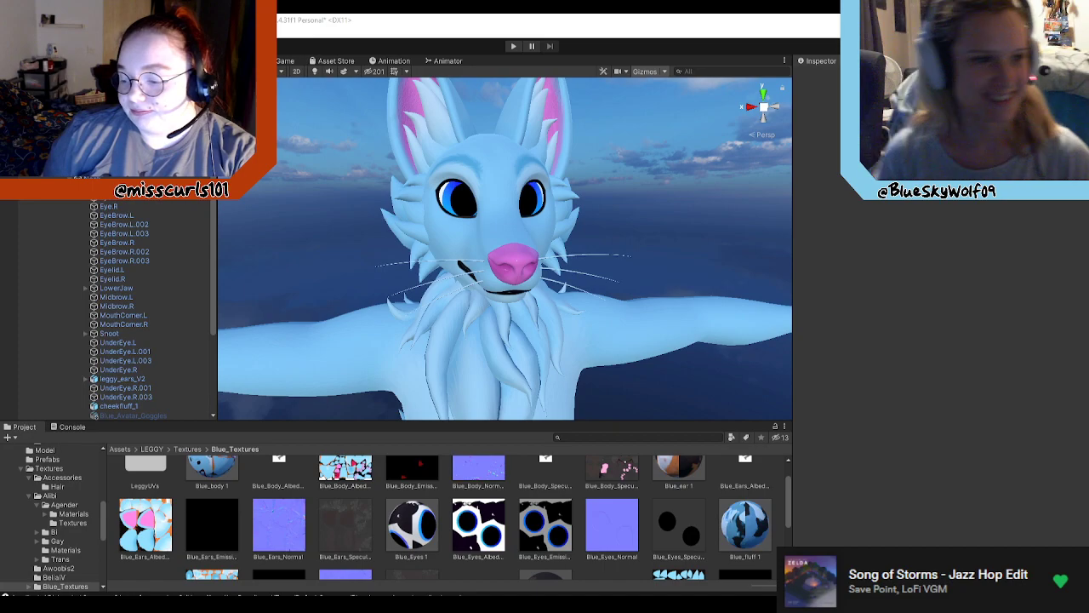
Step: Examine the fox avatar's face, whiskers and full body in the scene from near and far
scroll(601, 262, "down", 5)
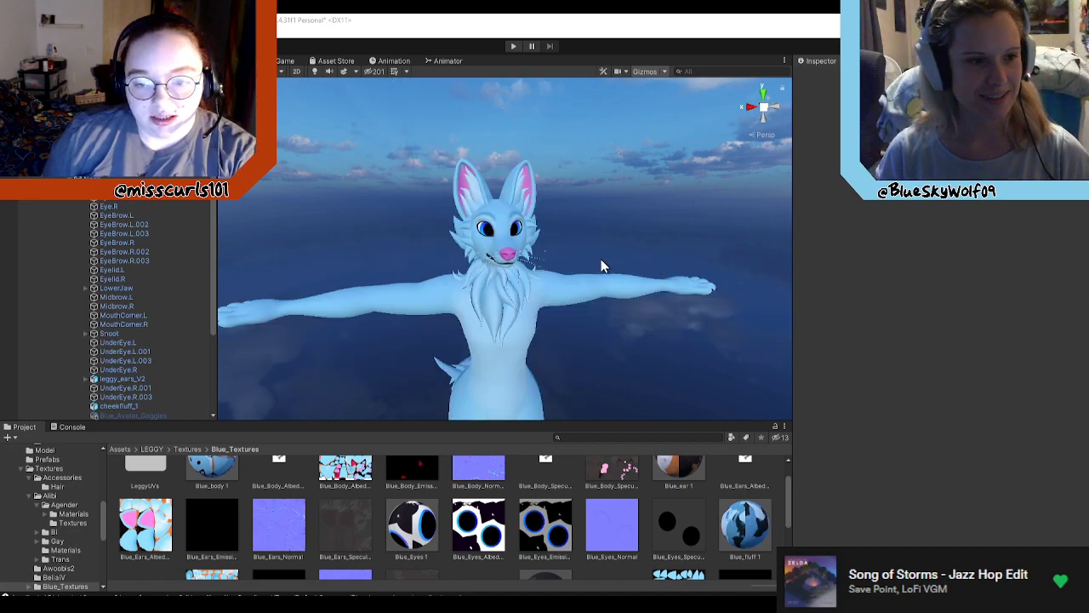
scroll(632, 245, "down", 3)
mouse_move(632, 244)
middle_mouse_down()
mouse_move(611, 251)
mouse_move(625, 242)
middle_mouse_up()
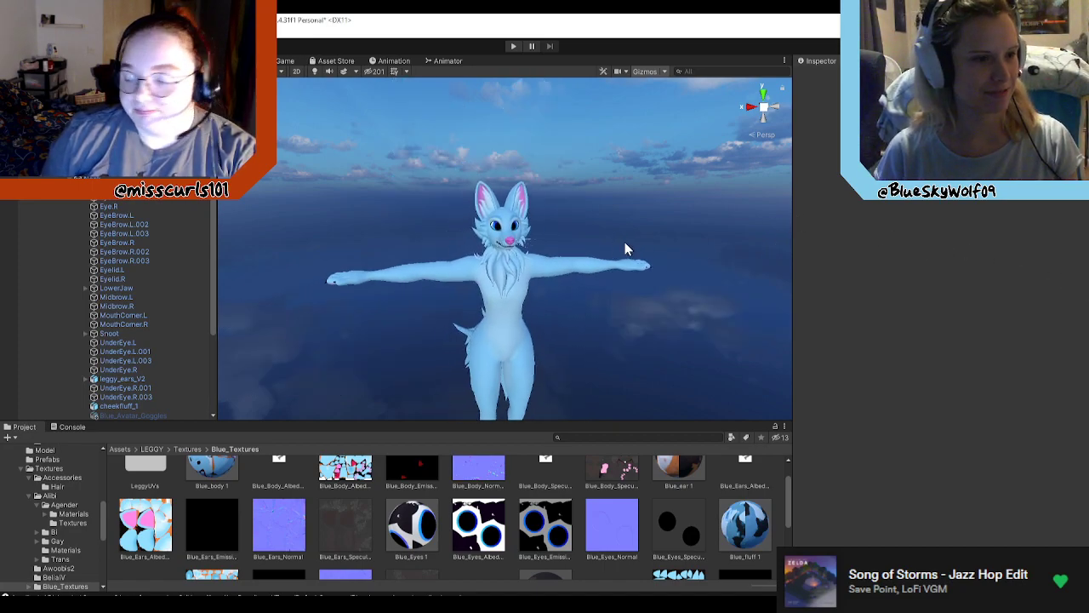
scroll(626, 247, "up", 6)
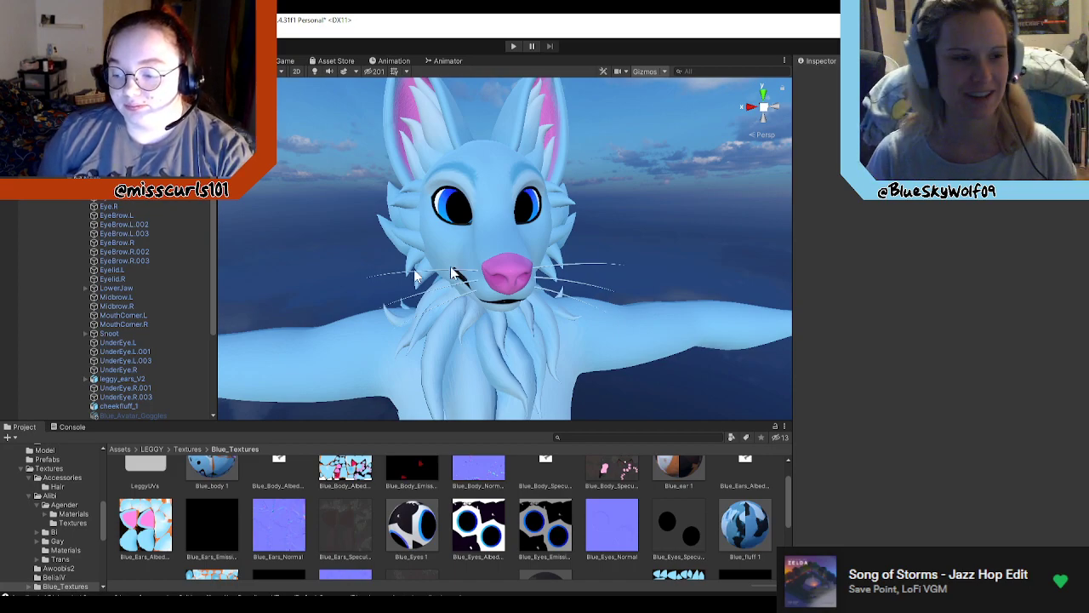
scroll(548, 238, "down", 5)
scroll(491, 255, "up", 5)
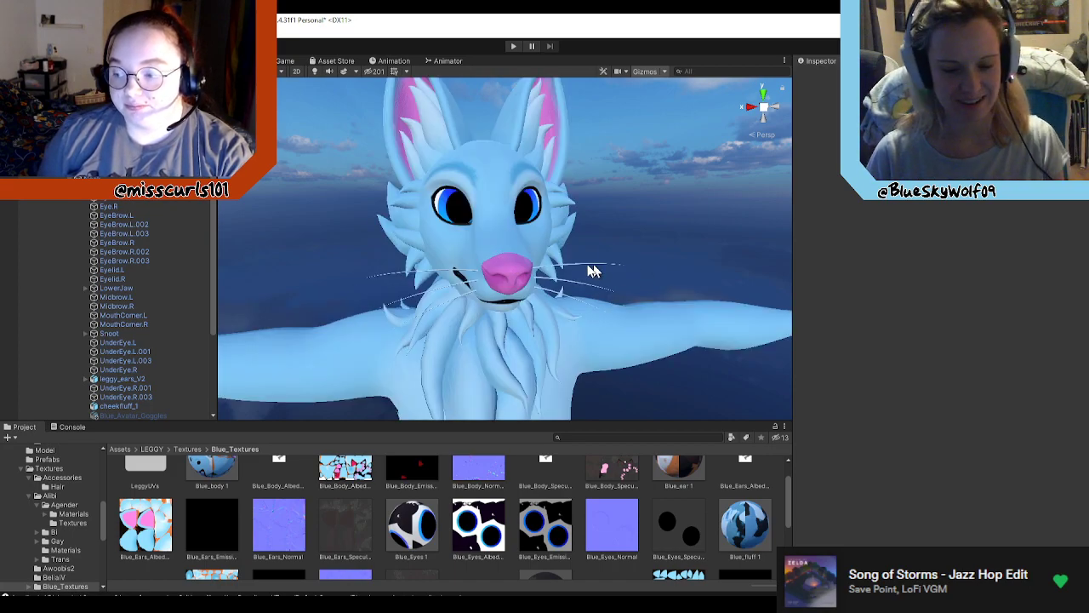
scroll(593, 271, "down", 6)
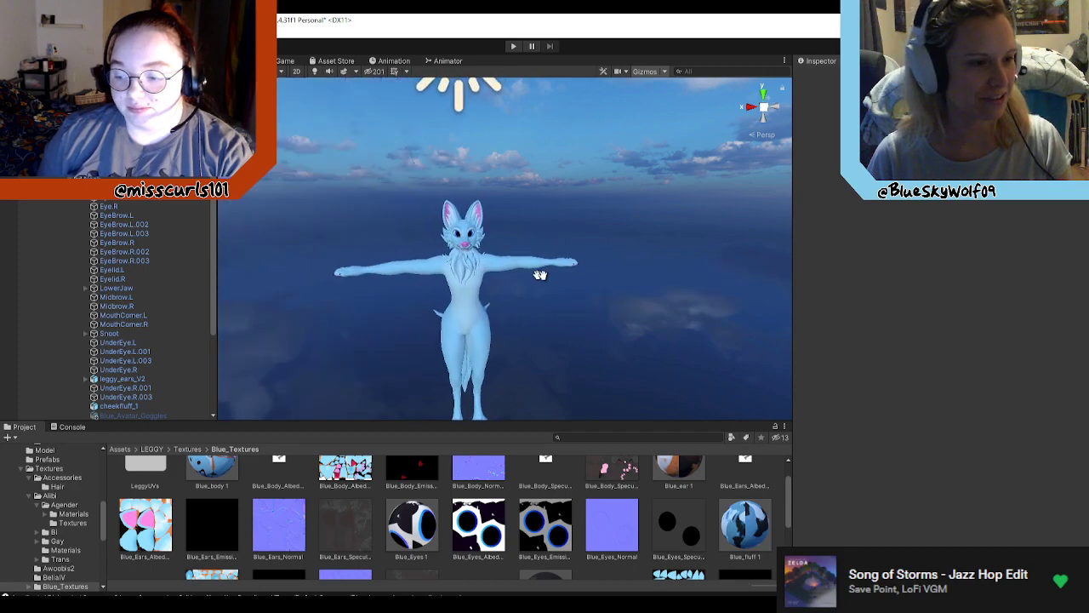
left_click_drag(540, 274, 489, 237, "alt")
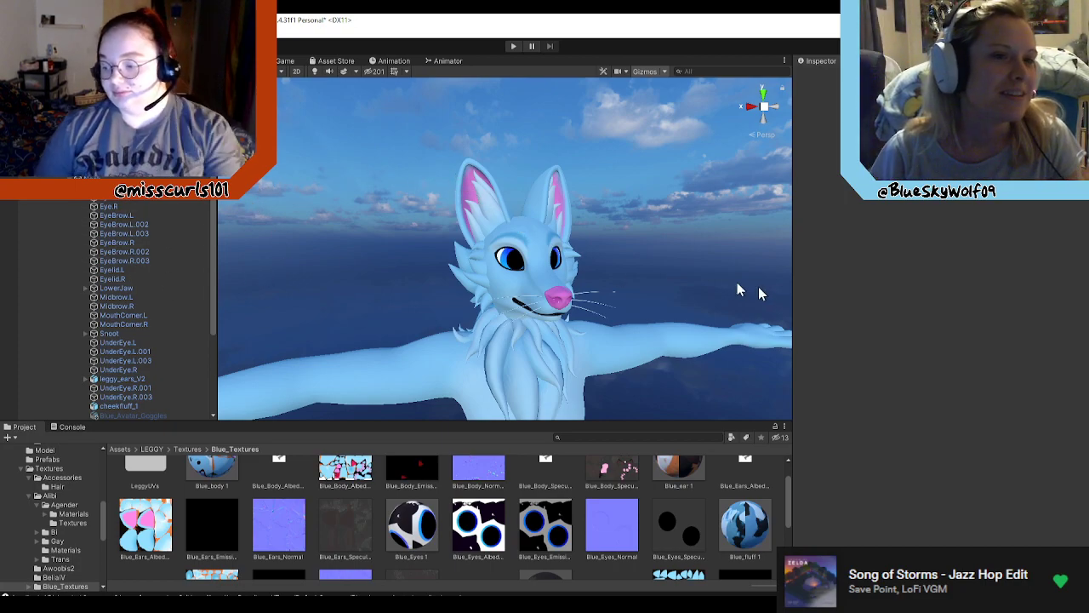
Step: Inspect the VRC Phys Bone settings of the leggy_ears_V2 object on the avatar
left_click(465, 211)
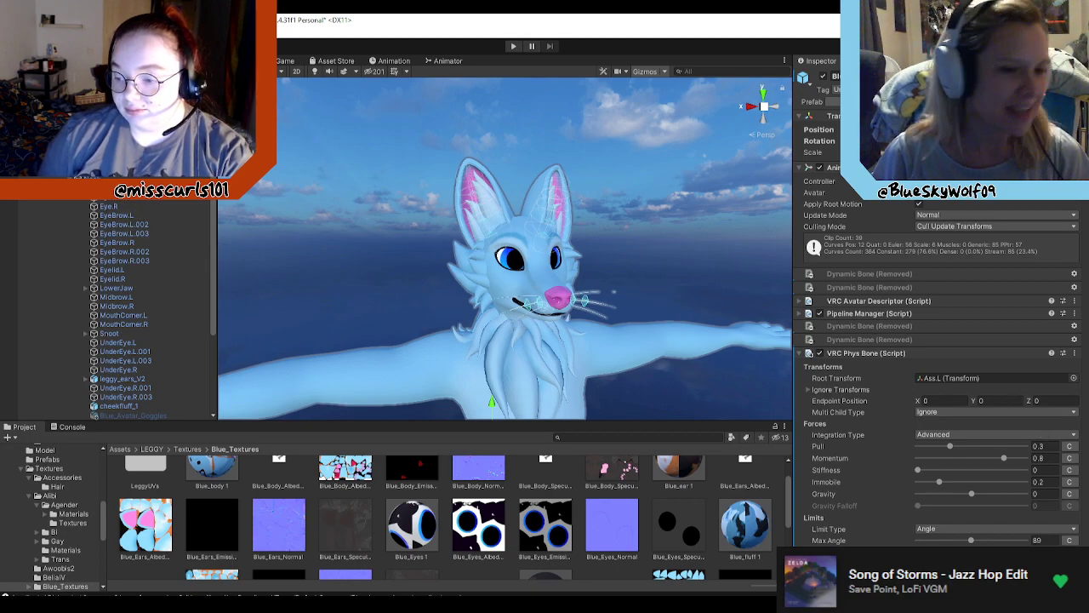
scroll(937, 357, "down", 3)
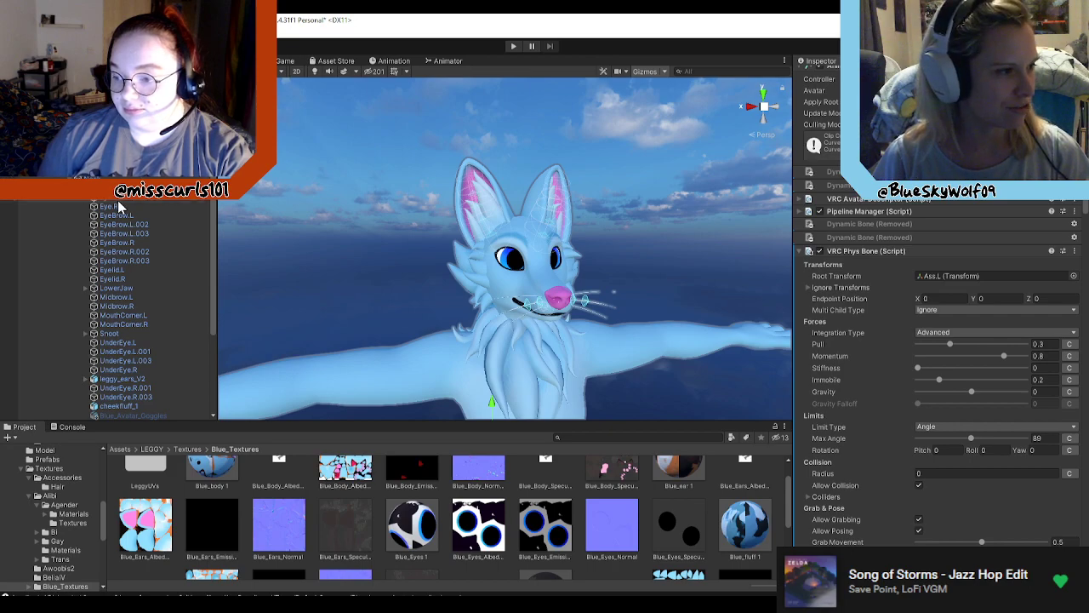
left_click(485, 182)
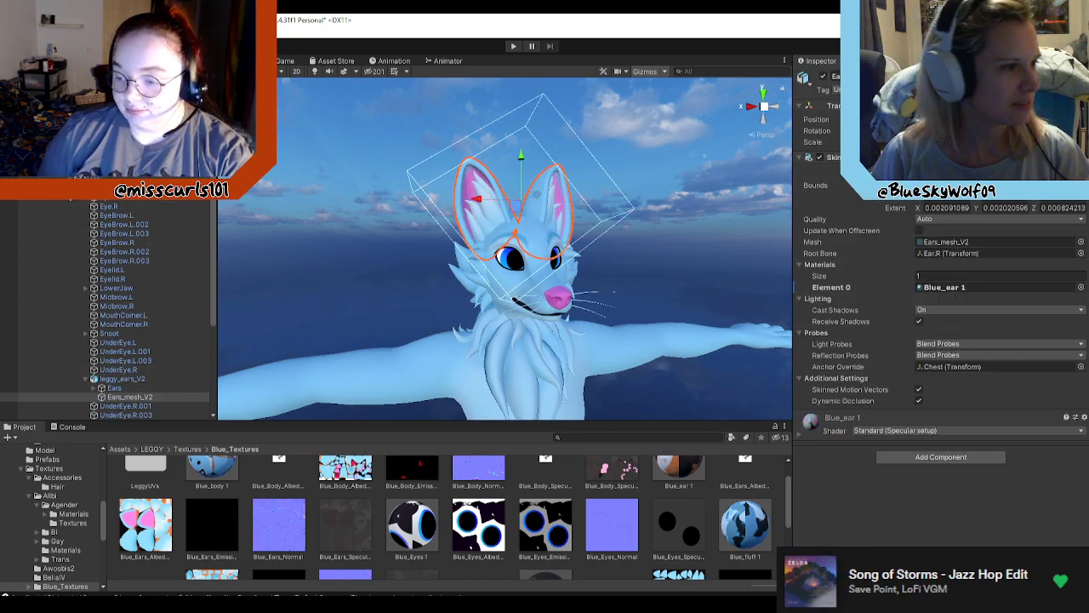
left_click(143, 380)
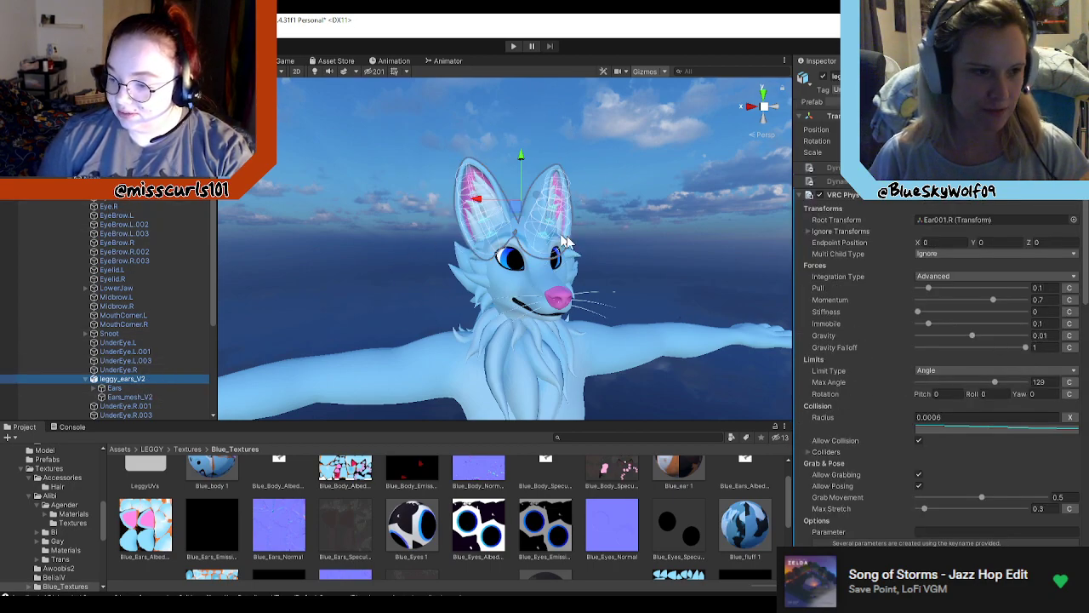
Step: Start play mode and check the avatar's ears from the front and side in the Scene view
left_click(511, 45)
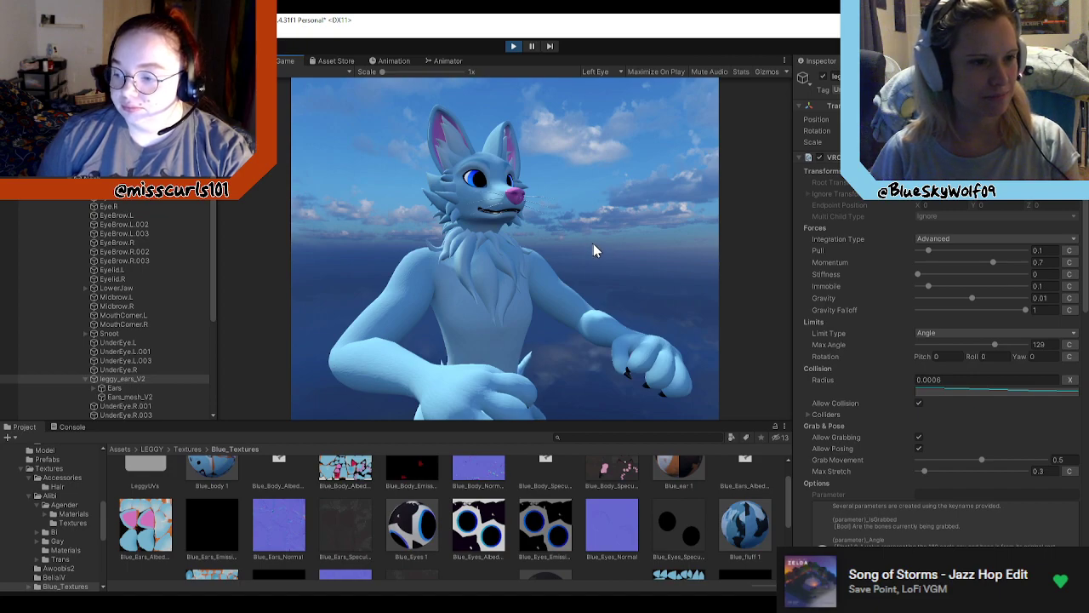
left_click(244, 61)
scroll(576, 300, "down", 5)
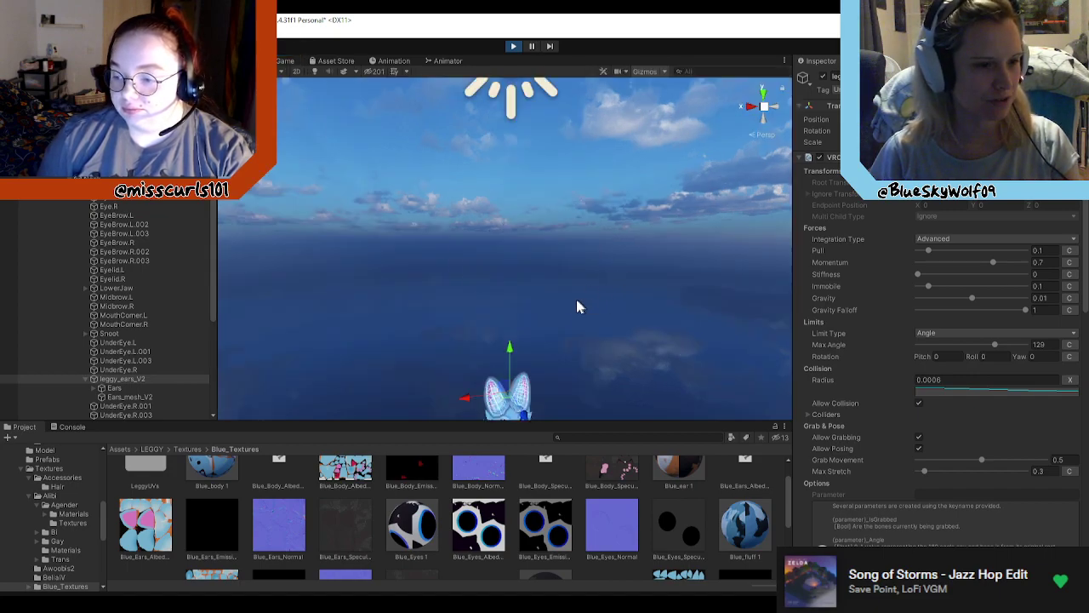
right_click_drag(540, 297, 537, 370)
key("w")
key("s")
scroll(543, 368, "up", 2)
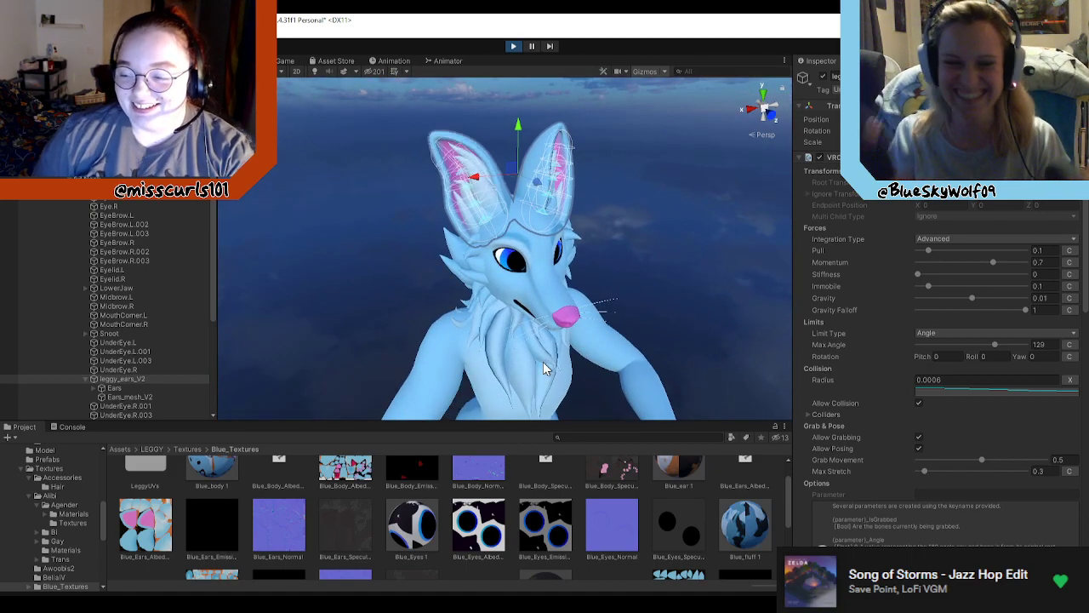
scroll(585, 300, "down", 3)
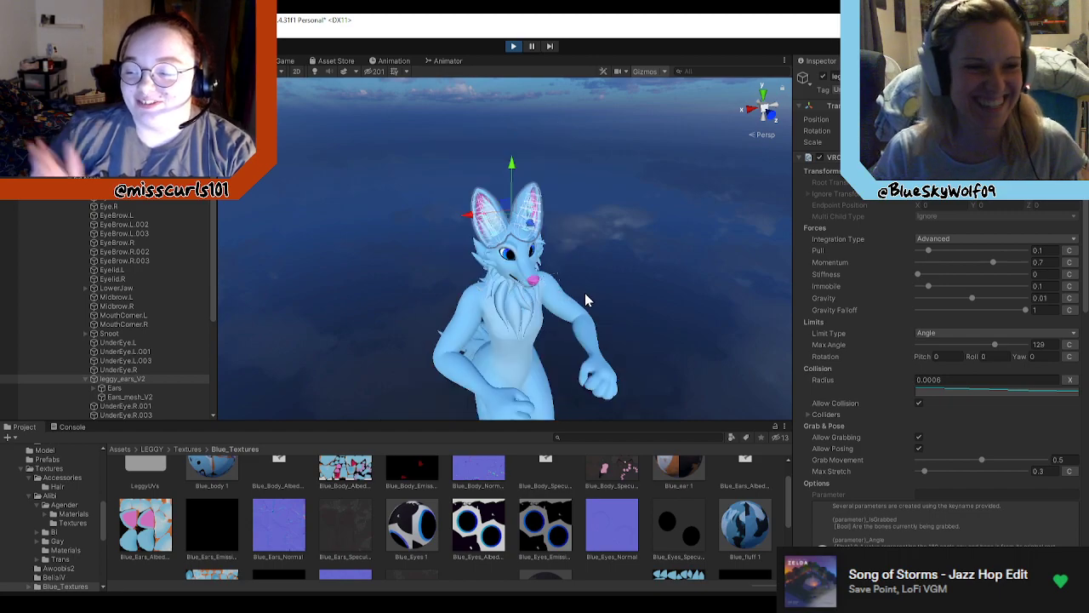
scroll(628, 316, "up", 3)
scroll(629, 317, "down", 2)
key("a")
right_click_drag(637, 323, 440, 297)
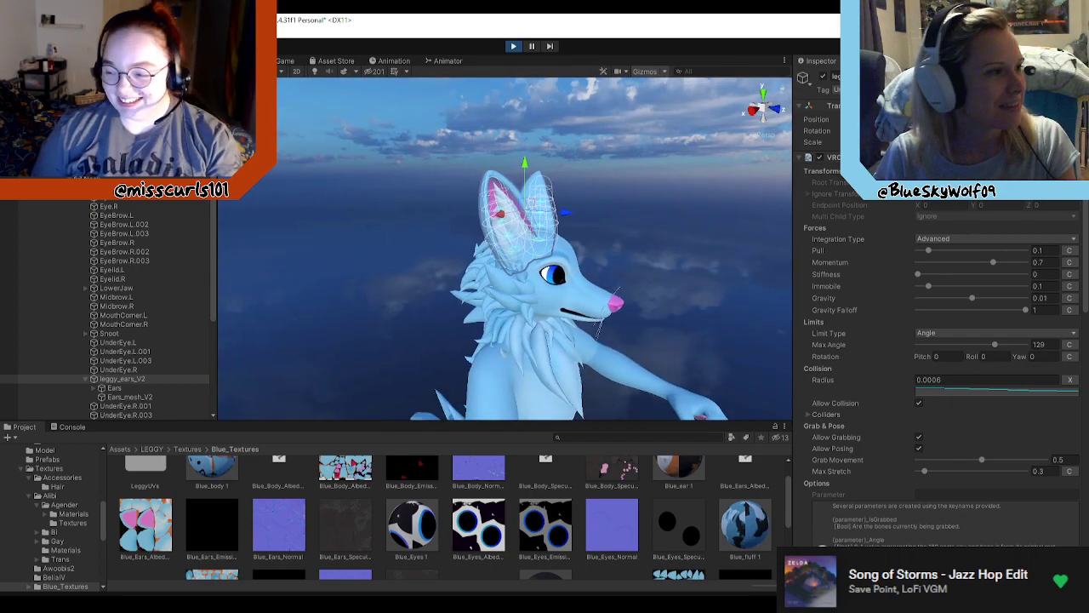
Step: Select the whole avatar, move it around to swing its tail, and rotate it onto its back
left_click(102, 124)
left_click(523, 362)
scroll(522, 368, "down", 6)
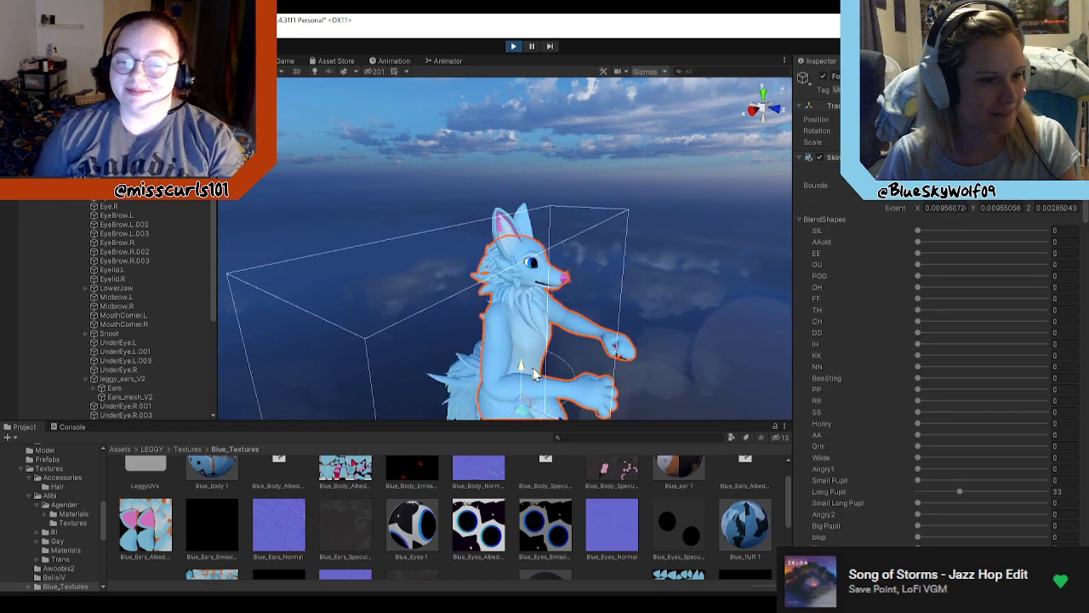
left_click(716, 275)
left_click(529, 363)
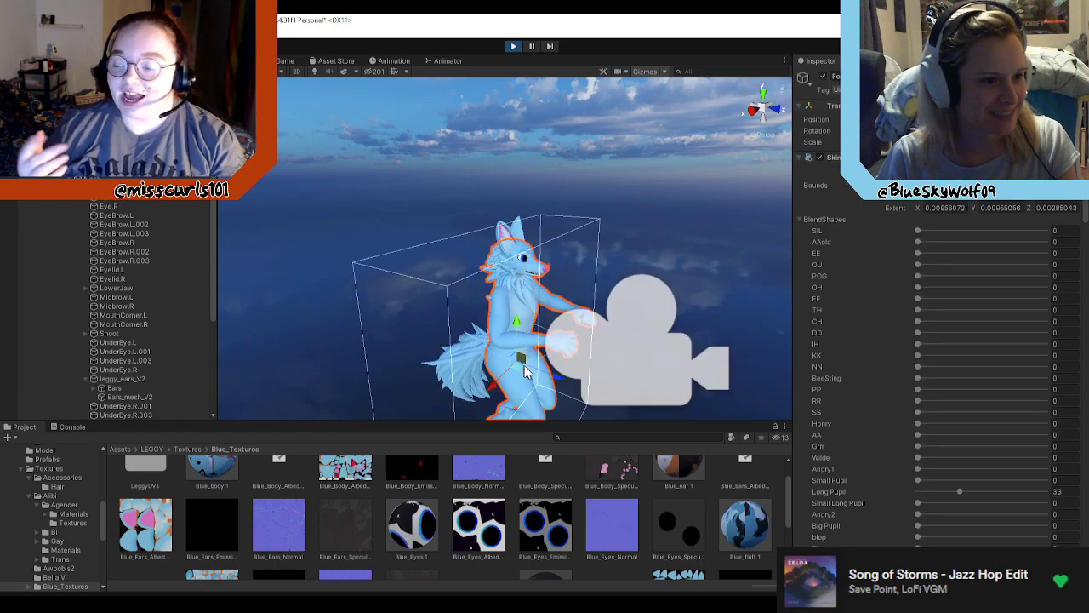
left_click(518, 350)
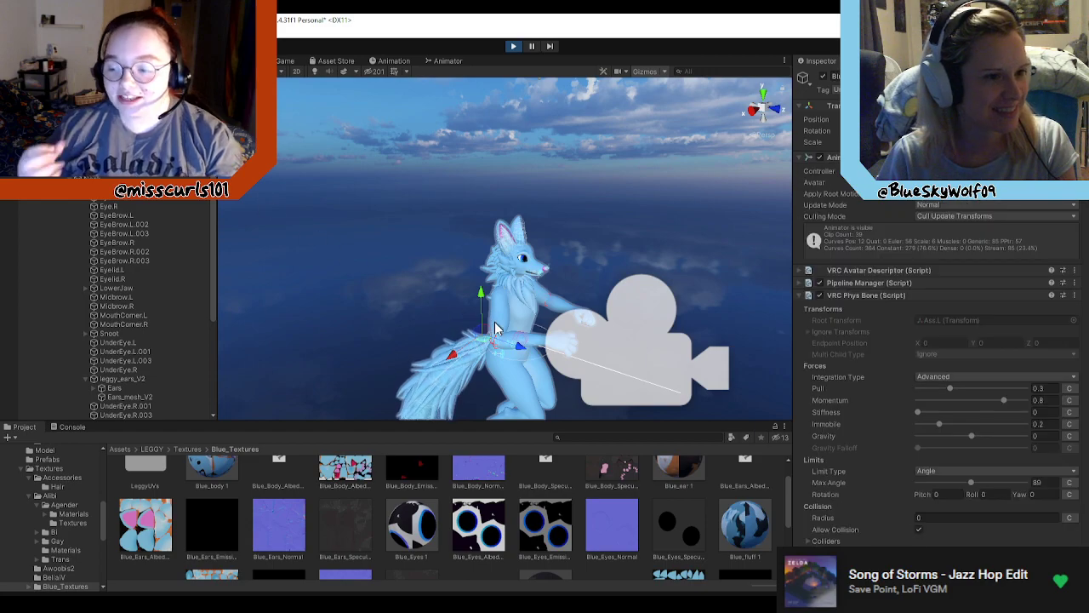
scroll(522, 359, "up", 3)
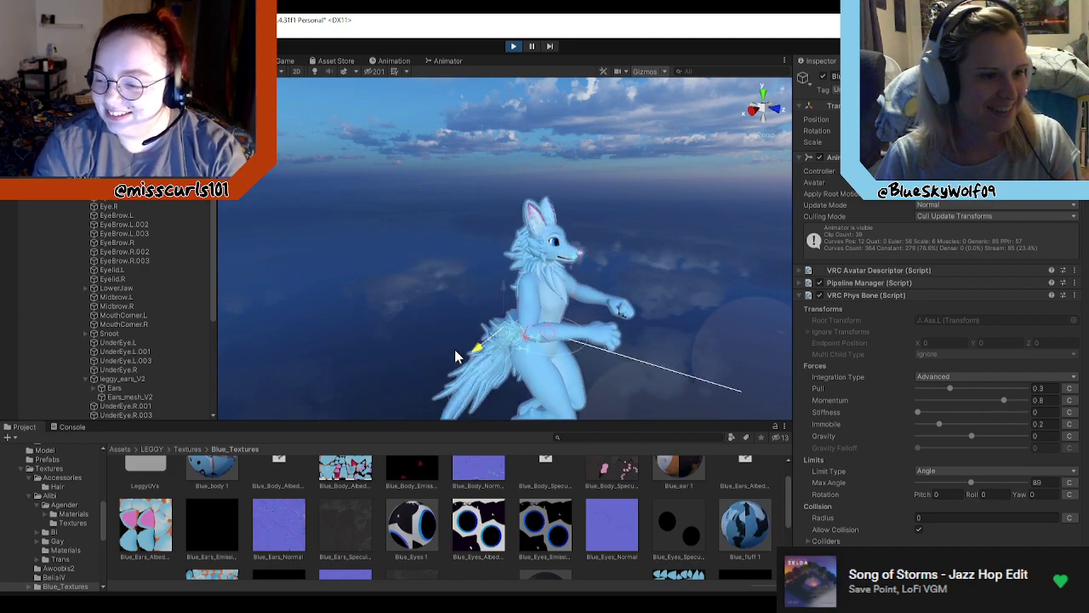
right_click_drag(663, 342, 614, 377)
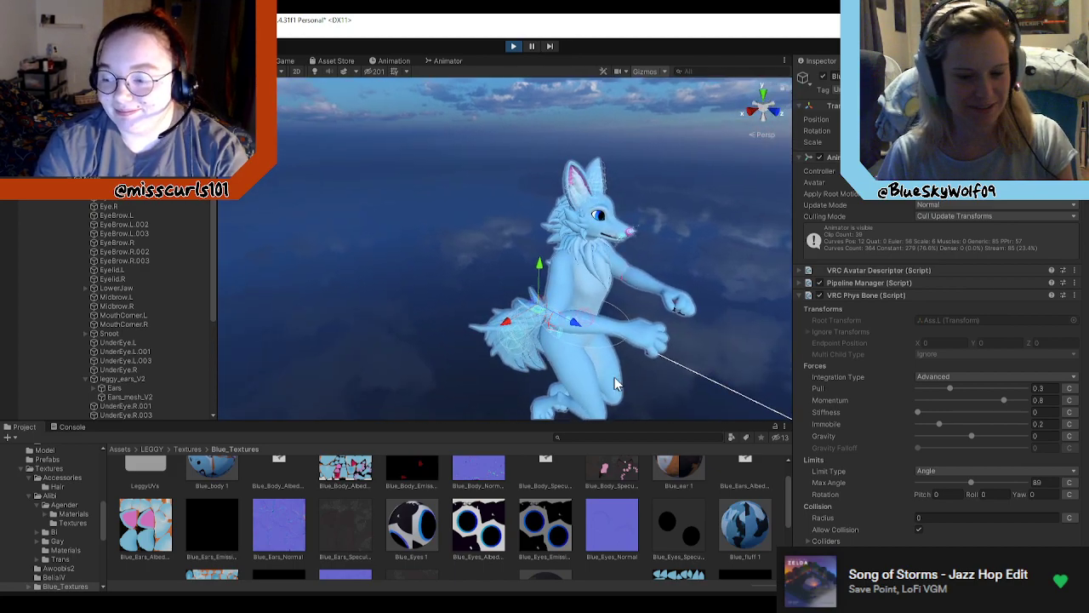
key("e")
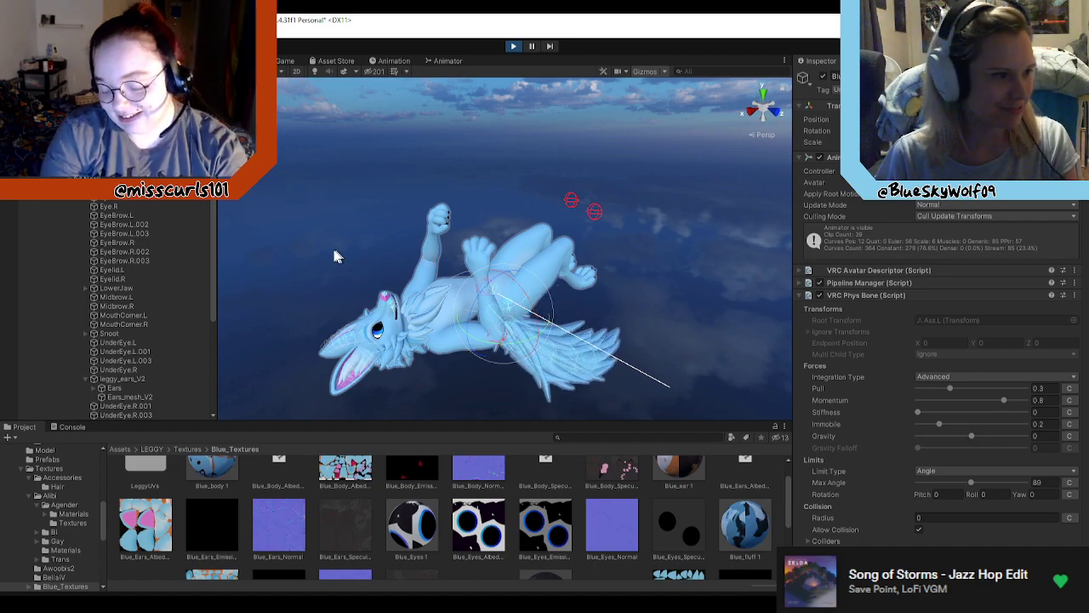
Step: Try a gravity of 1 on the leggy_ears_V2 Phys Bone, and set it back to 0
left_click(119, 380)
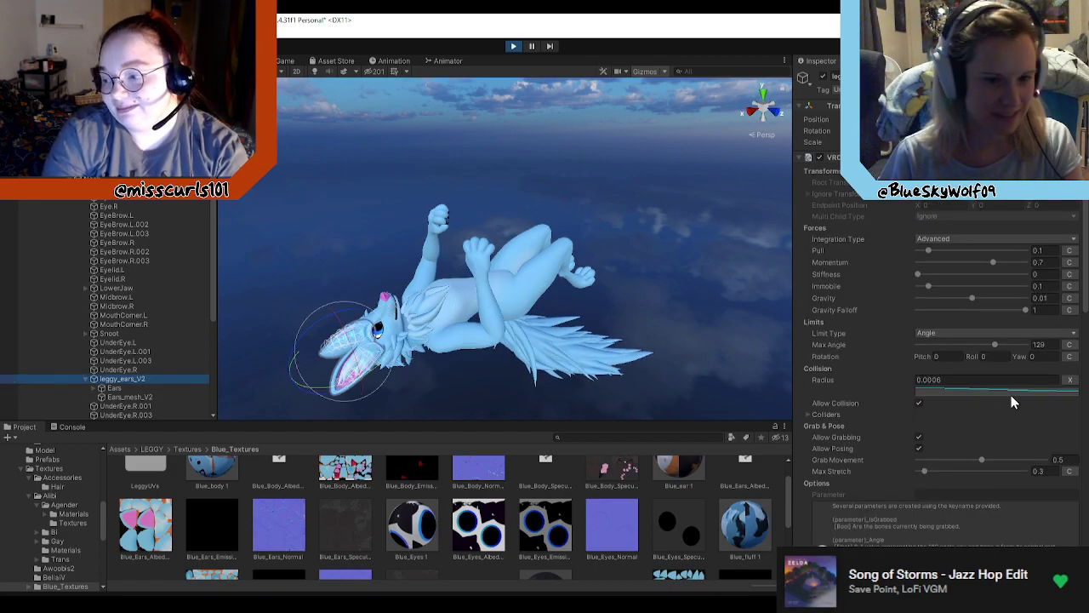
left_click(1043, 299)
type("010")
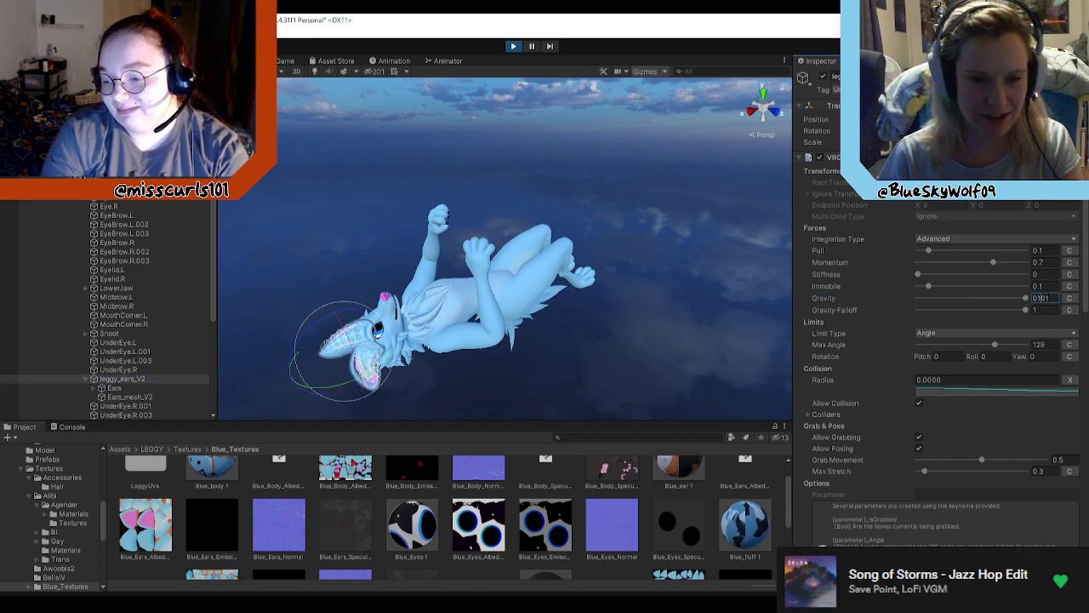
key("BackSpace")
key("BackSpace")
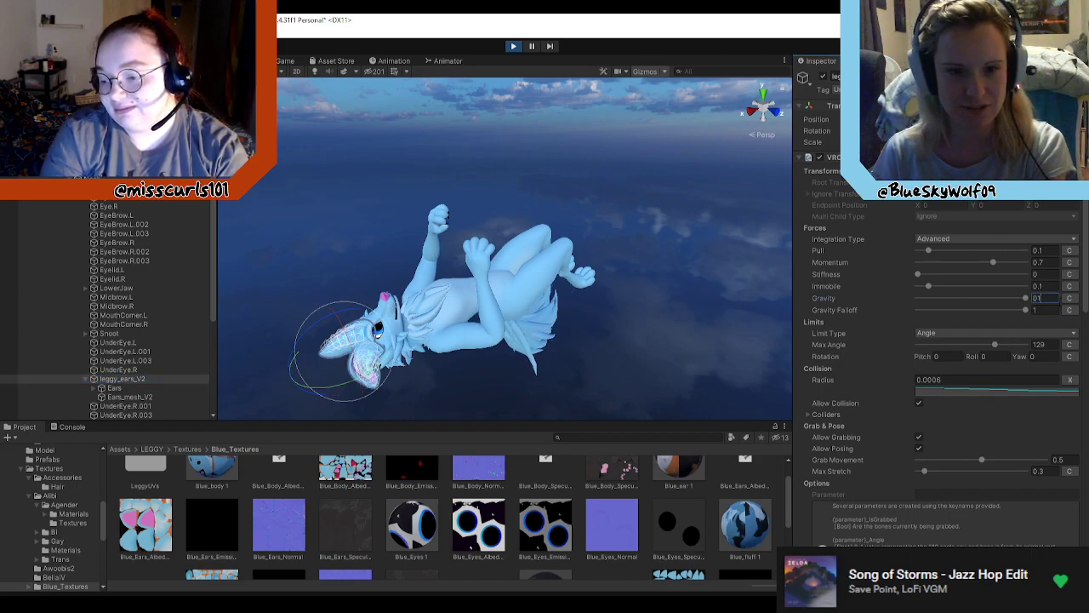
mouse_move(366, 327)
left_mouse_down()
mouse_move(366, 343)
mouse_move(361, 334)
left_mouse_up()
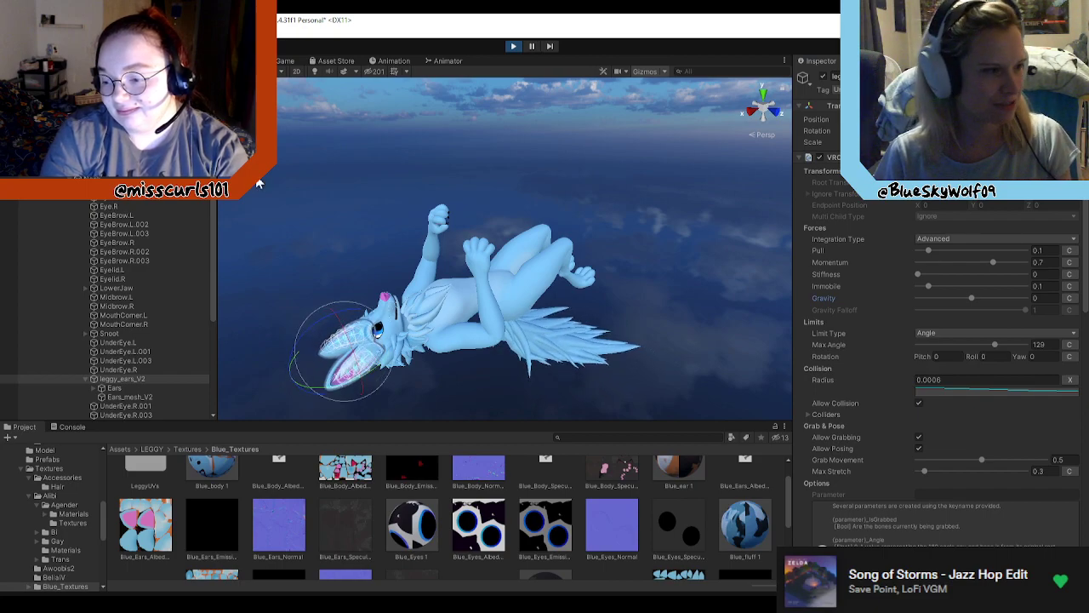
Step: Roll the lying avatar further around its body axis and reselect the whole avatar
left_click(521, 322)
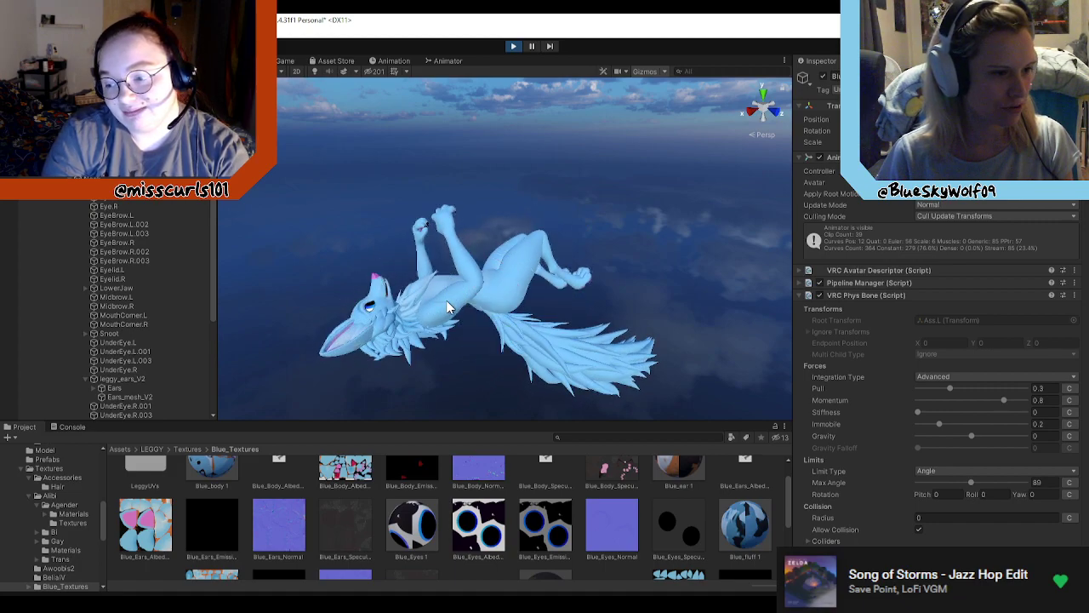
left_click(463, 326)
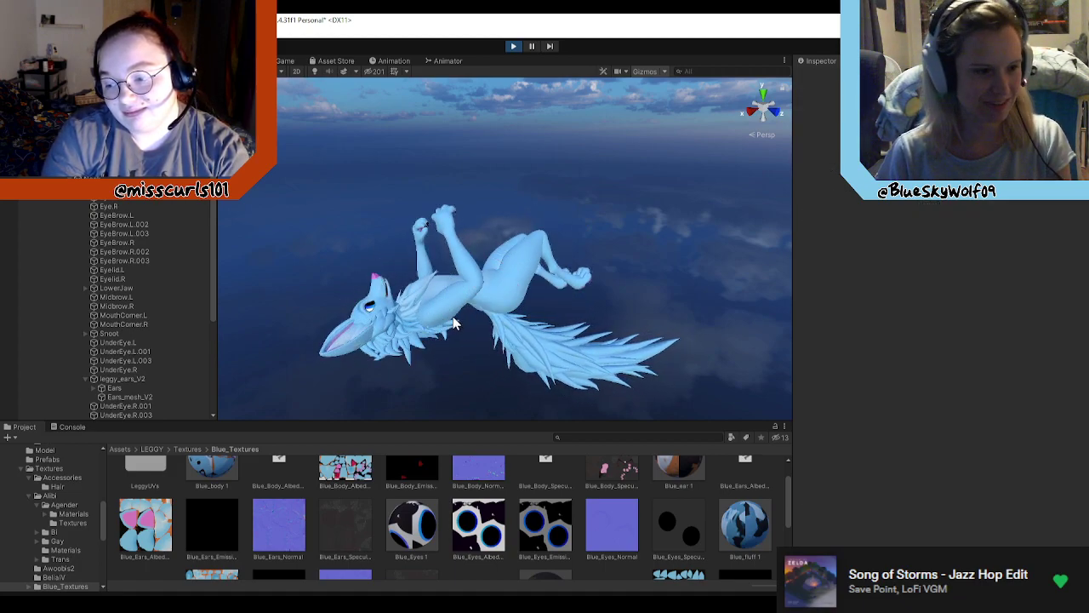
left_click(466, 287)
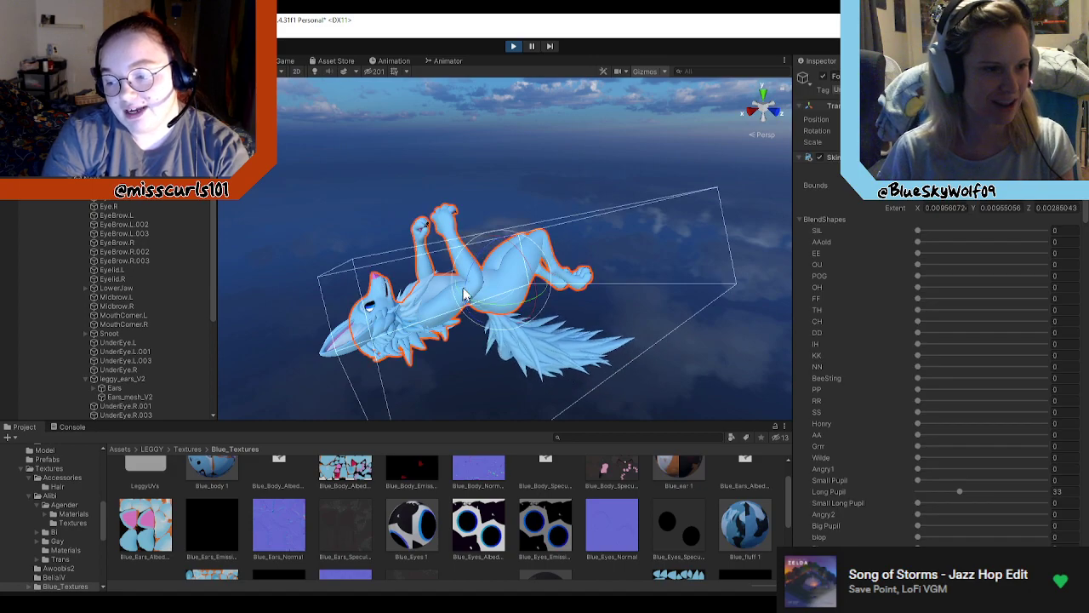
left_click(506, 298)
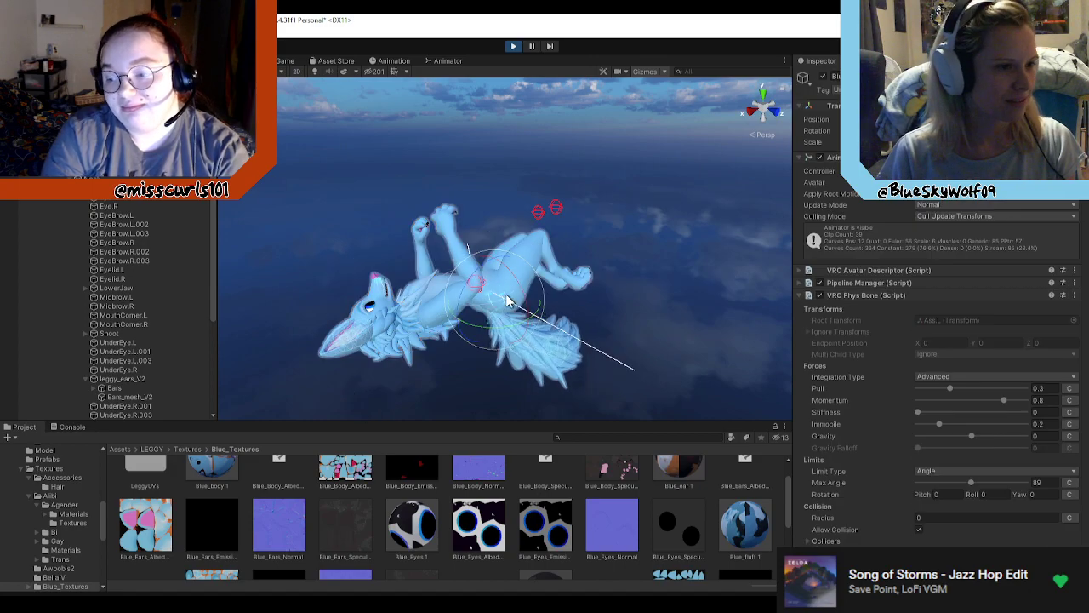
Step: Rotate the avatar upright with its back facing the view to test the ear and tail physics
left_click_drag(505, 300, 508, 272)
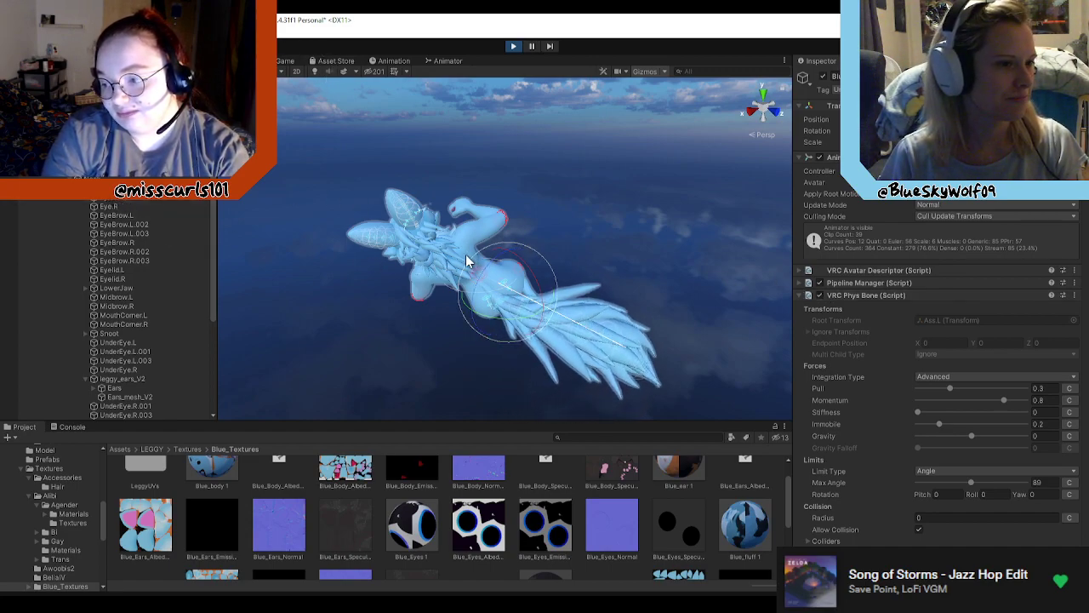
left_click_drag(469, 256, 511, 191)
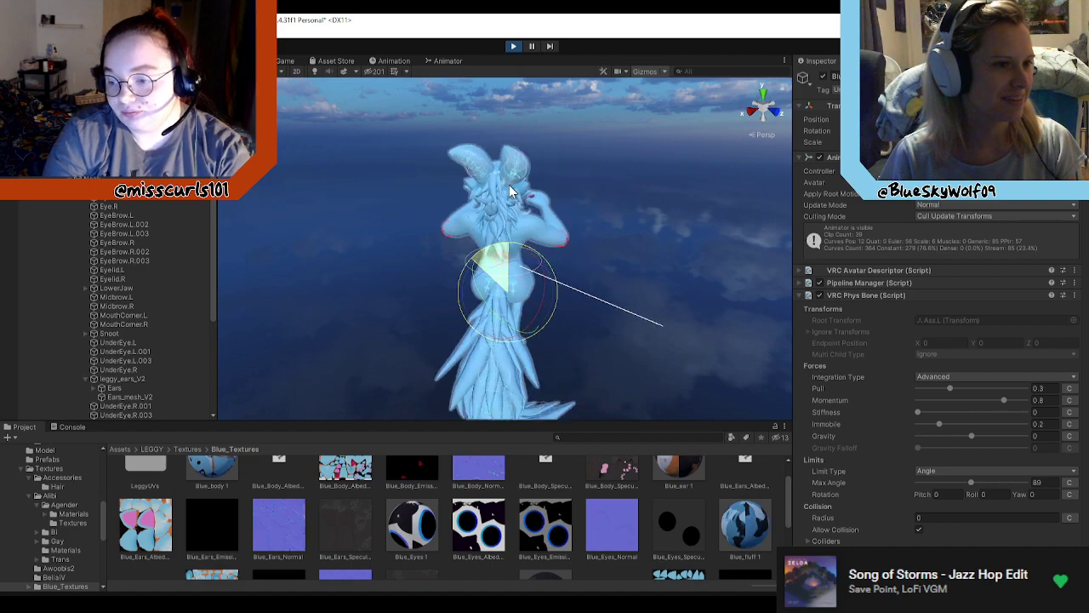
left_click(125, 379)
left_click(490, 247)
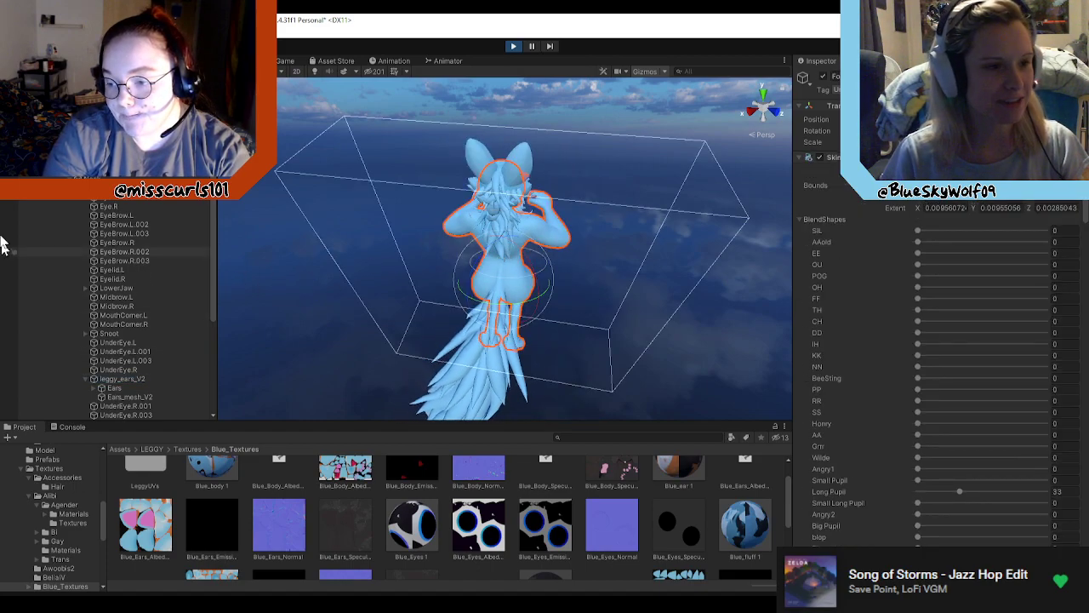
left_click_drag(536, 263, 471, 269)
left_click(482, 283)
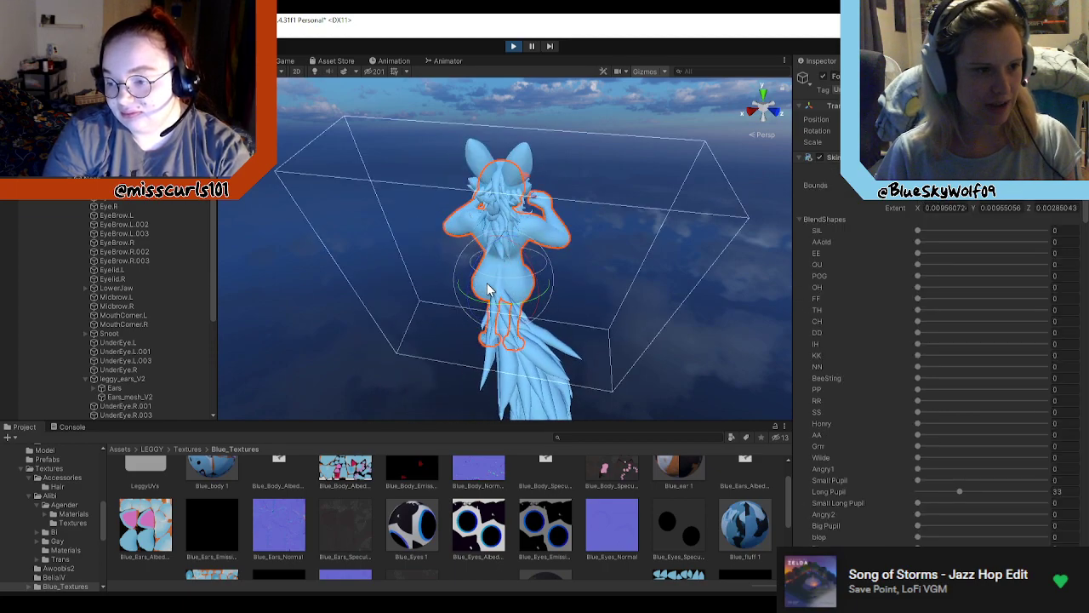
left_click(509, 312)
Step: Undo the avatar's last rotations and selection changes so that it lies on its back with nothing selected
key("ctrl+z")
key("ctrl+z")
key("ctrl+z")
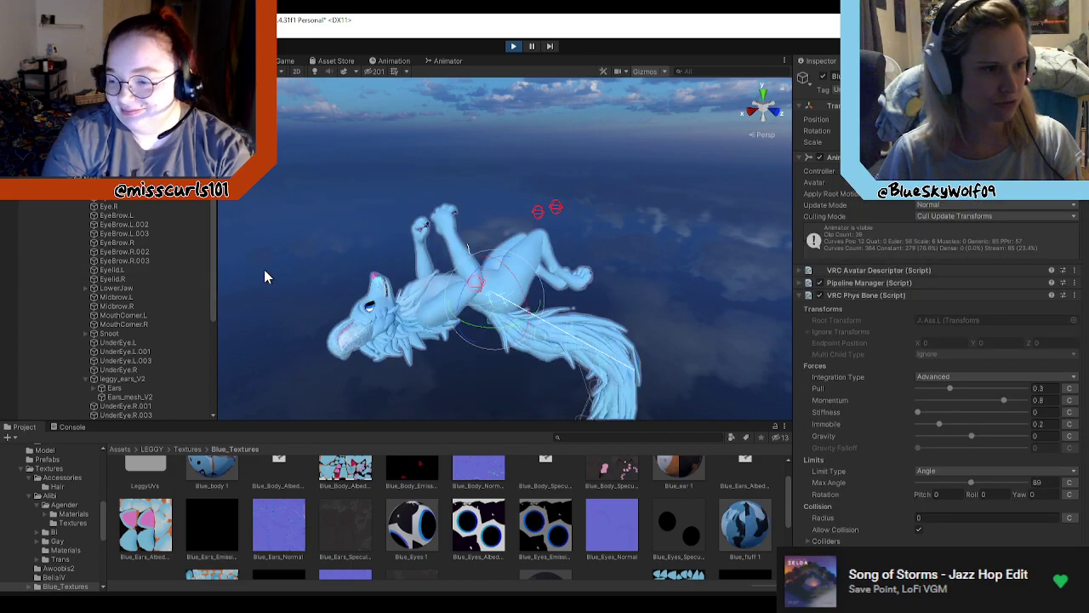
left_click(457, 312)
key("ctrl+z")
key("ctrl+z")
key("ctrl+z")
key("ctrl+z")
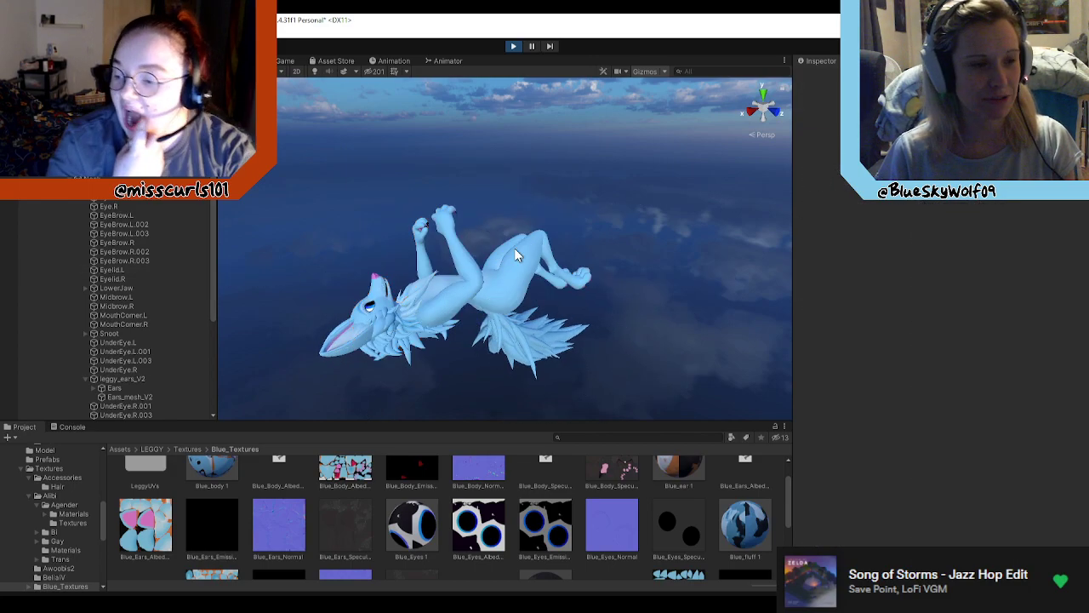
Step: Undo the remaining avatar rotations and selection changes until it is back upright with nothing selected
key("ctrl+z")
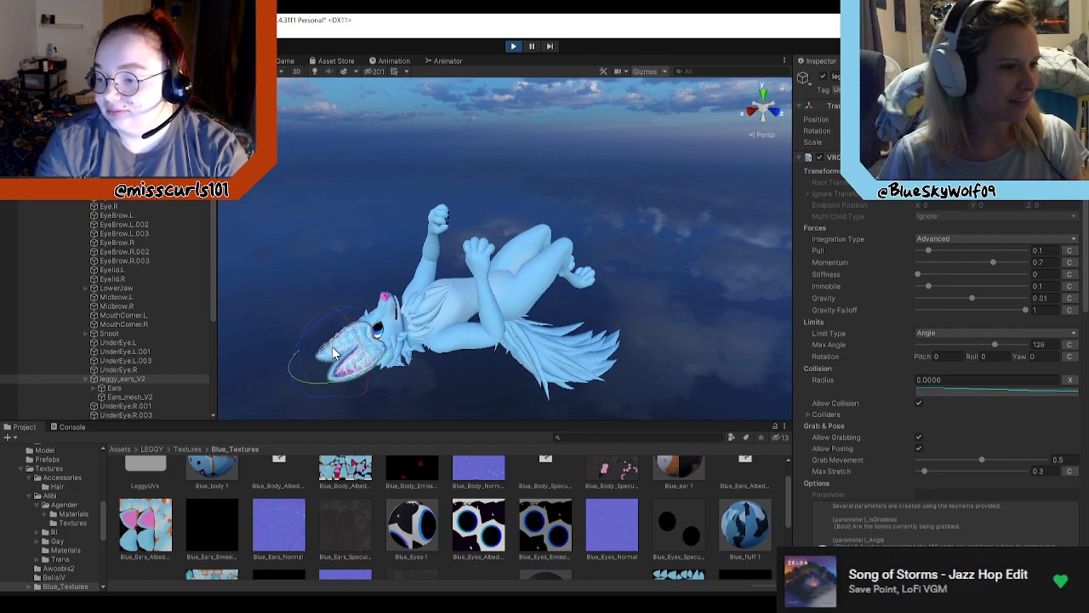
left_click(102, 109)
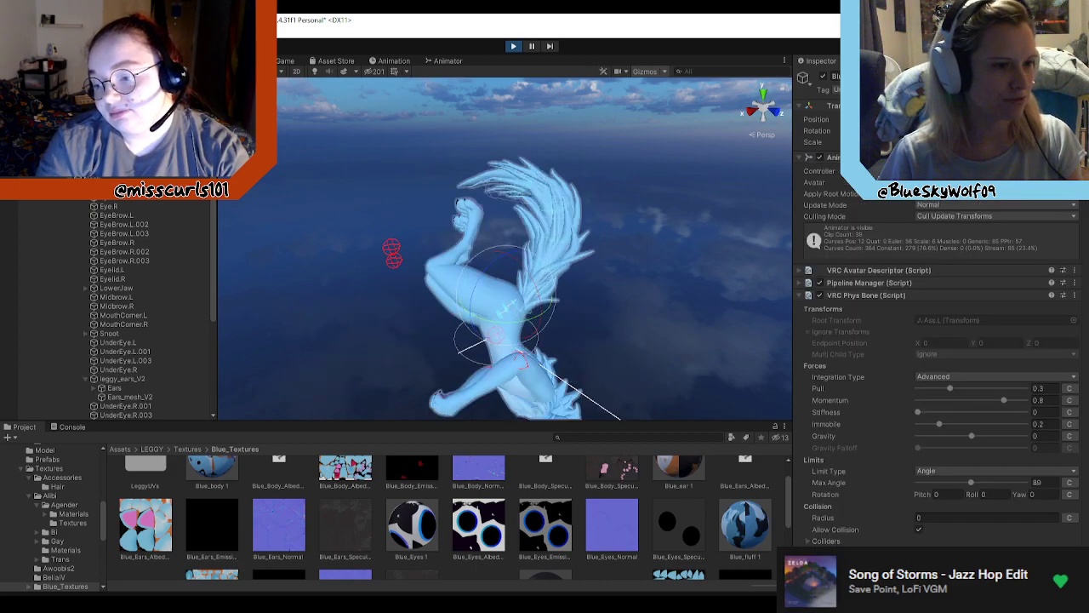
left_click(102, 118)
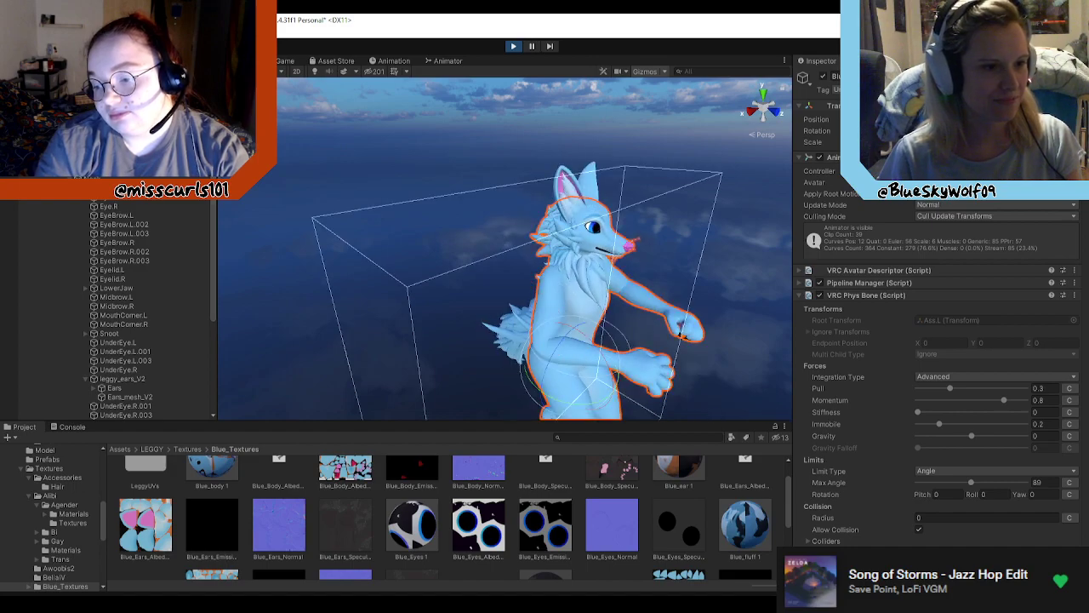
left_click(102, 81)
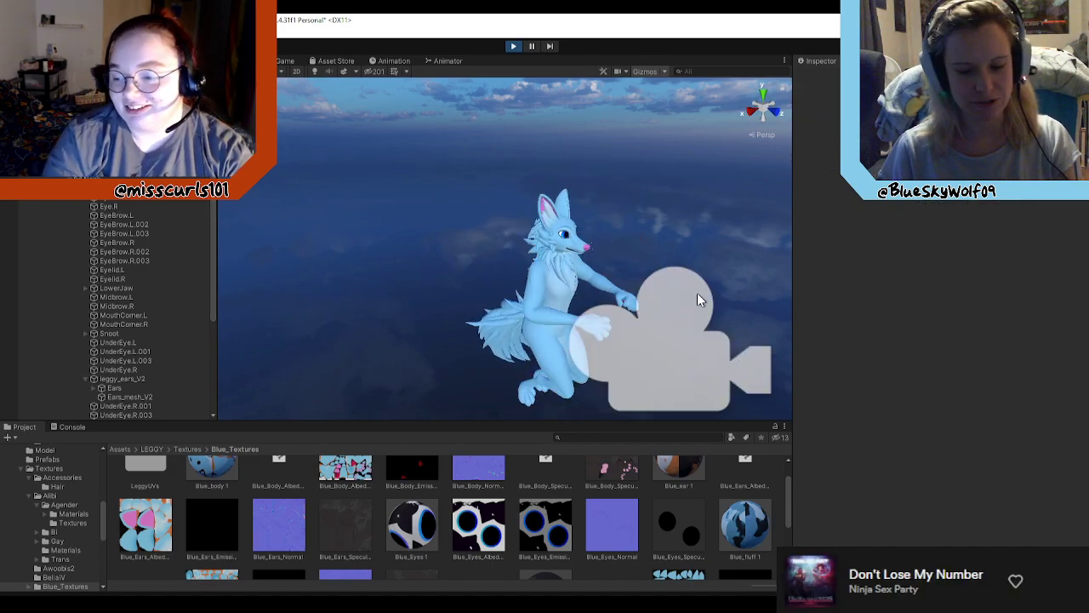
Step: Grab one of the avatar's ears in the Game view and pull it in several directions to test its Phys Bone
key("w")
right_click_drag(697, 293, 534, 276)
key("d")
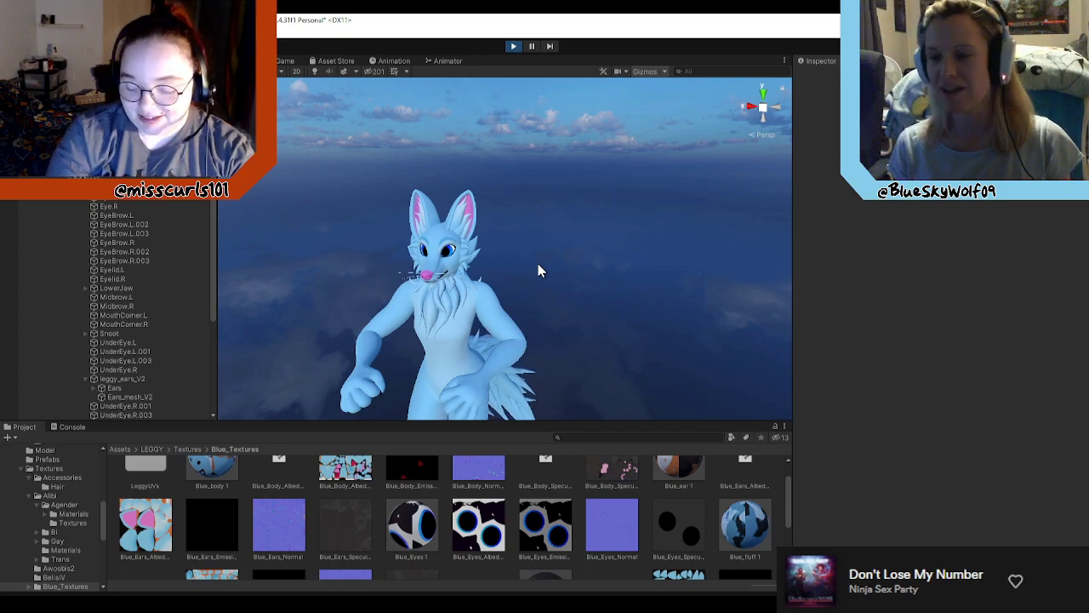
left_click(284, 61)
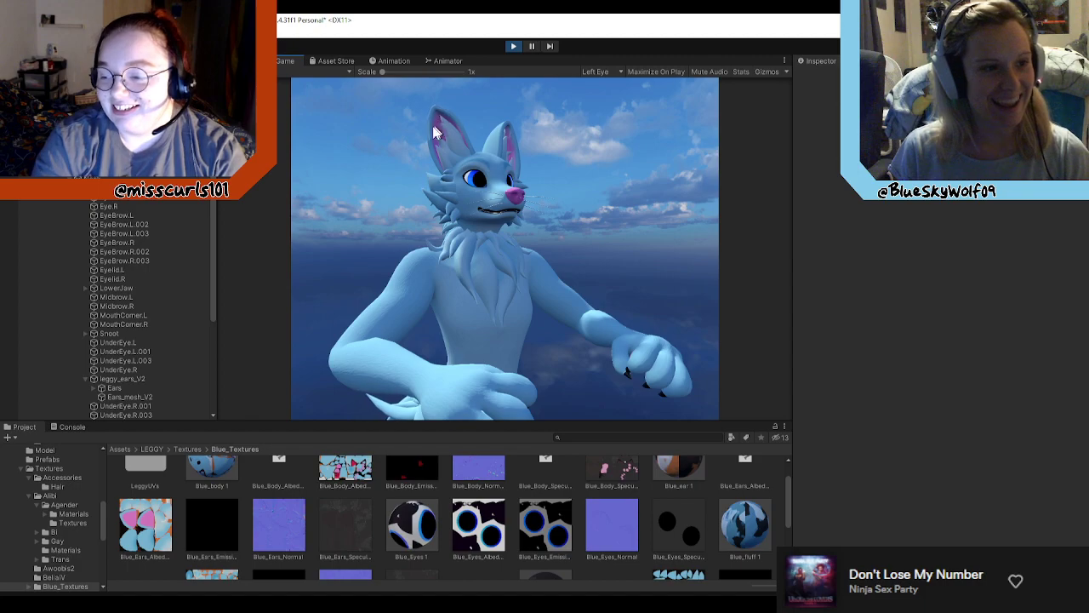
left_click_drag(377, 154, 347, 248)
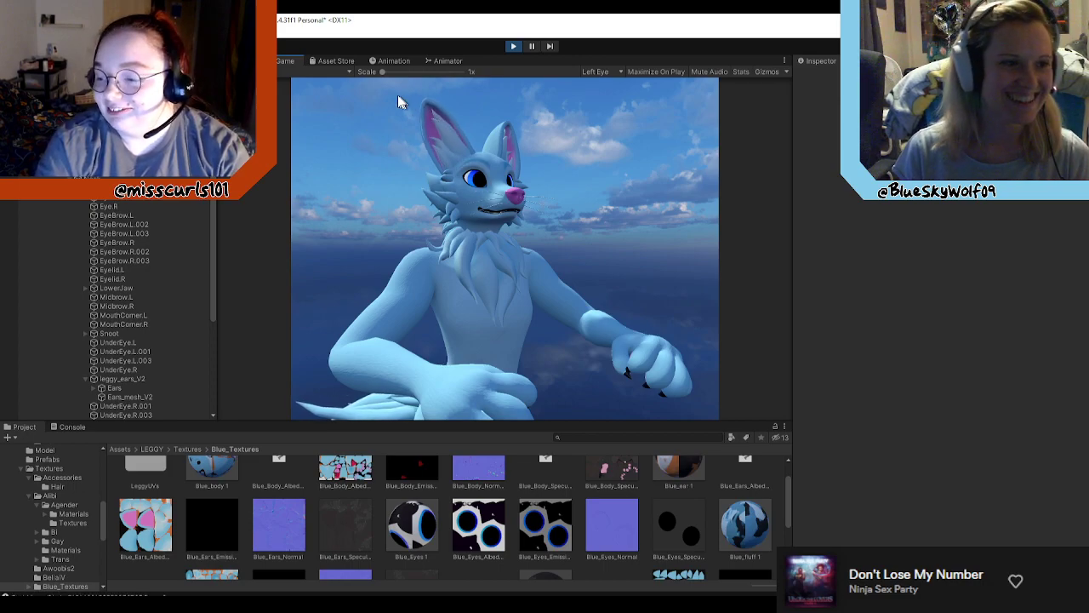
left_click_drag(397, 95, 380, 102)
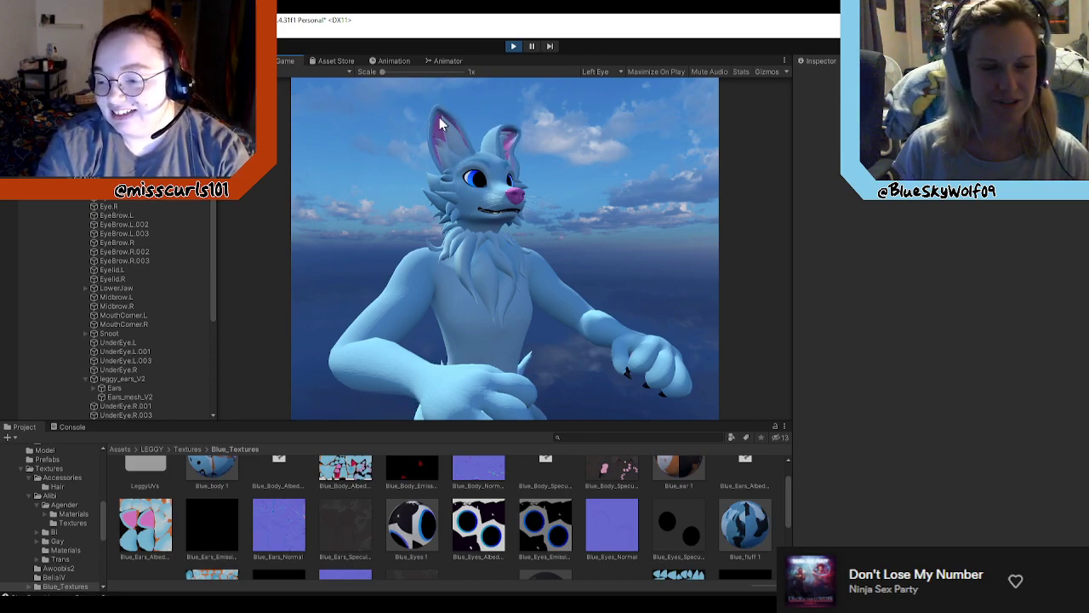
left_click_drag(442, 126, 341, 117)
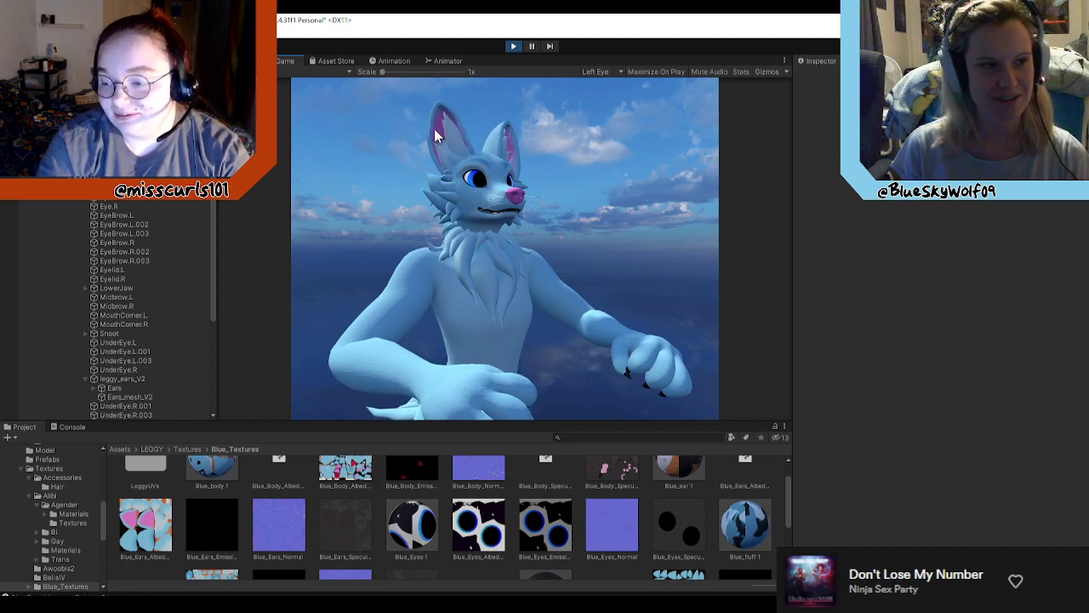
left_click_drag(435, 129, 477, 112)
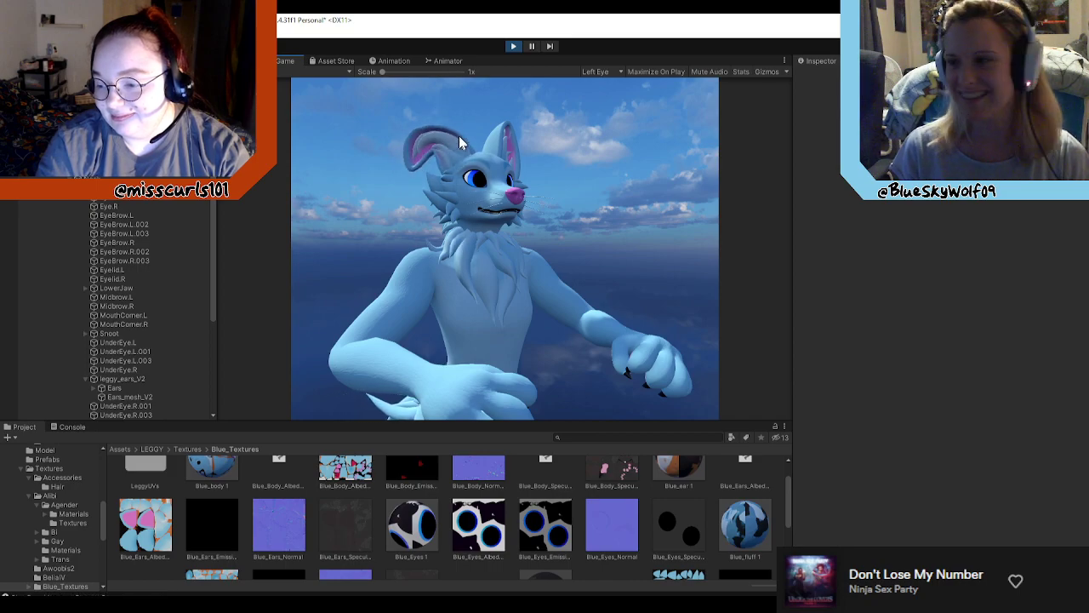
left_click_drag(458, 136, 399, 165)
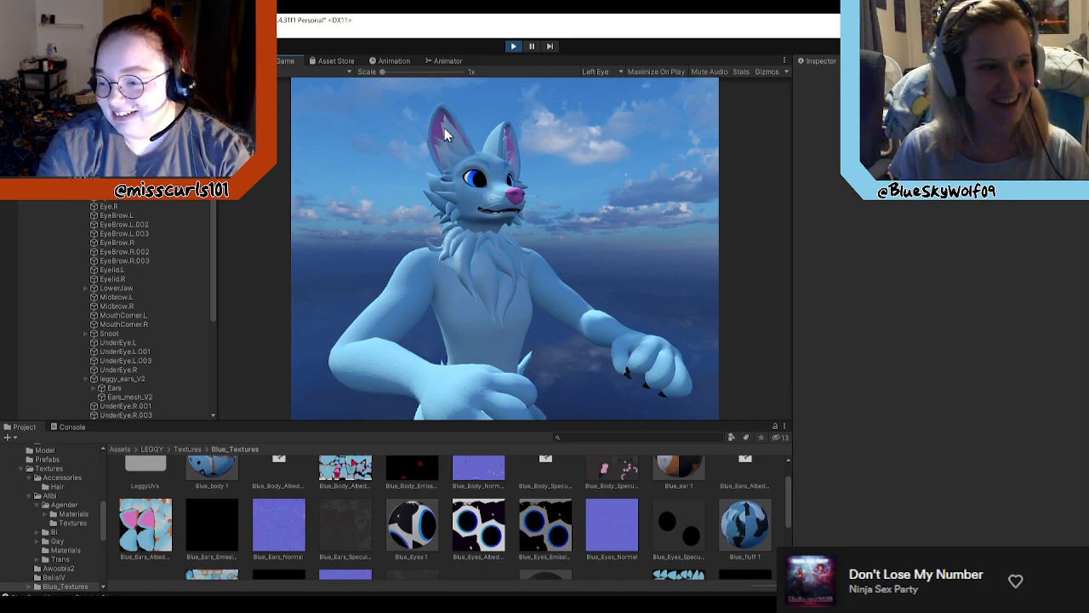
Step: Pose both ears bent outward and down in the Game view, and release them from the pose
left_click_drag(444, 128, 318, 212)
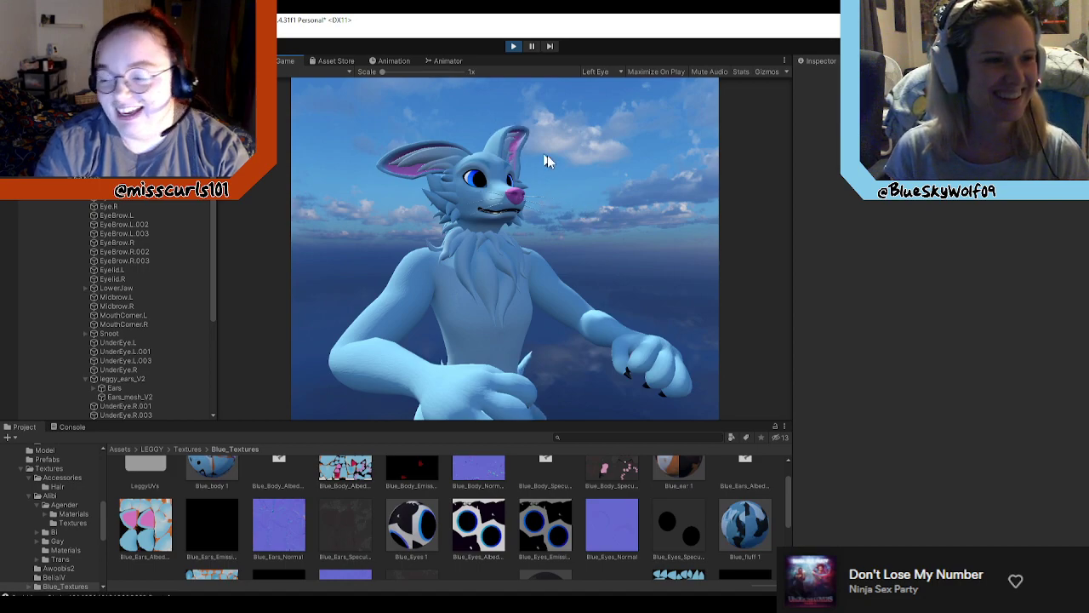
left_click_drag(545, 156, 601, 263)
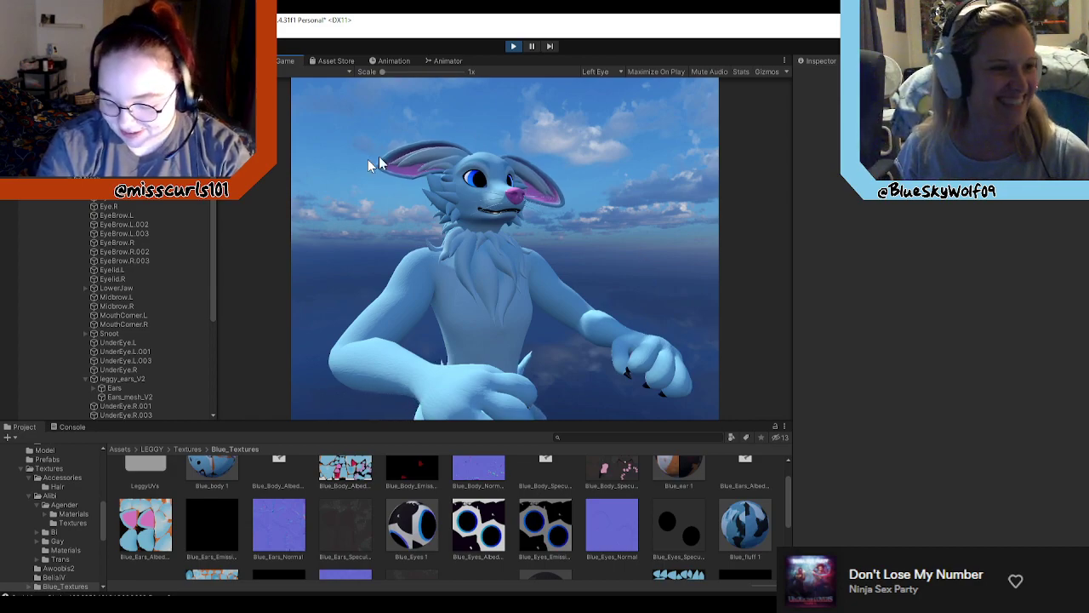
left_click_drag(277, 139, 285, 140)
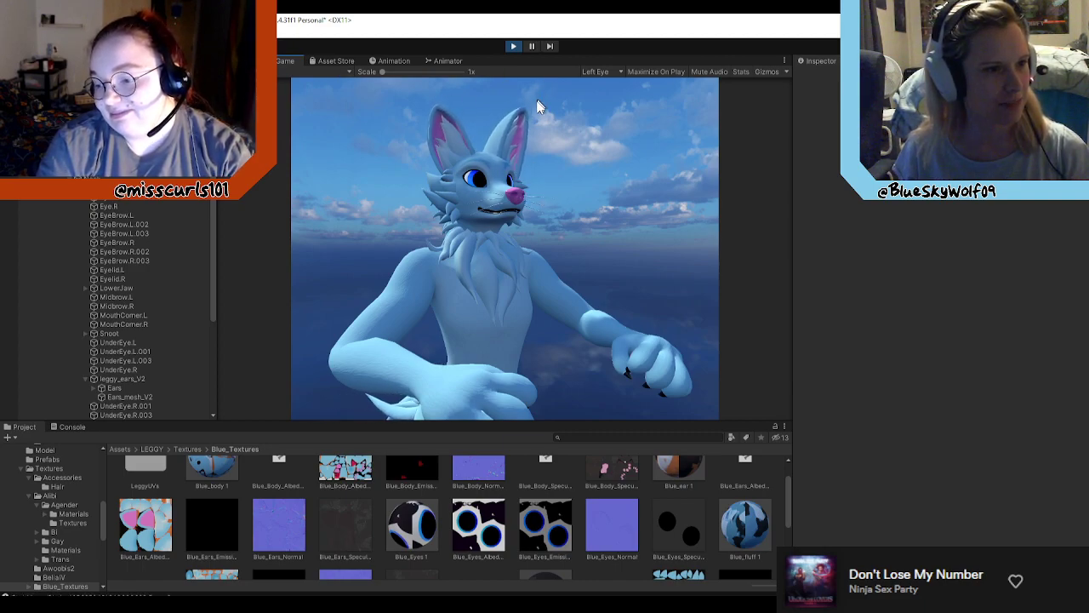
Step: Set the Max Stretch of the leggy_ears_V2 Phys Bone to 1.25
left_click(242, 61)
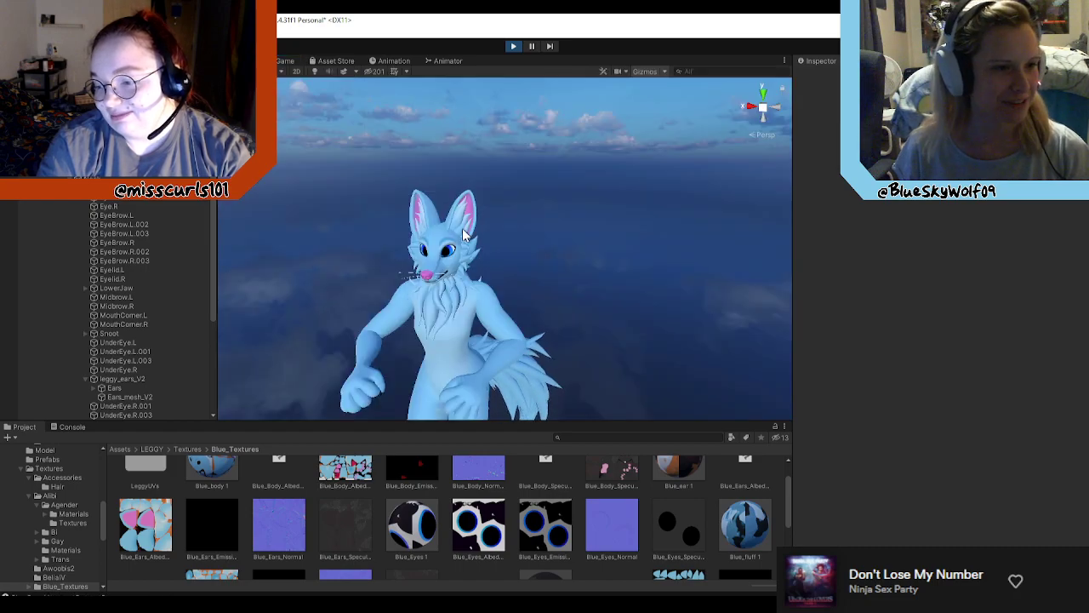
left_click(462, 228)
left_click(123, 379)
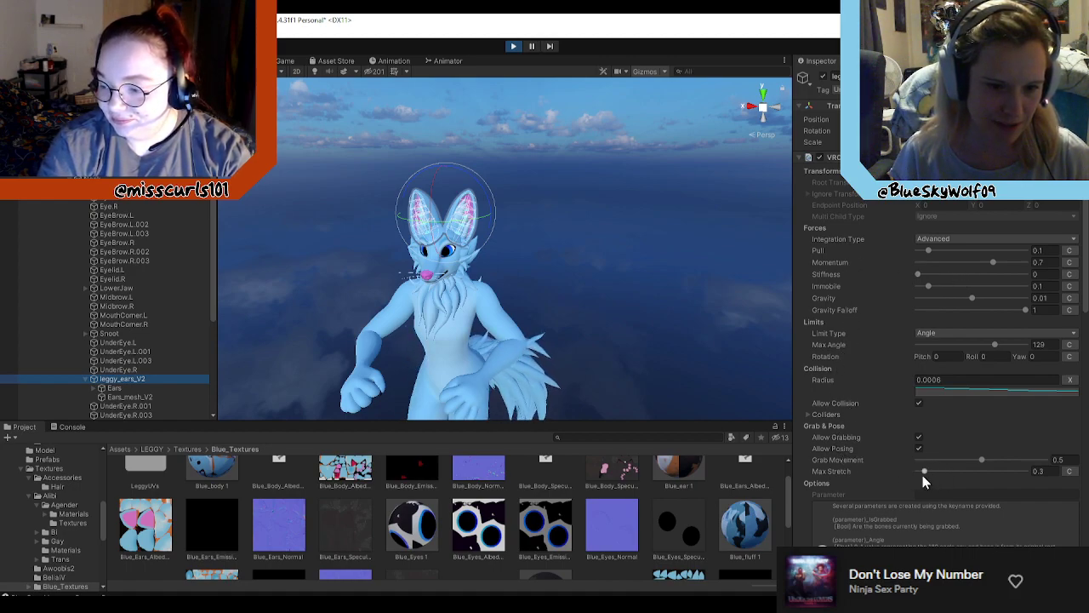
left_click_drag(927, 471, 947, 471)
Step: Pull each ear outward in the Game view to test how far it stretches with the increased Max Stretch
left_click(287, 61)
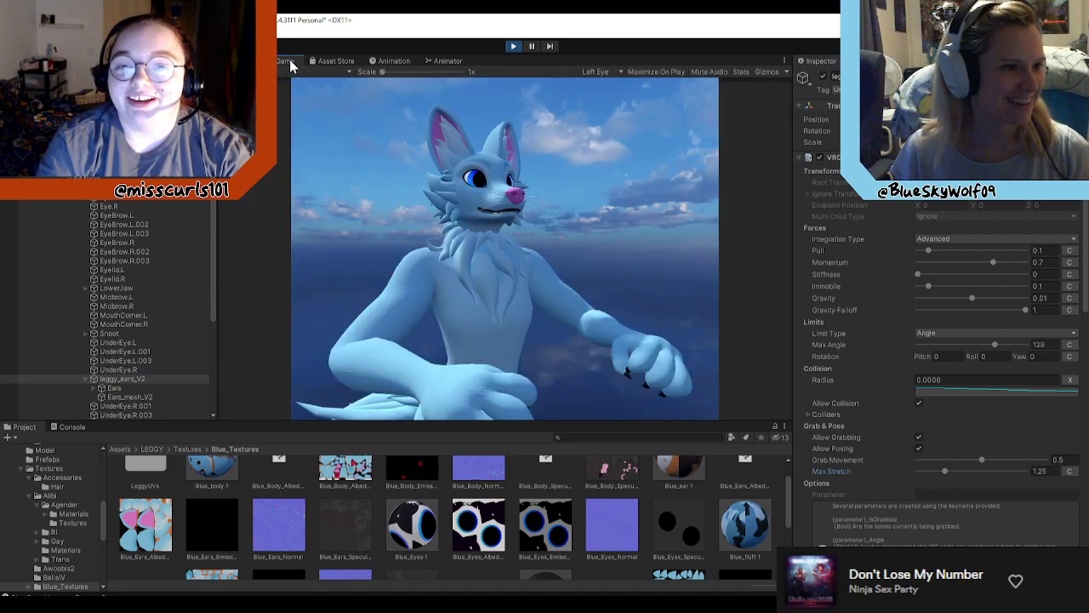
mouse_move(414, 121)
left_mouse_down()
mouse_move(347, 121)
mouse_move(429, 134)
left_mouse_up()
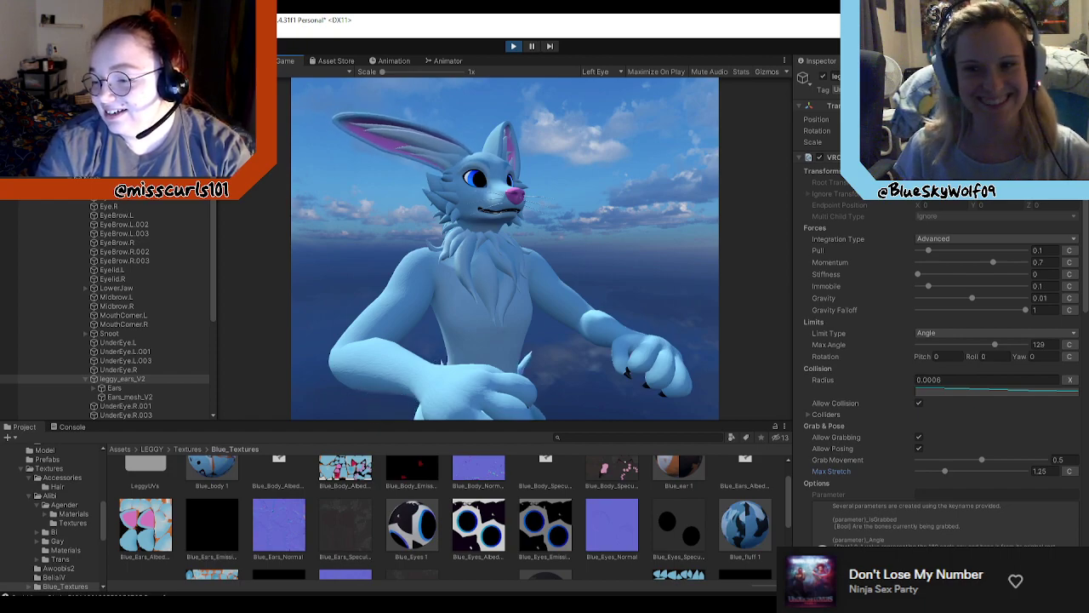
left_click_drag(430, 129, 350, 136)
left_click_drag(516, 143, 697, 134)
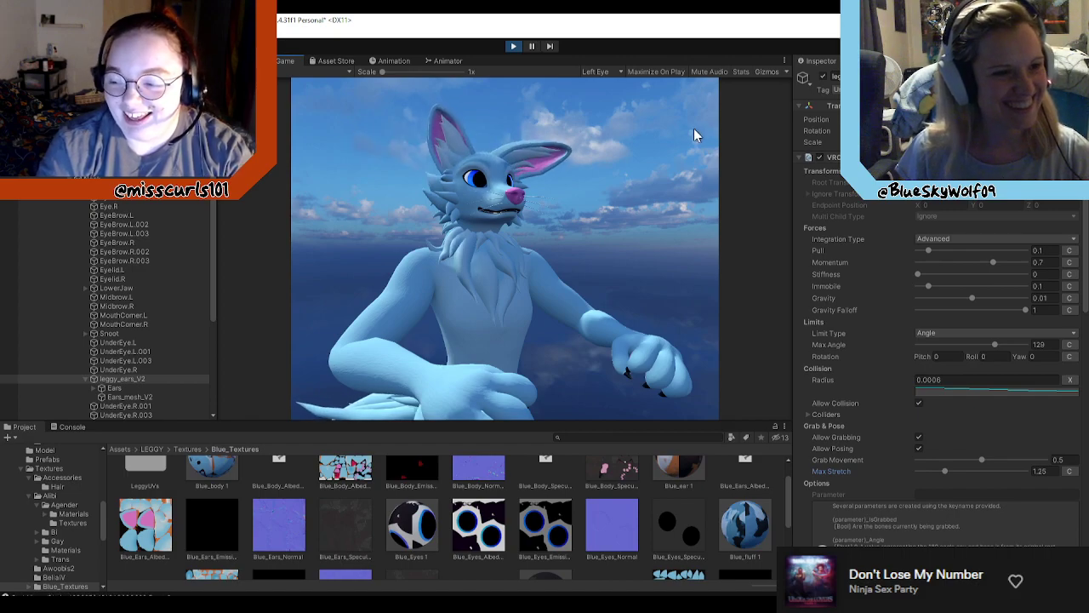
left_click_drag(463, 133, 255, 132)
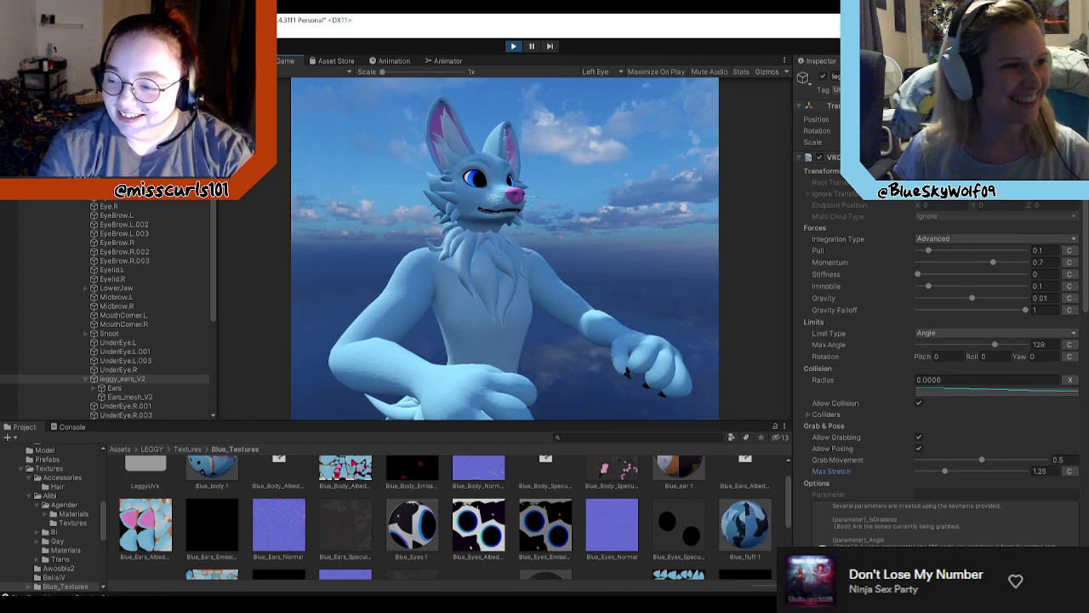
Step: Raise the Max Stretch of the leggy_ears_V2 Phys Bone to 3.13
left_click(242, 61)
left_click(985, 475)
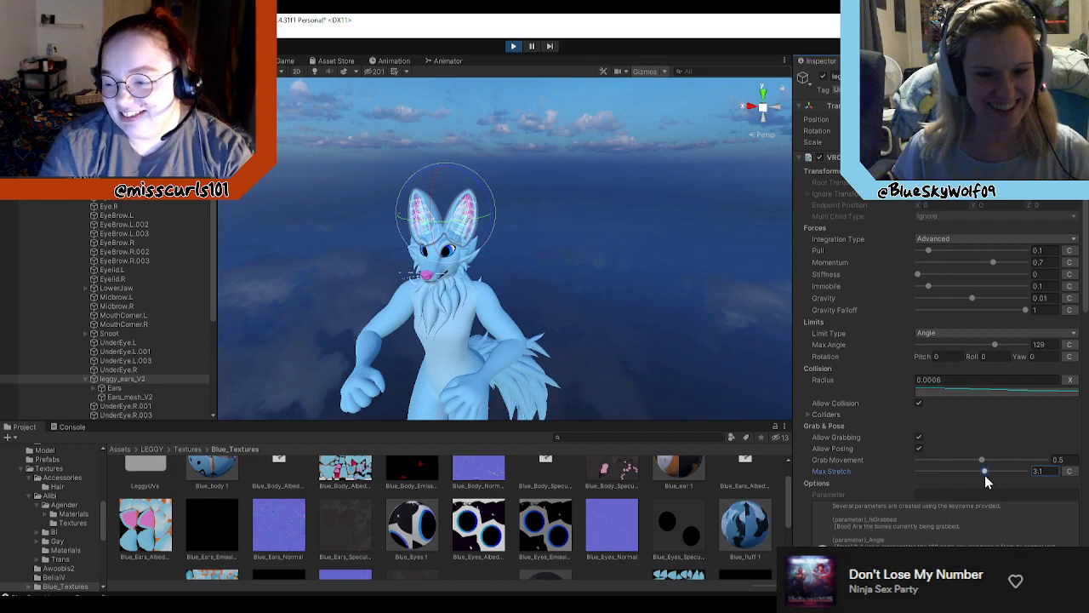
left_click_drag(985, 475, 985, 475)
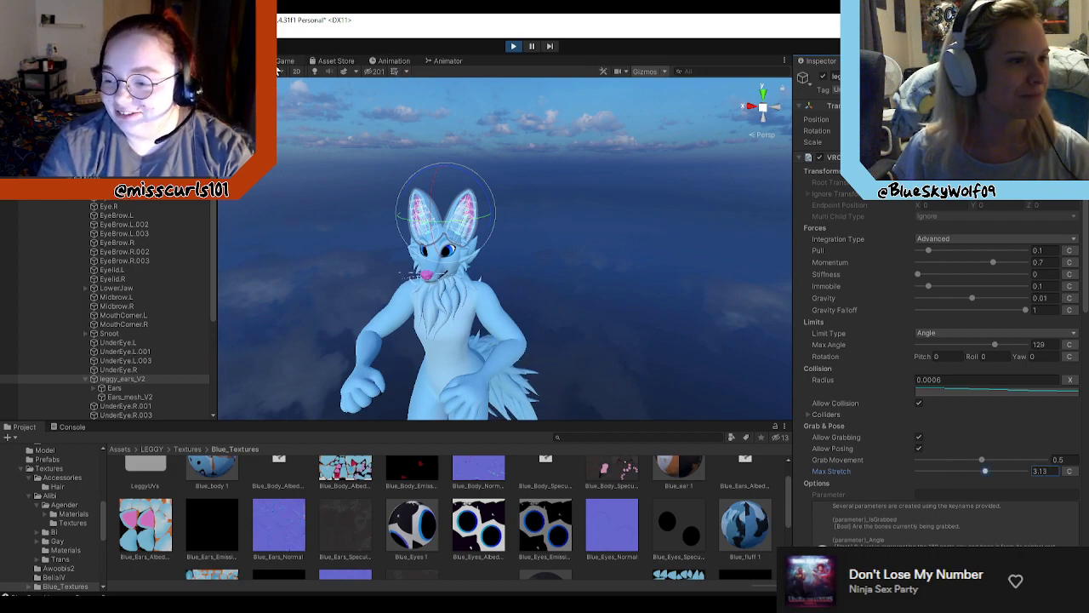
Step: Stretch and pose one ear sideways, downward and upward in the Game view to test the 3.13 Max Stretch
left_click(285, 61)
left_click_drag(437, 125, 264, 124)
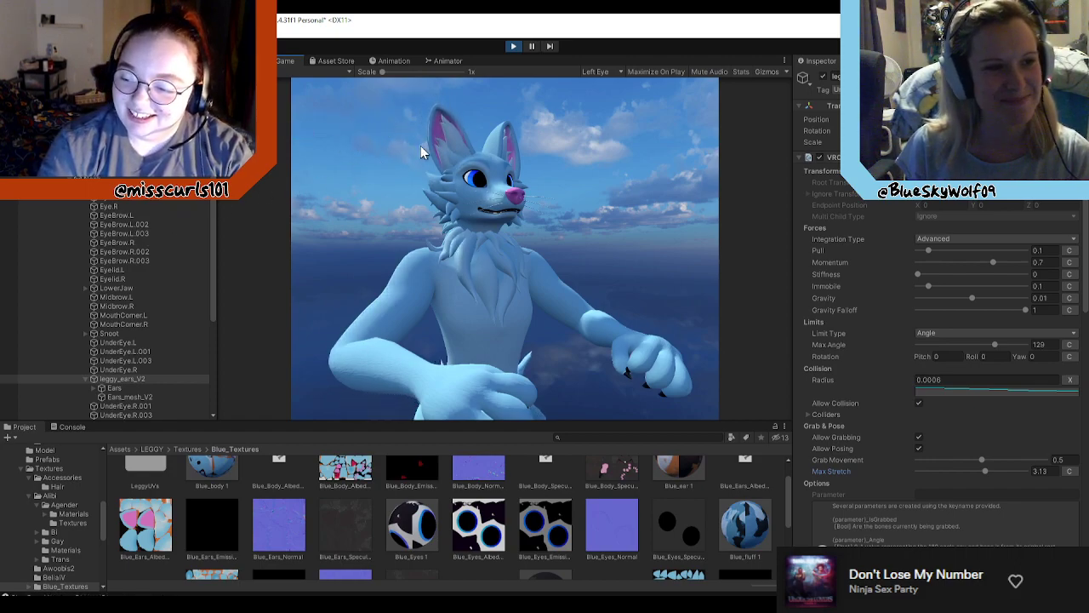
left_click_drag(421, 150, 308, 362)
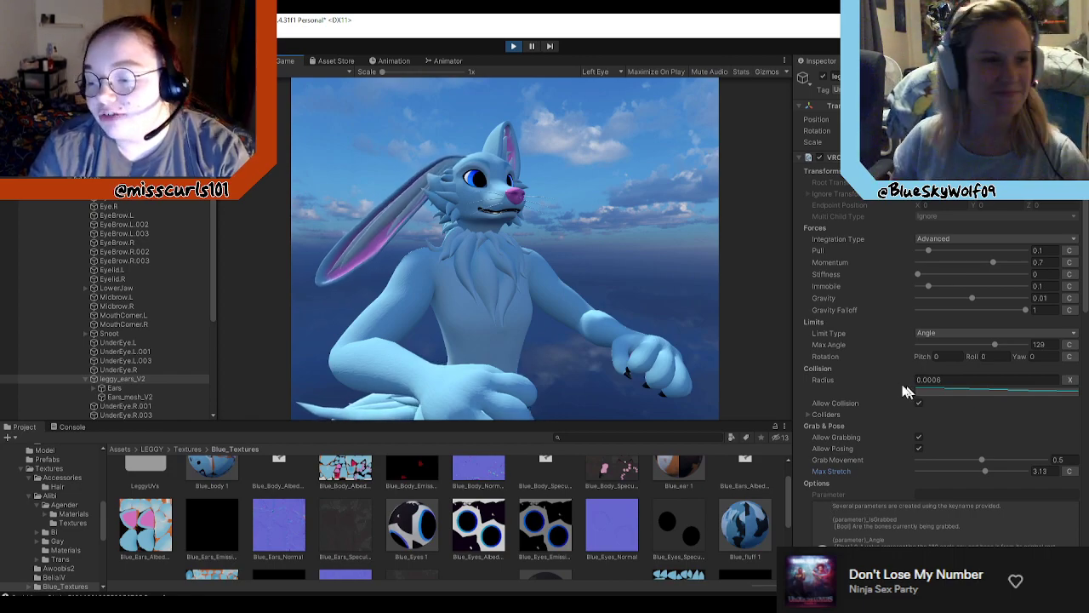
left_click_drag(341, 252, 385, 108)
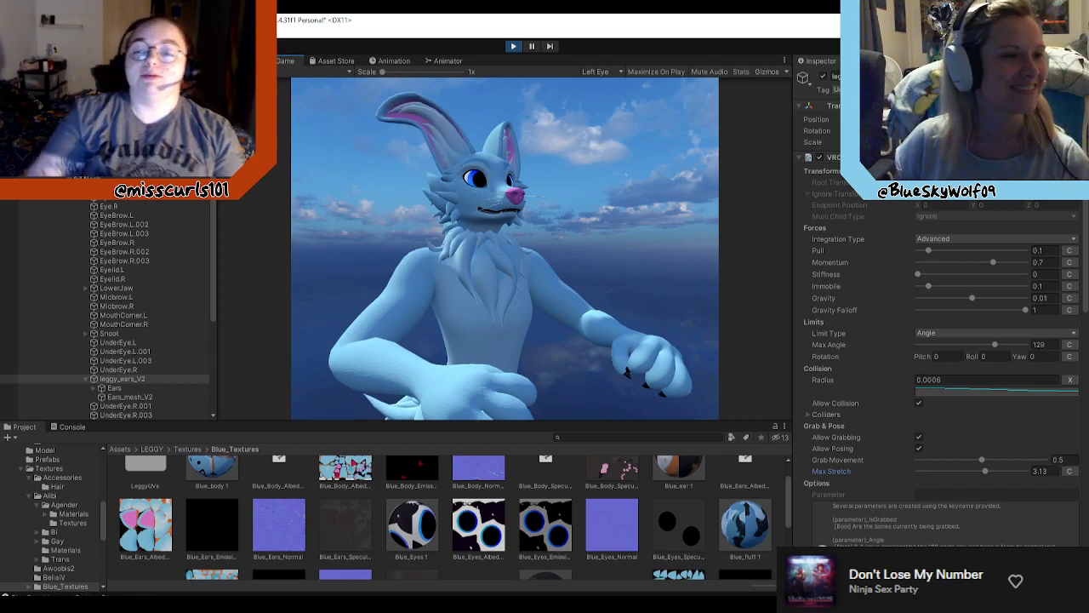
Step: Restart play mode to discard the trial ear stretch values
left_click(241, 61)
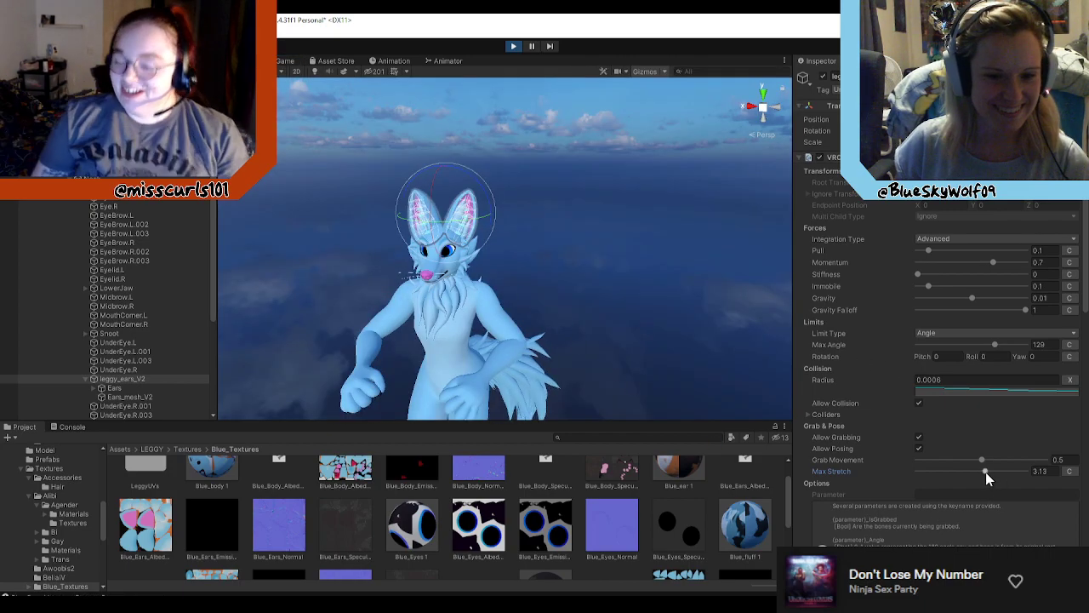
left_click(513, 47)
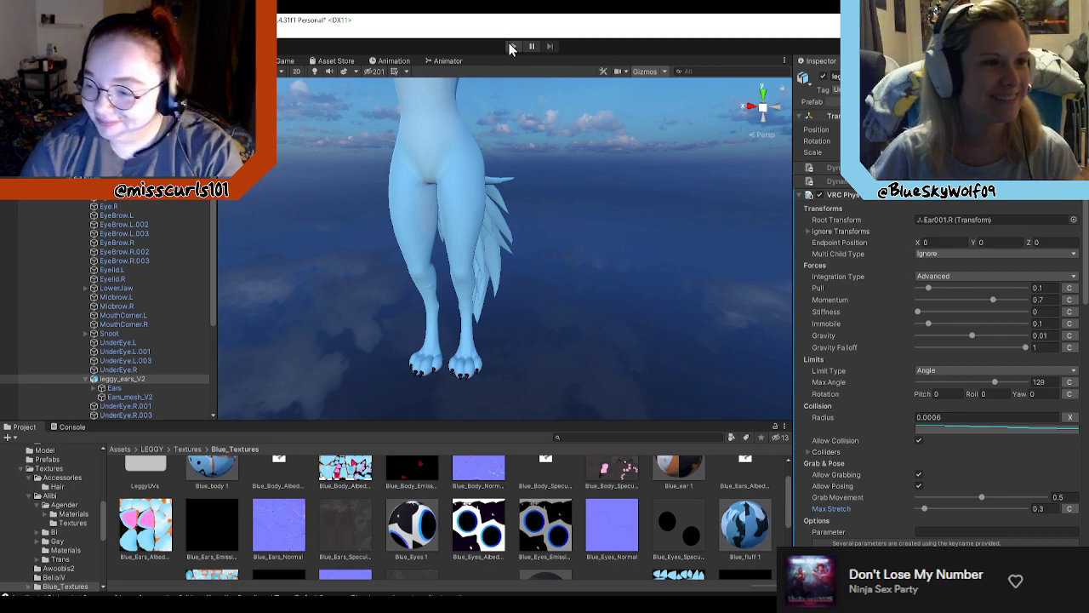
left_click(512, 46)
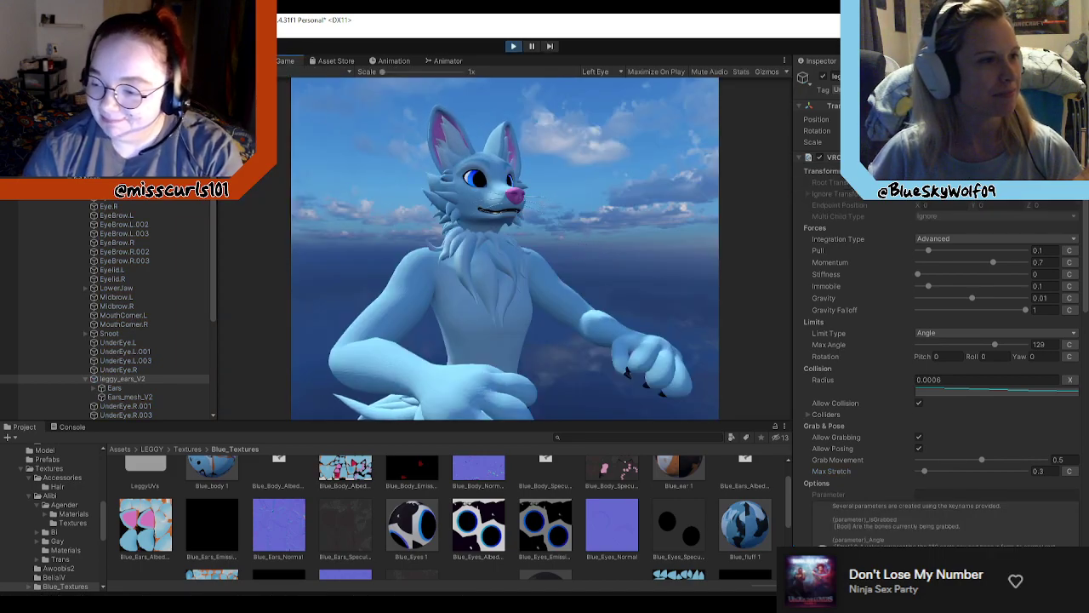
Step: Move the main camera down and sideways so that it frames the avatar's legs and tail
left_click(245, 62)
scroll(567, 312, "down", 5)
left_click(433, 318)
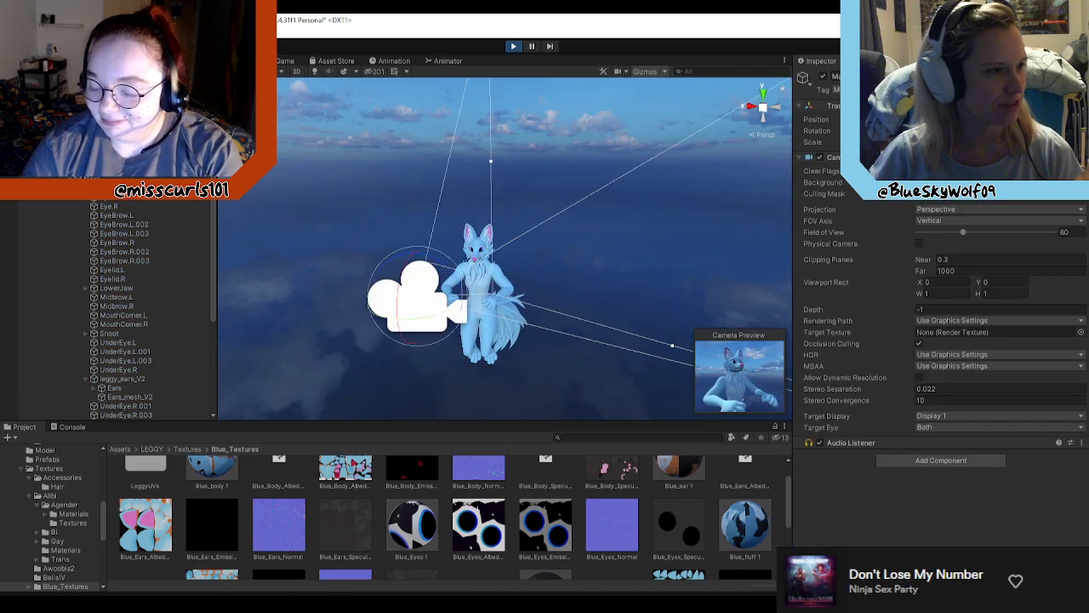
key("w")
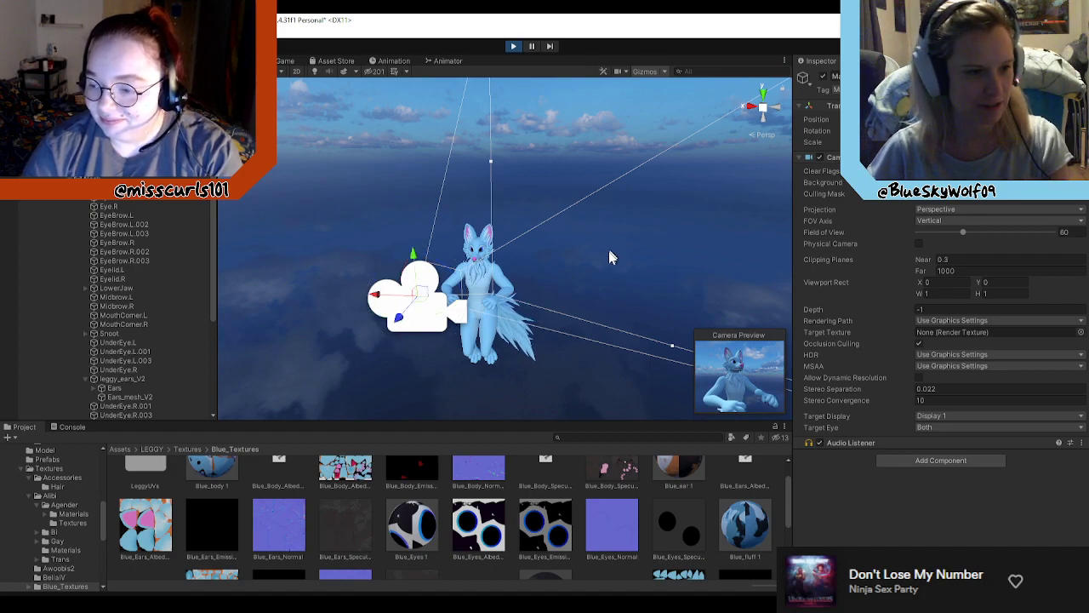
left_click_drag(413, 255, 414, 315)
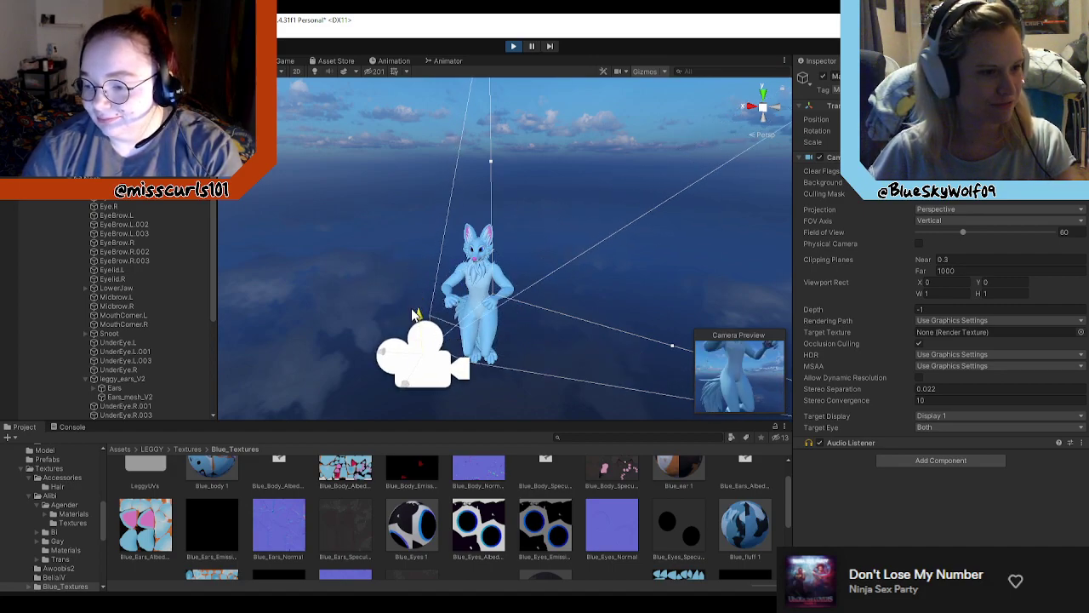
left_click_drag(384, 350, 339, 350)
left_click_drag(369, 311, 370, 327)
Step: Check the tail's motion and framing from the repositioned camera in the Game view, and return to the Scene view
left_click(292, 62)
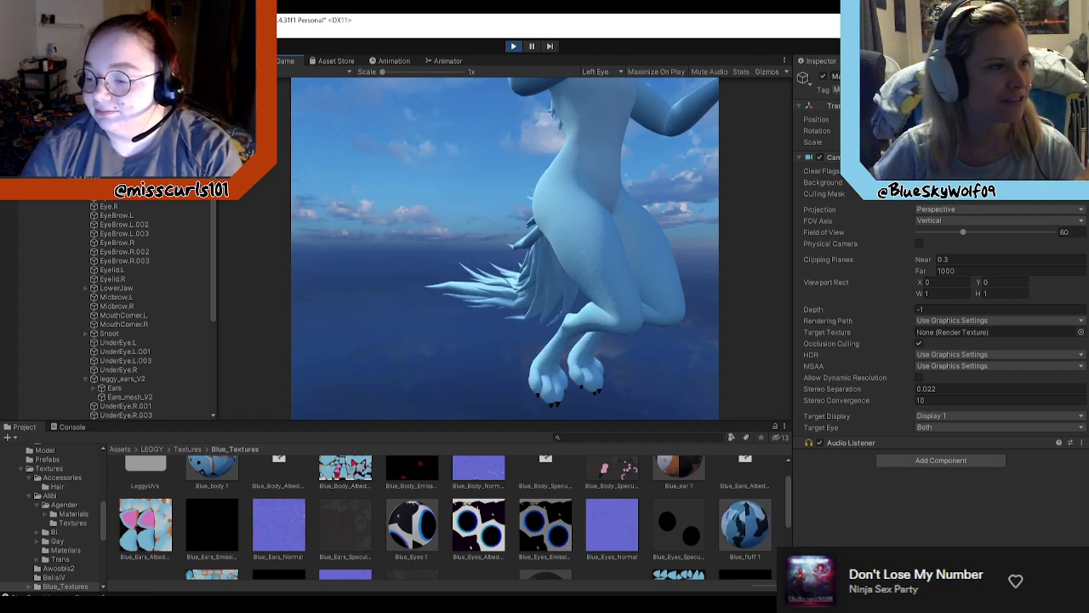
left_click(239, 61)
middle_click_drag(546, 328, 515, 284)
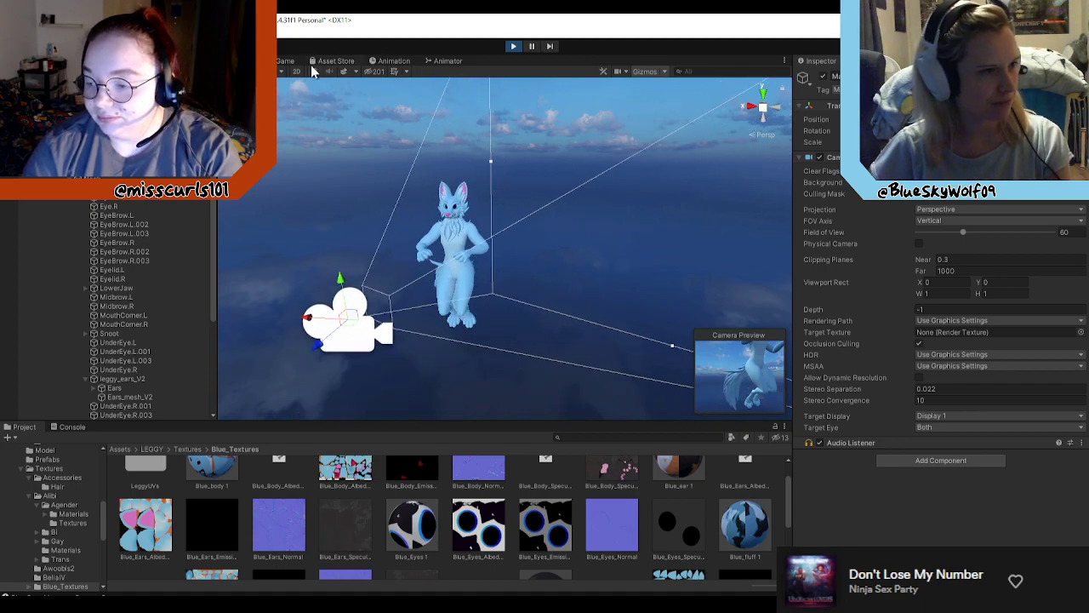
left_click(286, 61)
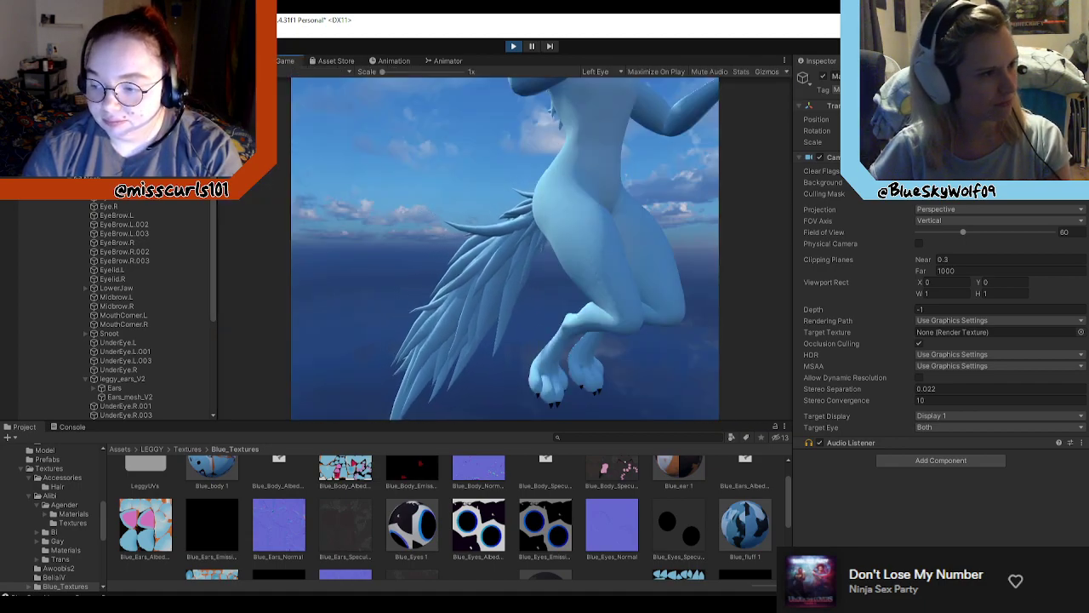
left_click(242, 61)
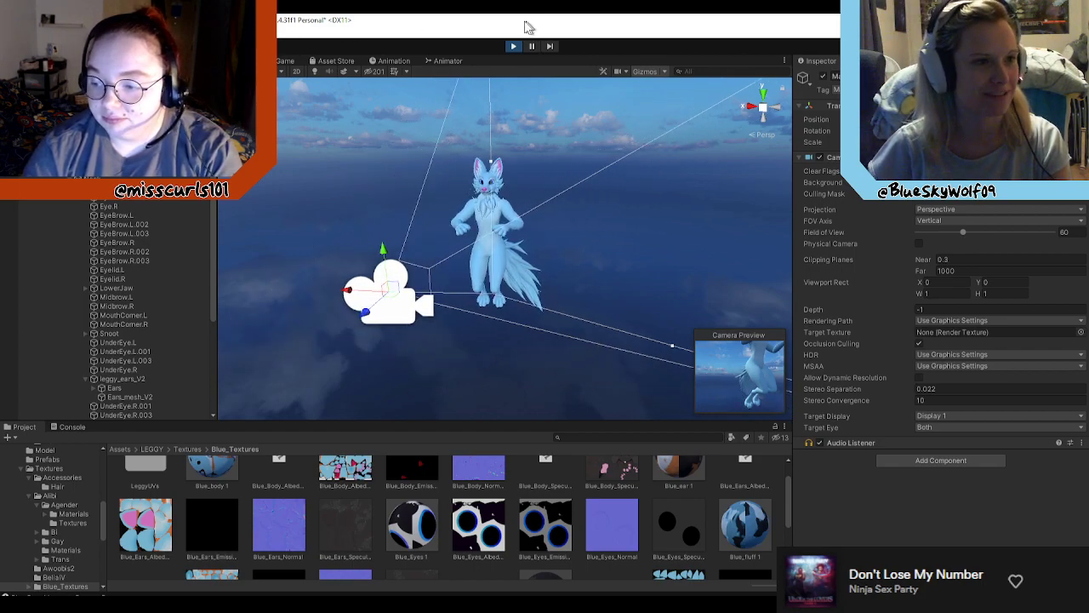
Step: Stop play mode and inspect the tail object's VRC Phys Bone settings and the tail from the side
key("ctrl+p")
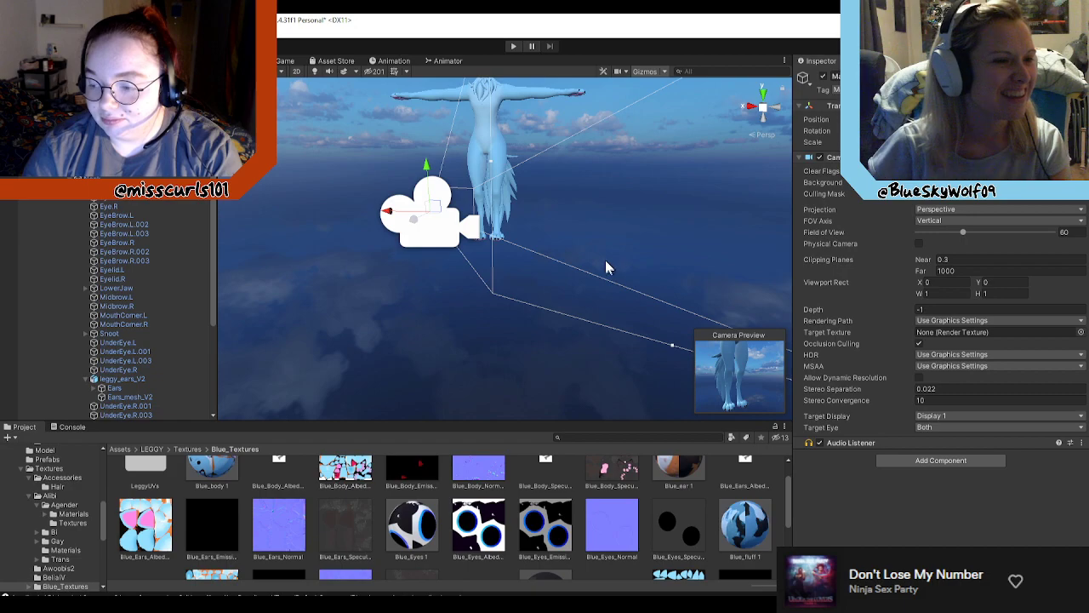
left_click_drag(607, 267, 860, 311, "alt")
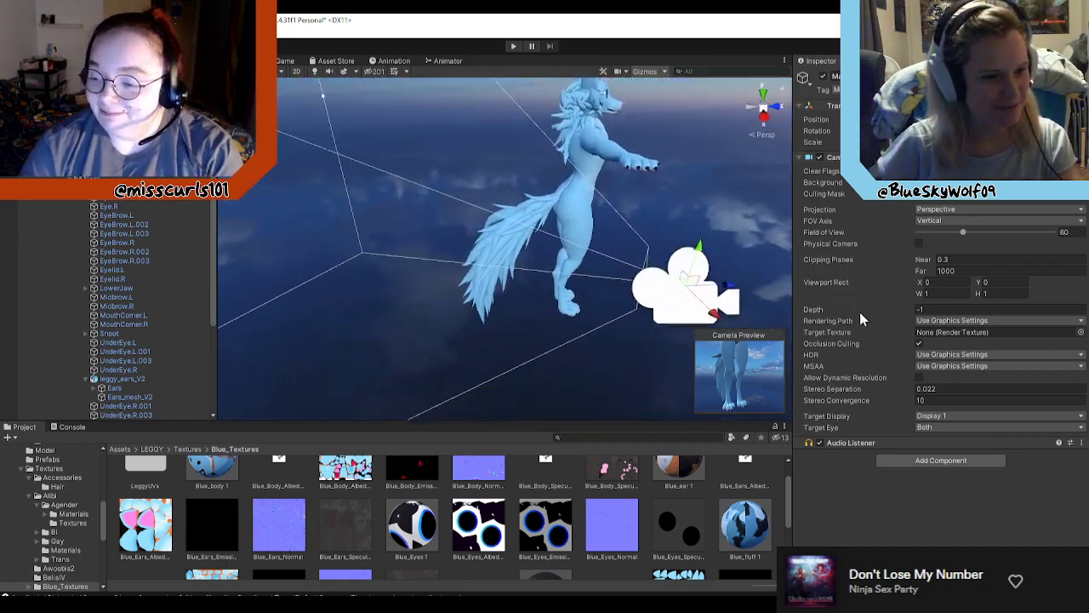
scroll(539, 214, "up", 3)
left_click(55, 170)
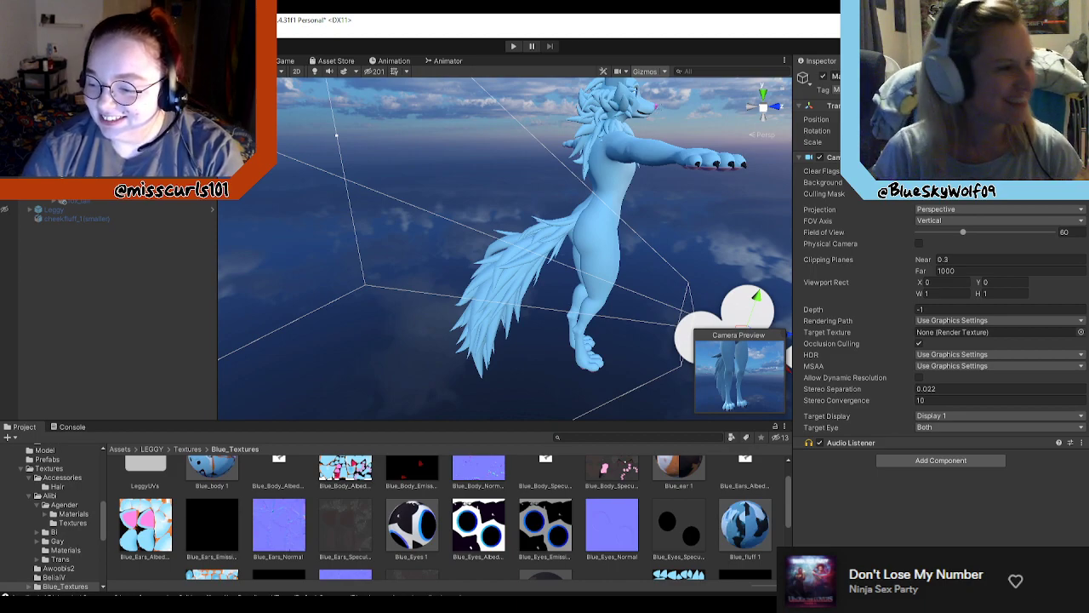
left_click(85, 182)
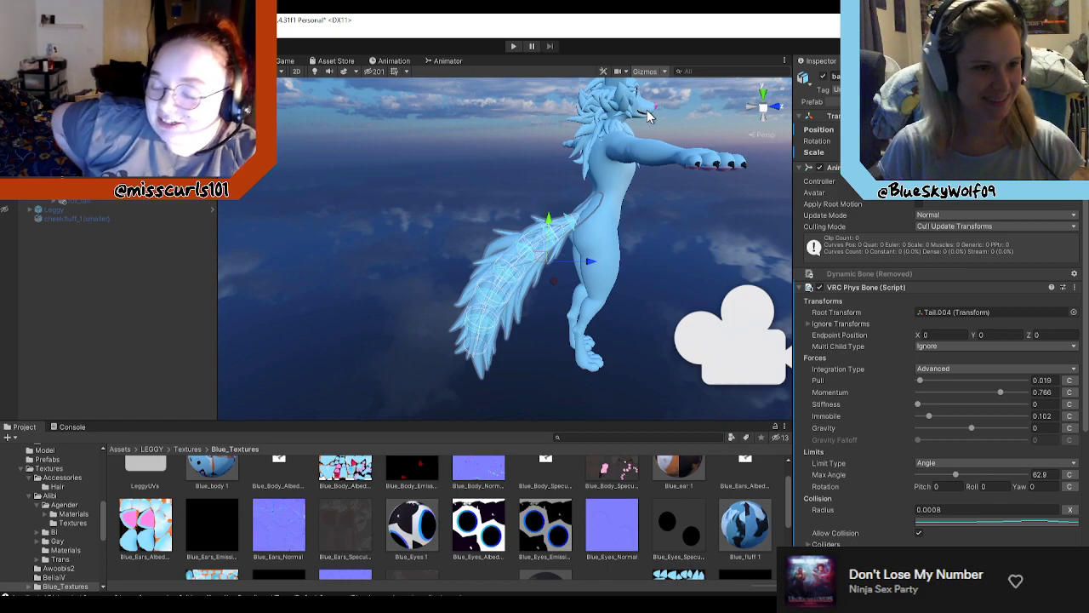
right_click_drag(644, 236, 635, 171)
left_click(621, 174)
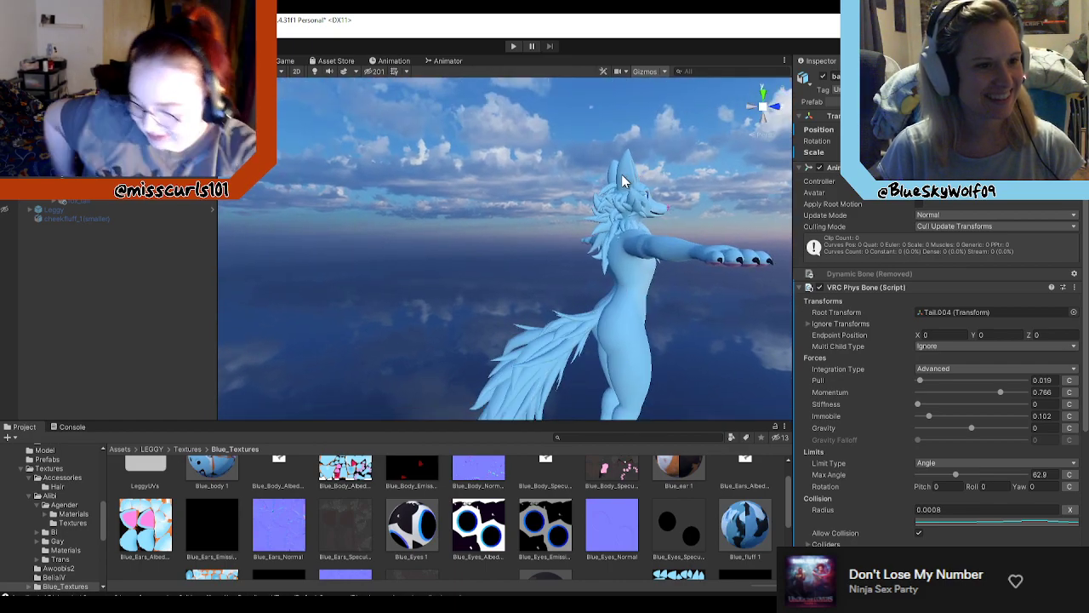
Step: Reselect the tail object and run play mode, pulling on the avatar in the Game view to test its ear and tail
left_click(285, 61)
left_click(242, 61)
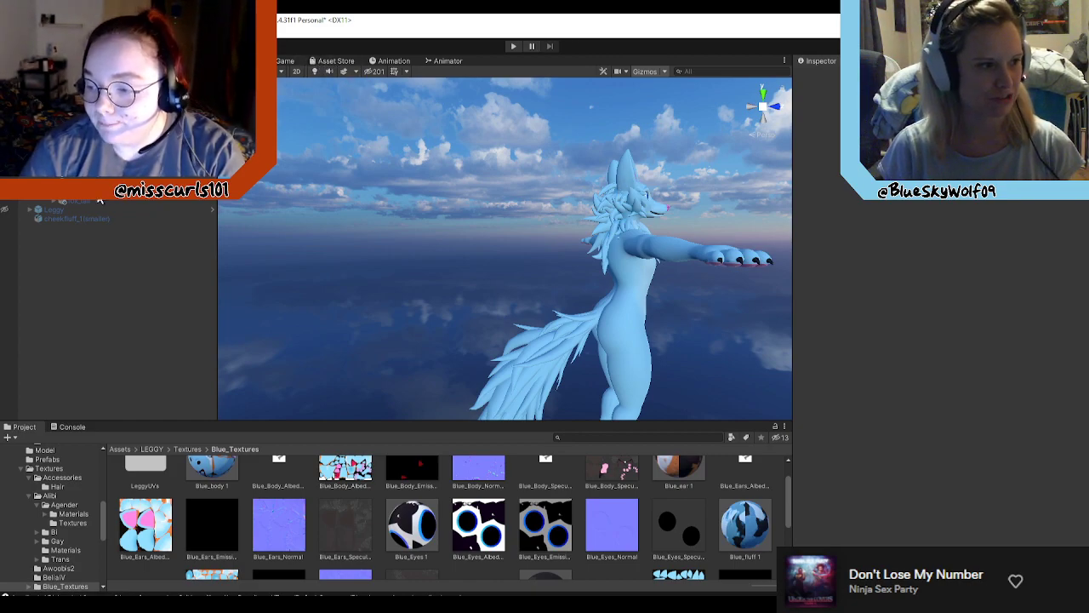
left_click(97, 194)
left_click(286, 62)
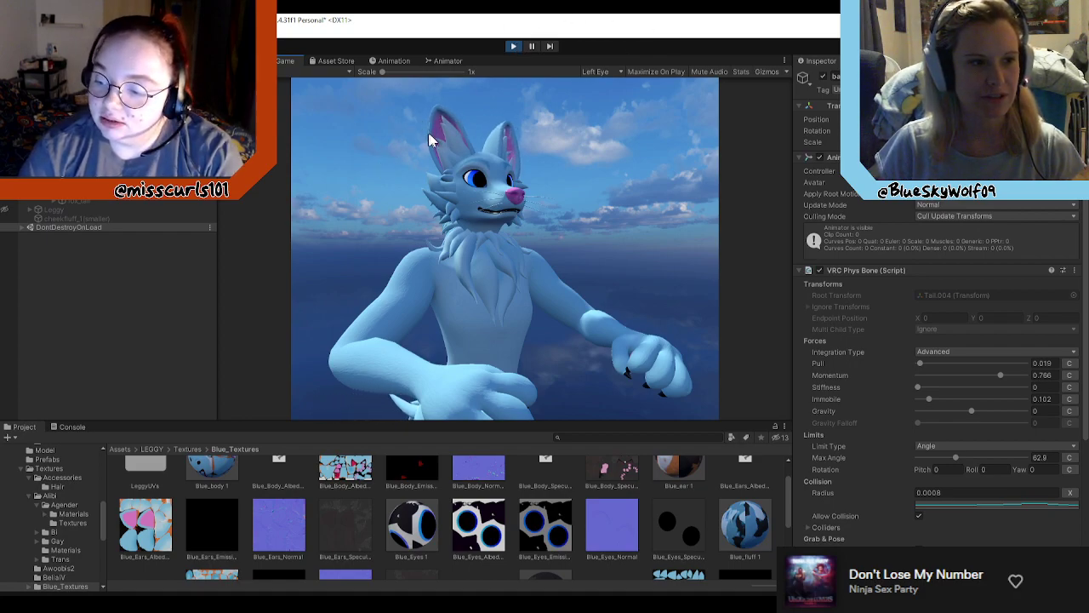
left_click_drag(335, 190, 435, 138)
left_click_drag(337, 210, 294, 247)
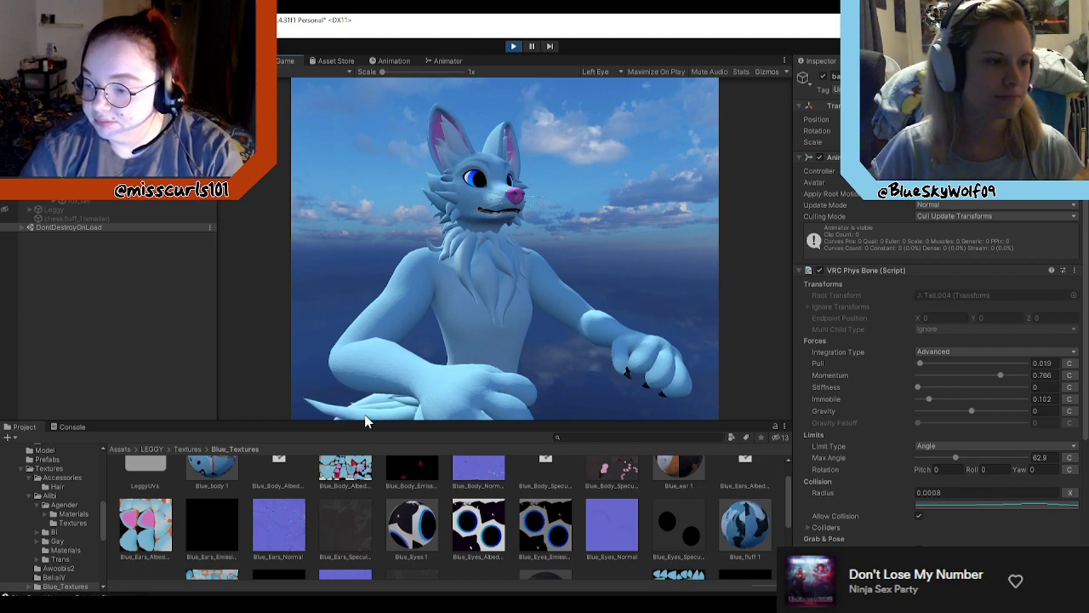
Step: Examine the tail's Phys Bone shapes and movement up close in the Scene view while play mode runs
left_click(244, 61)
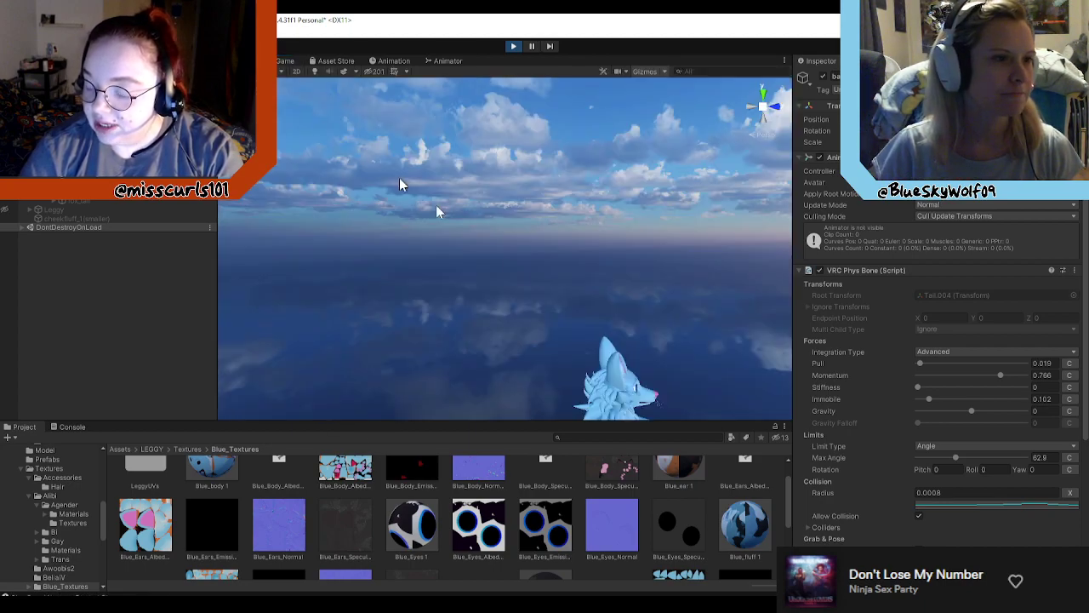
scroll(566, 298, "down", 4)
mouse_move(630, 320)
right_mouse_down()
mouse_move(619, 394)
mouse_move(658, 426)
mouse_move(614, 392)
mouse_move(559, 418)
mouse_move(627, 421)
mouse_move(609, 328)
mouse_move(499, 323)
mouse_move(579, 321)
mouse_move(647, 296)
mouse_move(652, 309)
mouse_move(613, 318)
mouse_move(681, 317)
mouse_move(612, 330)
mouse_move(617, 306)
right_mouse_up()
key("w")
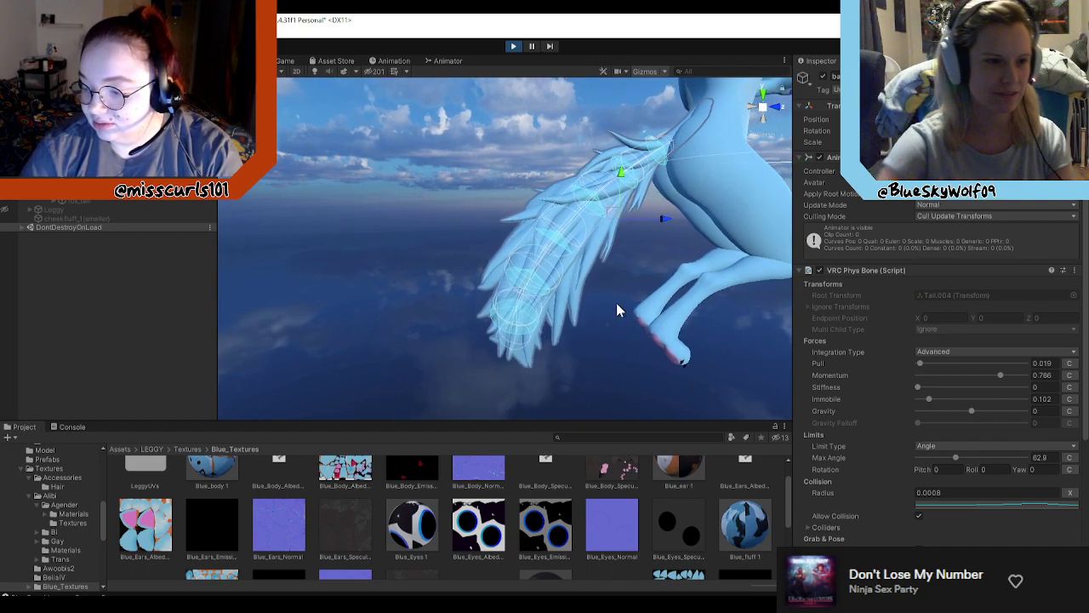
right_click_drag(642, 313, 557, 292)
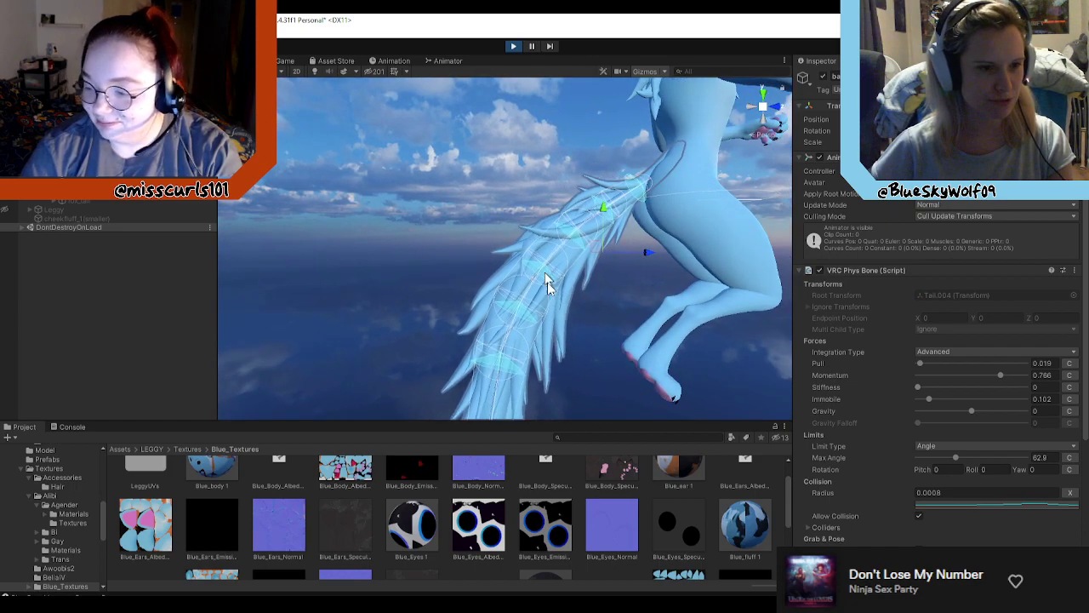
right_click_drag(651, 283, 555, 274)
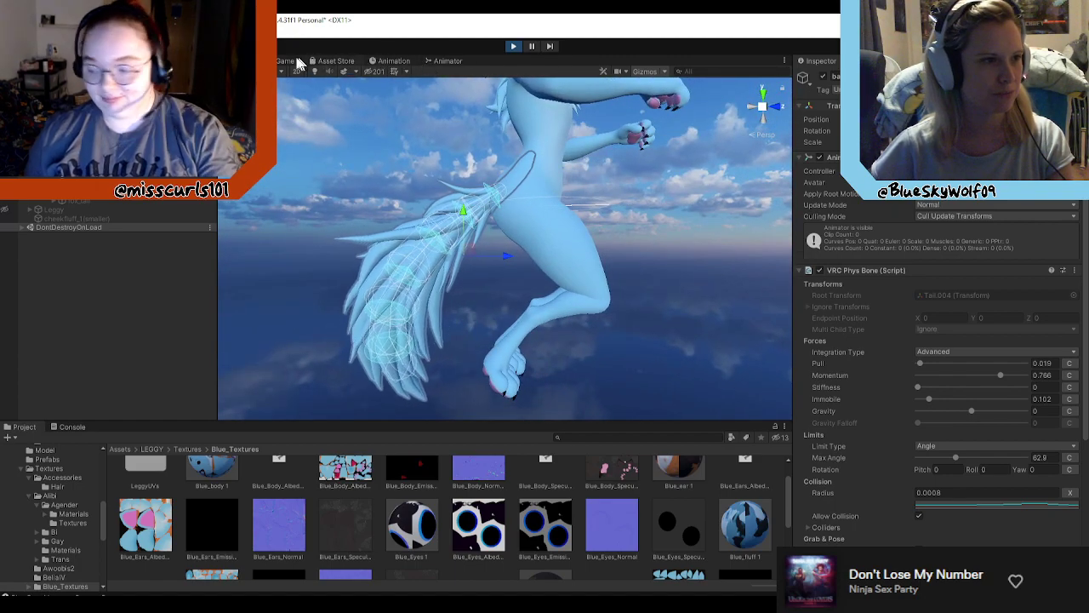
Step: Compare the tail's motion between the Game view and the Scene view during play mode
left_click(286, 61)
left_click(283, 62)
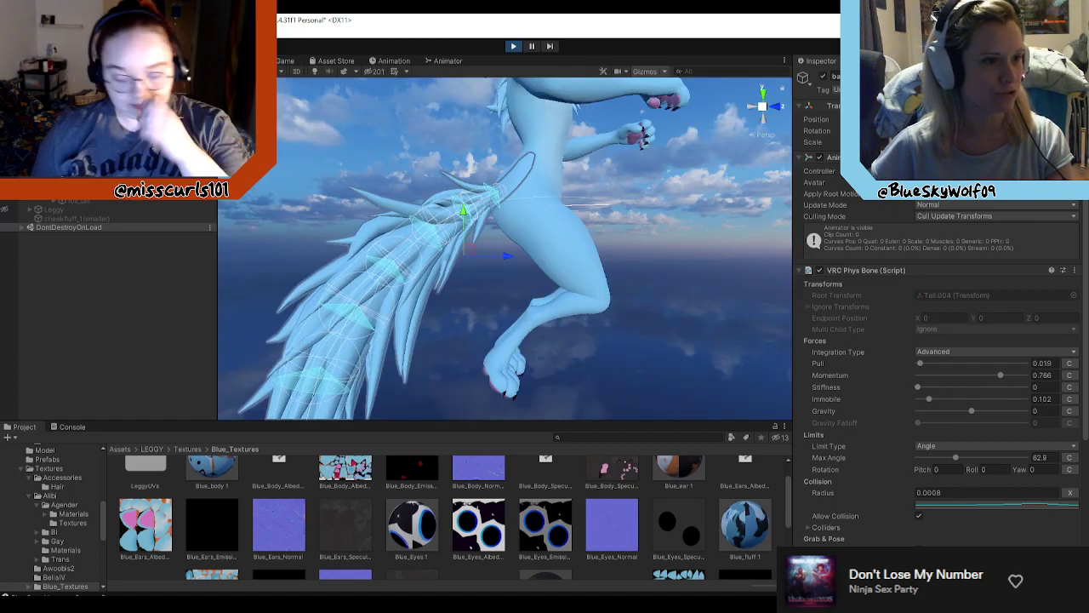
left_click(285, 61)
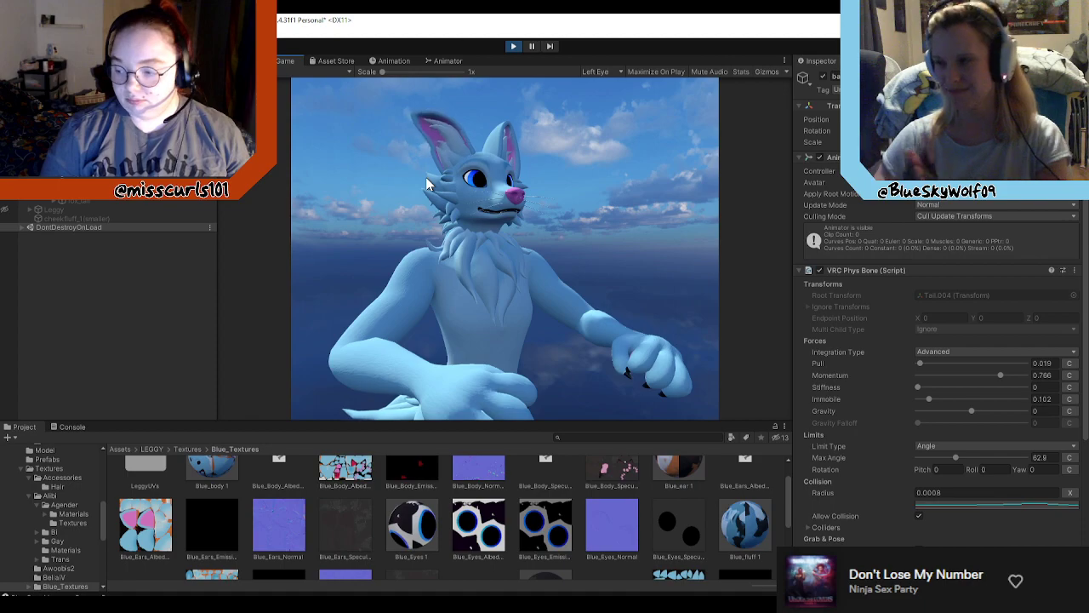
left_click(274, 62)
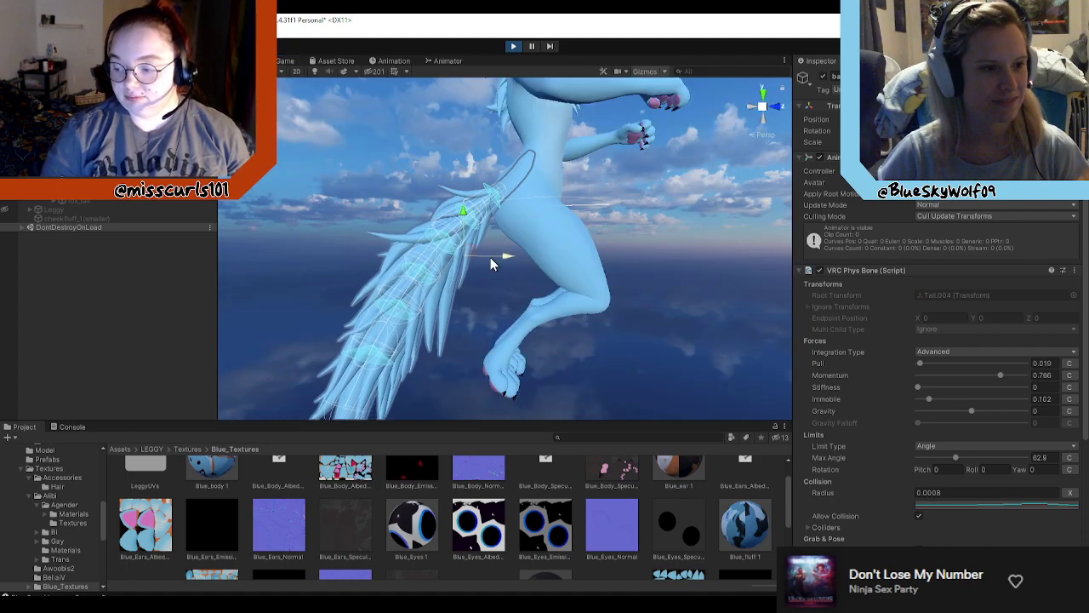
left_click(287, 61)
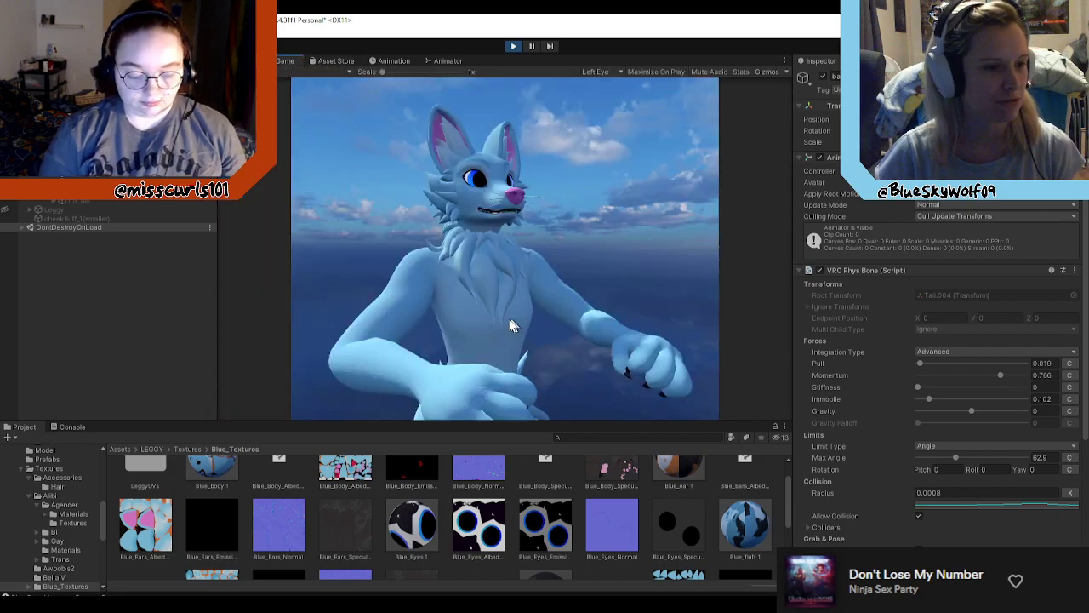
Step: Move the main camera down and away from the avatar to frame its full body, and pull on it in the Game view
left_click(243, 61)
scroll(555, 206, "down", 5)
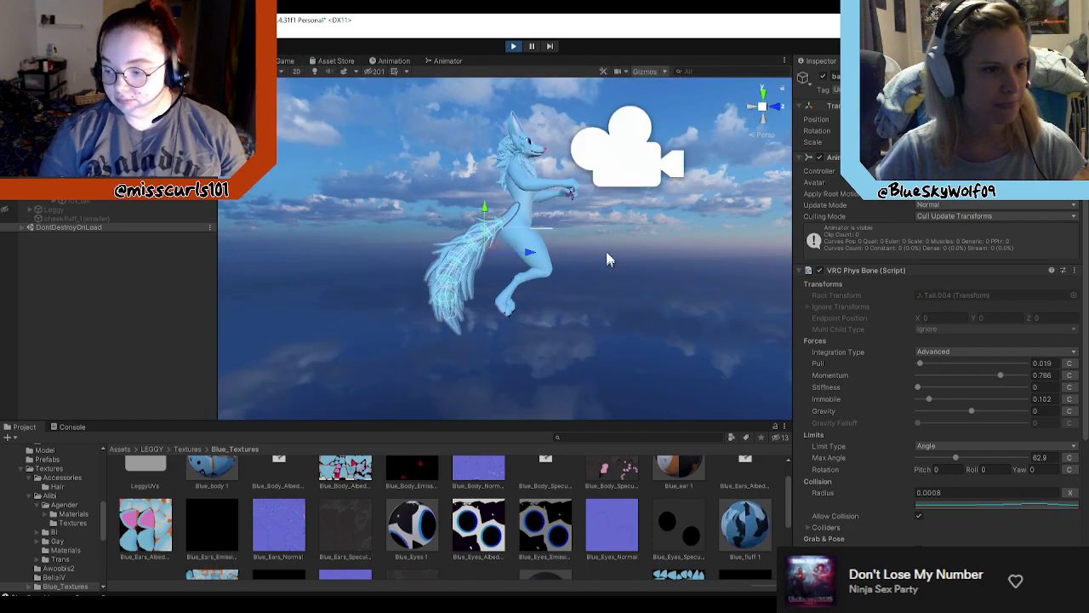
left_click(625, 174)
left_click_drag(627, 91, 792, 218)
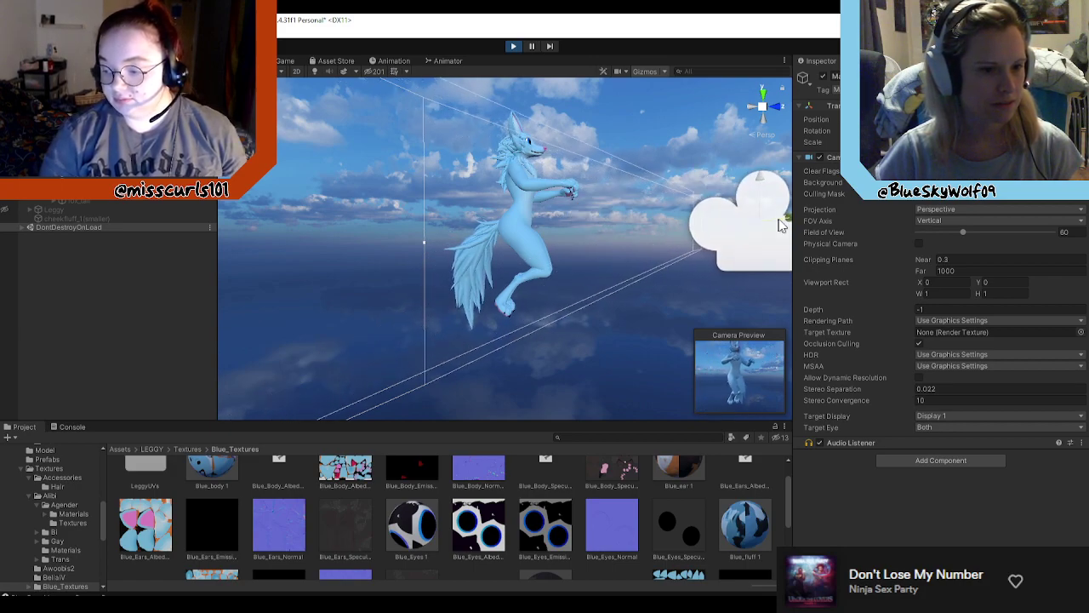
left_click(286, 61)
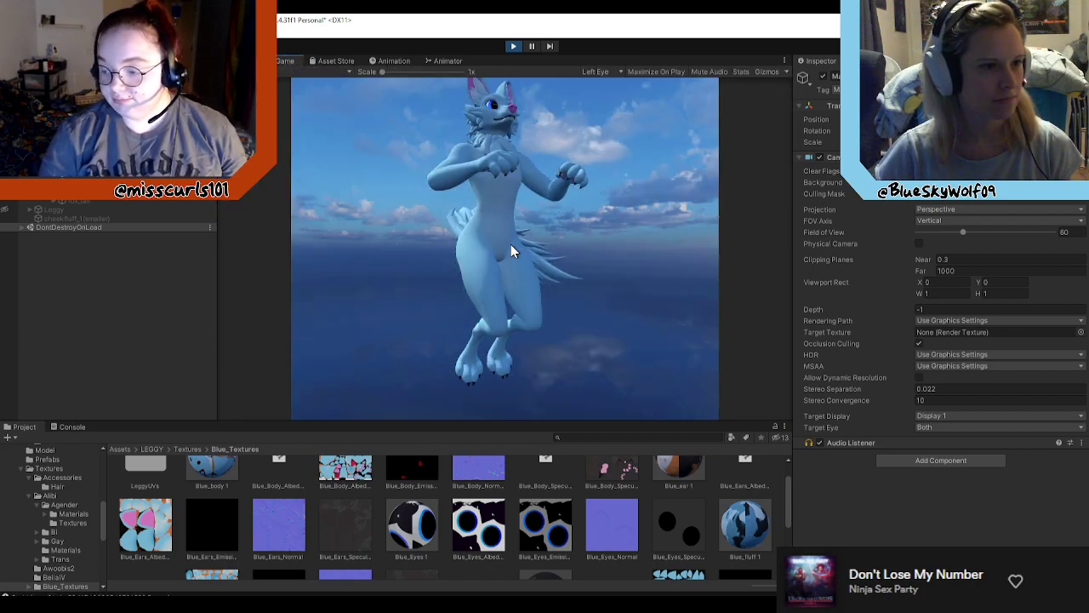
left_click_drag(486, 380, 366, 315)
Step: Rotate the main camera sideways and move it along its blue axis closer to the avatar
left_click(240, 60)
scroll(709, 265, "down", 2)
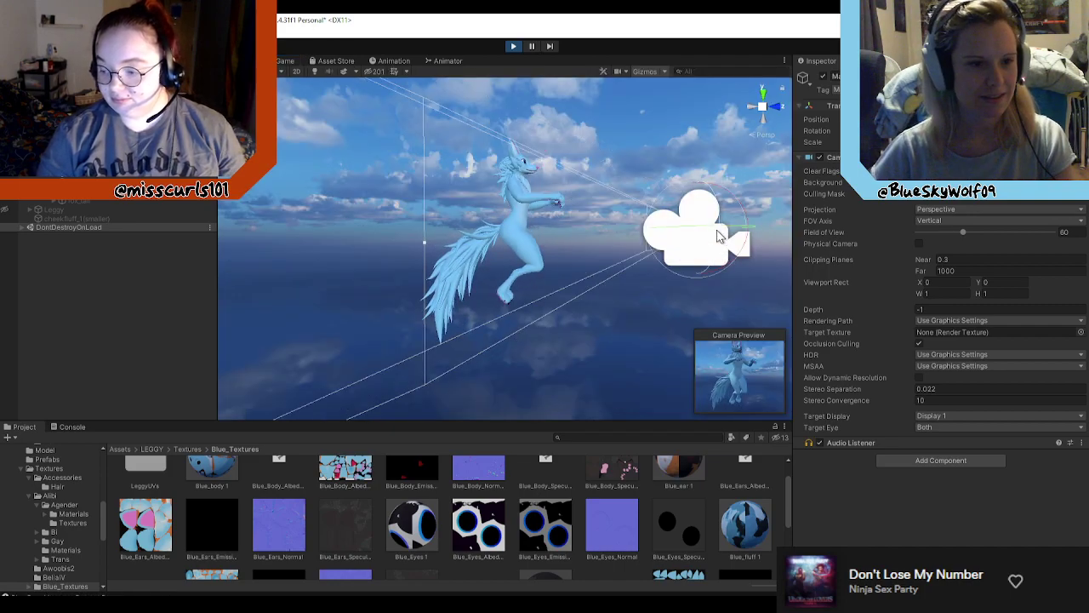
left_click_drag(734, 229, 667, 231)
key("w")
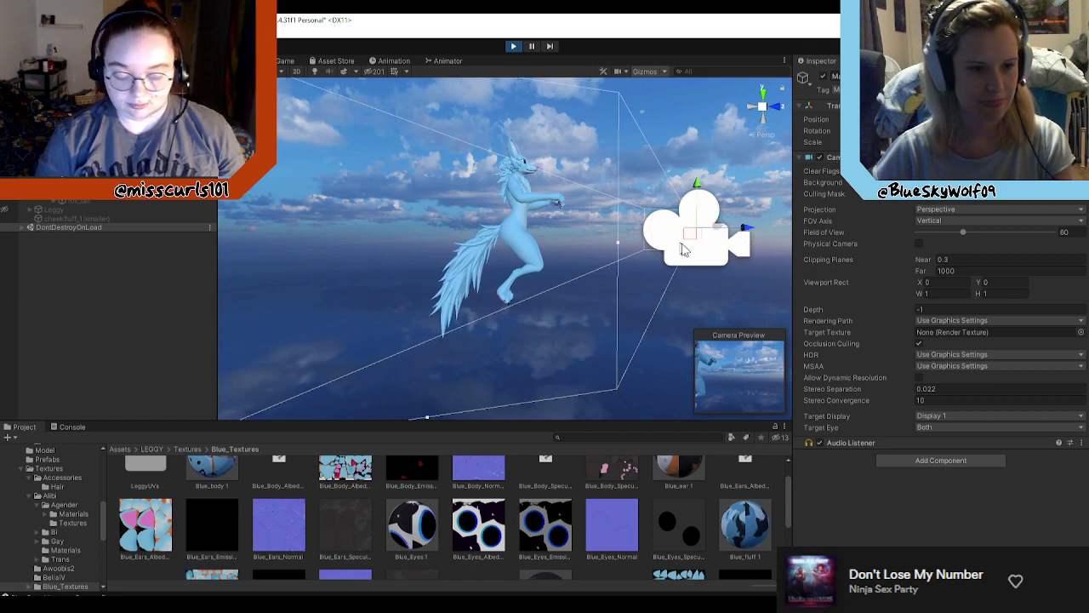
left_click_drag(742, 230, 657, 236)
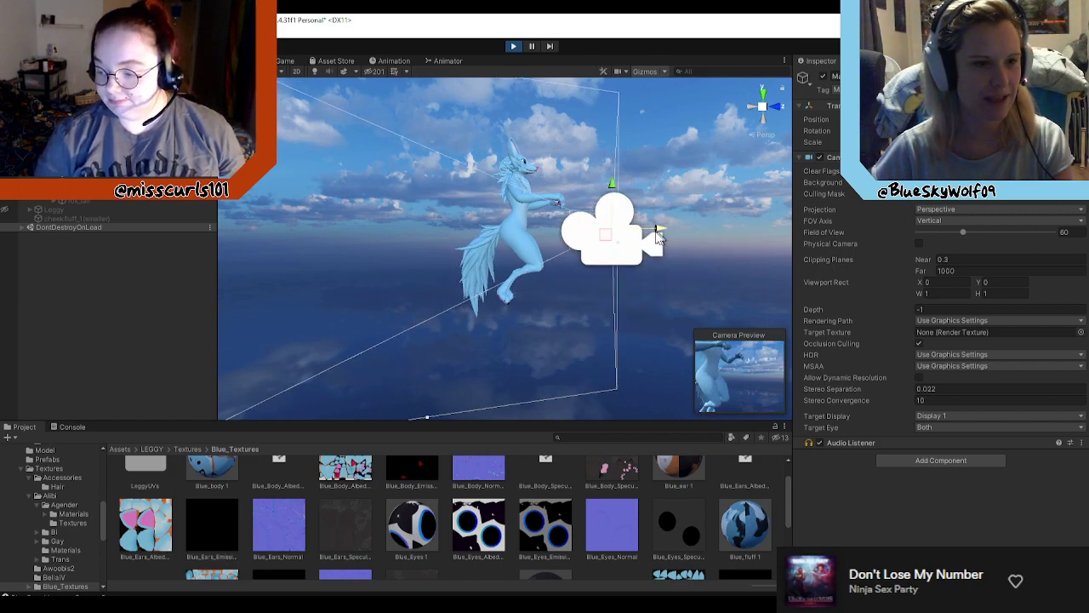
Step: Reposition the main camera to frame the avatar's body and tail from the side, and check the Game view
right_click_drag(719, 202, 629, 305)
key("w")
key("s")
left_click_drag(587, 297, 579, 380)
left_click(283, 60)
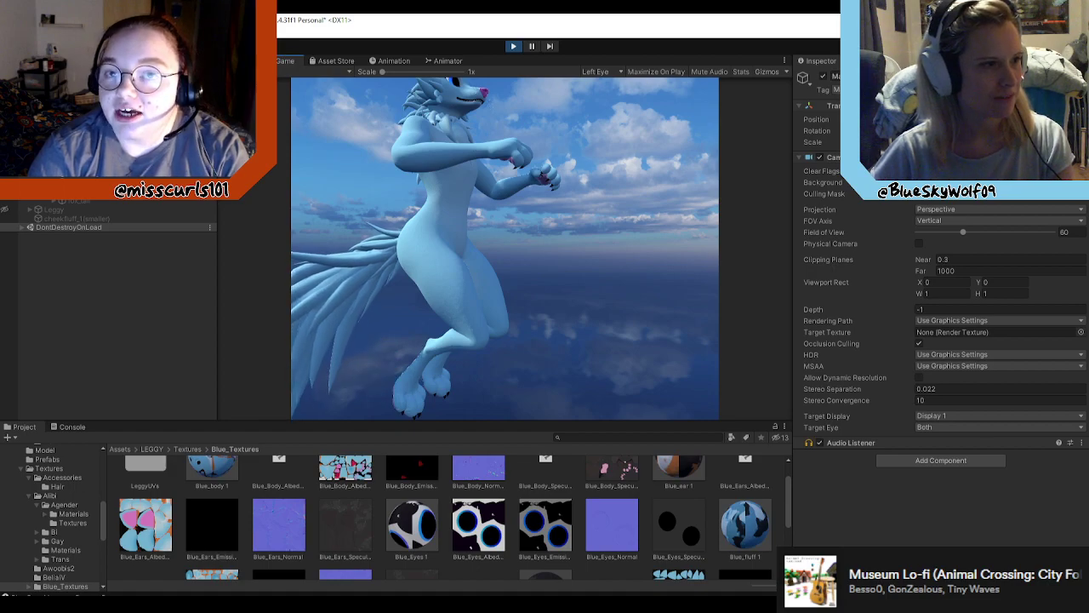
Step: Examine the Tail_mesh, Leggy and tail-related objects in turn to locate the one carrying the tail's Phys Bone
left_click(242, 61)
left_click(404, 223)
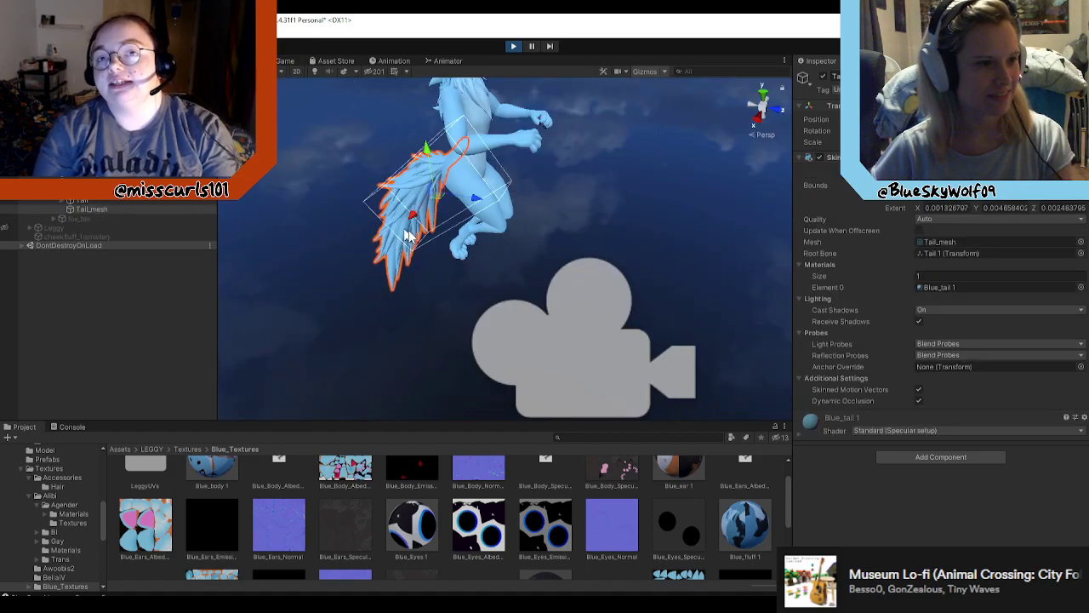
right_click_drag(530, 257, 601, 198)
key("w")
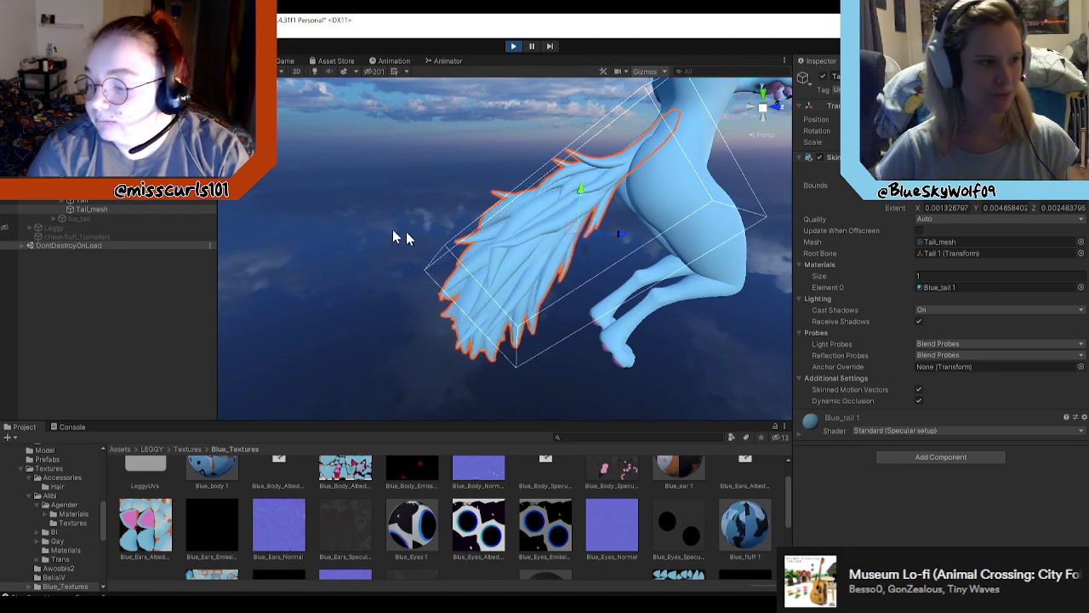
left_click(73, 219)
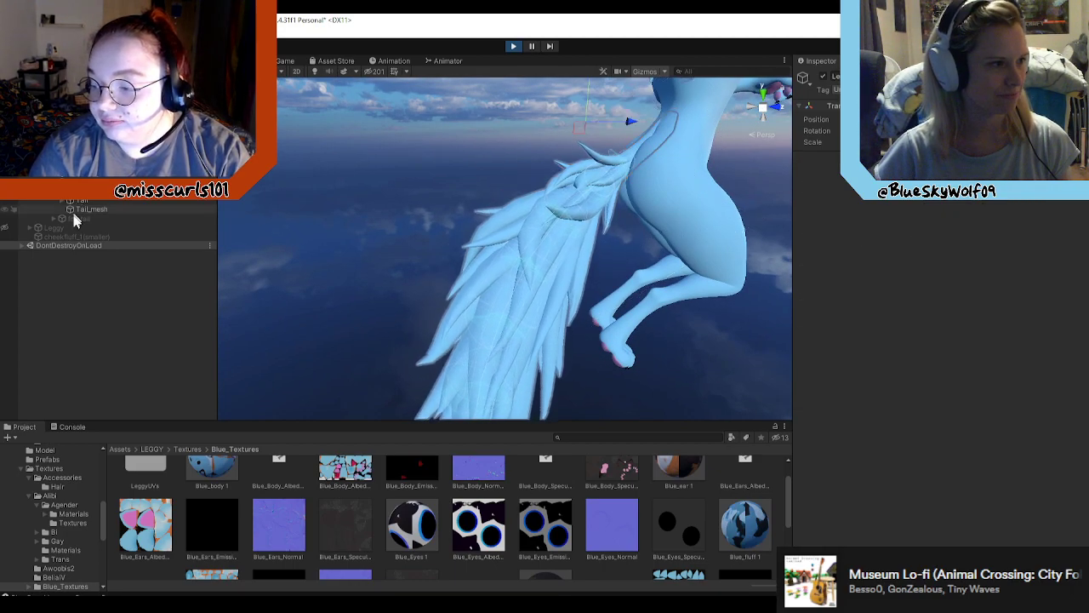
left_click(56, 226)
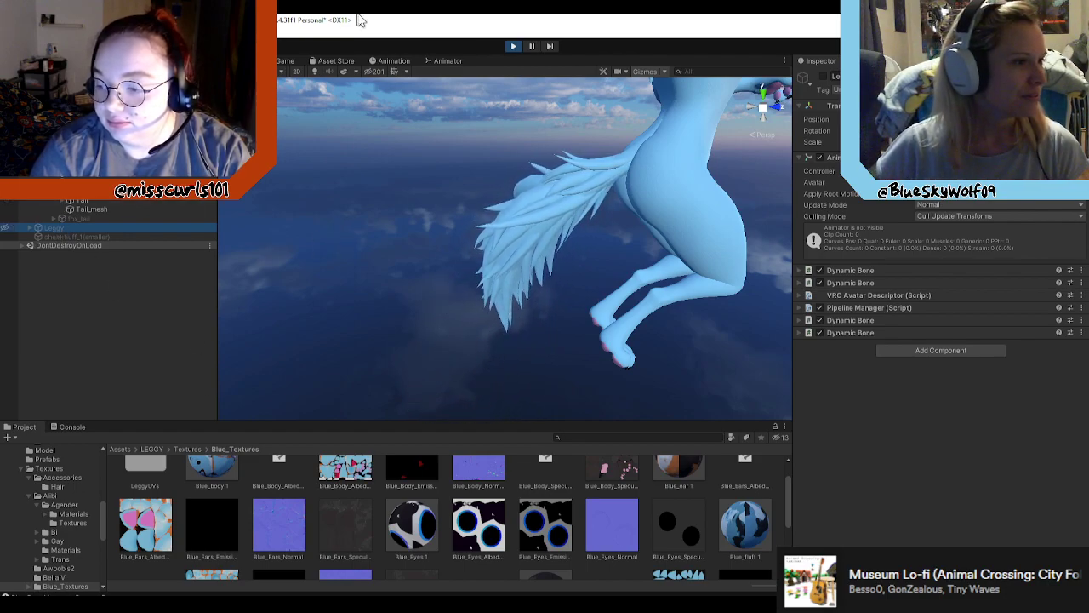
left_click(68, 156)
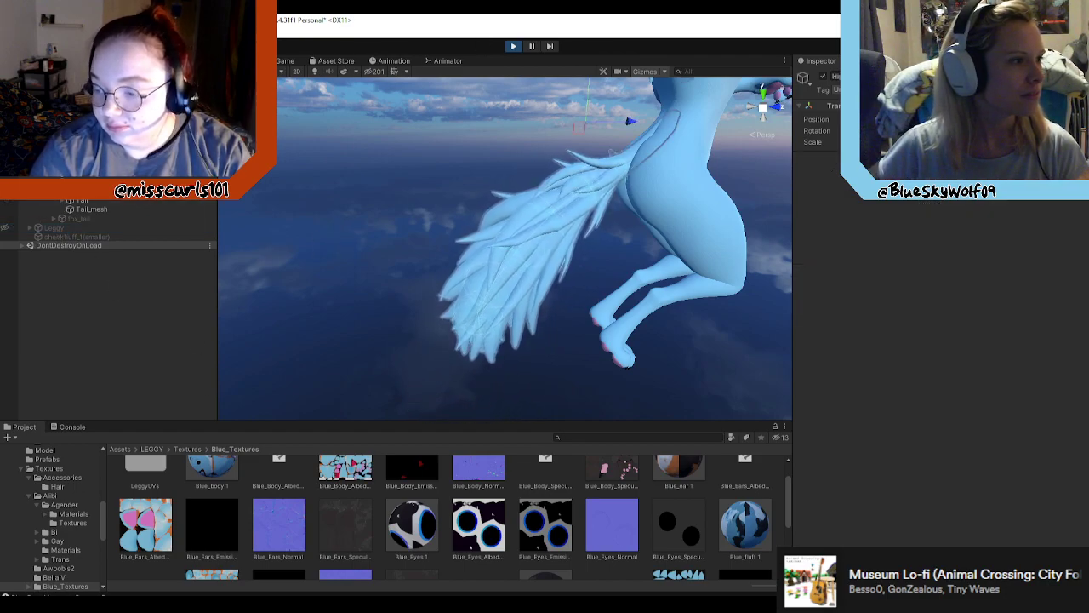
left_click(90, 193)
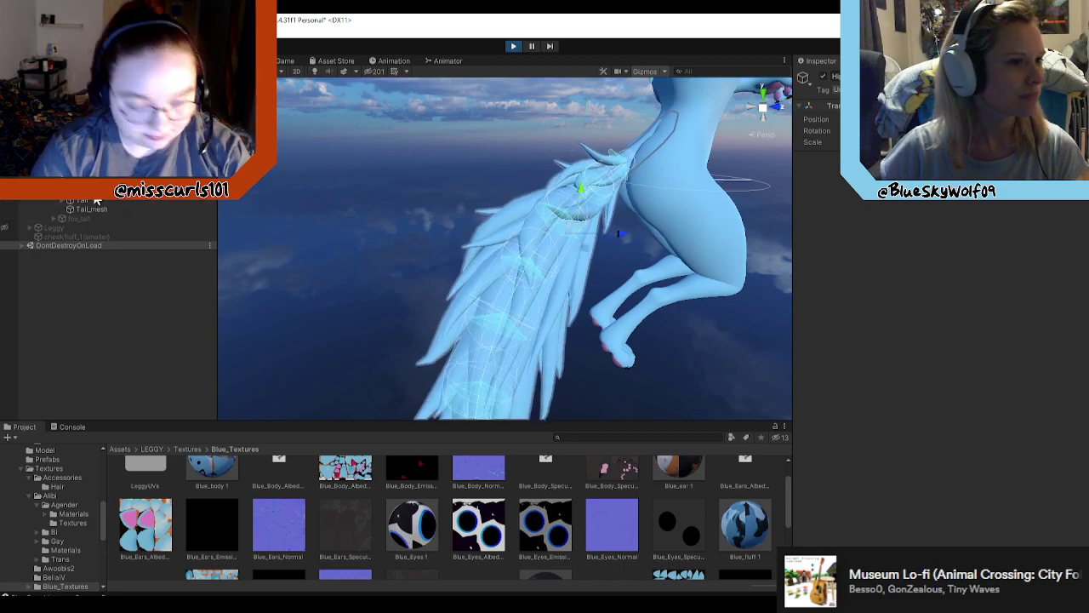
Step: Fly around the avatar in the Scene view to examine the tail's swing and Phys Bone shapes from several sides
key("w")
right_click_drag(631, 297, 189, 201)
key("s")
key("a")
key("s")
key("w")
key("d")
key("w")
key("s")
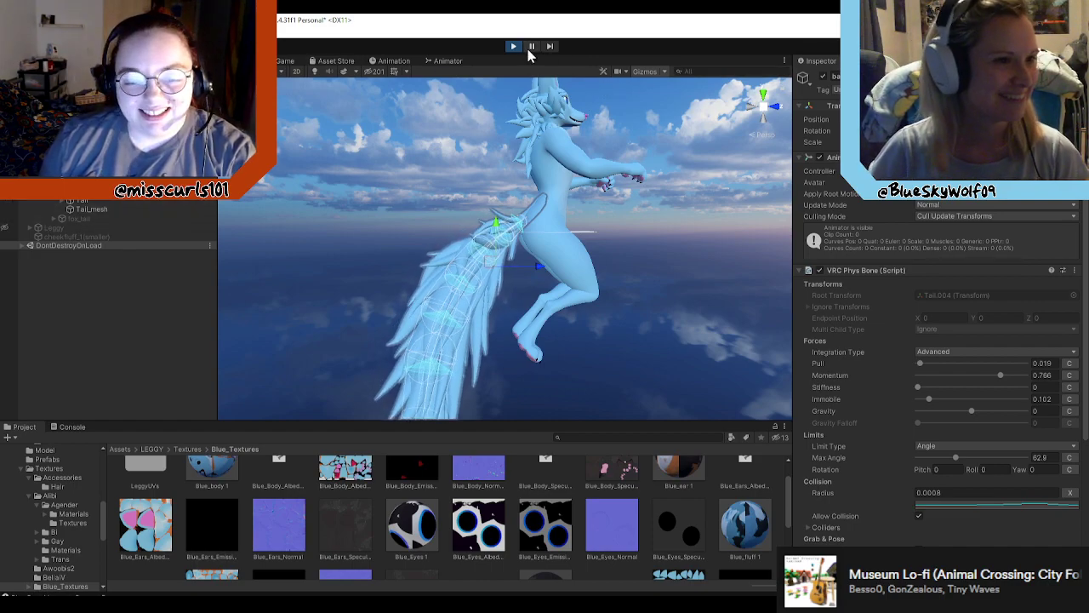
Step: Stop play mode and select the cheekfluff_1 mesh on the avatar's head in the Scene view
left_click(514, 47)
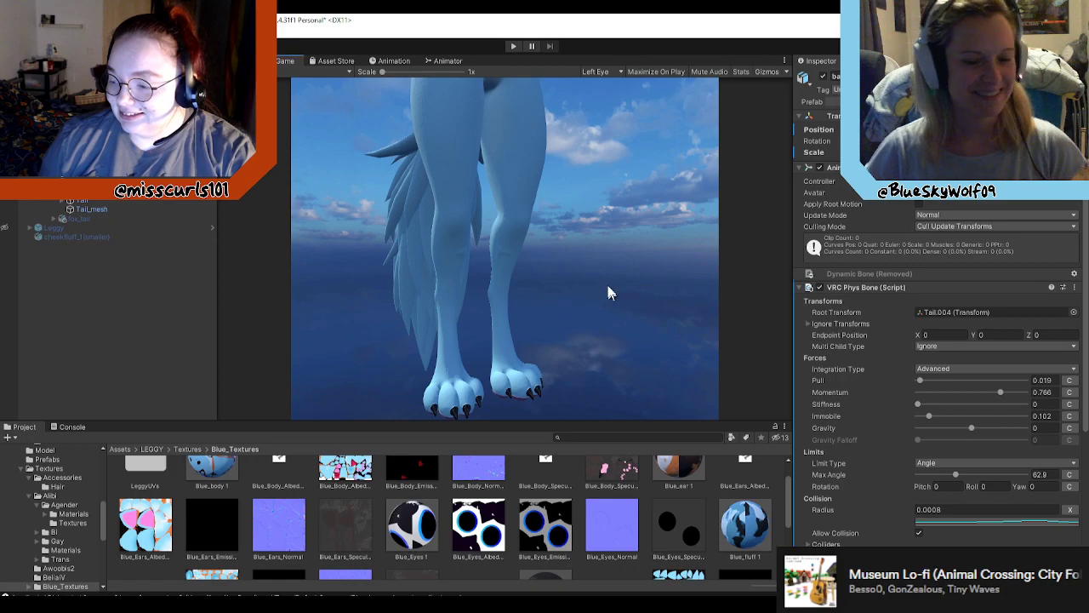
left_click(242, 60)
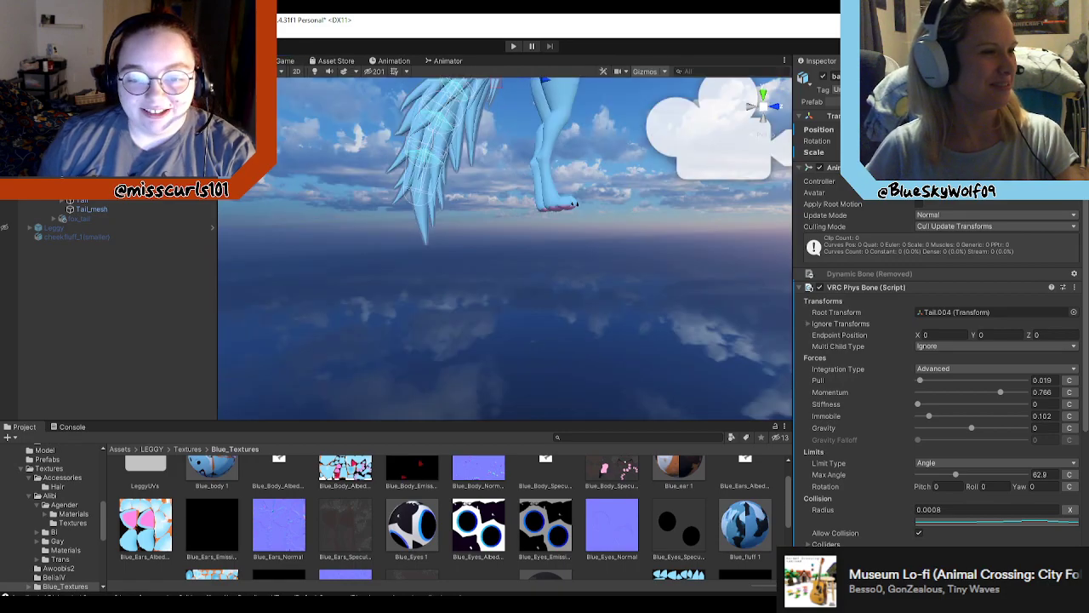
right_click_drag(573, 279, 457, 279)
left_click(452, 269)
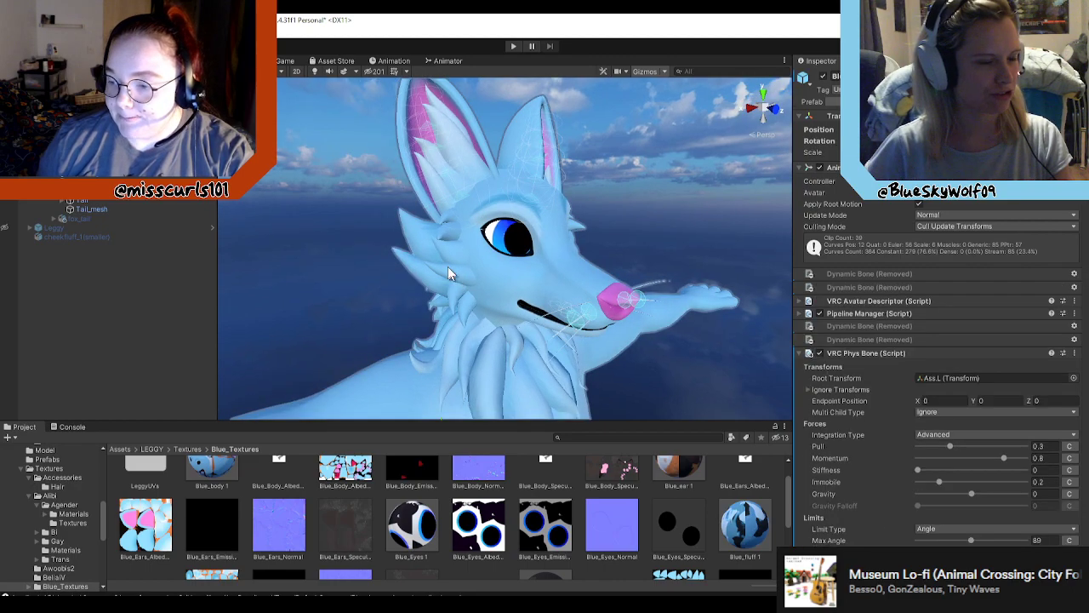
left_click(448, 266)
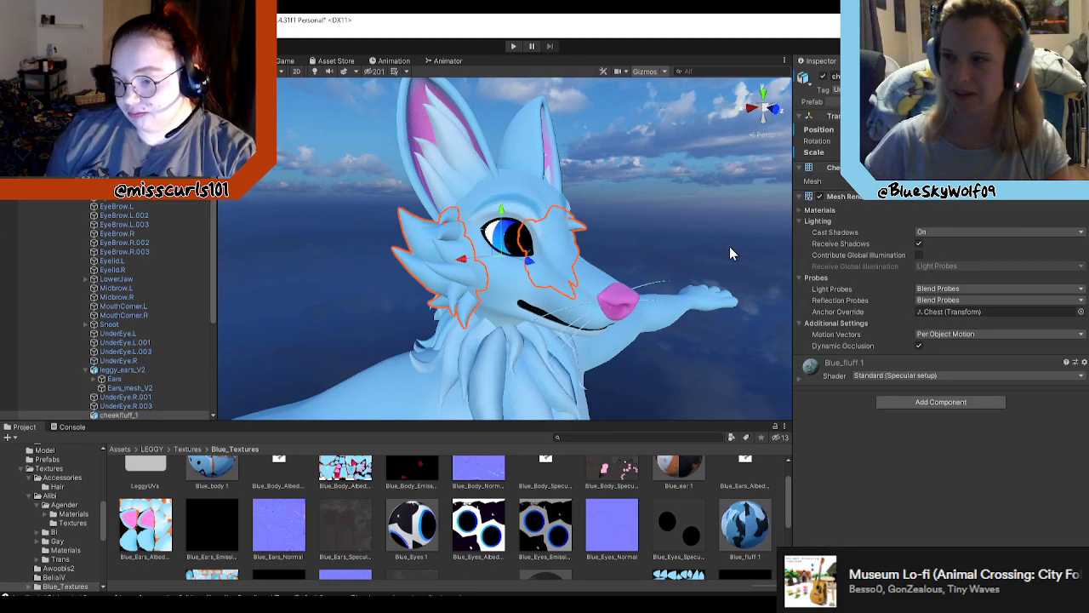
Step: View the avatar's head and cheek fluff from the front and clear the selection
left_click_drag(729, 247, 647, 262, "alt")
scroll(619, 261, "down", 2)
left_click(670, 255)
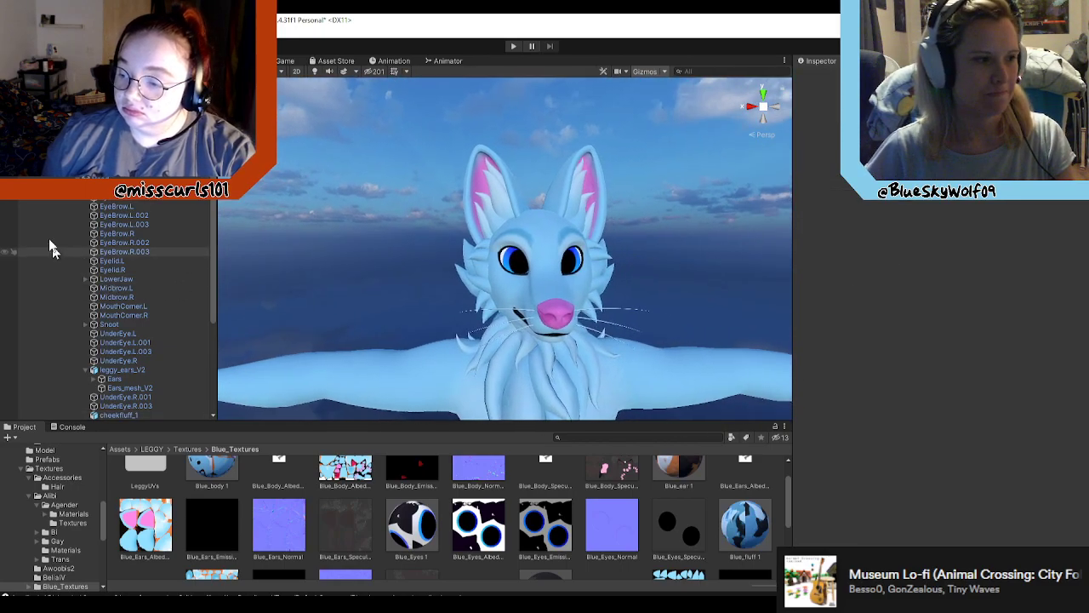
Step: Enable the cheekfluff_1 (smaller) object to compare it on the avatar's head, disable it again and clear the selection
scroll(134, 355, "down", 5)
left_click(45, 414)
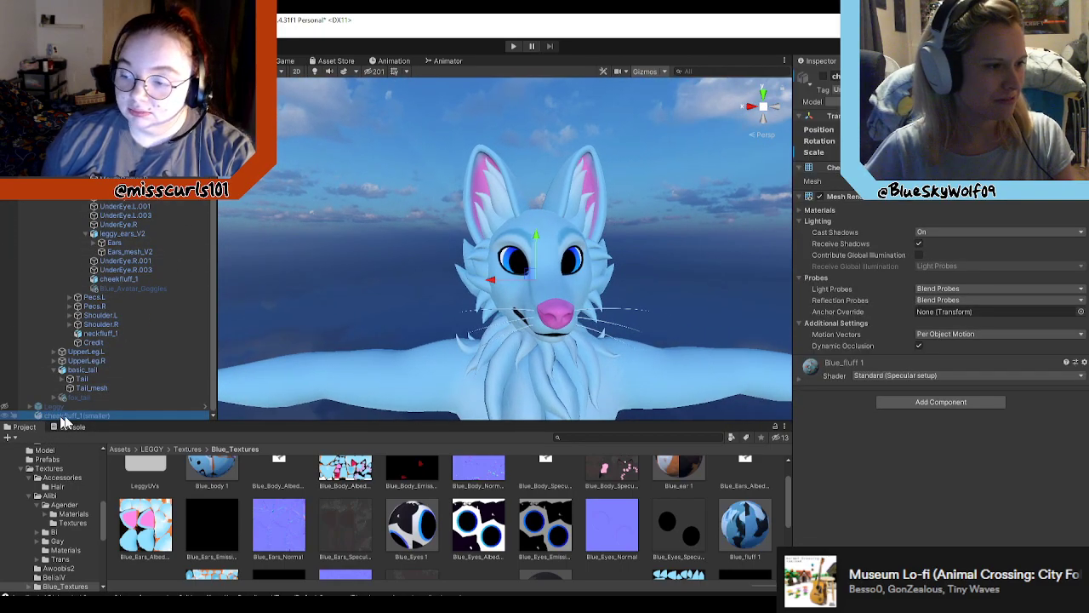
scroll(545, 304, "up", 8)
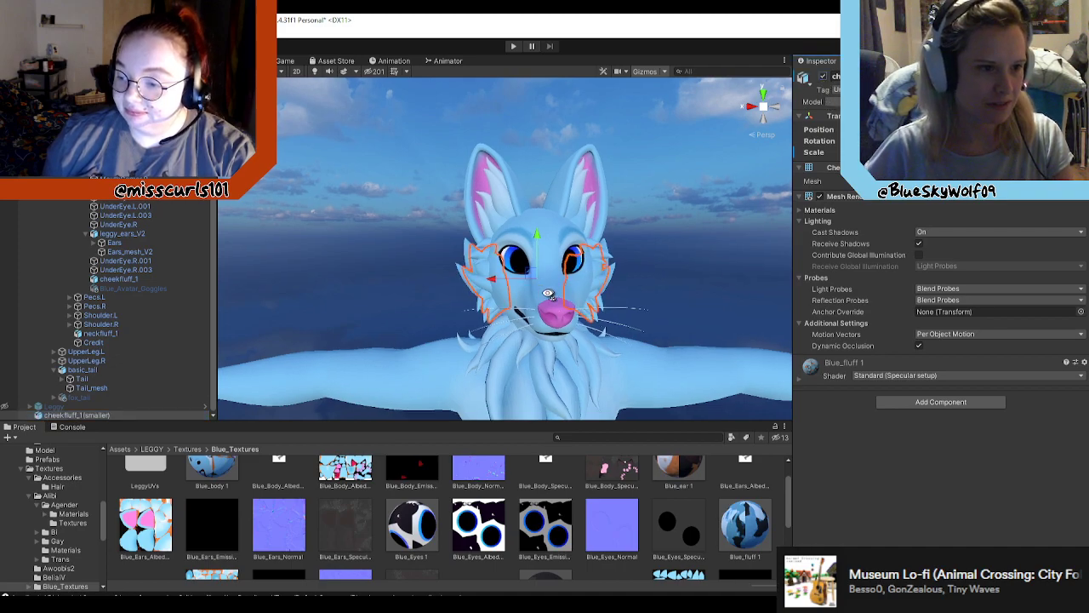
scroll(557, 303, "down", 3)
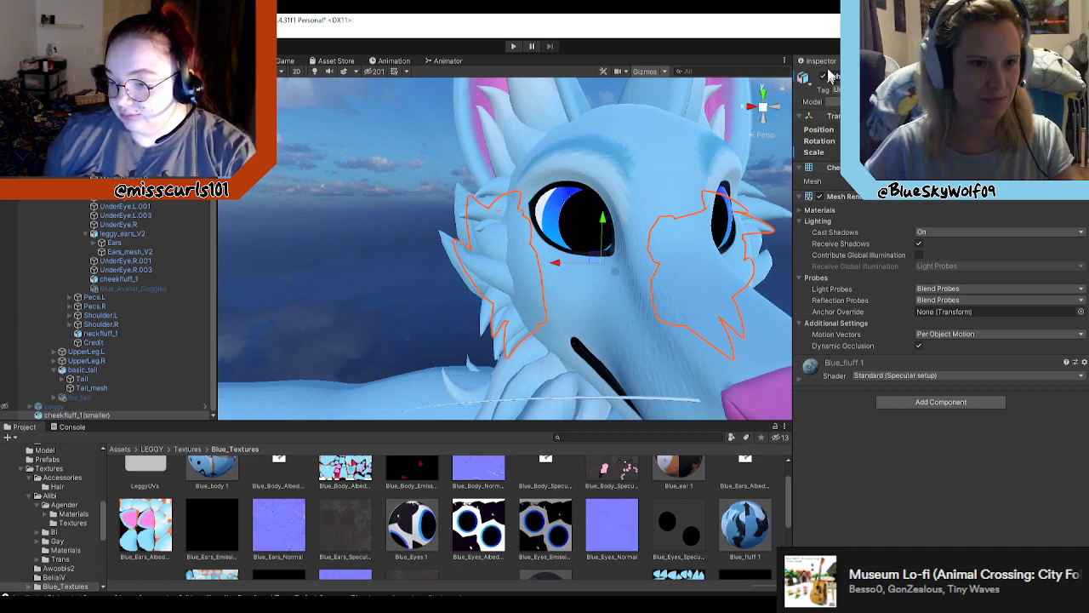
left_click(824, 78)
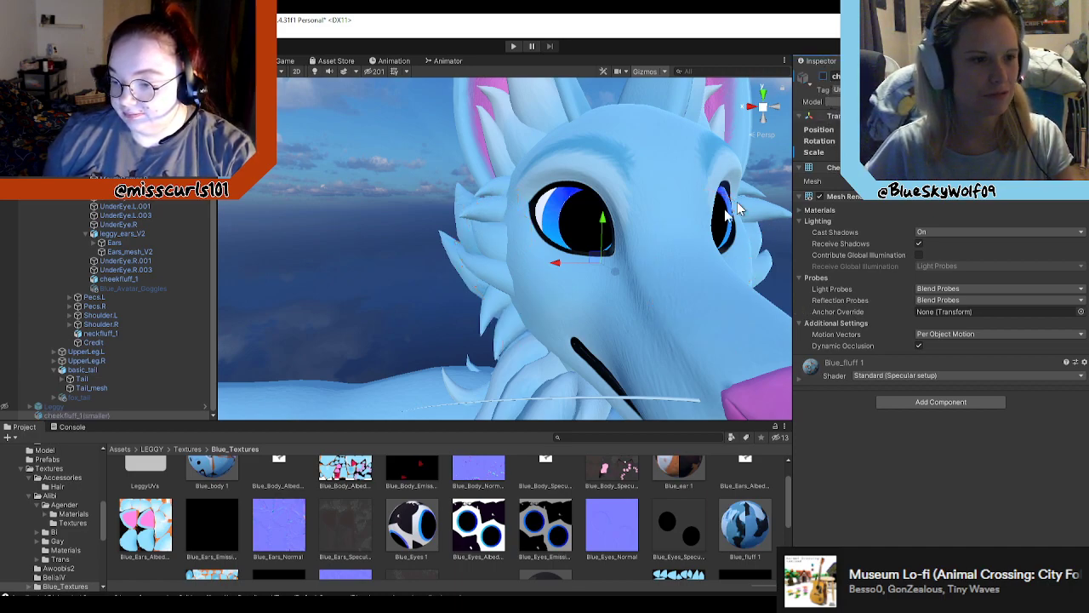
scroll(521, 275, "down", 10)
left_click(619, 244)
Step: Examine the avatar's body, tail and head fluff from the side and from the front
scroll(582, 331, "up", 4)
left_click_drag(580, 338, 752, 352, "alt")
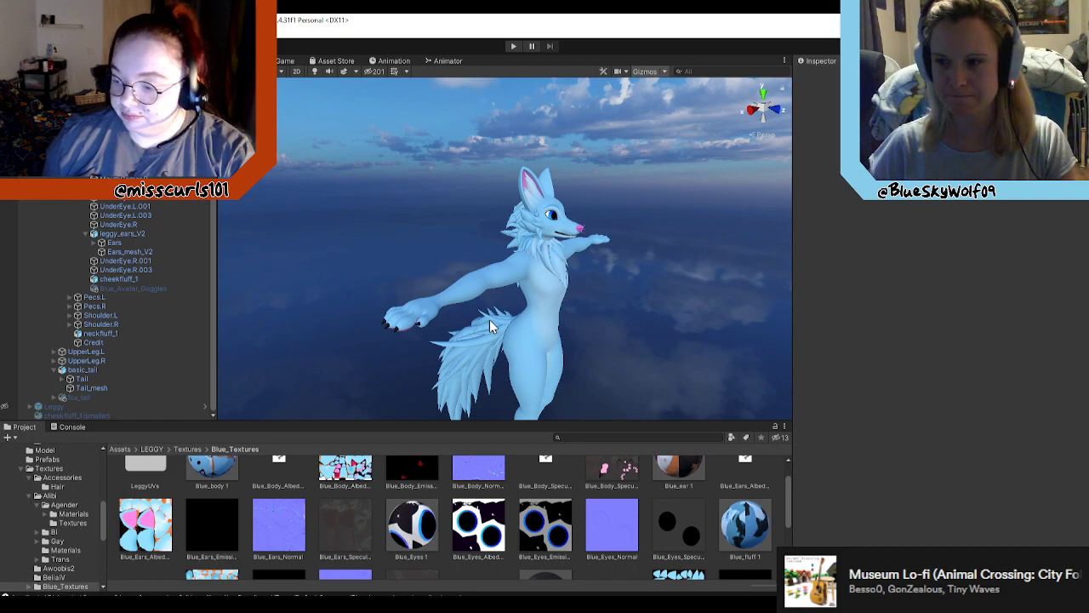
left_click_drag(480, 331, 691, 308, "alt")
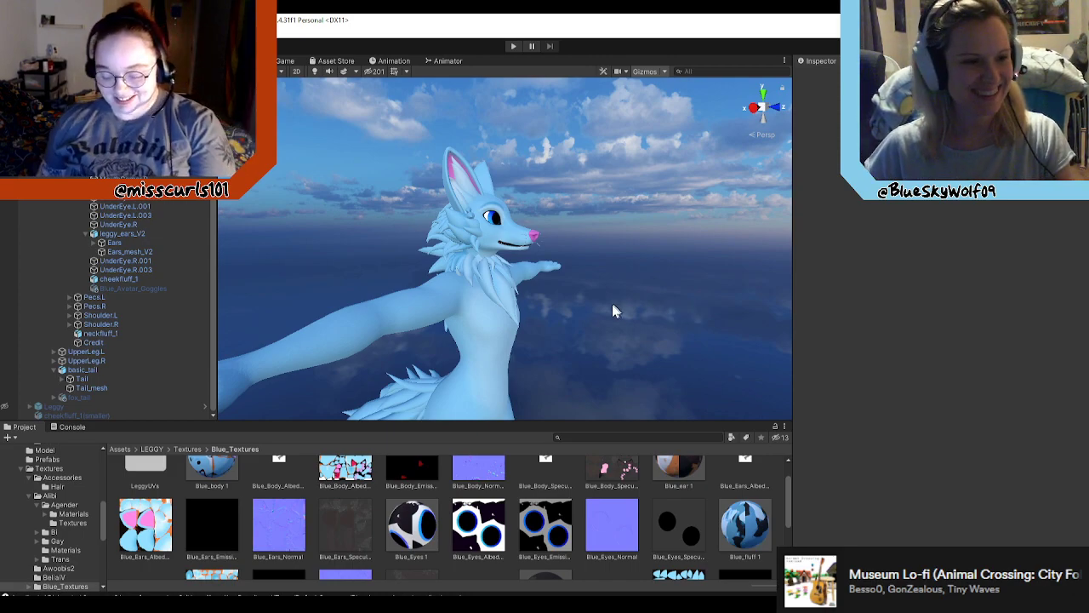
mouse_move(612, 309)
left_mouse_down("alt")
mouse_move(530, 316)
mouse_move(602, 325)
left_mouse_up("alt")
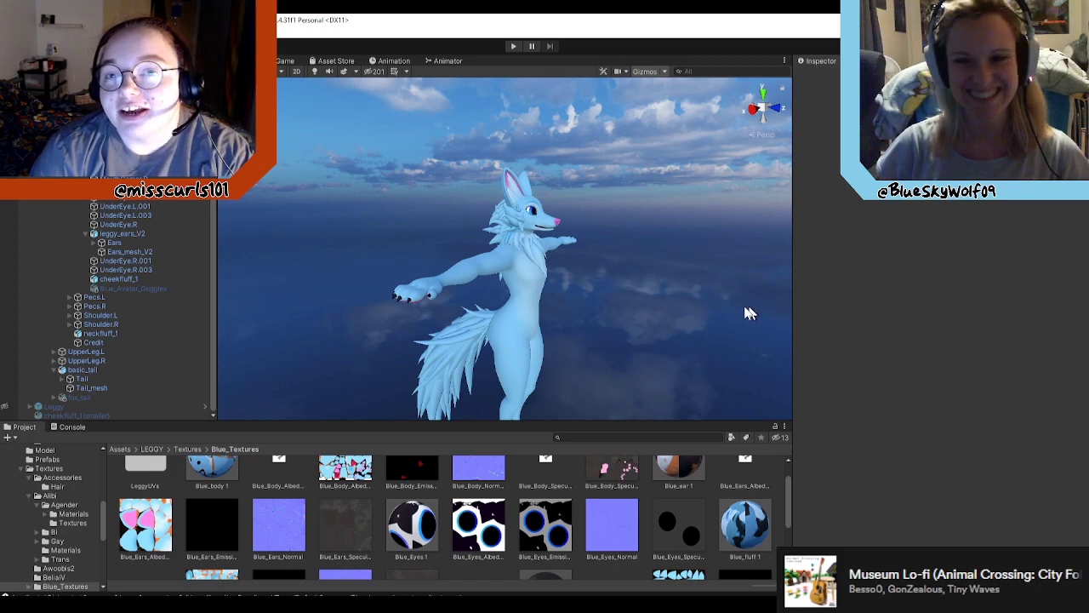
scroll(586, 339, "up", 3)
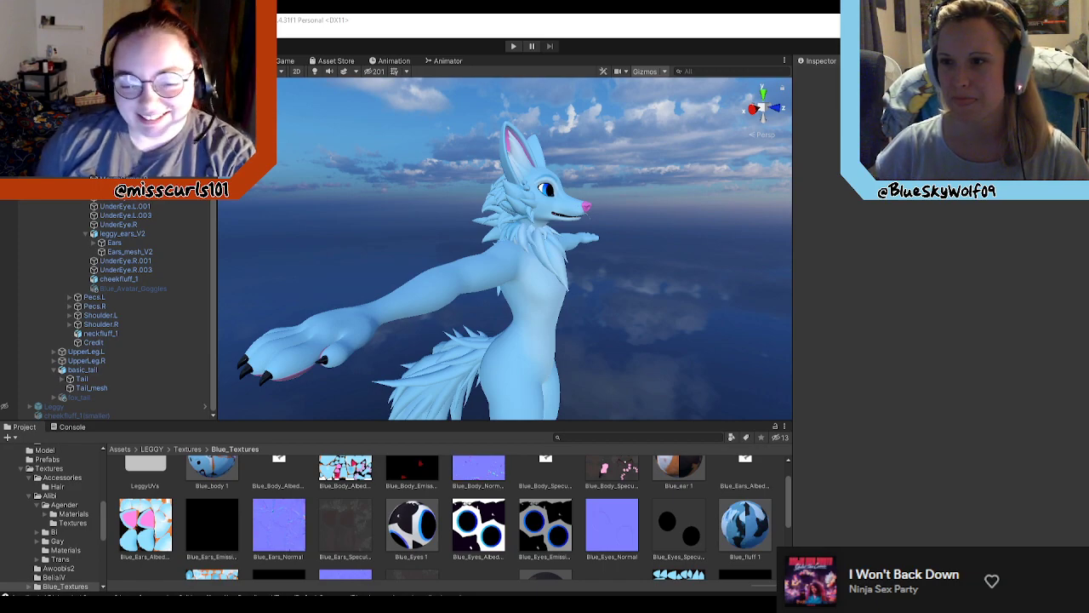
mouse_move(1088, 119)
left_mouse_down()
mouse_move(794, 96)
mouse_move(845, 100)
mouse_move(820, 98)
mouse_move(849, 118)
mouse_move(1088, 136)
left_mouse_up()
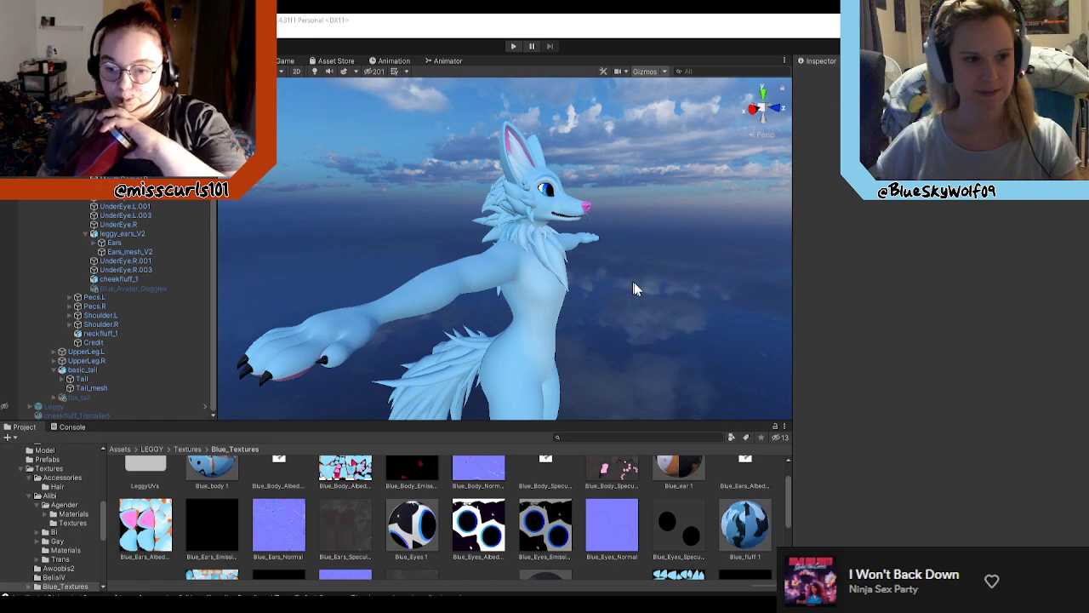
mouse_move(634, 282)
left_mouse_down("alt")
mouse_move(650, 279)
mouse_move(639, 309)
mouse_move(600, 281)
mouse_move(567, 223)
mouse_move(528, 324)
mouse_move(551, 298)
mouse_move(565, 311)
mouse_move(649, 295)
mouse_move(917, 294)
mouse_move(631, 345)
mouse_move(627, 355)
mouse_move(638, 348)
mouse_move(624, 287)
mouse_move(632, 302)
left_mouse_up("alt")
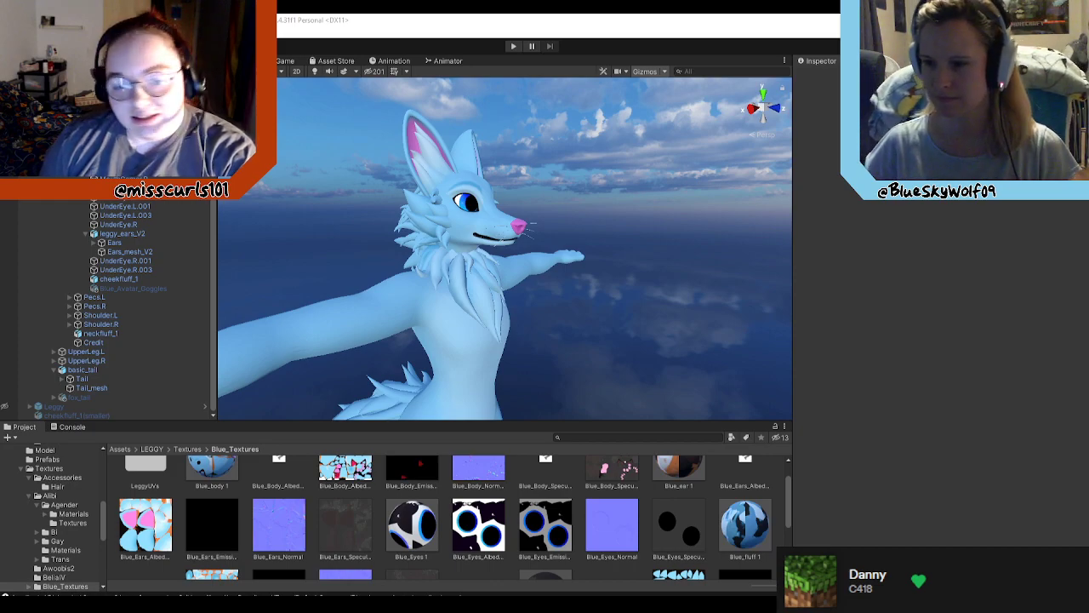
right_click_drag(638, 243, 353, 234)
key("w")
key("s")
key("w")
key("s")
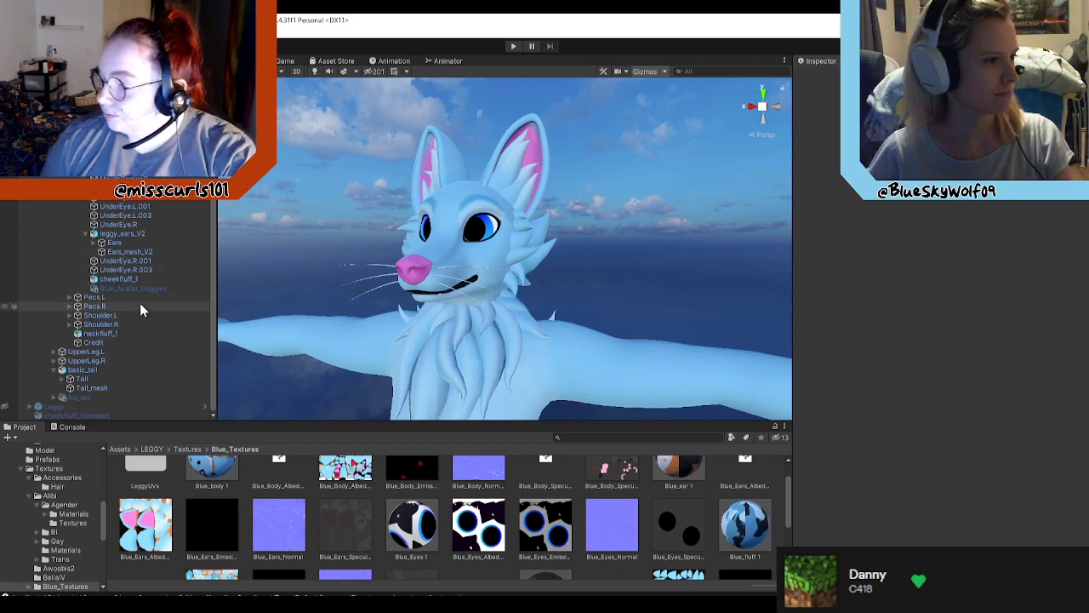
Step: Enable the Blue_Avatar_Goggles object and examine the goggles on the avatar's head up close
scroll(143, 272, "down", 3)
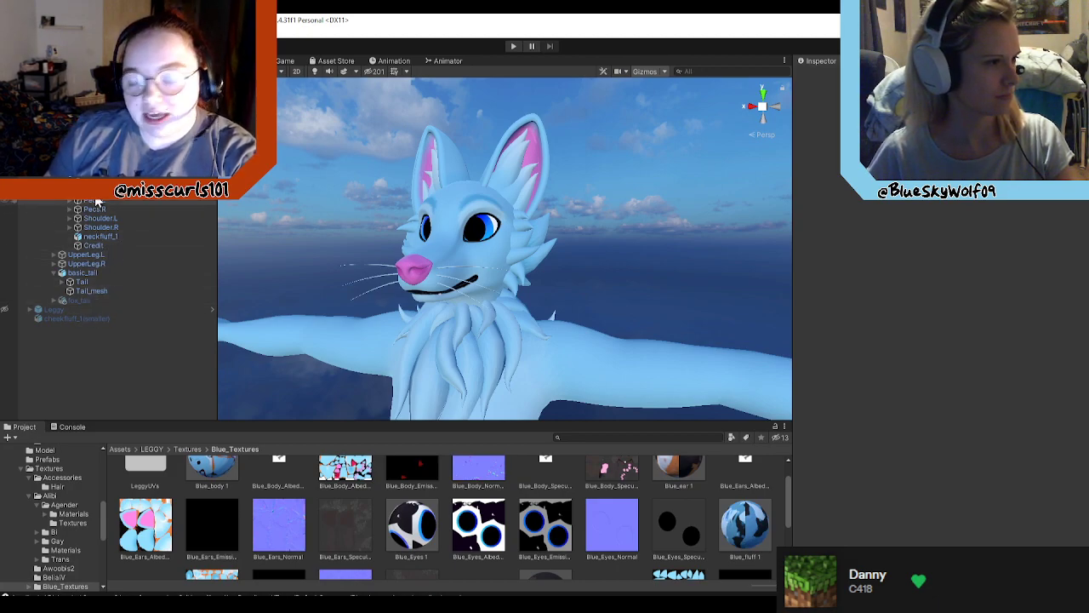
scroll(81, 200, "up", 6)
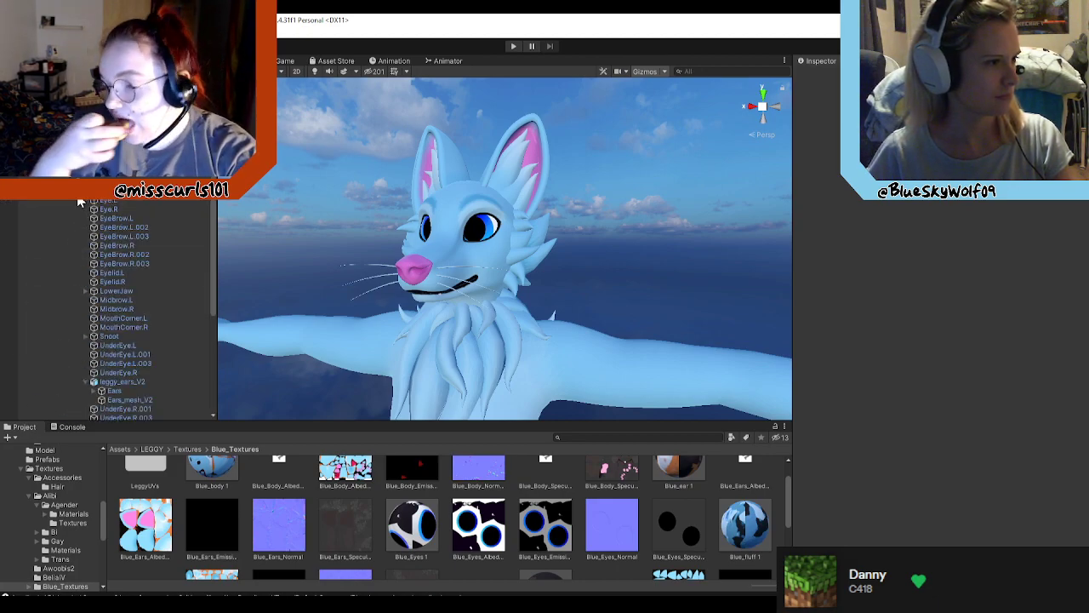
left_click(124, 369)
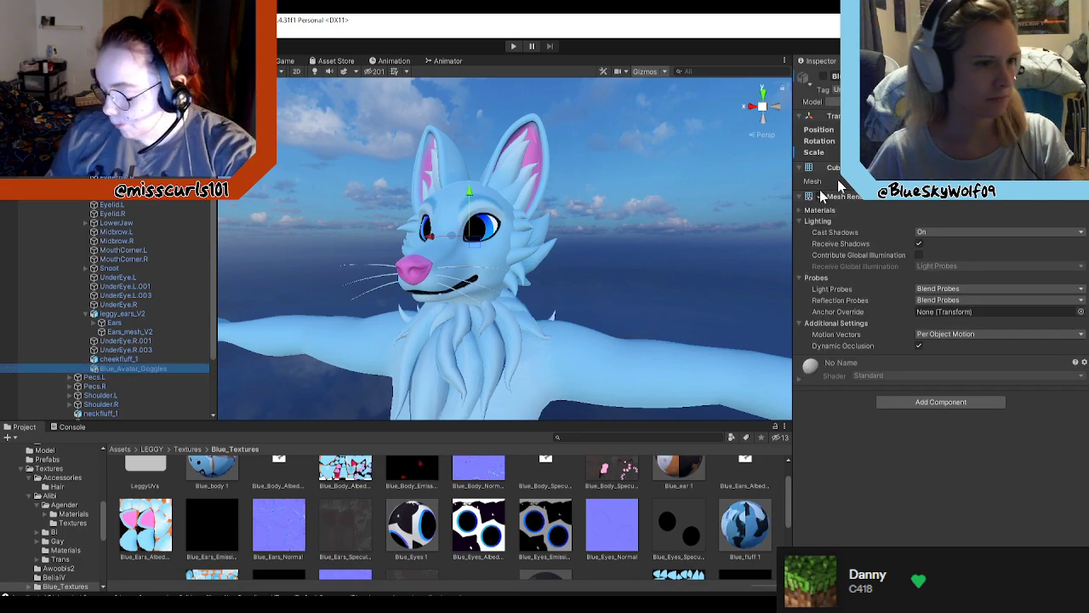
left_click(822, 78)
right_click_drag(609, 312, 734, 341)
left_click(588, 298)
key("w")
key("s")
key("a")
key("s")
key("w")
key("w")
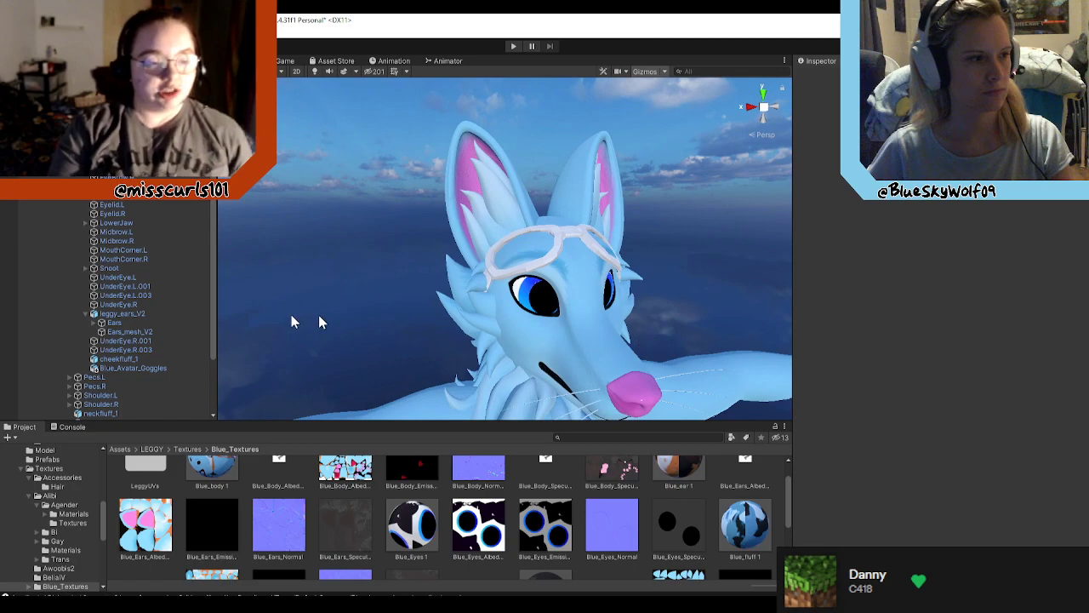
Step: Disable the Blue_Avatar_Goggles object, clear the selection and view the head without the goggles
left_click(143, 360)
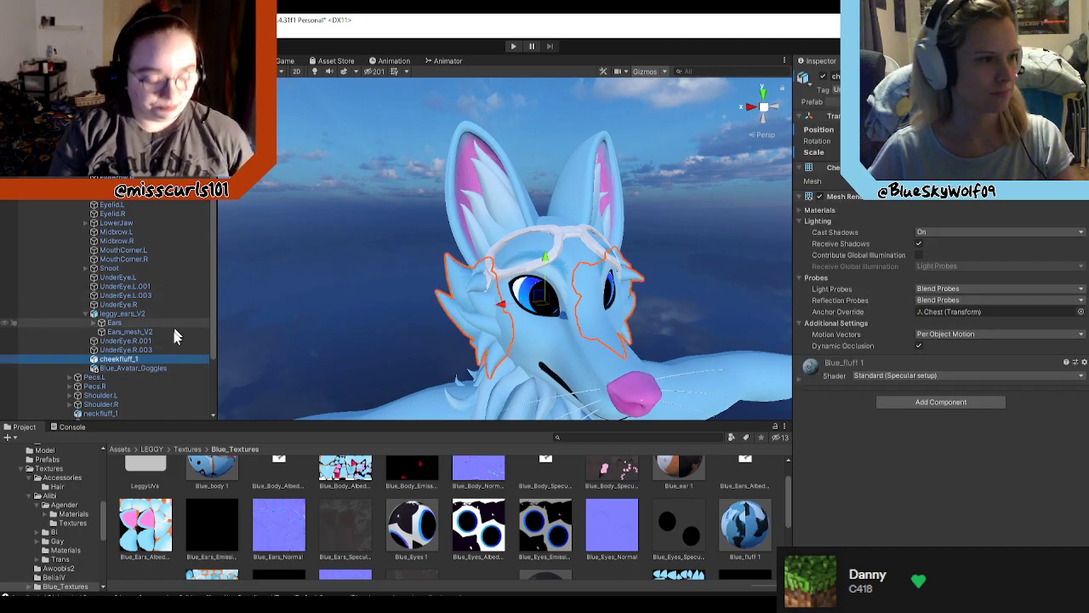
left_click(162, 368)
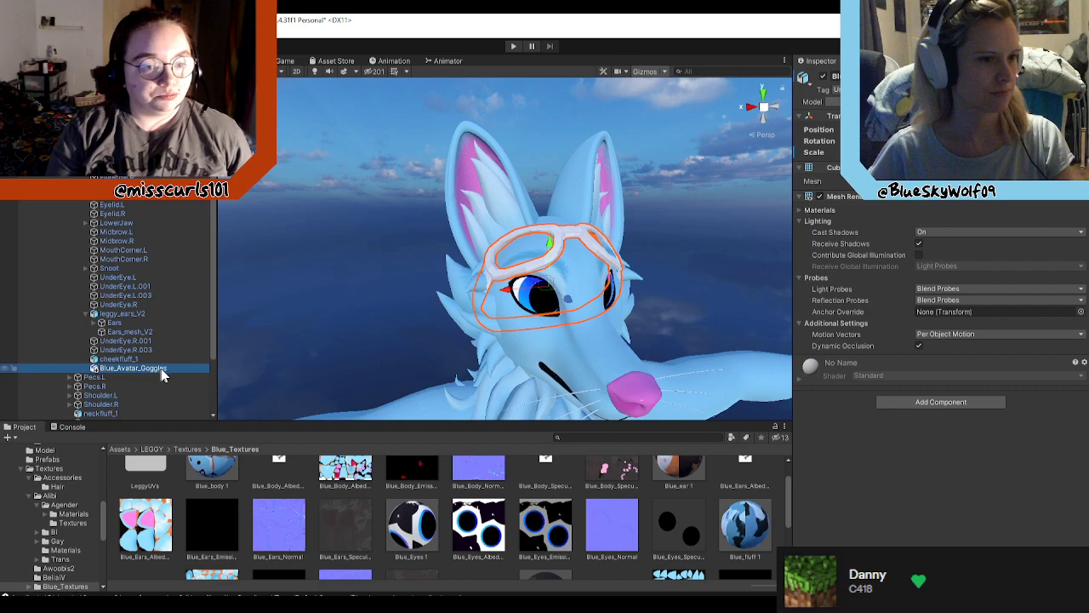
left_click(823, 78)
left_click(719, 276)
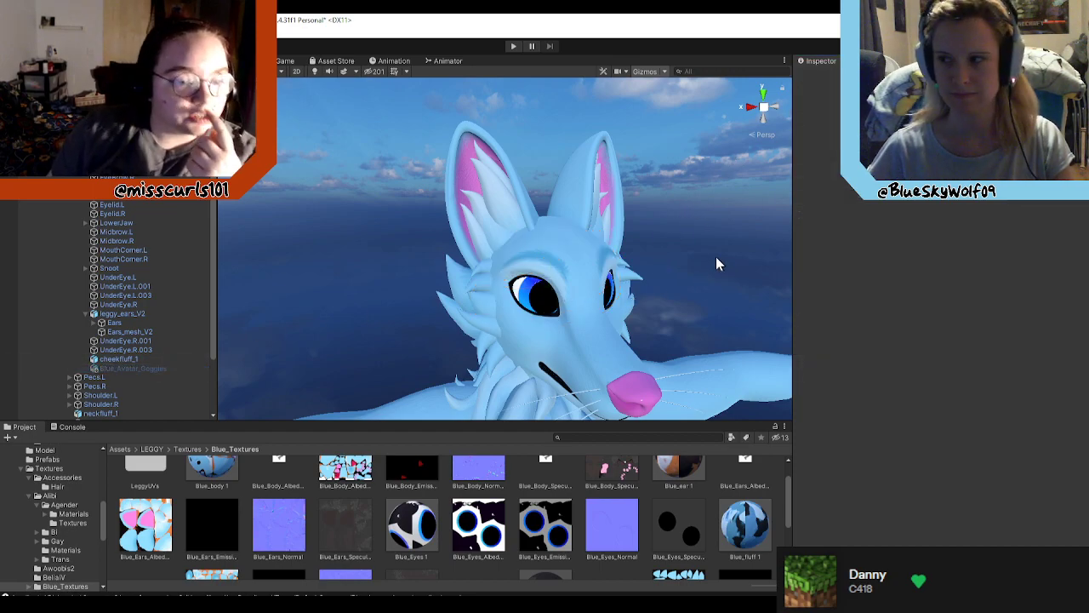
left_click_drag(647, 327, 689, 309, "alt")
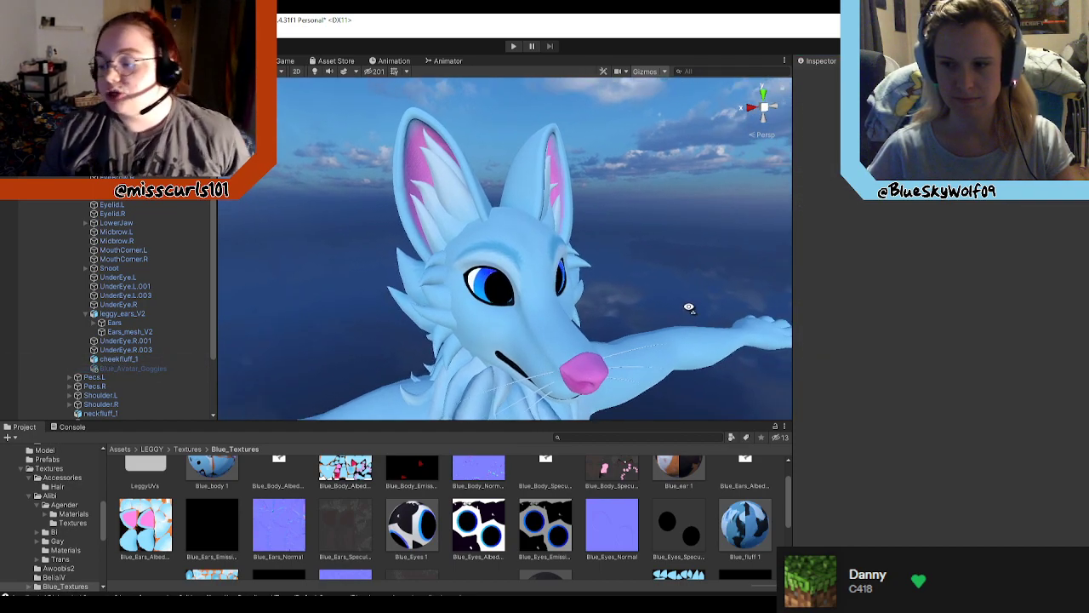
scroll(689, 308, "up", 4)
scroll(689, 307, "down", 4)
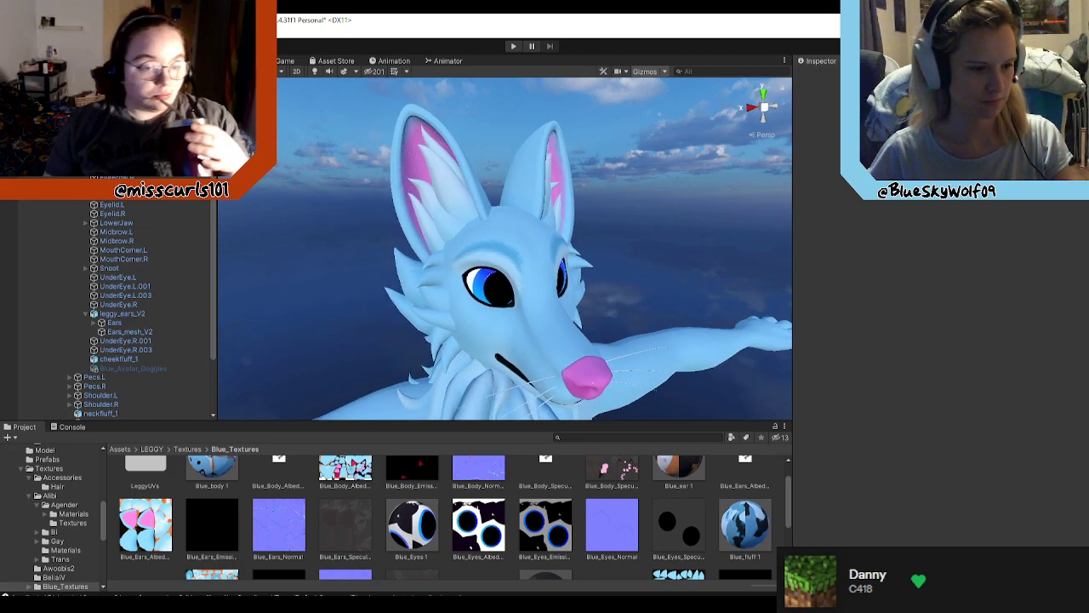
Step: Switch to Blender and examine how the goggles sit on the fox's head and cheek fluff from several angles
key("alt+Tab")
right_click(776, 245)
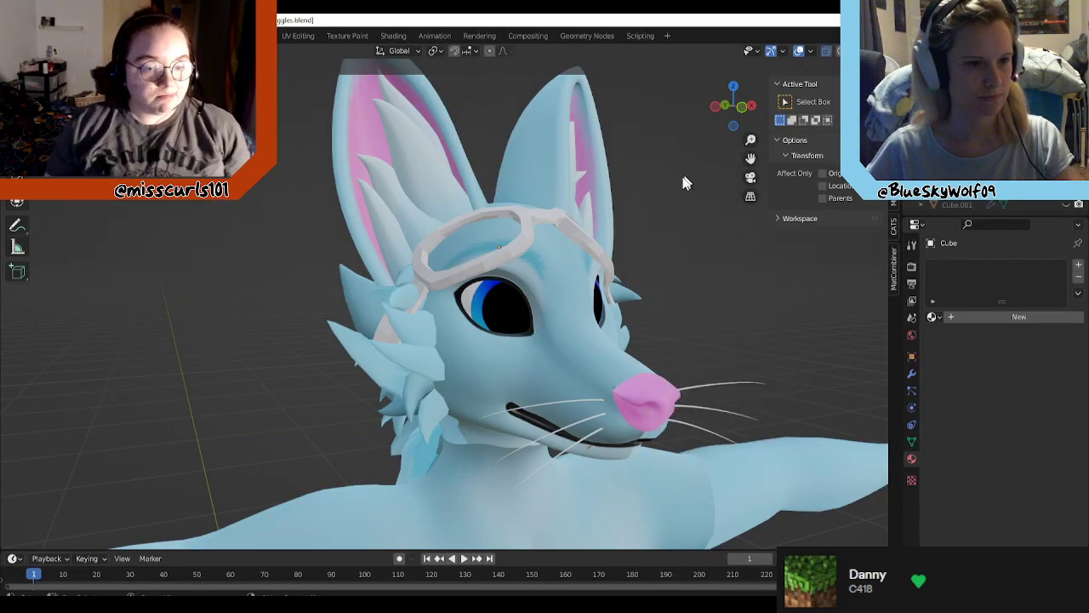
middle_click_drag(686, 179, 544, 270)
key("w")
middle_click_drag(683, 281, 555, 289)
scroll(672, 280, "up", 5)
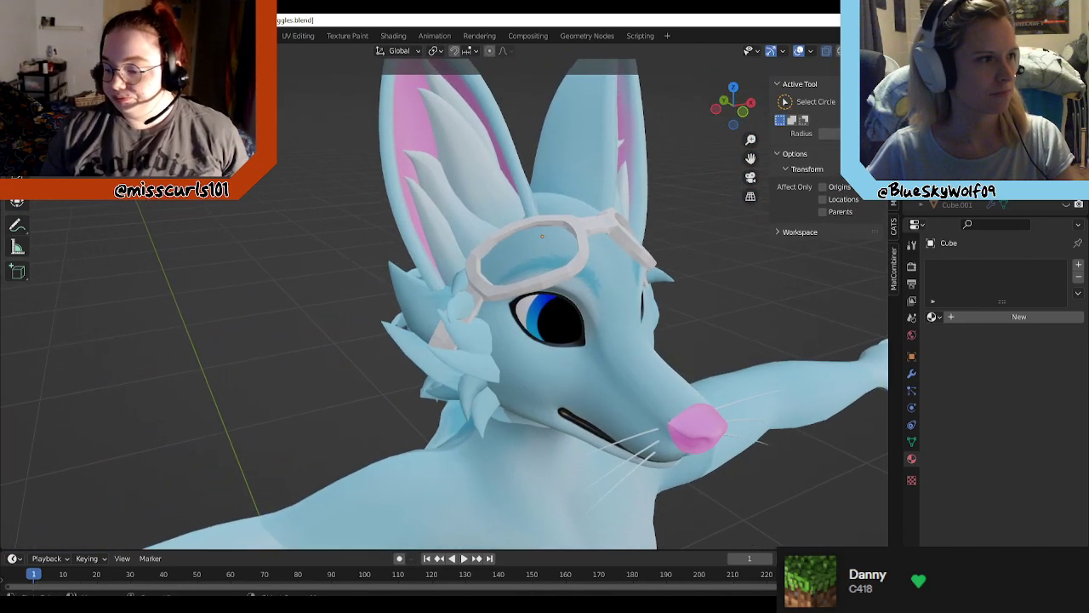
middle_click_drag(426, 193, 589, 197)
scroll(587, 228, "up", 2)
middle_click_drag(654, 214, 606, 222, "shift")
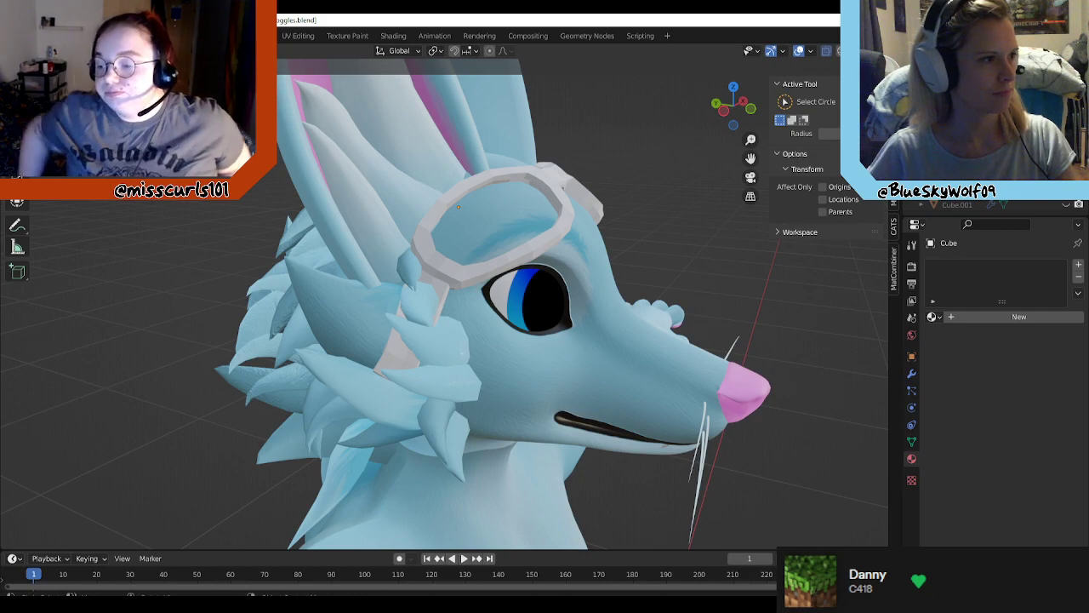
Step: Open the goggles mesh in Edit Mode and examine the strap where it passes through the cheek fluff
key("w")
key("w")
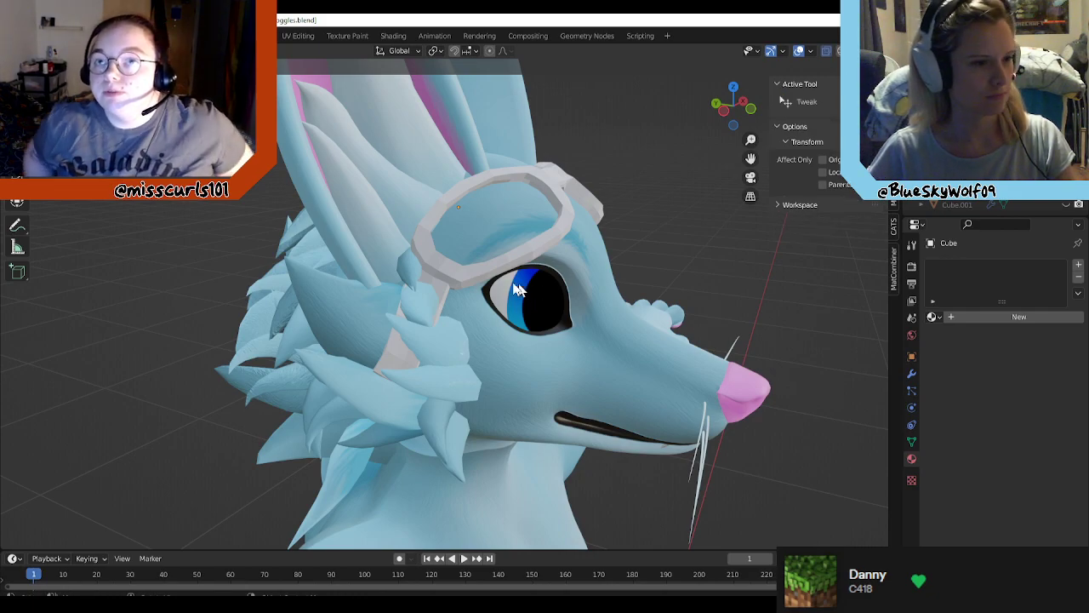
left_click(475, 281)
key("Tab")
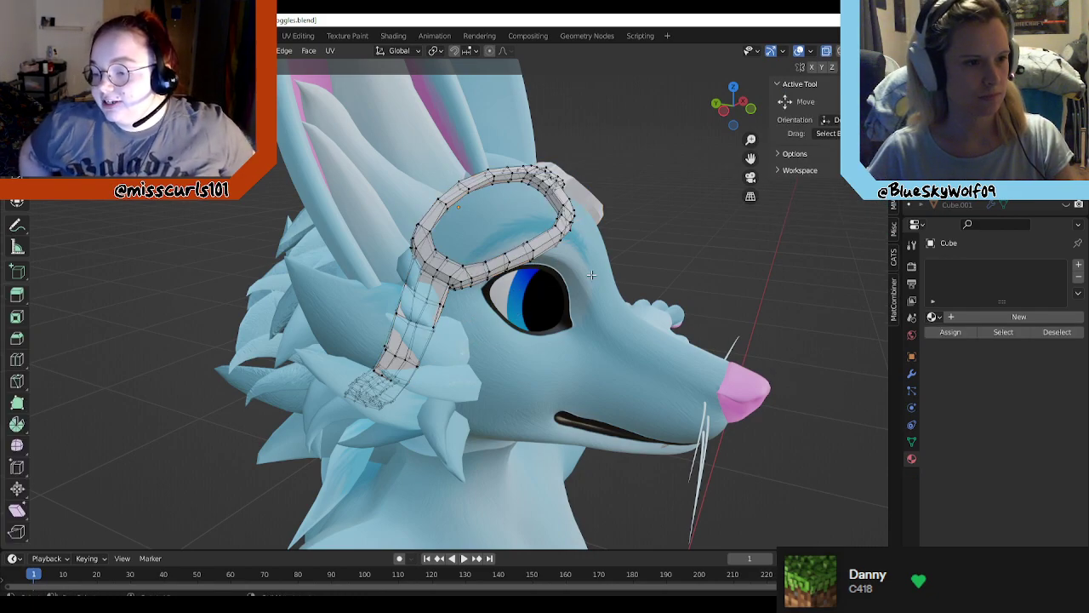
mouse_move(592, 274)
middle_mouse_down()
mouse_move(528, 279)
mouse_move(576, 284)
middle_mouse_up()
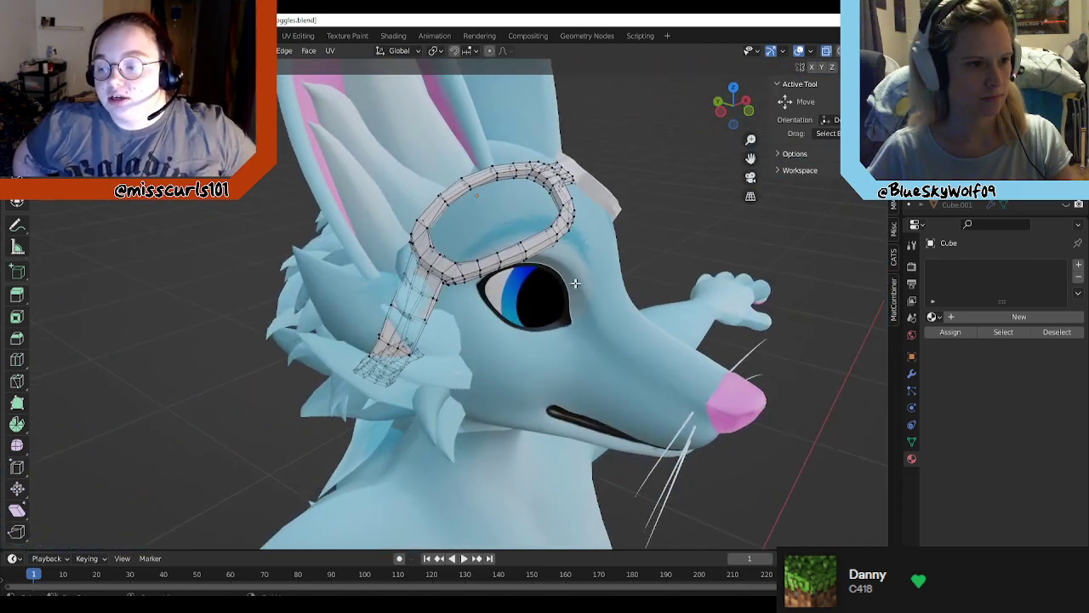
scroll(575, 284, "up", 3)
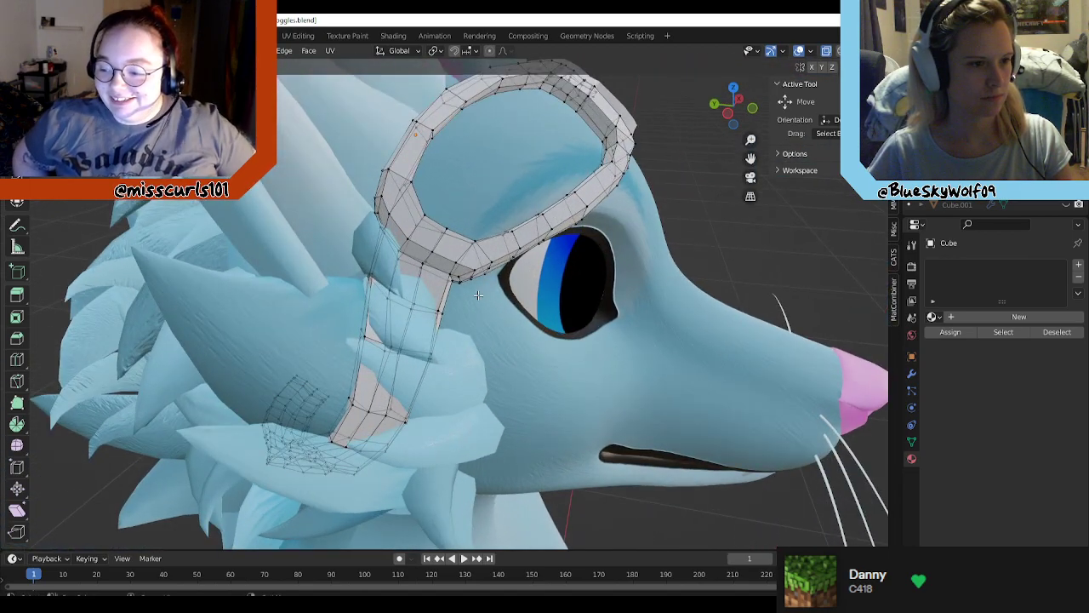
middle_click_drag(485, 295, 468, 232)
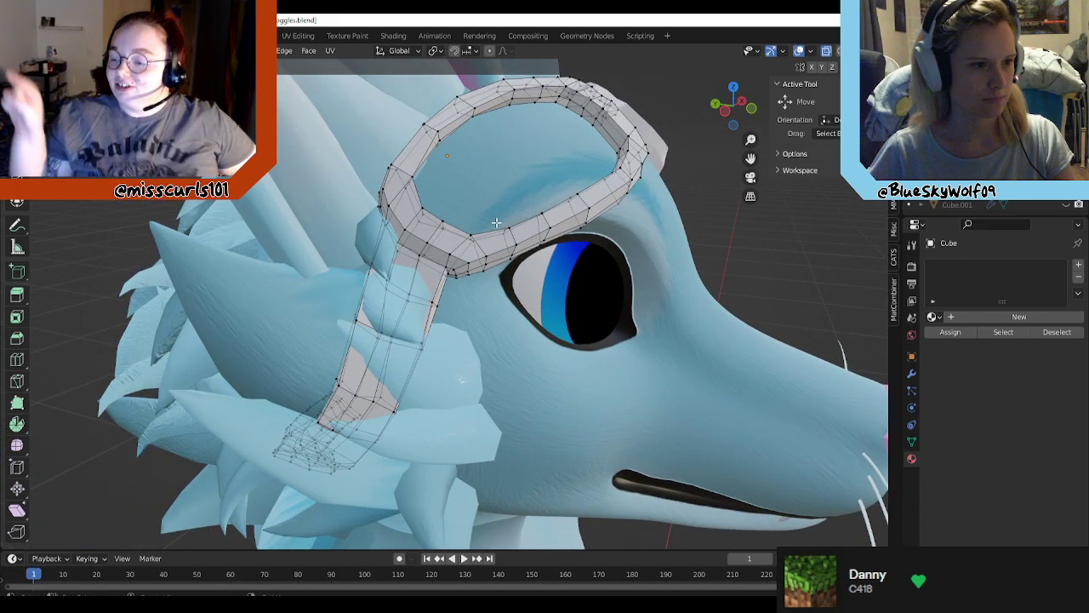
Step: Select vertices where the goggles' frame meets the side strap, ending on one along the strap's edge
left_click(460, 260)
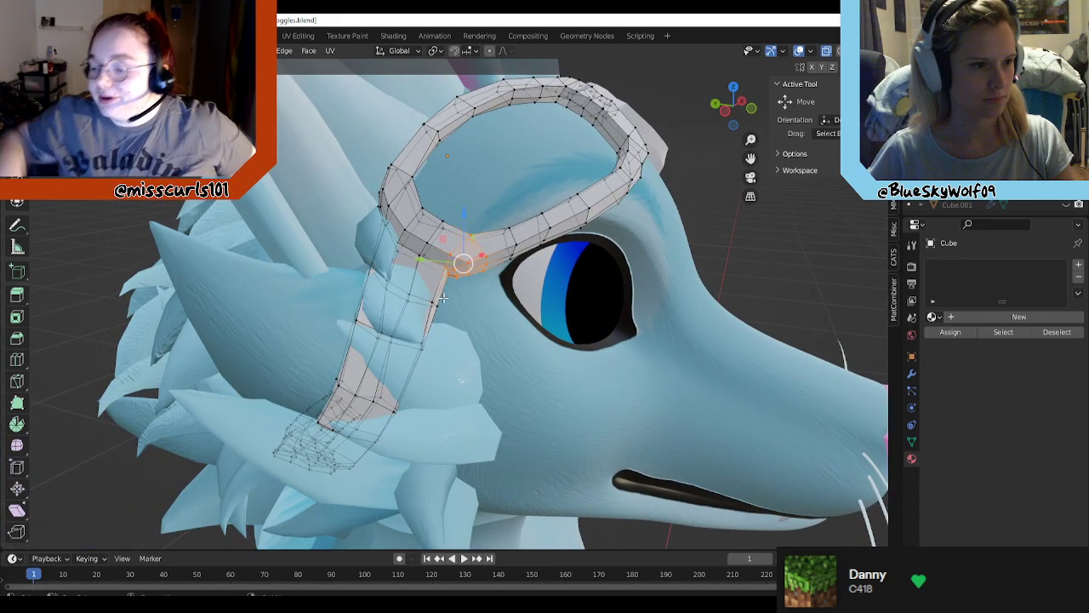
left_click_drag(460, 260, 410, 326)
left_click(433, 303)
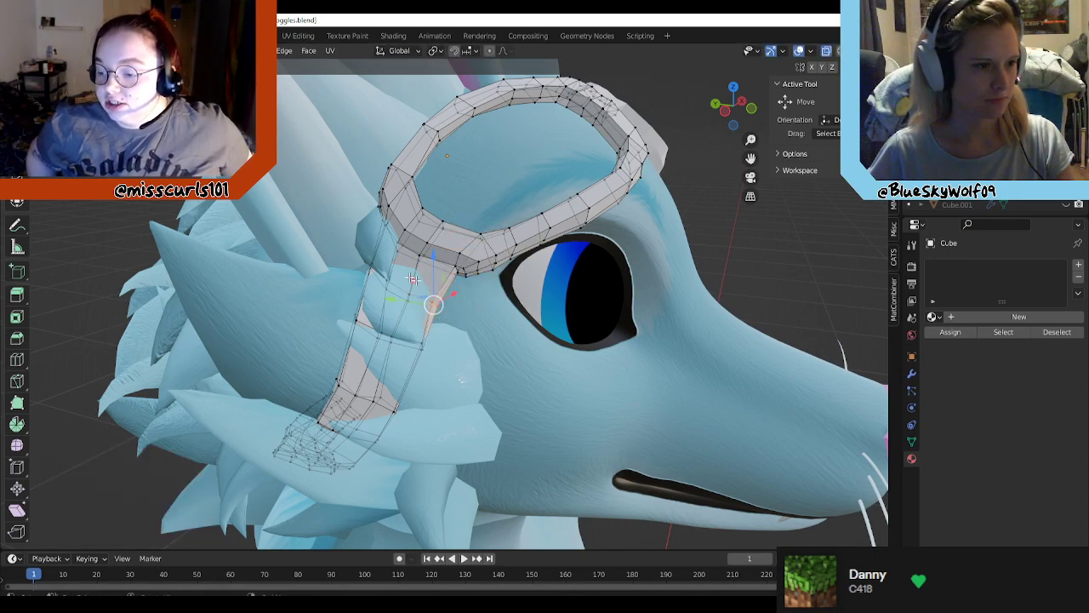
Step: Switch back to Unity, select the basic_tail object and examine the avatar's tail
left_click(483, 603)
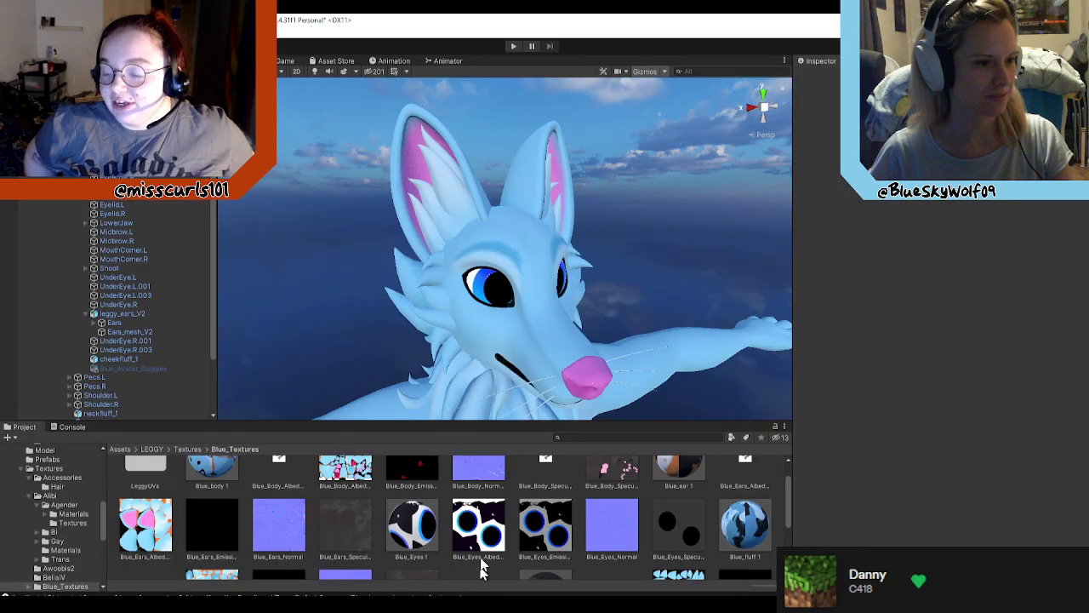
middle_click_drag(596, 328, 583, 284)
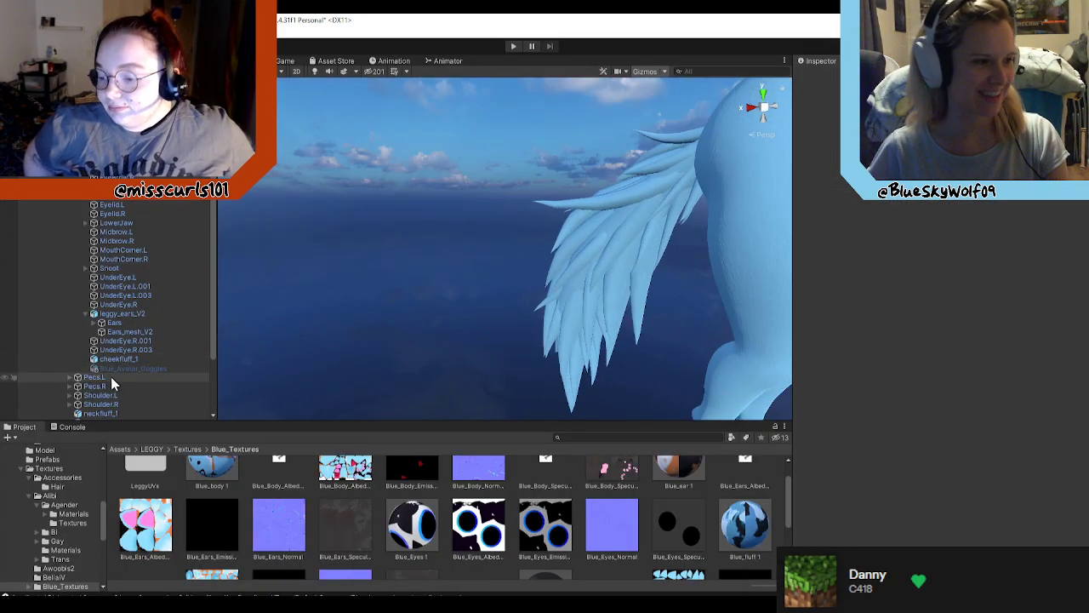
scroll(129, 338, "down", 3)
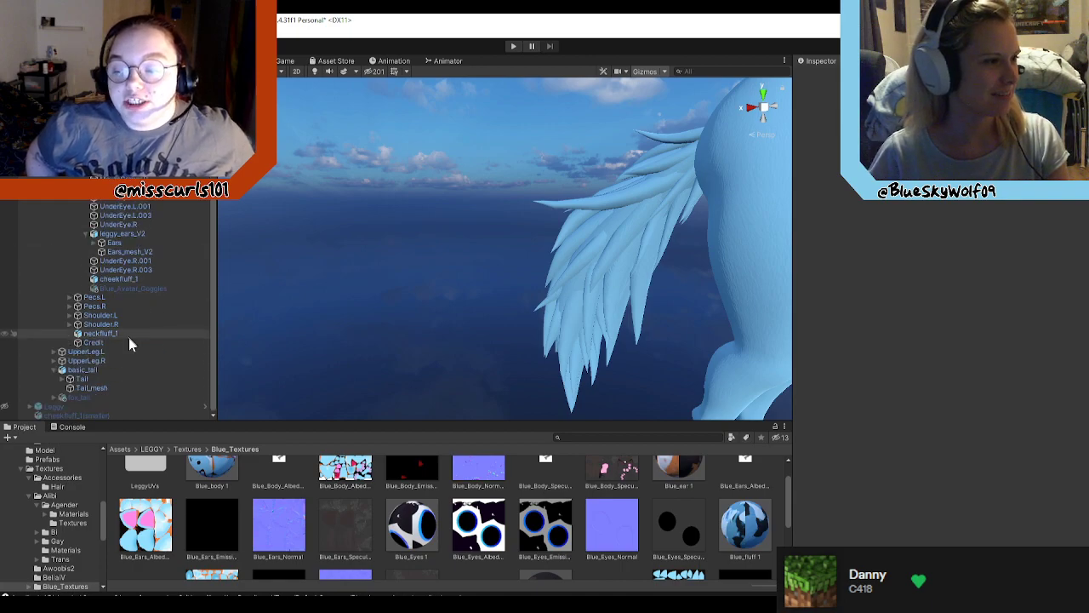
left_click(96, 371)
left_click_drag(654, 266, 812, 223, "alt")
right_click_drag(812, 223, 268, 243)
Step: Select the whole avatar in the Scene view and examine its head and cheek fluff up close from several positions
left_click(268, 241)
key("s")
right_click_drag(470, 265, 604, 302)
key("w")
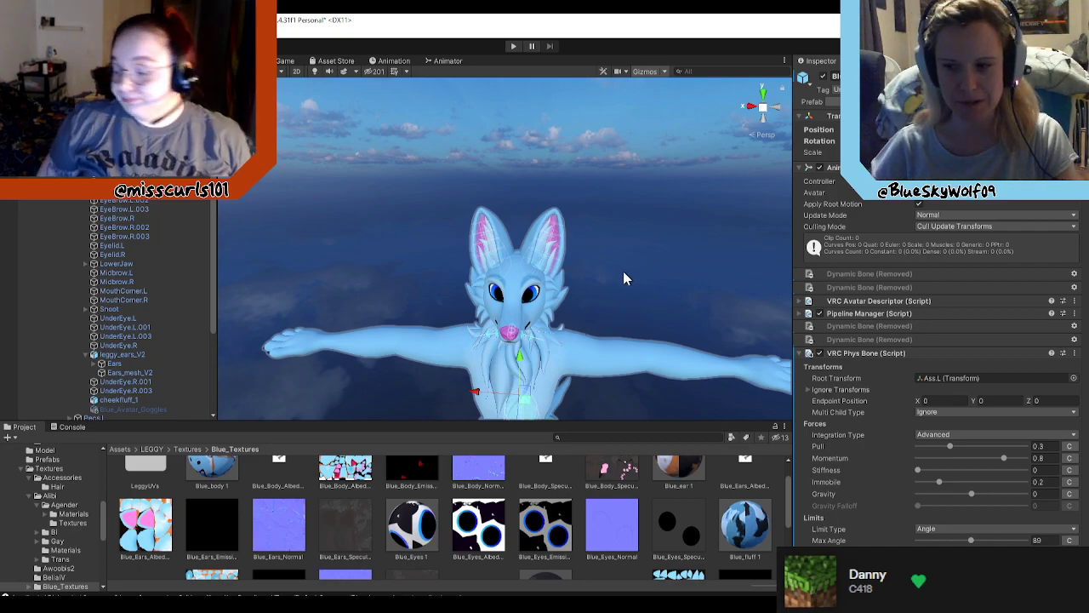
right_click_drag(625, 276, 408, 147)
key("a")
right_click_drag(401, 154, 632, 218)
key("s")
key("w")
key("a")
key("w")
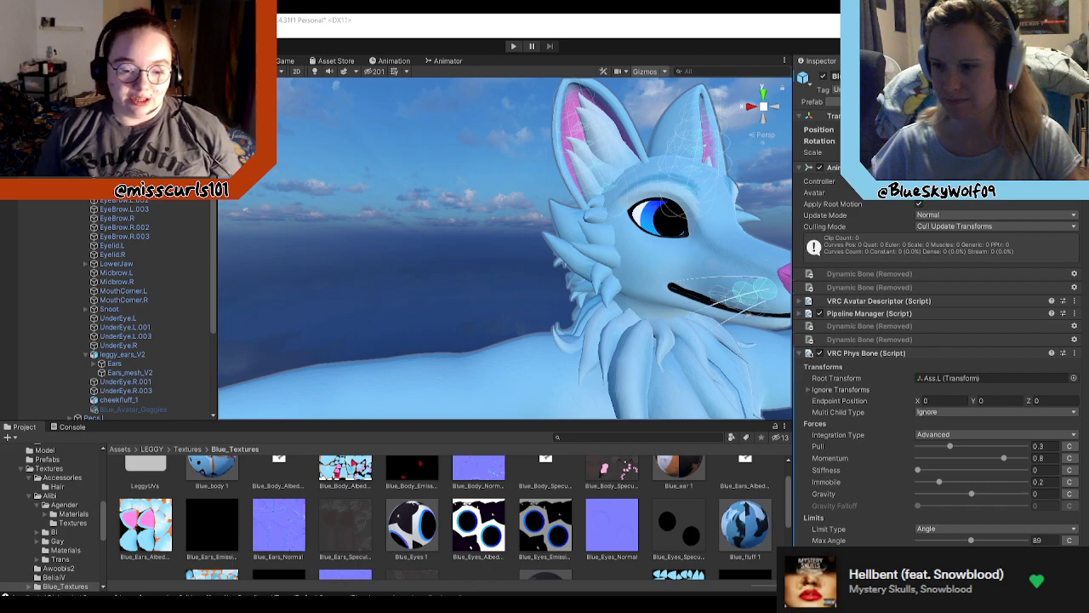
Step: Examine the avatar's head, ears, cheek fluff and body from the front, both sides and behind
middle_click_drag(464, 256, 513, 283)
scroll(512, 282, "down", 3)
right_click_drag(509, 300, 525, 276)
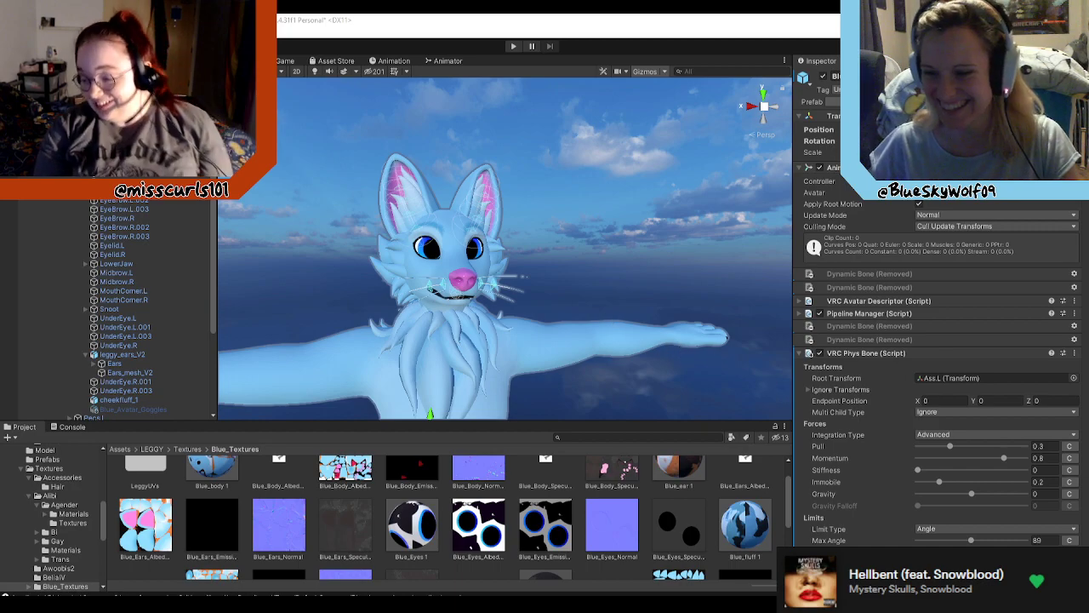
right_click_drag(597, 330, 451, 335)
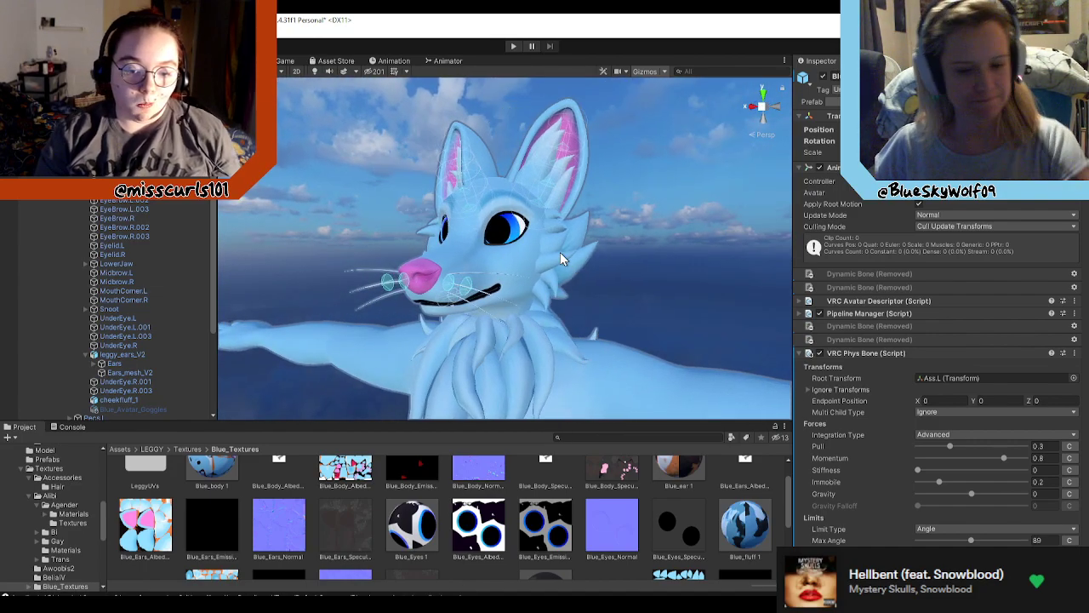
right_click_drag(563, 251, 519, 243)
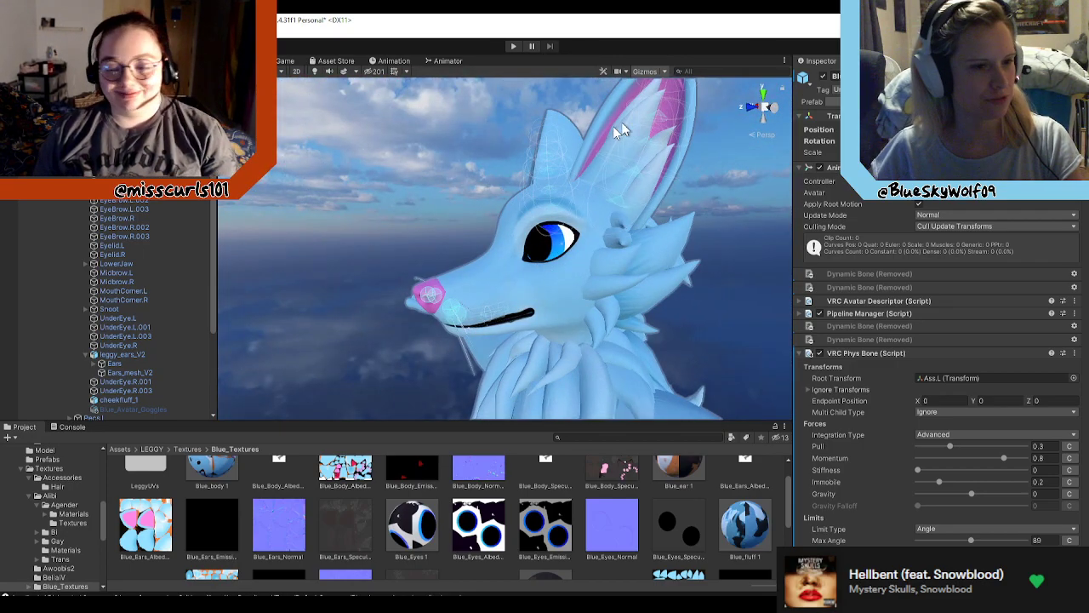
right_click_drag(542, 299, 223, 304)
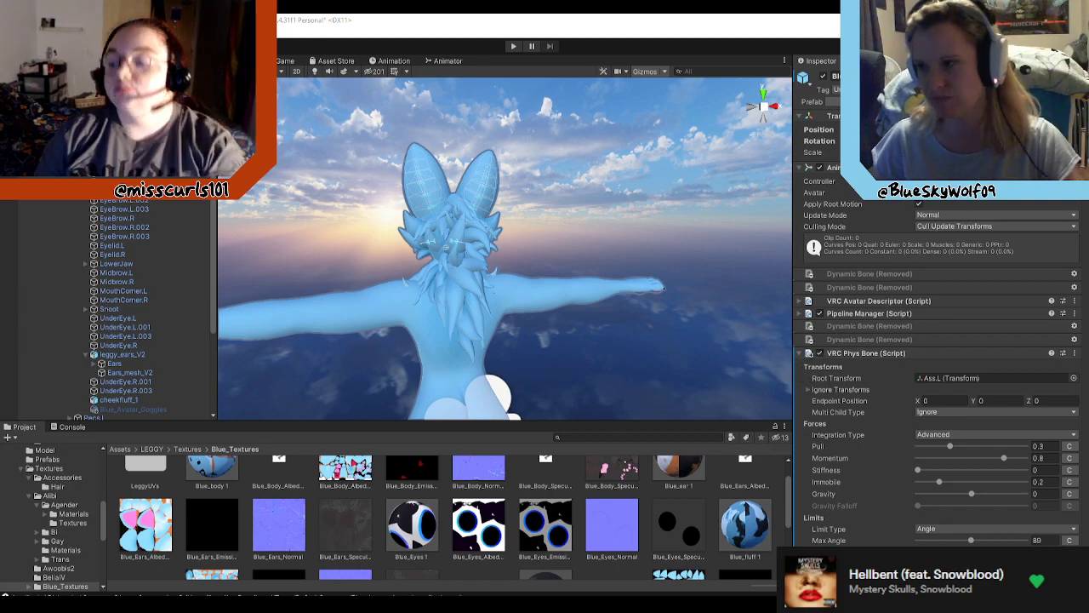
left_click_drag(513, 354, 913, 366, "alt")
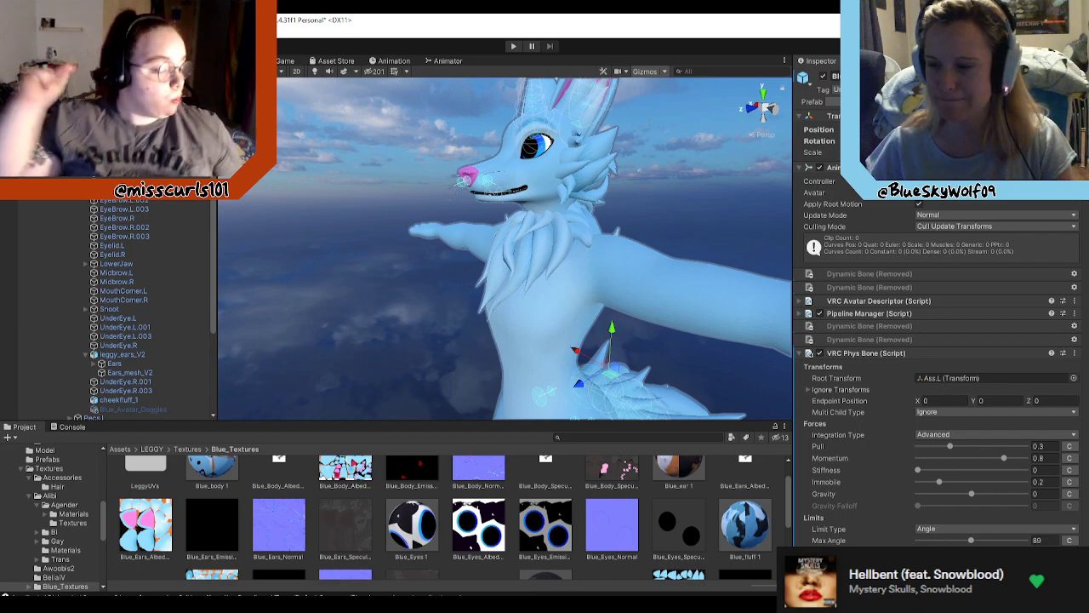
left_click_drag(645, 344, 256, 253, "alt")
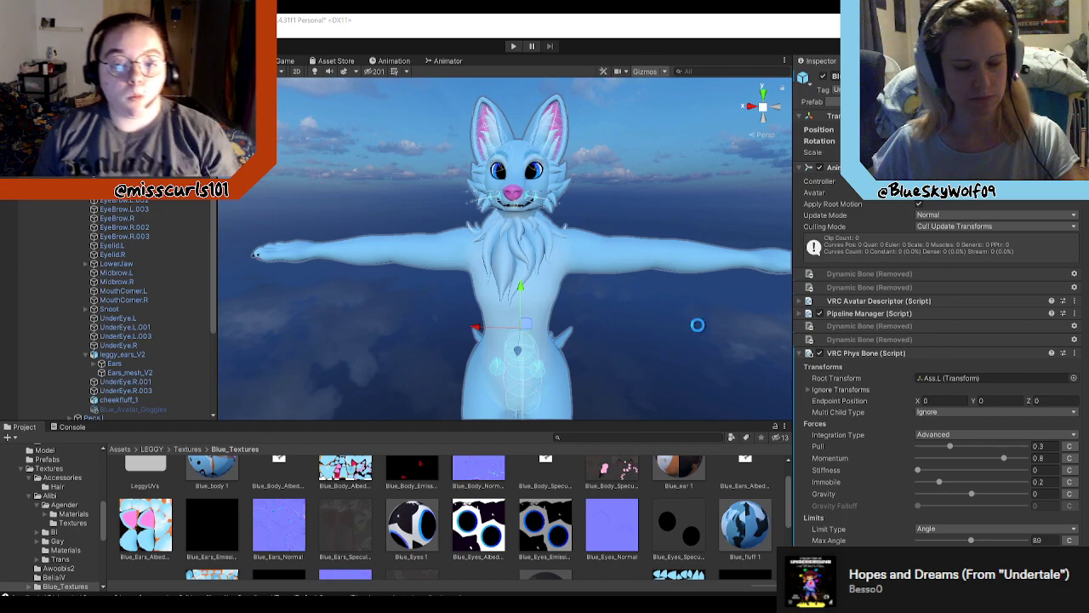
Step: Activate the Blue_Avatar_Goggles object on the avatar's head, and clear the selection
right_click_drag(698, 322, 839, 303)
key("a")
key("w")
scroll(119, 357, "down", 2)
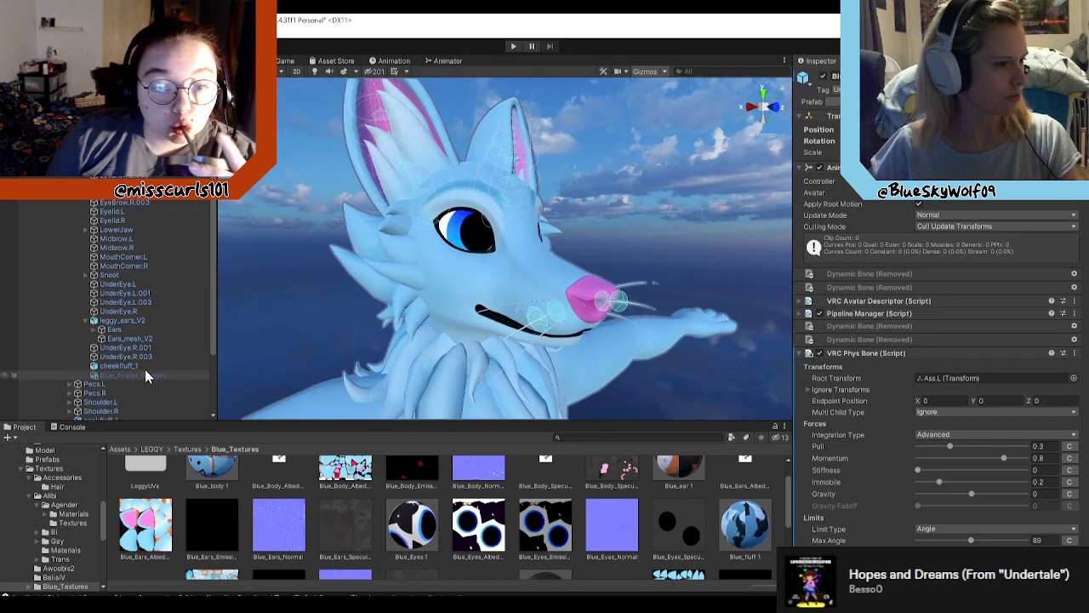
left_click(143, 377)
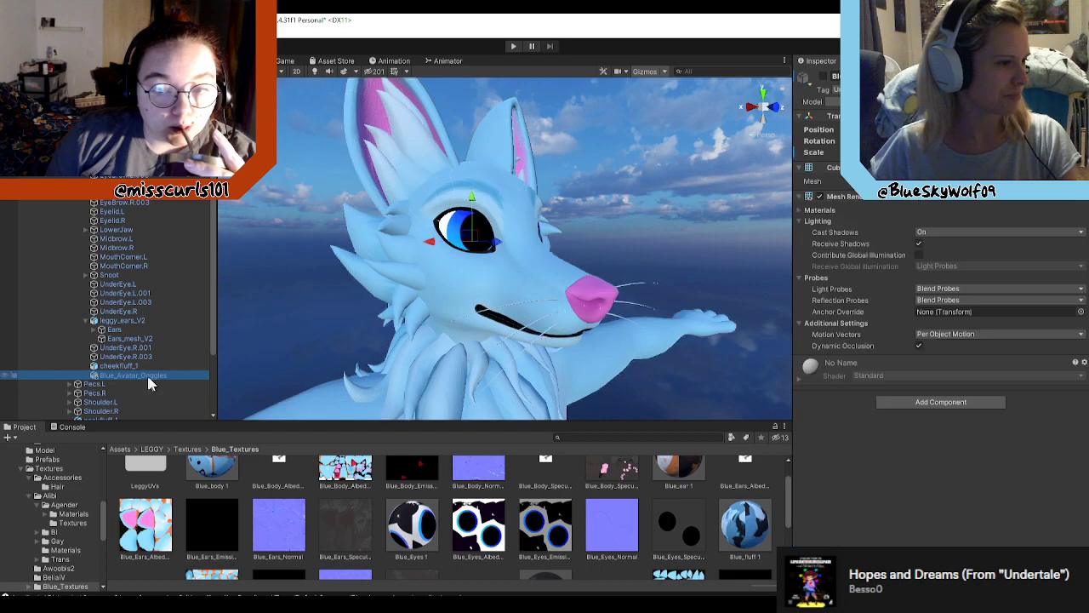
left_click(824, 76)
right_click_drag(679, 215, 568, 202)
key("d")
left_click(660, 295)
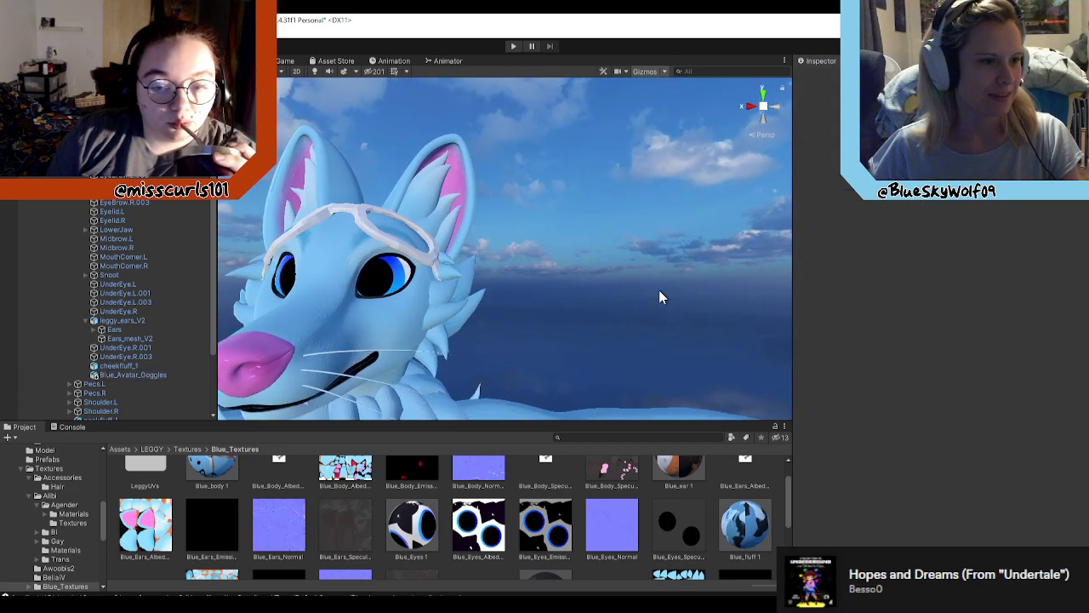
Step: Examine the goggles' fit on the avatar's forehead and cheeks from both sides, up close and from a distance
right_click_drag(661, 295, 470, 376)
key("w")
key("s")
key("a")
key("d")
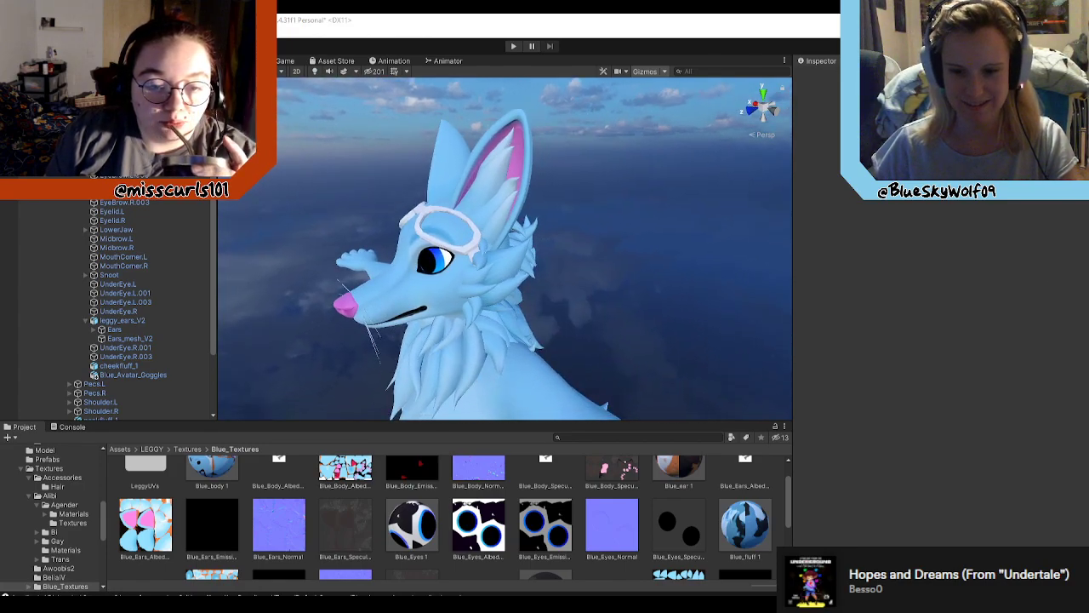
right_click_drag(482, 323, 803, 306)
key("w")
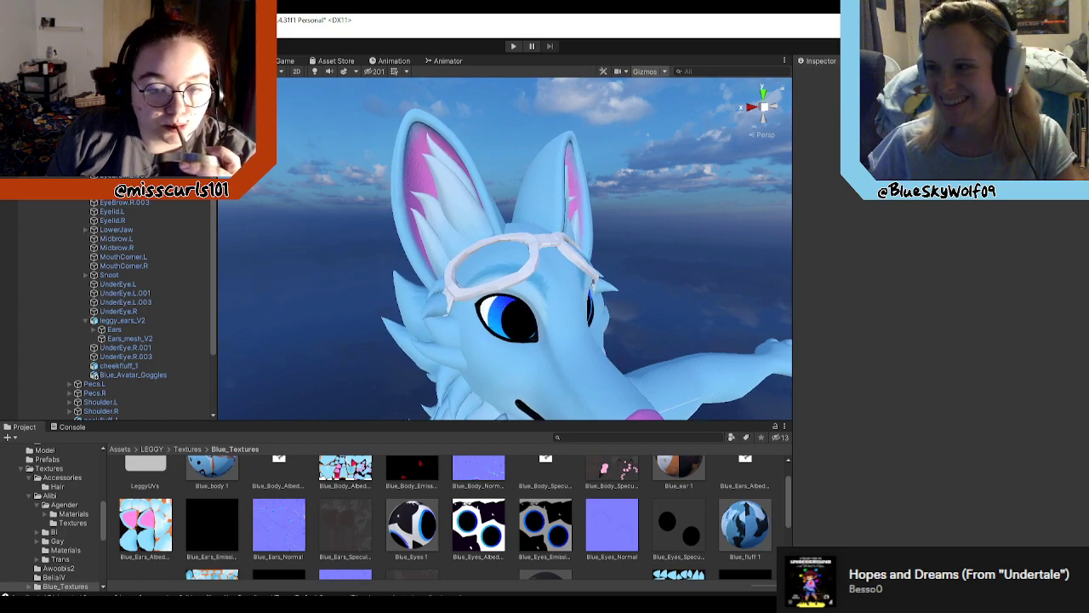
scroll(435, 236, "down", 5)
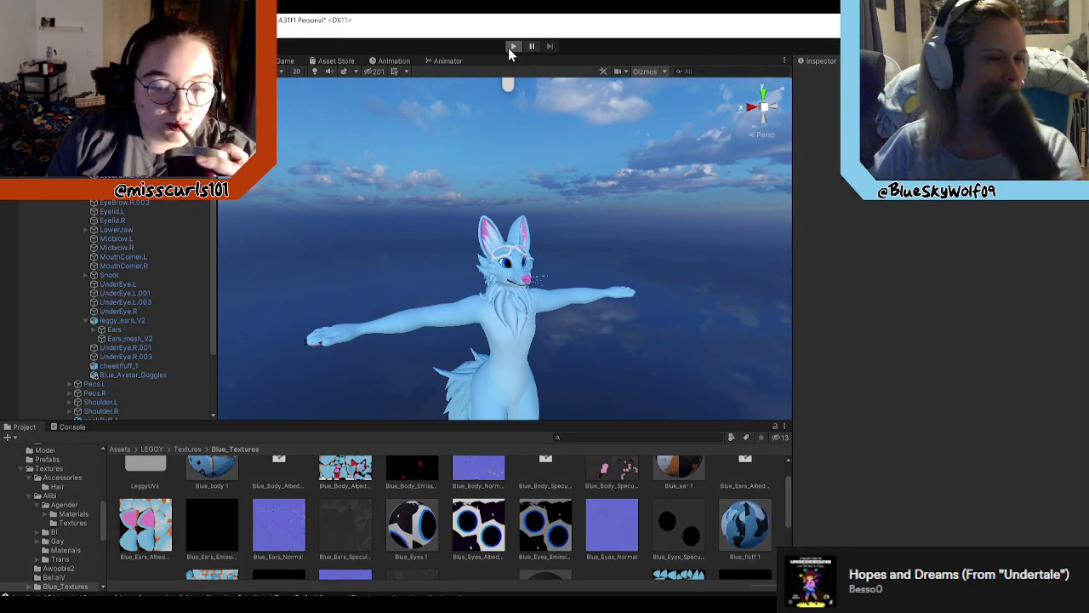
Step: Run the scene in Play mode and examine the goggles on the posed avatar in the Scene view, selecting the whole avatar
left_click(512, 47)
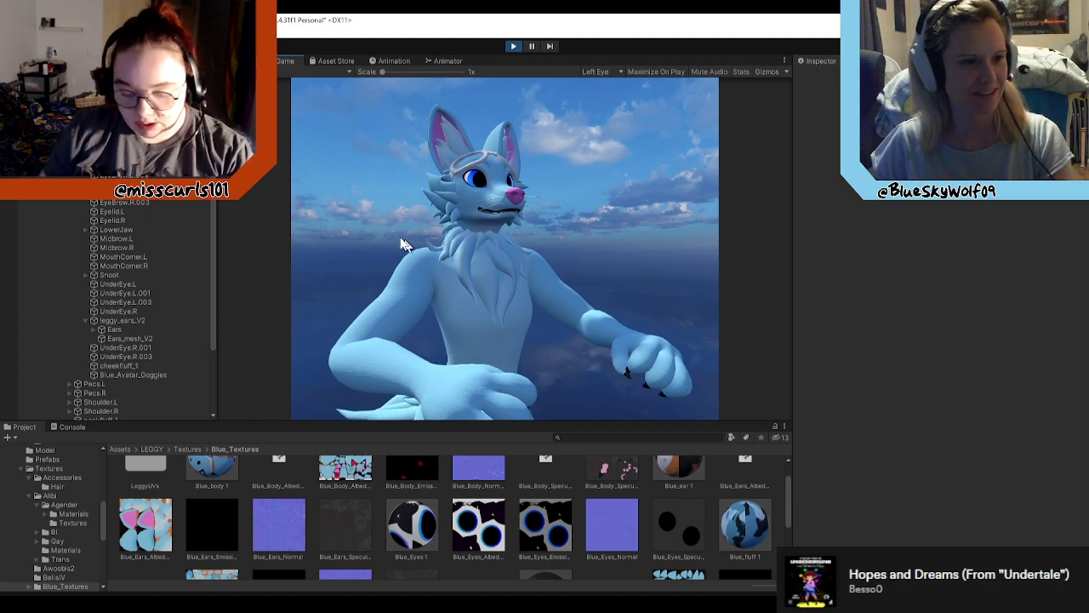
left_click(244, 60)
scroll(515, 299, "down", 3)
scroll(585, 333, "down", 1)
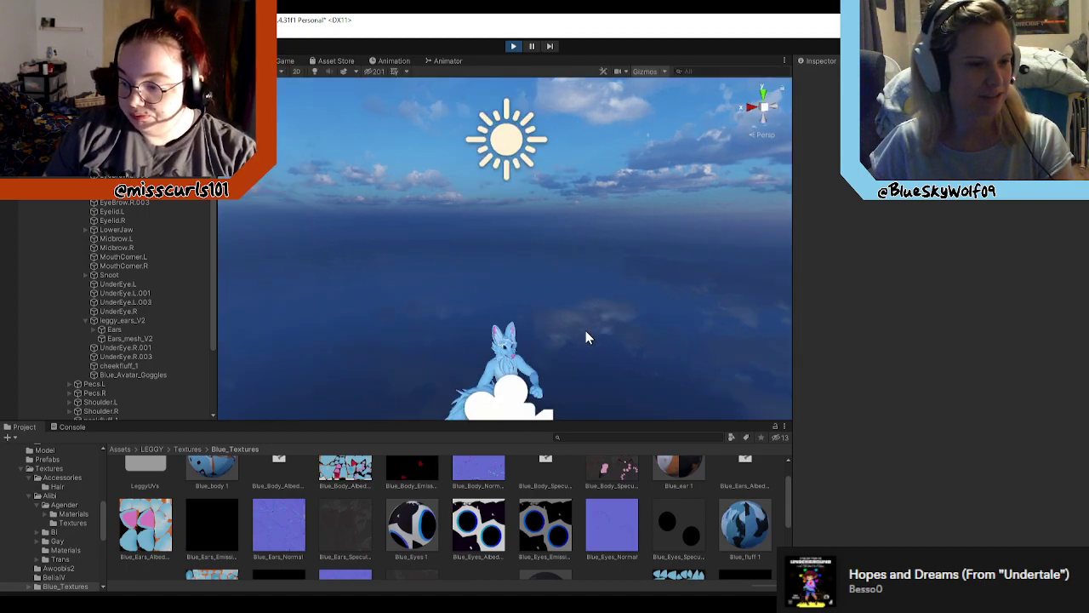
scroll(578, 351, "up", 1)
scroll(575, 345, "up", 2)
right_click_drag(601, 313, 575, 481)
left_click_drag(576, 482, 720, 360, "alt")
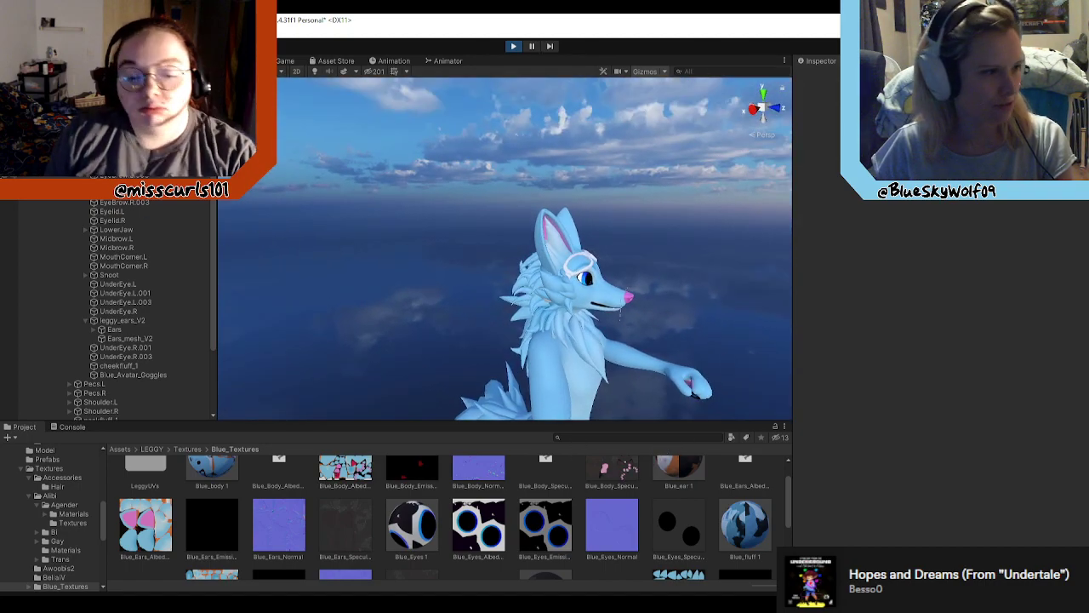
scroll(73, 177, "up", 2)
left_click(73, 174)
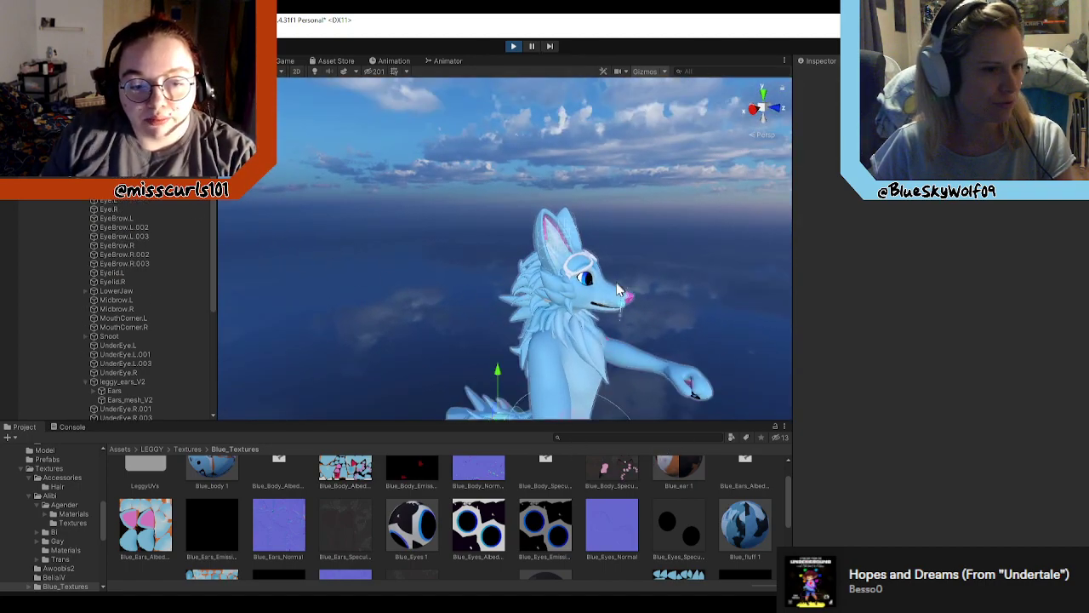
scroll(522, 338, "down", 5)
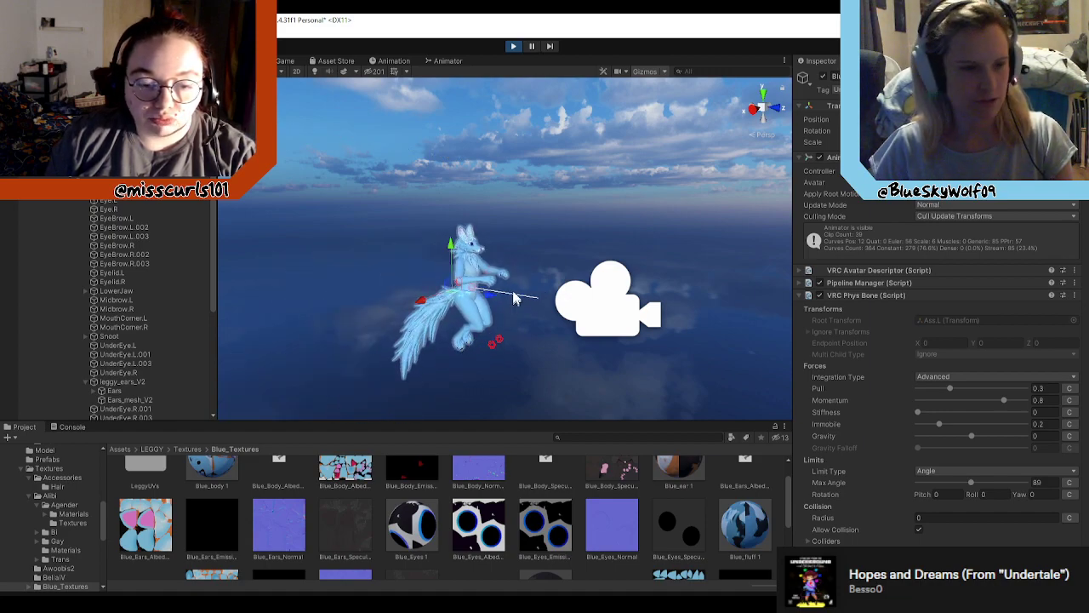
Step: Stop Play mode and examine the goggles on the avatar's head up close
left_click(514, 46)
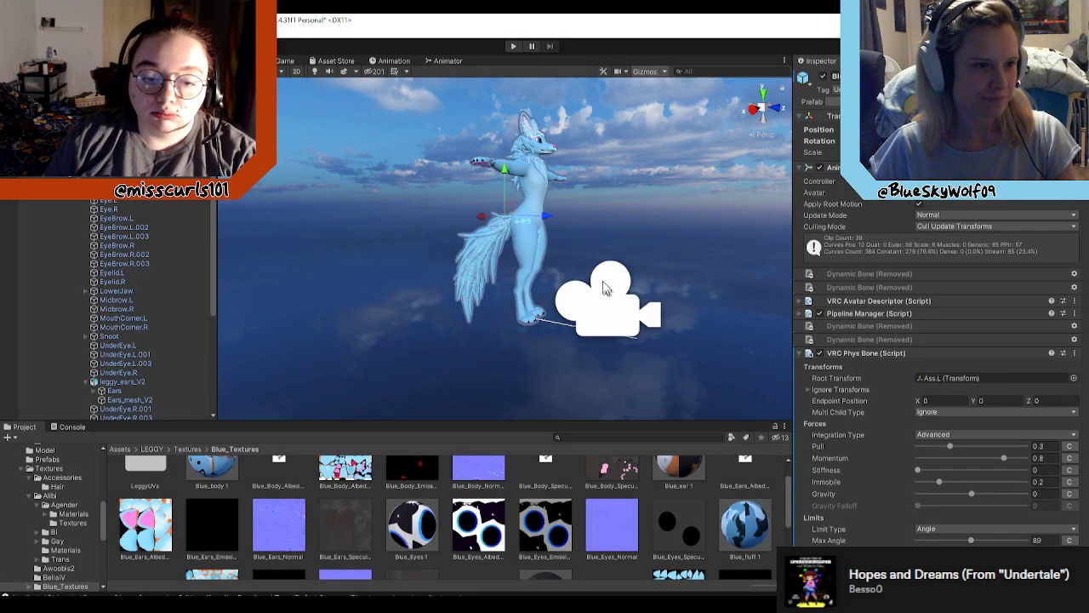
right_click_drag(623, 227, 537, 313)
key("w")
key("w")
key("s")
Step: Switch to Blender and dissolve the selected vertex on the goggles' side strap
left_click(572, 604)
scroll(562, 382, "down", 8)
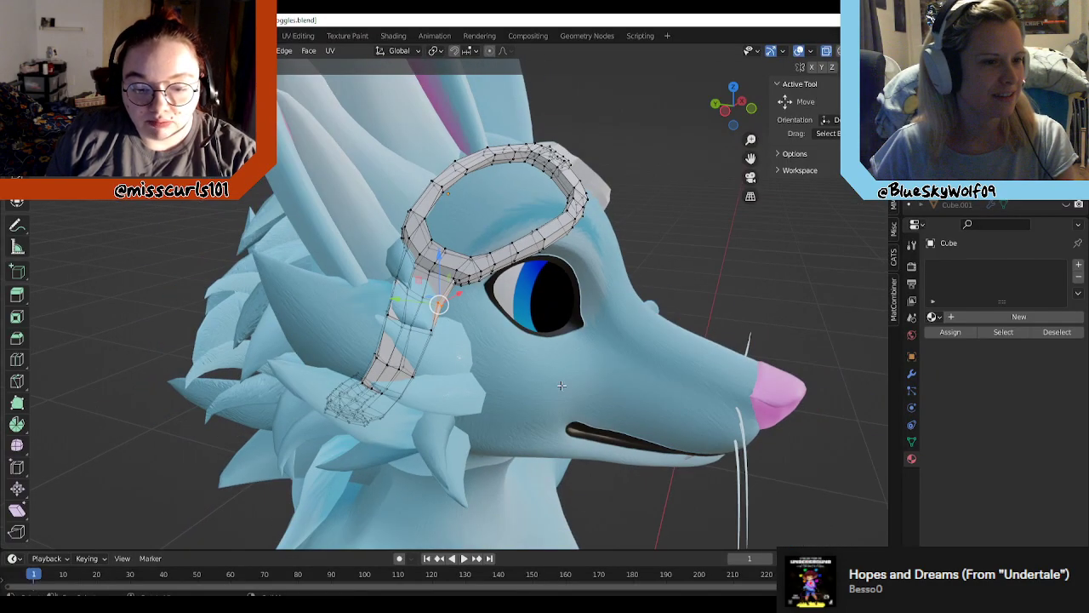
right_click(675, 388)
left_click(637, 576)
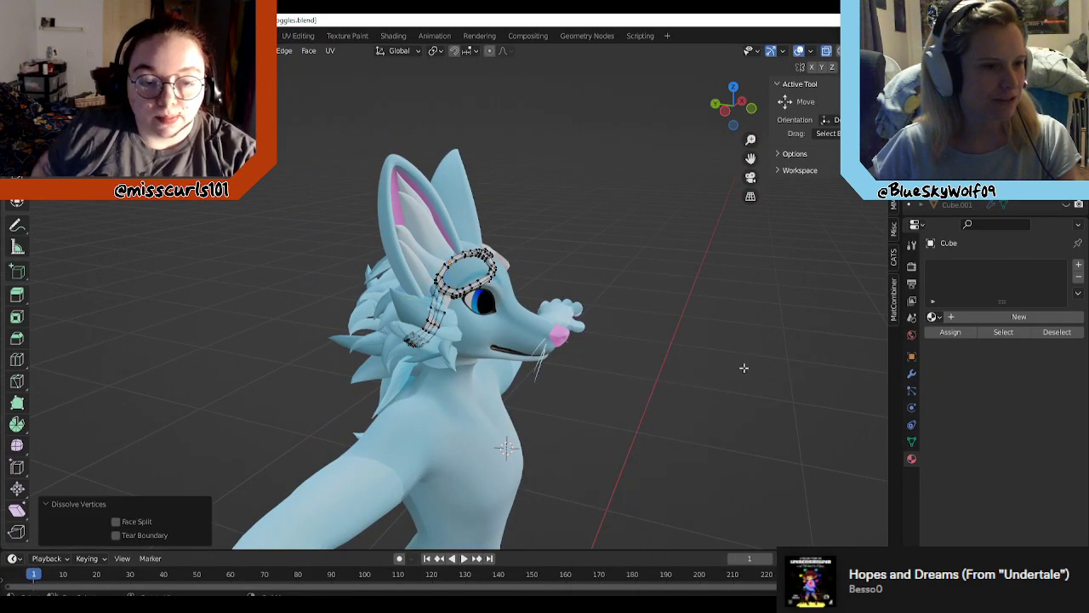
Step: Hide the cheek fluff briefly to view the goggles' strap from the front, and show the fluff again
middle_click_drag(744, 368, 694, 357)
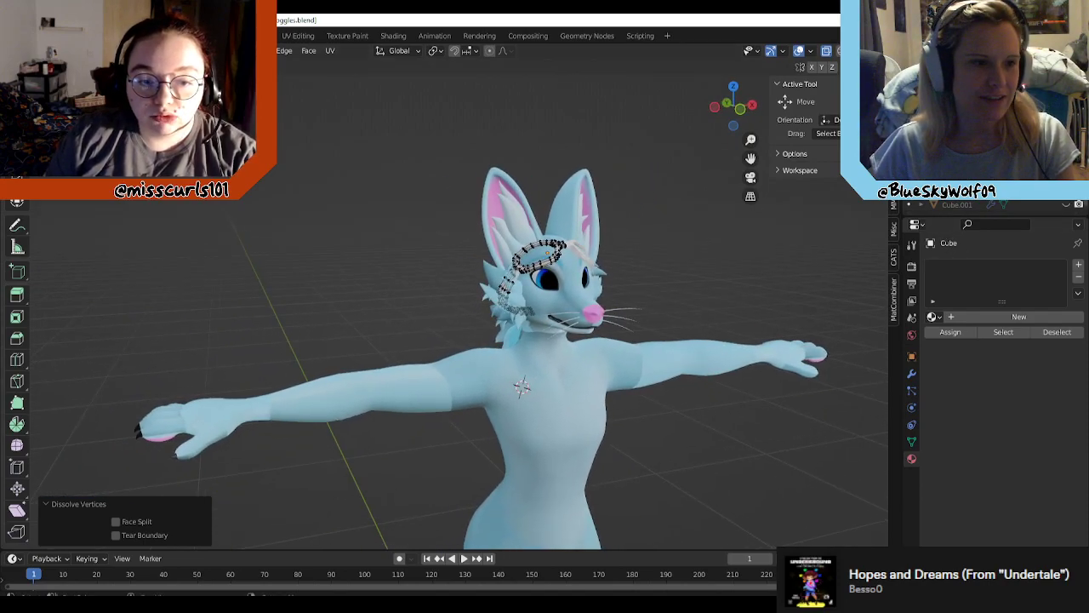
left_click(1066, 177)
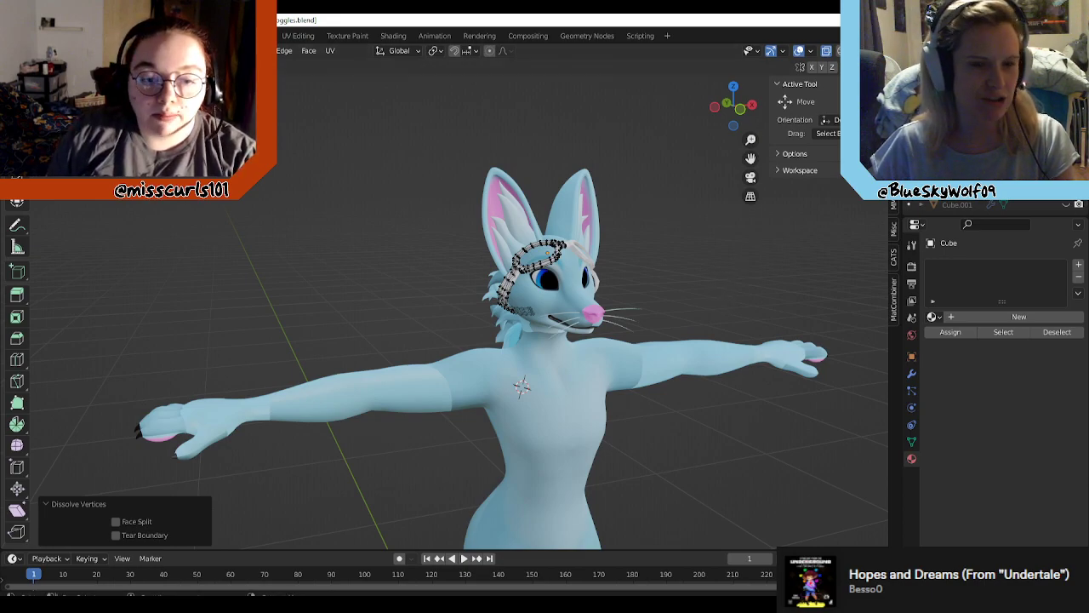
left_click(1066, 177)
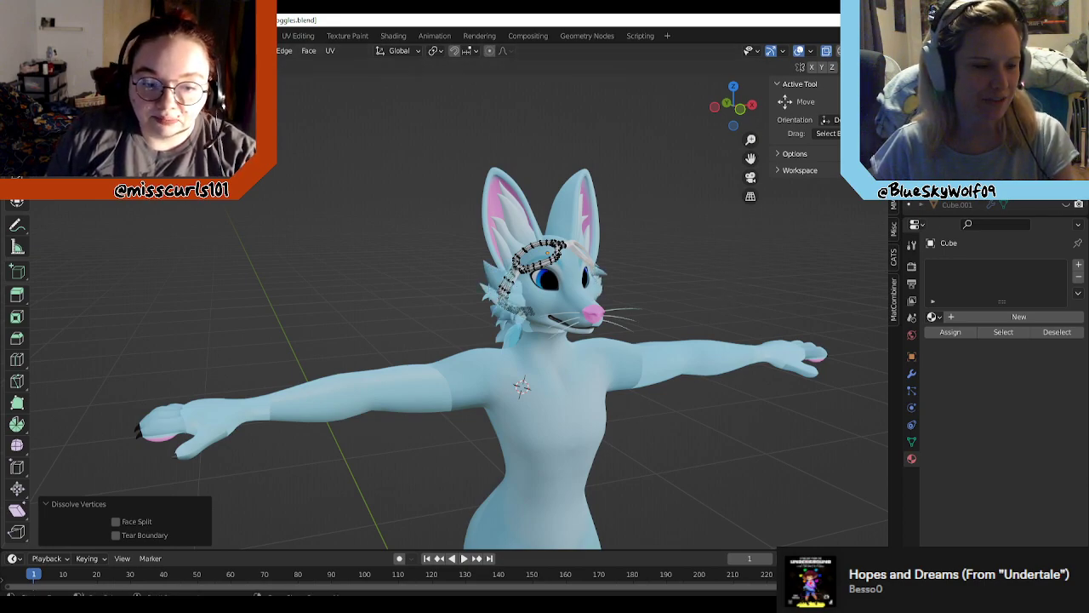
Step: Switch back to Unity and examine where the goggles' strap runs into the cheek fluff
key("alt+Tab")
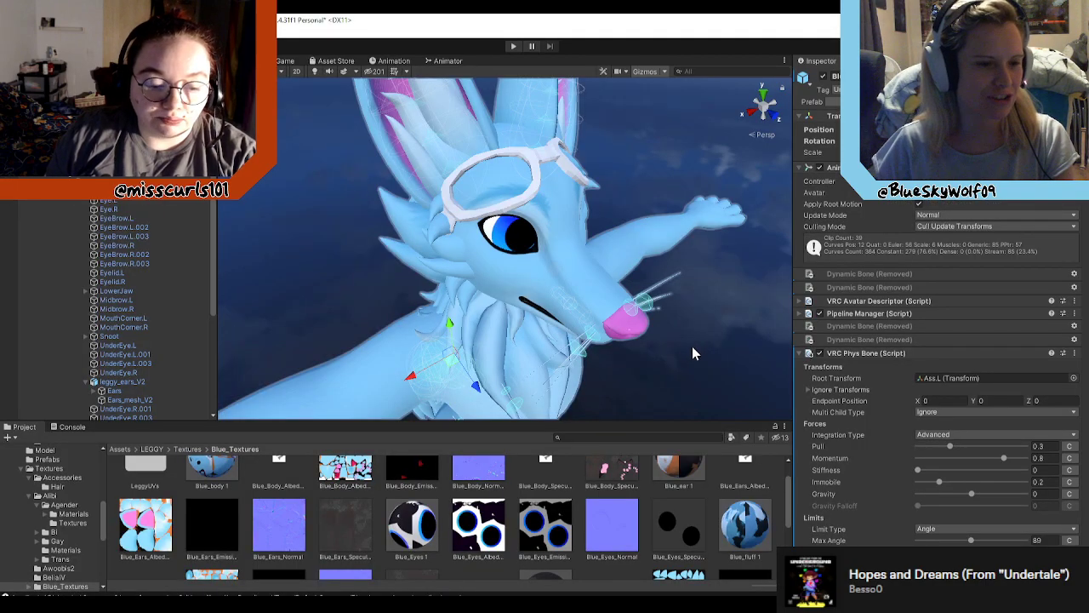
left_click_drag(694, 353, 860, 263, "alt")
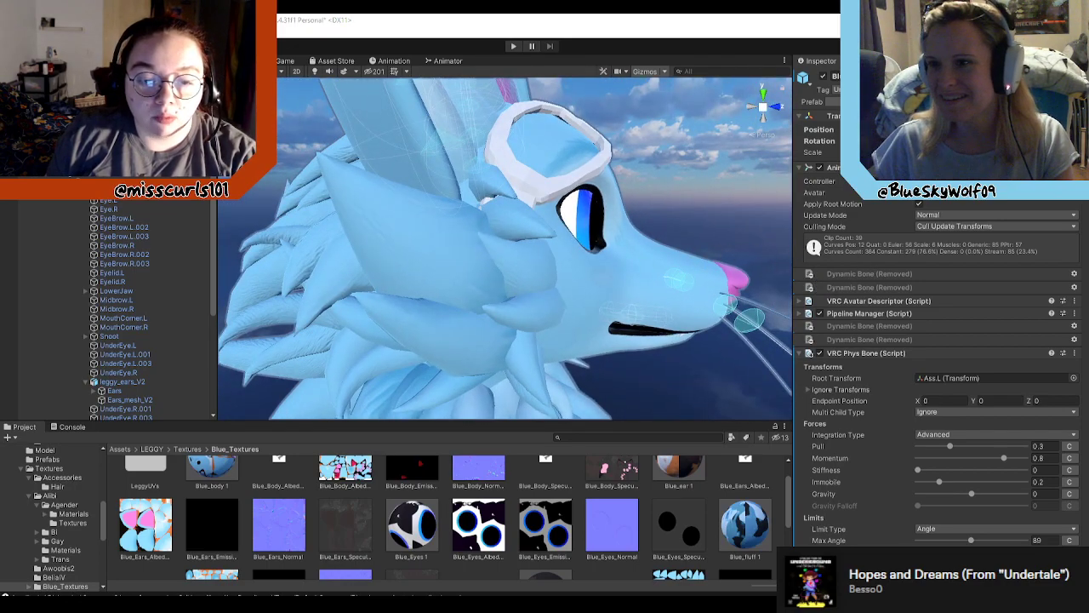
left_click_drag(706, 378, 588, 350, "alt")
scroll(571, 347, "up", 5)
scroll(571, 347, "down", 5)
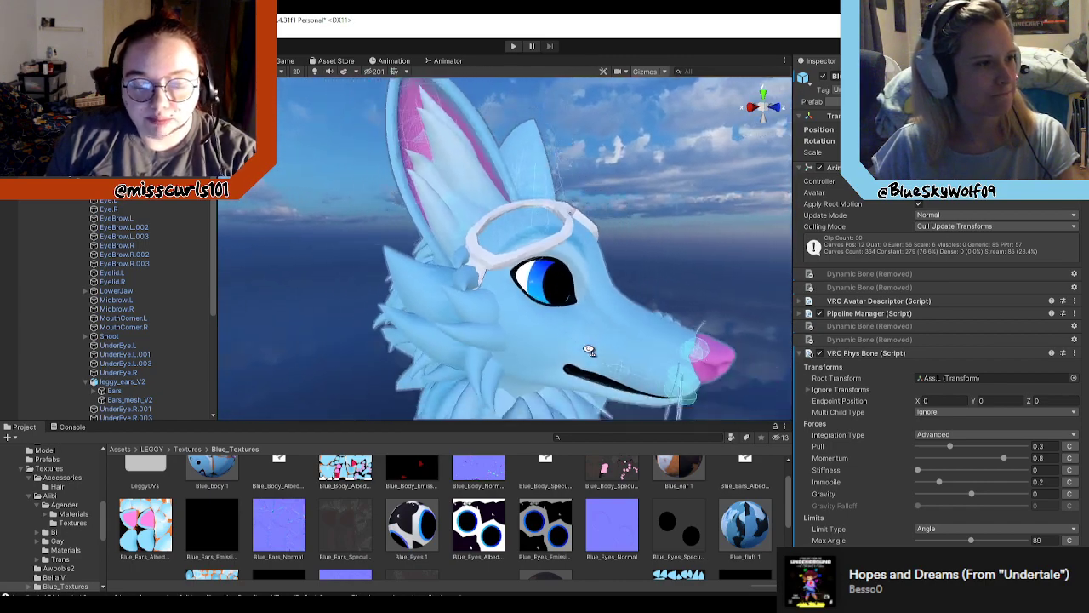
scroll(587, 366, "up", 3)
scroll(587, 368, "up", 2)
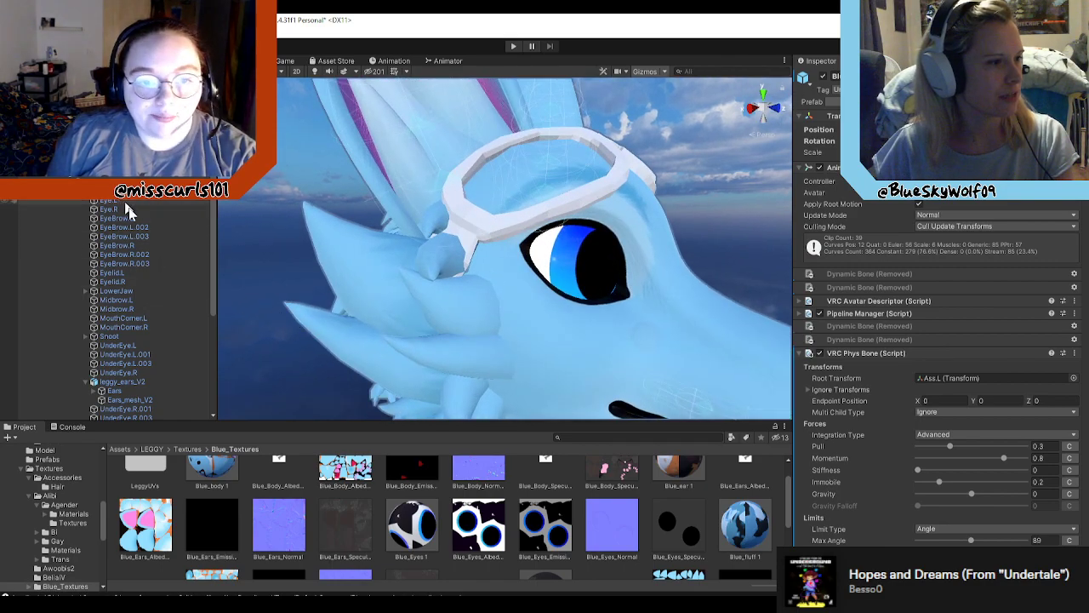
Step: Deactivate the cheekfluff_1 object, examine the goggles' strap on the bare cheek, and reactivate the fluff
scroll(138, 393, "down", 2)
scroll(138, 393, "down", 4)
left_click(127, 325)
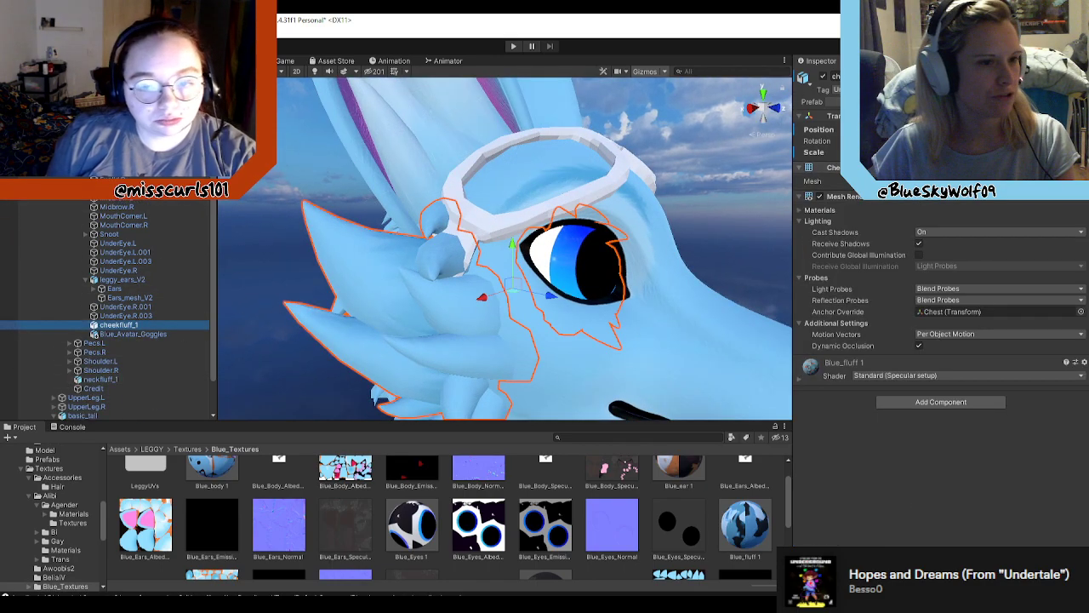
left_click(823, 78)
left_click_drag(405, 371, 513, 348, "alt")
scroll(514, 348, "down", 5)
scroll(516, 351, "up", 3)
right_click_drag(515, 351, 587, 240)
right_click_drag(521, 268, 273, 281)
left_click_drag(273, 281, 206, 263, "alt")
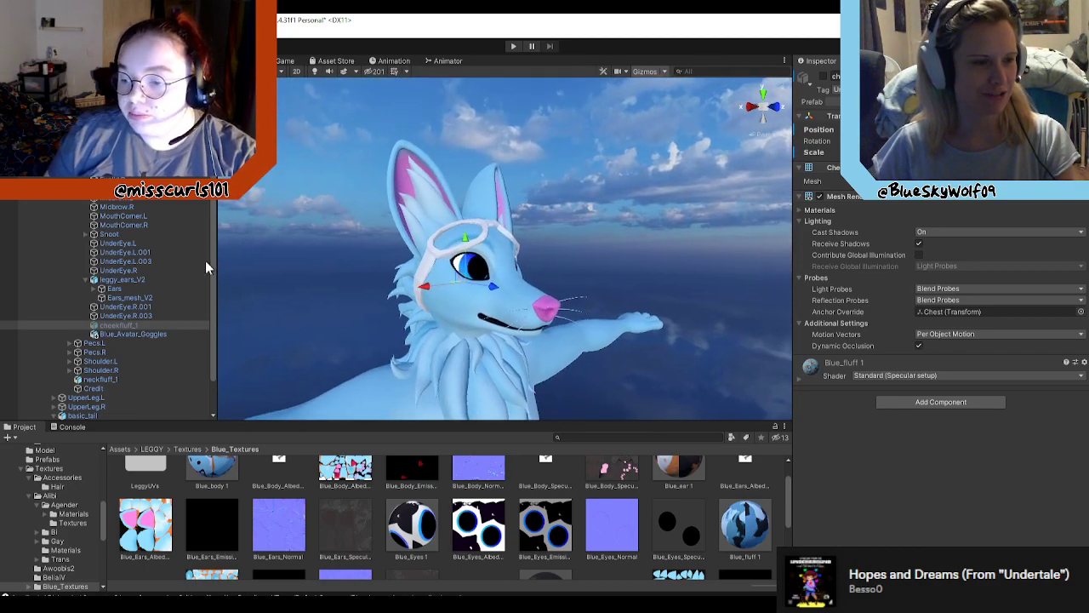
left_click(823, 77)
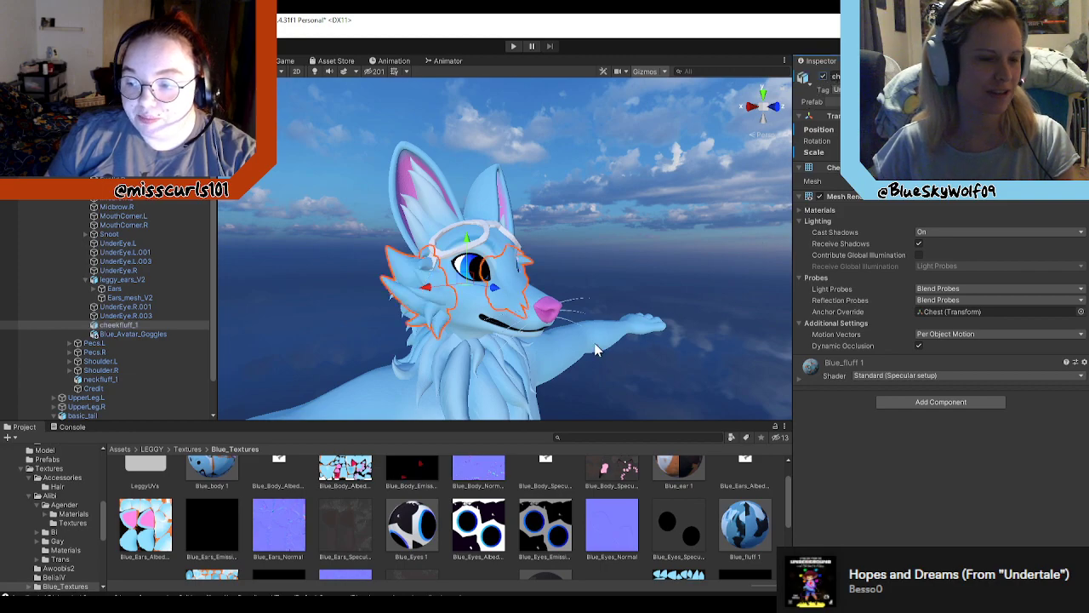
right_click_drag(596, 349, 826, 287)
left_click(578, 289)
left_click_drag(827, 287, 628, 298, "alt")
Step: Switch to Blender and examine the goggles' strap mesh up close where it passes through the cheek fluff
left_click(505, 604)
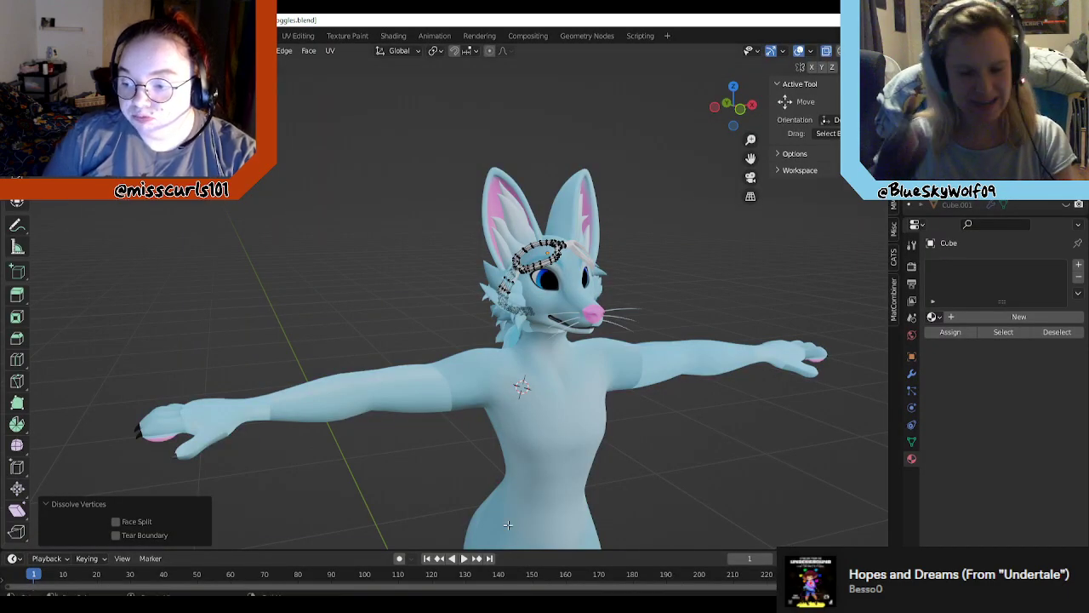
right_click(711, 279)
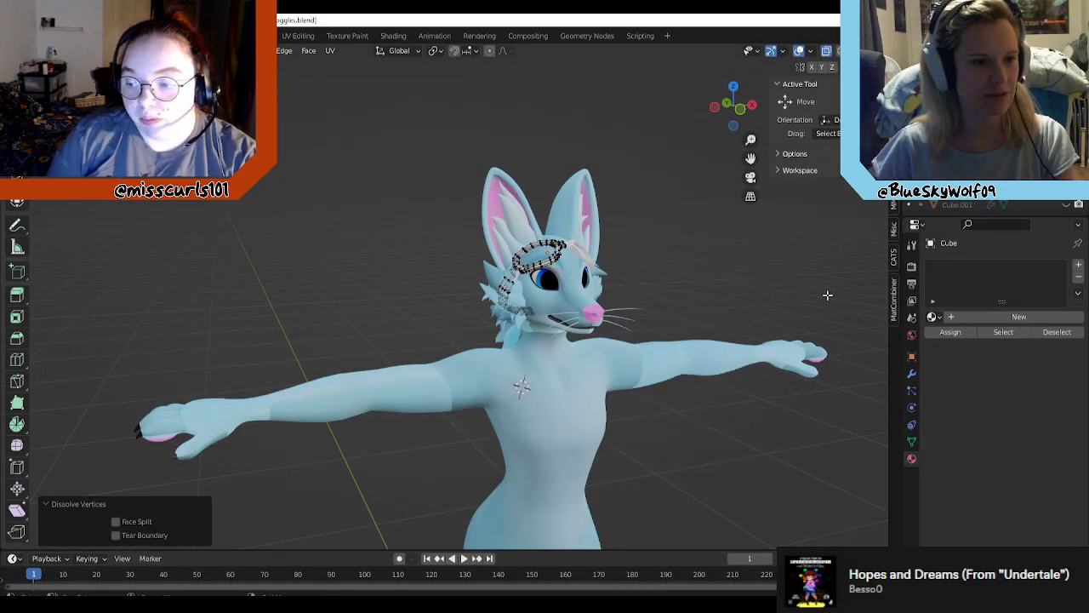
scroll(681, 297, "up", 5)
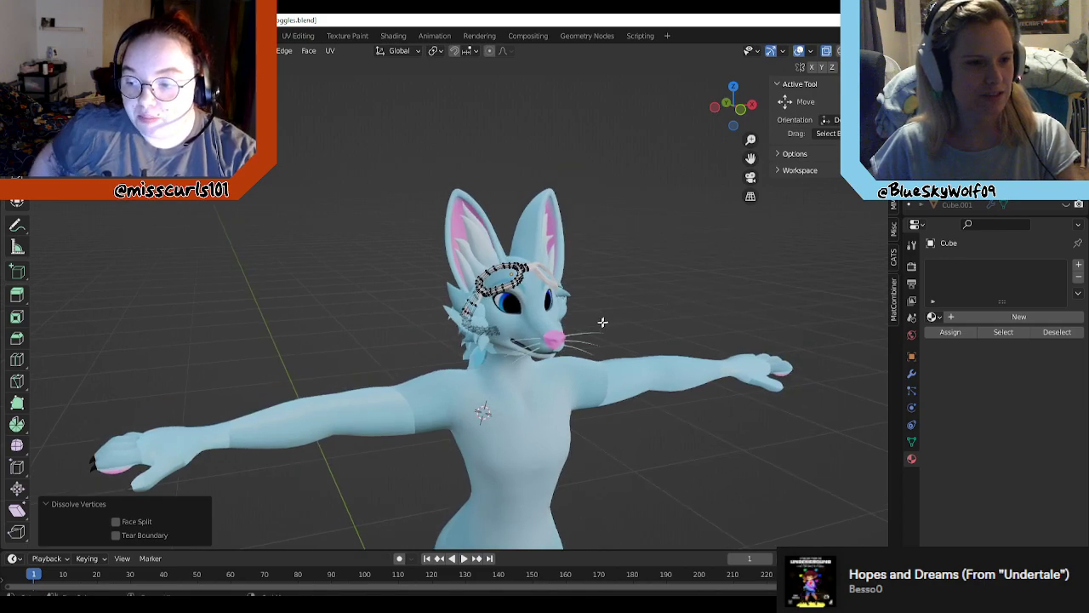
middle_click_drag(571, 331, 599, 341)
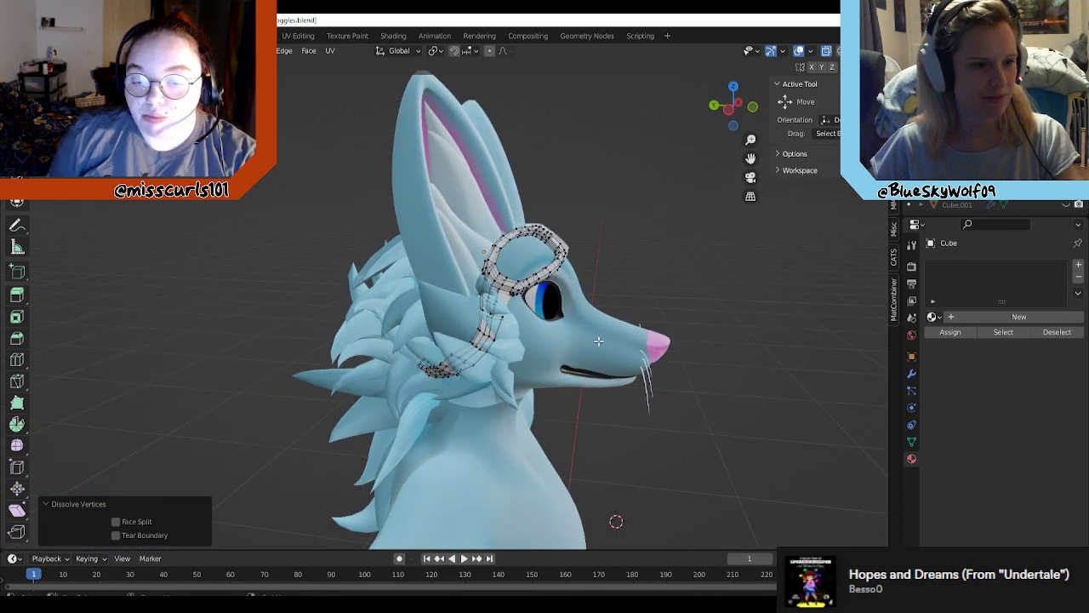
scroll(591, 346, "up", 2)
middle_click_drag(782, 462, 638, 441)
middle_click_drag(742, 412, 478, 418, "shift")
middle_click_drag(691, 397, 634, 400)
middle_click_drag(757, 401, 843, 389)
scroll(702, 377, "up", 2)
scroll(749, 389, "up", 2)
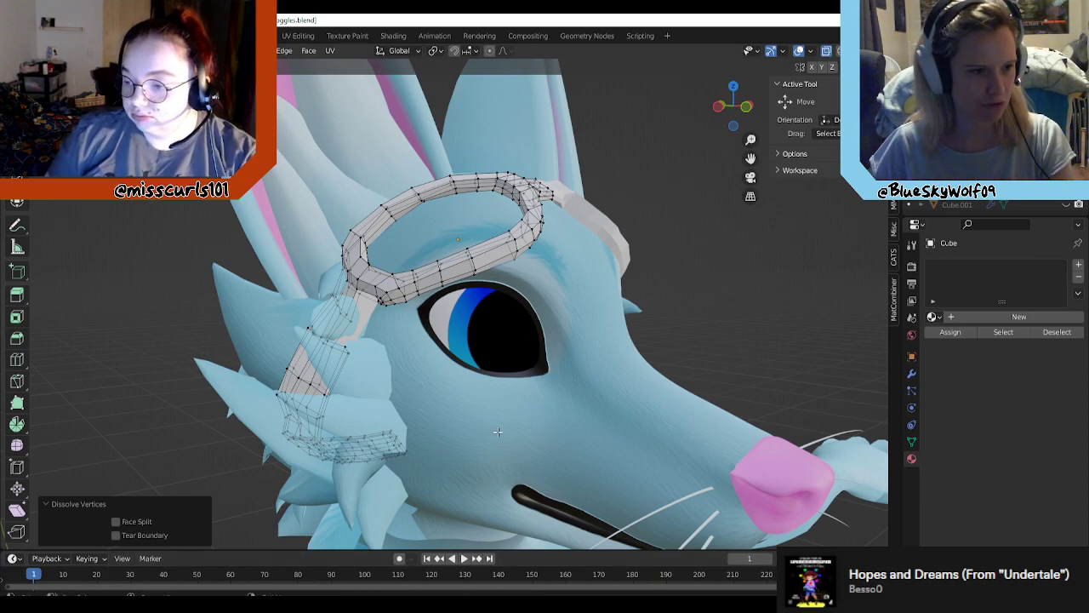
Step: Try to move the strap vertex just below the goggles' lens rim, and undo the move
middle_click_drag(498, 432, 478, 327)
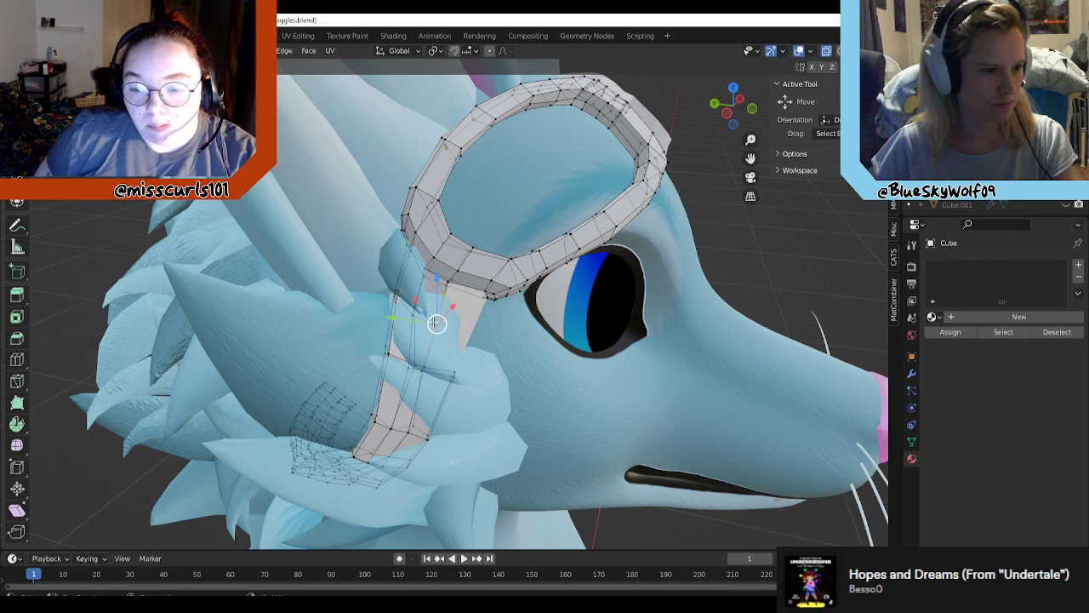
key("g")
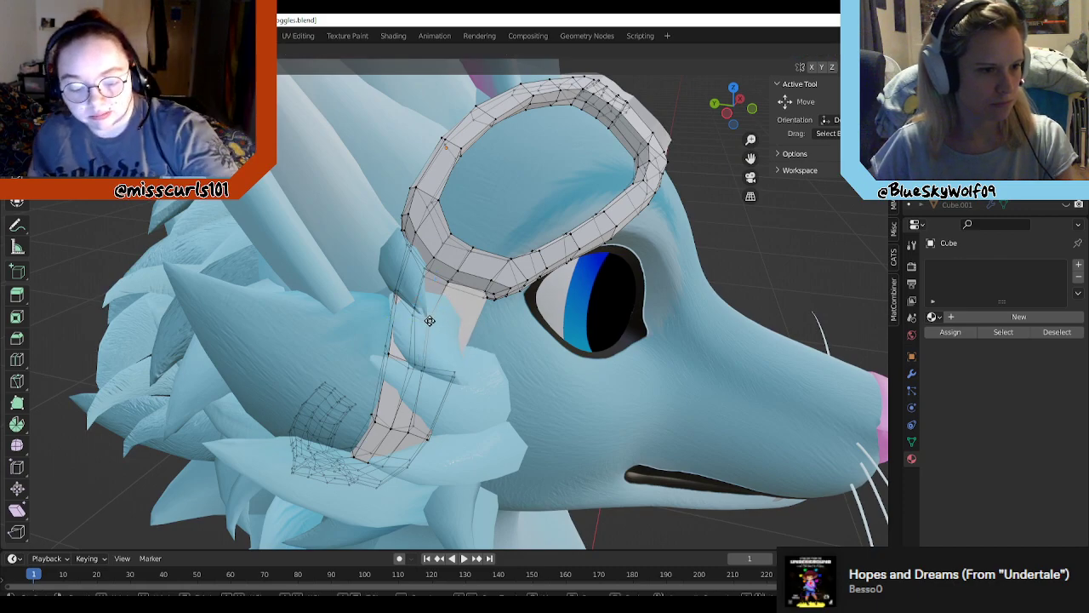
left_click(455, 345)
key("ctrl+z")
middle_click_drag(556, 364, 495, 340)
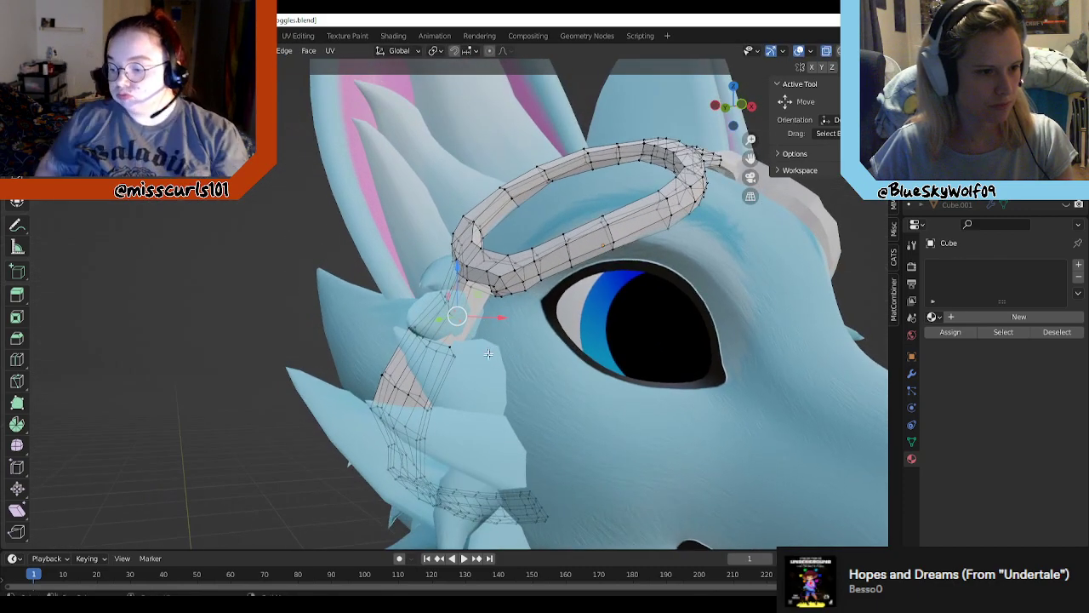
Step: Examine the strap vertices where the strap joins the lens rim and enters the cheek fluff
scroll(494, 384, "up", 4)
left_click(581, 388)
left_click_drag(574, 311, 450, 468)
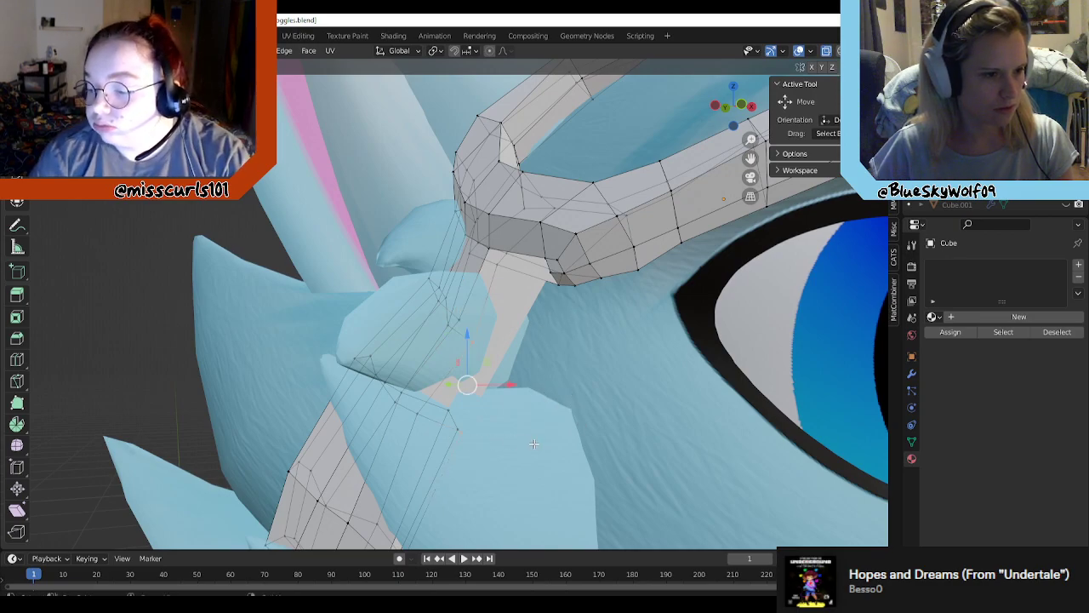
scroll(569, 376, "down", 4)
left_click(560, 376)
left_click(523, 244)
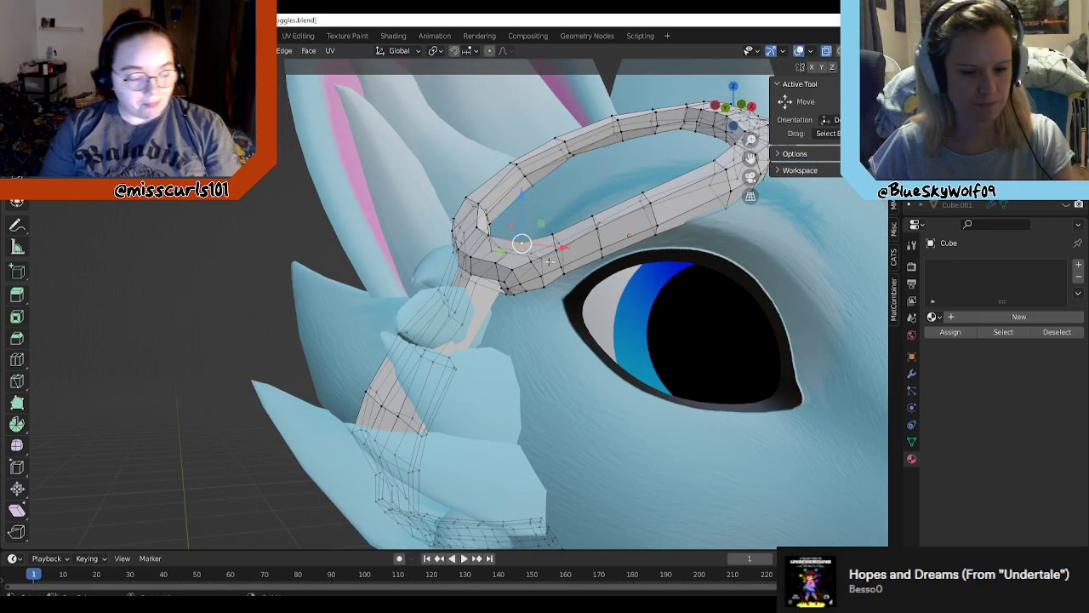
key("Tab")
key("Tab")
scroll(492, 385, "up", 2)
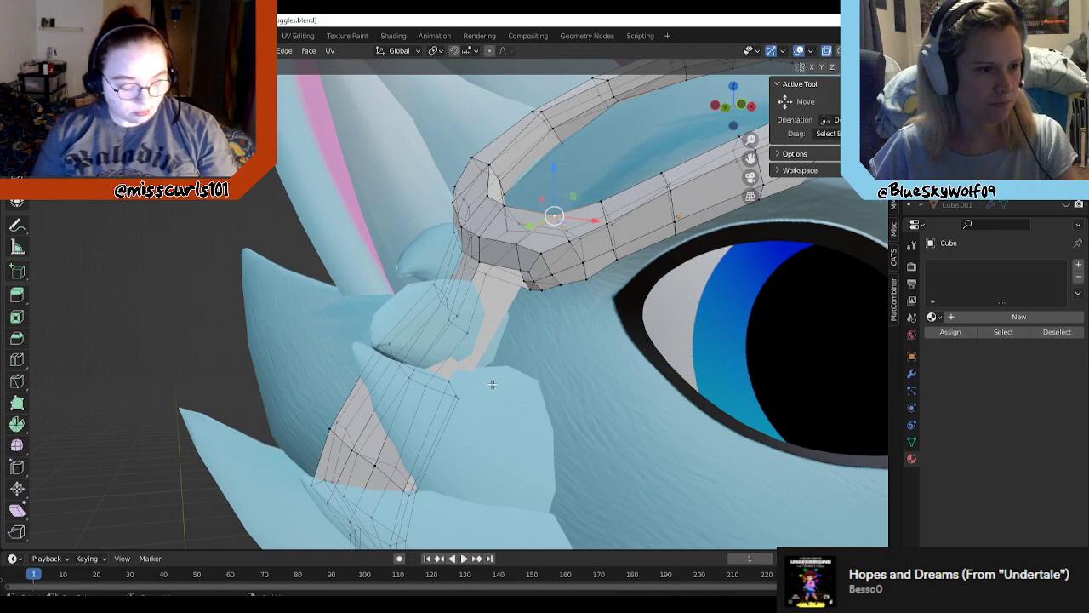
Step: Try to move the corner vertices where the strap meets the lens rim, and undo the changes
middle_click_drag(492, 385, 587, 325)
left_click(544, 281)
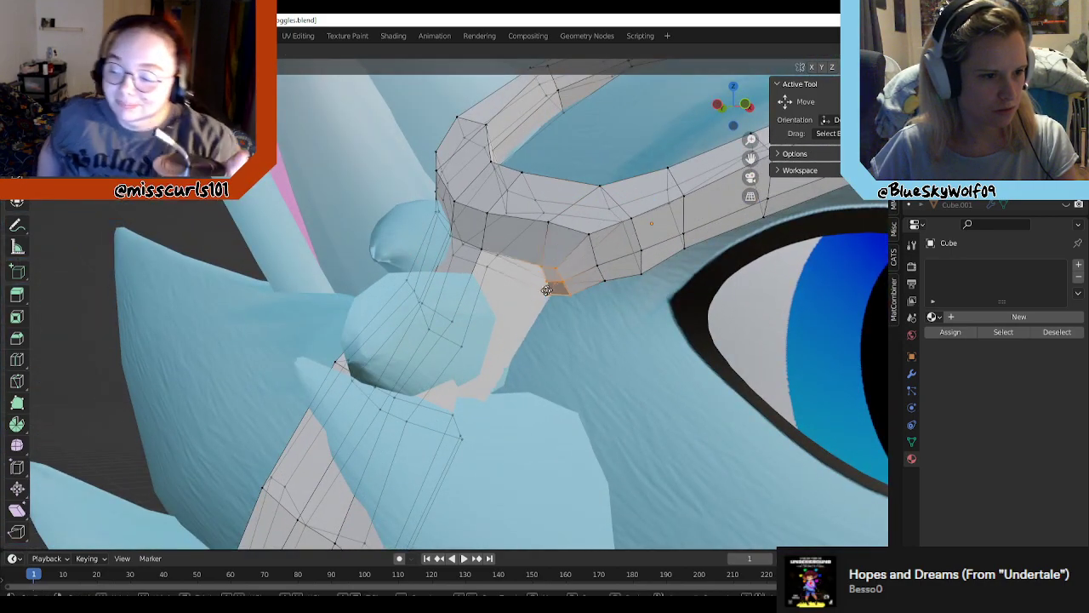
left_click_drag(547, 291, 574, 263)
key("ctrl+z")
key("ctrl+z")
key("Tab")
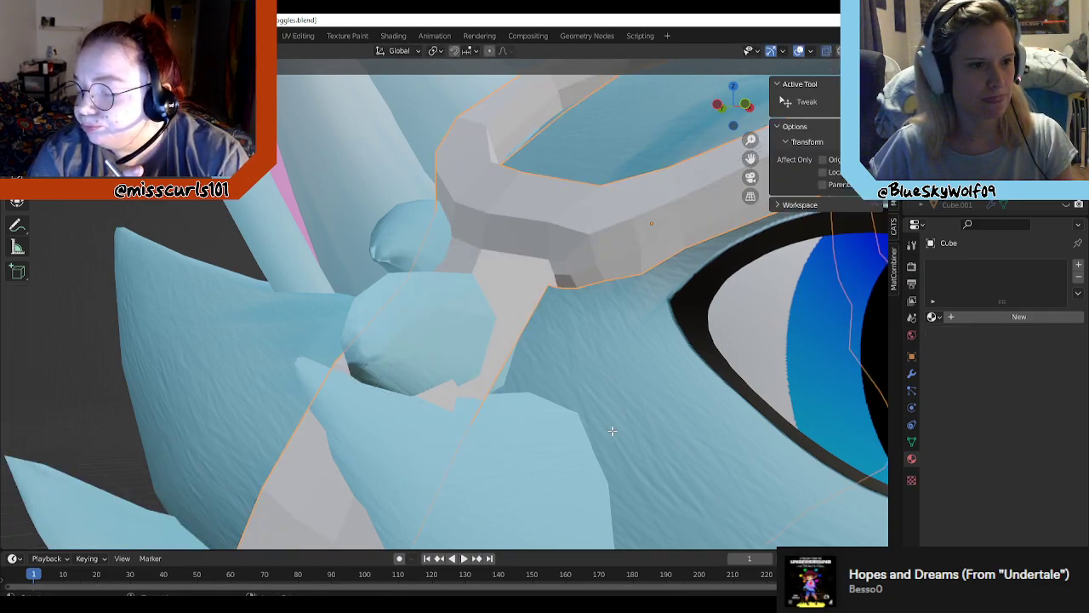
key("Tab")
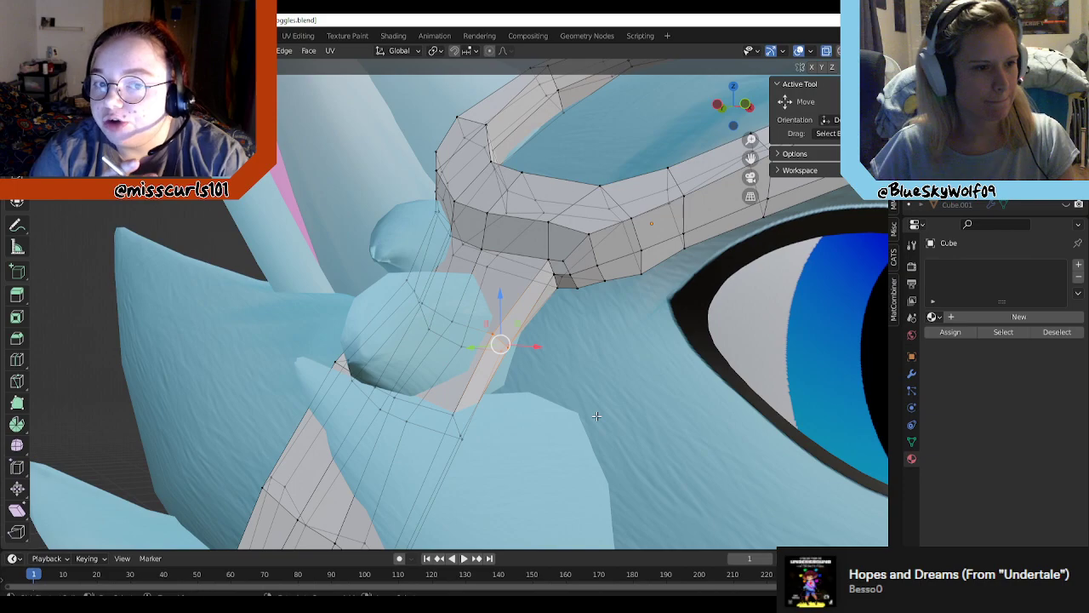
Step: Pull the strap's front-edge vertices below the lens rim outward from the cheek fluff, the last about 0.005 m in X and 0.003 m in Z
middle_click_drag(586, 417, 583, 436)
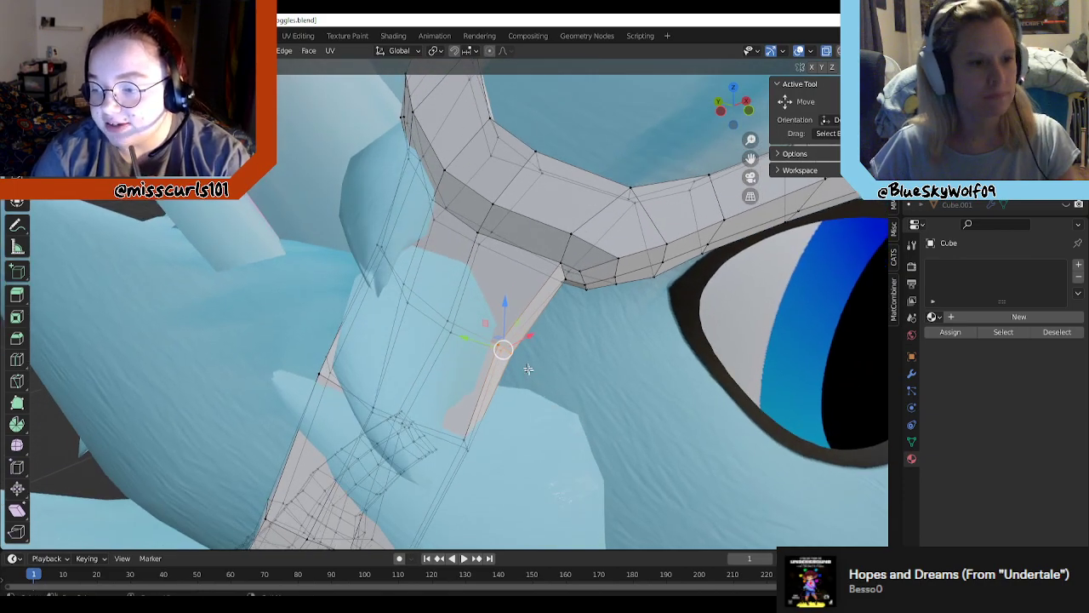
left_click_drag(503, 348, 528, 344)
middle_click_drag(529, 343, 488, 353)
left_click_drag(458, 395, 456, 396)
middle_click_drag(458, 397, 553, 454)
left_click_drag(445, 371, 455, 350)
middle_click_drag(514, 352, 497, 270)
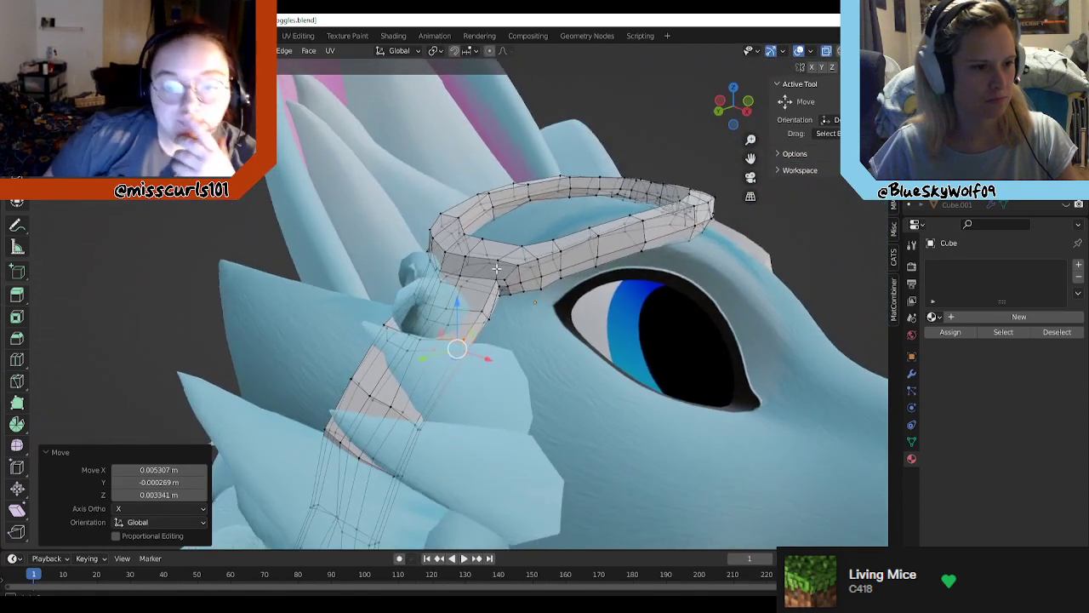
Step: Nudge the selected front-edge strap vertex outward by about 0.0016 m in X and 0.0006 m in Z
middle_click_drag(524, 418, 499, 409)
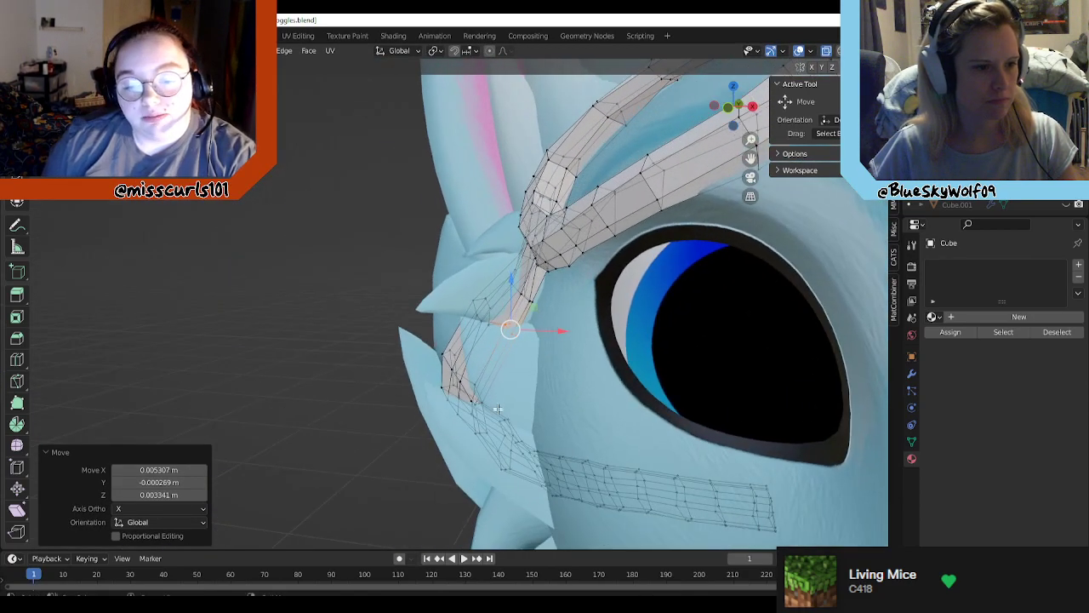
scroll(510, 396, "up", 3)
left_click_drag(571, 353, 587, 349)
middle_click_drag(587, 349, 621, 423)
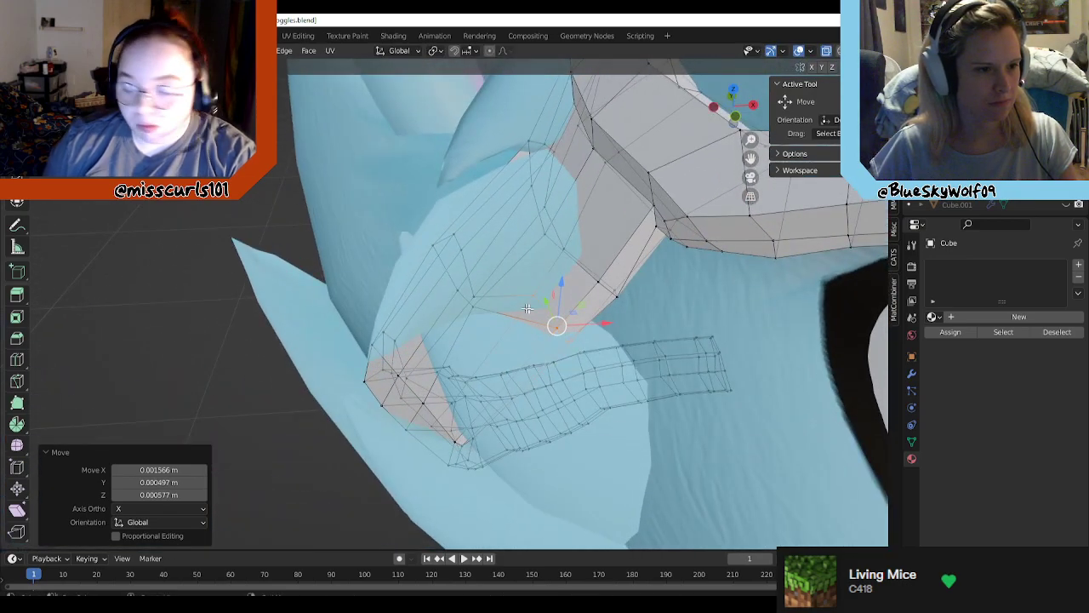
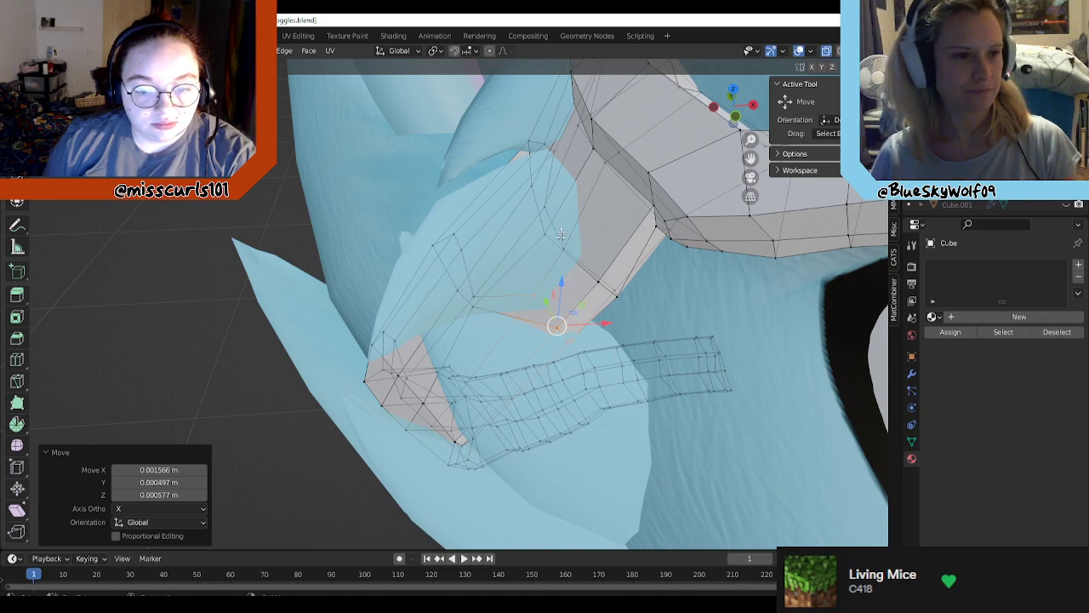
Step: Move the neighbouring inner strap vertex inward by about 0.006 m in X and down about 0.003 m in Z
mouse_move(521, 311)
middle_mouse_down()
mouse_move(577, 291)
mouse_move(515, 315)
middle_mouse_up()
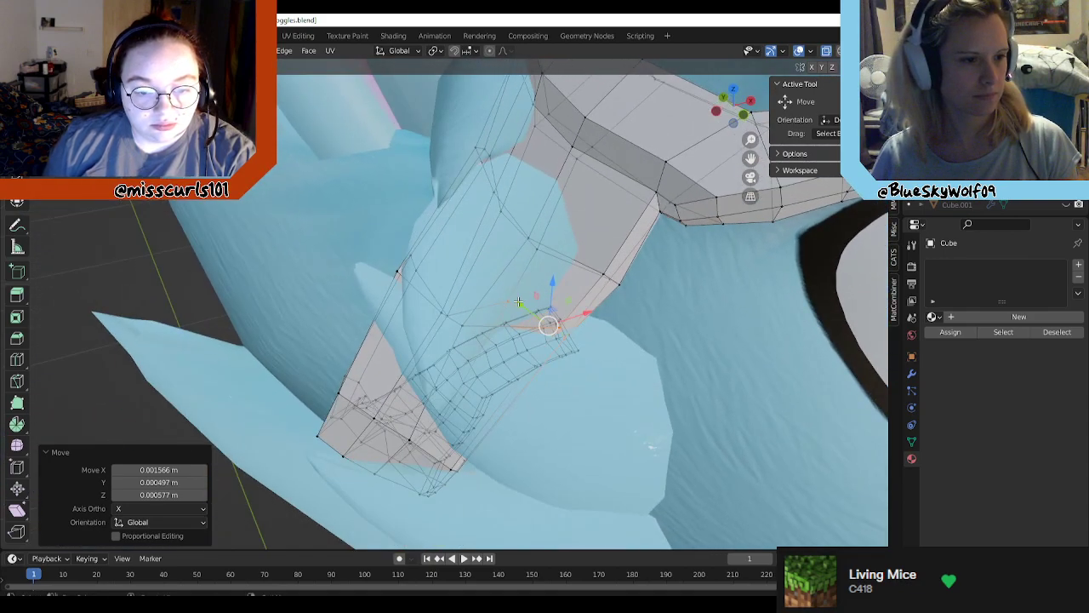
left_click(509, 303)
left_click_drag(508, 303, 474, 321)
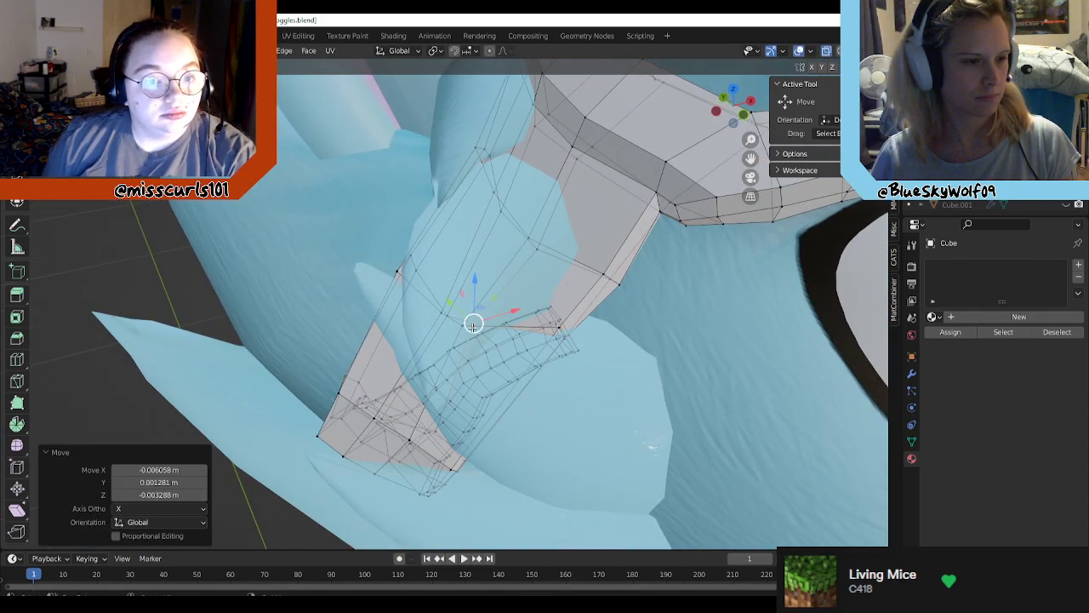
middle_click_drag(474, 321, 531, 296)
middle_click_drag(476, 337, 460, 366)
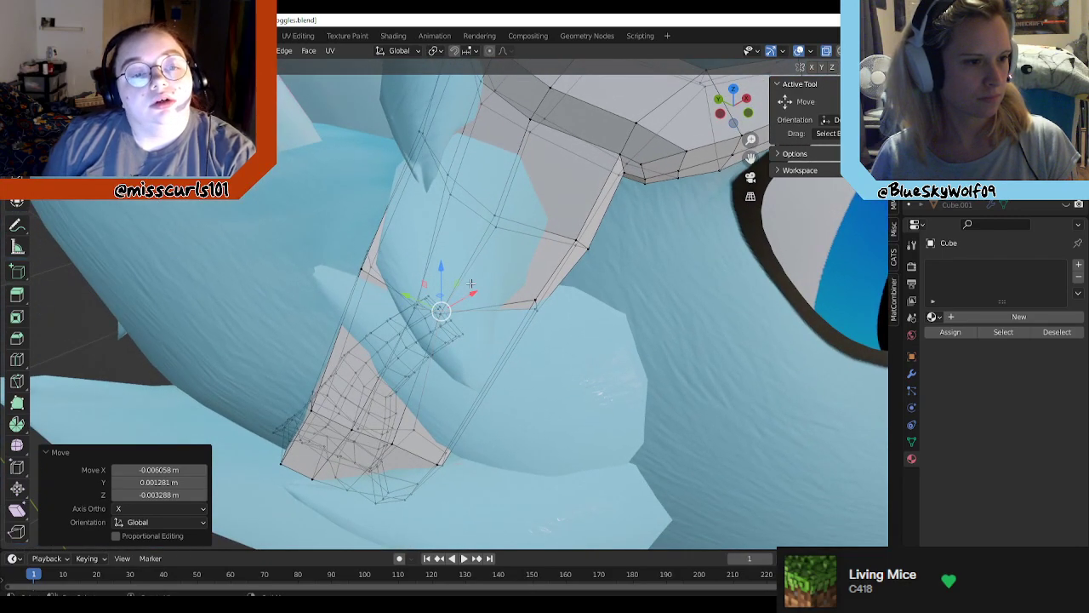
Step: Try to reposition the strap's middle vertices behind the cheek fluff, and undo the moves
key("g")
left_click(437, 327)
key("ctrl+z")
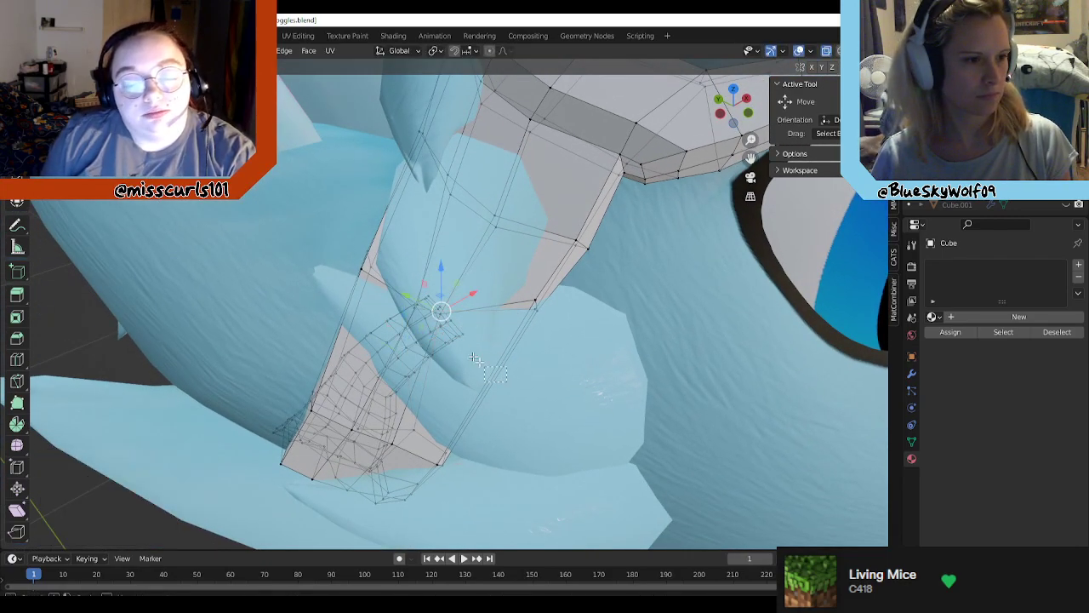
left_click(466, 335, "shift")
middle_click_drag(486, 339, 533, 329)
left_click_drag(466, 358, 420, 313)
key("g")
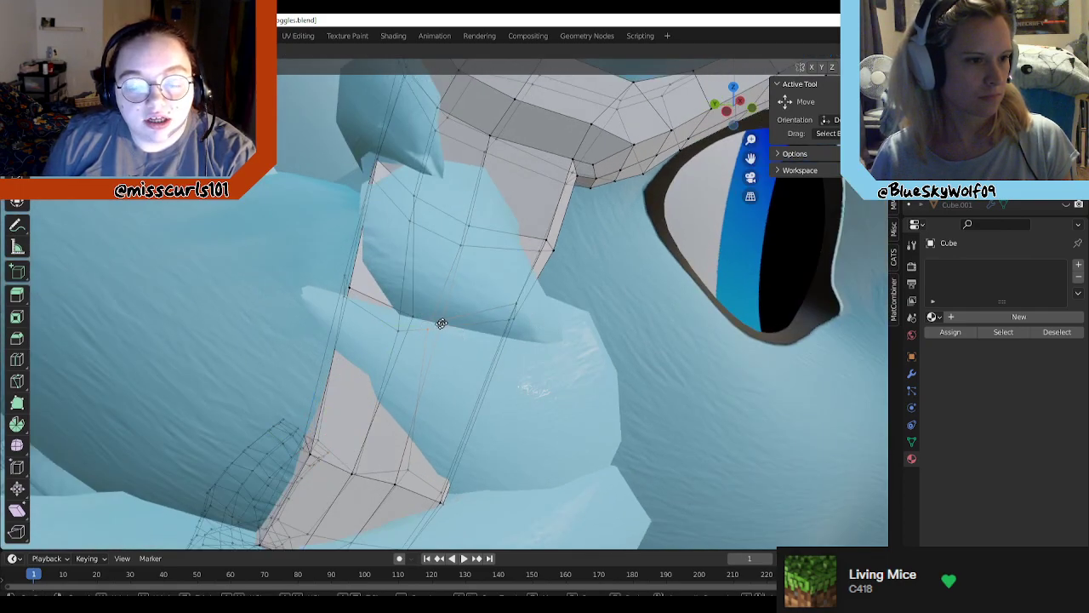
left_click(457, 309)
key("ctrl+z")
Step: Reposition the strap's middle vertices in the edge row where the strap enters the cheek fluff
key("g")
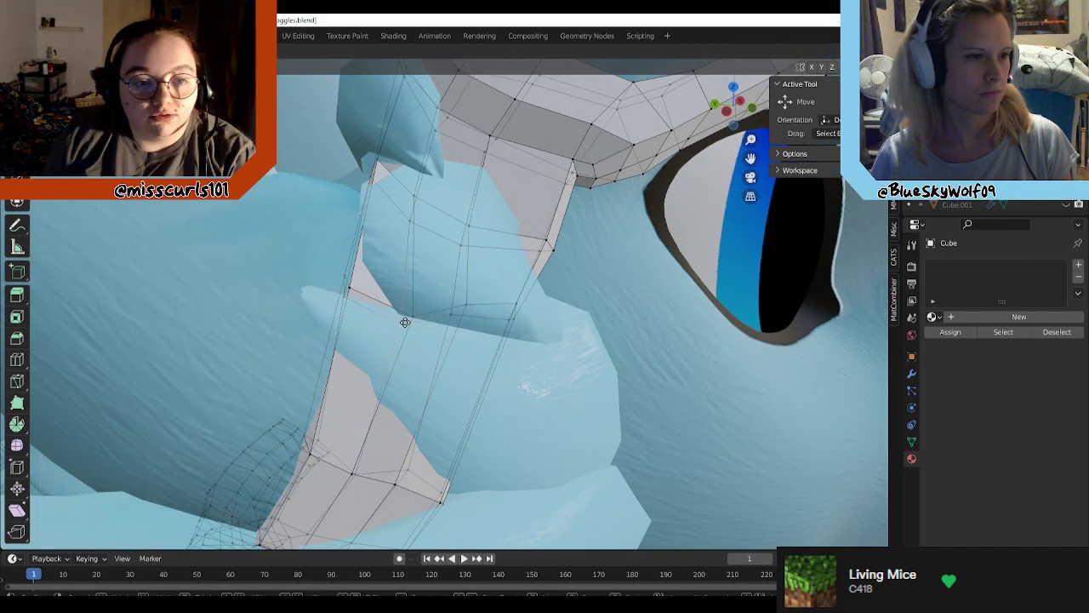
left_click(400, 317)
middle_click_drag(400, 317, 494, 317)
key("g")
left_click(616, 356)
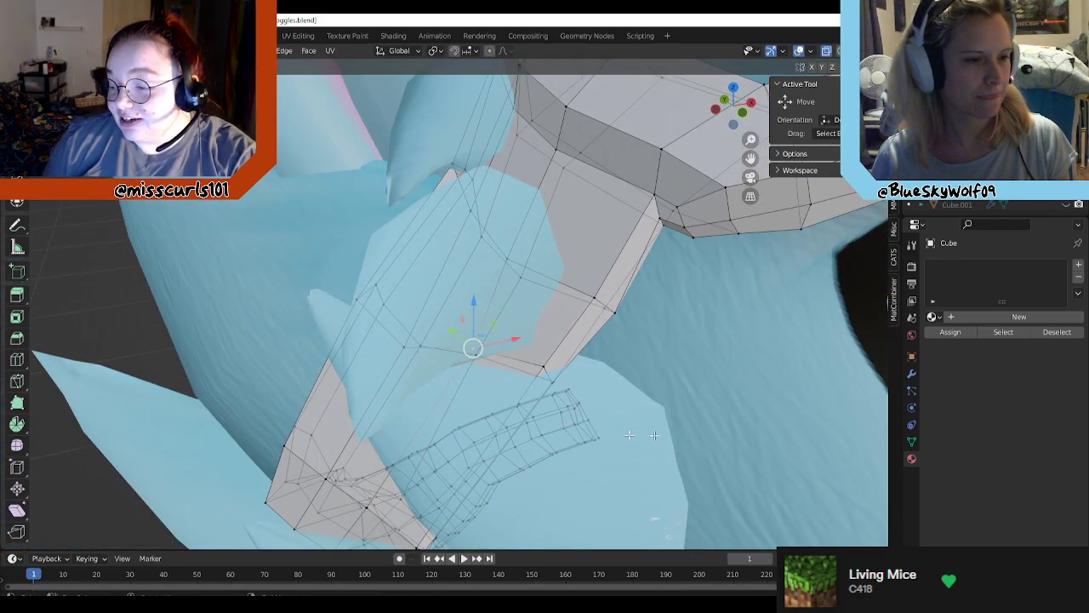
Step: Hide the goggles briefly to view the cheek fluff from the side, and show them again
middle_click_drag(652, 435, 741, 374)
scroll(568, 391, "down", 5)
middle_click_drag(582, 351, 611, 347)
left_click(1068, 194)
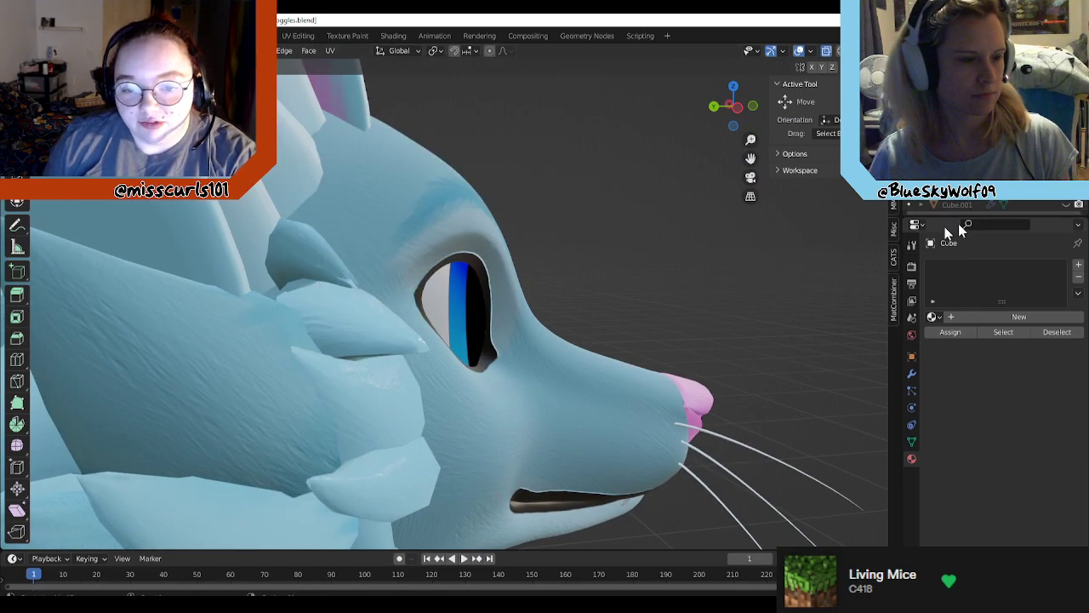
left_click(1067, 194)
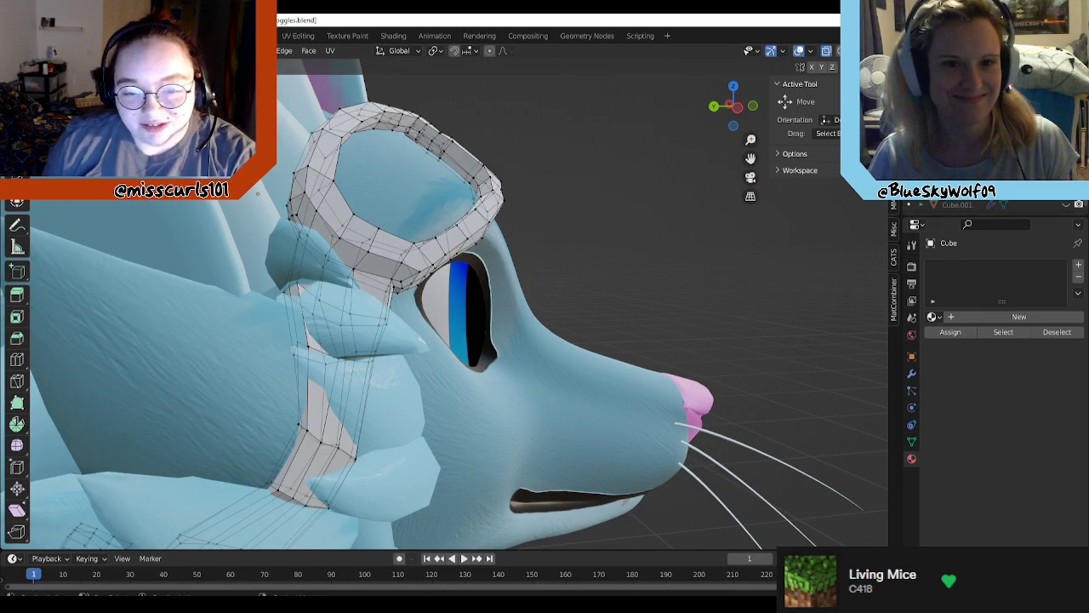
Step: Show the cheek fluff again and examine how the strap passes through it from behind
middle_click_drag(805, 213, 567, 299)
middle_click_drag(516, 275, 525, 274)
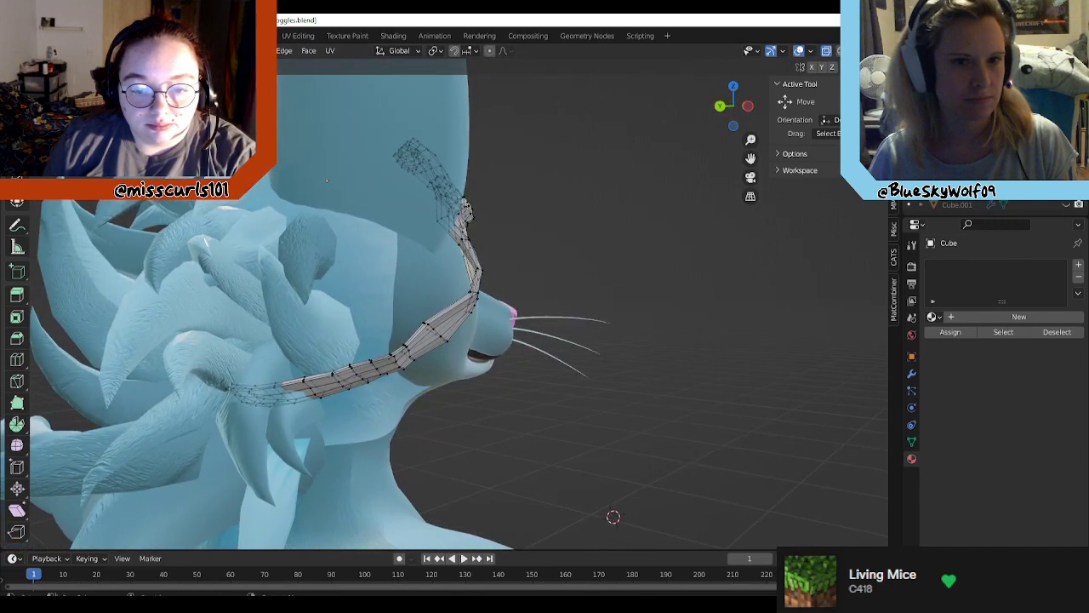
left_click(1066, 170)
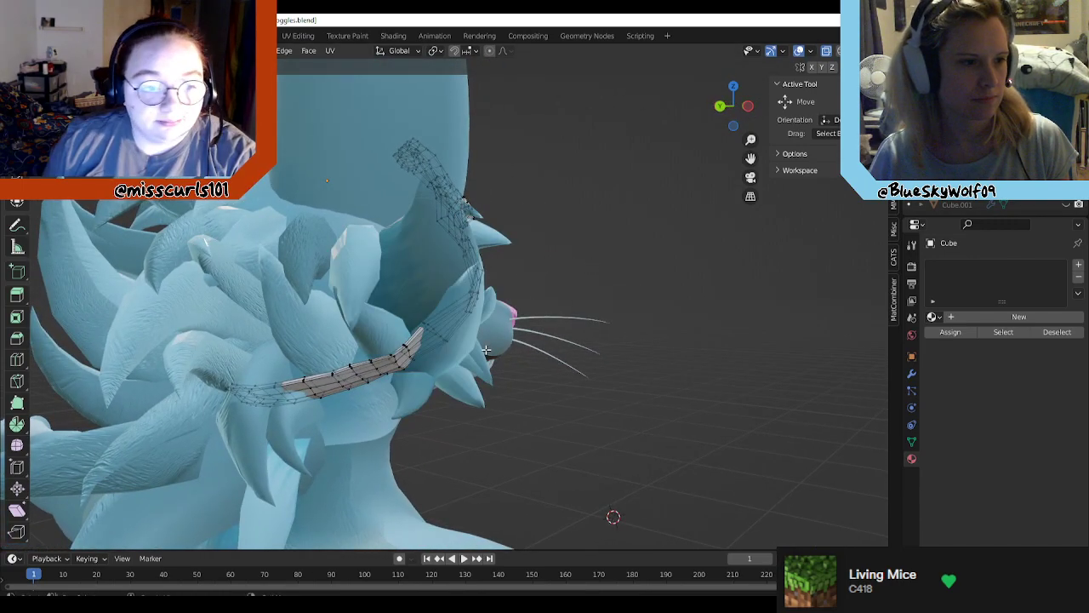
middle_click_drag(486, 346, 456, 332)
scroll(347, 348, "up", 3)
middle_click_drag(331, 315, 455, 313, "shift")
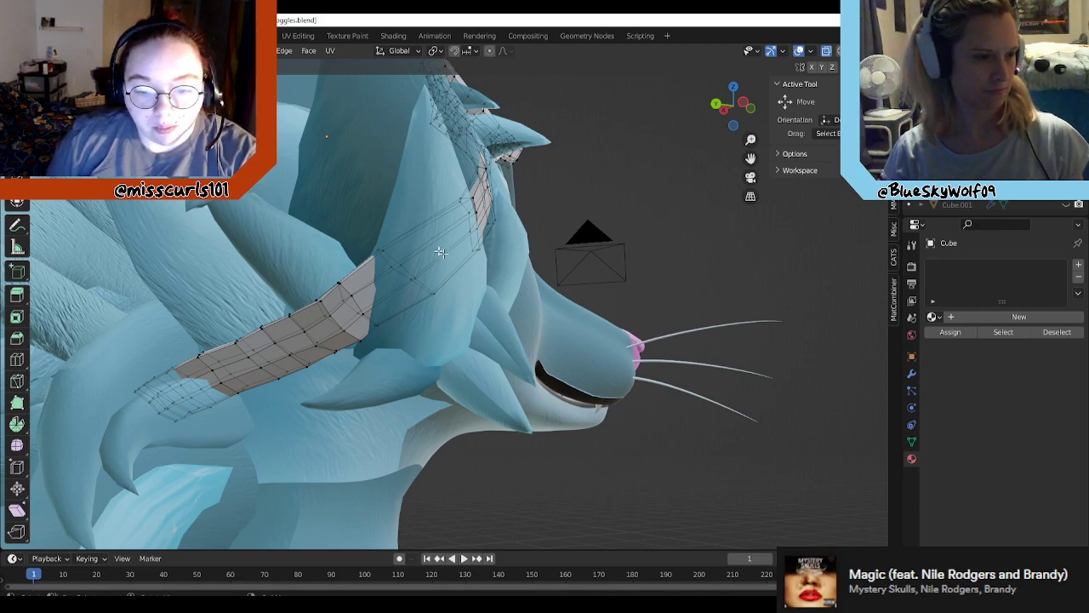
Step: Adjust the strap vertices just behind the cheek fluff to smooth the strap's bend
middle_click_drag(448, 275, 383, 270)
left_click(378, 270)
left_click(361, 279)
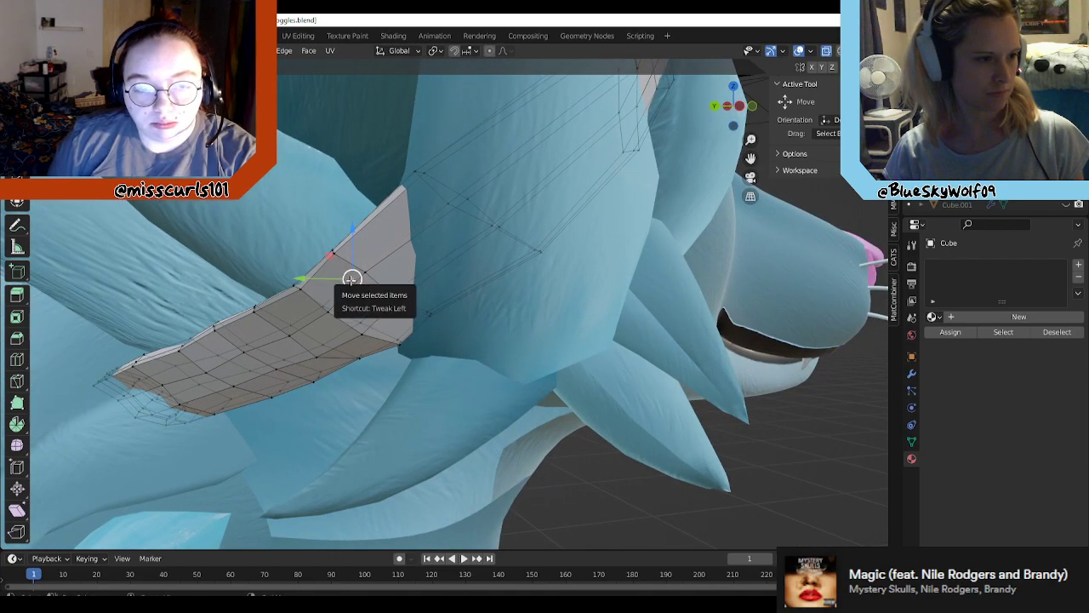
left_click_drag(361, 278, 368, 271)
left_click(334, 250, "shift")
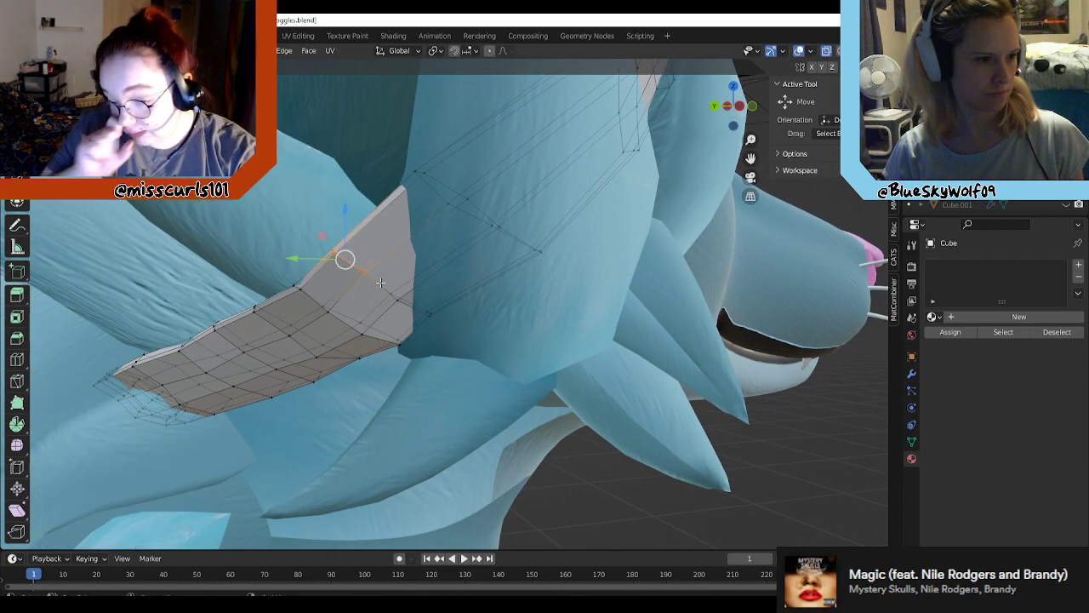
middle_click_drag(336, 253, 411, 317)
left_click_drag(379, 286, 385, 290)
middle_click_drag(385, 289, 424, 321)
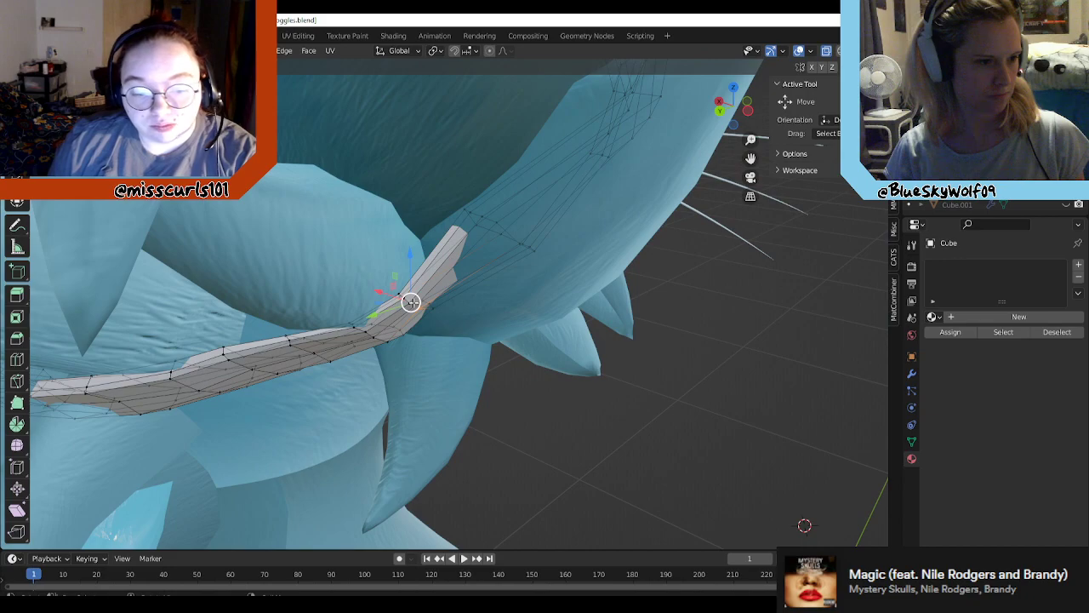
Step: Move the strap's lower-edge vertices at the cheek fluff, lowering the last by about 0.002 m in Z
left_click_drag(412, 302, 415, 309)
mouse_move(416, 309)
middle_mouse_down()
mouse_move(450, 298)
mouse_move(431, 323)
middle_mouse_up()
left_click_drag(431, 324, 429, 330)
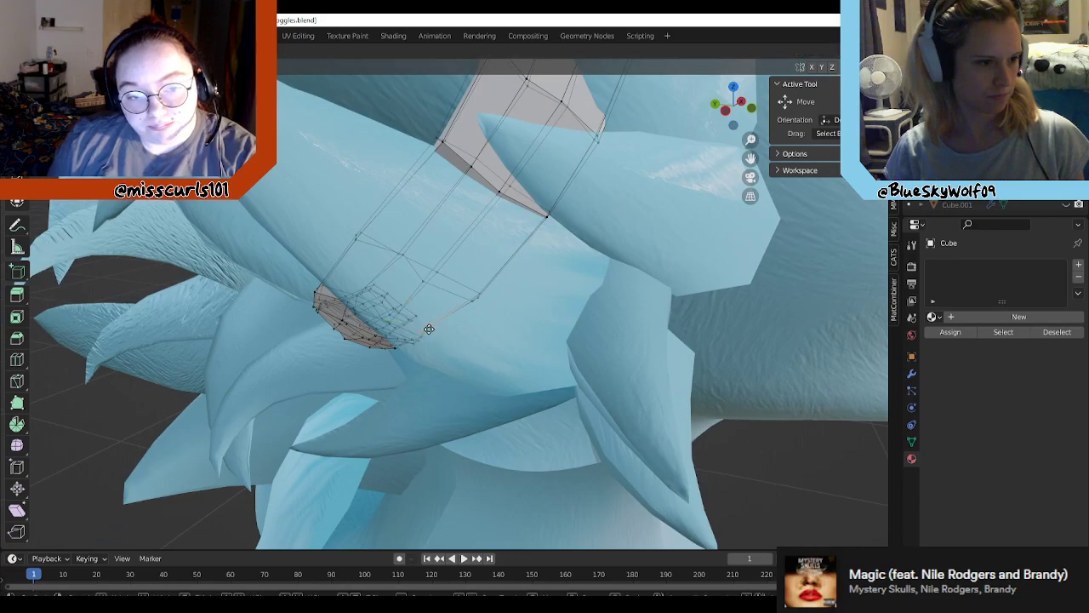
left_click(430, 332)
middle_click_drag(430, 332, 428, 288)
scroll(560, 382, "down", 6)
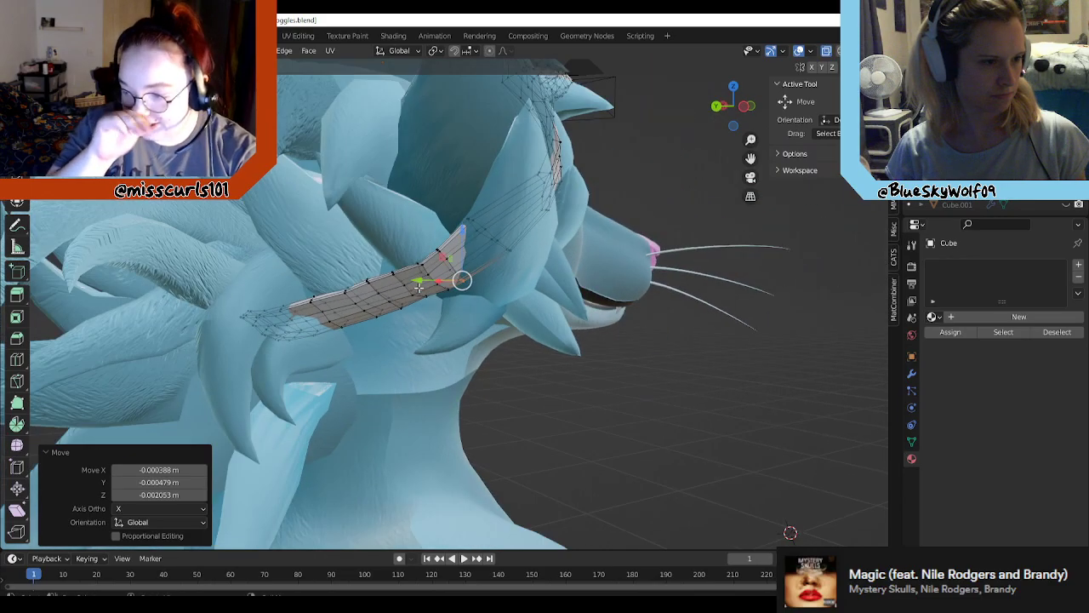
Step: Move the strap's edge row near the rear hair tuft by about -0.0019 m in Y and -0.0017 m in Z
mouse_move(562, 382)
middle_mouse_down()
mouse_move(667, 443)
mouse_move(533, 365)
mouse_move(549, 365)
middle_mouse_up()
scroll(440, 351, "up", 3)
middle_click_drag(400, 367, 355, 251)
scroll(326, 299, "up", 1)
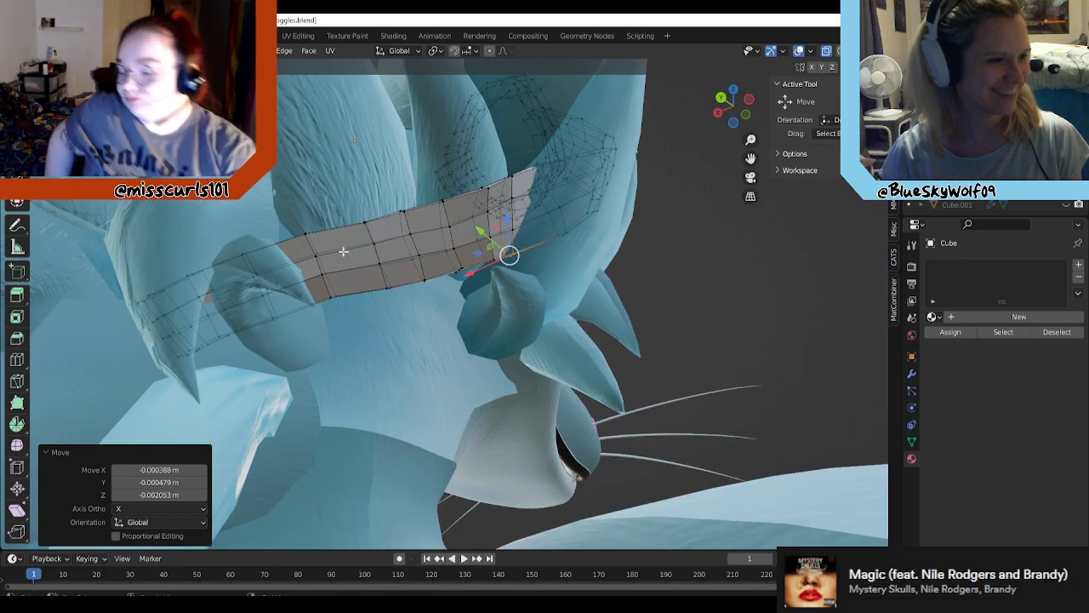
left_click_drag(301, 227, 320, 253)
left_click_drag(349, 320, 325, 271)
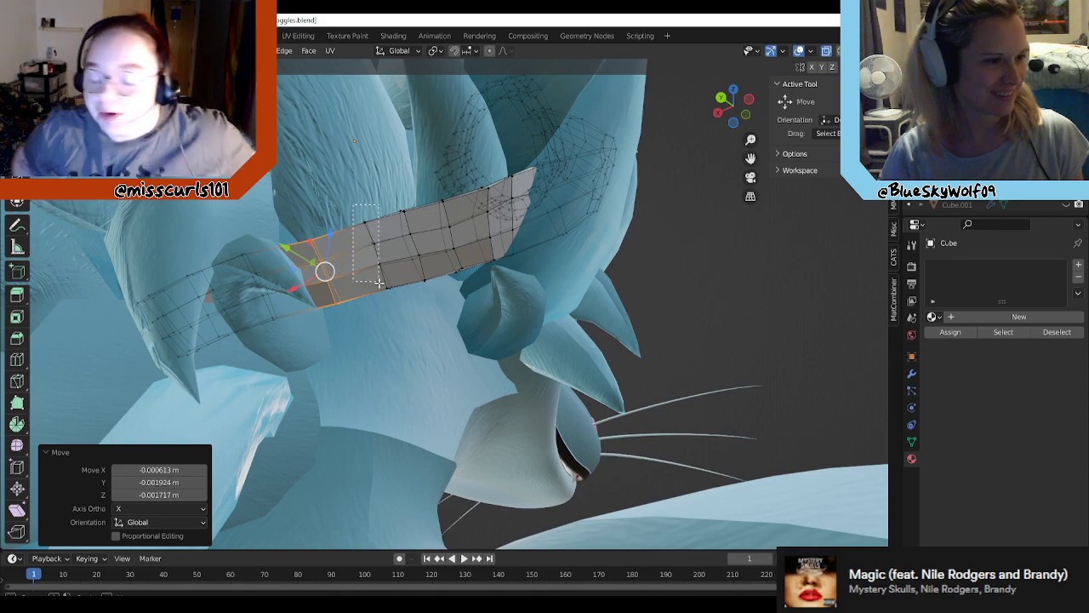
Step: Reposition the adjoining vertex row and upper-edge vertex of the rear strap to even out its curve
left_click_drag(394, 299, 395, 300)
left_click_drag(377, 250, 382, 265)
middle_click_drag(364, 270, 338, 259)
left_click_drag(387, 291, 370, 258)
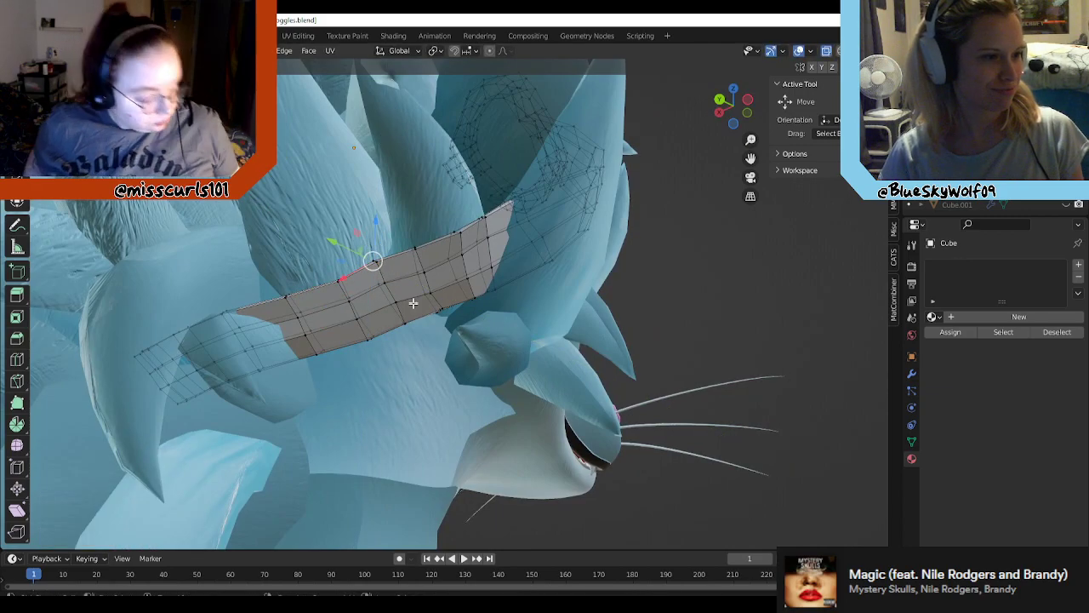
middle_click_drag(370, 258, 404, 304)
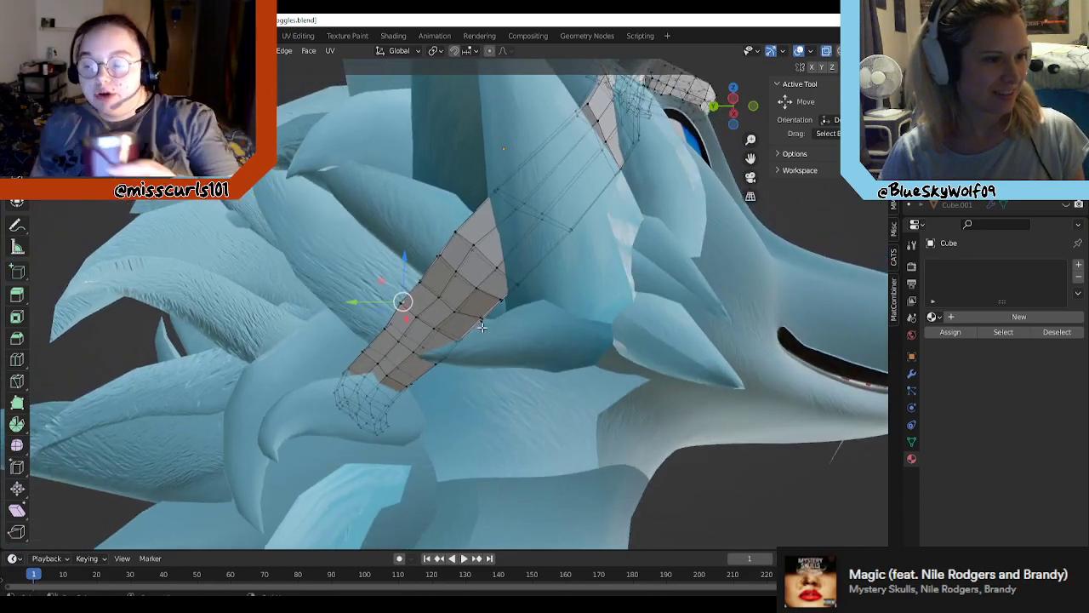
Step: Reposition the vertex row across the middle of the rear strap to even out its spacing
middle_click_drag(483, 328, 408, 276)
left_click_drag(408, 277, 431, 310)
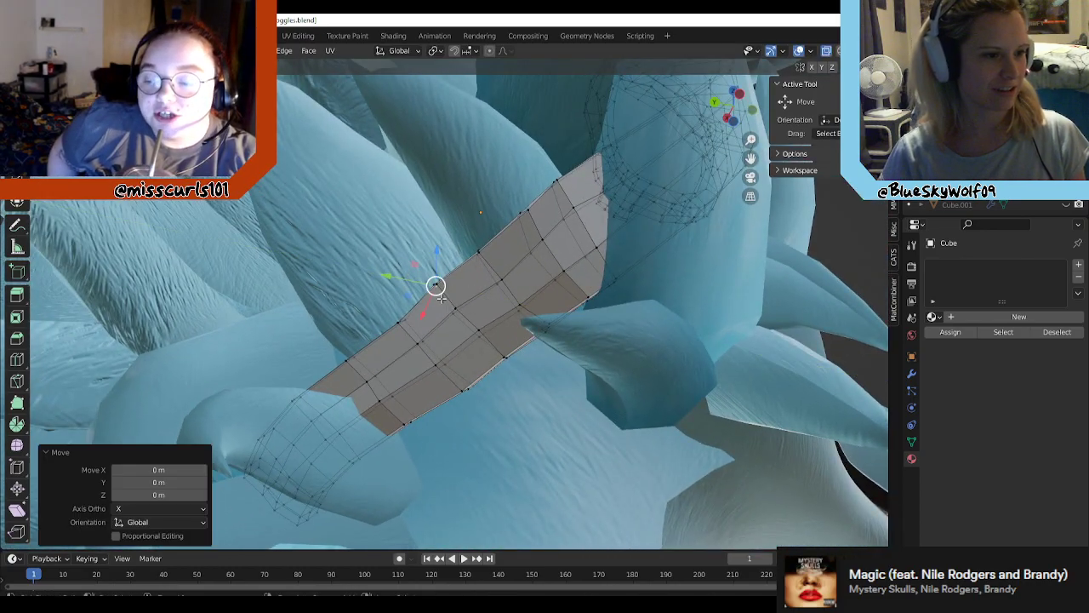
key("ctrl+z")
left_click(526, 422)
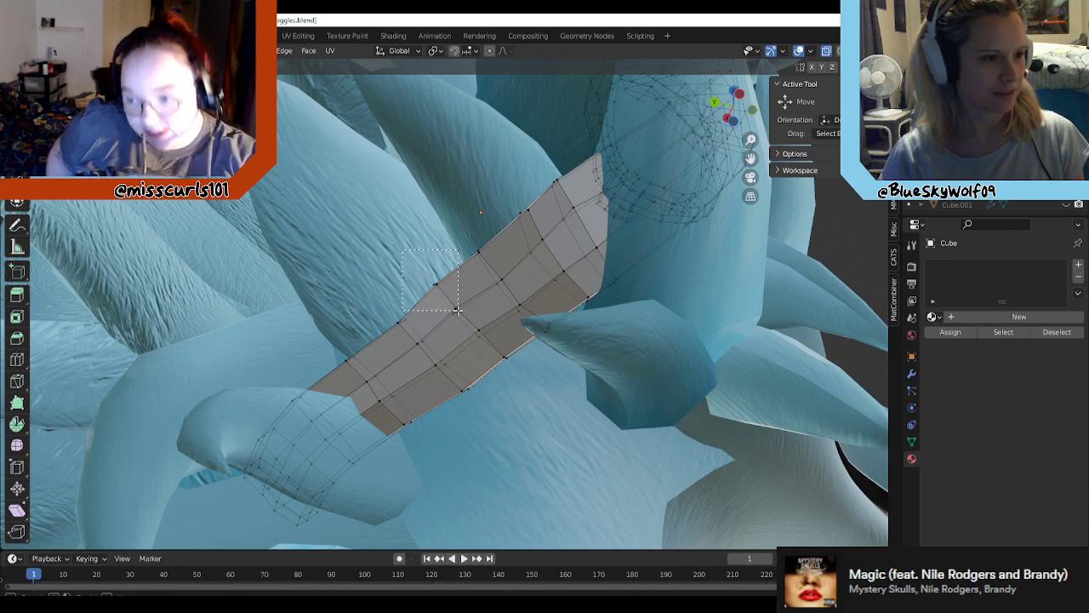
left_click(434, 306)
left_click_drag(470, 346, 493, 331, "shift")
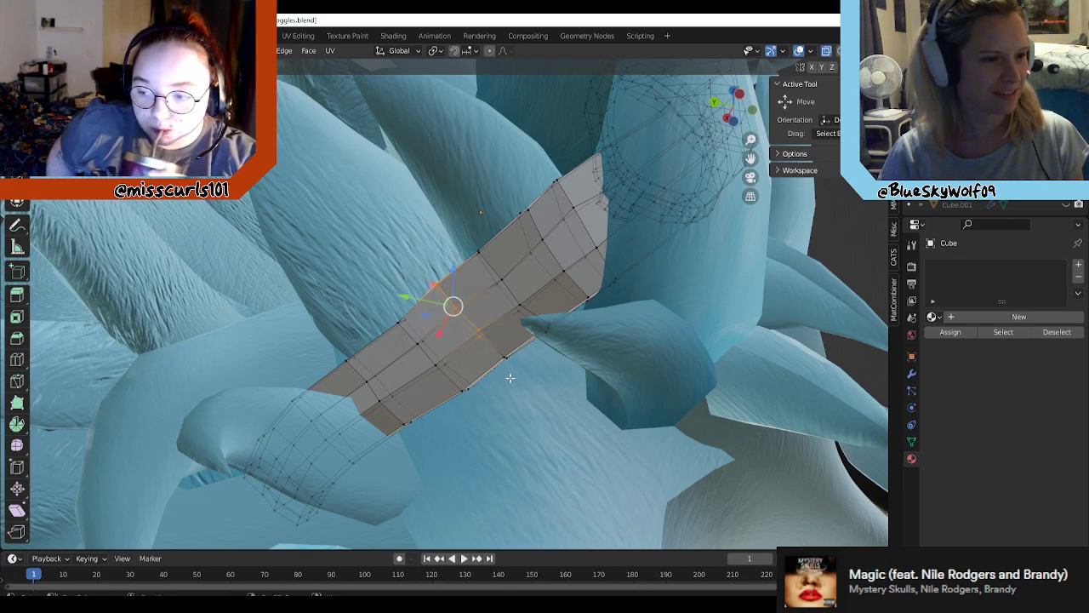
left_click_drag(511, 376, 477, 344, "shift")
left_click(486, 371)
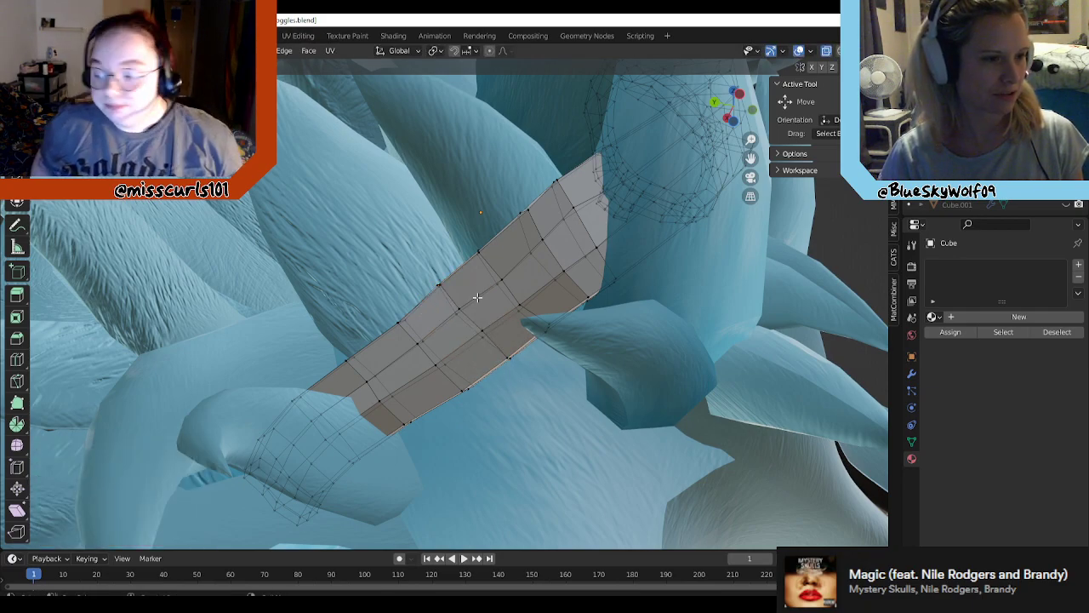
Step: Adjust the same row's inner and upper-edge vertices, shifting the edge by about -0.0011 m in Y and -0.0006 m in Z
left_click(462, 313)
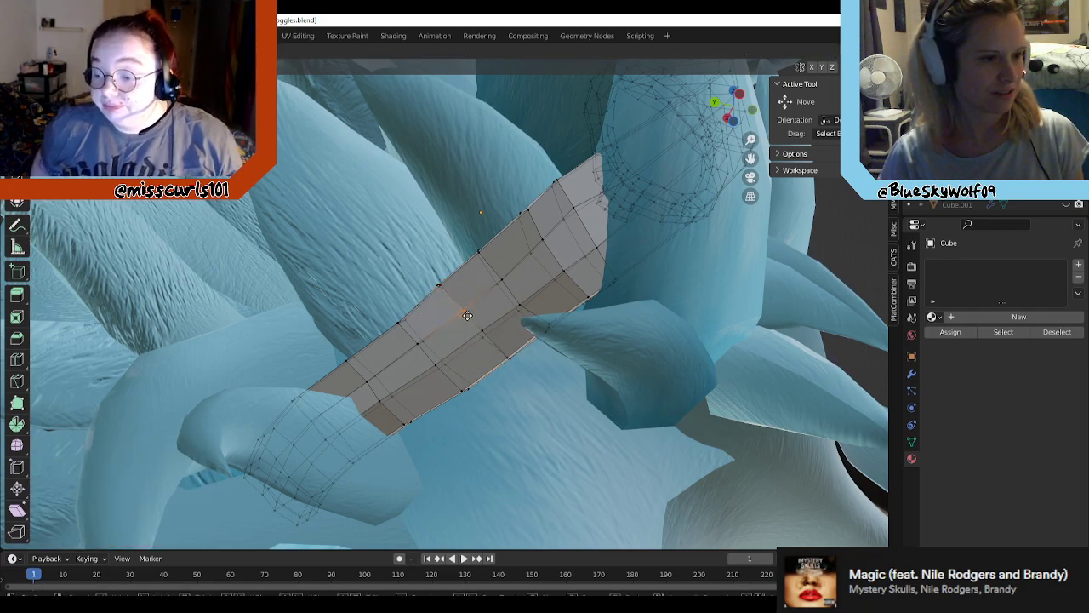
left_click_drag(467, 315, 443, 292)
left_click(438, 289)
middle_click_drag(442, 293, 445, 321)
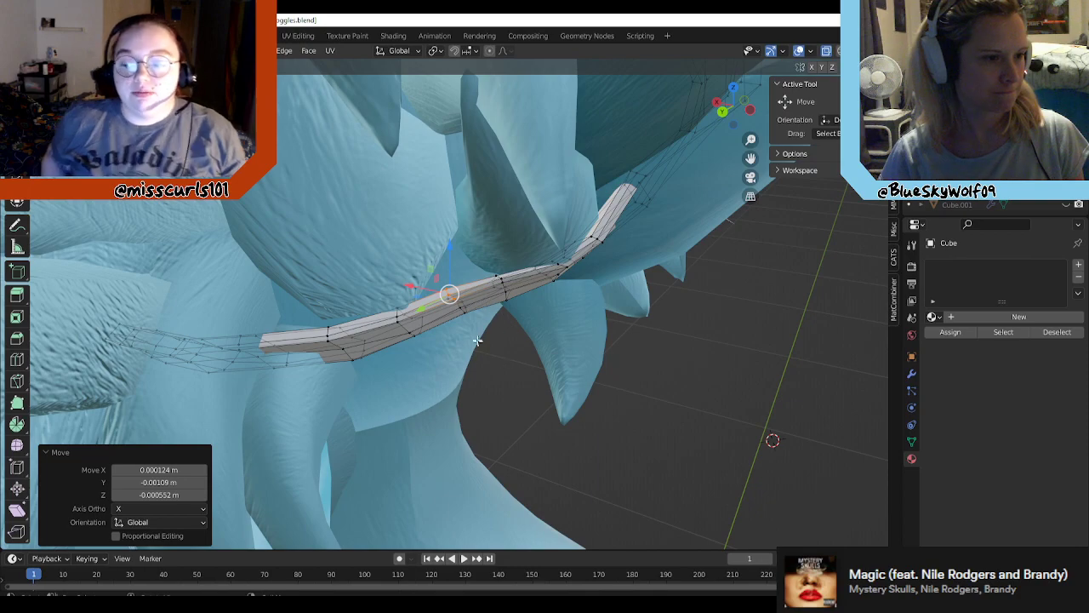
Step: Pull two neighbouring strap rows into a smoother bend, moving the first about -0.0014 m in Z and the second about -0.0011 m in X
left_click(456, 302)
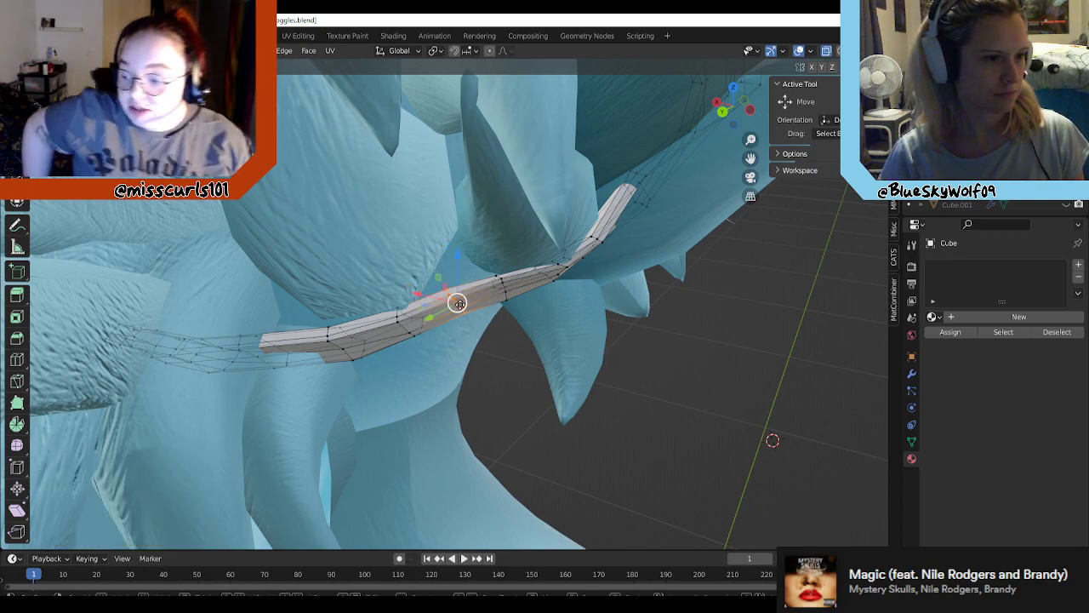
left_click_drag(457, 301, 459, 308)
mouse_move(510, 328)
middle_mouse_down()
mouse_move(502, 336)
mouse_move(518, 333)
middle_mouse_up()
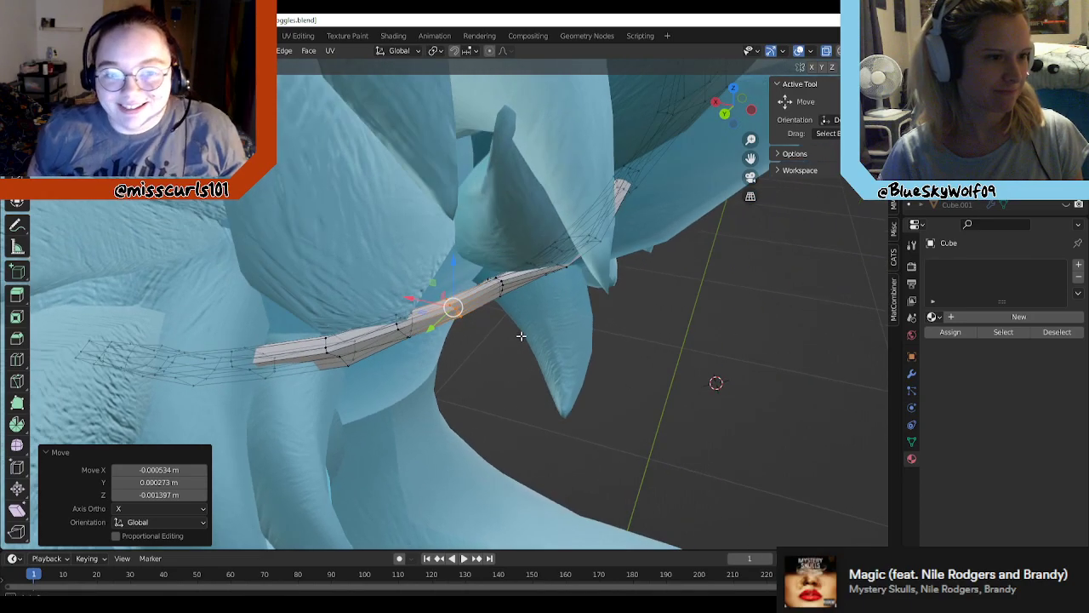
left_click_drag(514, 316, 505, 290)
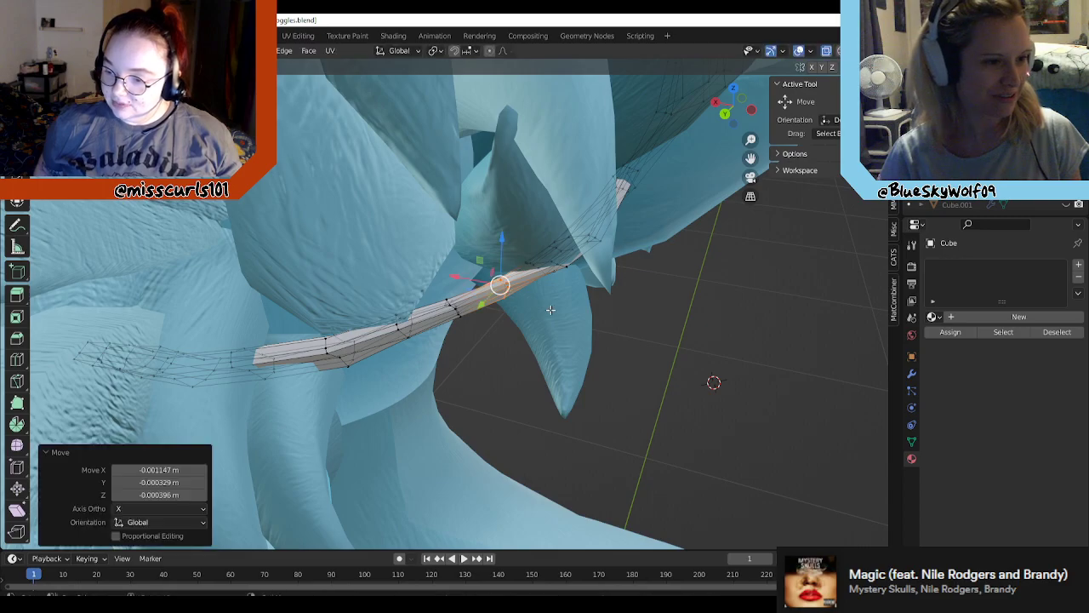
mouse_move(504, 291)
middle_mouse_down()
mouse_move(469, 232)
mouse_move(494, 280)
middle_mouse_up()
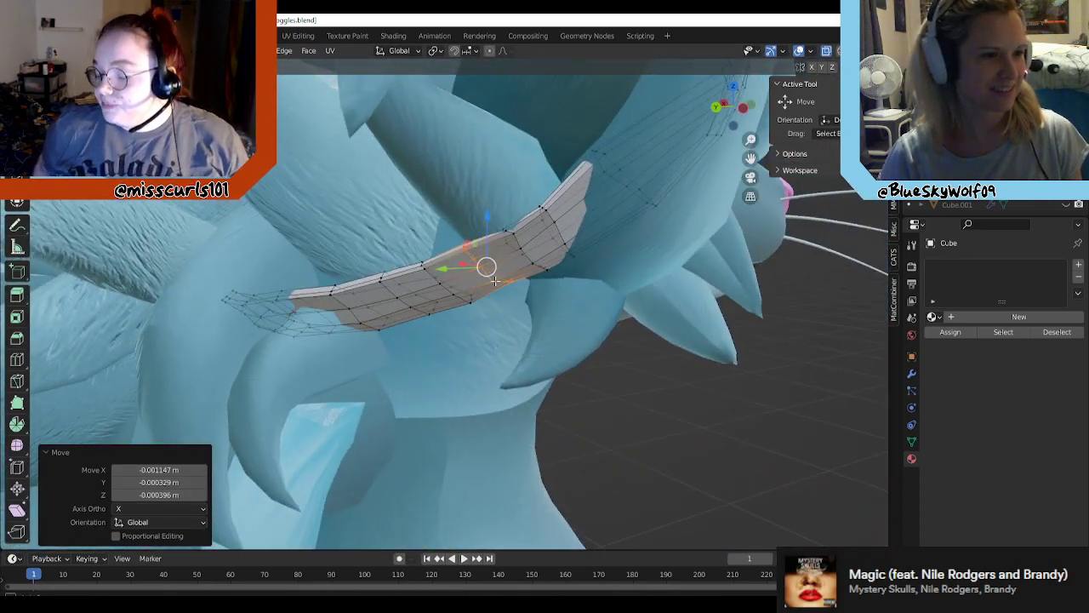
Step: Nudge the strap's upper-edge vertex near the cheek fluff, and move rear strap vertices about -0.0008 m in Y and 0.0014 m in Z
left_click(513, 234)
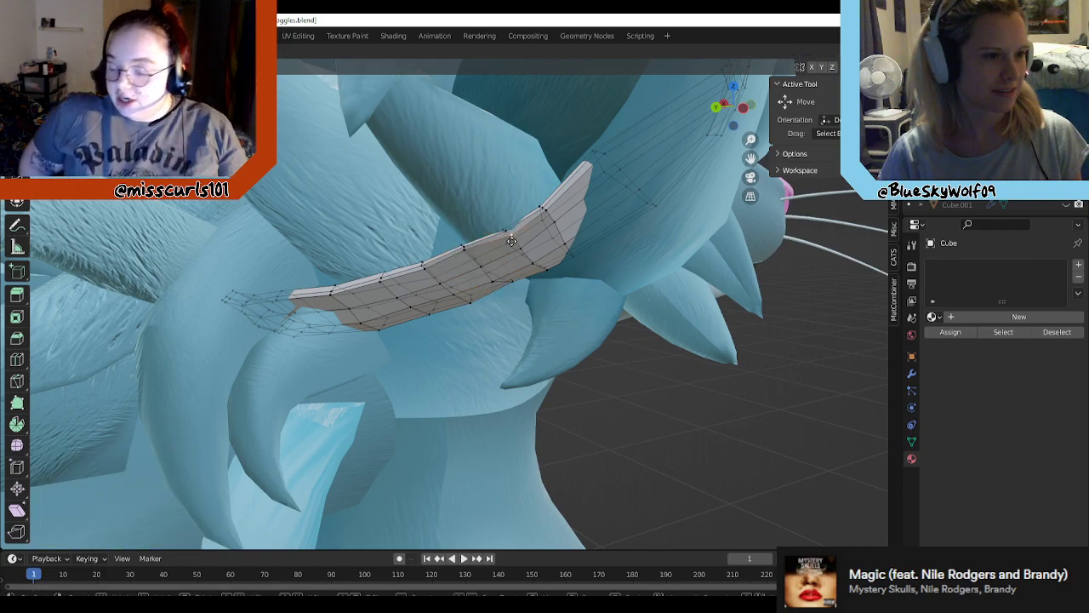
left_click_drag(513, 235, 510, 236)
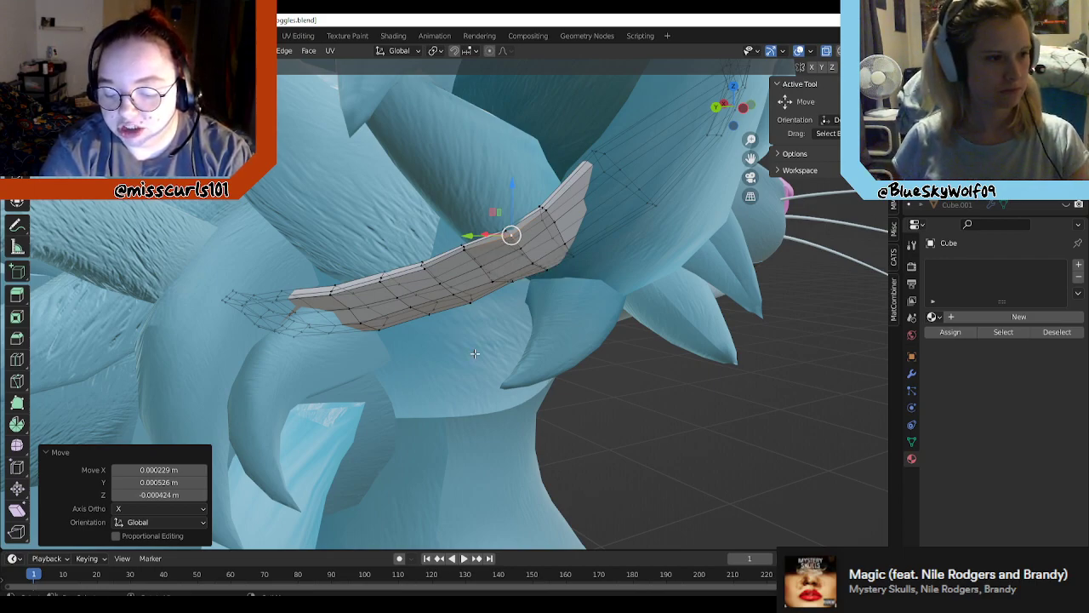
middle_click_drag(484, 344, 379, 257)
left_click_drag(379, 257, 378, 249)
middle_click_drag(378, 250, 437, 350)
middle_click_drag(424, 349, 491, 341)
scroll(491, 341, "up", 8)
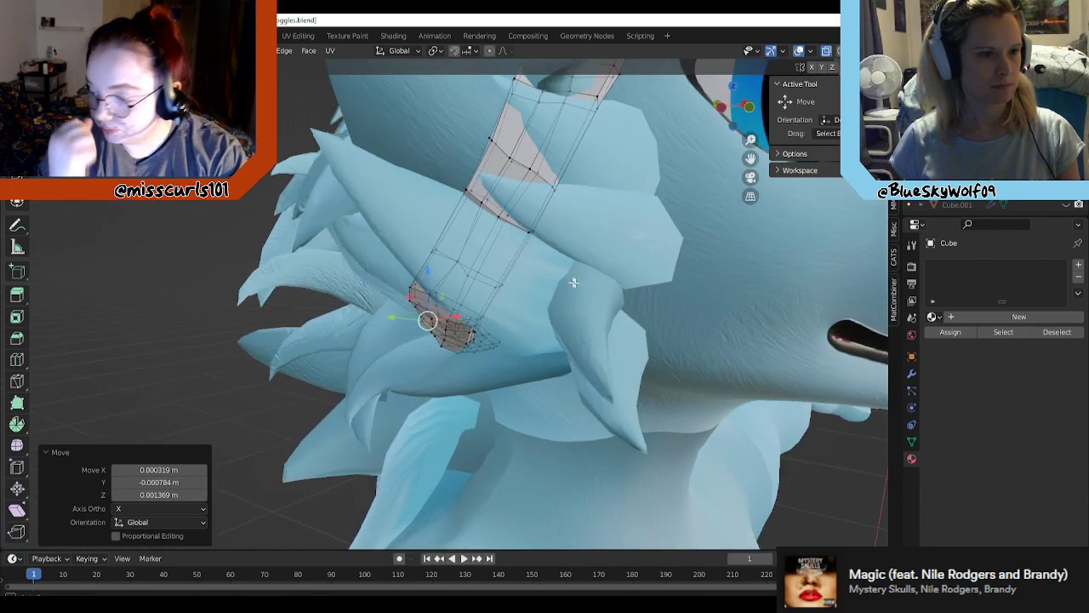
Step: Move the strap section between the upper cheek tufts inward and down, finishing with about 0.0024, -0.0030 and -0.0041 m in X, Y and Z
middle_click_drag(574, 282, 551, 260)
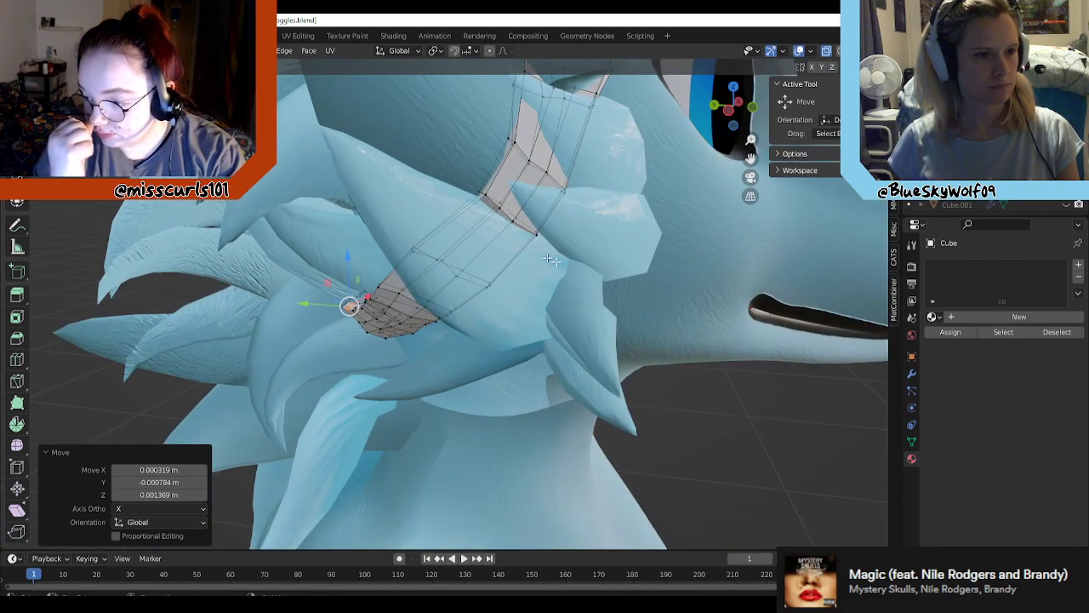
left_click_drag(551, 227, 551, 227)
middle_click_drag(711, 242, 557, 226)
left_click_drag(552, 210, 561, 217)
middle_click_drag(539, 195, 559, 219)
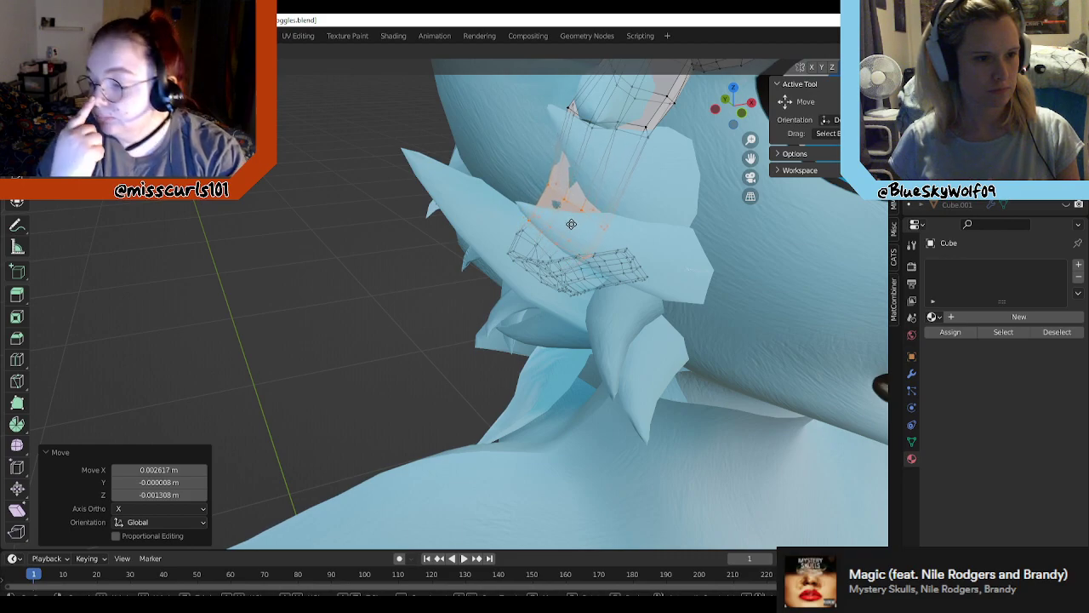
middle_click_drag(604, 277, 660, 254)
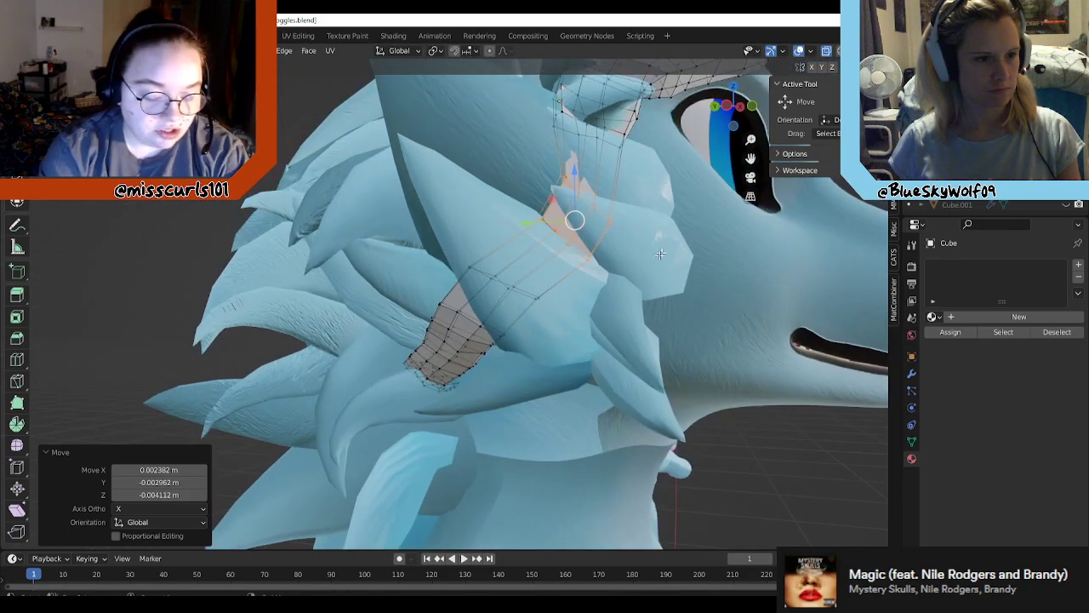
middle_click_drag(576, 302, 578, 292)
Step: Reposition the strap vertices hidden inside the large cheek tuft, shifting the upper group by about -0.0035 m in Y
left_click(533, 316)
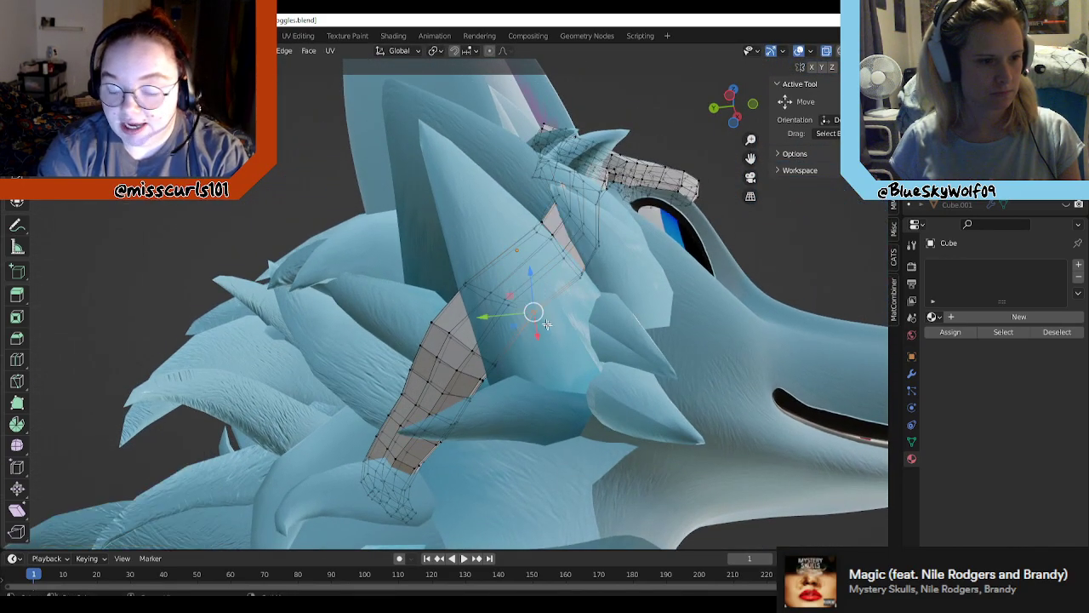
left_click_drag(534, 312, 494, 296)
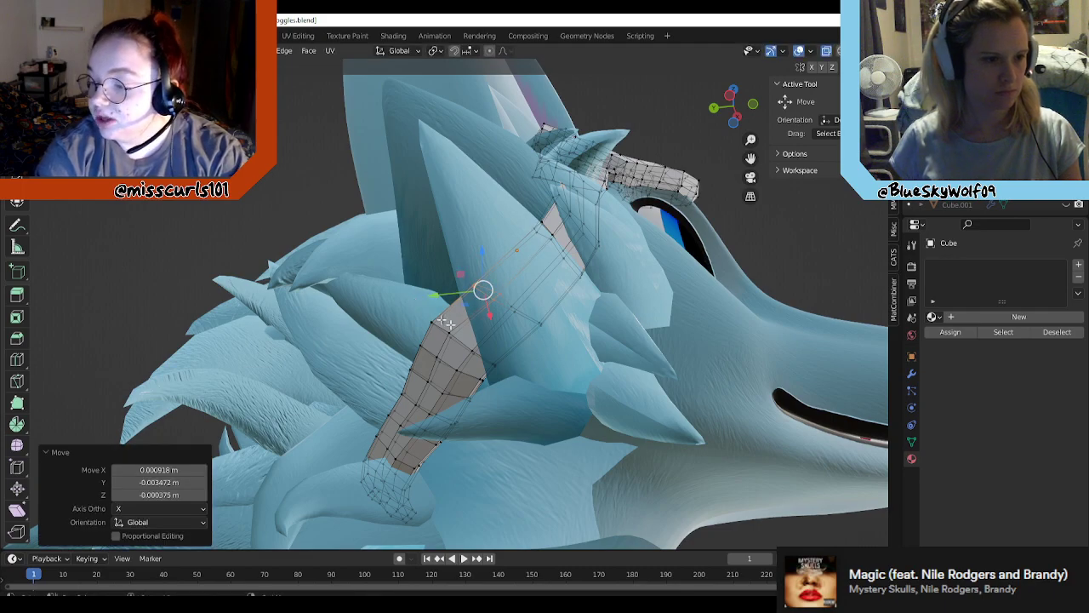
middle_click_drag(492, 383, 524, 389)
scroll(524, 388, "up", 3)
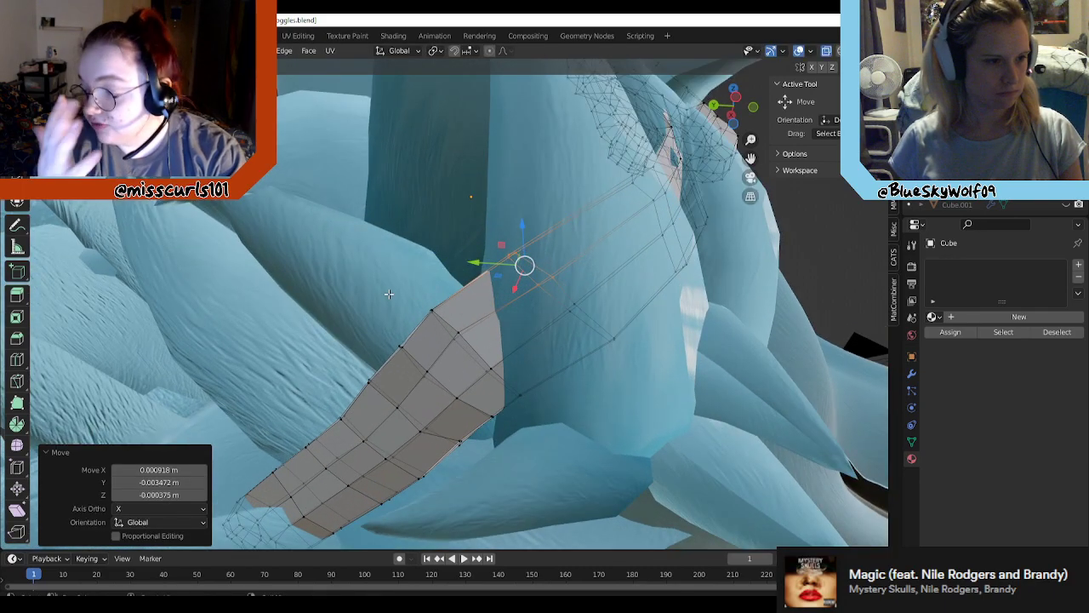
Step: Adjust the vertex row emerging behind the large tuft, moving its upper edge about -0.0011, -0.0014 and 0.0010 m in X, Y and Z
left_click_drag(379, 290, 470, 375)
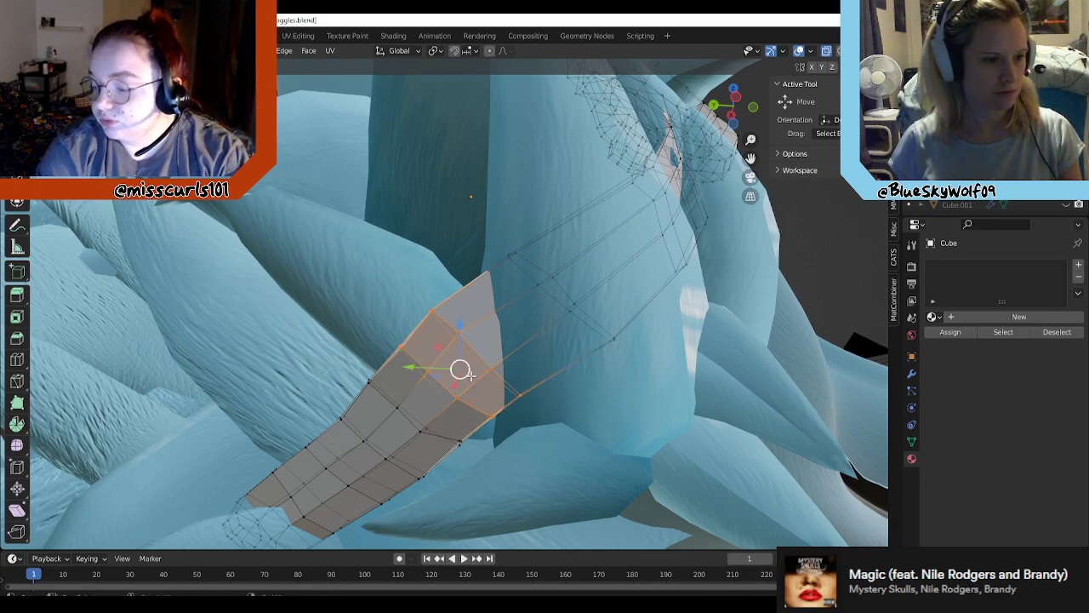
left_click_drag(460, 370, 470, 378)
middle_click_drag(470, 378, 408, 326)
left_click_drag(424, 369, 410, 347)
left_click_drag(464, 324, 460, 316)
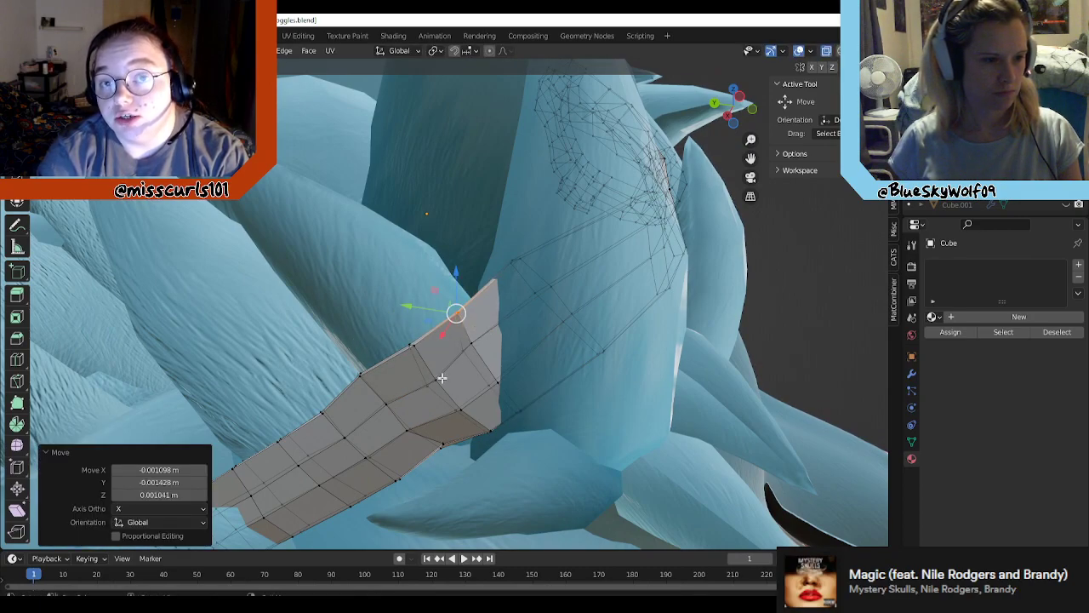
Step: Move the strap's inner vertices just behind the large tuft, including a shift of about 0.0015 m in X and 0.0006 m in Y
left_click_drag(410, 398, 410, 398)
middle_click_drag(409, 398, 459, 391)
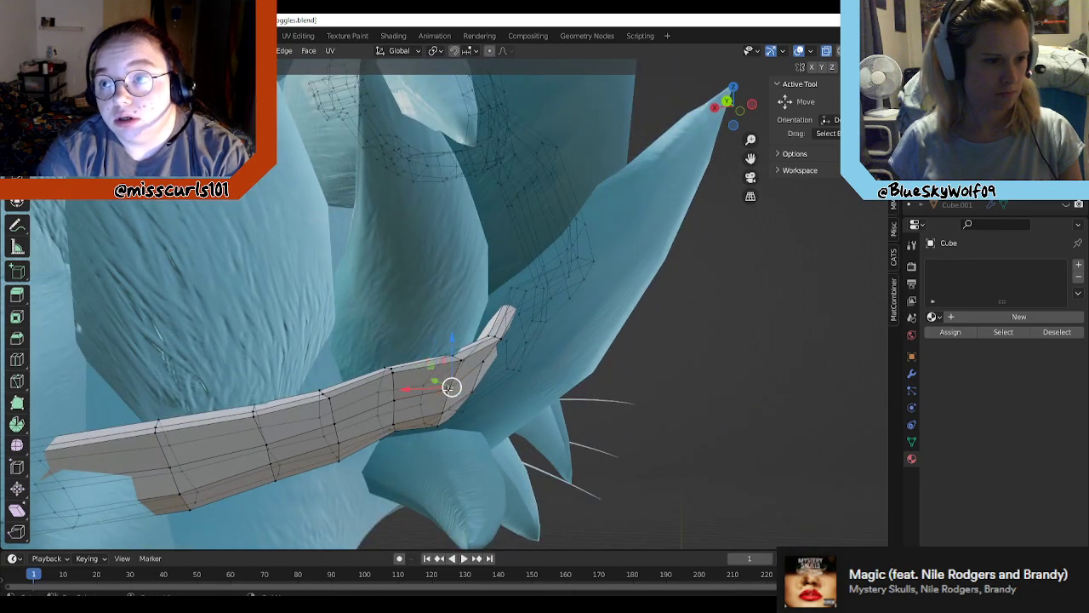
left_click_drag(449, 390, 446, 387)
middle_click_drag(446, 387, 330, 412)
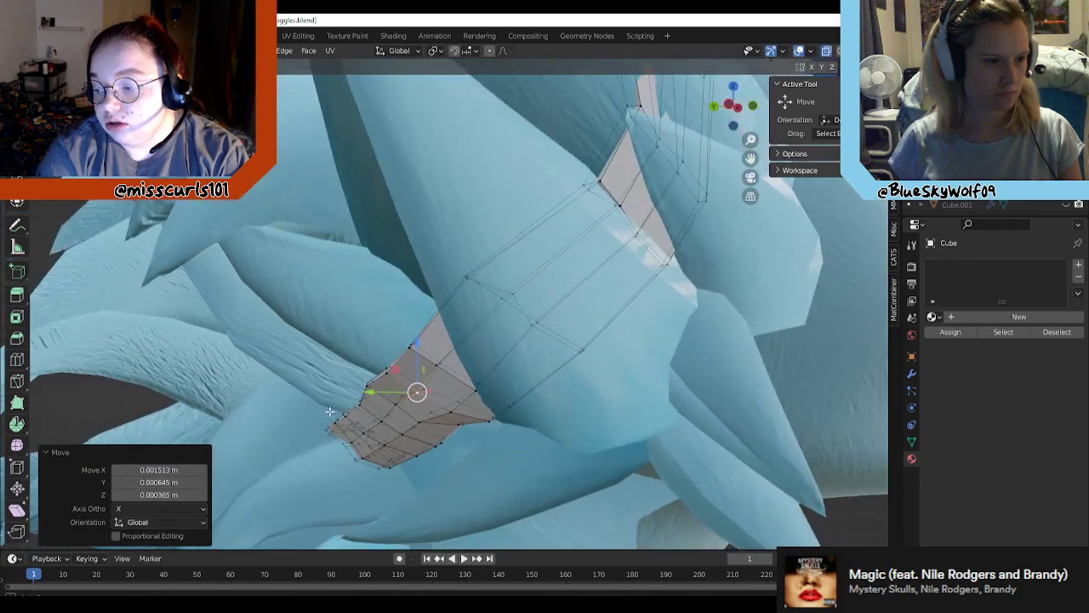
left_click_drag(450, 412, 450, 414)
middle_click_drag(449, 414, 540, 370)
Step: Reposition the strap's lower-edge vertices above the small curved tuft, moving the last about 0.0006, -0.0006 and -0.0014 m in X, Y and Z
left_click(429, 434)
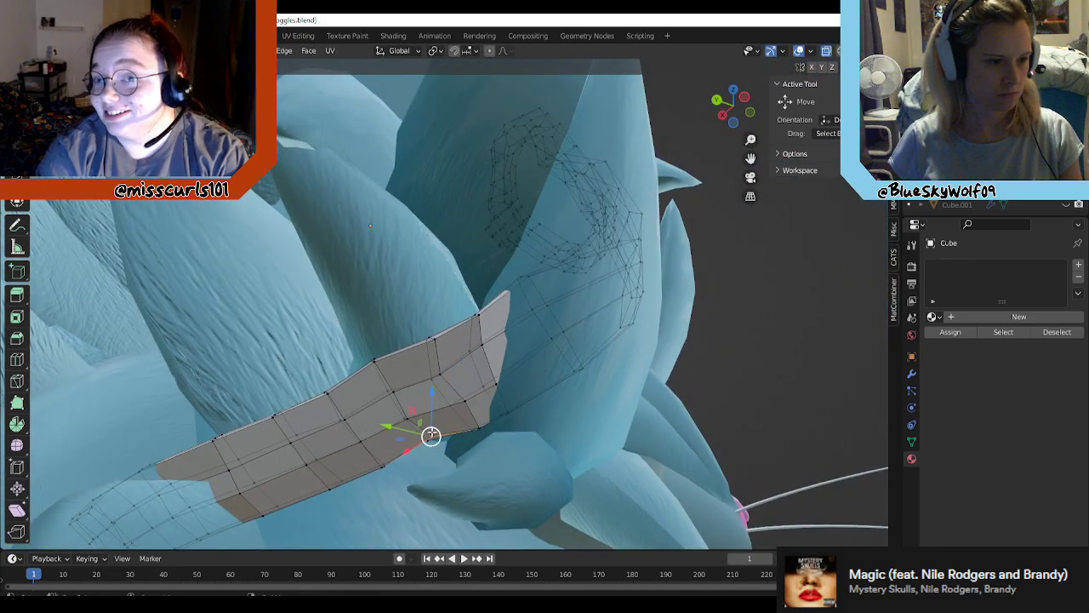
left_click_drag(429, 441, 390, 390)
left_click(433, 436)
left_click(427, 439)
middle_click_drag(389, 390, 485, 423)
left_click_drag(507, 400, 483, 414)
middle_click_drag(483, 415, 491, 282)
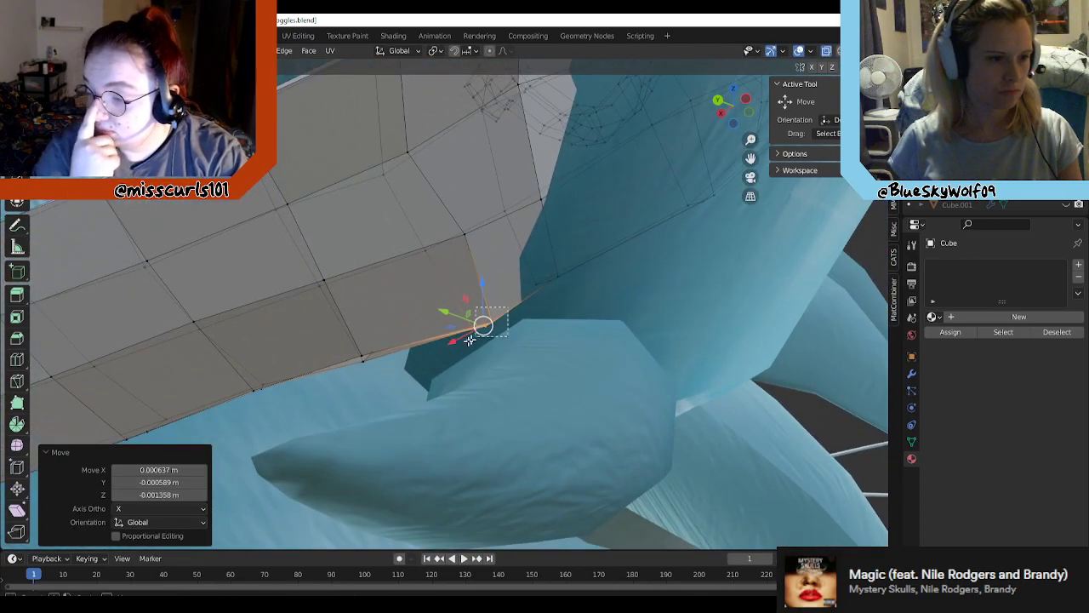
Step: Adjust the lower-edge corner above the small curved tuft and the inner vertices directly above it to straighten the strap's grid
mouse_move(470, 341)
left_mouse_down()
mouse_move(458, 349)
mouse_move(482, 327)
left_mouse_up()
left_click(469, 236)
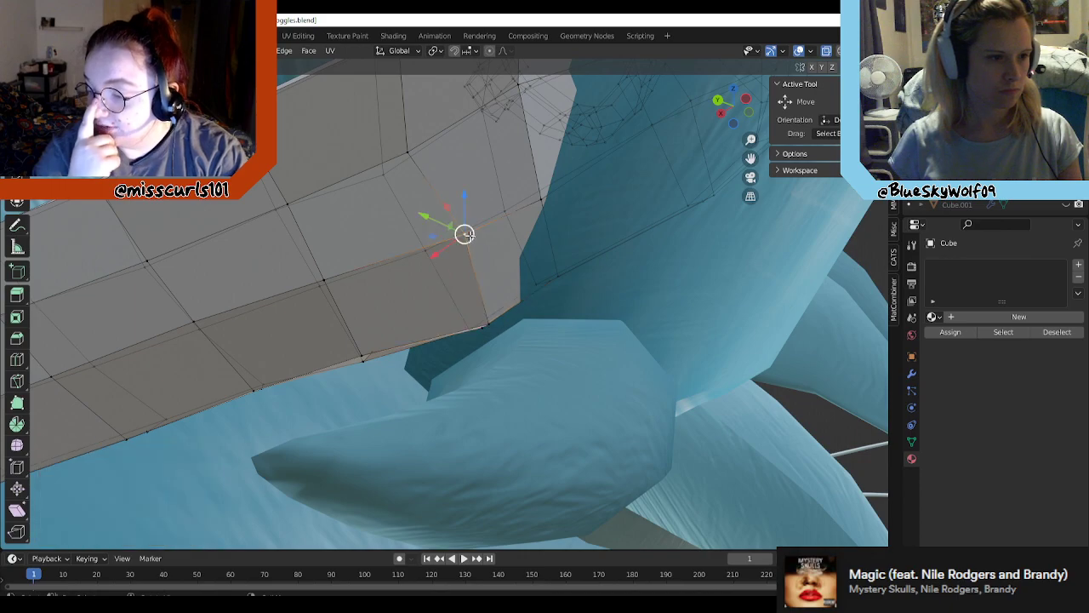
left_click_drag(464, 234, 437, 240)
middle_click_drag(438, 241, 500, 176)
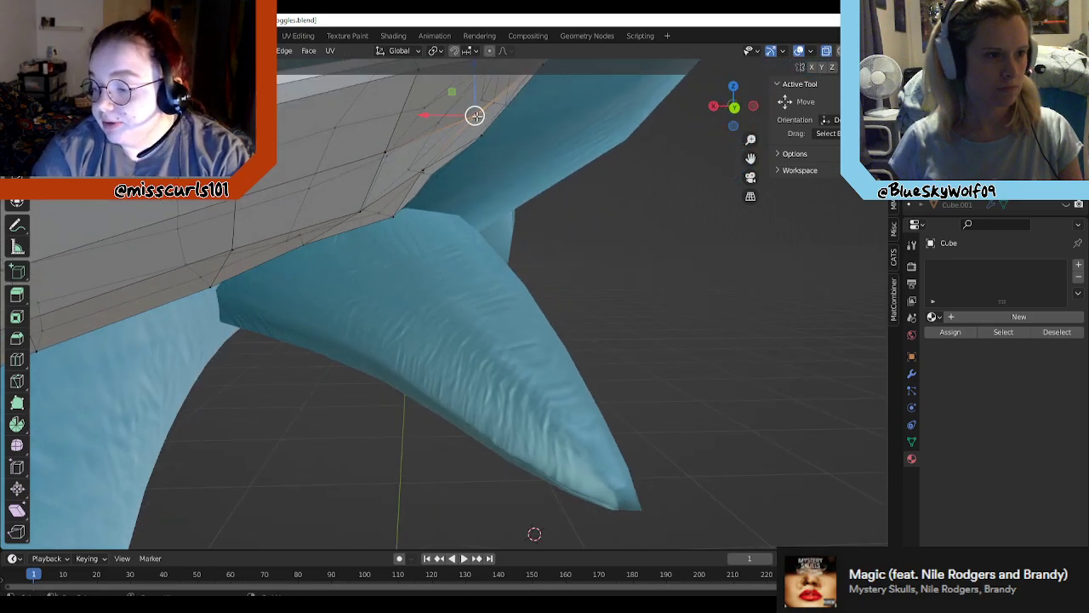
left_click_drag(477, 116, 441, 108)
middle_click_drag(441, 108, 453, 96)
Step: Move two neighbouring inner vertices above the strap's lower edge, shifting the first about 0.0018 m in X and 0.0009 m in Z
left_click(374, 182)
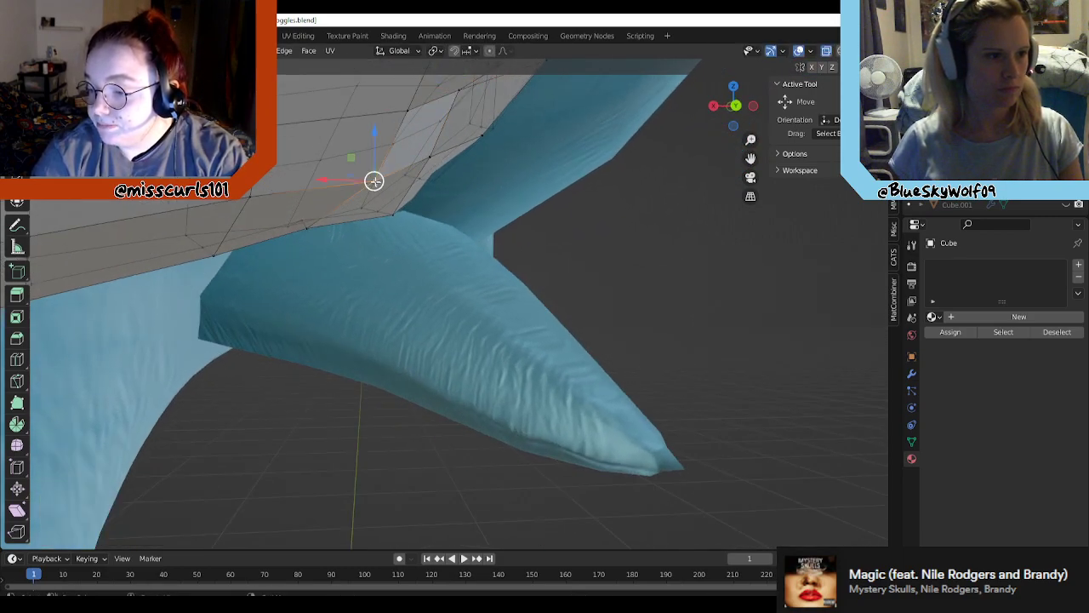
left_click_drag(351, 170, 343, 170)
middle_click_drag(409, 189, 350, 186)
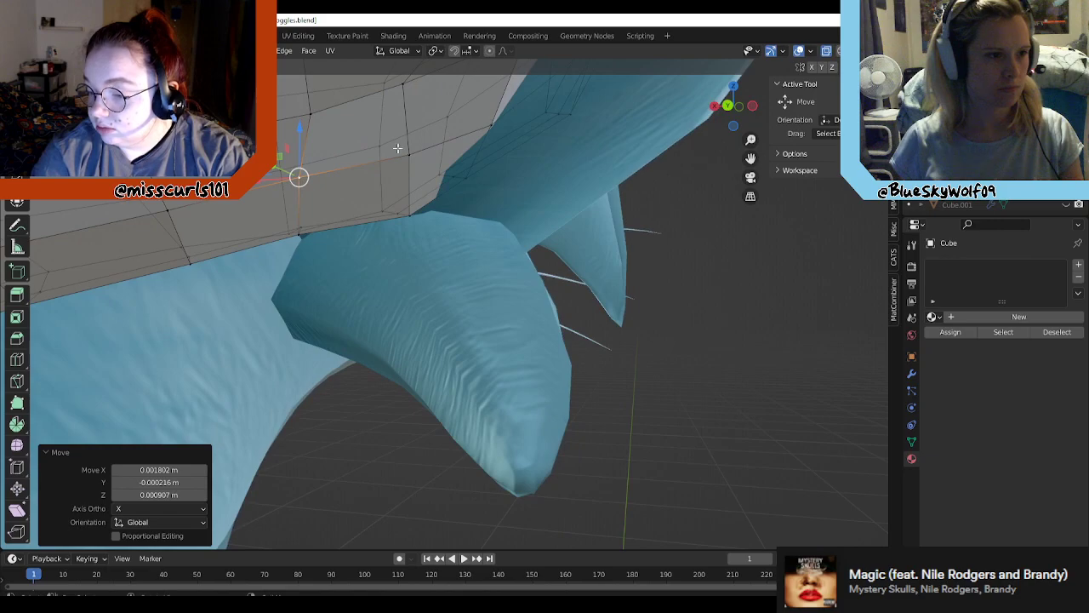
left_click(409, 156)
left_click_drag(409, 156, 400, 150)
Step: Nudge the lower-edge vertex at the small tuft's base, and shift further strap vertices about 0.0013 m in X and 0.0005 m in Y
left_click(412, 215)
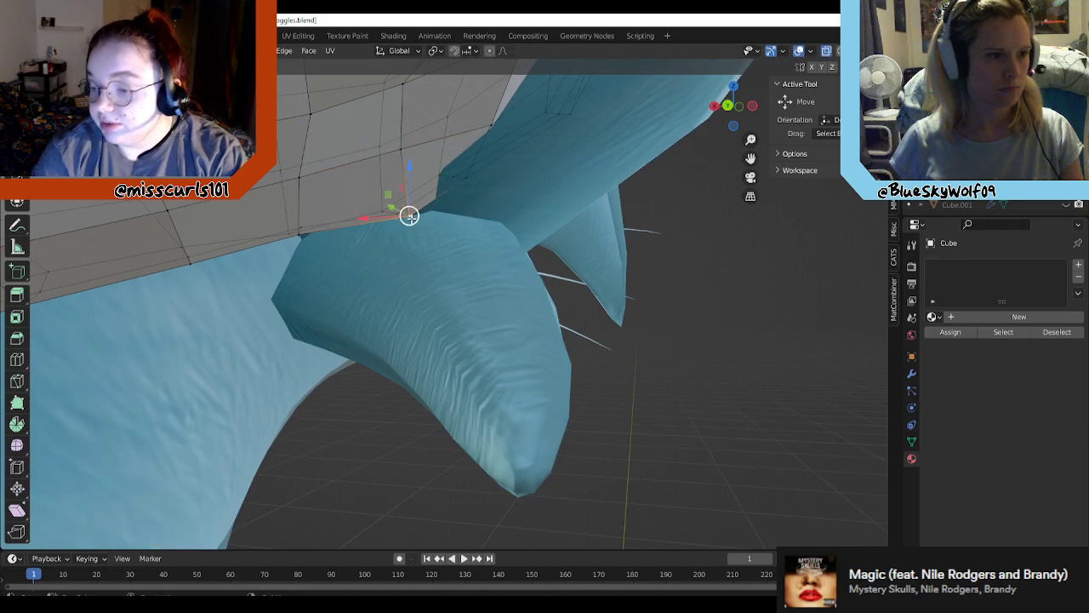
left_click_drag(412, 218, 407, 218)
middle_click_drag(407, 218, 348, 271)
left_click_drag(361, 246, 345, 245)
mouse_move(345, 244)
middle_mouse_down()
mouse_move(398, 342)
mouse_move(605, 438)
mouse_move(742, 450)
mouse_move(340, 307)
mouse_move(361, 257)
middle_mouse_up()
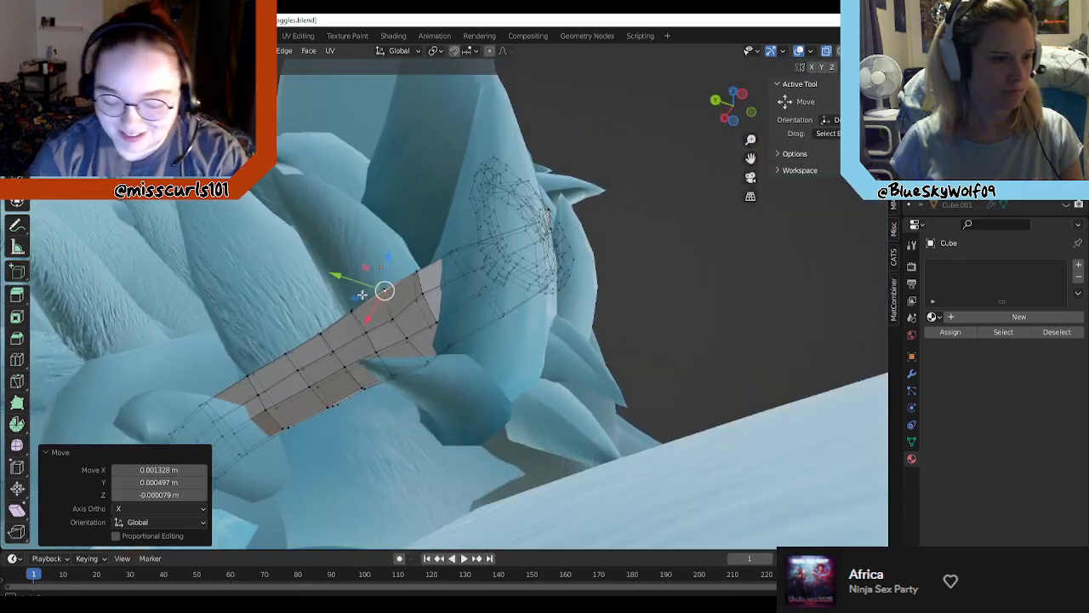
Step: Straighten the strap's upper edge behind the large tuft, moving the vertex nearest the tuft about 0.0022, 0.0008 and -0.0017 m in X, Y and Z
scroll(369, 297, "up", 3)
left_click_drag(331, 285, 283, 320)
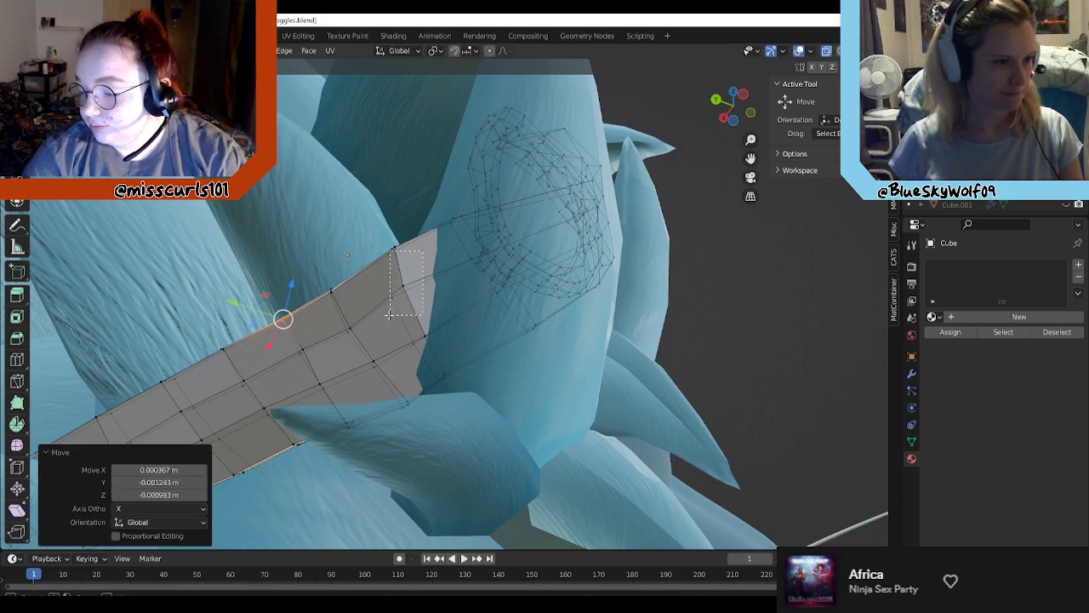
mouse_move(388, 315)
left_mouse_down()
mouse_move(422, 291)
mouse_move(403, 305)
left_mouse_up()
left_click_drag(413, 223, 382, 260)
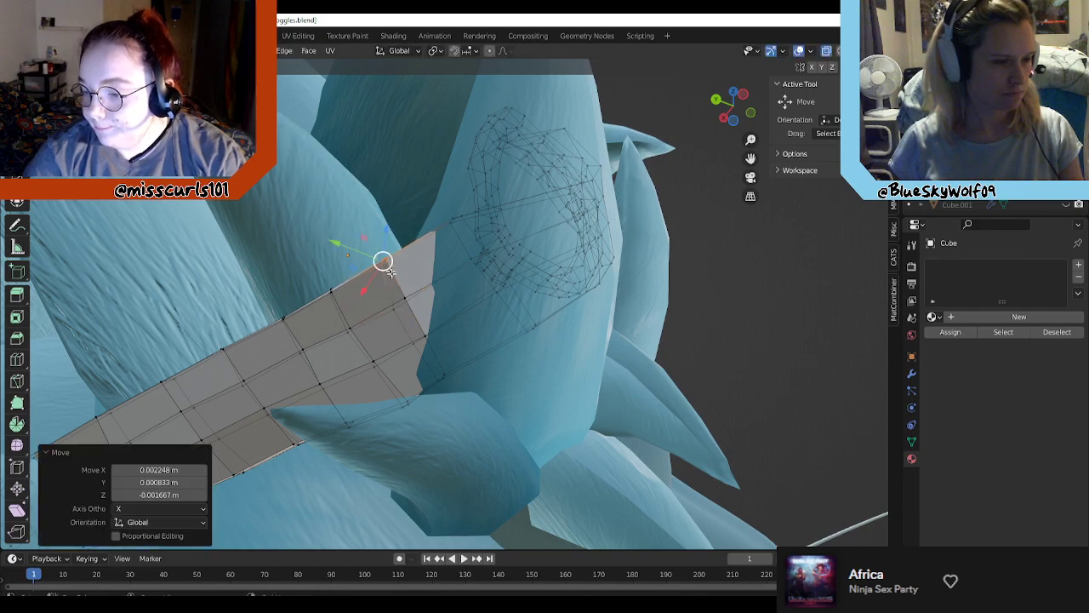
Step: Move the inner strap vertices beside the large tuft, shifting the lower one about 0.0017 m in X and 0.0006 m in Z
left_click(404, 297)
middle_click_drag(404, 297, 451, 330)
left_click_drag(451, 329, 411, 376)
middle_click_drag(466, 379, 506, 374)
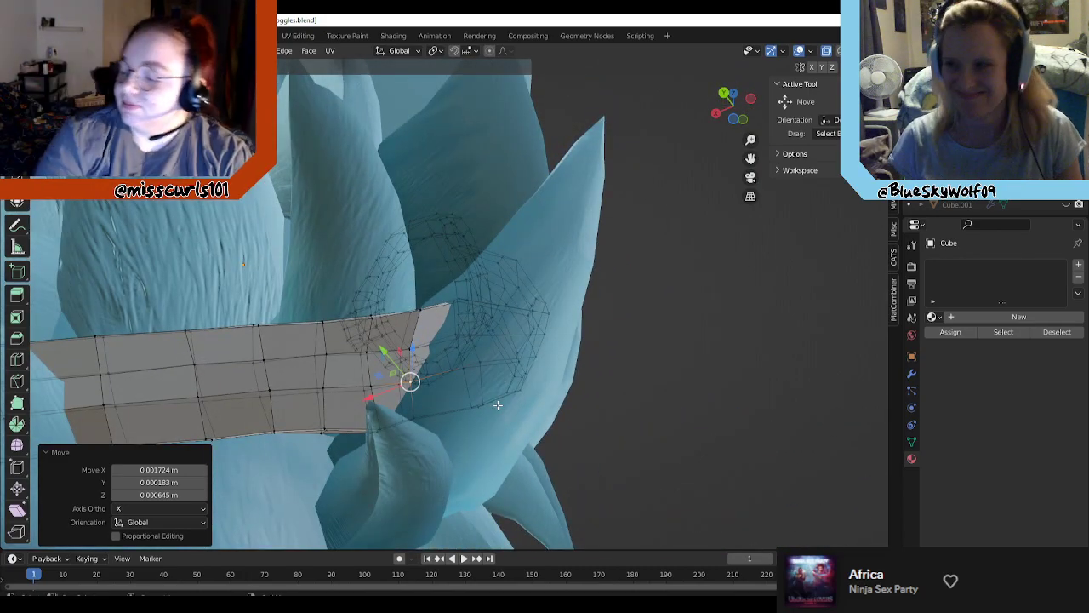
mouse_move(454, 421)
middle_mouse_down()
mouse_move(467, 431)
mouse_move(418, 401)
mouse_move(394, 404)
mouse_move(502, 382)
mouse_move(466, 431)
middle_mouse_up()
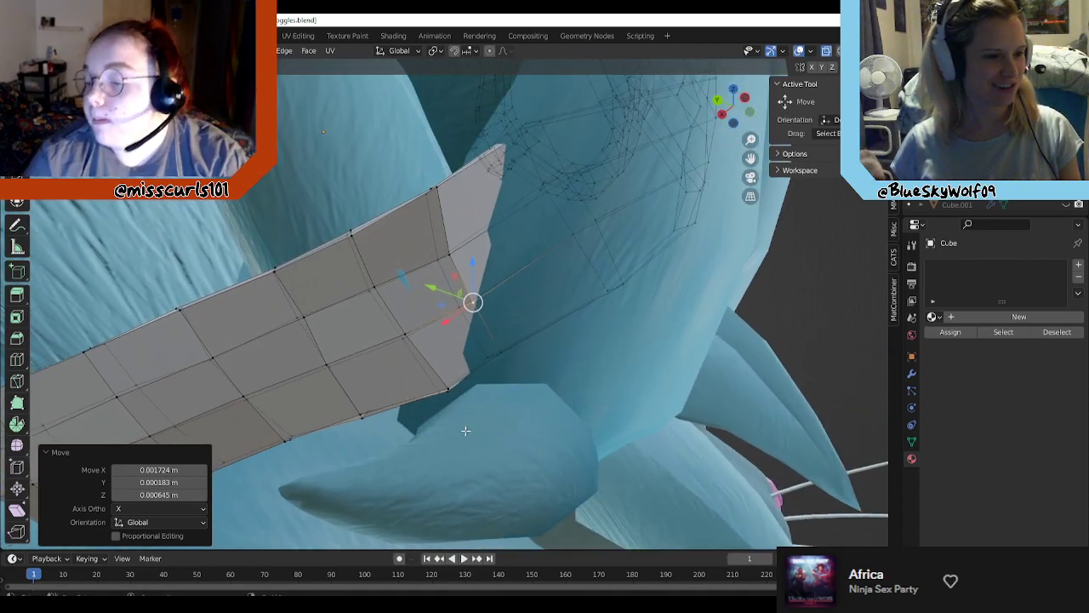
Step: Move the strap's lower-edge vertex beside the large tuft about 0.0008 m in X, 0.0021 m in Y and 0.0009 m in Z
left_click_drag(421, 372, 421, 373)
left_click(430, 385)
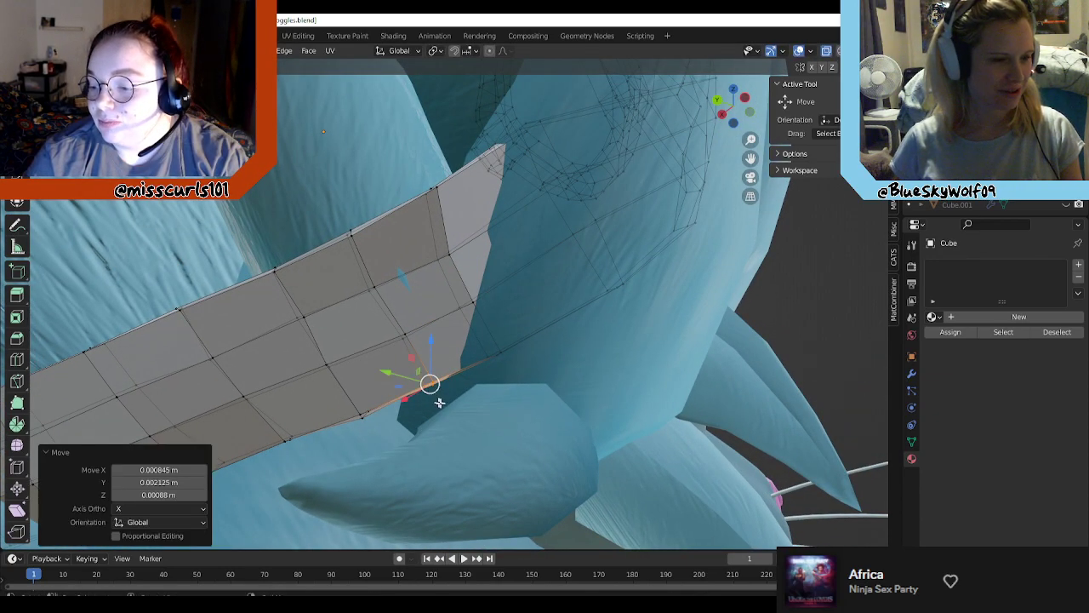
middle_click_drag(440, 401, 428, 246)
scroll(443, 383, "down", 2)
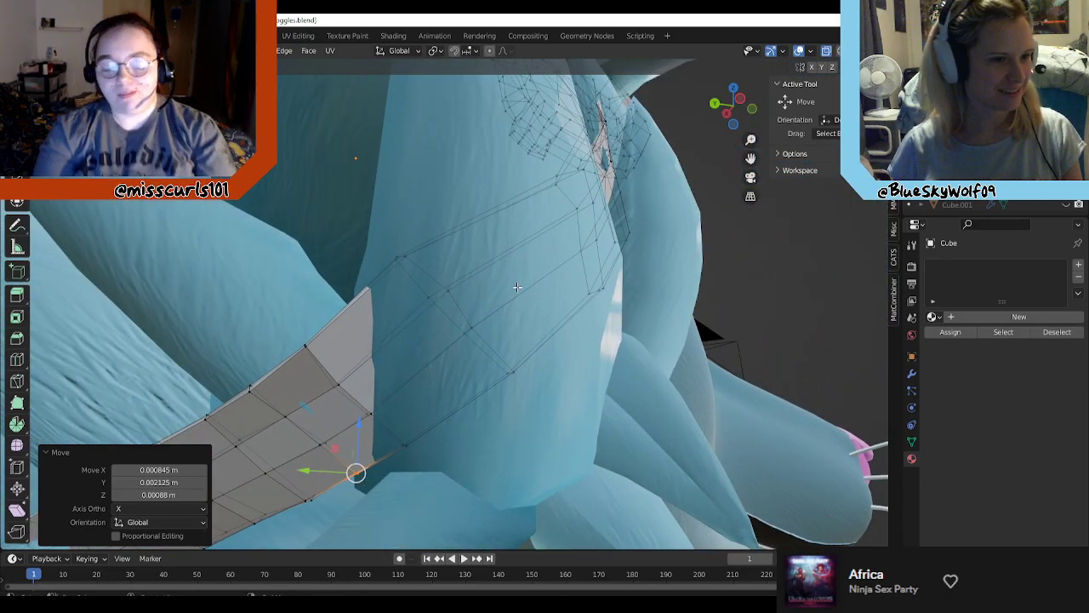
Step: Add one loop cut across the strap just where it enters the large tuft, with a slide factor of about 0.039
middle_click_drag(516, 287, 355, 318)
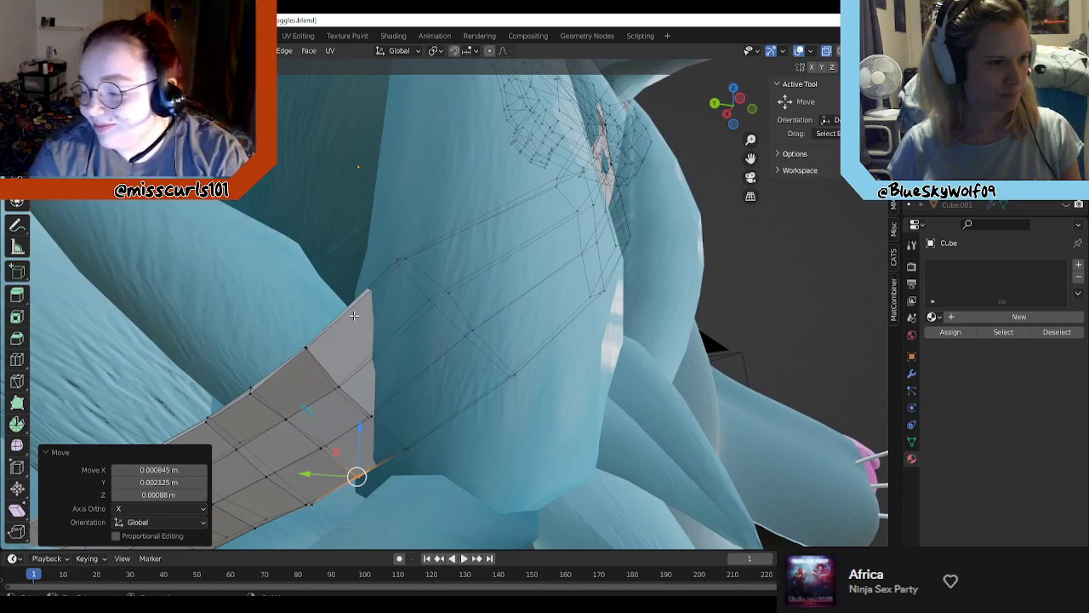
left_click(354, 315)
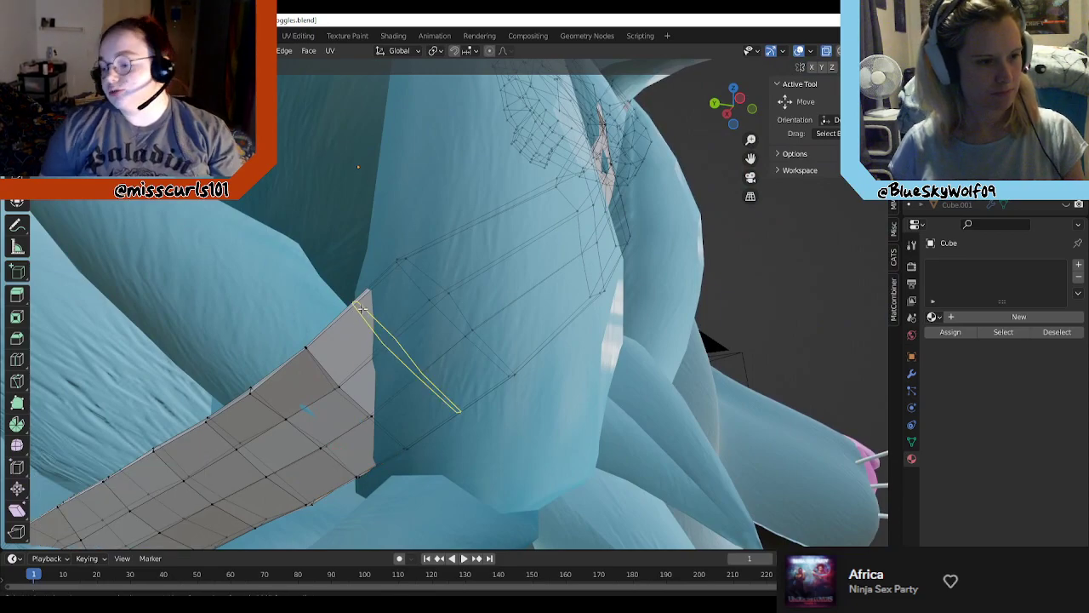
left_click(389, 333)
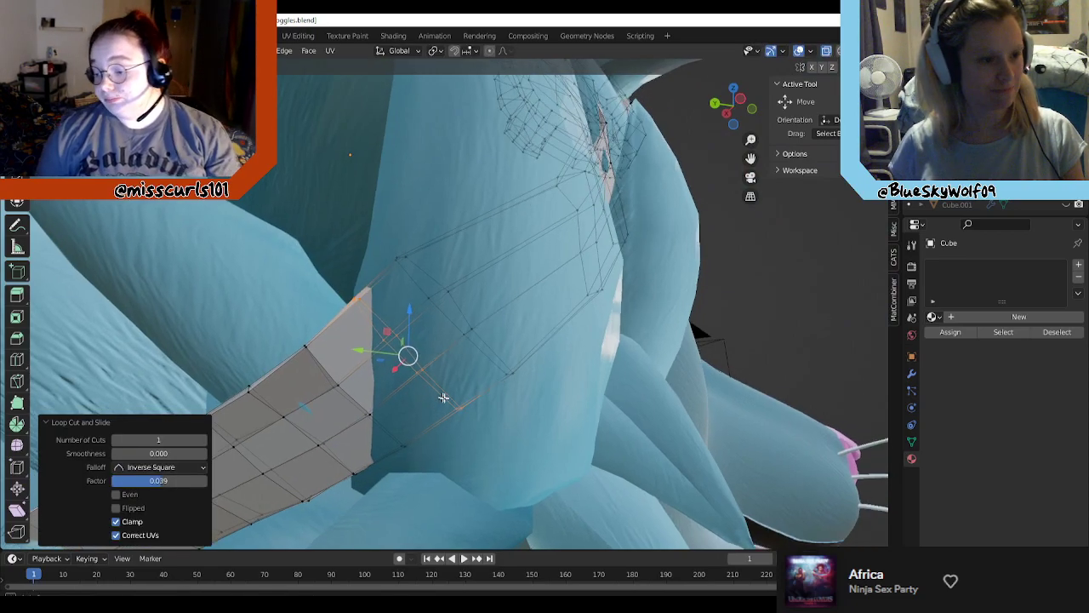
mouse_move(445, 397)
middle_mouse_down()
mouse_move(488, 375)
mouse_move(463, 401)
middle_mouse_up()
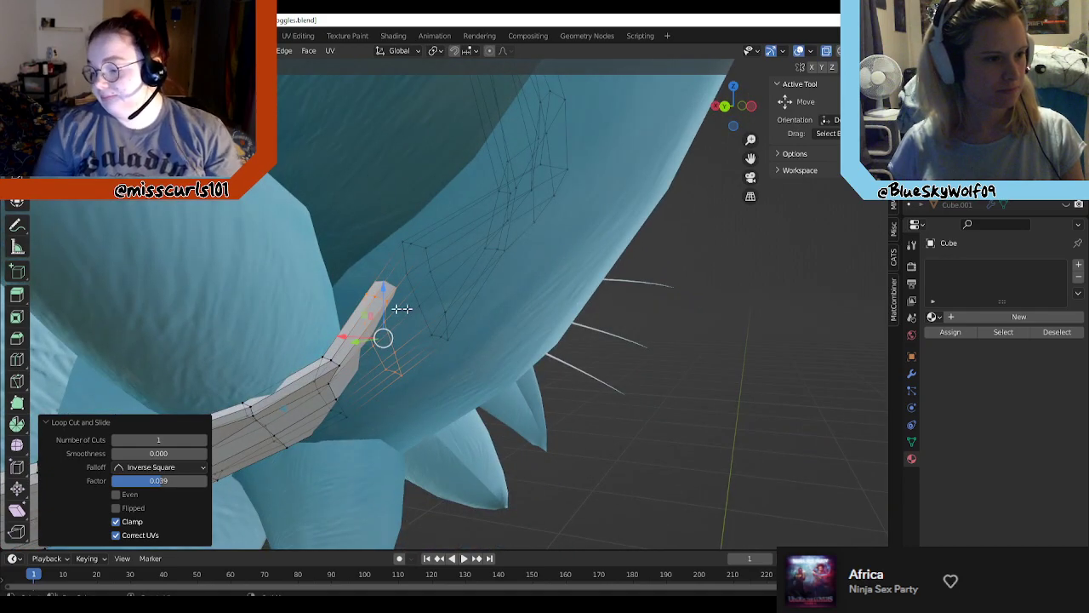
Step: Shift the new loop's upper-edge vertex about 0.0004 m in X, 0.0002 m in Y and 0.0001 m in Z
middle_click_drag(402, 309, 471, 342)
left_click(431, 304)
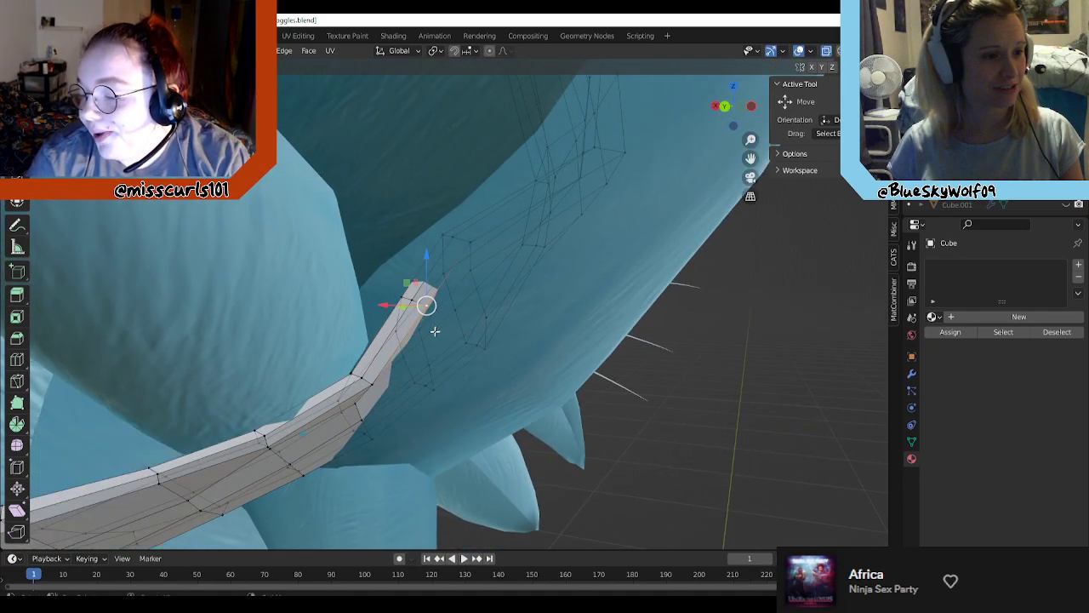
middle_click_drag(431, 304, 412, 310)
left_click_drag(415, 305, 417, 303)
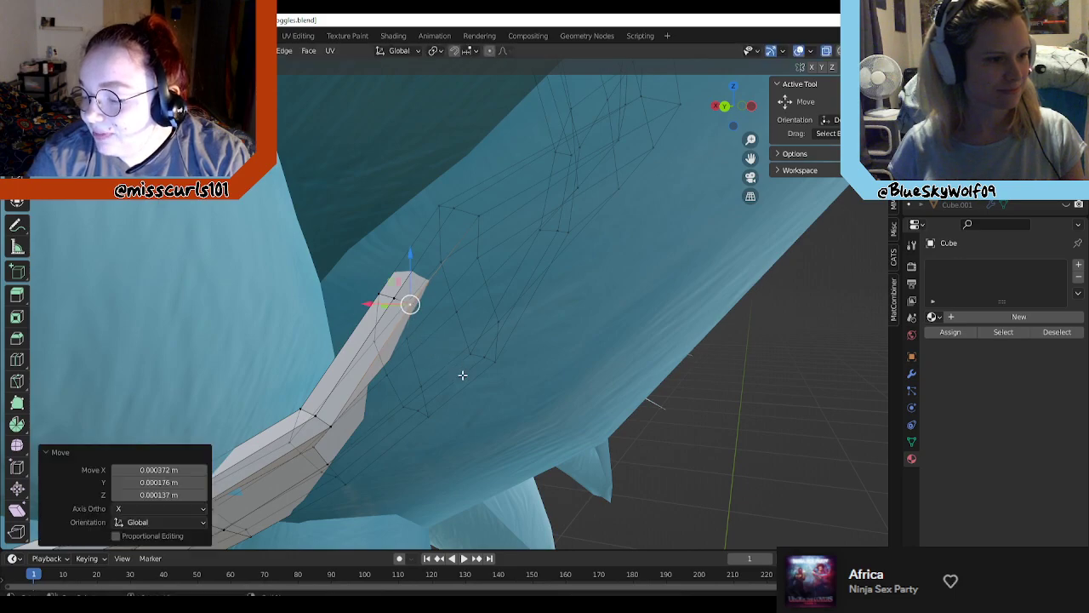
Step: Reposition the upper-edge vertices at the strap's bend behind the large tuft to smooth the corner
middle_click_drag(462, 377, 425, 387)
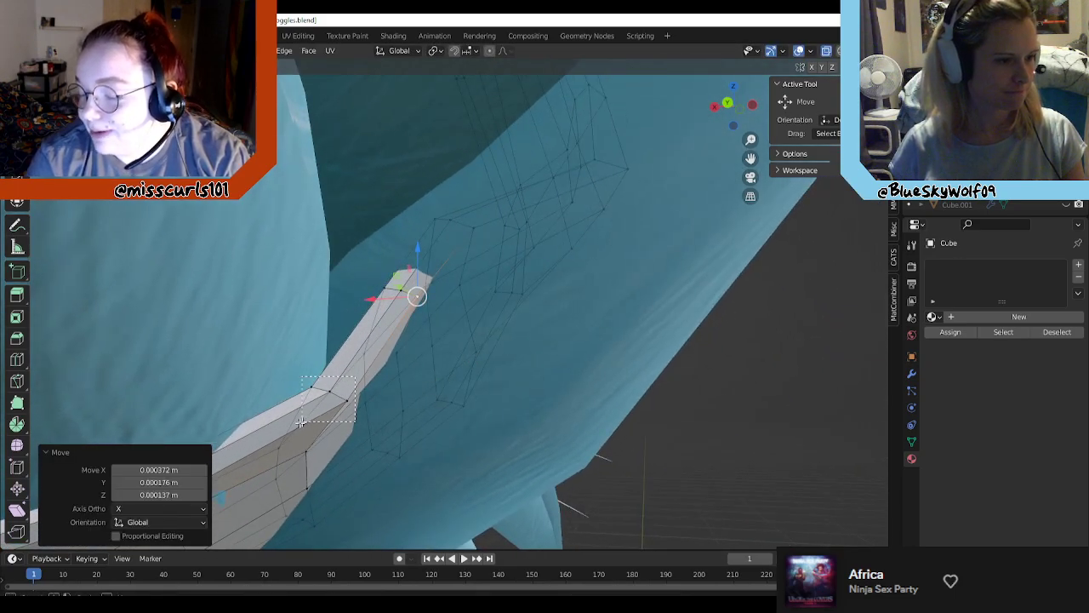
left_click_drag(301, 423, 291, 431)
left_click_drag(329, 393, 295, 395)
middle_click_drag(298, 394, 243, 372)
left_click_drag(390, 248, 417, 301)
Step: Move the new loop's inner vertex about 0.0005, 0.0003 and -0.0007 m, and its upper-edge vertices about 0.0009, 0.0005 and -0.001 m in X, Y and Z
left_click(504, 365)
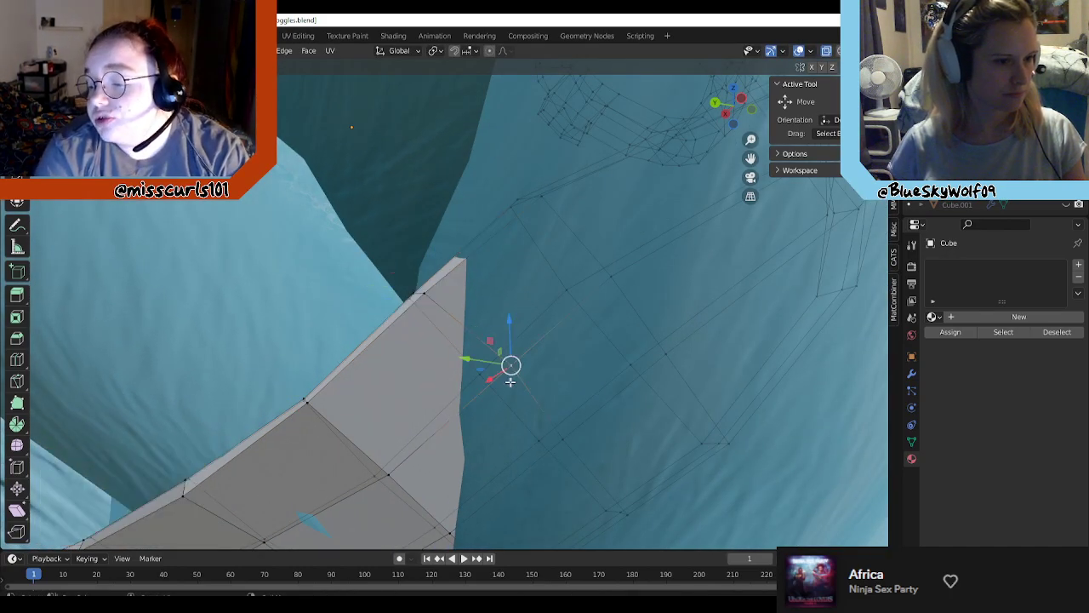
left_click_drag(509, 370, 468, 404)
middle_click_drag(469, 403, 498, 373)
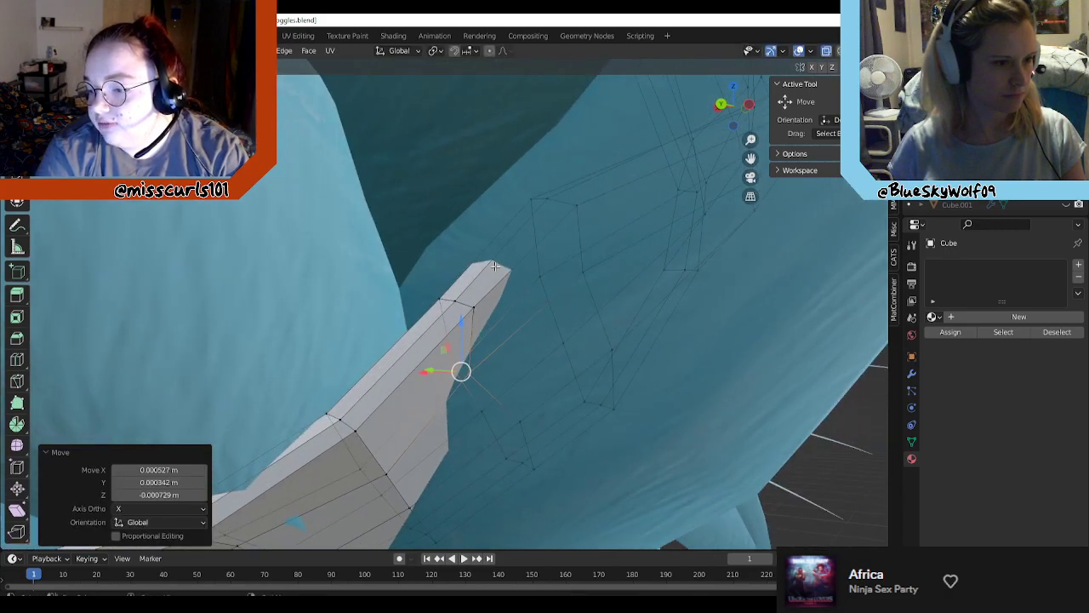
left_click_drag(495, 267, 417, 339)
left_click_drag(455, 302, 441, 316)
middle_click_drag(496, 396, 432, 325)
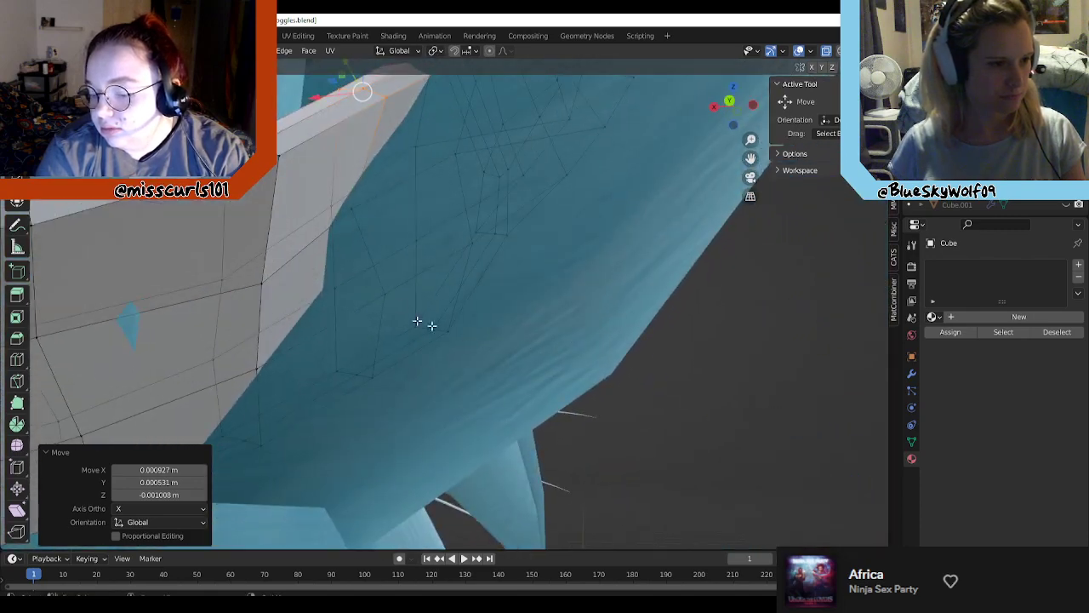
Step: Move the new loop's mid-height vertex inside the tuft, and shift the lower vertex beside it about -0.0003 m in Y and -0.0005 m in Z
left_click(384, 295)
left_click_drag(383, 295, 347, 291)
middle_click_drag(351, 325, 244, 356)
left_click(248, 369)
left_click_drag(247, 364, 253, 367)
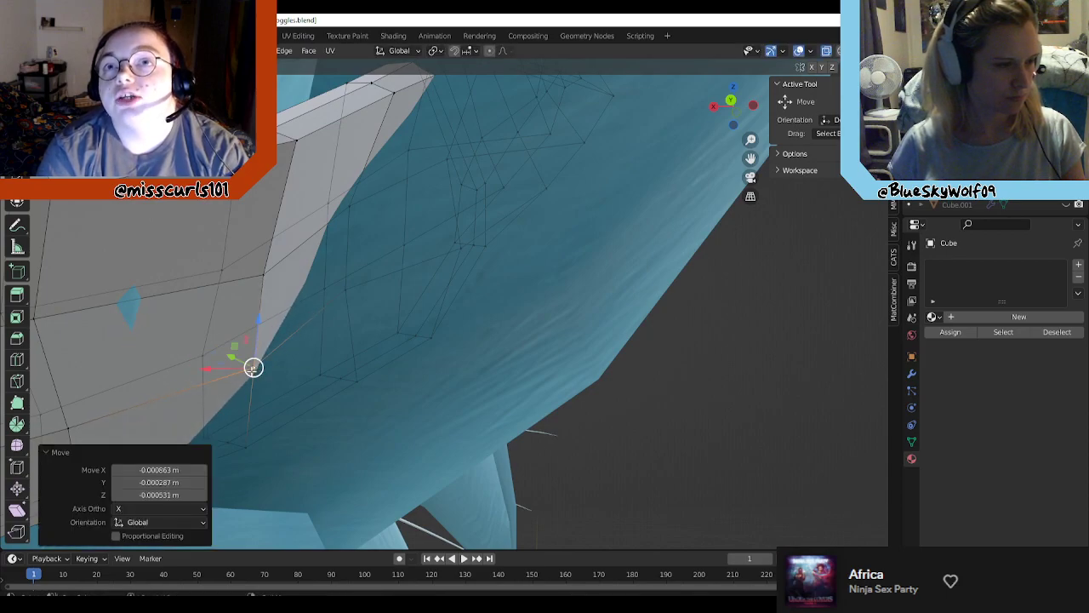
Step: Nudge the inner vertex on the strap's broad face just behind the bend into line with its neighbours
middle_click_drag(253, 367, 208, 358)
left_click(236, 324)
middle_click_drag(236, 324, 252, 317)
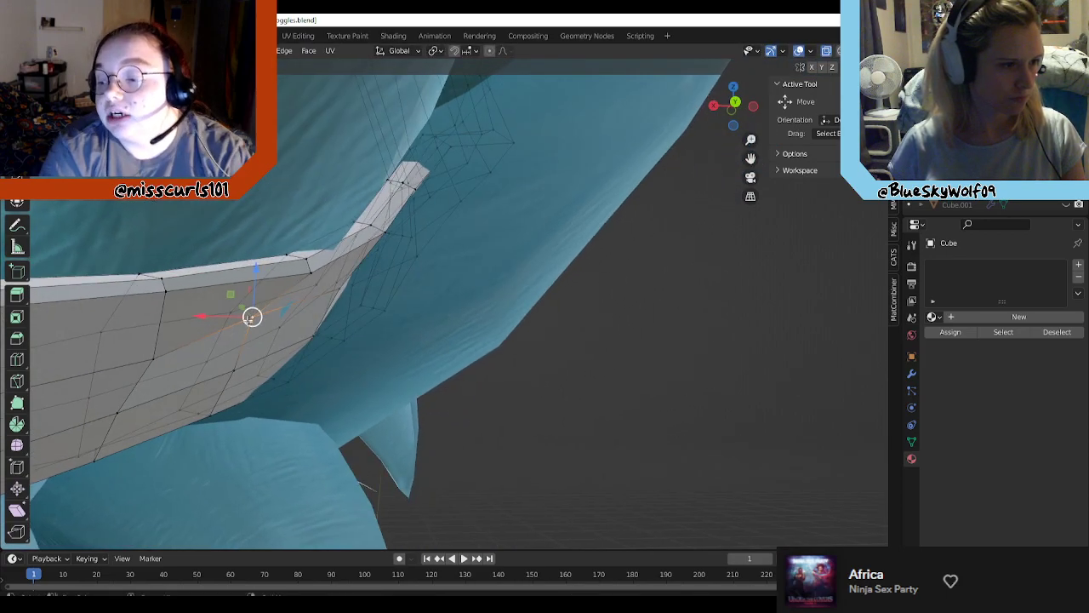
left_click_drag(261, 328, 262, 324)
Step: Adjust the strap vertices buried inside the large tuft, shifting the last one about 0.0001, 0.0002 and -0.0009 m in X, Y and Z
middle_click_drag(262, 324, 466, 291)
left_click(483, 298)
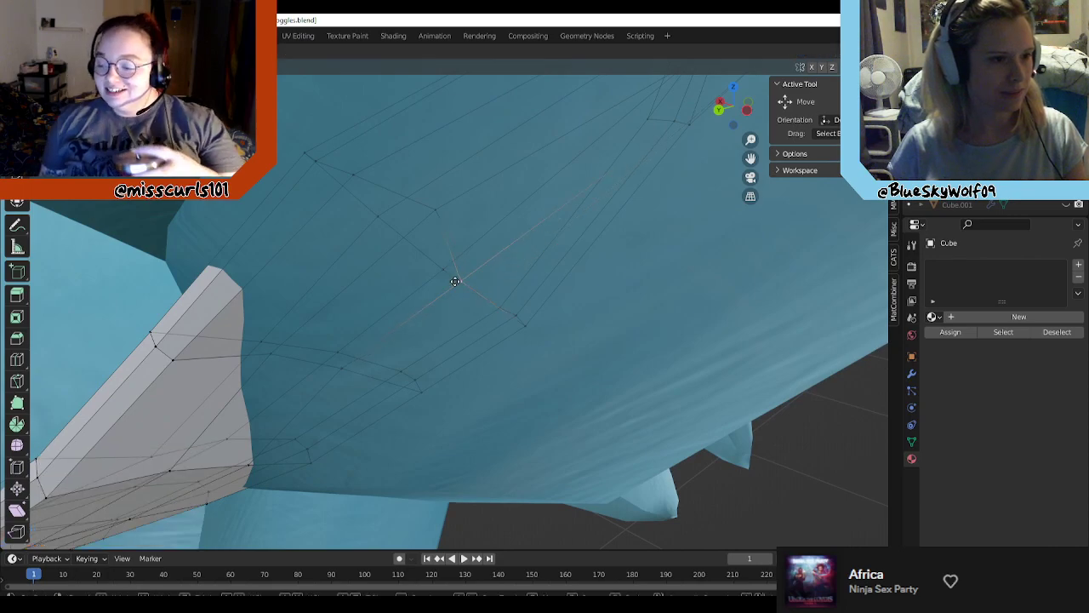
left_click(455, 281)
left_click(433, 213)
middle_click_drag(384, 250, 460, 269)
left_click_drag(171, 254, 175, 253)
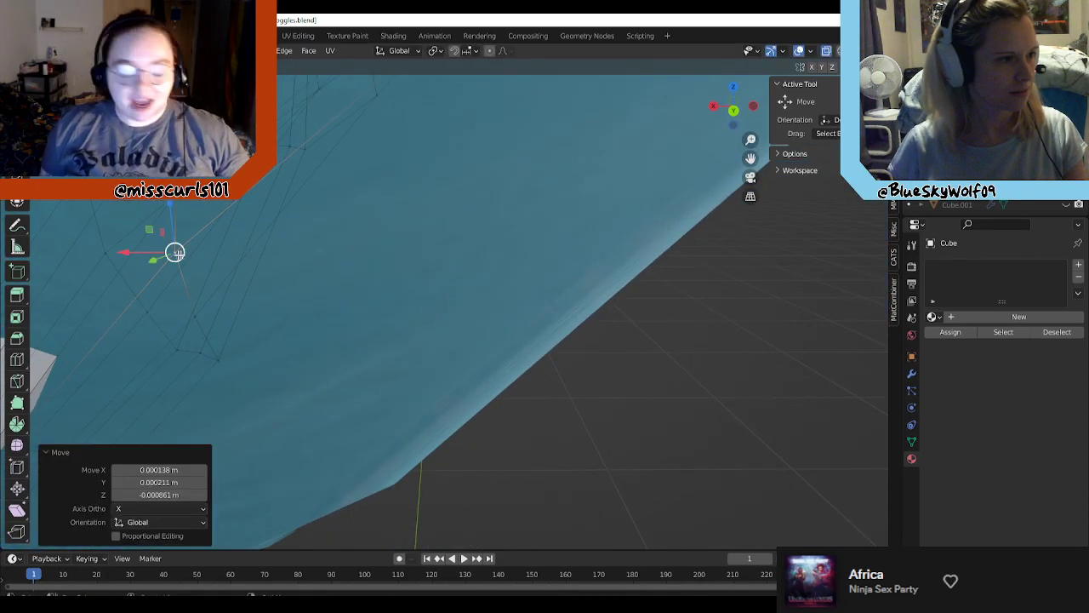
Step: Move two more buried vertices in the tuft section, shifting the last about 0.0026 m in X, 0.001 m in Y and 0.0002 m in Z
middle_click_drag(232, 267, 204, 247)
left_click(243, 226)
left_click_drag(247, 219, 214, 211)
left_click(296, 292)
left_click_drag(293, 296, 243, 290)
middle_click_drag(245, 290, 306, 263)
middle_click_drag(366, 209, 256, 302, "shift")
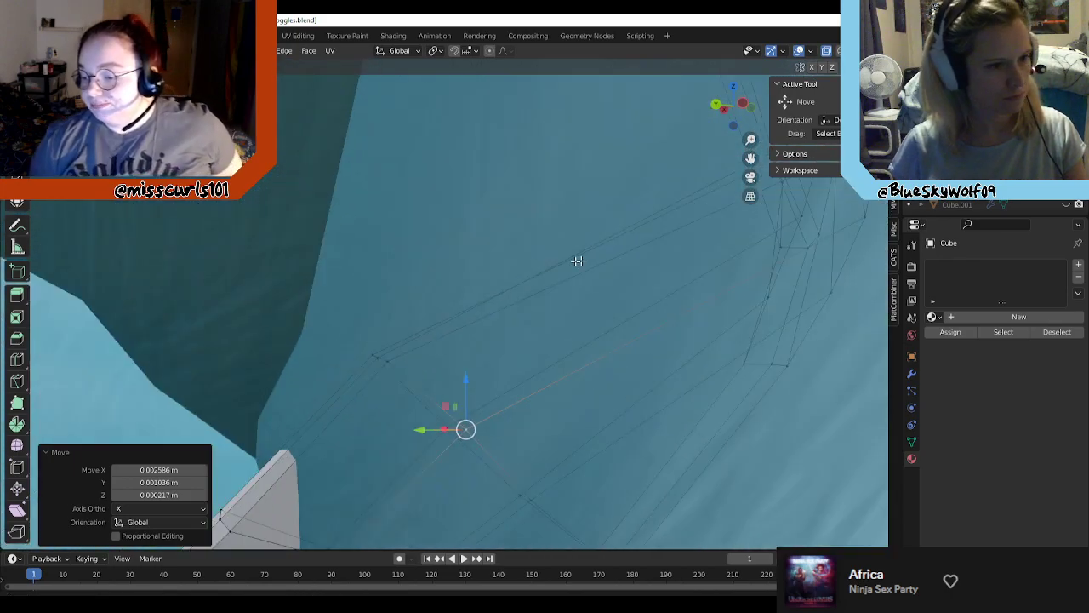
Step: Move the upper-edge vertex at the tuft's front about -0.001, -0.0018 and -0.0005 m, plus about -0.0003 m in X and -0.0006 m in Y
middle_click_drag(579, 260, 484, 353)
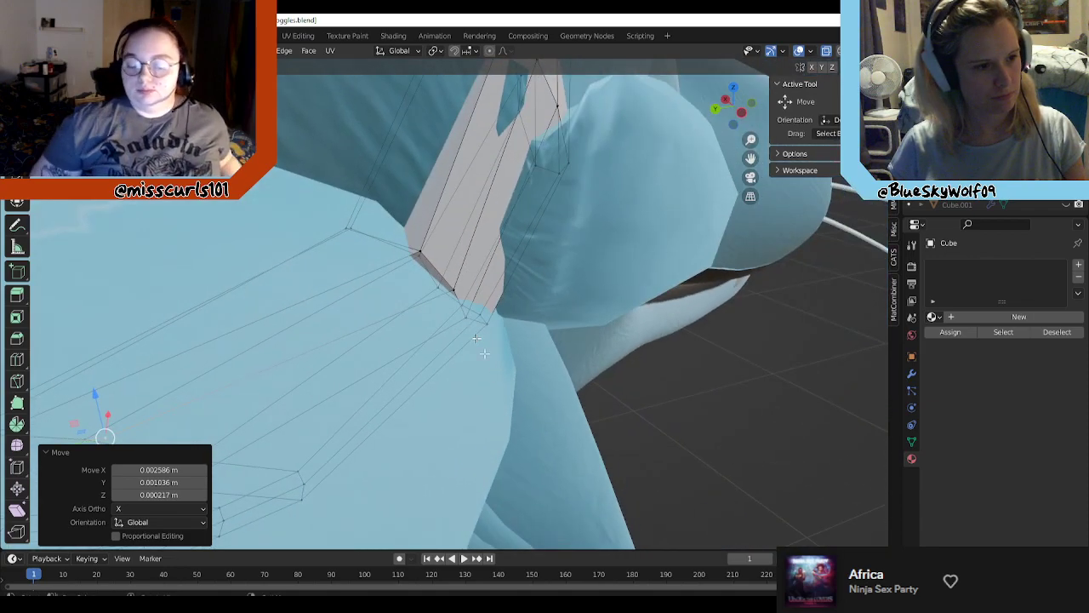
left_click(421, 251)
left_click_drag(348, 228, 382, 235)
mouse_move(382, 238)
middle_mouse_down()
mouse_move(358, 280)
mouse_move(389, 304)
mouse_move(394, 252)
middle_mouse_up()
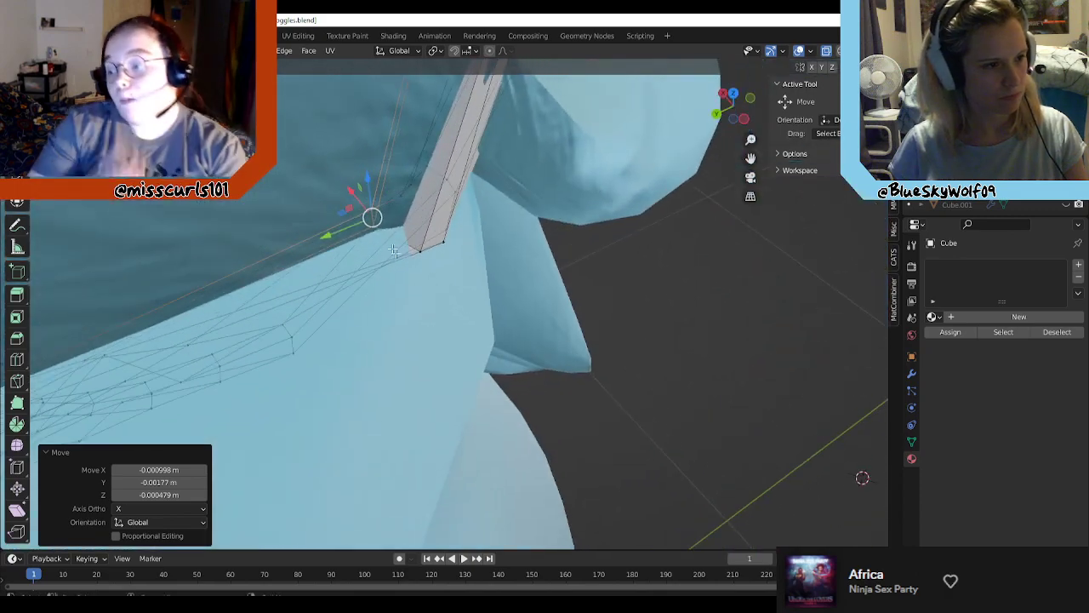
left_click_drag(373, 223, 395, 231)
left_click(381, 218)
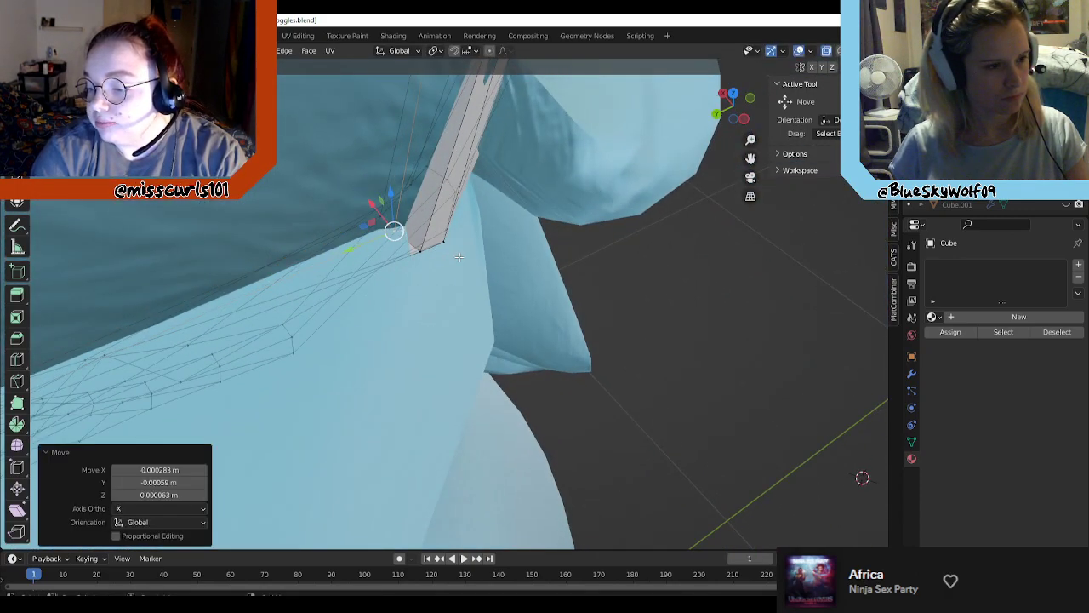
Step: Shift two vertices where the strap leaves the tuft, about -0.0022 m and -0.0032 m in X and -0.0008 m and -0.0007 m in Z
middle_click_drag(397, 232, 432, 280)
left_click(420, 176)
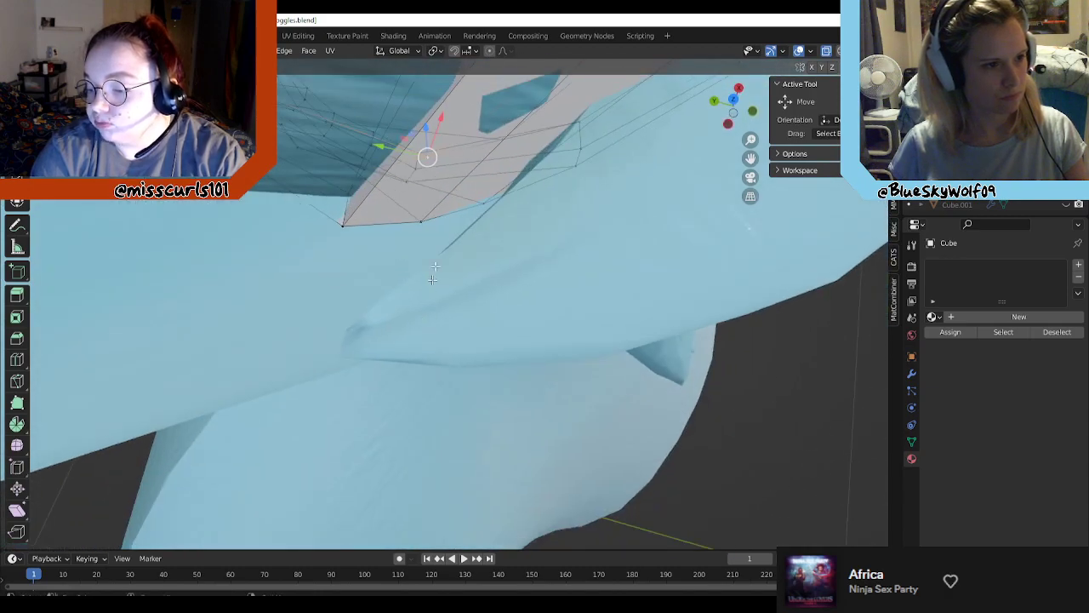
left_click_drag(428, 157, 415, 190)
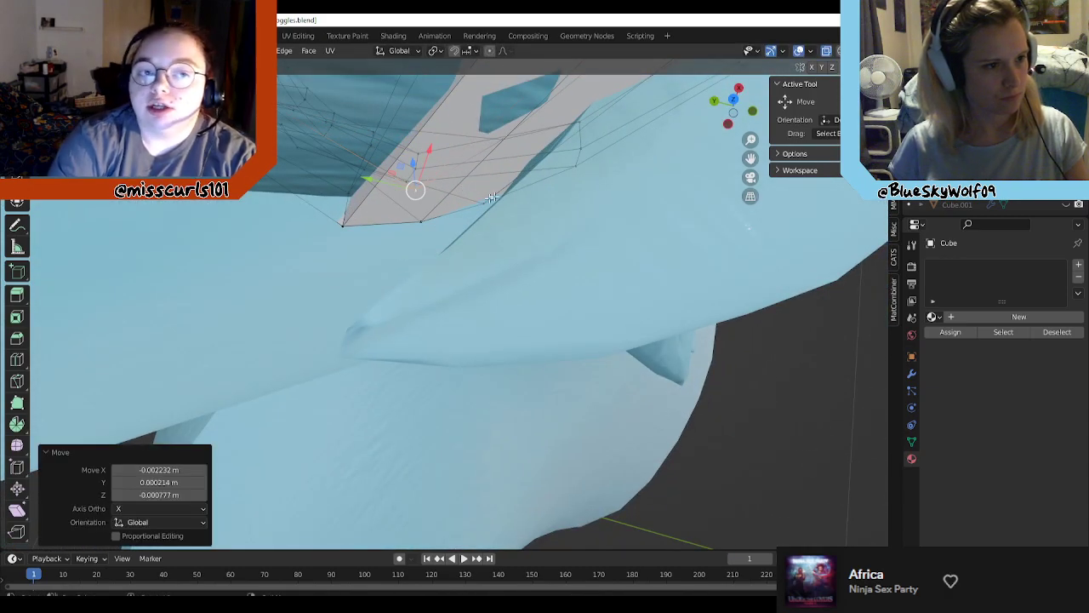
mouse_move(492, 197)
middle_mouse_down()
mouse_move(440, 172)
mouse_move(503, 188)
middle_mouse_up()
left_click(510, 177)
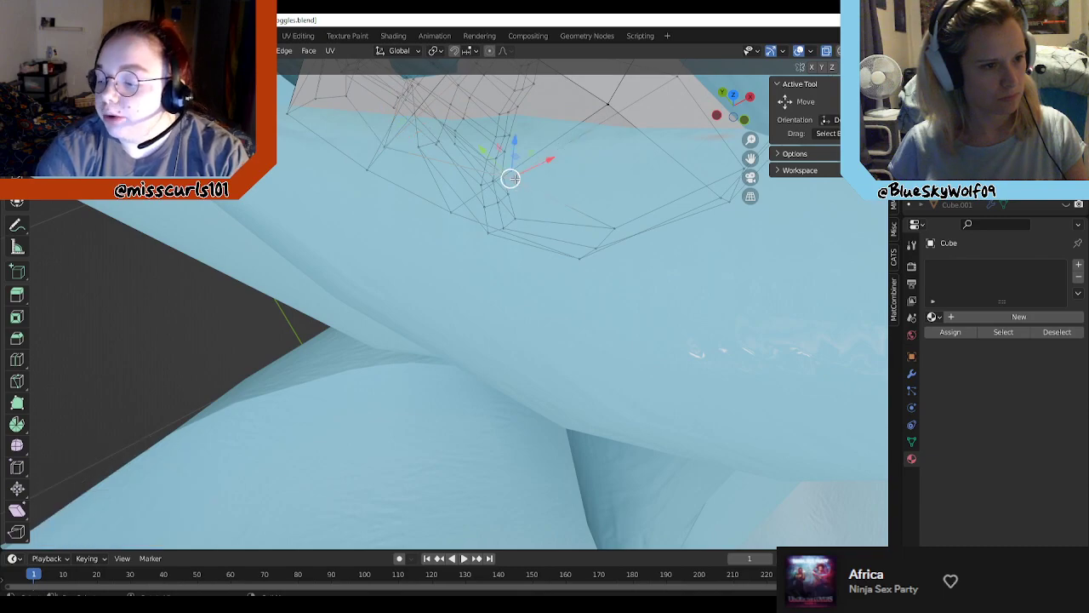
left_click_drag(511, 178, 469, 195)
middle_click_drag(591, 239, 606, 263)
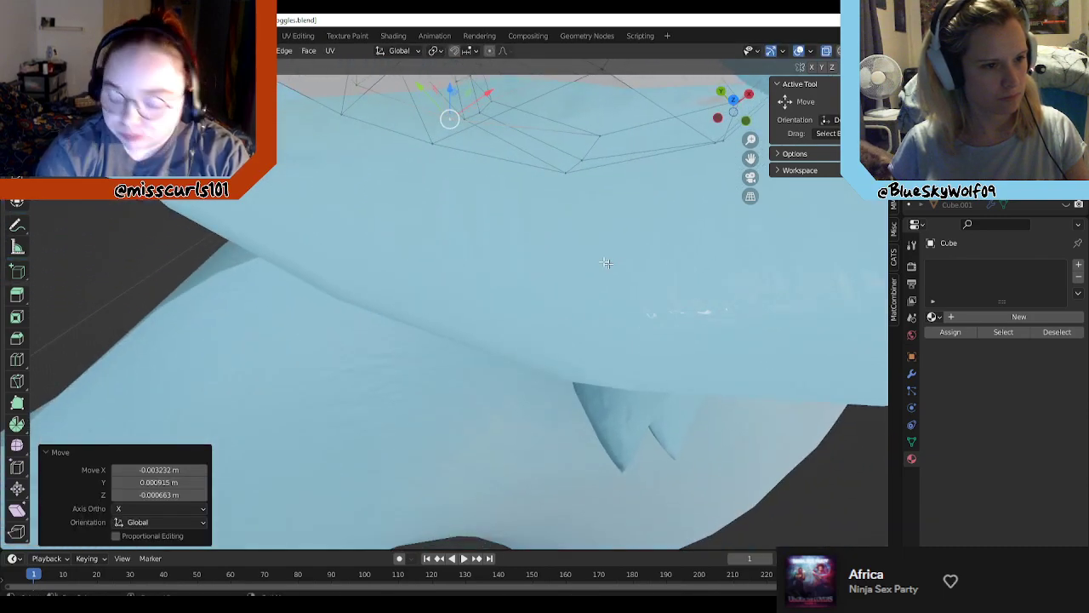
Step: Reposition the inner vertex near the strap's lower corner, undoing one change and moving it about -0.0003 m in X and 0.0001 m in Y
left_click(599, 137)
left_click_drag(599, 136, 576, 163)
left_click(583, 161)
key("ctrl+z")
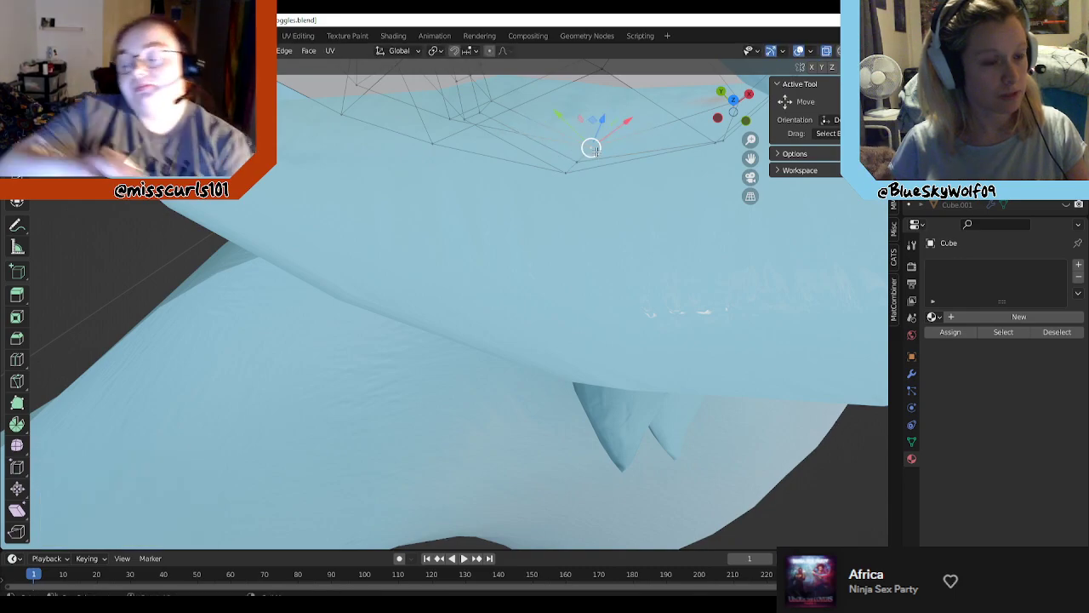
left_click_drag(592, 151, 585, 156)
middle_click_drag(581, 226, 567, 246, "shift")
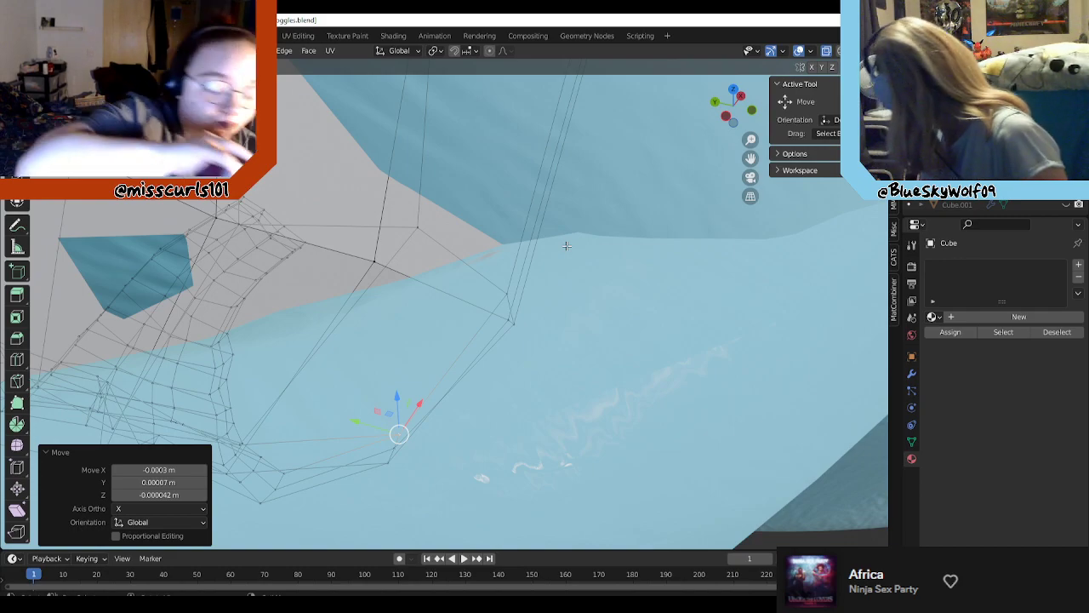
Step: Adjust the buried corner vertices in front of the tuft, shifting the last about -0.0039, 0.0013 and -0.0009 m in X, Y and Z
left_click(504, 293)
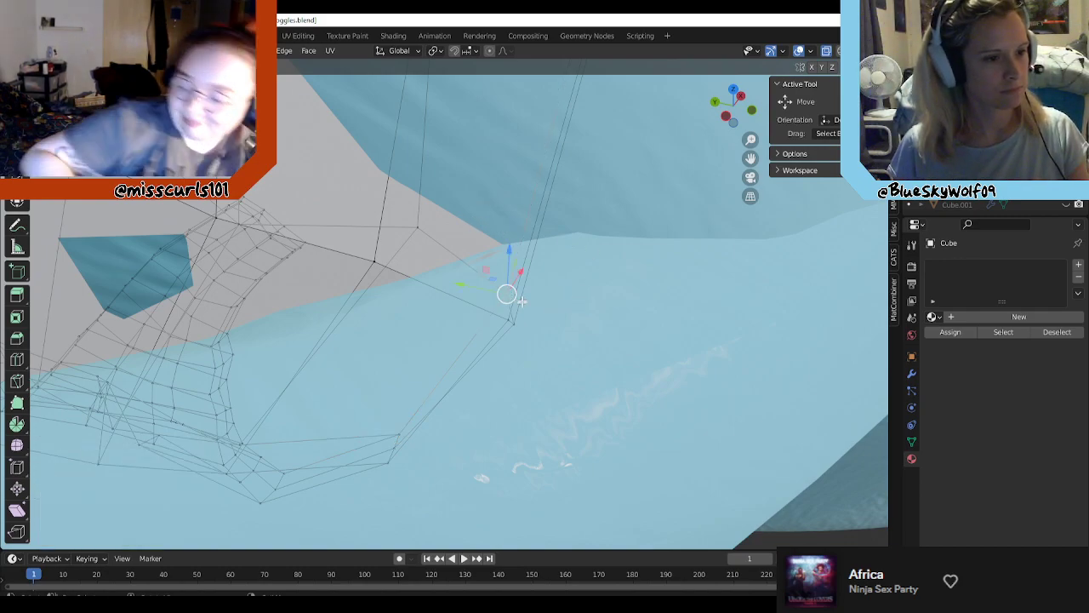
middle_click_drag(507, 294, 535, 366)
left_click_drag(482, 206, 490, 225)
middle_click_drag(481, 277, 449, 204)
left_click(490, 248)
middle_click_drag(479, 253, 499, 192)
left_click_drag(493, 157, 419, 186)
middle_click_drag(418, 186, 524, 258)
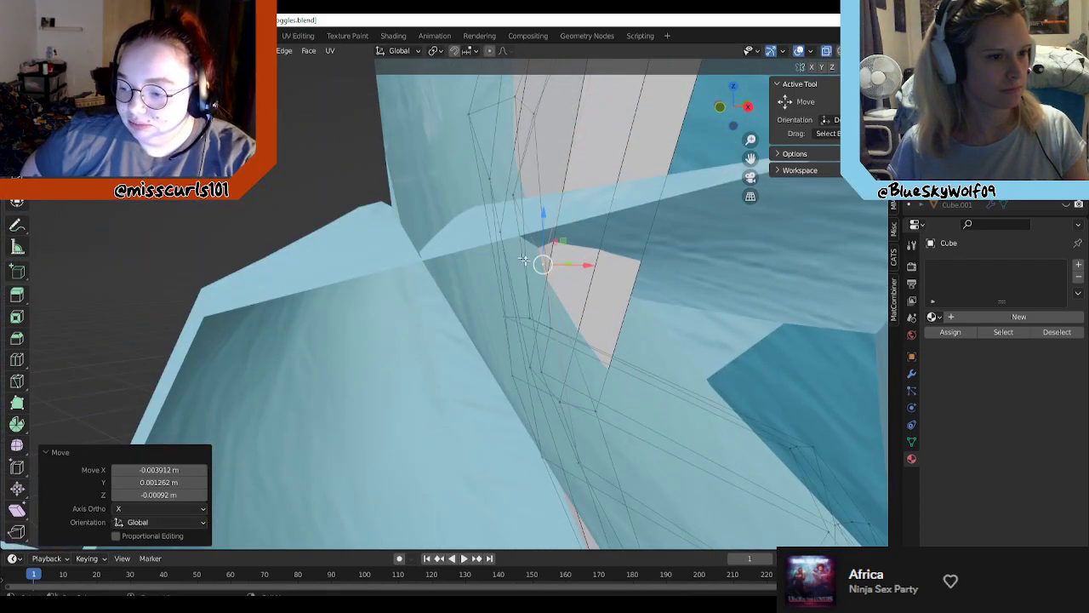
Step: Raise the vertices along the strap's inner edge in front of the tuft, one by about 0.0026 m in Z, and fine-tune the last
left_click_drag(543, 264, 541, 200)
middle_click_drag(541, 200, 334, 391)
left_click(194, 313)
left_click_drag(194, 313, 195, 246)
middle_click_drag(195, 246, 133, 292)
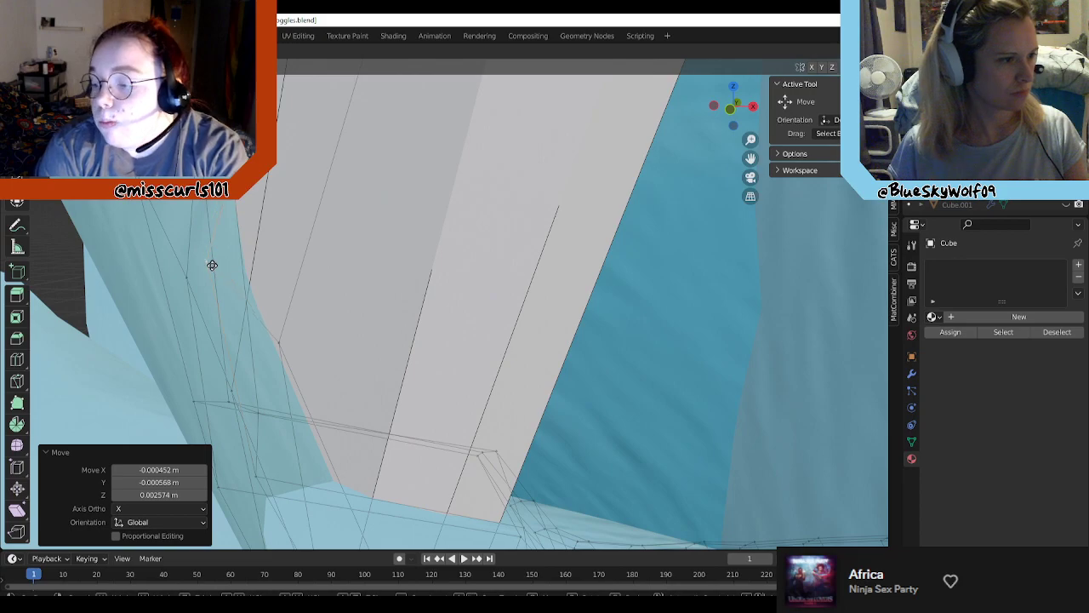
middle_click_drag(212, 260, 449, 334)
Step: Examine the strap's overall run around the side of the head and through the large cheek tuft
scroll(401, 306, "down", 3)
middle_click_drag(415, 393, 466, 291, "shift")
scroll(541, 293, "up", 2)
middle_click_drag(467, 291, 491, 220, "shift")
middle_click_drag(429, 299, 597, 485)
scroll(451, 263, "down", 2)
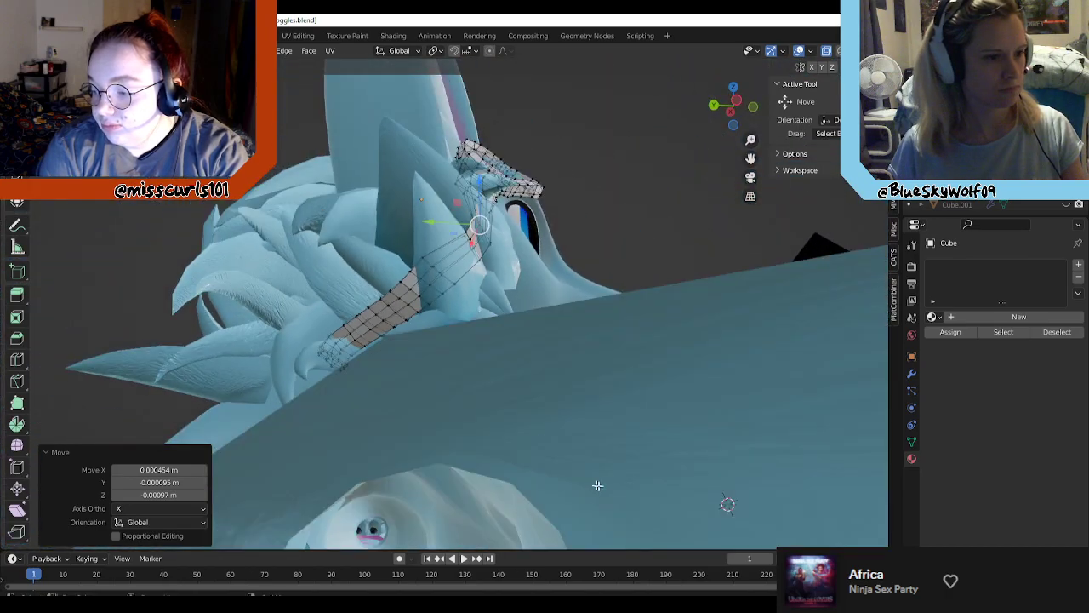
middle_click_drag(641, 232, 518, 388)
scroll(603, 372, "up", 2)
scroll(450, 408, "up", 5)
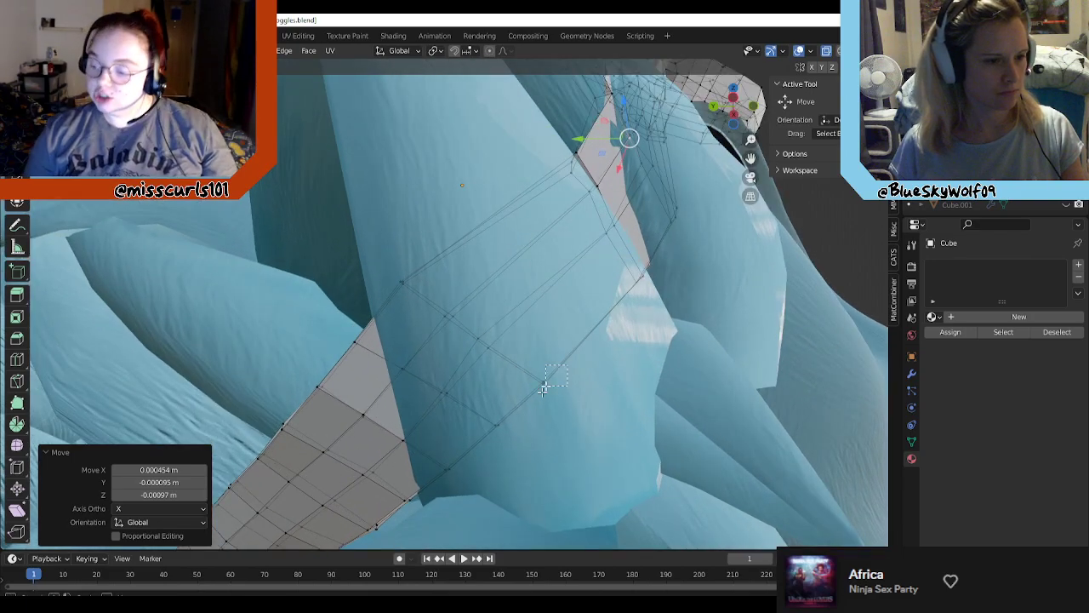
Step: Even out the vertex rows inside the large tuft, moving the upper-edge group about 0.0009, -0.0027 and -0.0017 m in X, Y and Z
left_click_drag(543, 389, 540, 391)
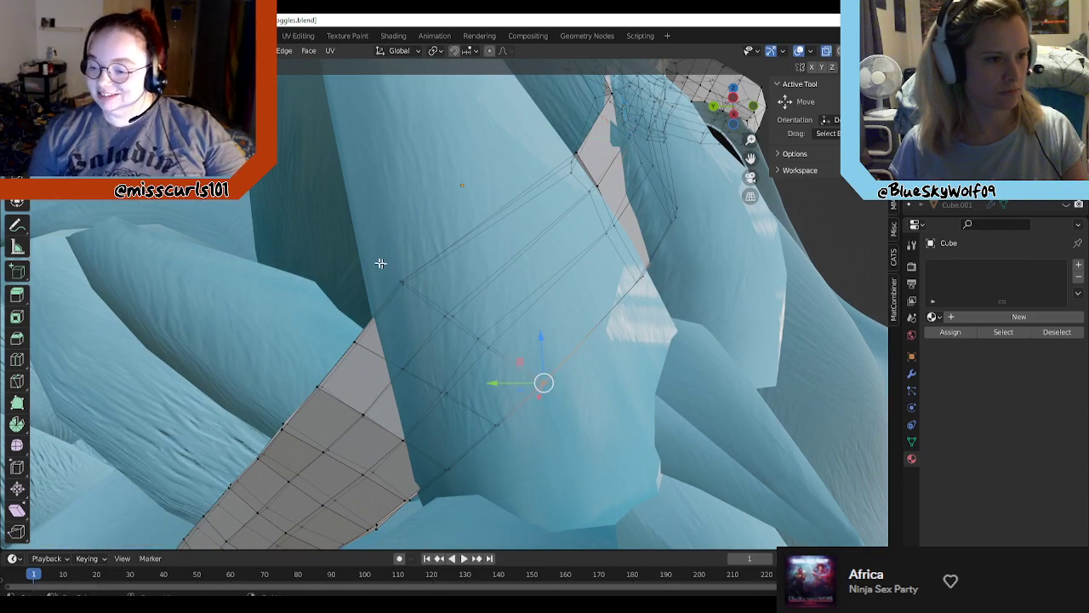
left_click_drag(381, 264, 464, 322)
left_click_drag(417, 295, 436, 307)
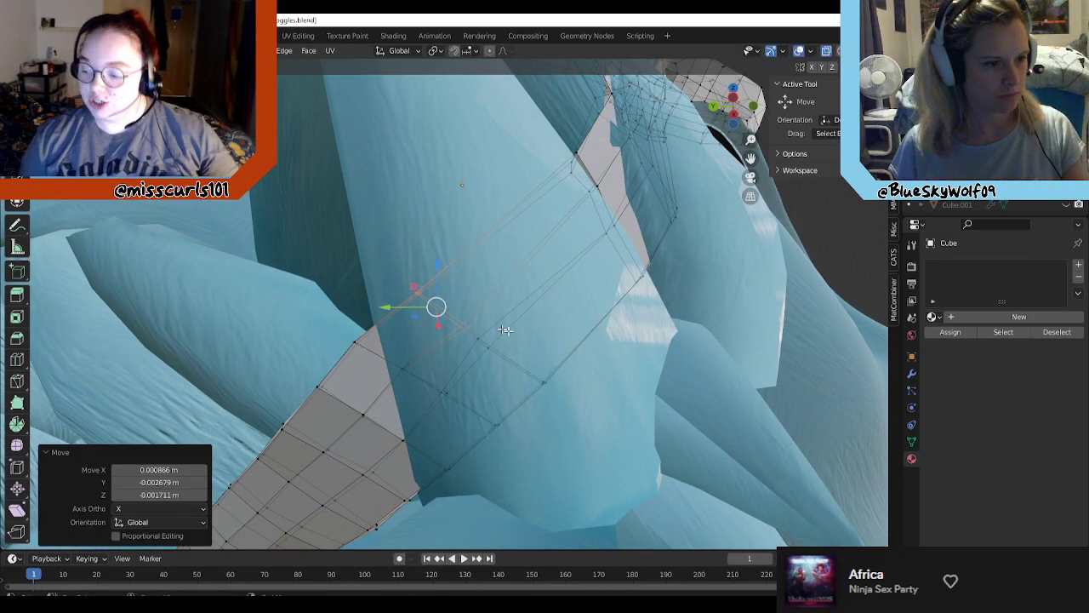
left_click_drag(484, 362, 506, 357)
left_click_drag(396, 373, 433, 387)
Step: Respace the strap's upper-edge vertices behind the large tuft, shifting the rear one about 0.0002, -0.0018 and -0.0004 m in X, Y and Z
left_click(355, 342)
left_click_drag(355, 342, 436, 304)
left_click(417, 293)
left_click(318, 387)
left_click_drag(318, 388, 333, 389)
scroll(358, 393, "down", 1)
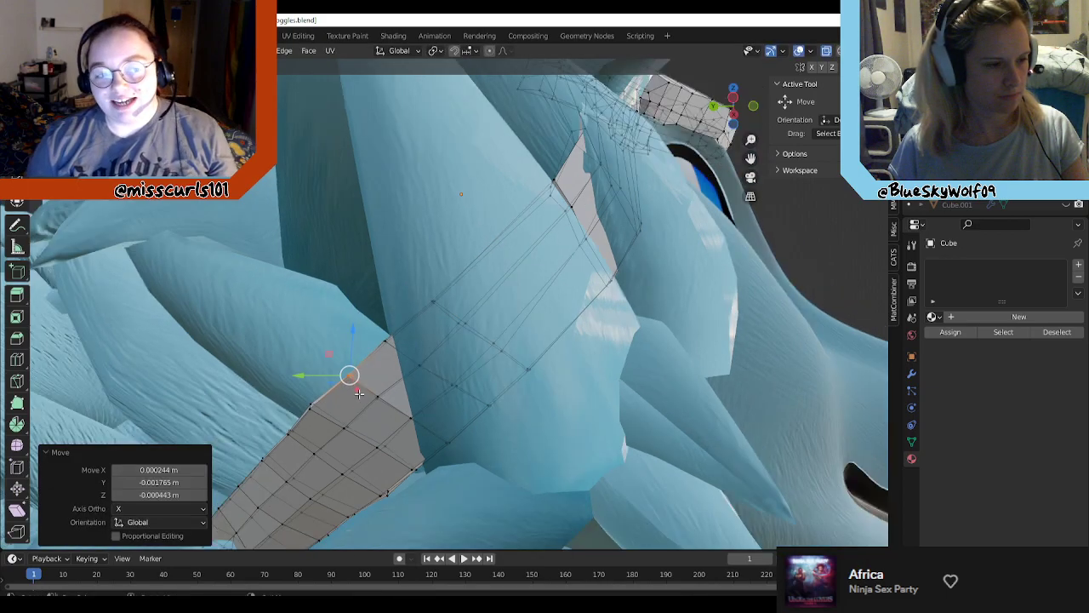
middle_click_drag(359, 393, 332, 373)
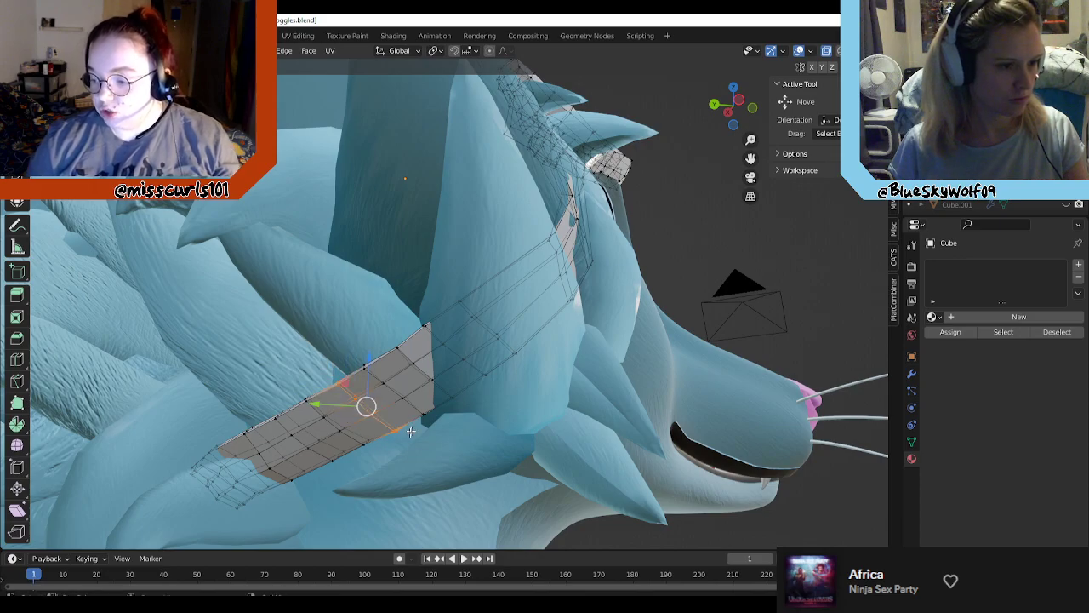
Step: Slide the two strap vertex rows behind the large tuft forward, the front one about 0.0010, -0.0028 and -0.0007 m in X, Y and Z
middle_click_drag(410, 432, 406, 407)
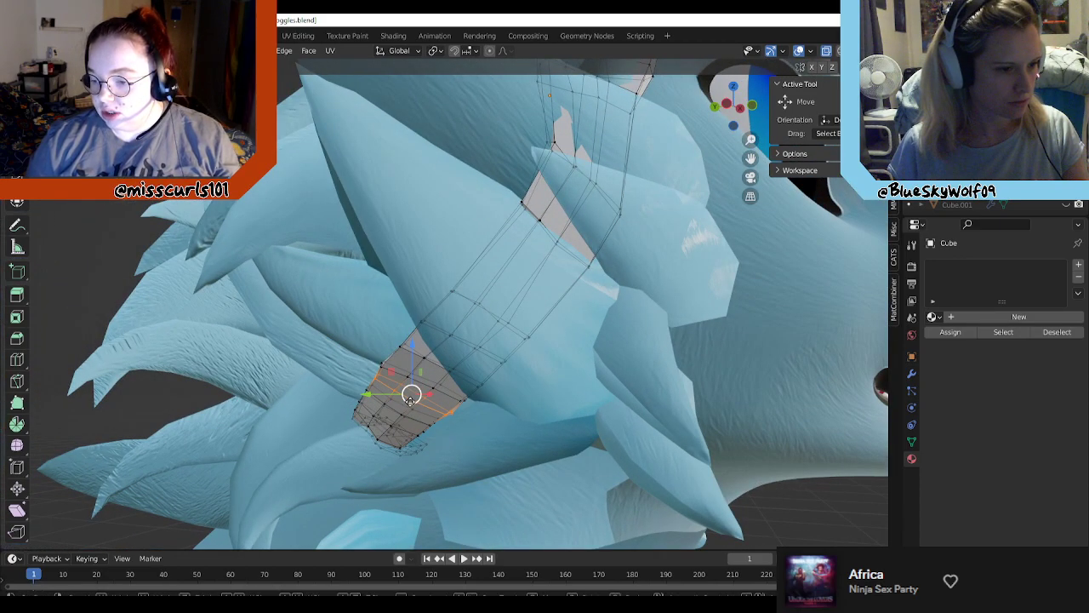
left_click_drag(410, 401, 415, 402)
middle_click_drag(468, 399, 490, 360)
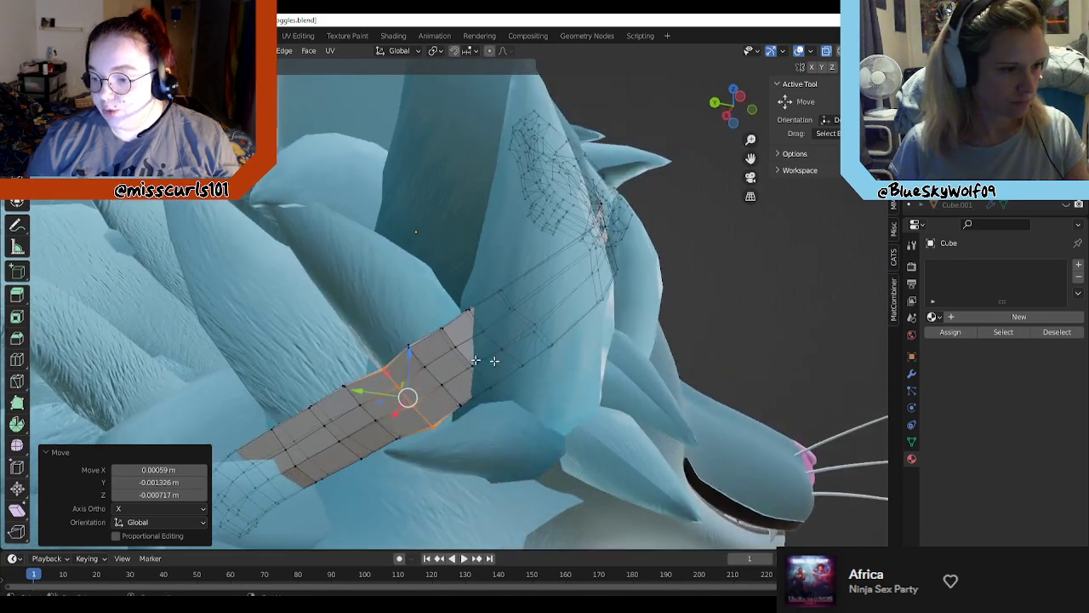
left_click(418, 357)
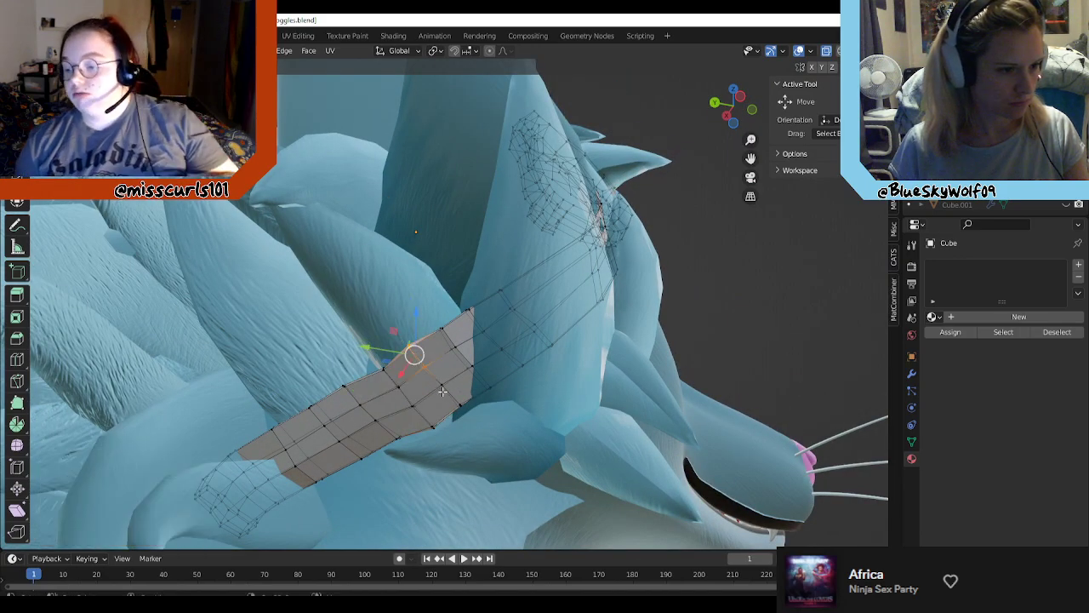
left_click(435, 380, "shift")
left_click(454, 398, "shift")
middle_click_drag(508, 409, 454, 430)
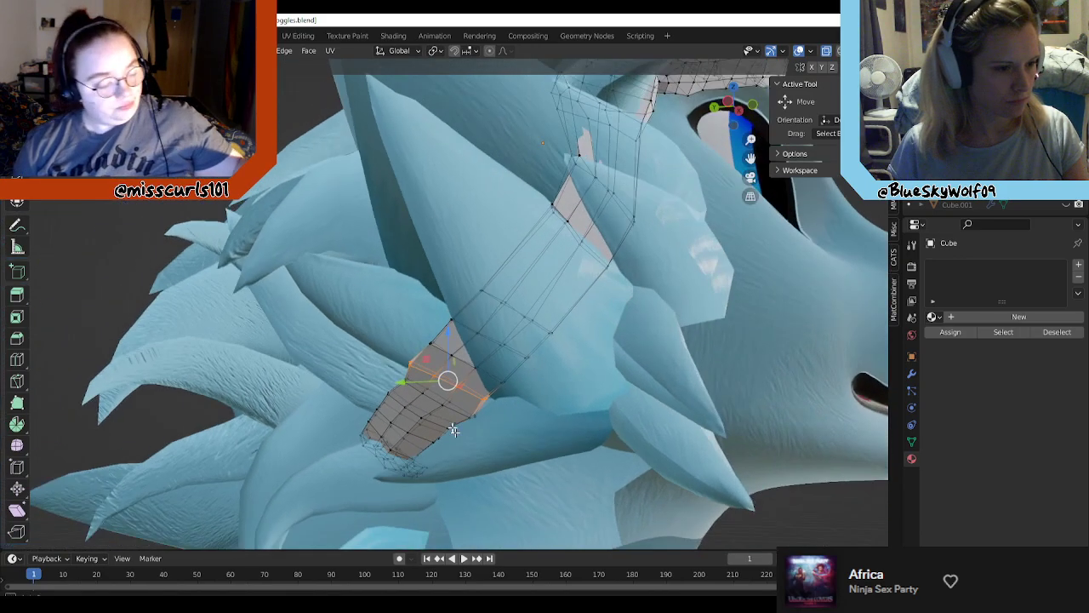
left_click_drag(448, 381, 462, 389)
mouse_move(520, 392)
middle_mouse_down()
mouse_move(610, 389)
mouse_move(530, 383)
middle_mouse_up()
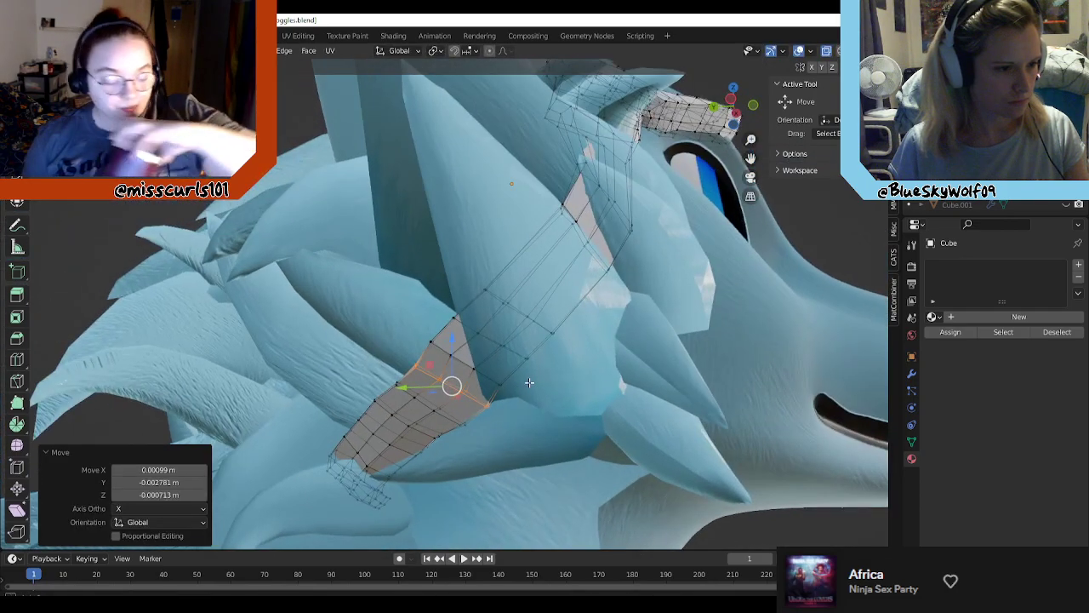
Step: Select the full vertex row where the strap enters the large tuft and shift it about 0.0005, -0.0030 and -0.0003 m in X, Y and Z
left_click_drag(523, 385, 456, 362)
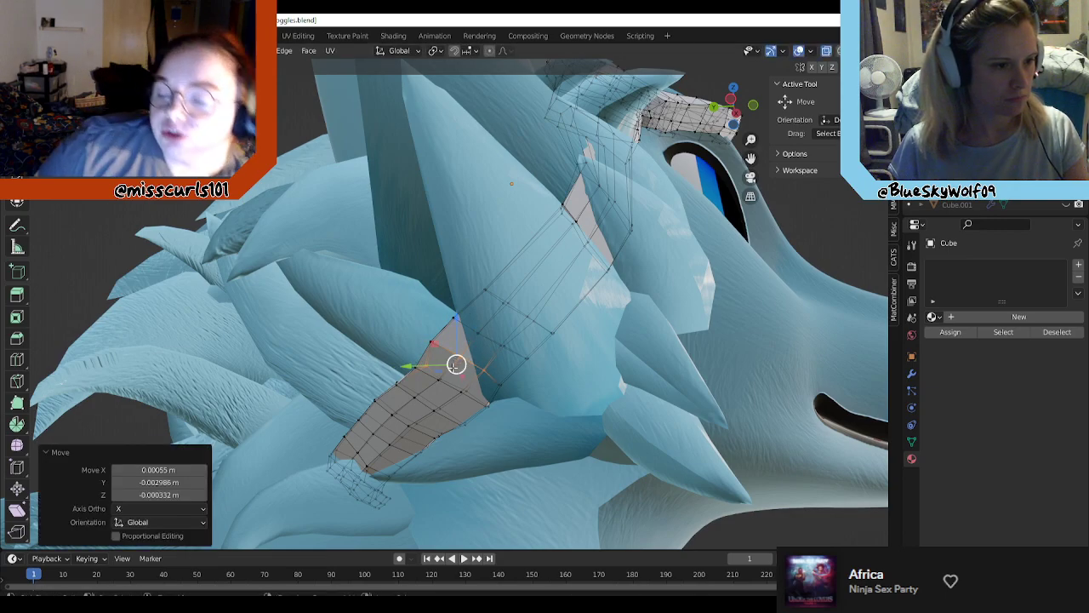
key("ctrl+z")
left_click_drag(414, 323, 433, 338)
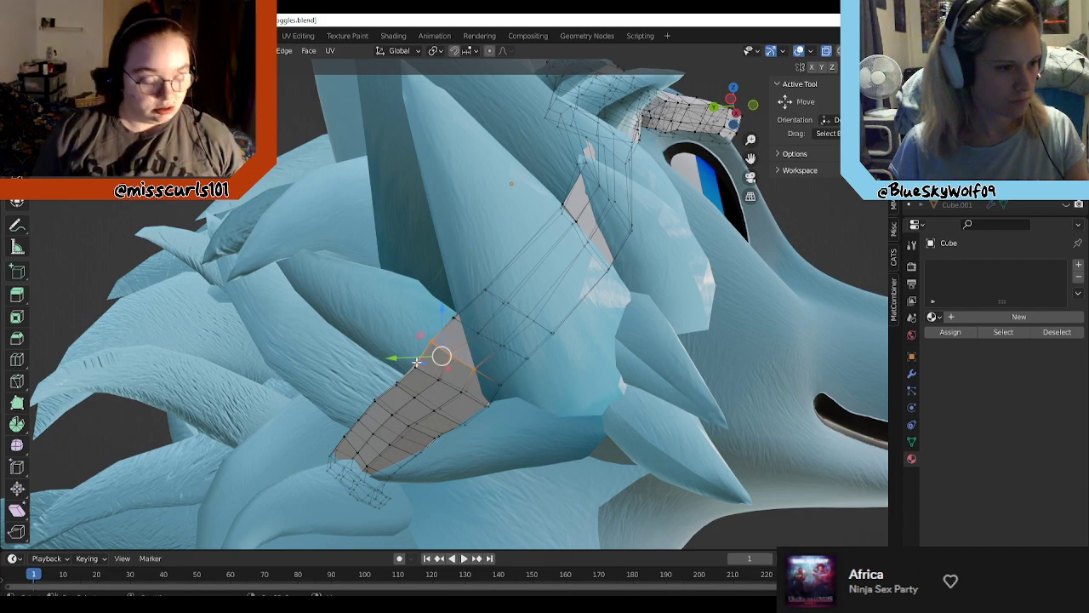
left_click_drag(446, 355, 519, 392)
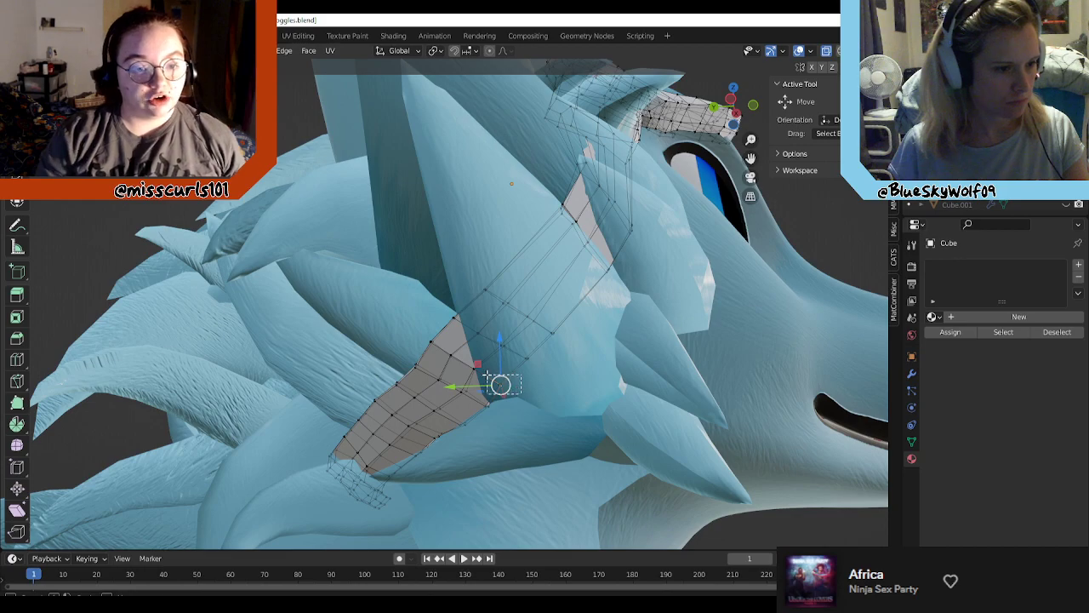
left_click(434, 343, "shift")
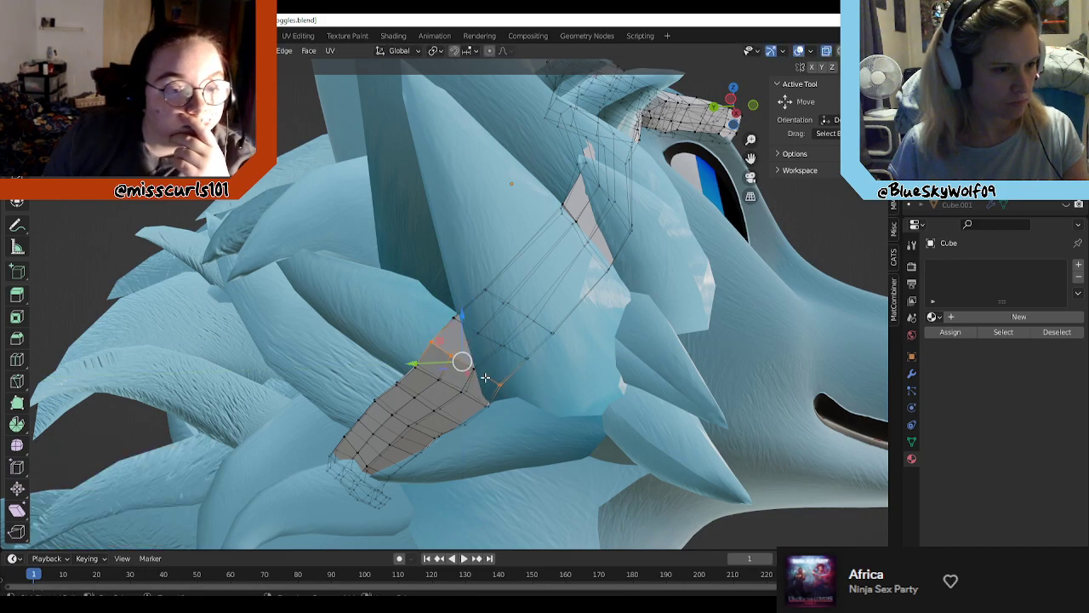
left_click_drag(466, 375, 466, 377, "shift")
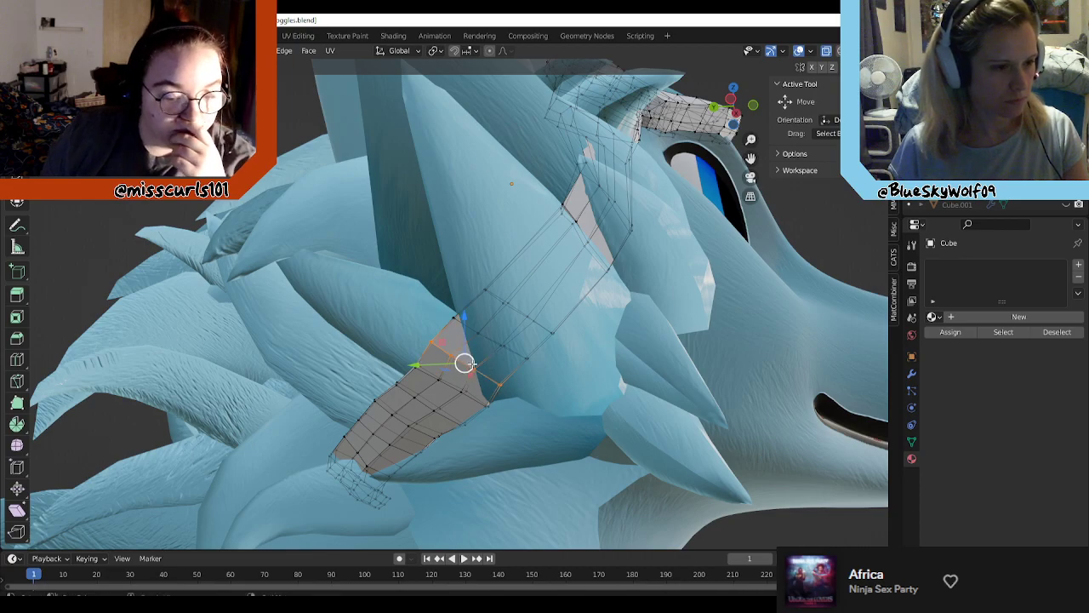
key("g")
left_click(477, 365)
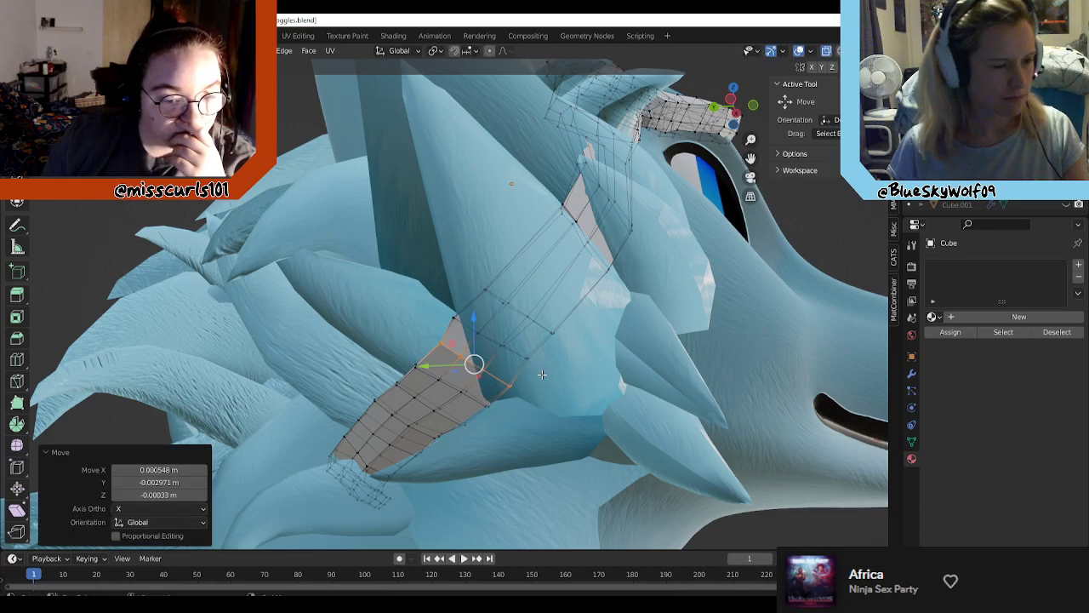
Step: Move the first vertex row inside the large tuft about 0.0003, -0.0037 and -0.0013 m in X, Y and Z
middle_click_drag(474, 365, 515, 351)
left_click_drag(494, 339, 485, 335)
key("g")
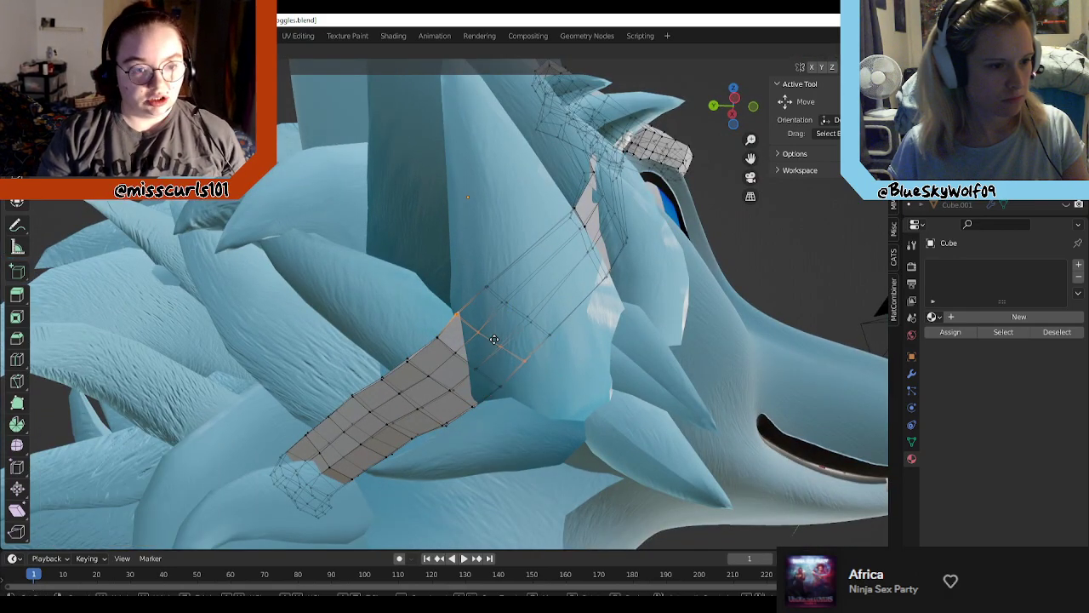
left_click(502, 343)
middle_click_drag(503, 344, 512, 364)
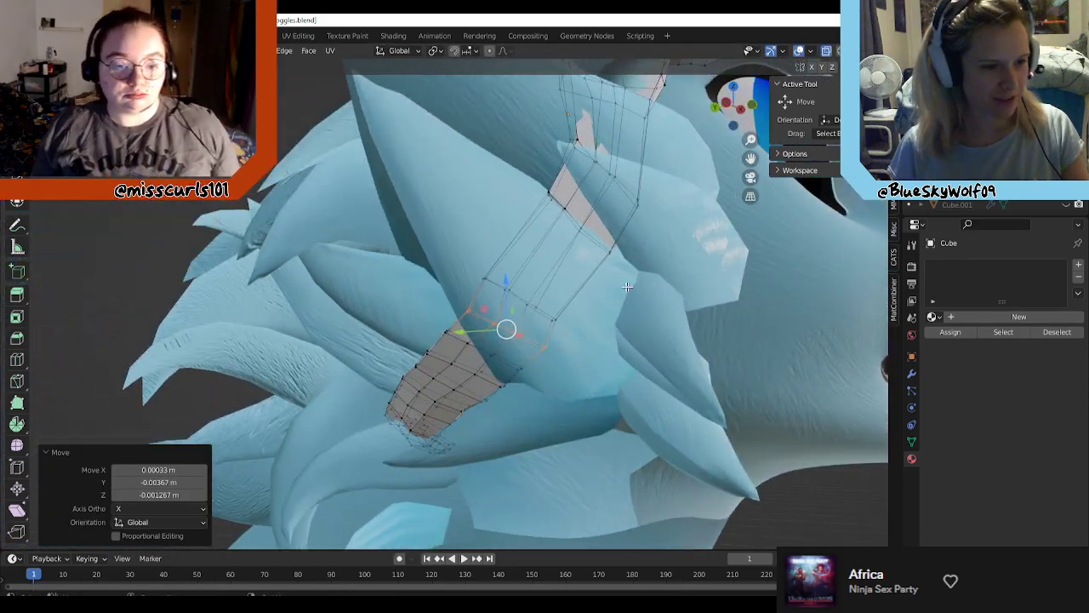
Step: Shift the next vertex row inside the large tuft about 0.0019, -0.0046 and -0.0005 m in X, Y and Z
left_click(592, 292)
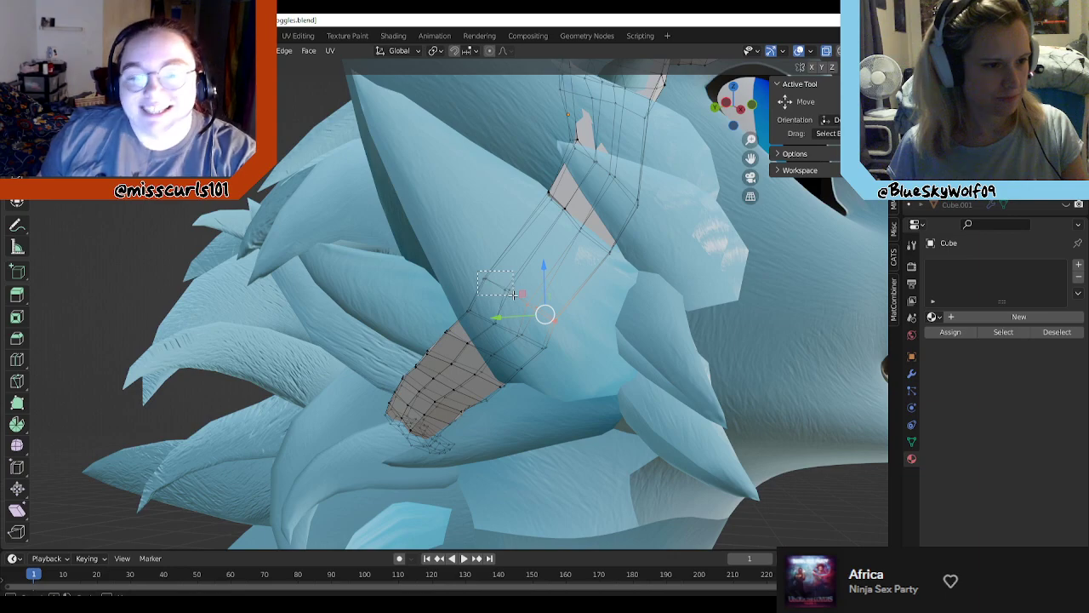
left_click(541, 310)
key("g")
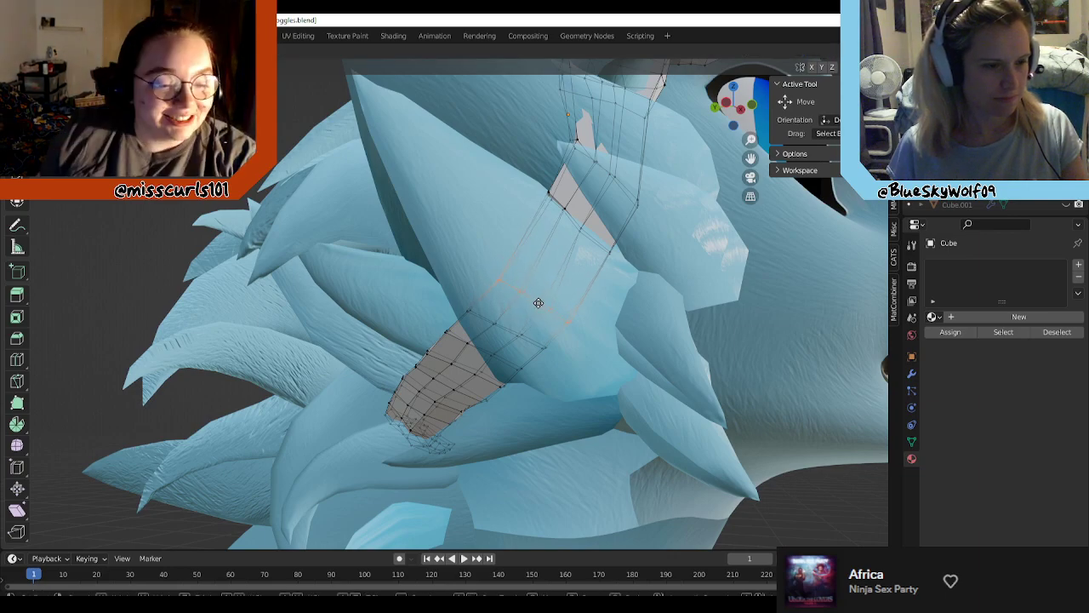
left_click(541, 303)
middle_click_drag(550, 308, 600, 276)
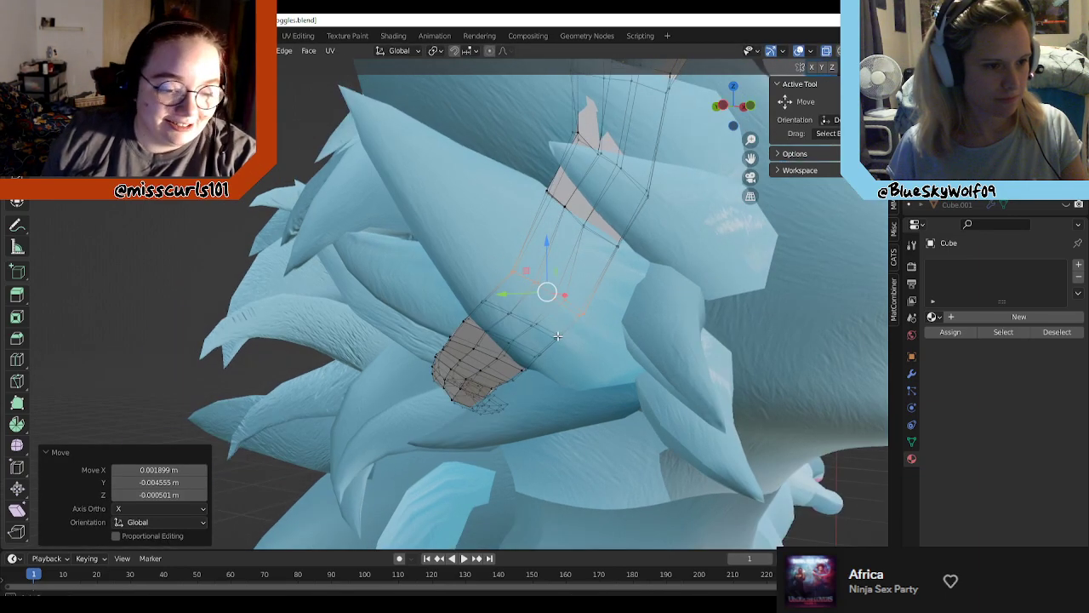
Step: Add one loop cut across the strap inside the tuft with factor 0.131 and move it about 0.0011, -0.0016 and -0.0016 m
left_click(601, 276)
key("ctrl+r")
left_click(585, 282)
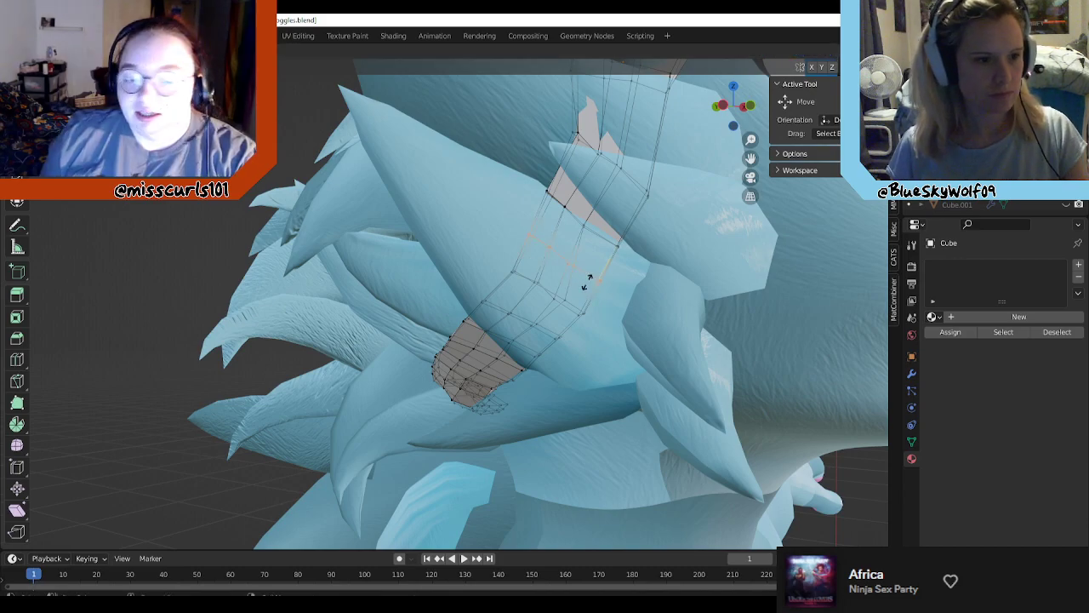
left_click(592, 279)
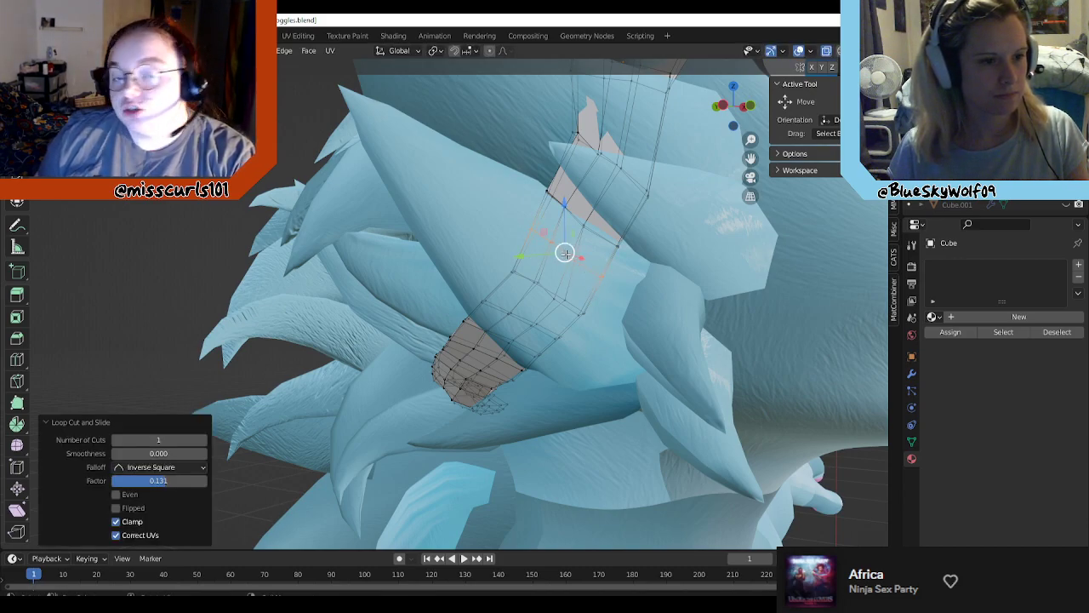
left_click_drag(566, 255, 568, 257)
left_click(574, 260)
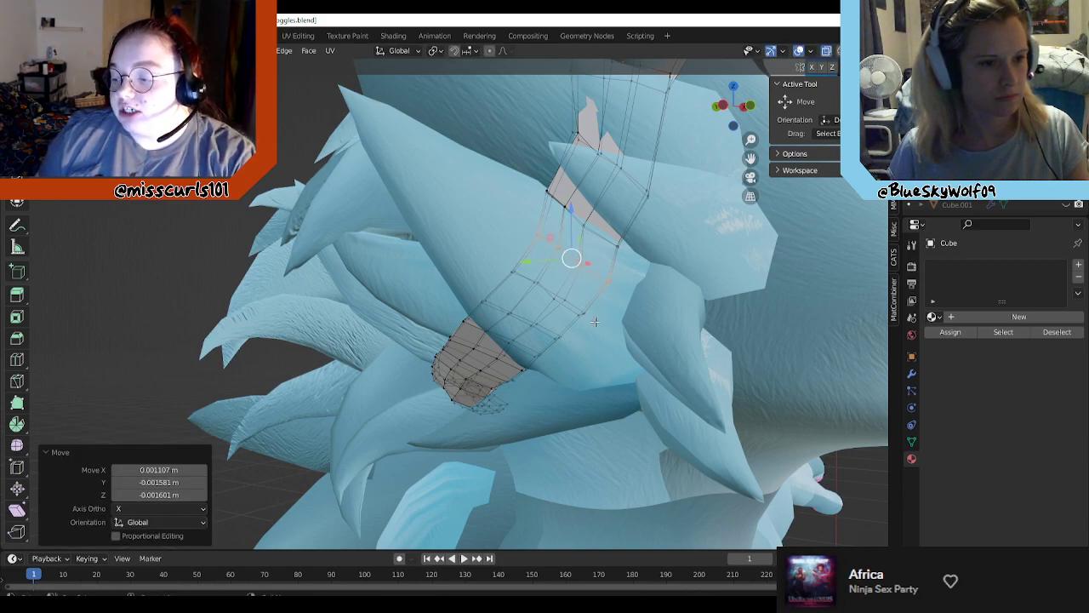
middle_click_drag(574, 260, 482, 294)
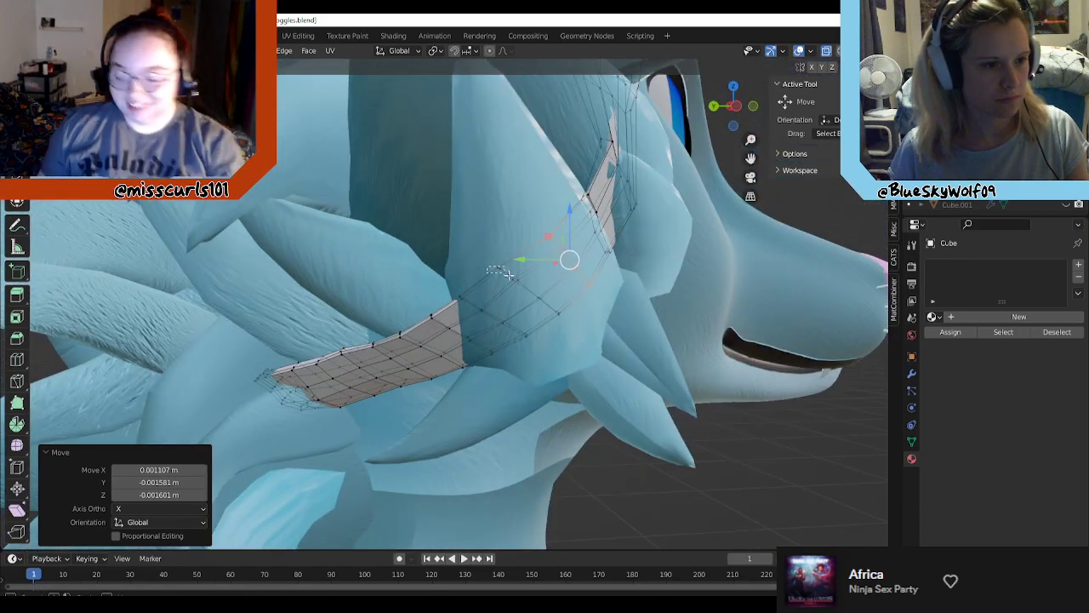
Step: Reposition the new loop's vertices inside the large tuft by about -0.0026, -0.0009 and -0.0019 m in X, Y and Z
left_click_drag(556, 304, 557, 305)
middle_click_drag(550, 298, 475, 278)
left_click_drag(462, 274, 477, 287)
middle_click_drag(500, 339, 453, 287)
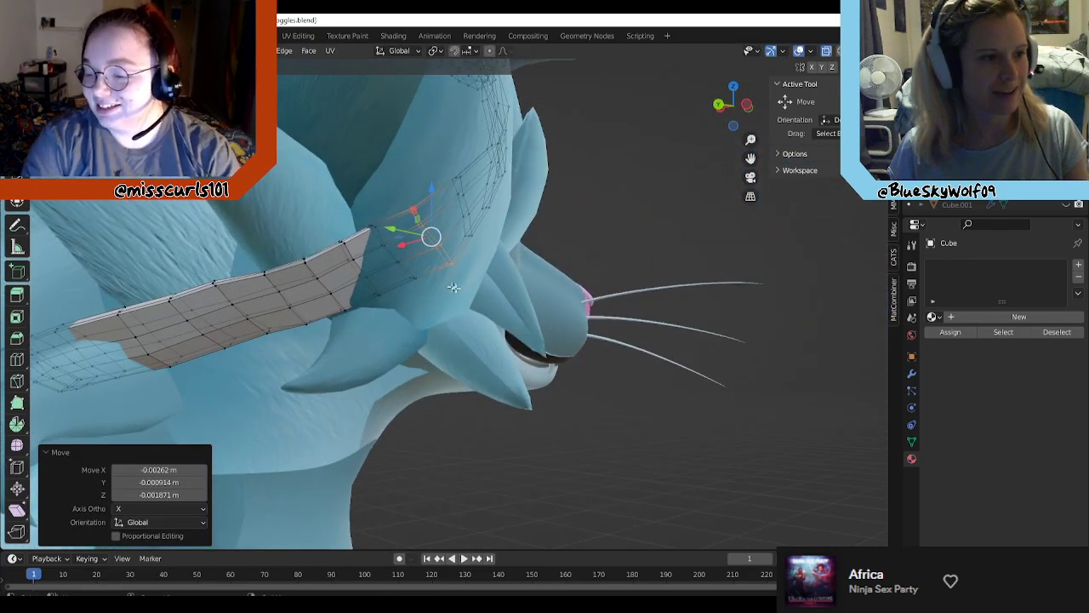
Step: Move the vertex row at the large tuft's front edge about 0.0005, -0.0026 and -0.0019 m in X, Y and Z
middle_click_drag(507, 308, 499, 242)
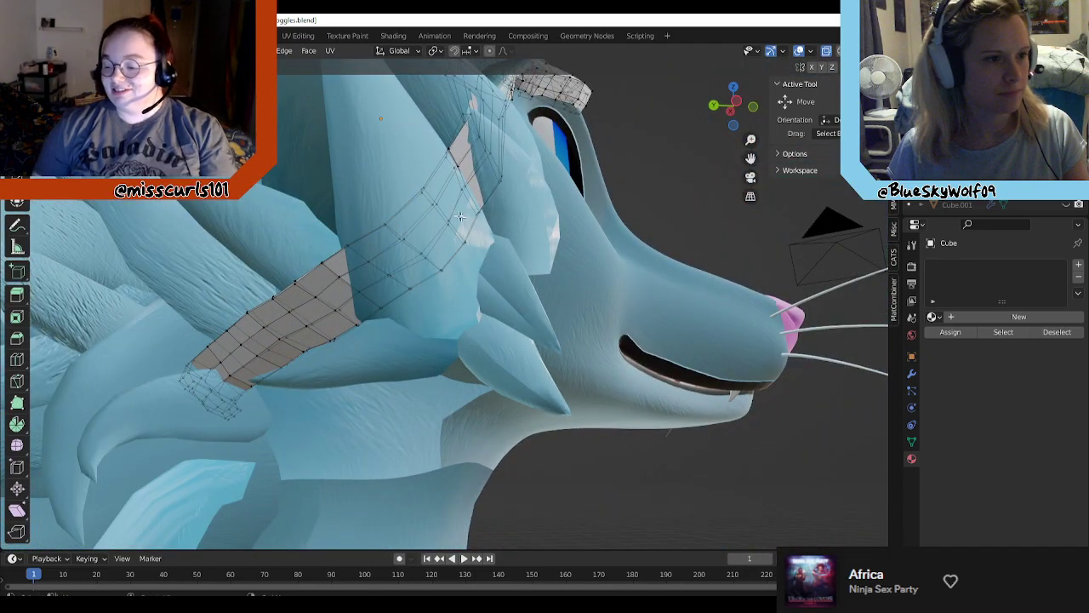
middle_click_drag(477, 196, 461, 212)
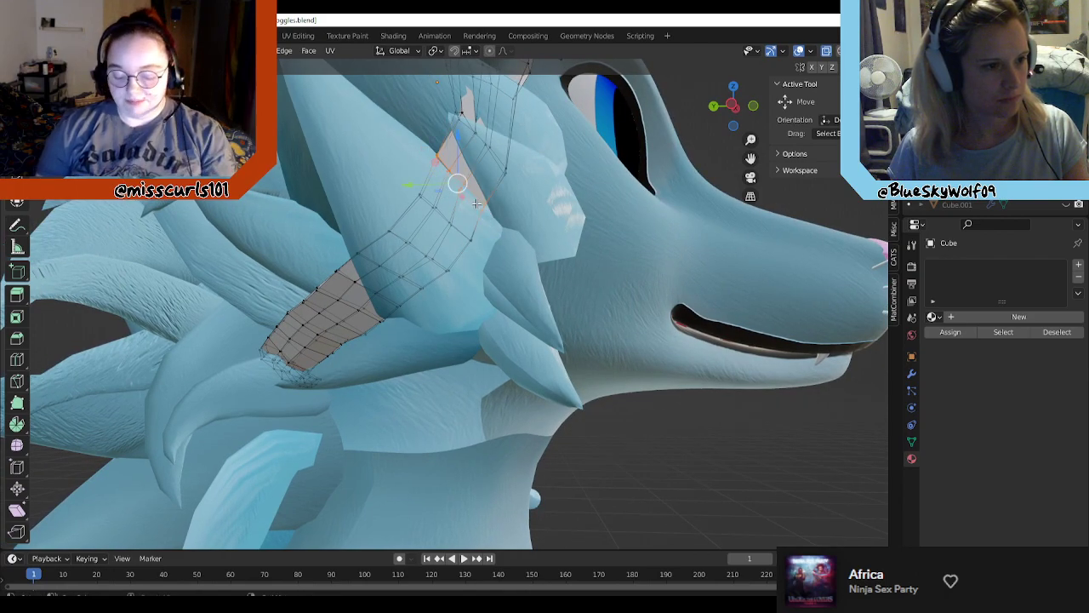
left_click_drag(459, 185, 468, 192)
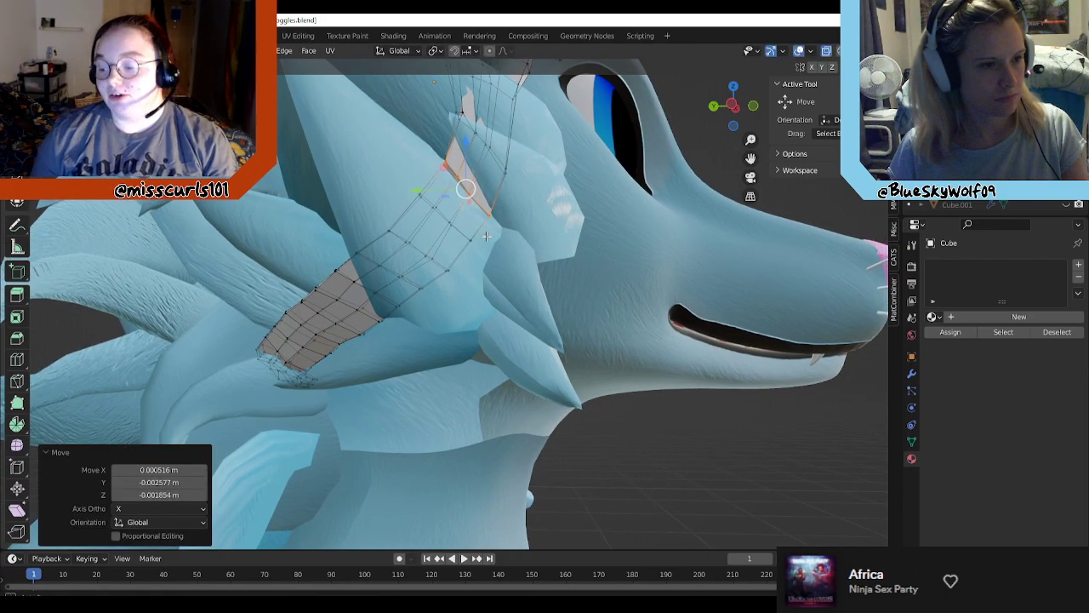
middle_click_drag(468, 191, 502, 305)
scroll(545, 342, "down", 1)
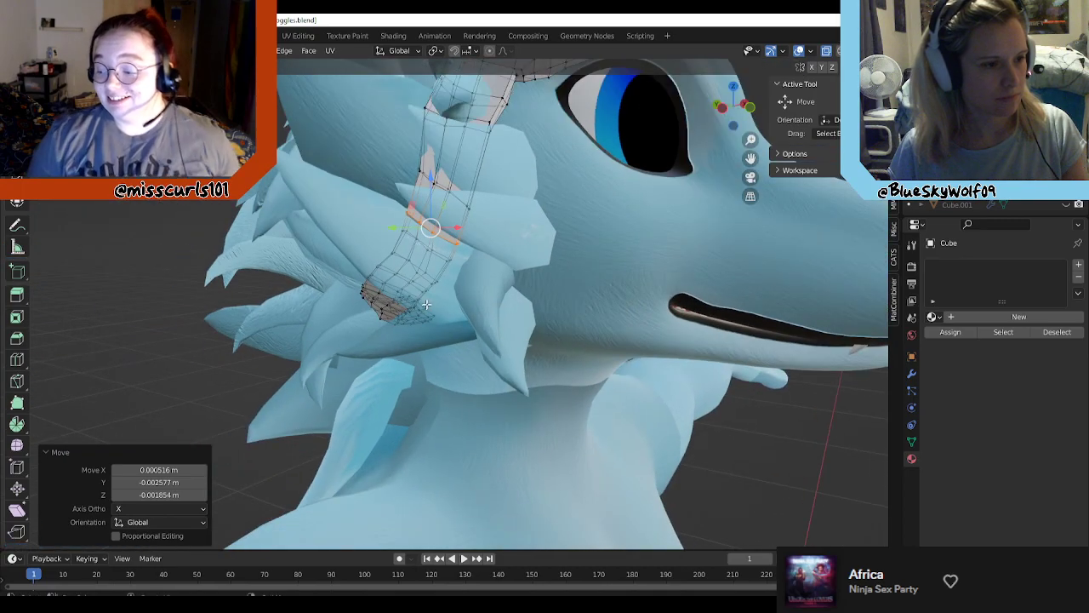
Step: Fine-tune individual vertices around the large tuft's front edge, shifting one selection about 0.0006, -0.0018 and -0.0017 m in X, Y and Z
middle_click_drag(428, 304, 371, 267)
scroll(413, 234, "up", 3)
left_click(398, 252)
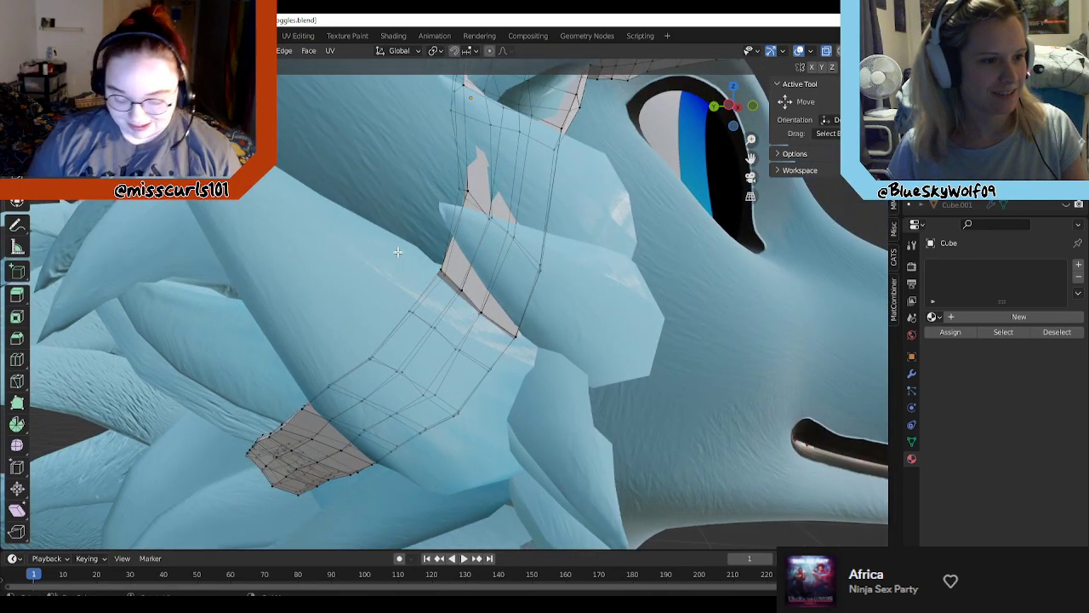
left_click_drag(462, 294, 444, 289)
left_click_drag(474, 323, 504, 370)
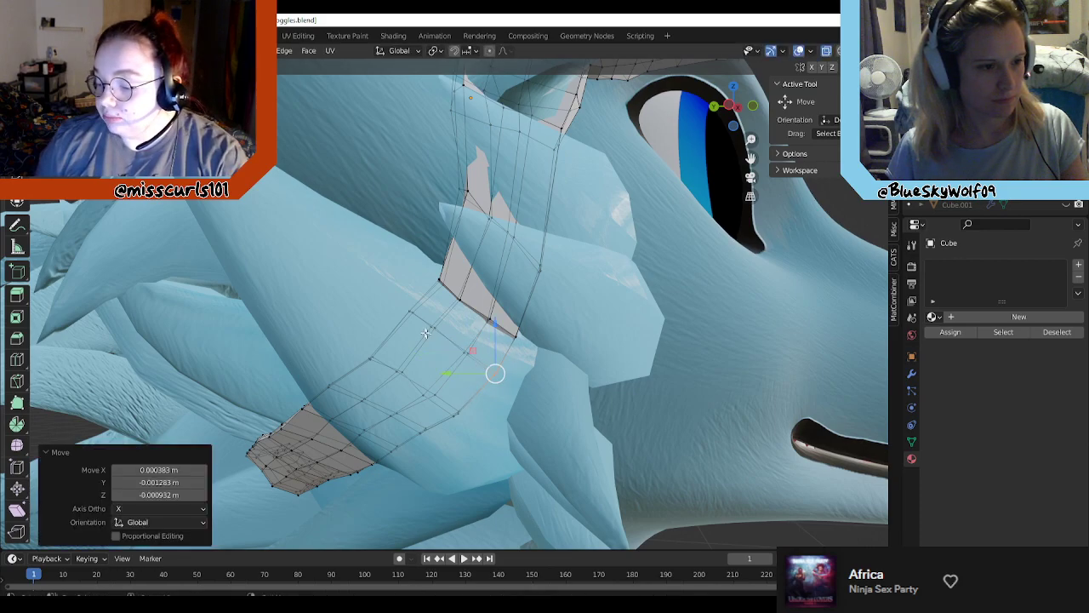
left_click_drag(425, 335, 424, 336)
mouse_move(433, 327)
left_mouse_down()
mouse_move(442, 334)
mouse_move(404, 320)
mouse_move(420, 319)
left_mouse_up()
Step: Raise the strap vertices at the large tuft's front edge about 0.0025 m in Z, with small X and Y shifts
mouse_move(438, 333)
middle_mouse_down()
mouse_move(498, 366)
mouse_move(562, 423)
mouse_move(567, 412)
middle_mouse_up()
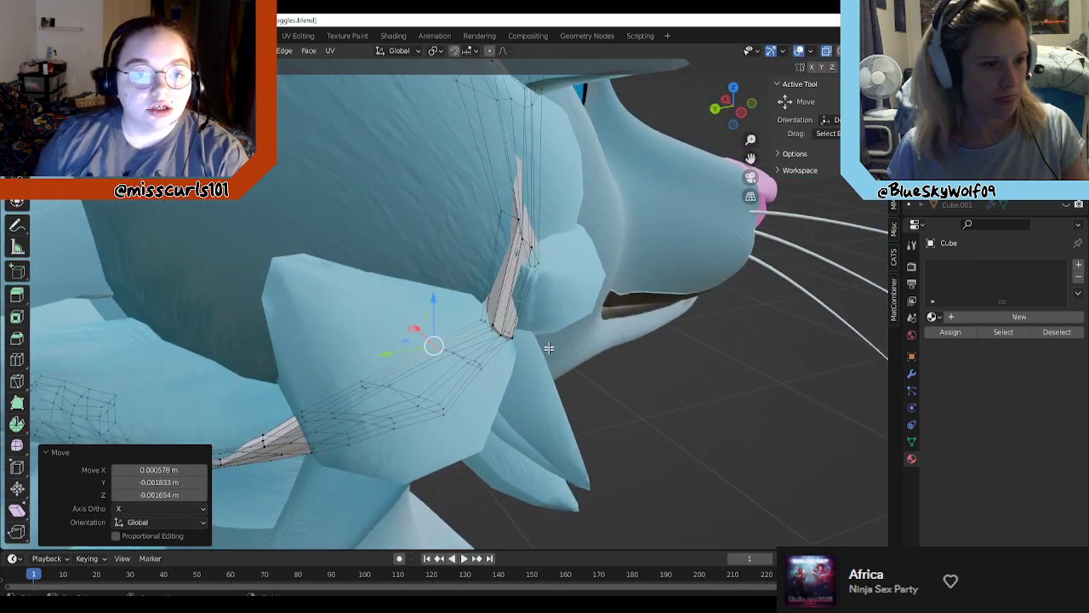
middle_click_drag(569, 294, 580, 328)
left_click_drag(588, 336, 574, 355)
left_click_drag(511, 380, 511, 380)
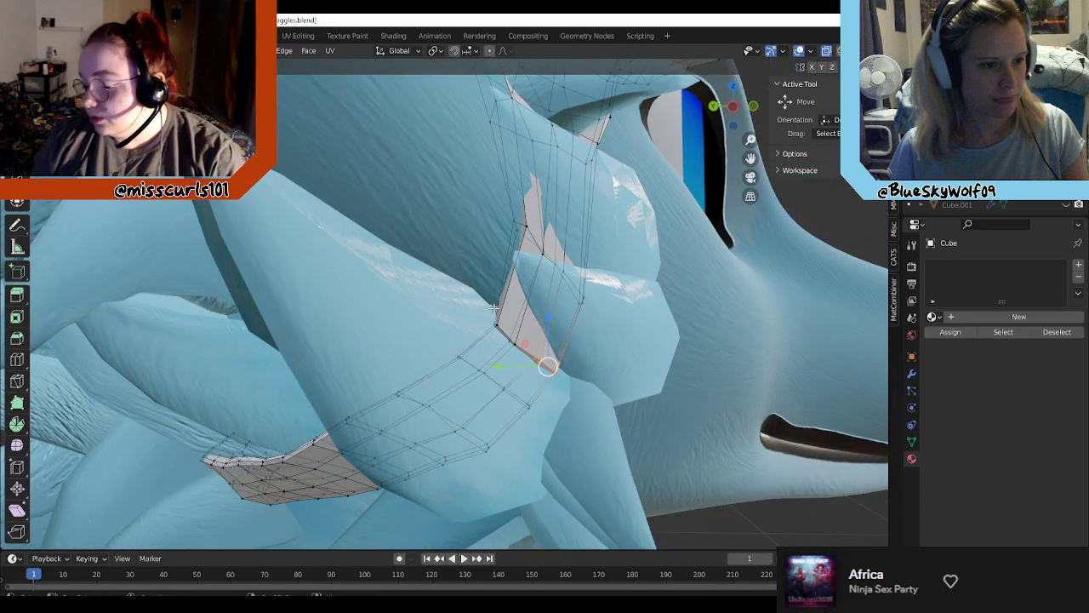
left_click_drag(489, 312, 534, 332)
Step: Move the vertex row in front of the large tuft about 0.0022, -0.0029 and -0.0013 m in X, Y and Z
middle_click_drag(603, 336, 552, 325)
scroll(588, 340, "down", 3)
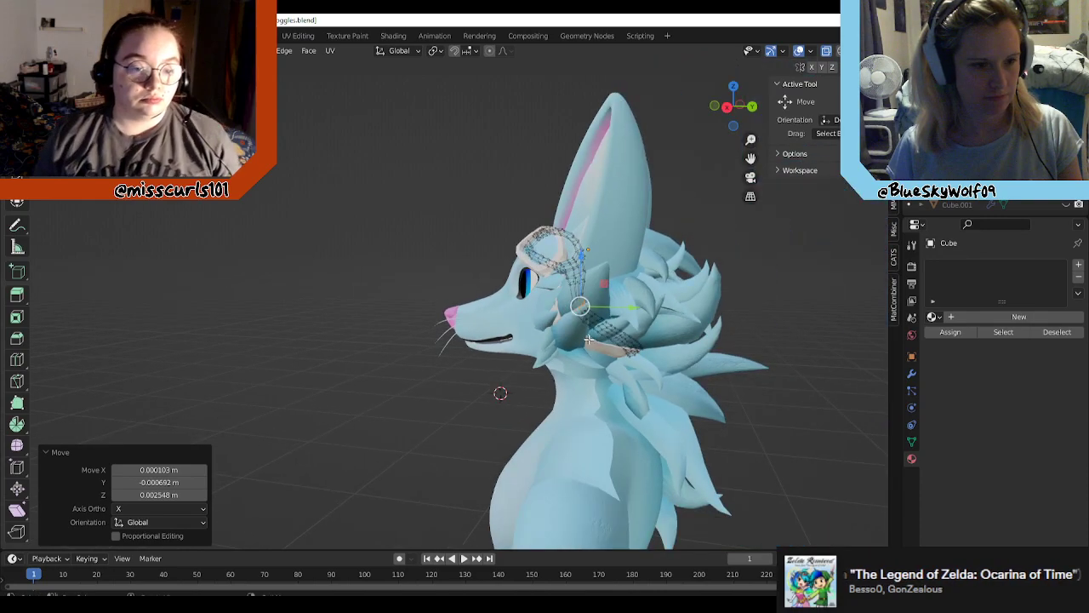
middle_click_drag(623, 346, 286, 331)
scroll(569, 344, "up", 3)
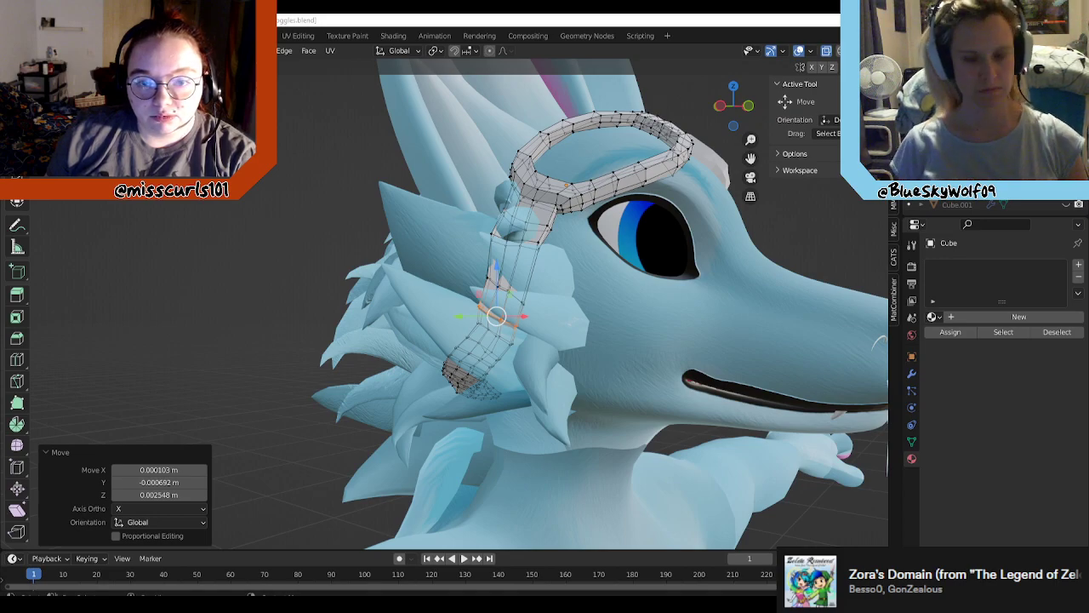
middle_click_drag(572, 273, 538, 343)
scroll(628, 281, "up", 4)
left_click_drag(494, 334, 514, 345)
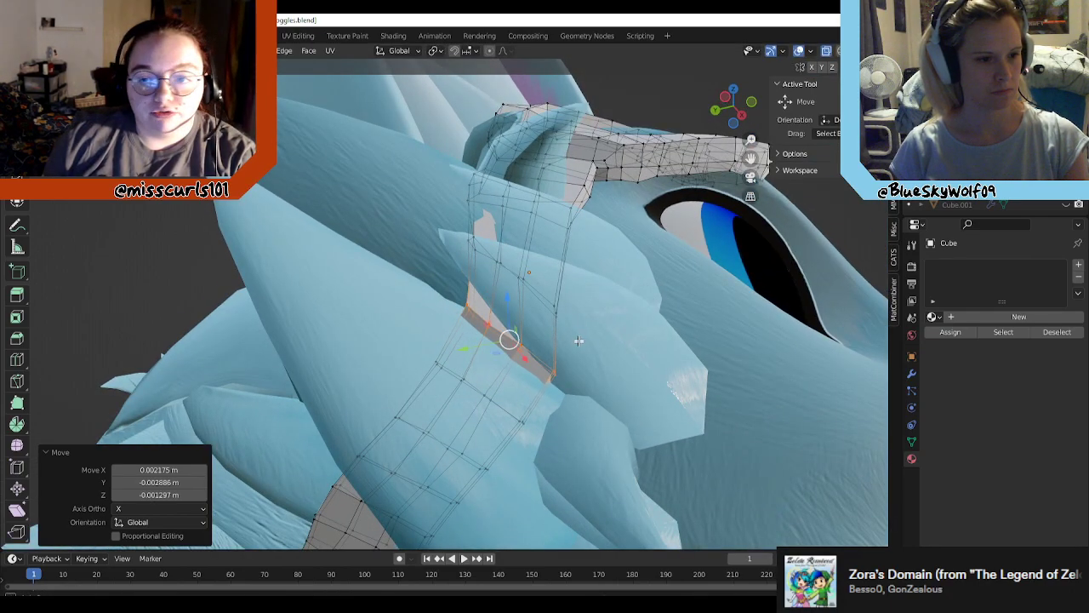
middle_click_drag(514, 345, 590, 250)
Step: Adjust the strap's vertex row between the two smaller cheek tufts
left_click_drag(548, 329, 522, 280)
middle_click_drag(523, 280, 533, 257)
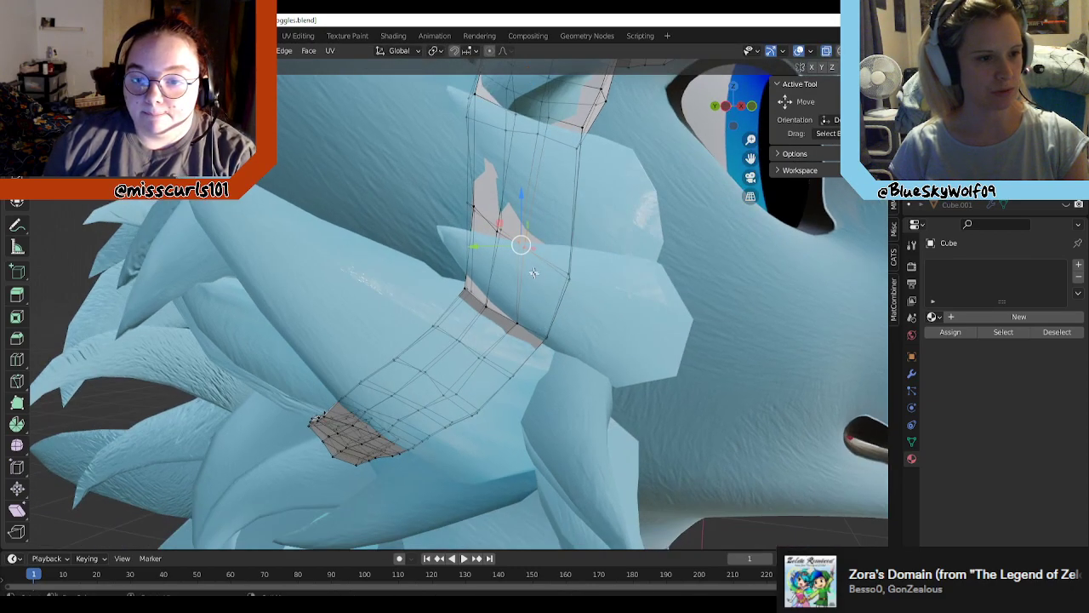
left_click_drag(540, 254, 536, 250)
middle_click_drag(535, 250, 553, 298)
Step: Shift the middle vertices of the row between the smaller tufts about 0.0017, -0.0032 and -0.0008 m in X, Y and Z
scroll(538, 295, "up", 3)
left_click_drag(554, 297, 570, 304)
middle_click_drag(516, 230, 495, 220)
left_click_drag(497, 166, 532, 179)
middle_click_drag(532, 179, 518, 200)
middle_click_drag(518, 153, 503, 254, "shift")
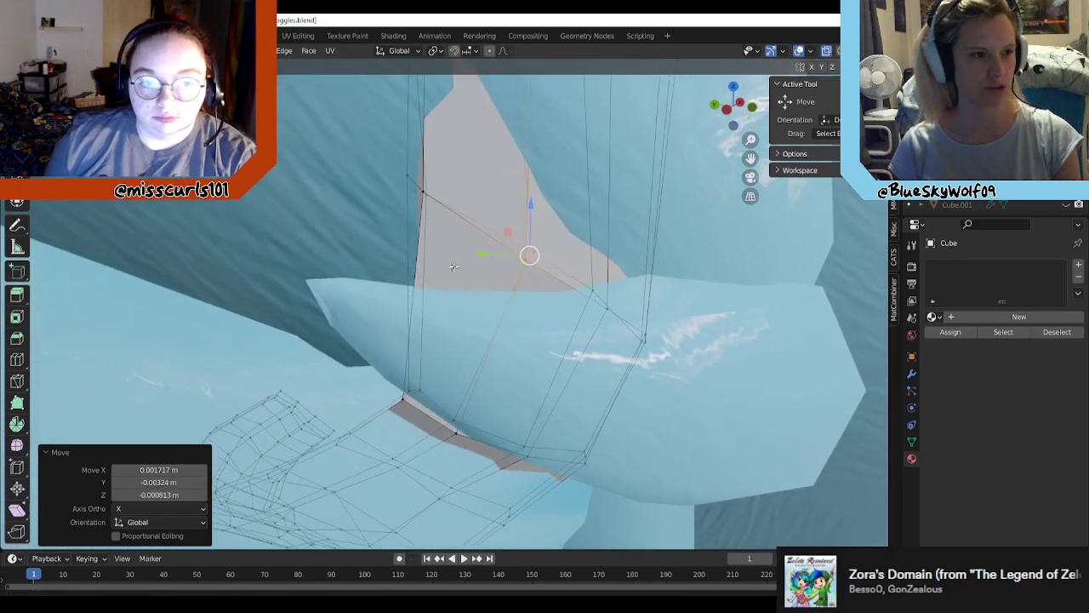
Step: Move the rear-edge vertices of the row between the smaller tufts about 0.0008, -0.0048 and -0.0005 m in X, Y and Z
left_click_drag(467, 151, 365, 250)
middle_click_drag(375, 254, 422, 291)
left_click_drag(383, 174, 440, 180)
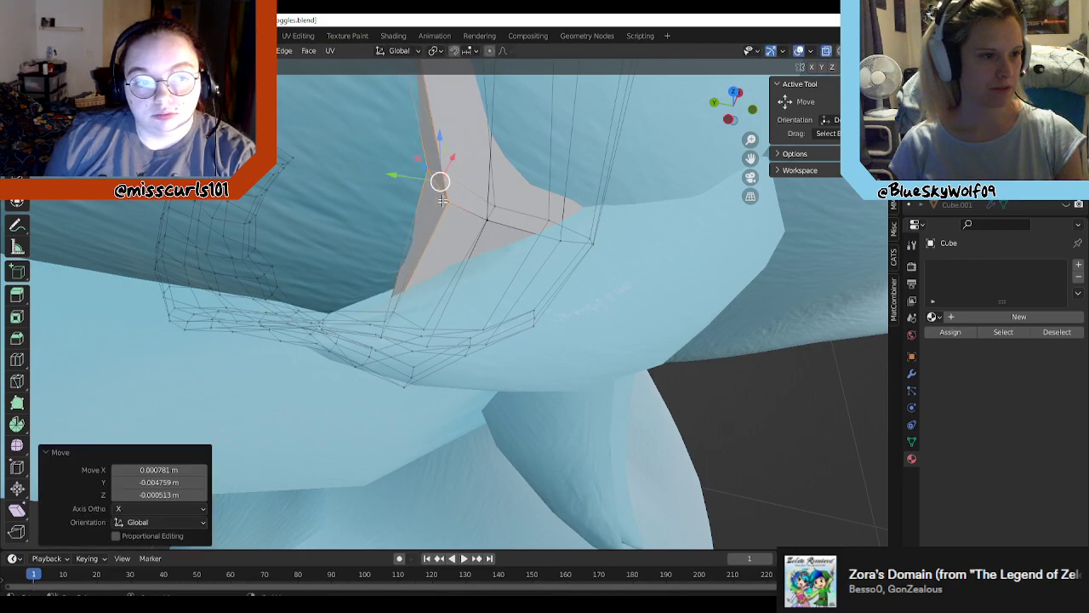
Step: Shift the rear-edge vertices of the strap row between the smaller cheek tufts about 0.0011, 0.0006 and 0.0015 m in X, Y and Z
middle_click_drag(440, 179, 537, 226)
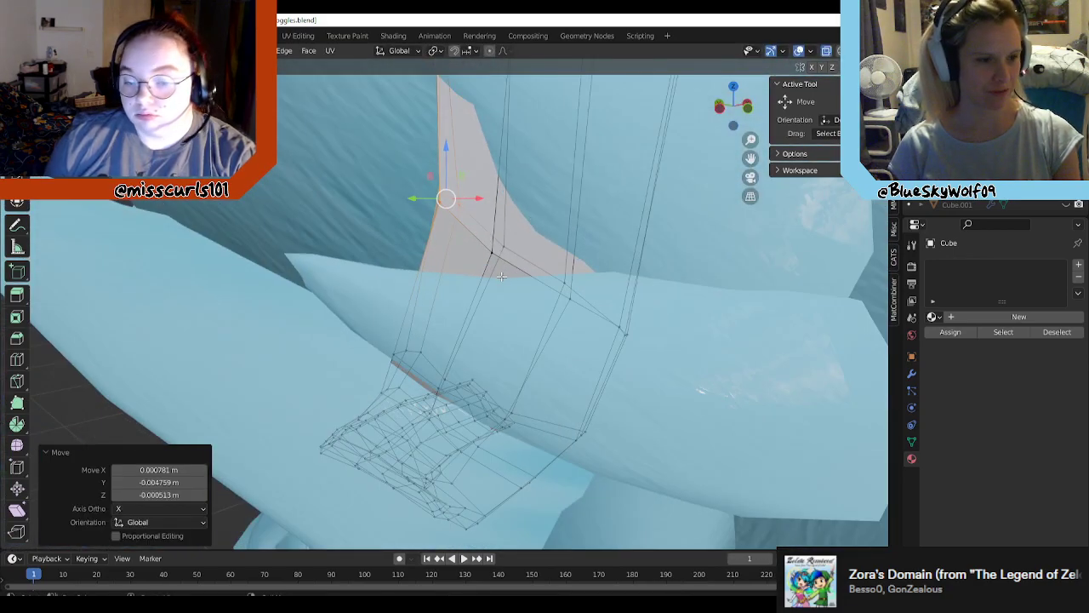
middle_click_drag(501, 276, 649, 274)
left_click(538, 221)
key("g")
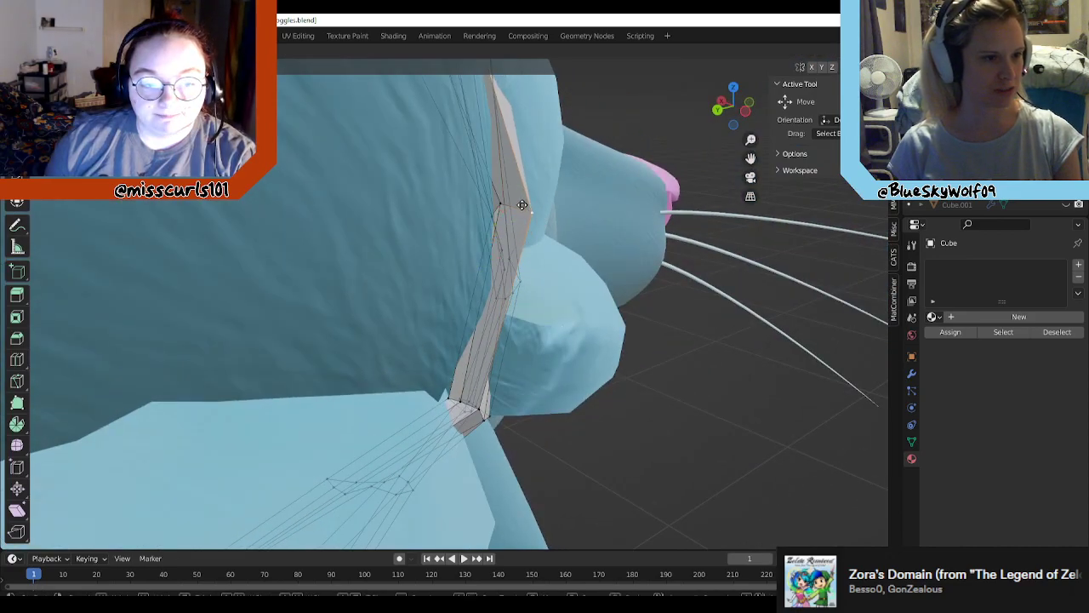
left_click(517, 195)
Step: Move the front vertices of the strap row at the upper edge of the upper smaller cheek tuft forward toward the eye
middle_click_drag(559, 221, 389, 237)
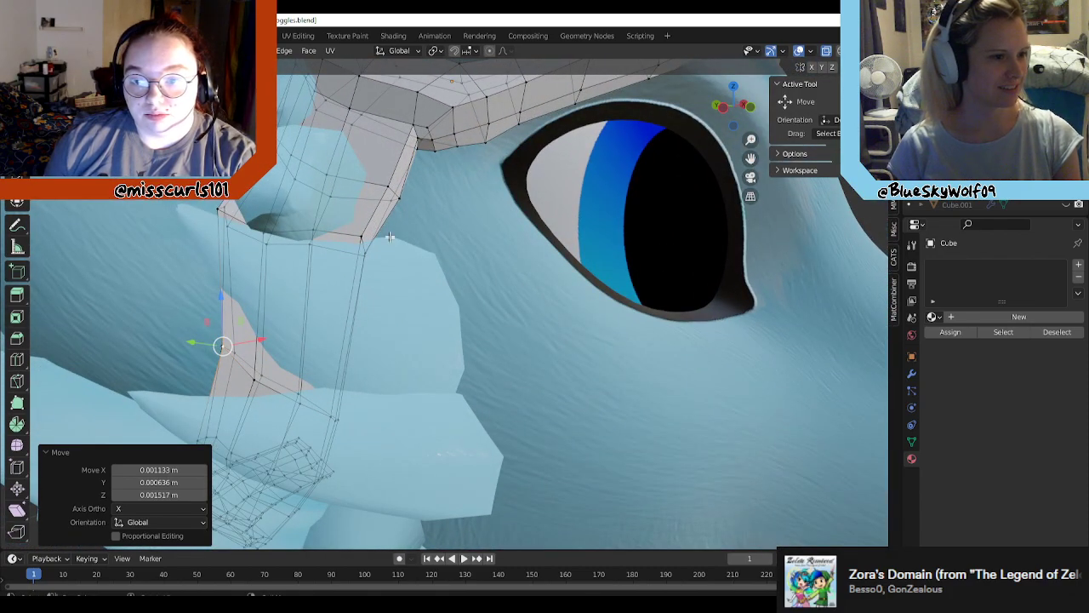
left_click_drag(352, 271, 352, 271)
key("g")
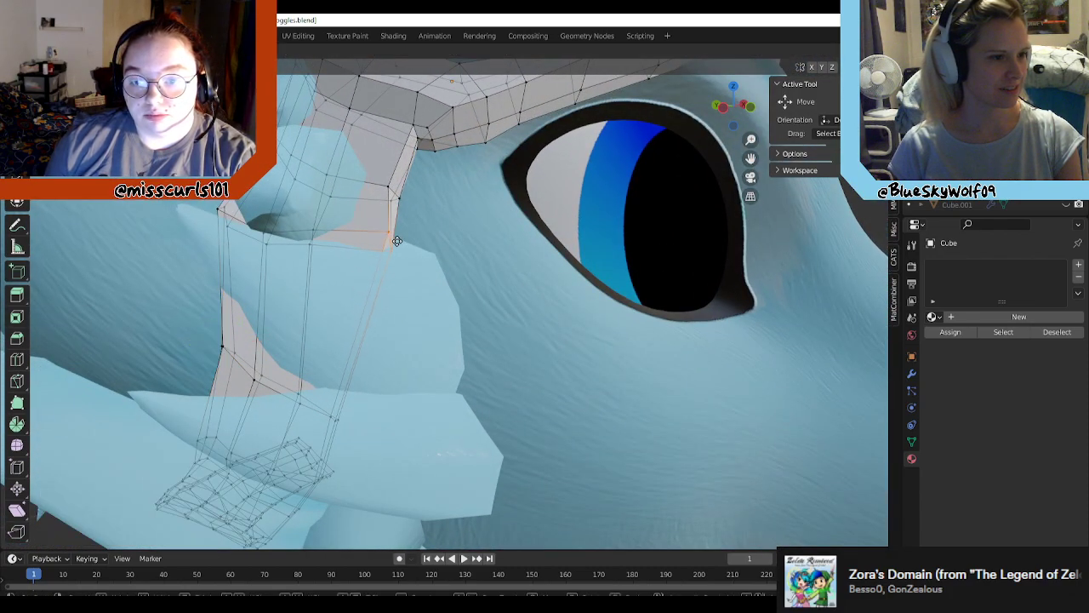
left_click(390, 244)
left_click_drag(382, 212, 332, 240)
key("g")
left_click(413, 199)
Step: Move the rear-edge vertices of the row above the upper smaller tuft about 0.0022, -0.0048 and 0.0019 m in X, Y and Z
middle_click_drag(332, 240, 357, 267)
left_click_drag(303, 216, 280, 236)
key("ctrl+z")
key("g")
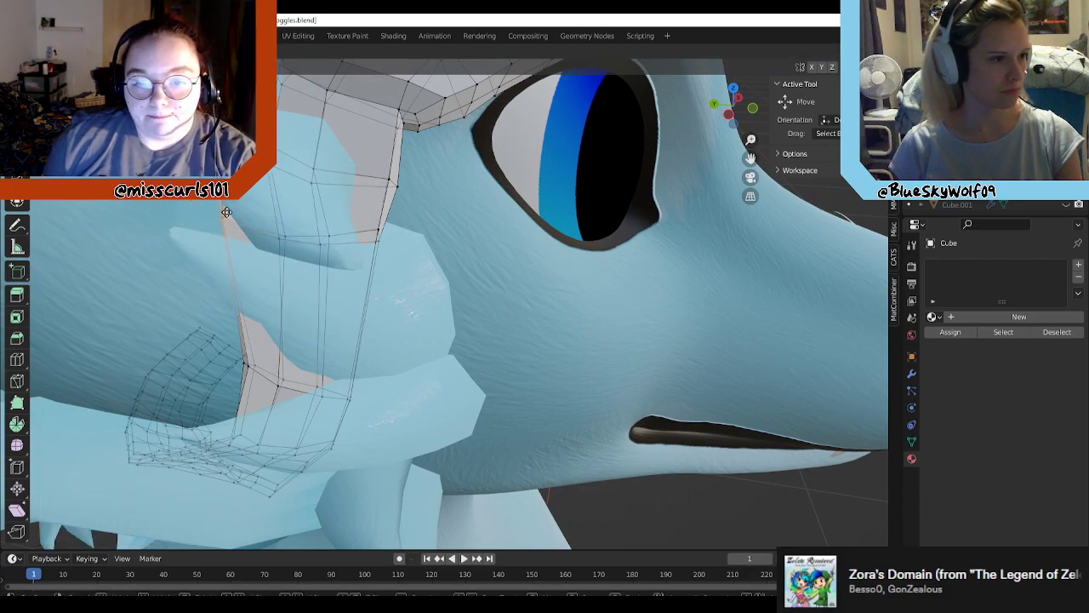
left_click(241, 210)
Step: Examine the reshaped strap's overall fit along the side of the fox's head and through the cheek fluff
middle_click_drag(242, 211, 342, 193)
middle_click_drag(255, 182, 338, 202)
scroll(339, 202, "down", 6)
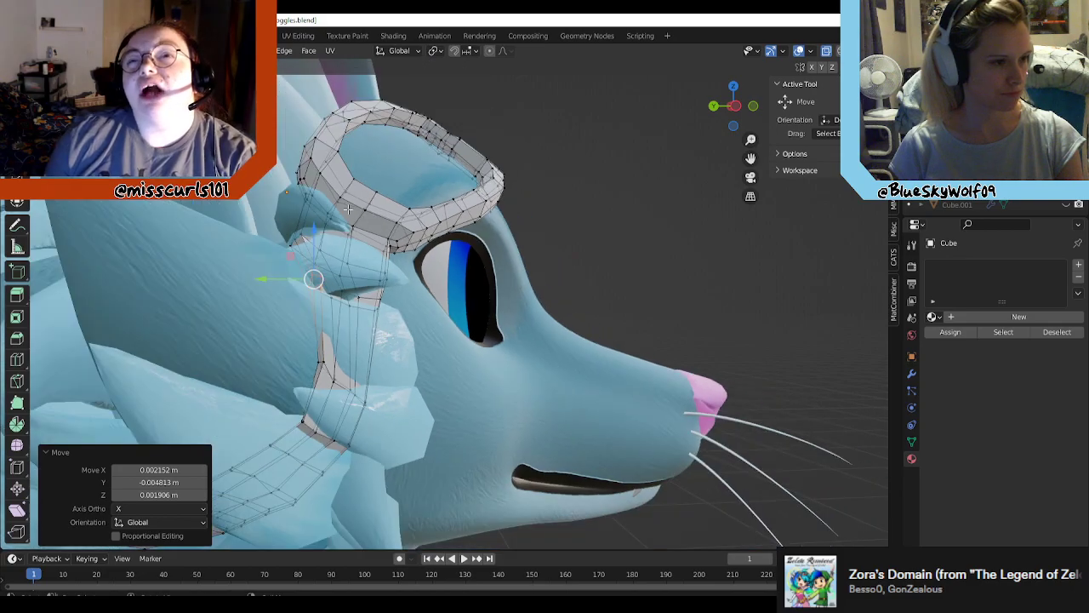
middle_click_drag(416, 280, 407, 227)
scroll(440, 249, "up", 3)
scroll(407, 227, "down", 5)
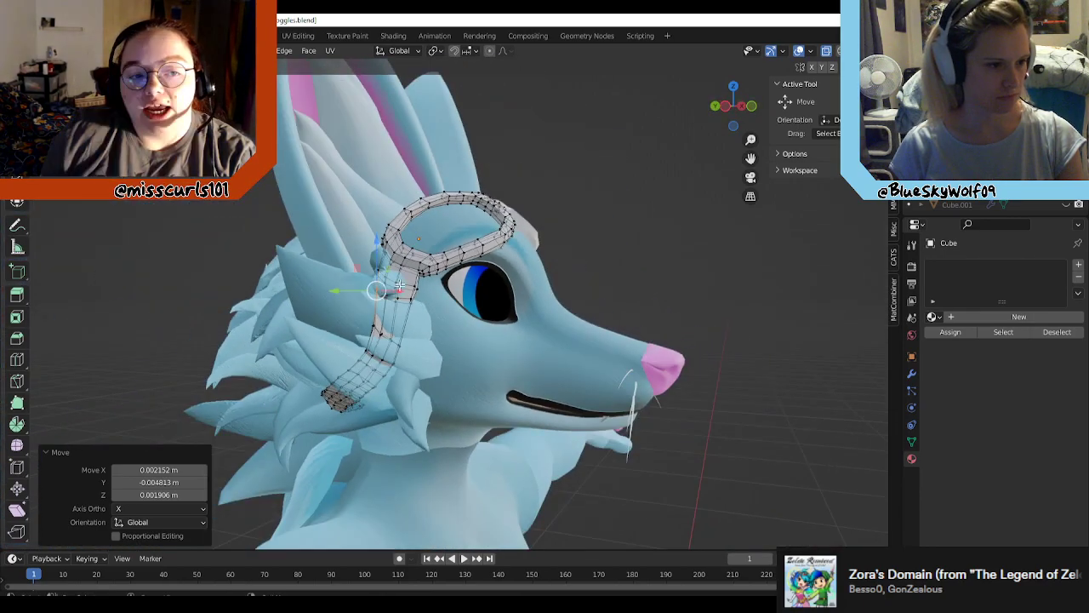
Step: Reposition the goggle strap's front corner vertices just below the frame beside the eye, above the cheek fur
scroll(368, 329, "up", 8)
middle_click_drag(368, 330, 332, 339)
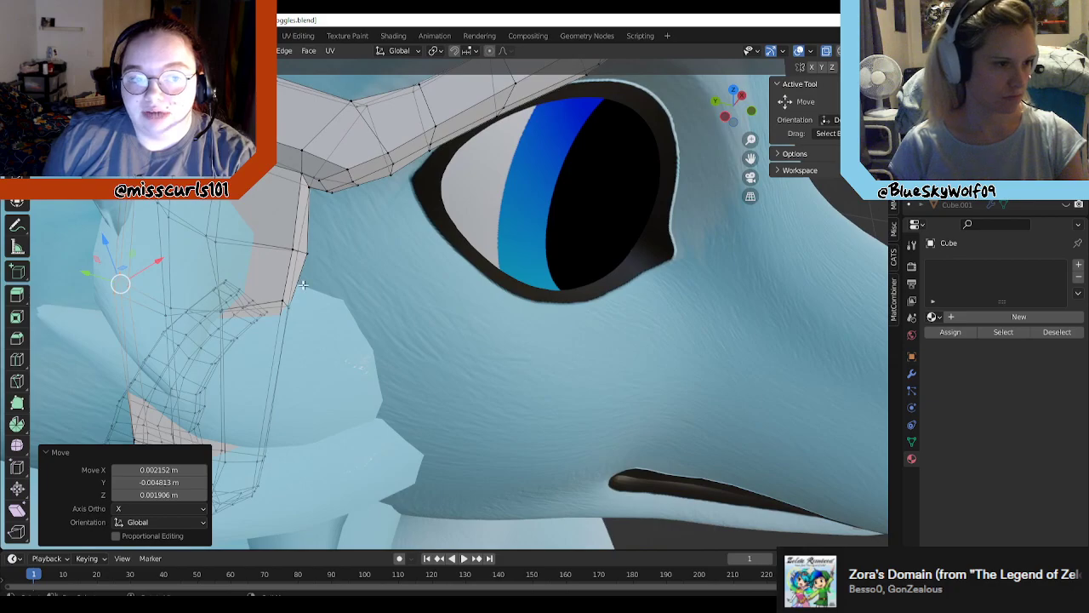
left_click_drag(259, 286, 293, 321)
mouse_move(246, 313)
middle_mouse_down()
mouse_move(294, 320)
mouse_move(242, 306)
middle_mouse_up()
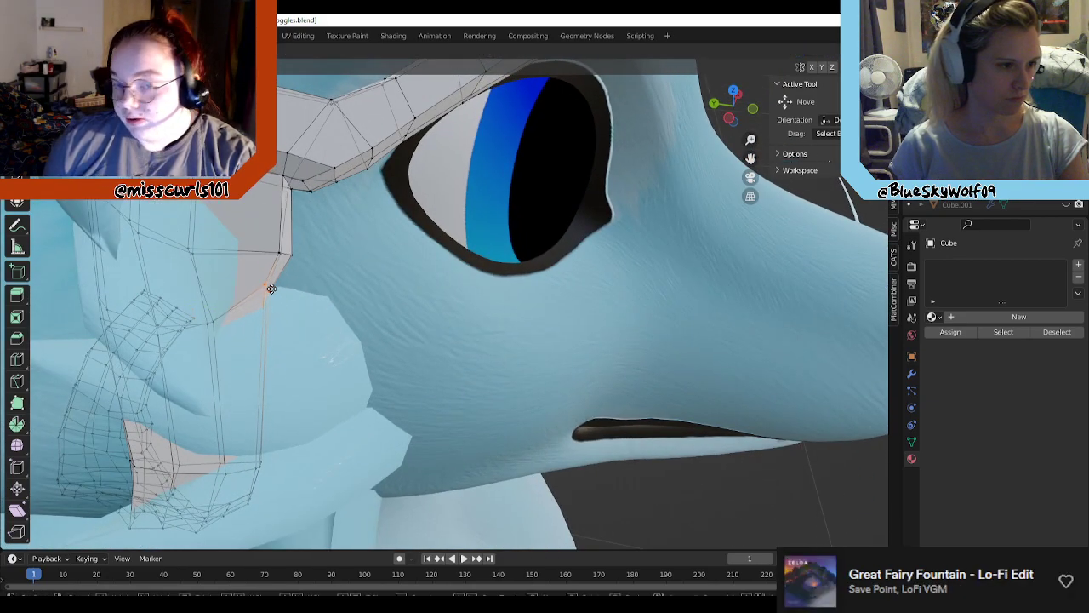
left_click_drag(271, 288, 273, 287)
middle_click_drag(277, 286, 230, 277)
left_click_drag(320, 274, 322, 282)
scroll(318, 287, "up", 3)
middle_click_drag(281, 299, 434, 278, "shift")
scroll(290, 246, "up", 2)
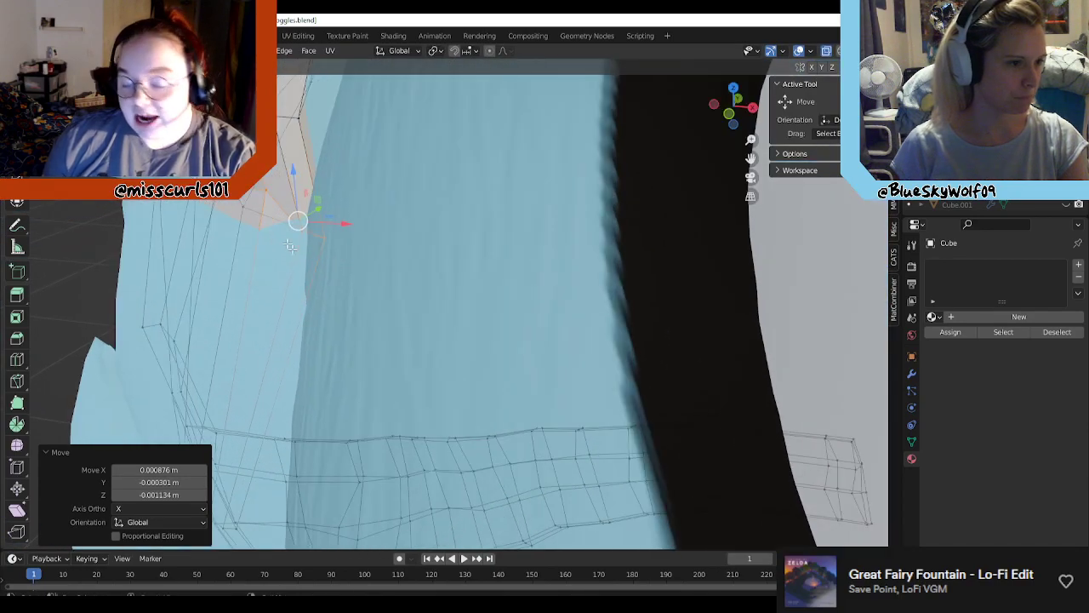
Step: Adjust the strap section's lower-edge vertices one by one, raising the front corner vertex about 0.0013 m
key("g")
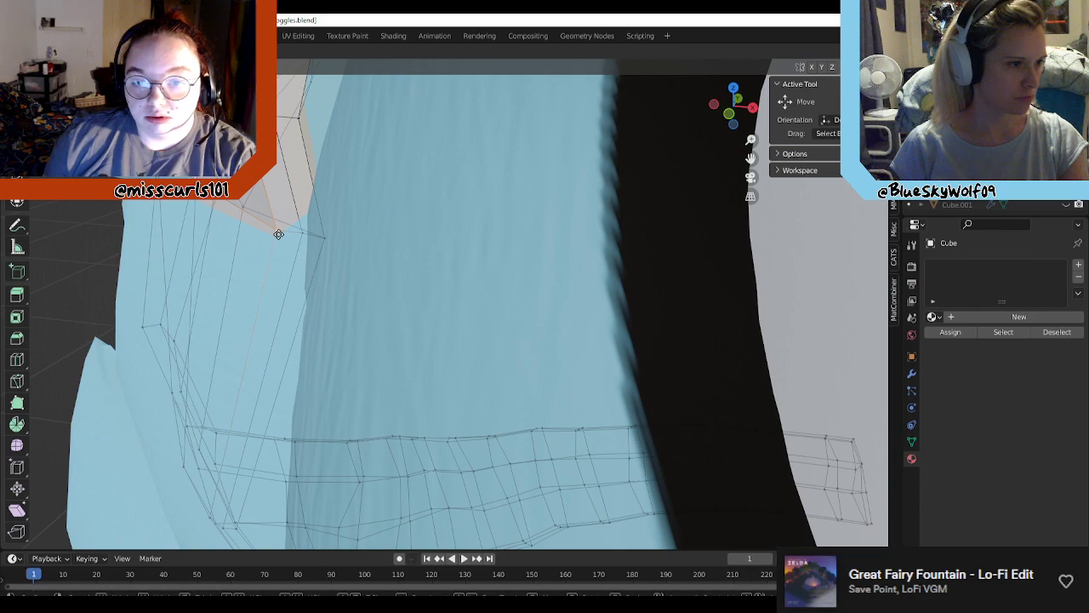
left_click(278, 231)
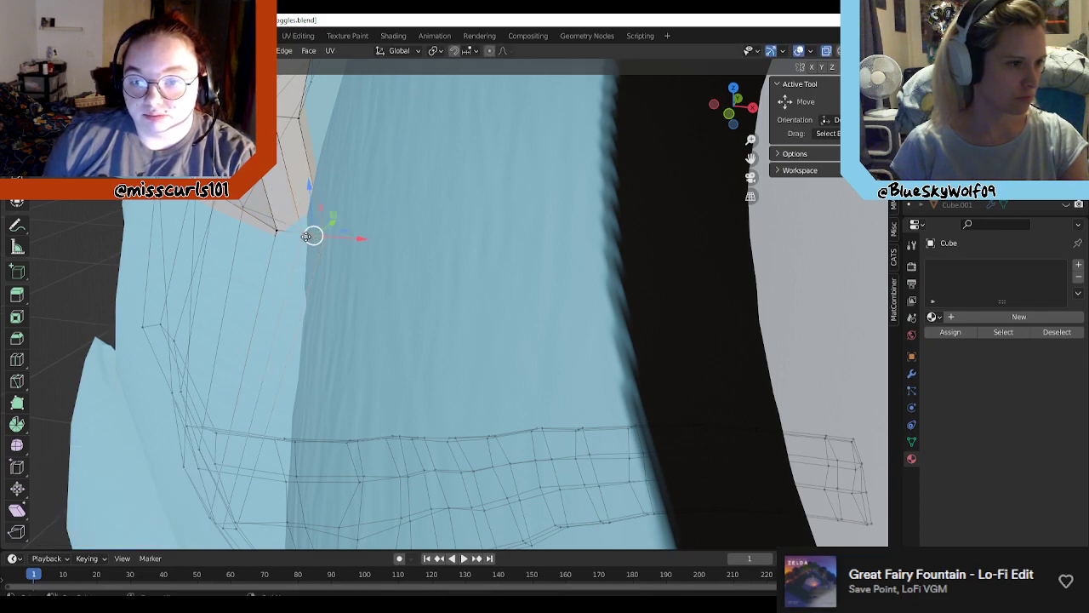
key("g")
left_click(301, 228)
left_click(315, 228)
left_click(328, 226)
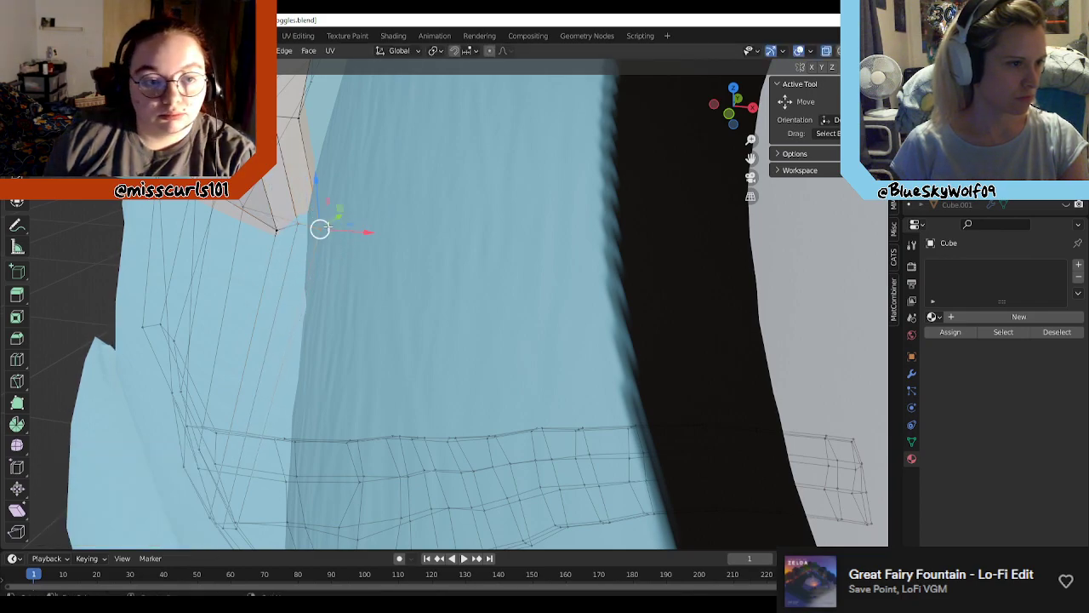
key("g")
left_click(324, 208)
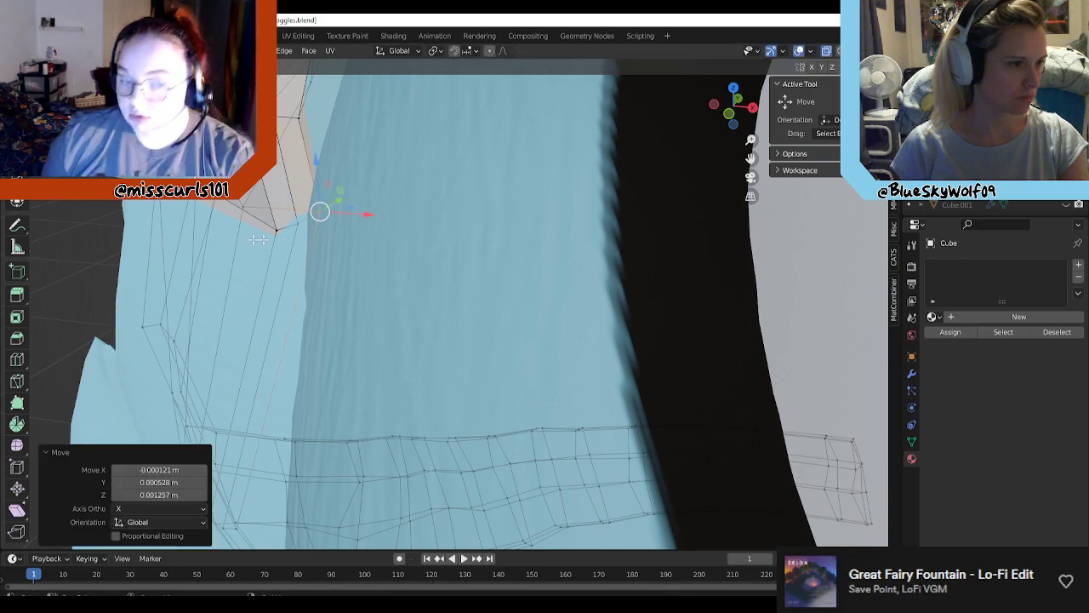
Step: Move the lower front corner vertices of the strap section upward to even out its bottom edge
middle_click_drag(316, 212, 478, 222)
left_click(348, 225)
key("g")
left_click(356, 202)
key("g")
left_click(290, 209)
left_click_drag(423, 269, 423, 269)
key("g")
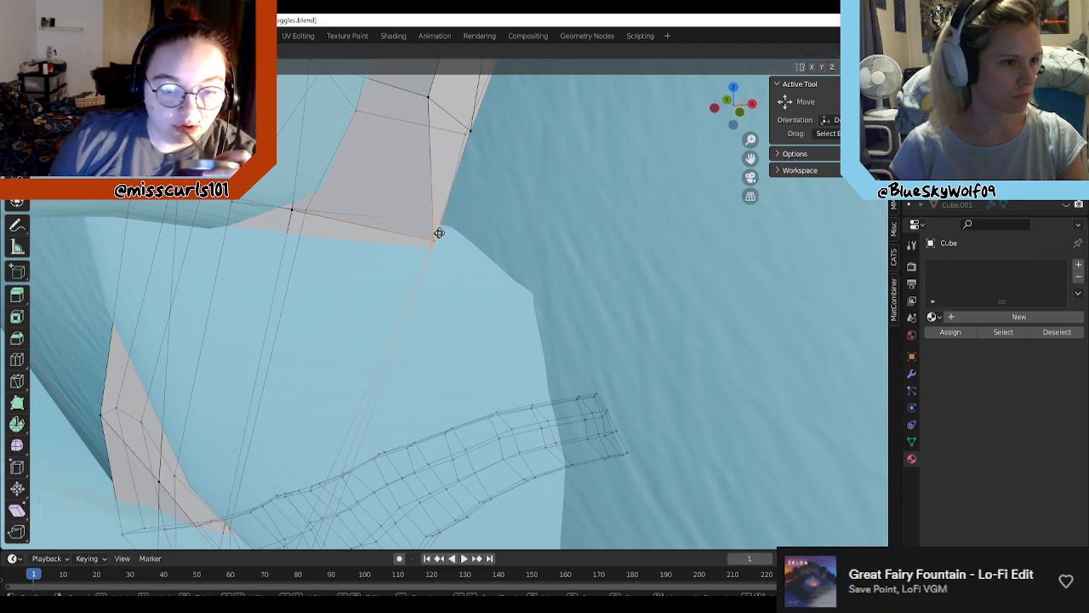
left_click(445, 207)
Step: Shift the front vertices of the upper strap section by about -0.0008, 0.0012 and 0.0011 m in X, Y and Z
middle_click_drag(445, 207, 515, 185)
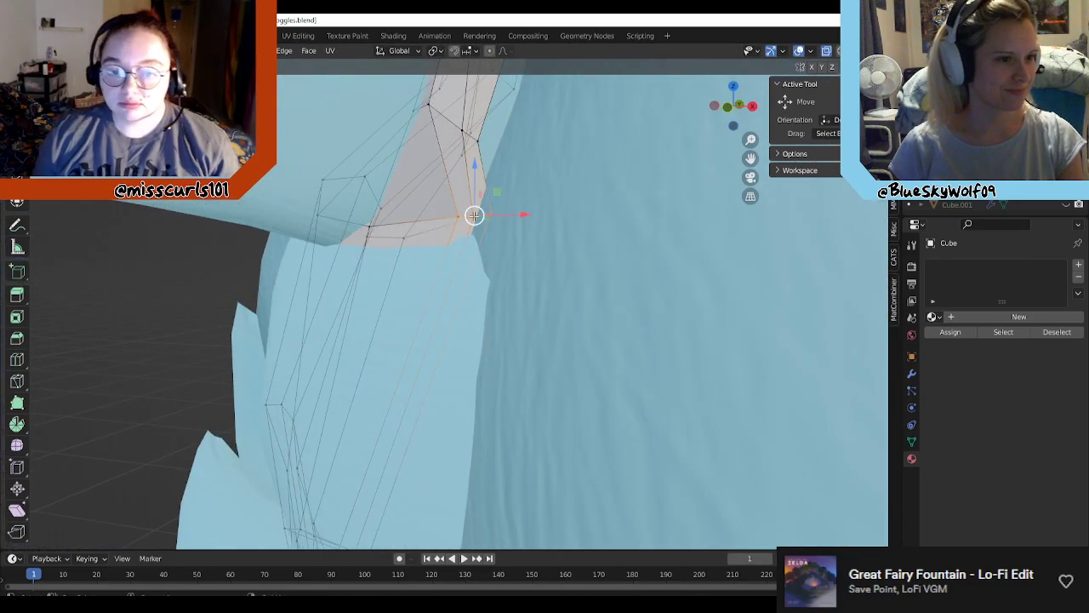
left_click_drag(474, 216, 460, 211)
middle_click_drag(508, 212, 519, 351)
middle_click_drag(492, 290, 508, 348)
left_click_drag(485, 300, 479, 275)
middle_click_drag(479, 275, 586, 269)
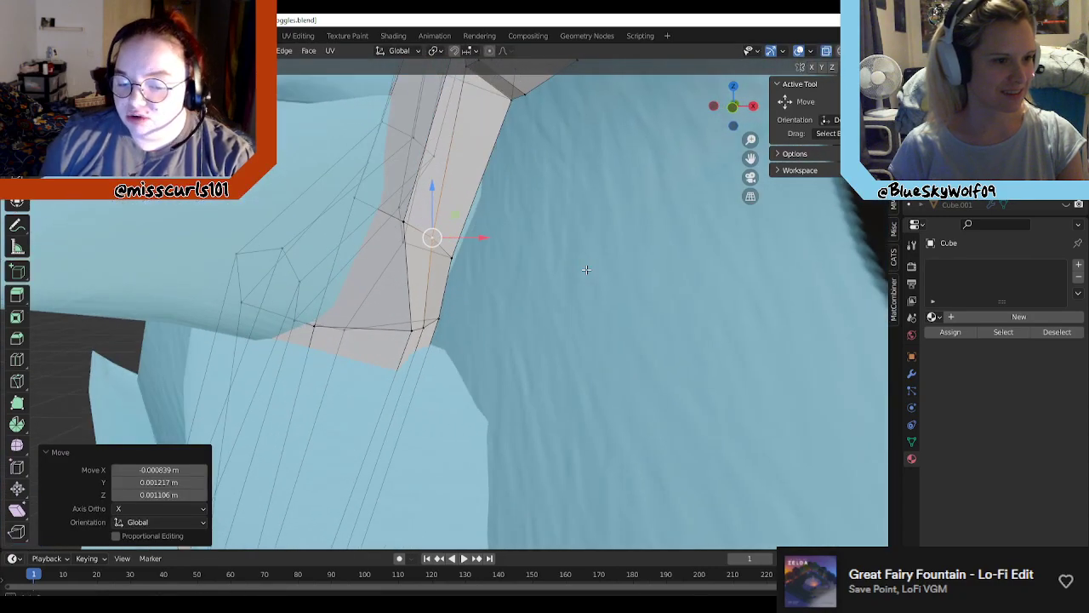
Step: Move the middle vertex ring of the upper strap section outward and up, about 0.002 m in X and 0.0027 m in Z, plus a small nudge
left_click_drag(454, 265, 463, 273)
left_click_drag(423, 237, 450, 204)
middle_click_drag(490, 221, 455, 227)
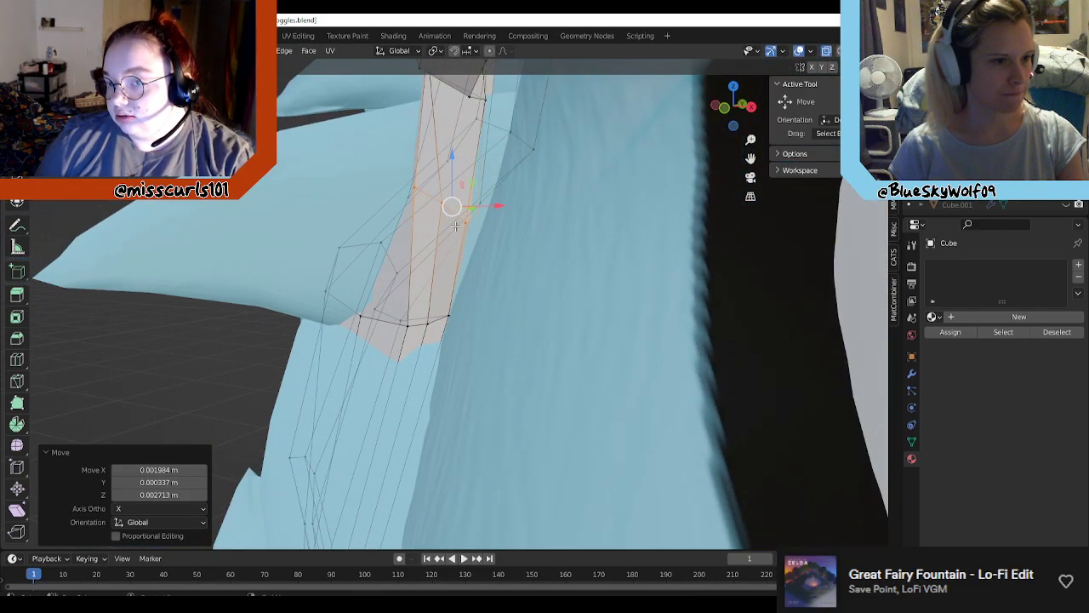
left_click_drag(448, 205, 461, 201)
middle_click_drag(460, 202, 509, 208)
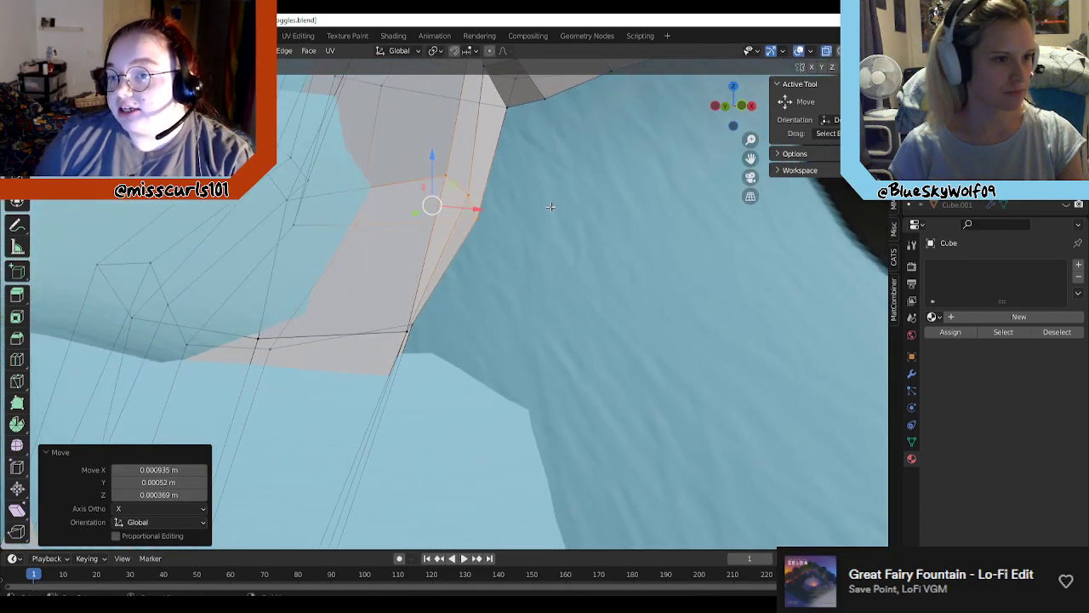
Step: Fine-tune the front vertices in the middle of the upper strap section so its edge runs smoothly below the frame
scroll(482, 232, "down", 4)
scroll(483, 231, "down", 1)
scroll(485, 235, "up", 2)
left_click(519, 269)
scroll(481, 286, "down", 3)
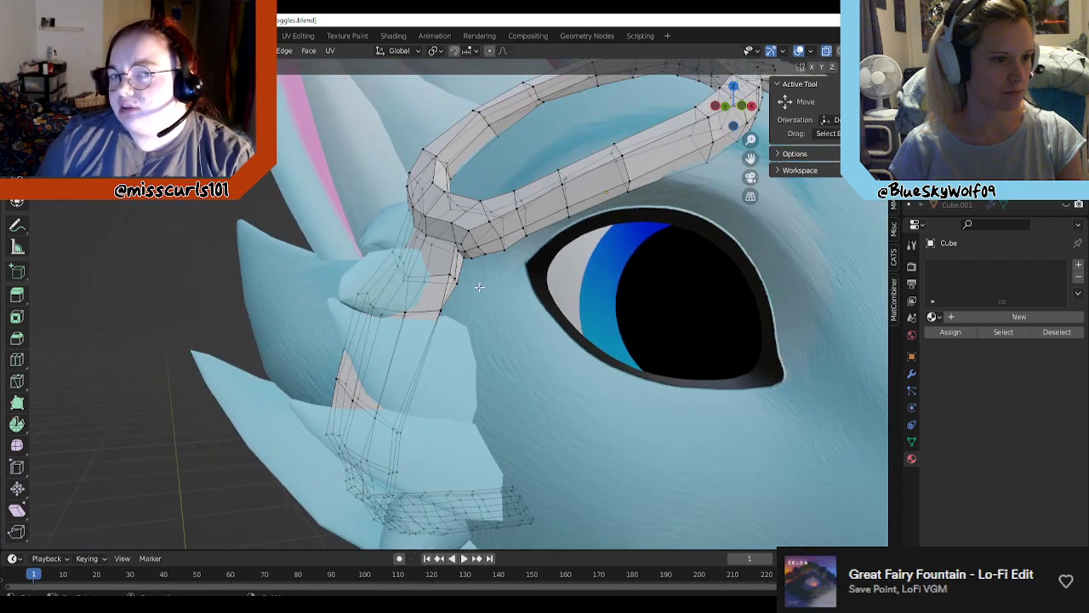
scroll(489, 283, "up", 3)
middle_click_drag(490, 283, 492, 257)
key("g")
left_click(482, 206)
scroll(612, 128, "up", 2)
left_click_drag(412, 228, 418, 225)
middle_click_drag(433, 285, 474, 333)
Step: Move the inner strap vertices behind the small fur tuft about 0.0039 m along X toward the goggle frame
scroll(383, 300, "down", 3)
scroll(462, 298, "down", 3)
scroll(462, 298, "down", 3)
scroll(474, 333, "up", 4)
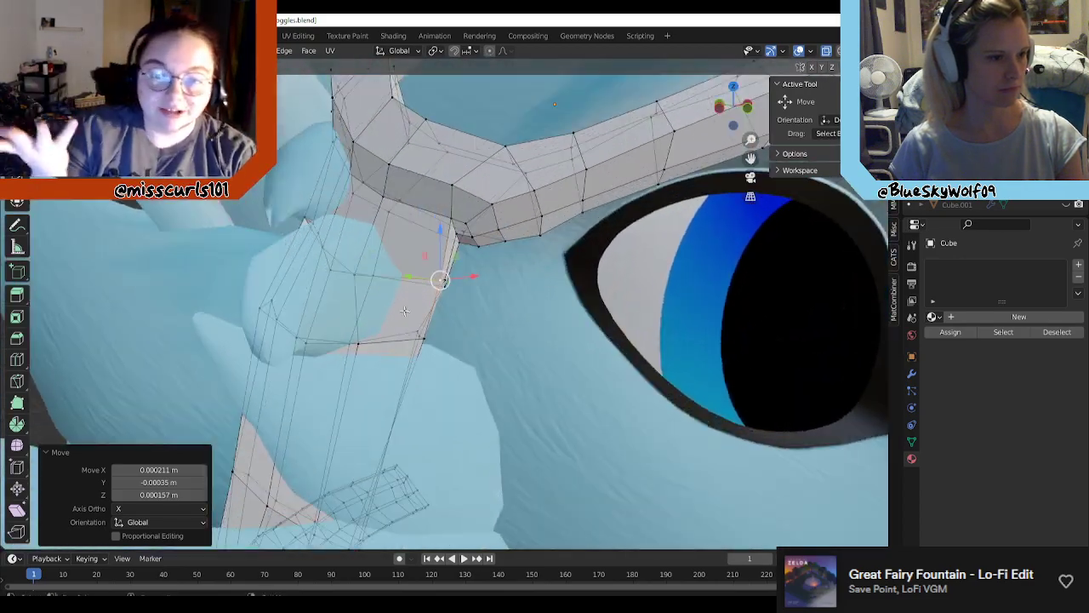
middle_click_drag(396, 335, 368, 334)
scroll(342, 362, "up", 3)
key("g")
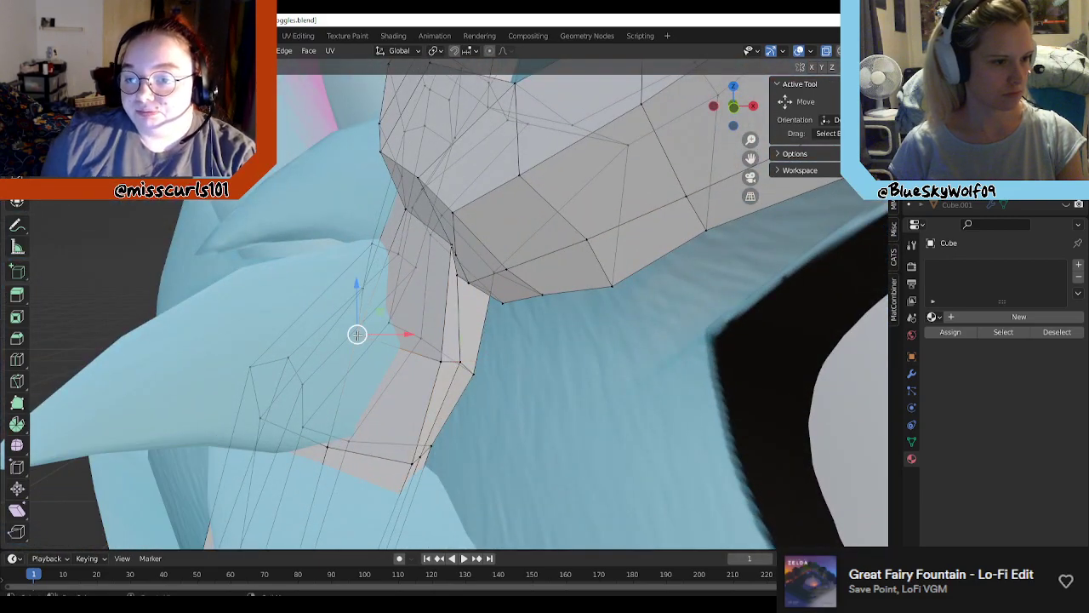
left_click(392, 335)
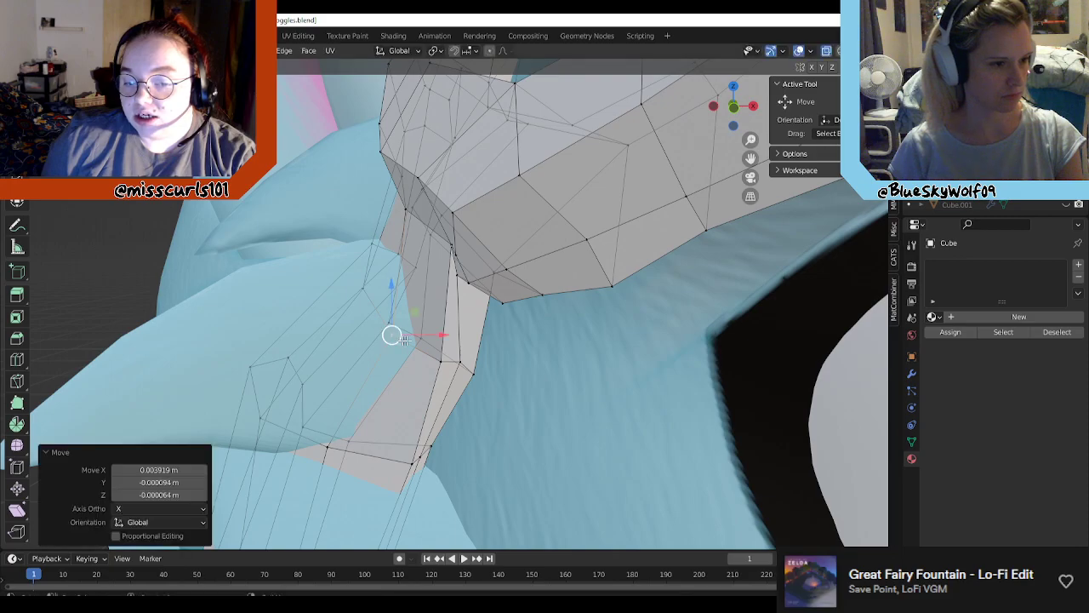
Step: Move the inner strap vertices behind the fur tuft about -0.0039 m along Y toward the strap's front edge
middle_click_drag(389, 332, 340, 320)
key("g")
left_click(387, 349)
left_click(330, 308)
left_click(366, 311)
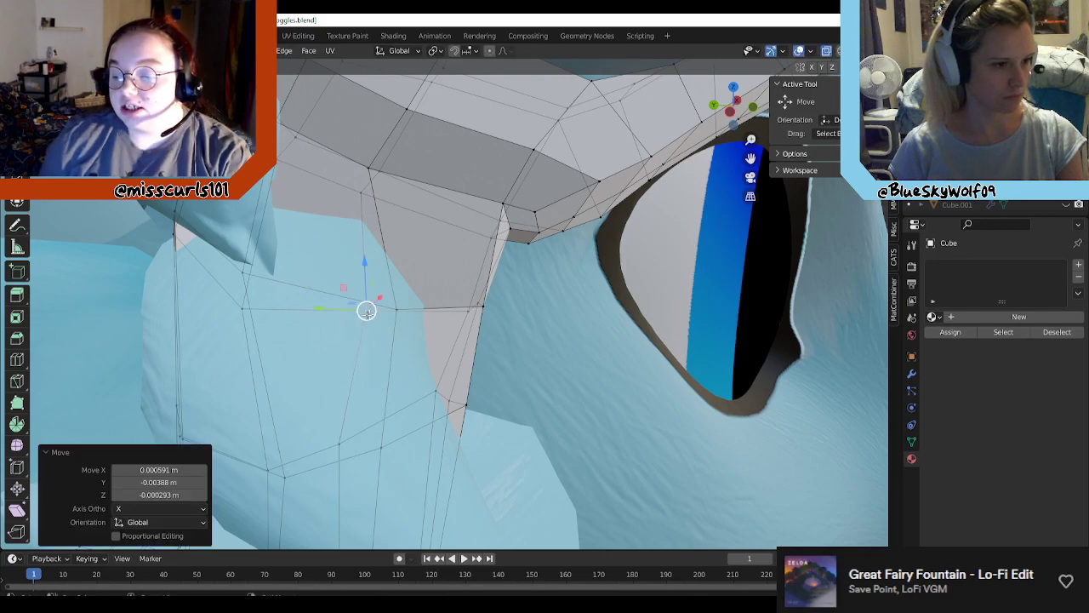
Step: Try to move the strap's rear corner vertices behind the fur tuft, and undo the last two changes
middle_click_drag(243, 306, 3, 396)
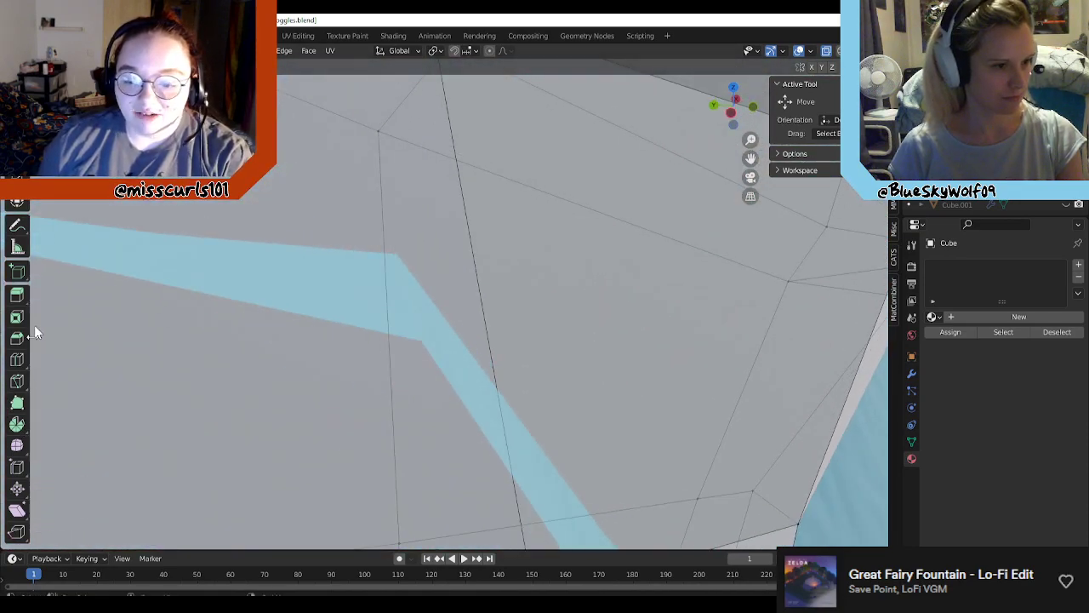
scroll(431, 258, "down", 5)
middle_click_drag(390, 314, 340, 375)
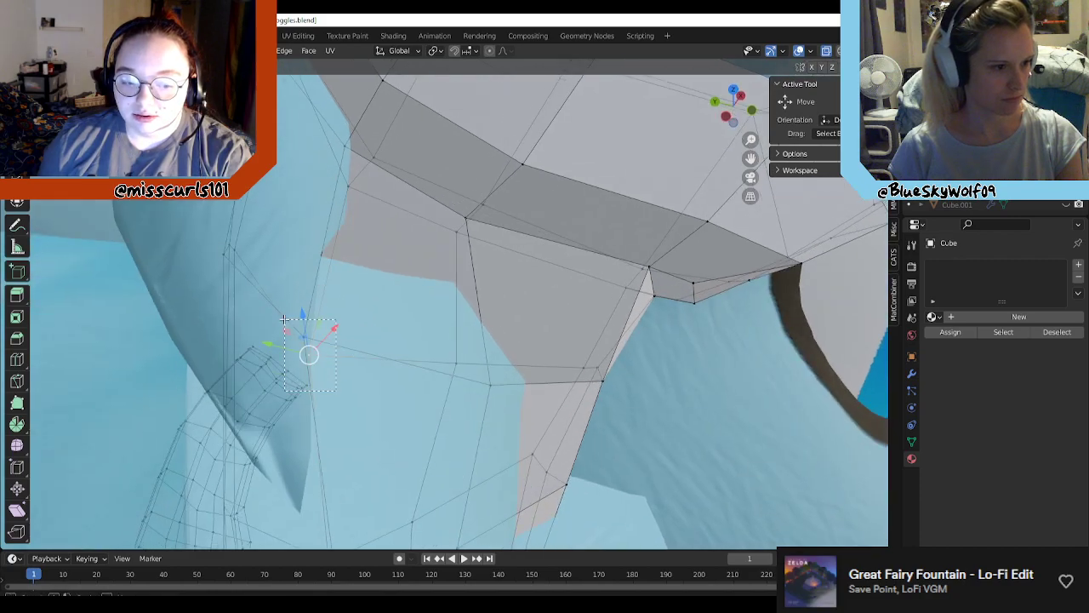
left_click_drag(286, 320, 358, 327)
key("ctrl+z")
key("ctrl+z")
Step: Move the selected upper strap vertices about -0.0027 m in X and 0.0021 m in Z
middle_click_drag(359, 327, 490, 376)
left_click_drag(508, 415, 471, 386)
middle_click_drag(471, 386, 540, 425)
scroll(540, 426, "down", 10)
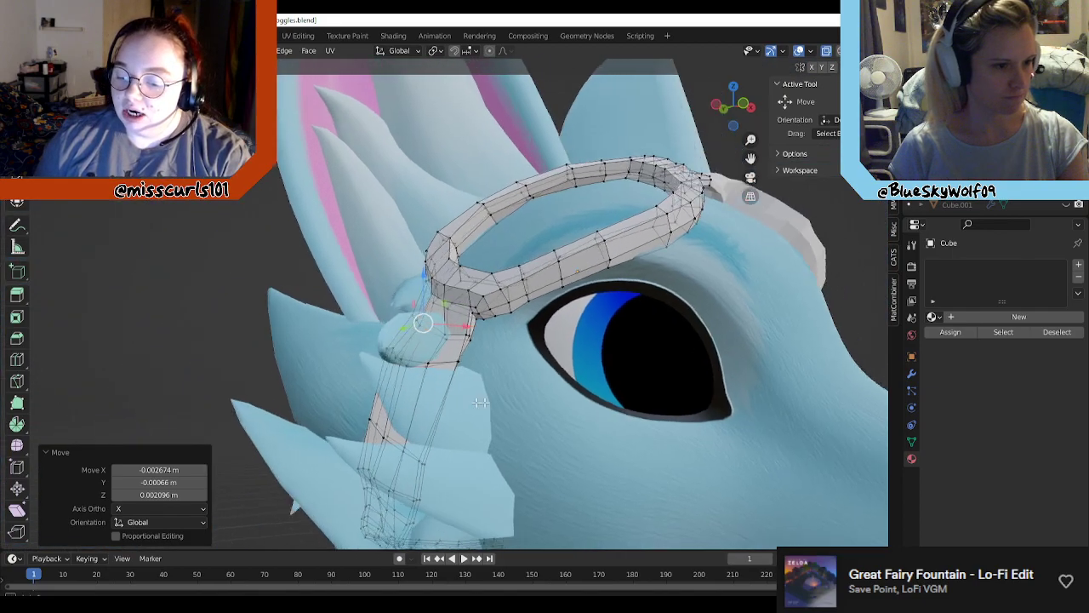
Step: Examine the fit of the goggle frame and strap on the head from several angles and distances
middle_click_drag(482, 402, 515, 411)
scroll(515, 410, "down", 4)
scroll(528, 394, "down", 2)
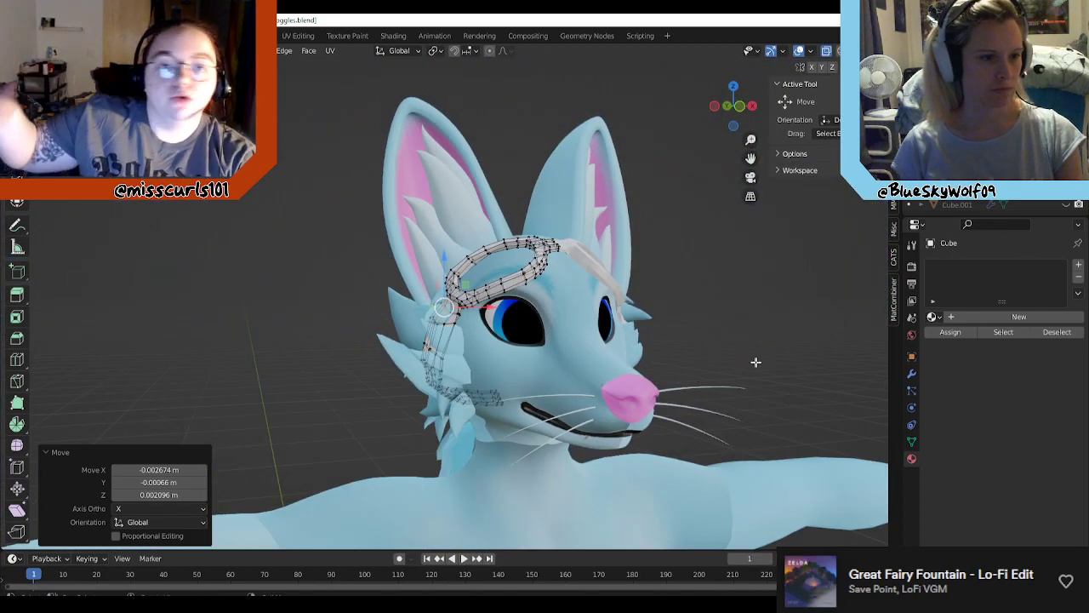
left_click(756, 362)
scroll(652, 366, "up", 4)
middle_click_drag(651, 366, 700, 338)
scroll(673, 365, "down", 4)
scroll(757, 358, "up", 2)
scroll(529, 341, "down", 2)
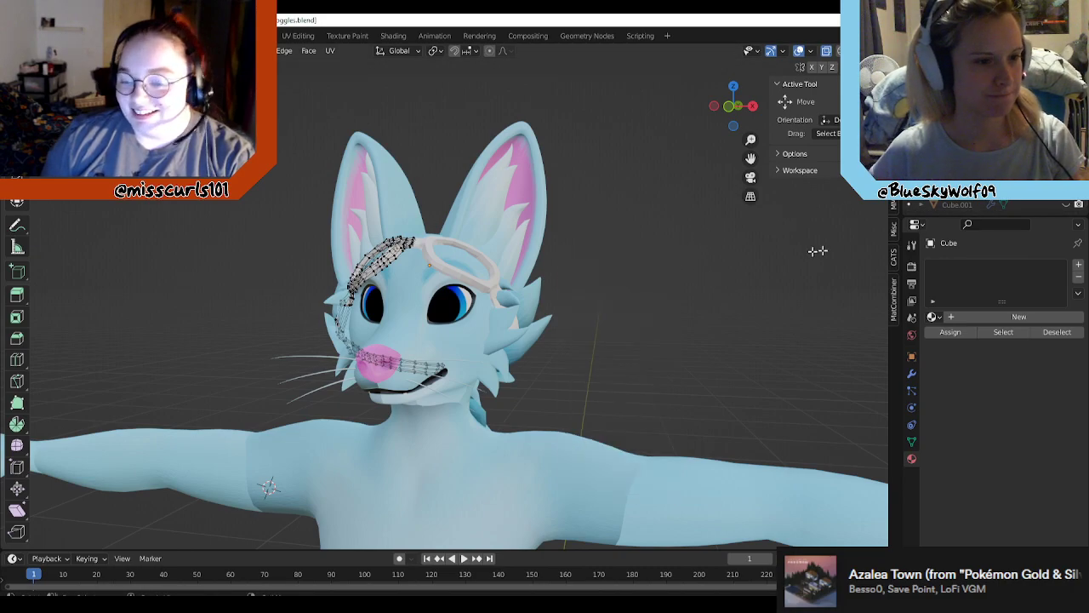
Step: Try to move the strap's vertex ring between the cheek fur tufts, and undo the move
middle_click_drag(771, 246, 618, 288)
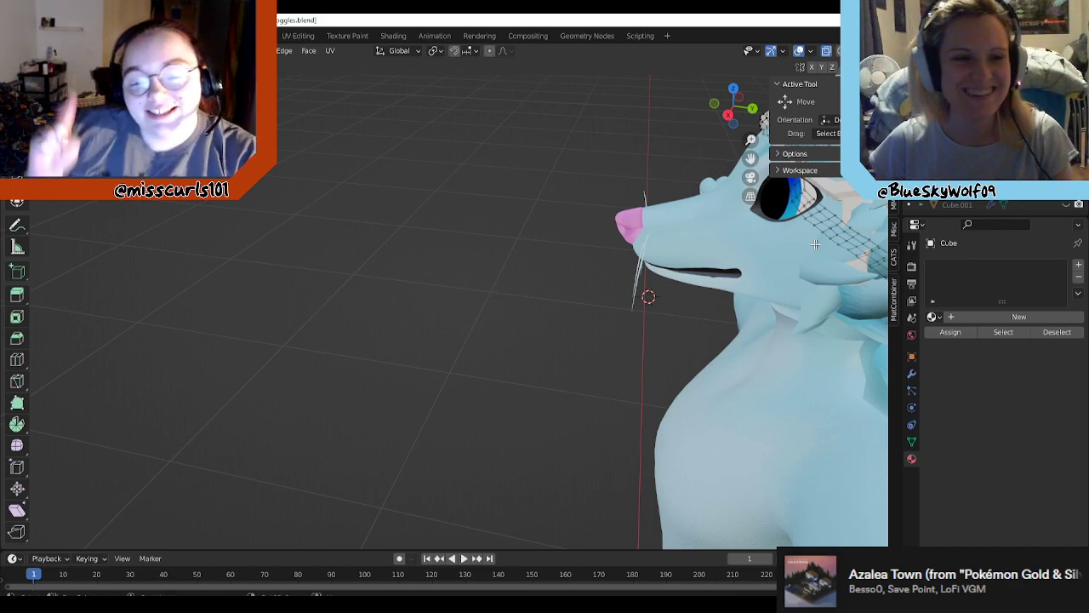
middle_click_drag(815, 245, 412, 292)
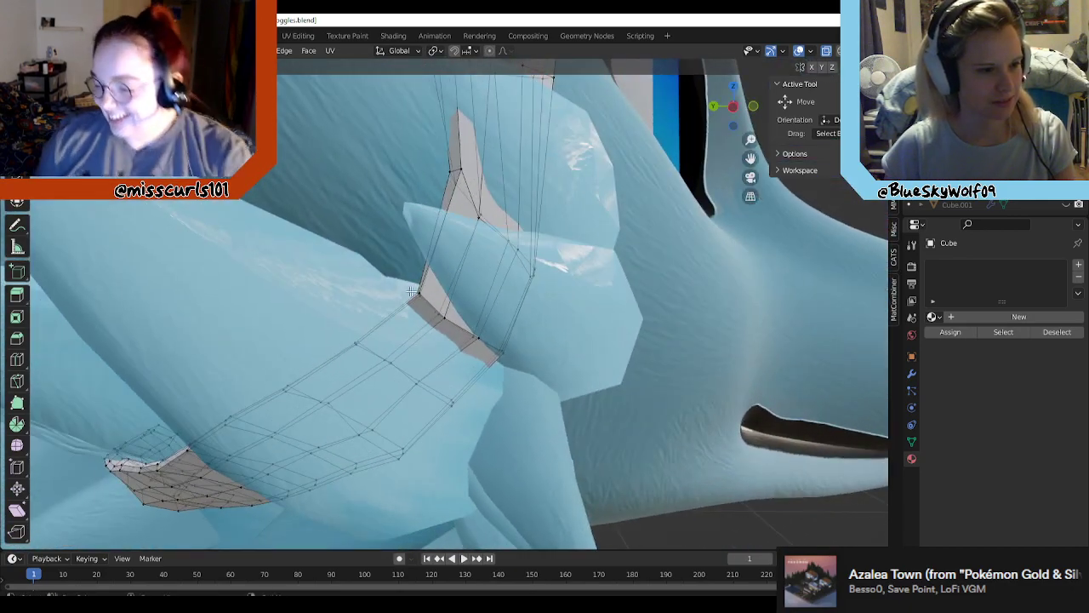
left_click(420, 294)
left_click(501, 353, "ctrl")
middle_click_drag(530, 367, 486, 365)
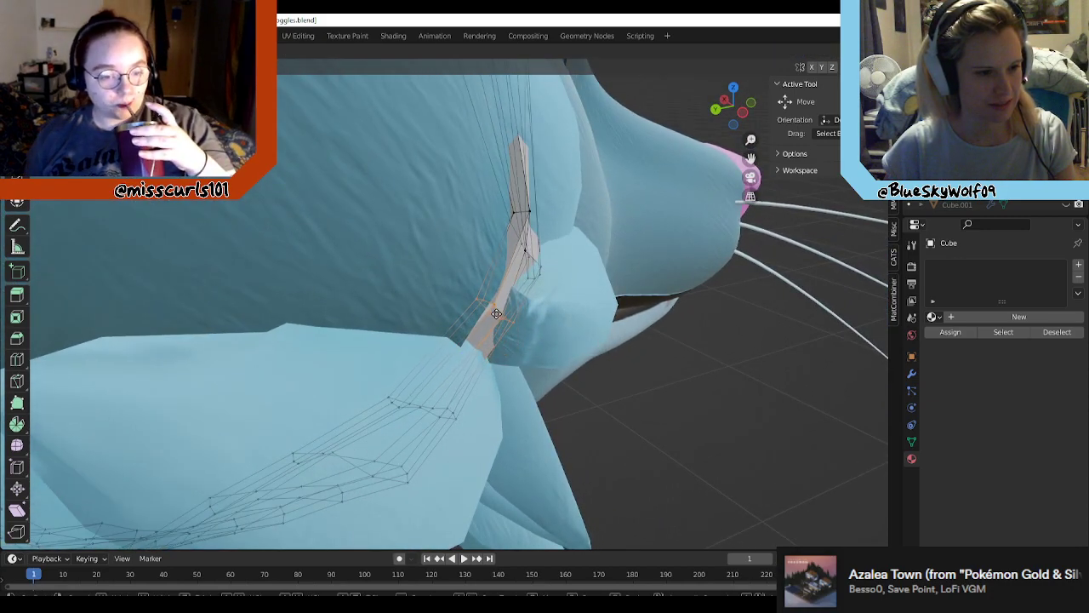
left_click(500, 310)
middle_click_drag(519, 321, 575, 365)
key("ctrl+z")
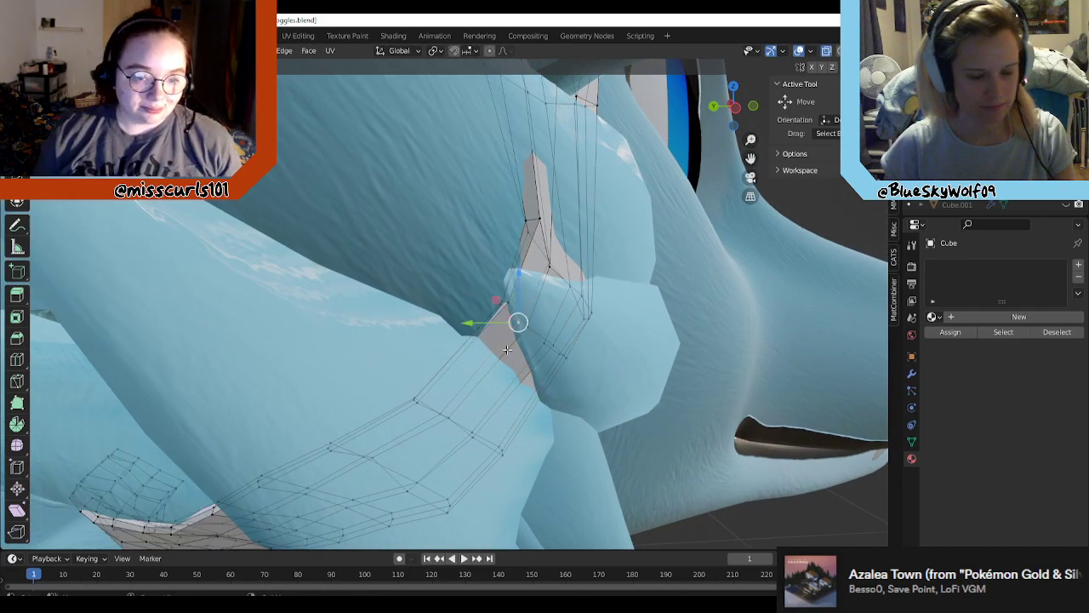
Step: Add one loop cut to the strap between the fur tufts, slid to a factor of about 0.33, and nudge it slightly
key("ctrl+r")
left_click(514, 344)
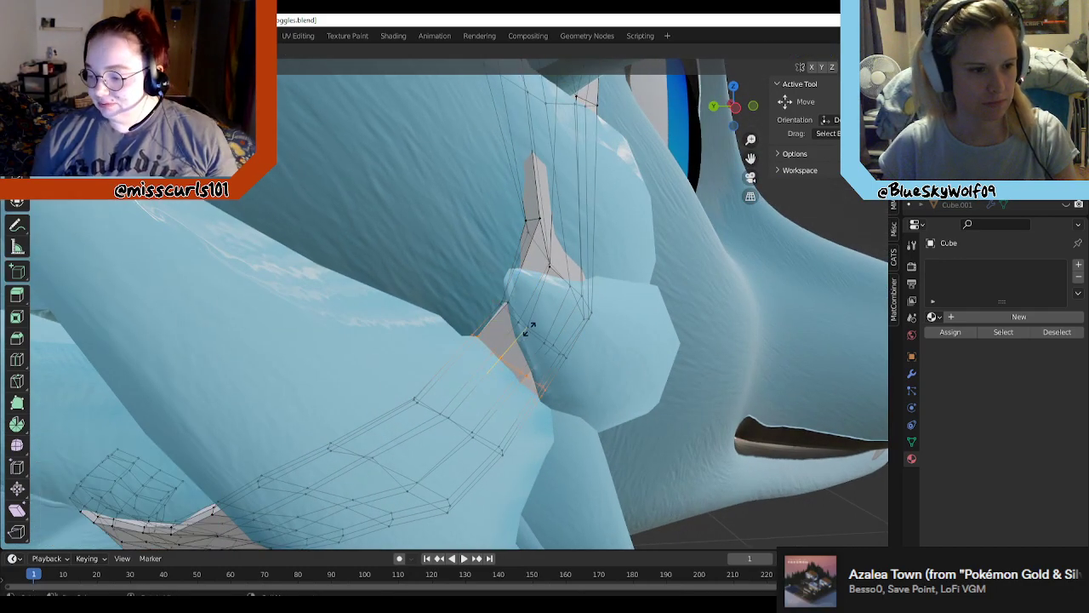
left_click(528, 327)
mouse_move(519, 366)
middle_mouse_down()
mouse_move(576, 389)
mouse_move(523, 376)
middle_mouse_up()
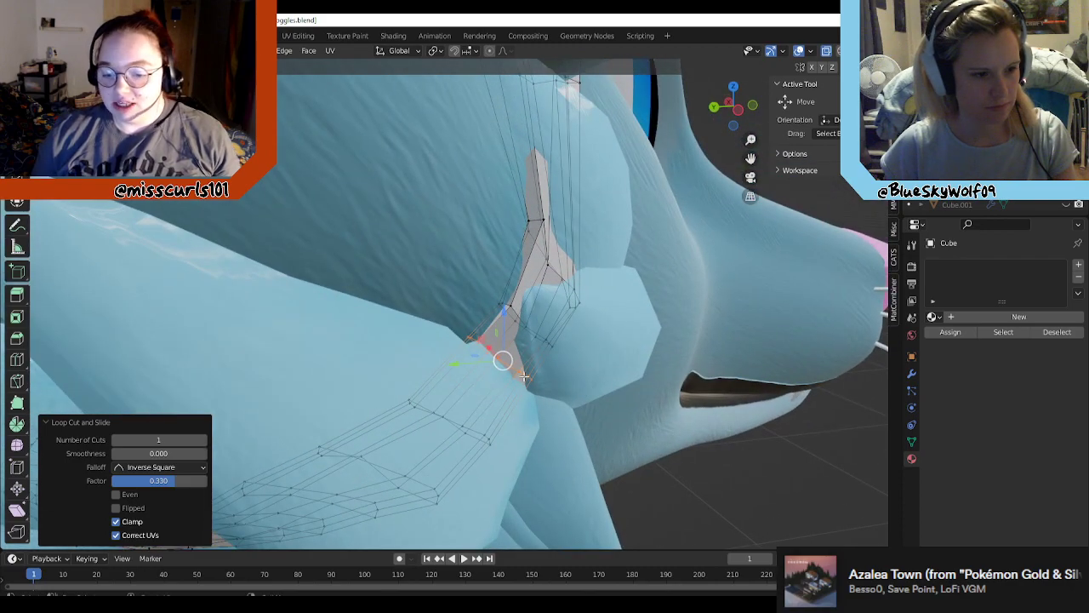
left_click_drag(502, 364, 507, 366)
Step: Examine how the strap passes through the cheek fur on both sides of the head
middle_click_drag(724, 467, 596, 346)
scroll(678, 444, "up", 3)
mouse_move(480, 399)
middle_mouse_down()
mouse_move(495, 408)
mouse_move(481, 419)
mouse_move(519, 414)
mouse_move(485, 415)
middle_mouse_up()
scroll(498, 402, "down", 4)
scroll(498, 402, "down", 3)
scroll(487, 414, "down", 4)
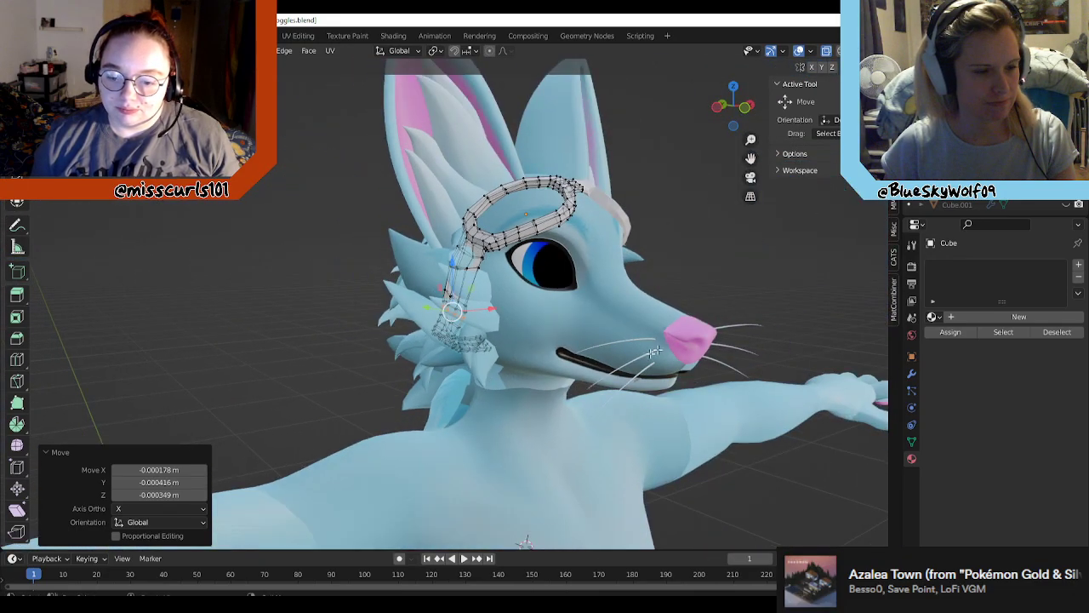
mouse_move(709, 258)
middle_mouse_down()
mouse_move(672, 281)
mouse_move(681, 323)
mouse_move(706, 358)
mouse_move(791, 366)
mouse_move(546, 325)
mouse_move(698, 272)
middle_mouse_up()
middle_click_drag(728, 282, 444, 295)
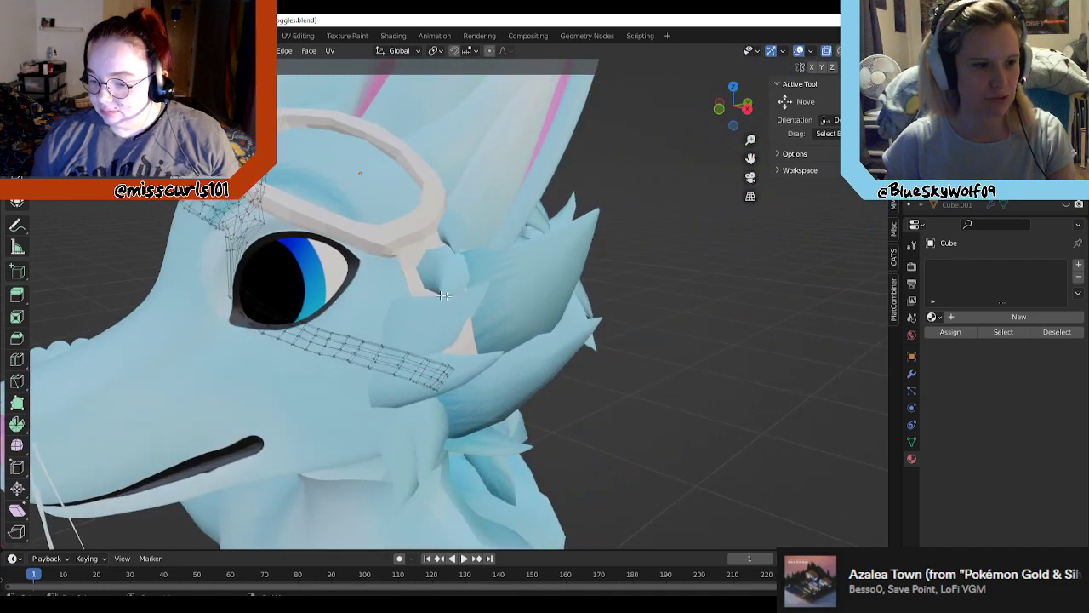
scroll(446, 249, "up", 2)
middle_click_drag(446, 249, 520, 284, "shift")
scroll(589, 281, "up", 1)
scroll(545, 288, "down", 2)
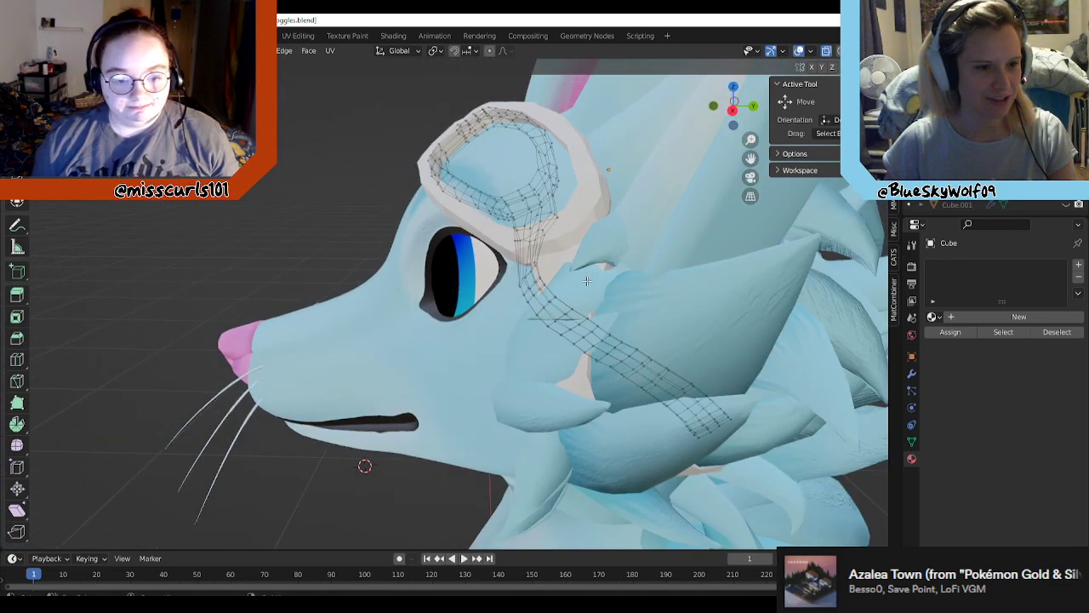
mouse_move(592, 288)
middle_mouse_down()
mouse_move(658, 284)
mouse_move(618, 289)
mouse_move(635, 291)
middle_mouse_up()
middle_click_drag(555, 294, 480, 291)
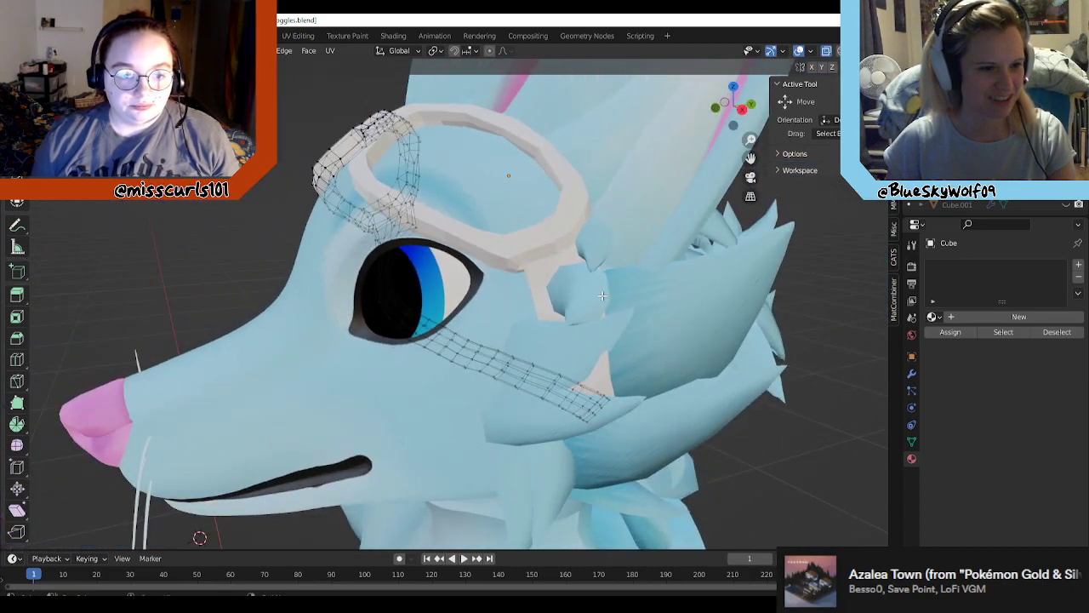
mouse_move(592, 298)
middle_mouse_down()
mouse_move(487, 299)
mouse_move(598, 297)
middle_mouse_up()
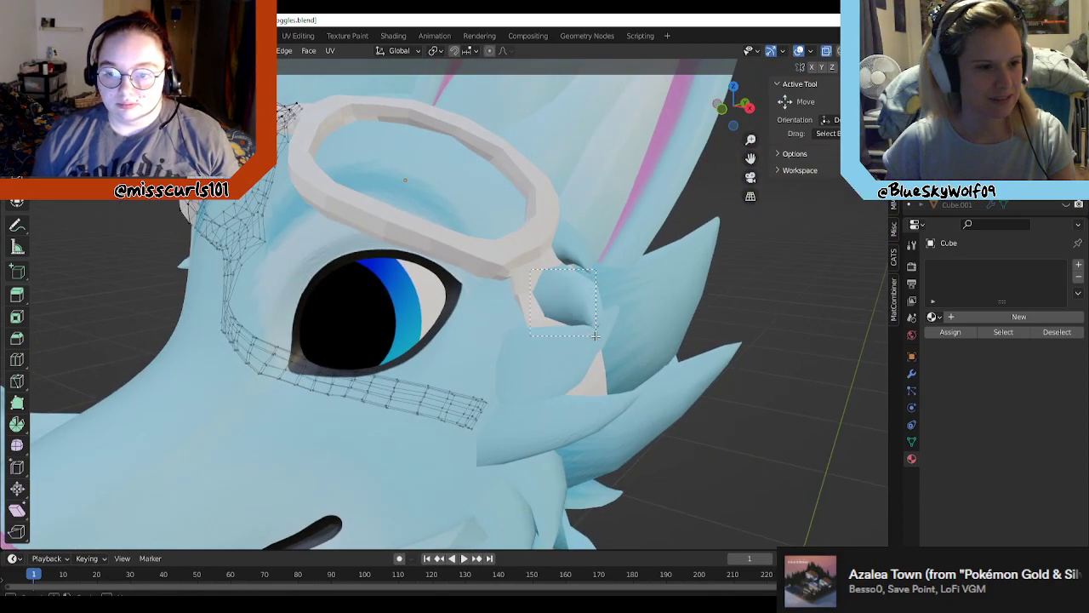
Step: Select the cheek and side fur object around the strap
left_click_drag(596, 336, 601, 334)
middle_click_drag(601, 334, 536, 320)
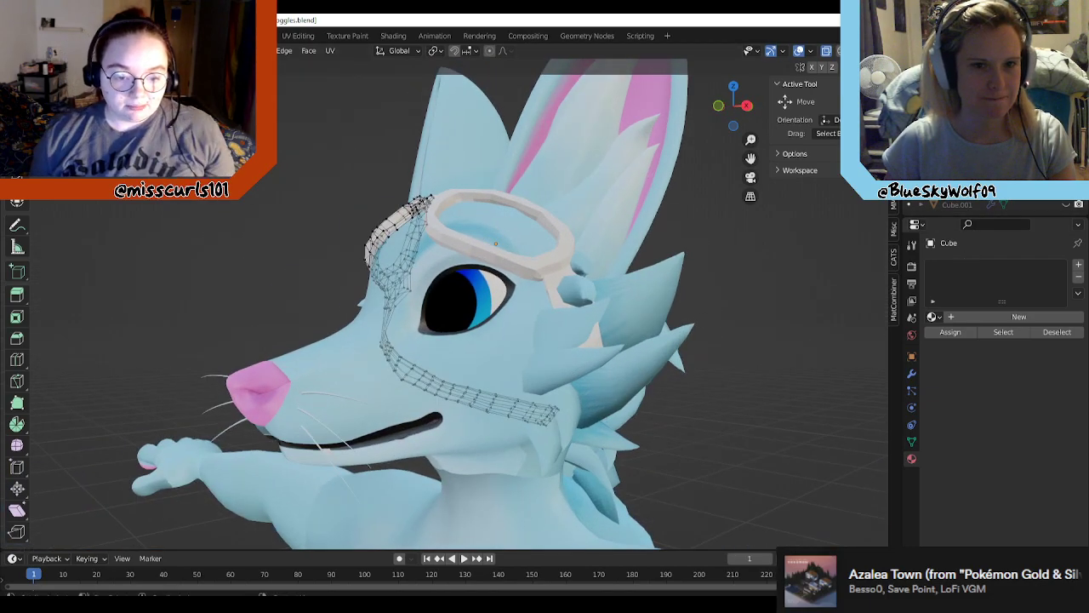
left_click(957, 153)
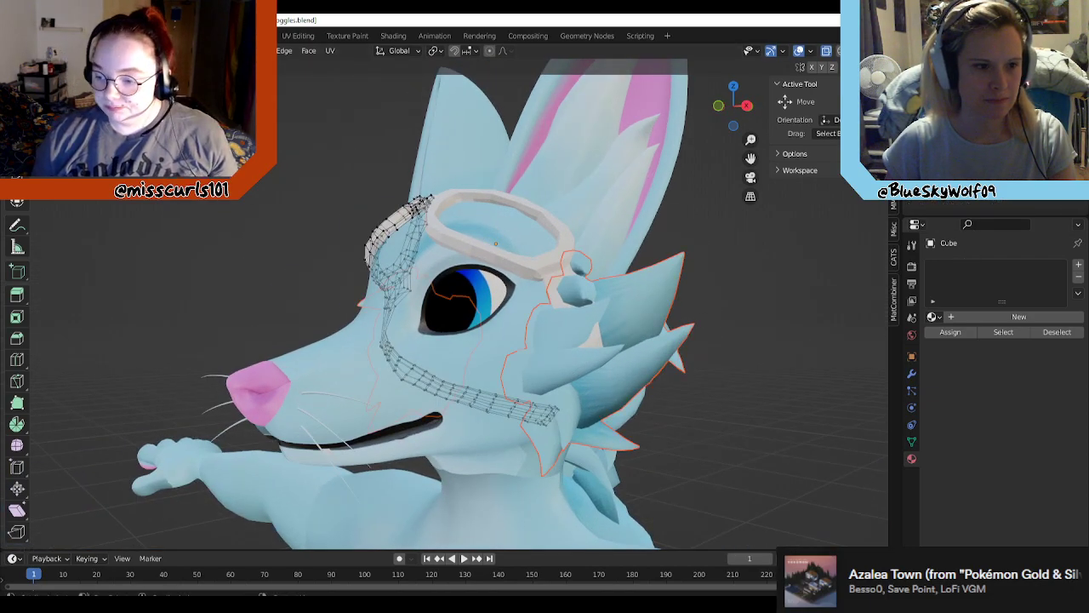
Step: Locate the cheek fluff object among the character's parts in the scene's object list
left_click(957, 165)
left_click(935, 166)
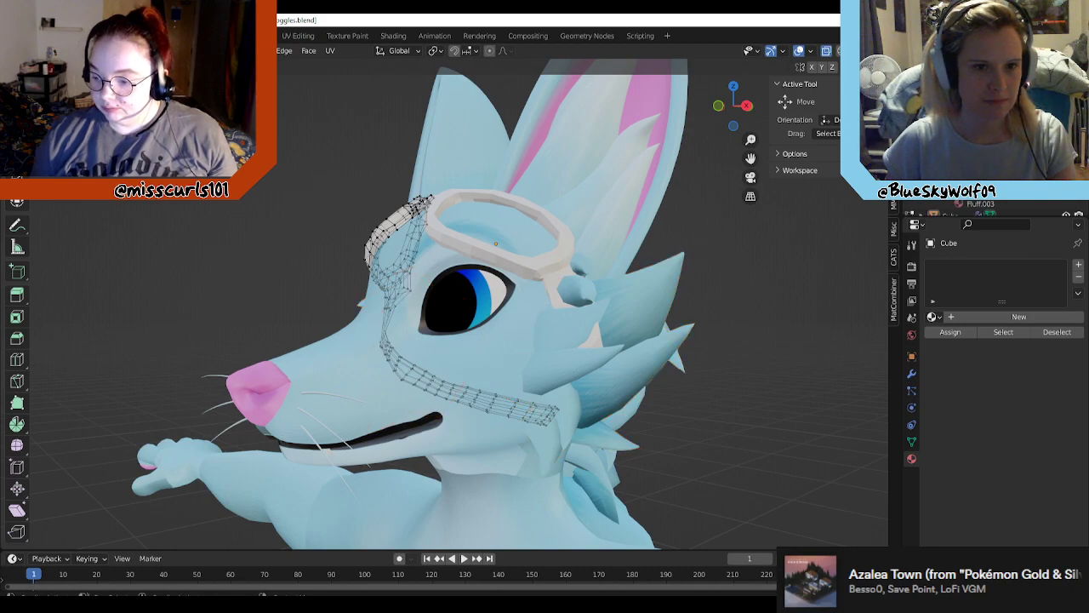
left_click(926, 177)
left_click(958, 174)
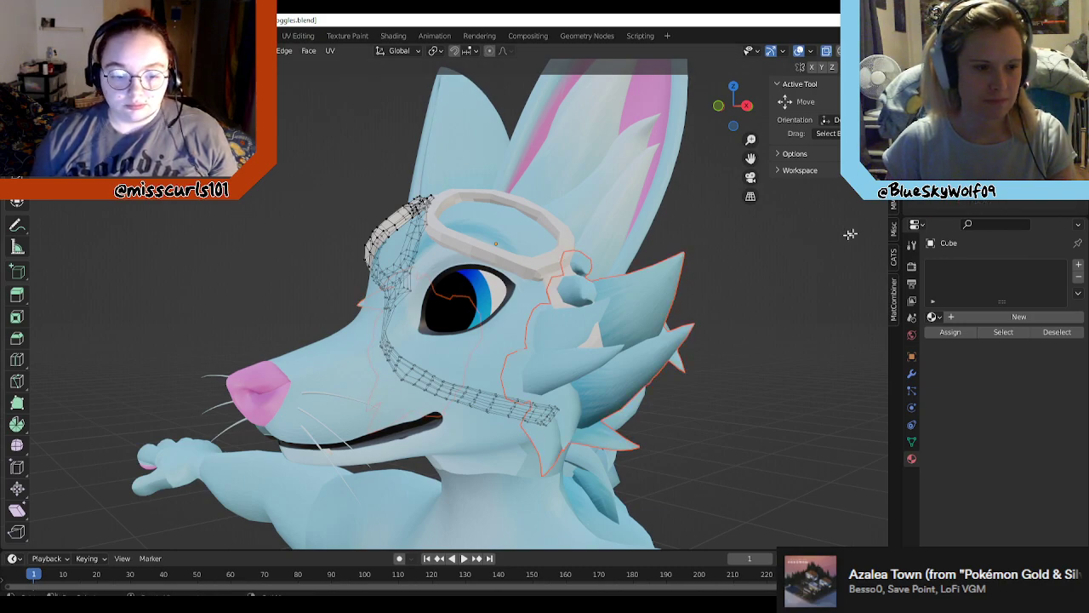
right_click(943, 203)
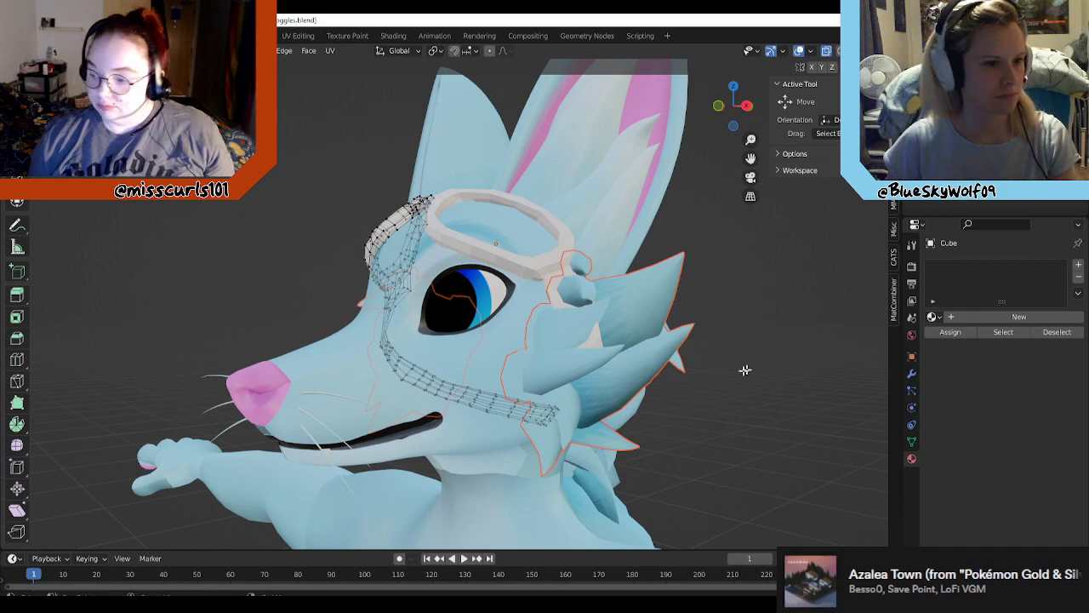
Step: Leave the goggles' mesh editing and select the cheek fluff object with the Move tool active
scroll(180, 234, "down", 3)
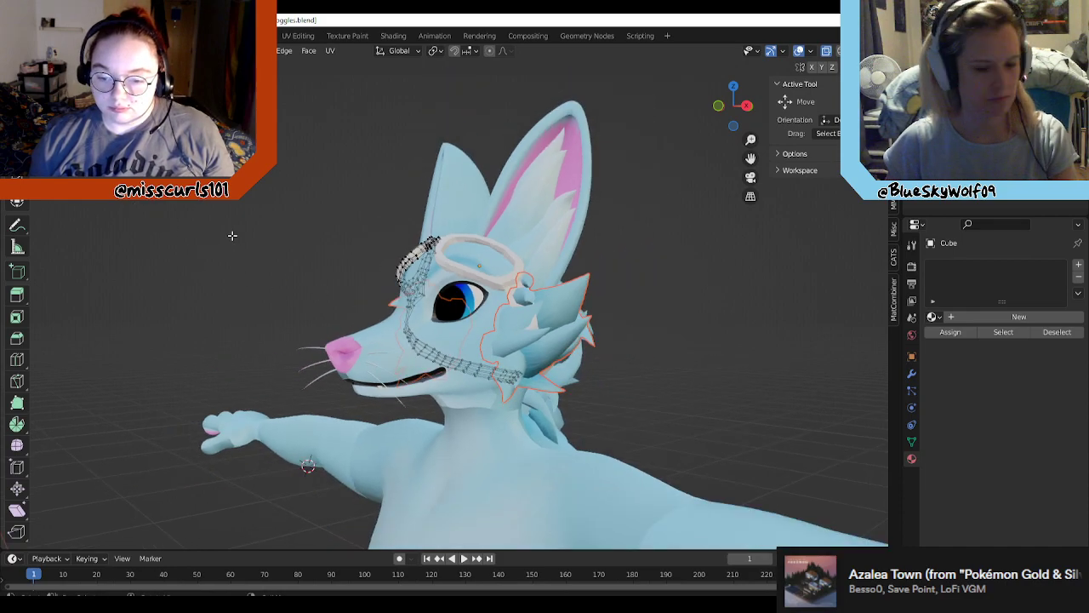
key("Tab")
middle_click_drag(382, 300, 460, 330)
left_click(454, 223)
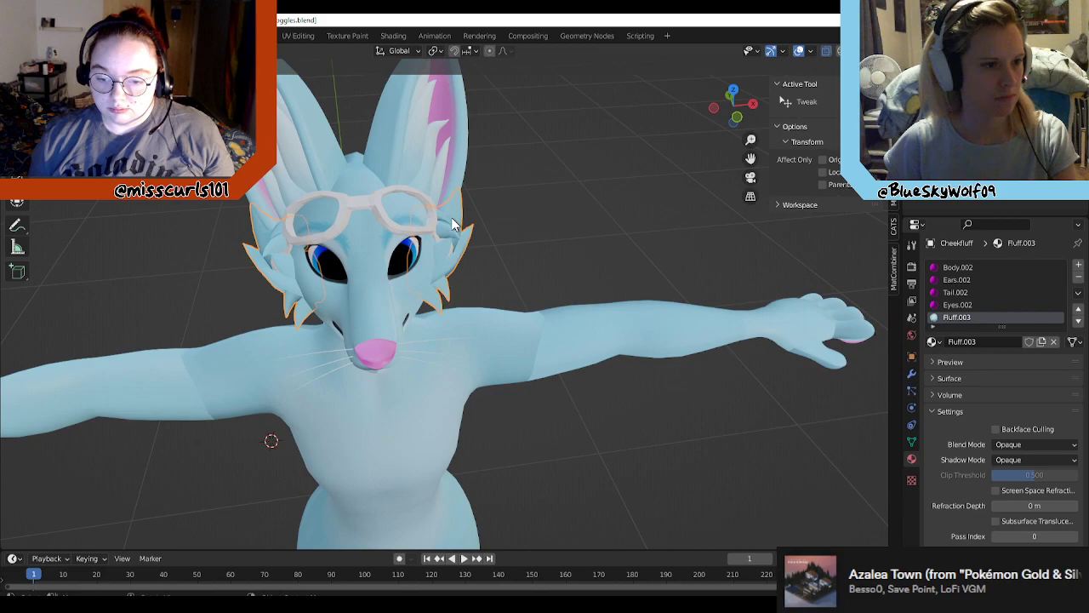
left_click(17, 133)
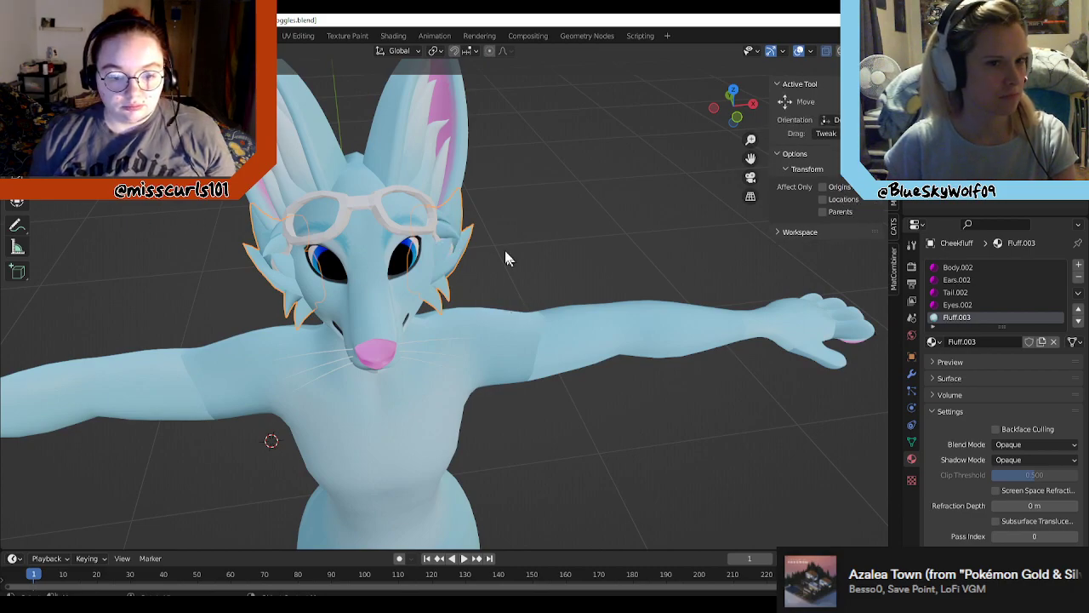
Step: Check which parts belong to the body and which to the cheek fluff, including the fluff's mesh in Edit Mode
middle_click_drag(447, 274, 539, 241)
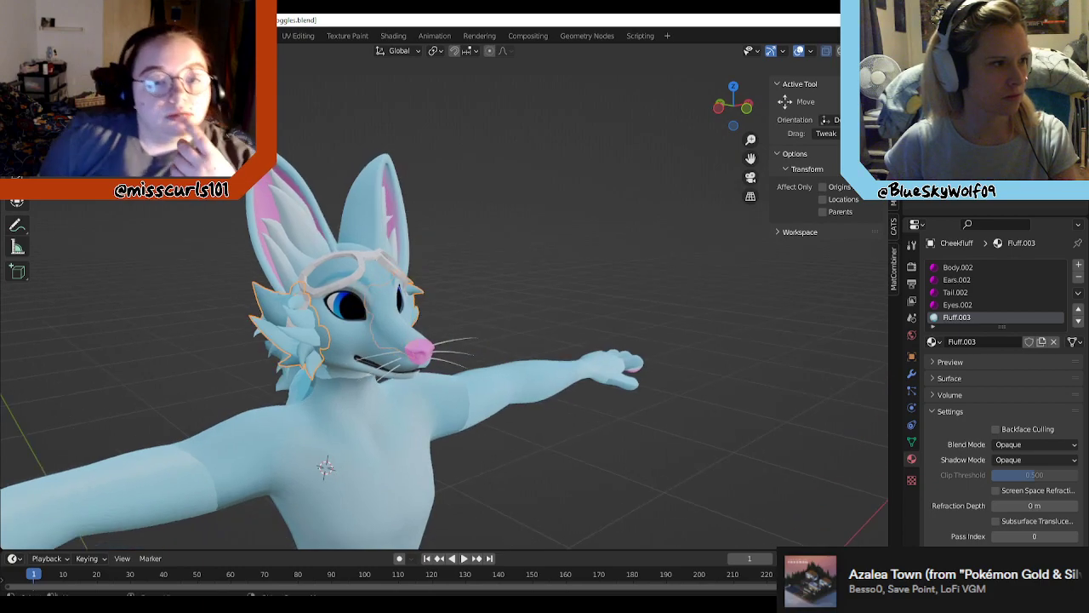
left_click(17, 90)
left_click(269, 297)
scroll(468, 379, "down", 5)
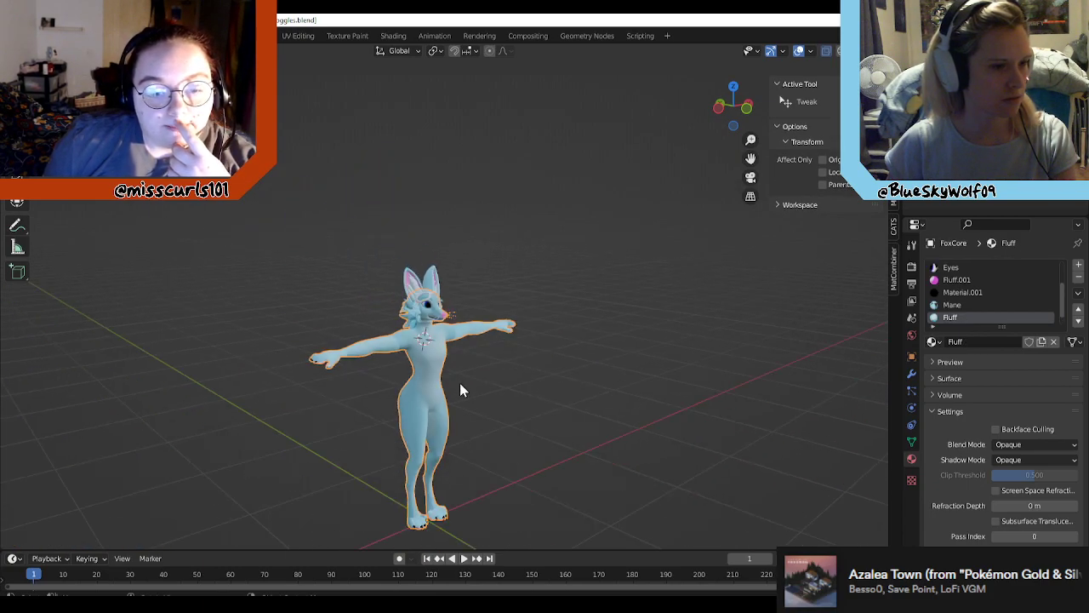
scroll(460, 383, "up", 2)
scroll(502, 366, "down", 5)
scroll(472, 370, "up", 6)
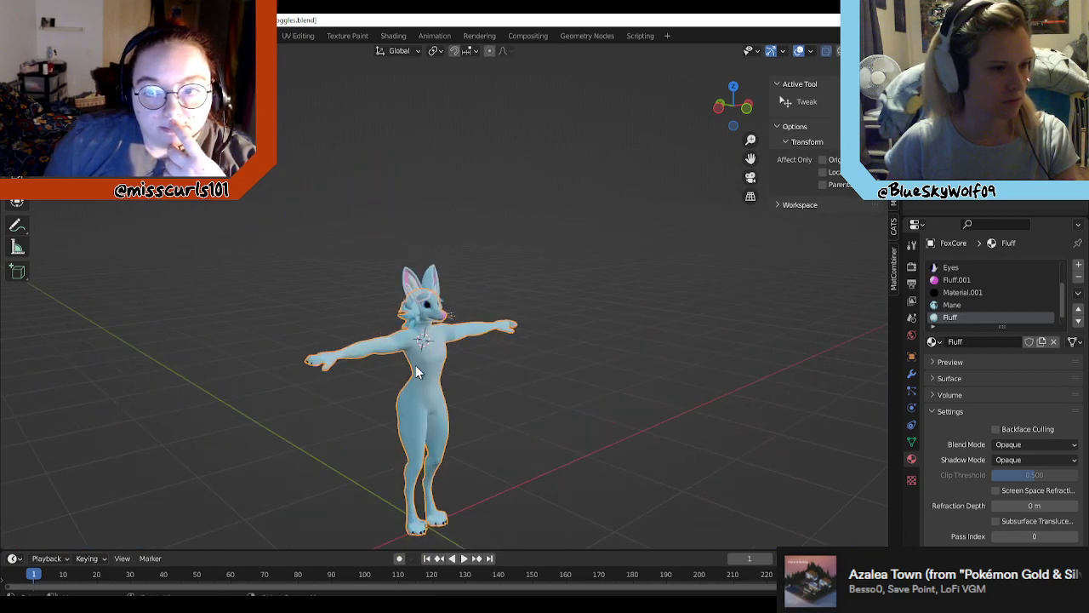
left_click(380, 318)
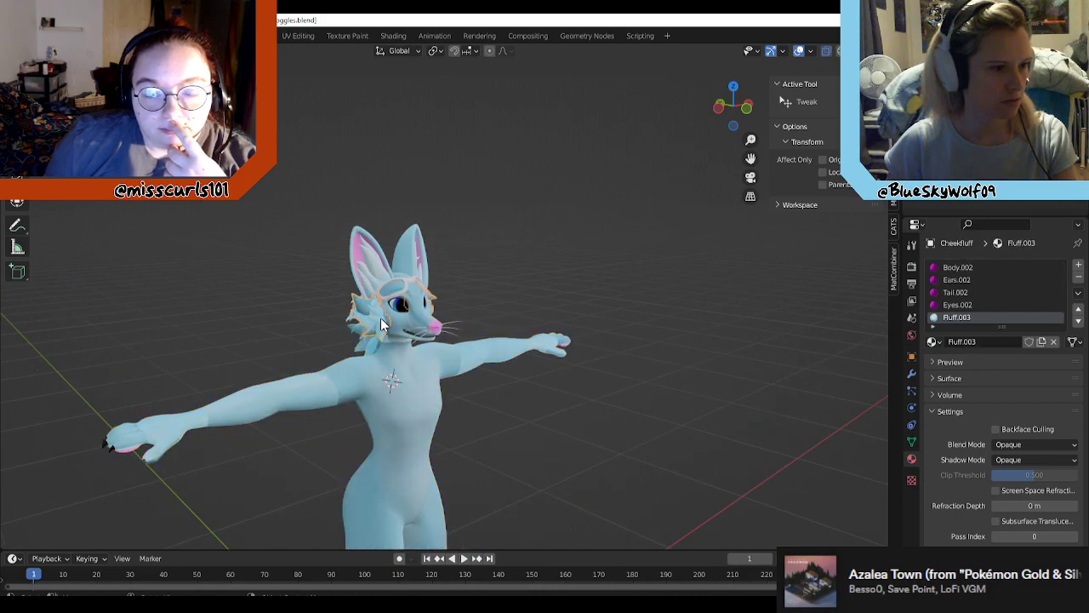
key("Tab")
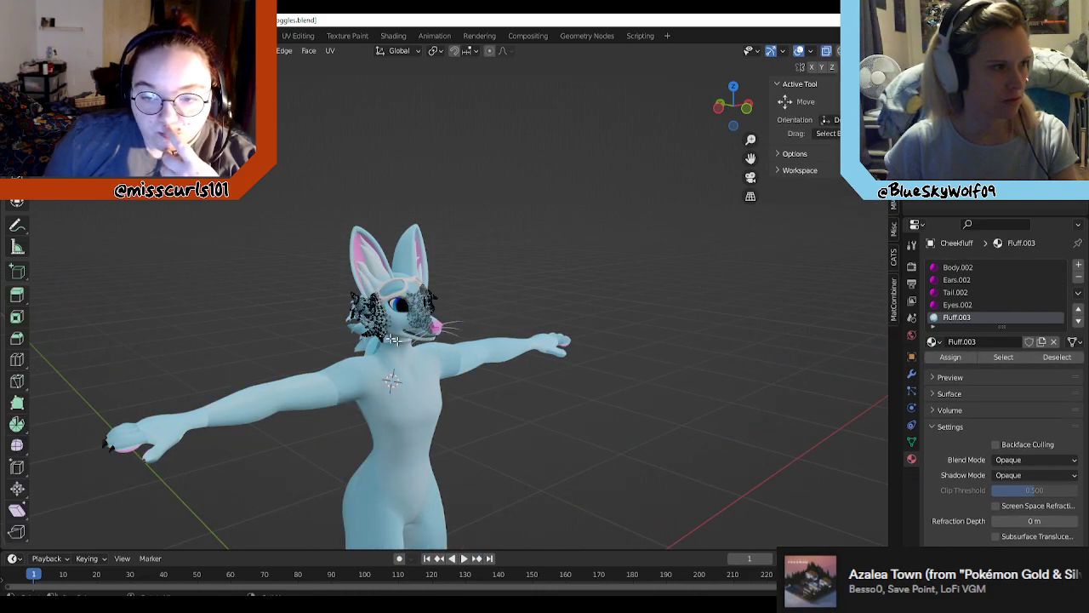
key("Tab")
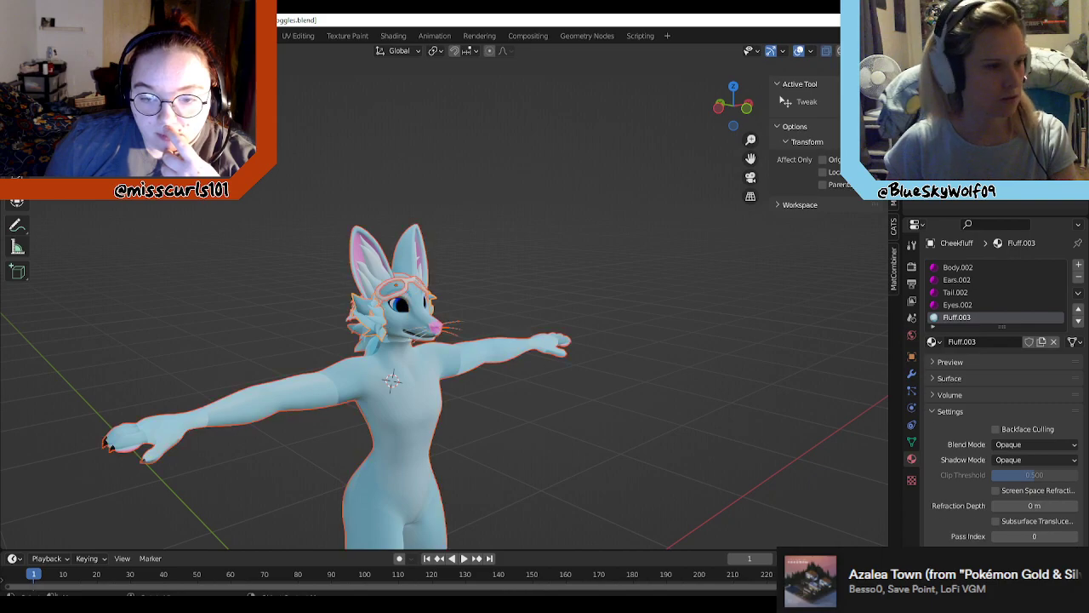
Step: Select the cheek fluff and try twice to move it forward along the Y axis, finally by about -0.286 m, undoing each move
left_click(374, 326)
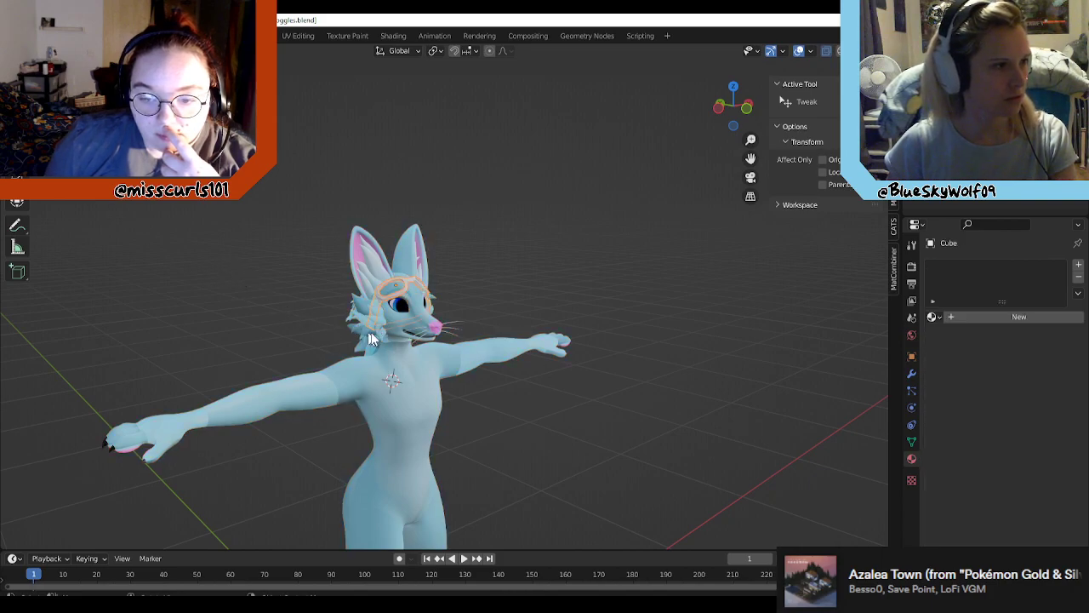
left_click(340, 331)
left_click(17, 138)
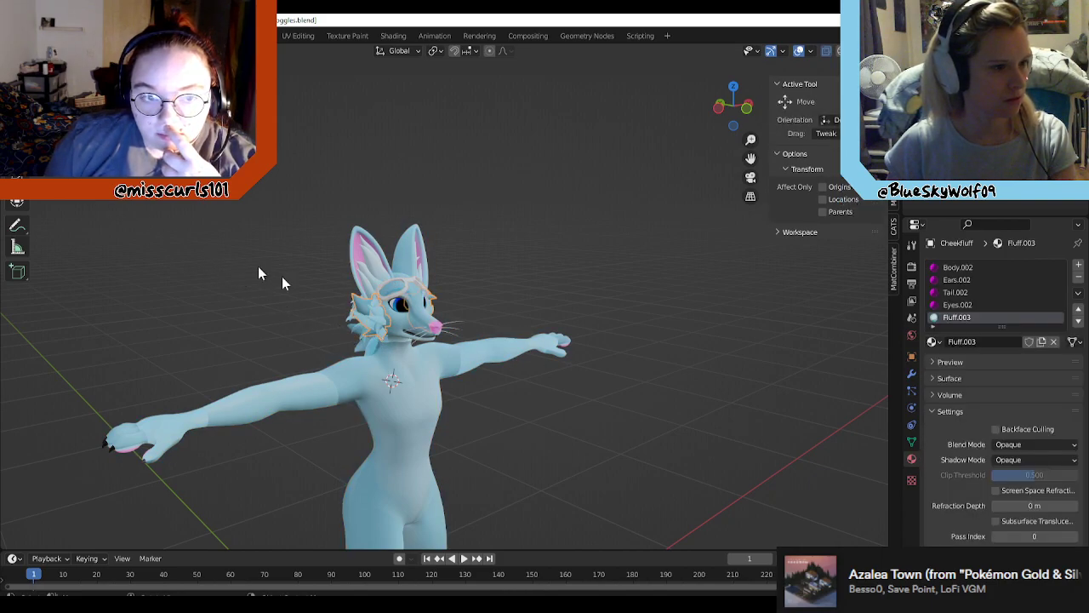
scroll(435, 331, "up", 3)
middle_click_drag(439, 361, 484, 393)
scroll(484, 397, "down", 6)
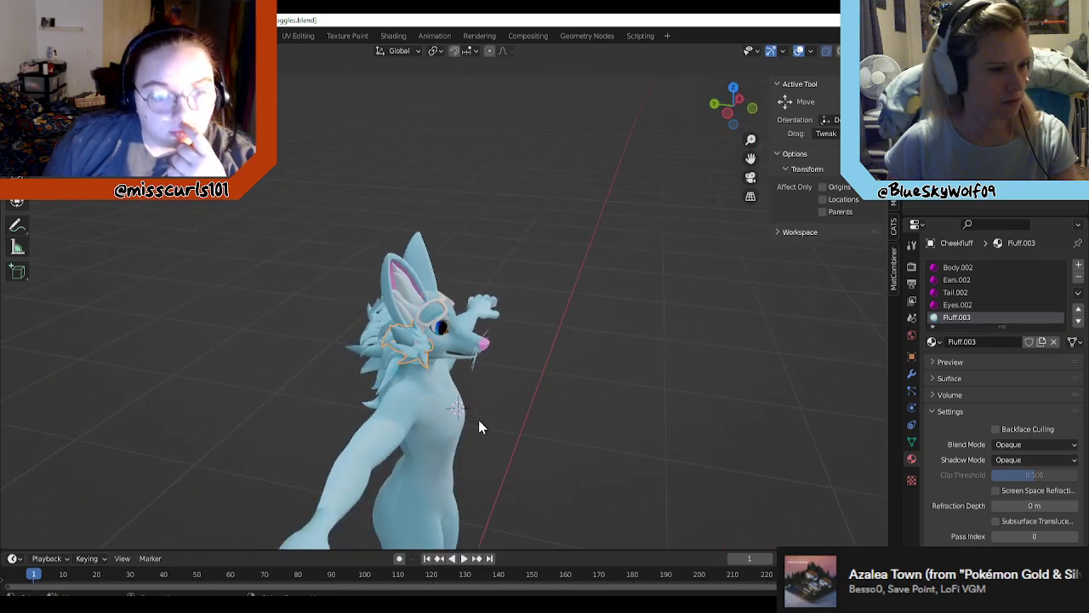
left_click_drag(406, 514, 457, 522)
key("ctrl+z")
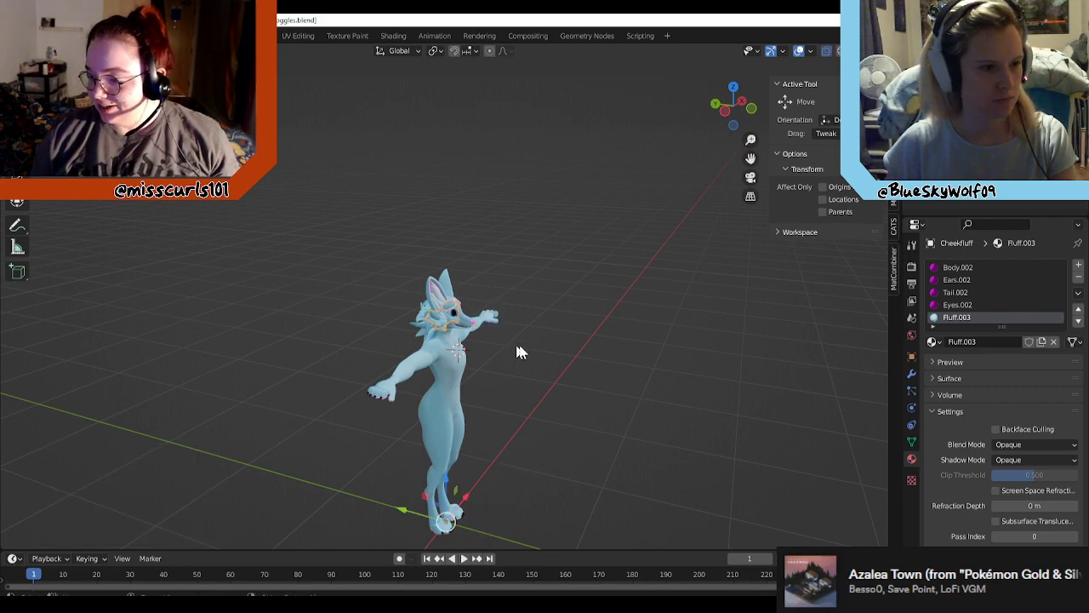
left_click_drag(411, 516, 467, 520)
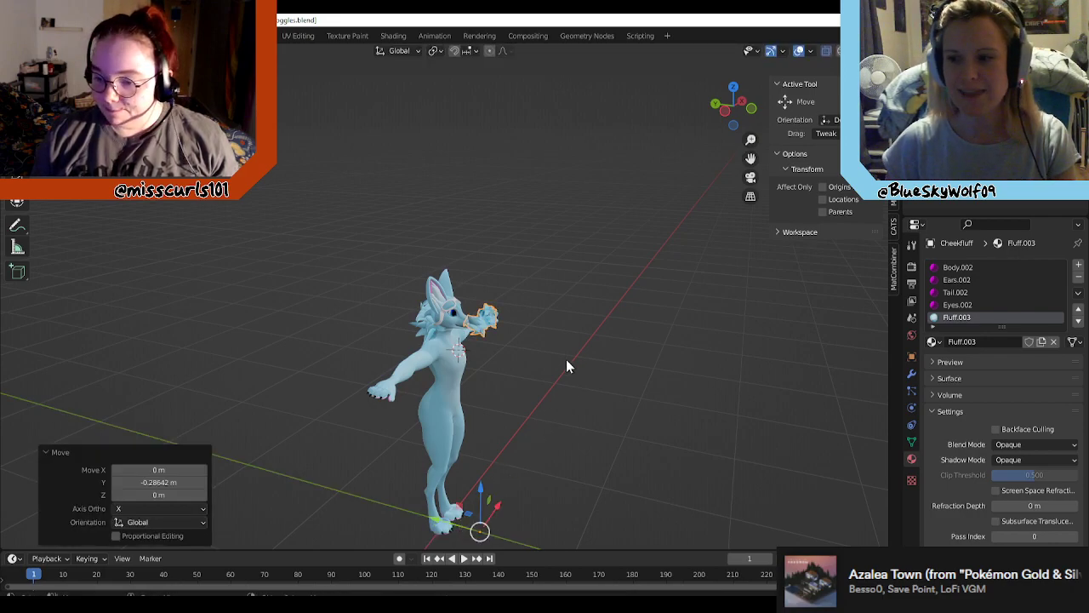
key("ctrl+z")
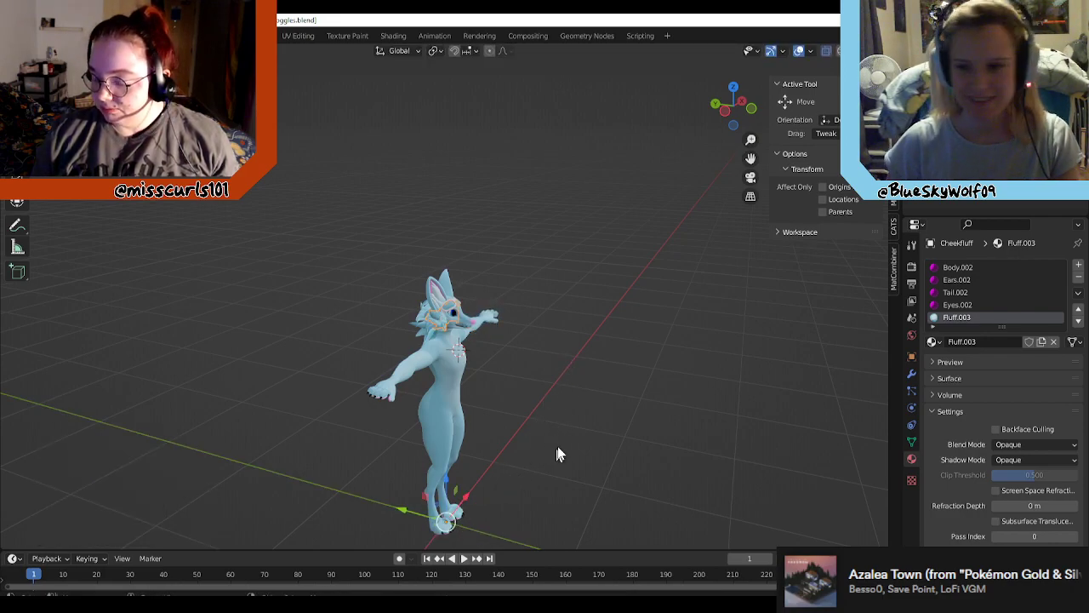
Step: Try to move the cheek fluff about -0.167 m along the Y axis, and undo the move and the preceding selection
middle_click_drag(556, 446, 523, 434)
scroll(528, 375, "up", 3)
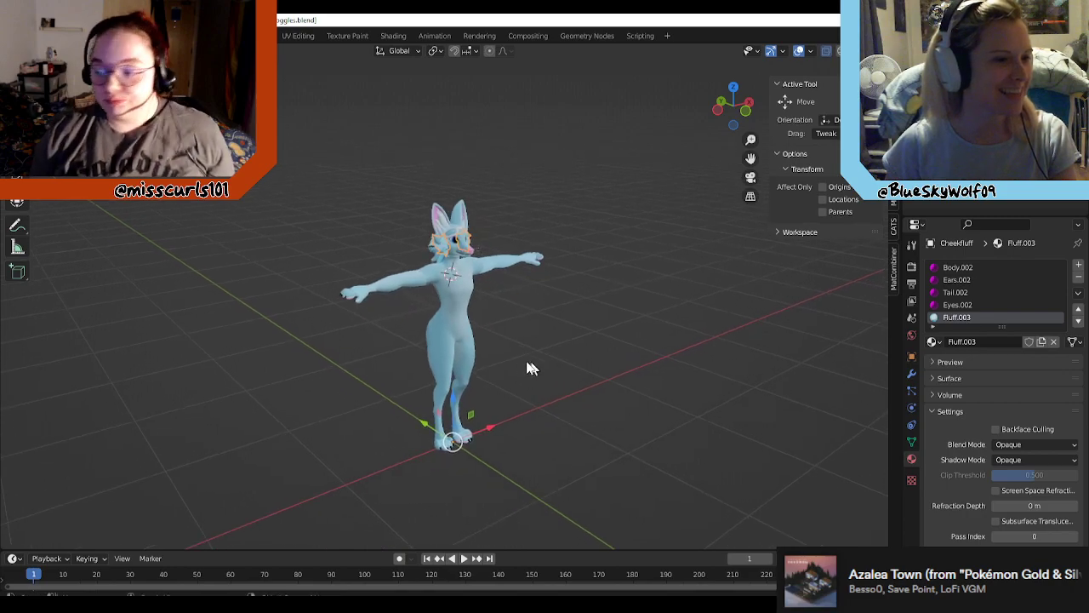
middle_click_drag(527, 389, 545, 394)
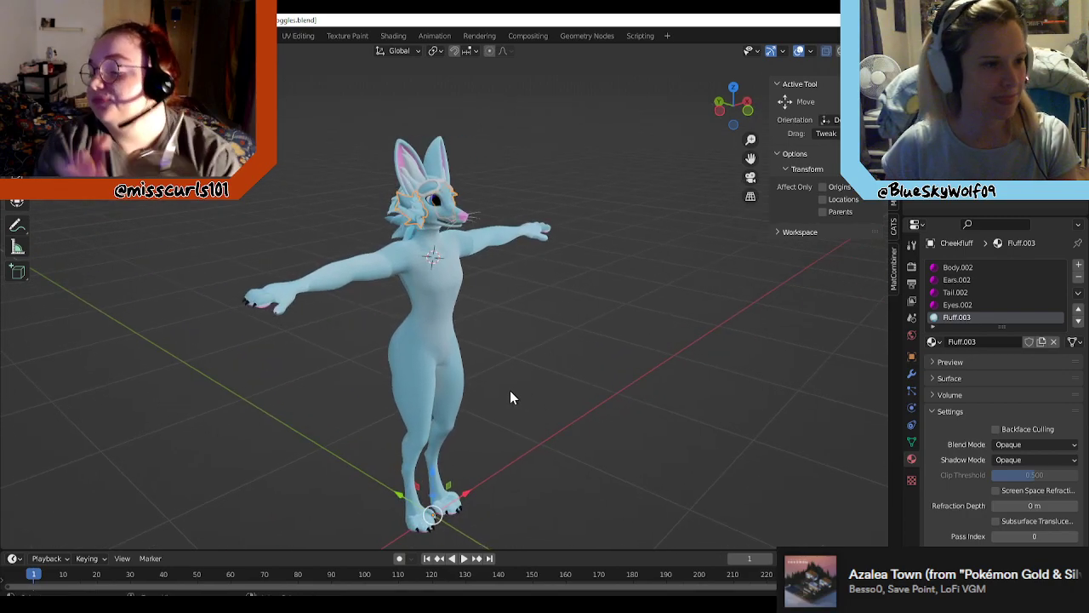
left_click_drag(400, 502, 426, 519)
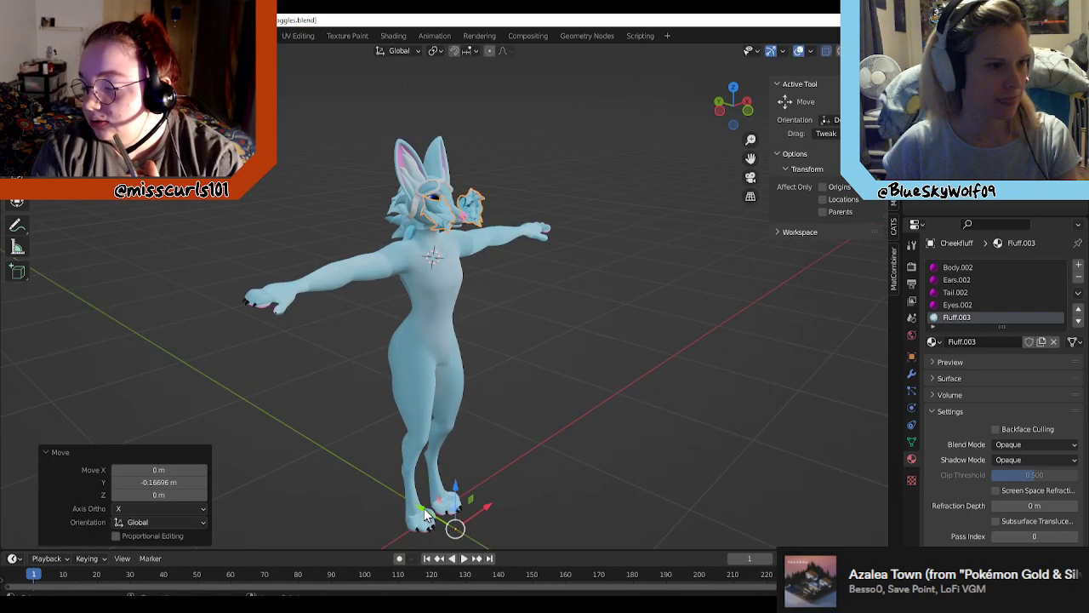
key("ctrl+z")
key("ctrl+z")
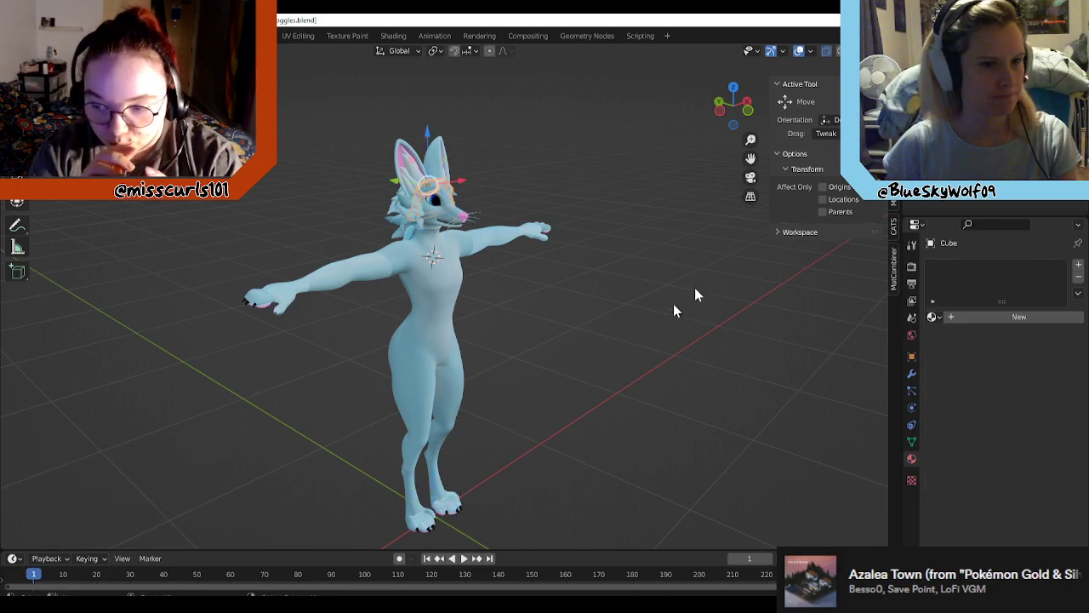
Step: Select the cheek fluff object around the goggles' strap again
mouse_move(576, 295)
middle_mouse_down()
mouse_move(541, 272)
mouse_move(572, 277)
middle_mouse_up()
scroll(596, 281, "up", 2)
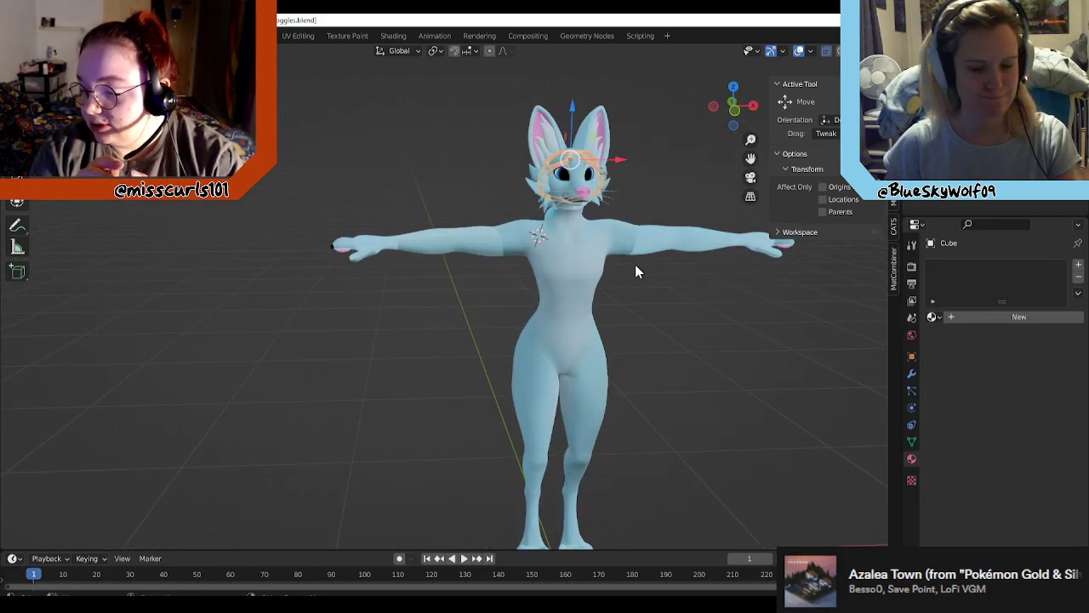
middle_click_drag(676, 246, 575, 357, "shift")
scroll(463, 346, "up", 3)
middle_click_drag(463, 346, 591, 355)
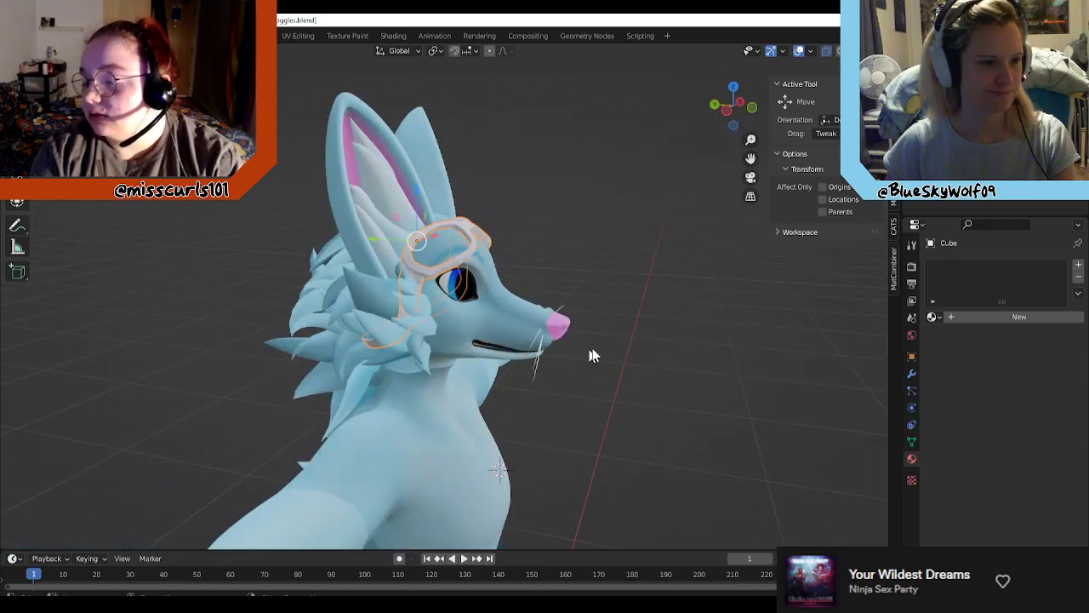
middle_click_drag(645, 386, 587, 425)
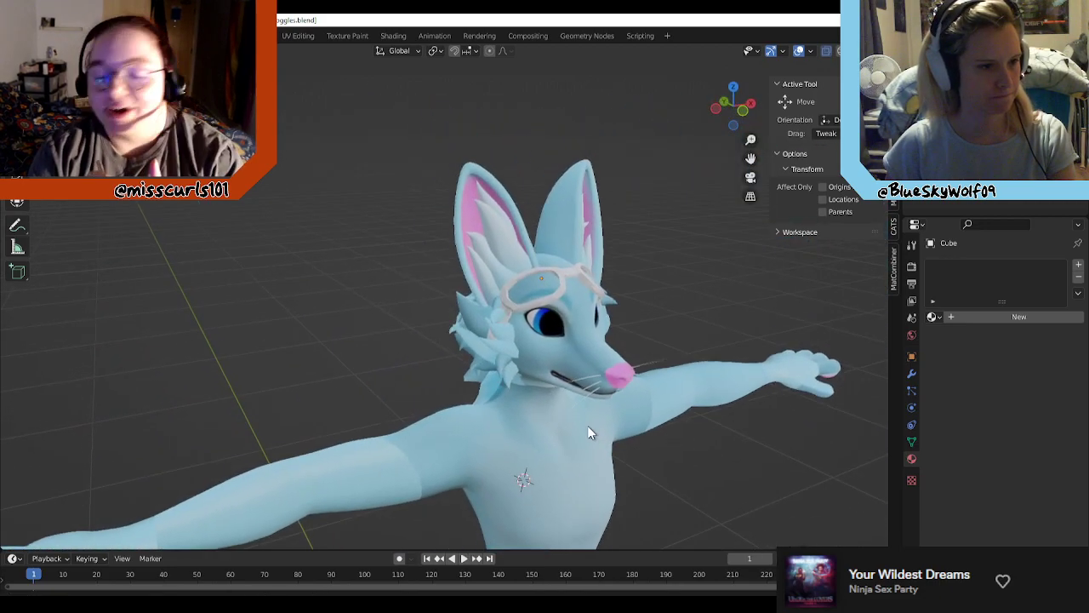
scroll(586, 411, "up", 3)
left_click(546, 377)
middle_click_drag(545, 377, 560, 391)
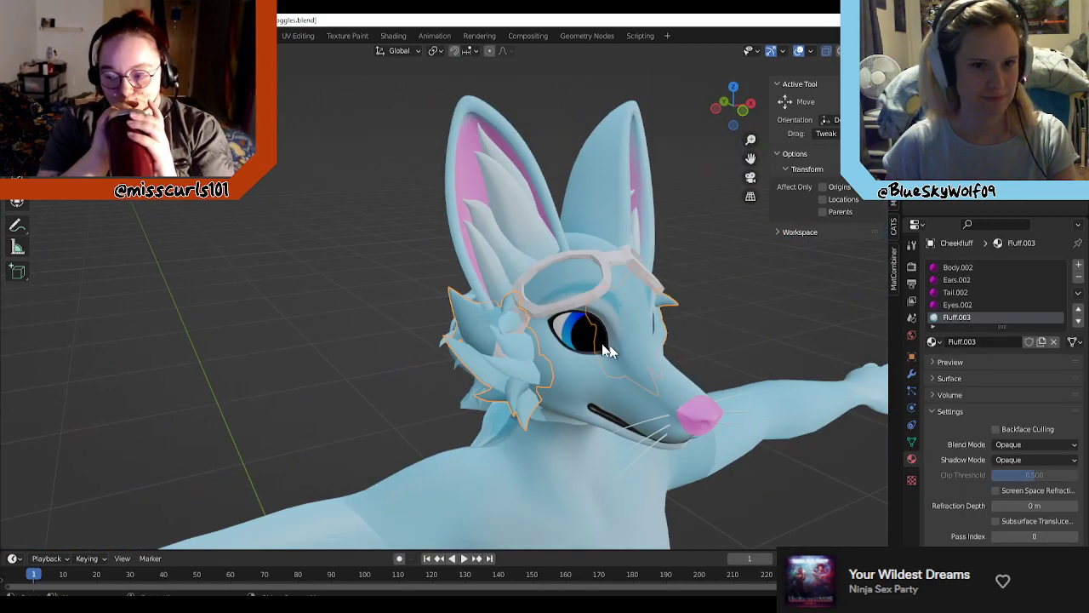
right_click(947, 155)
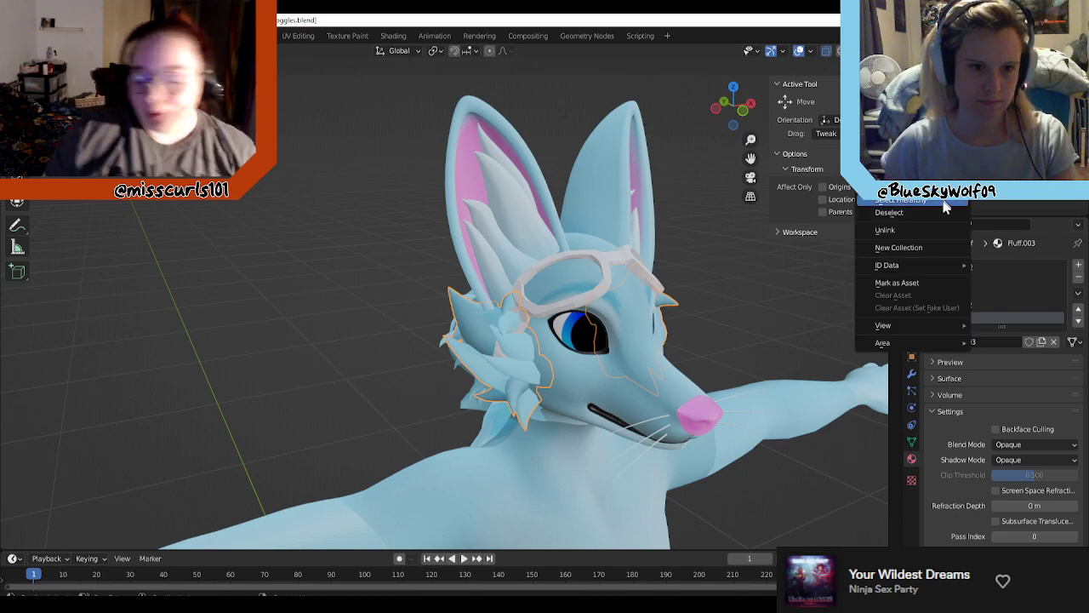
left_click(520, 358)
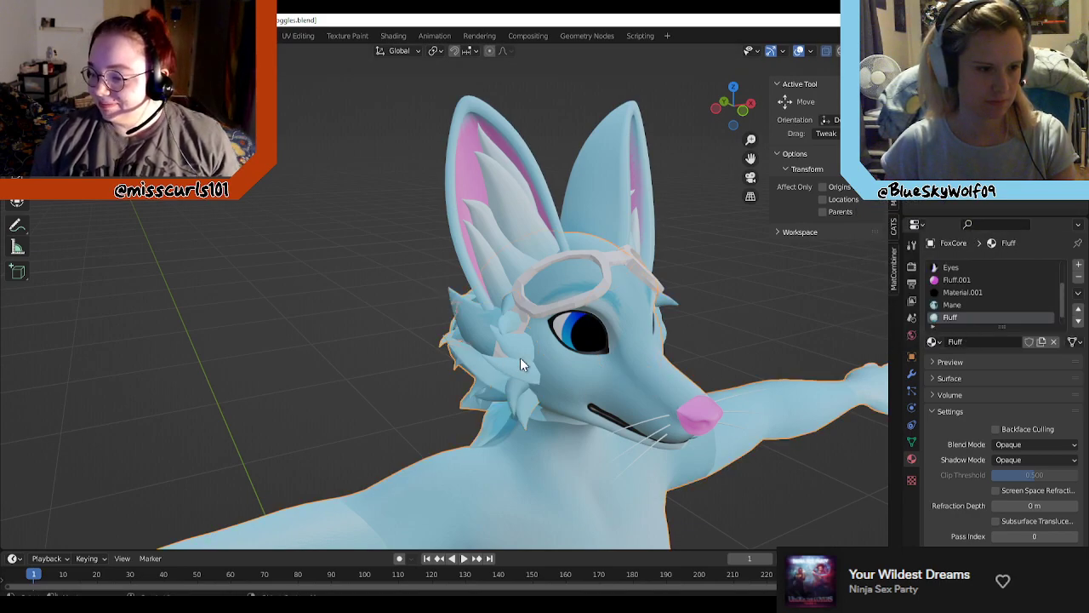
left_click(515, 391)
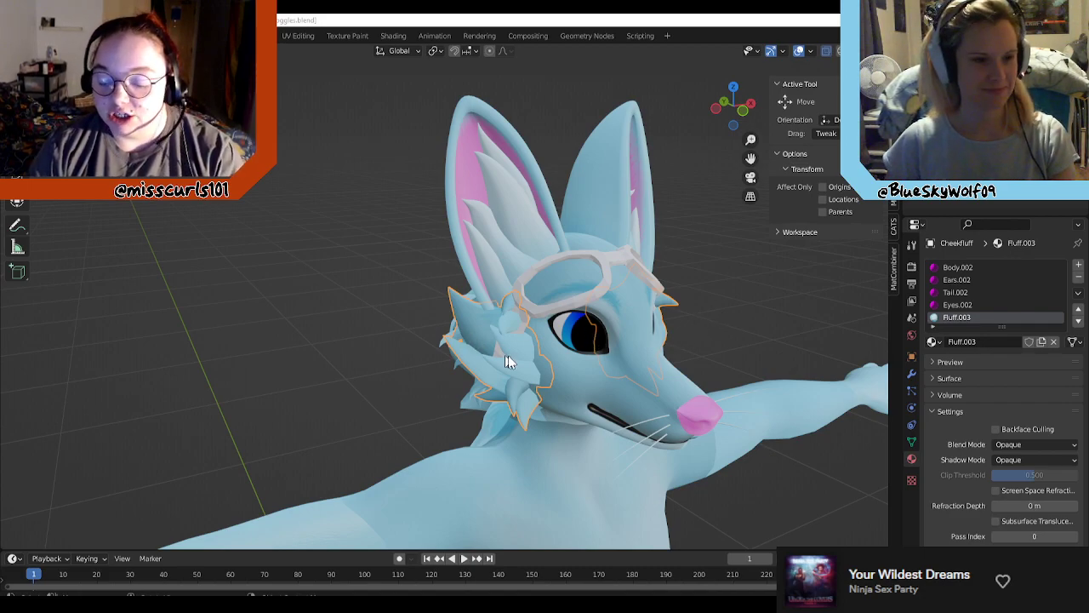
Step: Try to move the cheek fluff about -0.225 m along the Y axis, and undo the move
middle_click_drag(772, 352, 695, 341)
scroll(695, 347, "down", 6)
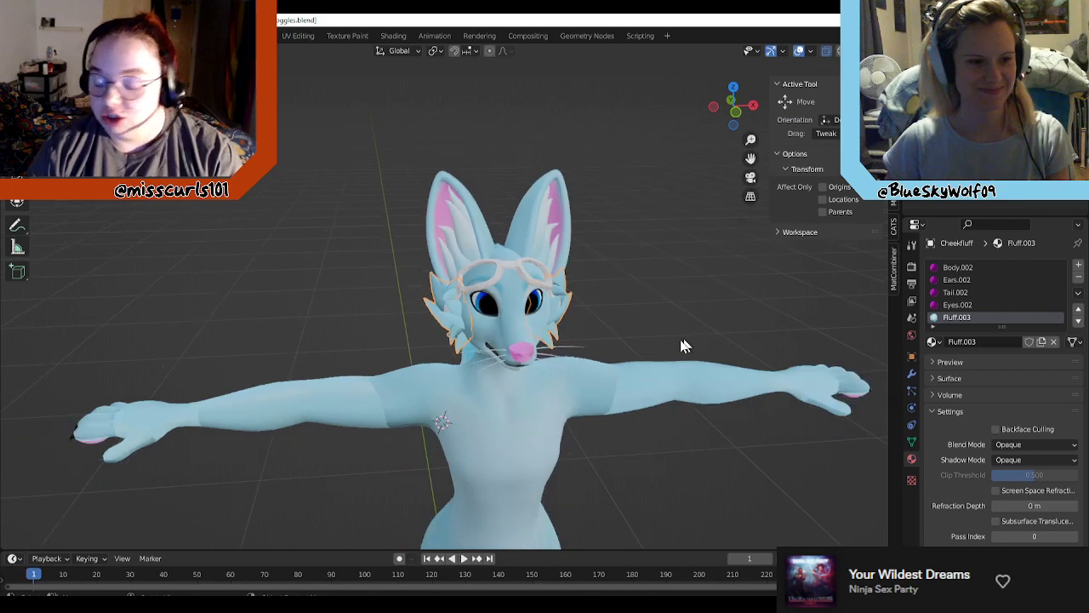
middle_click_drag(620, 368, 634, 204, "shift")
middle_click_drag(549, 313, 451, 497)
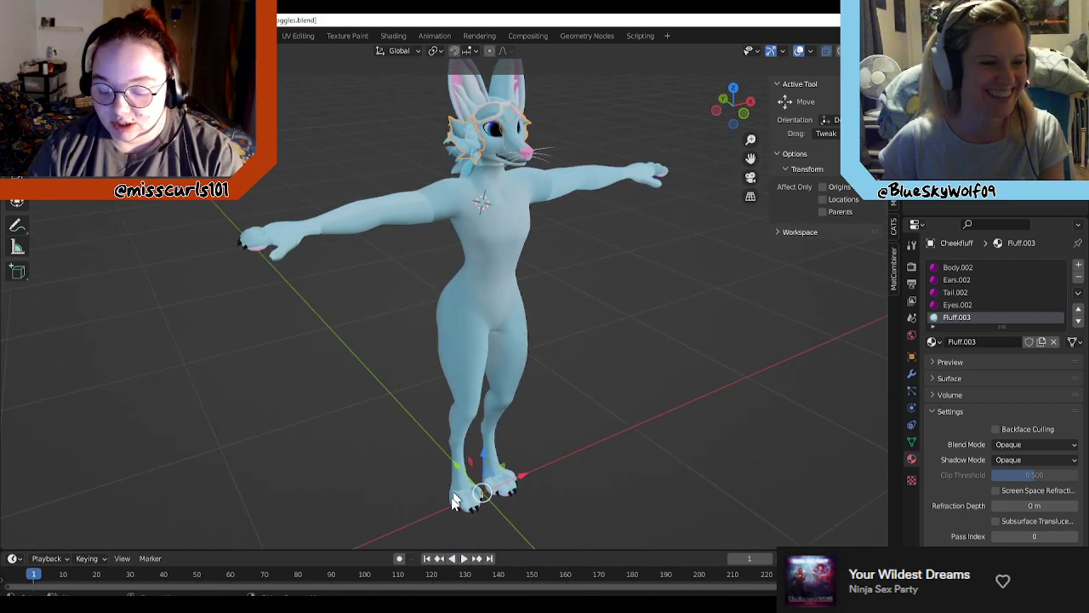
left_click_drag(460, 470, 506, 485)
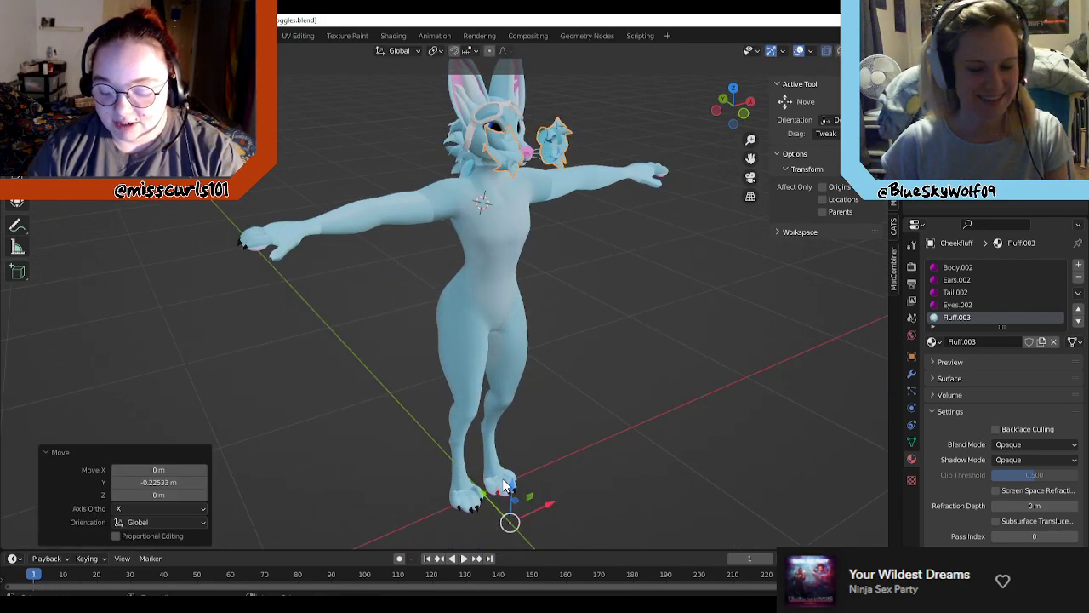
key("ctrl+z")
Step: Examine how the goggles and their strap sit against the forehead and cheek fluff from the front and side
middle_click_drag(661, 285, 633, 270)
middle_click_drag(633, 255, 684, 270, "shift")
scroll(582, 361, "up", 8)
scroll(612, 249, "down", 2)
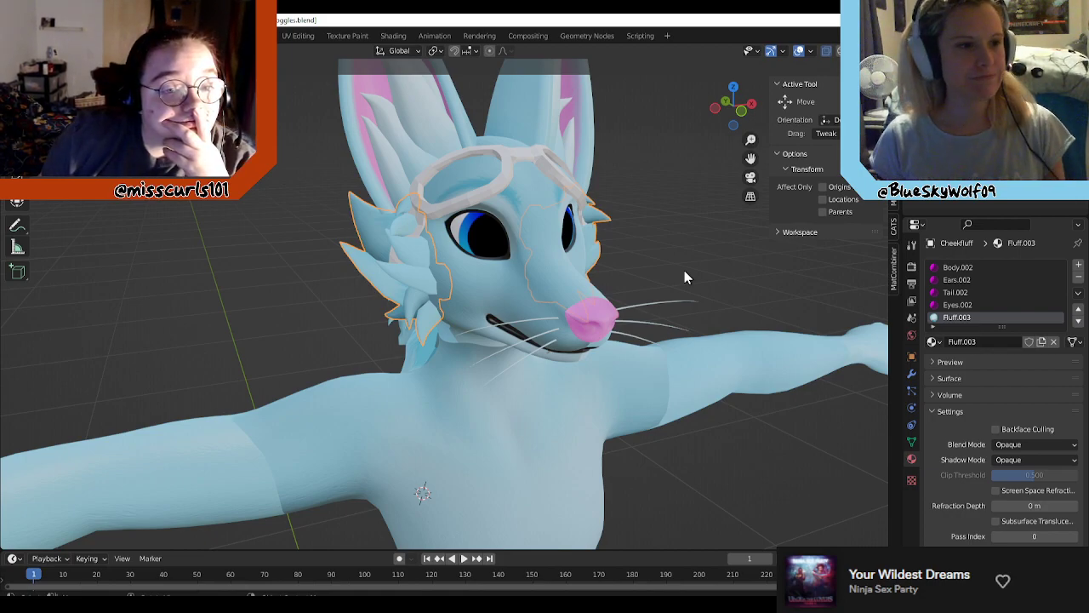
middle_click_drag(671, 245, 638, 272)
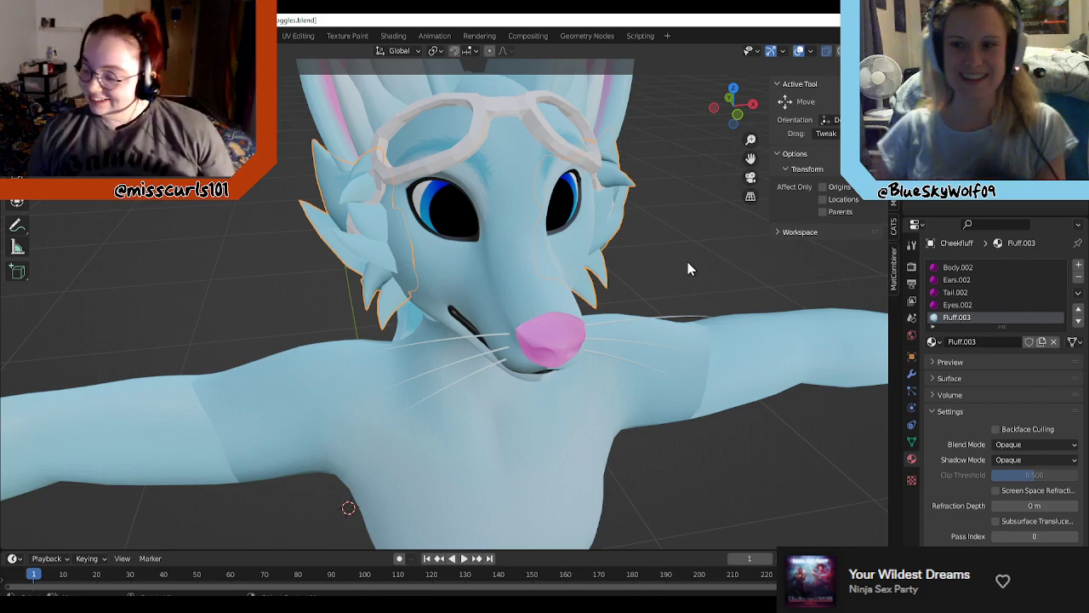
middle_click_drag(666, 264, 759, 232)
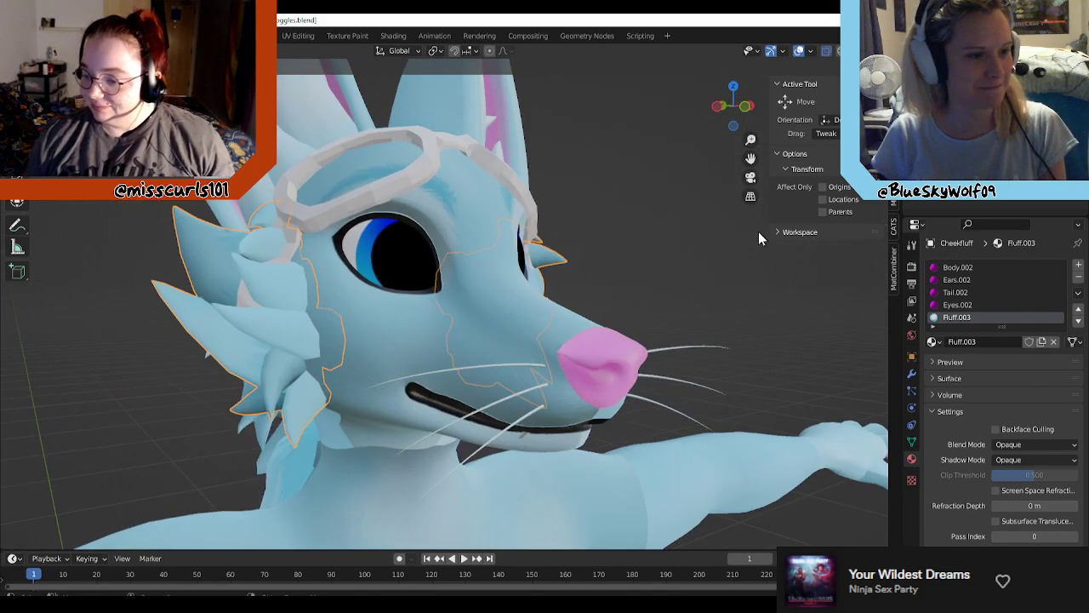
Step: Examine where the goggles' strap passes under the cheek fluff, checking the head from the front and close up from the side
middle_click_drag(657, 295, 650, 385)
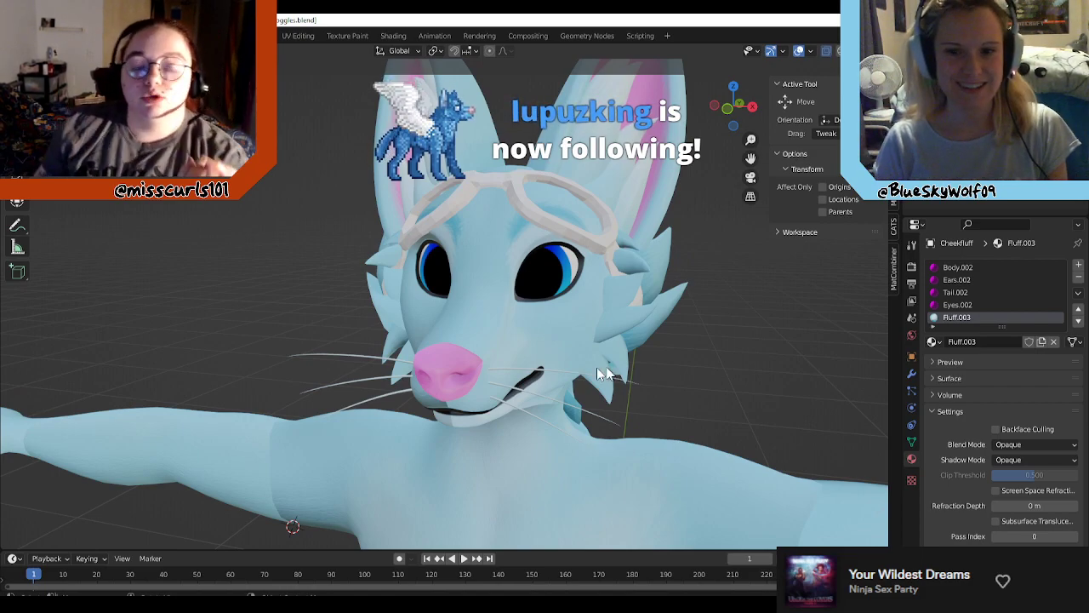
middle_click_drag(656, 339, 580, 302)
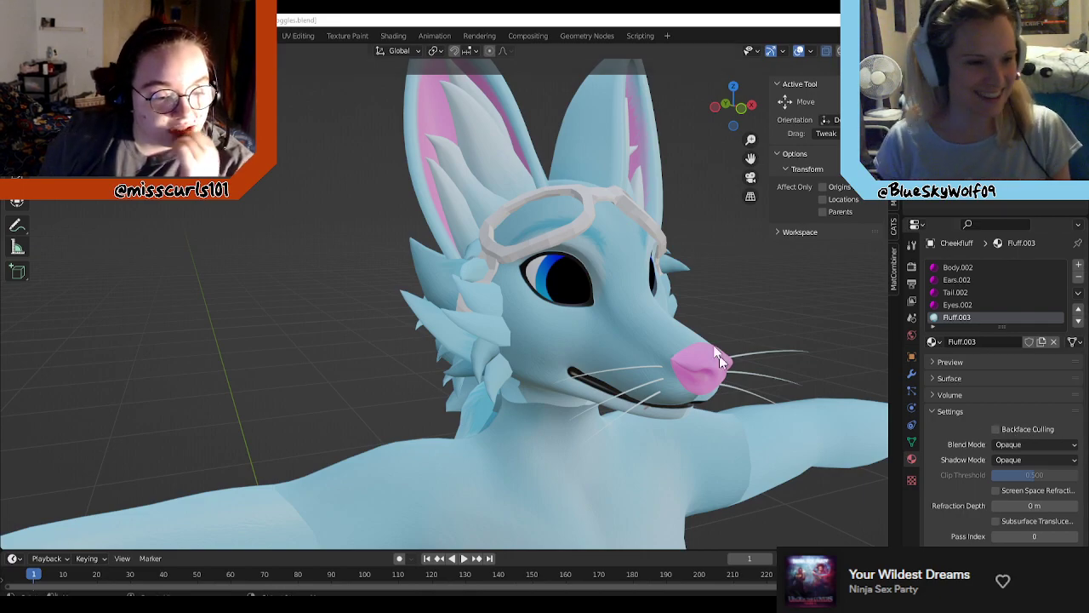
middle_click_drag(719, 354, 462, 366)
scroll(537, 259, "up", 3)
scroll(537, 259, "down", 2)
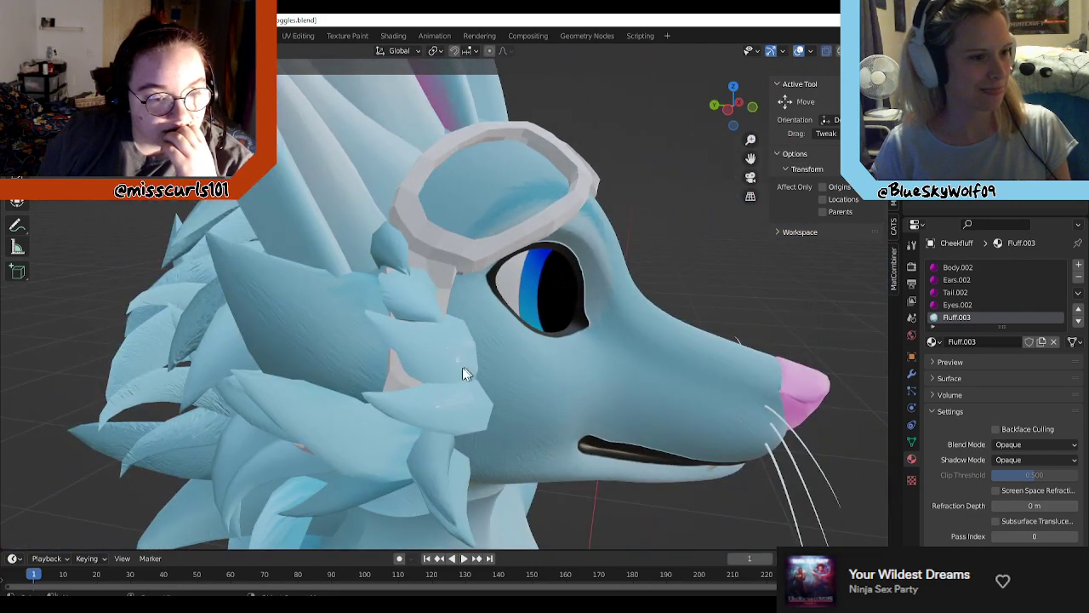
left_click(452, 381)
scroll(448, 387, "down", 3)
middle_click_drag(531, 382, 471, 372)
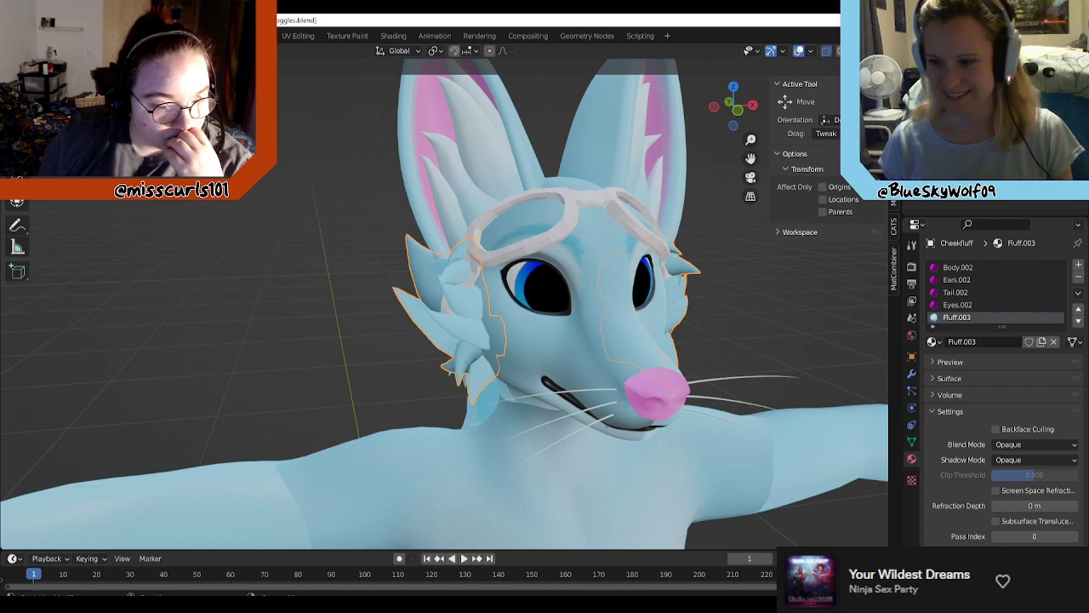
middle_click_drag(797, 280, 720, 357)
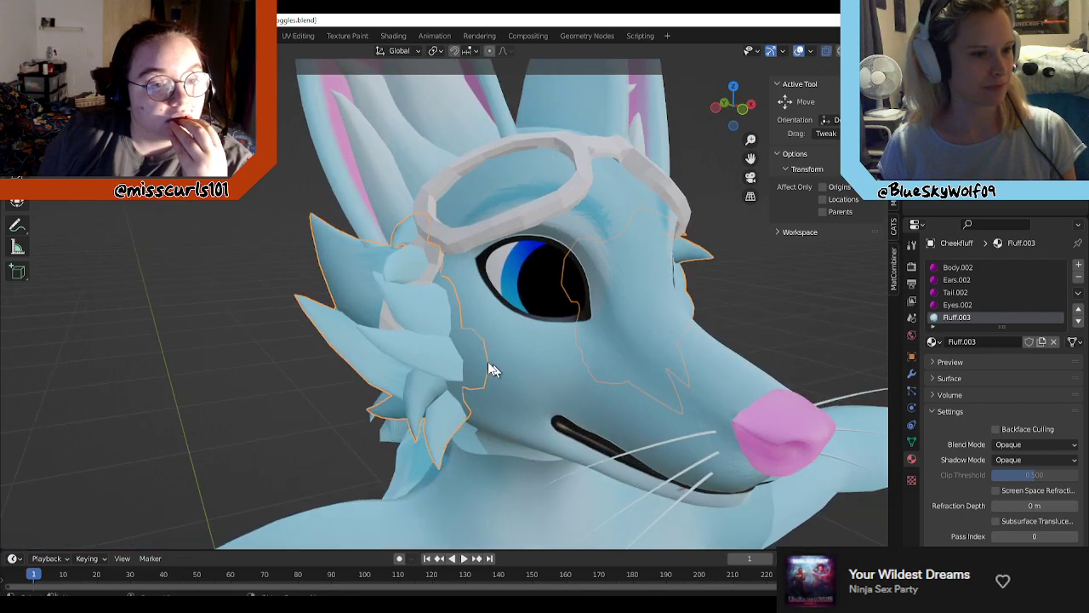
Step: Select the cheek fluff object around the goggles' strap
right_click(936, 213)
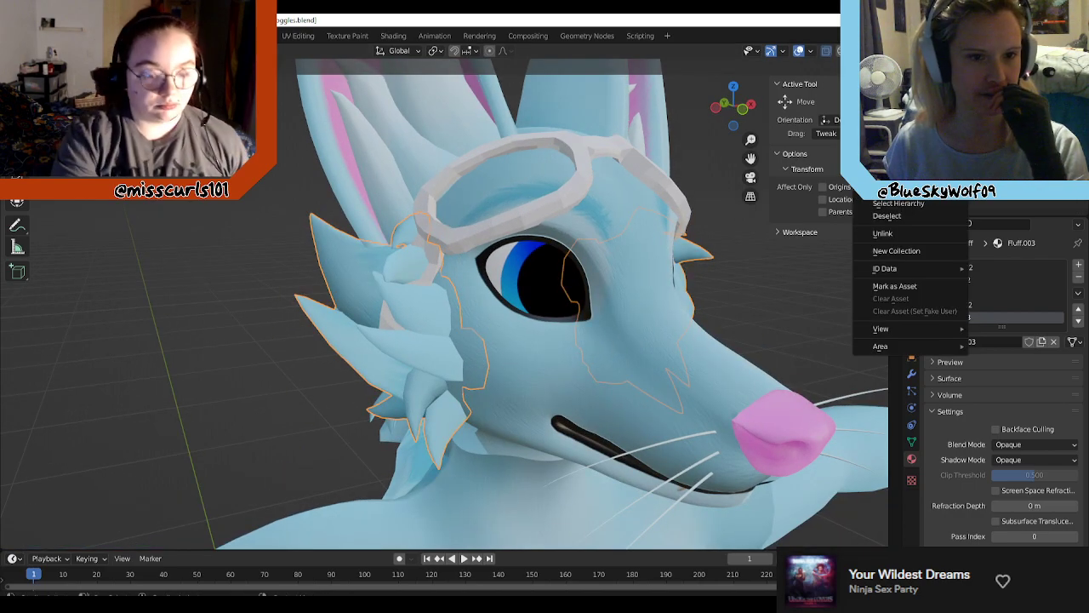
left_click(435, 360)
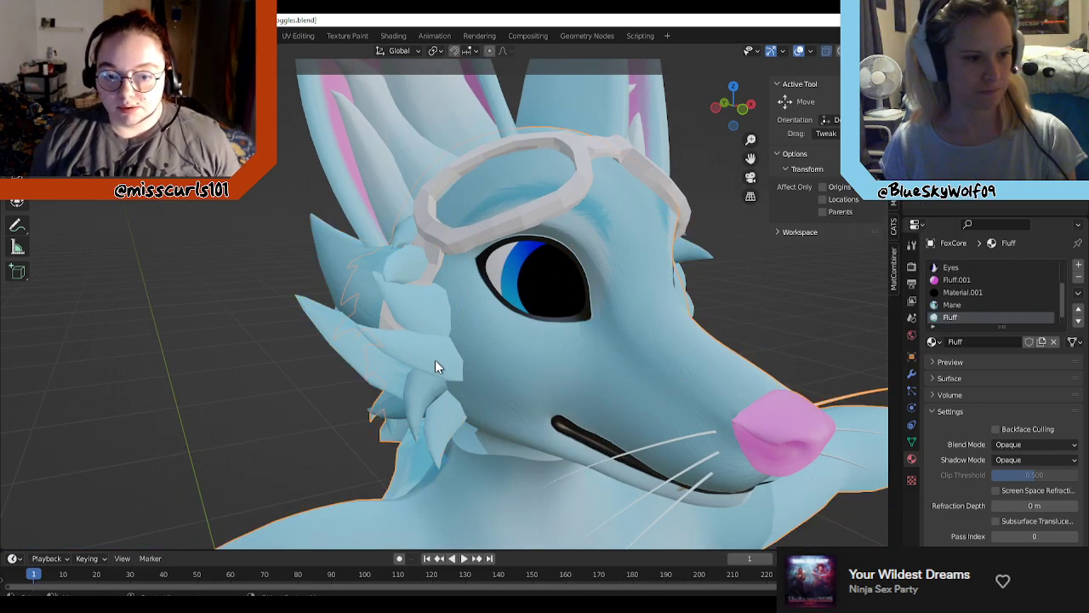
left_click(436, 360)
left_click(427, 387)
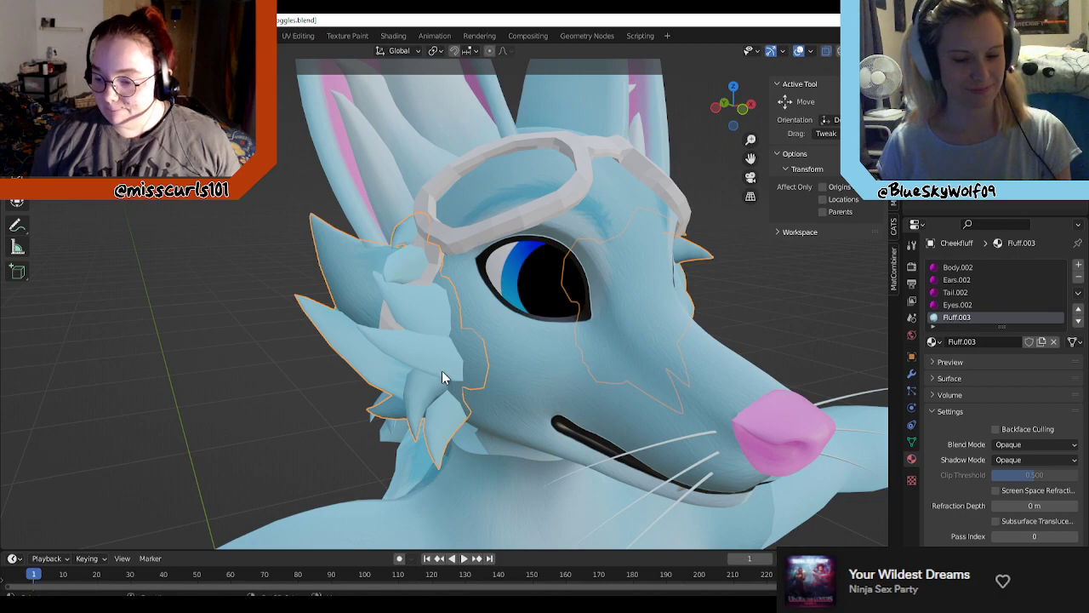
Step: Try duplicating the cheek fluff twice, and undo both copies that are offset from the original
key("shift+d")
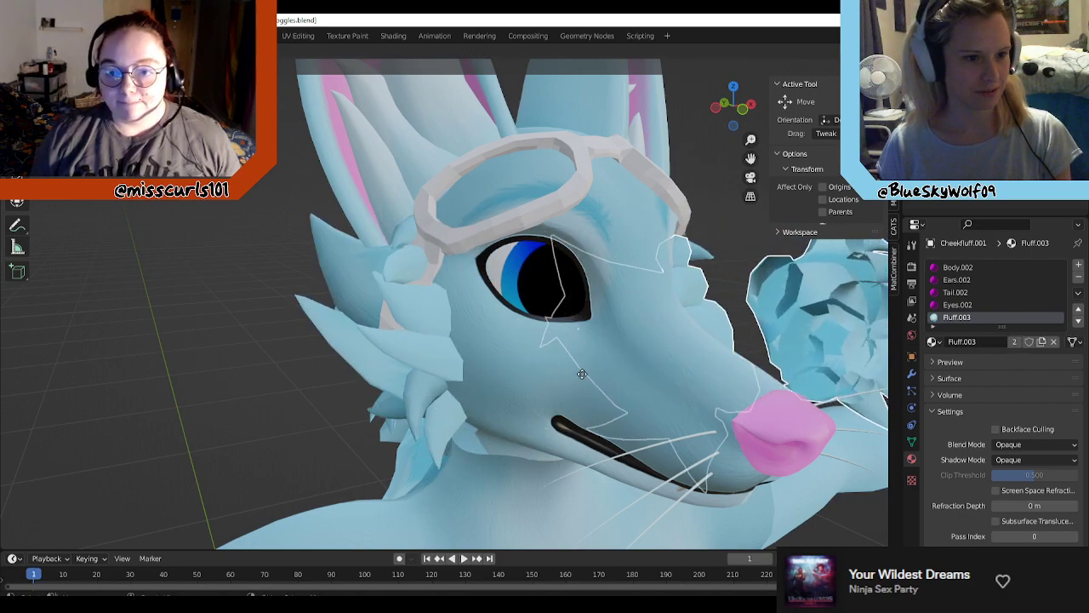
left_click(454, 388)
key("ctrl+z")
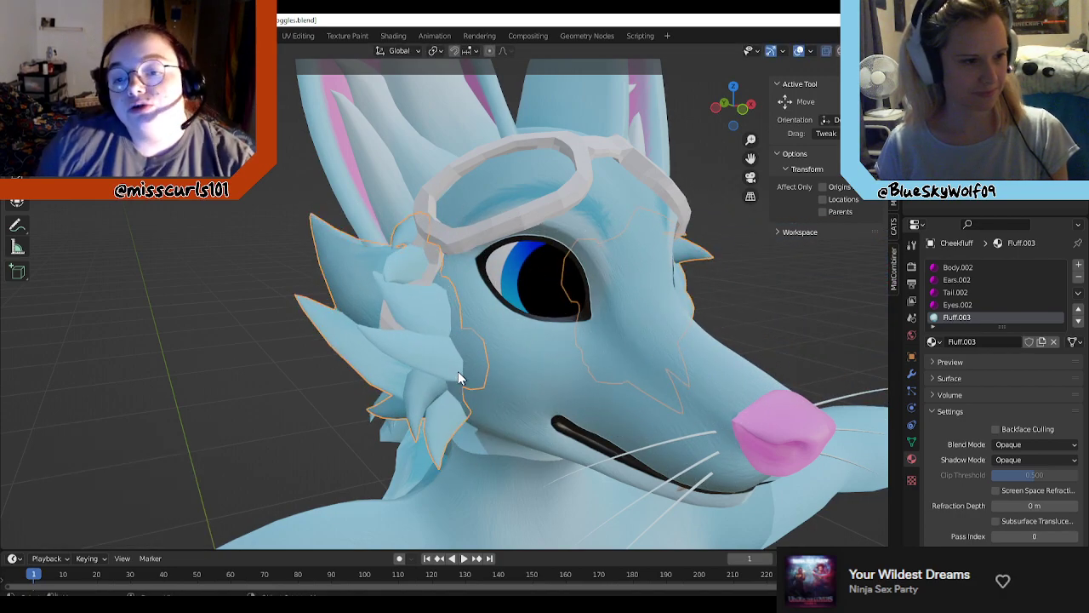
key("shift+d")
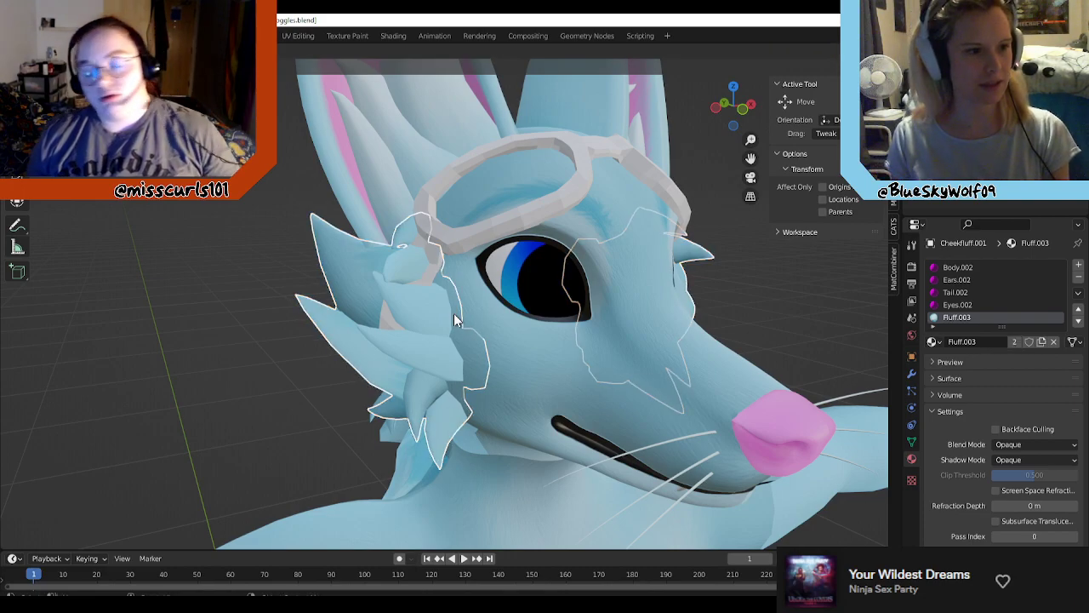
left_click(454, 313)
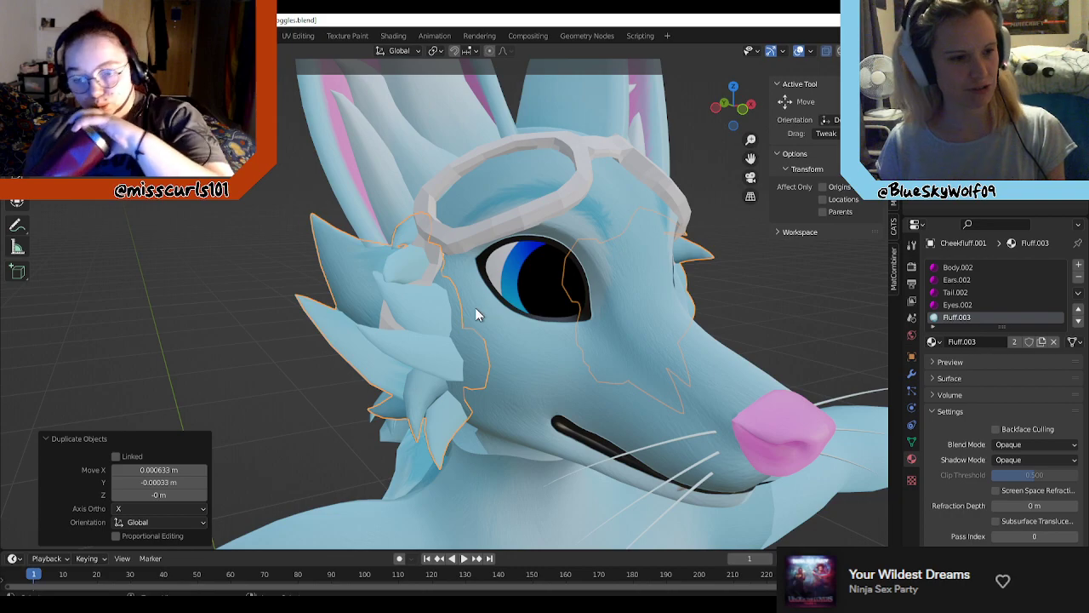
key("ctrl+z")
Step: Duplicate the cheek fluff in place with a 0 m offset on all axes
key("shift+d")
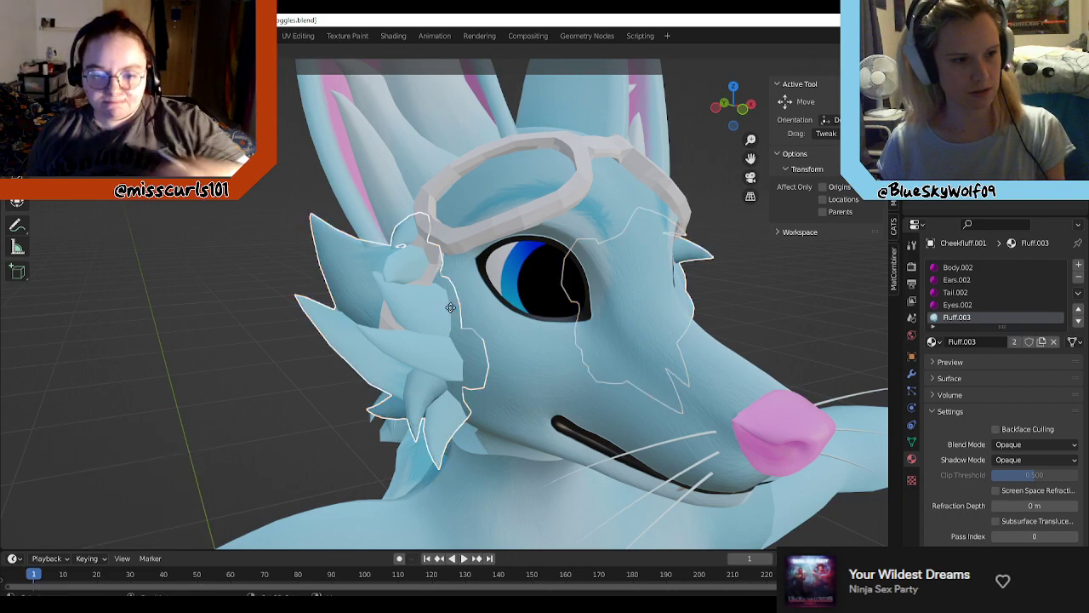
left_click(452, 312)
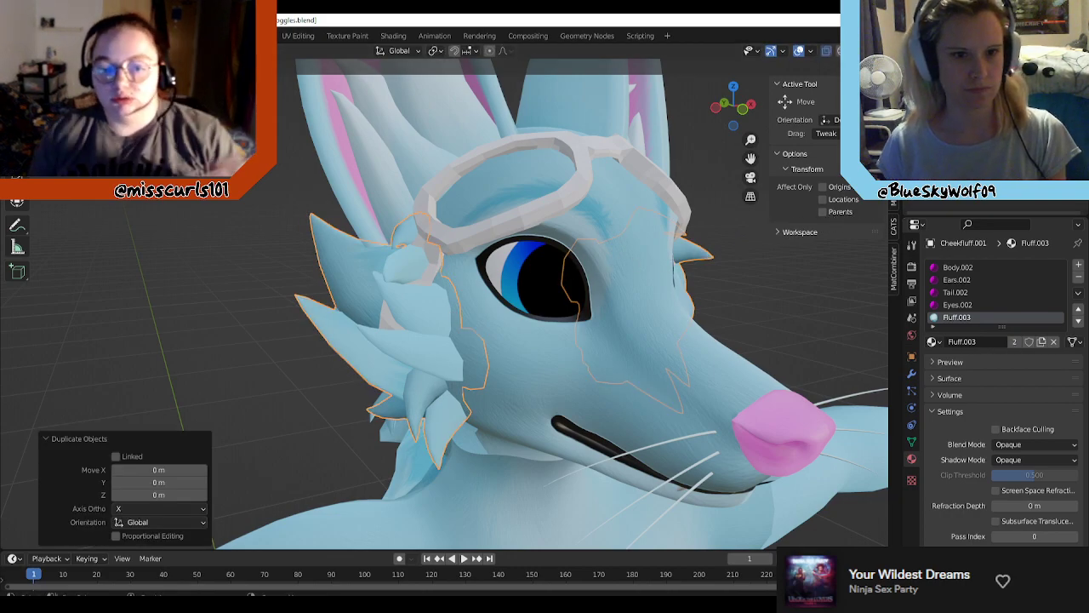
middle_click_drag(523, 311, 157, 266)
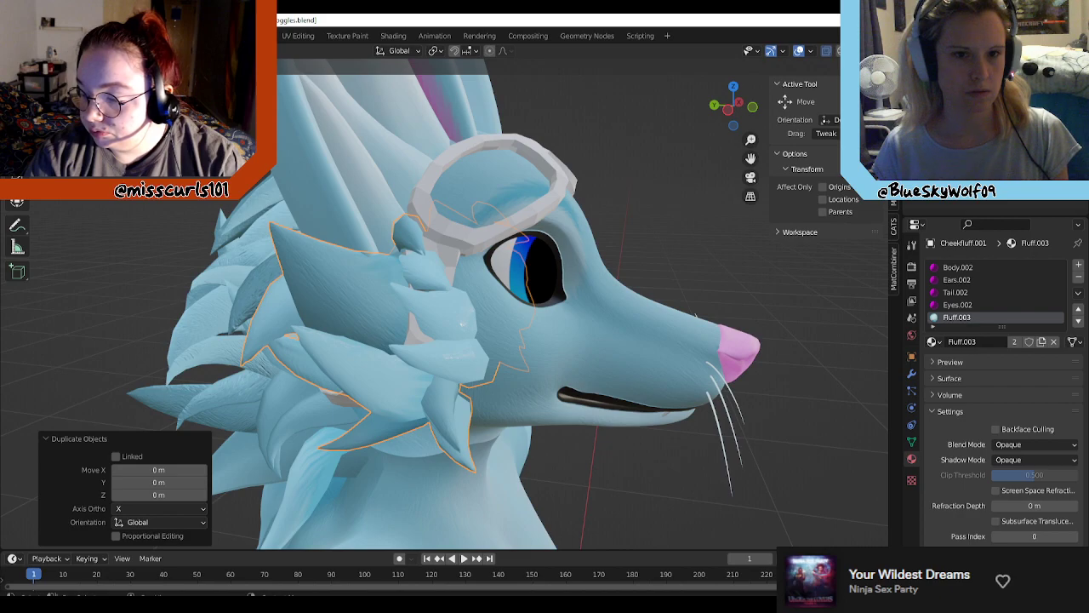
Step: Toggle the visibility of the original cheek fluff and its duplicate, and leave the duplicate selected
key("h")
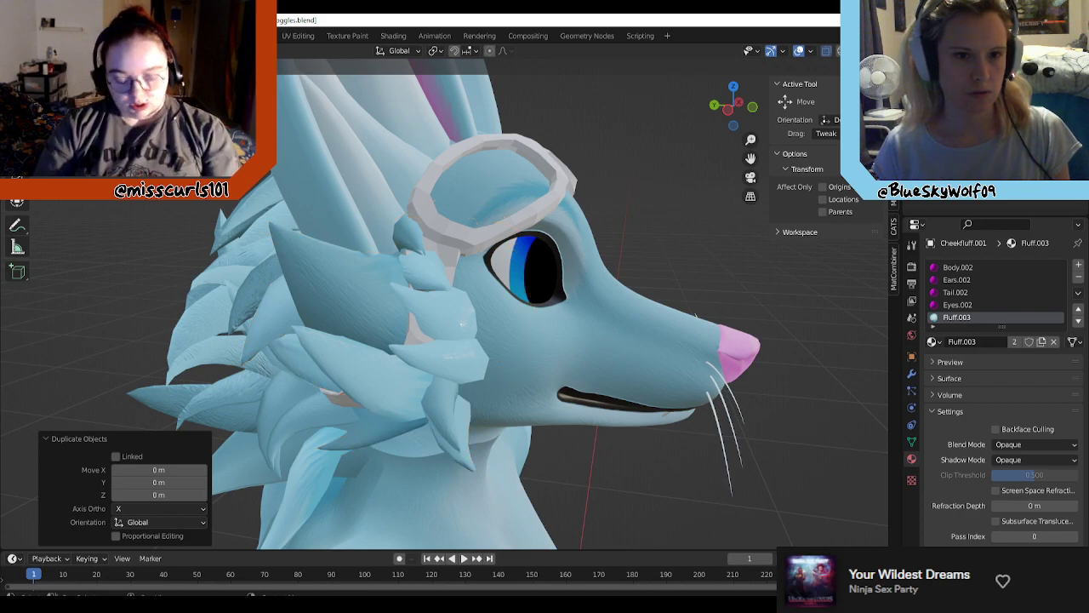
left_click(352, 324)
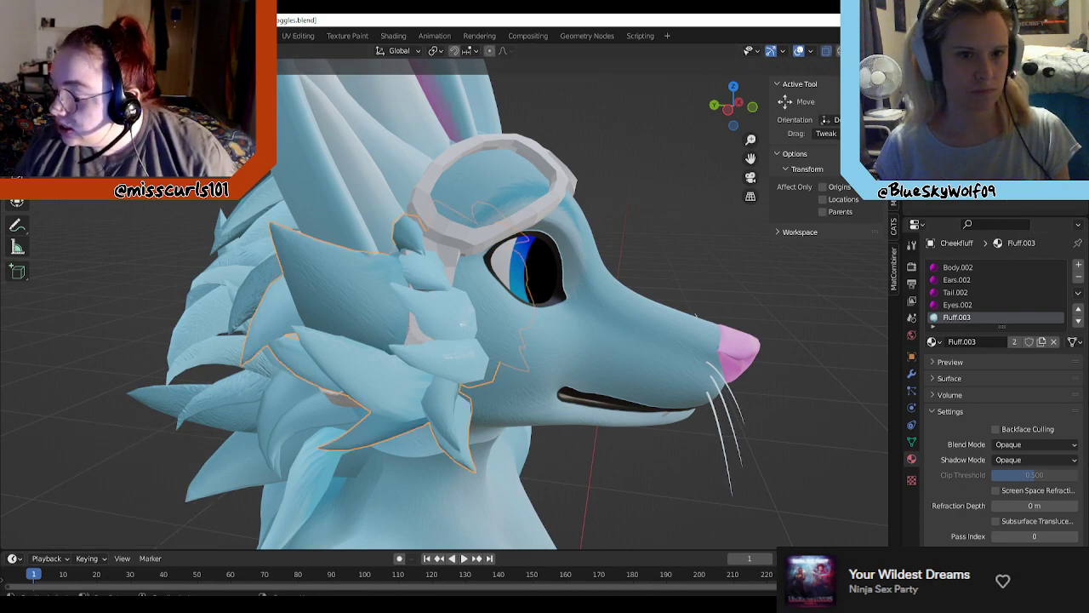
key("h")
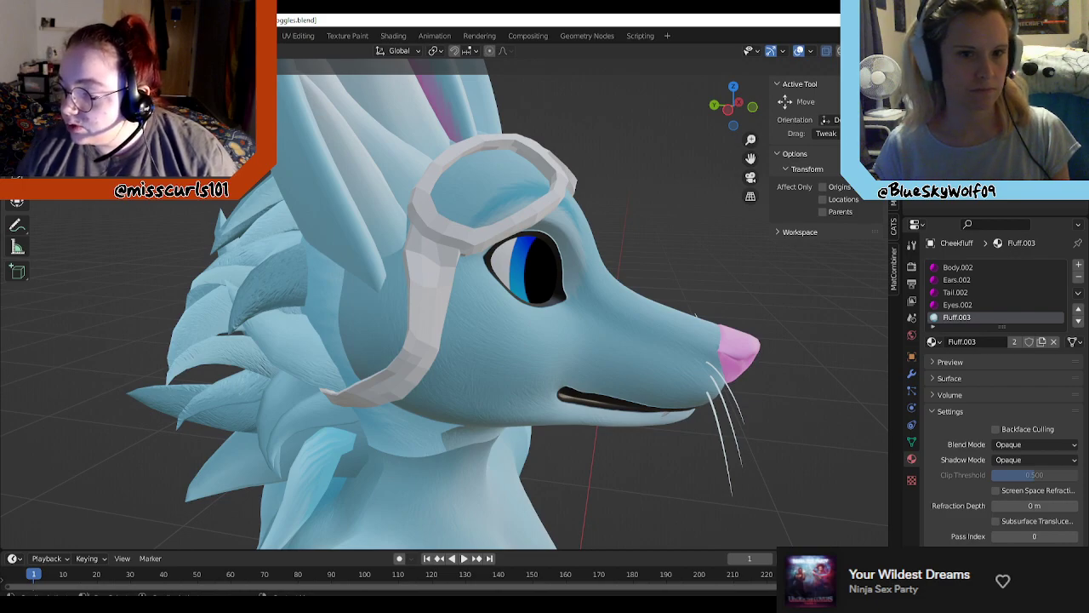
key("alt+h")
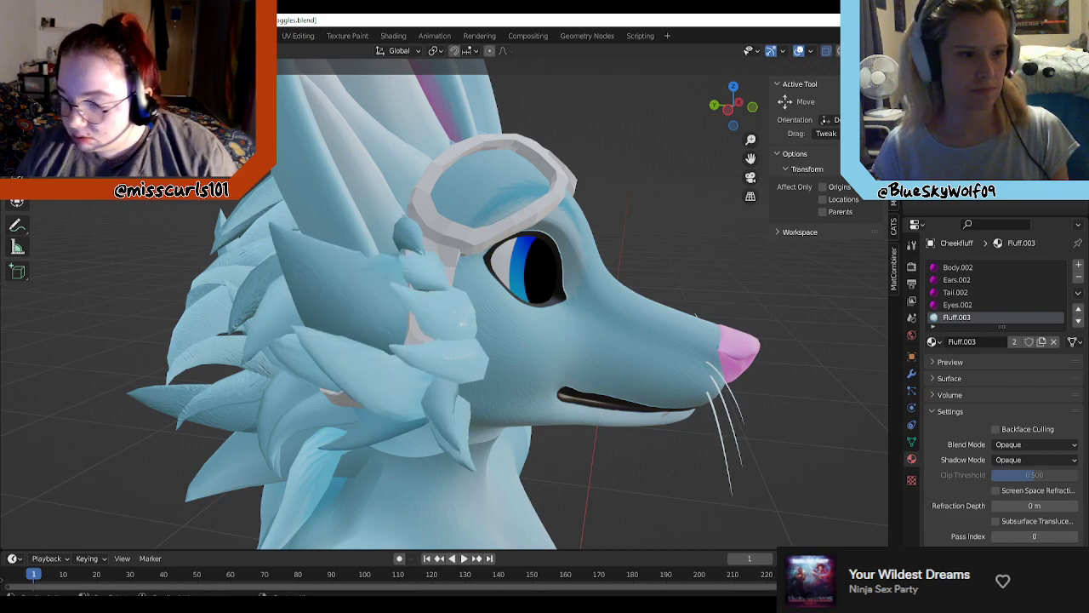
key("h")
key("alt+h")
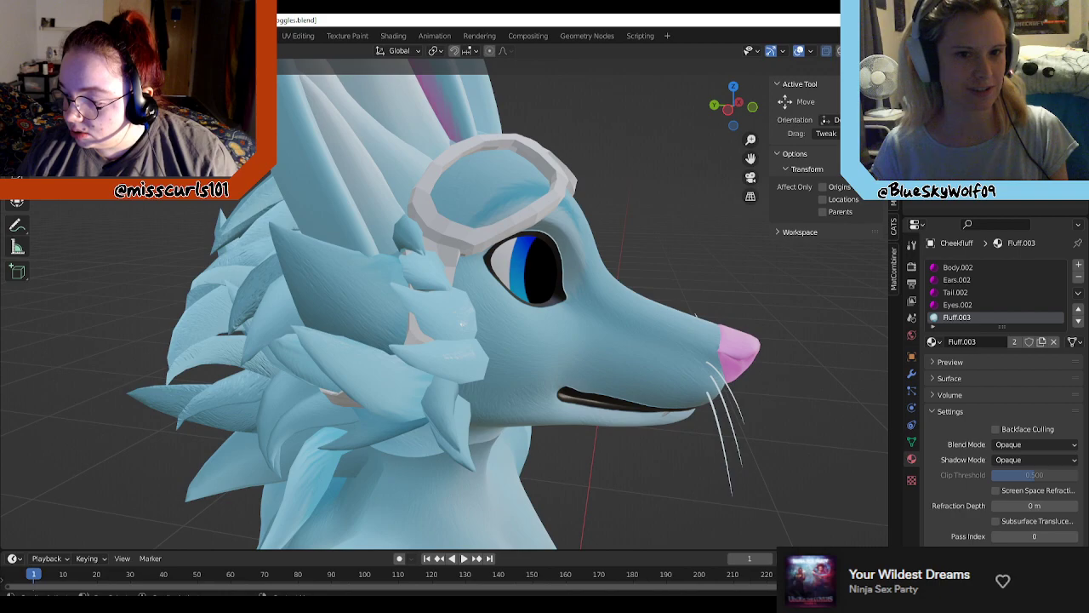
left_click(970, 128)
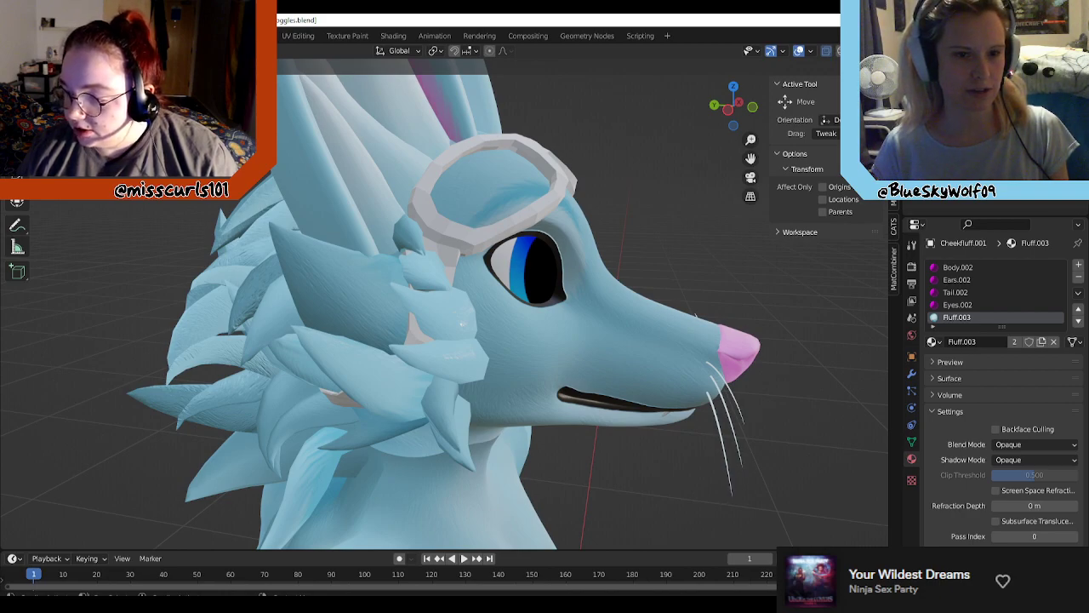
key("h")
key("alt+h")
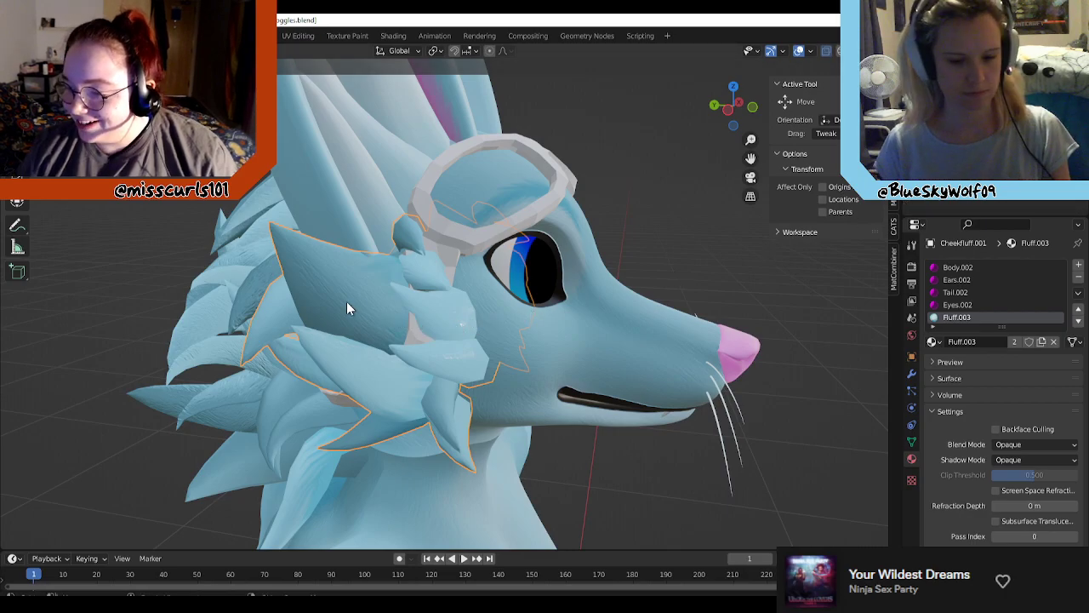
Step: Open the duplicated cheek fluff in Edit Mode and get close to the tufts overlapping the goggles' strap
key("Tab")
middle_click_drag(347, 301, 425, 363)
scroll(412, 297, "up", 5)
scroll(426, 364, "up", 5)
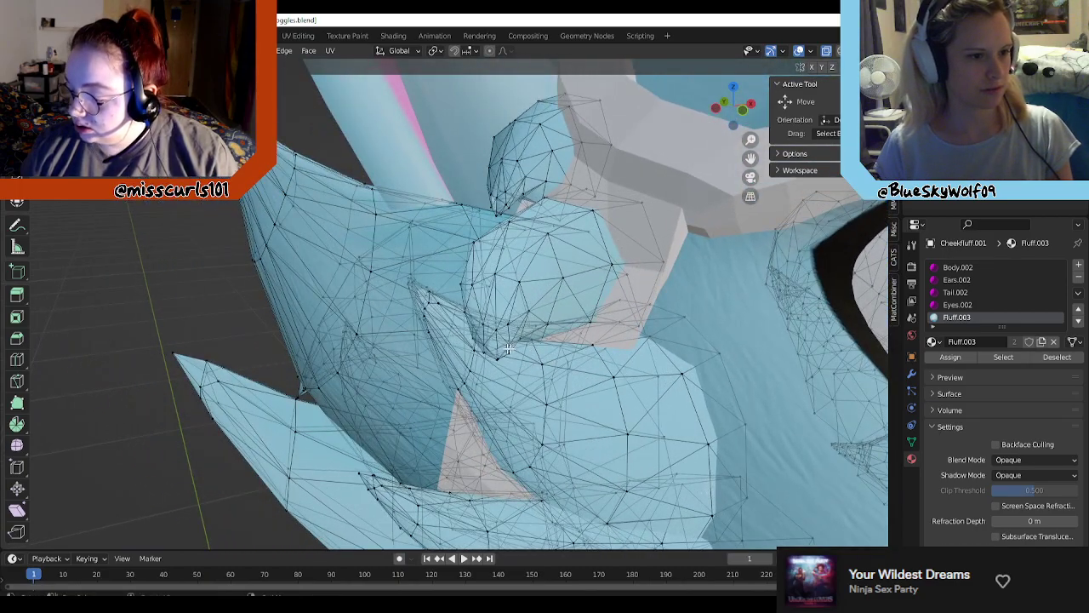
middle_click_drag(508, 349, 538, 301)
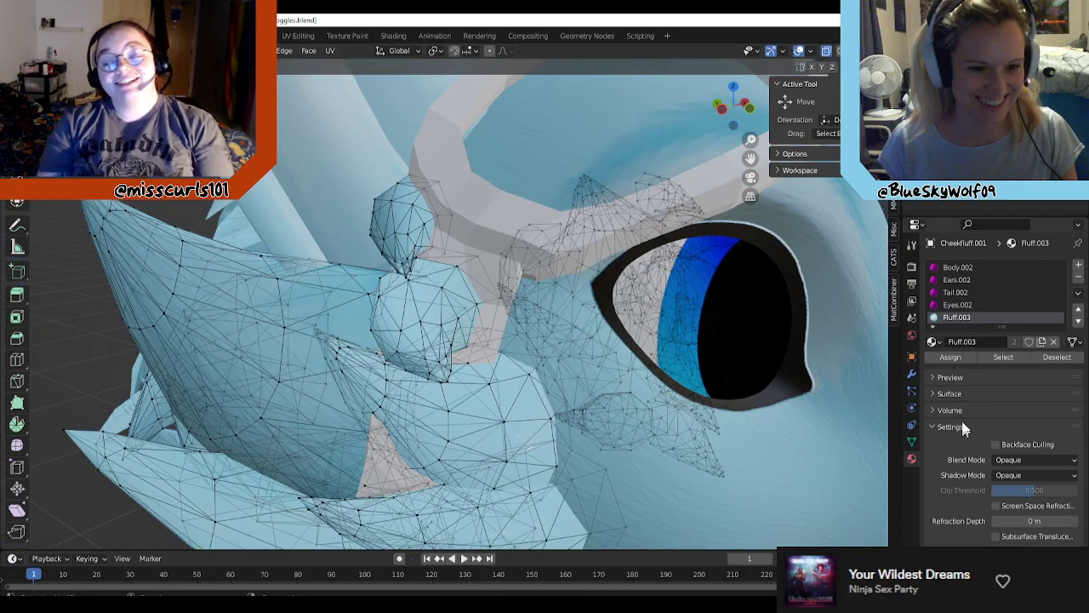
Step: Add a Mirror modifier to the duplicated cheek fluff
left_click(912, 374)
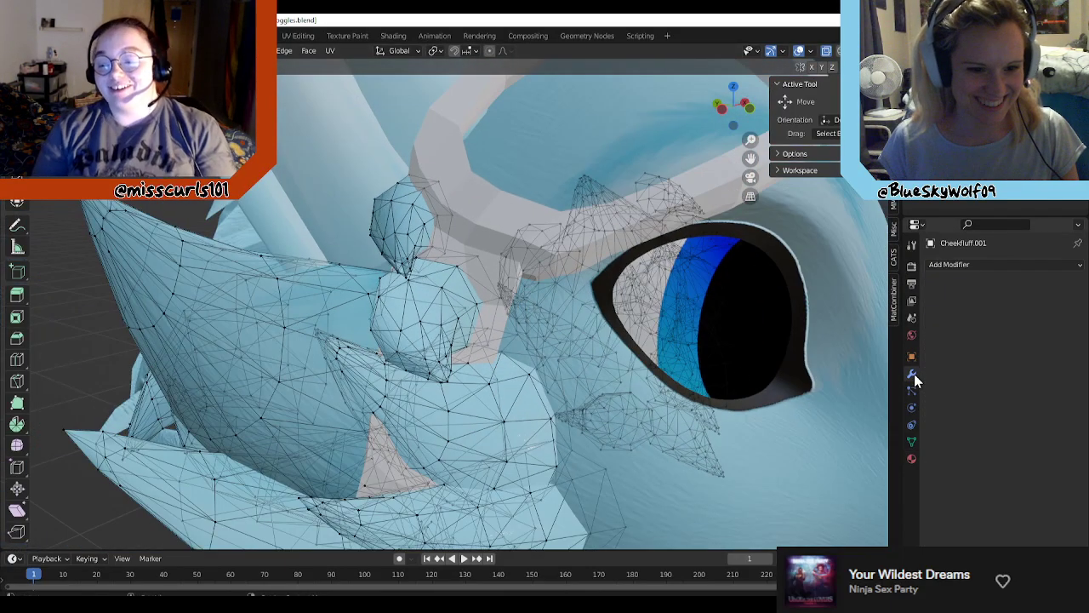
left_click(1013, 265)
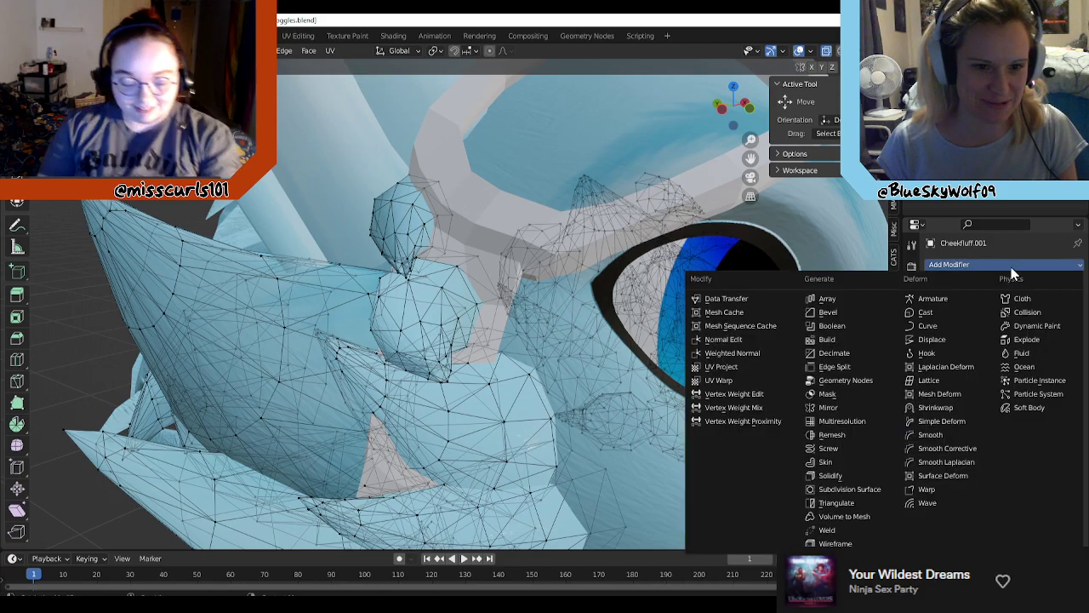
left_click(829, 407)
Step: Undo the last vertex selection on the cheek fluff, try moving the selected vertex beside the strap toward the eye, and undo that move
middle_click_drag(759, 423, 579, 374)
scroll(510, 355, "up", 1)
middle_click_drag(510, 355, 561, 219)
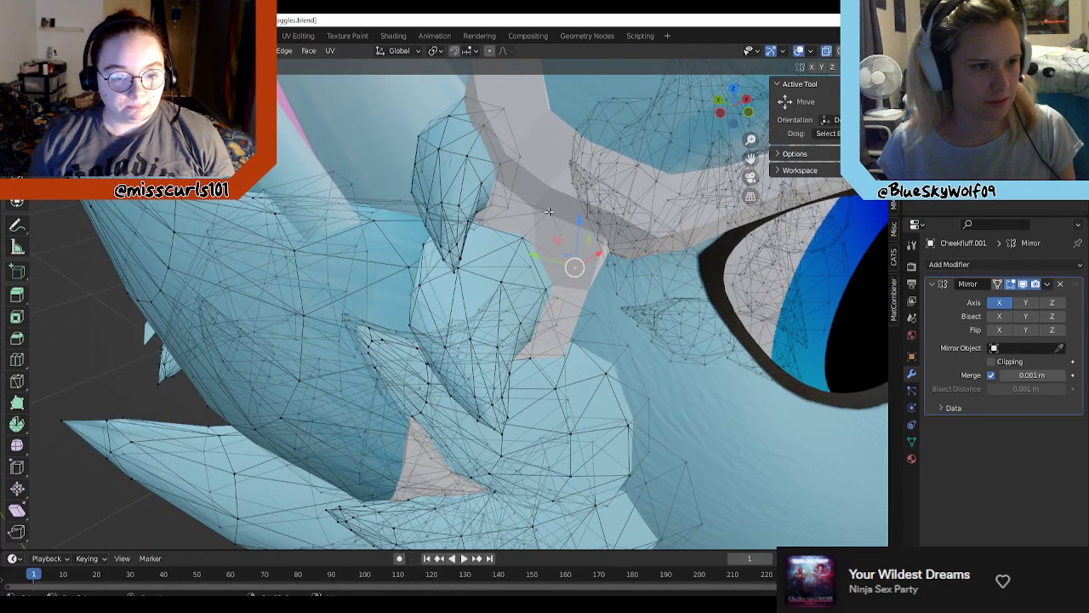
key("ctrl+z")
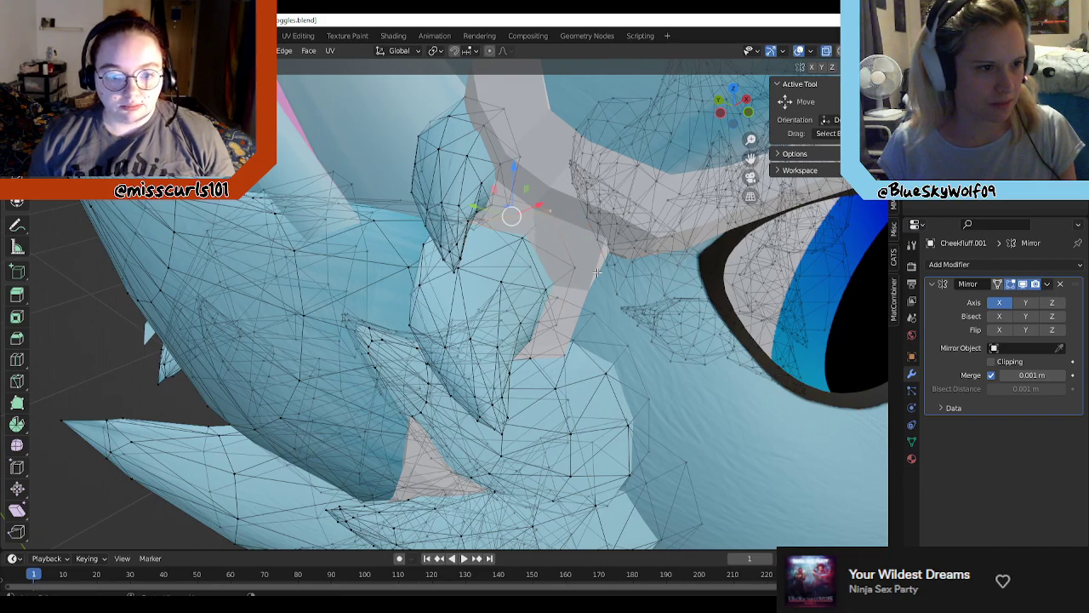
middle_click_drag(597, 272, 539, 233)
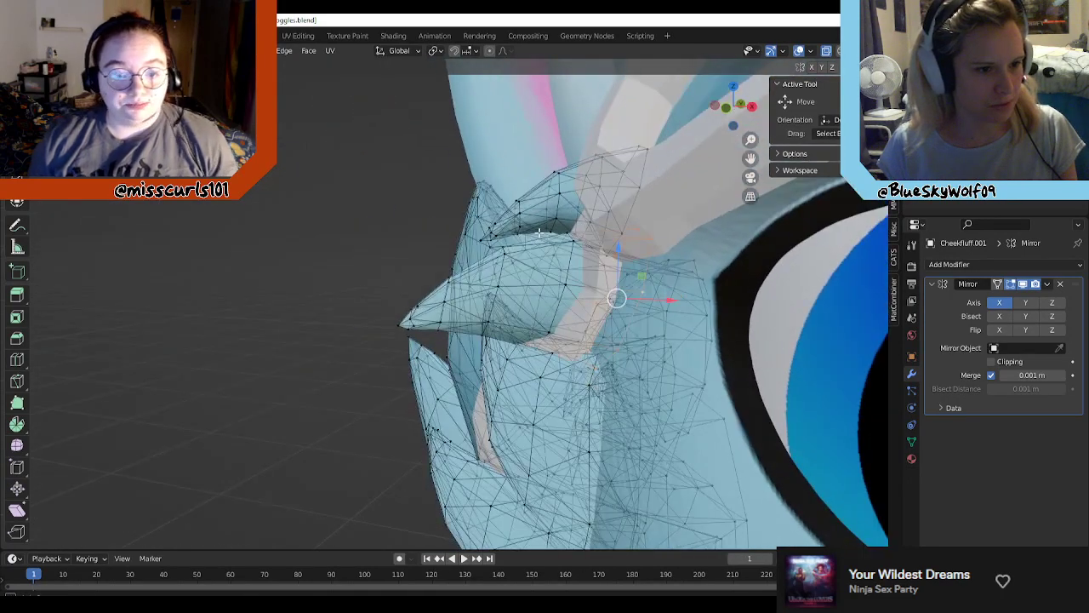
scroll(609, 305, "down", 3)
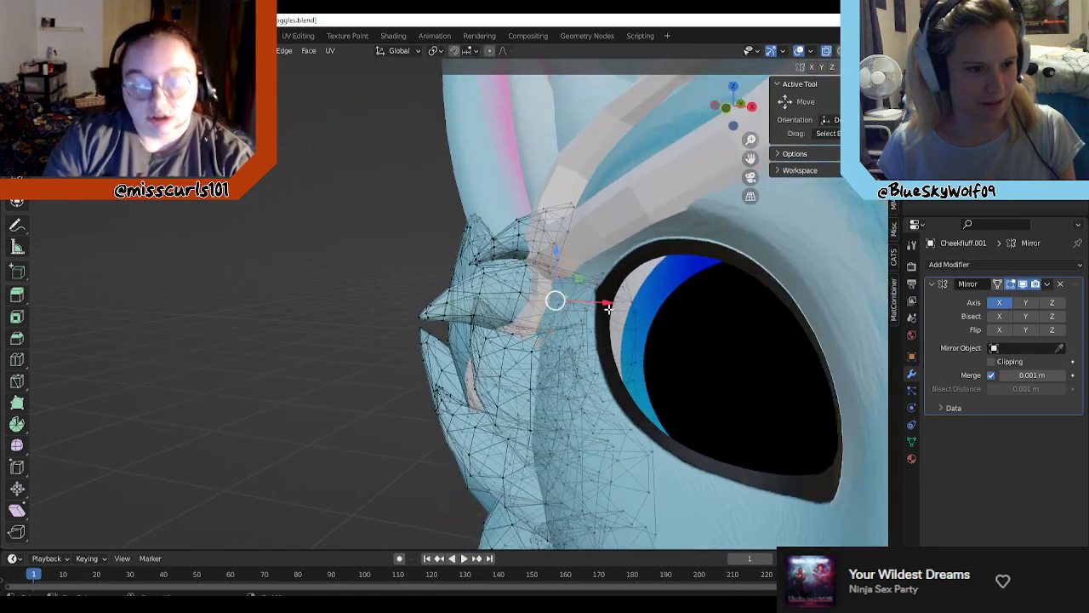
left_click_drag(555, 300, 675, 316)
key("ctrl+z")
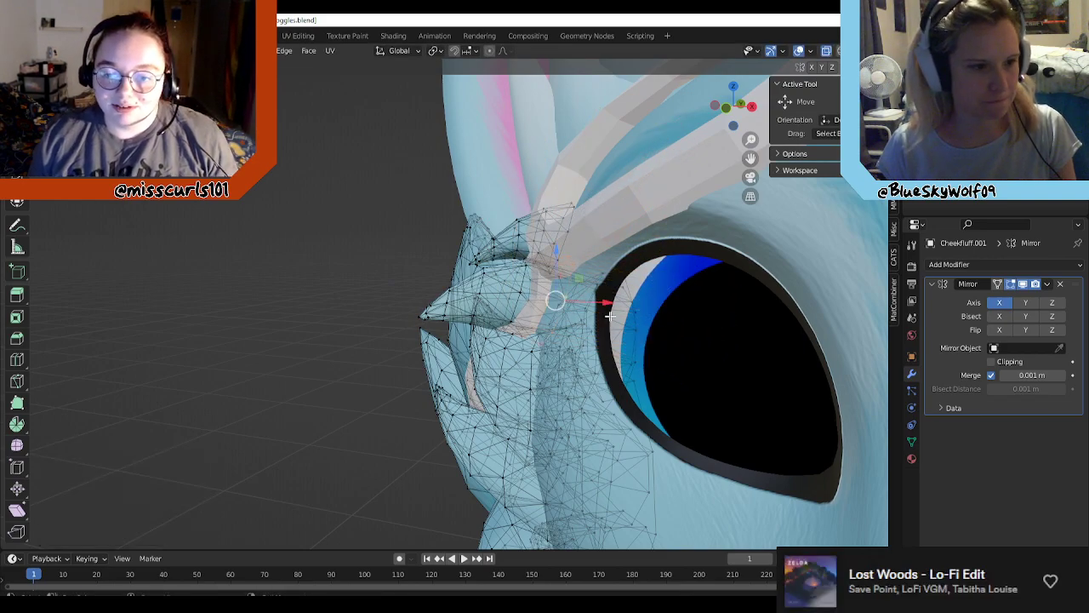
Step: Add a vertex of the tuft beside the goggles' strap to the selection, and undo the further vertex selection
scroll(535, 329, "up", 2)
middle_click_drag(538, 334, 567, 387)
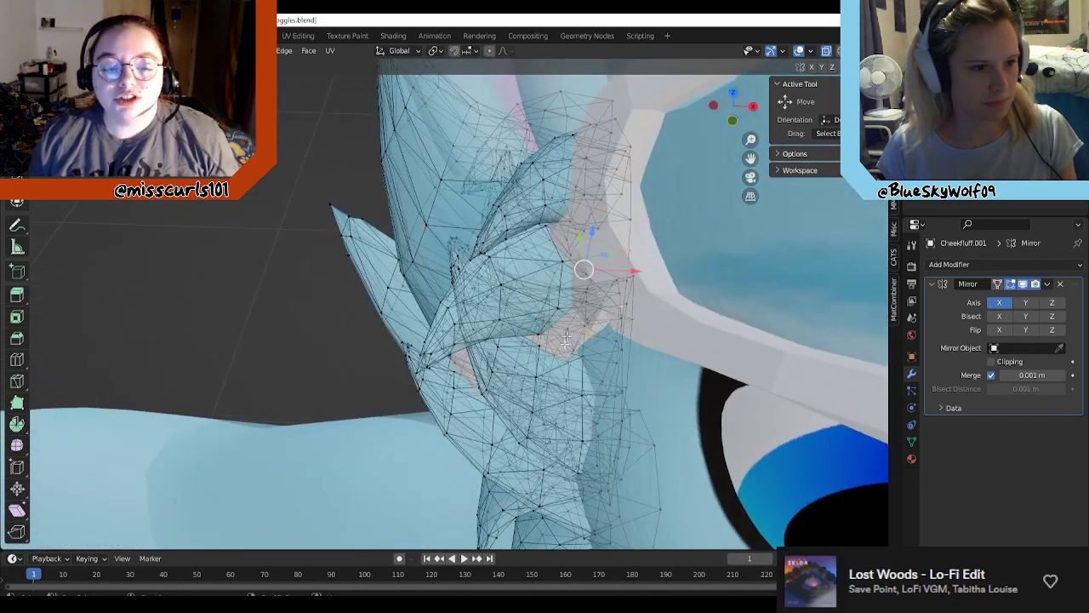
left_click(557, 307, "shift")
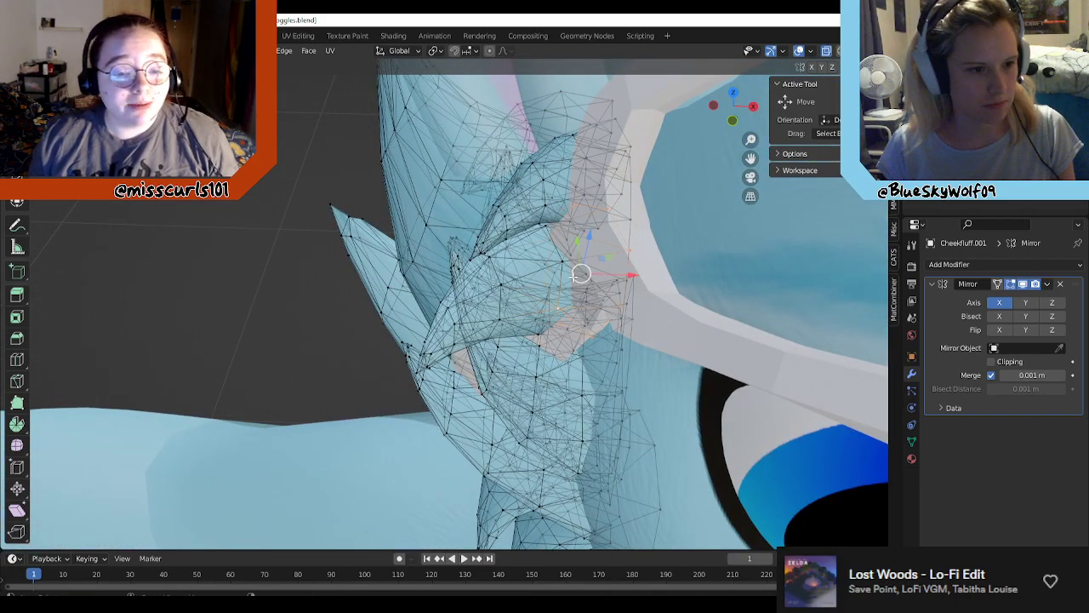
left_click(562, 264, "shift")
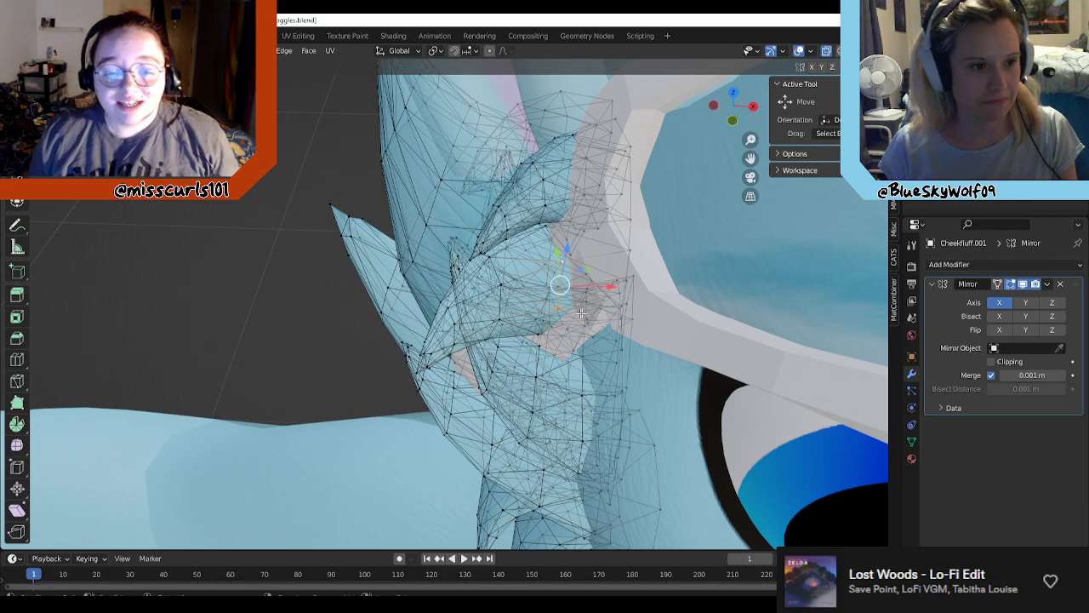
key("ctrl+z")
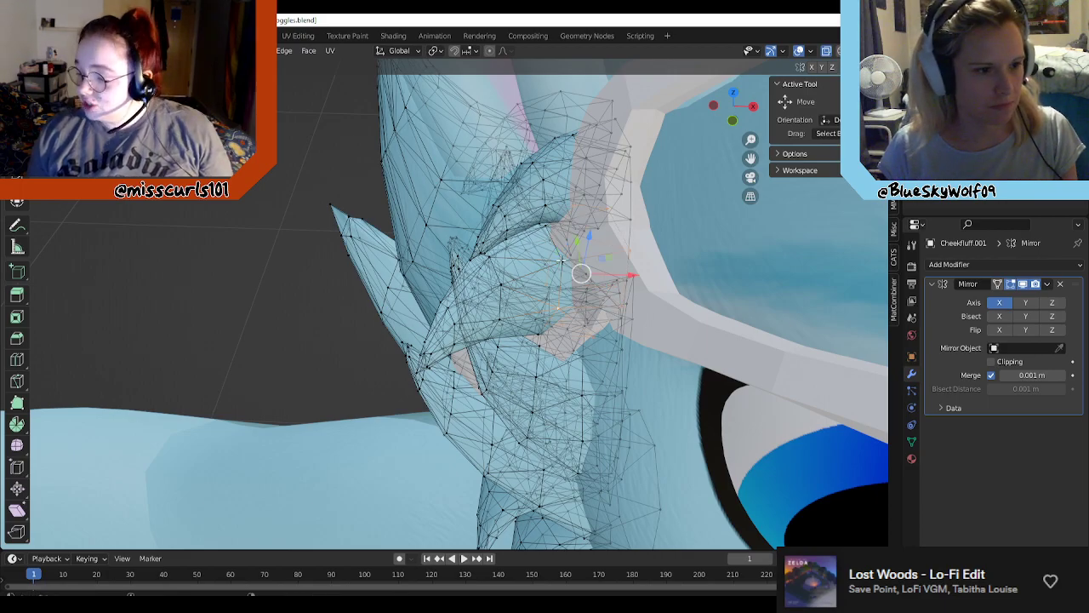
Step: Extend the vertex selection over the rounded tuft beside the goggles' strap, including vertices along its upper and lower edges
middle_click_drag(561, 260, 549, 357)
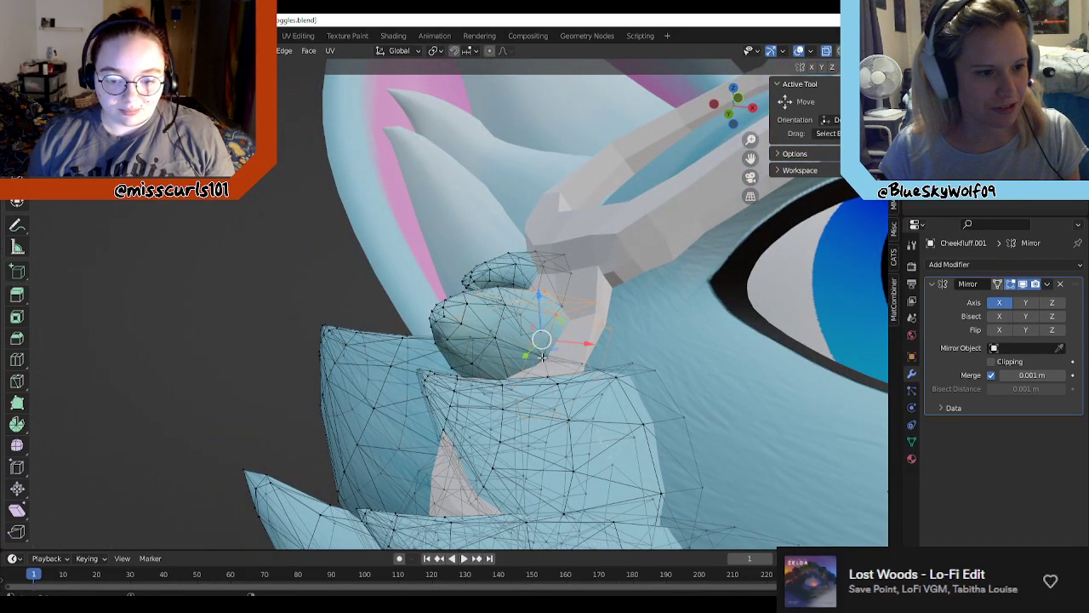
left_click(541, 357, "shift")
left_click(495, 337, "shift")
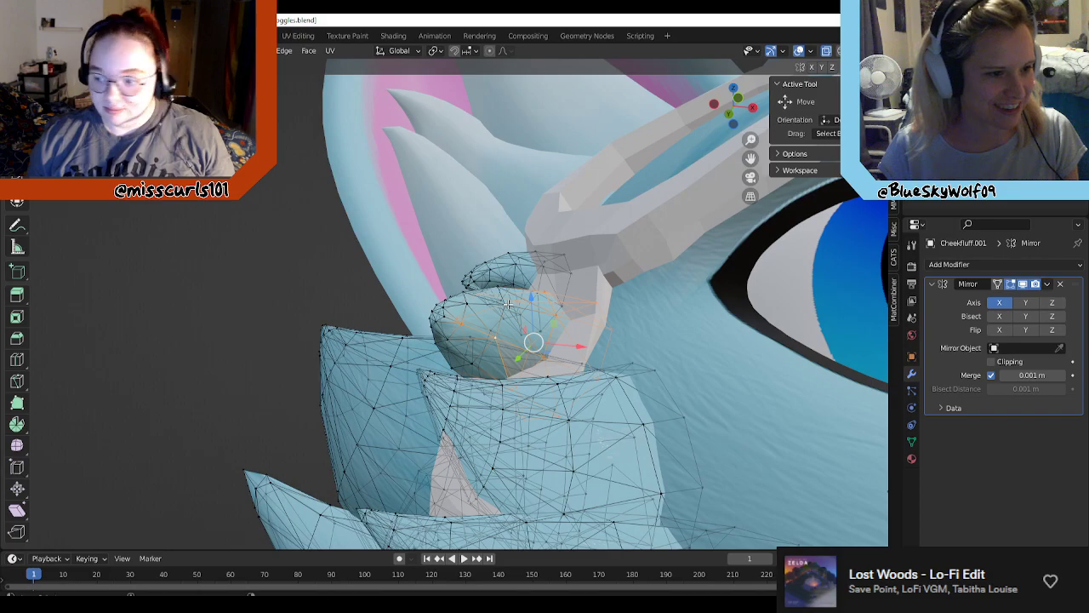
left_click(509, 303, "shift")
left_click(465, 302, "shift")
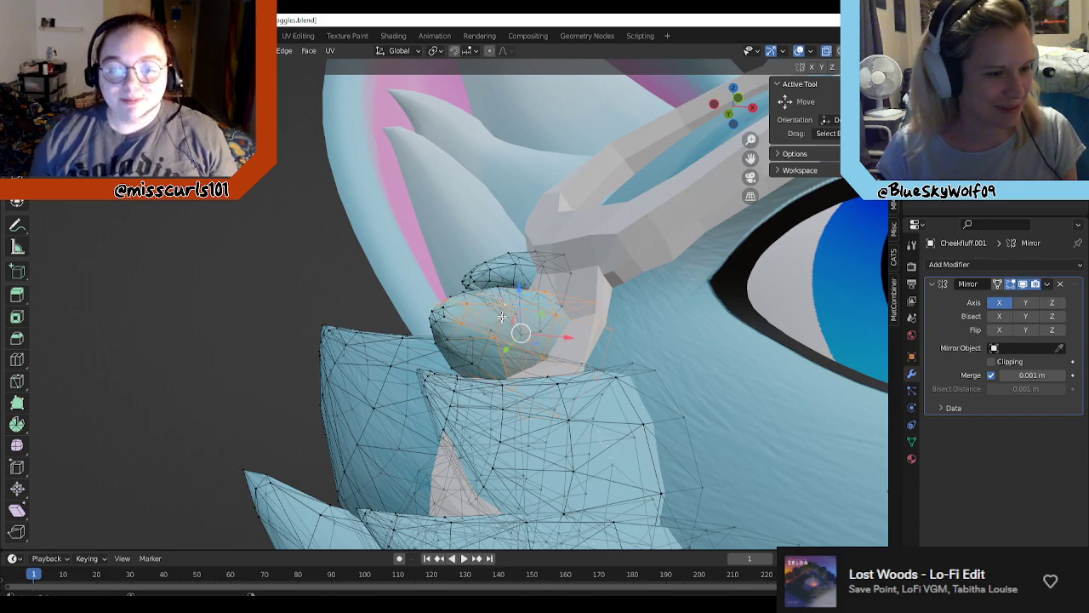
middle_click_drag(511, 362, 491, 278)
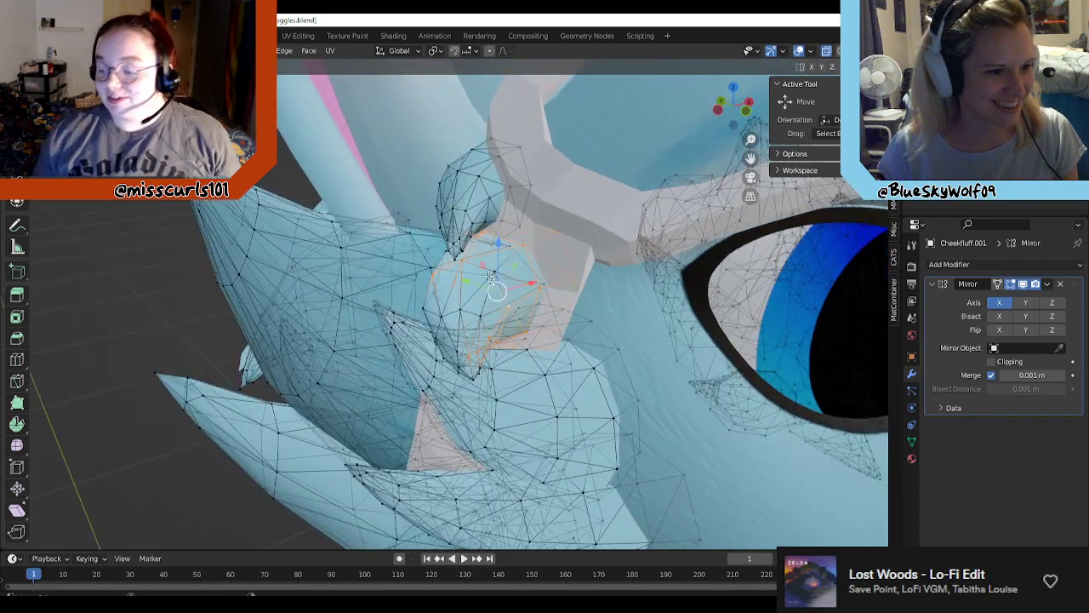
left_click(480, 318, "shift")
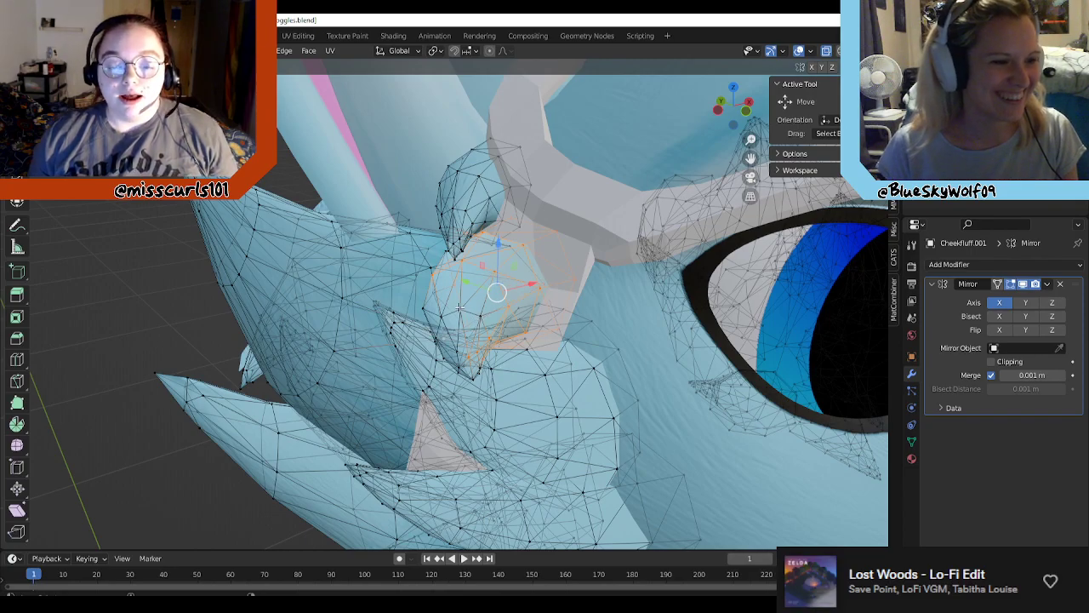
middle_click_drag(470, 324, 470, 355)
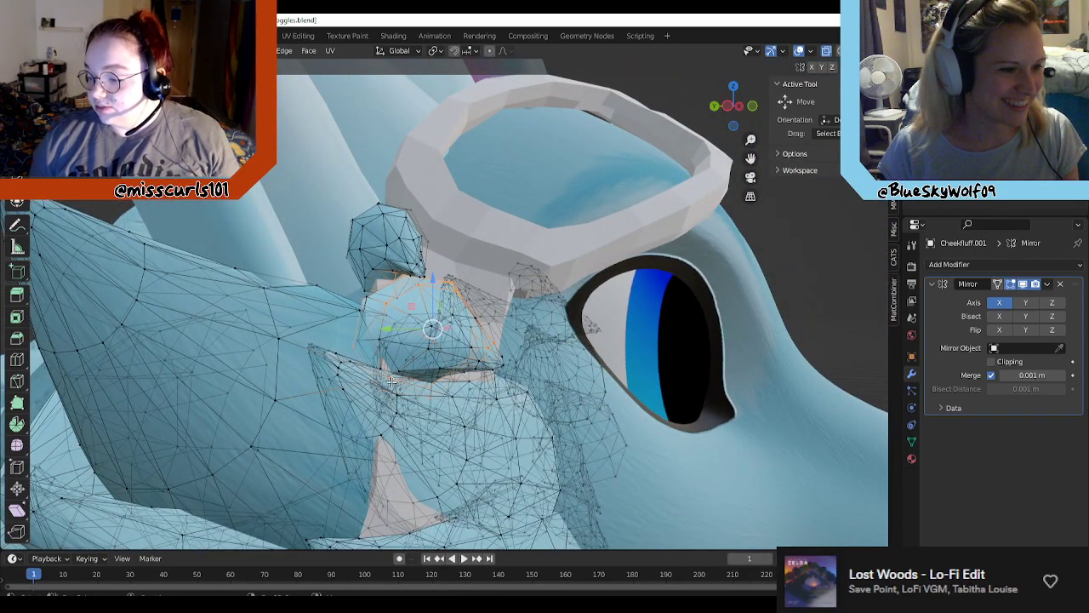
middle_click_drag(392, 382, 453, 316)
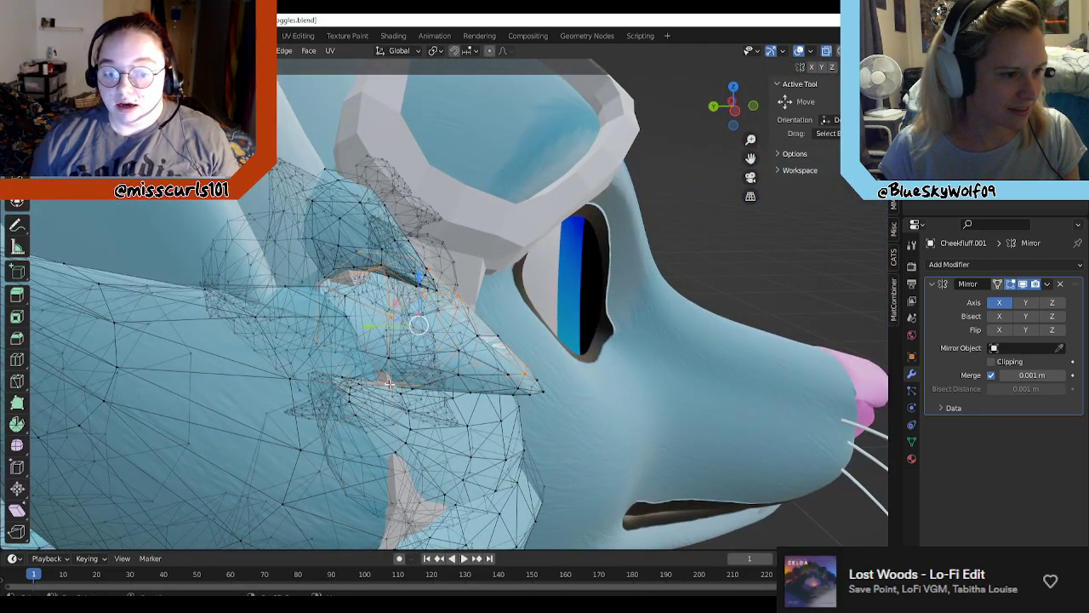
Step: Select only the vertices at the pointed tip of the tuft beside the goggles' strap
middle_click_drag(540, 391, 661, 155)
left_click_drag(662, 155, 566, 244)
middle_click_drag(613, 247, 350, 341)
scroll(474, 290, "up", 1)
scroll(432, 300, "up", 2)
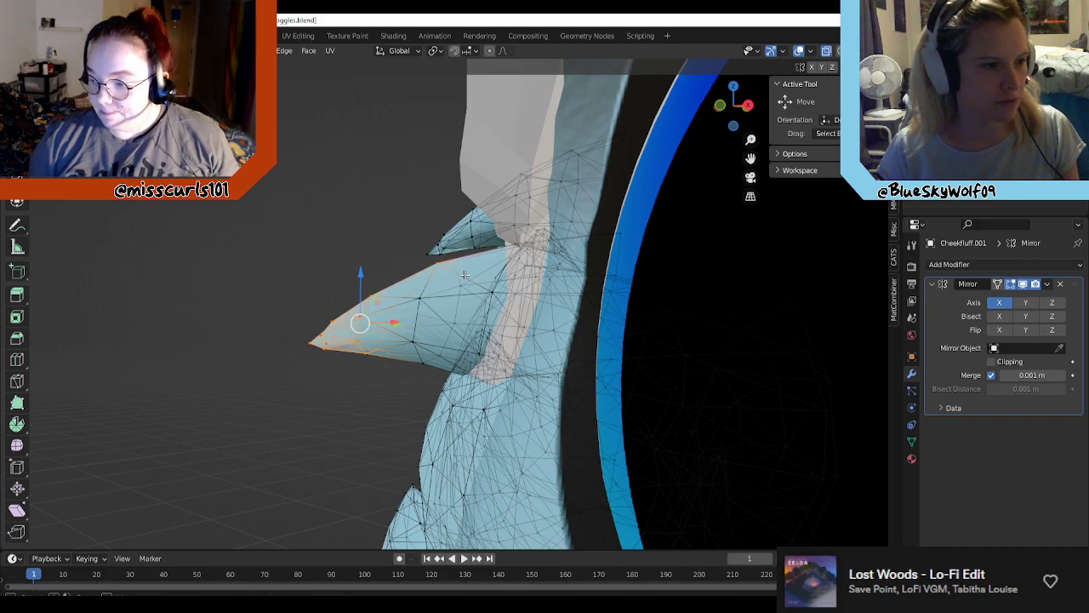
Step: Try moving the tuft's tip by about -0.0012 m in X and -0.0058 m in Z, and undo the move
left_click_drag(385, 299, 388, 366)
middle_click_drag(400, 374, 657, 410)
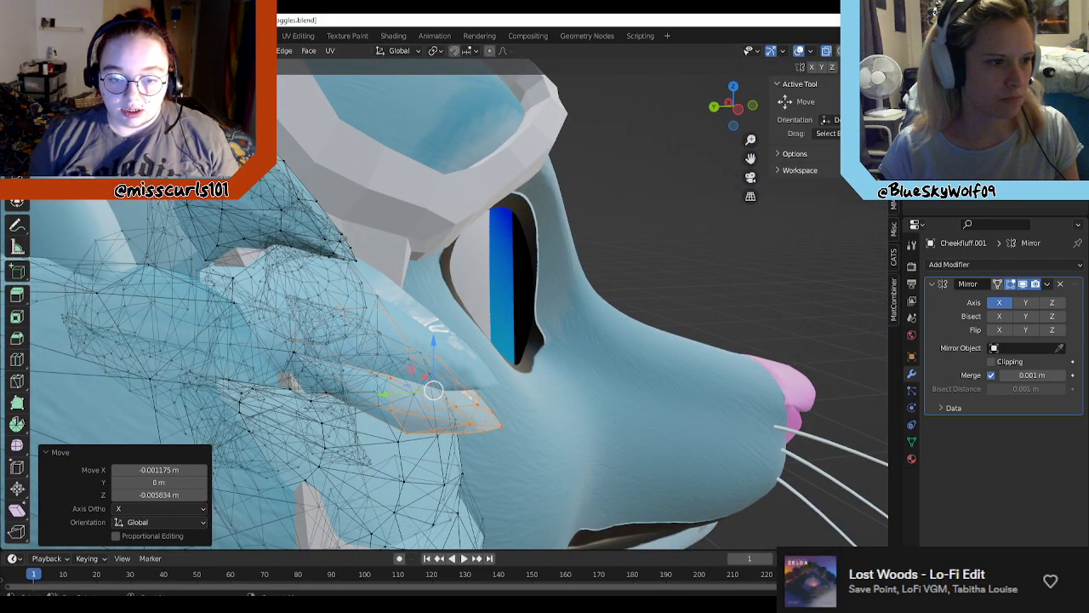
scroll(555, 322, "down", 2)
key("ctrl+z")
Step: Move the tuft's tip by about -0.0116 m in X, -0.0596 m in Y and 0.0067 m in Z, and clear the selection
middle_click_drag(538, 381, 486, 375)
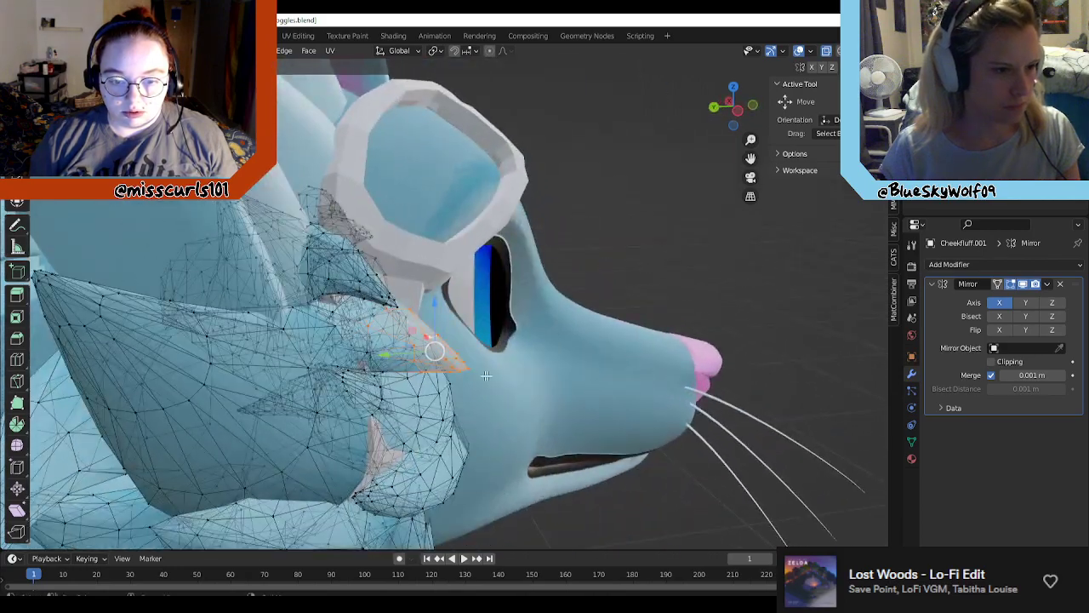
left_click_drag(434, 350, 638, 313)
middle_click_drag(639, 313, 518, 349)
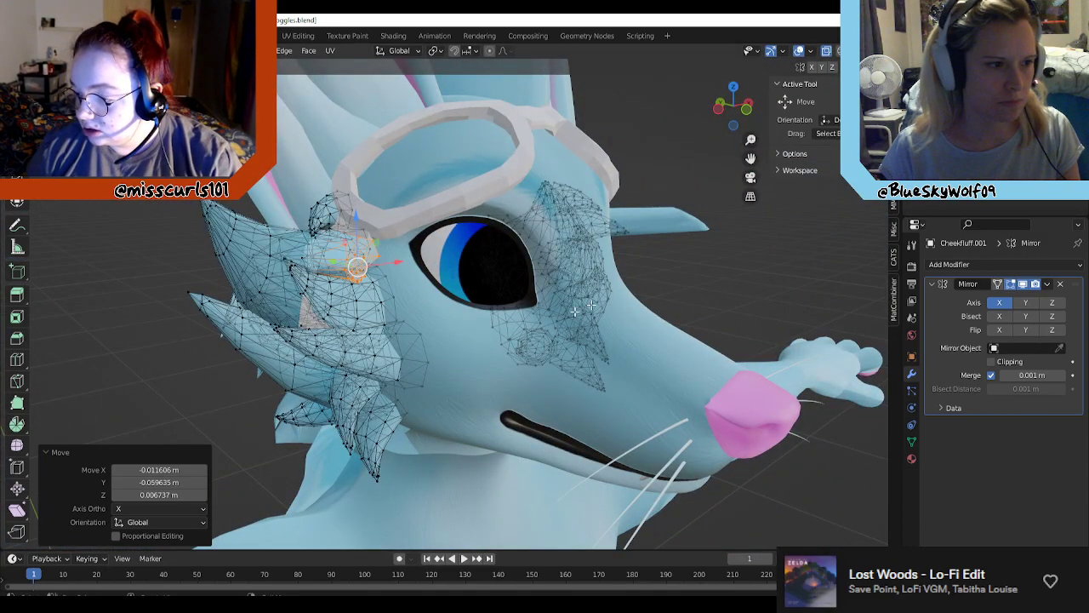
middle_click_drag(592, 305, 452, 401)
left_click(574, 357)
Step: Try hiding the unselected parts of the cheek fluff, and undo the hiding
scroll(437, 385, "up", 2)
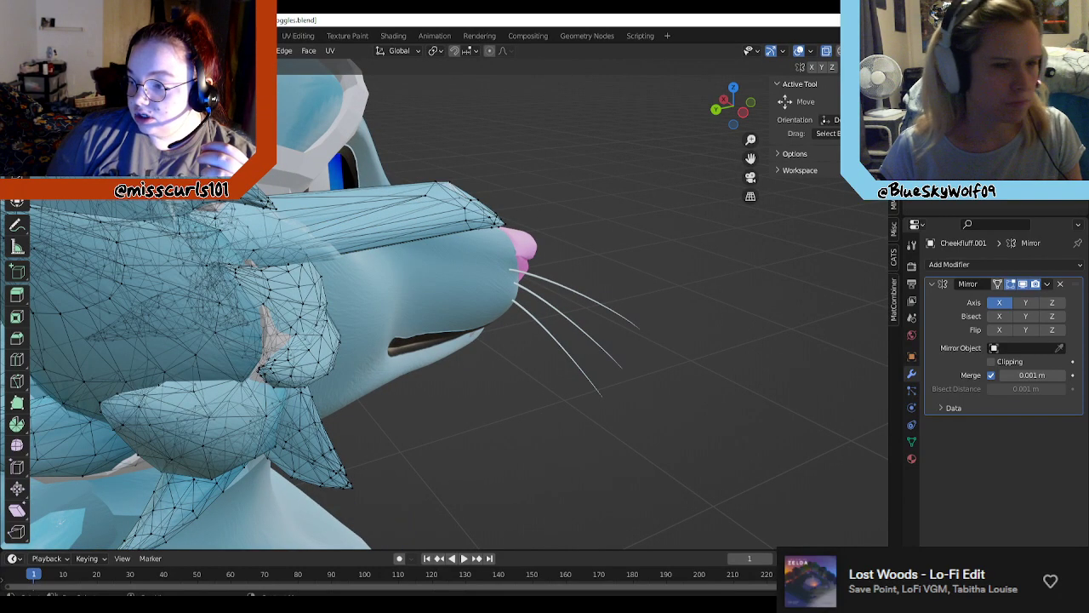
key("shift+h")
key("ctrl+z")
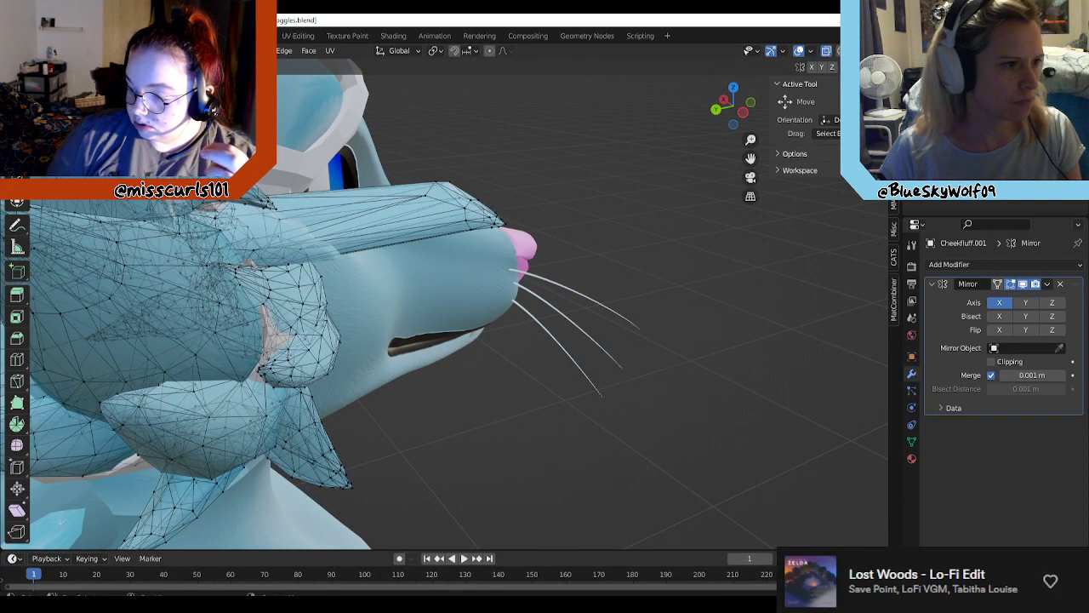
Step: Reselect the vertices at the stretched tuft's tip and pull them farther up and forward, away from the face
middle_click_drag(623, 251, 588, 315)
middle_click_drag(486, 287, 472, 228)
scroll(473, 228, "up", 3)
middle_click_drag(675, 216, 482, 204)
key("Tab")
key("Tab")
left_click_drag(455, 236, 454, 239)
scroll(455, 238, "up", 4)
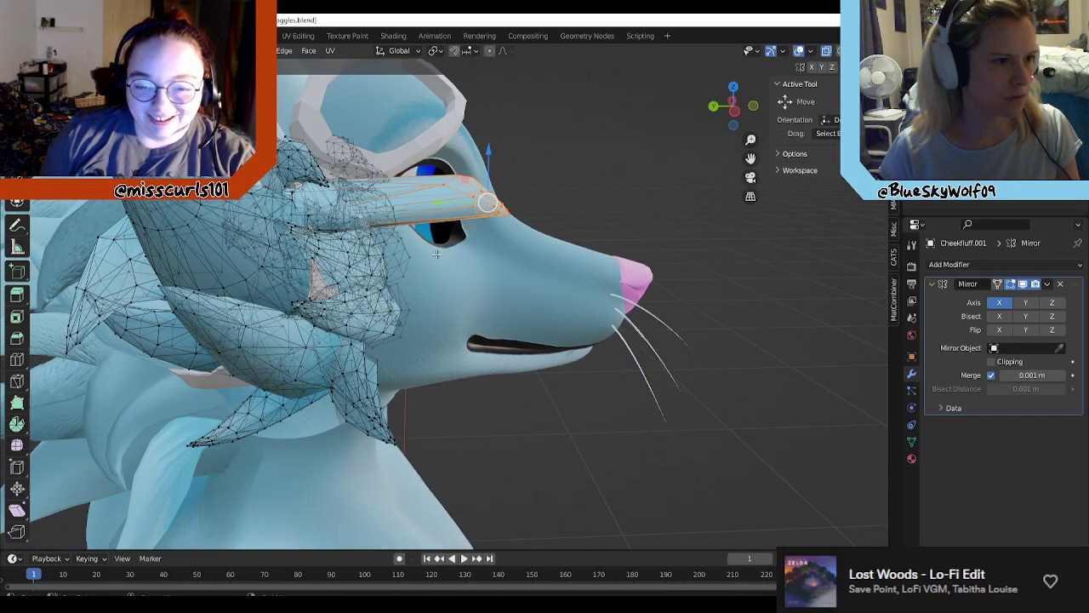
middle_click_drag(461, 239, 516, 247)
left_click_drag(616, 191, 650, 162)
Step: Move a vertex at the stretched tuft's base by about 0.0182 m in X, -0.0729 m in Y and 0.0207 m in Z
middle_click_drag(426, 232, 474, 247)
scroll(404, 192, "up", 3)
left_click(418, 272)
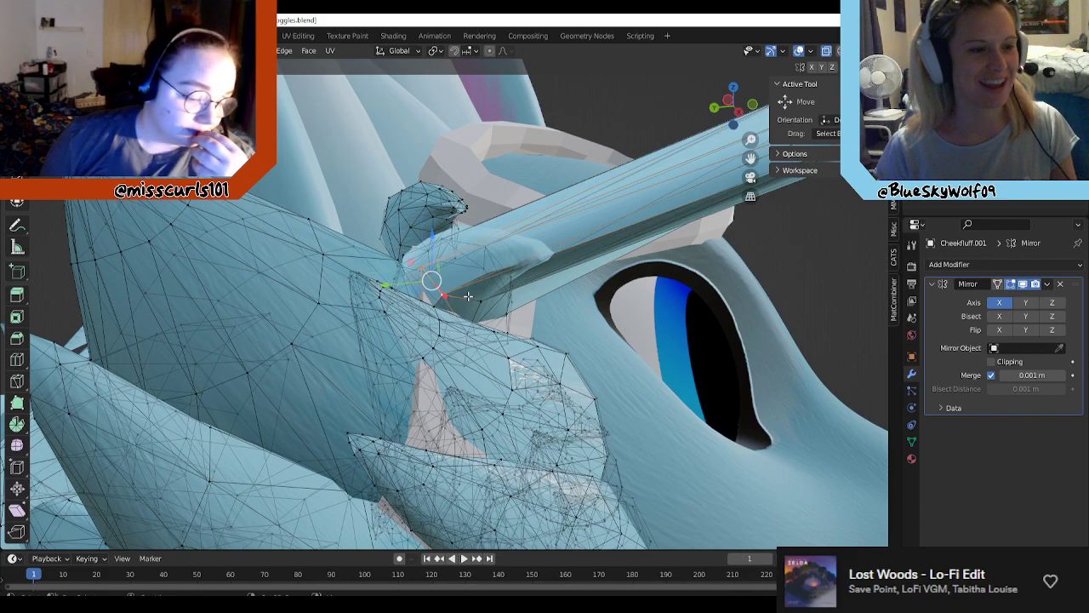
middle_click_drag(467, 298, 634, 297)
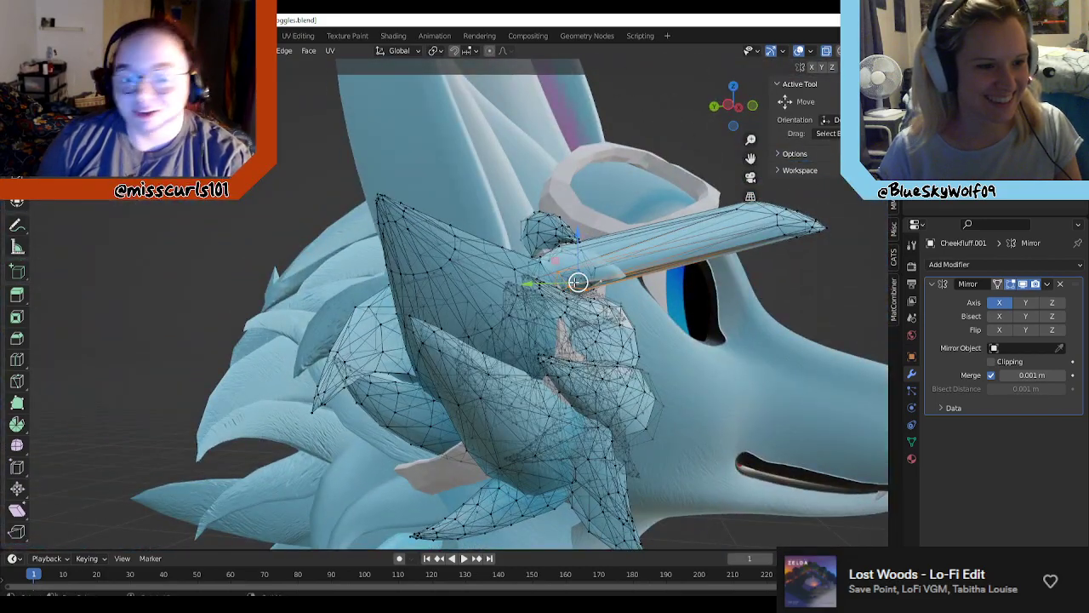
left_click_drag(576, 282, 751, 238)
scroll(668, 236, "up", 3)
middle_click_drag(668, 236, 552, 238, "shift")
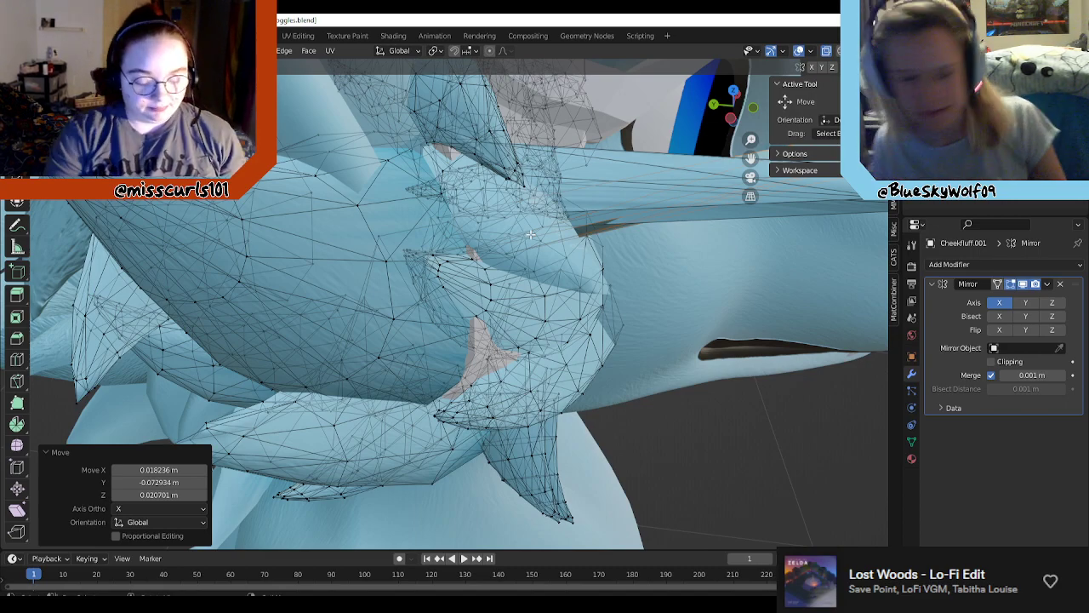
Step: Select another vertex at the tuft's base beside the strap, and turn off X-ray to check the tuft against the whole head
middle_click_drag(530, 234, 606, 262)
left_click(581, 284)
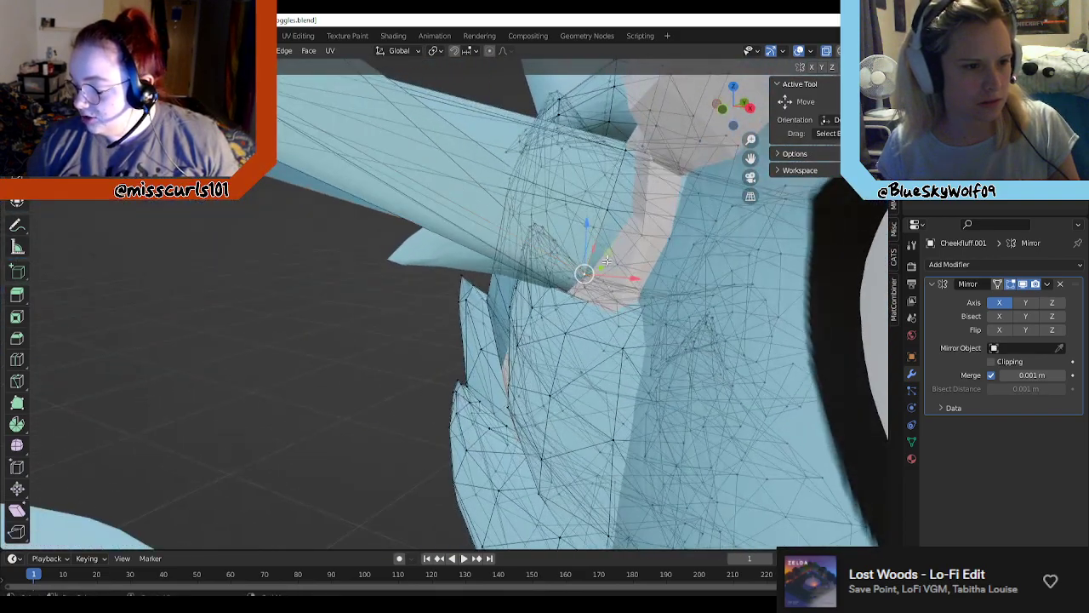
middle_click_drag(606, 205, 611, 273)
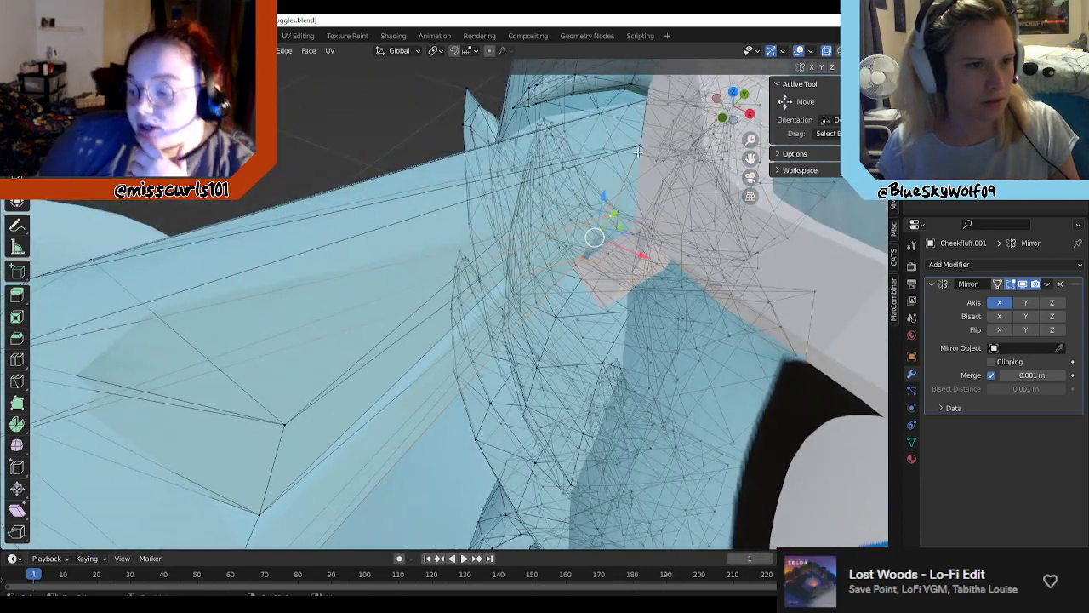
middle_click_drag(638, 152, 481, 219)
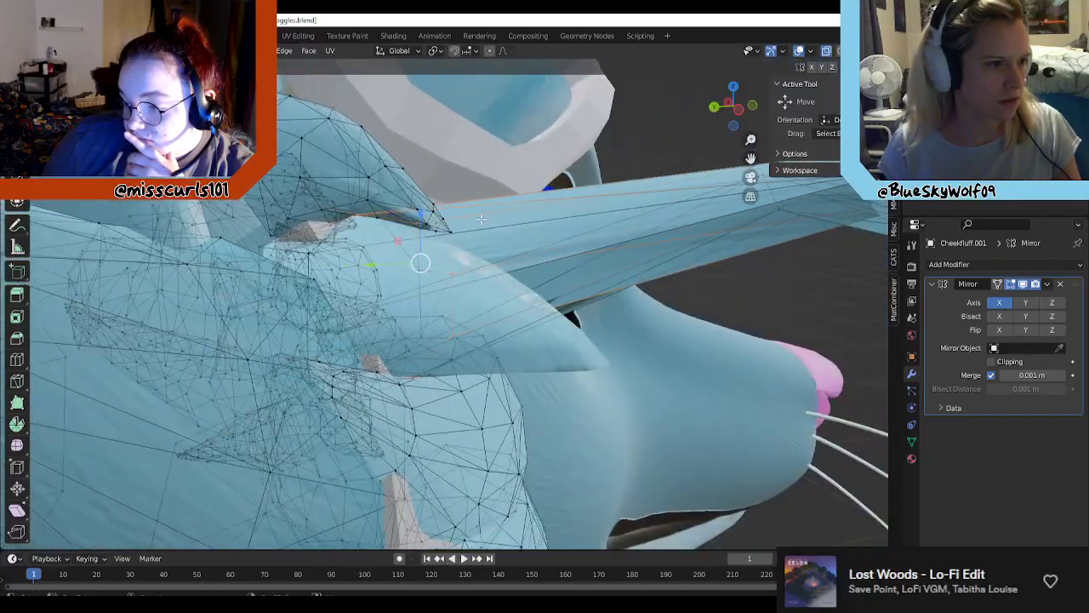
middle_click_drag(413, 326, 506, 185)
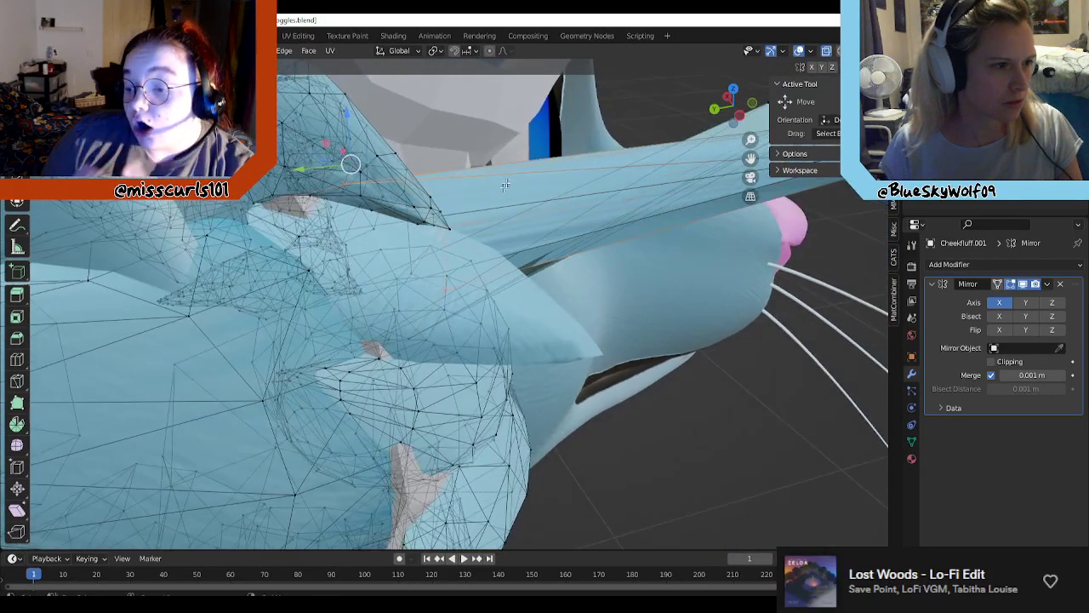
left_click(827, 53)
middle_click_drag(638, 358, 477, 224)
scroll(481, 228, "down", 5)
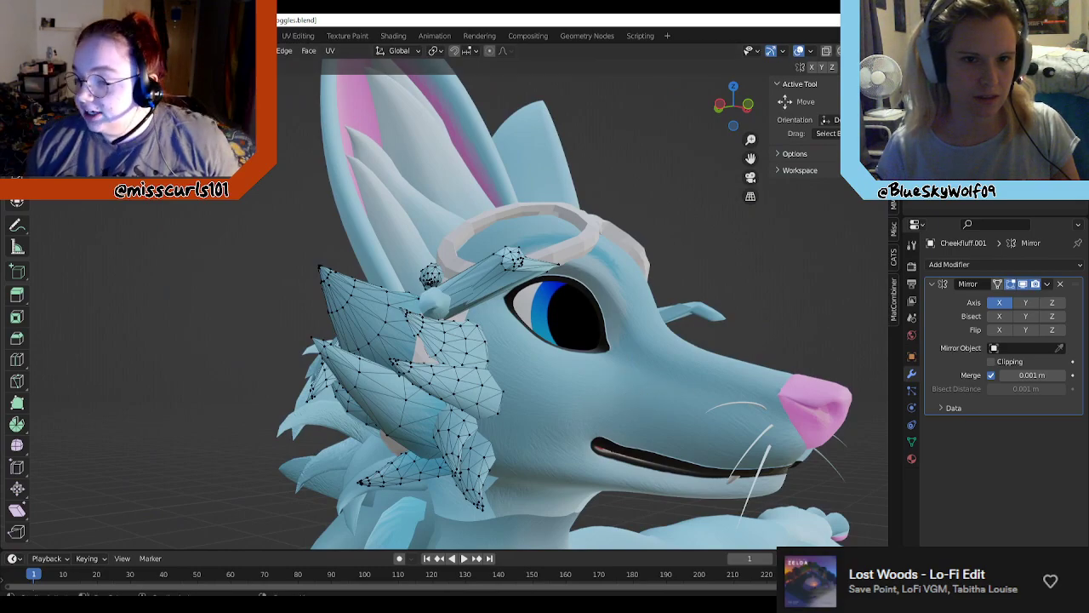
Step: Undo and redo the last cheek fluff operation several times to compare the head with and without the fluff
key("ctrl+z")
key("ctrl+shift+z")
key("ctrl+z")
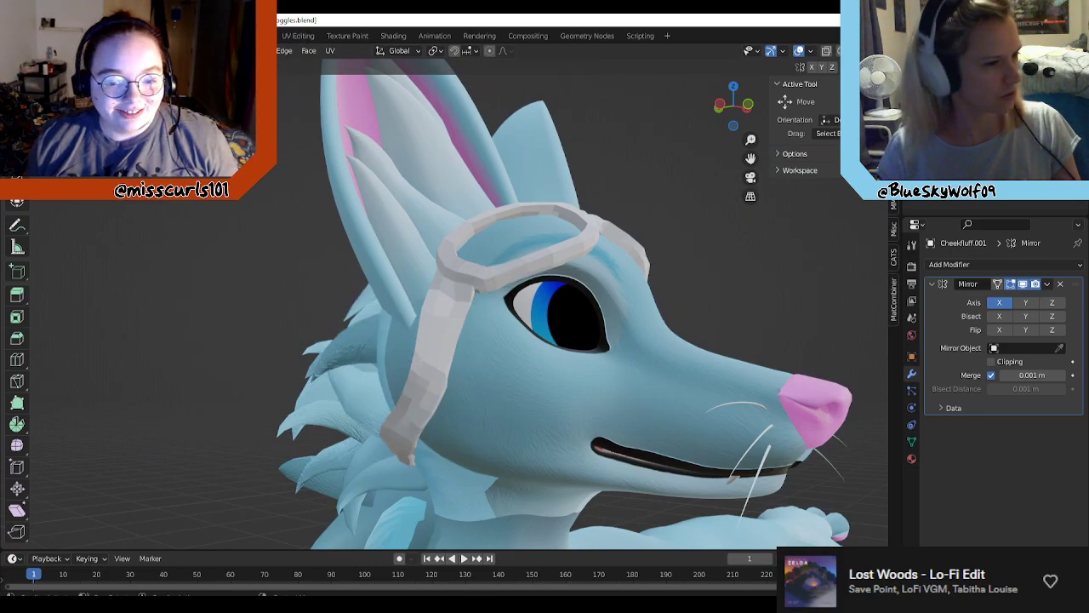
key("ctrl+shift+z")
key("ctrl+z")
key("ctrl+shift+z")
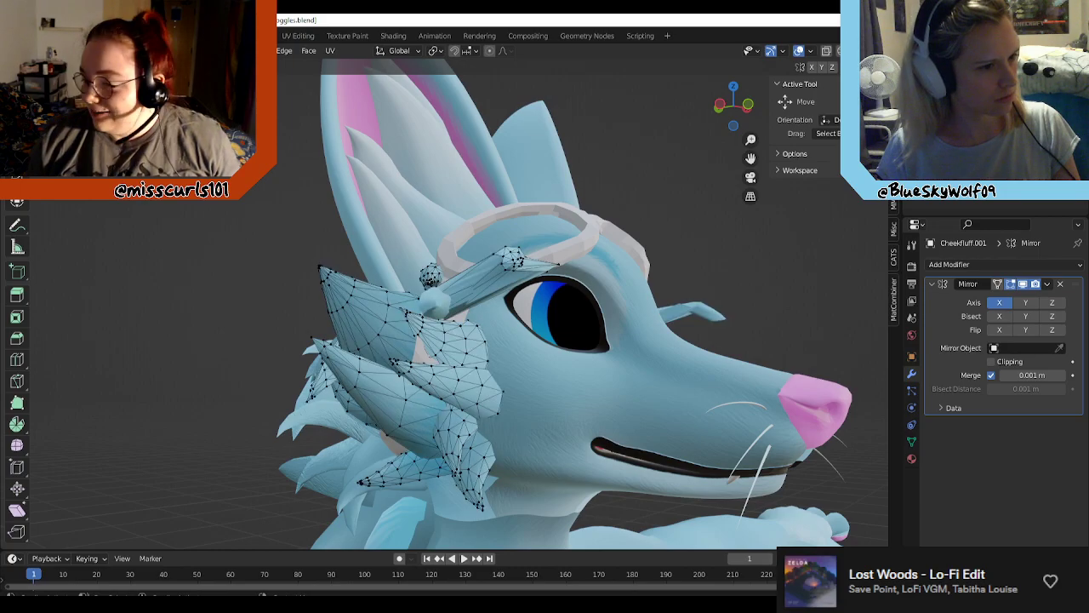
Step: Remove the Mirror modifier from the duplicated cheek fluff
middle_click_drag(560, 292, 490, 334)
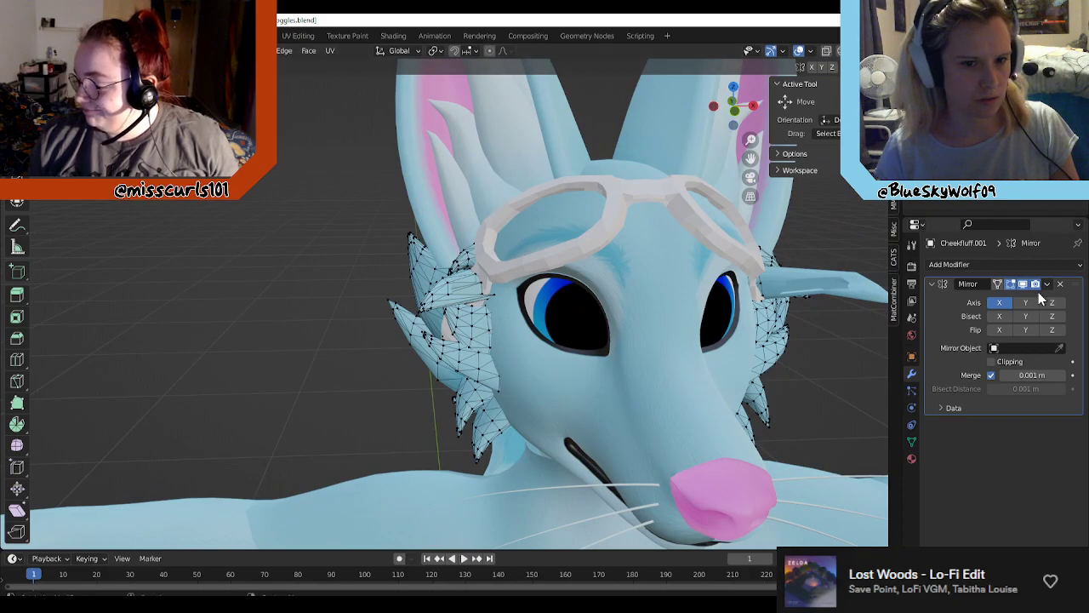
left_click(1062, 285)
mouse_move(794, 344)
middle_mouse_down()
mouse_move(639, 357)
mouse_move(784, 353)
mouse_move(770, 344)
mouse_move(808, 339)
middle_mouse_up()
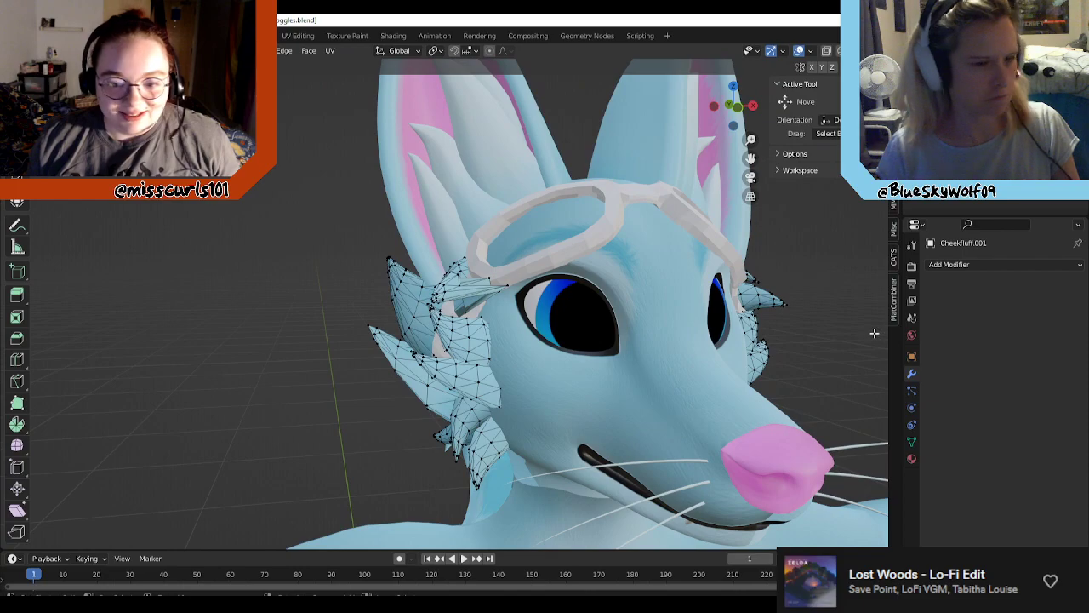
Step: Try adding a new Mirror modifier to the duplicated cheek fluff, and remove it again
left_click(997, 264)
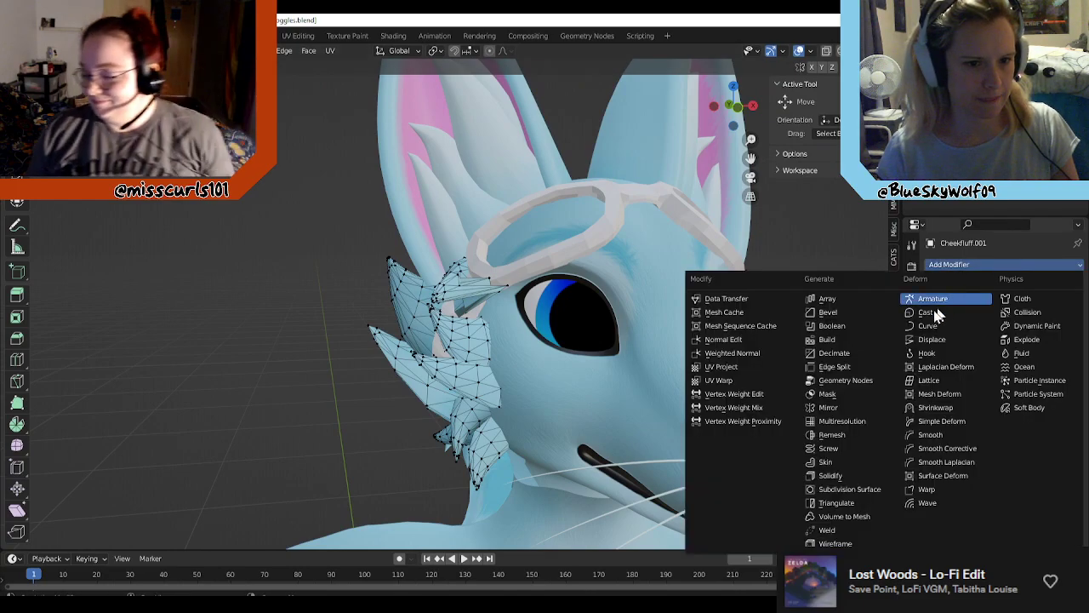
left_click(840, 408)
middle_click_drag(791, 357, 700, 358)
scroll(592, 359, "up", 2)
middle_click_drag(544, 353, 627, 337)
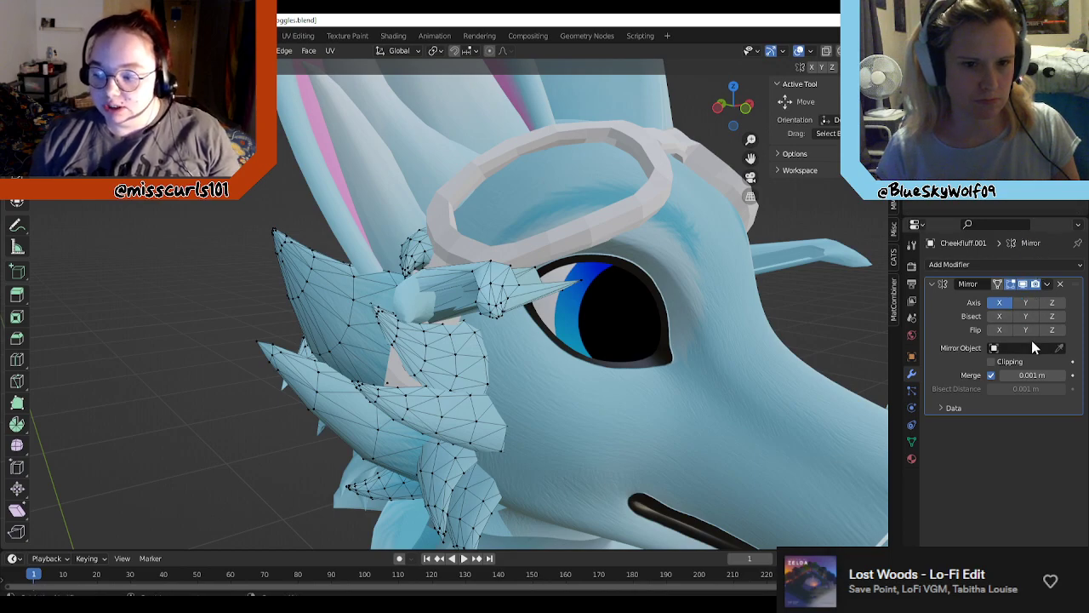
left_click(1061, 286)
Step: Turn on X-ray, examine the overlapping tuft in solid and wireframe shading, and return to Material Preview with X-ray on
middle_click_drag(608, 345, 687, 338)
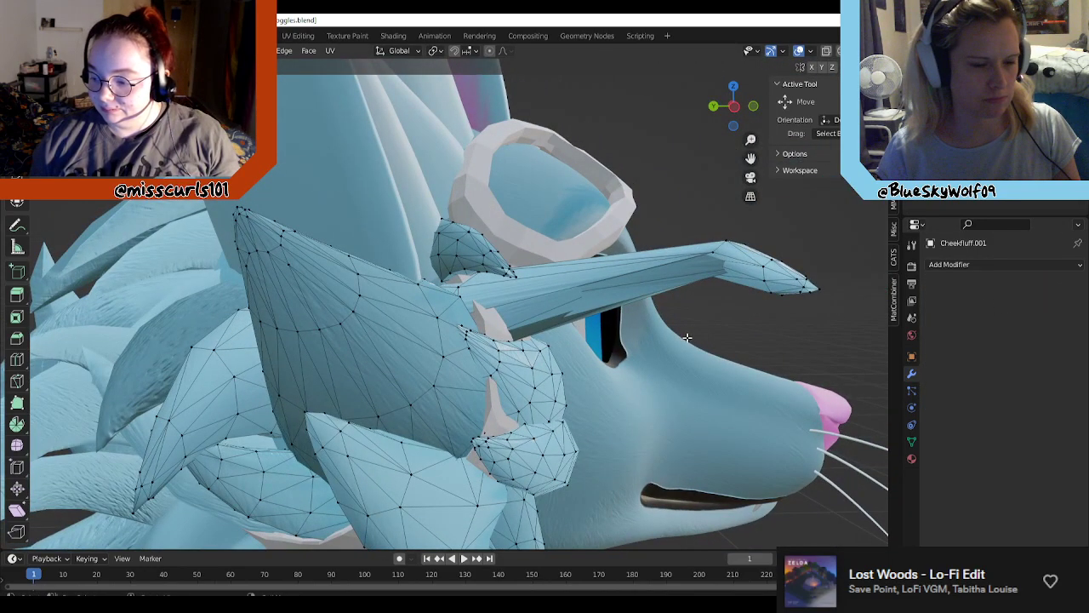
left_click(826, 51)
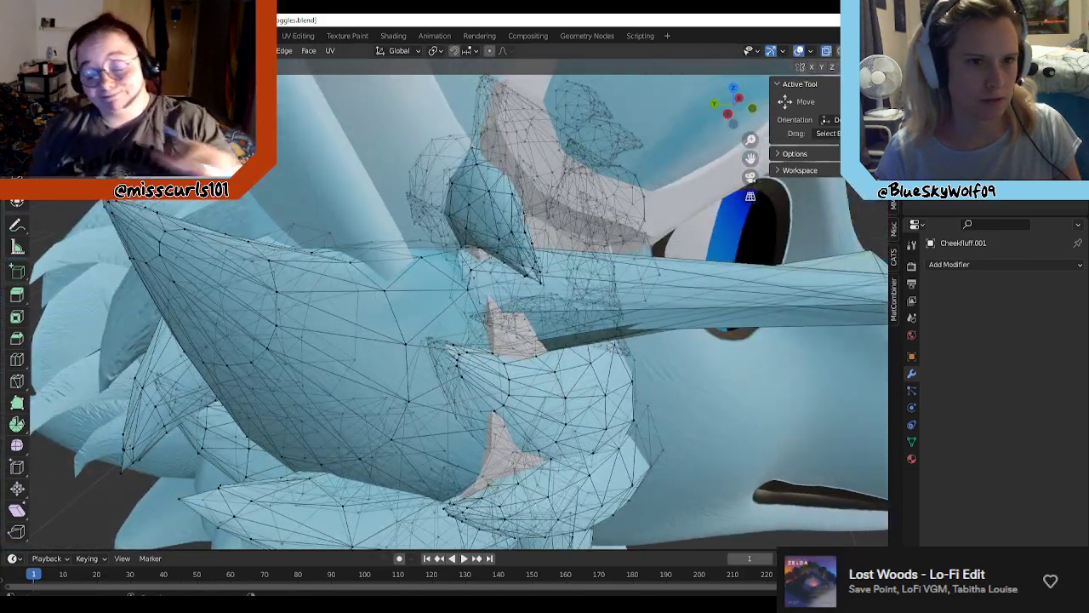
left_click(853, 51)
mouse_move(724, 221)
middle_mouse_down()
mouse_move(696, 223)
mouse_move(687, 211)
middle_mouse_up()
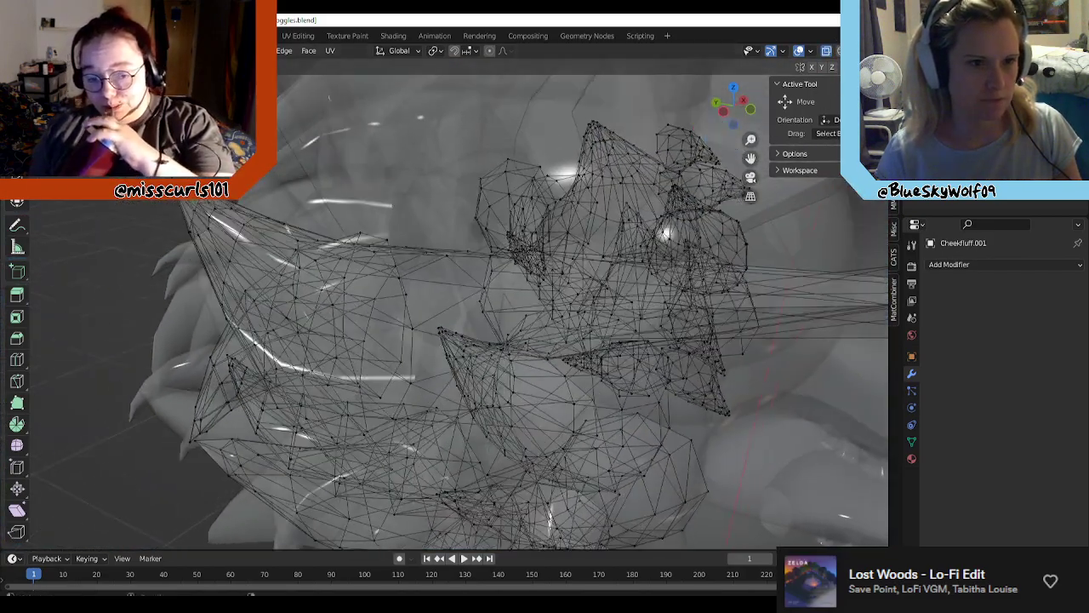
left_click(839, 52)
left_click(828, 51)
middle_click_drag(615, 261, 673, 306)
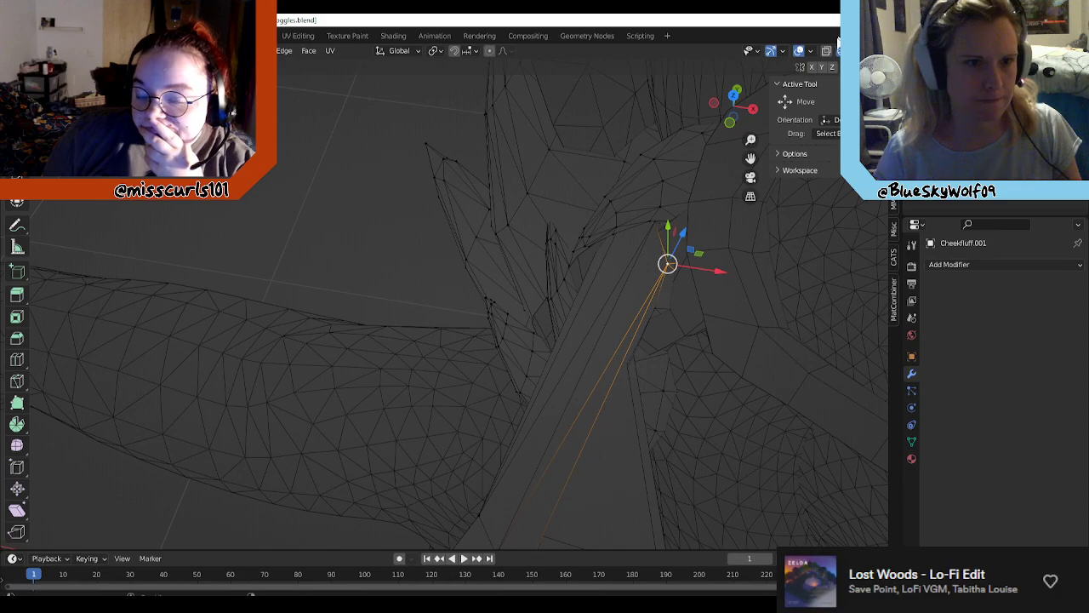
left_click(828, 53)
key("shift+z")
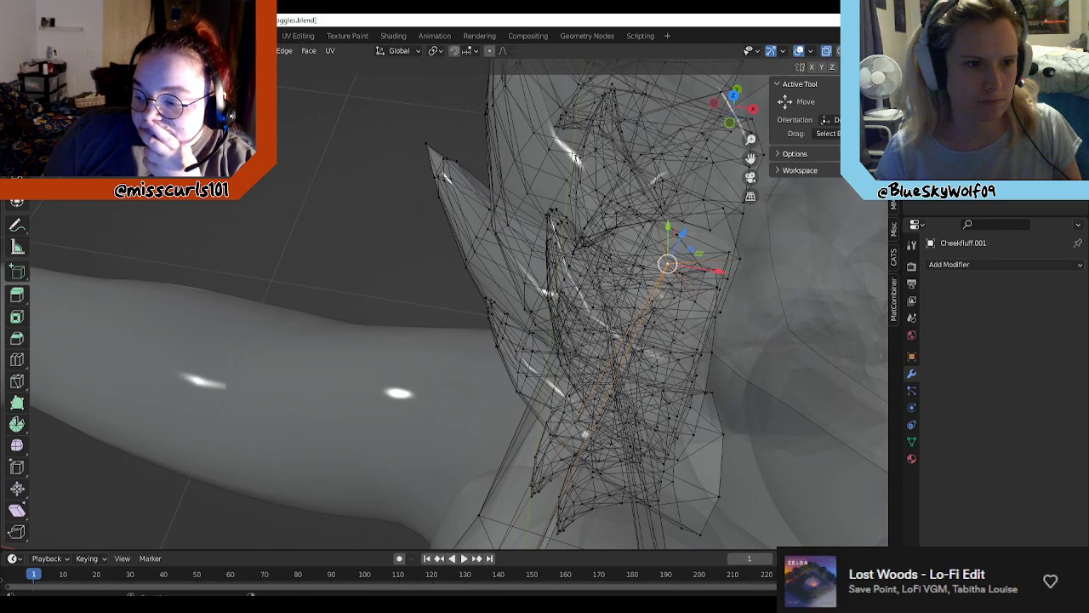
left_click(867, 51)
Step: Pull the vertex beneath the strap out toward the stretched tuft's tip, and select another vertex behind the strap
mouse_move(708, 341)
middle_mouse_down()
mouse_move(698, 297)
mouse_move(589, 297)
mouse_move(685, 320)
mouse_move(603, 299)
middle_mouse_up()
scroll(579, 296, "up", 4)
scroll(625, 303, "down", 6)
scroll(603, 298, "down", 1)
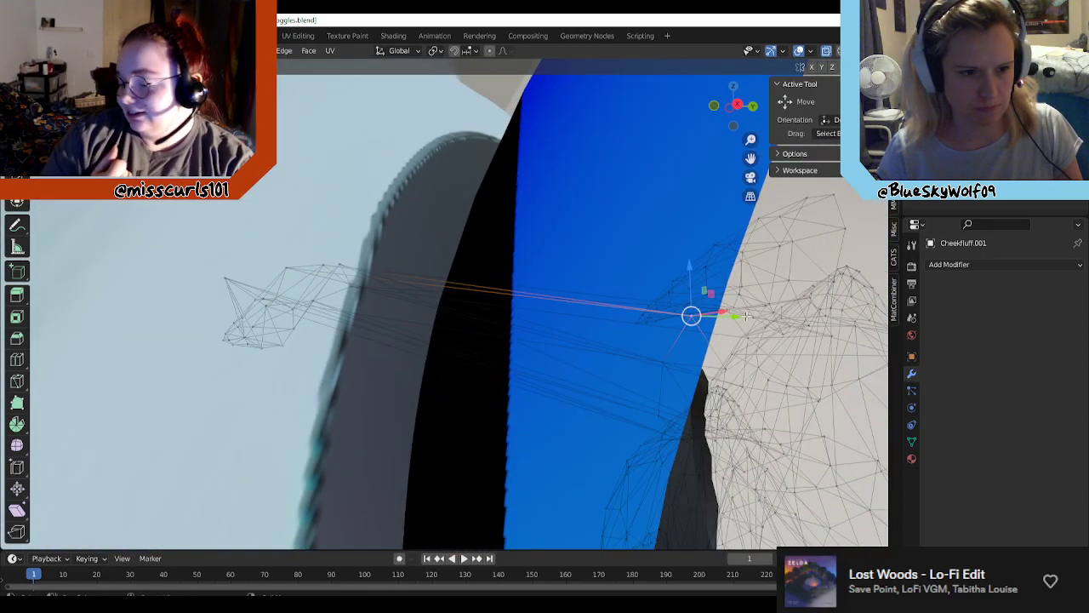
middle_click_drag(746, 317, 351, 356)
scroll(432, 301, "down", 5)
left_click_drag(344, 331, 720, 177)
left_click(267, 317)
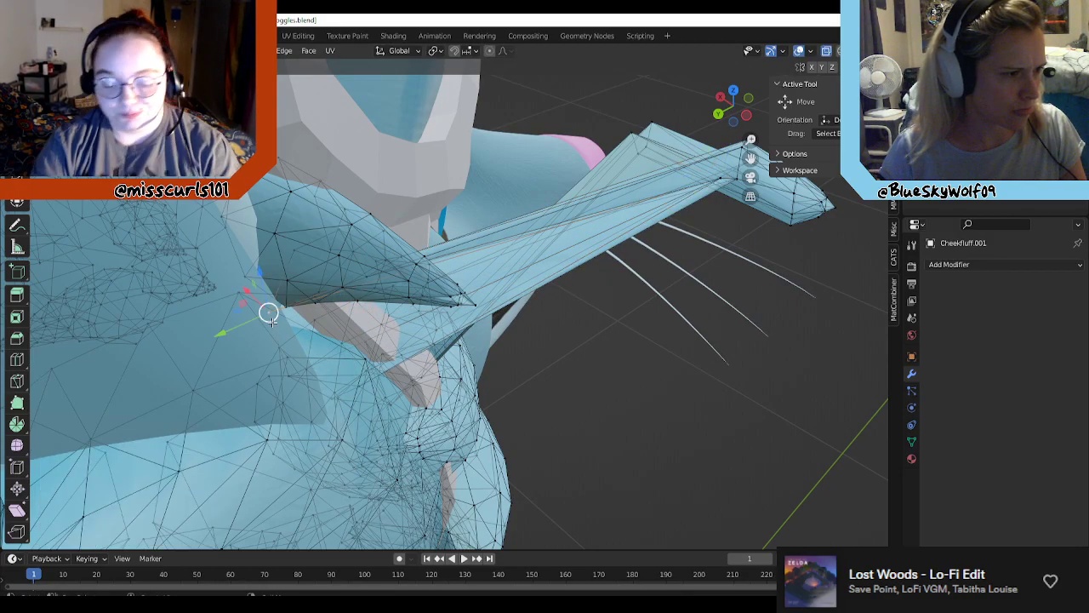
Step: Pull the selected vertex and the vertex beneath the goggles' rim out toward the stretched tuft's tip
left_click_drag(269, 315, 688, 177)
middle_click_drag(554, 301, 377, 299)
left_click(292, 206)
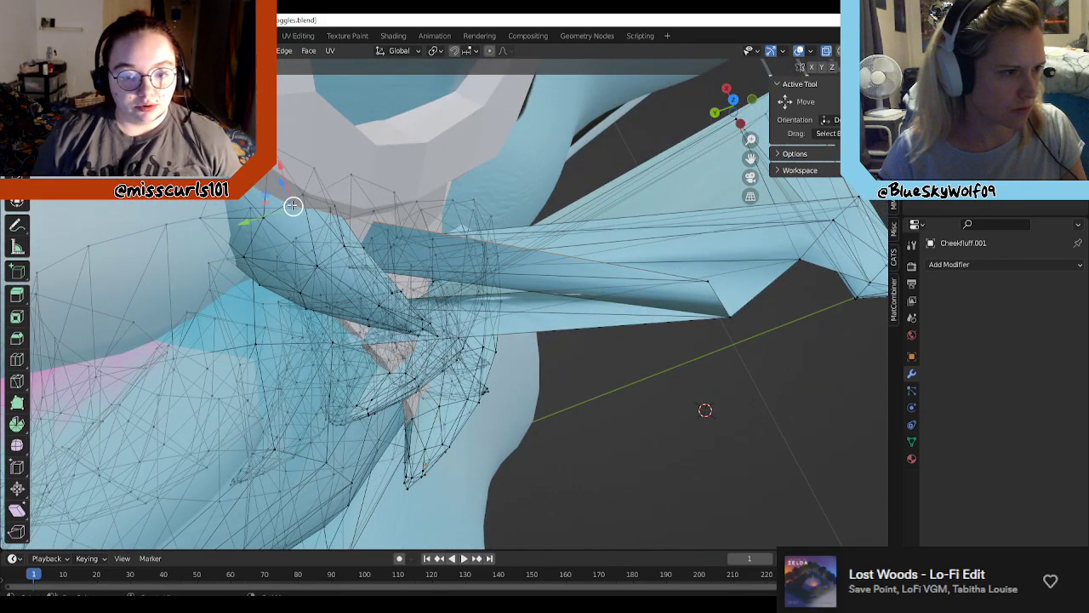
left_click_drag(293, 206, 666, 293)
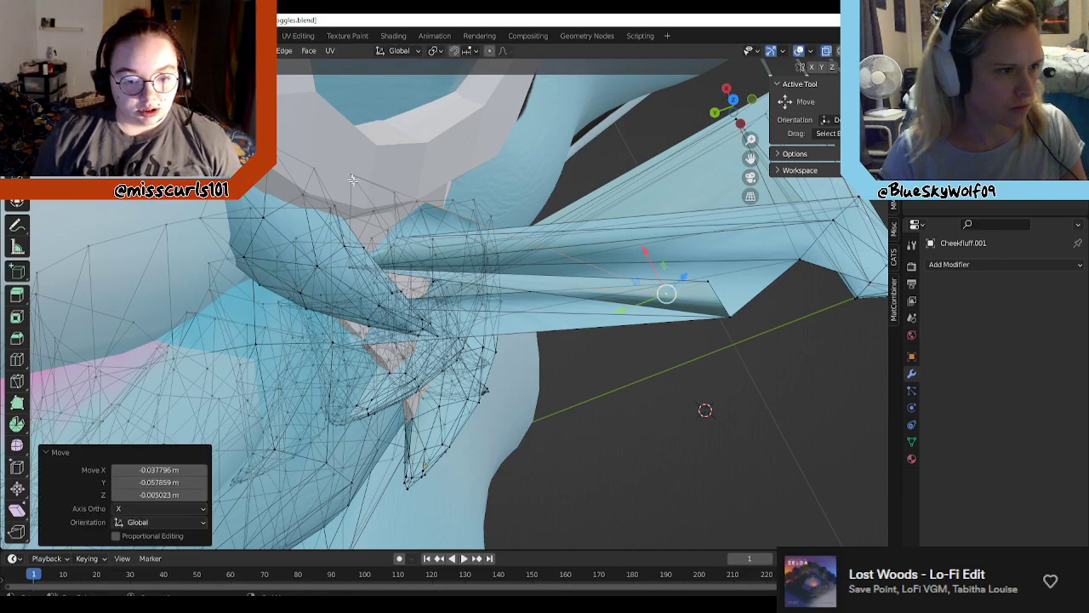
Step: Pull two more vertices along the goggles' lower edge out to the stretched tuft
left_click(358, 187)
left_click_drag(357, 187, 601, 263)
left_click(401, 204)
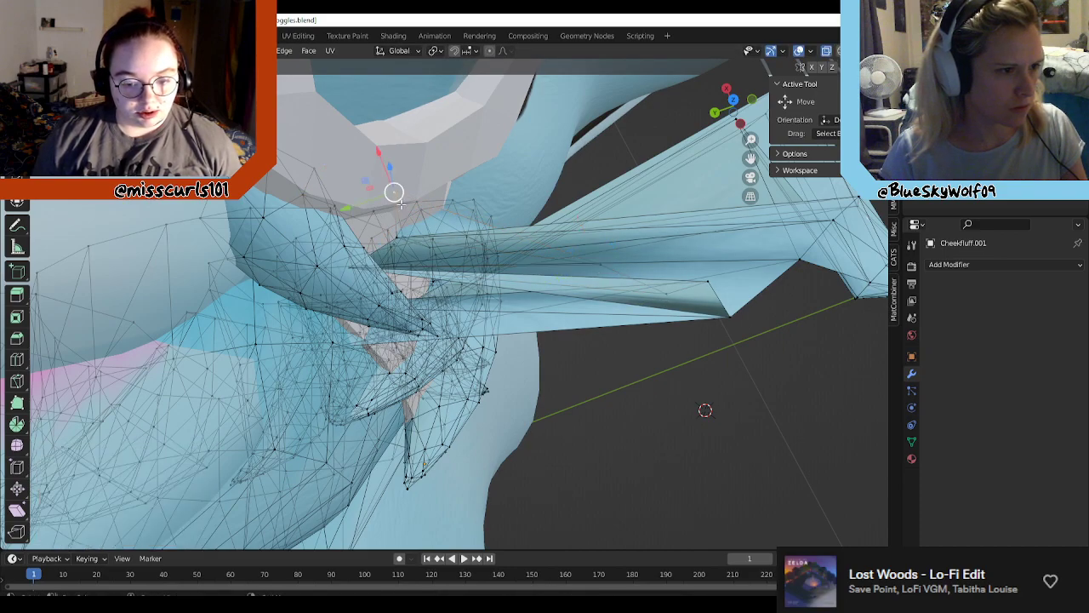
left_click_drag(401, 205, 535, 235)
left_click_drag(630, 259, 630, 260)
Step: Move the remaining vertices at the strap's edge out to the stretched tuft, working from below and behind the strap
middle_click_drag(389, 191, 391, 213)
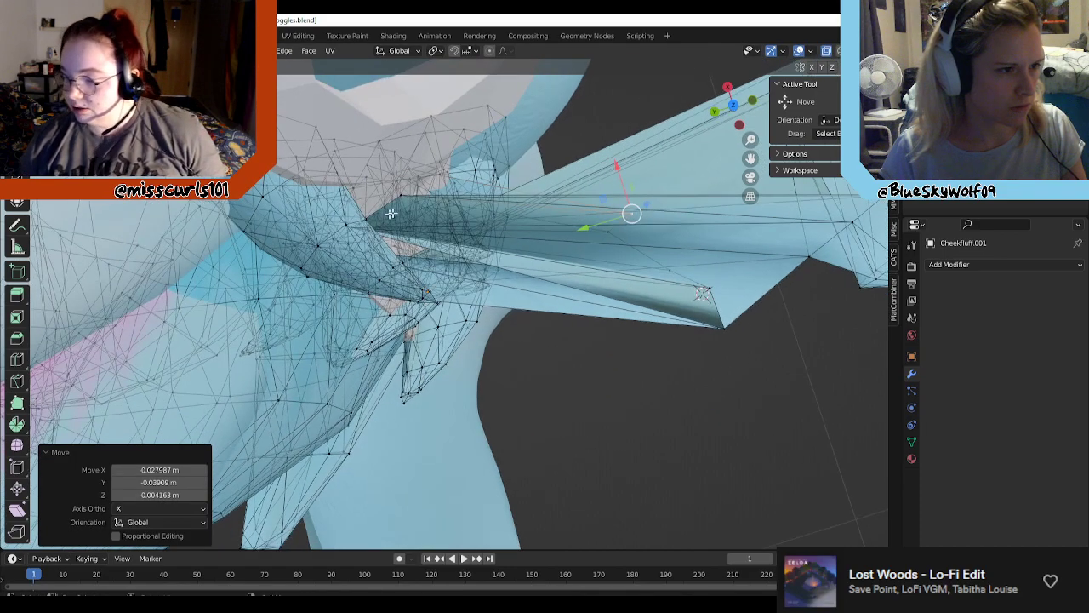
left_click(403, 195)
left_click_drag(403, 195, 700, 212)
middle_click_drag(419, 228, 509, 183)
left_click_drag(509, 184, 277, 330)
middle_click_drag(276, 330, 279, 276)
left_click(262, 242)
left_click_drag(261, 253, 572, 132)
Step: Move two vertices on the inner side of the strap about 0.06 m forward along Y, onto the stretched tuft
middle_click_drag(301, 213, 202, 207)
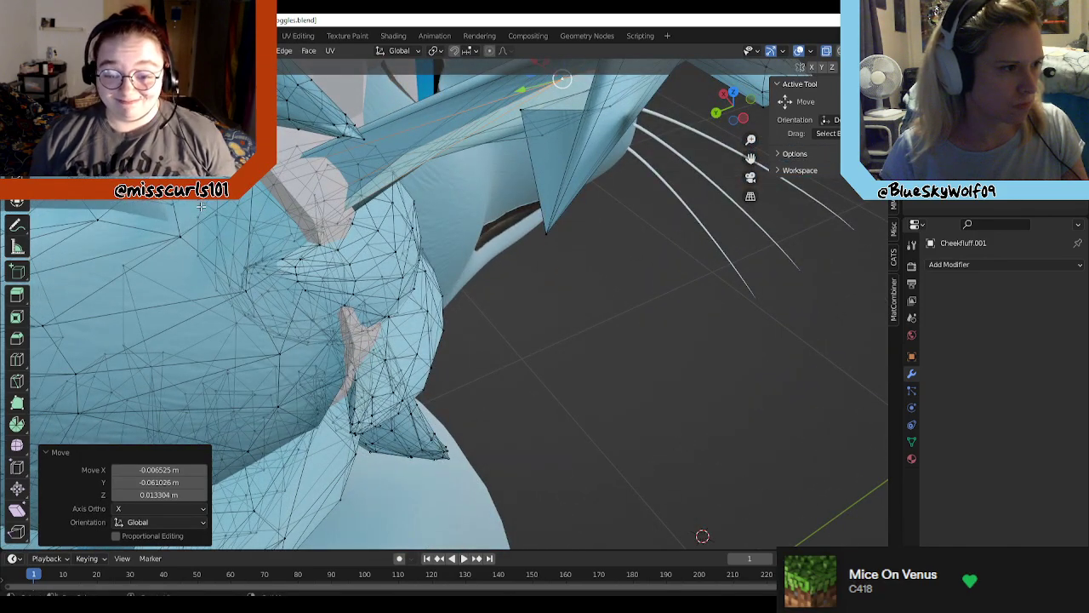
key("g")
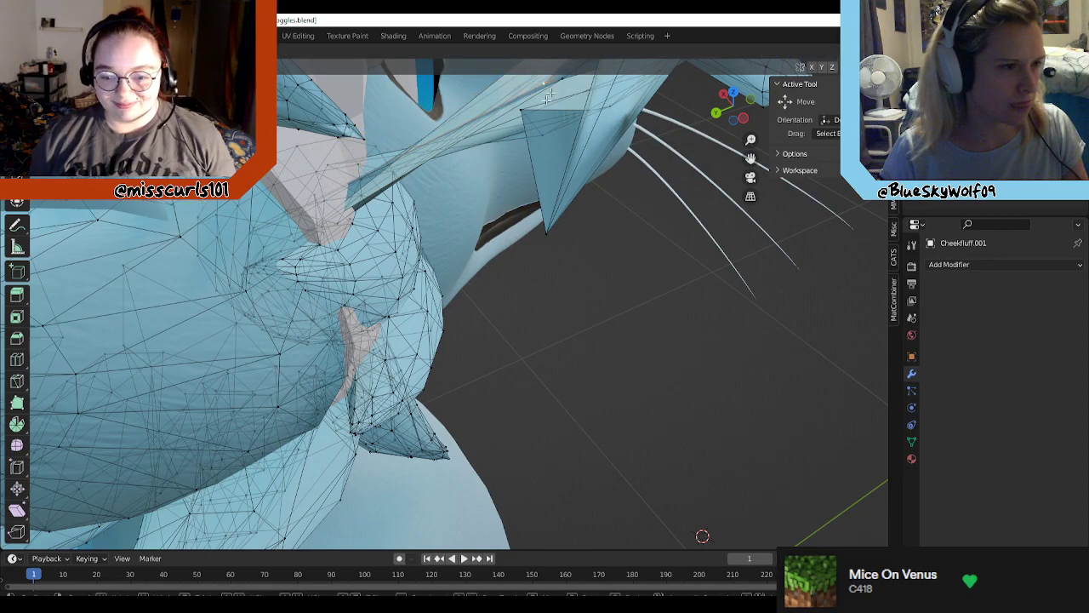
left_click(549, 97)
middle_click_drag(549, 96, 326, 249)
key("g")
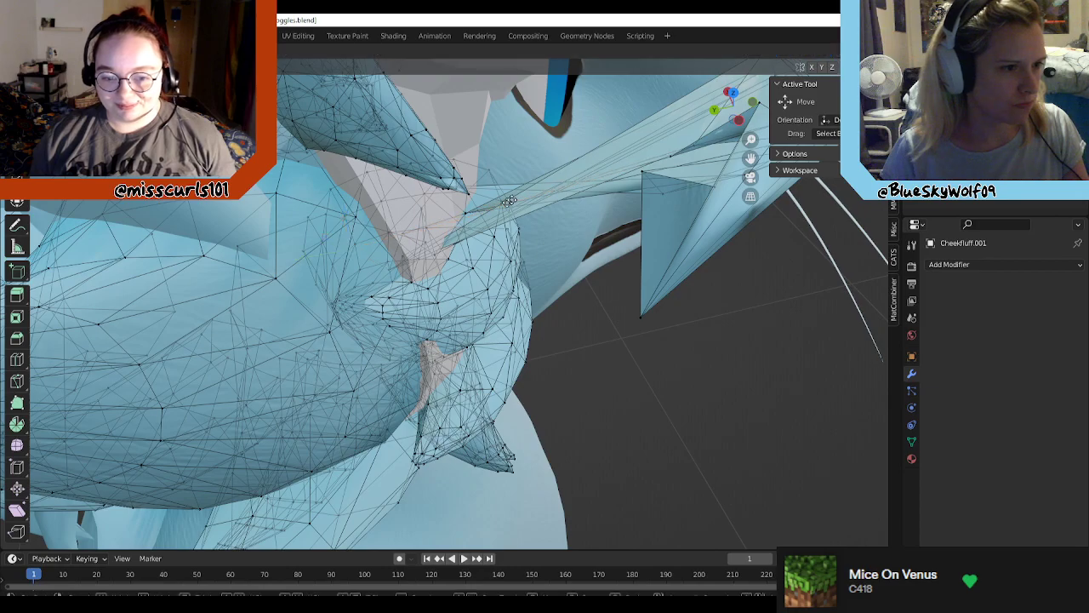
left_click(619, 132)
Step: Move the vertices at the strap's back edge and beneath the neighbouring tuft about 0.05 m forward along Y
middle_click_drag(619, 132, 568, 212)
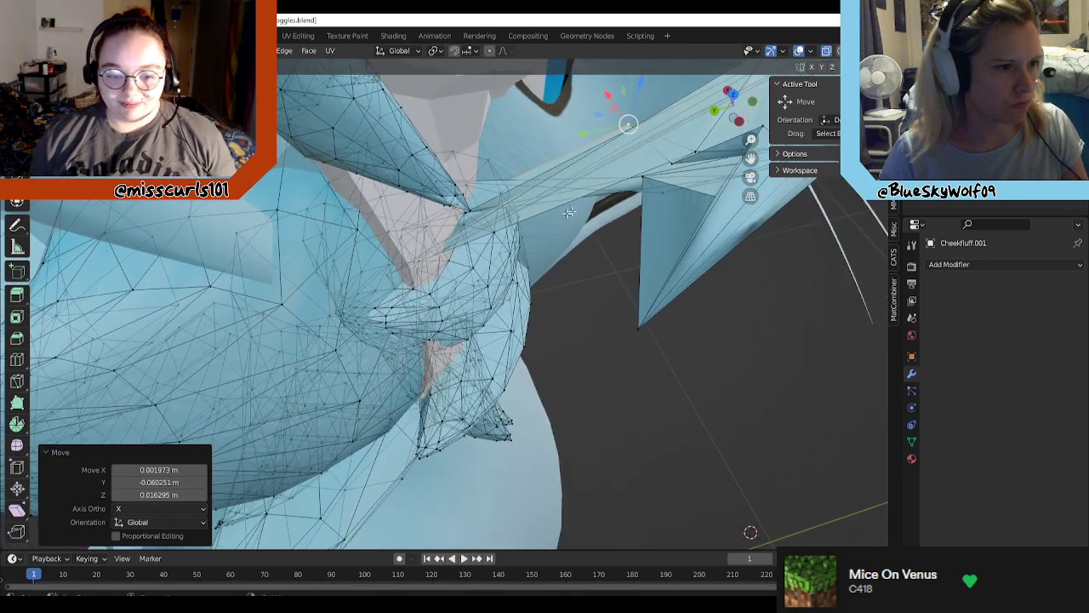
left_click(400, 228)
middle_click_drag(400, 228, 410, 230)
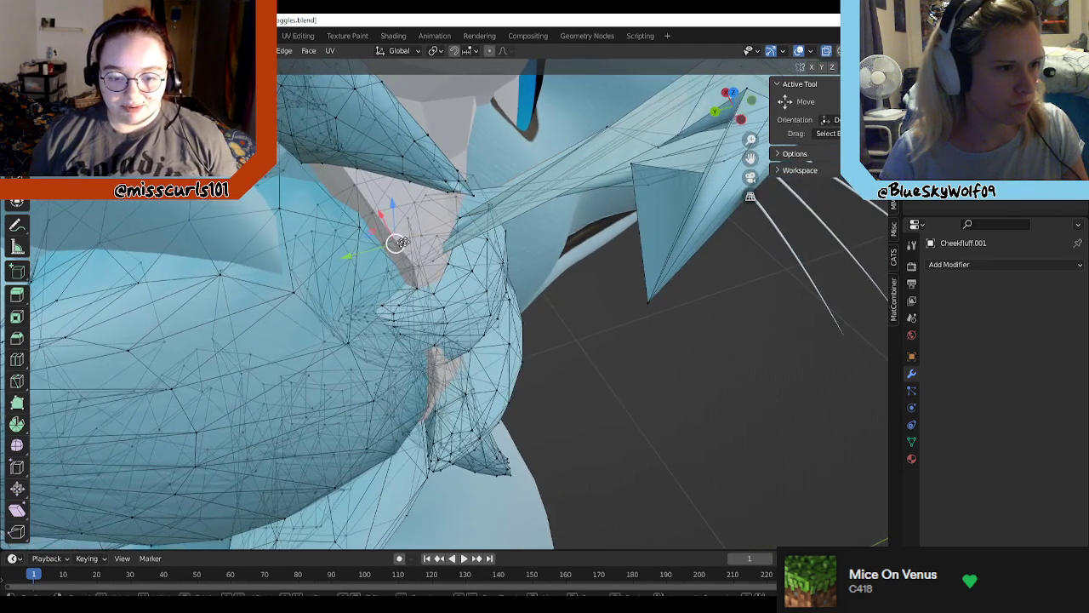
key("g")
left_click(430, 200)
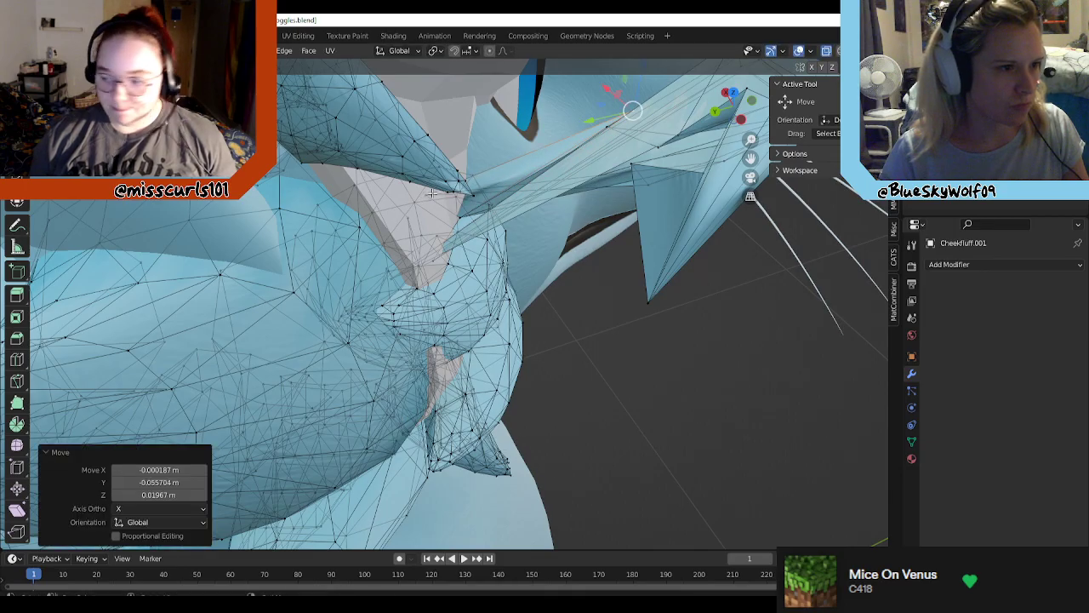
left_click(426, 196)
left_click_drag(430, 198, 654, 112)
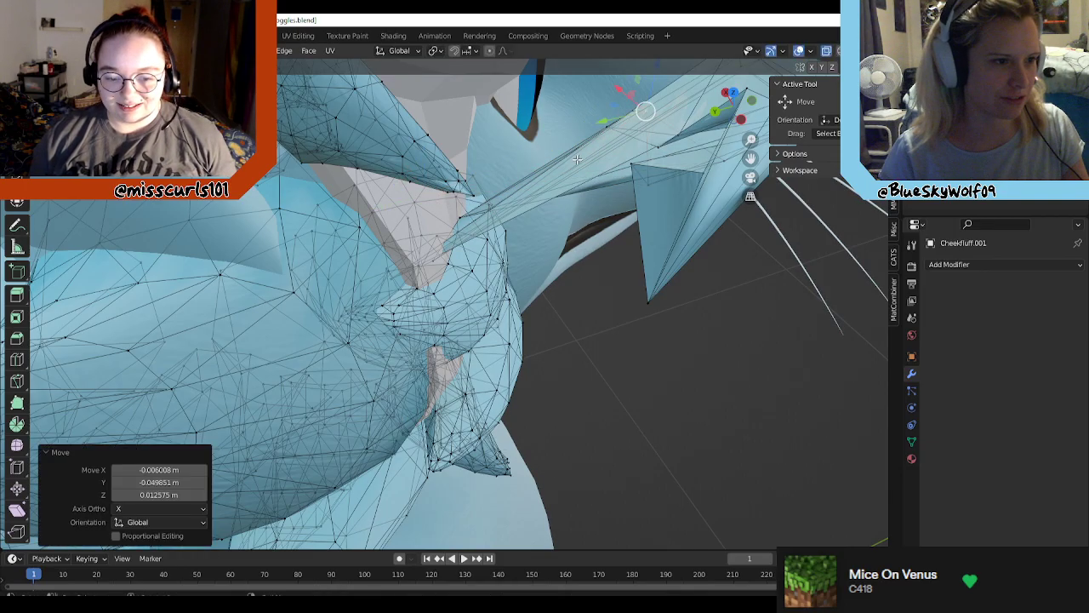
Step: Pull the last three vertices covering the lower part of the strap out to the stretched tuft
middle_click_drag(654, 112, 440, 205)
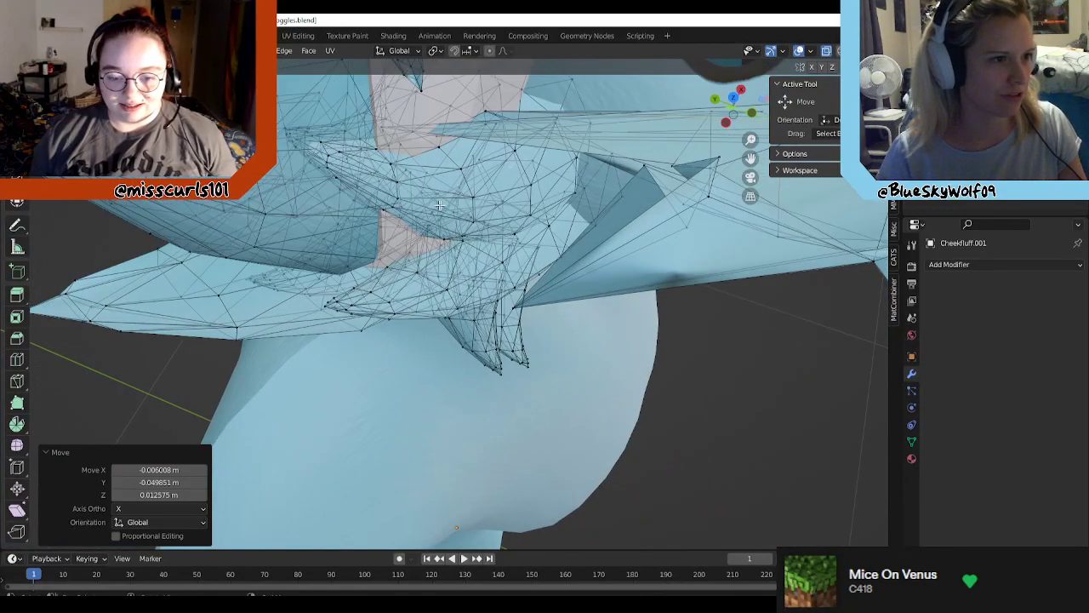
left_click(389, 132)
middle_click_drag(390, 132, 428, 136)
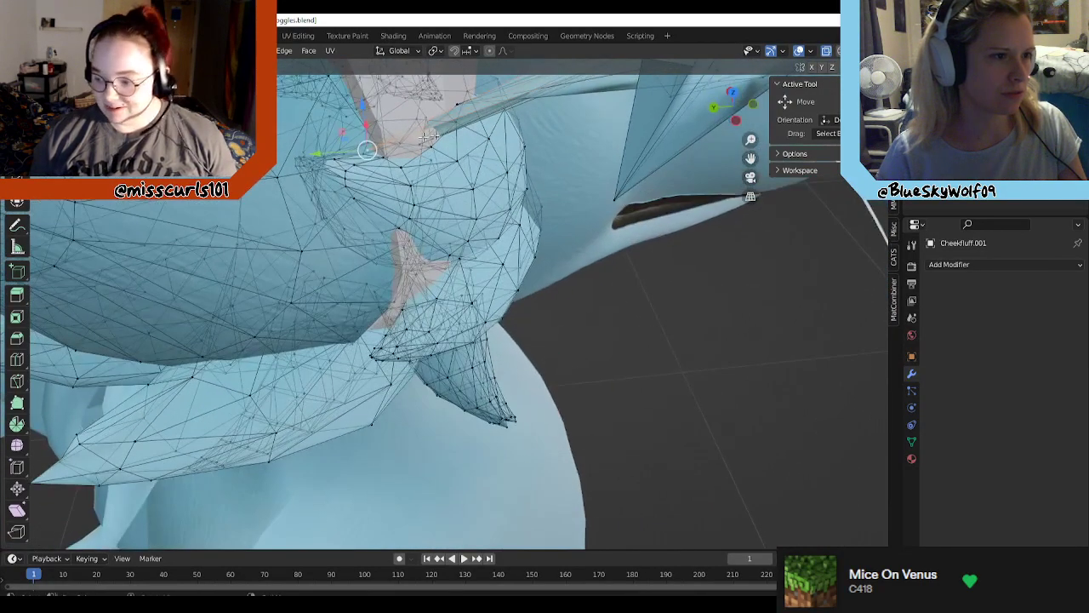
left_click_drag(367, 150, 672, 95)
middle_click_drag(673, 95, 565, 164)
left_click(448, 190)
left_click_drag(451, 190, 697, 104)
left_click(482, 145)
left_click_drag(483, 145, 720, 101)
Step: Select the whole pulled-out tuft and move it clear of the head, about -0.167 m in X and -0.191 m in Y
middle_click_drag(719, 102, 375, 111)
left_click_drag(336, 100, 468, 194)
left_click_drag(421, 168, 162, 210)
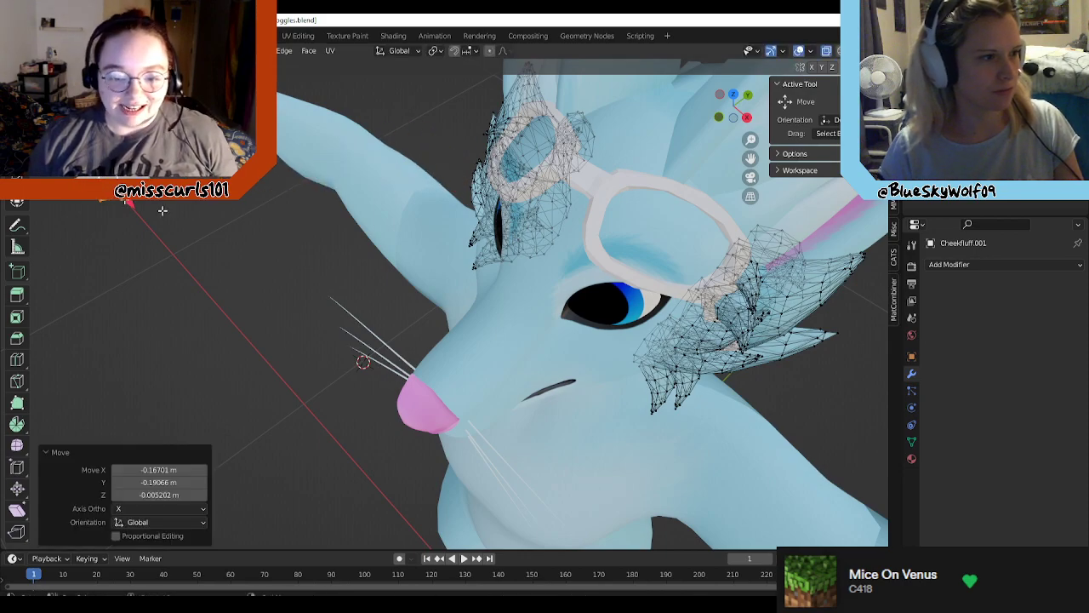
key("KP_1")
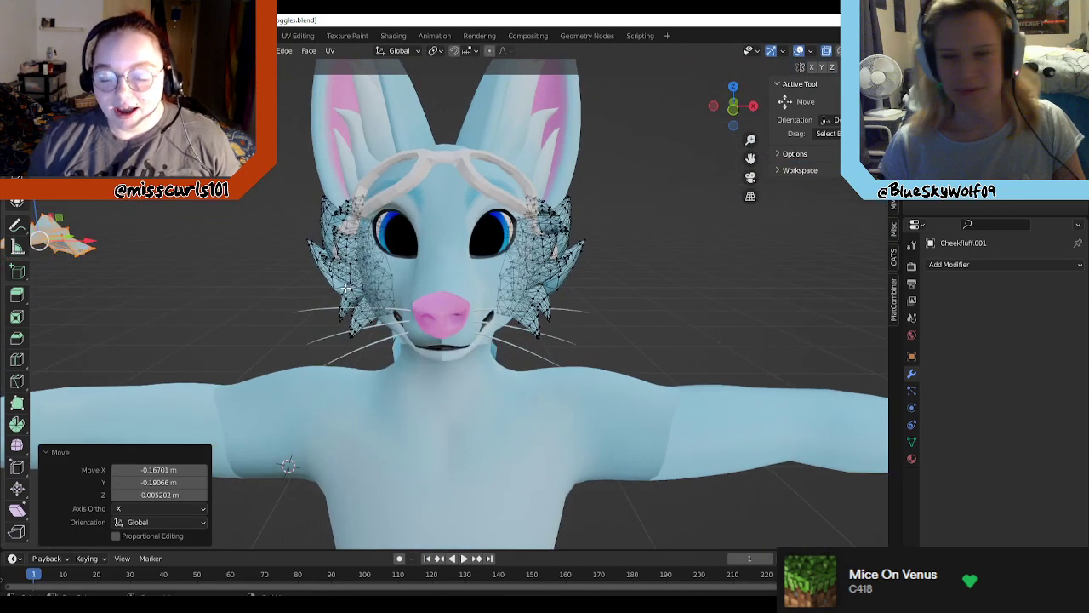
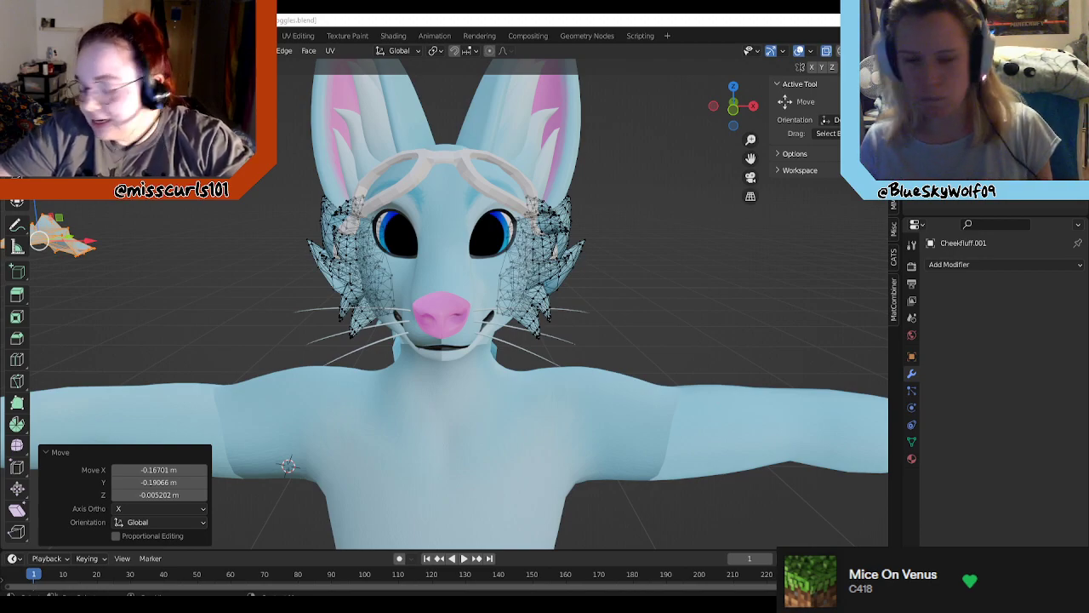
Step: Try mirroring the cheek fluff across X with a Mirror modifier, and remove the modifier
left_click(1072, 267)
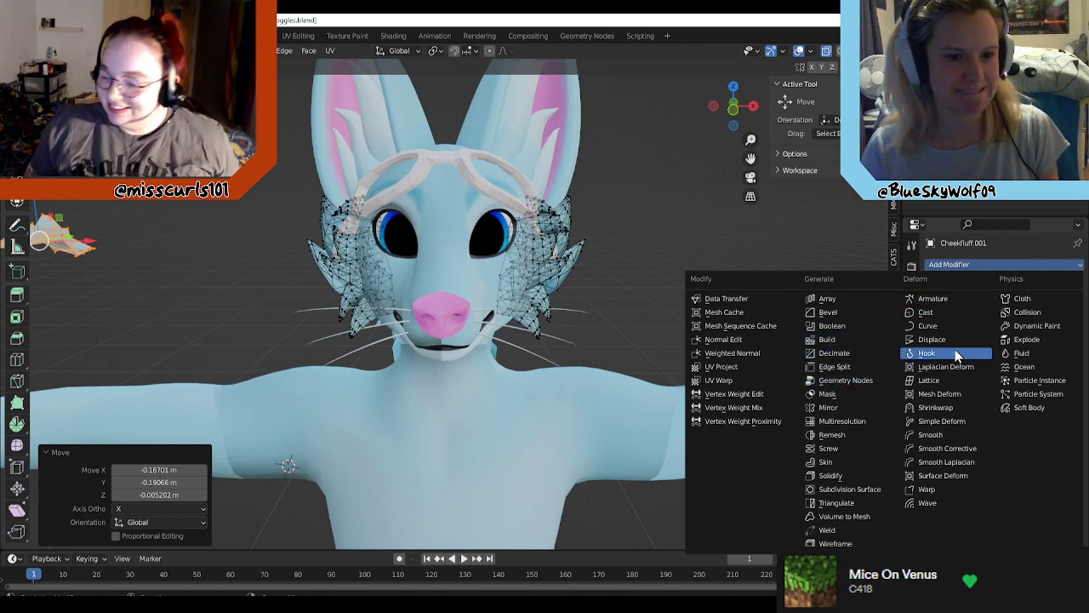
left_click(828, 407)
middle_click_drag(710, 352, 521, 284)
middle_click_drag(411, 293, 558, 284)
key("KP_1")
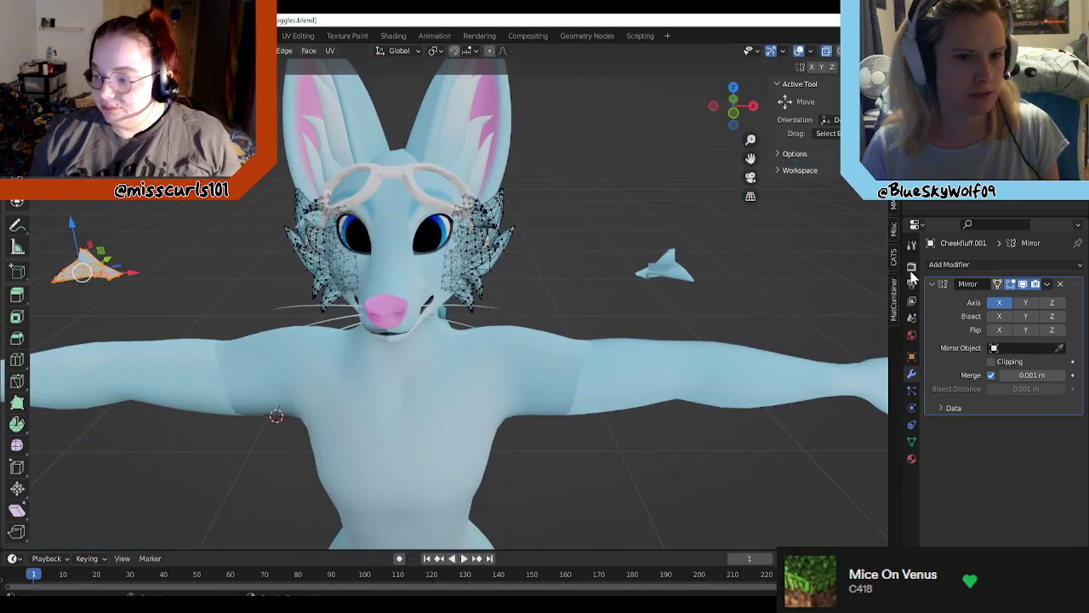
left_click(1061, 284)
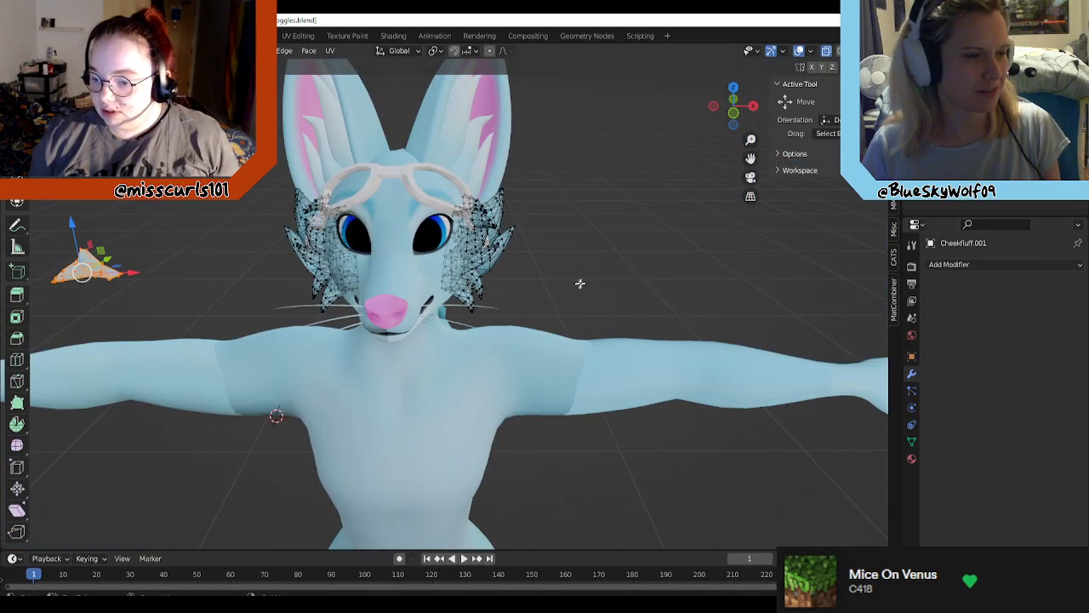
Step: Deselect the vertices, leave Edit Mode, and examine how the cheek fluff meets the goggles' strap from the front and both sides
left_click(675, 240)
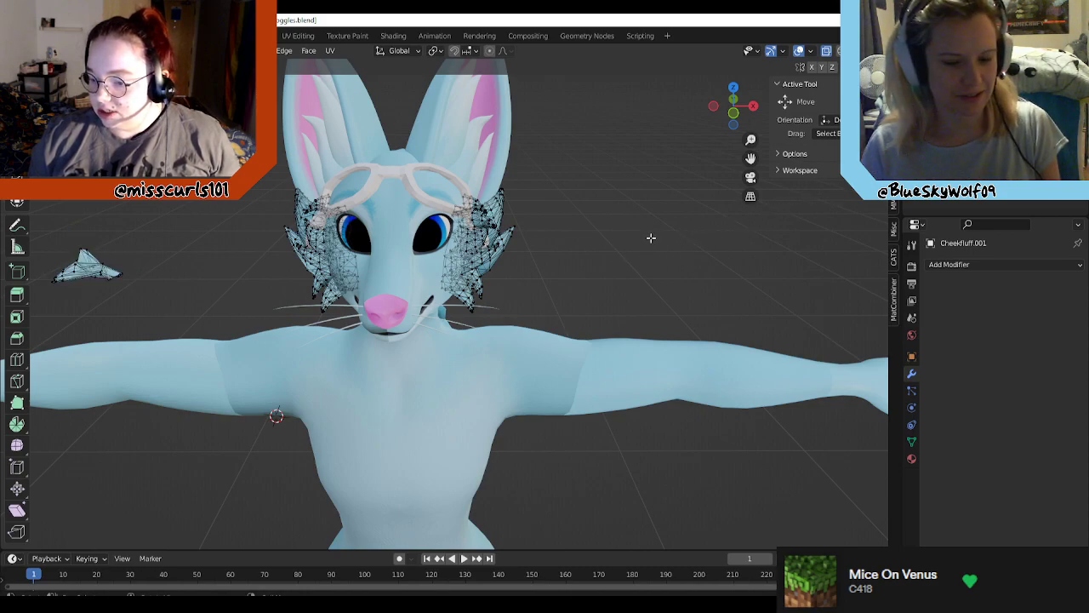
key("Tab")
scroll(675, 240, "up", 2)
middle_click_drag(580, 253, 625, 256)
scroll(622, 253, "up", 2)
scroll(619, 254, "down", 2)
scroll(646, 212, "up", 1)
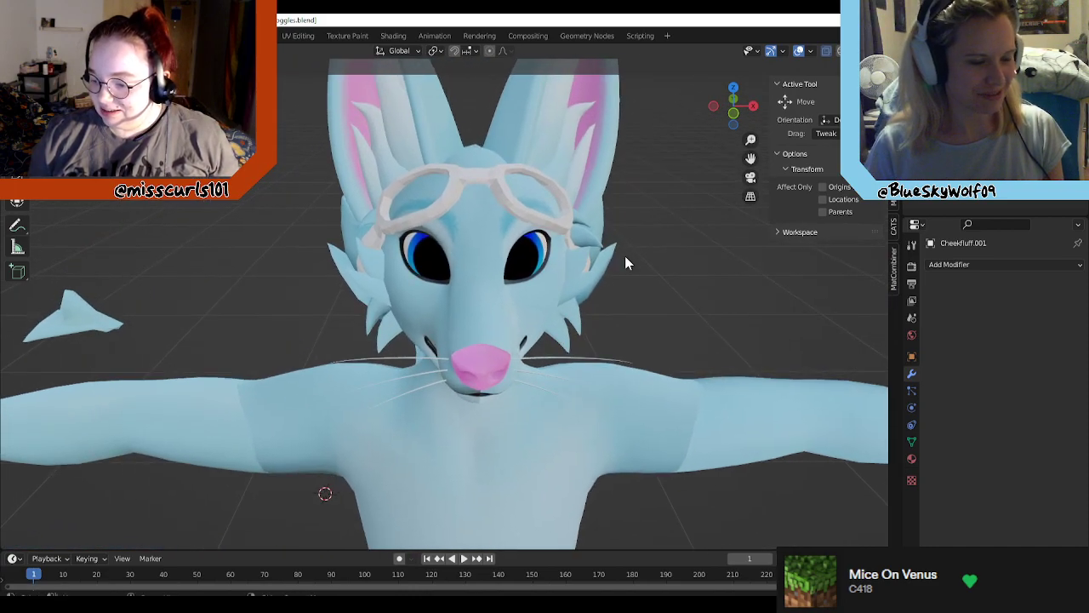
scroll(573, 221, "up", 1)
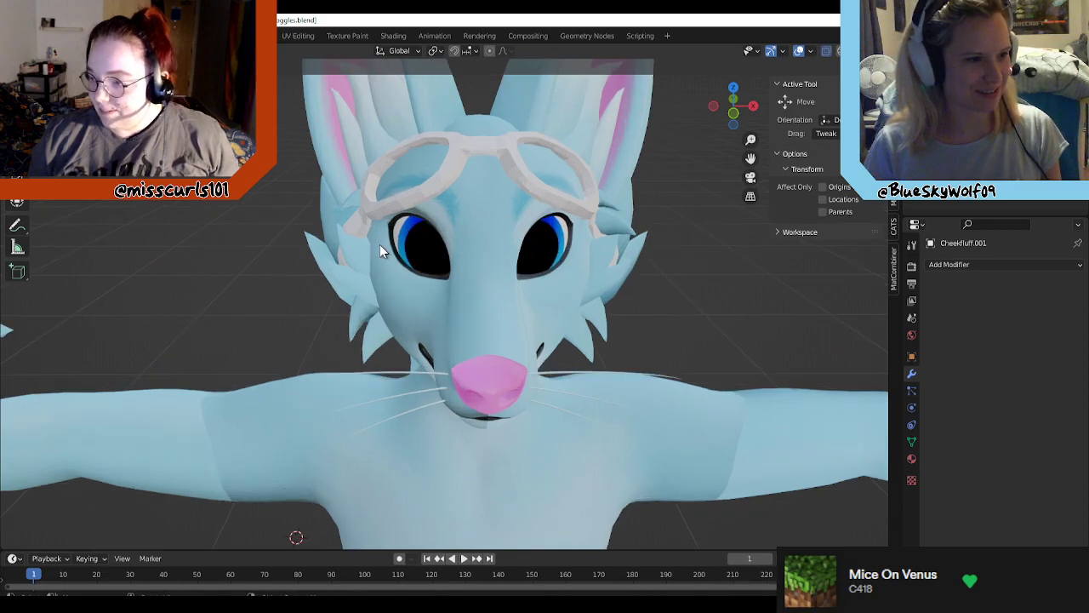
scroll(613, 243, "up", 1)
middle_click_drag(618, 242, 508, 254)
scroll(656, 217, "down", 1)
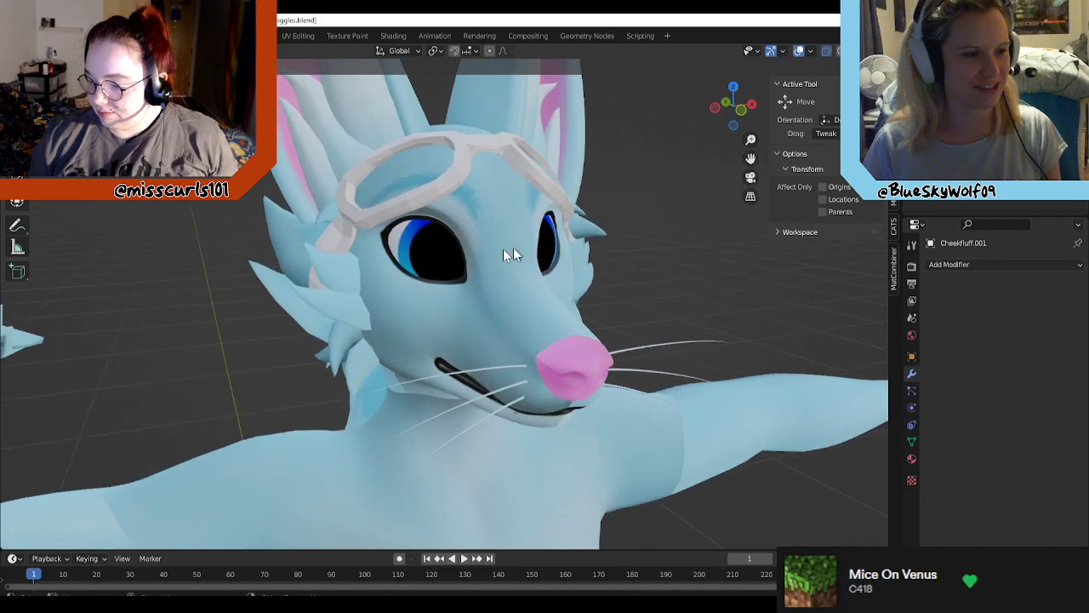
middle_click_drag(331, 251, 536, 238)
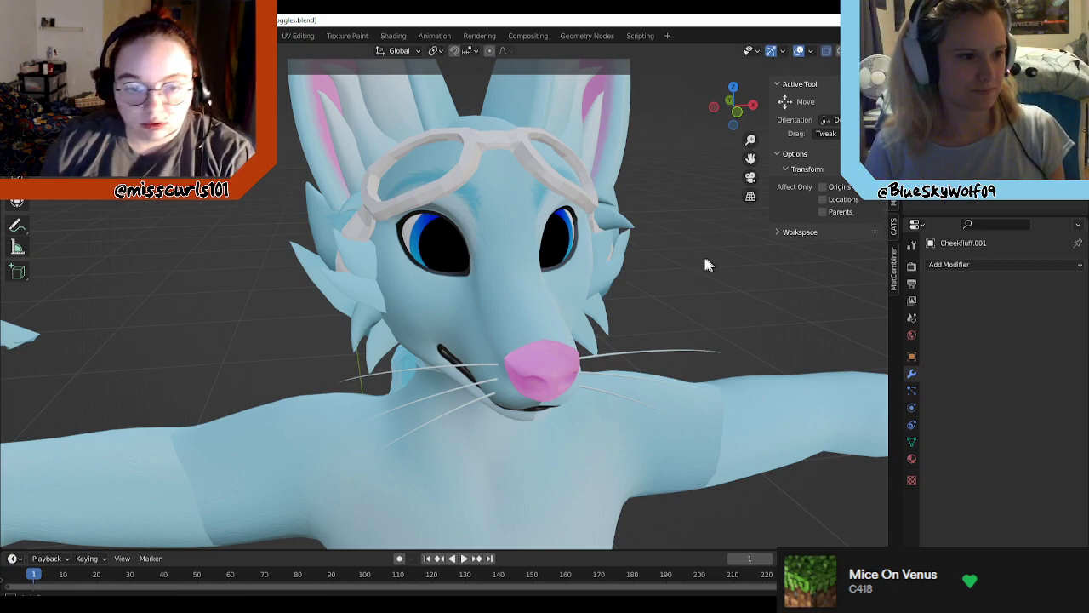
middle_click_drag(705, 265, 536, 279)
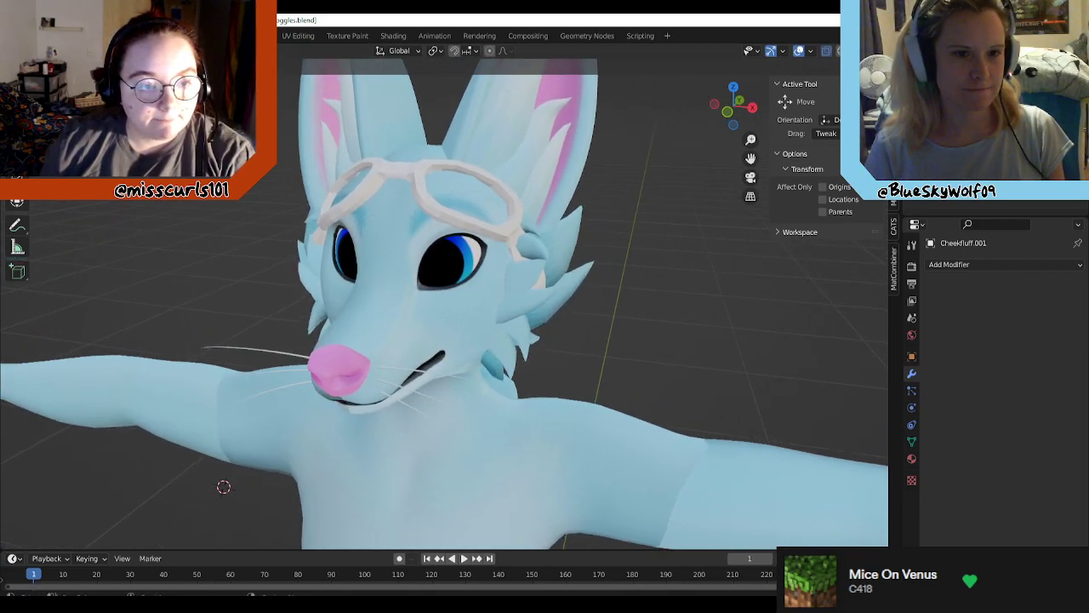
left_click(555, 291)
middle_click_drag(713, 283, 627, 259)
middle_click_drag(548, 255, 333, 253)
scroll(334, 263, "down", 3)
scroll(418, 249, "up", 2)
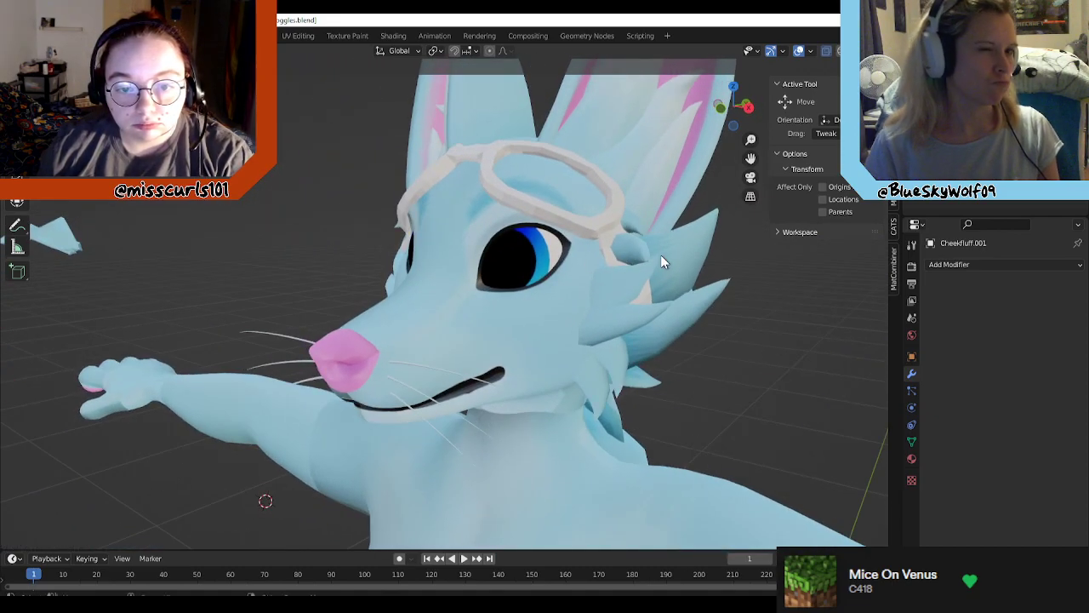
middle_click_drag(662, 256, 639, 253)
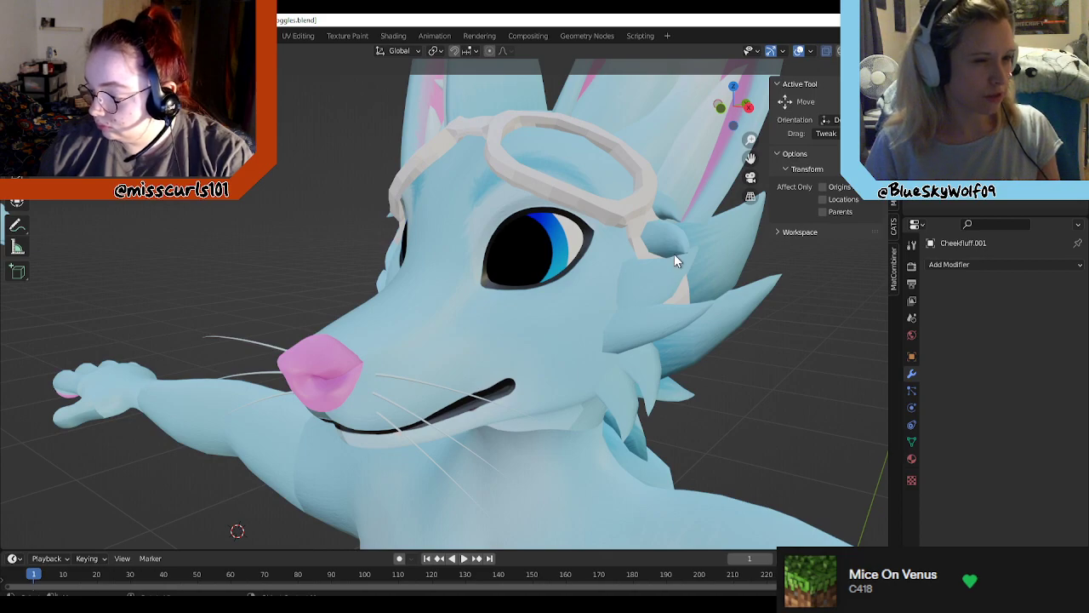
Step: Open the duplicated cheek fluff in Edit Mode and select the vertices of the small tuft overlapping the goggles' strap
left_click(659, 241)
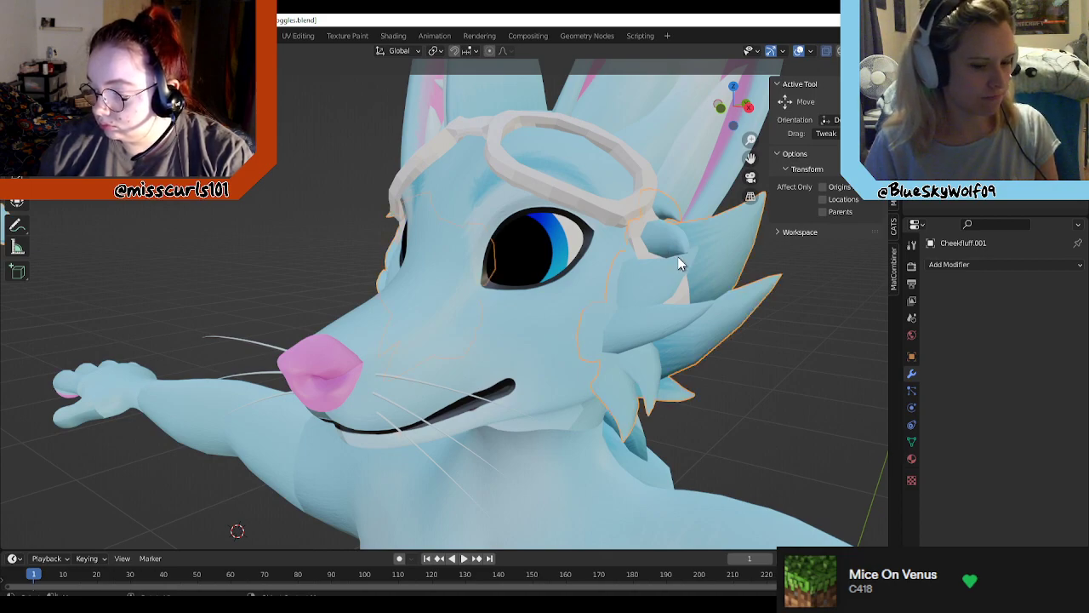
key("Tab")
middle_click_drag(679, 257, 674, 281)
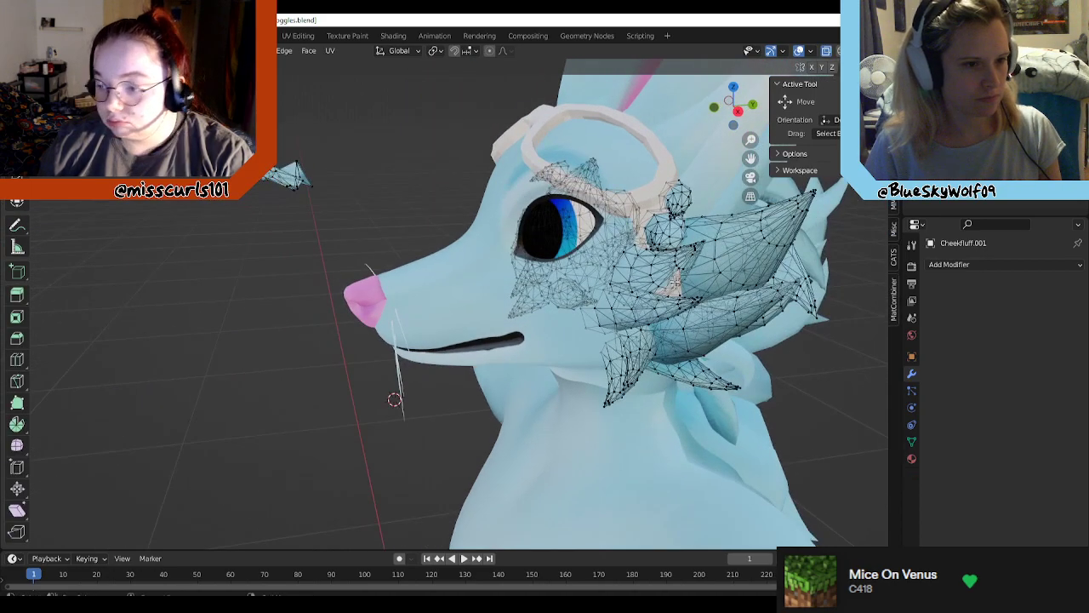
scroll(674, 282, "up", 6)
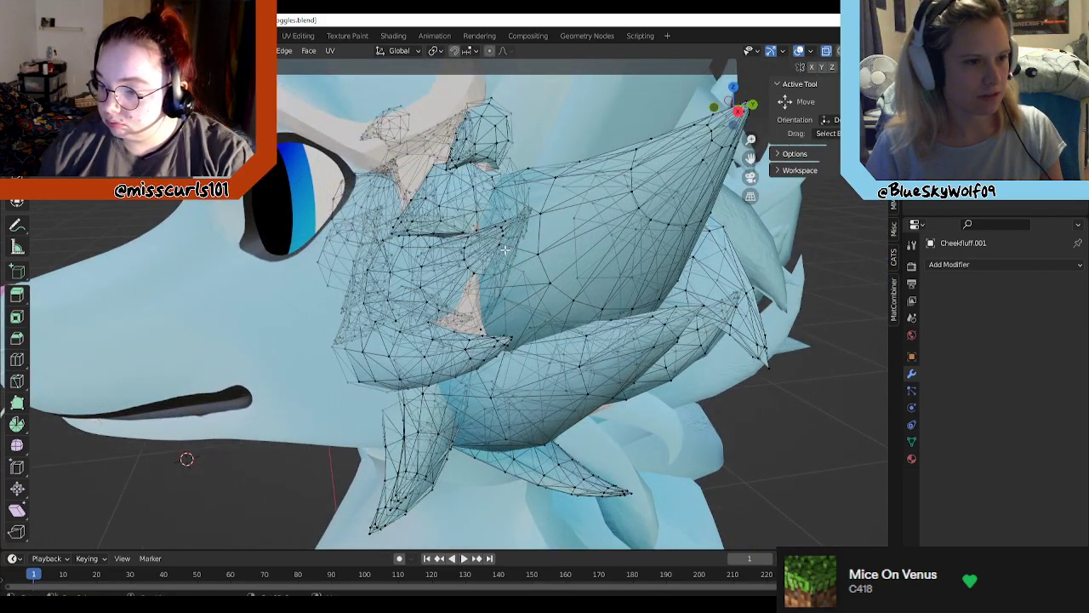
middle_click_drag(505, 249, 410, 238)
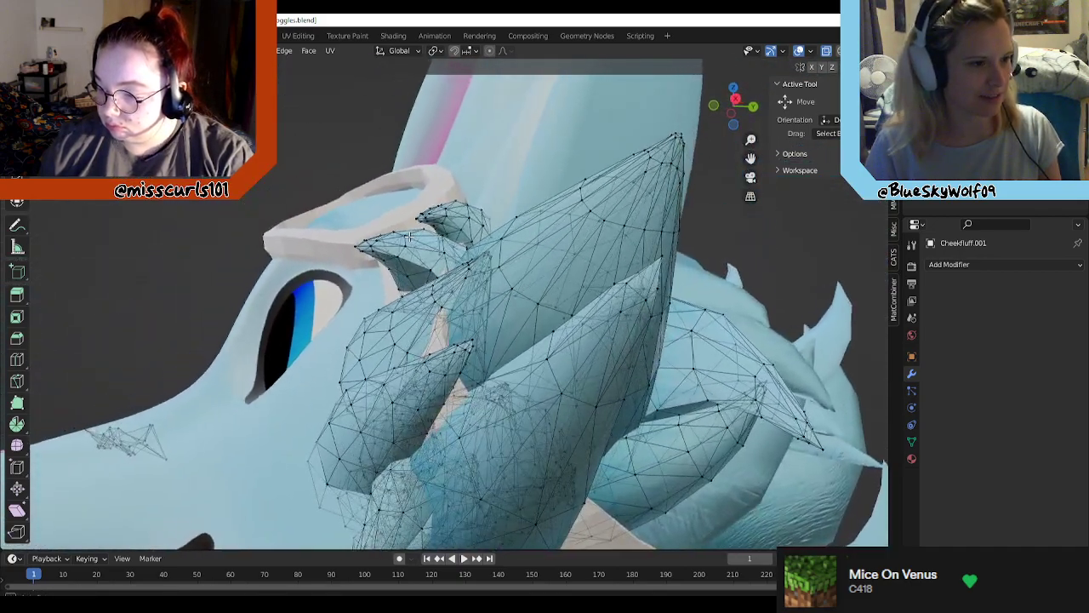
left_click_drag(412, 264, 415, 265)
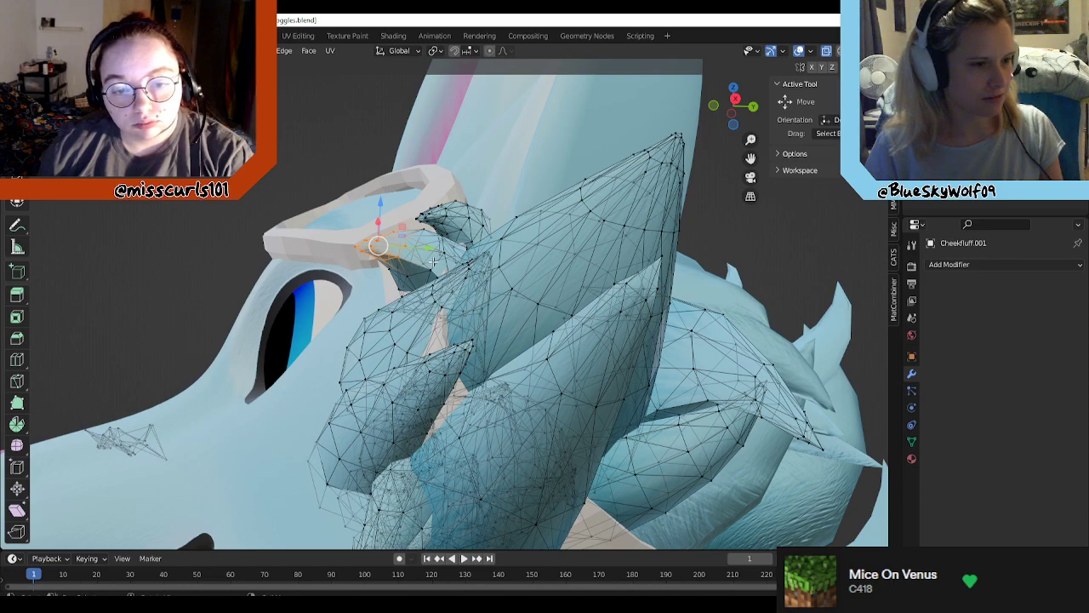
scroll(434, 262, "up", 4)
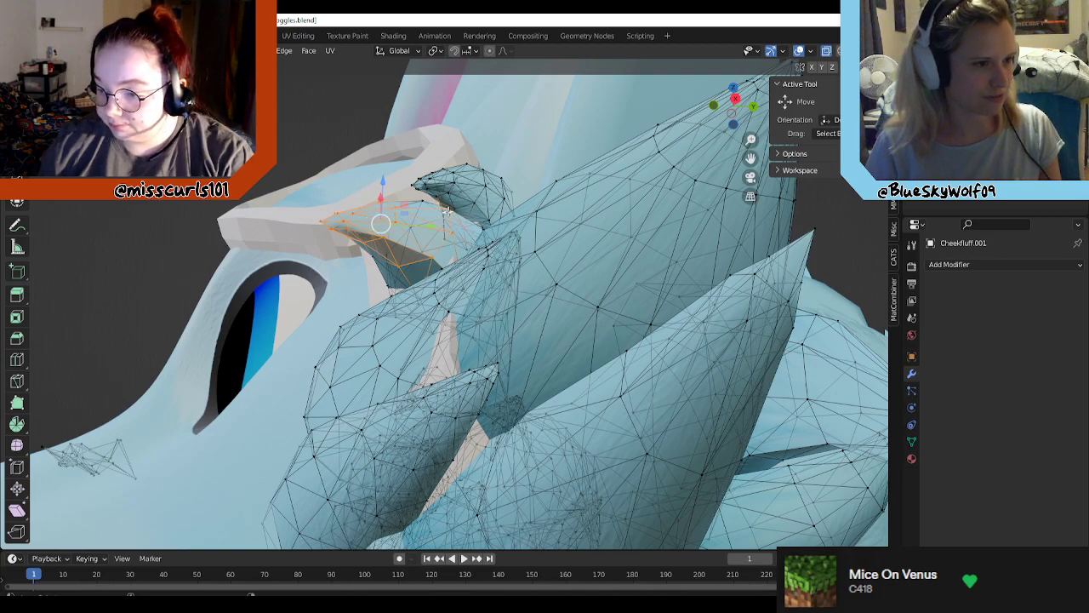
Step: Examine the selected tuft and the fluff around the goggles' strap from several angles
middle_click_drag(431, 228, 445, 234)
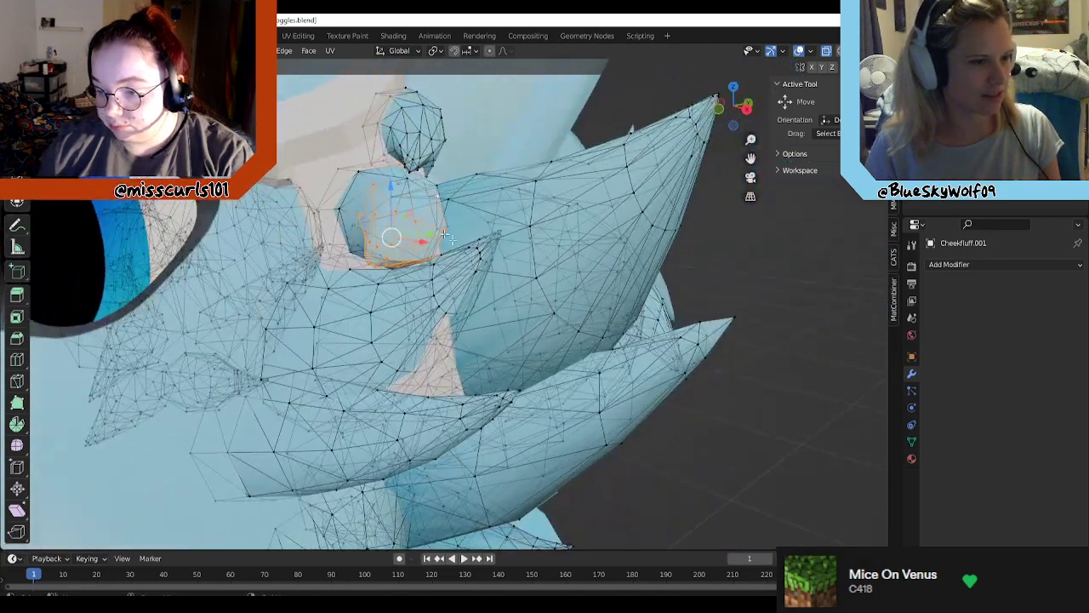
middle_click_drag(406, 185, 338, 178)
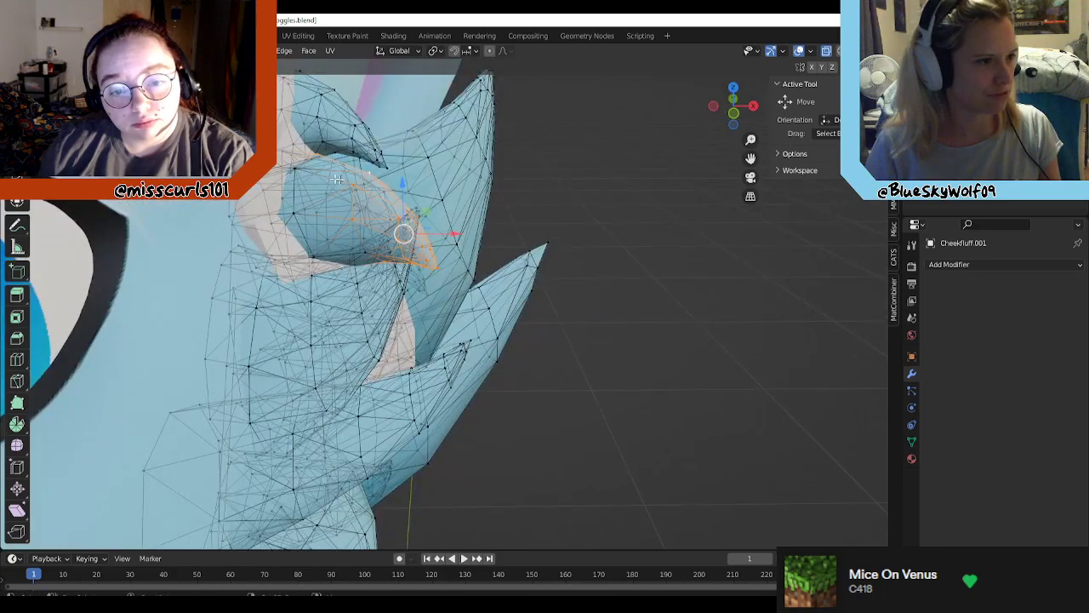
middle_click_drag(296, 213, 415, 269)
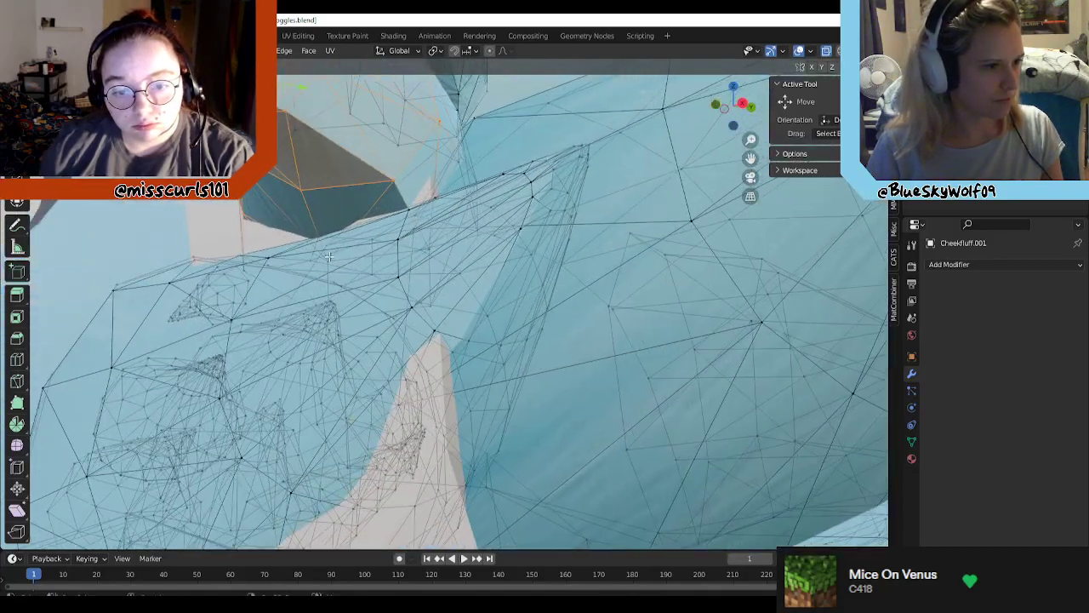
middle_click_drag(346, 265, 482, 259)
scroll(441, 312, "down", 10)
scroll(482, 287, "up", 4)
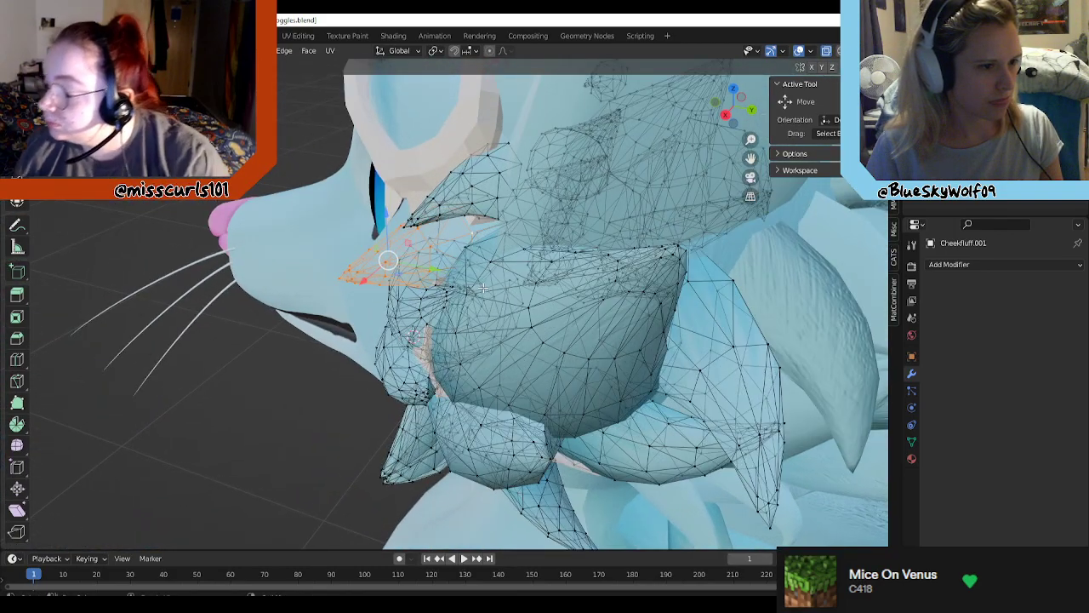
middle_click_drag(506, 287, 473, 162)
scroll(426, 213, "up", 5)
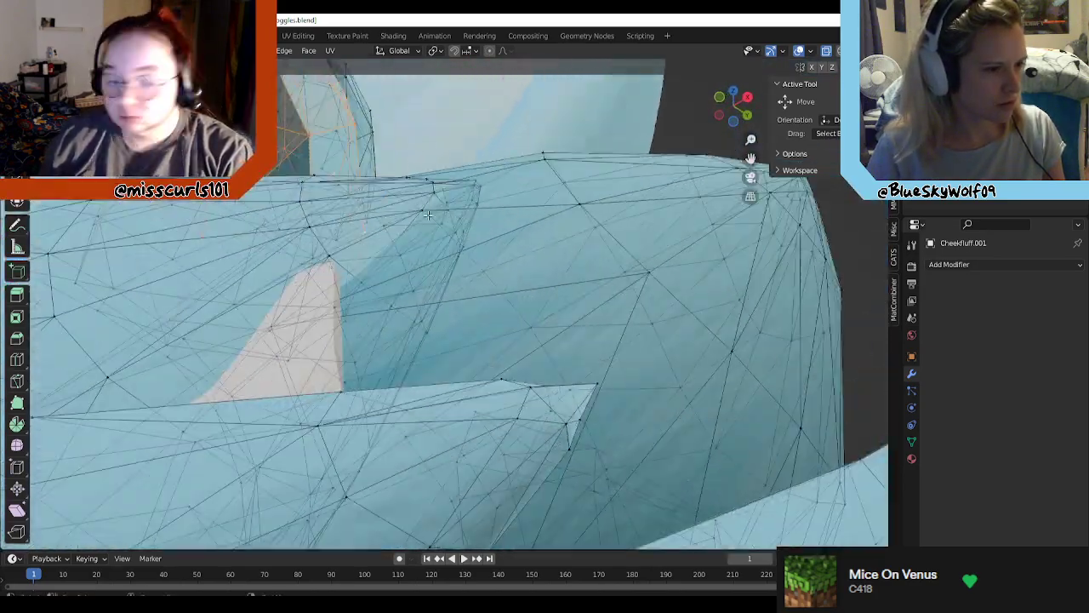
middle_click_drag(362, 238, 287, 247)
scroll(340, 246, "down", 6)
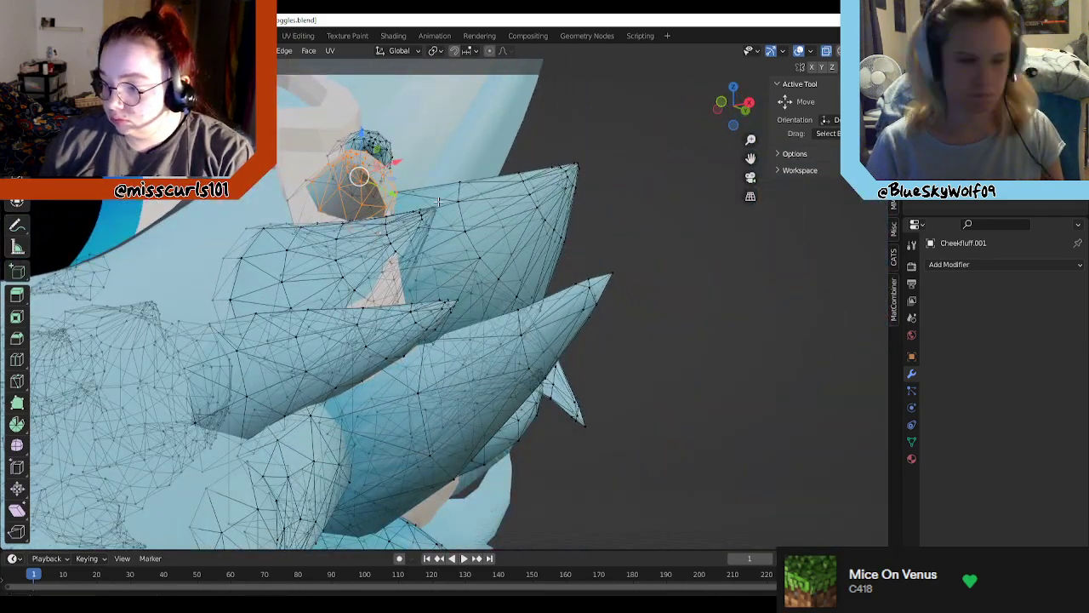
Step: Move the selected tuft vertices outward from the strap, about 0.007 m in X, 0.005 m in Y and 0.004 m in Z
middle_click_drag(438, 202, 486, 327, "shift")
scroll(486, 342, "up", 4)
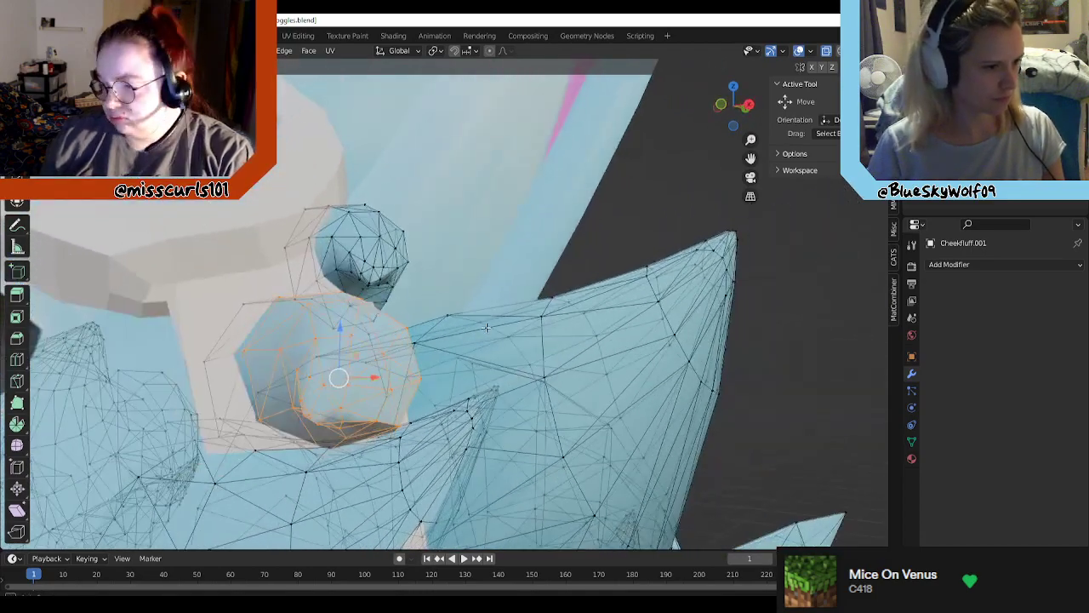
left_click_drag(339, 379, 410, 348)
middle_click_drag(411, 348, 430, 371)
scroll(430, 362, "down", 3)
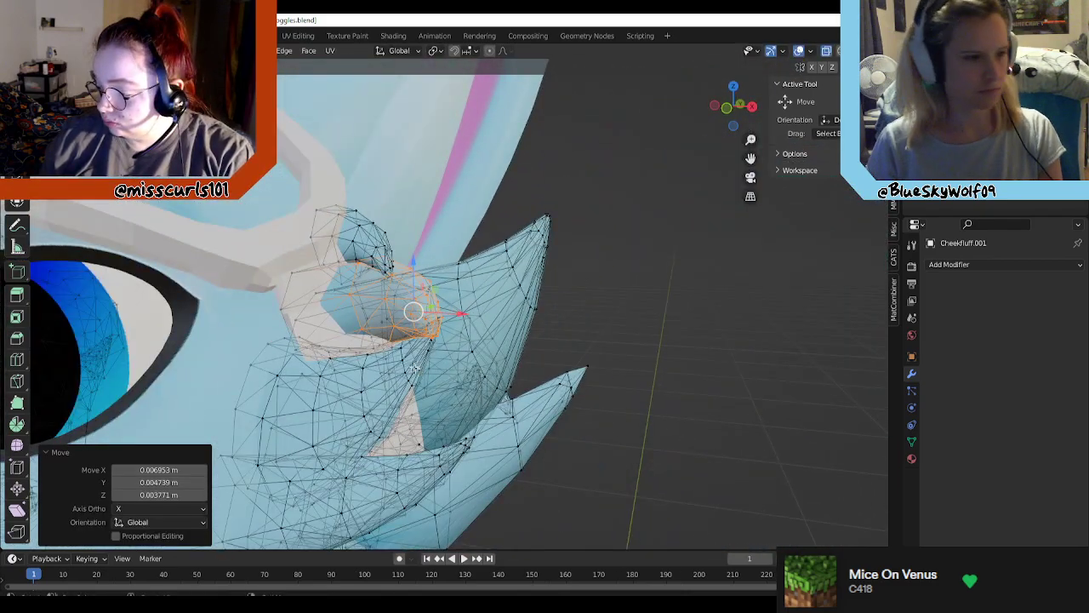
key("e")
right_click(448, 340)
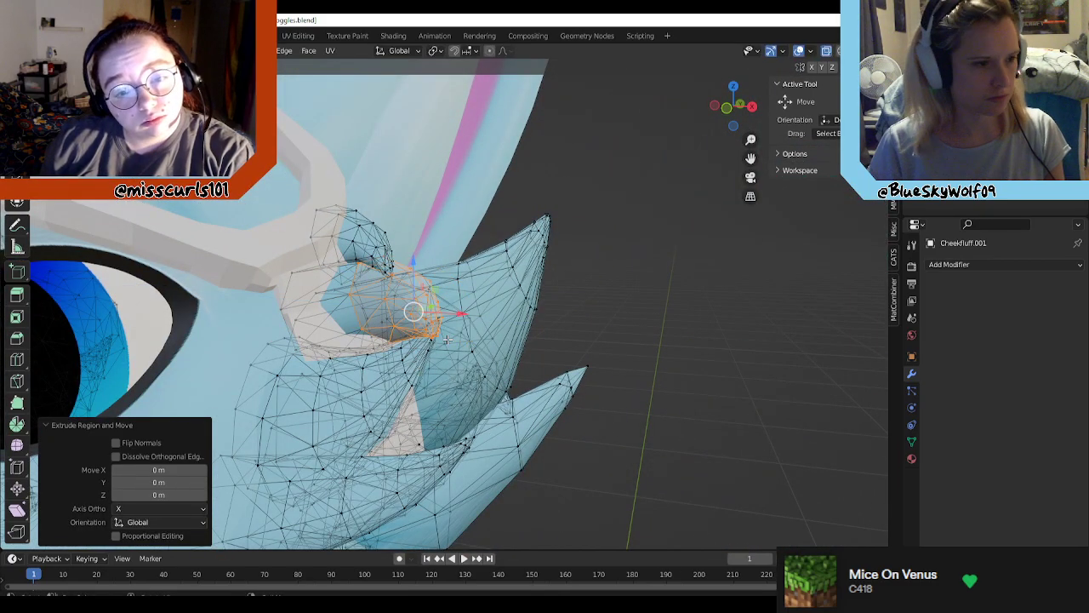
key("ctrl+z")
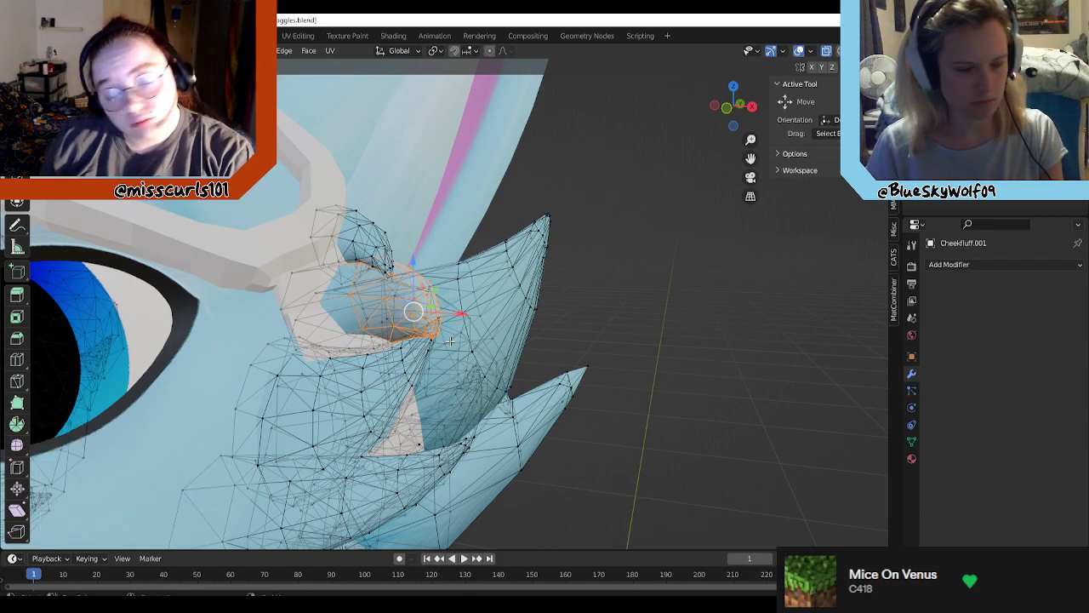
key("e")
right_click(456, 337)
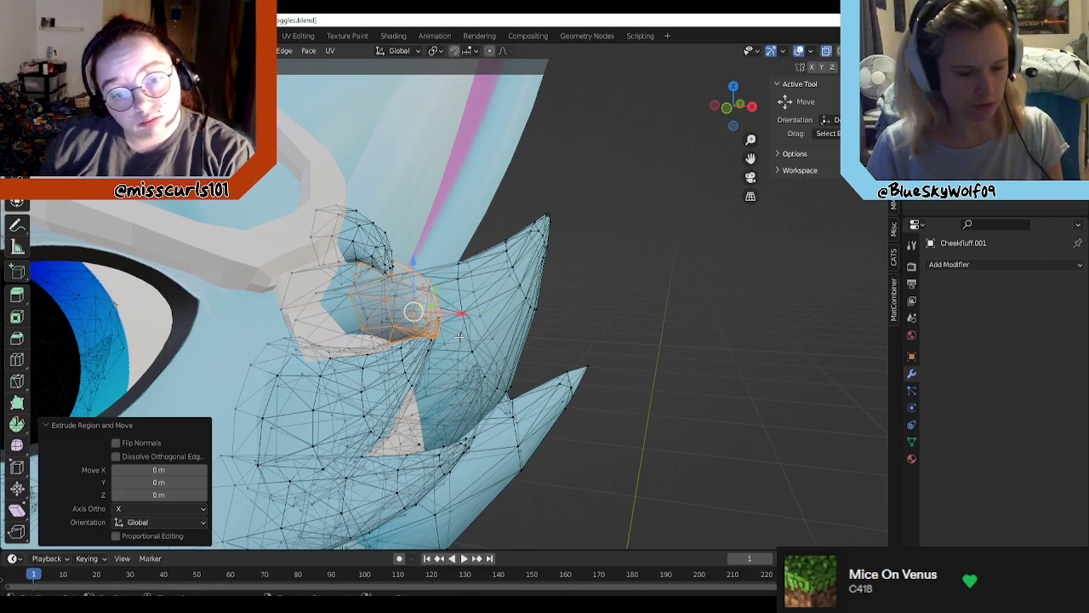
key("ctrl+z")
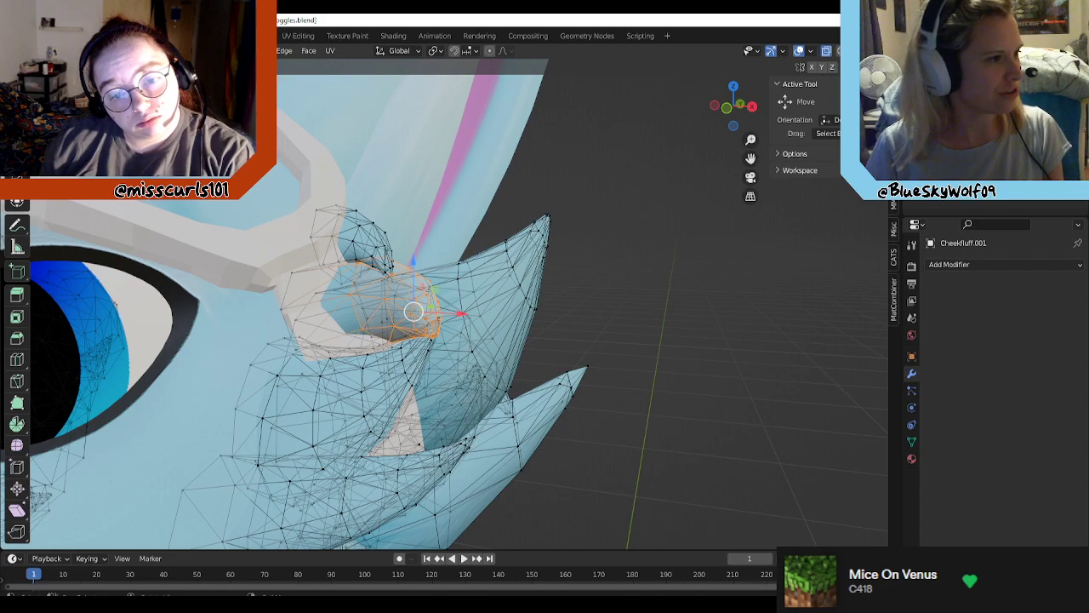
Step: Trackball-rotate the tuft about -22.3° and 5.73°, and move it about 0.006 m in Y and 0.002 m in Z
middle_click_drag(489, 335, 445, 316)
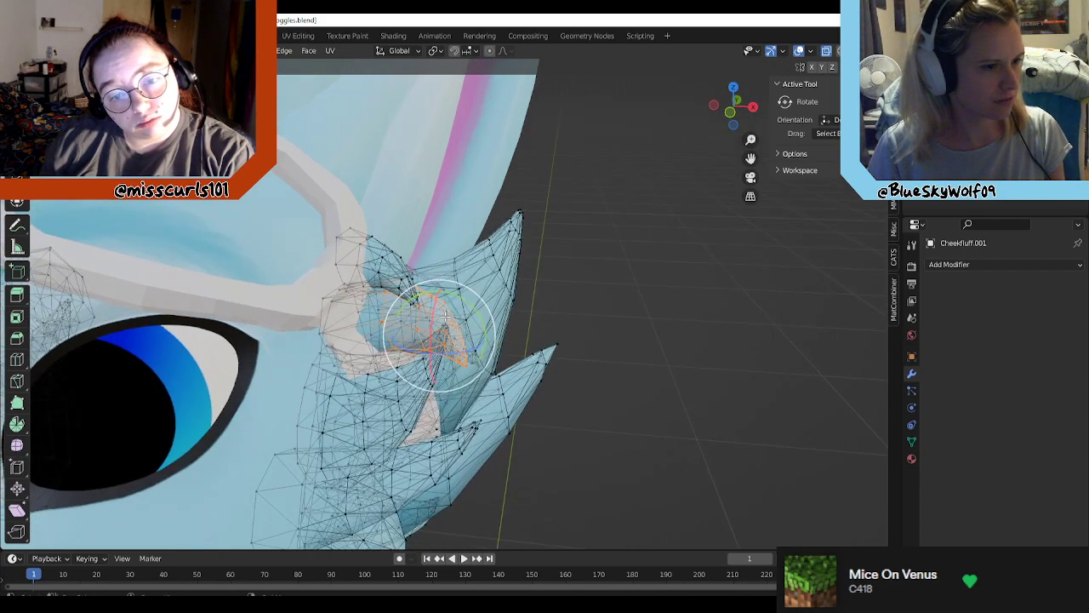
key("g")
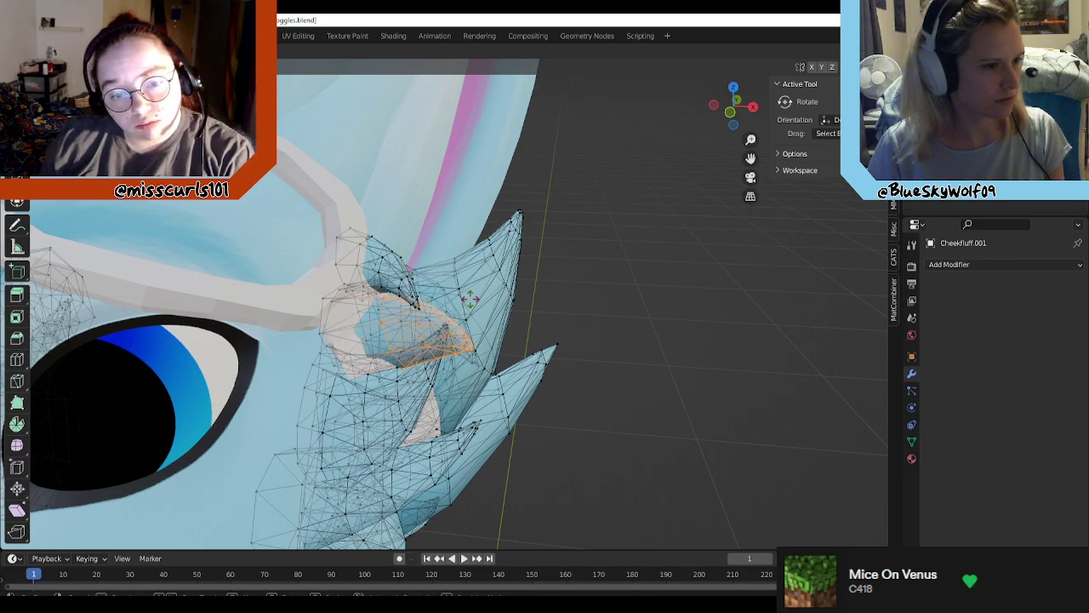
left_click(540, 346)
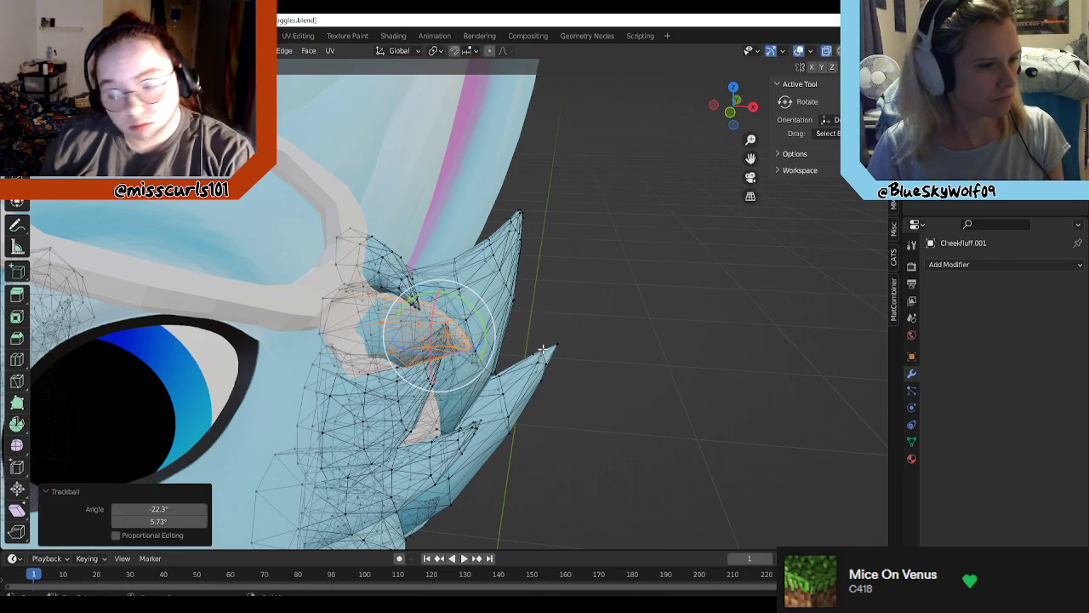
middle_click_drag(542, 349, 596, 285)
middle_click_drag(482, 270, 381, 281)
left_click_drag(406, 281, 426, 271)
middle_click_drag(427, 270, 559, 232)
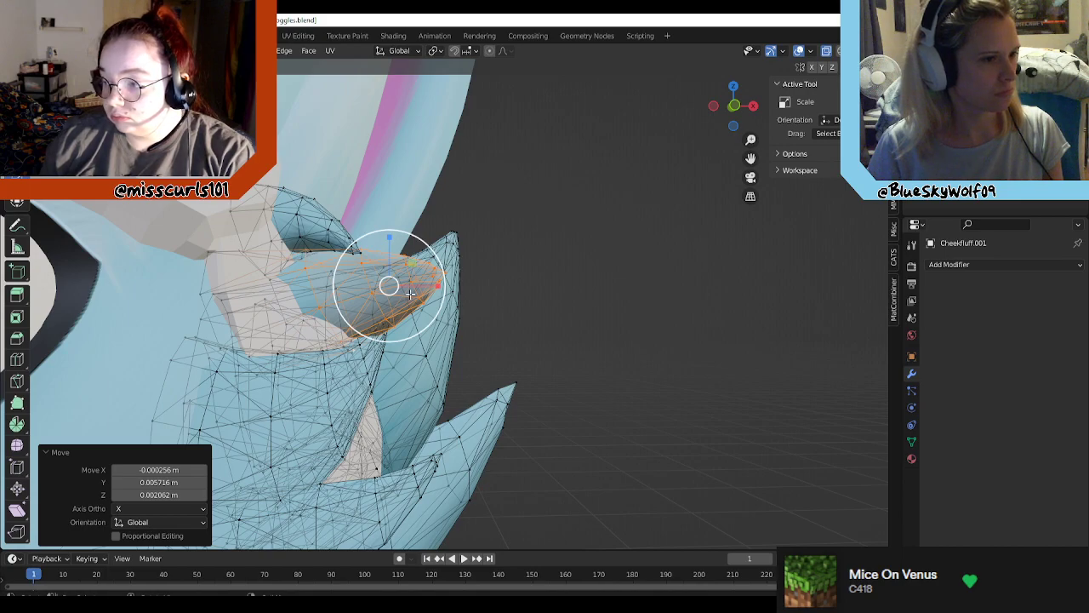
Step: Adjust the selected tuft's scale freehand beside the strap, deselect its vertices, and leave Edit Mode
left_click_drag(437, 286, 417, 286)
key("ctrl+z")
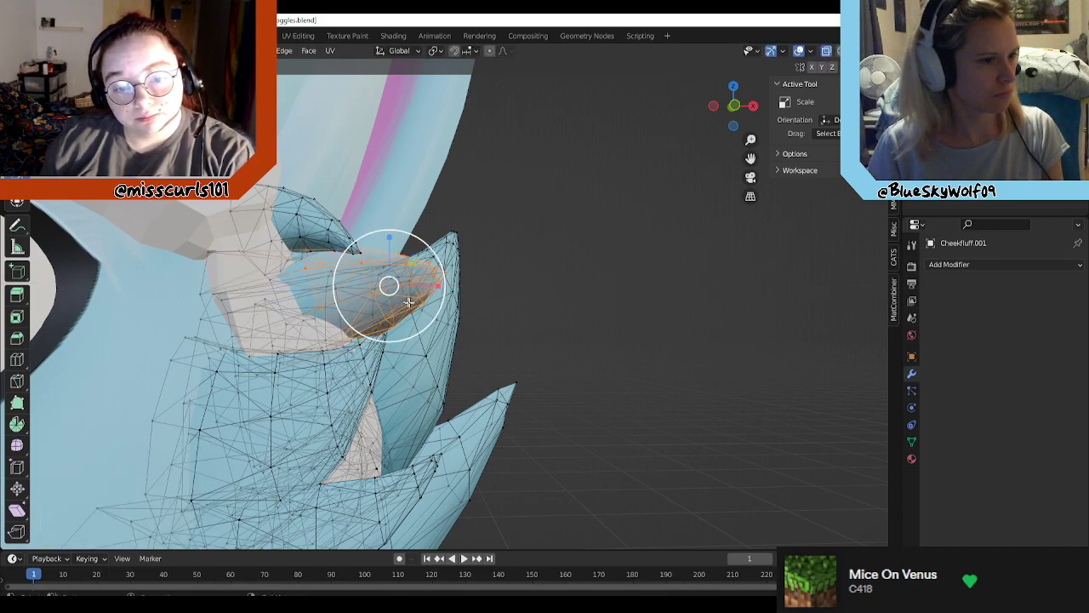
key("s")
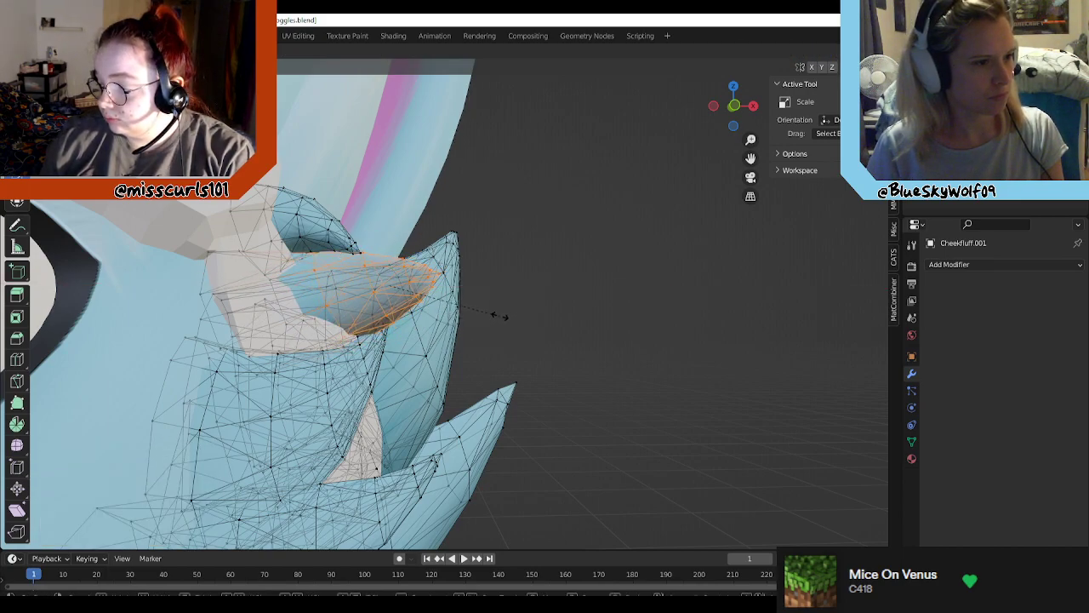
left_click(488, 315)
middle_click_drag(409, 324, 537, 340)
left_click(611, 323)
scroll(602, 324, "down", 2)
key("Tab")
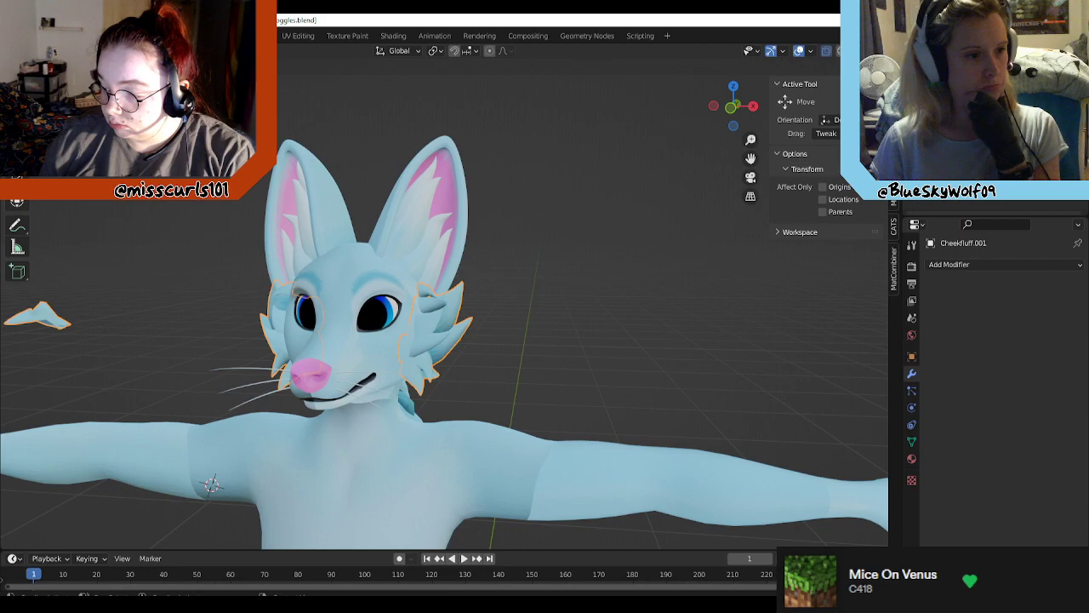
Step: Deselect the cheek fluff, step back through the last few changes, and redo the one that brings the fluff back
left_click(650, 342)
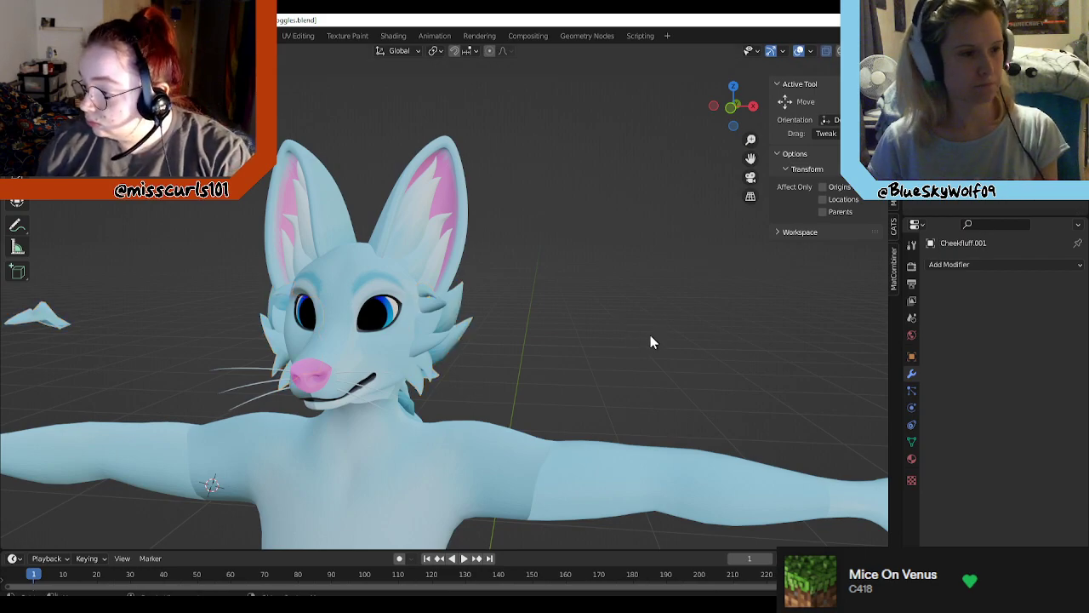
middle_click_drag(558, 367, 593, 365)
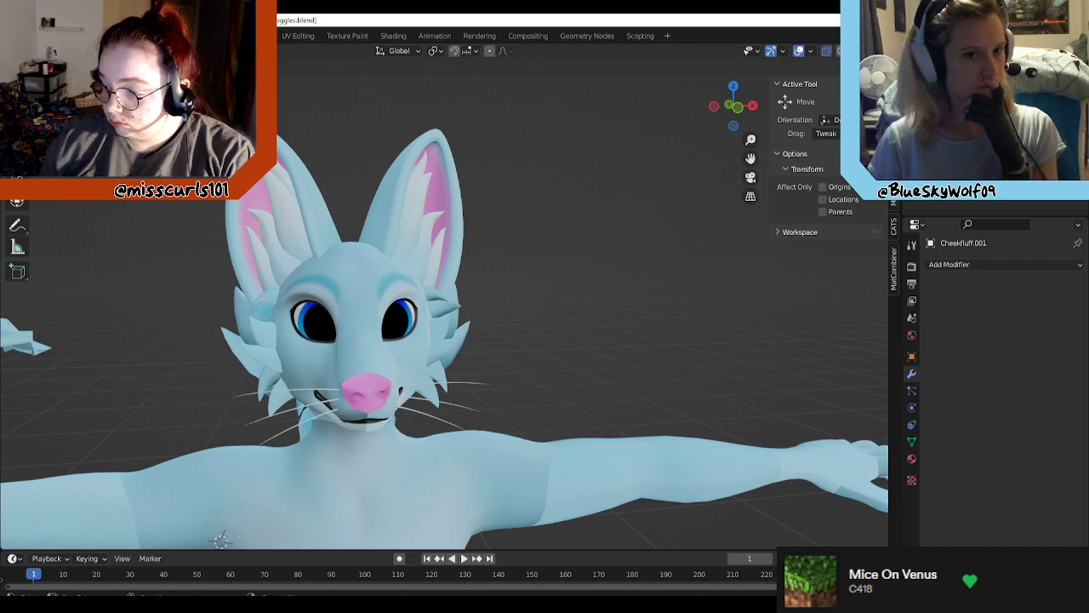
key("ctrl+z")
key("ctrl+z")
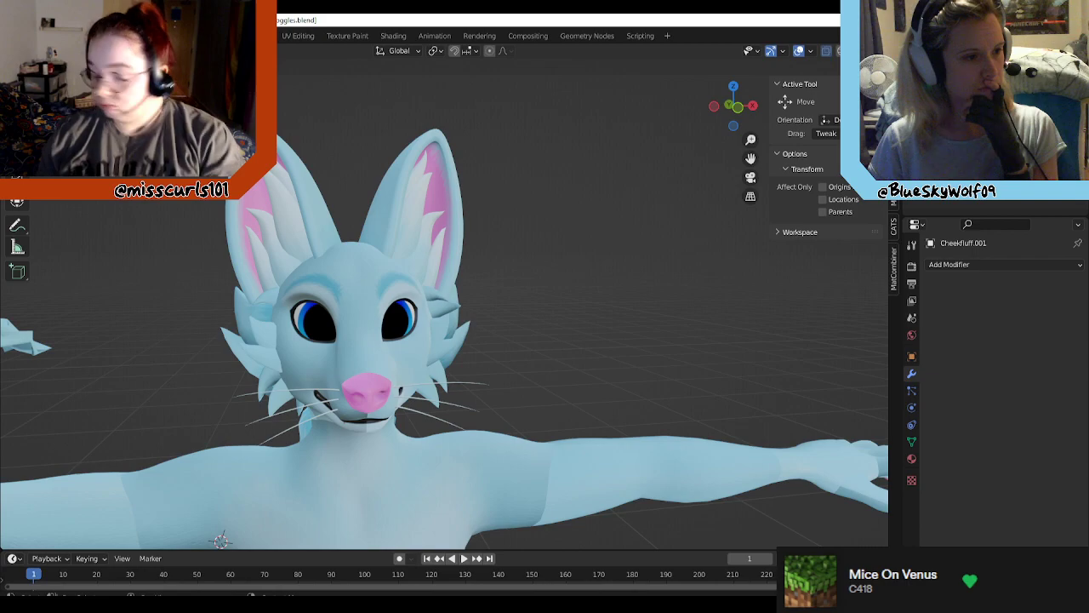
key("ctrl+z")
key("ctrl+z")
key("ctrl+z")
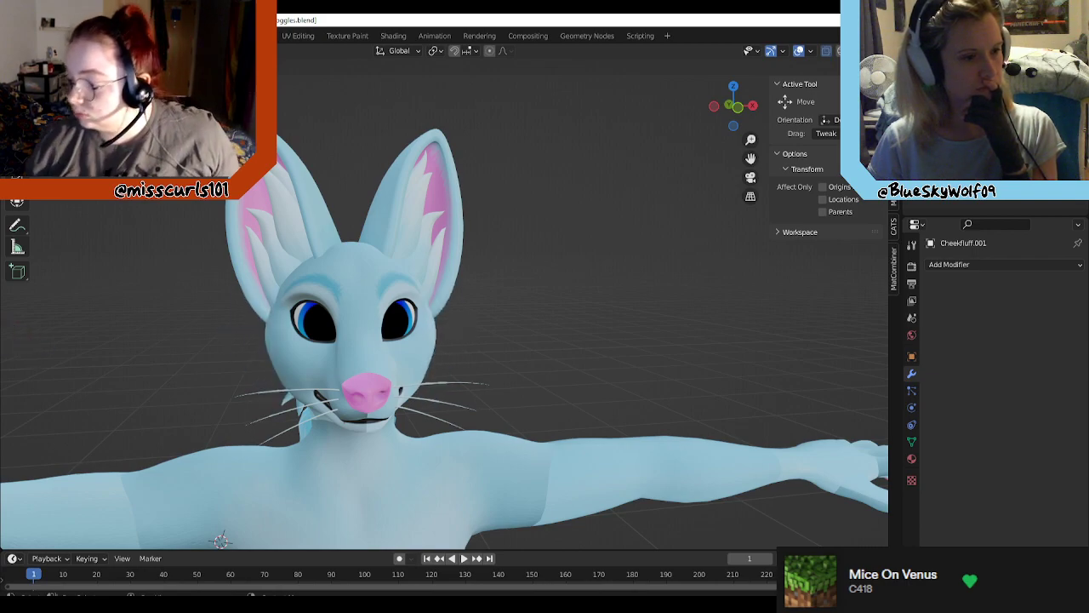
key("ctrl+shift+z")
Step: Examine the cheek fluff around the head from the front and side, and make the original CheekFluff object active
scroll(531, 326, "up", 2)
mouse_move(531, 324)
middle_mouse_down()
mouse_move(568, 314)
mouse_move(530, 317)
middle_mouse_up()
scroll(530, 315, "down", 3)
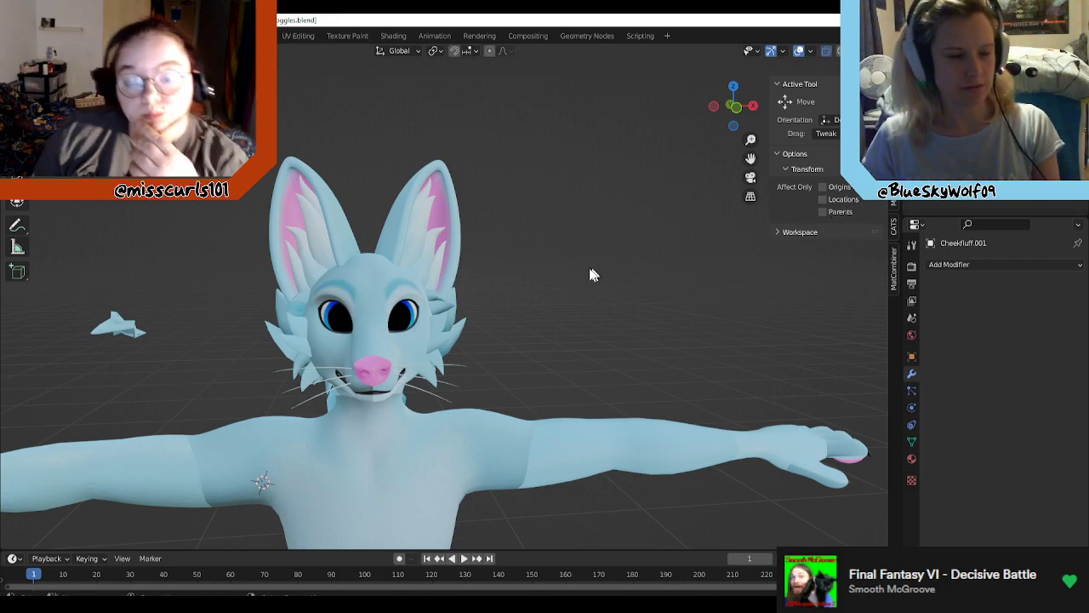
mouse_move(539, 296)
middle_mouse_down()
mouse_move(550, 299)
mouse_move(528, 303)
middle_mouse_up()
scroll(664, 285, "up", 6)
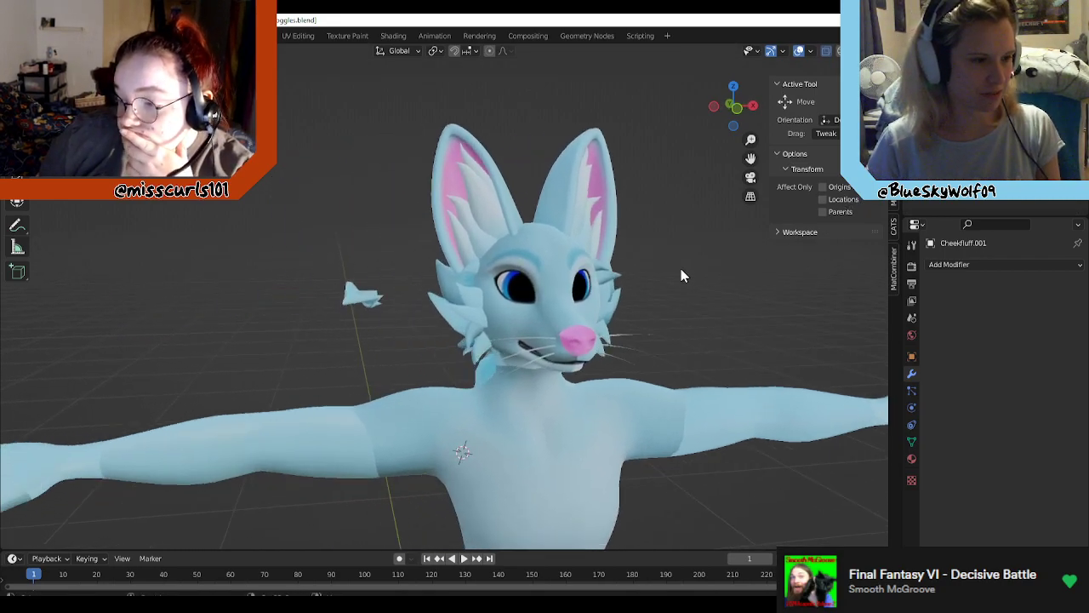
middle_click_drag(691, 266, 672, 278)
scroll(507, 280, "up", 3)
scroll(511, 281, "down", 6)
scroll(516, 315, "up", 2)
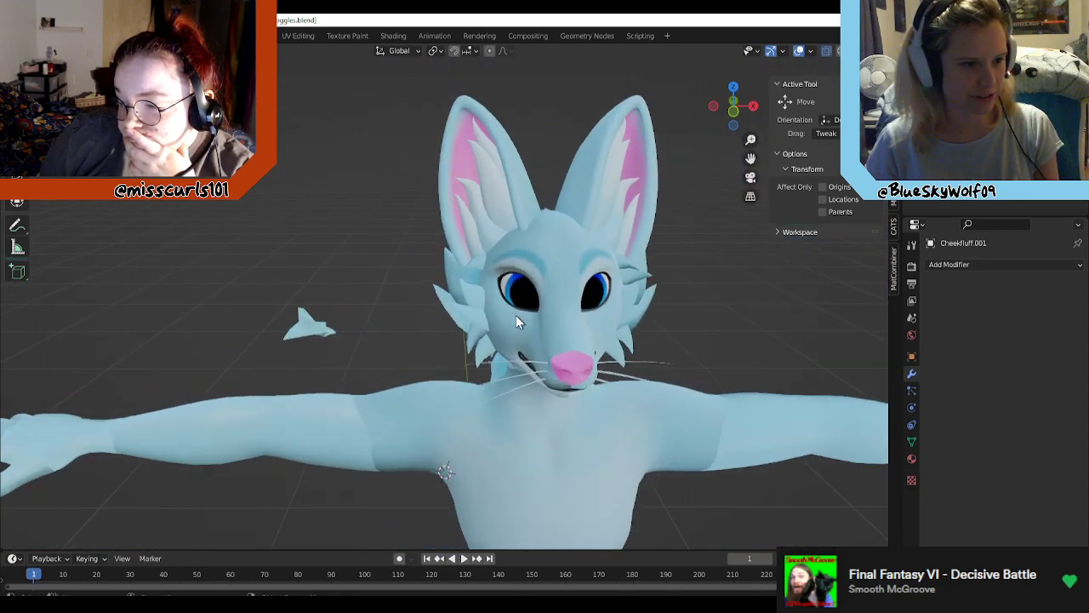
middle_click_drag(584, 305, 577, 267)
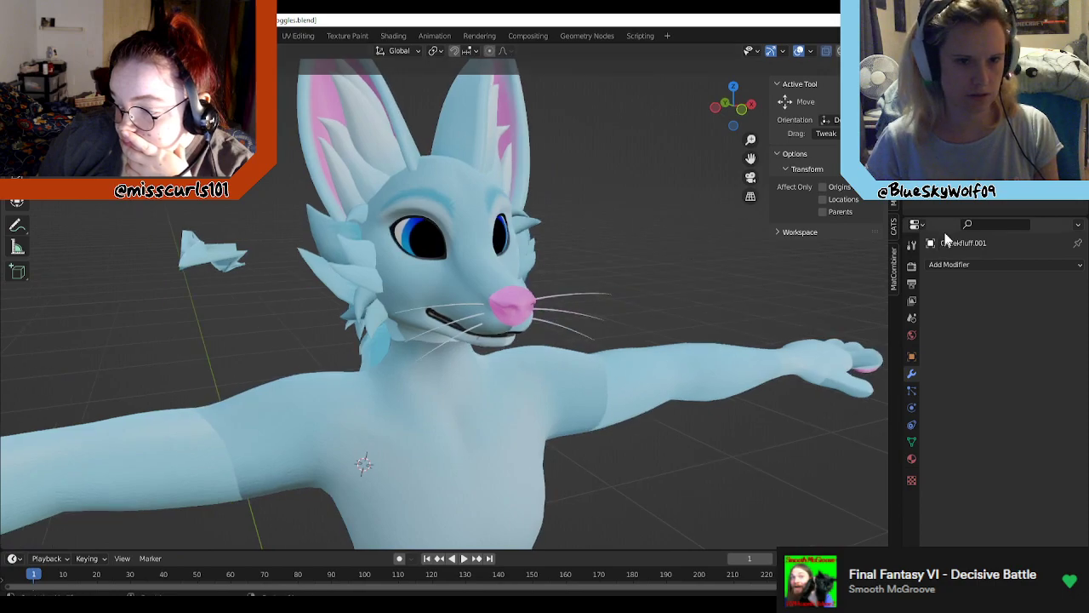
middle_click_drag(714, 248, 685, 252)
scroll(684, 252, "up", 1)
scroll(588, 243, "down", 2)
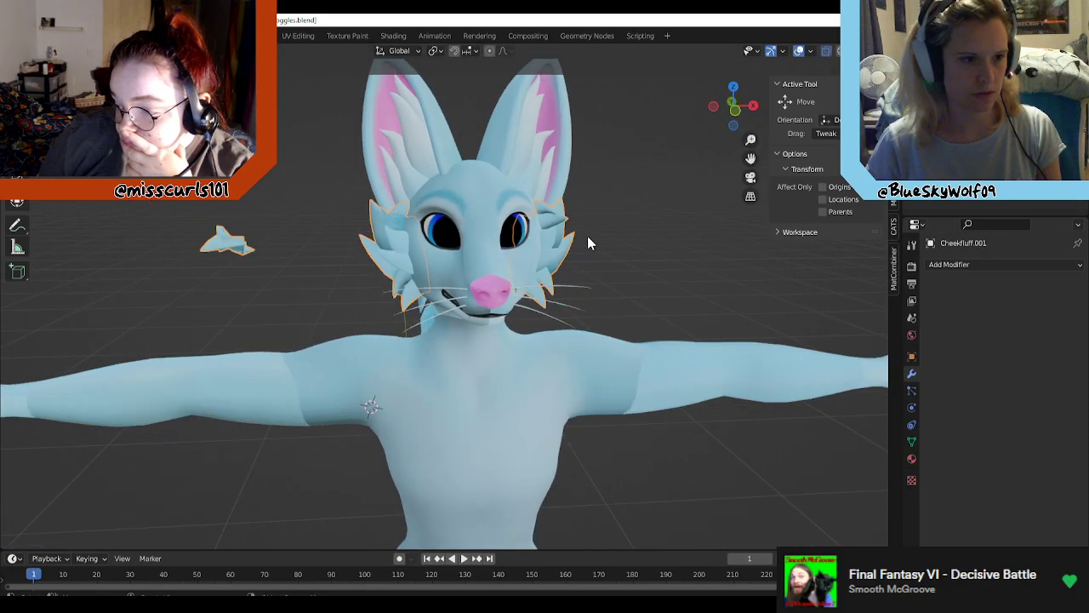
left_click(953, 136)
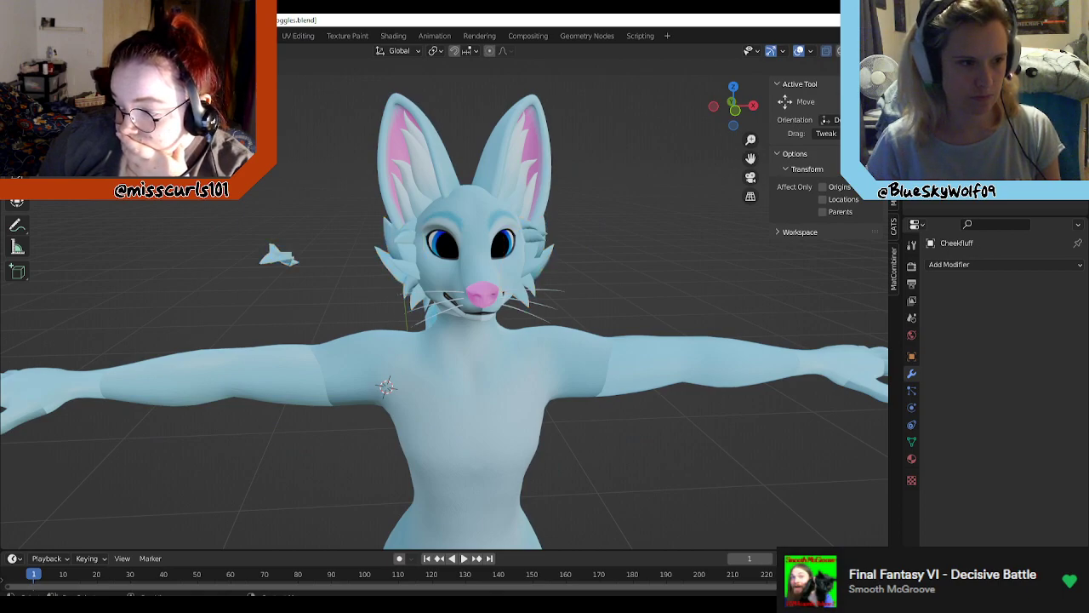
Step: Duplicate the original Cheekfluff object, leaving the copy in place around the head
middle_click_drag(729, 214, 691, 223)
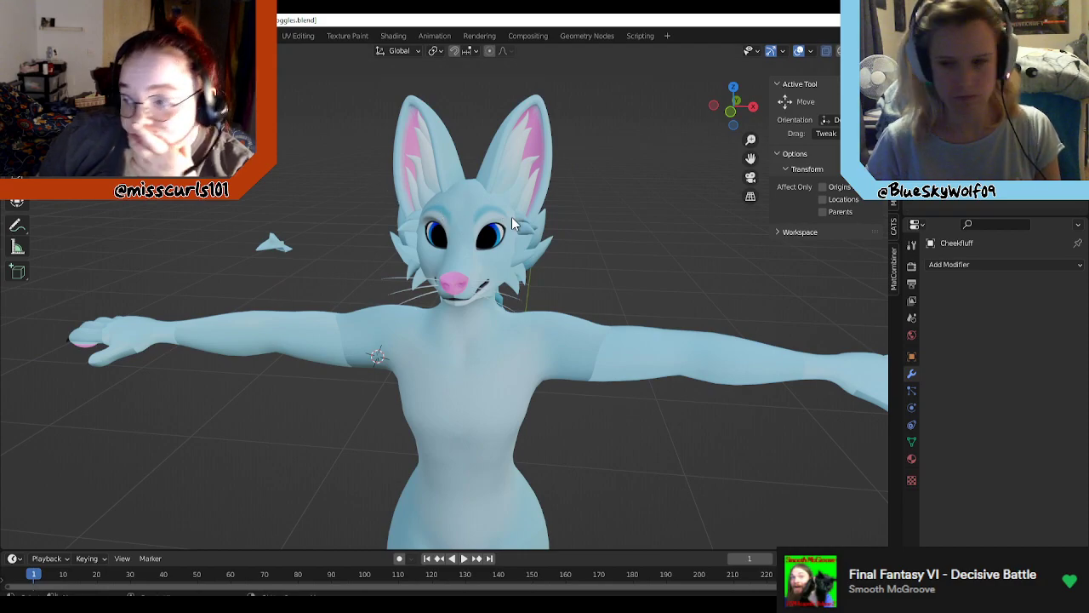
middle_click_drag(573, 236, 457, 250)
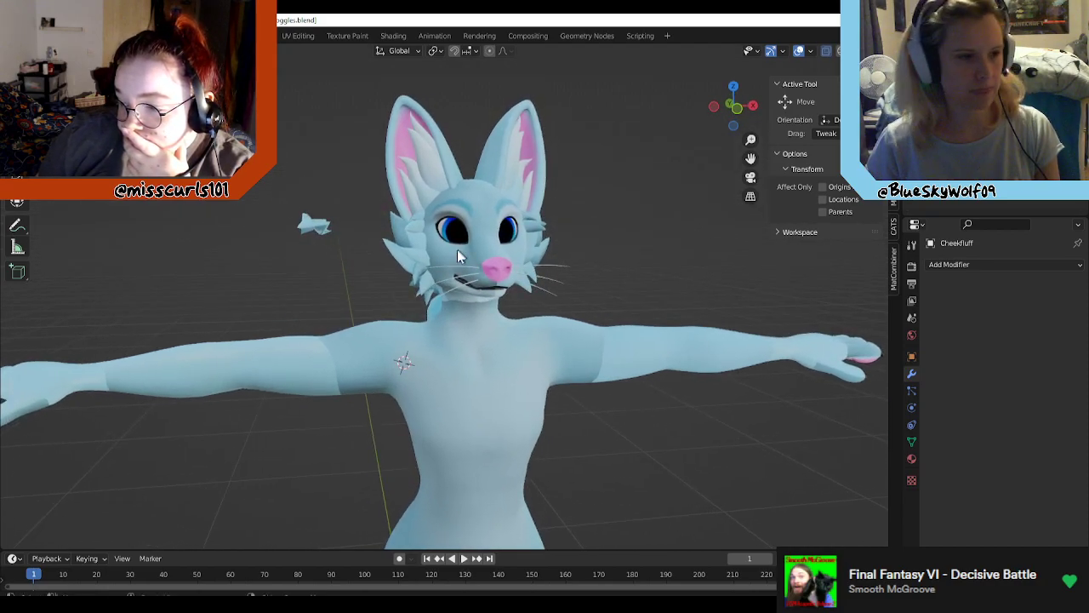
scroll(664, 205, "up", 3)
scroll(613, 226, "down", 3)
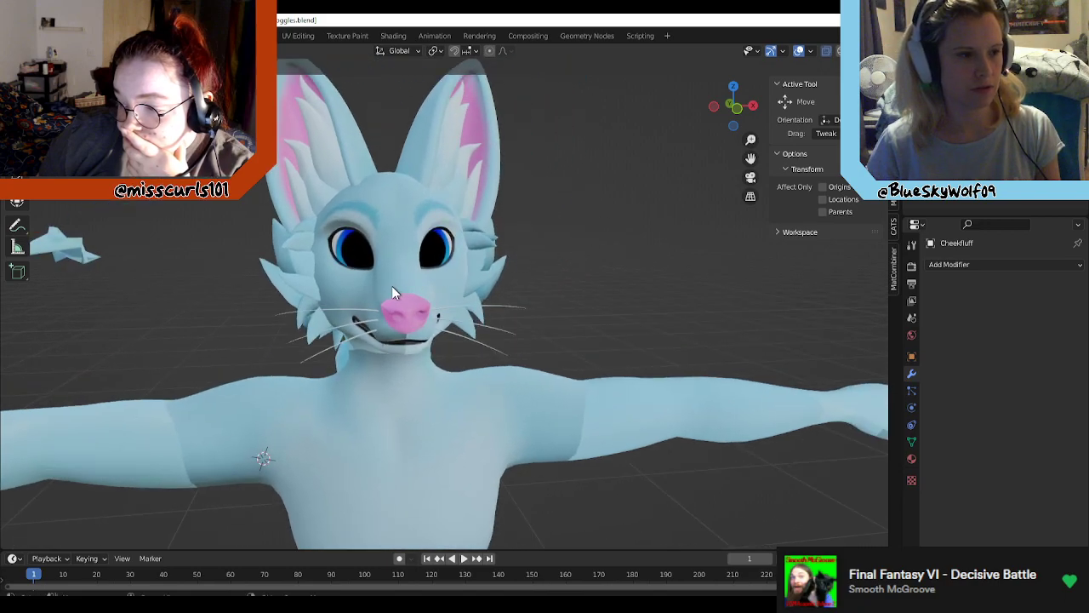
middle_click_drag(392, 286, 532, 277)
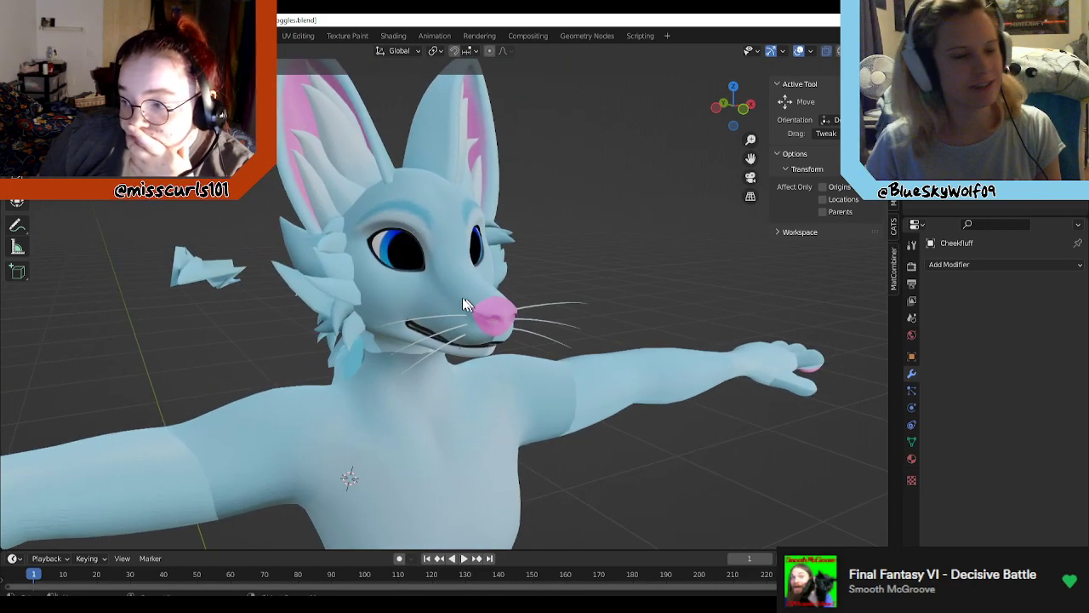
left_click(332, 269)
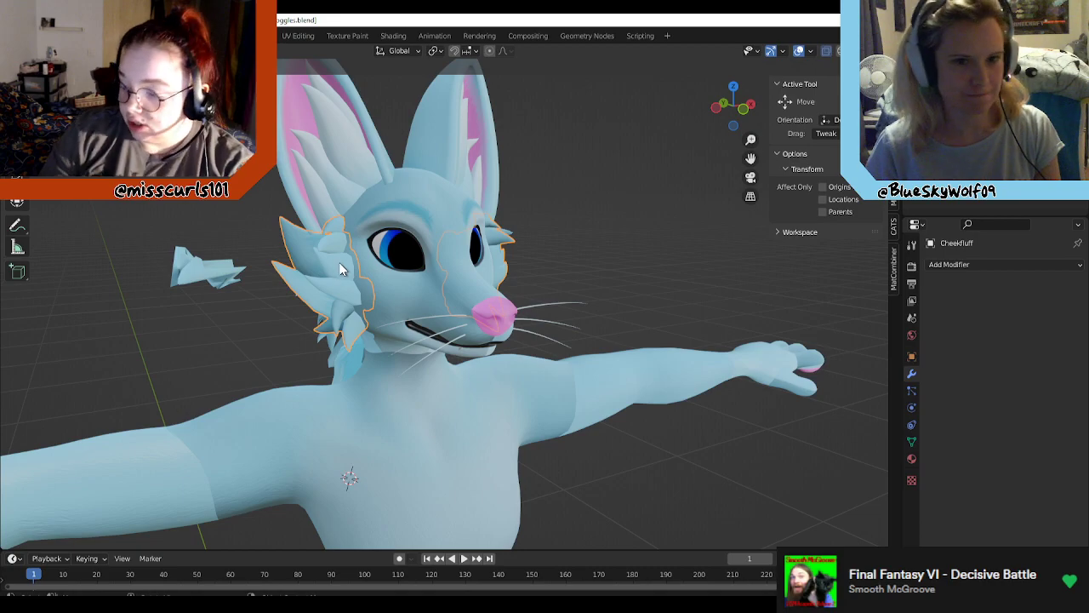
key("shift+d")
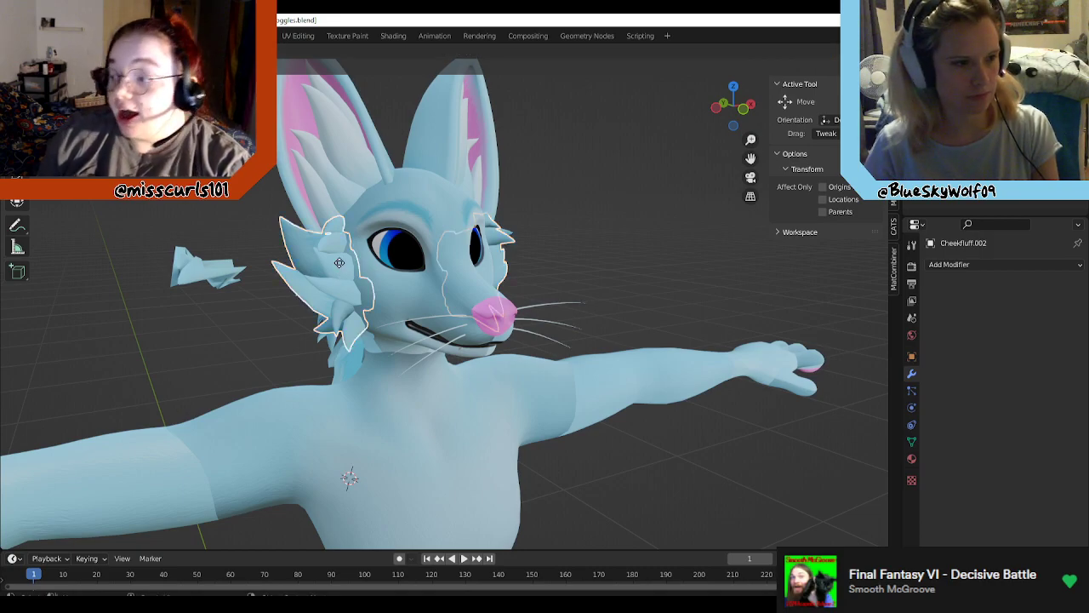
key("Escape")
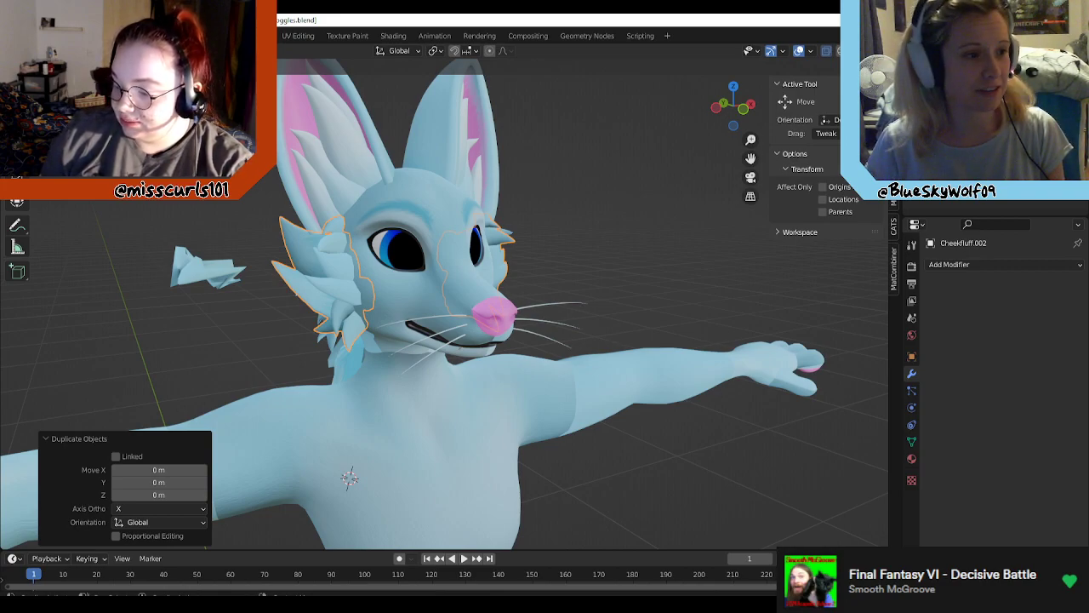
Step: Compare the head with and without the cheek fluff versions, and hide the version that has the detached tuft
left_click(1064, 145)
left_click(1064, 153)
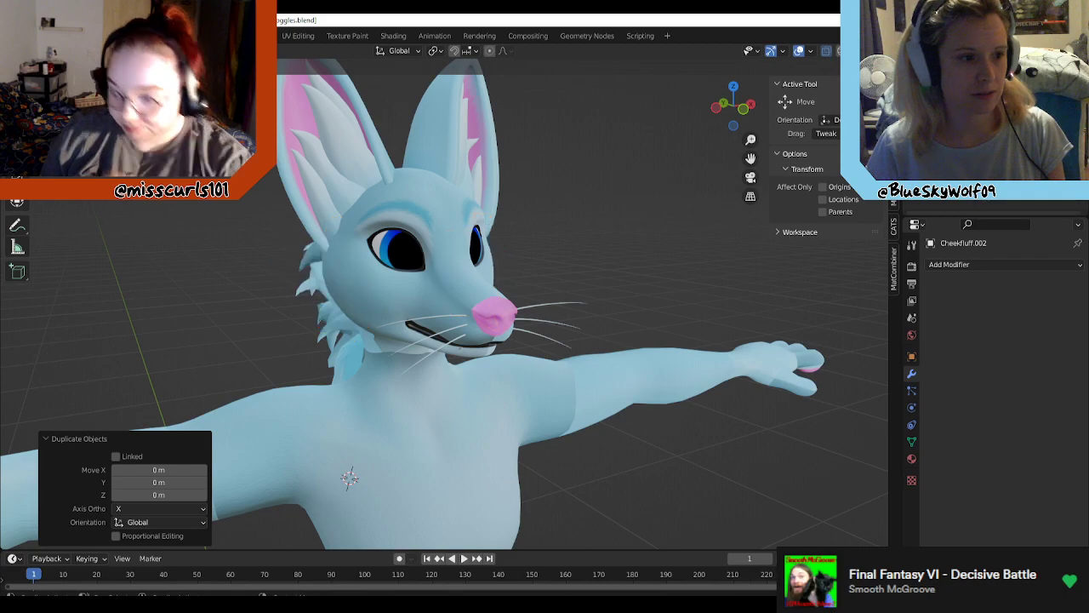
middle_click_drag(761, 257, 730, 258)
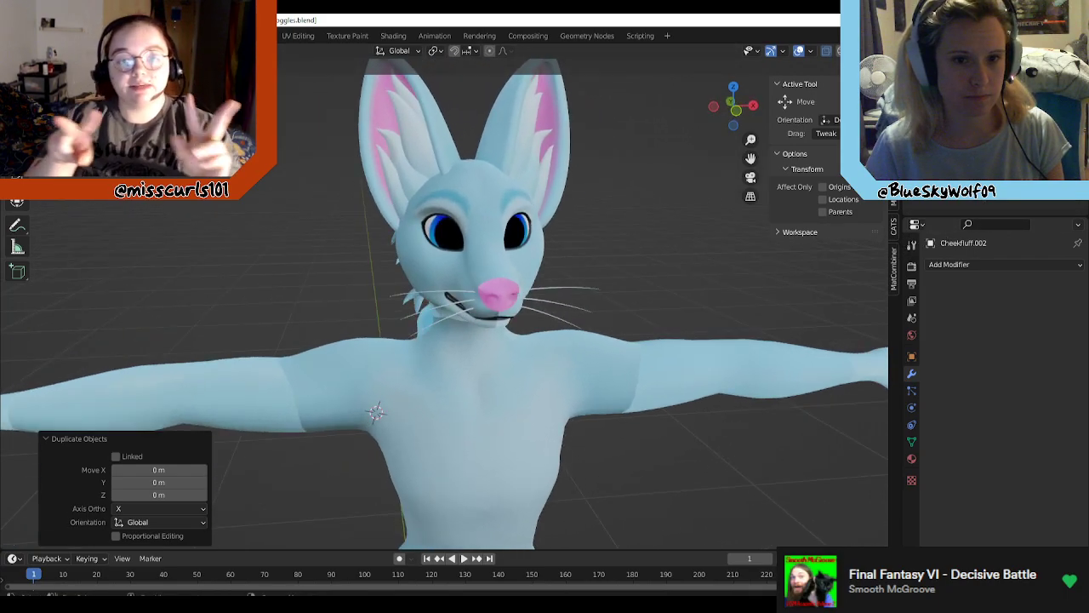
left_click_drag(1064, 153, 1064, 145)
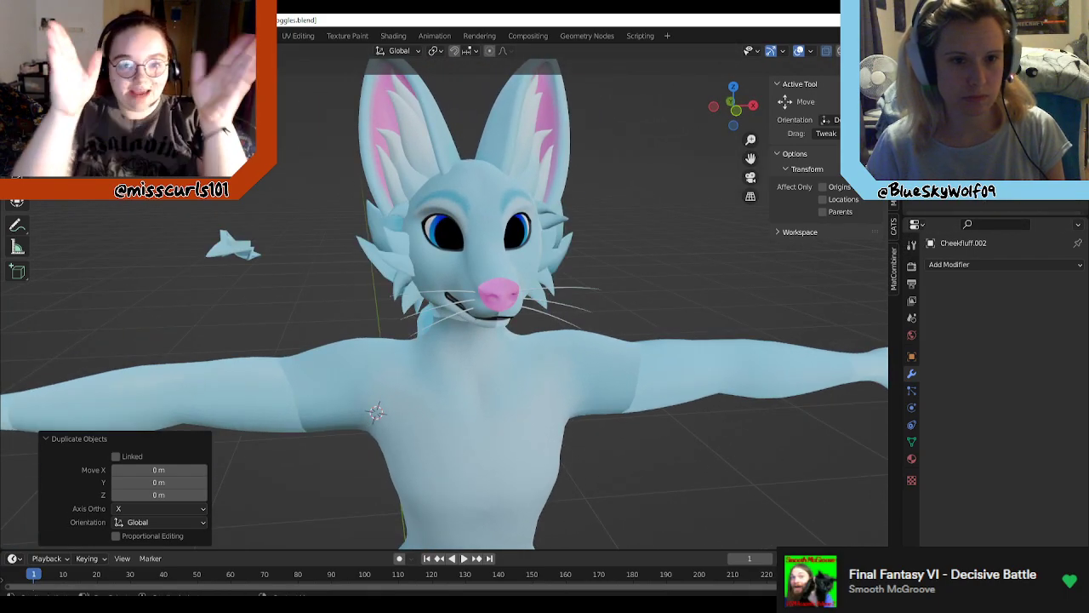
left_click_drag(1064, 145, 1063, 145)
middle_click_drag(753, 270, 517, 356)
scroll(724, 271, "up", 2)
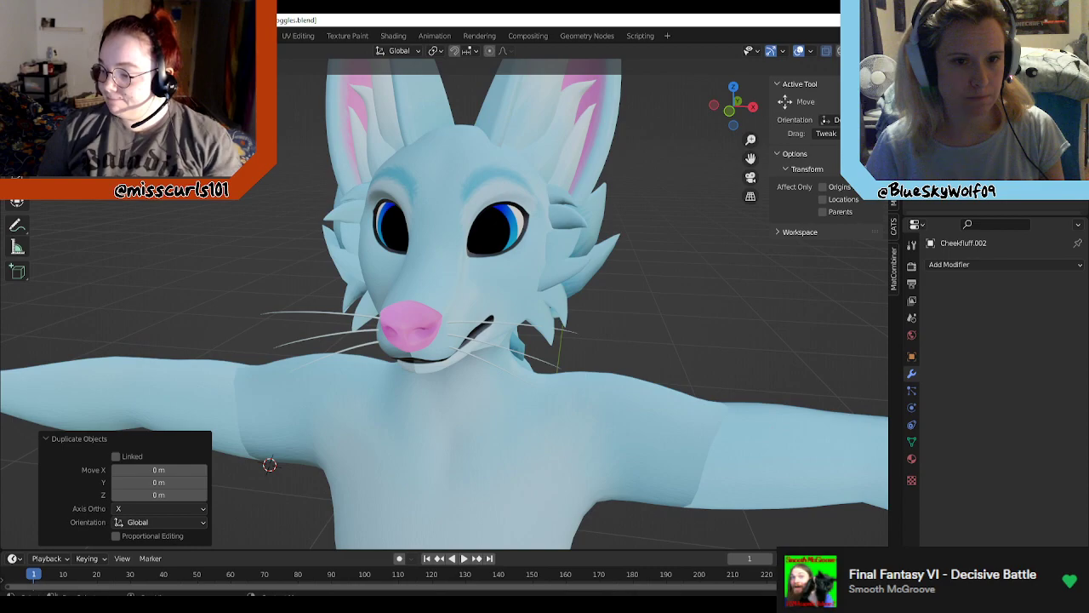
Step: Toggle the cheek fluff's visibility and examine the fluff beside the face close up and from further back
left_click(1064, 148)
left_click(1064, 149)
middle_click_drag(688, 292, 623, 302)
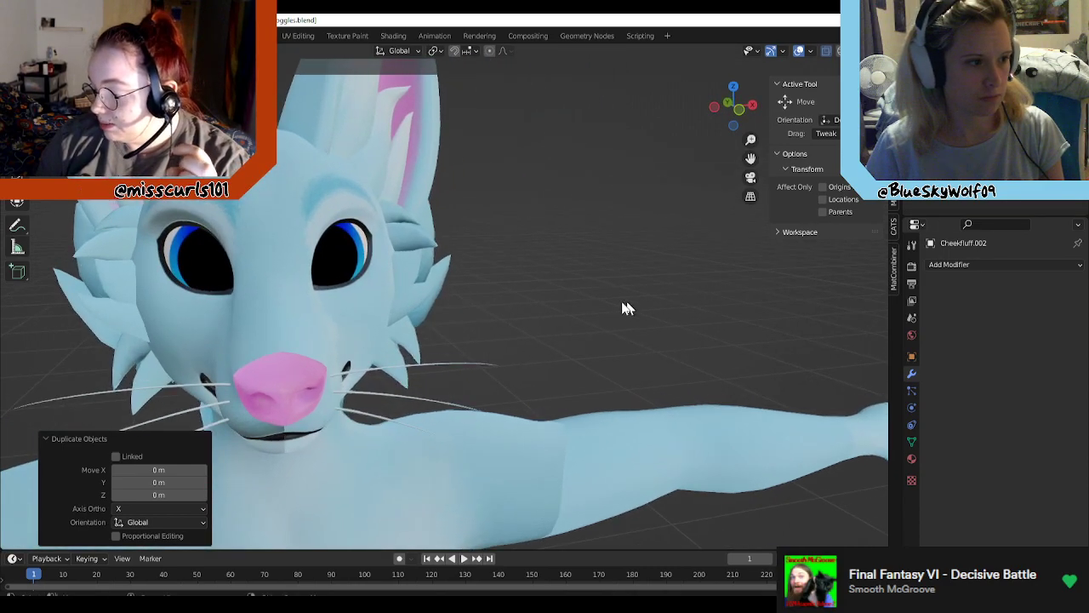
middle_click_drag(517, 309, 616, 295, "shift")
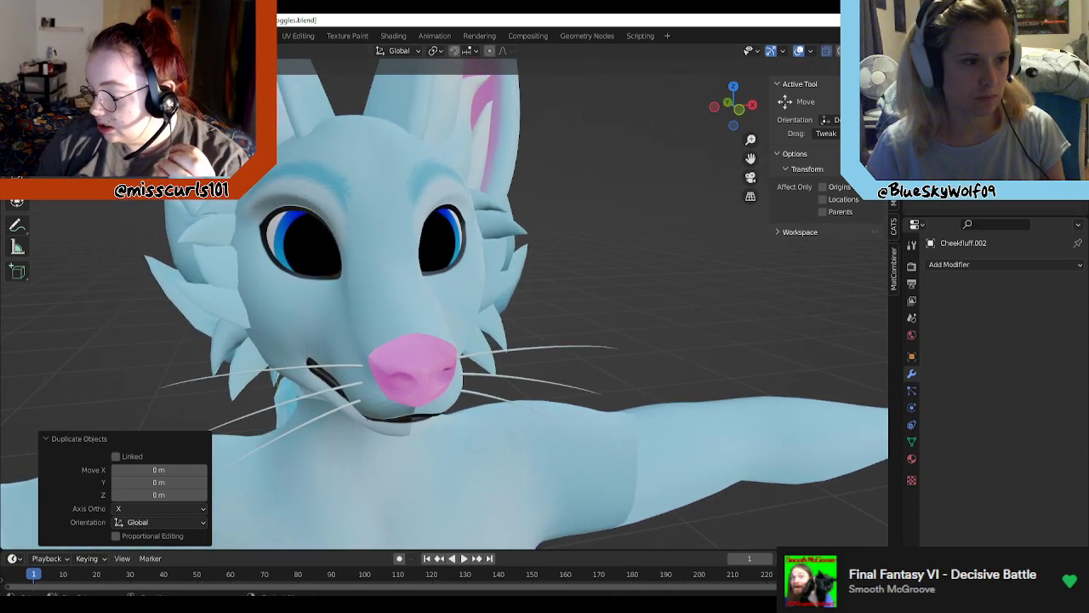
scroll(628, 271, "down", 5)
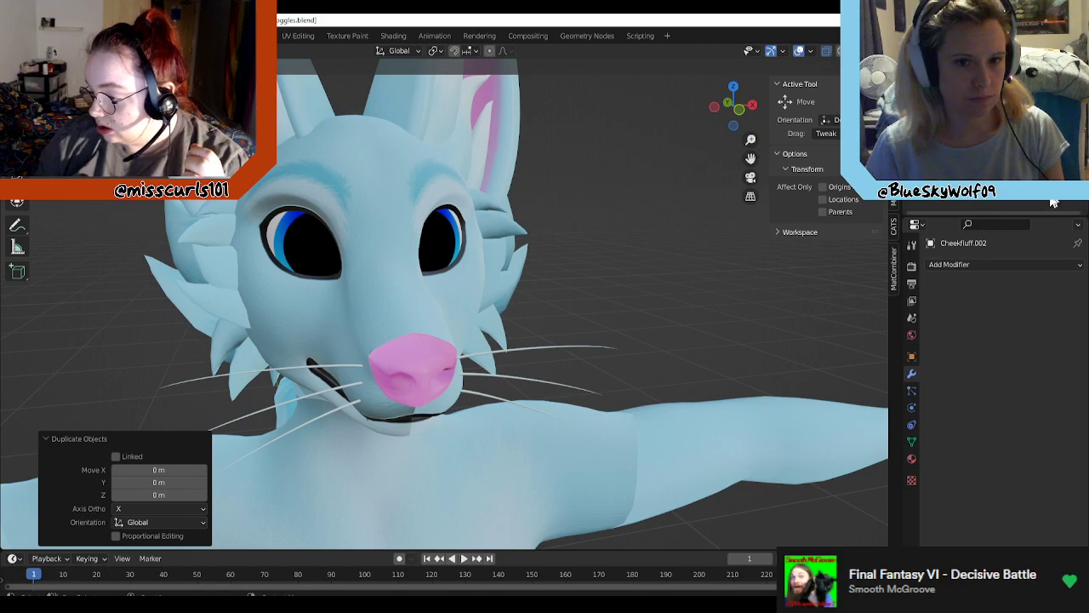
scroll(618, 270, "up", 2)
middle_click_drag(619, 270, 627, 270)
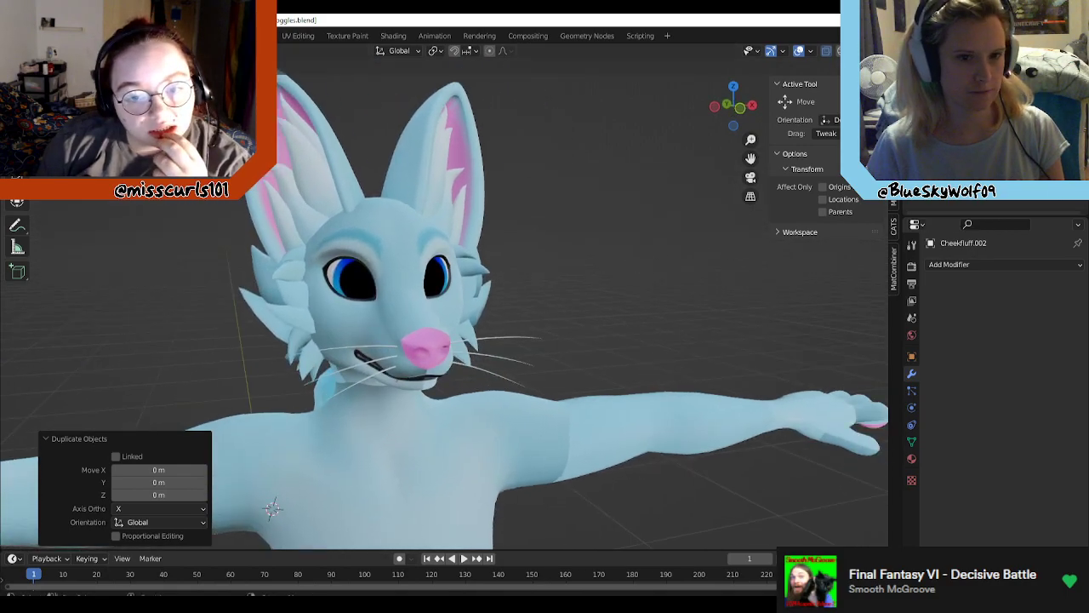
Step: Show the goggles over the eyes, inspect their fit against the cheek fluff from the side, and hide them again
left_click(1065, 188)
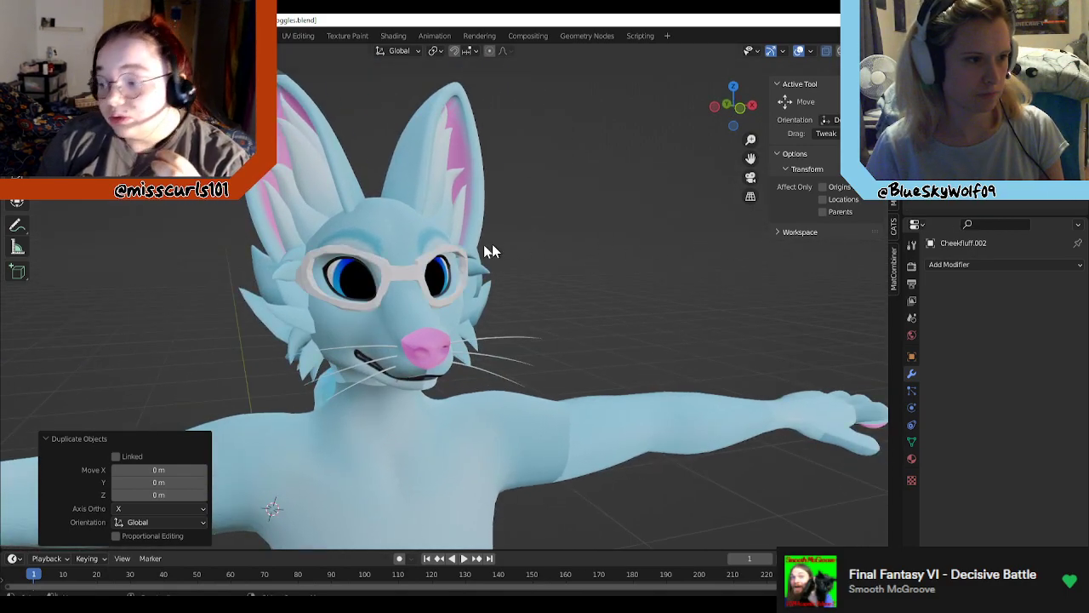
middle_click_drag(483, 244, 594, 231)
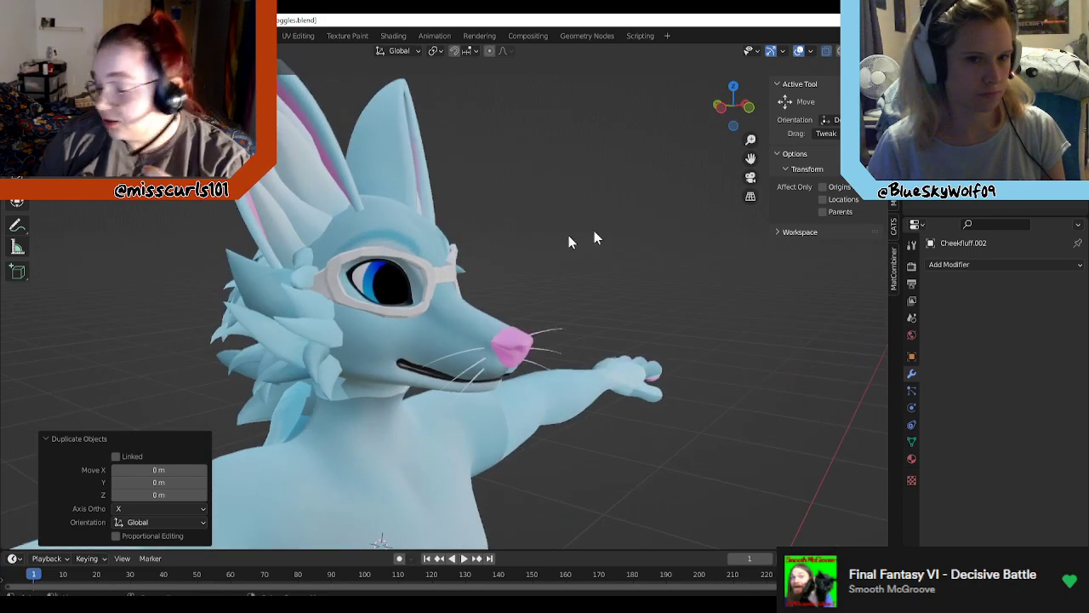
left_click(1067, 190)
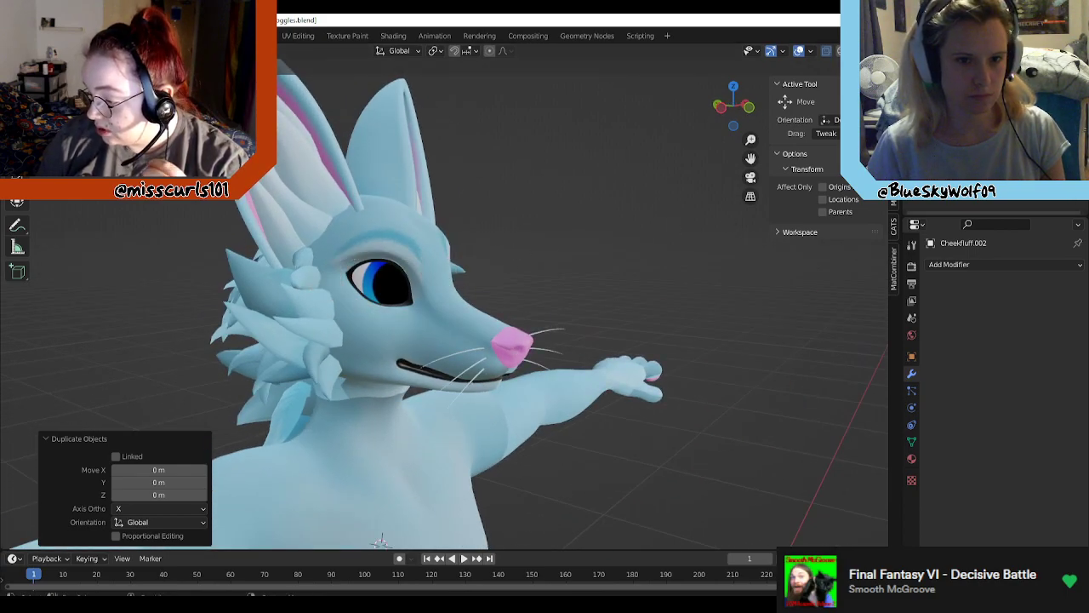
left_click(1067, 184)
left_click(1067, 184)
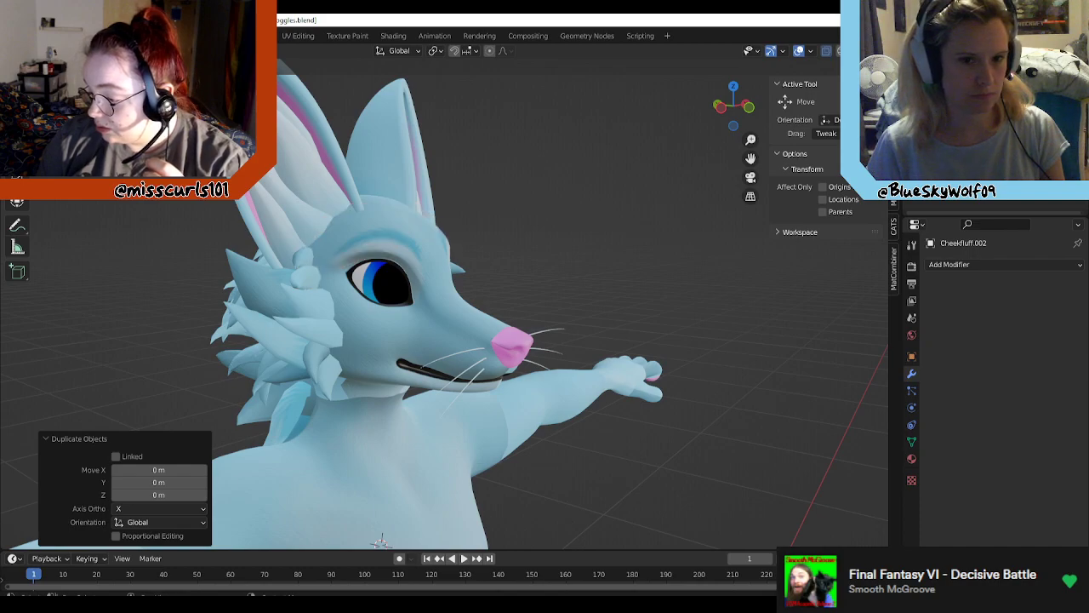
Step: Rename the goggles object Cube as "Goggles Up"
left_click(979, 193)
right_click(945, 197)
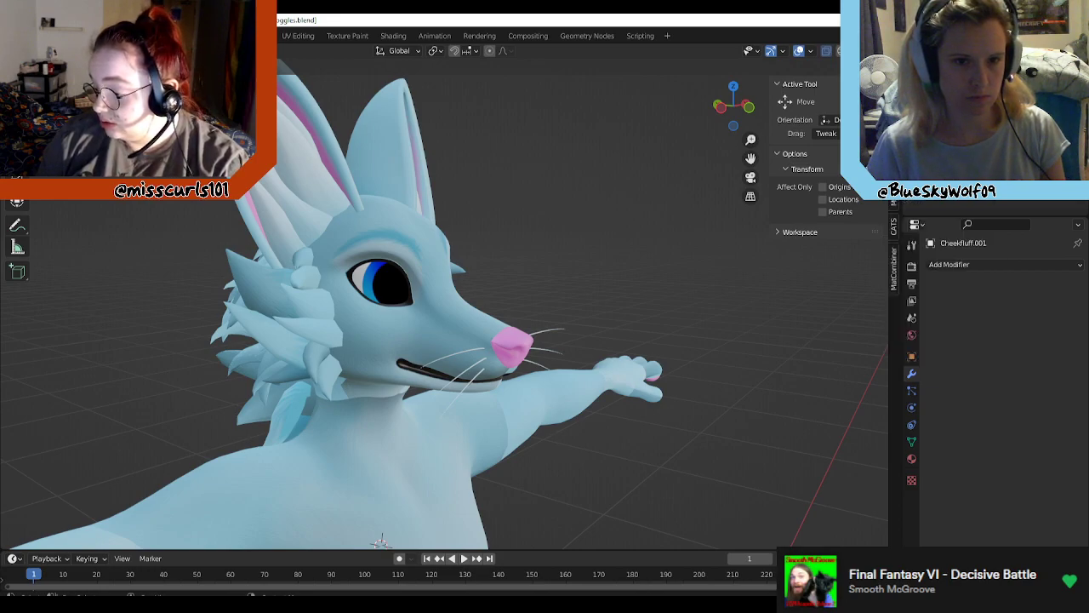
right_click(965, 170)
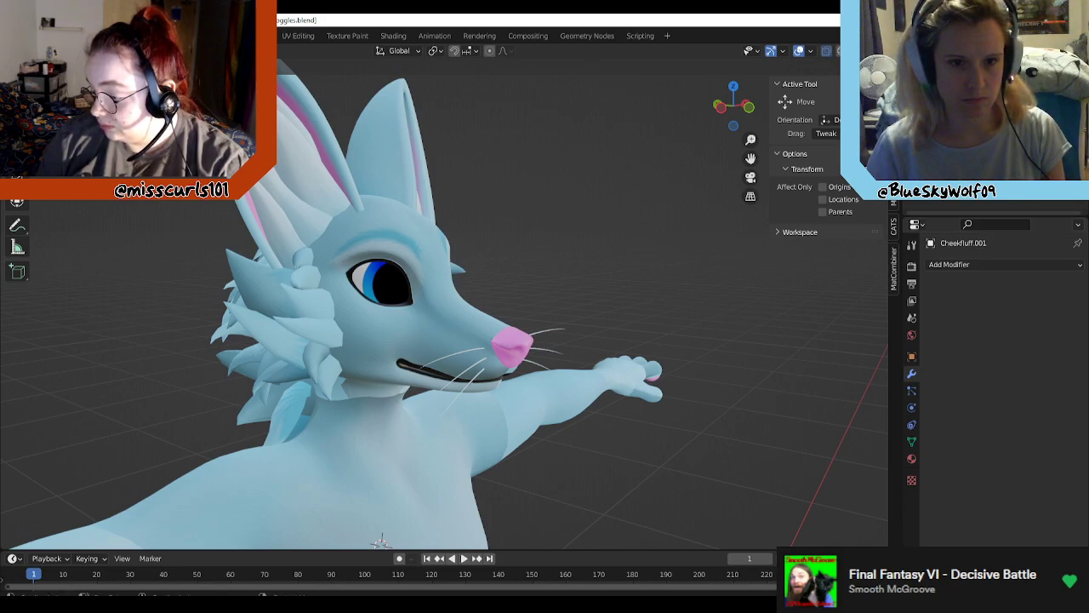
left_click(970, 136)
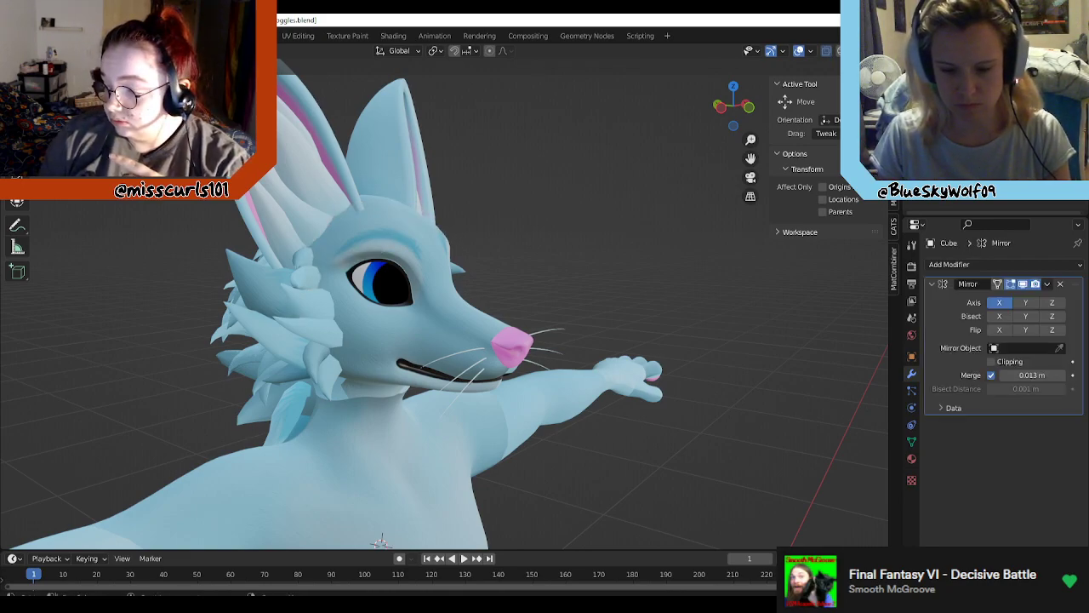
type("Goggles Up")
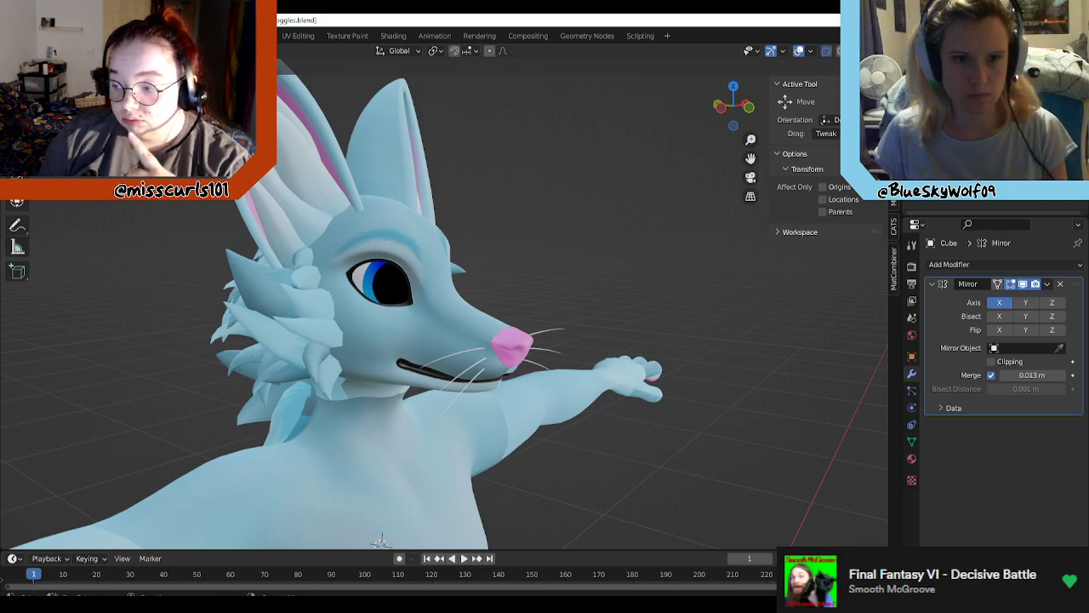
key("Return")
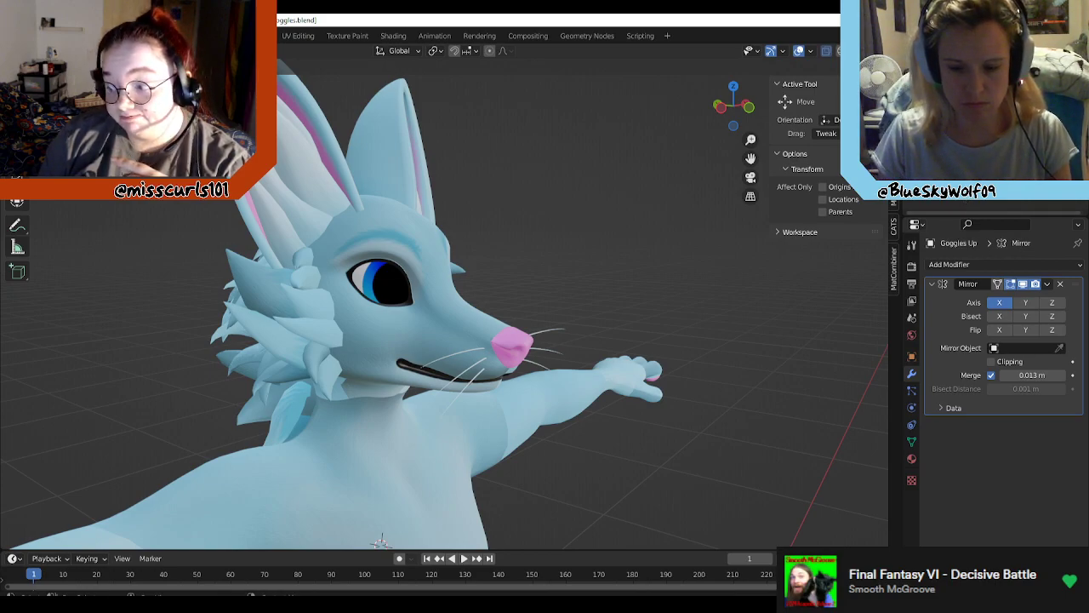
Step: Rename the same goggles object as "Goggles Down", and toggle both goggles objects' visibility to check which pair each one is
left_click(978, 198)
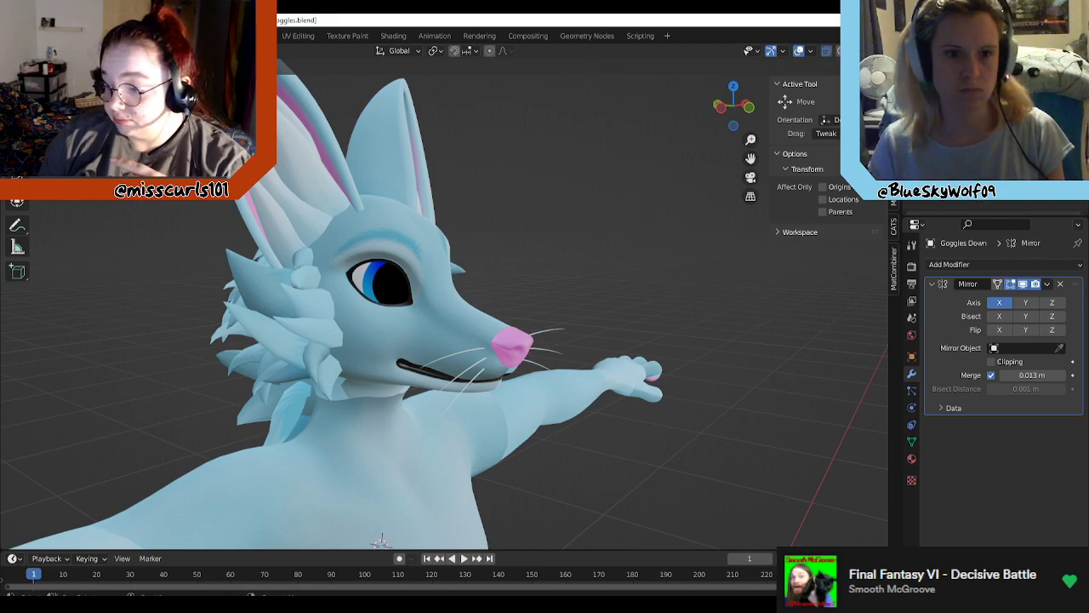
left_click(974, 179)
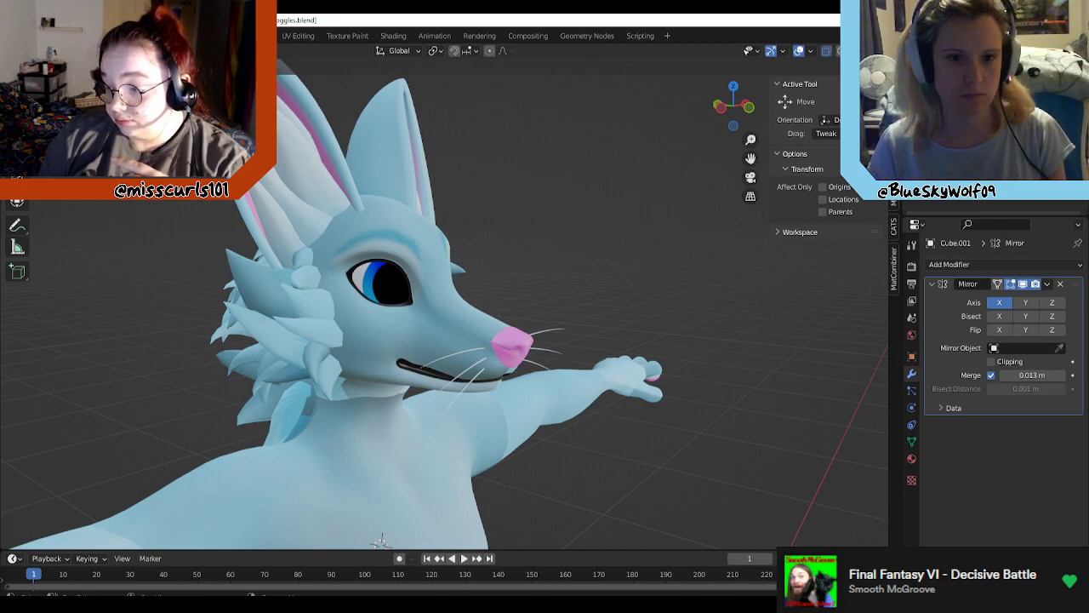
left_click(1061, 179)
left_click(1064, 180)
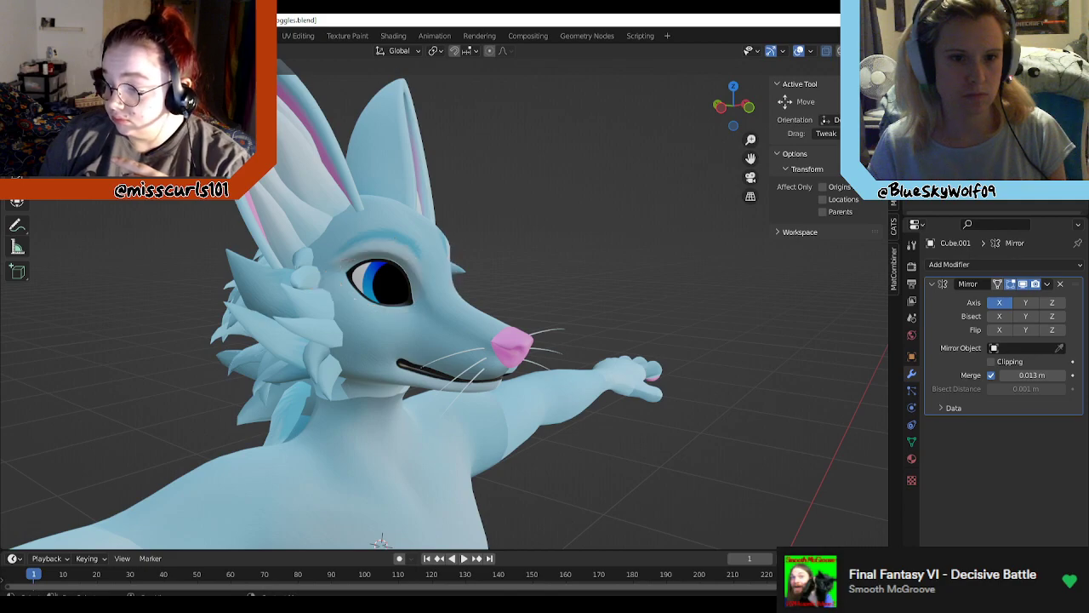
left_click(1067, 196)
left_click(1067, 196)
left_click(1068, 196)
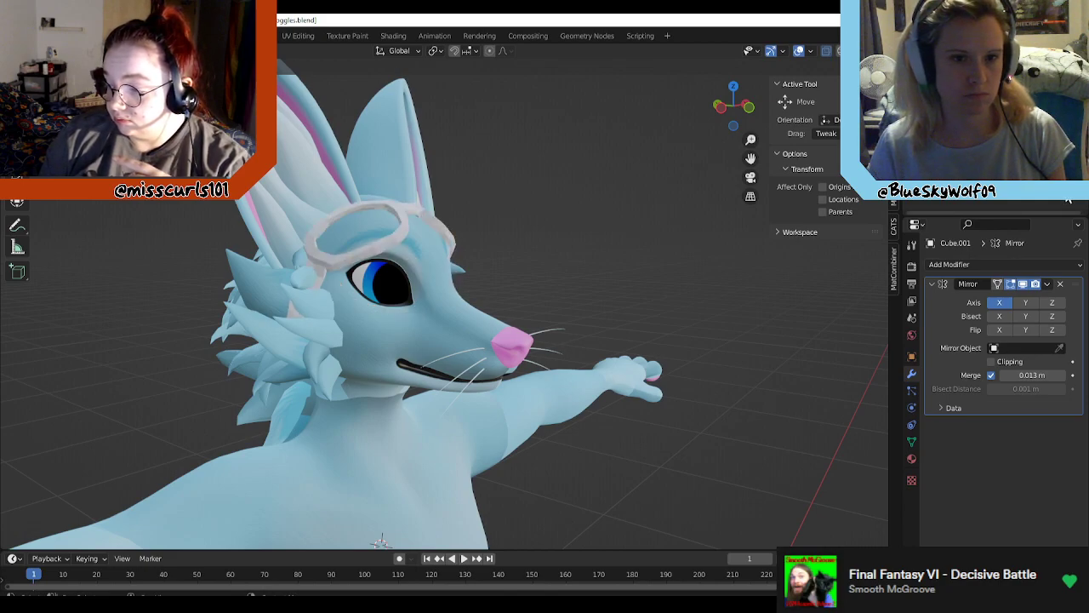
Step: Rename the forehead goggles as "Goggles Up" and hide them
left_click(986, 203)
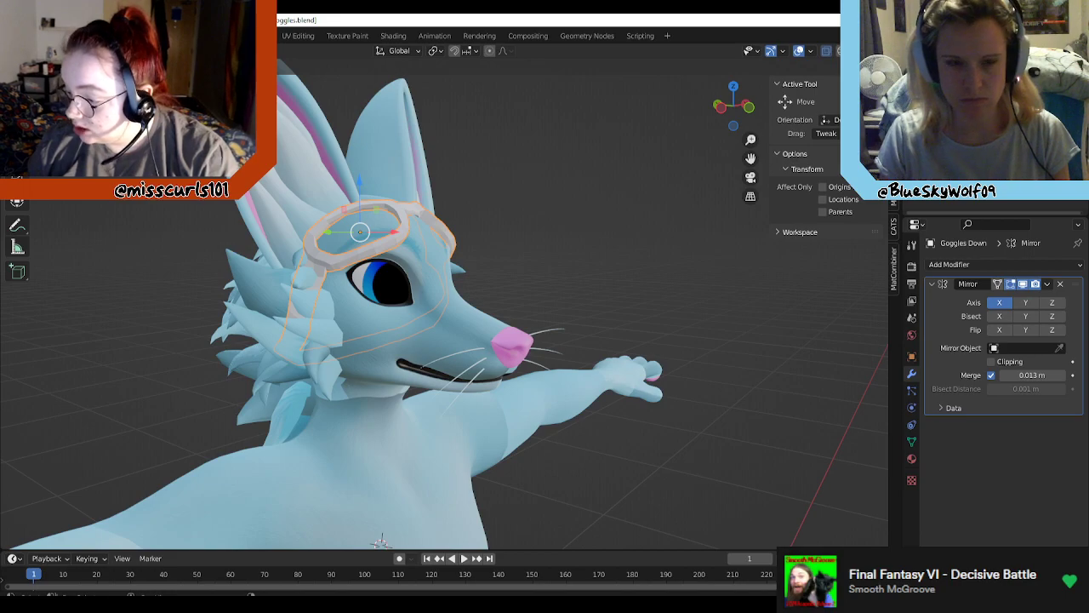
key("Return")
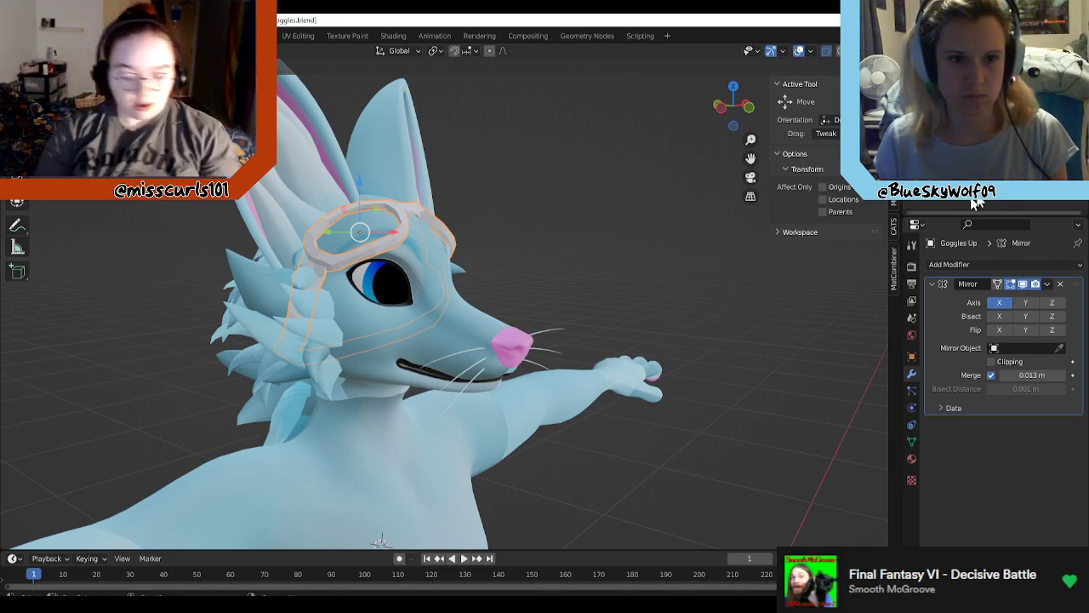
key("h")
Step: Rename the goggles object Cube.001 as "Goggle Down" and show it over the eyes
left_click(962, 145)
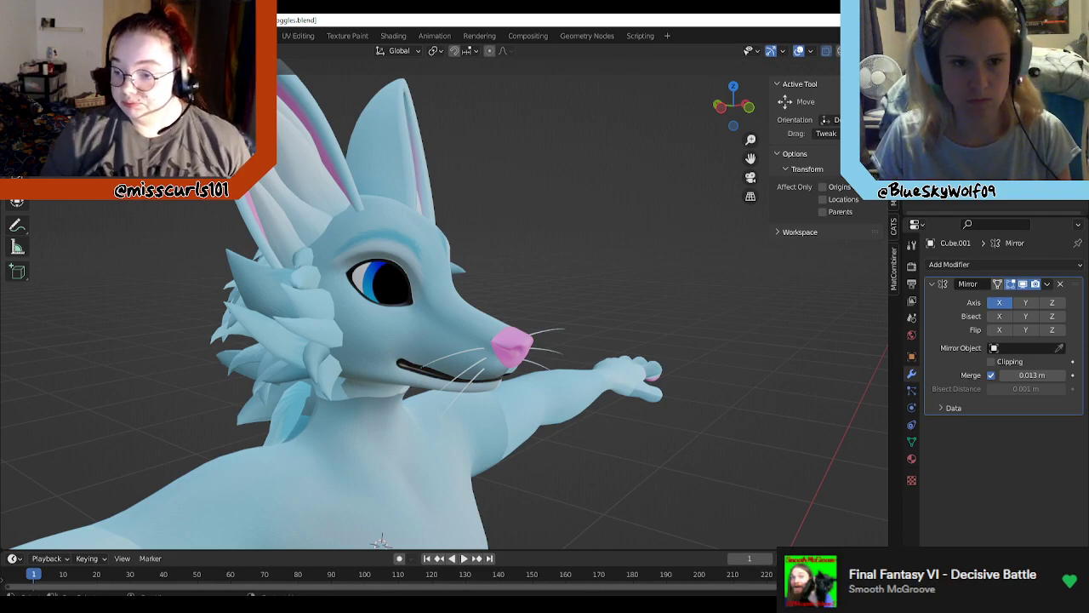
key("Return")
key("alt+h")
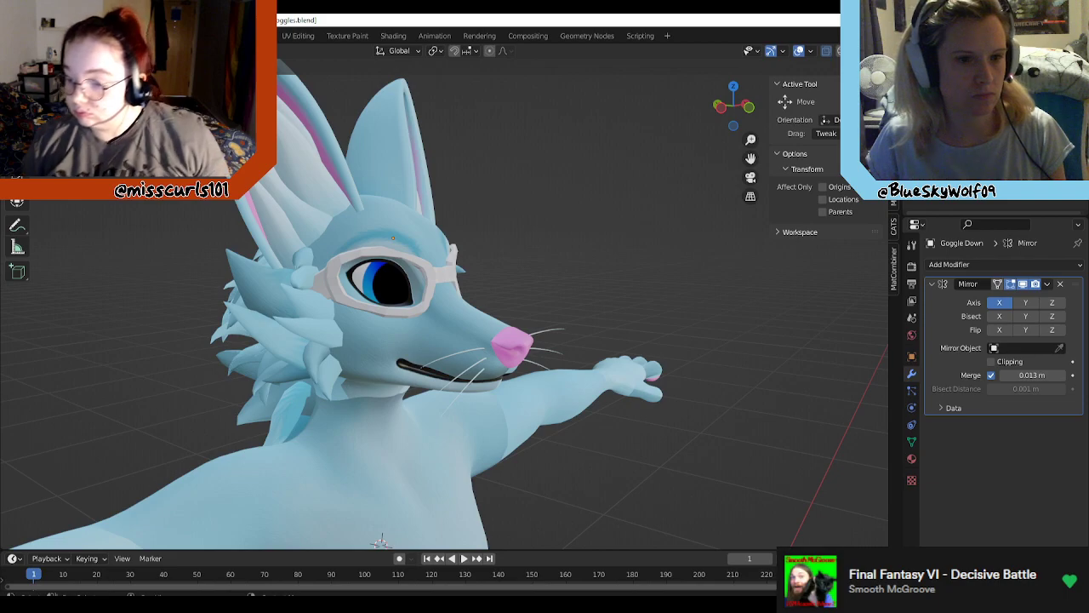
Step: Toggle the two renamed goggles objects so that both are hidden, and make the original Cheekfluff object active
left_click(1068, 186)
left_click(1068, 199)
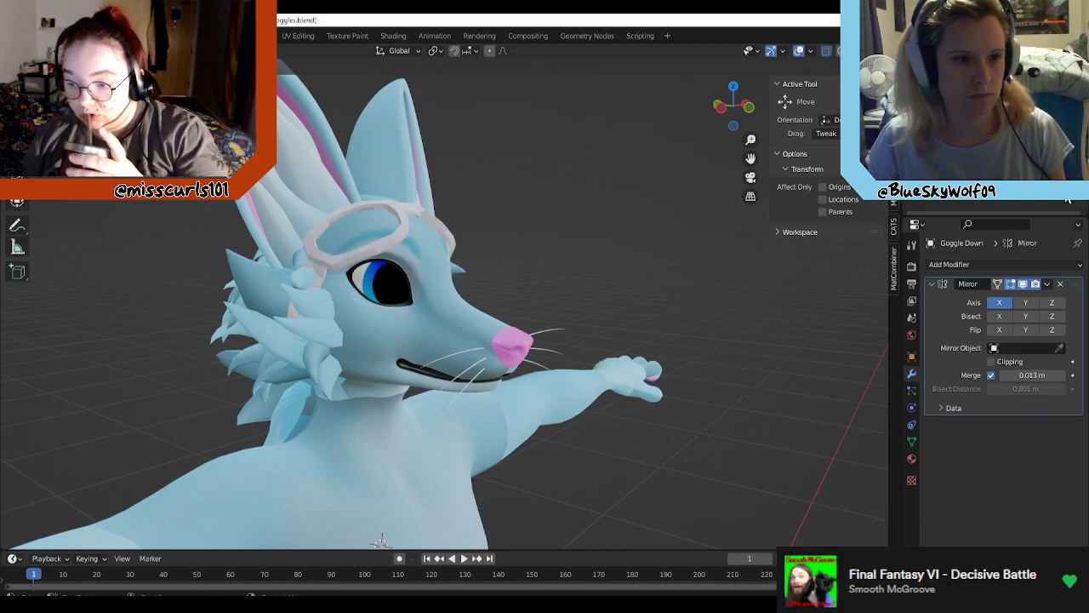
left_click(1068, 200)
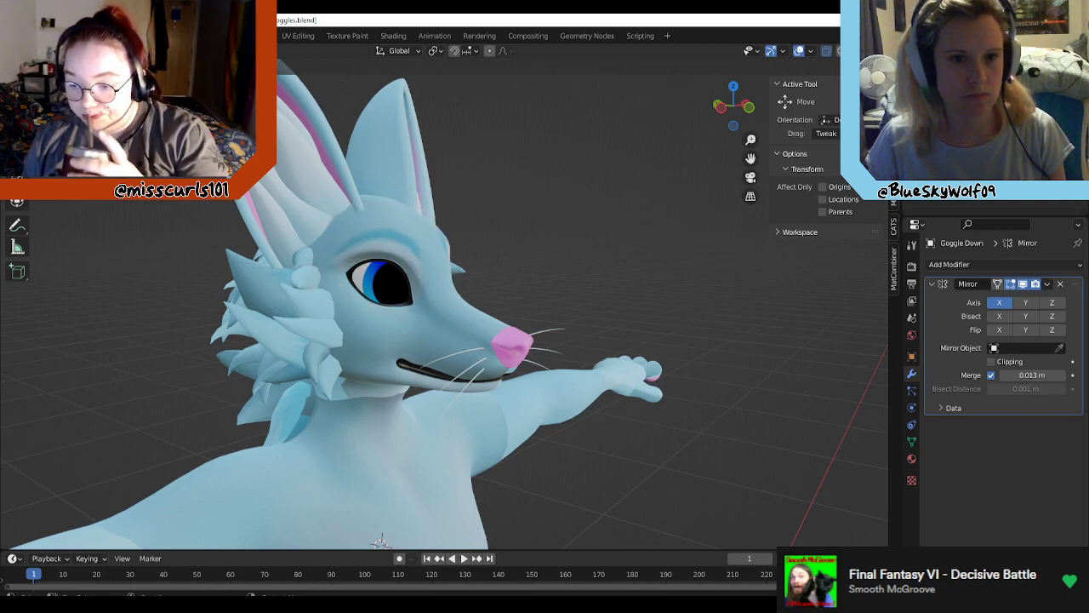
left_click(970, 148)
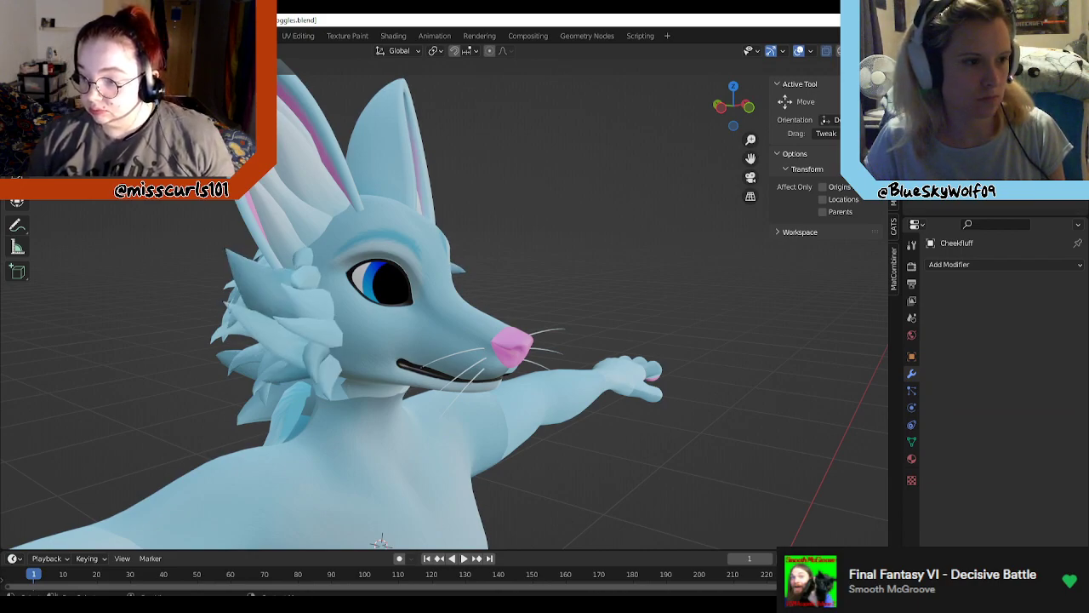
Step: Hide the original cheek fluff object and rename it "CheekfluffOriginal"
left_click(1068, 148)
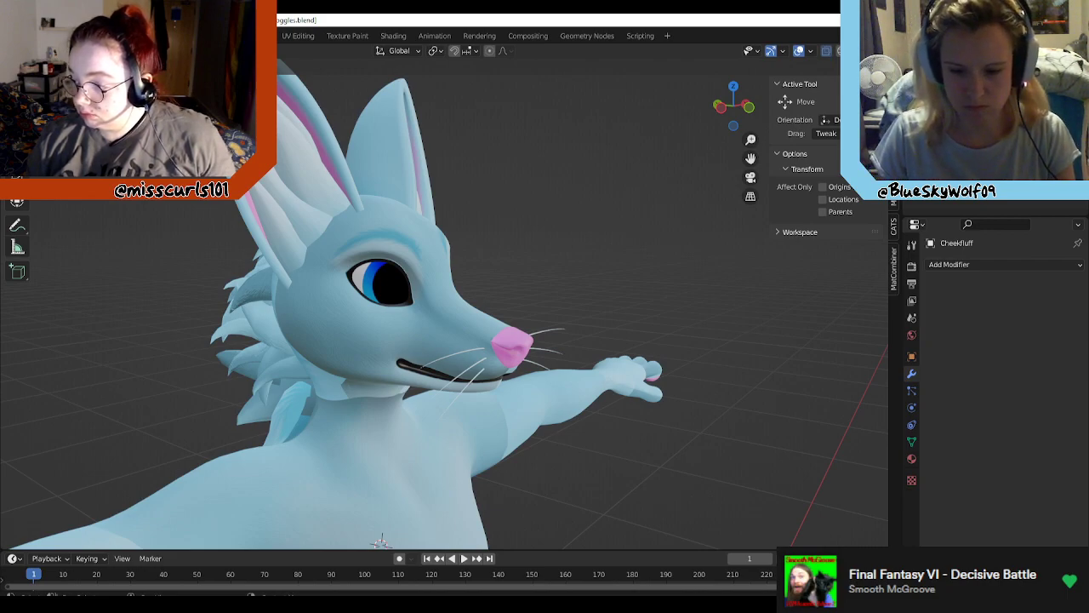
type("Original")
key("Return")
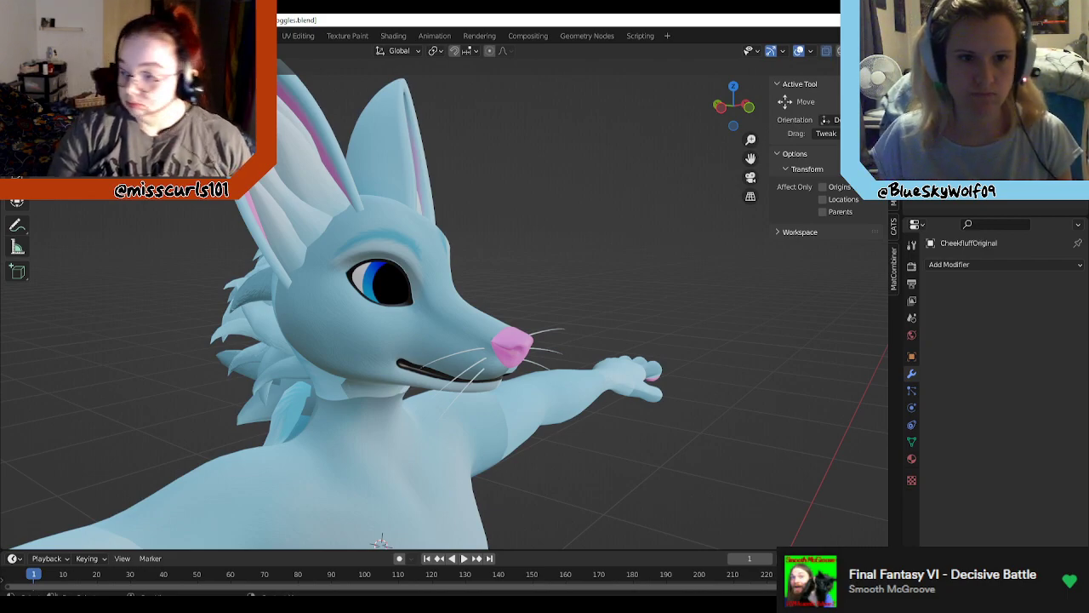
Step: Show Cheekfluff.002 around the head and rename it "CheekfluffMove"
left_click(962, 160)
left_click(1068, 160)
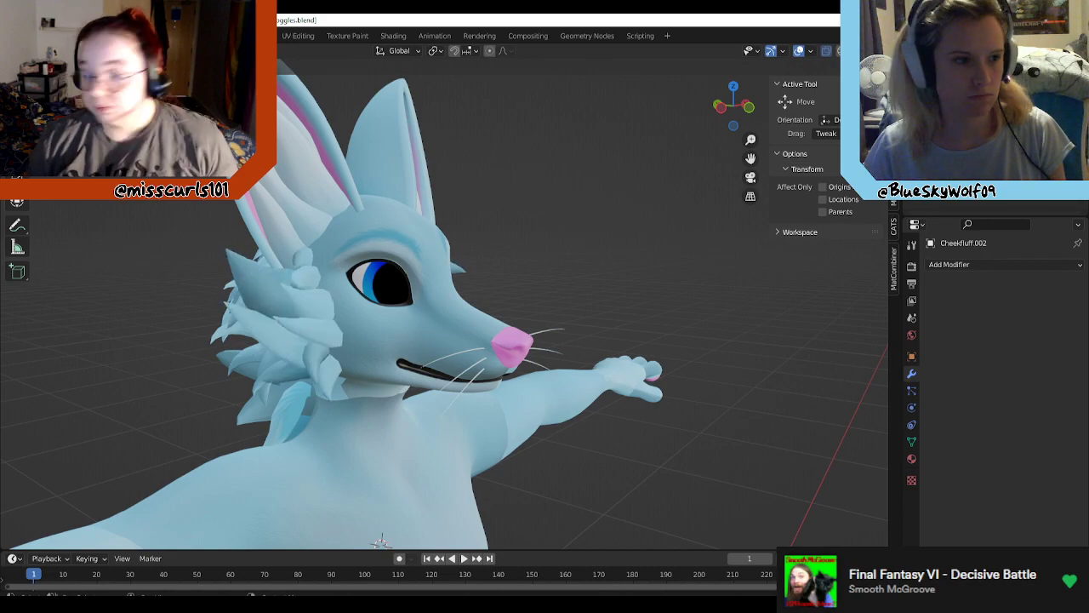
key("KP_1")
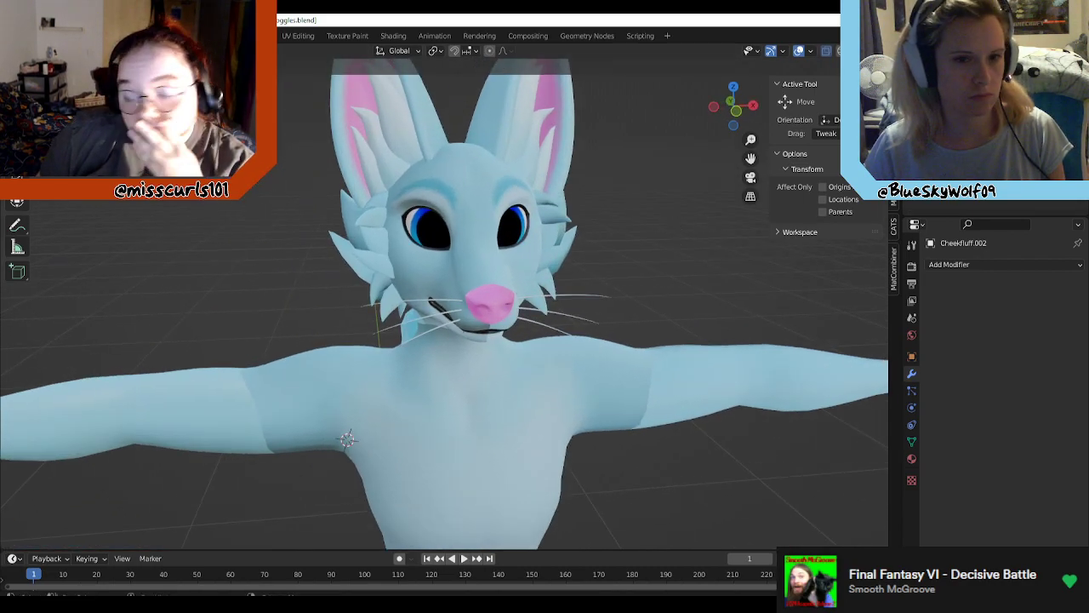
left_click(962, 160)
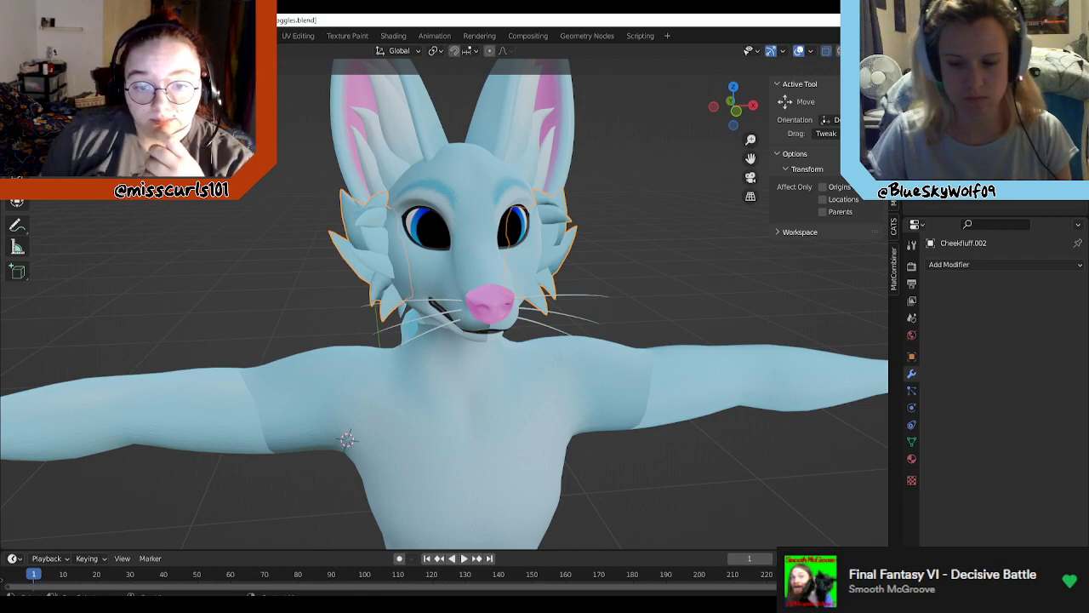
key("Return")
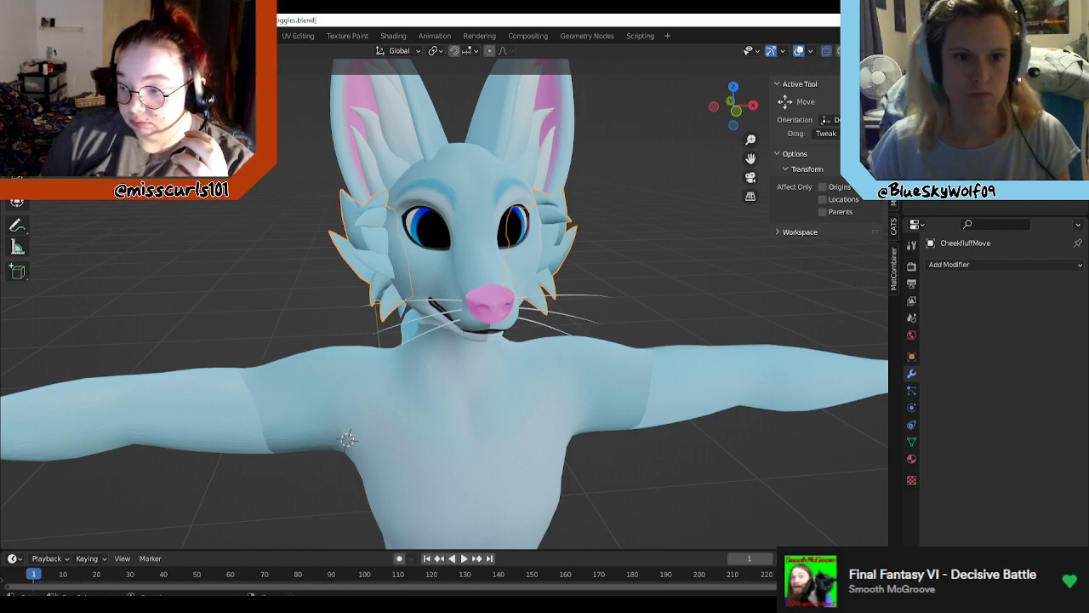
Step: Toggle the cheek fluff copies' visibility to tell them apart, and rename Cheekfluff.001 as "CheekfluffDelete"
left_click(961, 160)
left_click(1068, 160)
left_click(1068, 160)
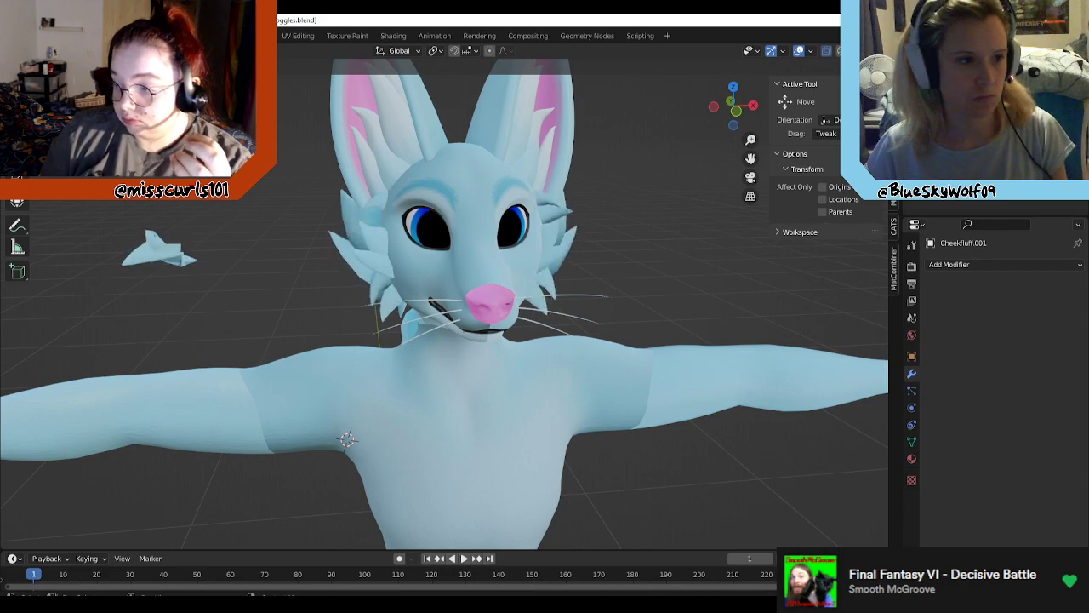
left_click(1067, 160)
left_click(1067, 160)
left_click(1067, 160)
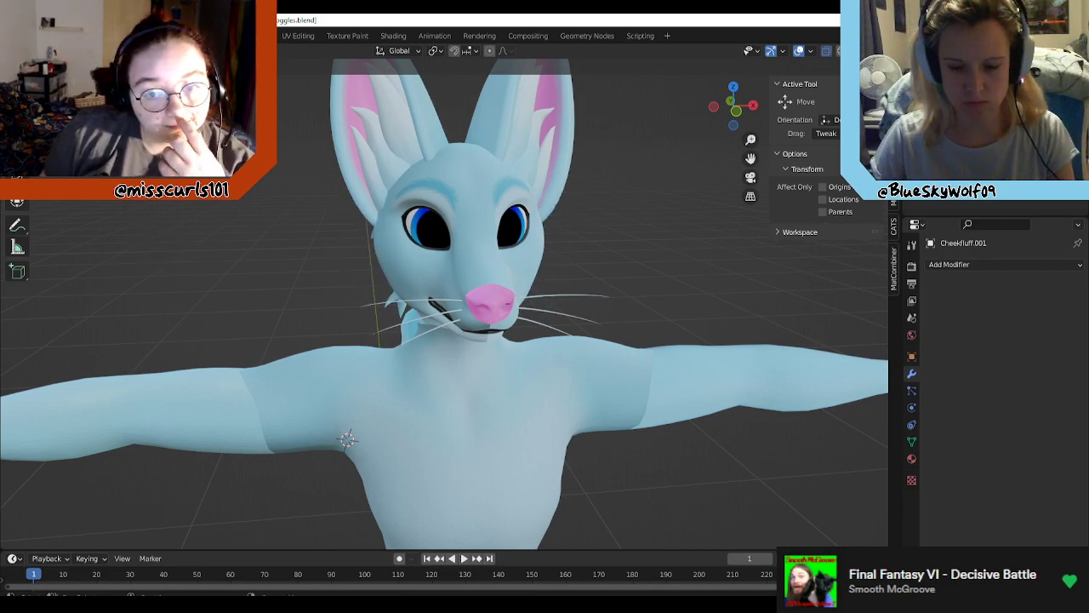
key("Return")
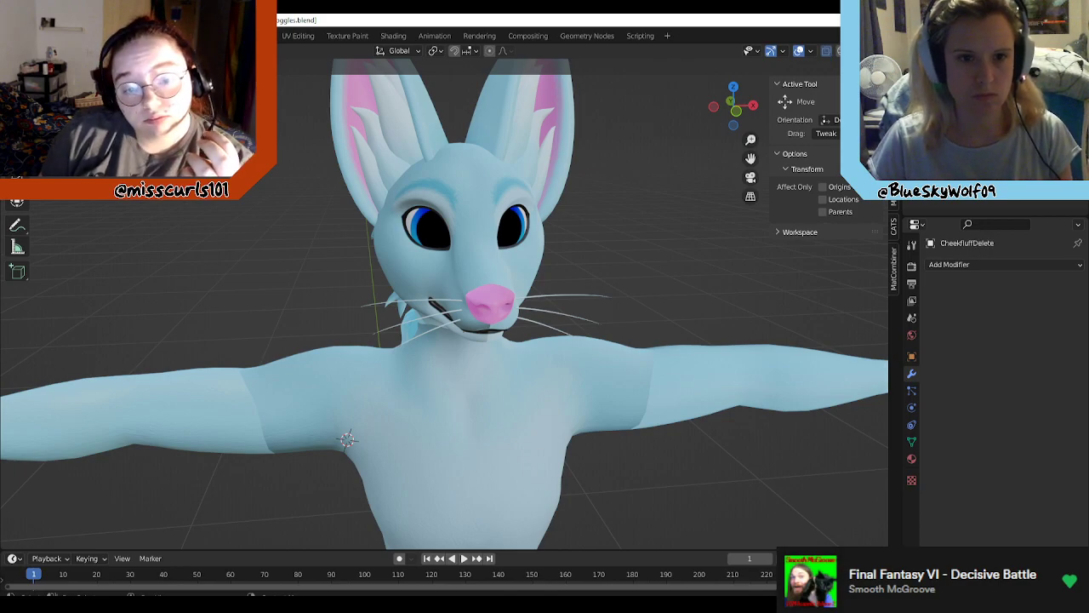
Step: Undo the last hiding of the cheek fluff around the head
middle_click_drag(630, 229, 646, 214)
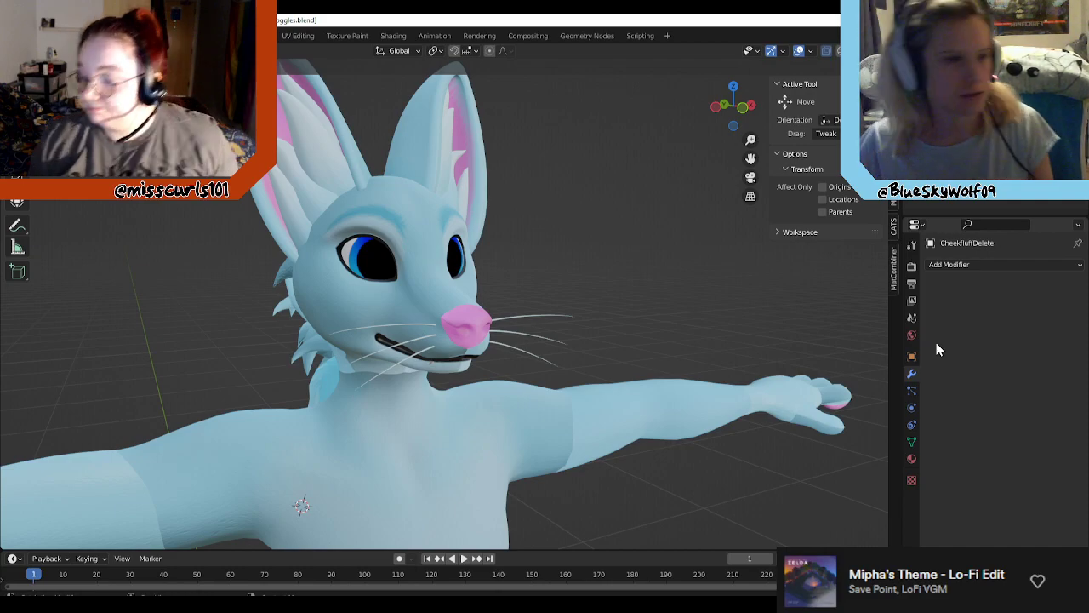
middle_click_drag(503, 315, 392, 325)
scroll(640, 296, "up", 1)
middle_click_drag(610, 284, 657, 330)
scroll(656, 336, "up", 2)
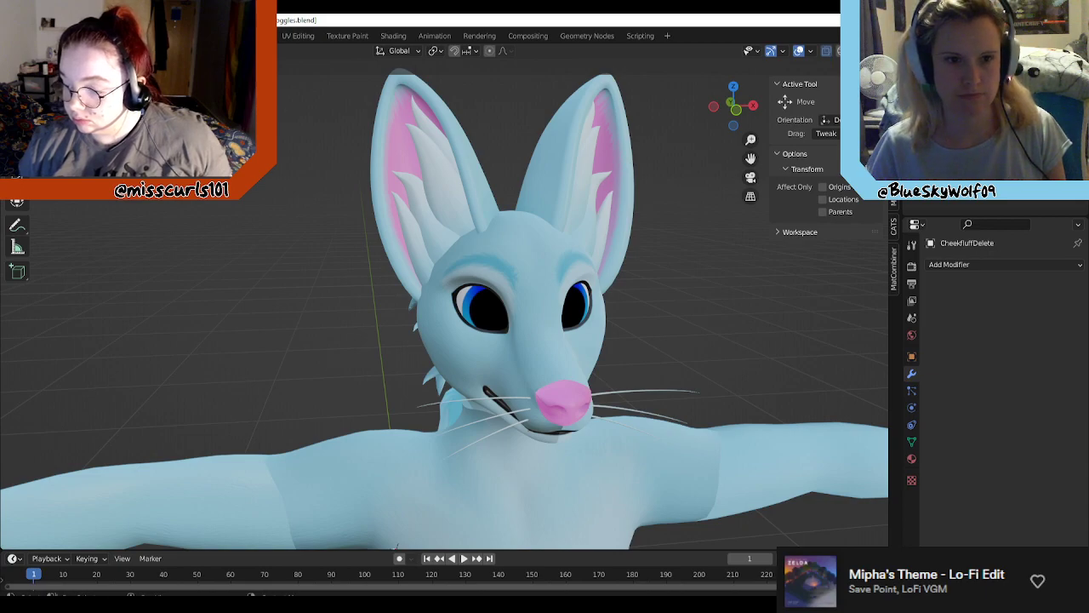
key("ctrl+z")
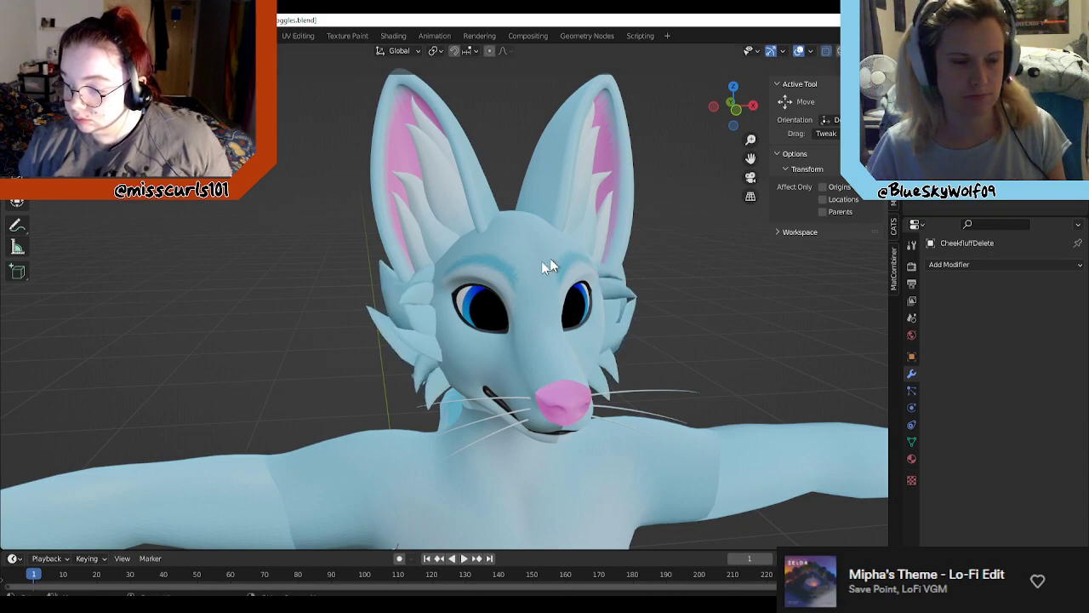
Step: Add a Mirror modifier to the CheekfluffDelete object
middle_click_drag(550, 258, 630, 255)
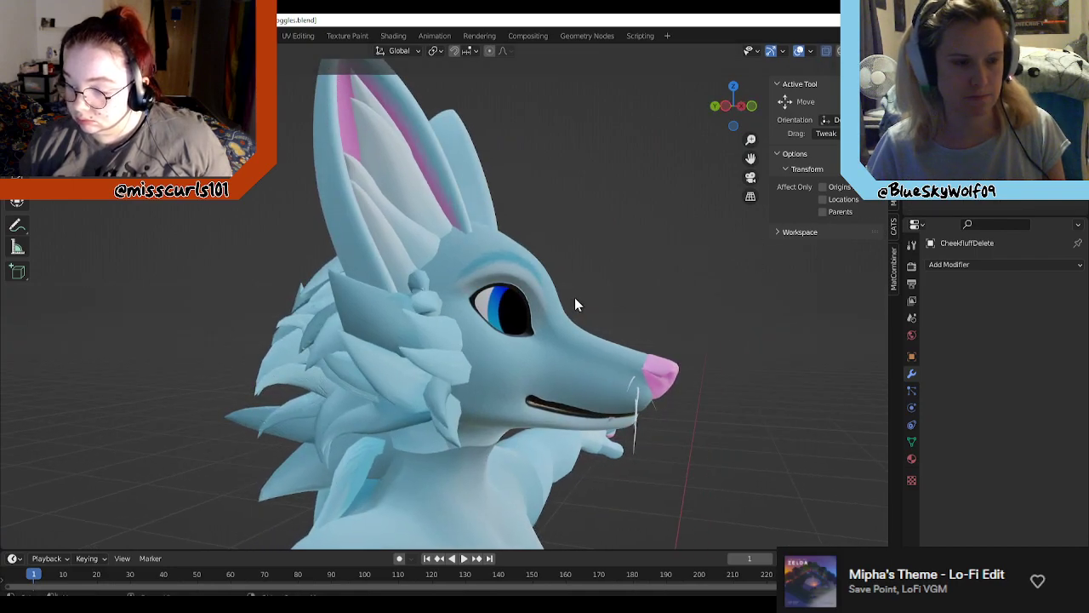
middle_click_drag(574, 305, 646, 290)
left_click(969, 263)
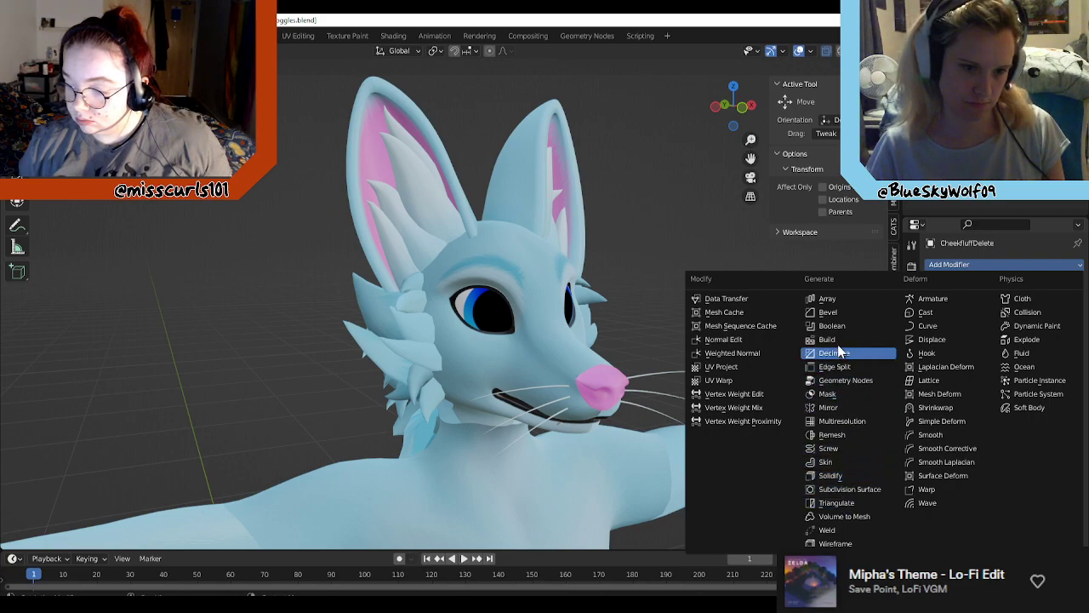
left_click(838, 409)
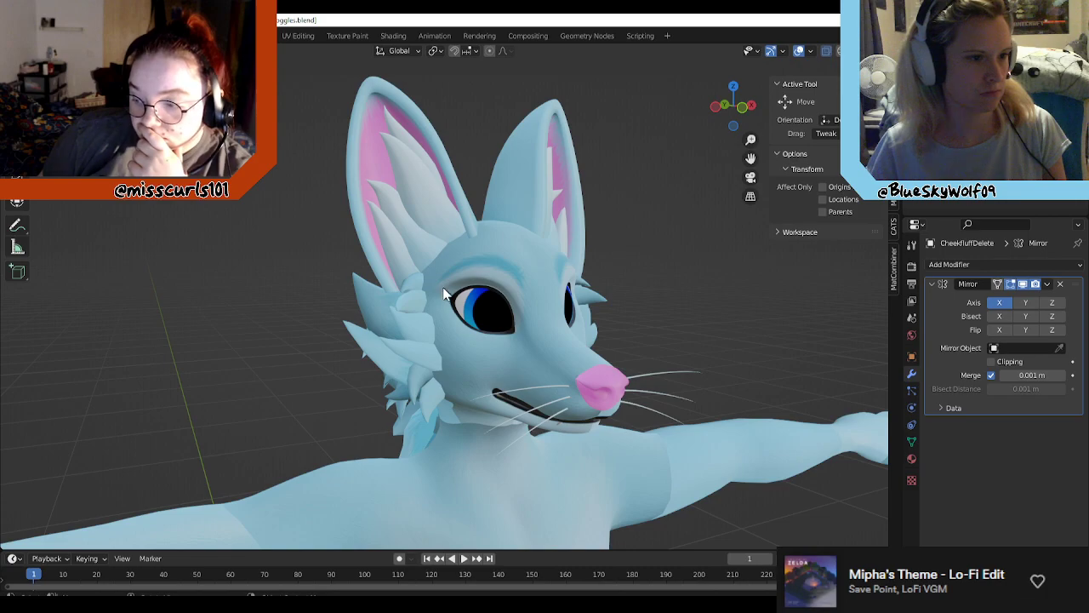
Step: Compare the modifier setup of the CheekfluffMove object with that of Goggle Down
left_click(409, 315)
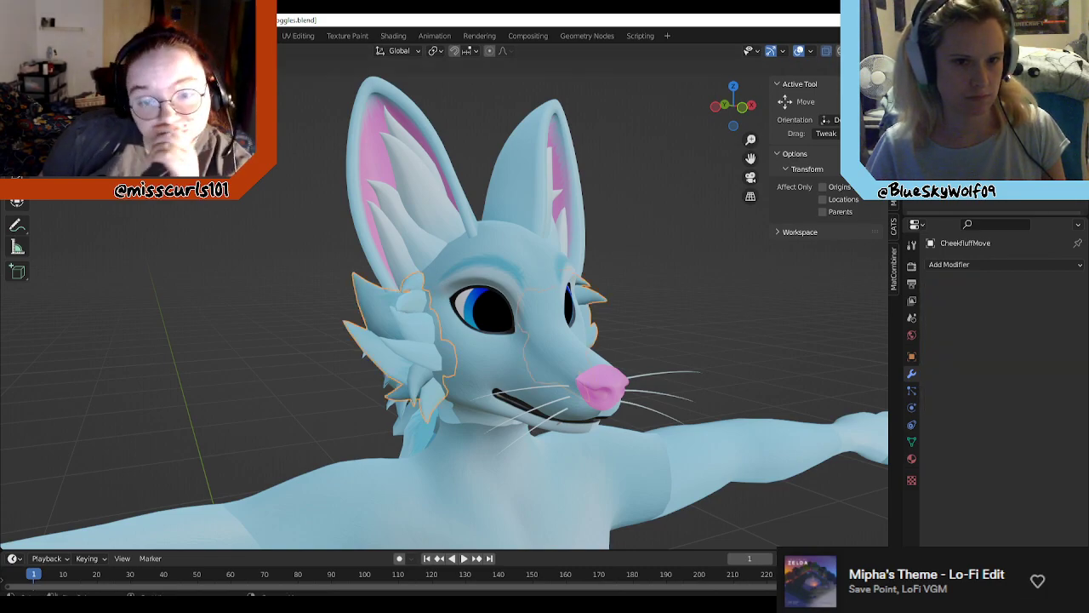
left_click(962, 175)
left_click(962, 188)
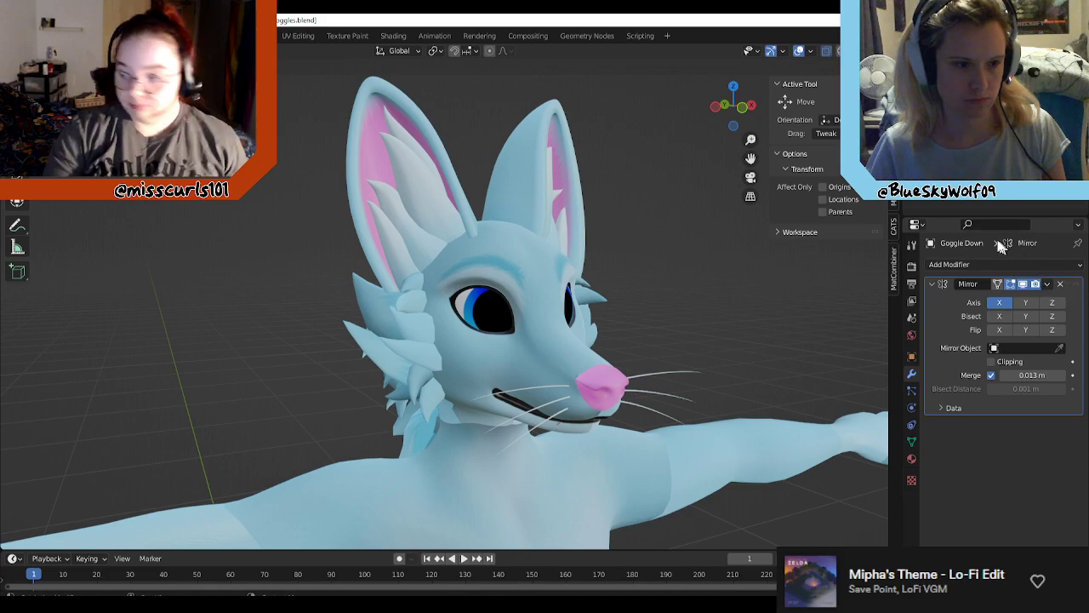
left_click(962, 175)
Step: Open CheekfluffMove's mesh in Edit Mode and add a Mirror modifier to it
scroll(698, 334, "up", 2)
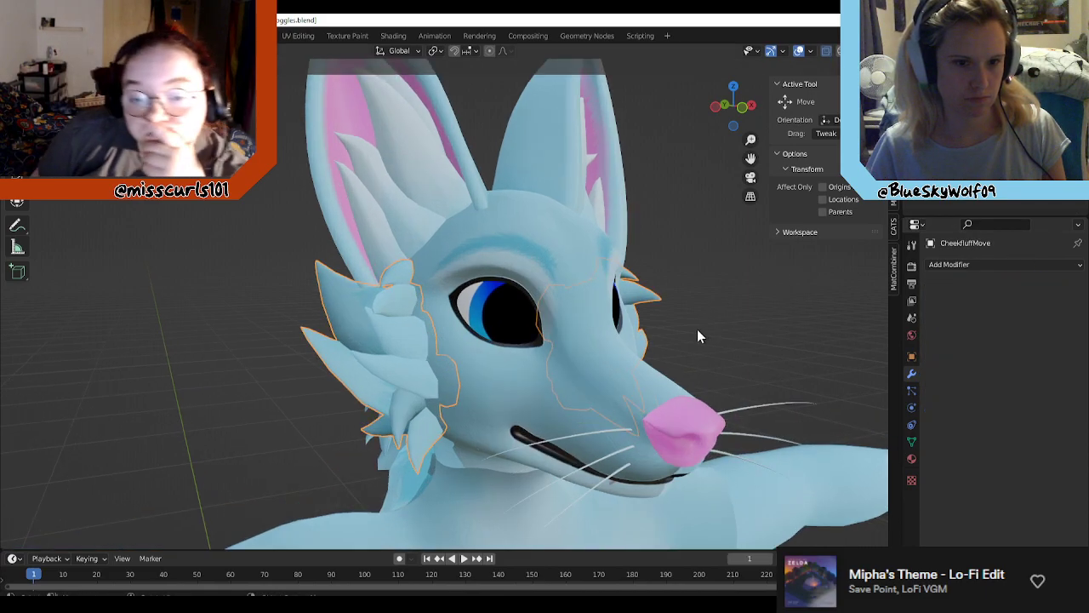
key("Tab")
left_click(962, 265)
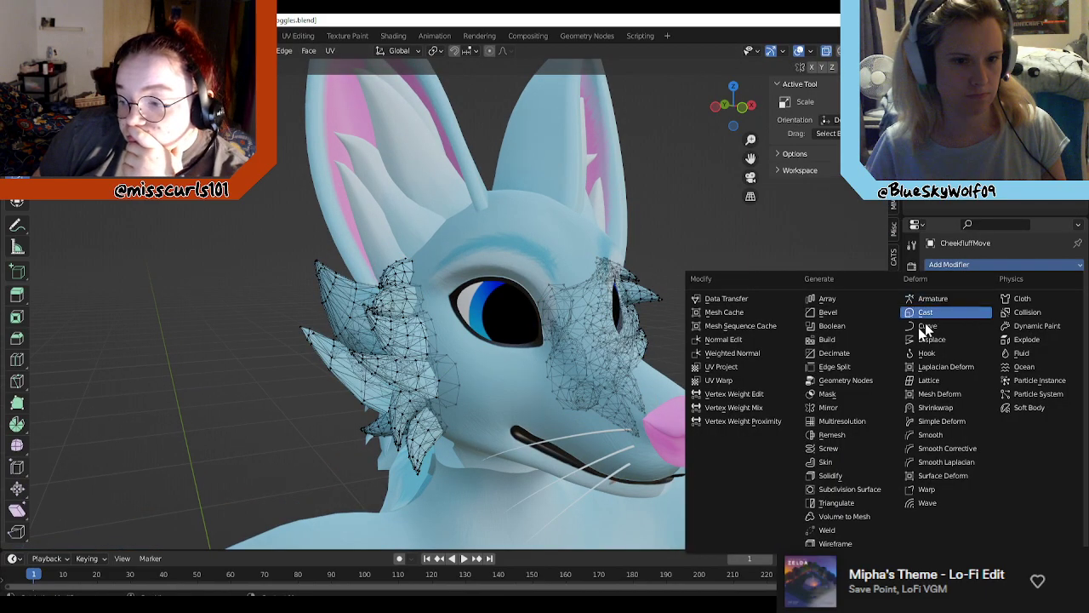
left_click(830, 408)
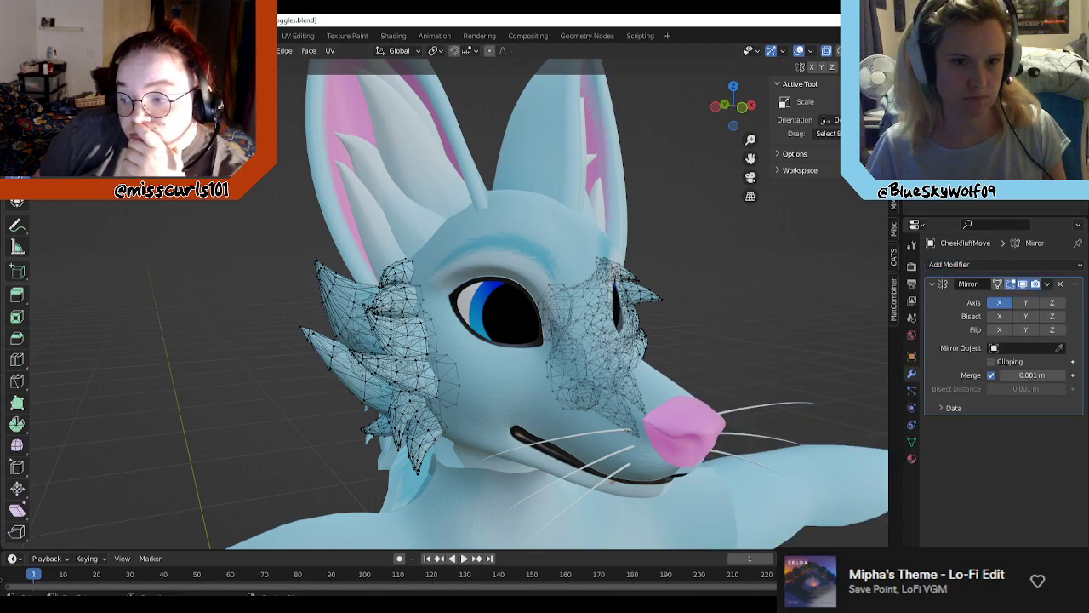
Step: Show the forehead goggles and examine where their side strap piece meets the upper cheek tufts
left_click(1062, 189)
middle_click_drag(652, 361, 722, 366)
scroll(720, 367, "up", 3)
middle_click_drag(435, 357, 464, 316)
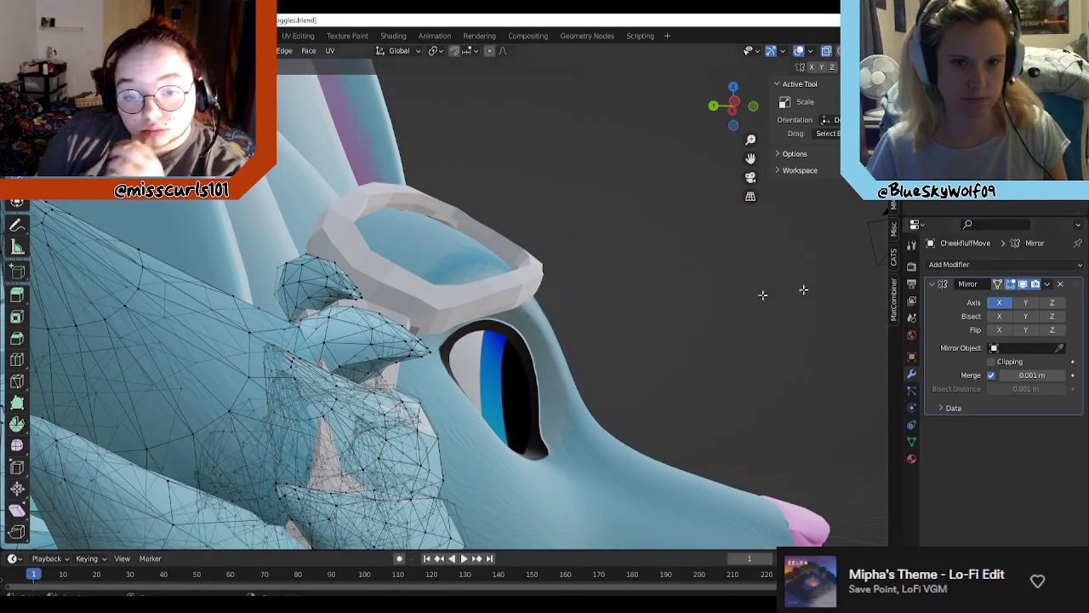
middle_click_drag(408, 355, 320, 371)
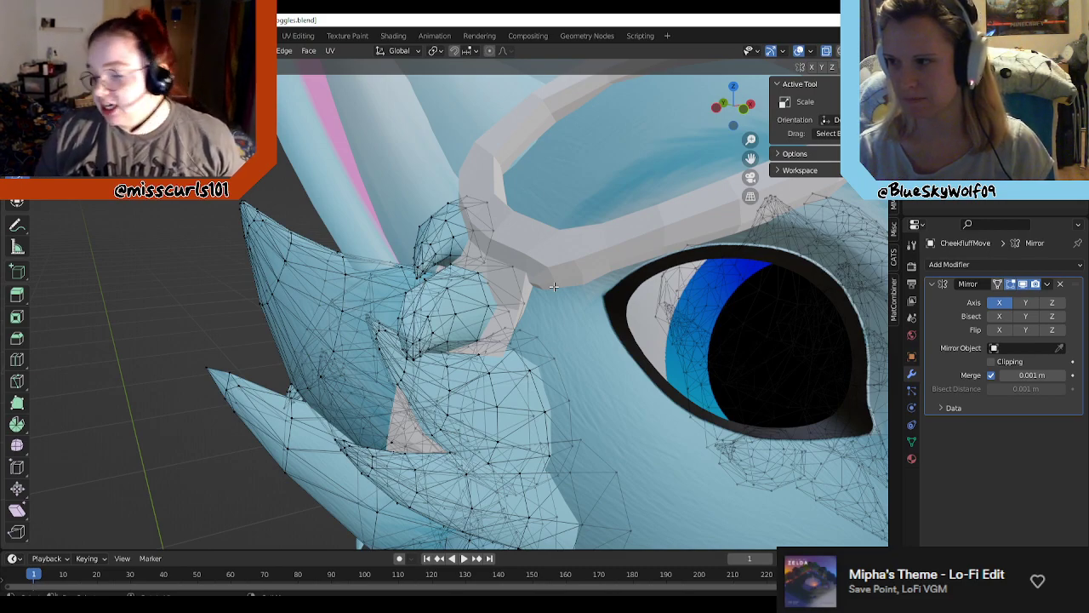
mouse_move(566, 208)
middle_mouse_down()
mouse_move(630, 211)
mouse_move(559, 204)
mouse_move(522, 244)
mouse_move(585, 212)
middle_mouse_up()
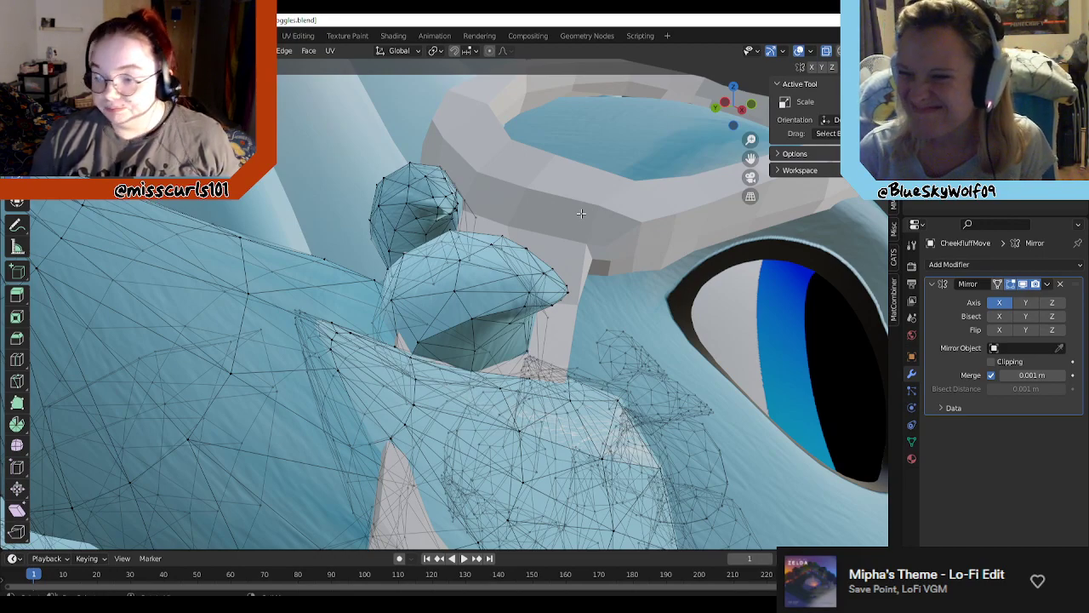
middle_click_drag(539, 249, 664, 200)
Step: Select the tip and front vertices of the cheek tuft overlapping the goggles' side piece, with X-ray on
left_click_drag(724, 165, 555, 277)
middle_click_drag(555, 278, 511, 326)
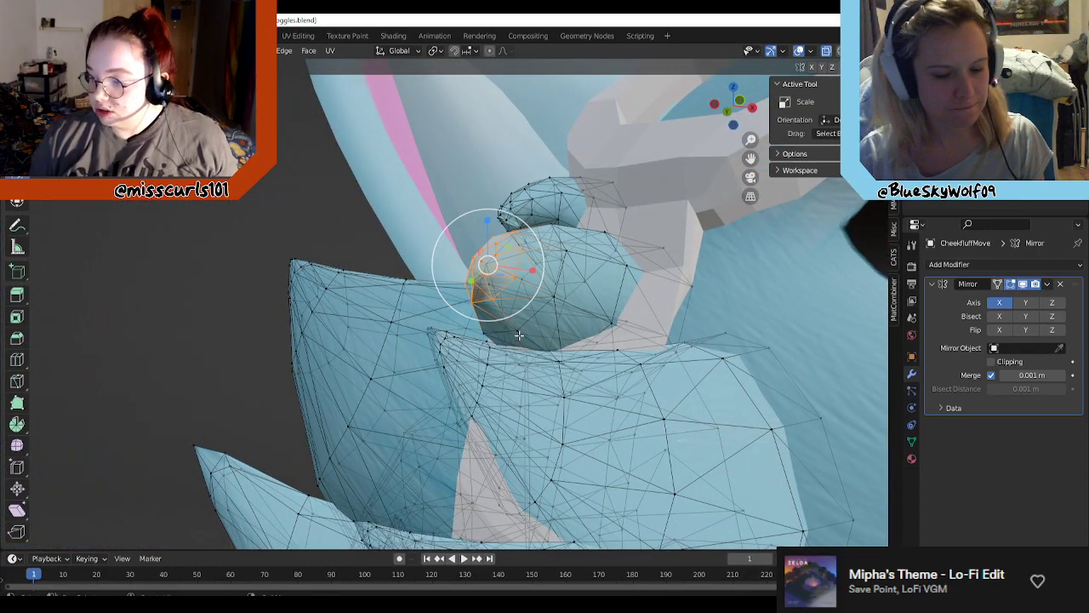
left_click(520, 335, "shift")
middle_click_drag(554, 290, 564, 197)
left_click(576, 197, "shift")
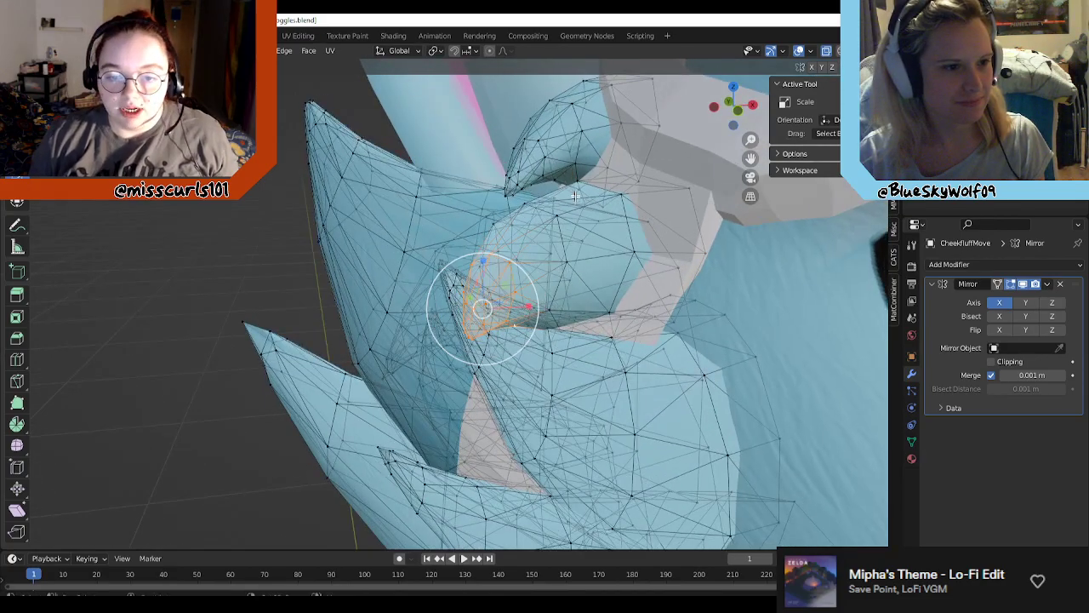
left_click(554, 311, "shift")
left_click(567, 260, "shift")
middle_click_drag(561, 219, 366, 230)
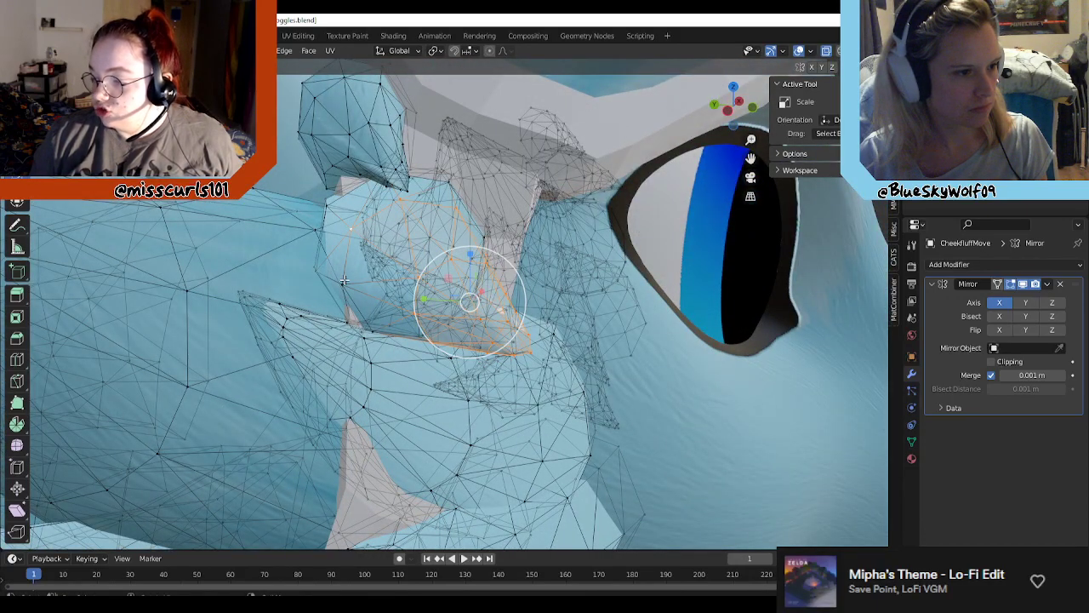
Step: Turn off X-ray and add the tuft's remaining outer surface vertices to the selection
left_click(826, 51)
middle_click_drag(372, 303, 513, 334)
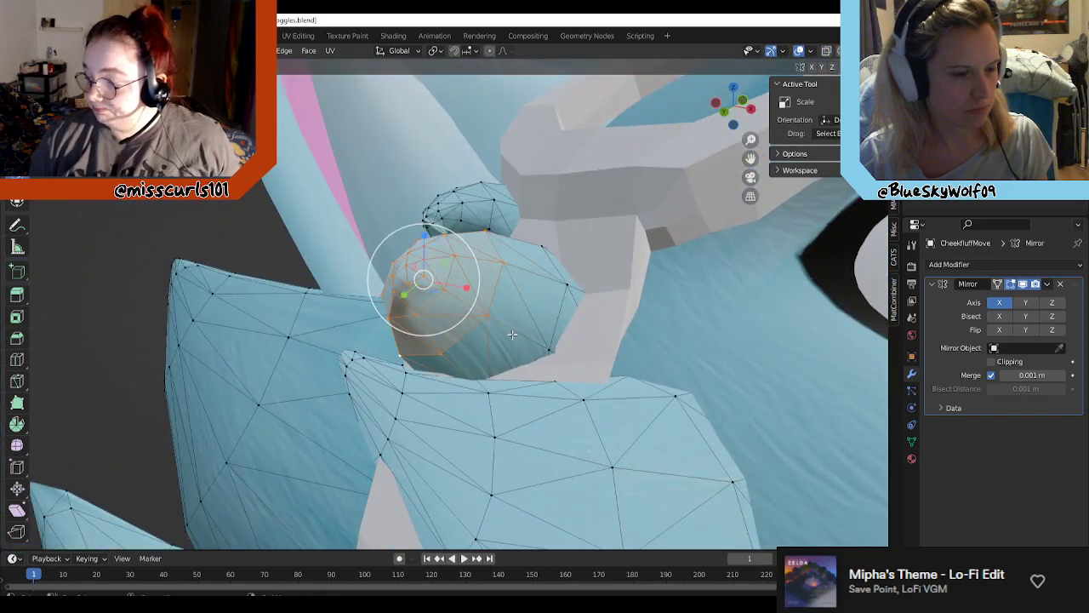
left_click(563, 291, "shift")
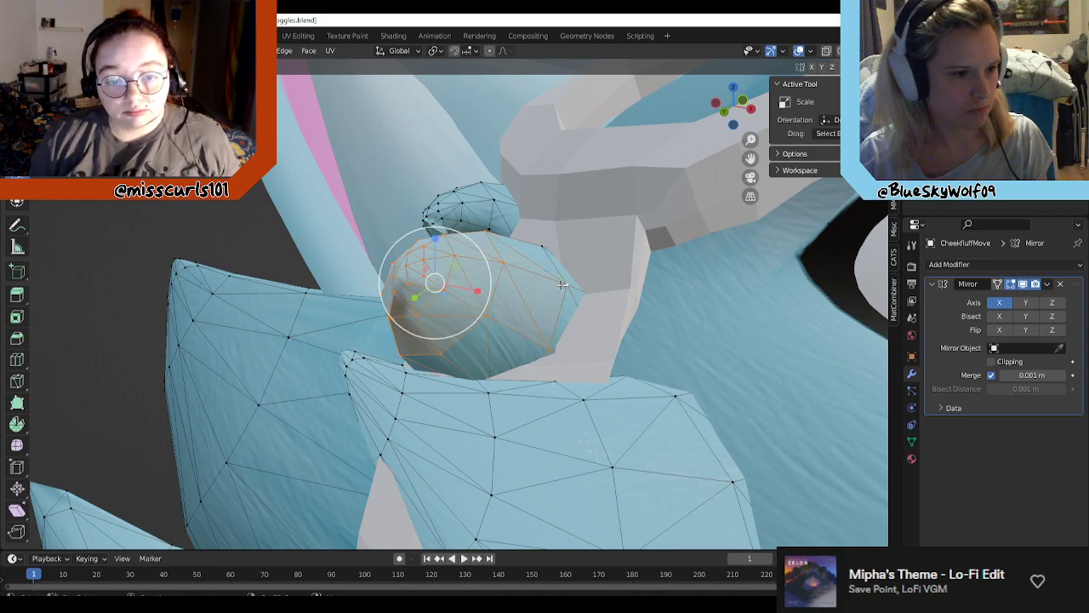
middle_click_drag(540, 243, 492, 289, "shift")
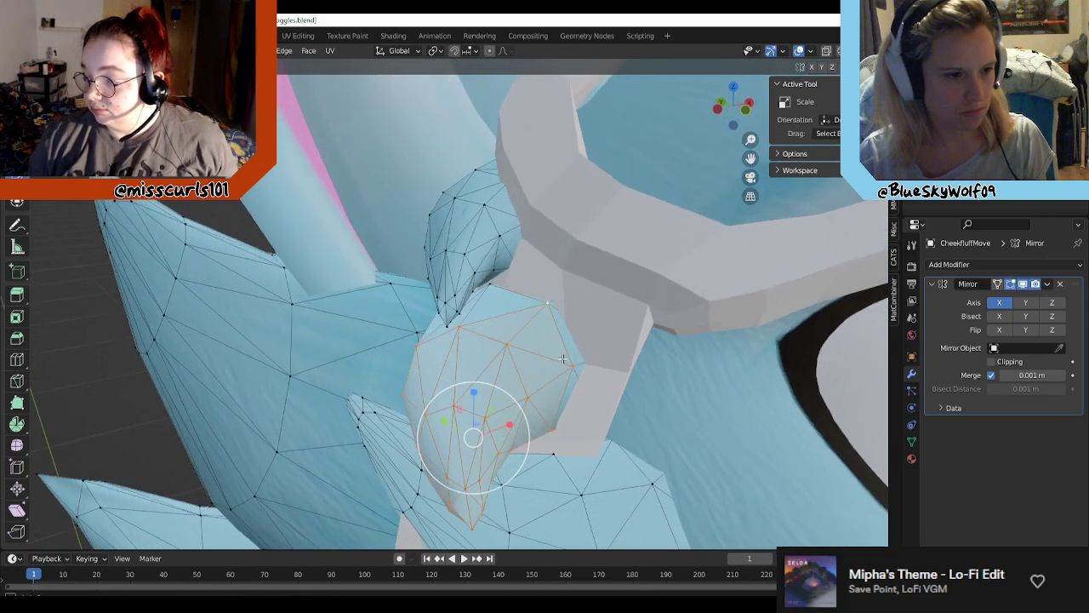
left_click(492, 288, "shift")
middle_click_drag(488, 316, 476, 294)
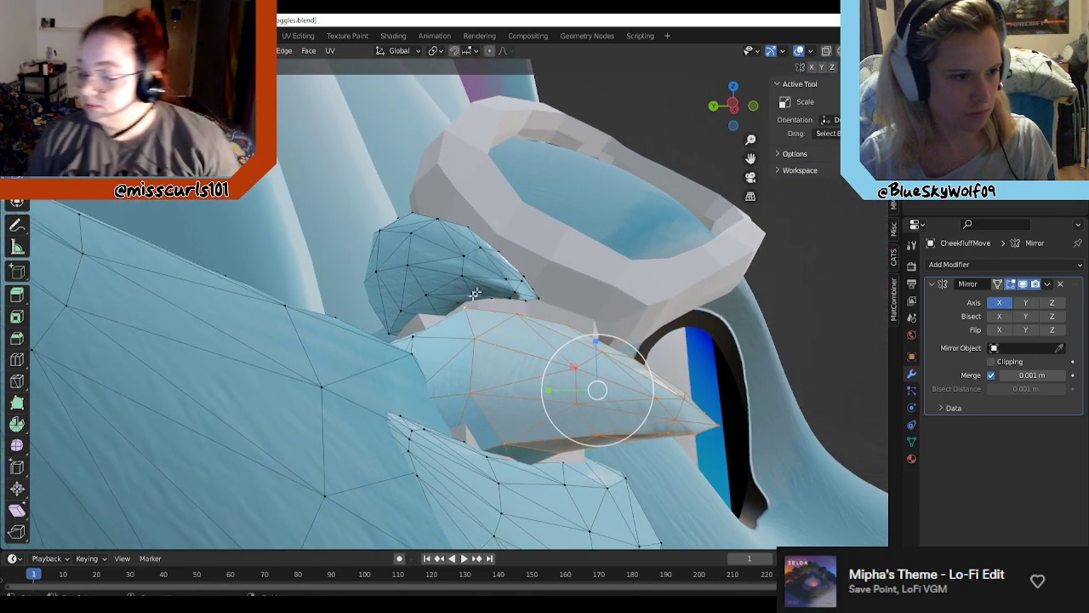
Step: Add the tuft's inner edge and rear base vertices around the goggles' side piece to the selection
middle_click_drag(443, 349, 842, 248)
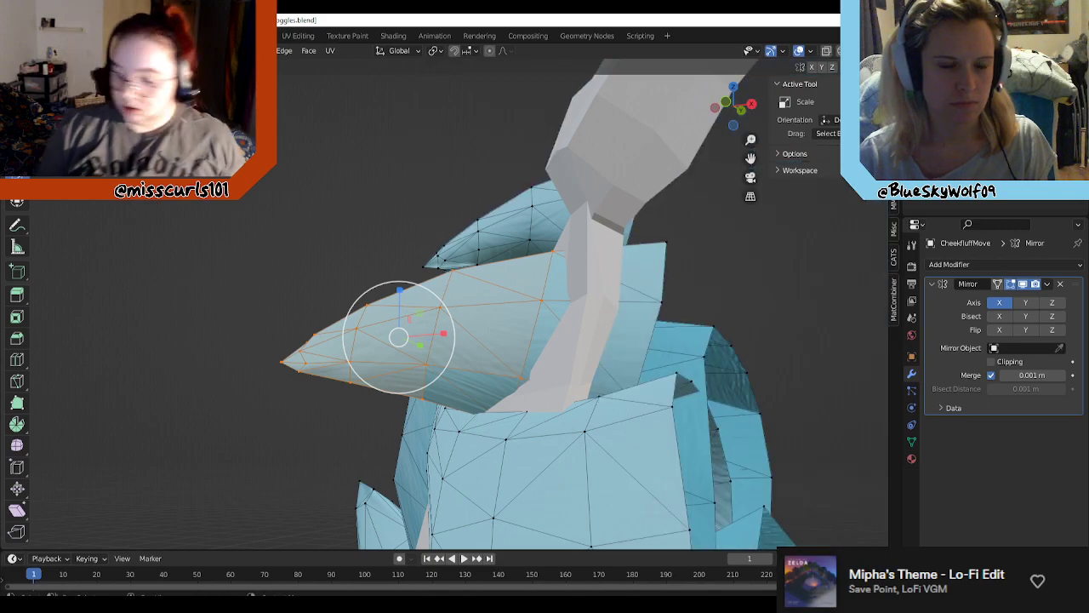
middle_click_drag(713, 248, 774, 258)
middle_click_drag(685, 267, 390, 345)
left_click(364, 379, "shift")
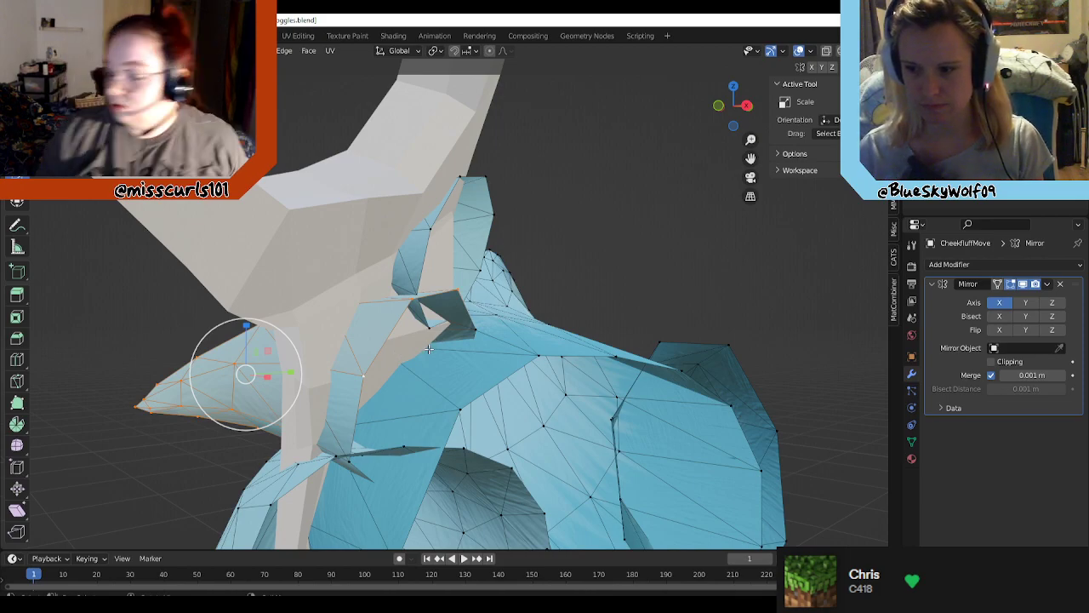
middle_click_drag(413, 353, 437, 332)
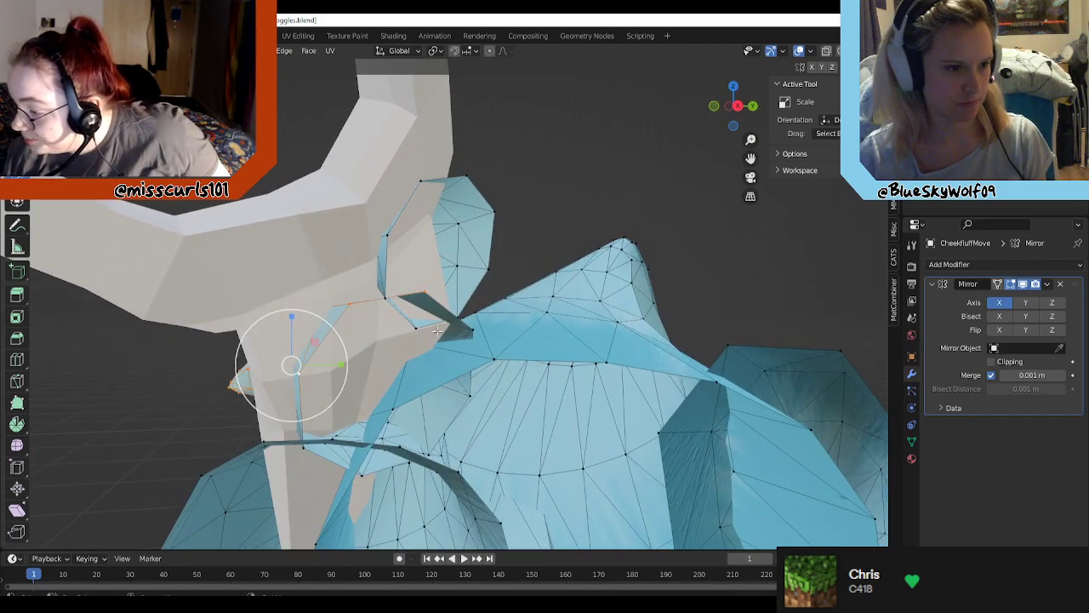
middle_click_drag(503, 358, 505, 302)
left_click(442, 282, "shift")
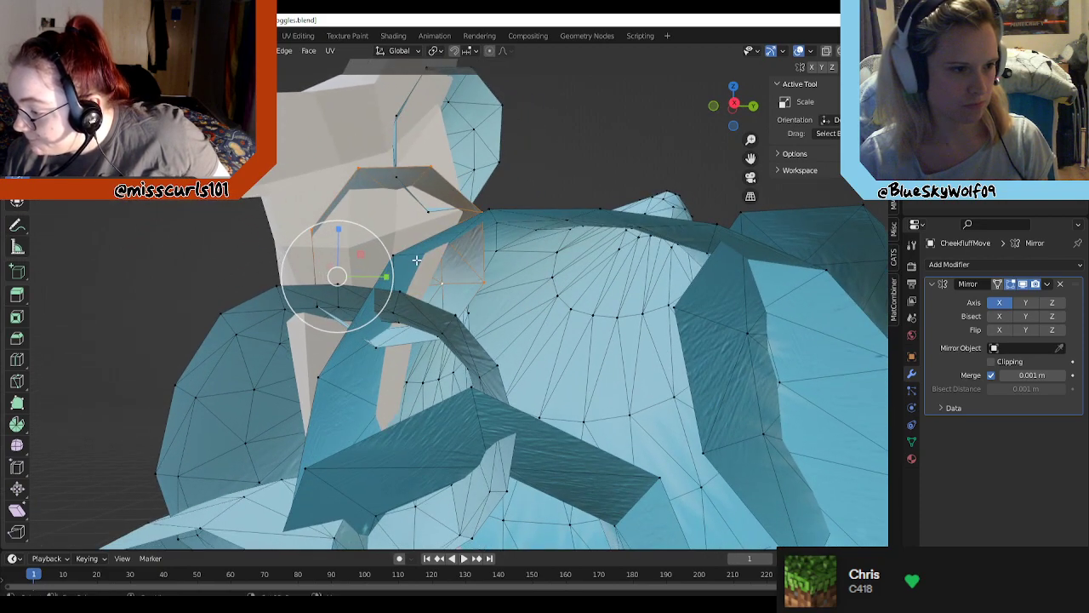
Step: Inspect the selected tuft's hidden base among the neighbouring tufts, using X-ray temporarily to look for unselected vertices
middle_click_drag(396, 258, 293, 286)
scroll(92, 260, "up", 3)
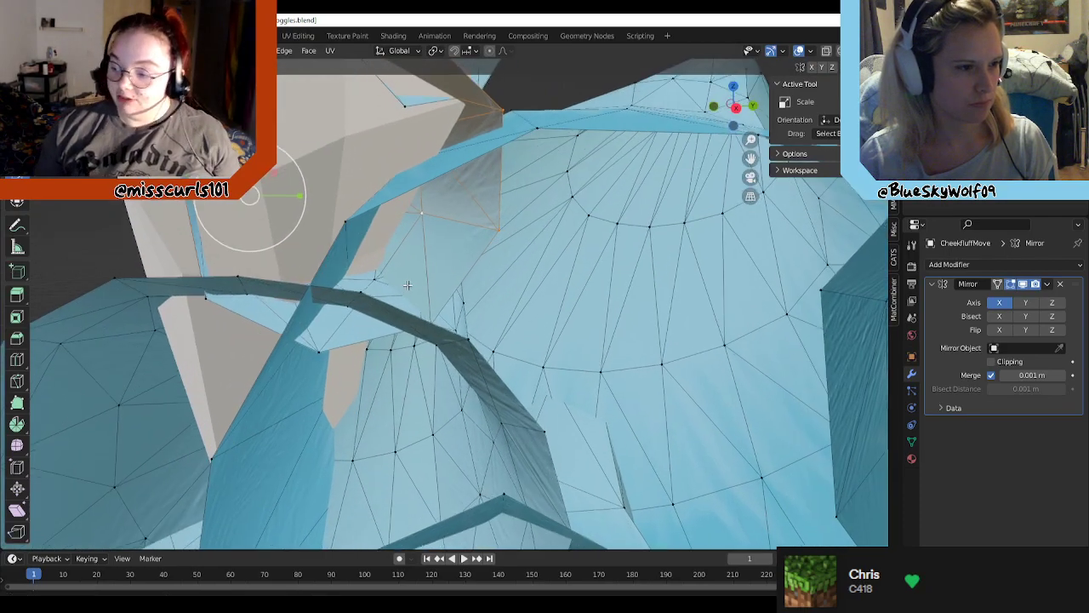
middle_click_drag(398, 312, 392, 277, "shift")
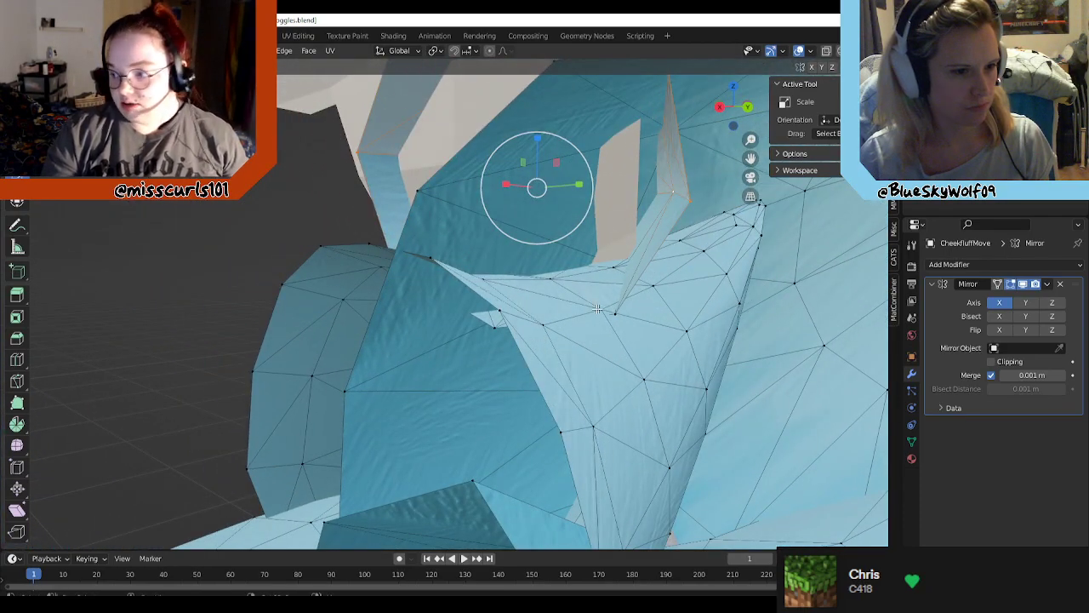
middle_click_drag(588, 290, 522, 315)
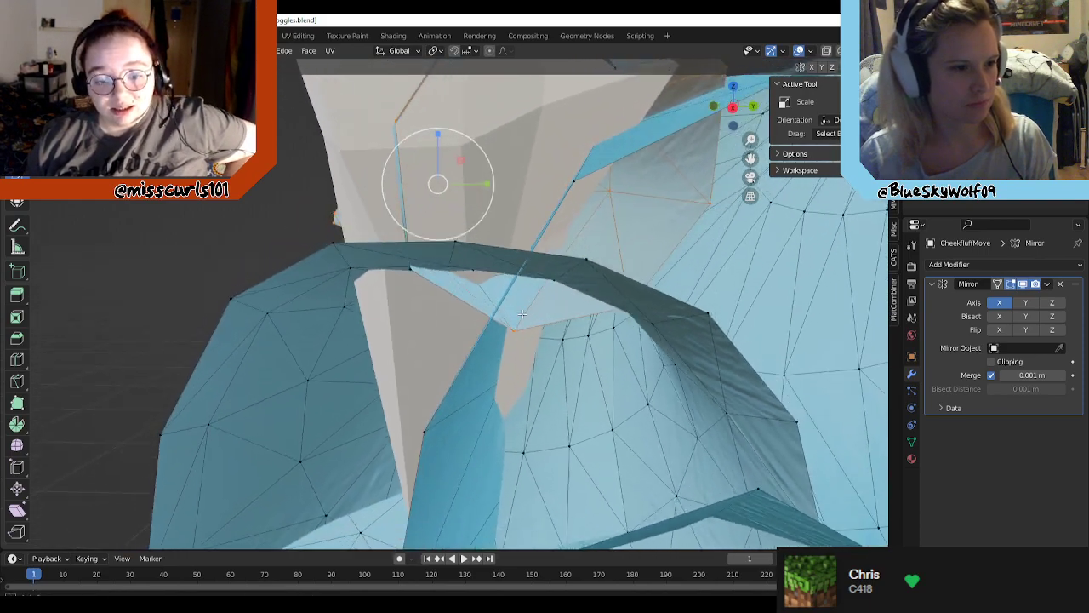
middle_click_drag(411, 272, 508, 306)
left_click(829, 53)
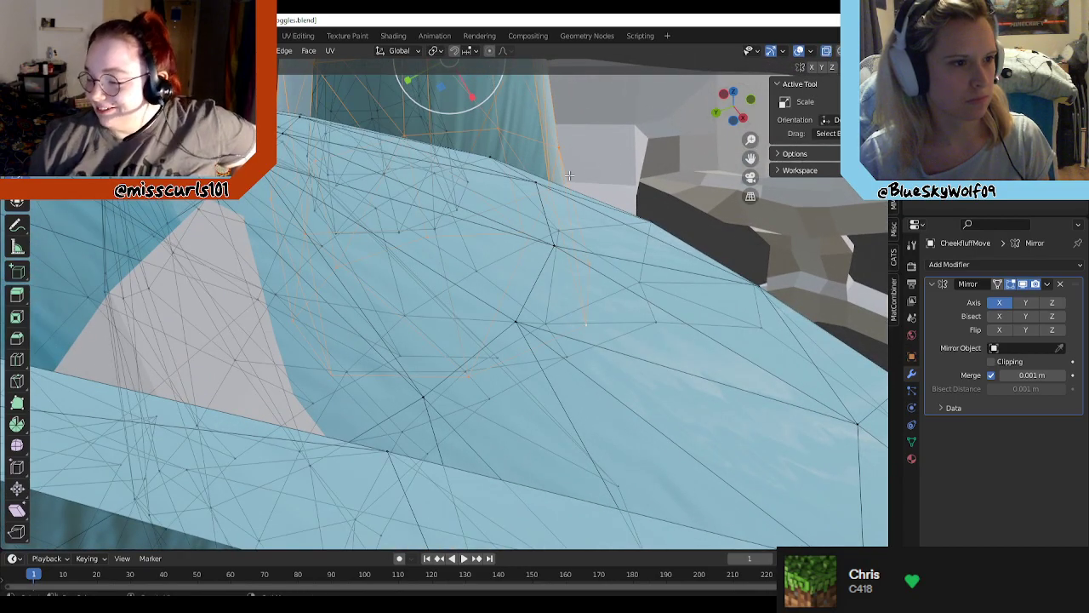
middle_click_drag(436, 236, 463, 200)
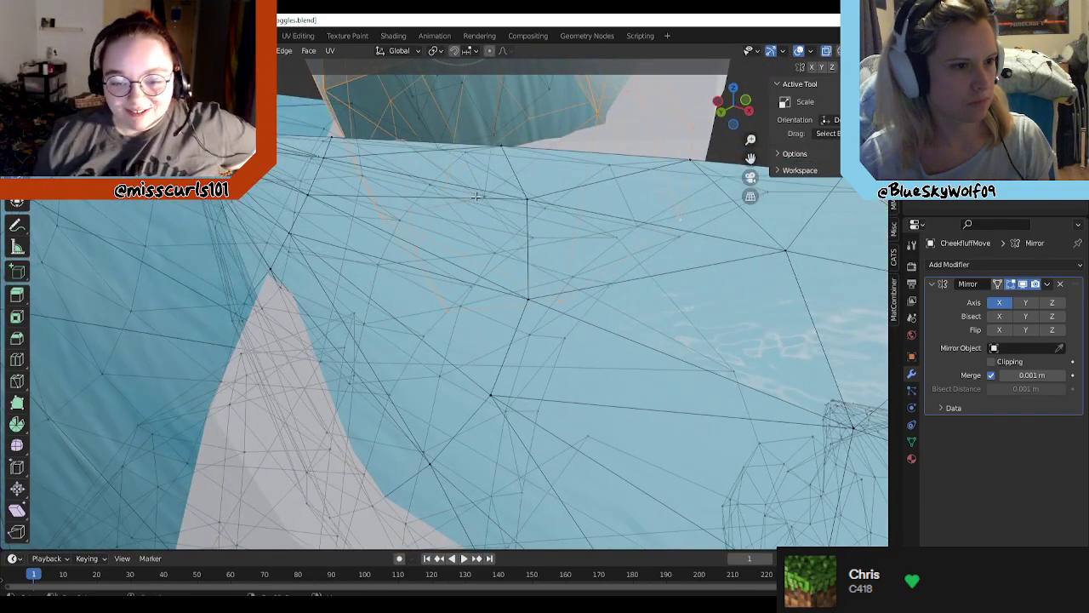
key("l")
middle_click_drag(597, 227, 634, 245)
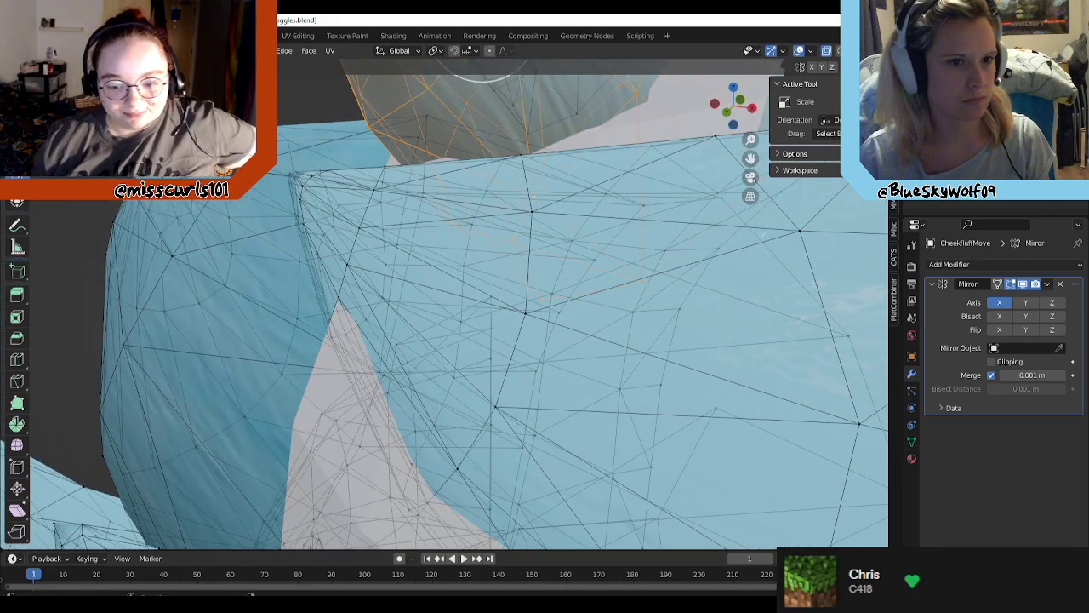
left_click(827, 53)
scroll(491, 233, "down", 10)
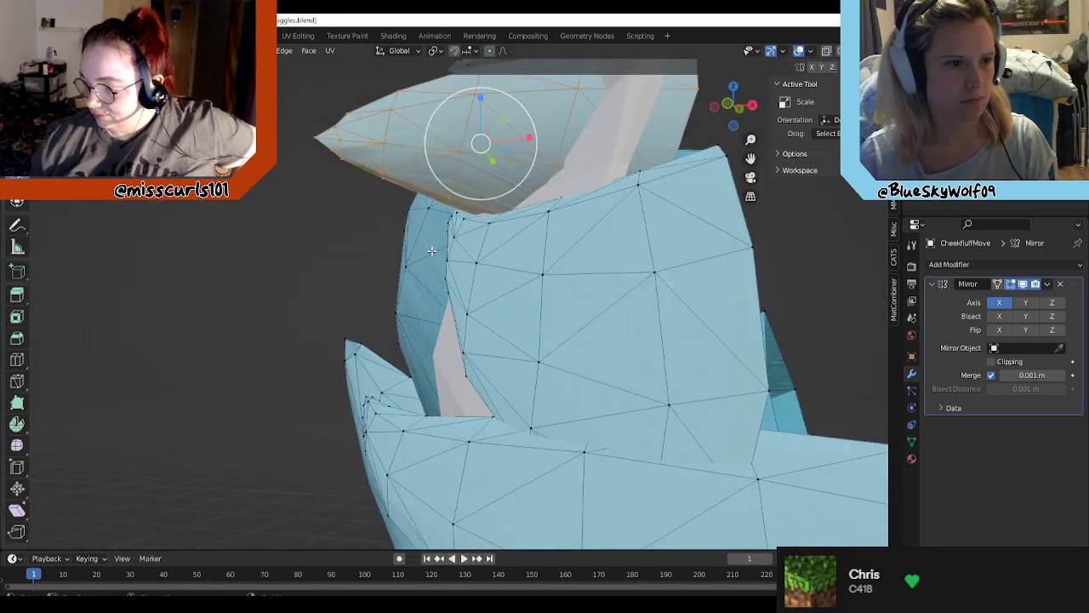
middle_click_drag(473, 246, 28, 281)
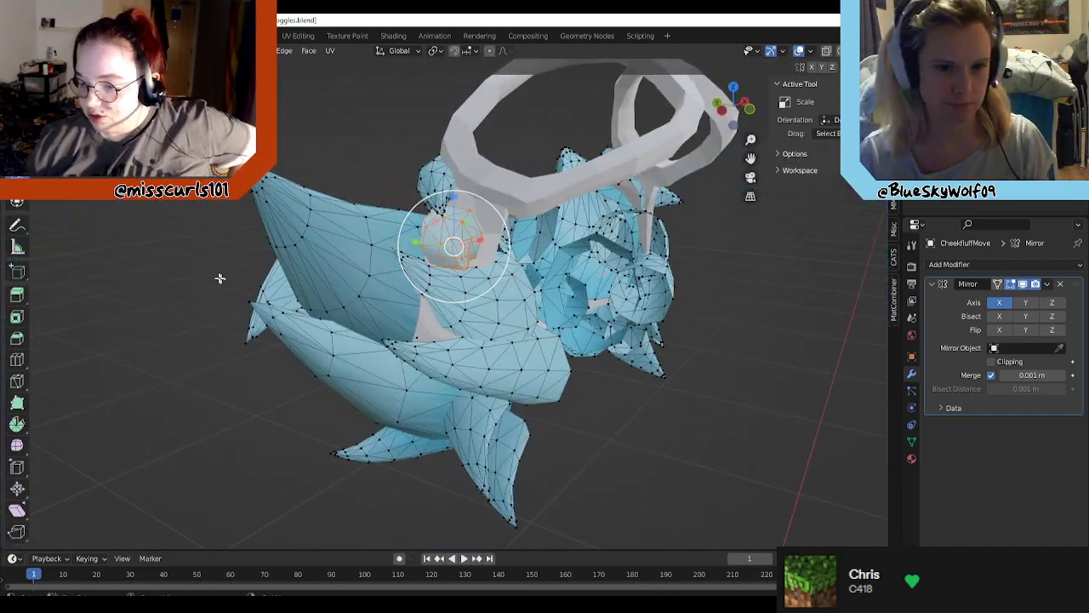
Step: Create a vertex group on the CheekfluffMove mesh and assign the selected tuft vertices to it
left_click(911, 390)
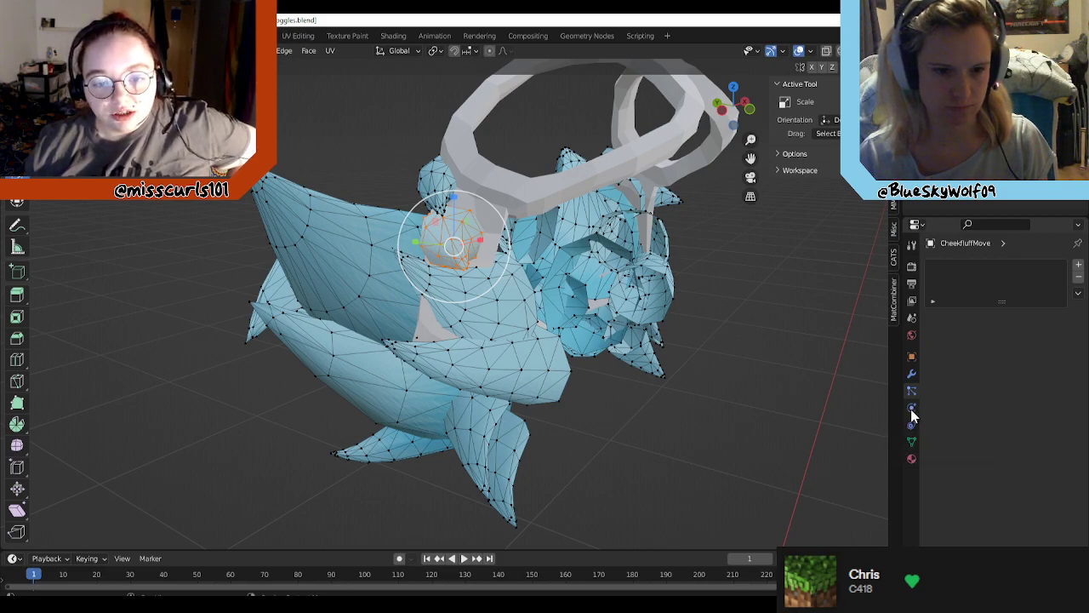
left_click(910, 426)
left_click(912, 409)
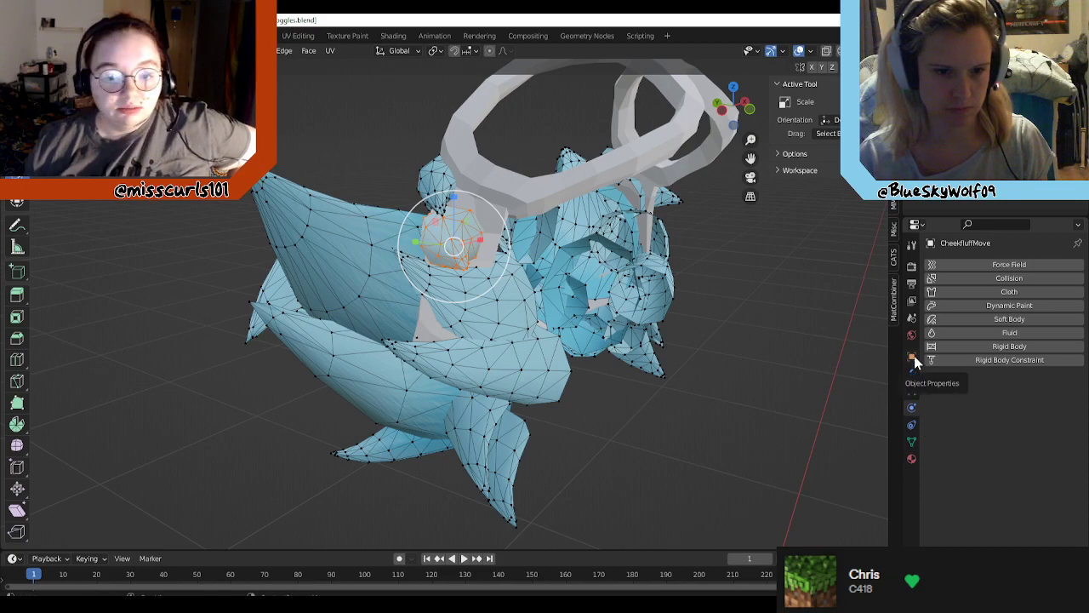
left_click(911, 441)
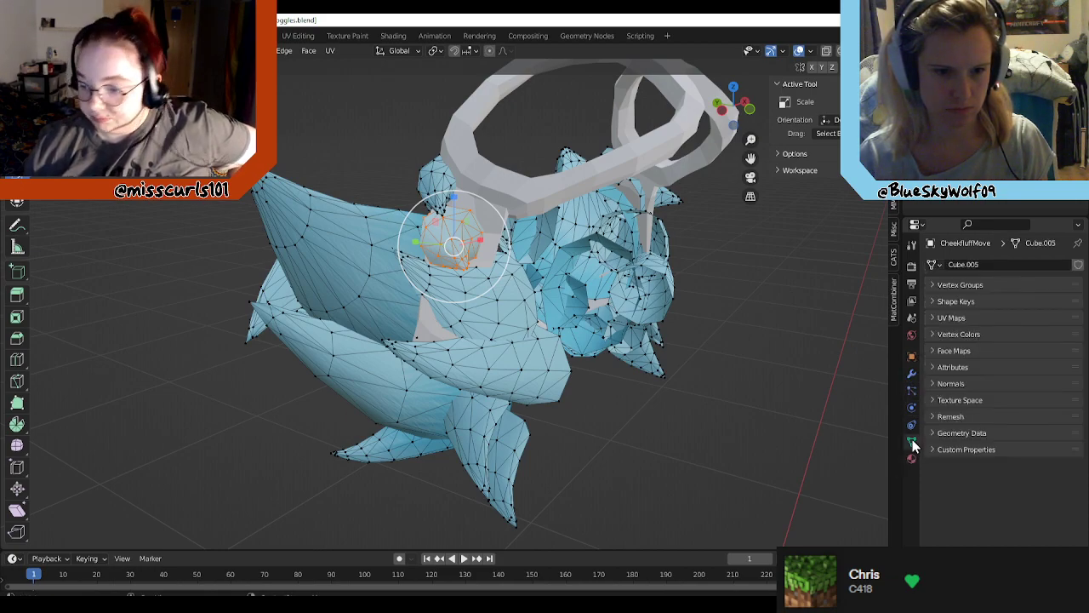
left_click(934, 286)
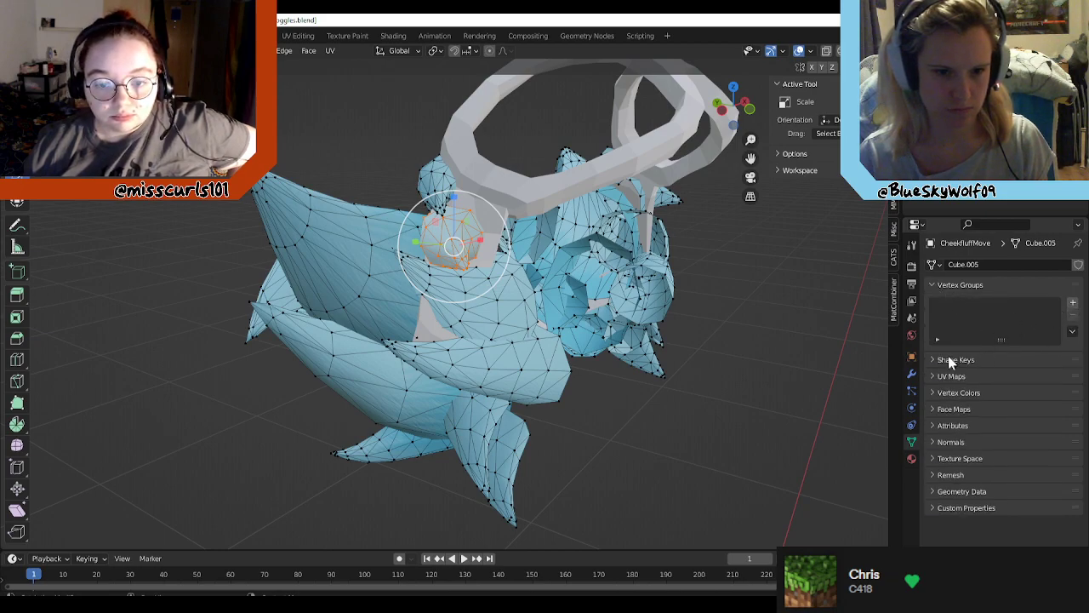
left_click(1072, 303)
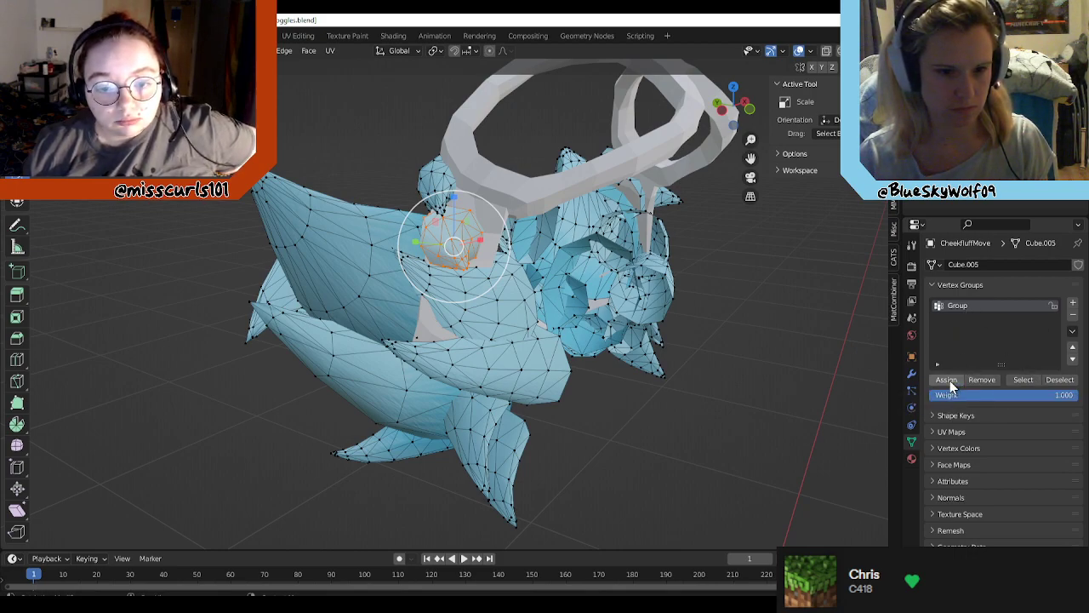
left_click(812, 363)
Step: Test the vertex group by deselecting its vertices and selecting them again through the group
left_click(1024, 381)
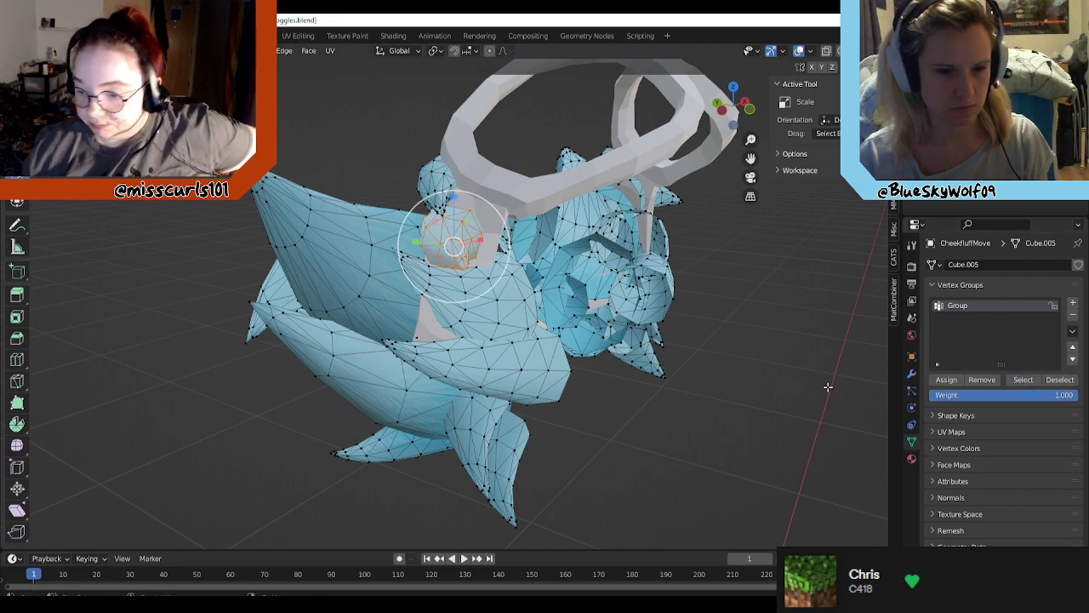
left_click(1060, 380)
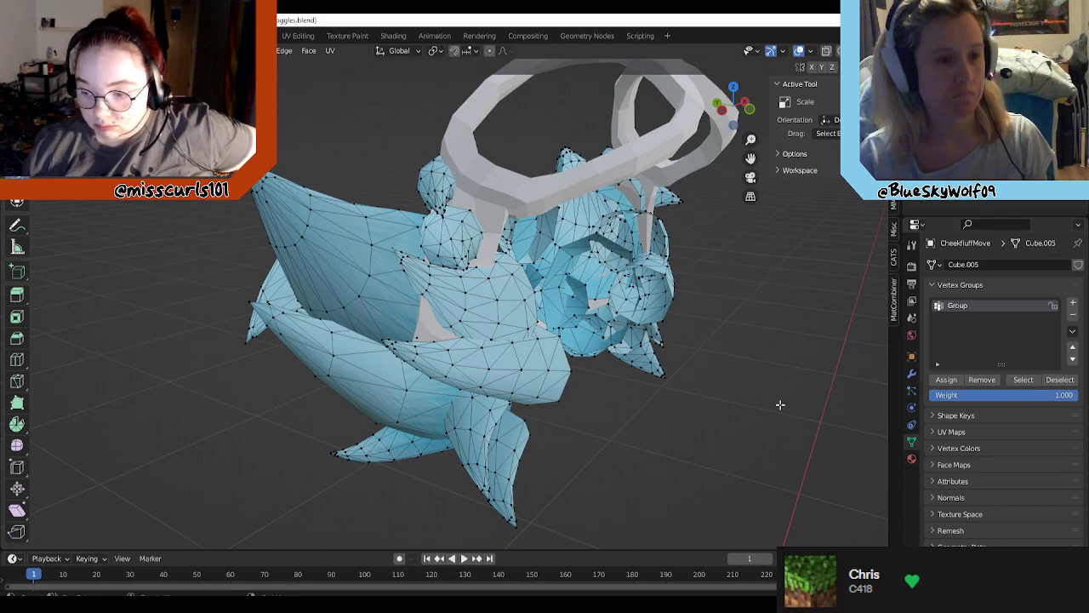
middle_click_drag(778, 406, 877, 368)
left_click(1024, 380)
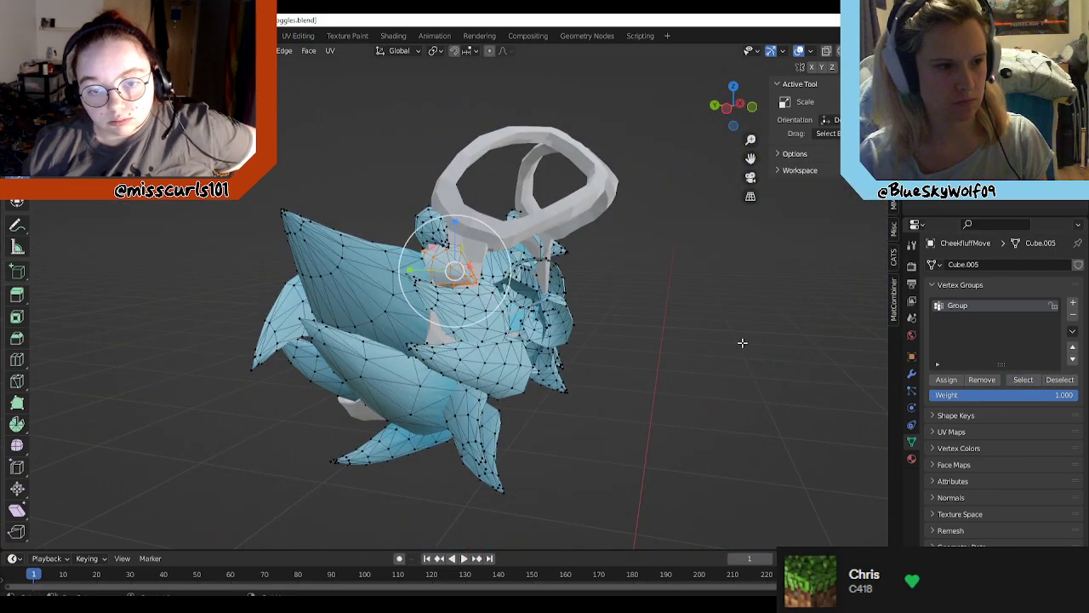
middle_click_drag(742, 343, 587, 349)
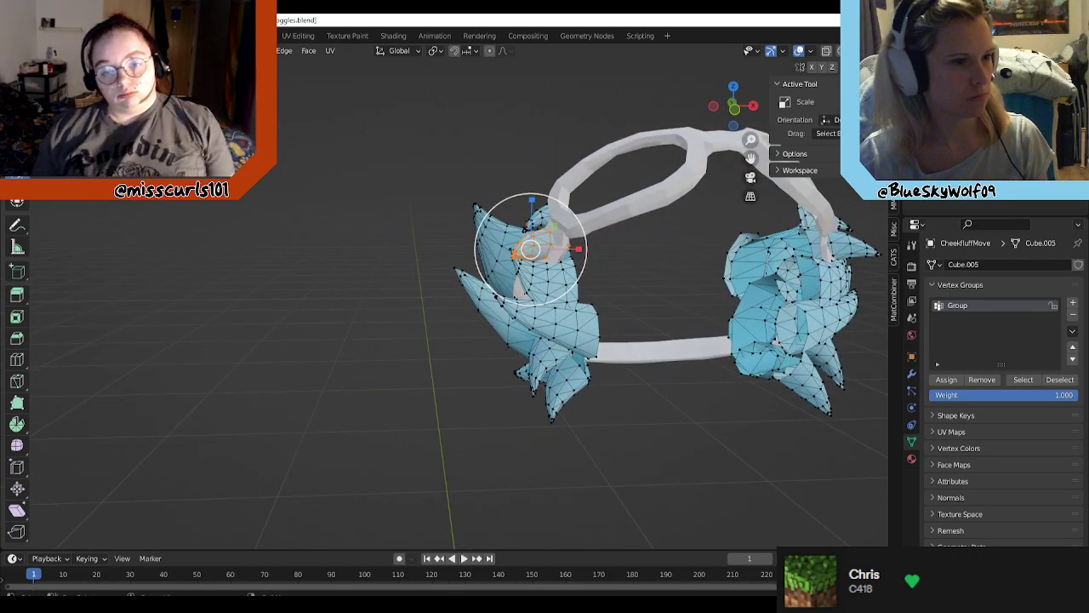
Step: Try moving the grouped tuft vertices up and away from the cheek, and undo the move
key("g")
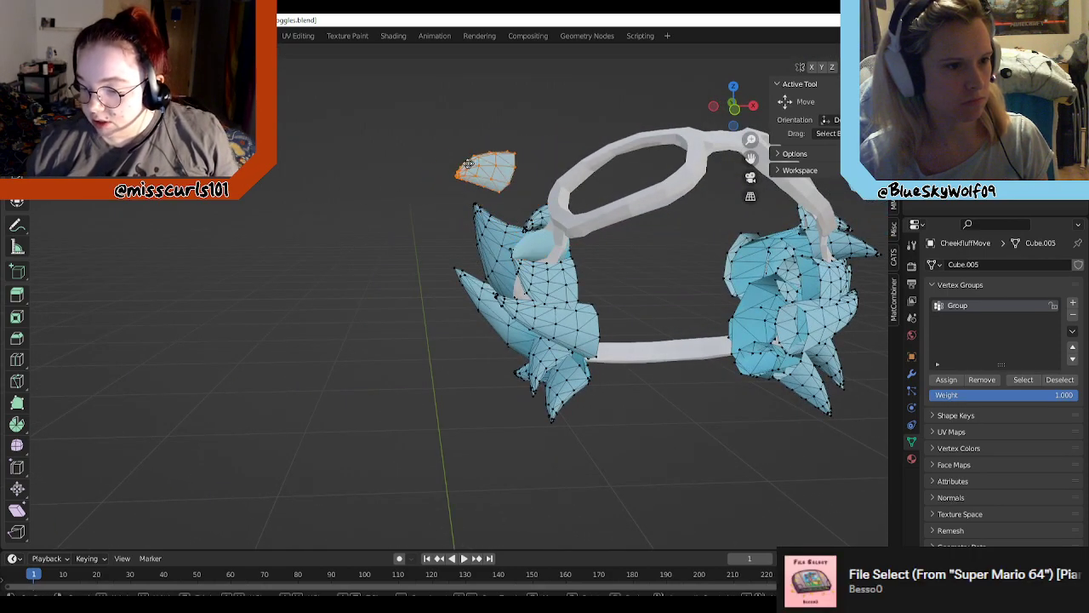
left_click(438, 182)
middle_click_drag(437, 182, 510, 219)
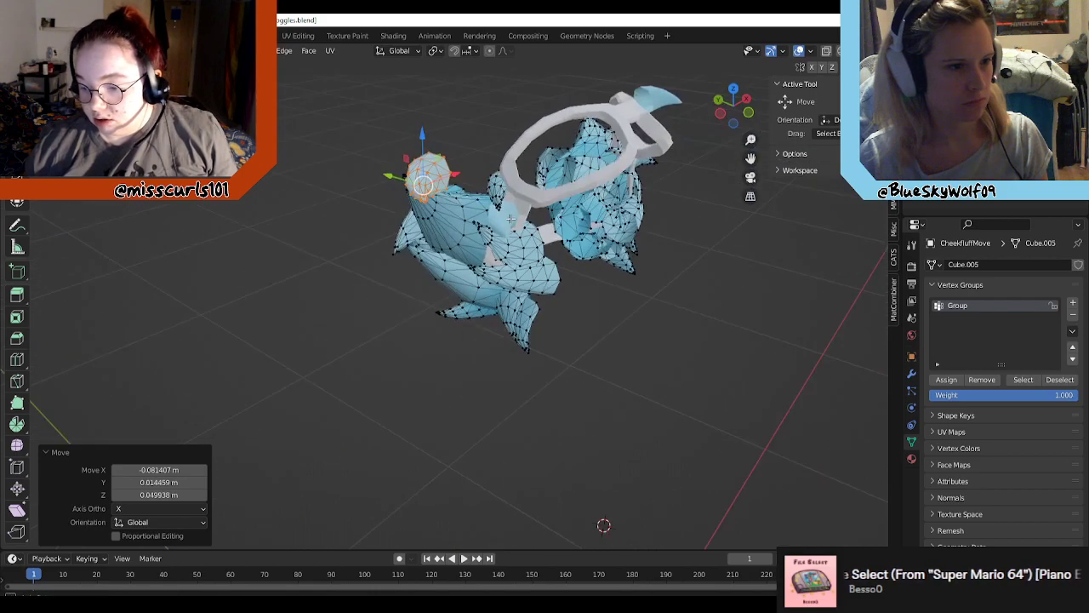
key("ctrl+z")
Step: Try a small move of the tuft vertices beside the goggles' side piece, undo it, and compare both cheeks from the front
scroll(538, 230, "up", 2)
middle_click_drag(663, 186, 512, 305, "shift")
scroll(451, 281, "up", 3)
middle_click_drag(442, 281, 481, 251)
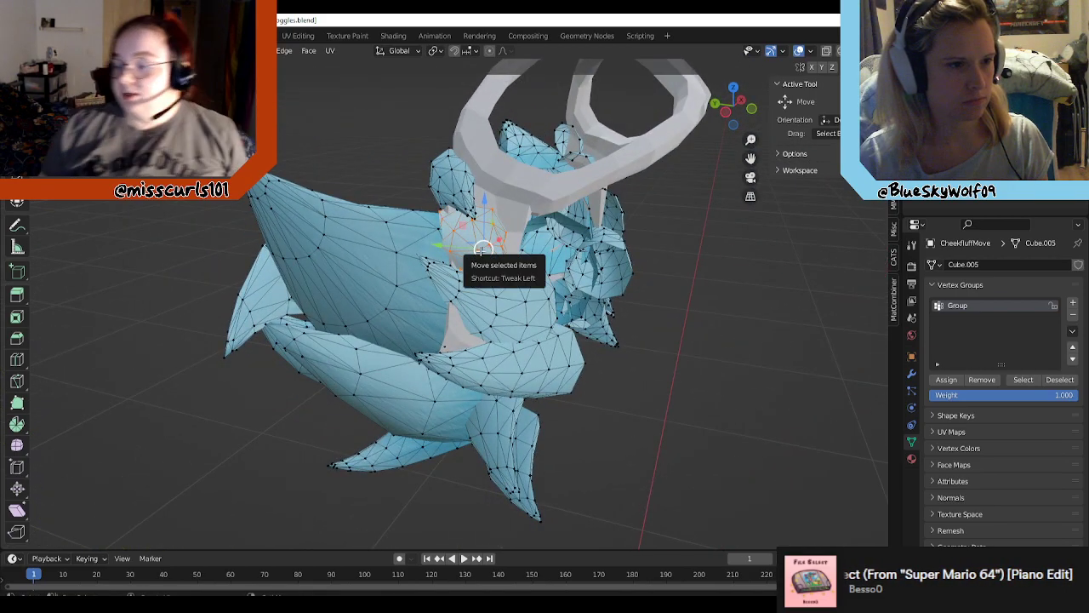
left_click_drag(481, 249, 499, 228)
key("ctrl+z")
scroll(681, 277, "down", 3)
middle_click_drag(698, 277, 610, 284)
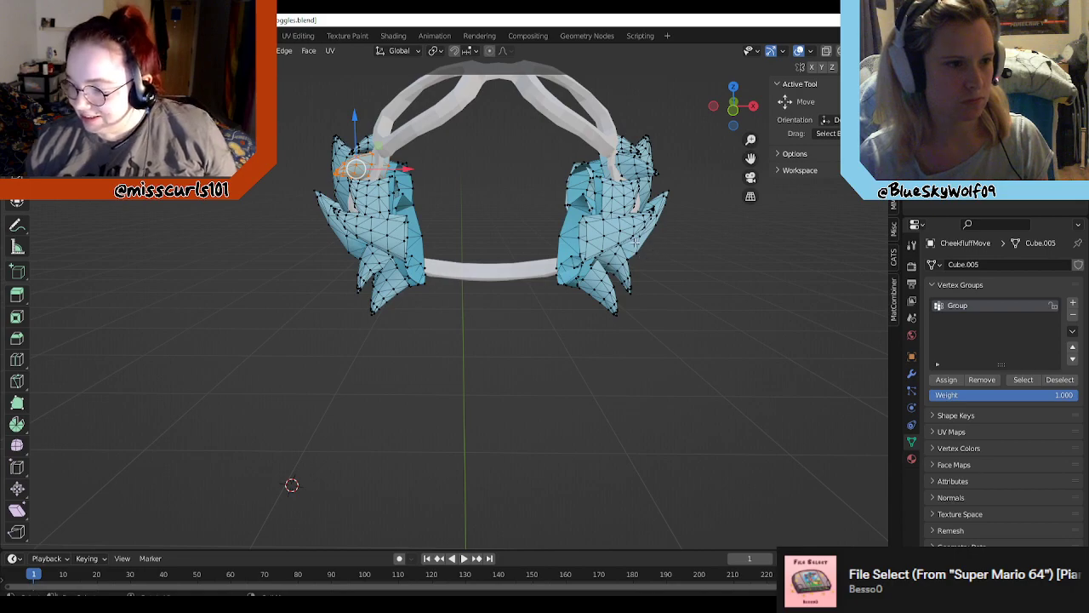
scroll(635, 243, "up", 1)
middle_click_drag(780, 298, 787, 340)
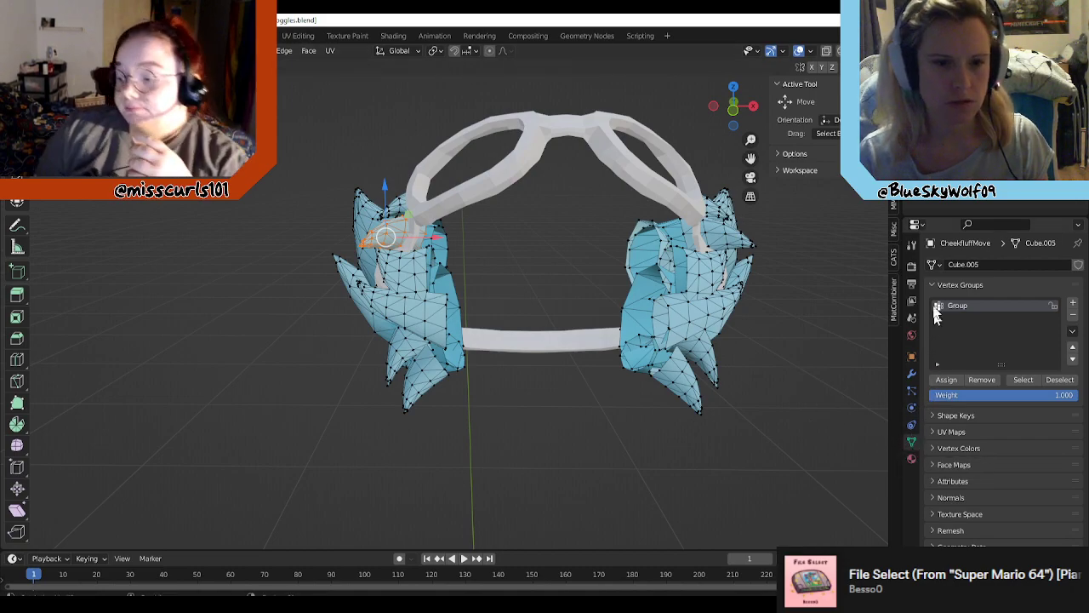
Step: Remove the Mirror modifier from CheekfluffMove
left_click(911, 244)
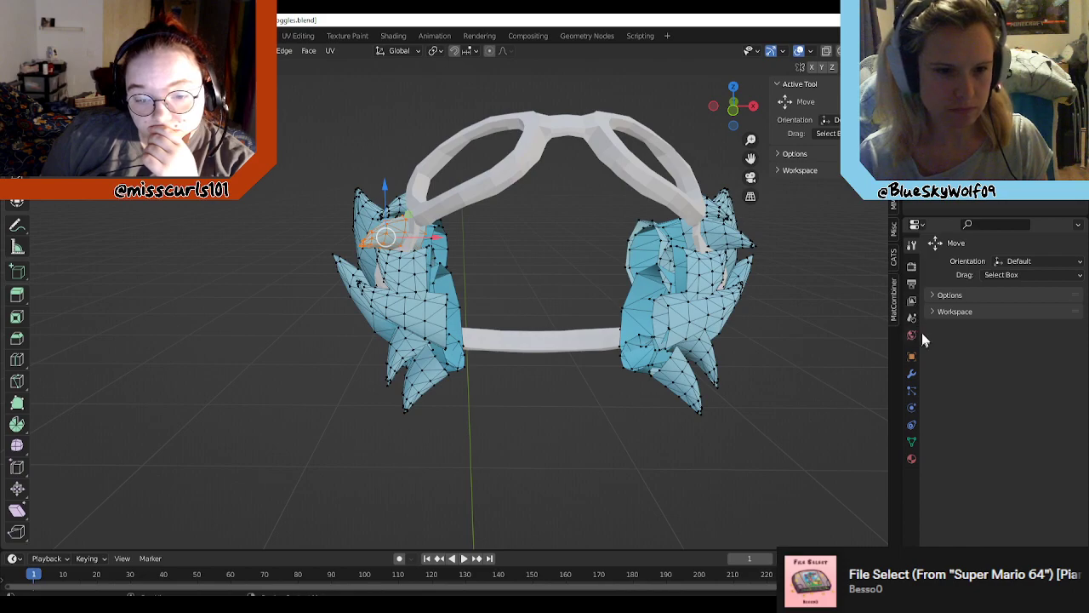
left_click(911, 374)
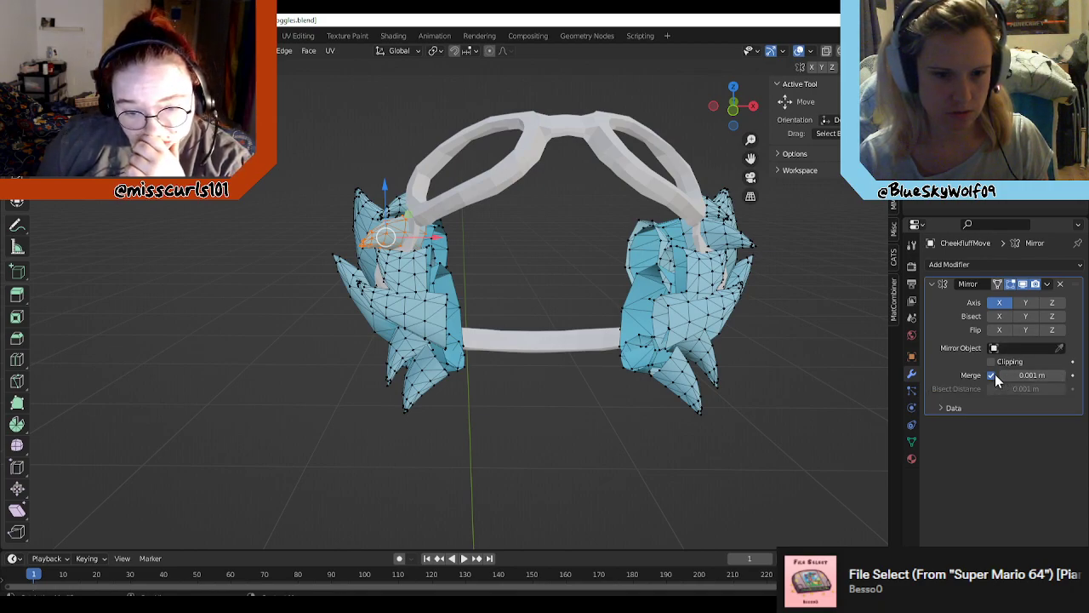
left_click(1061, 284)
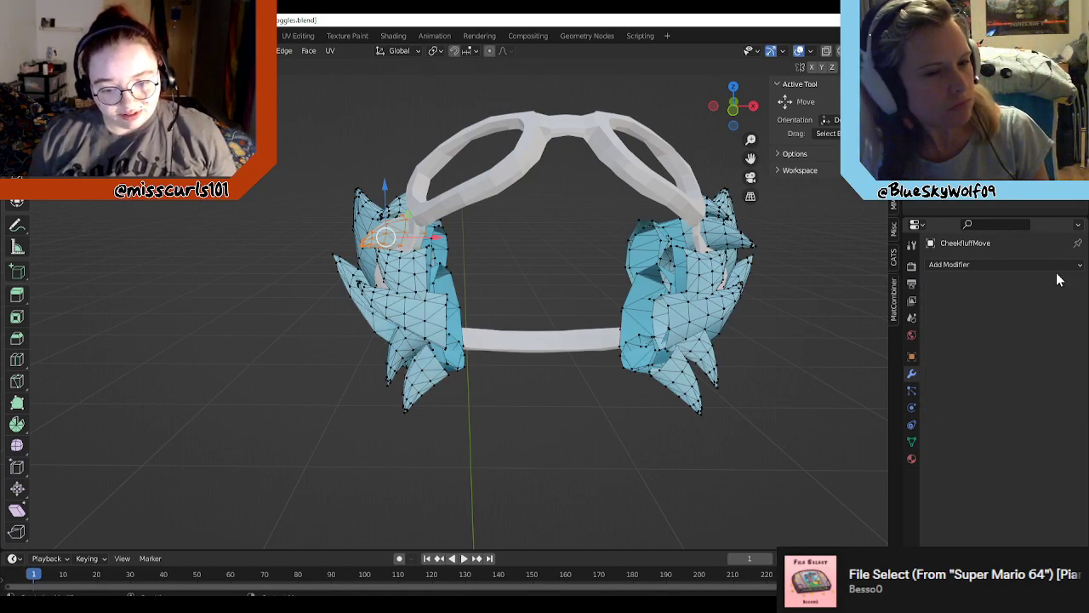
left_click(1075, 265)
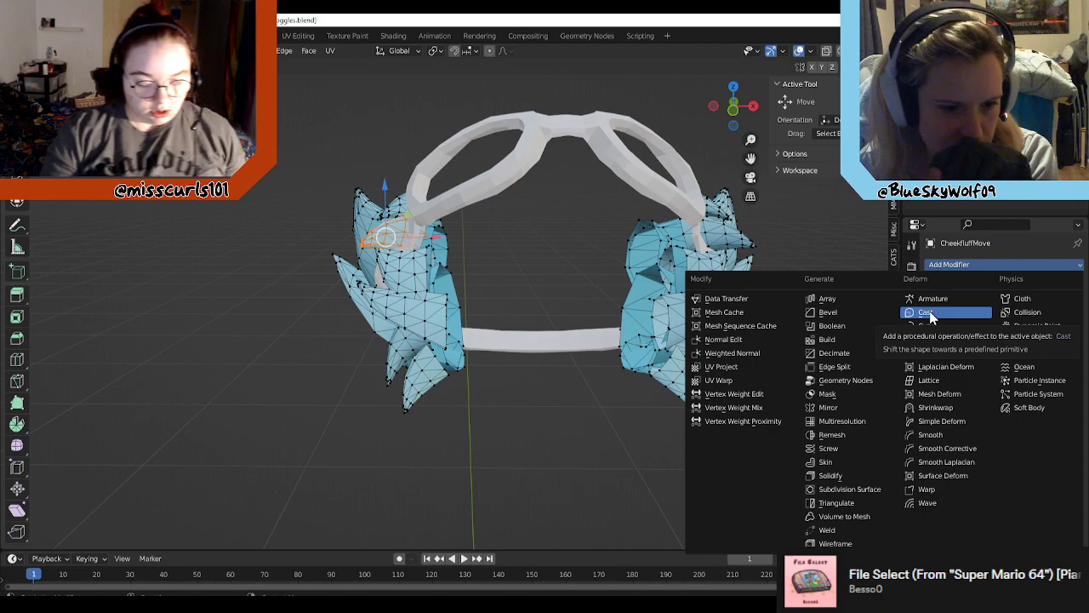
left_click(652, 474)
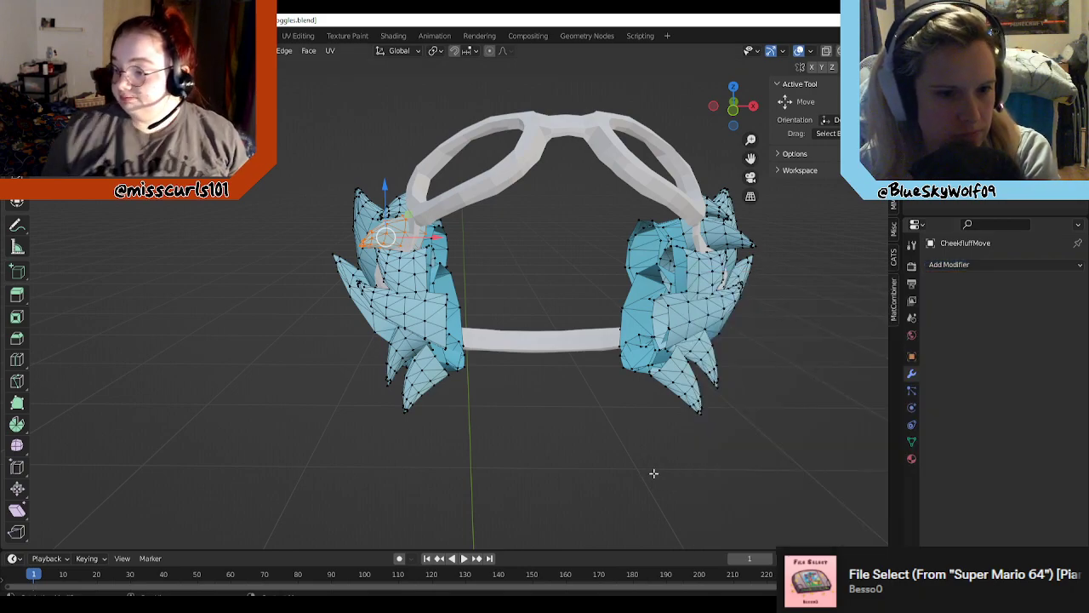
Step: Box-select the outer vertices near the tip of the tuft overlapping the goggles' side piece
middle_click_drag(559, 360, 365, 286)
scroll(483, 304, "up", 3)
middle_click_drag(470, 252, 427, 248)
left_click_drag(348, 246, 482, 312)
middle_click_drag(510, 285, 549, 312)
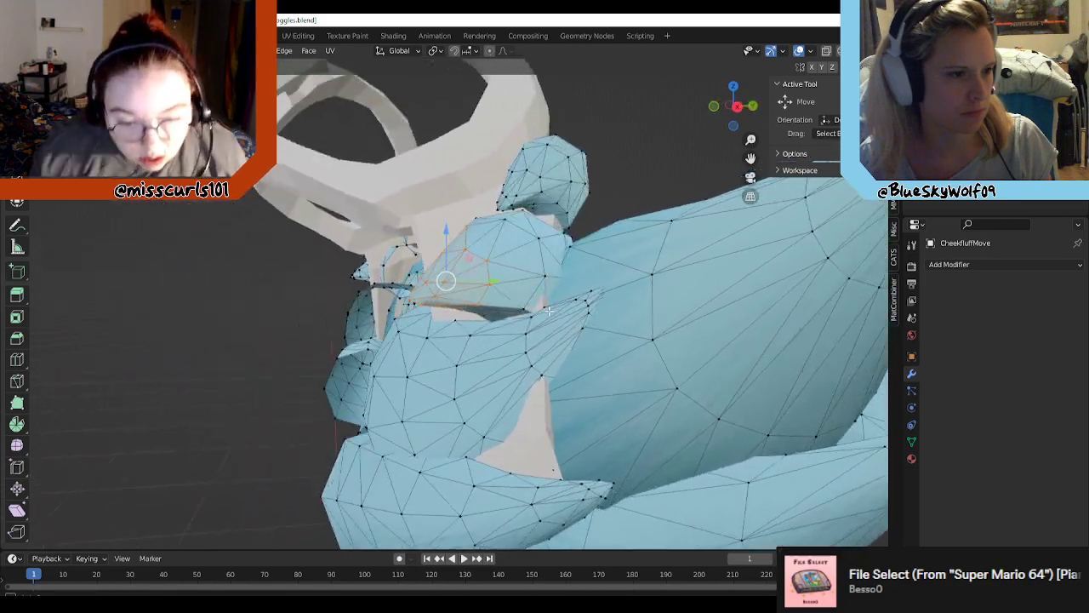
Step: Show the mesh's vertex groups, add the tuft's upper and rear outer vertices to the selection, and isolate the cheek fluff in local view
left_click(910, 443)
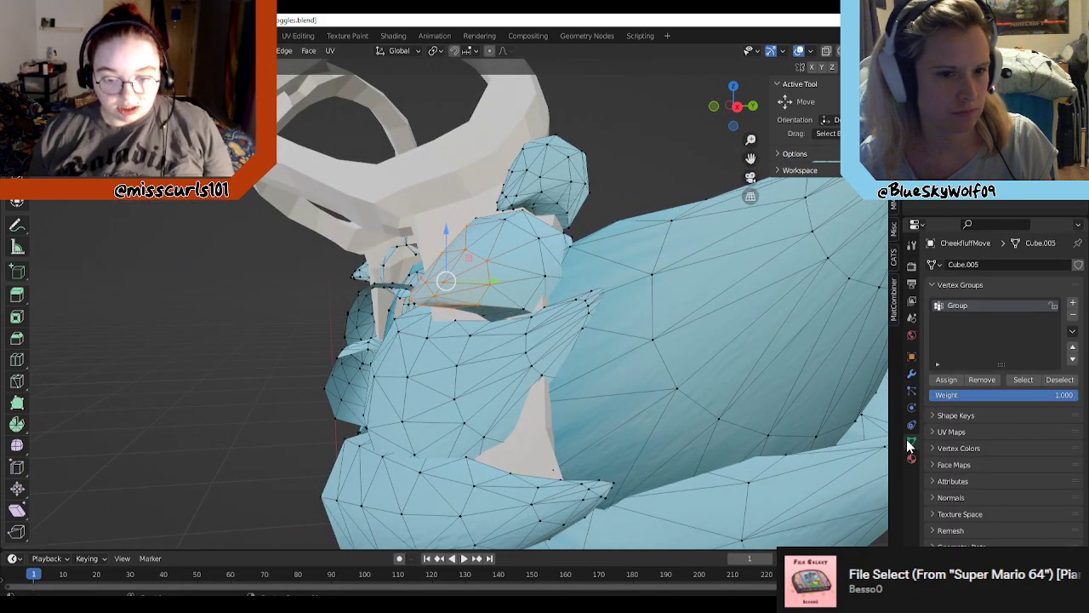
left_click(503, 220, "shift")
left_click(539, 239, "shift")
left_click(545, 275, "shift")
left_click(526, 311, "shift")
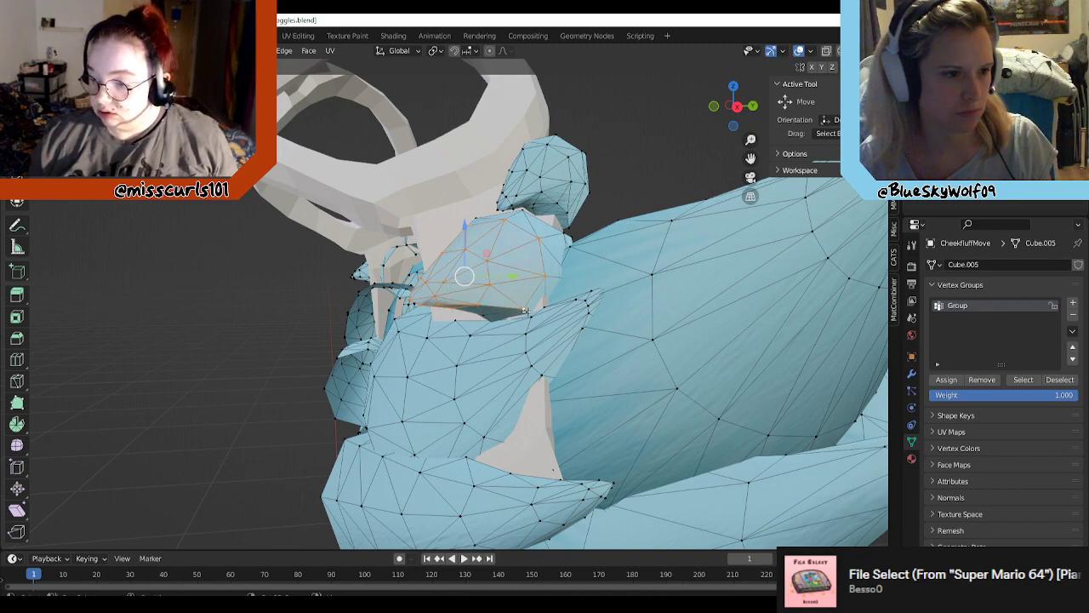
key("slash")
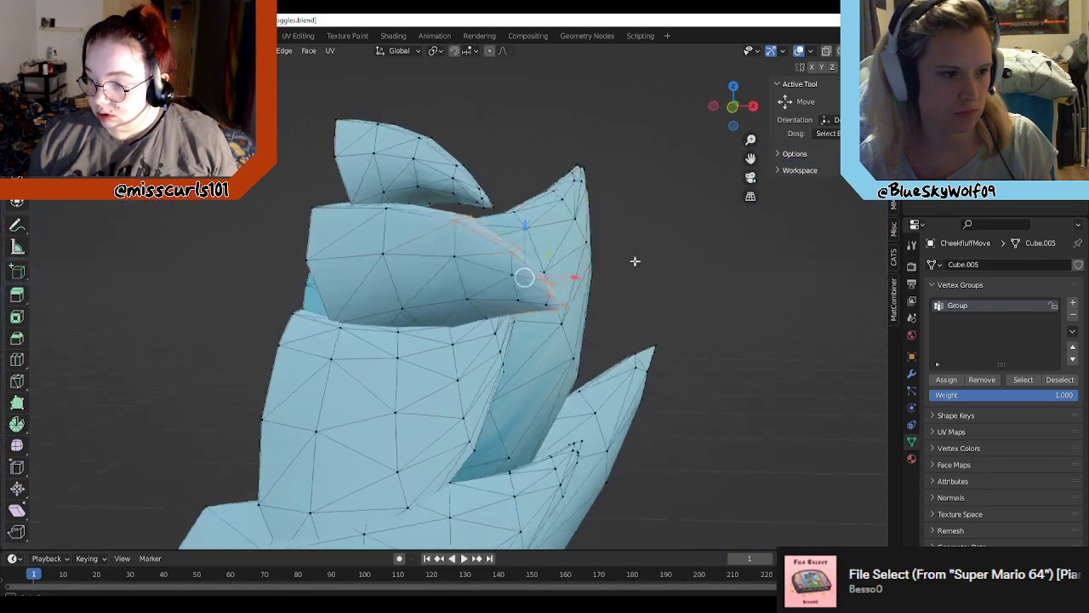
Step: Add the vertices across the outer face of the tuft overlapping the goggles to the selection, from its tip towards its base
middle_click_drag(635, 261, 555, 255)
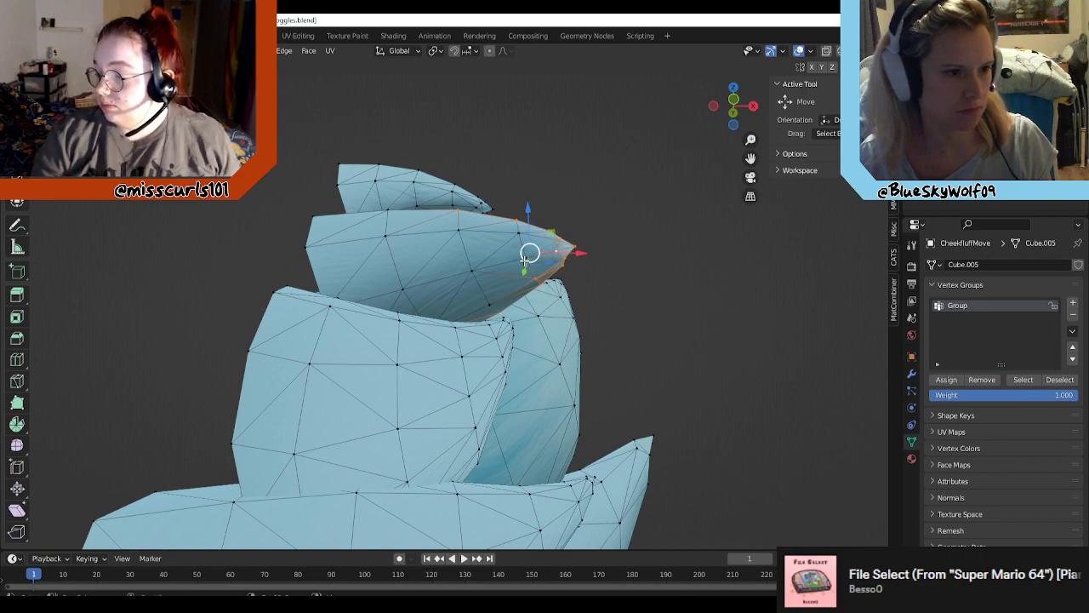
left_click(514, 255, "shift")
left_click(479, 266, "shift")
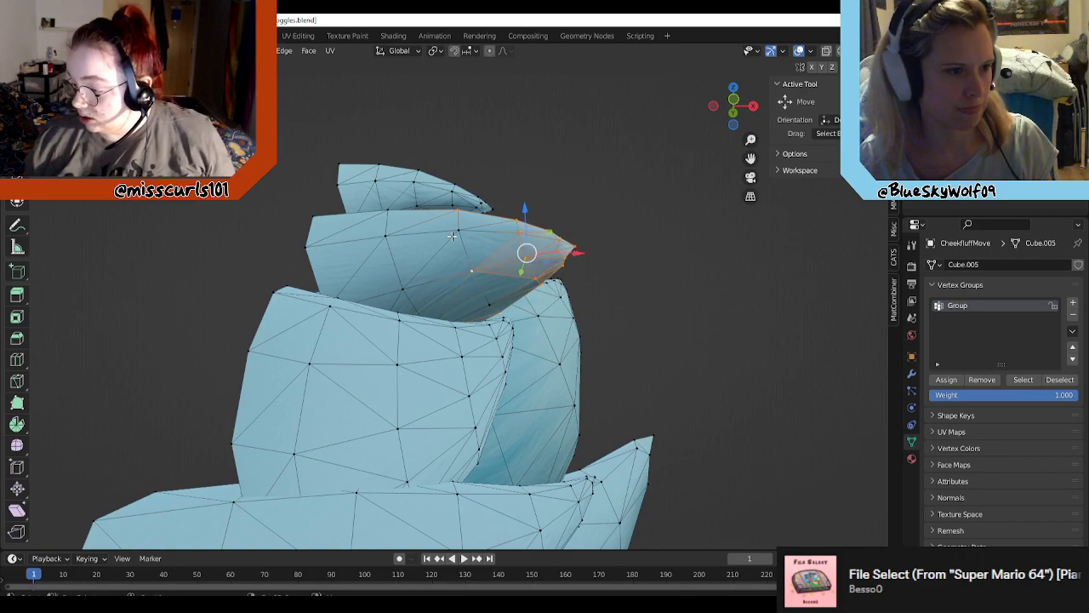
left_click(453, 236, "shift")
left_click(484, 296, "shift")
left_click(385, 241, "shift")
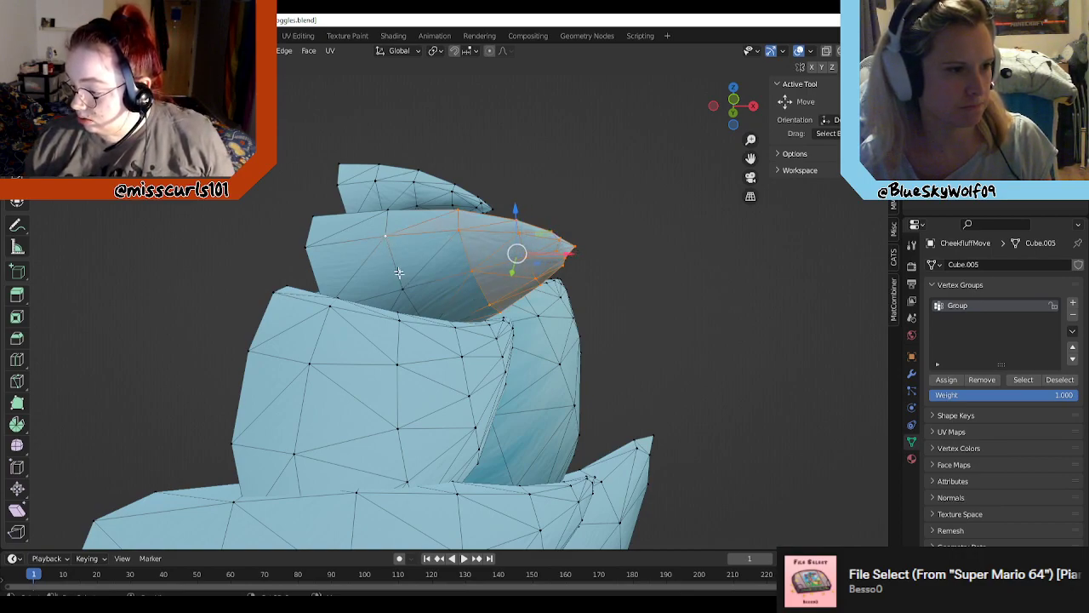
left_click(399, 288, "shift")
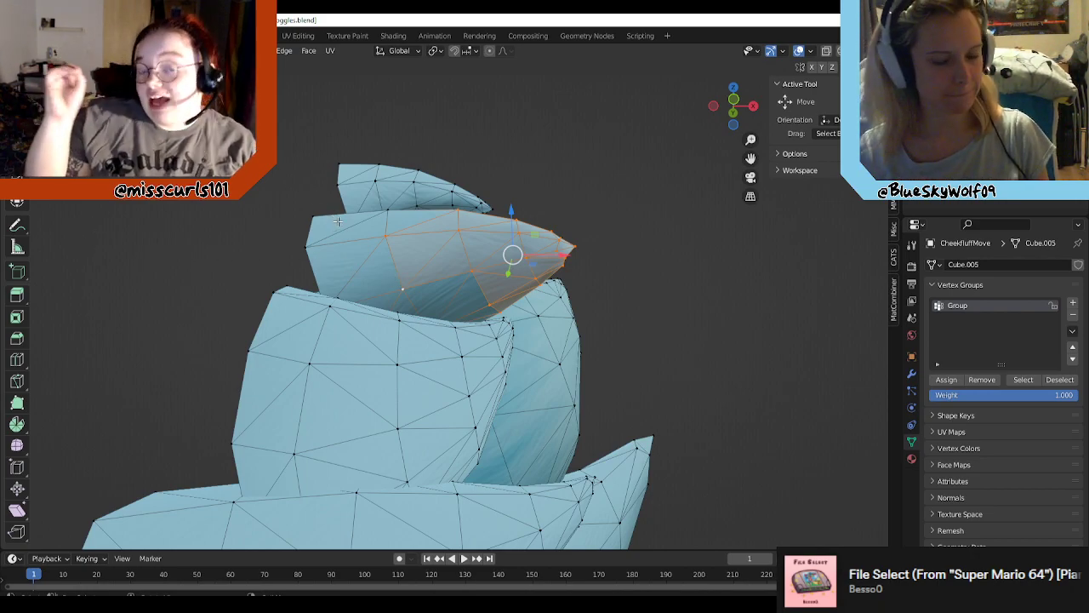
left_click(305, 245, "shift")
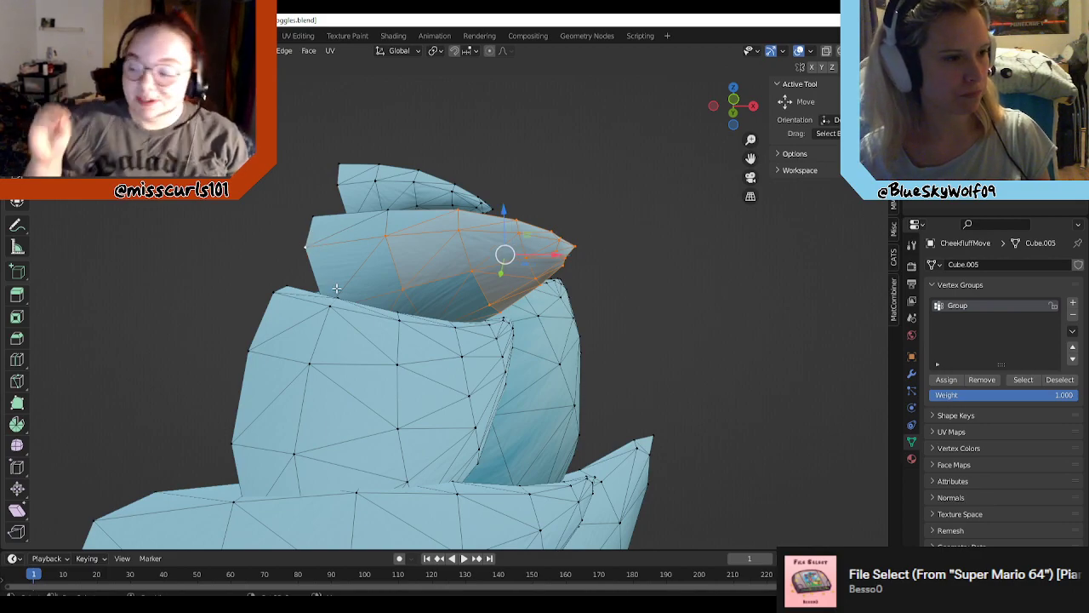
Step: Add the tuft's remaining inner-side vertices to the selection and check from several angles that the whole tuft is covered
middle_click_drag(353, 250, 380, 258)
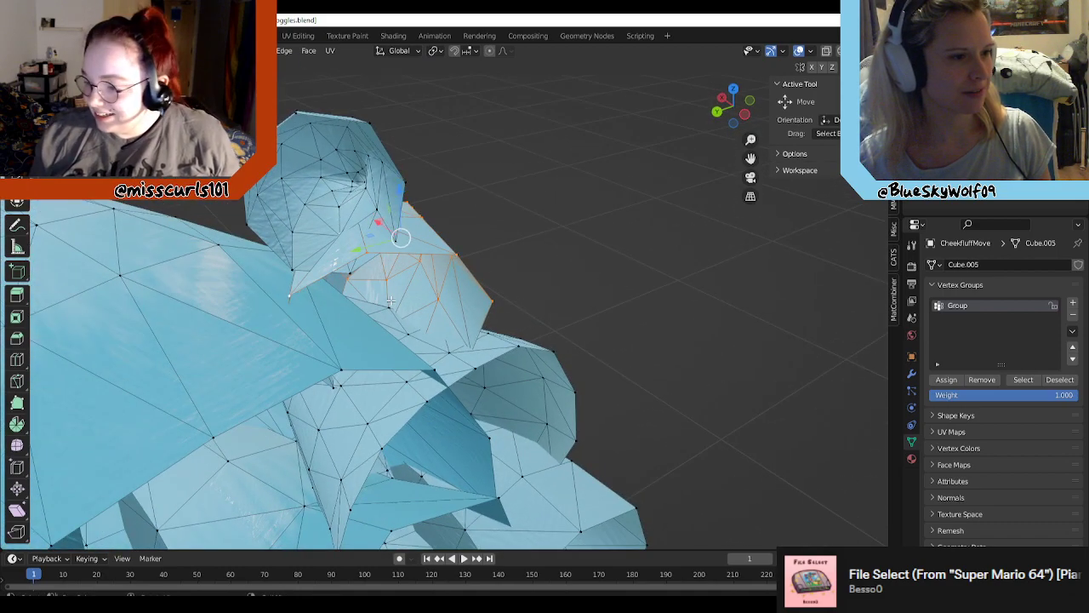
middle_click_drag(390, 302, 381, 297)
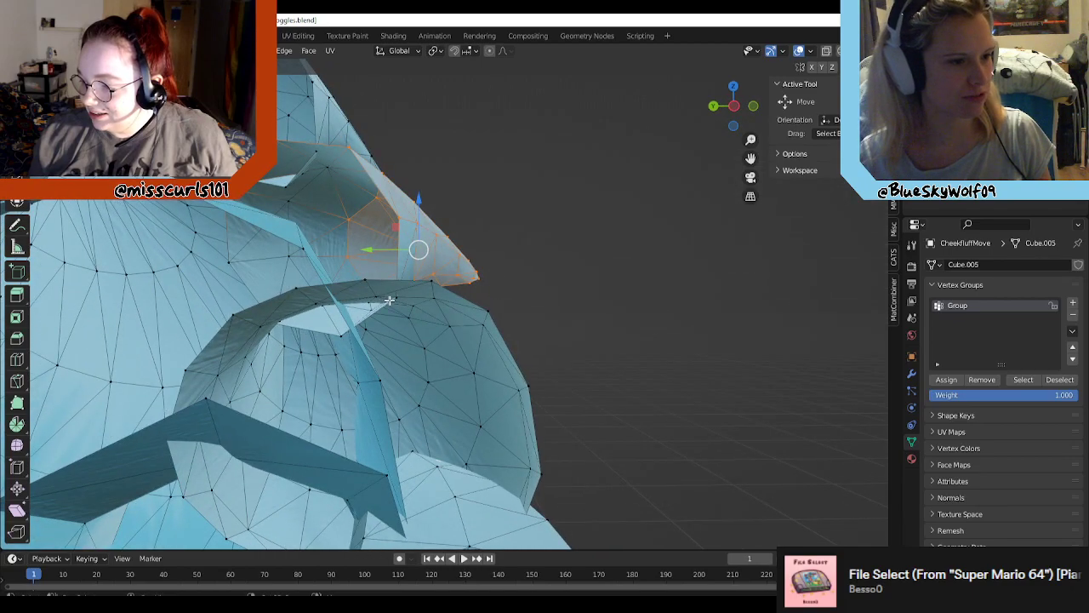
left_click(294, 258, "shift")
left_click(233, 264, "shift")
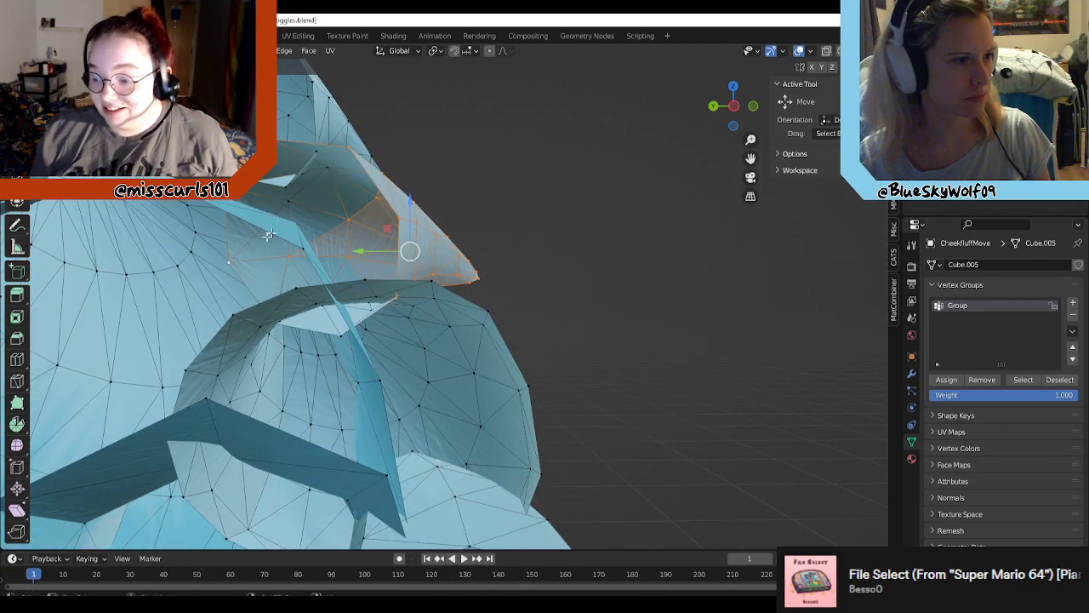
left_click(292, 202, "shift")
middle_click_drag(326, 169, 382, 311)
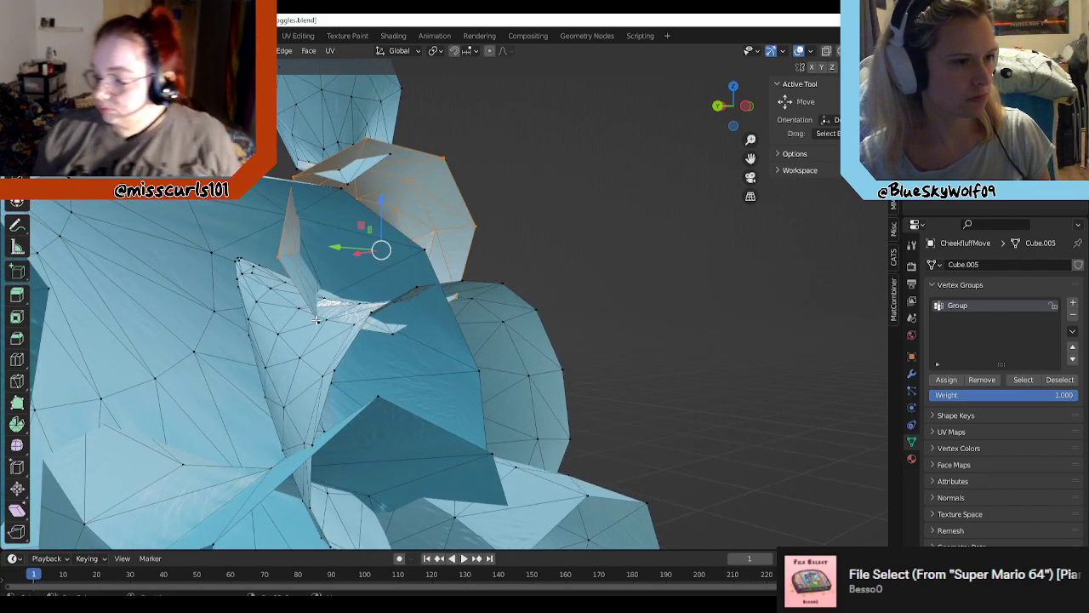
middle_click_drag(317, 320, 356, 335)
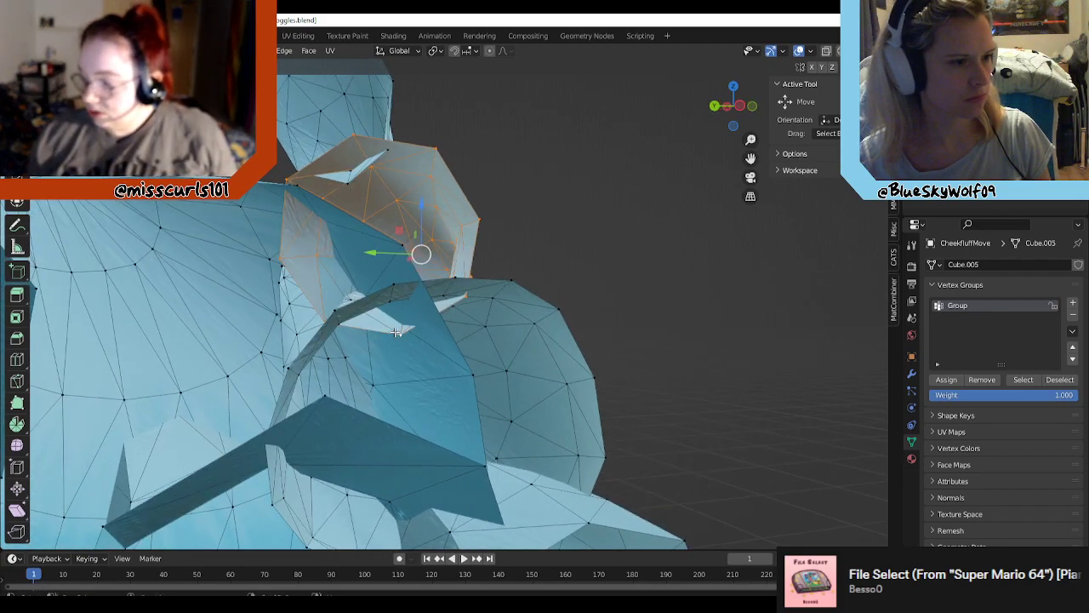
middle_click_drag(413, 303, 427, 246)
middle_click_drag(418, 221, 301, 385)
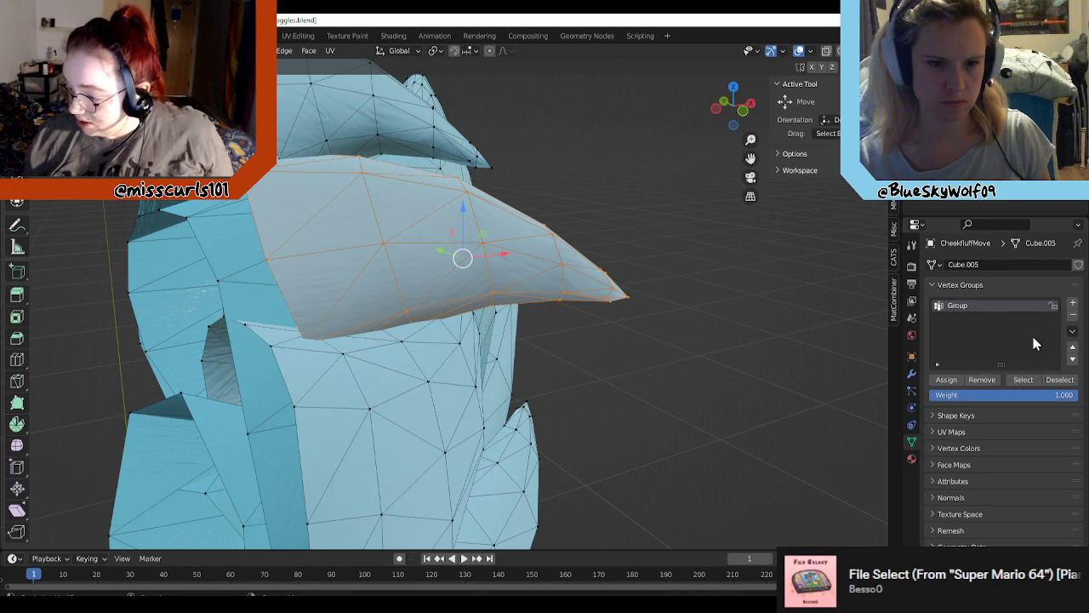
Step: Create a second vertex group, assign the selected tuft vertices to it, and test it by deselecting and reselecting the group
left_click(1072, 302)
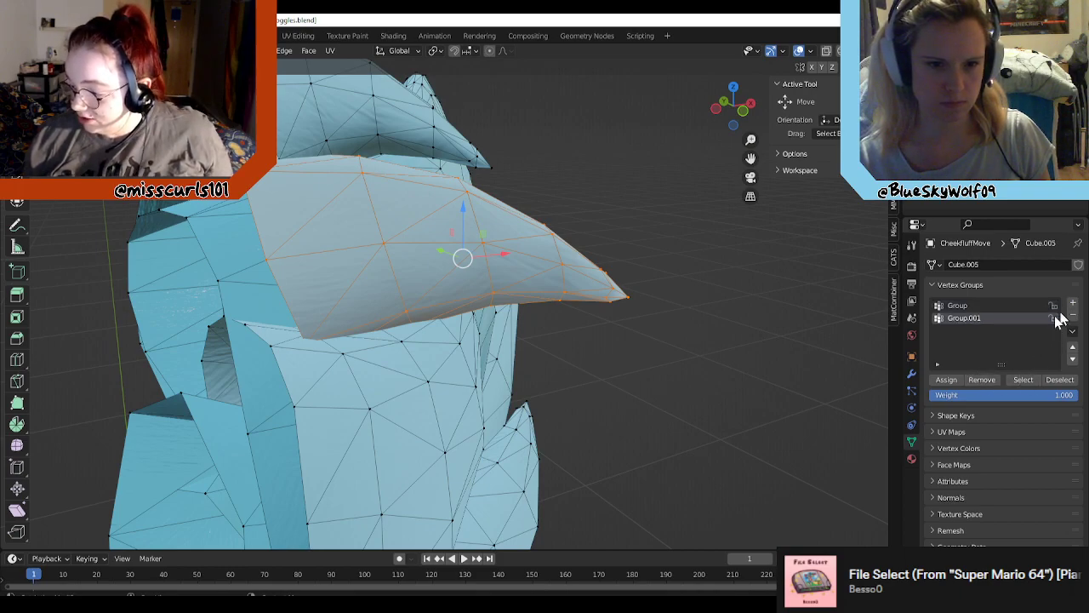
left_click(947, 379)
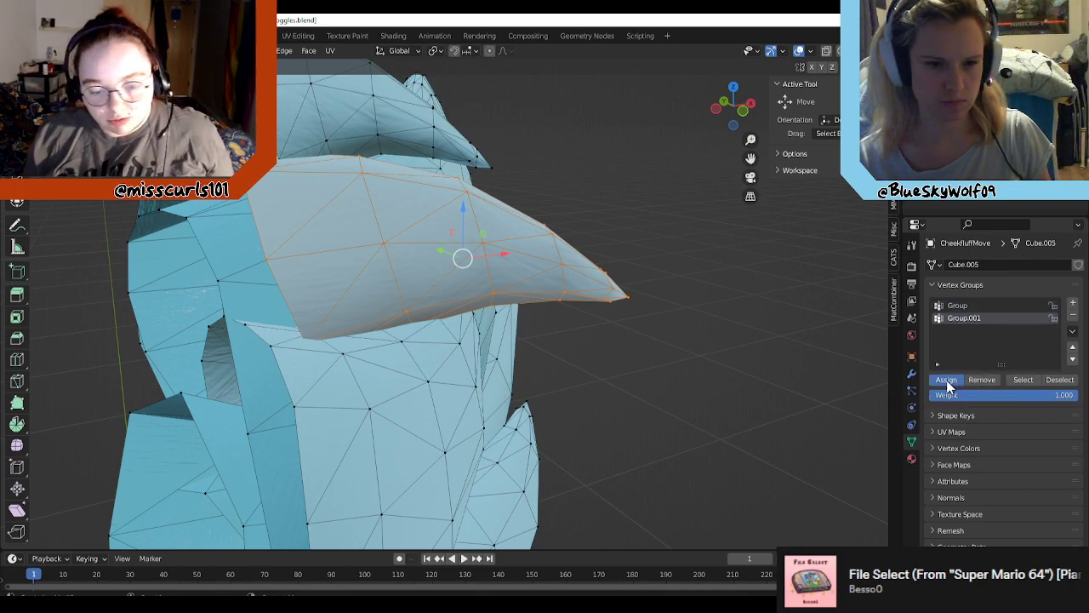
left_click(1060, 380)
left_click(1025, 380)
scroll(591, 338, "down", 4)
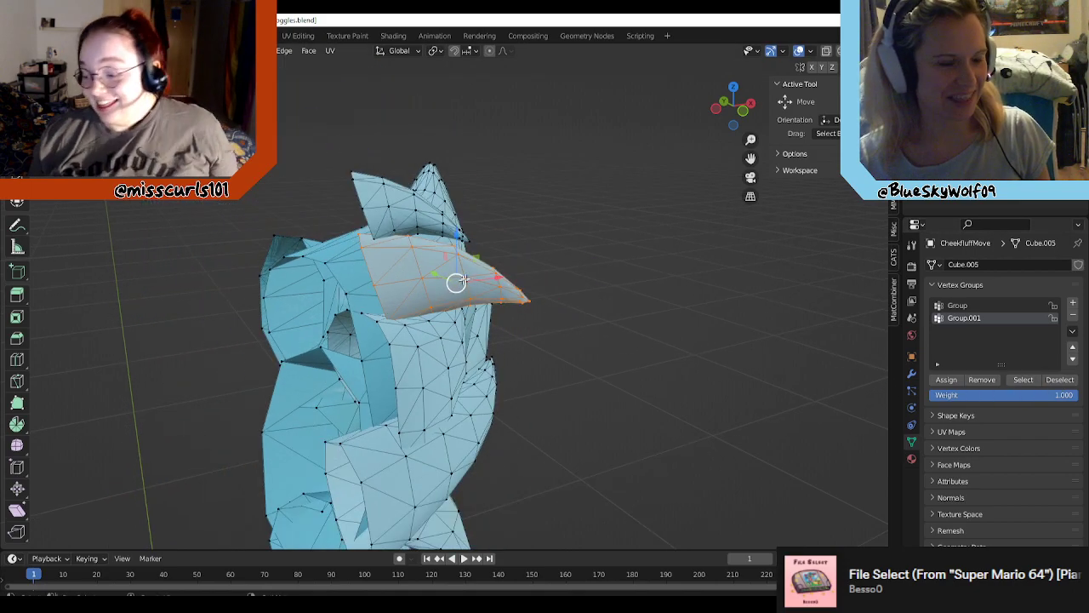
Step: Compare the goggles' down version with both cheeks from the front, hide it, and show the up version instead
left_click_drag(465, 284, 602, 285)
scroll(603, 284, "down", 6)
mouse_move(602, 311)
middle_mouse_down()
mouse_move(573, 318)
mouse_move(645, 304)
mouse_move(608, 297)
middle_mouse_up()
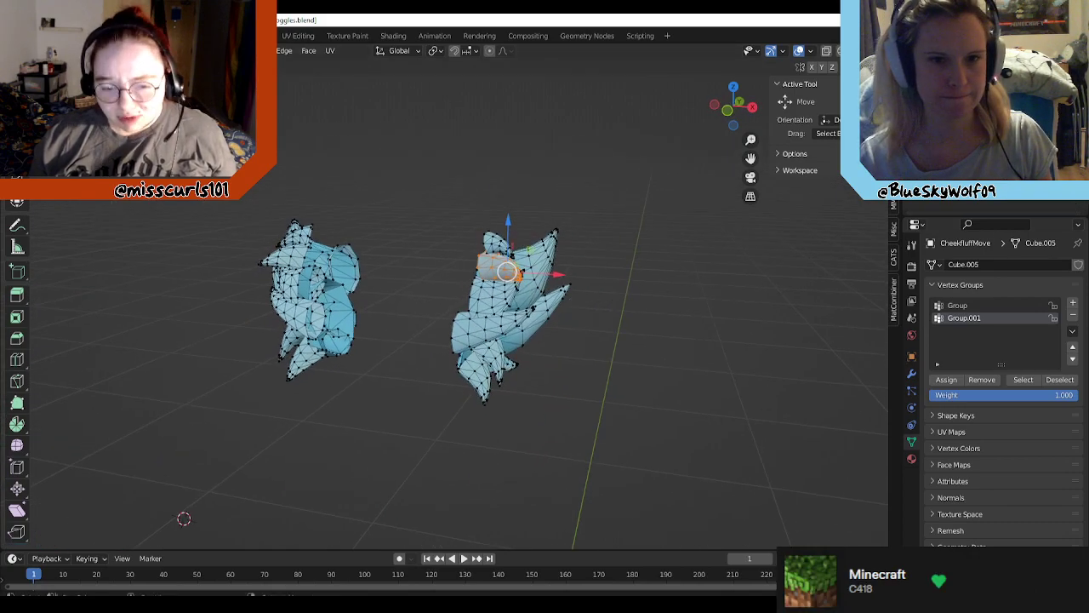
left_click(961, 303)
left_click(962, 319)
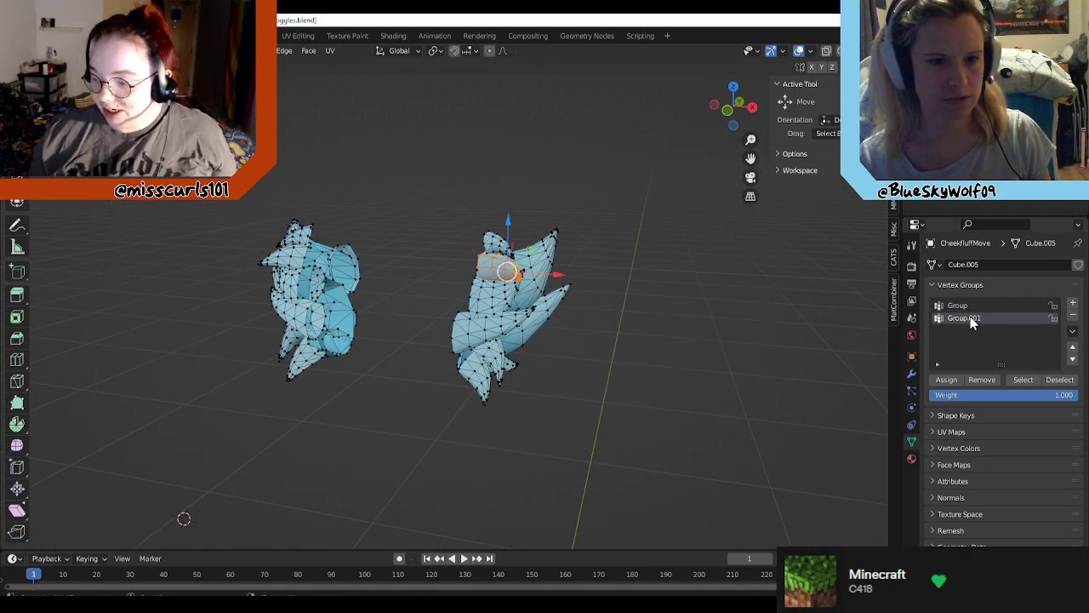
middle_click_drag(629, 302, 672, 247)
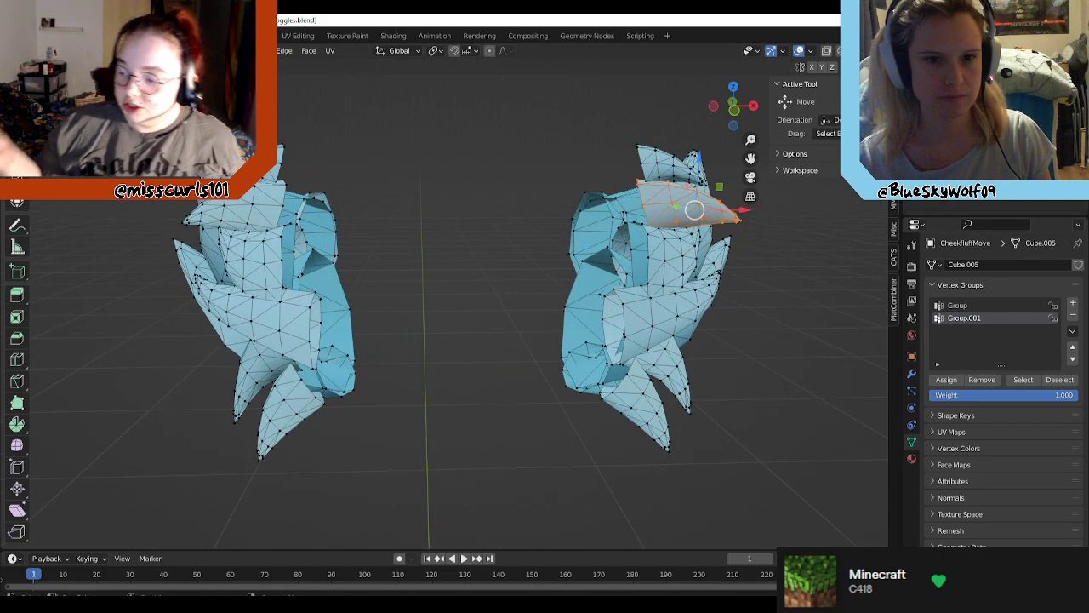
left_click(1064, 174)
scroll(598, 227, "down", 1)
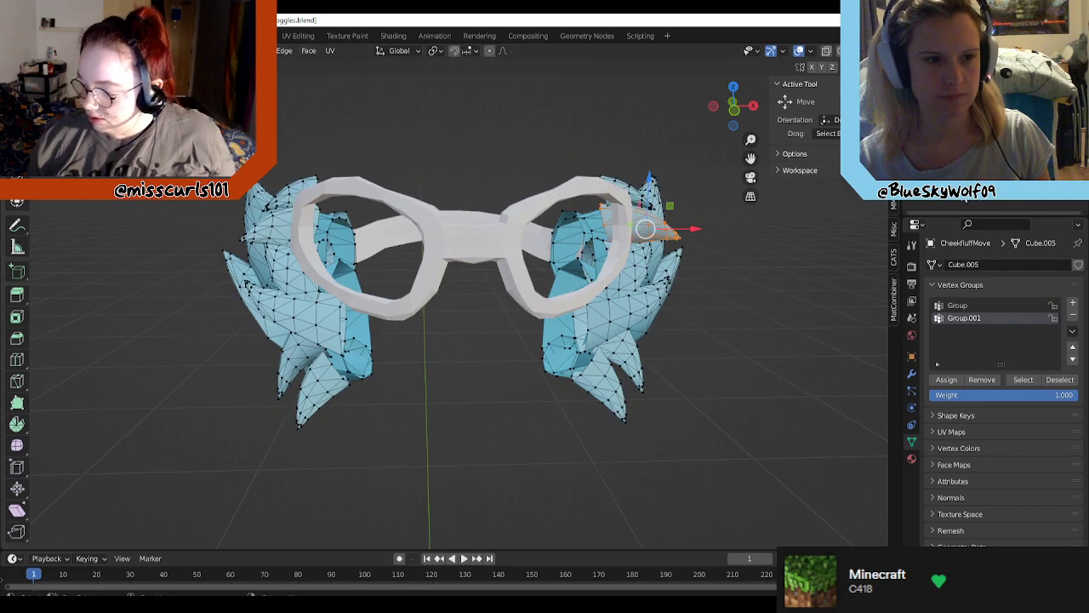
left_click(1064, 174)
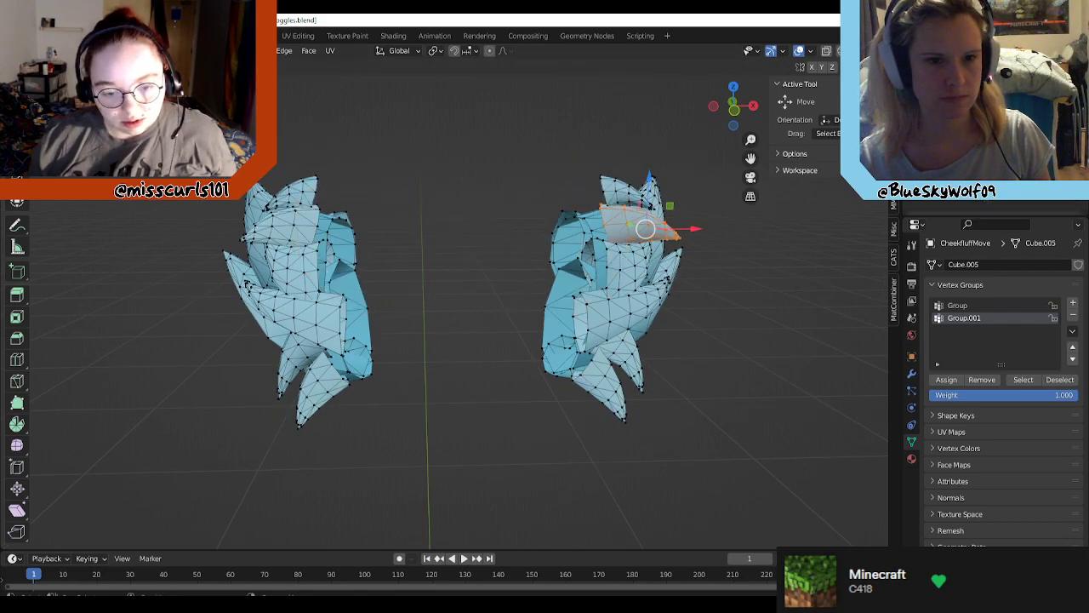
left_click(1064, 187)
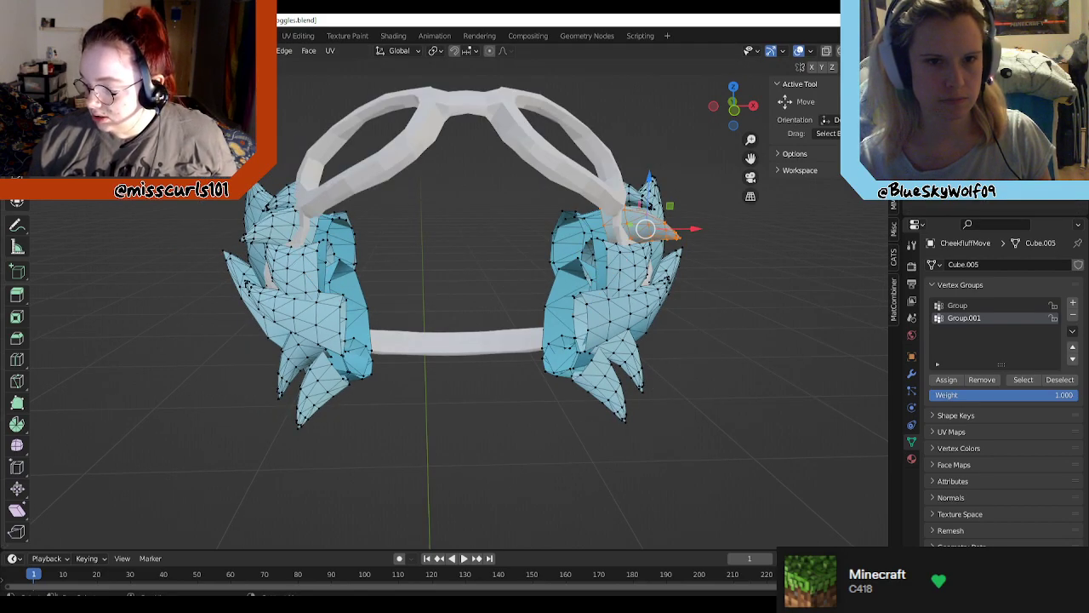
Step: Unhide the character's body alongside the goggles and the cheek fluff mesh, and bring the head into close view
left_click(1064, 162)
scroll(711, 270, "down", 3)
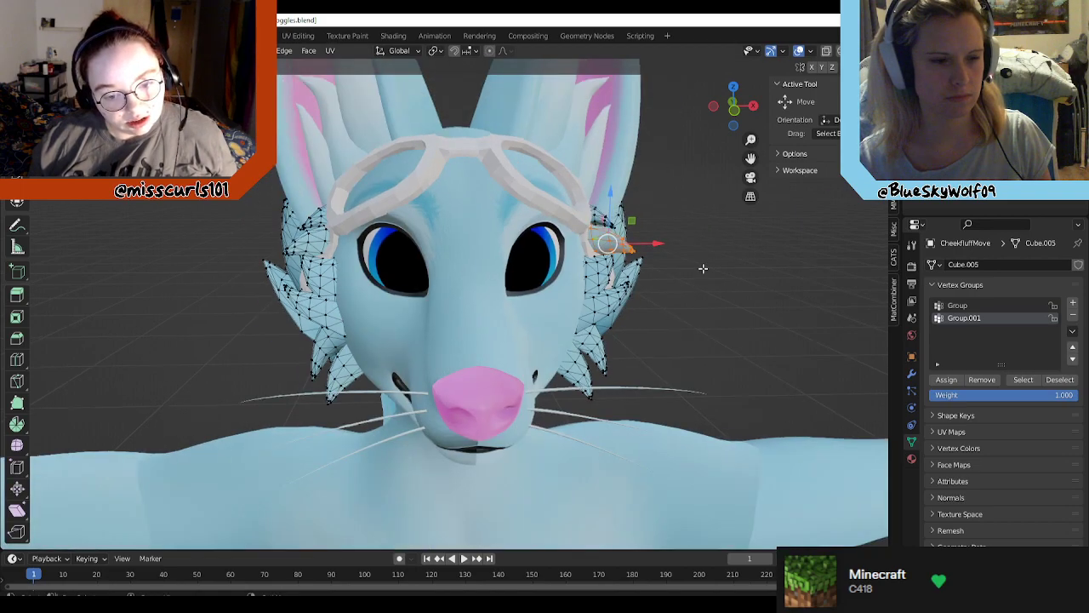
mouse_move(671, 284)
middle_mouse_down()
mouse_move(706, 304)
mouse_move(663, 299)
middle_mouse_up()
scroll(663, 299, "up", 3)
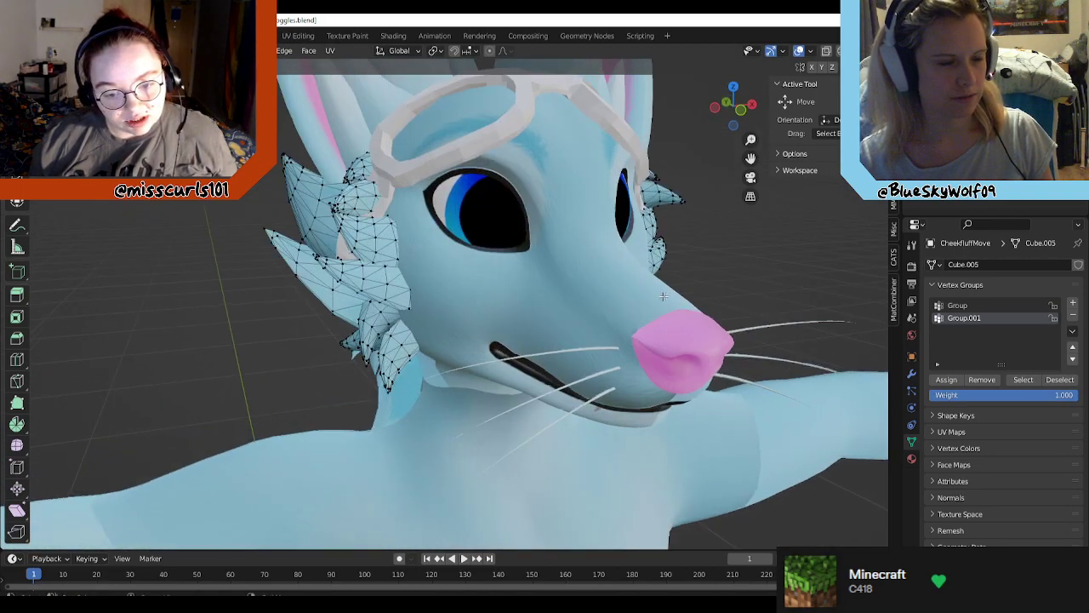
middle_click_drag(805, 269, 746, 287)
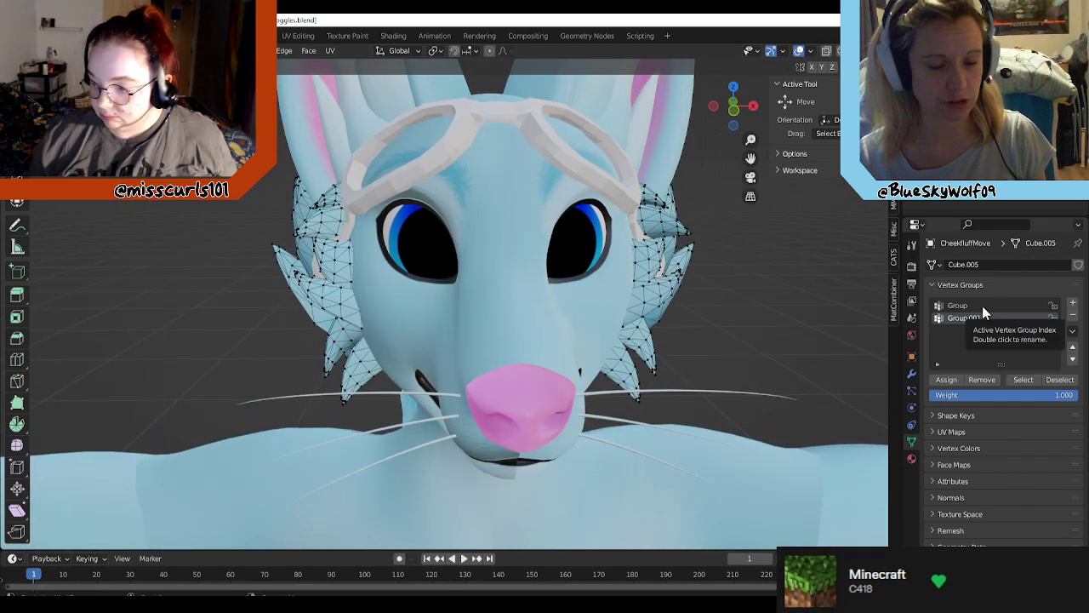
Step: Select the vertices of both Group and Group.001 and move these two fluff tufts about 0.0135 m along Y
left_click(982, 307)
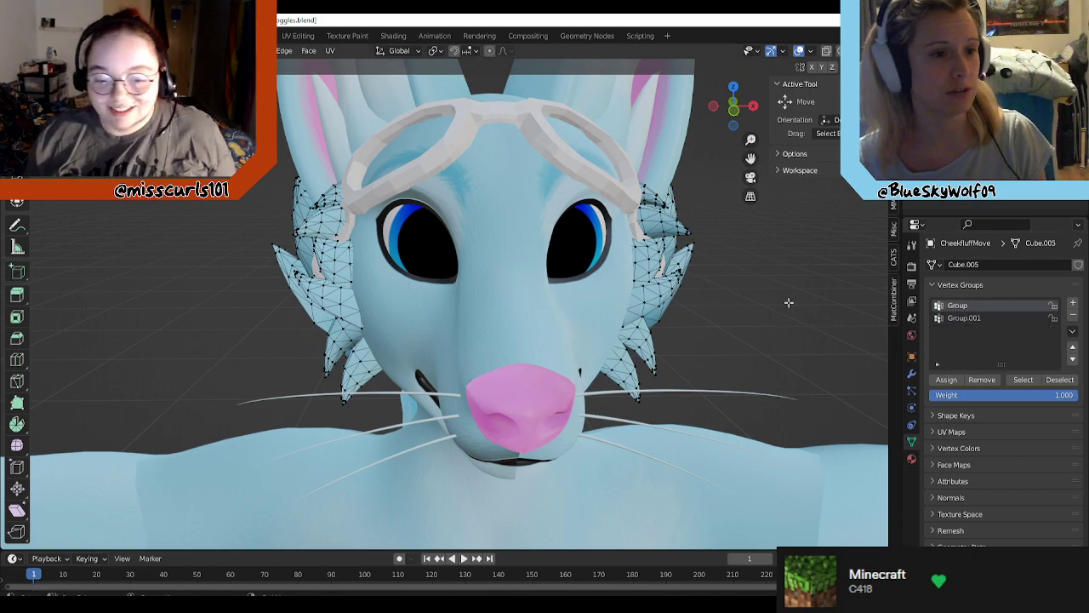
middle_click_drag(788, 302, 778, 312)
left_click(1024, 381)
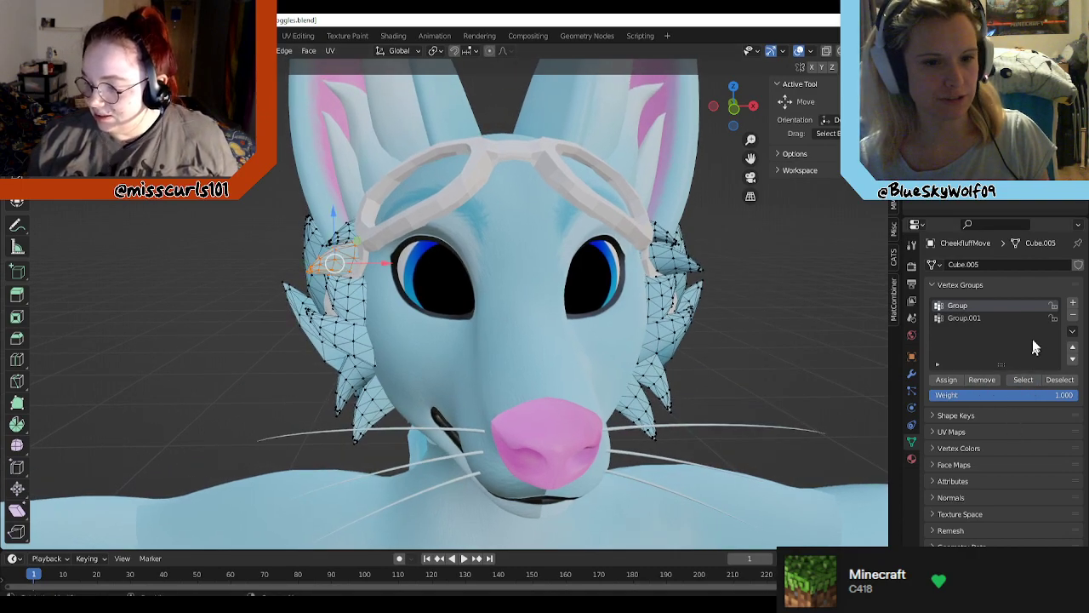
left_click(990, 317)
left_click(1021, 379)
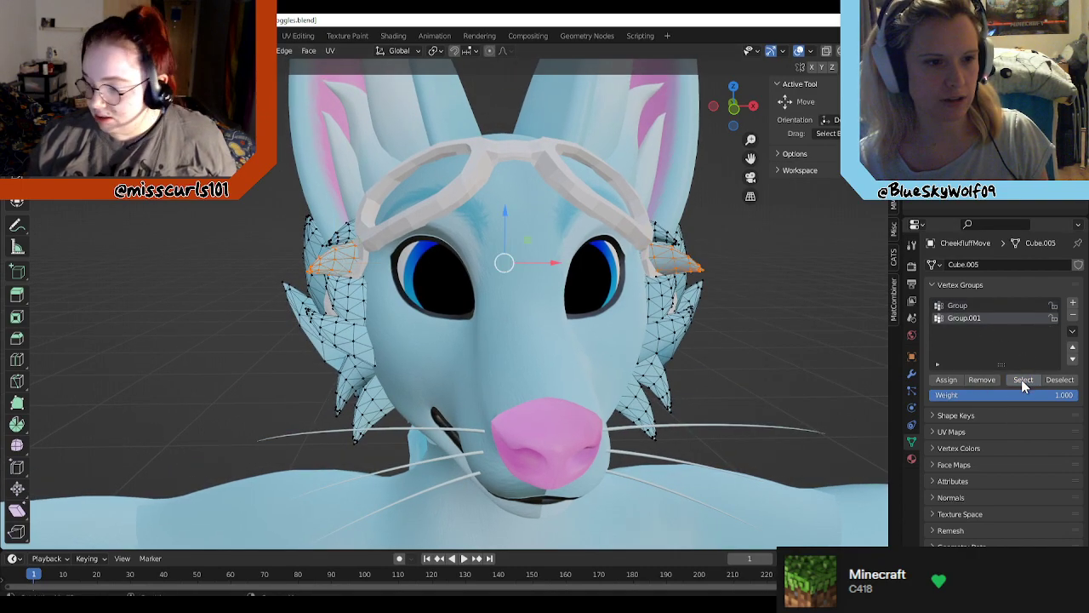
middle_click_drag(853, 366, 732, 379)
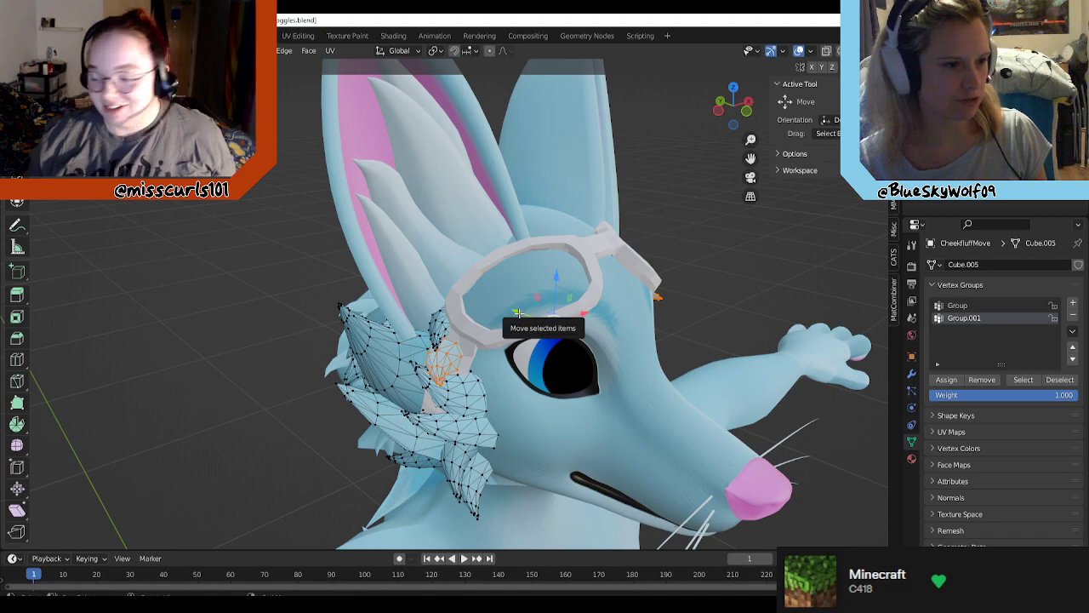
left_click_drag(518, 313, 506, 307)
Step: Try to scale the two selected fluff tufts along the Y axis
middle_click_drag(507, 309, 663, 286)
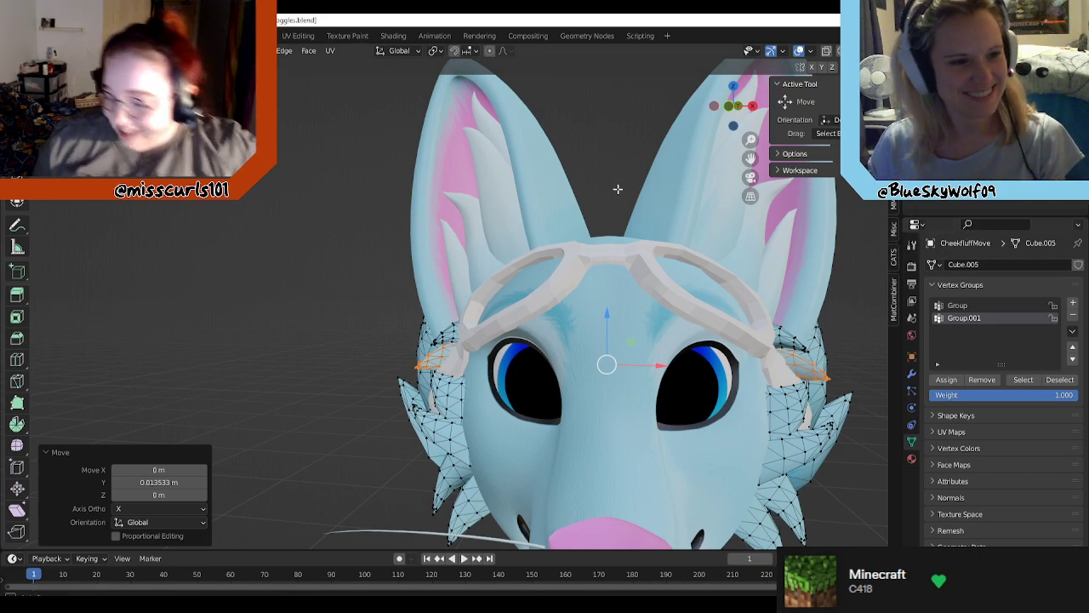
middle_click_drag(618, 184, 760, 180)
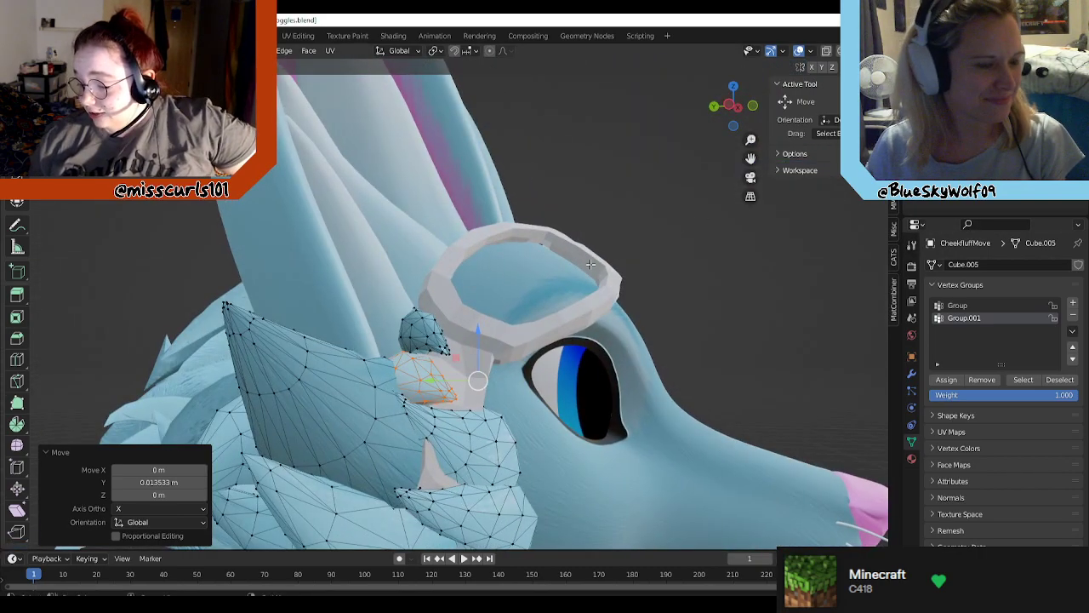
middle_click_drag(591, 265, 603, 311)
scroll(652, 308, "up", 3)
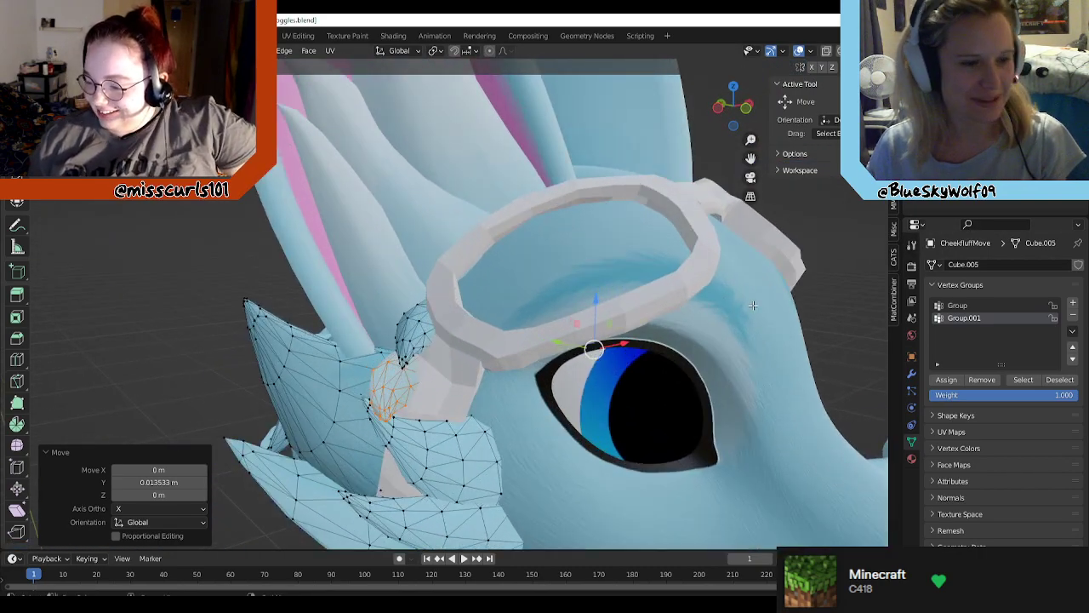
middle_click_drag(754, 306, 449, 271)
middle_click_drag(562, 255, 652, 274)
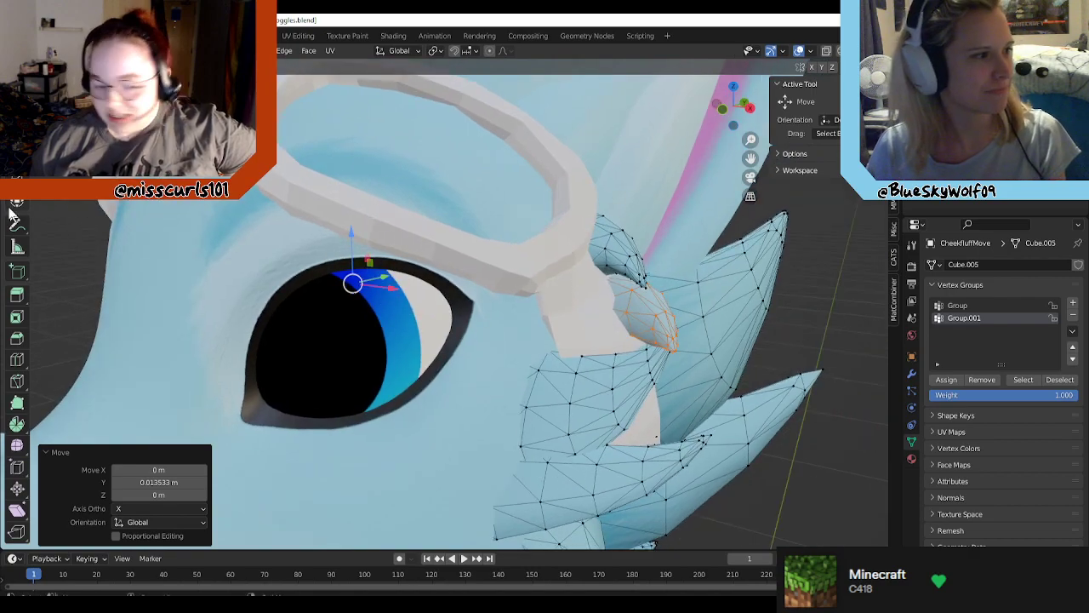
left_click(17, 180)
middle_click_drag(400, 263, 321, 301)
key("s")
key("y")
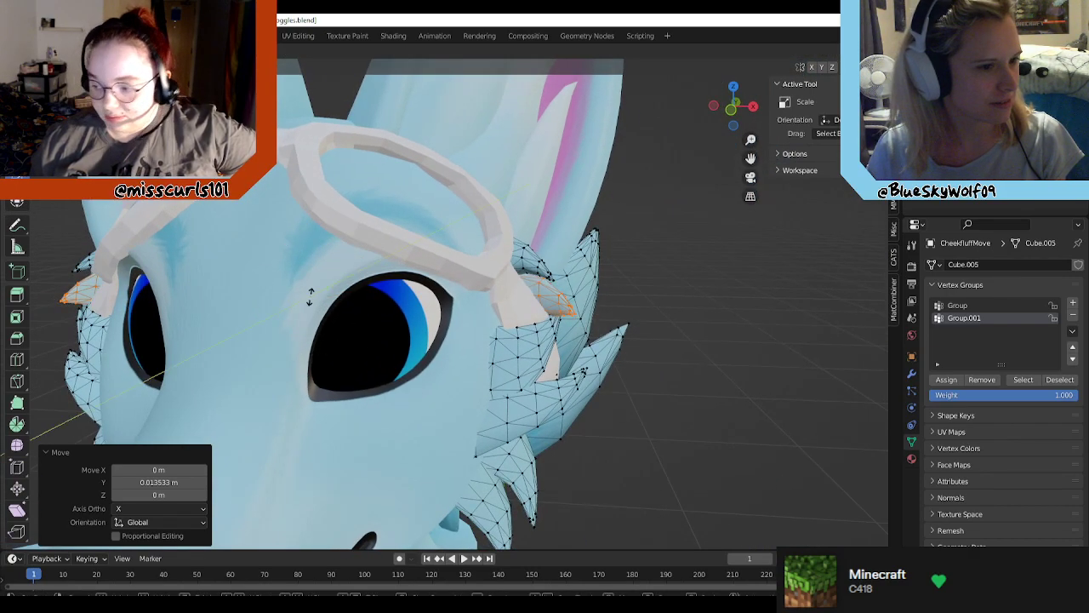
left_click(309, 297)
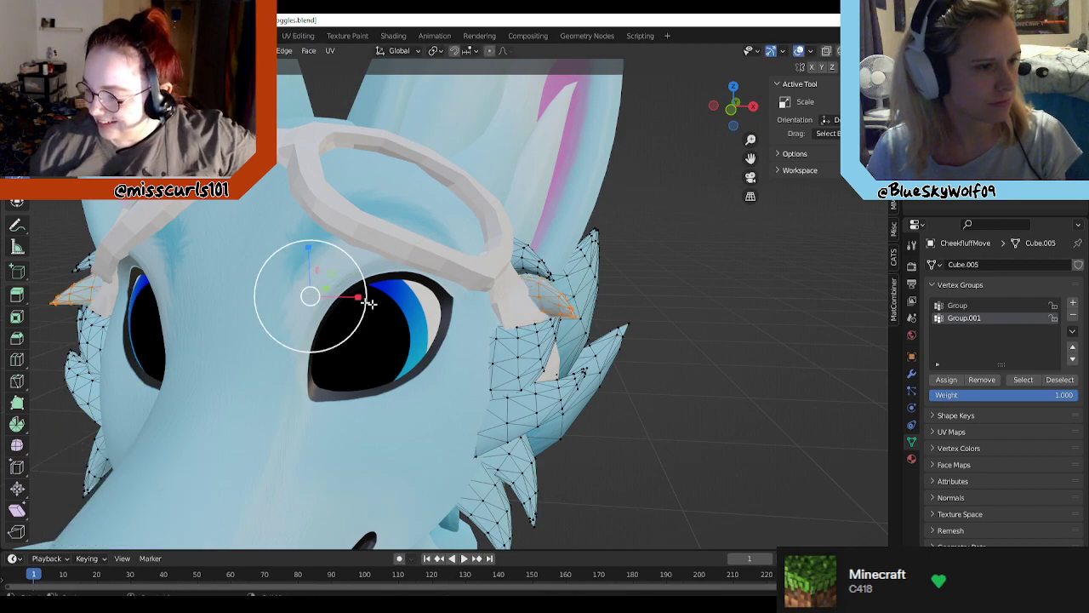
Step: Scale the two selected fluff tufts down uniformly to about 0.923
key("s")
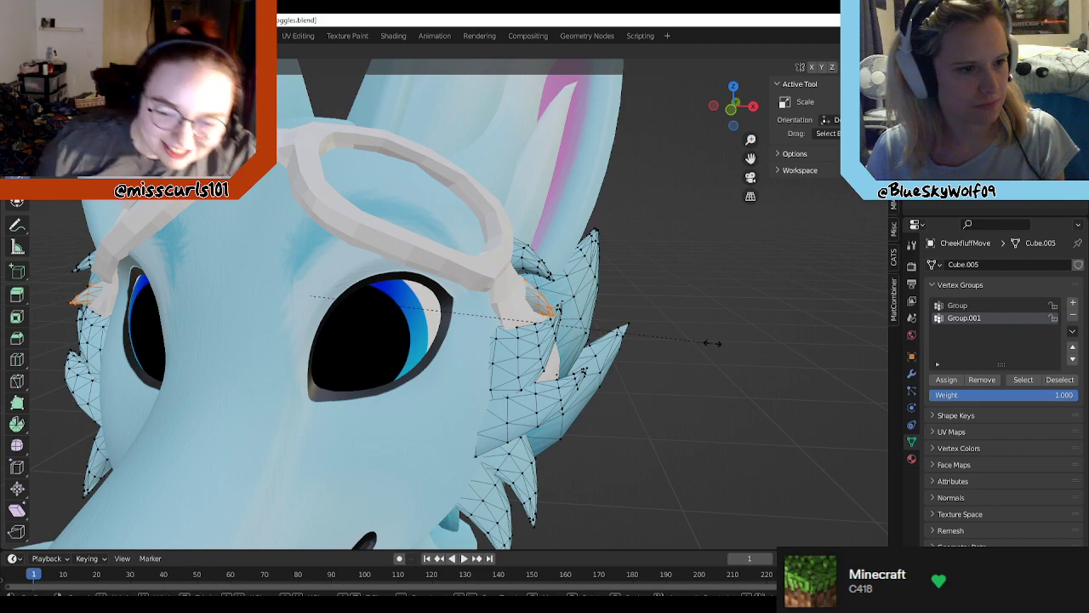
left_click(715, 344)
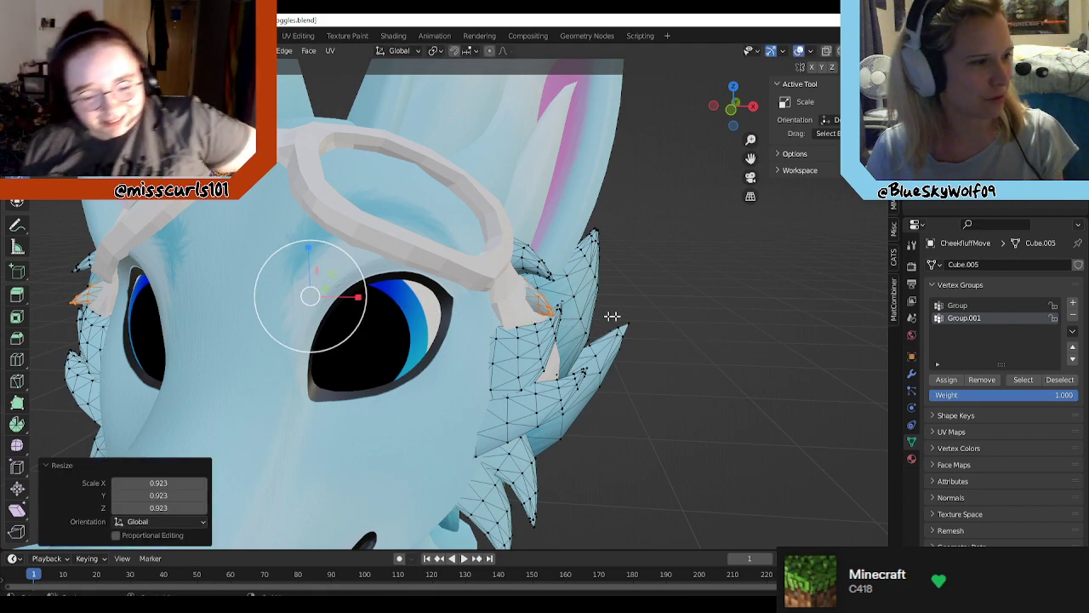
middle_click_drag(613, 316, 675, 314)
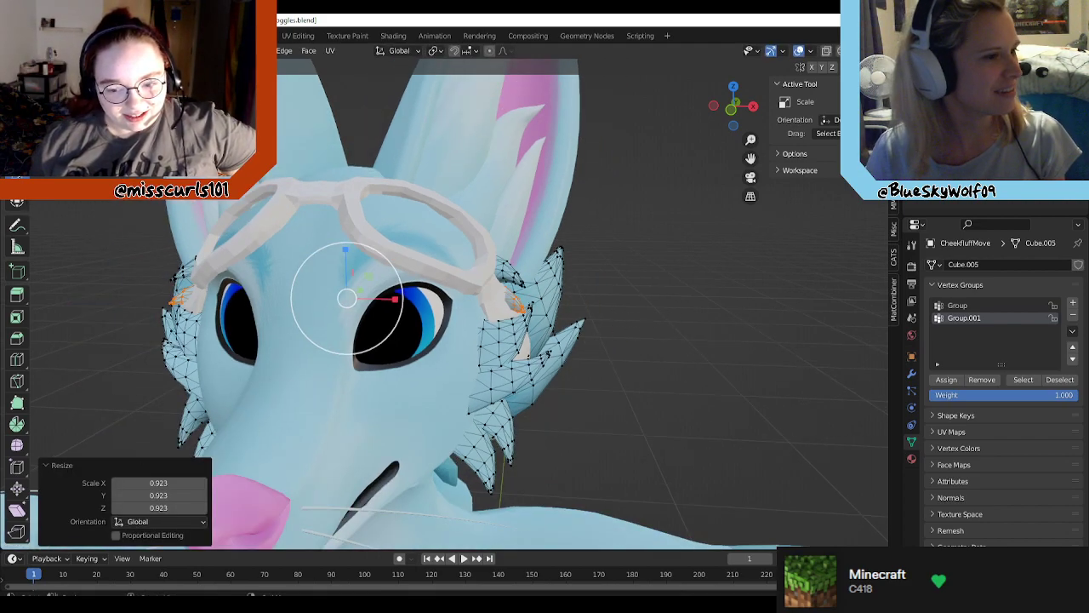
Step: Select only the Group.001 vertices and move that tuft about 0.0086 m outward along X
left_click(622, 339)
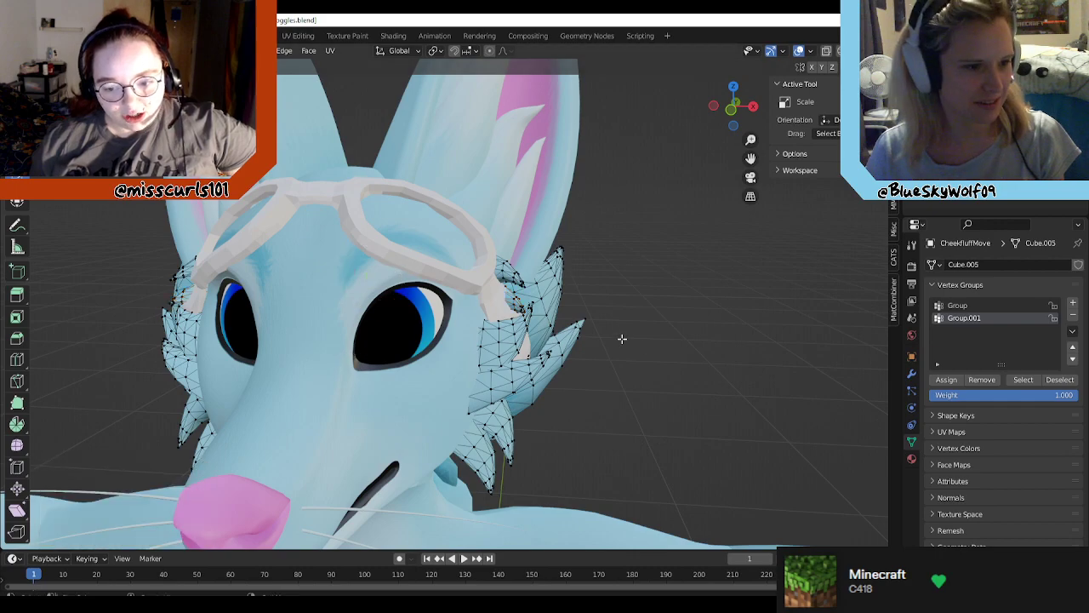
left_click(1025, 380)
key("c")
left_click(17, 137)
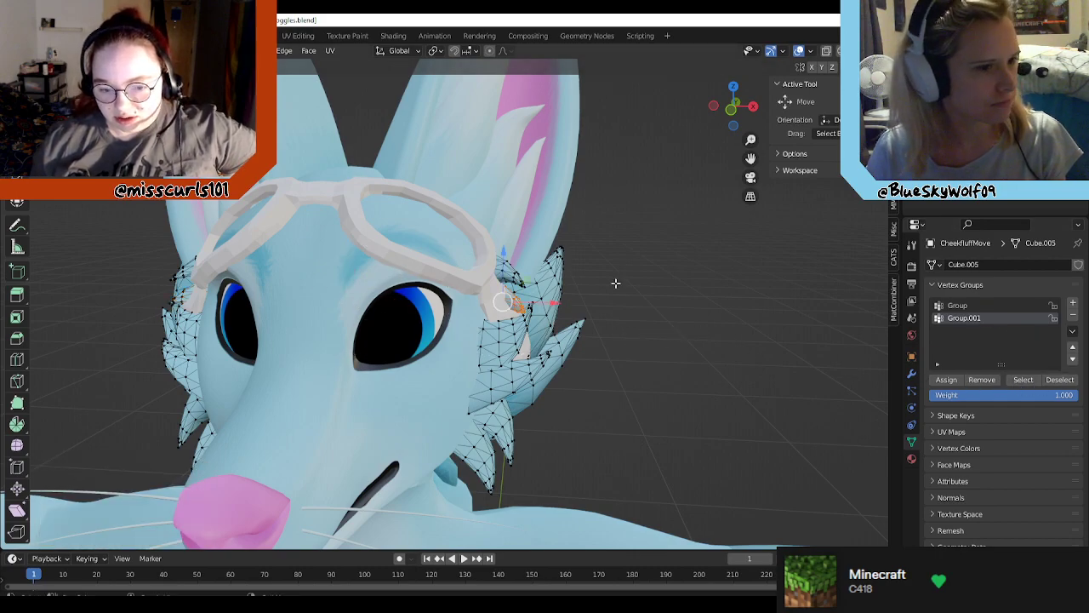
scroll(579, 305, "up", 2)
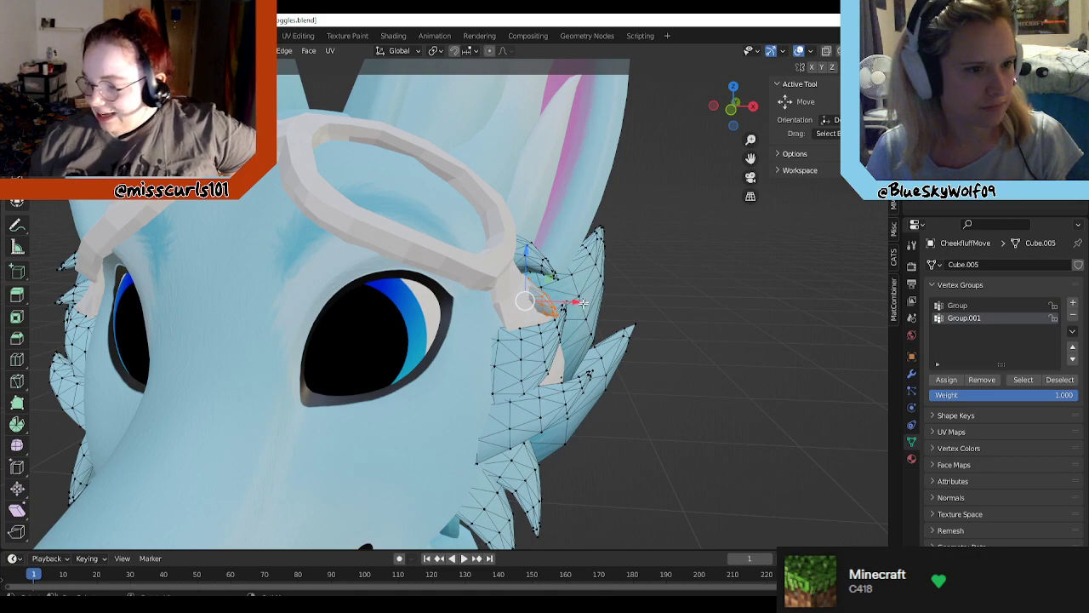
left_click_drag(577, 302, 600, 304)
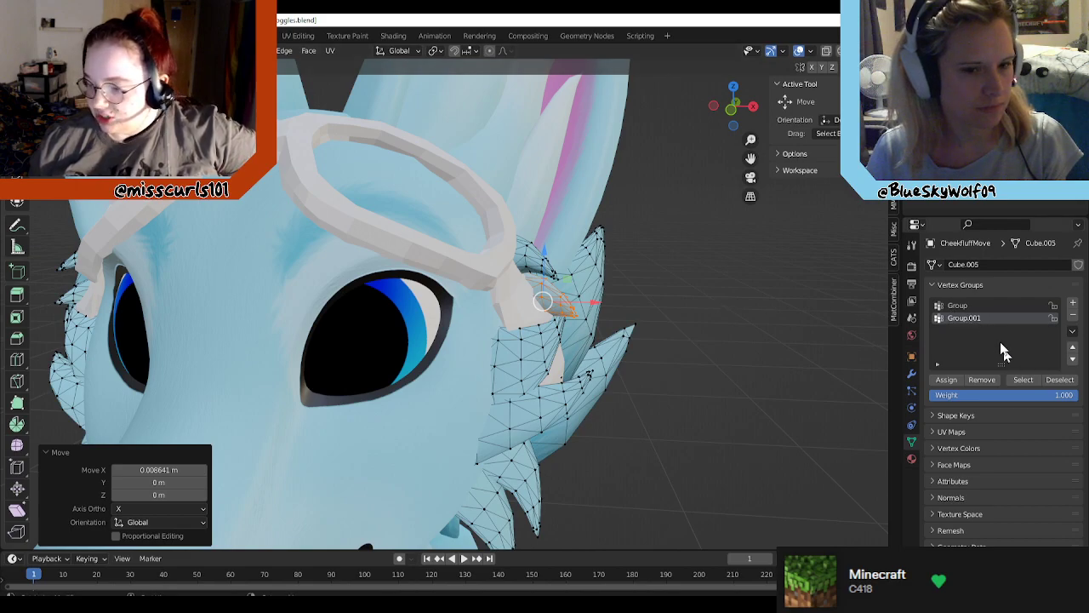
Step: Add the Group vertices to the selection and move both fluff tufts about -0.0087 m along X
left_click(976, 308)
left_click(1023, 379)
middle_click_drag(644, 338, 875, 332, "shift")
left_click_drag(596, 292, 579, 290)
scroll(619, 303, "down", 1)
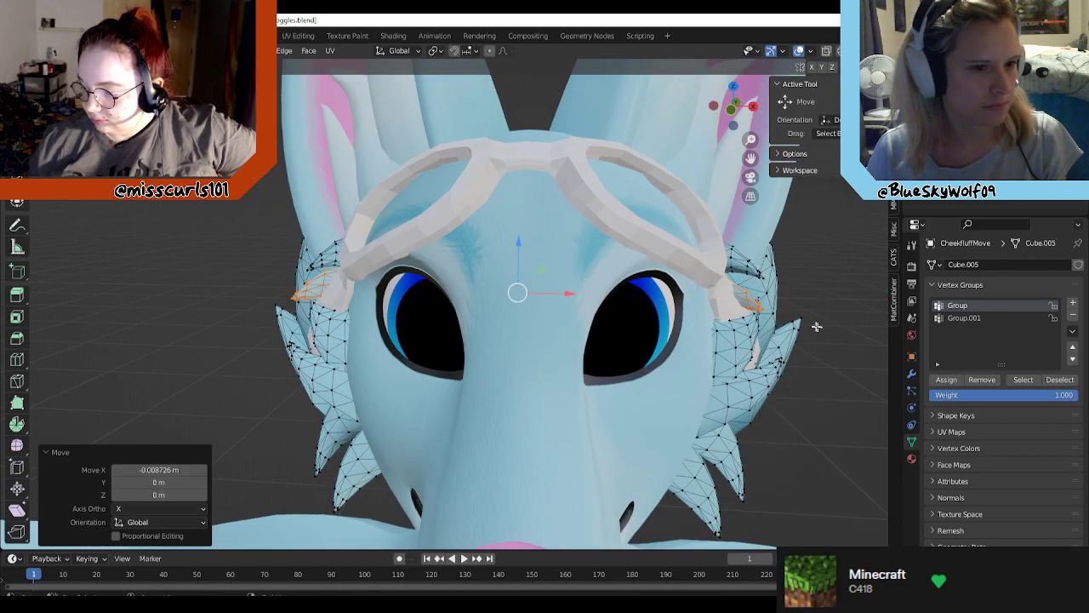
Step: Reselect the Group.001 vertices alone, move that tuft outward along X, and clear the selection
left_click(964, 318)
left_click(1023, 379)
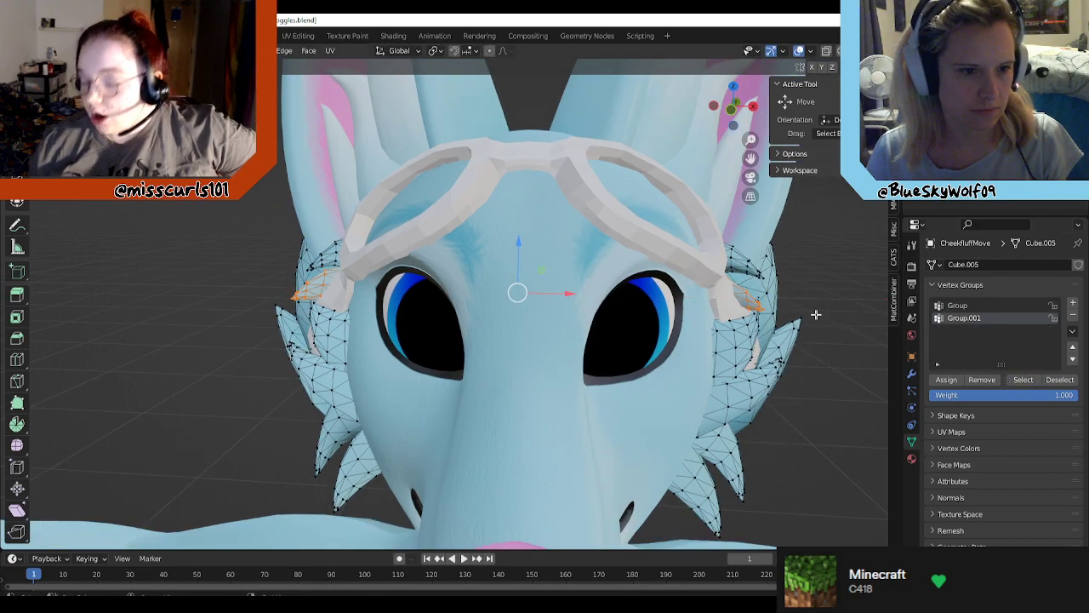
left_click(1028, 376)
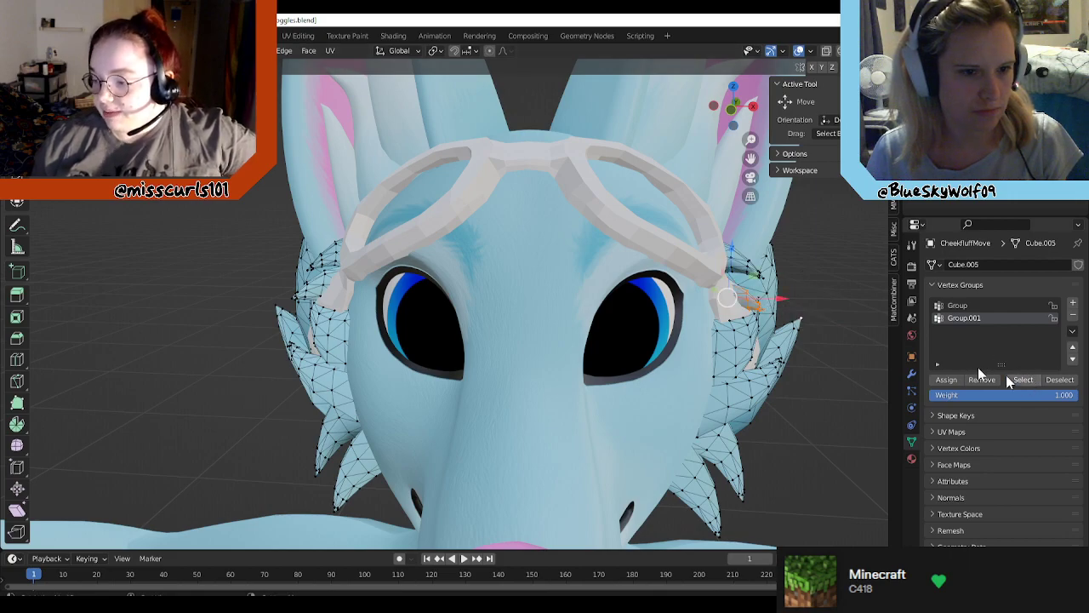
left_click(837, 306)
left_click(1024, 382)
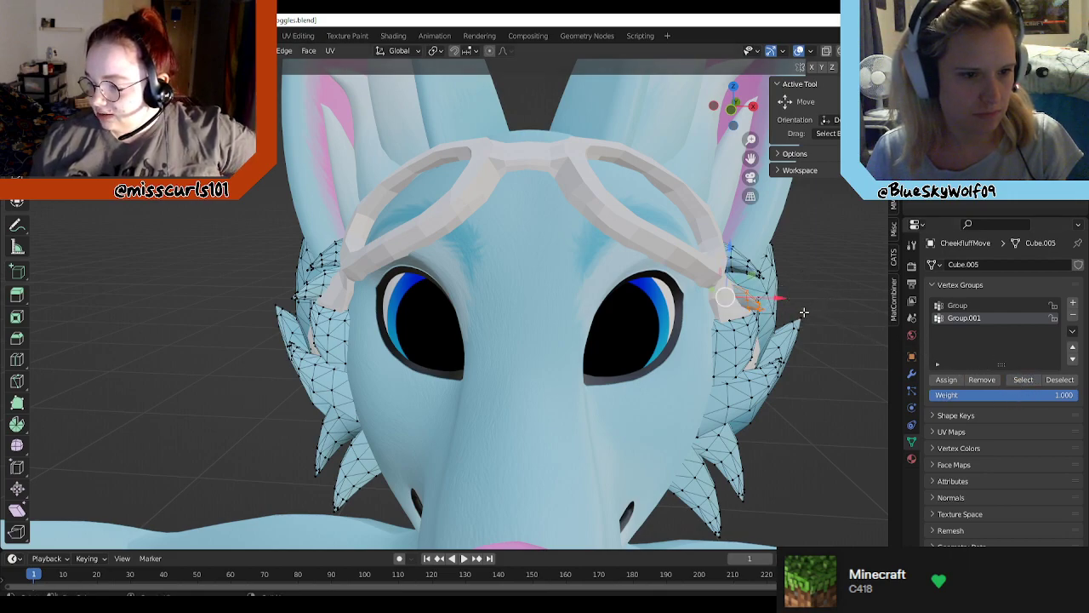
scroll(807, 312, "up", 2)
scroll(836, 316, "down", 1)
middle_click_drag(830, 314, 766, 294)
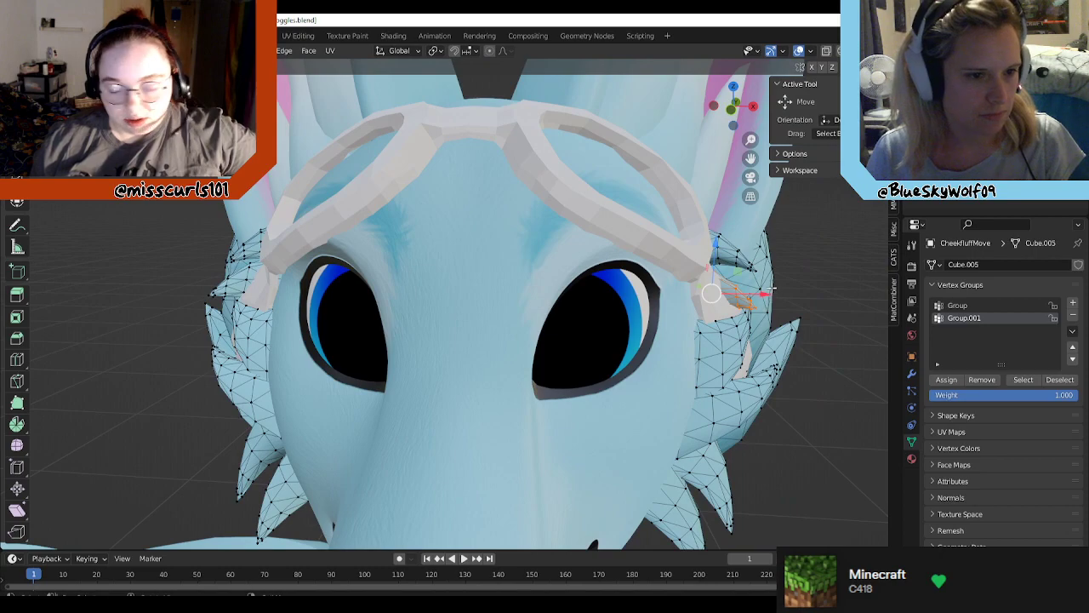
left_click_drag(766, 294, 785, 296)
left_click(839, 364)
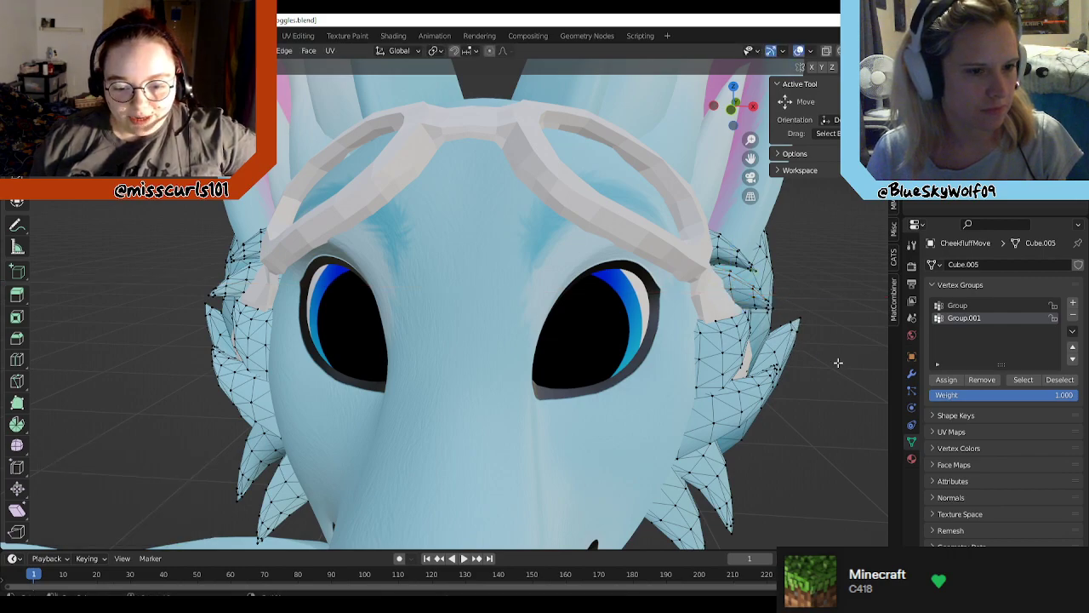
Step: Examine how the cheek fluff sits around the goggles from the front view, at an angle and up close
scroll(839, 363, "down", 3)
middle_click_drag(715, 383, 725, 381)
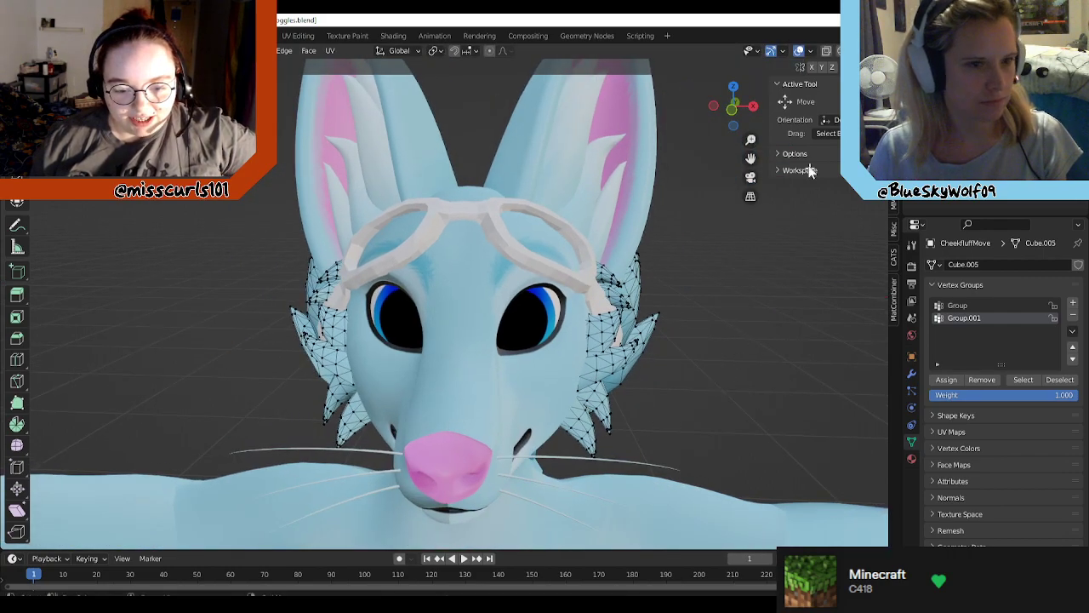
left_click(733, 114)
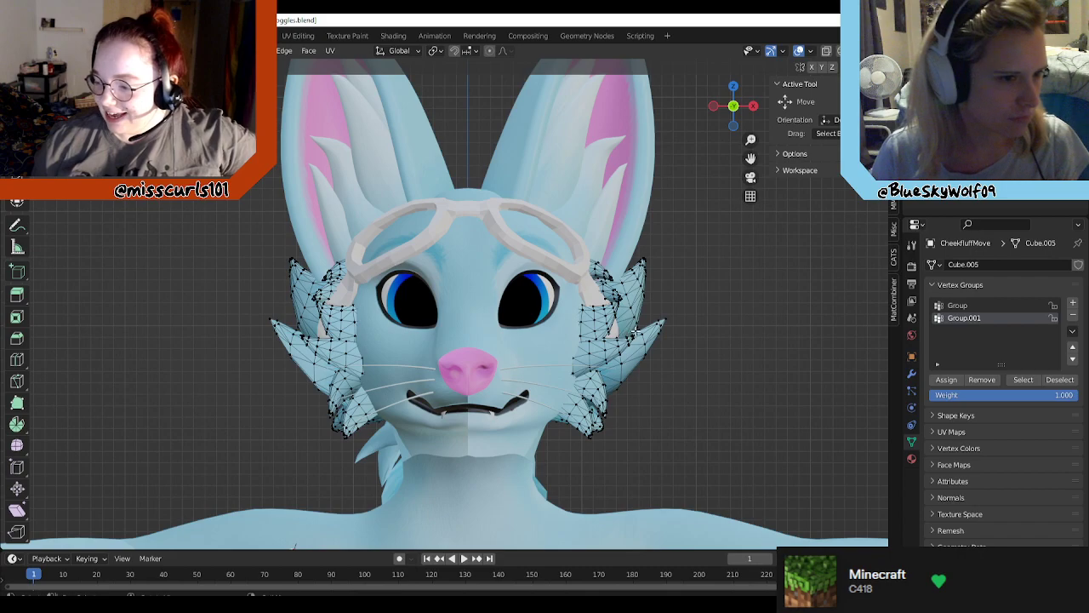
middle_click_drag(711, 298, 689, 301)
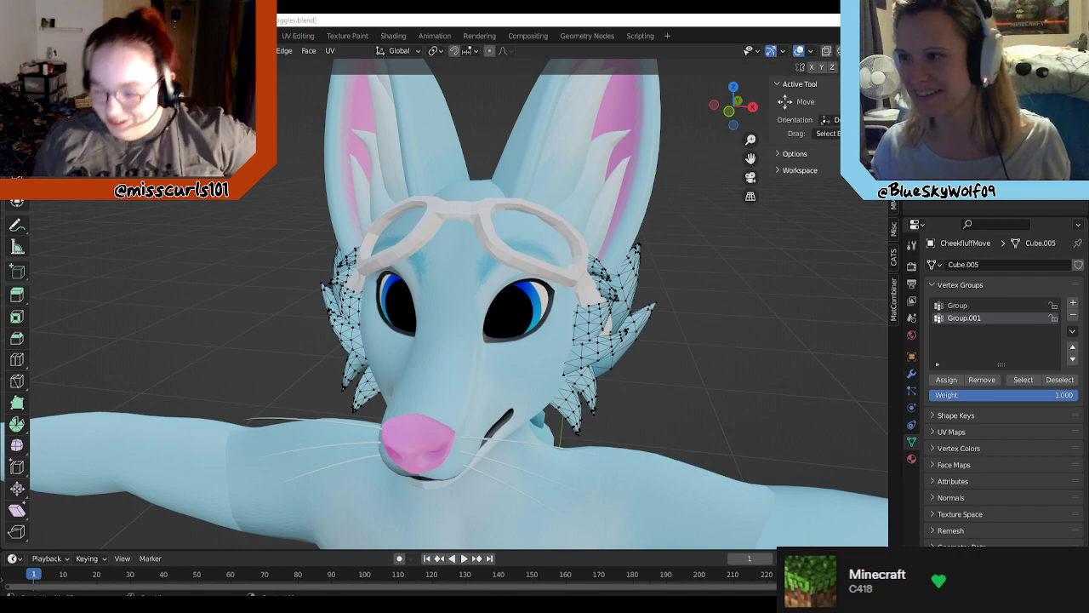
middle_click_drag(726, 349, 751, 348)
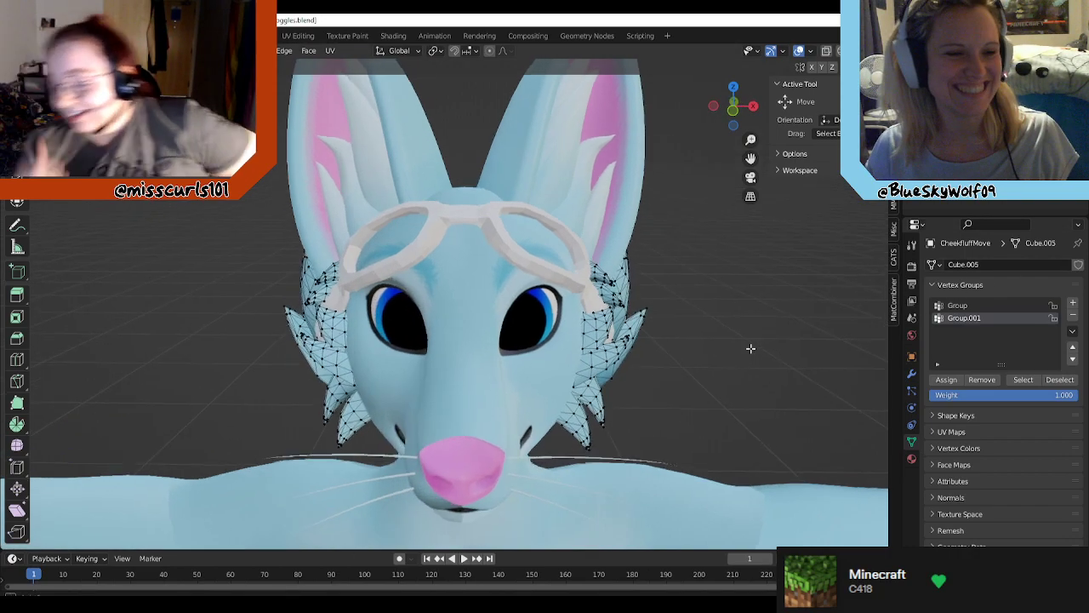
scroll(710, 371, "up", 4)
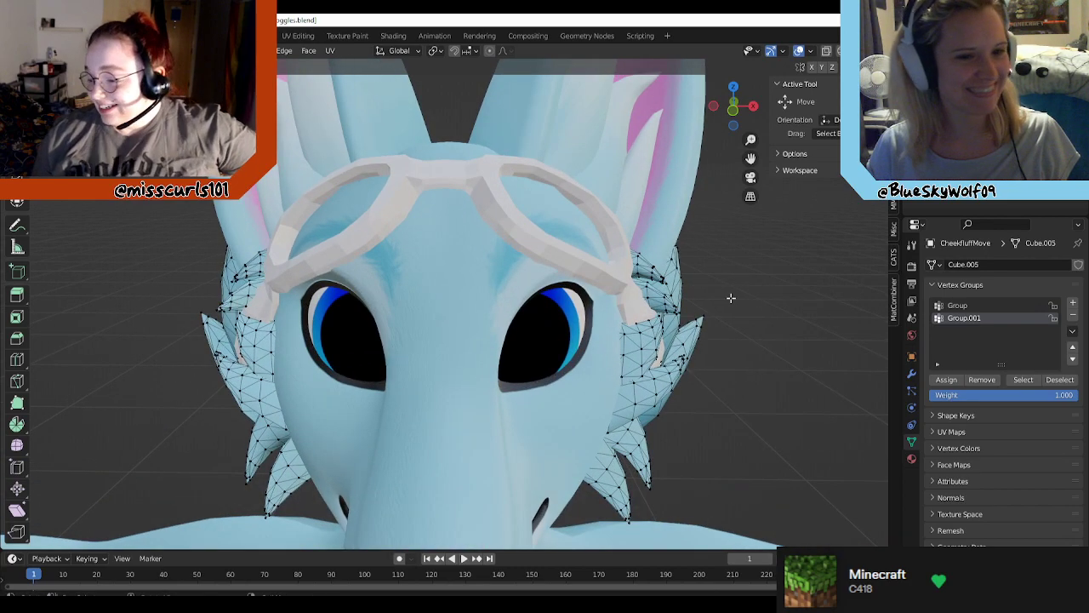
middle_click_drag(747, 369, 750, 323)
scroll(778, 351, "down", 3)
scroll(633, 308, "up", 3)
Step: Select the Group and Group.001 vertices and deselect Group again, leaving only the Group.001 tuft selected for rotating
left_click(958, 306)
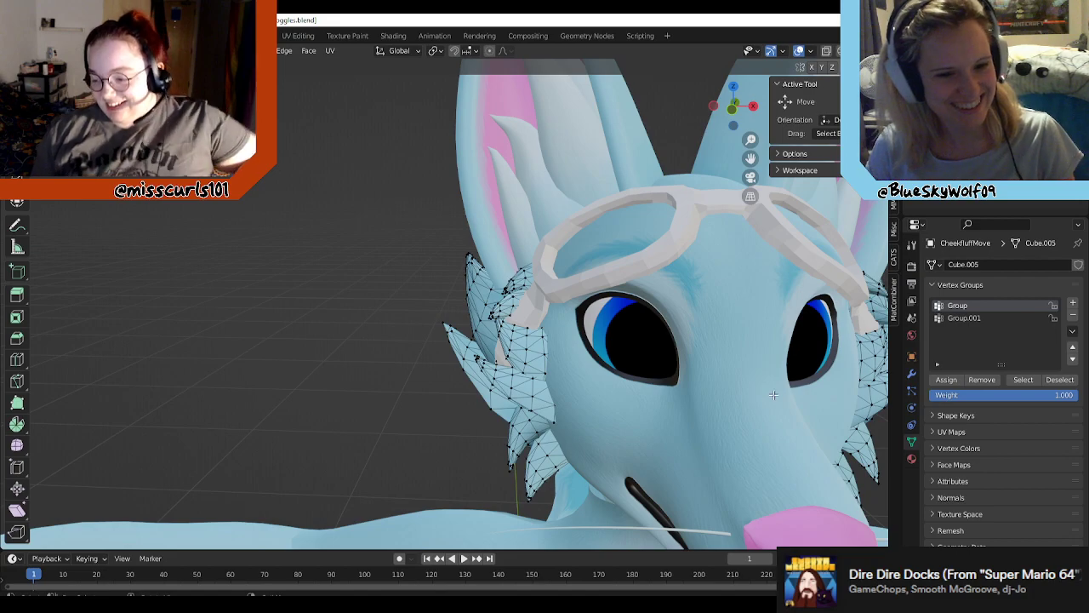
left_click(1023, 380)
left_click(971, 316)
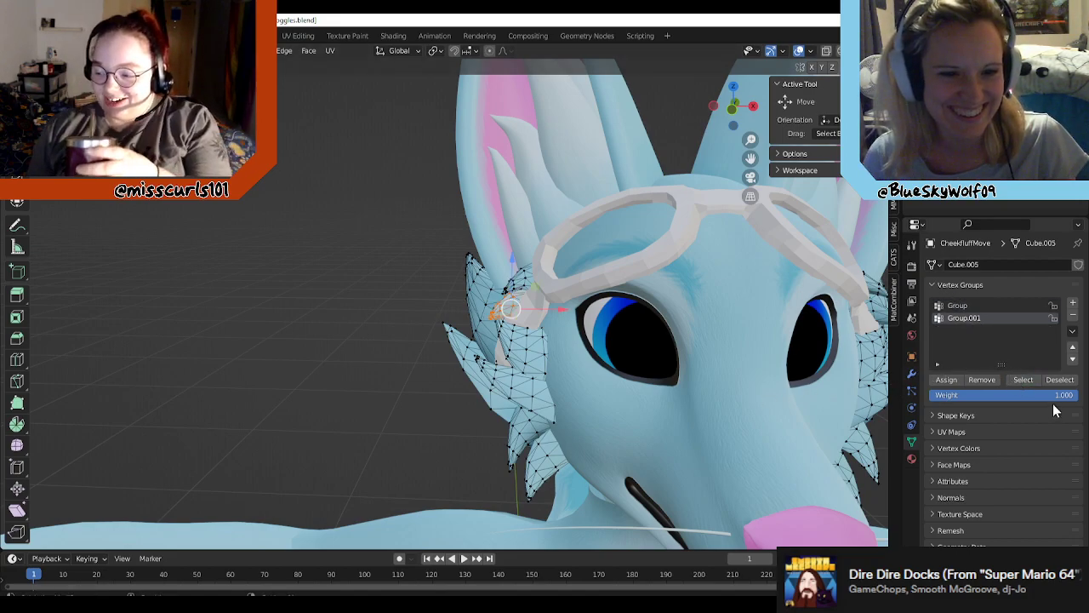
left_click(1028, 380)
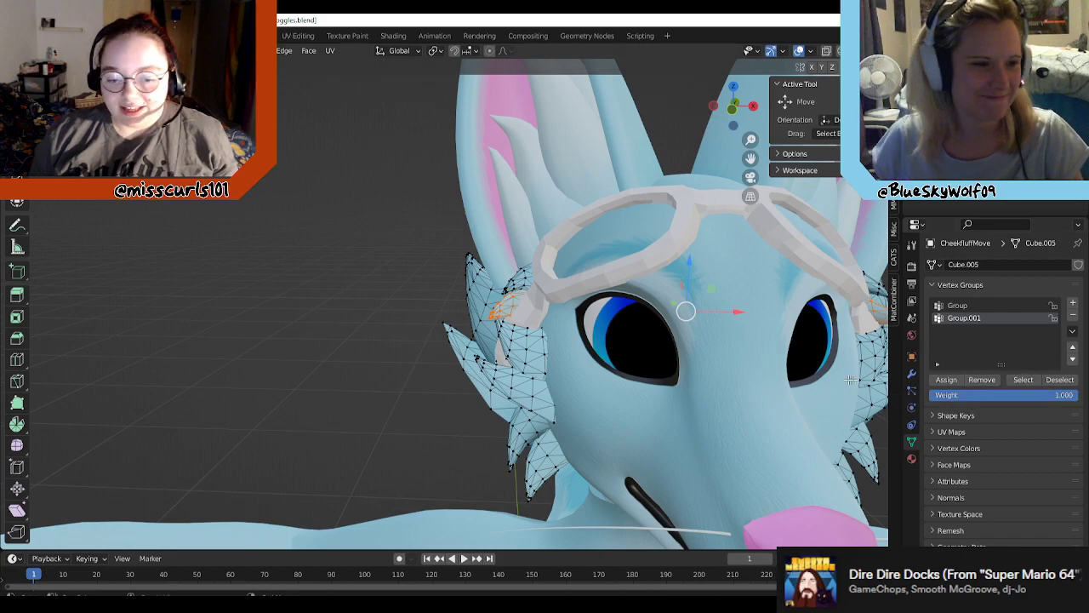
middle_click_drag(598, 201, 483, 257)
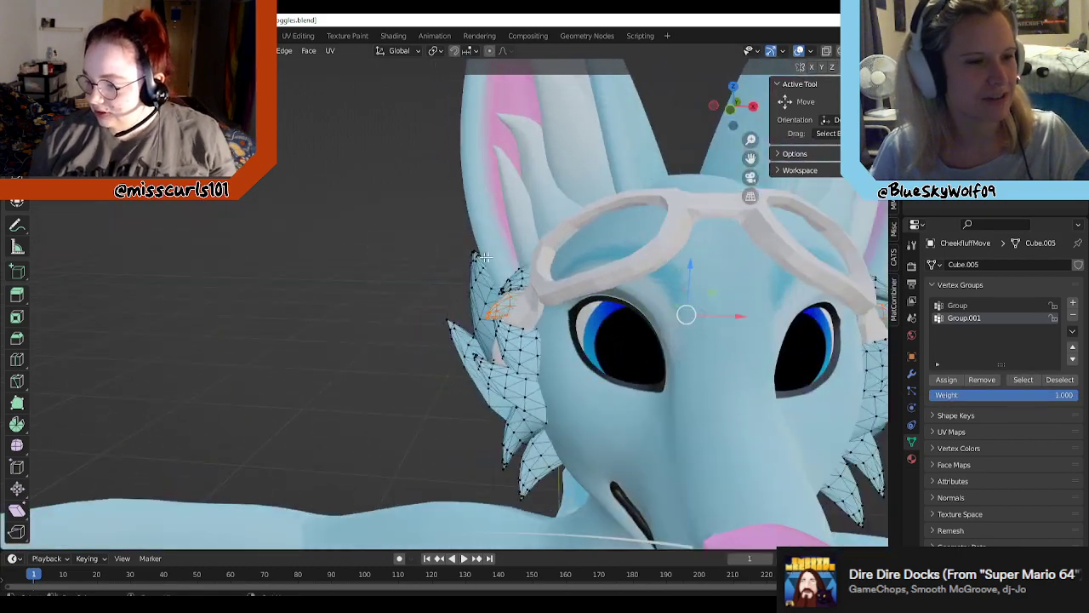
left_click(17, 158)
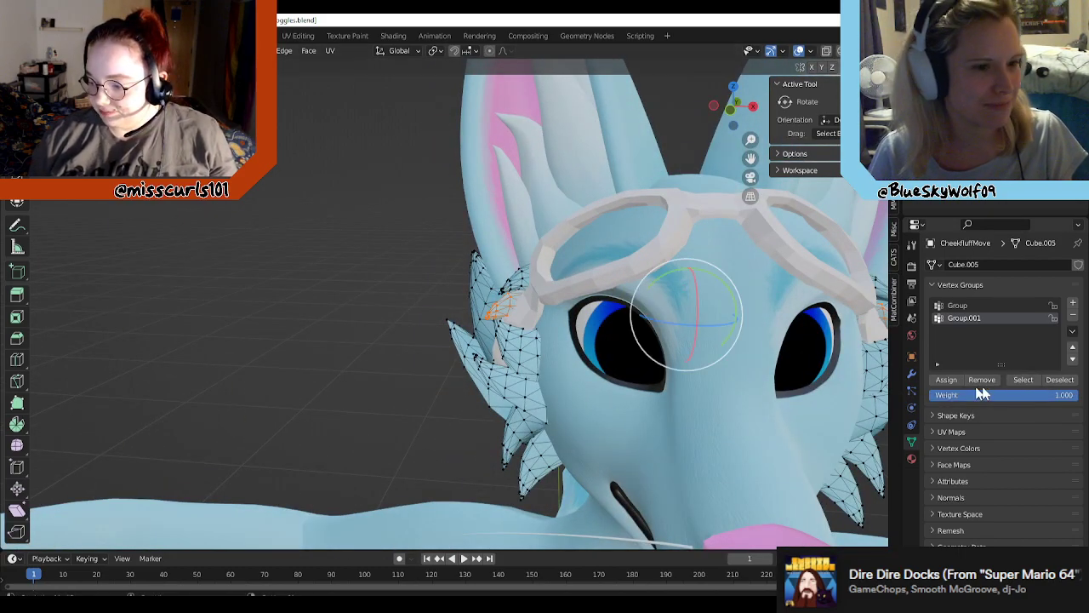
middle_click_drag(751, 362, 818, 344)
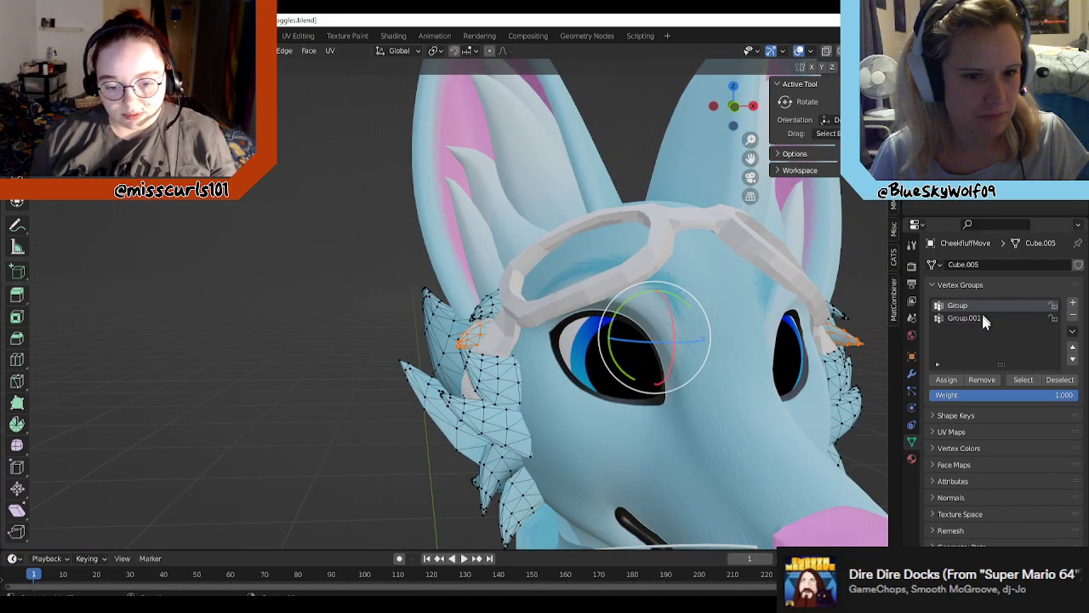
left_click(1059, 380)
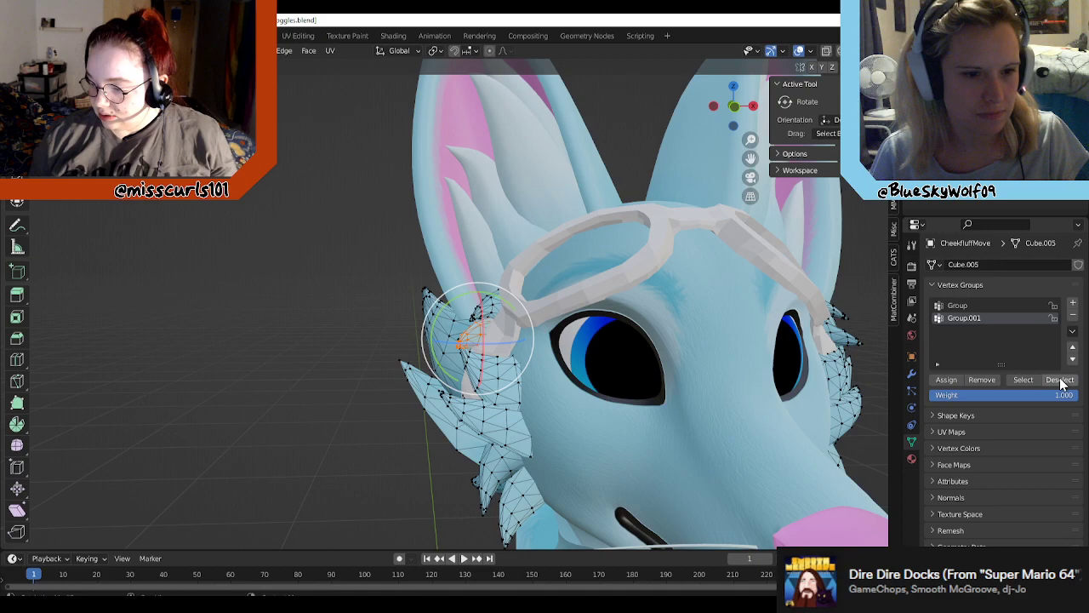
Step: Trackball-rotate the Group.001 tuft by about -27.5° and -1.72° beside the goggle strap
middle_click_drag(627, 347, 541, 367)
scroll(540, 368, "up", 2)
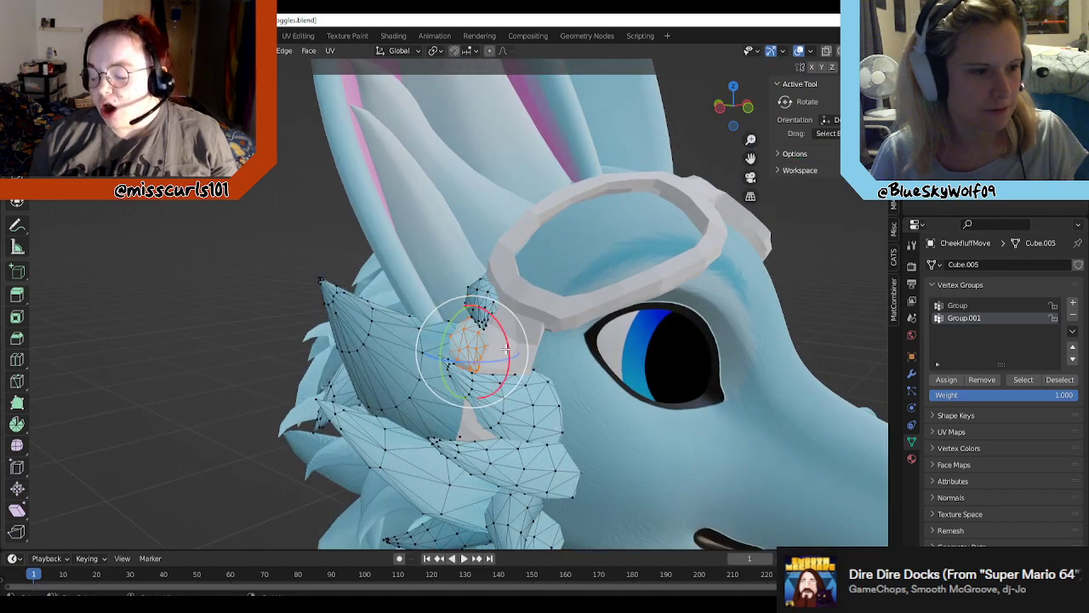
key("g")
left_click_drag(488, 329, 481, 333)
middle_click_drag(521, 330, 444, 334)
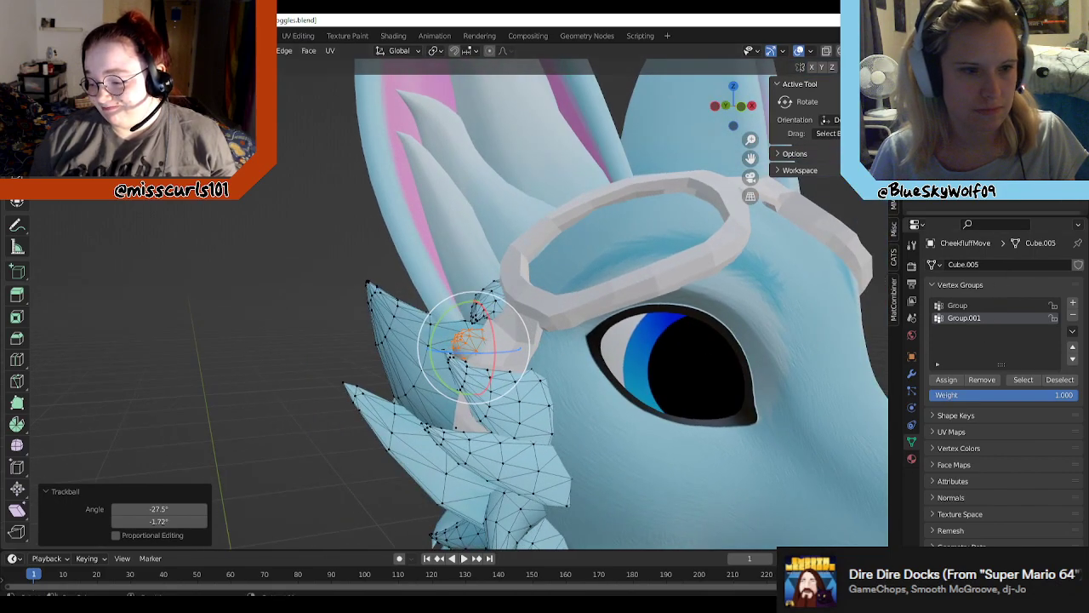
Step: Hide the goggles and raise the Group.001 tuft 0.00398 m along Z
middle_click_drag(714, 314, 562, 357)
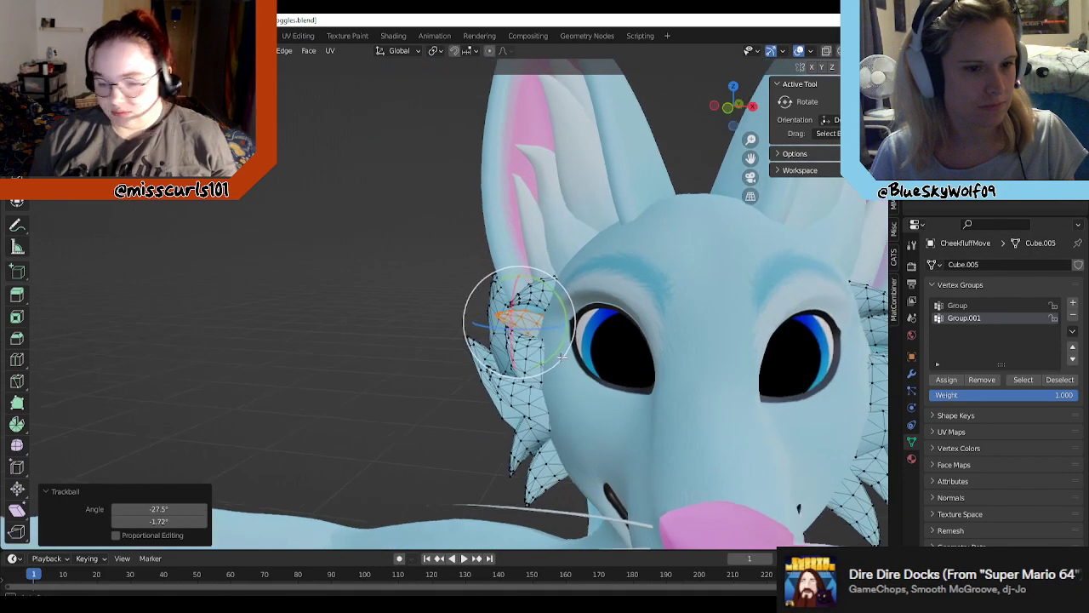
scroll(565, 356, "up", 4)
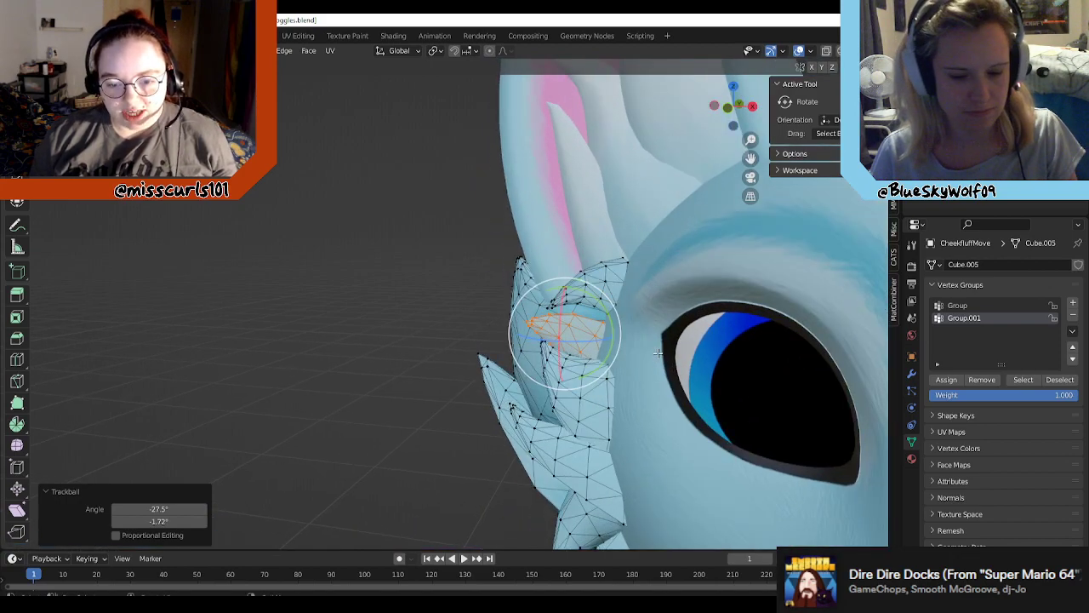
key("w")
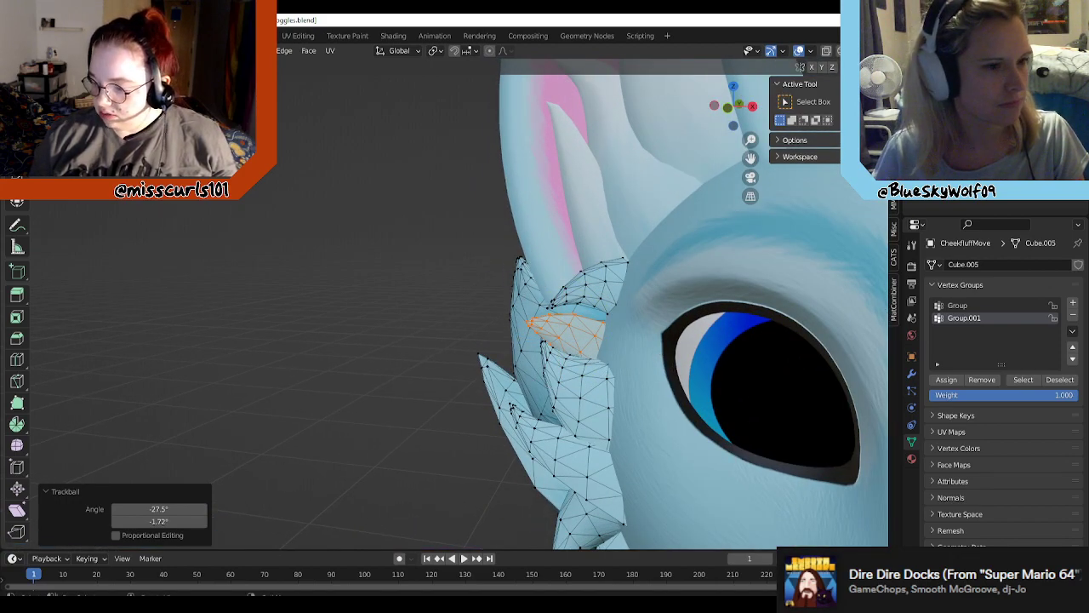
left_click(17, 138)
middle_click_drag(792, 345, 867, 352)
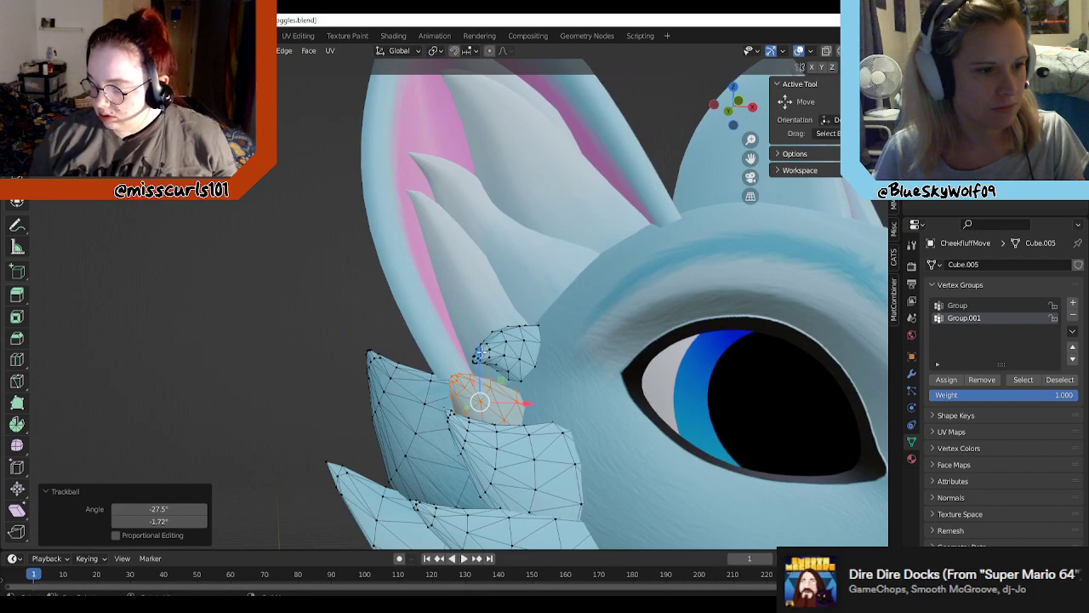
left_click_drag(481, 351, 482, 343)
middle_click_drag(517, 367, 719, 323)
Step: Rotate the Group.001 tuft in the side view by -37.5° and by a further 12.4°
middle_click_drag(569, 353, 672, 339)
key("r")
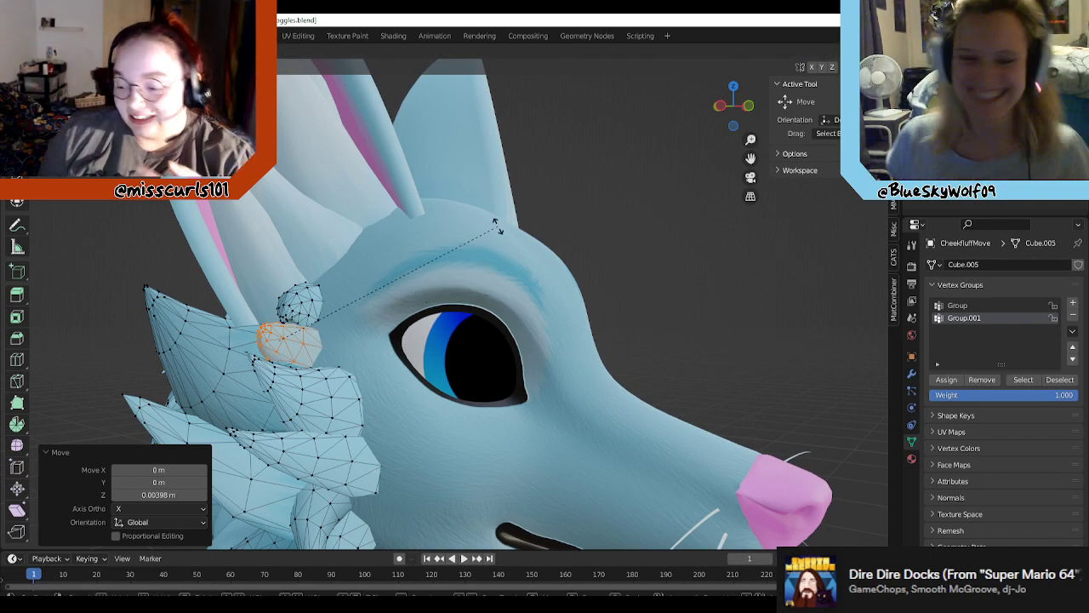
left_click(532, 177)
middle_click_drag(532, 176, 530, 243)
key("r")
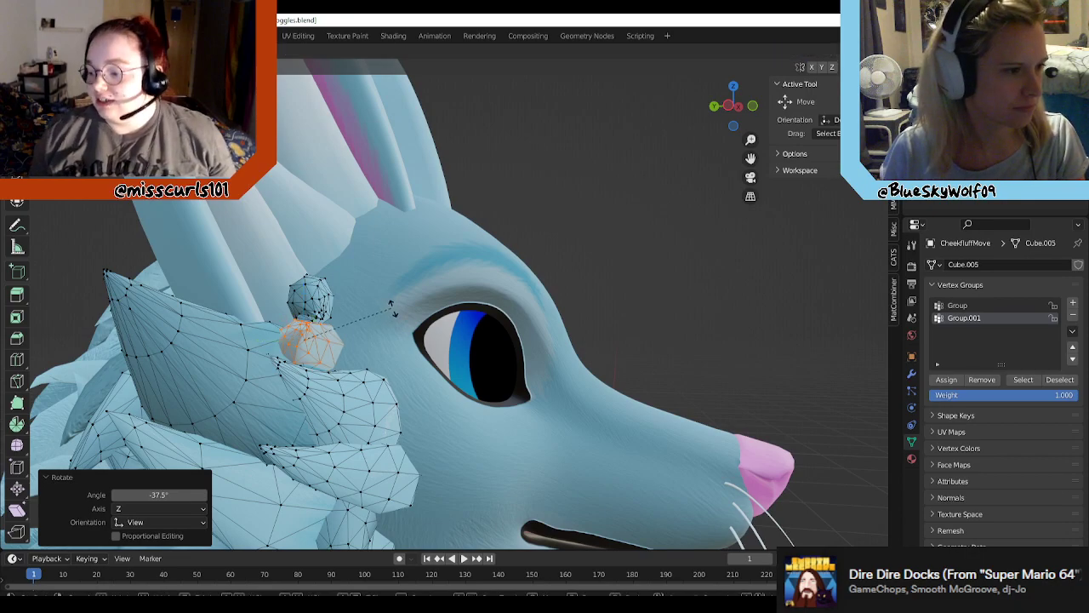
left_click(414, 322)
Step: Trackball-rotate the Group.001 tuft by about -1.15° and 13.8°
left_click(17, 157)
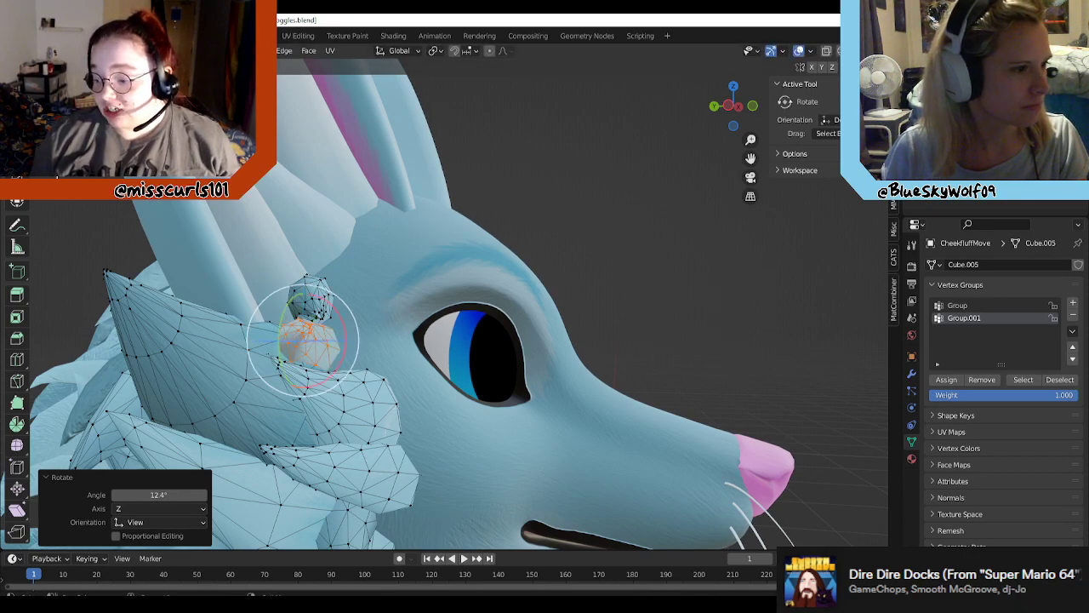
left_click_drag(320, 330, 317, 330)
middle_click_drag(318, 330, 331, 358)
Step: Move the Group.001 tuft slightly forward along Y towards the eye and clear the selection
key("w")
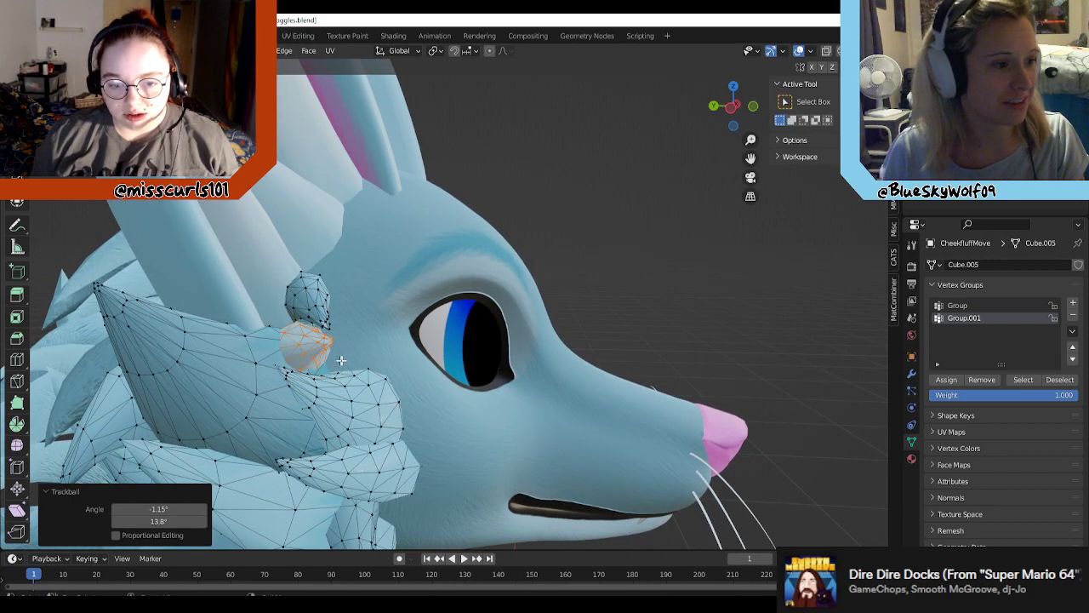
left_click(17, 136)
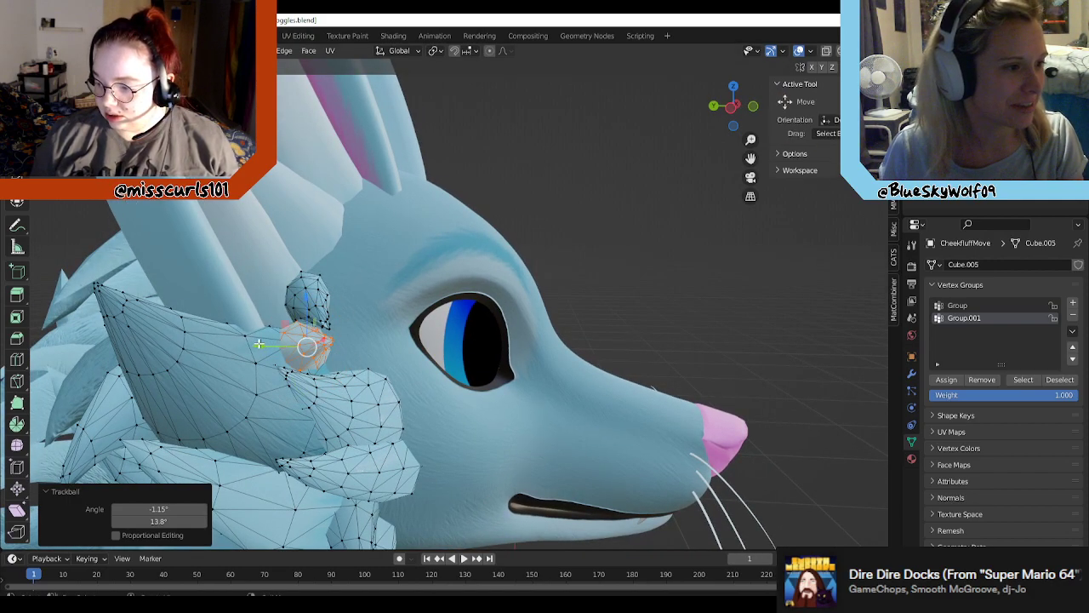
left_click_drag(258, 344, 279, 348)
middle_click_drag(279, 348, 813, 382)
left_click(852, 408)
Step: Show the goggles again, add them to the selection and enter Edit Mode on goggles and cheek fluff together
scroll(830, 402, "down", 2)
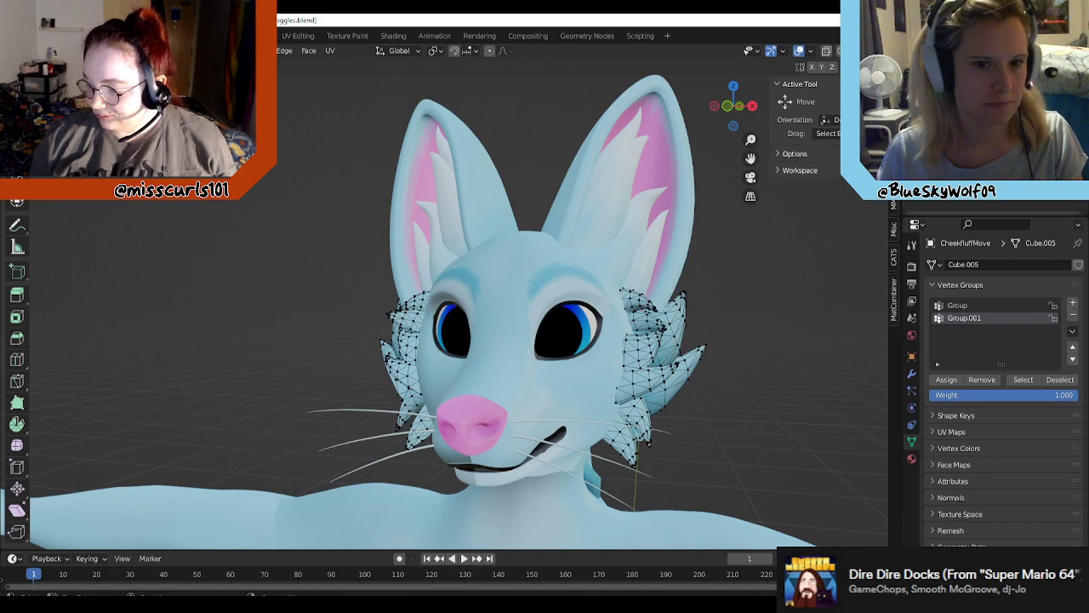
left_click(1063, 166)
middle_click_drag(742, 324, 803, 315)
left_click(961, 199)
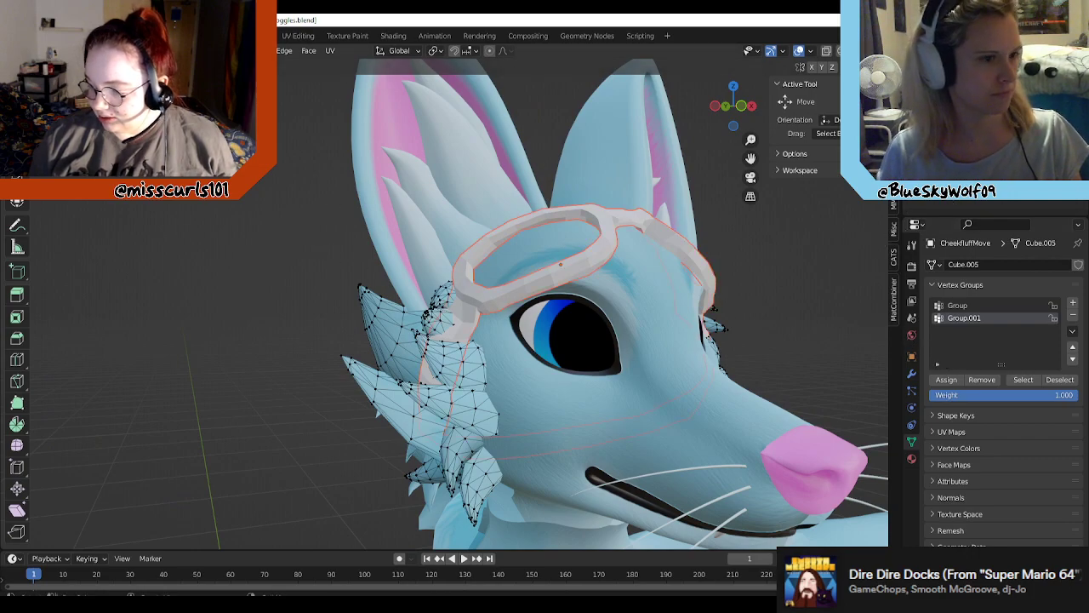
key("Tab")
key("Tab")
Step: Turn on X-ray display, leave the shared Edit Mode and enter Edit Mode on the Goggles Up object alone
scroll(499, 380, "up", 5)
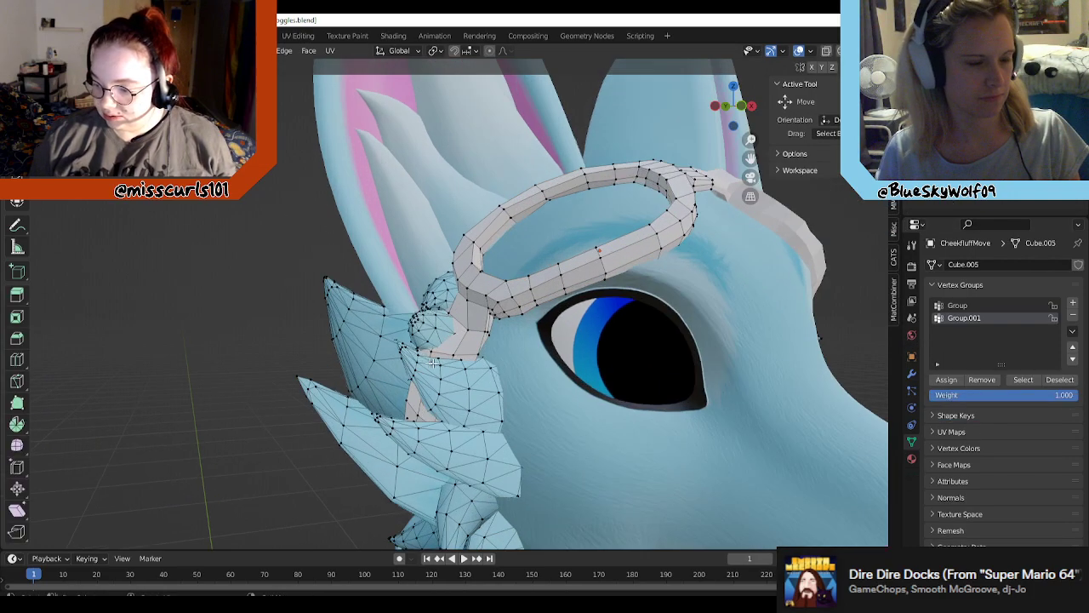
middle_click_drag(499, 381, 545, 375)
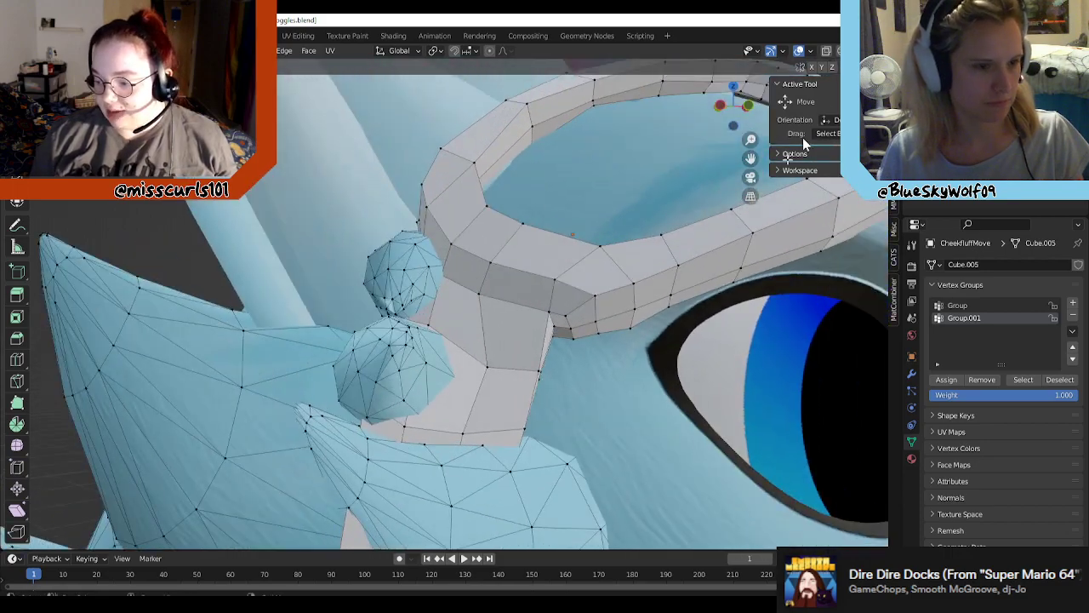
left_click(827, 50)
scroll(777, 241, "up", 3)
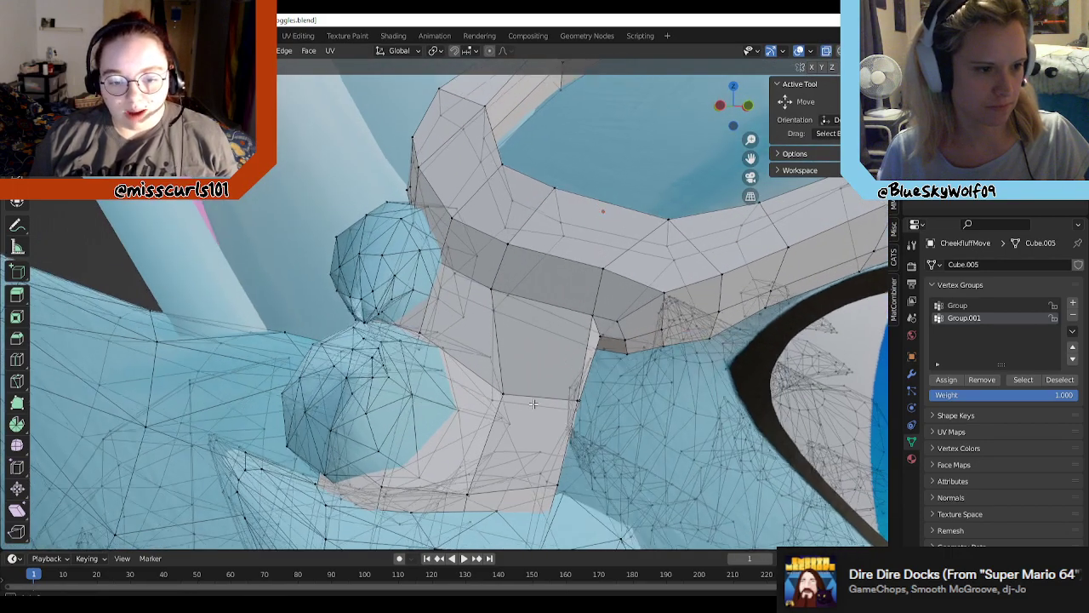
scroll(719, 247, "down", 4)
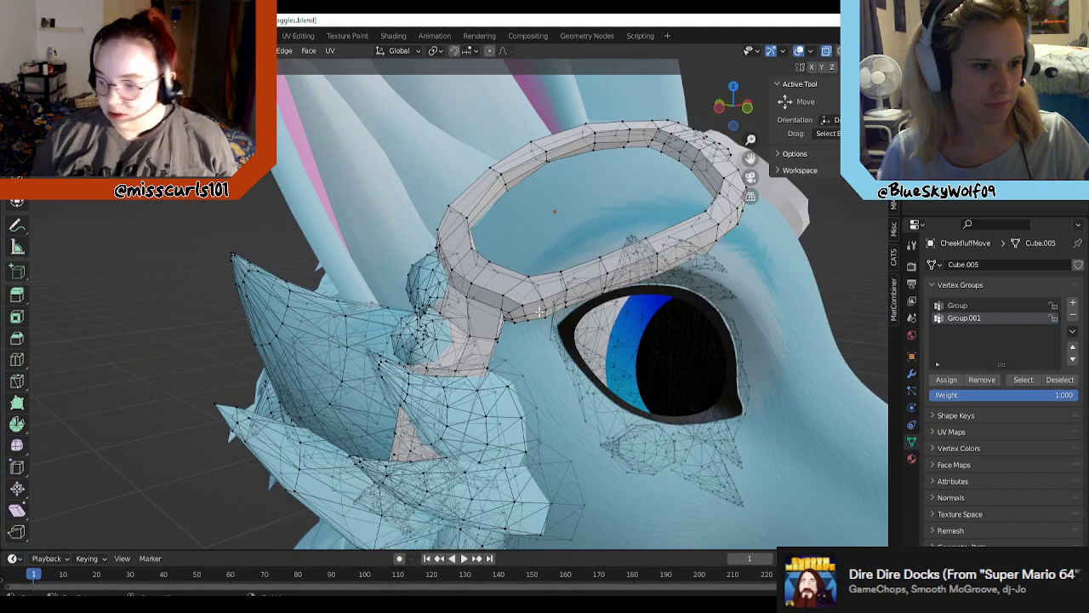
key("Tab")
left_click(509, 310)
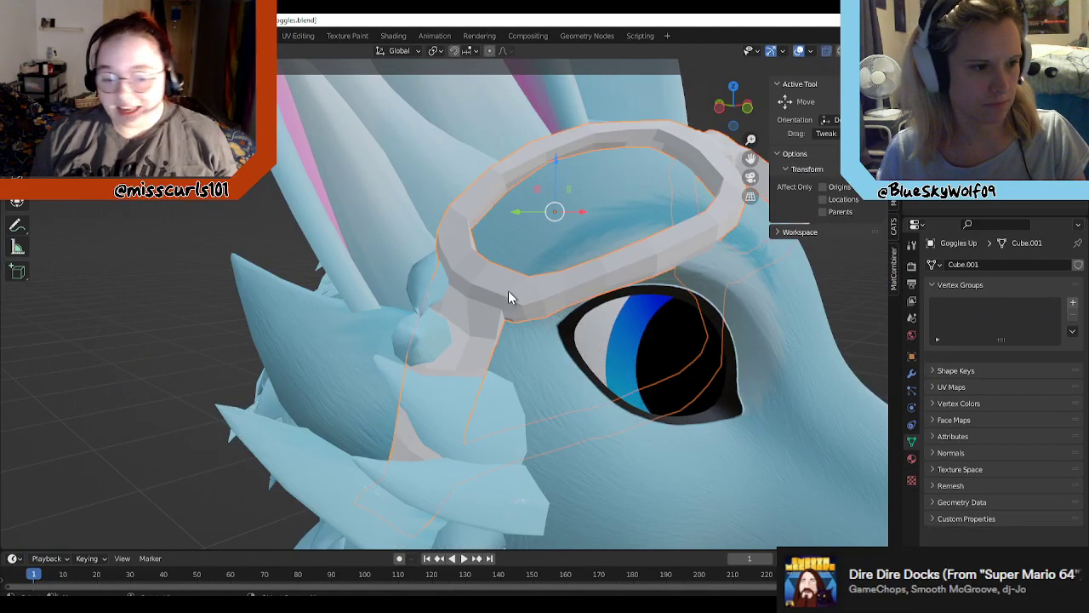
key("Tab")
Step: Box-select the middle strap vertices below the goggle frame, shift them along X, and move them freely by 0.001386, -0.001195 and 0.001885 m
scroll(489, 335, "up", 3)
left_click_drag(498, 335, 473, 380)
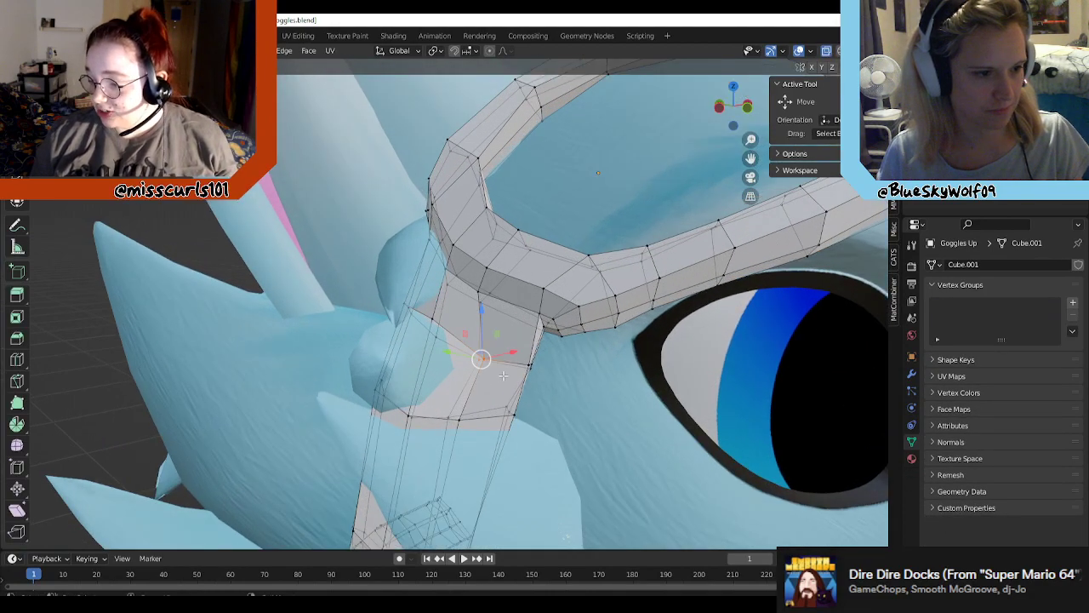
middle_click_drag(509, 339, 467, 358)
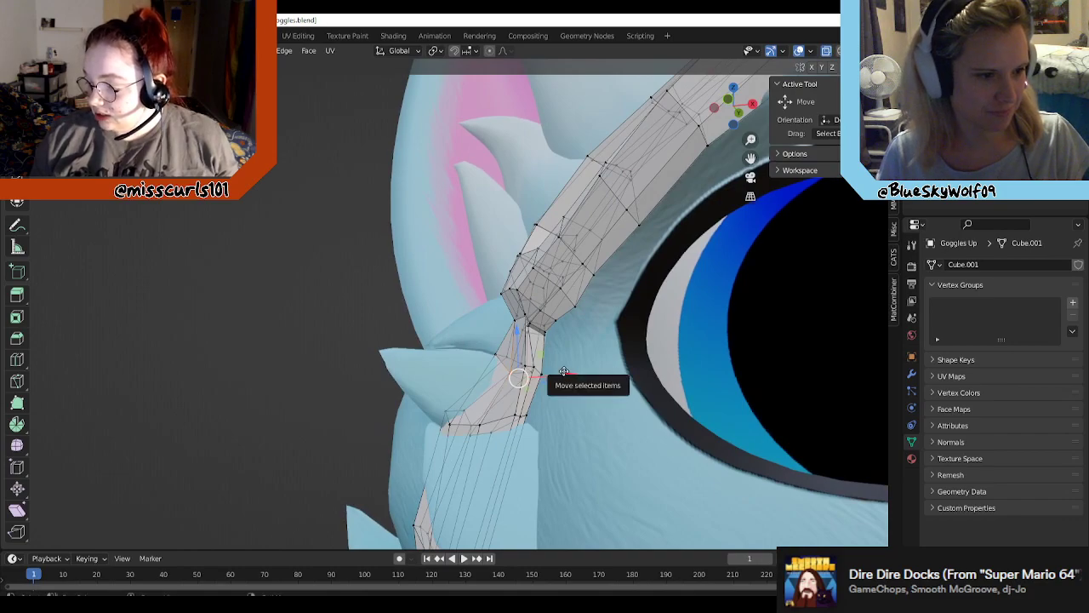
left_click_drag(565, 381, 558, 375)
middle_click_drag(558, 375, 440, 319)
key("g")
left_click(490, 384)
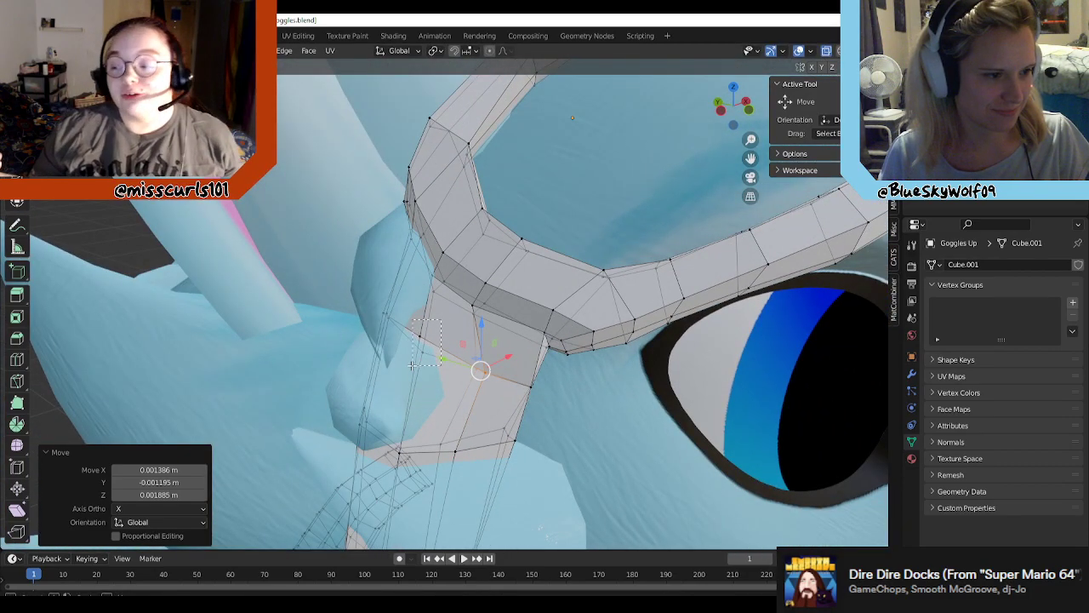
Step: Move the strap's rear-edge vertices by 0.001105, -0.001883 and -0.001029 m and nudge the selected vertices beside the tuft slightly outward
key("g")
left_click(435, 350)
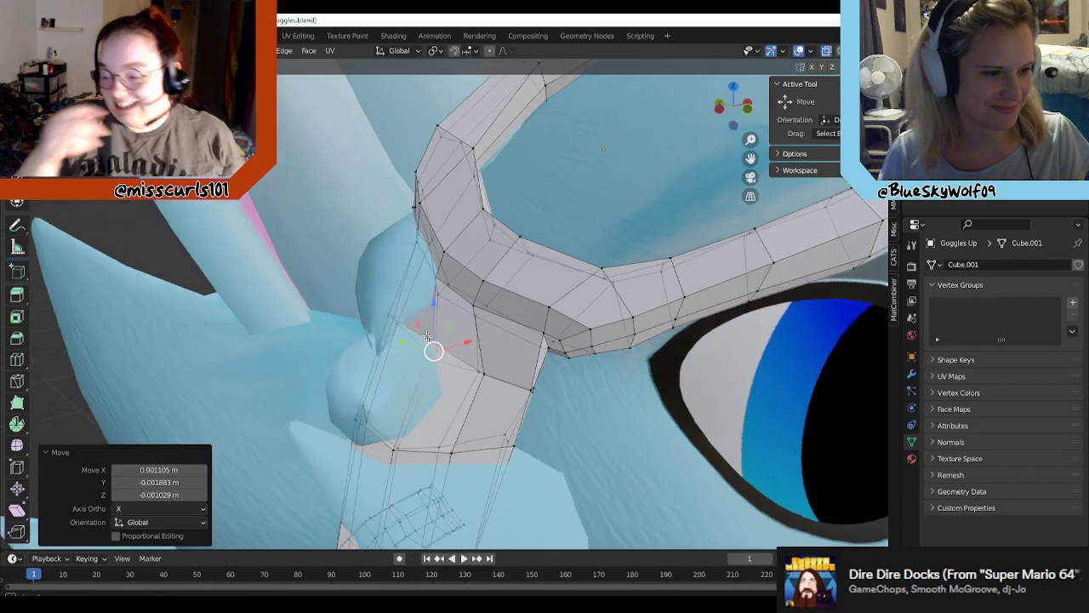
middle_click_drag(435, 350, 475, 375)
left_click(483, 366)
middle_click_drag(524, 382, 511, 366)
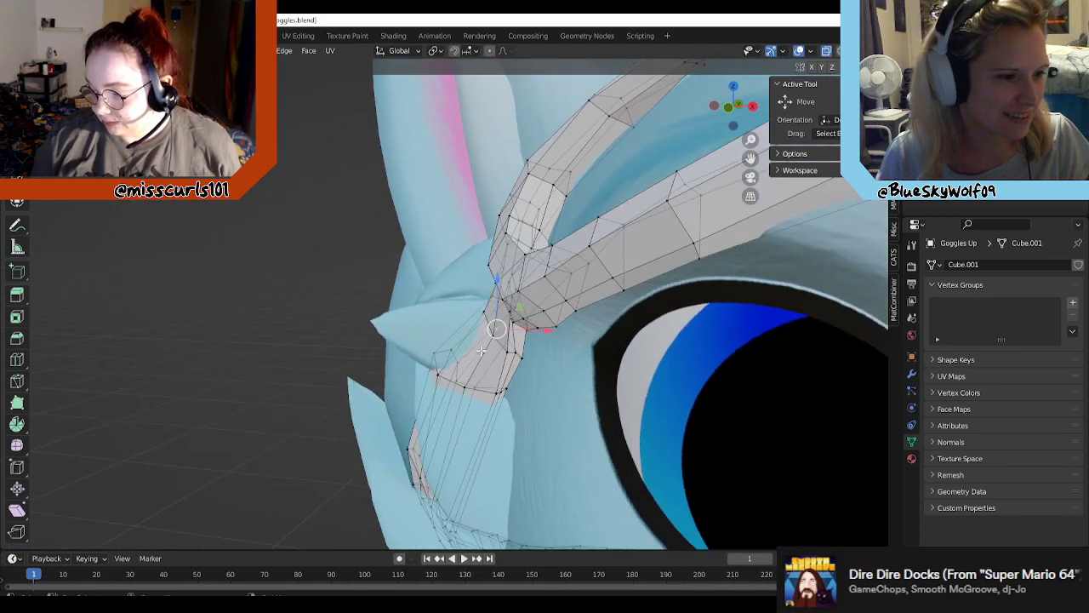
left_click_drag(494, 339, 489, 335)
middle_click_drag(497, 342, 579, 379)
Step: Move the middle strap vertices just below the frame by -0.002226, -0.001096 and 0.001263 m
left_click(553, 371)
scroll(522, 354, "up", 2)
left_click(549, 376)
key("g")
left_click(561, 370)
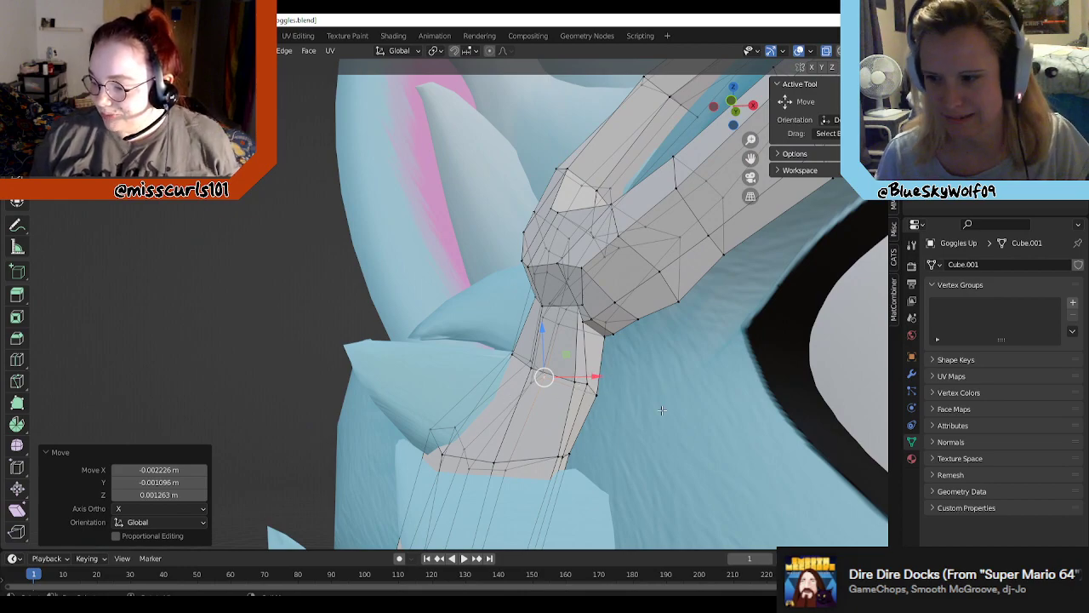
Step: Reselect the middle strap vertices from the side and shift them slightly towards the tuft
middle_click_drag(463, 425, 542, 411)
scroll(541, 411, "up", 2)
left_click(541, 393)
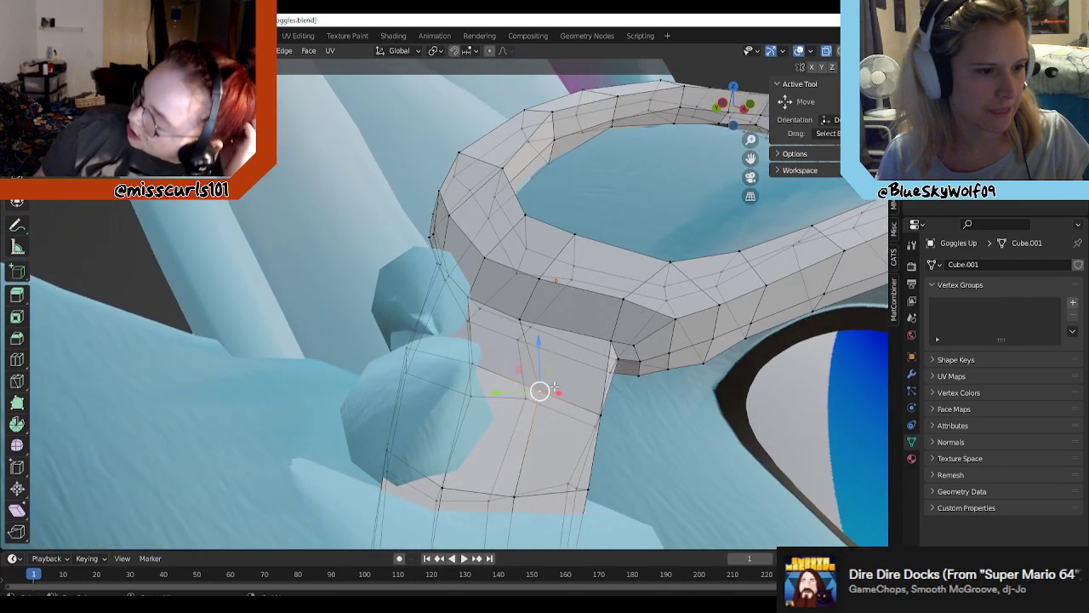
left_click_drag(566, 438, 530, 389)
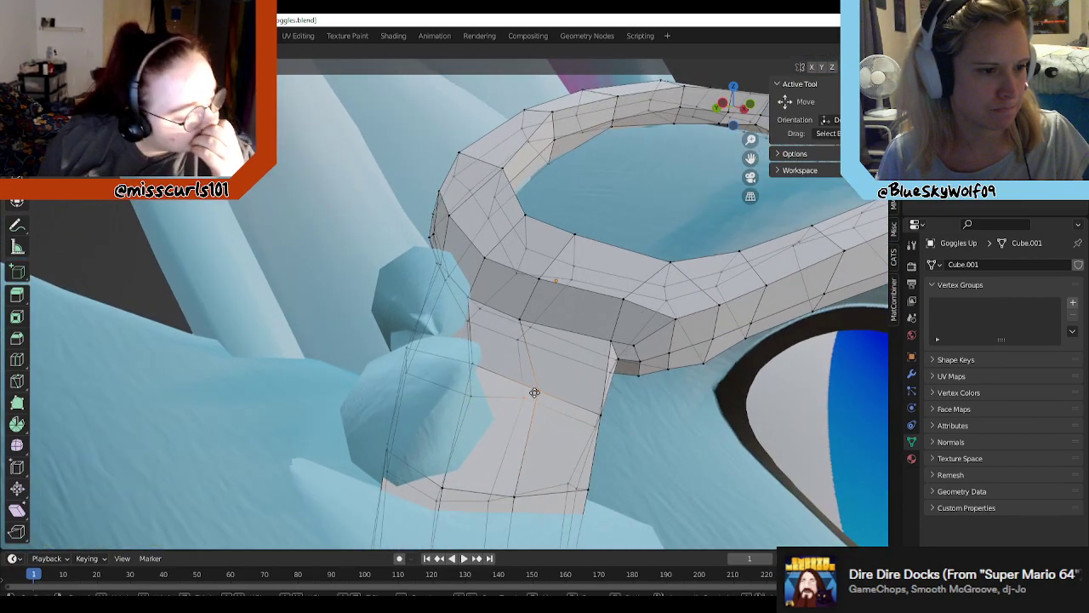
left_click(519, 392)
middle_click_drag(527, 426, 541, 374)
Step: Box-select the strap's rear-edge vertices, move them by 0.000995, -0.003637 and -0.000664 m, and clear the selection
left_click_drag(407, 332, 339, 372)
middle_click_drag(451, 357, 401, 354)
left_click_drag(417, 348, 447, 355)
middle_click_drag(447, 355, 427, 322)
scroll(427, 323, "down", 10)
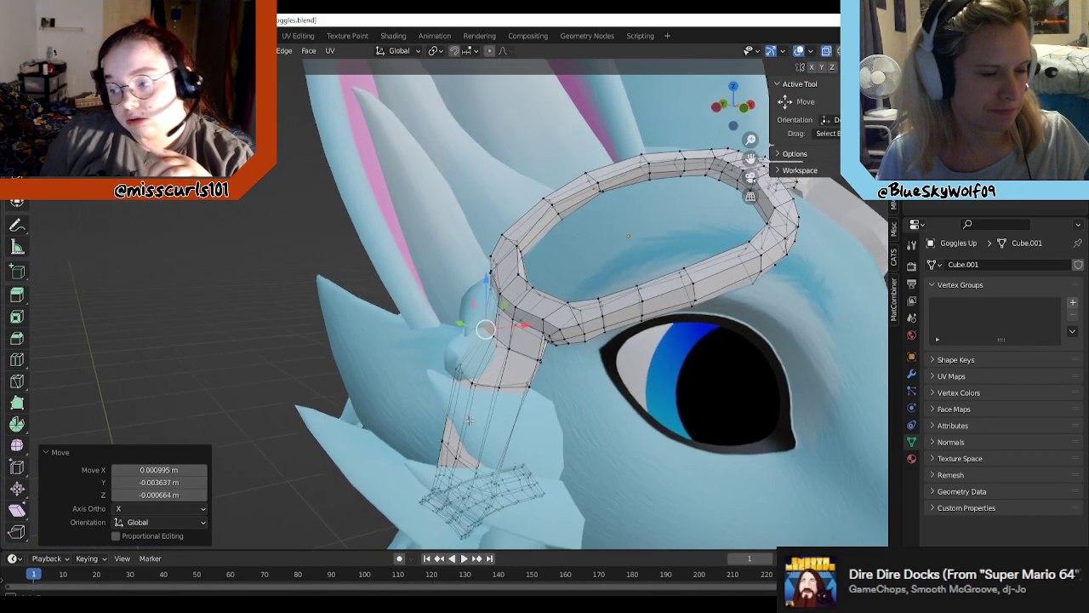
left_click(392, 461)
middle_click_drag(392, 461, 559, 414)
middle_click_drag(836, 396, 876, 396)
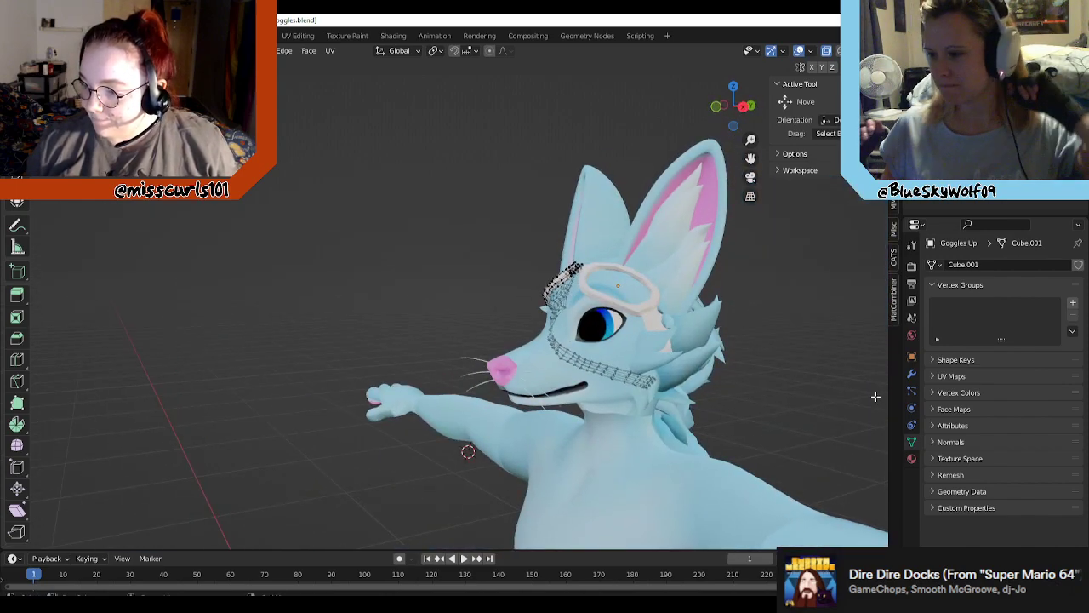
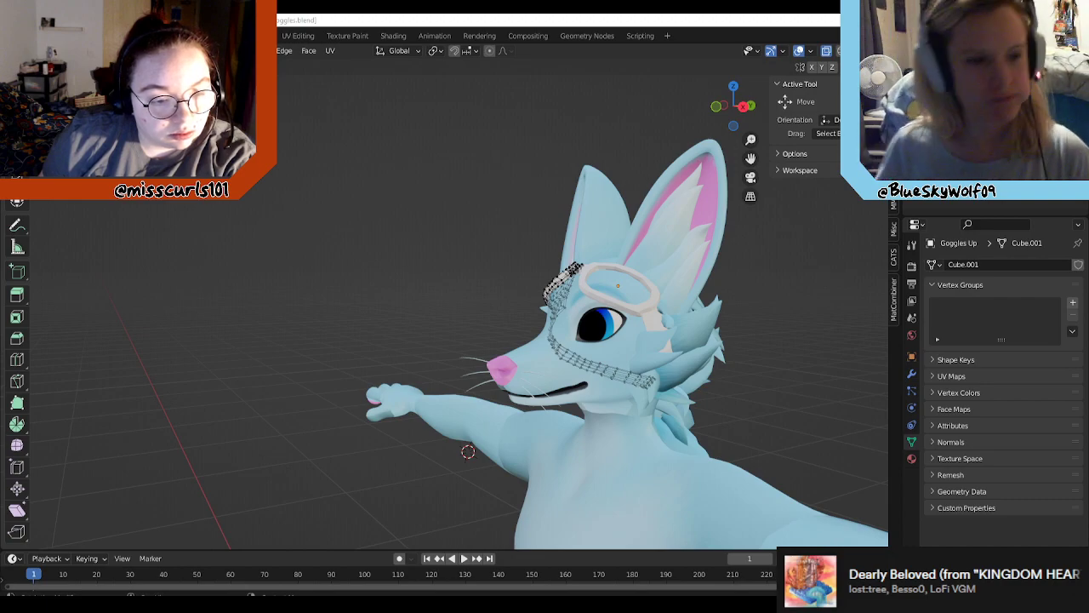
Step: Examine the raised goggles' frame and strap mesh from the front and side where it meets the cheek fluff
mouse_move(780, 304)
middle_mouse_down()
mouse_move(813, 328)
mouse_move(701, 243)
mouse_move(717, 263)
mouse_move(720, 301)
middle_mouse_up()
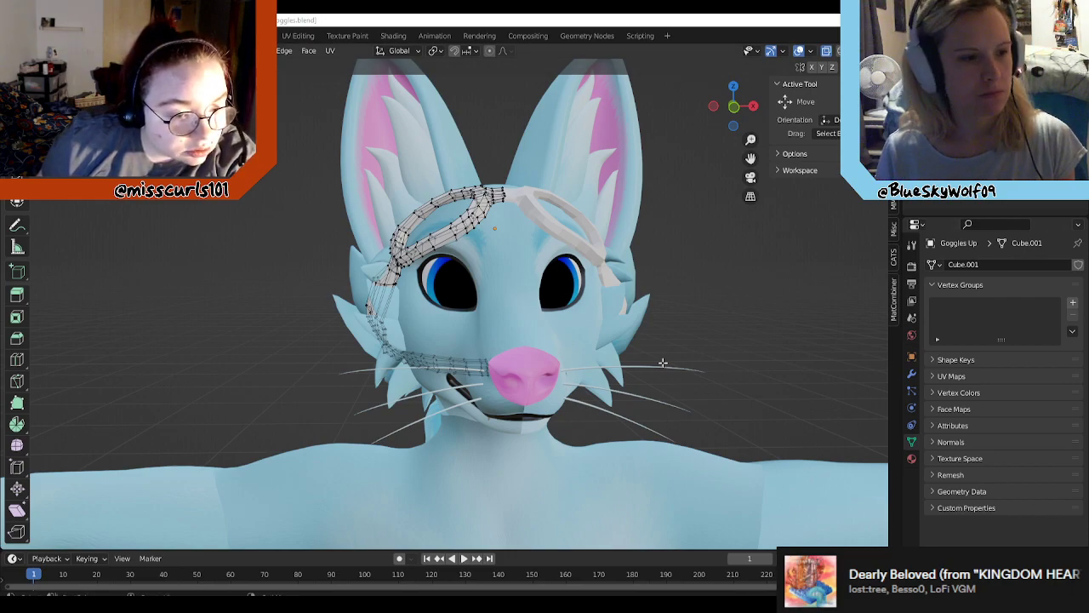
middle_click_drag(771, 370, 706, 259)
scroll(707, 321, "down", 3)
scroll(695, 256, "up", 3)
left_click(284, 50)
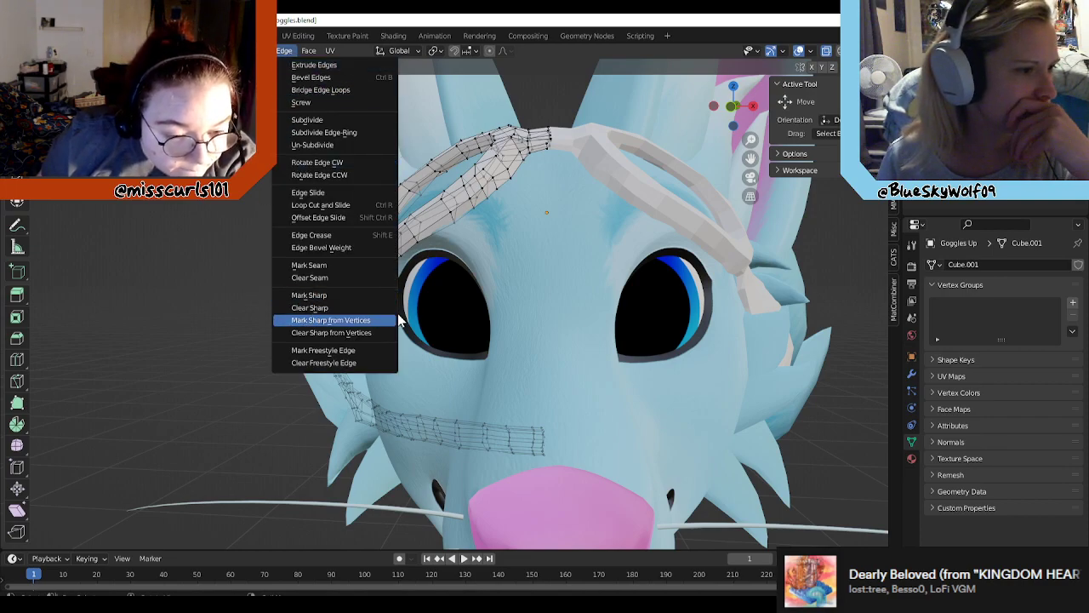
left_click(313, 51)
left_click(310, 51)
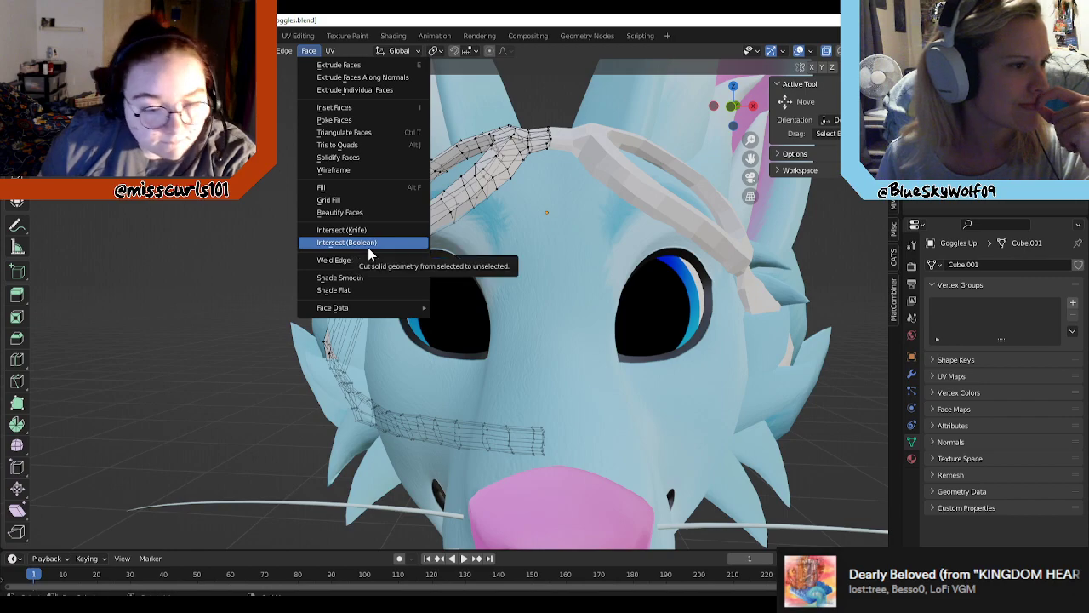
mouse_move(363, 312)
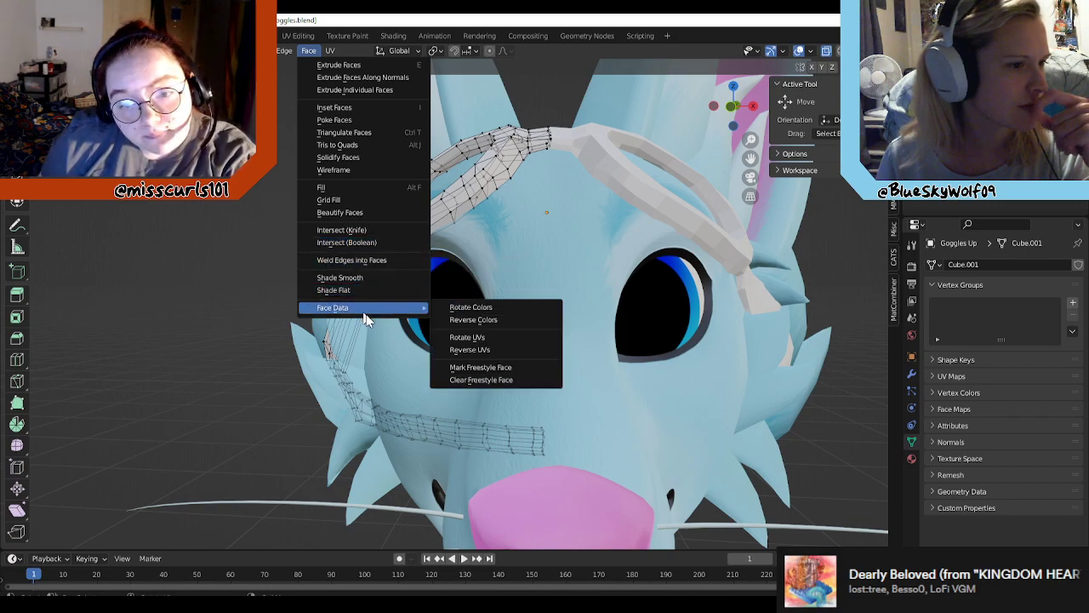
middle_click_drag(798, 360, 651, 316)
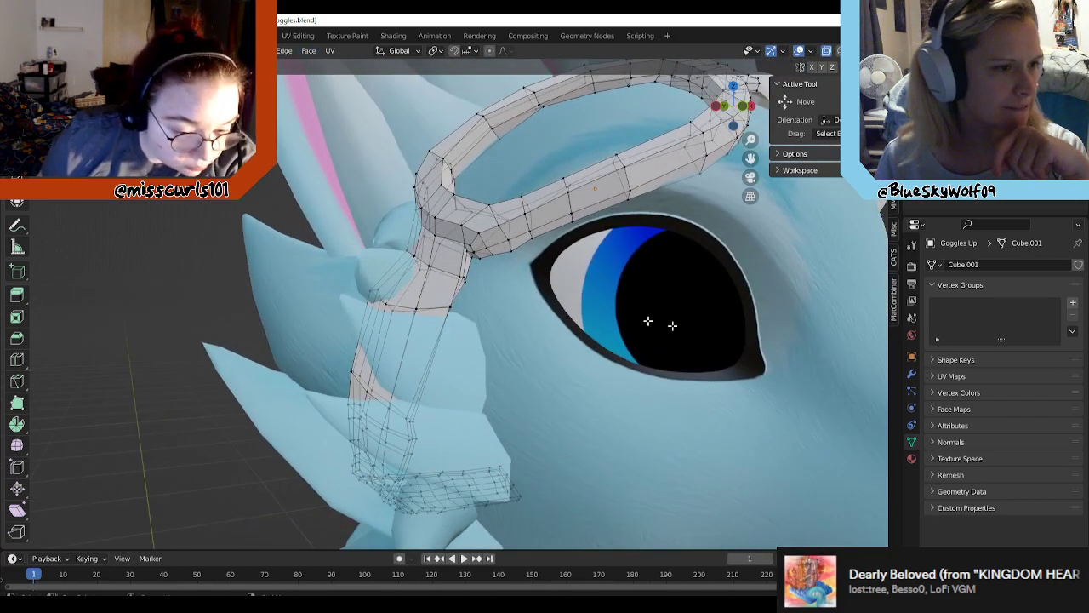
scroll(662, 325, "up", 2)
scroll(661, 324, "down", 5)
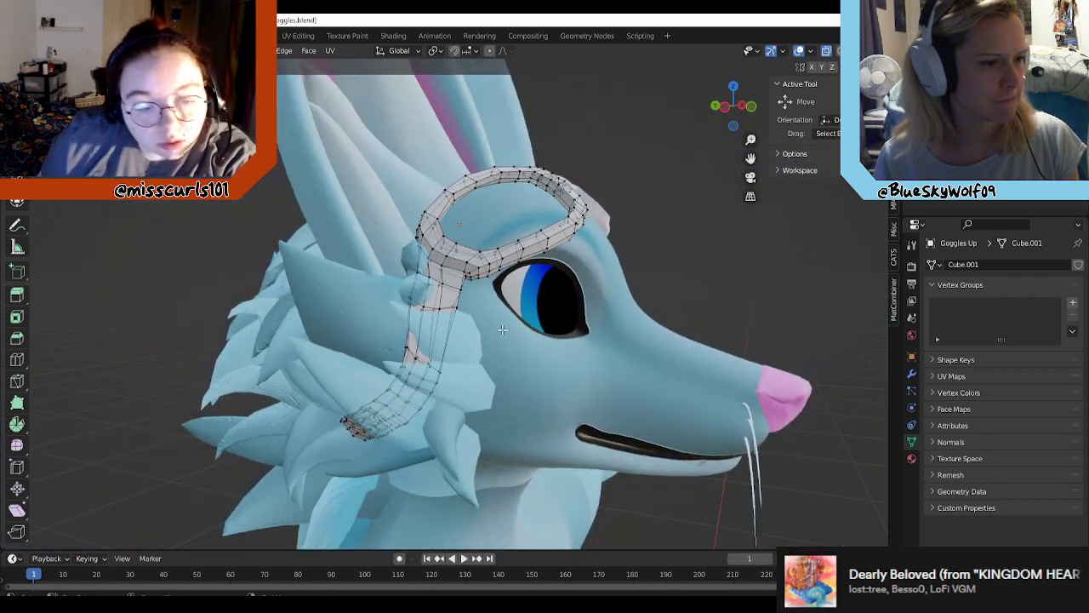
middle_click_drag(596, 349, 791, 297)
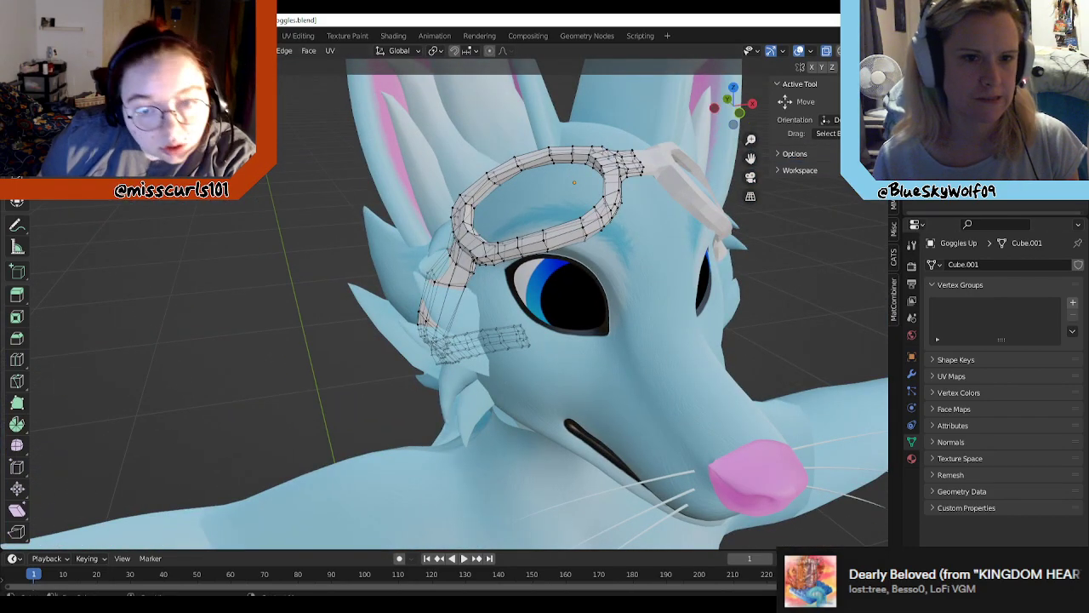
middle_click_drag(546, 273, 475, 298)
Step: Leave the goggles' mesh editing and open the cheek fluff object for mesh editing instead
key("Tab")
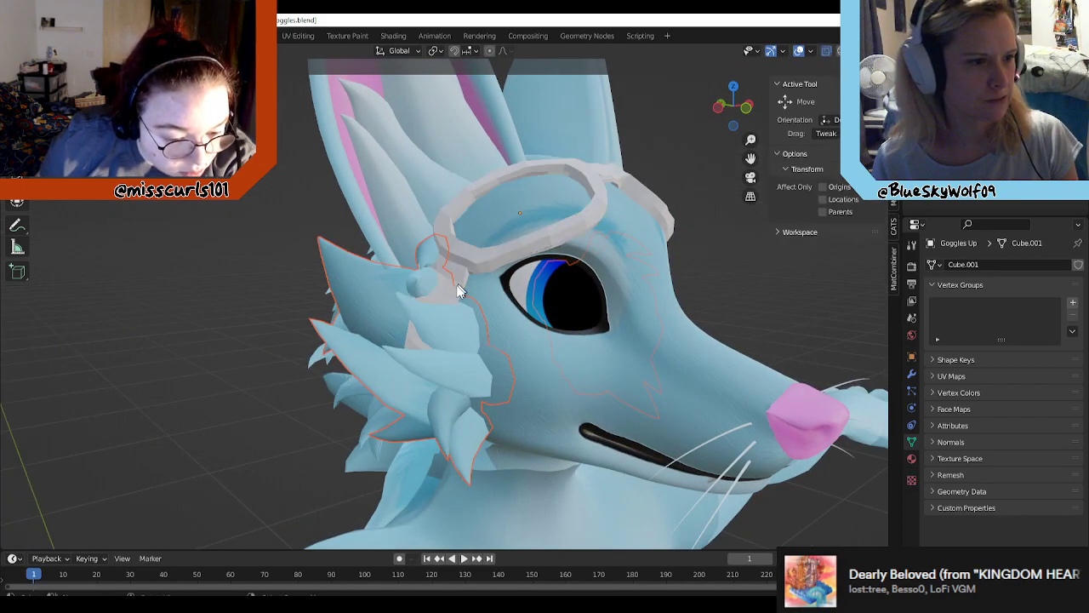
key("Tab")
key("Tab")
key("Tab")
key("Tab")
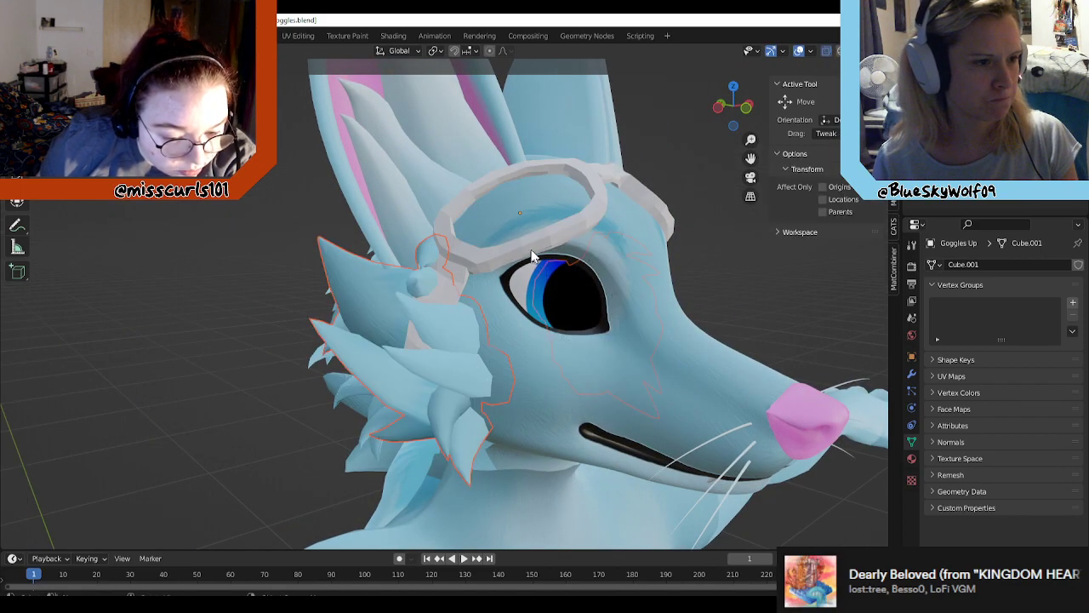
left_click(535, 243)
key("Tab")
key("Tab")
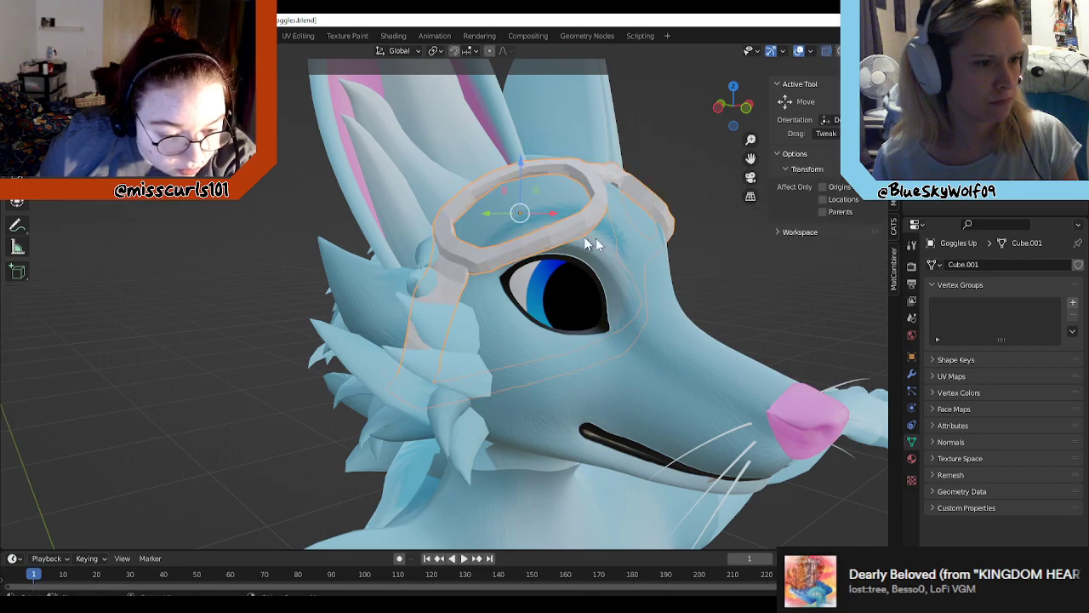
left_click(352, 296)
key("Tab")
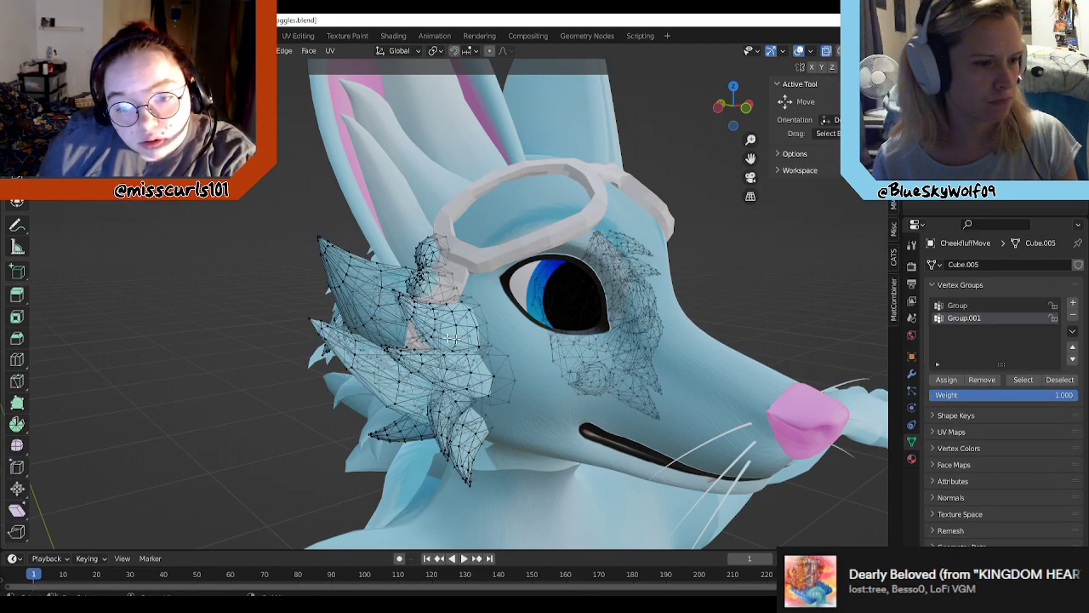
Step: Examine the cheek fluff mesh on both sides of the head where the goggles' strap passes through the tufts
scroll(380, 310, "up", 4)
middle_click_drag(409, 354, 473, 354)
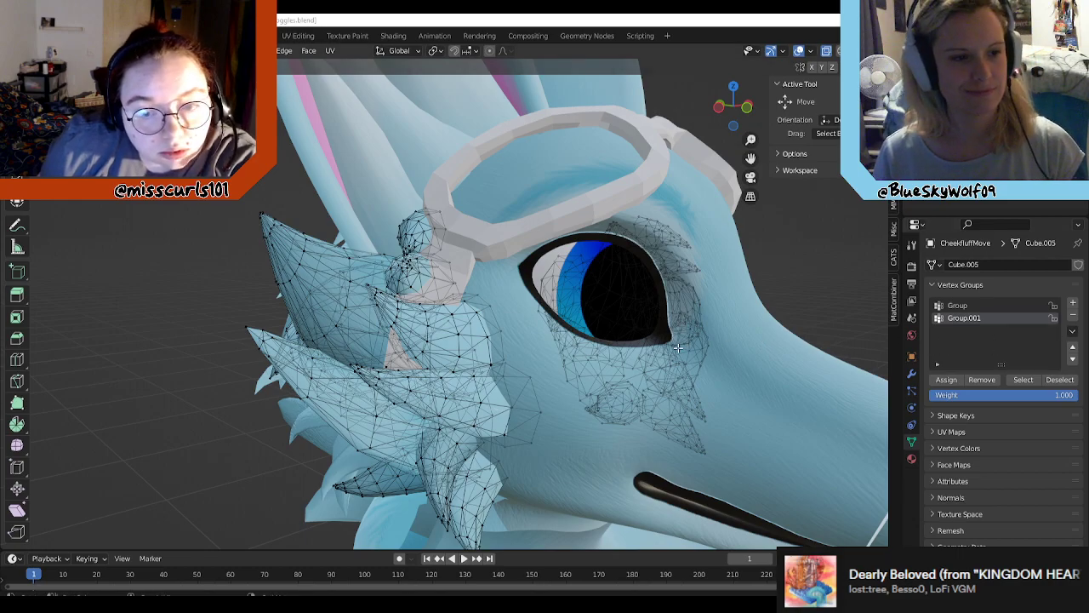
middle_click_drag(730, 337, 550, 282)
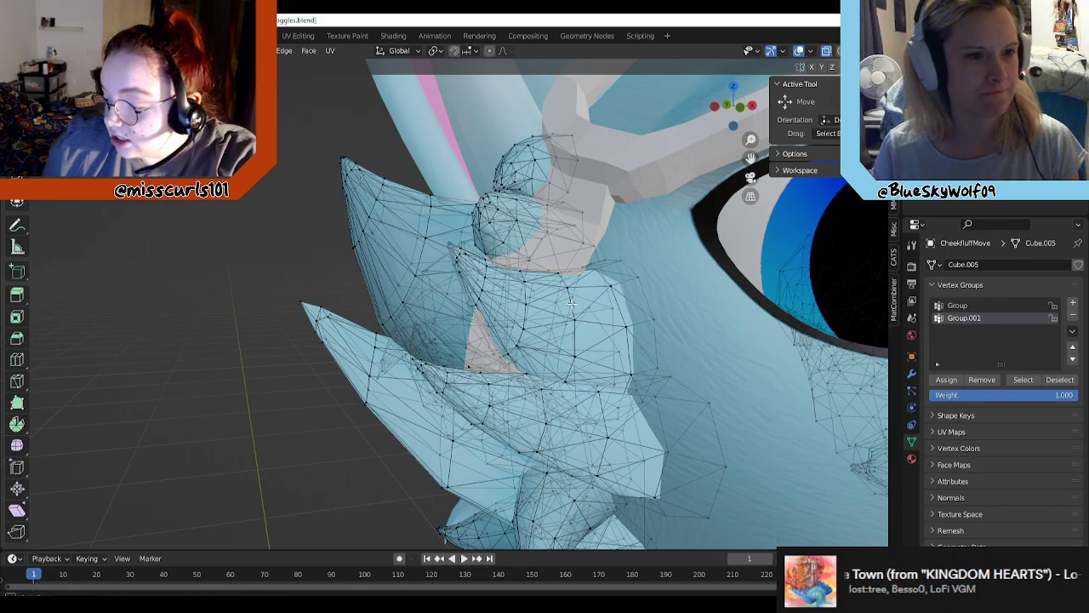
middle_click_drag(572, 304, 547, 303)
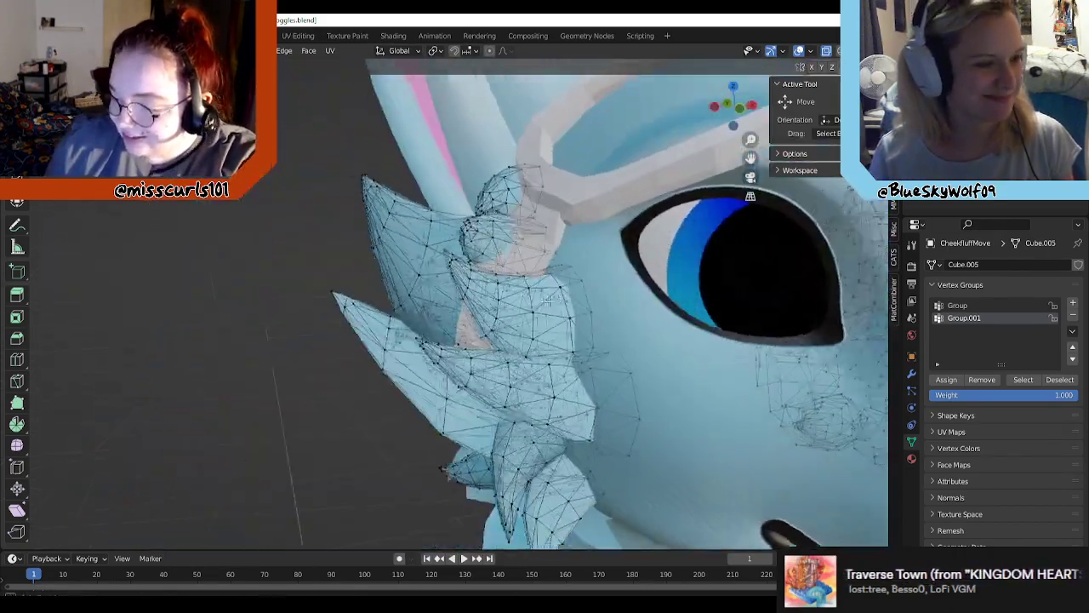
scroll(553, 302, "down", 4)
middle_click_drag(693, 323, 555, 318)
scroll(611, 327, "up", 1)
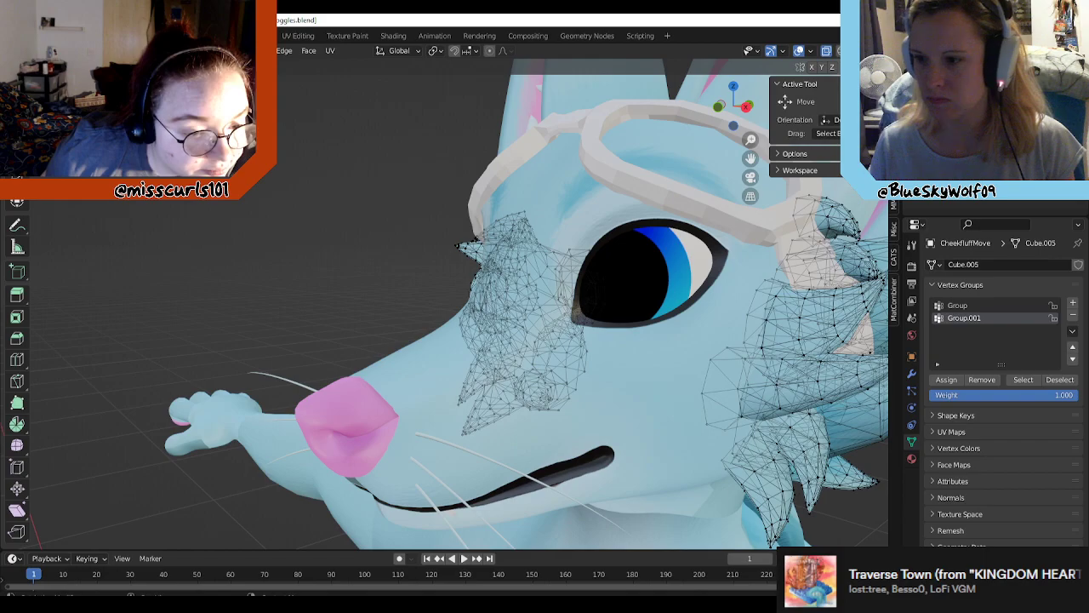
scroll(358, 316, "down", 2)
middle_click_drag(358, 315, 587, 315)
middle_click_drag(530, 284, 715, 285, "shift")
scroll(715, 285, "up", 3)
middle_click_drag(612, 299, 530, 300)
Step: Check the unselected cheek fluff against the goggles from the front and side in object mode, then reopen its mesh for editing
key("Tab")
scroll(671, 327, "down", 2)
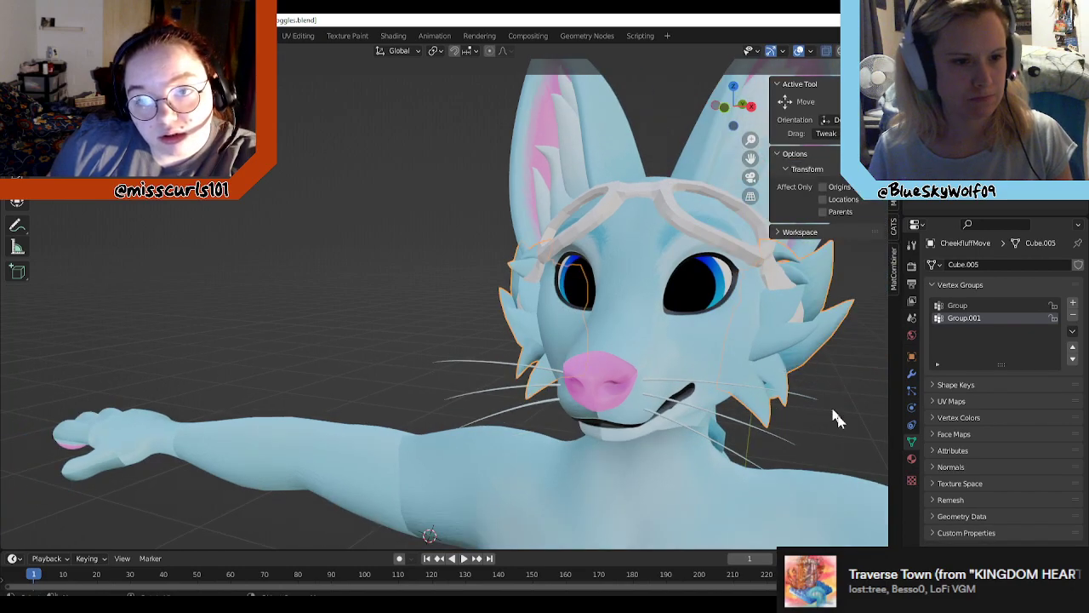
left_click(831, 420)
middle_click_drag(835, 368, 801, 364)
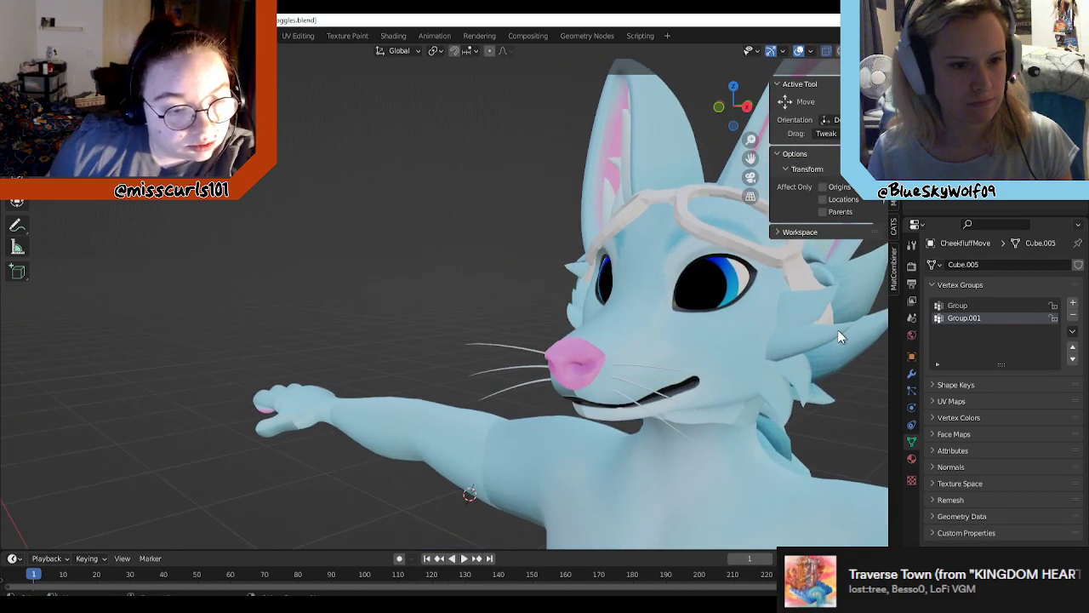
middle_click_drag(839, 334, 777, 344)
middle_click_drag(378, 341, 562, 303)
left_click(517, 328)
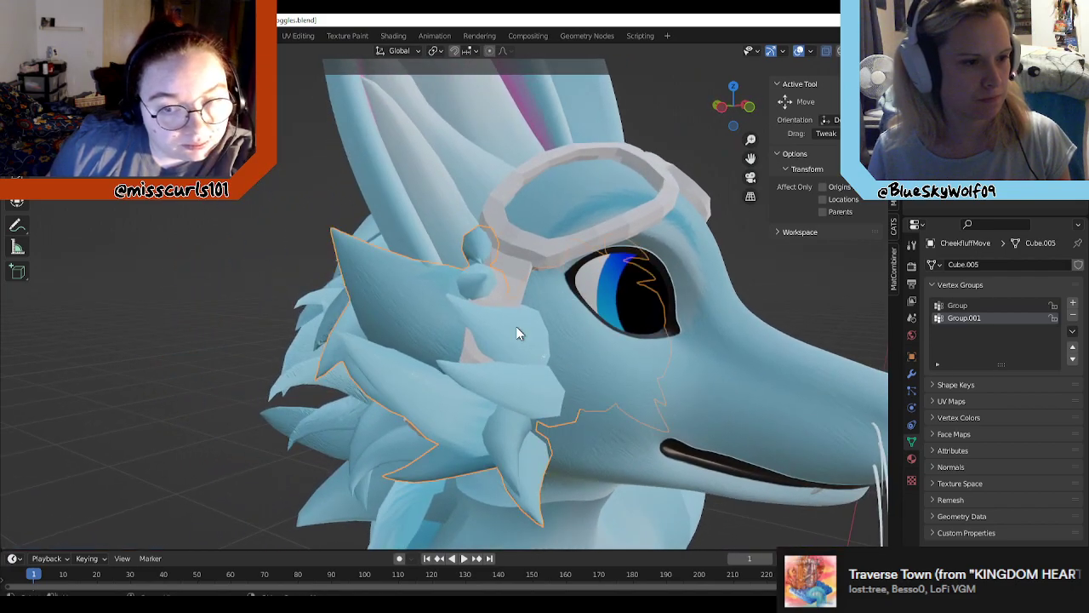
key("Tab")
scroll(523, 358, "up", 5)
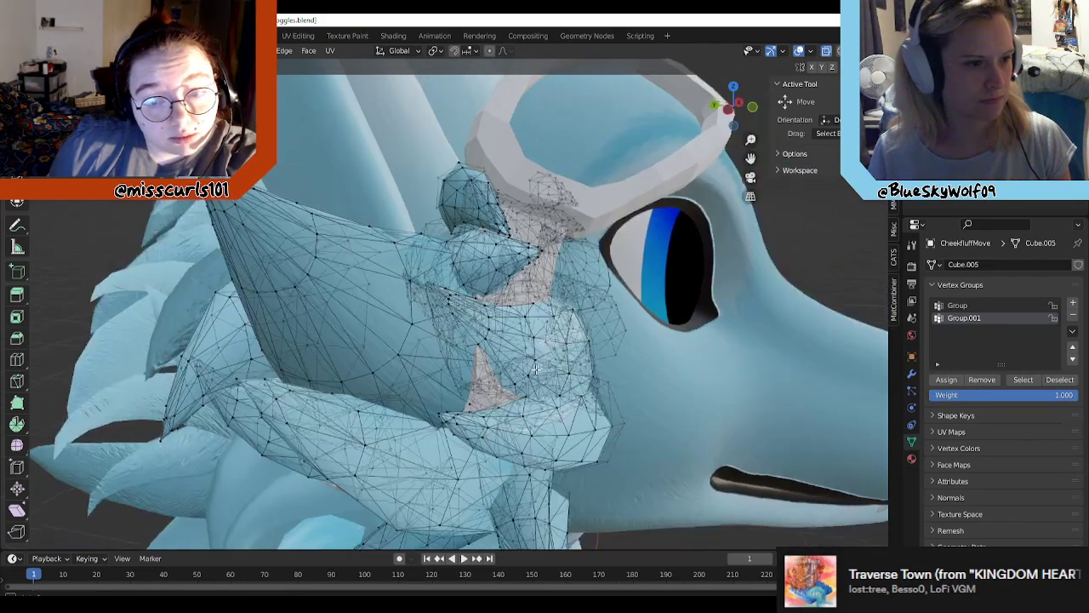
middle_click_drag(536, 367, 558, 389)
scroll(558, 388, "down", 3)
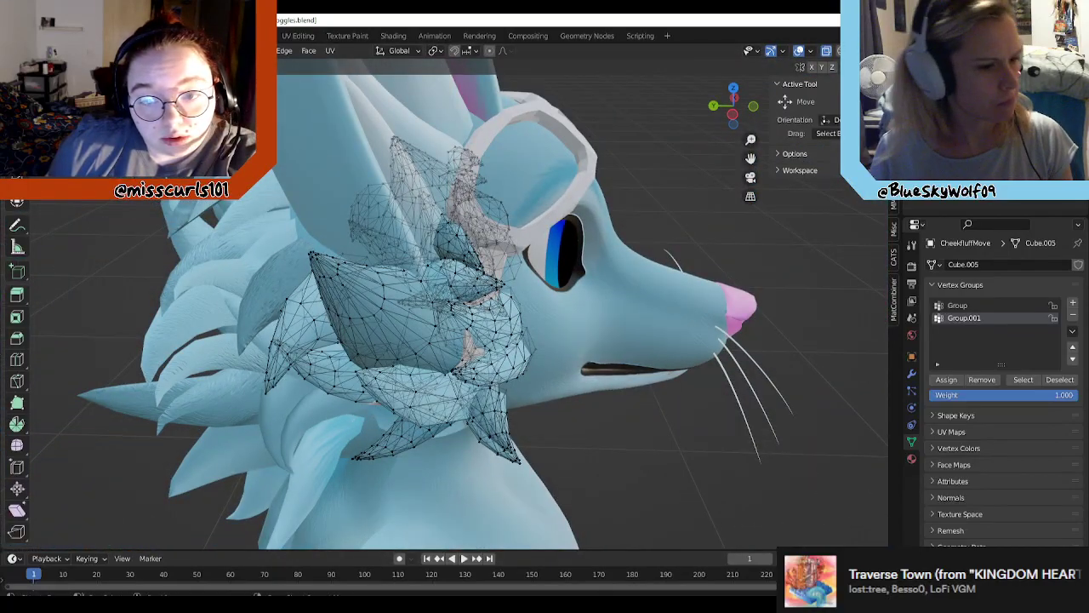
Step: Switch to Unity, inspect how the cheek fluff and goggles' strap sit on the avatar's head, and return to Blender
key("alt+Tab")
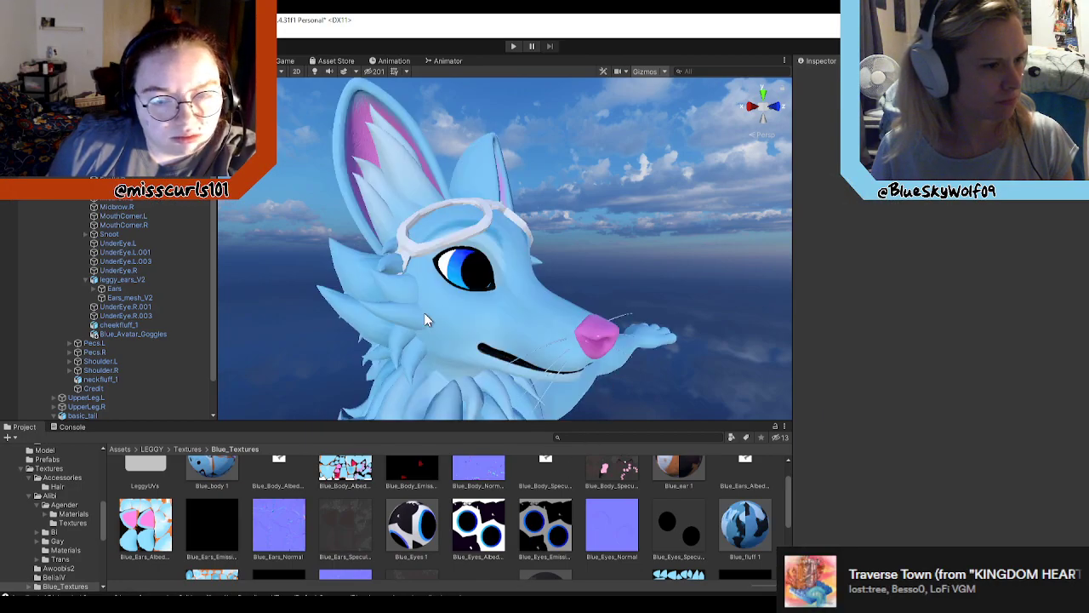
middle_click_drag(446, 318, 434, 302)
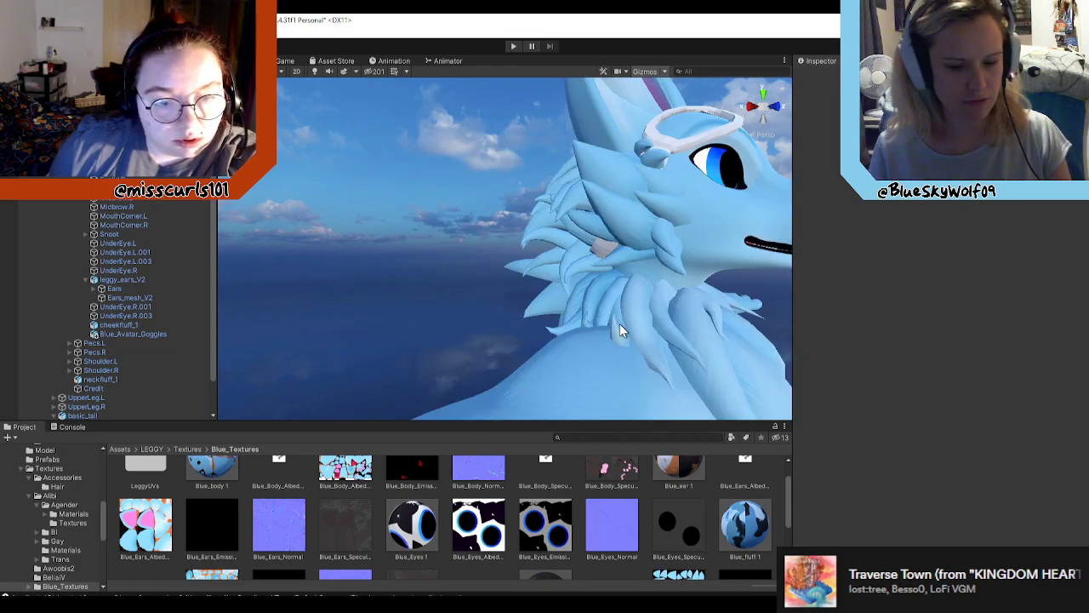
key("w")
right_click_drag(644, 302, 847, 307)
key("a")
key("d")
key("a")
left_click_drag(848, 300, 572, 303, "alt")
key("alt+Tab")
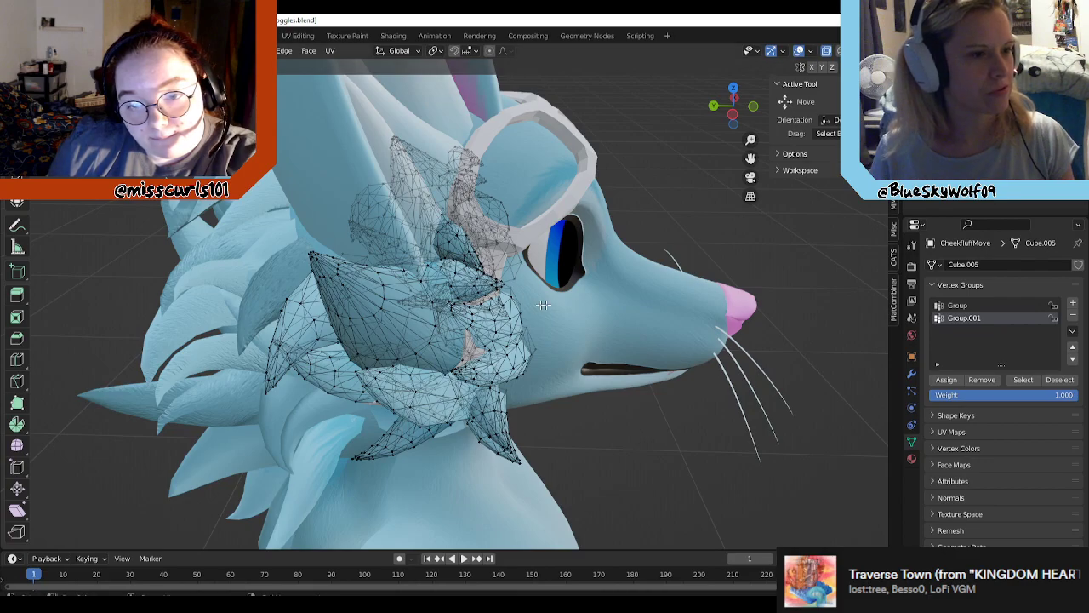
Step: Isolate the cheek fluff mesh from the rest of the character and bring the tufts into close view
middle_click_drag(615, 306, 349, 203)
mouse_move(471, 234)
middle_mouse_down()
mouse_move(409, 244)
mouse_move(377, 223)
mouse_move(493, 234)
mouse_move(466, 231)
middle_mouse_up()
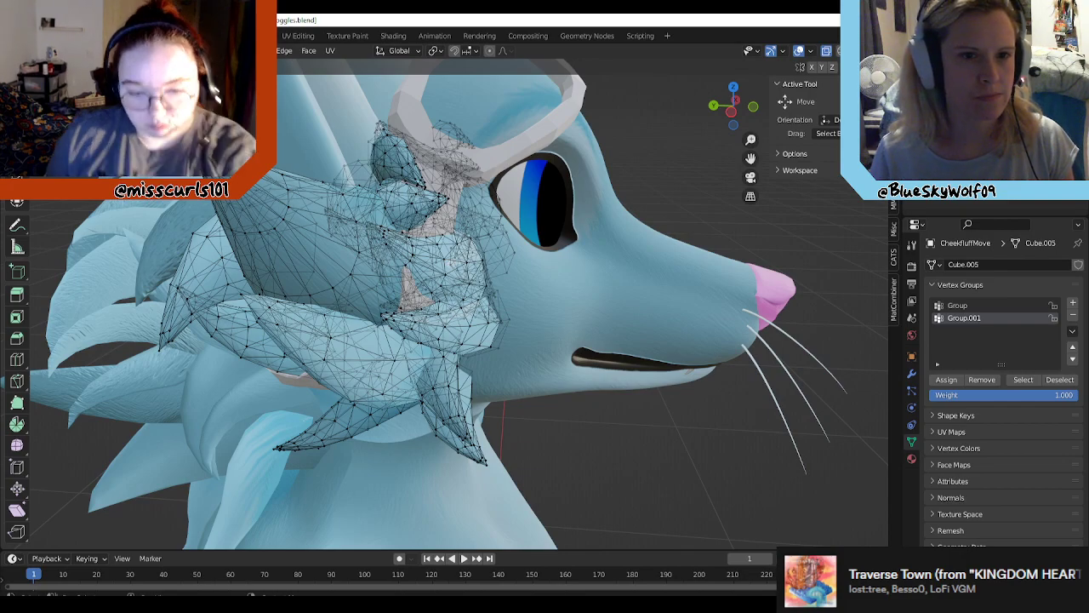
key("slash")
middle_click_drag(751, 202, 791, 209)
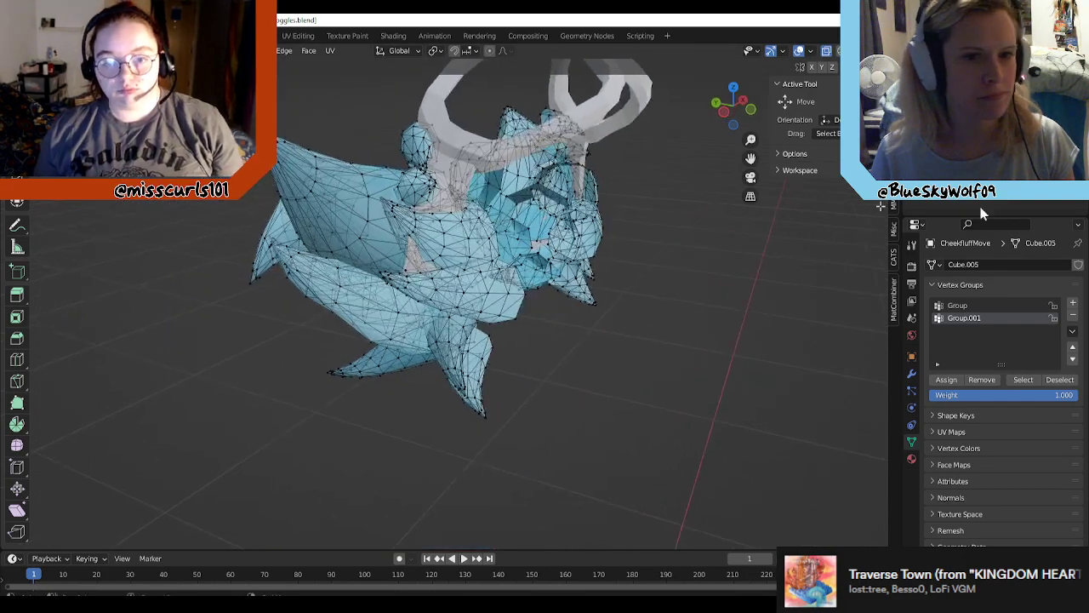
middle_click_drag(634, 255, 766, 287)
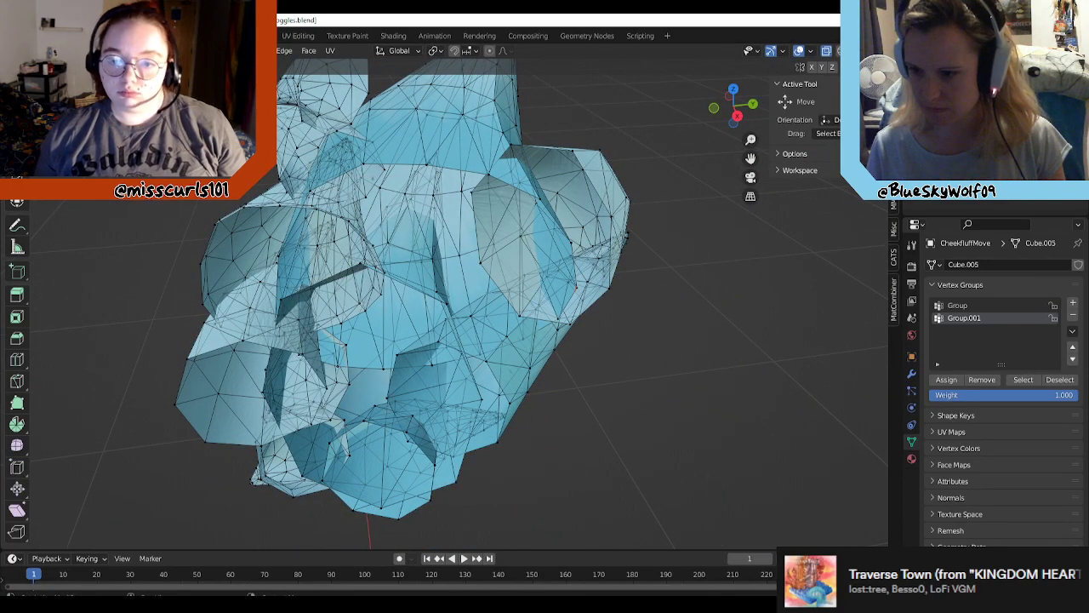
middle_click_drag(596, 272, 642, 228)
middle_click_drag(608, 178, 450, 247)
scroll(450, 247, "up", 5)
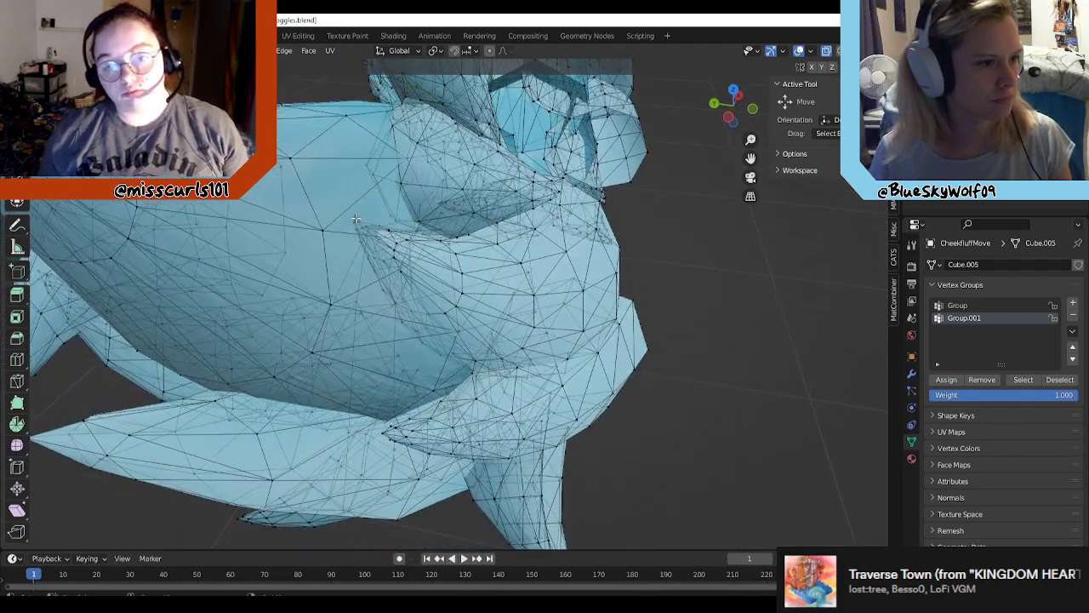
Step: Select the pointed tip of the upper cheek tuft and the neighbouring vertices on its inner side, undoing any selection mistakes
middle_click_drag(409, 297, 413, 219)
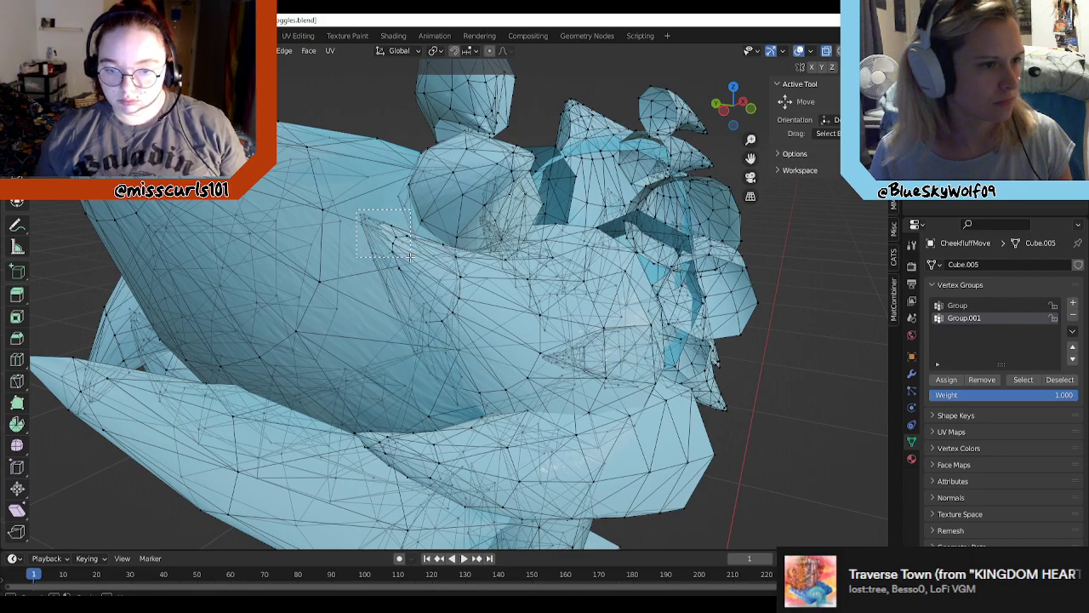
left_click_drag(410, 264, 411, 265)
middle_click_drag(411, 265, 397, 294)
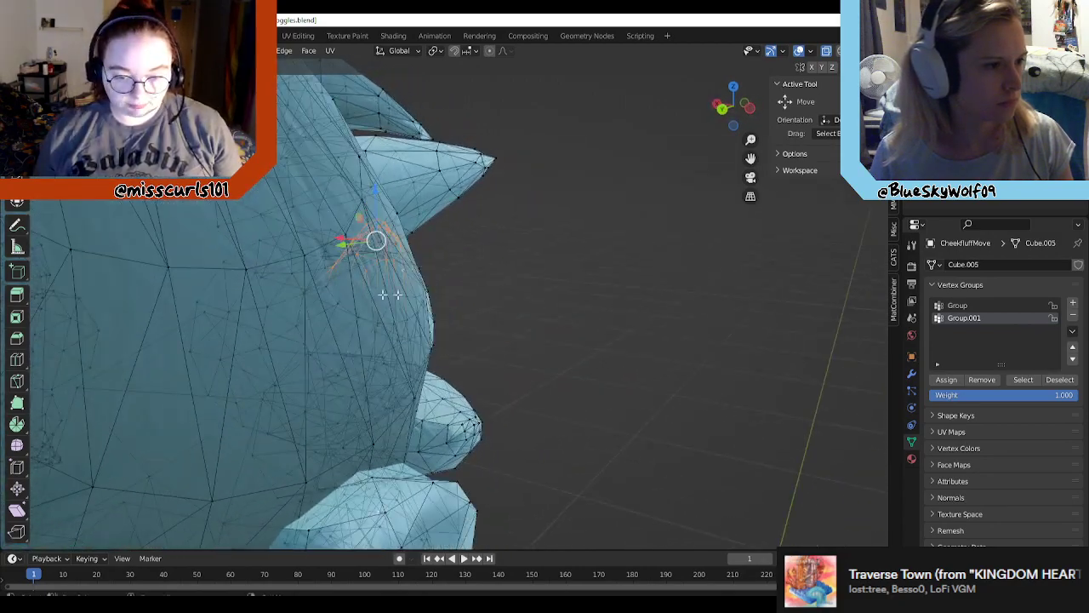
left_click(332, 289, "shift")
left_click(343, 309, "shift")
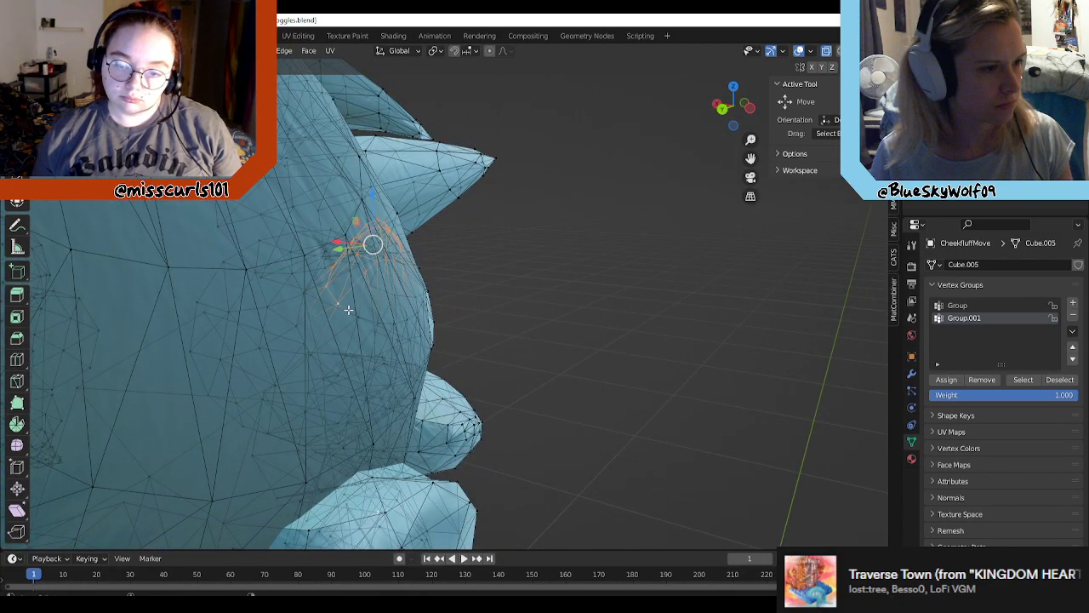
left_click(355, 314, "shift")
left_click(376, 321)
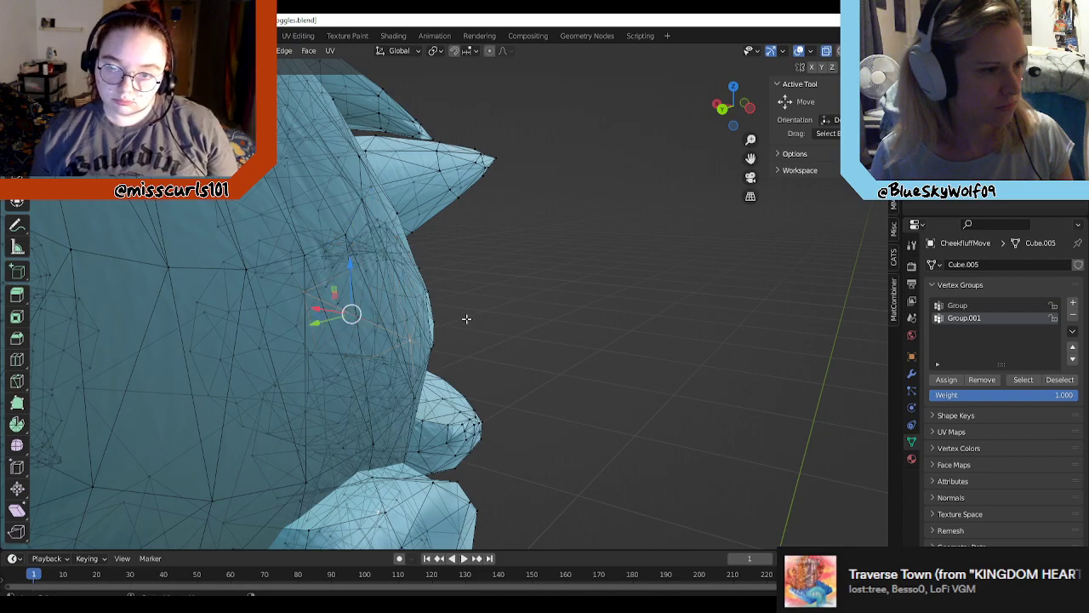
middle_click_drag(466, 319, 527, 320)
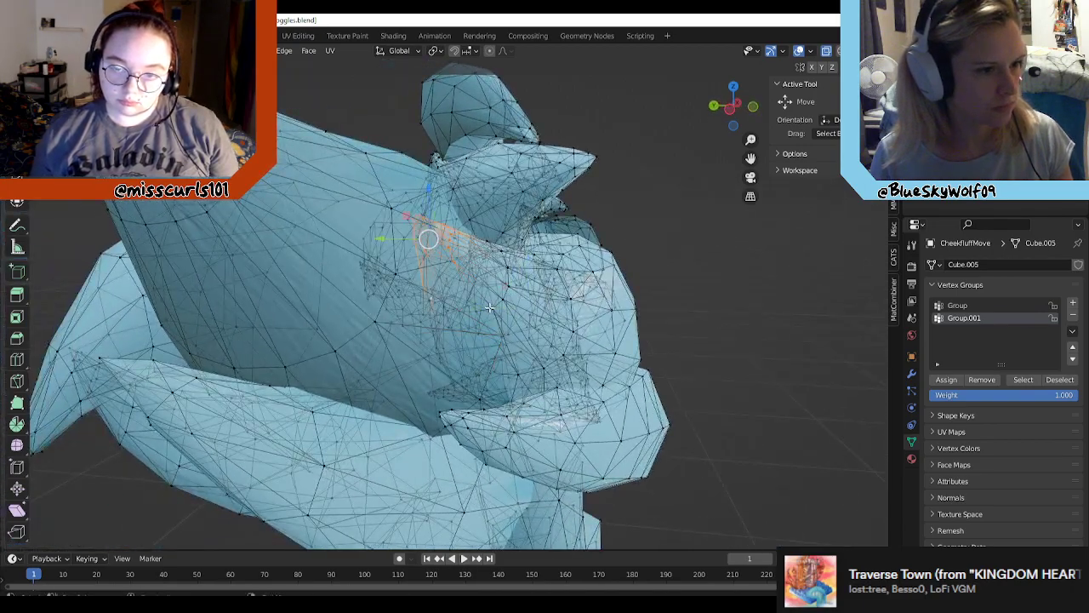
left_click(506, 304)
key("ctrl+z")
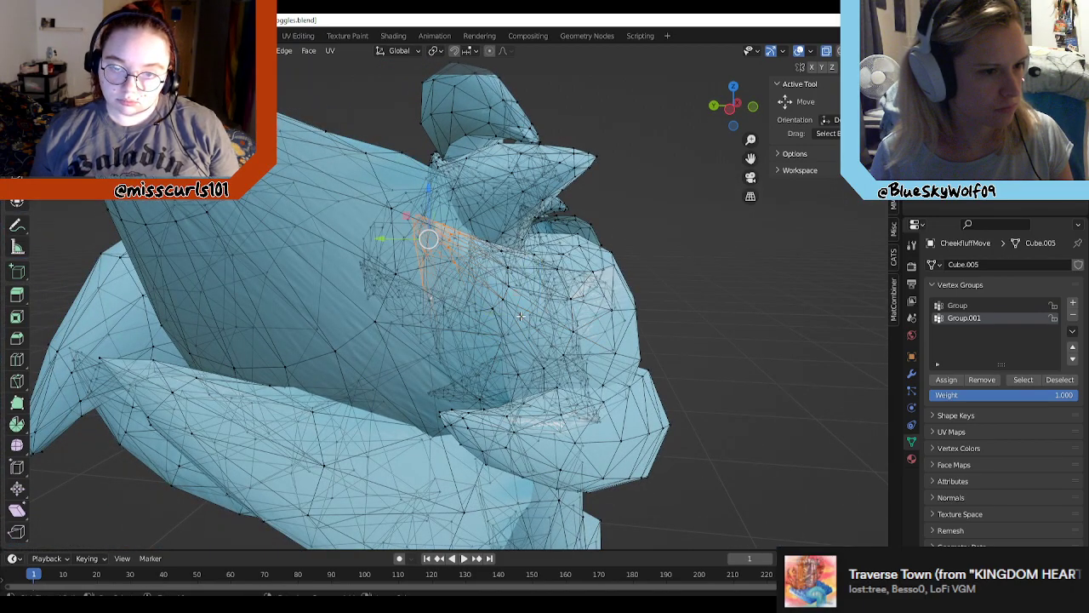
Step: Add the row of vertices running across the cheek tuft just below its tip to the selection
middle_click_drag(519, 305, 545, 296, "shift")
scroll(525, 299, "up", 2)
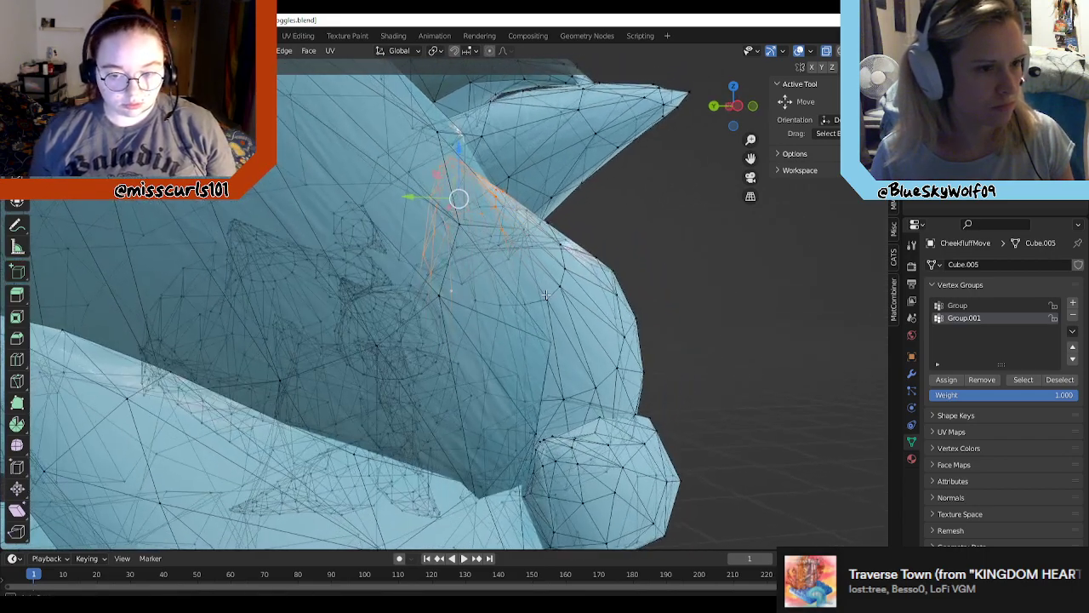
left_click(479, 301, "shift")
left_click(502, 307, "shift")
left_click(527, 303, "shift")
left_click(551, 302, "shift")
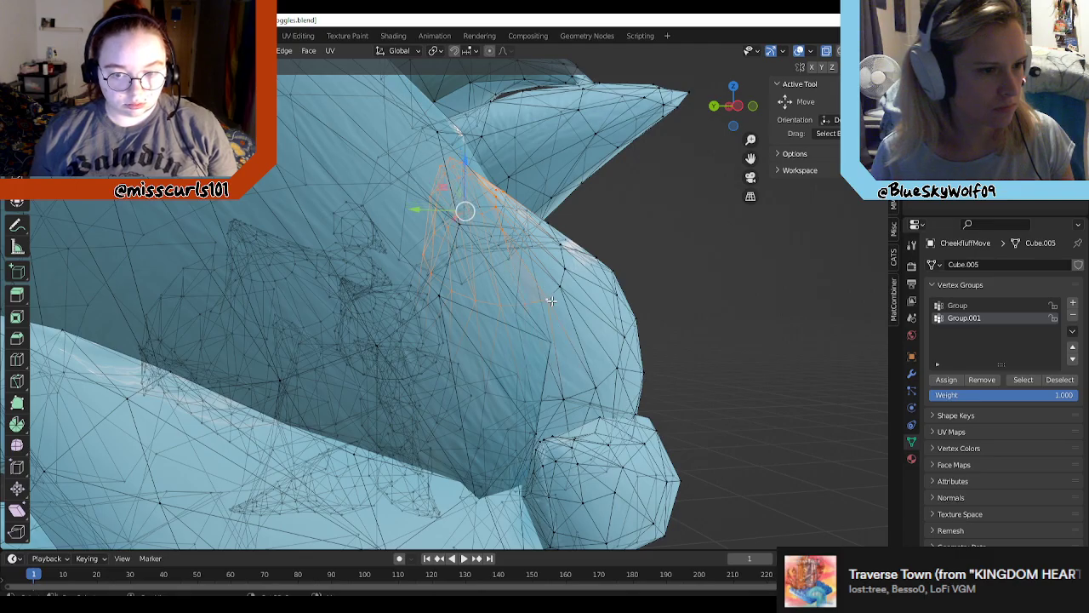
left_click(560, 287, "shift")
left_click(567, 271, "shift")
Step: Extend the selection over the tuft's outer side down to its lower edge near the tip
mouse_move(566, 268)
middle_mouse_down()
mouse_move(551, 275)
mouse_move(583, 246)
mouse_move(564, 223)
mouse_move(577, 267)
middle_mouse_up()
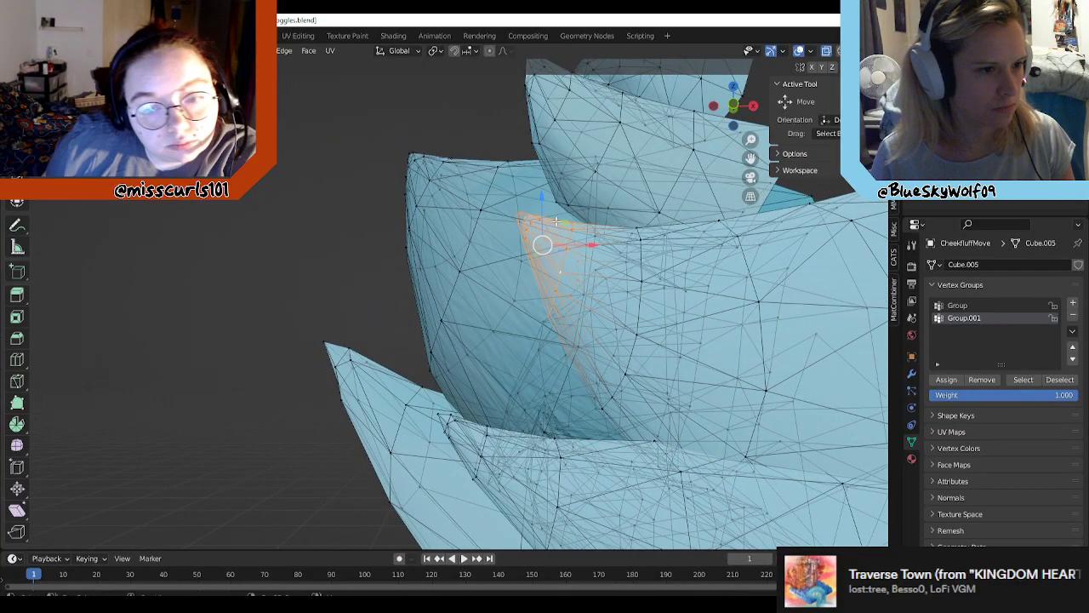
middle_click_drag(556, 221, 658, 265)
left_click_drag(675, 338, 681, 375, "shift")
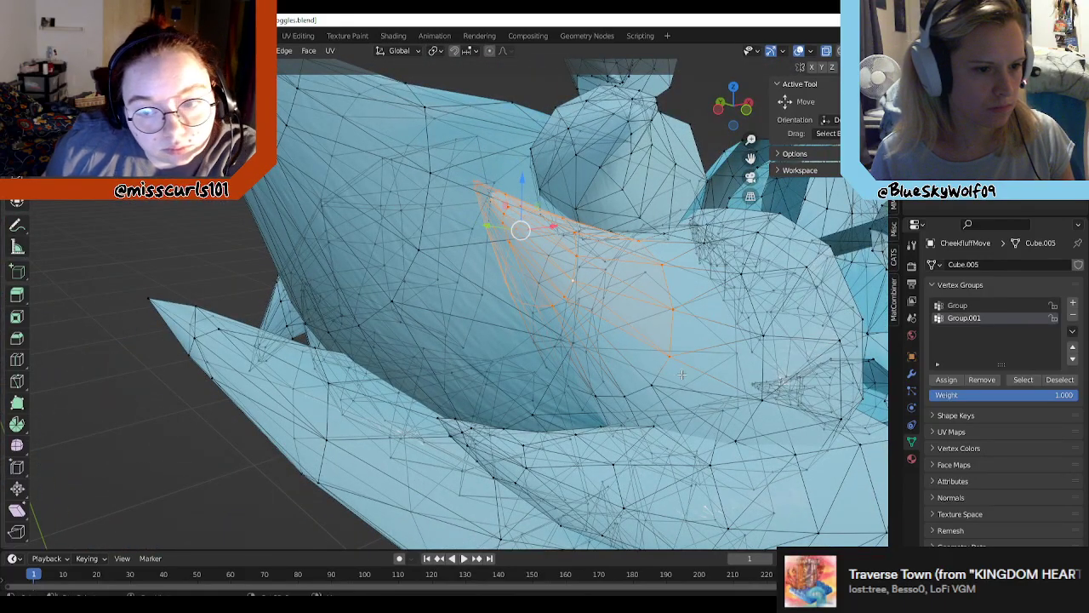
left_click_drag(618, 400, 596, 392, "shift")
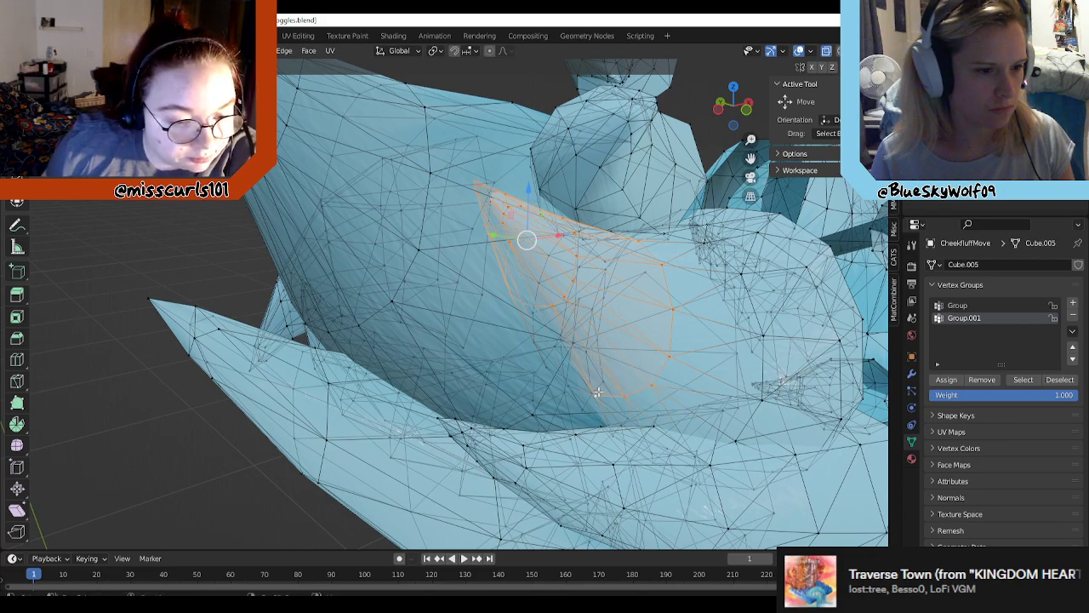
middle_click_drag(598, 392, 481, 334)
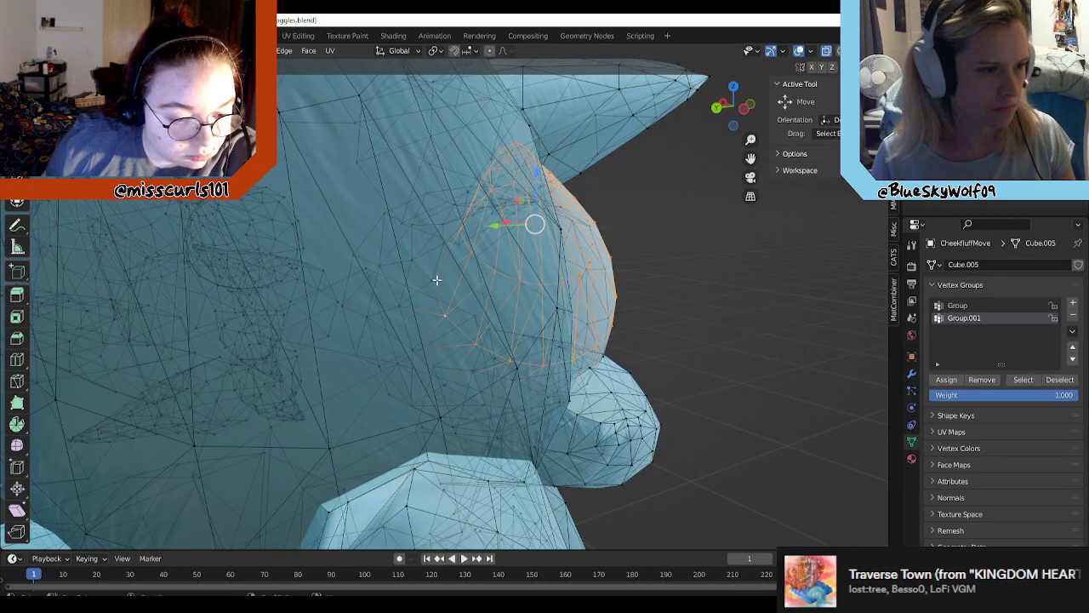
Step: Add the vertices across the middle of the tuft's outer surface to the selection
middle_click_drag(409, 260, 355, 289)
left_click(355, 287)
key("ctrl+l")
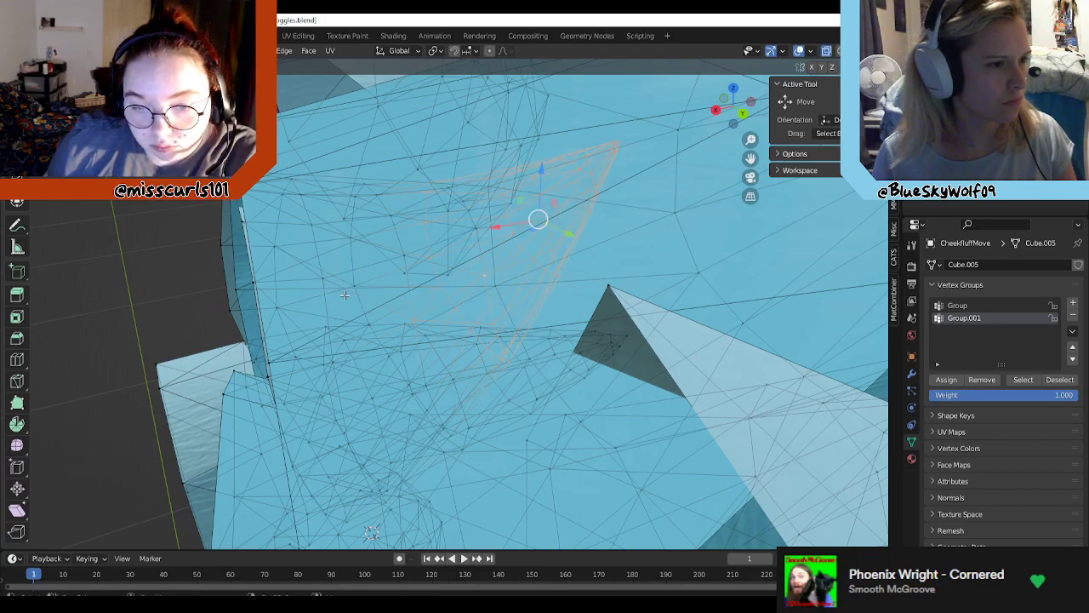
middle_click_drag(327, 278, 614, 323)
scroll(376, 292, "down", 5)
left_click(522, 382, "shift")
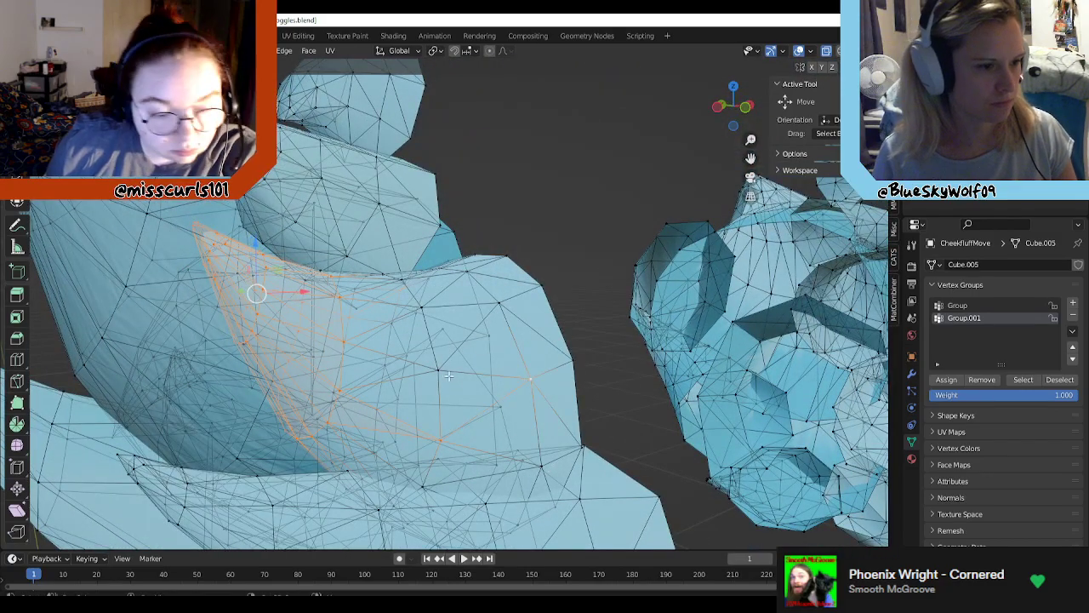
left_click(443, 364, "shift")
left_click(419, 310, "shift")
left_click(502, 308, "shift")
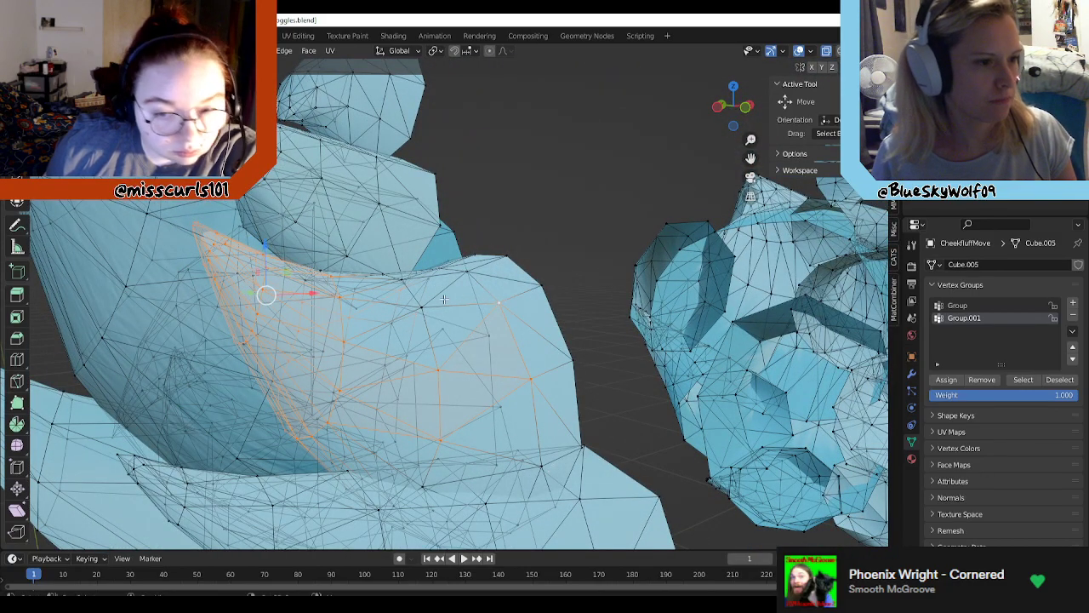
Step: Add the tuft's upper edge and the vertices around its wide end to the selection
left_click(427, 306, "shift")
left_click(406, 279, "shift")
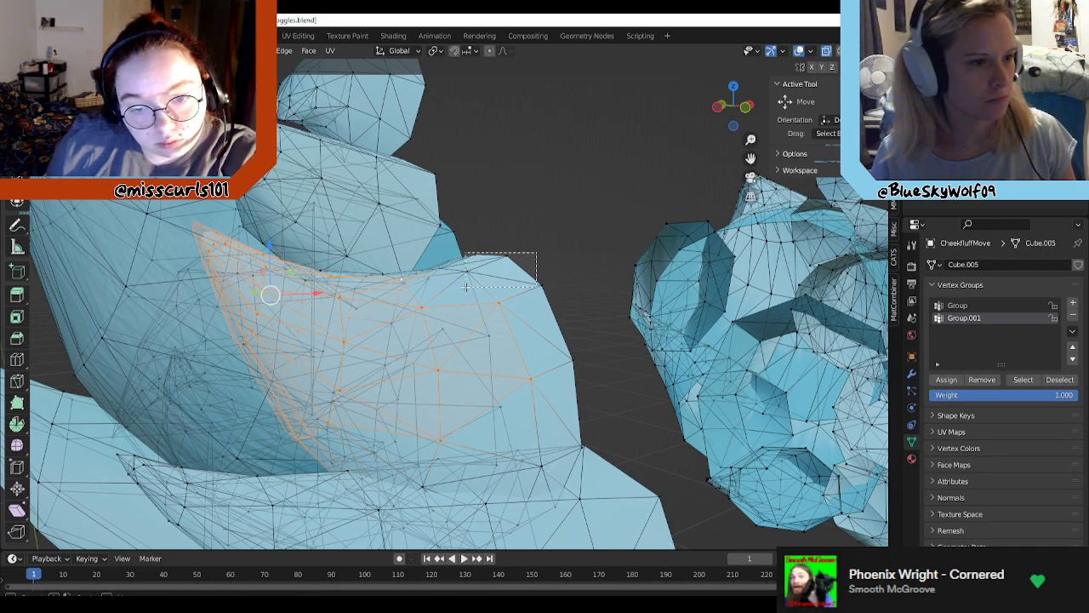
left_click(506, 255, "shift")
left_click(543, 288, "shift")
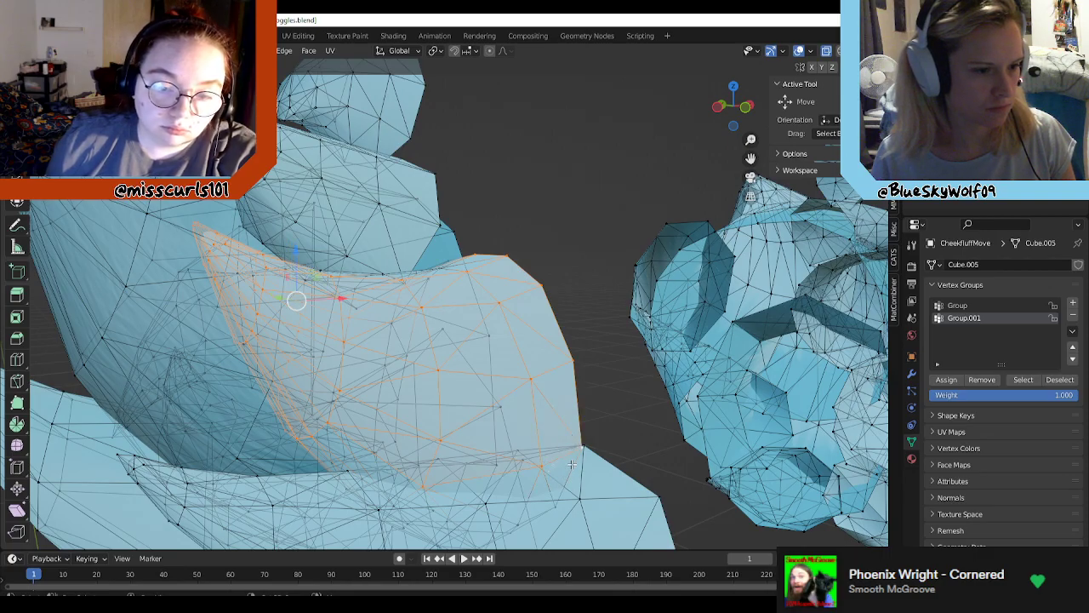
middle_click_drag(571, 464, 564, 326)
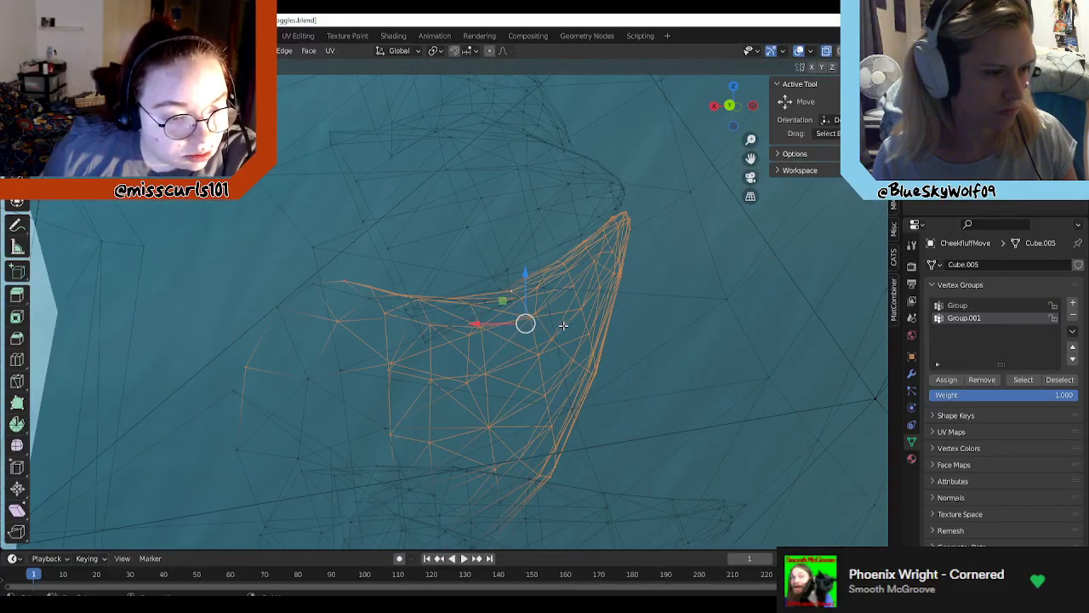
Step: Add the inner-surface vertices and the lower corner at the tuft's wide end to the selection
scroll(527, 352, "up", 2)
middle_click_drag(324, 319, 392, 337, "shift")
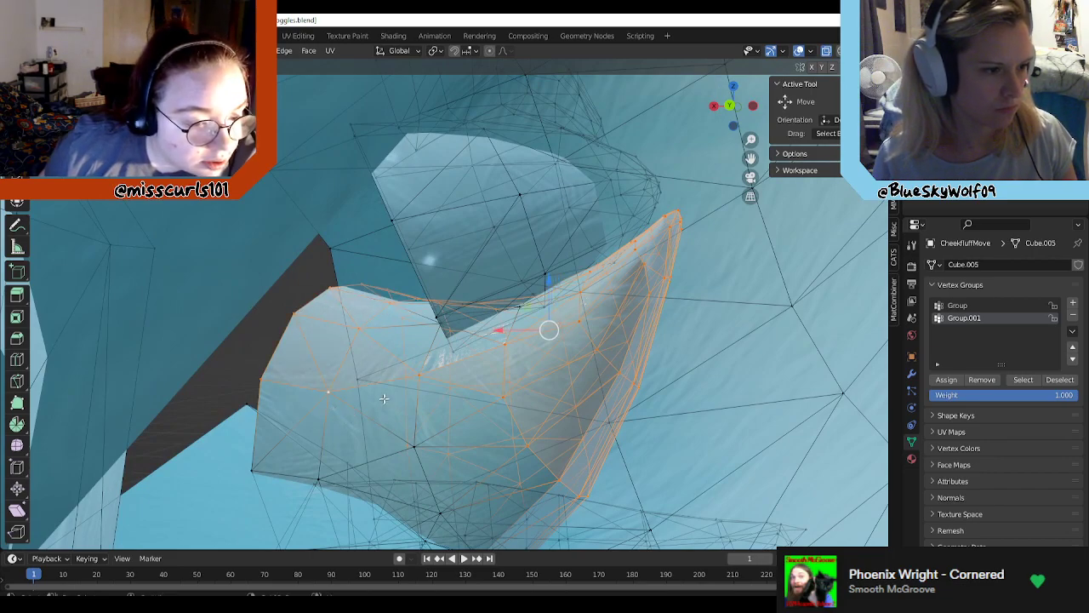
scroll(384, 400, "up", 1)
scroll(383, 400, "up", 1)
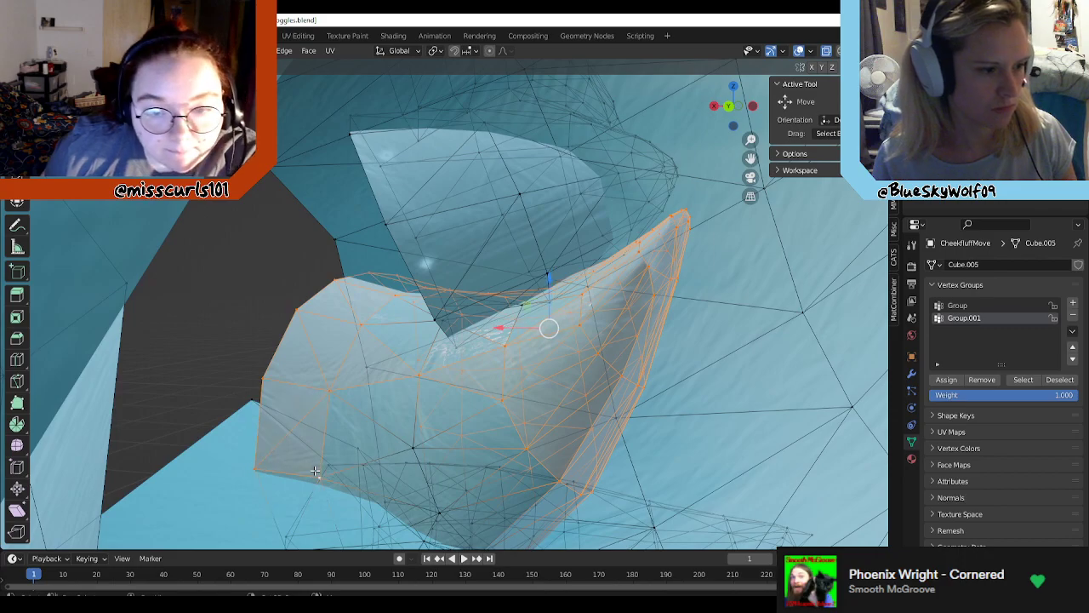
middle_click_drag(411, 444, 520, 390)
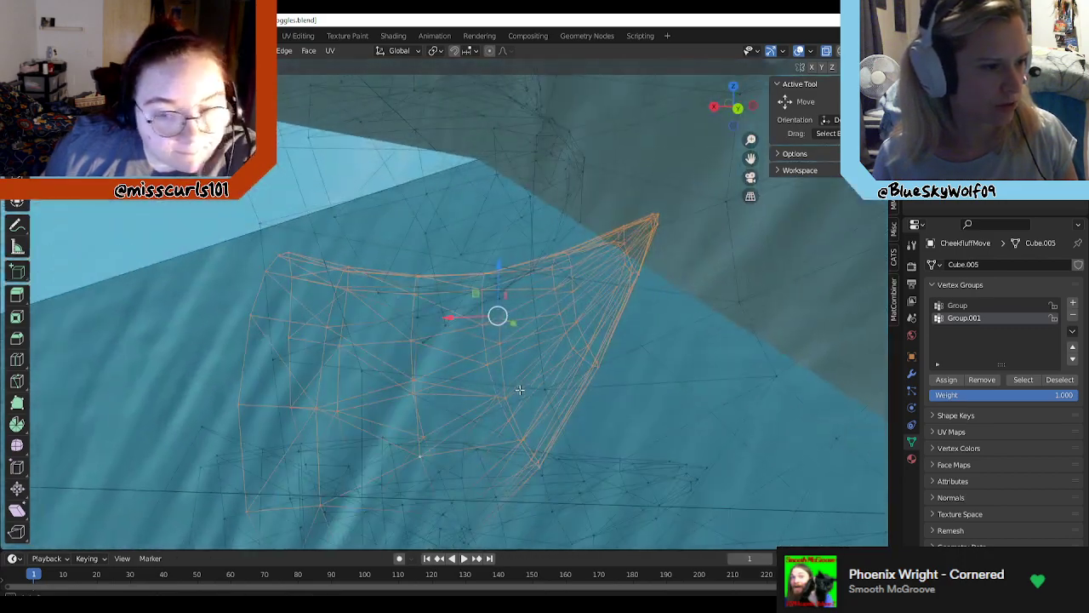
Step: Add the remaining unselected vertices across the tuft's inner surface to the selection
middle_click_drag(414, 316, 622, 340)
scroll(654, 350, "up", 1)
scroll(654, 350, "up", 1)
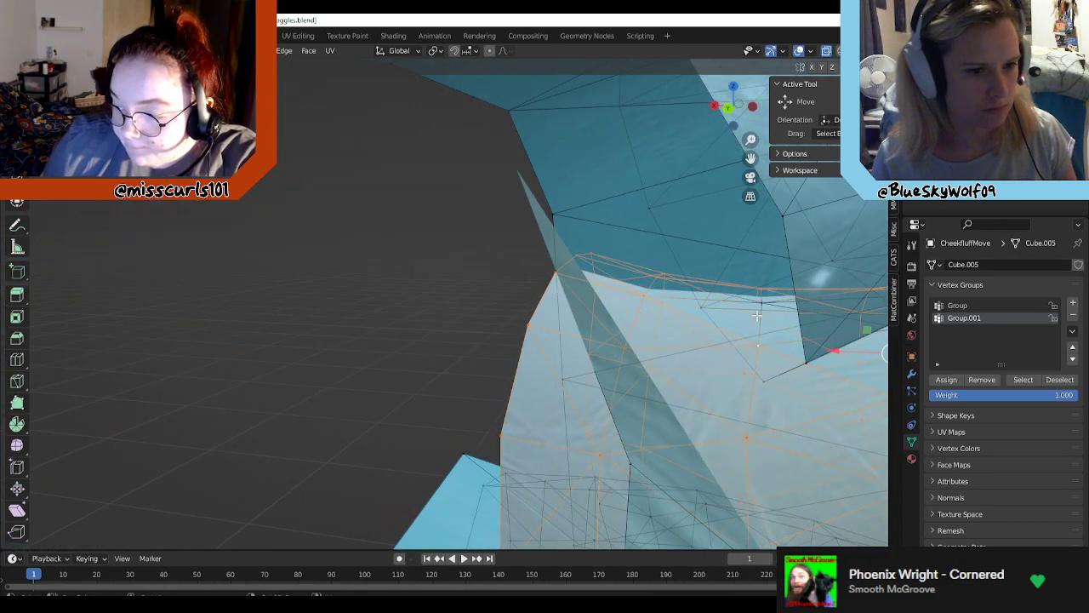
middle_click_drag(764, 379, 650, 291, "shift")
scroll(649, 334, "down", 1)
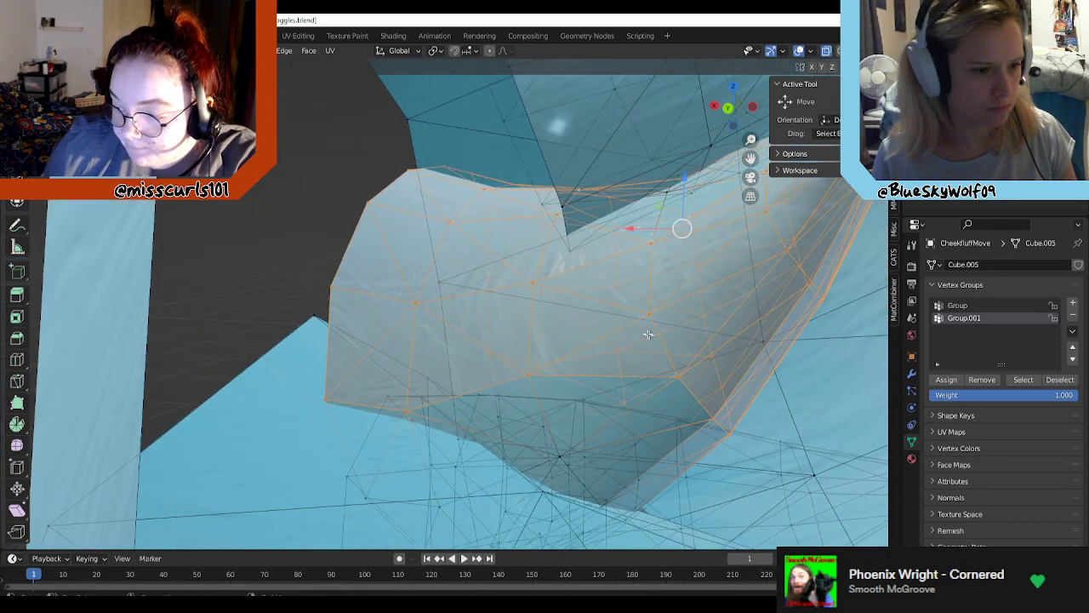
middle_click_drag(628, 385, 562, 303, "shift")
middle_click_drag(514, 370, 518, 345)
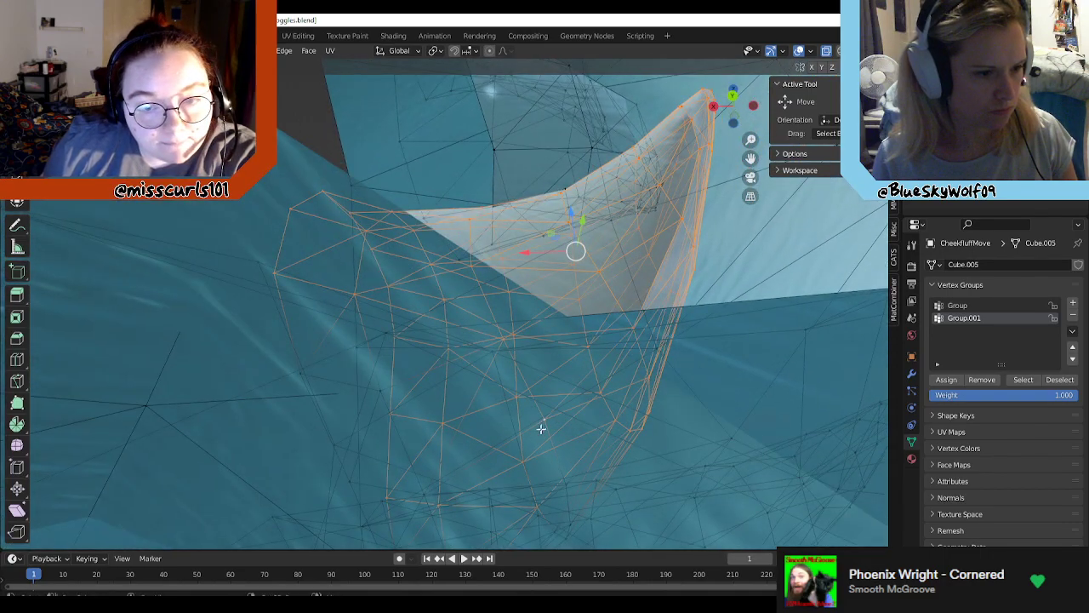
Step: Complete the tuft selection with the missed vertices along its underside, where it meets the neighbouring tufts
middle_click_drag(539, 428, 410, 381)
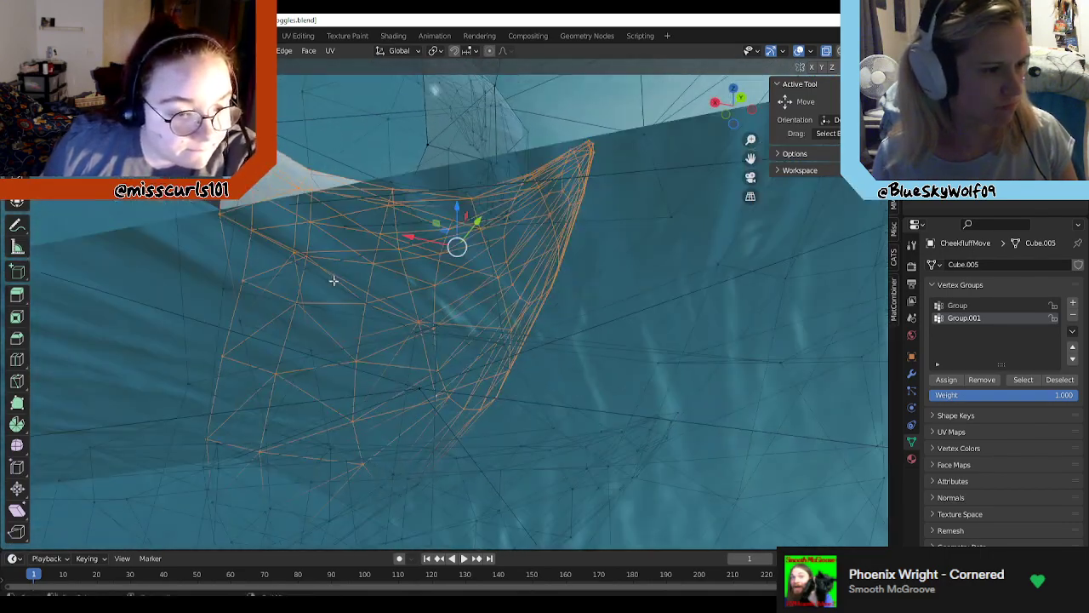
middle_click_drag(334, 280, 684, 134)
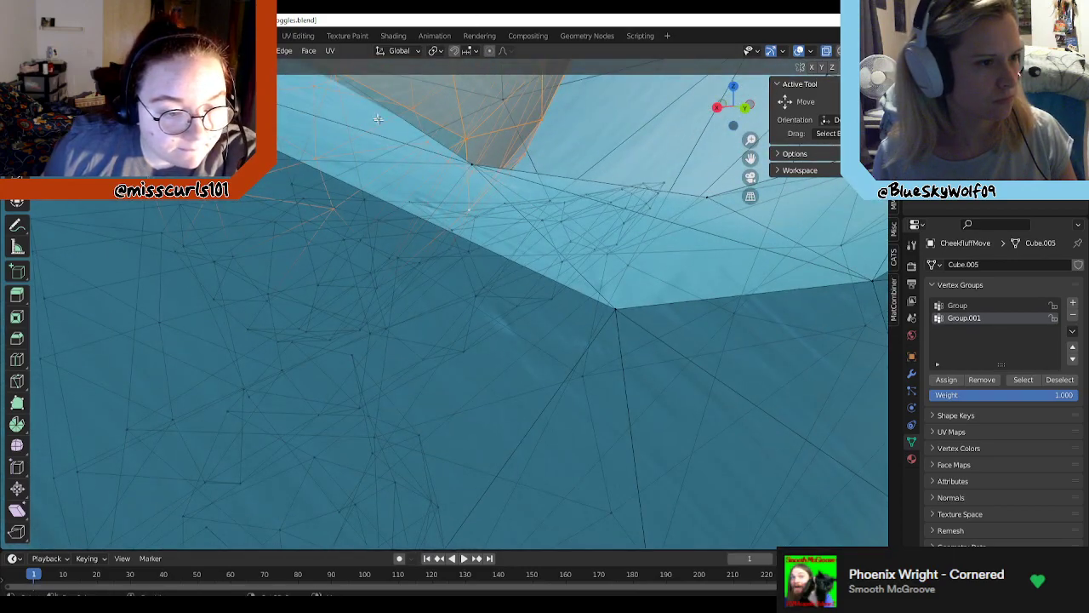
scroll(349, 111, "down", 2)
middle_click_drag(349, 111, 435, 300, "shift")
scroll(525, 285, "down", 1)
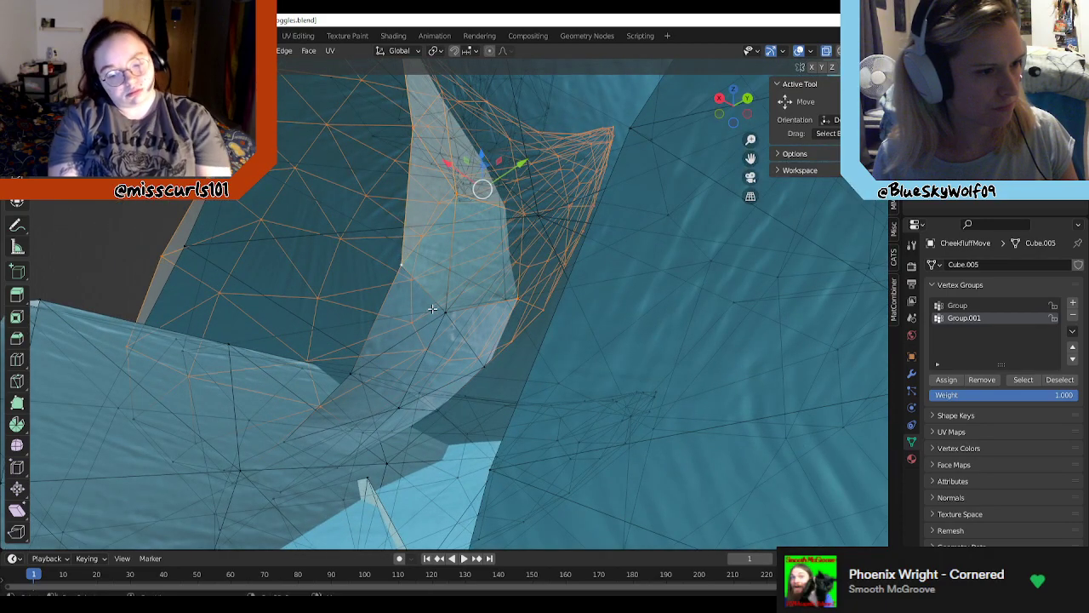
middle_click_drag(433, 309, 196, 308)
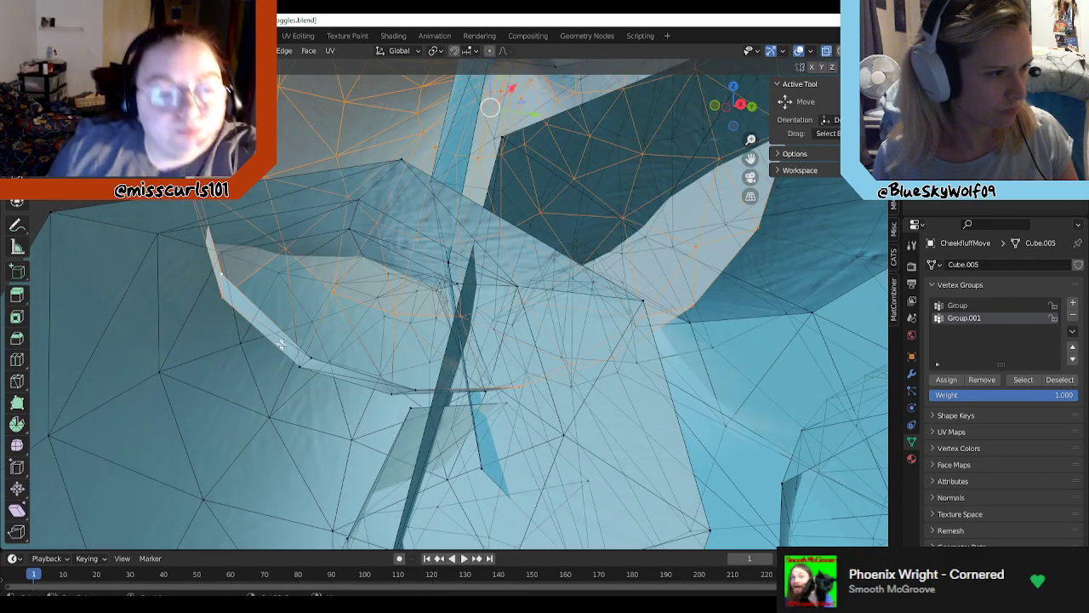
left_click(301, 366, "shift")
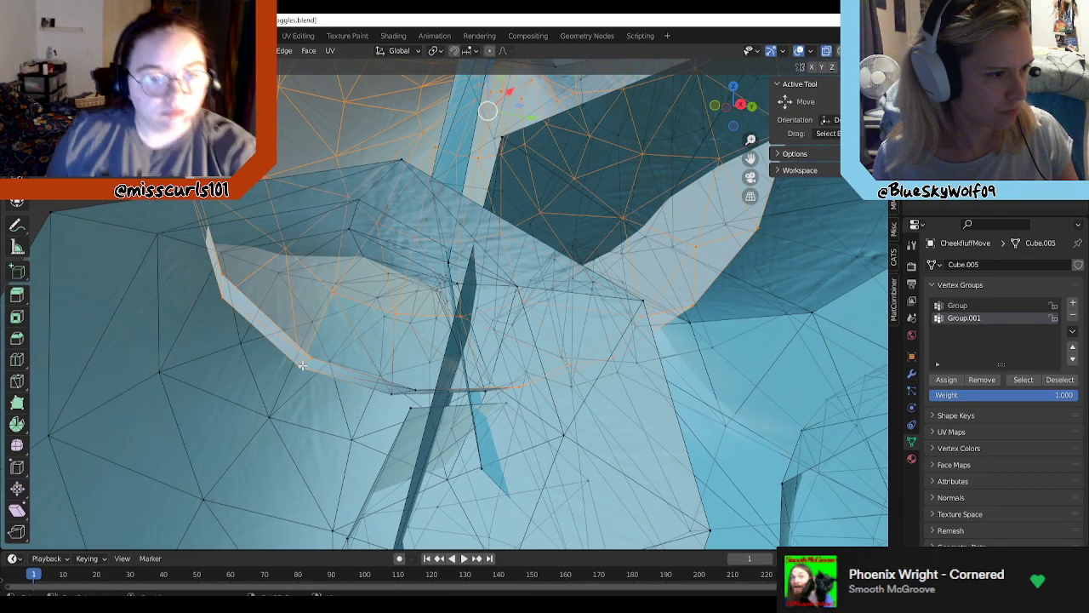
left_click(412, 390, "shift")
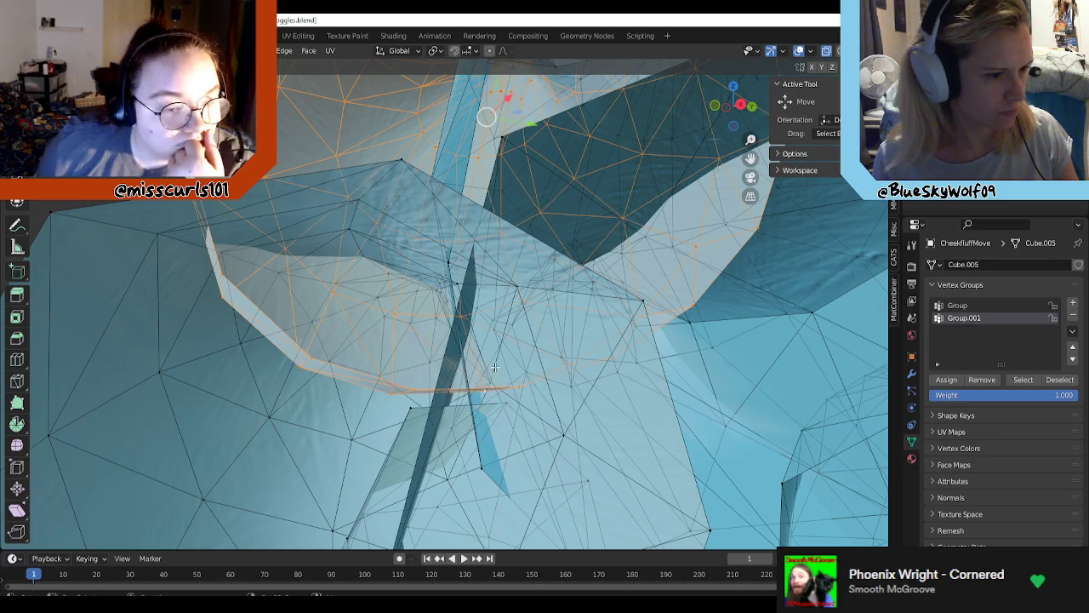
Step: Assign the selected tuft to a new vertex group, then deselect and reselect it through that group
middle_click_drag(495, 368, 817, 338)
scroll(508, 363, "down", 6)
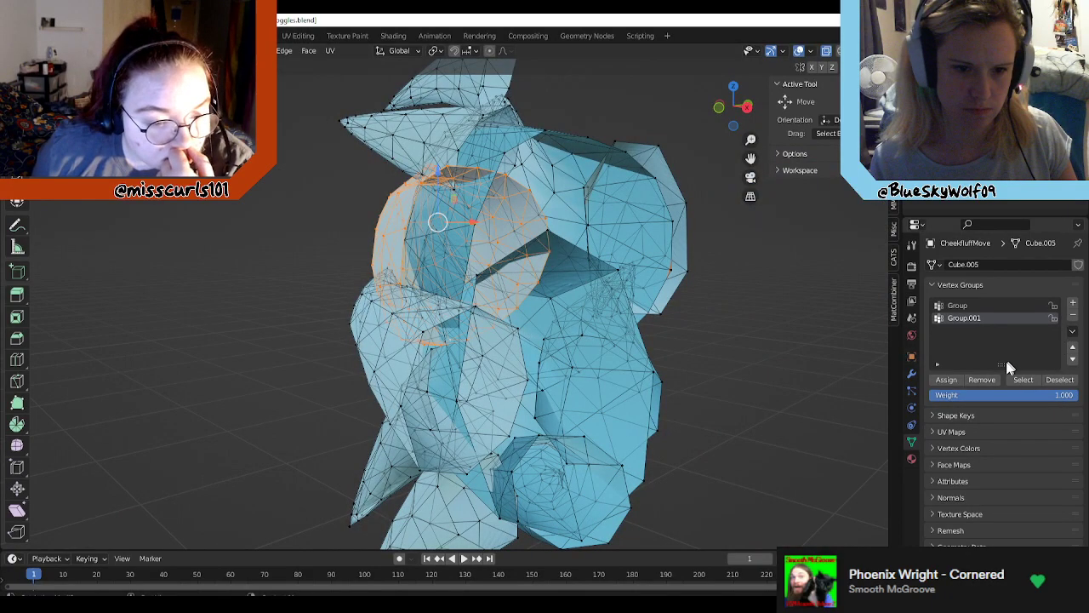
left_click(1072, 302)
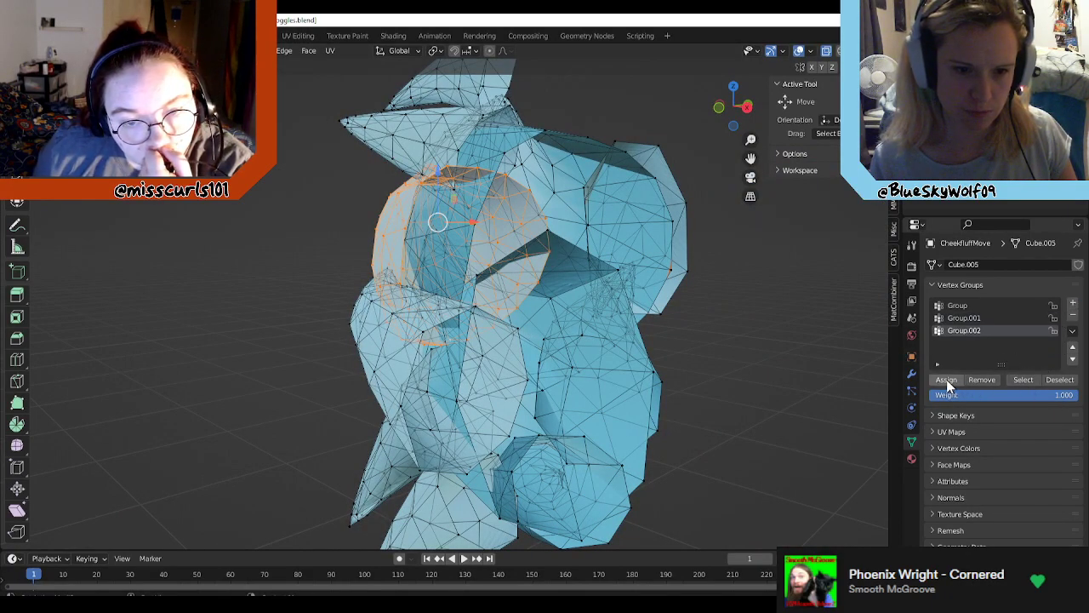
left_click(1056, 379)
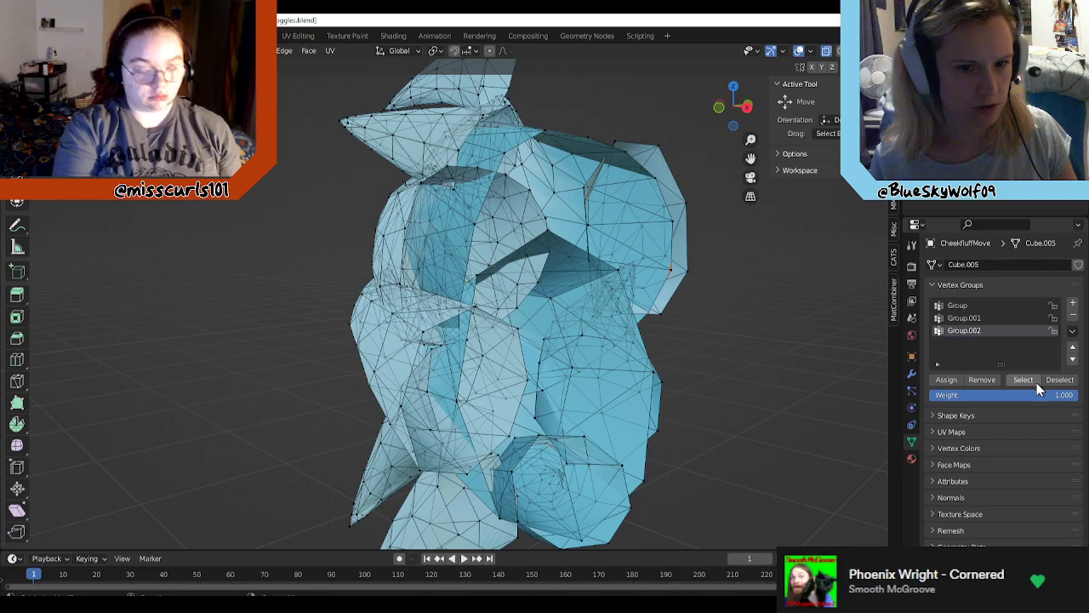
left_click(1035, 381)
Step: Try moving the grouped tuft along the Y axis and undo the move
key("g")
key("y")
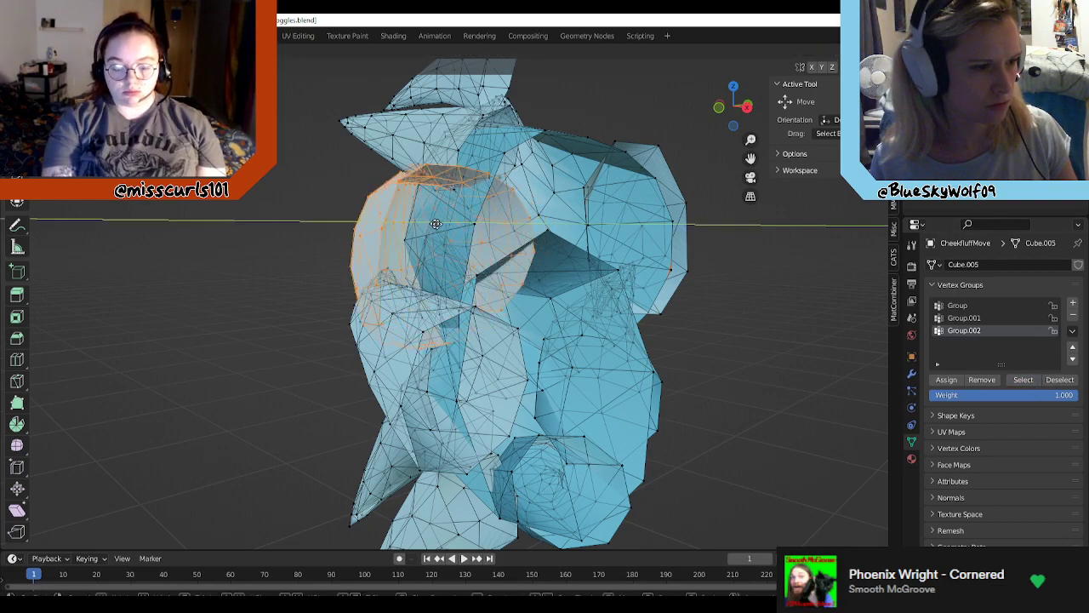
left_click_drag(436, 224, 170, 223)
key("ctrl+z")
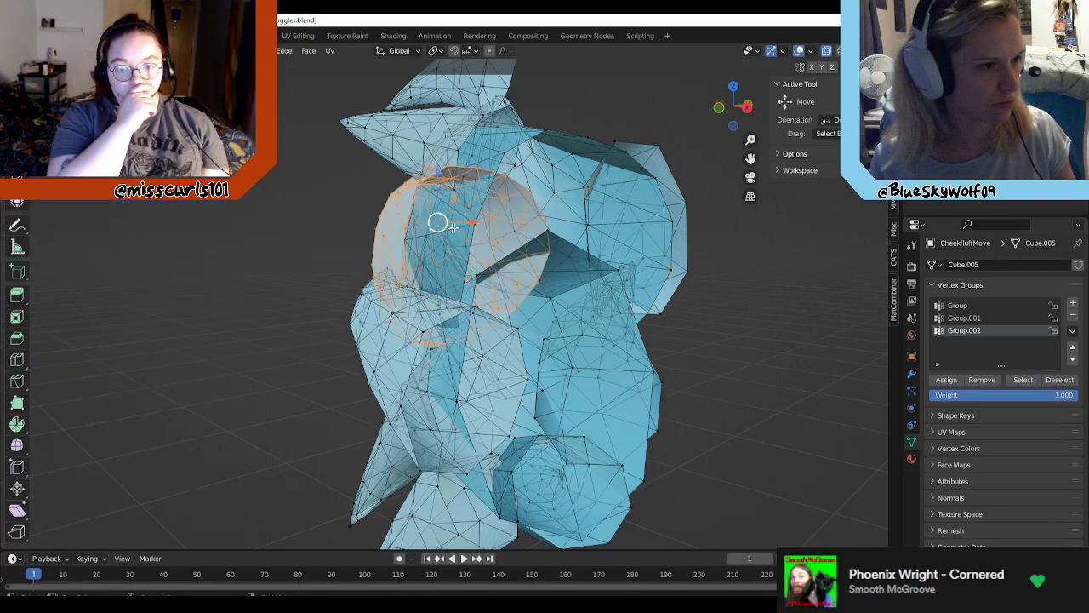
Step: Try moving the grouped tuft out of the cheek fluff and undo the move
middle_click_drag(453, 227, 658, 221)
scroll(511, 189, "up", 3)
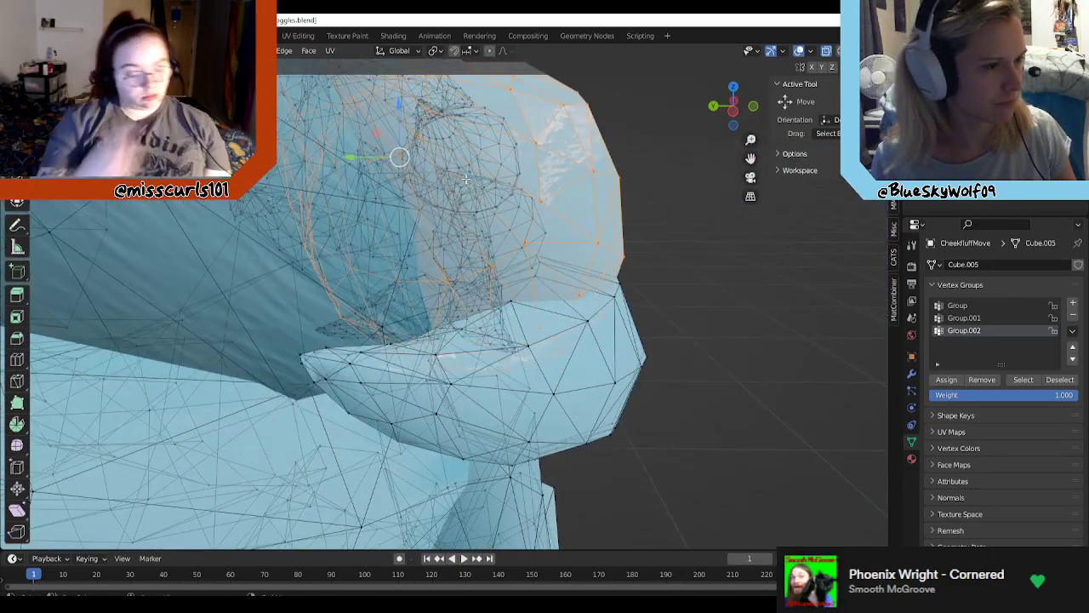
middle_click_drag(466, 179, 465, 172)
middle_click_drag(430, 204, 459, 332, "shift")
left_click_drag(444, 295, 571, 463)
key("ctrl+z")
scroll(412, 225, "up", 1)
middle_click_drag(378, 212, 321, 294, "shift")
right_click(372, 275)
scroll(537, 245, "down", 2)
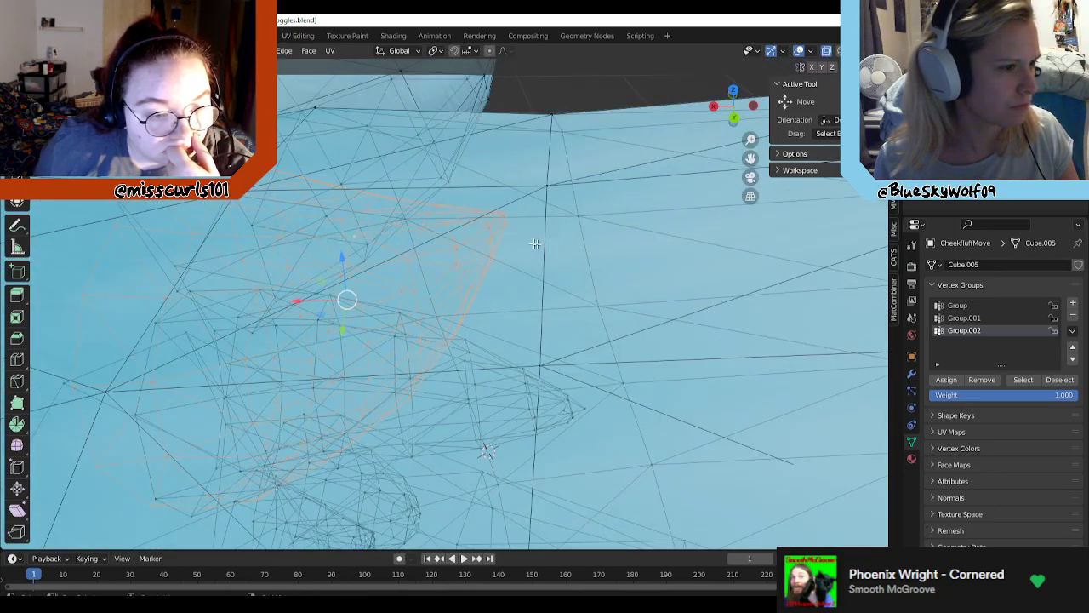
Step: Test whether the whole tuft moves together by shifting it outward once more, and undo that shift
middle_click_drag(536, 244, 313, 206)
scroll(313, 205, "down", 10)
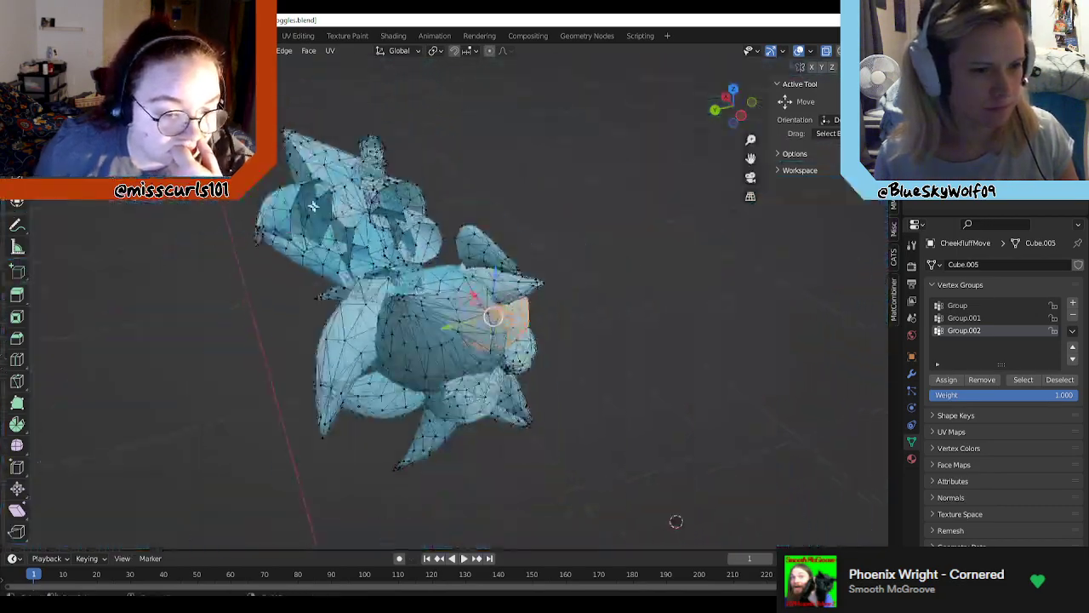
scroll(313, 206, "down", 1)
scroll(636, 309, "up", 6)
middle_click_drag(636, 309, 487, 261)
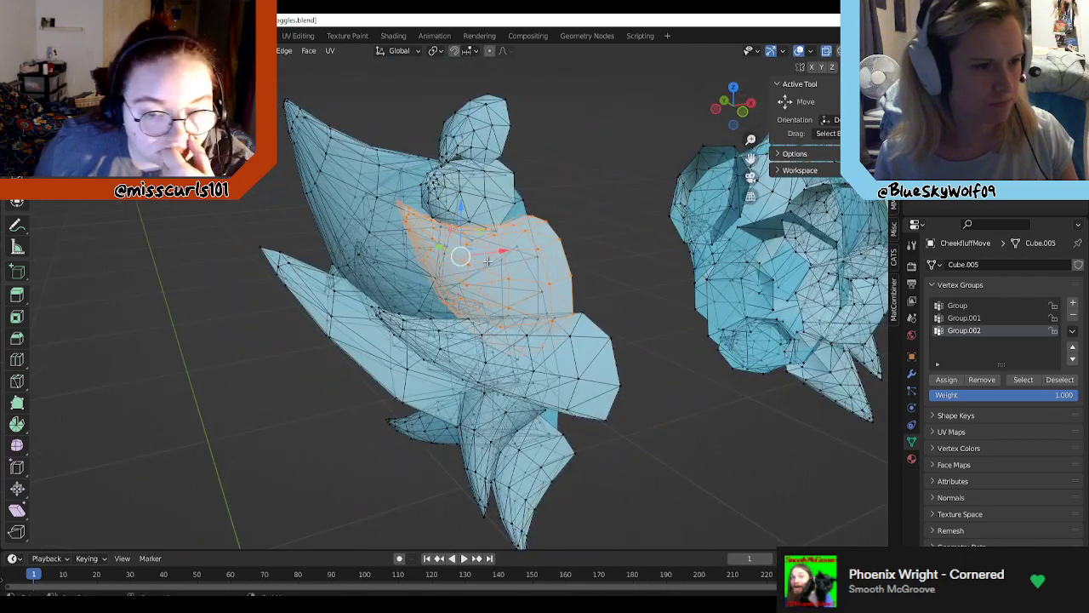
left_click_drag(465, 258, 528, 236)
key("ctrl+z")
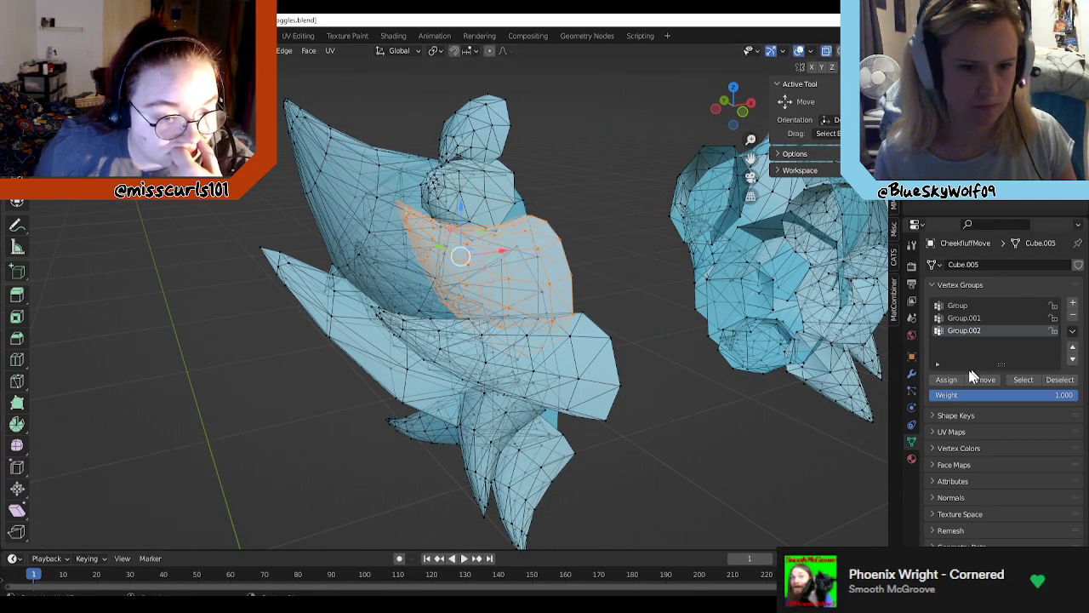
Step: Deselect and reselect the tuft through Group.002, try moving it freely, and undo the move
left_click(1060, 381)
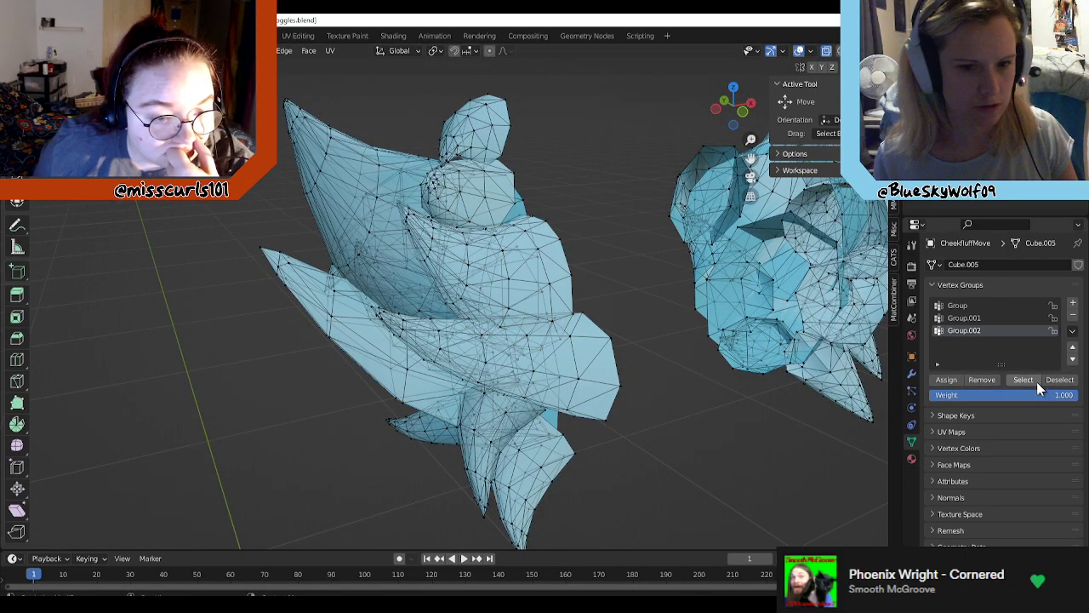
left_click(1037, 383)
left_click_drag(457, 286, 529, 297)
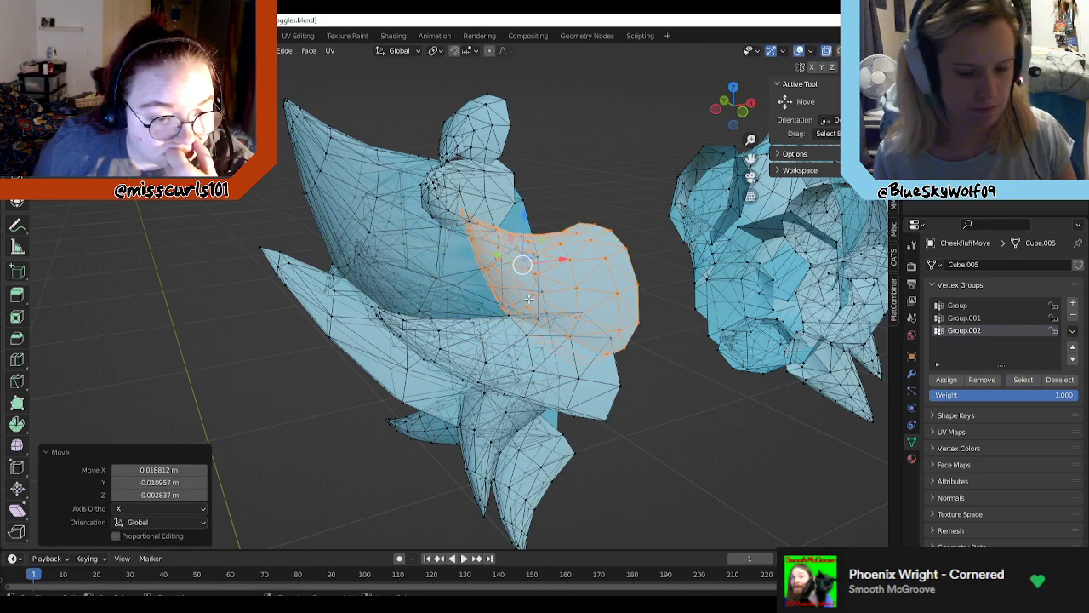
key("ctrl+z")
middle_click_drag(566, 315, 598, 349)
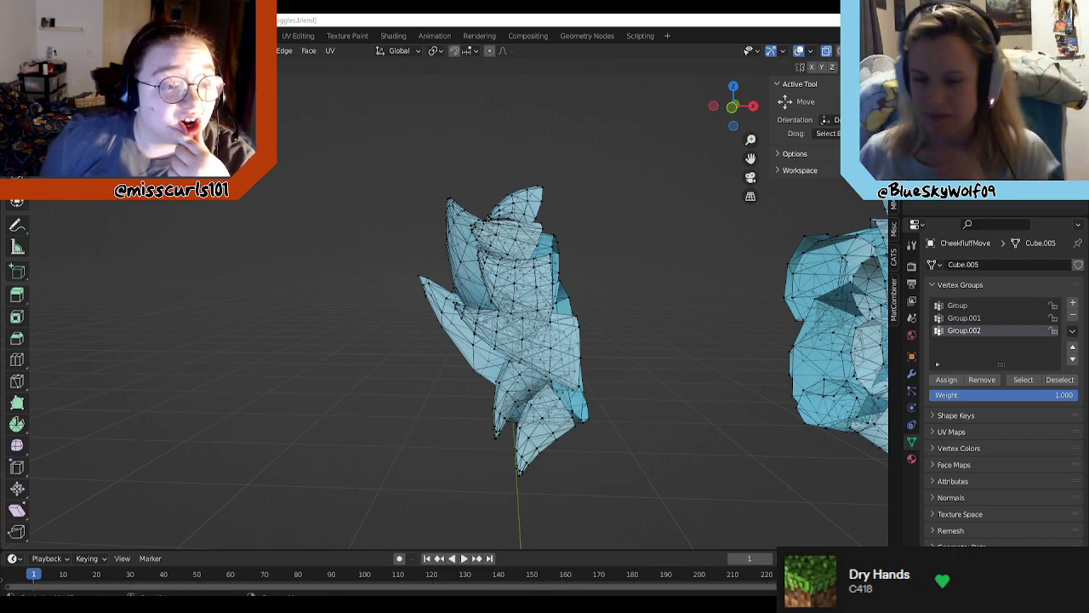
Step: Select the vertices assigned to Group.002 to check which tuft they cover
middle_click_drag(695, 362, 641, 402)
scroll(642, 402, "up", 5)
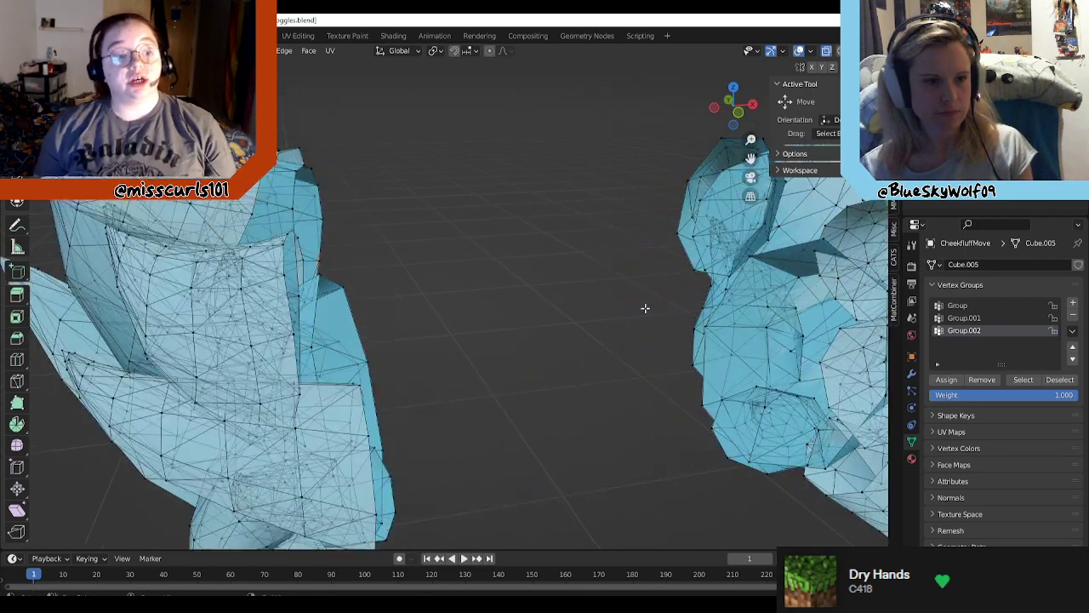
left_click(1025, 380)
scroll(770, 391, "down", 5)
middle_click_drag(770, 391, 795, 383)
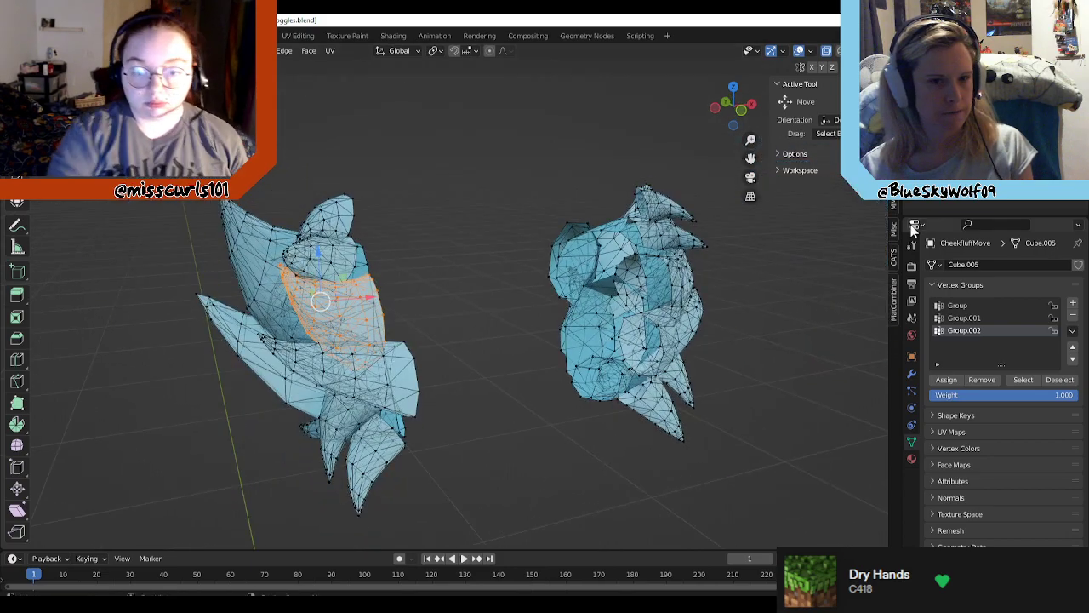
Step: Select the vertices at the pointed tip of the matching tuft on the opposite cheek
middle_click_drag(648, 330, 611, 294)
scroll(631, 331, "up", 3)
scroll(695, 327, "down", 2)
scroll(647, 317, "up", 3)
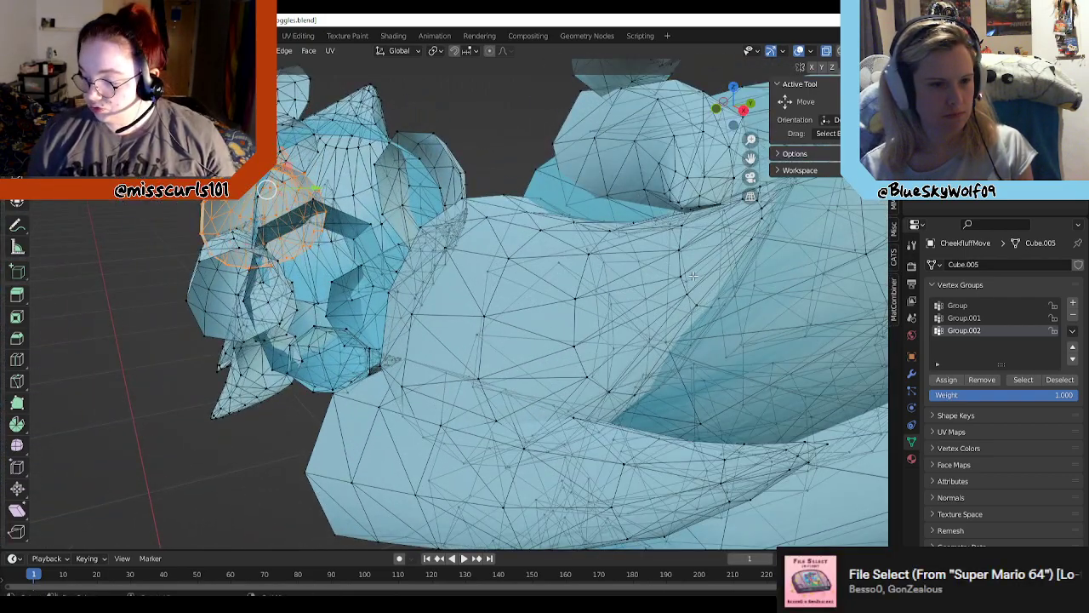
middle_click_drag(694, 276, 658, 157)
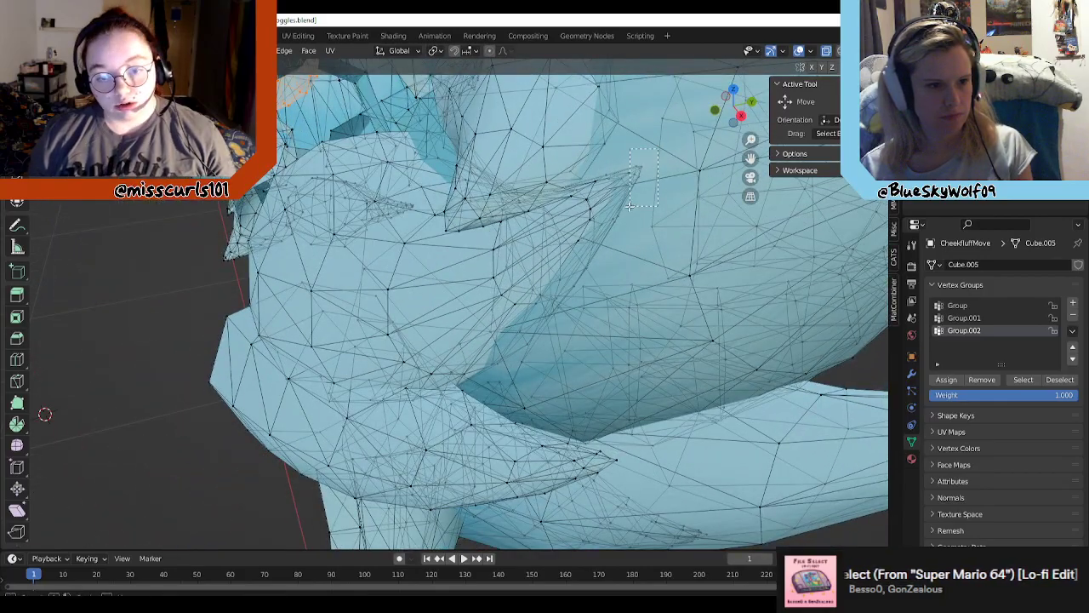
left_click(586, 242)
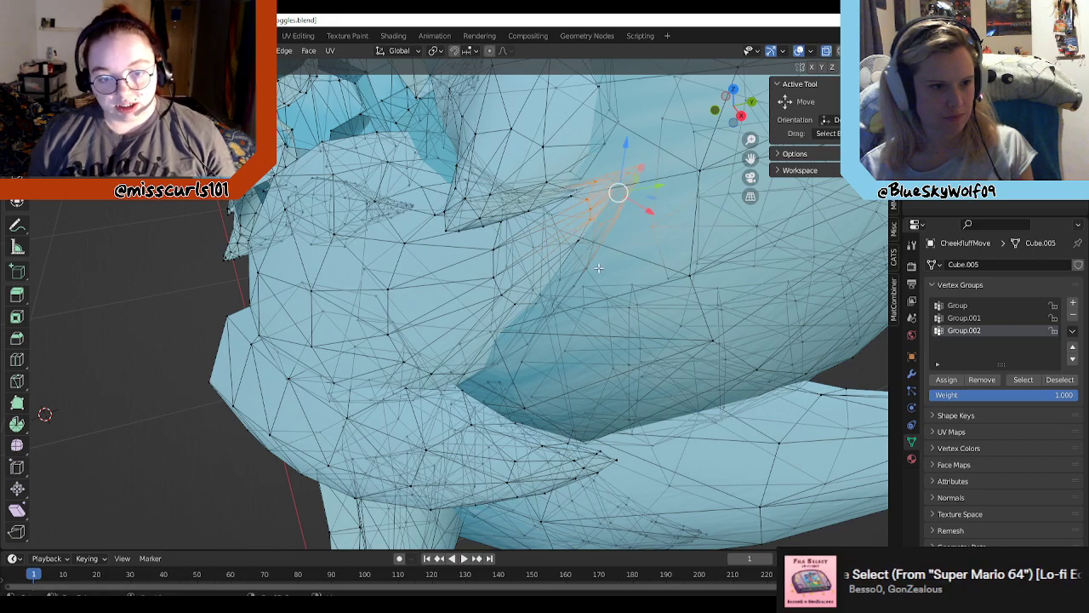
left_click(580, 243, "shift")
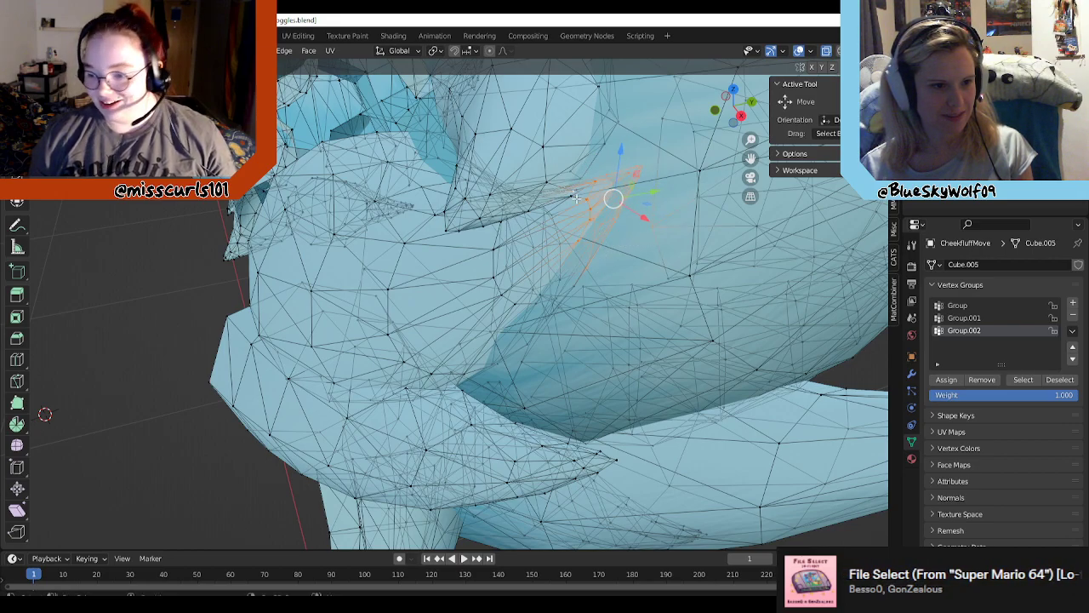
mouse_move(579, 226)
middle_mouse_down()
mouse_move(587, 206)
mouse_move(571, 243)
middle_mouse_up()
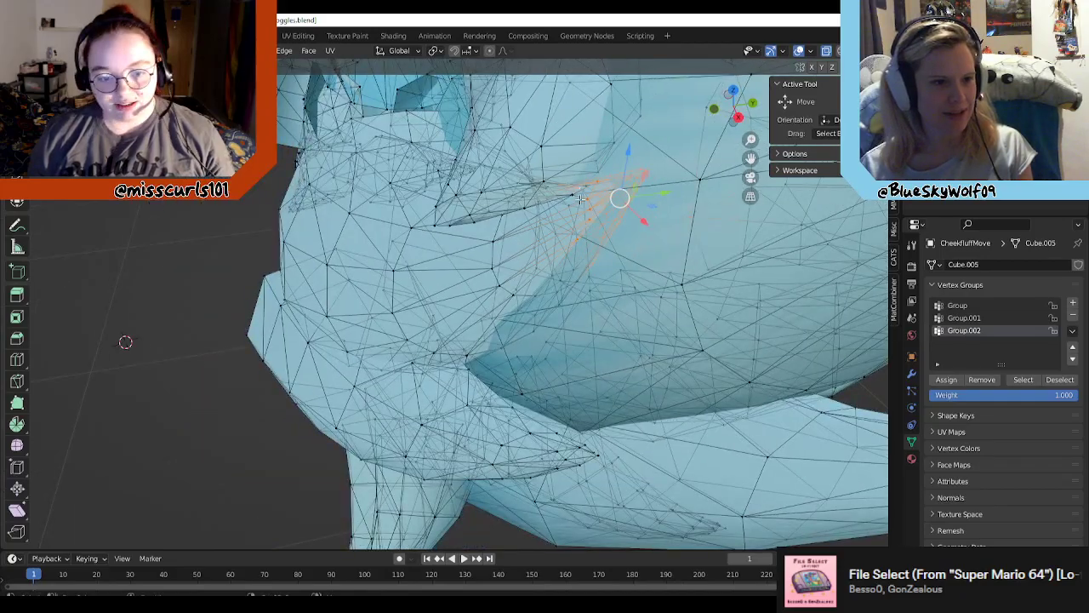
Step: Extend the selection from the tip to the neighbouring vertices along the tuft's tapering side
middle_click_drag(570, 197, 517, 247)
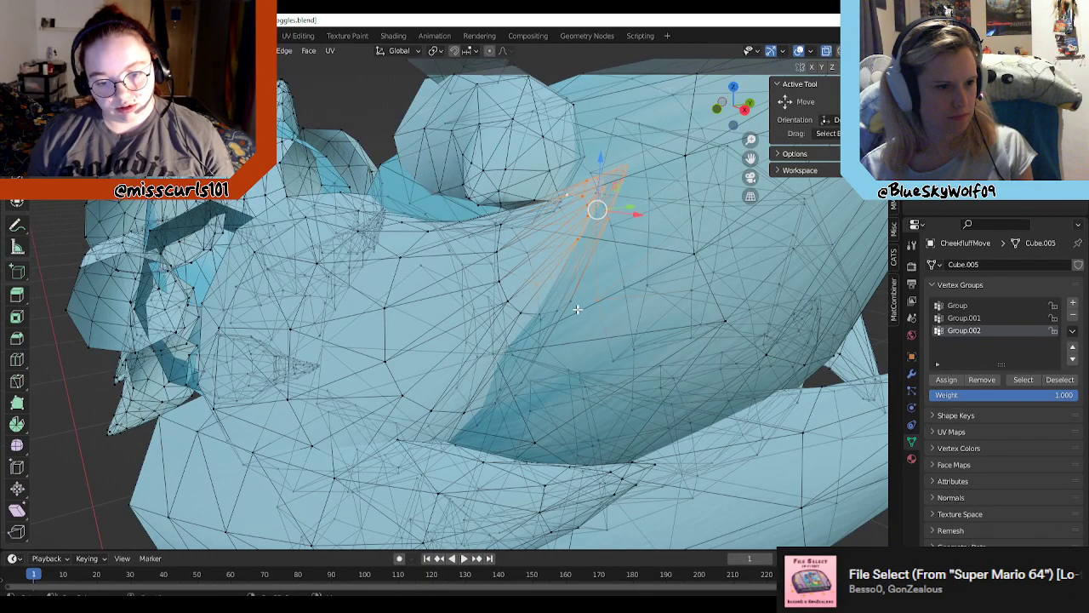
left_click_drag(554, 311, 550, 314, "shift")
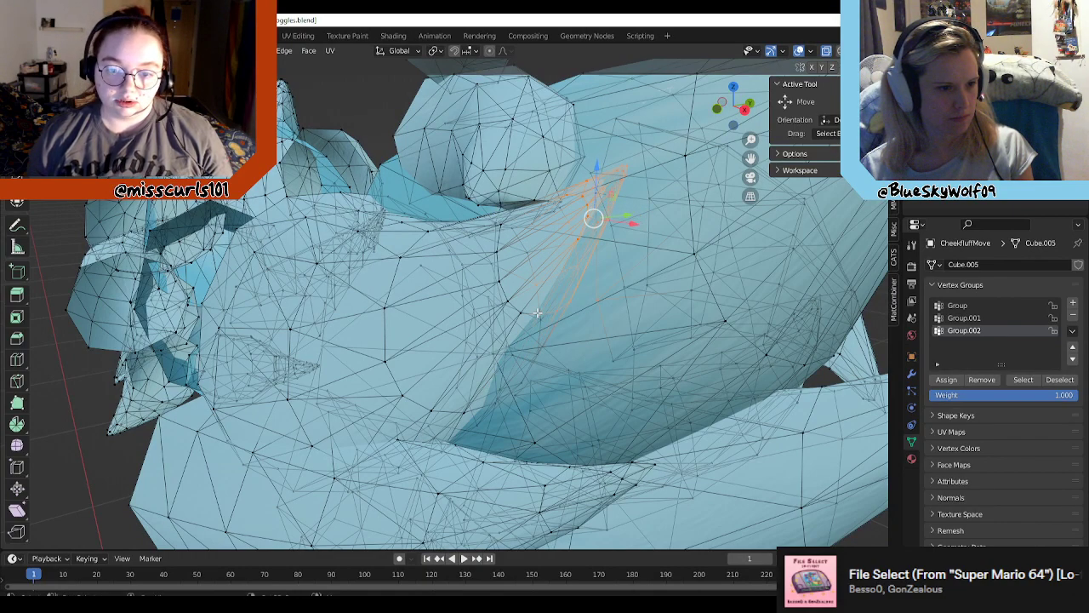
left_click(522, 313, "shift")
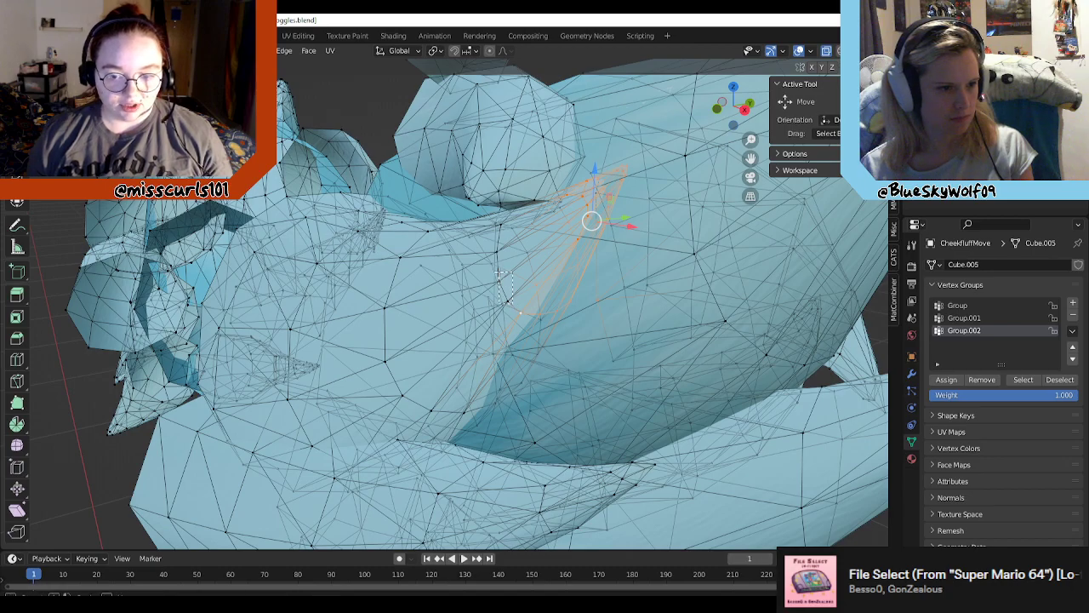
left_click_drag(513, 303, 498, 272, "shift")
middle_click_drag(501, 295, 511, 300)
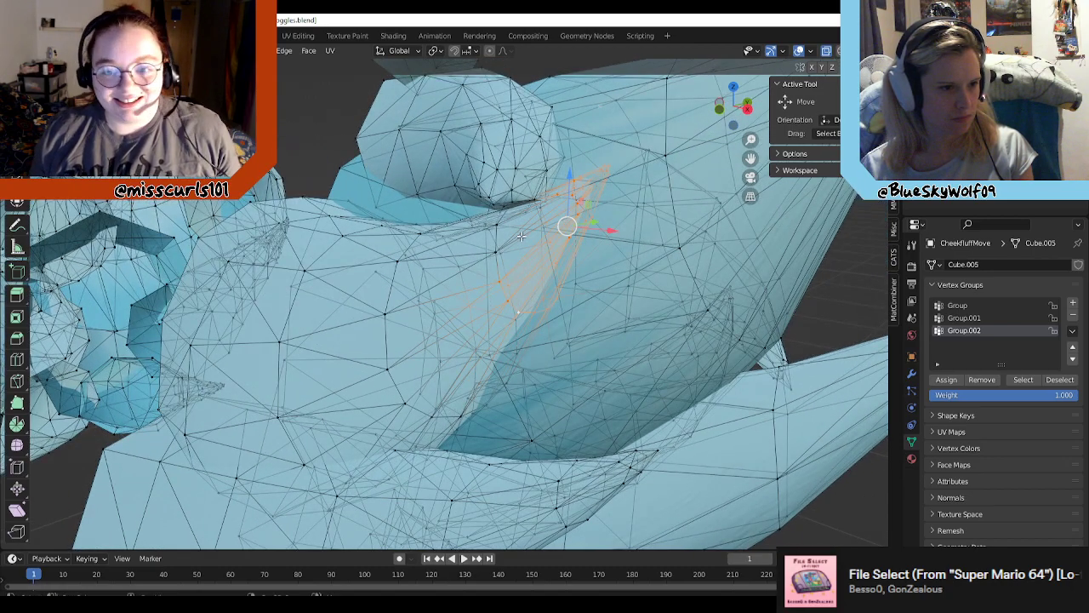
left_click_drag(492, 268, 492, 269, "shift")
middle_click_drag(492, 269, 484, 312)
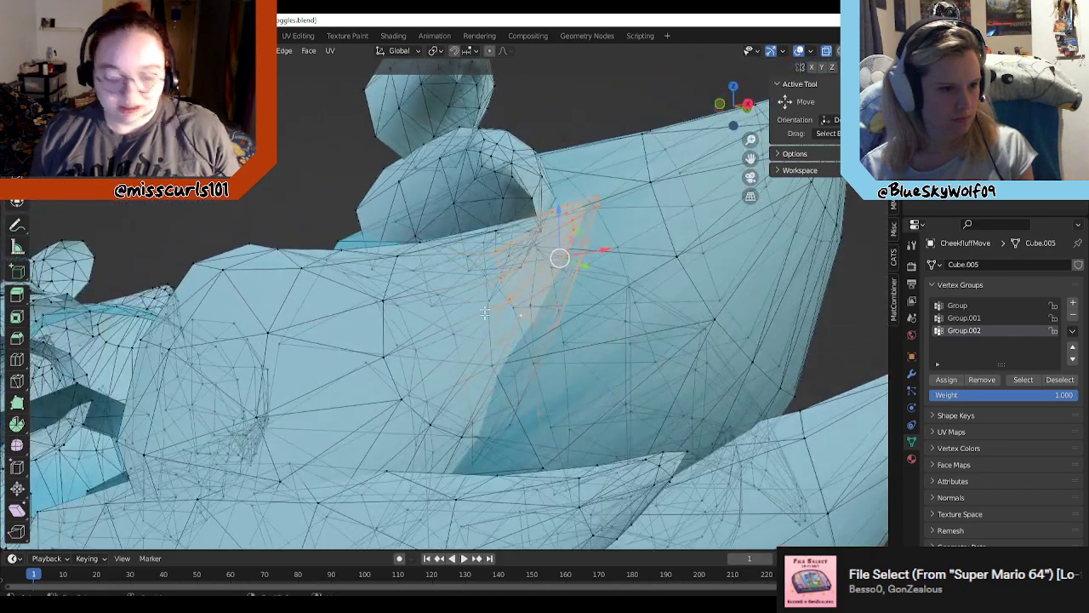
Step: Add the vertices along one side of the tuft's open rim and the adjoining inner surface to the selection
middle_click_drag(500, 362, 345, 161)
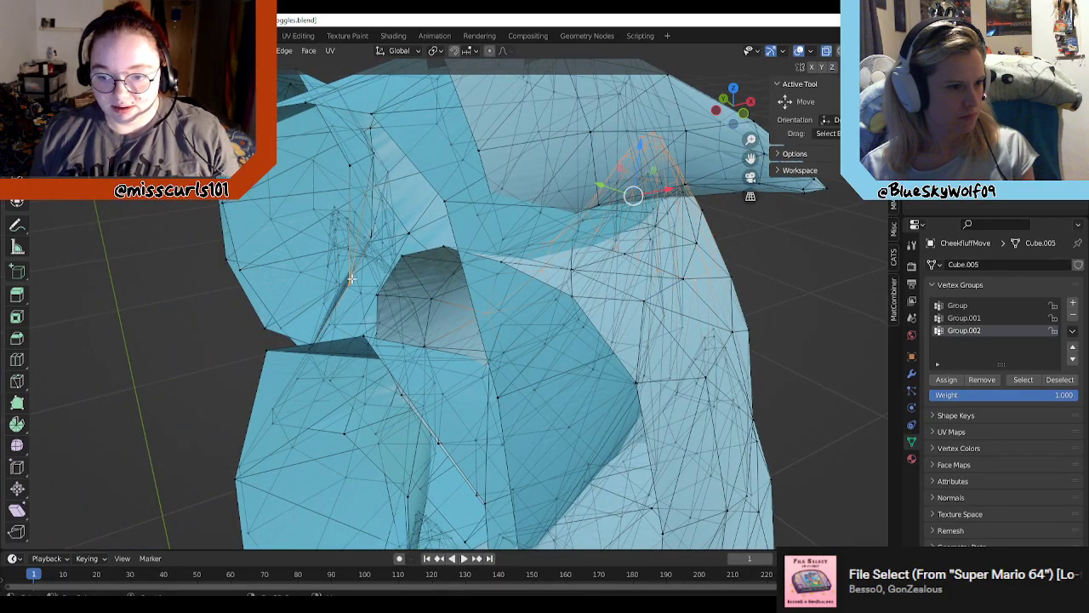
middle_click_drag(351, 278, 470, 279)
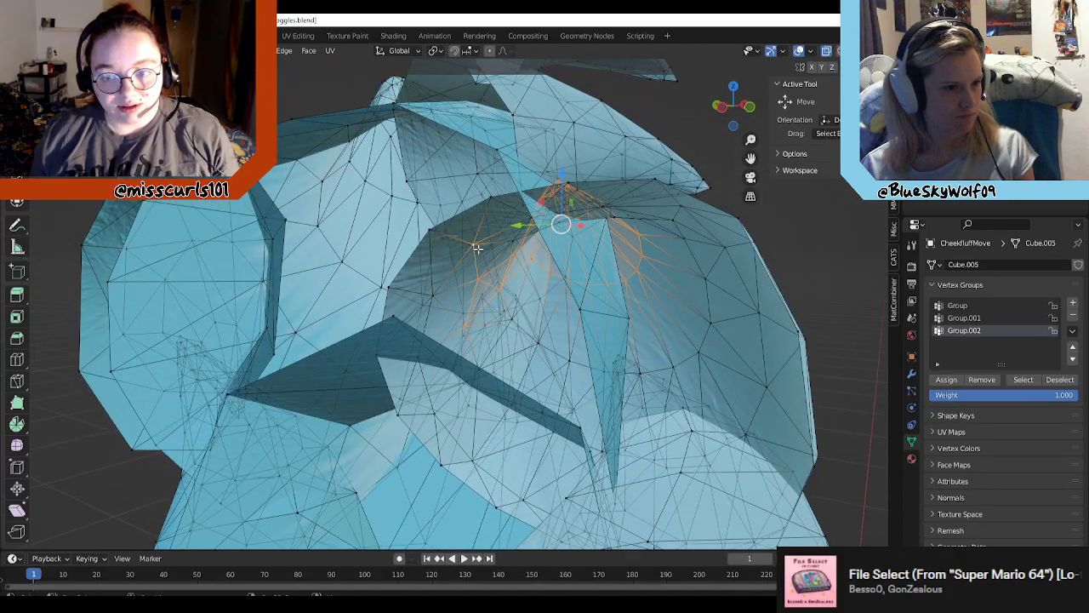
left_click(433, 234, "shift")
left_click(426, 295, "shift")
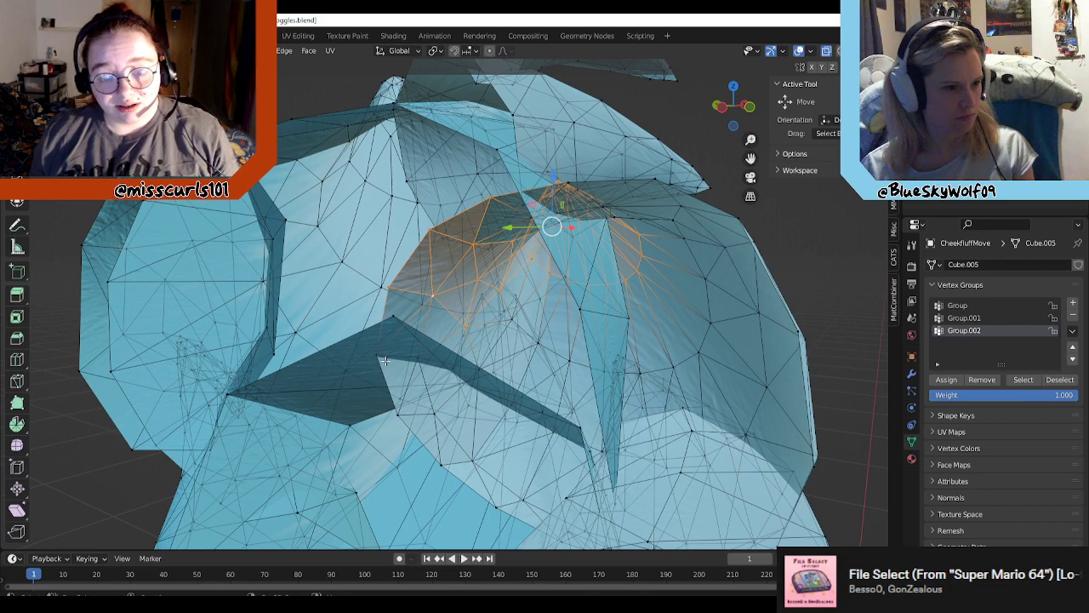
left_click(385, 361, "shift")
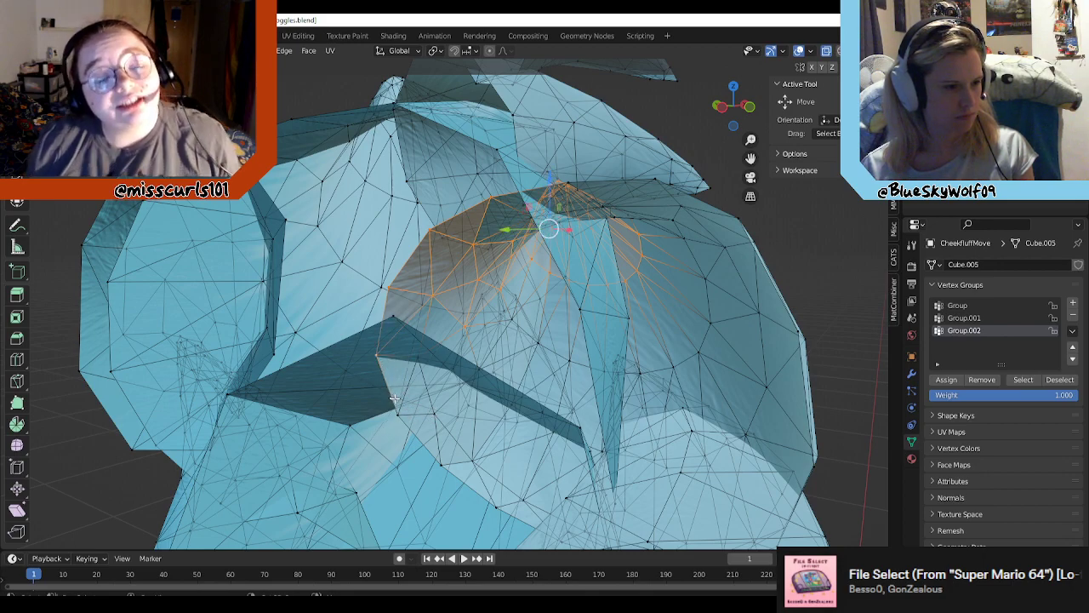
left_click(416, 362, "shift")
left_click(430, 409, "shift")
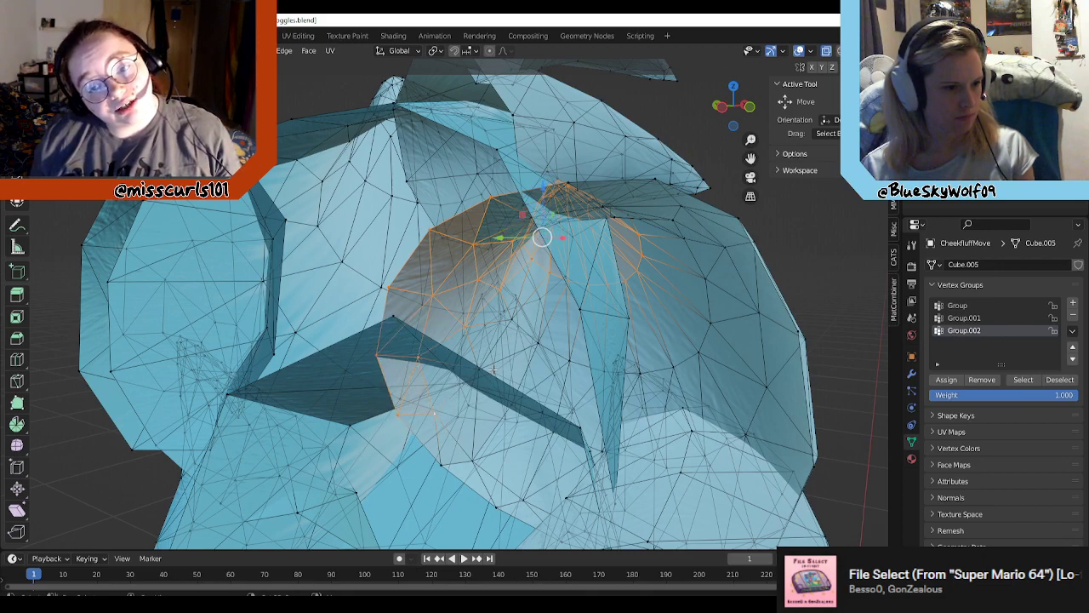
Step: Add the vertices across the middle of the tuft's hollow interior and along its lower rim
left_click(489, 357, "shift")
left_click(537, 350, "shift")
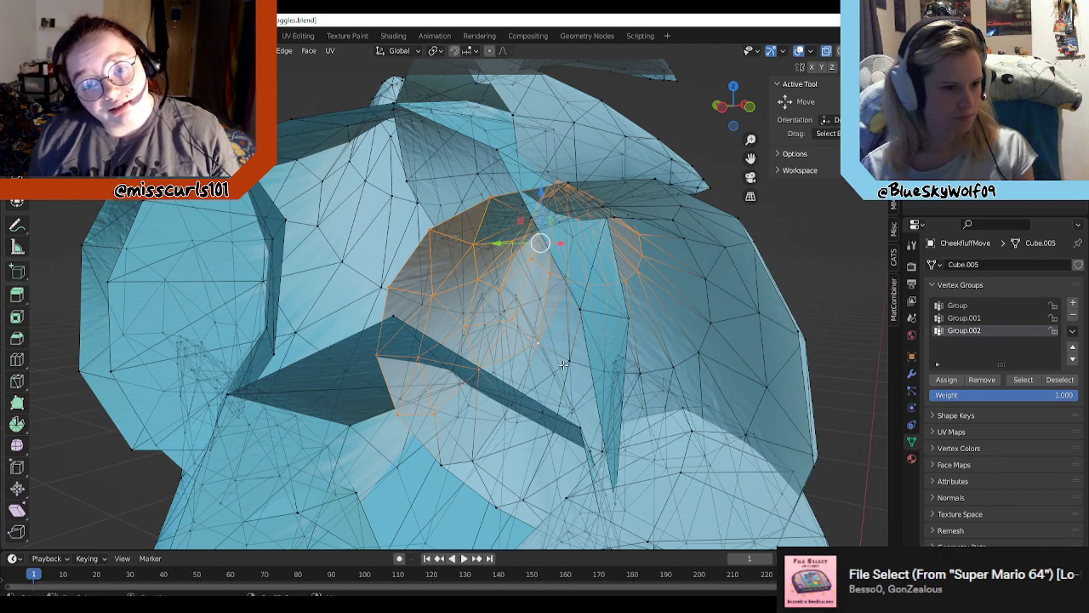
left_click(563, 364, "shift")
left_click(442, 460, "shift")
left_click(472, 462, "shift")
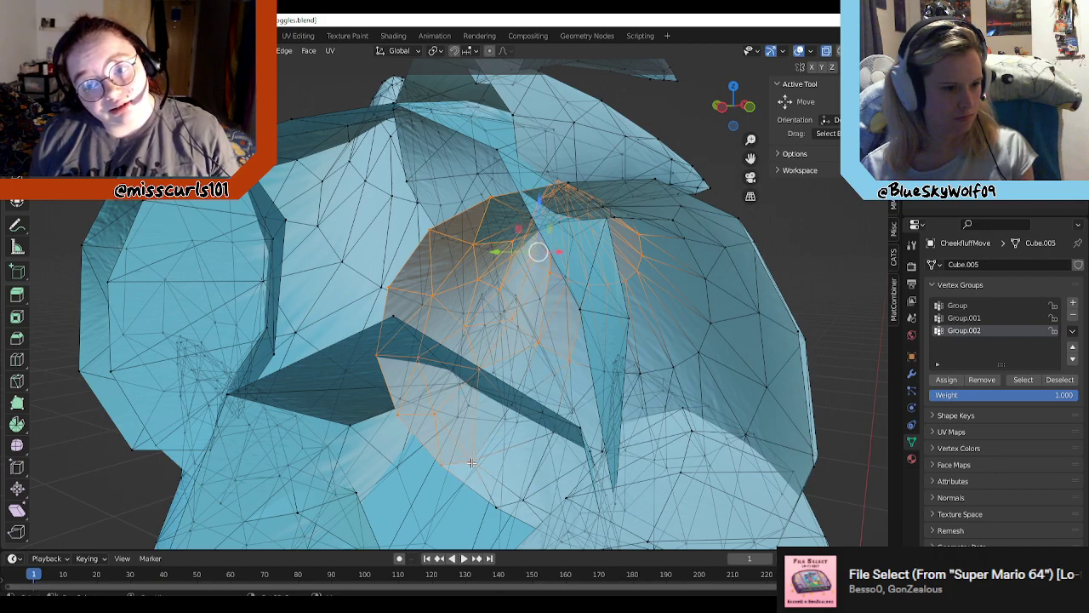
left_click(493, 506, "shift")
Step: Add the tuft's outer side vertices and the curved rim at its wide end to the selection
middle_click_drag(591, 451, 293, 315)
left_click(545, 427, "shift")
left_click(578, 348, "shift")
left_click(509, 348, "shift")
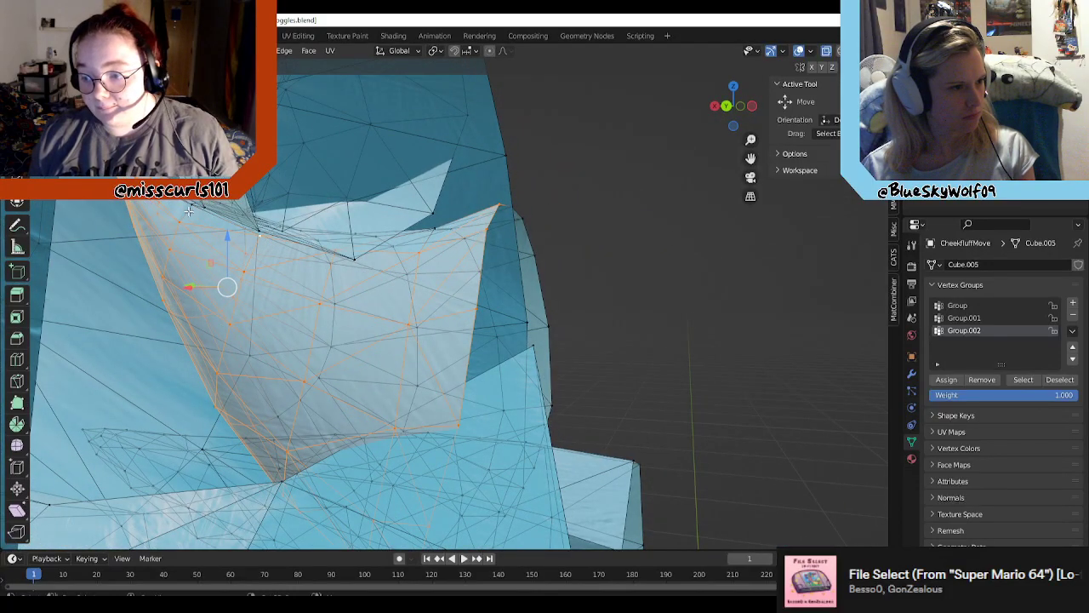
middle_click_drag(433, 252, 442, 260)
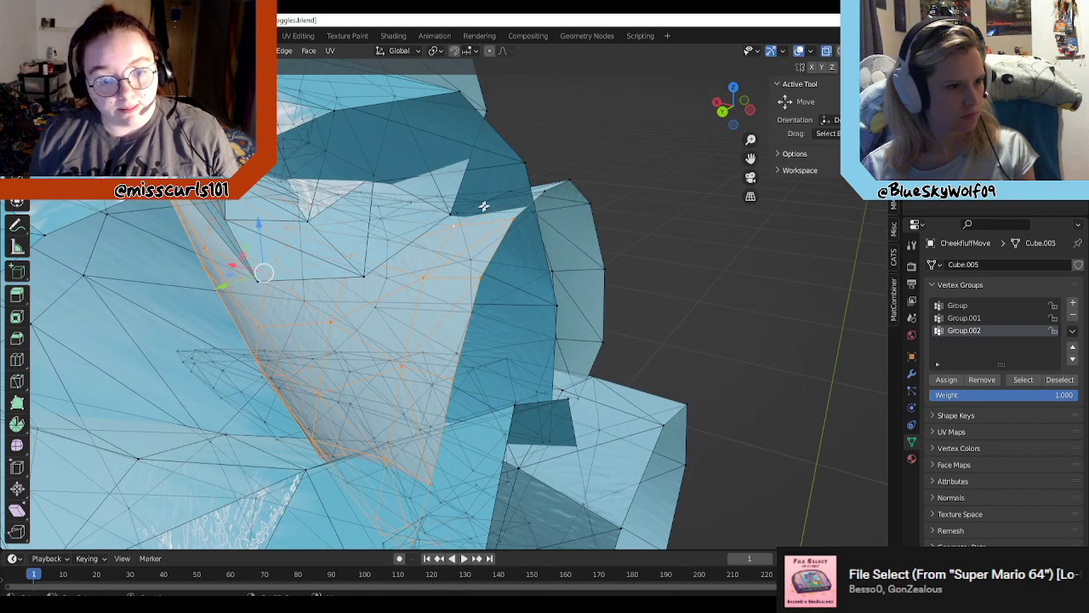
left_click_drag(613, 145, 481, 307)
middle_click_drag(637, 319, 698, 309)
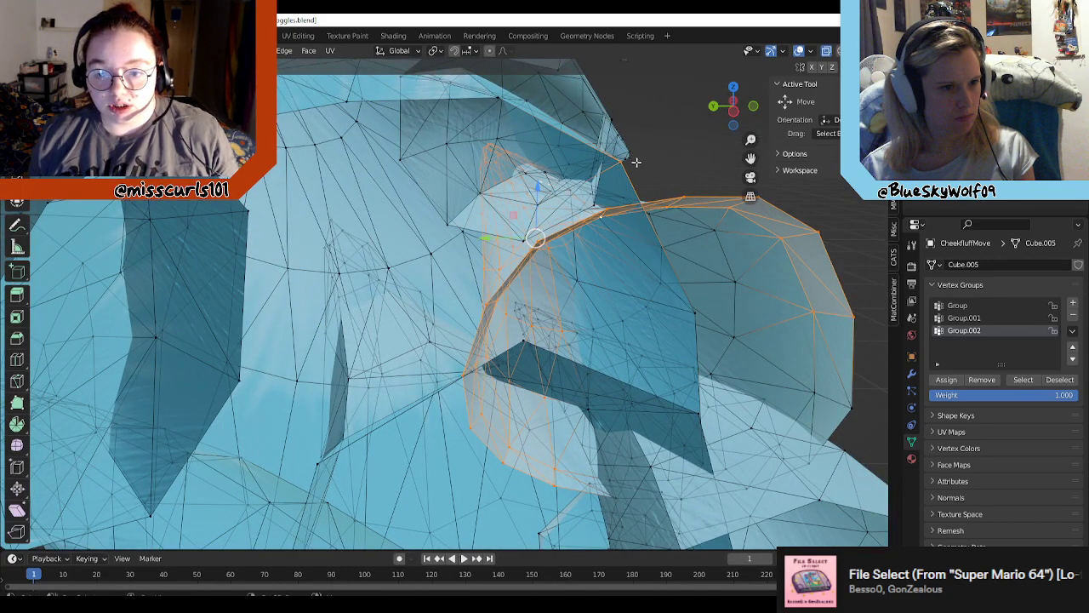
Step: Add the unselected vertices on the inside of the tuft's rounded wide end to the selection
middle_click_drag(636, 162, 596, 191, "shift")
left_click(585, 188, "shift")
middle_click_drag(730, 294, 726, 302, "shift")
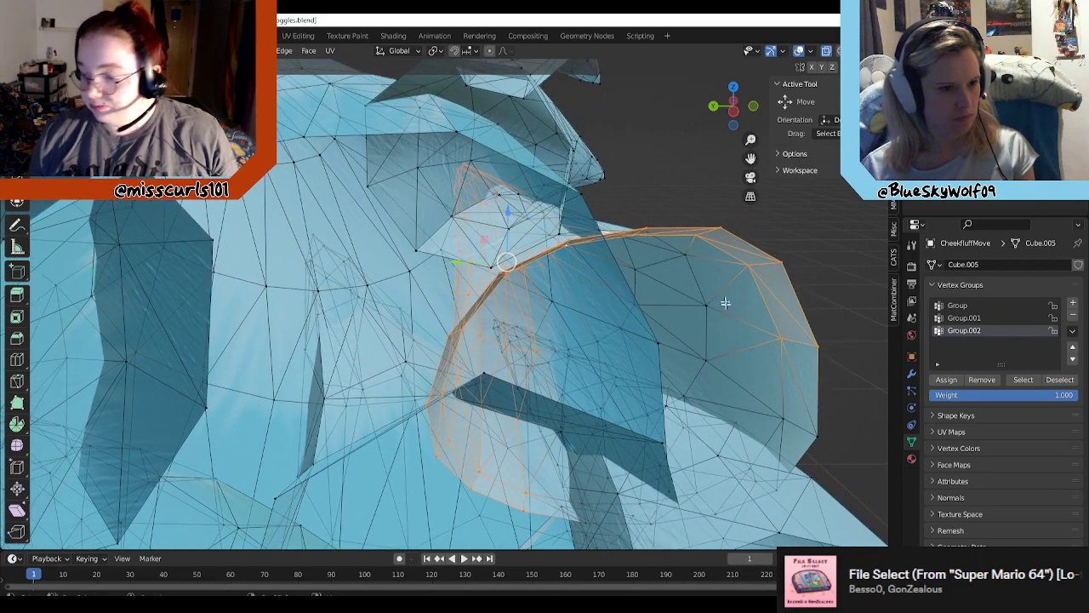
middle_click_drag(771, 357, 627, 222, "shift")
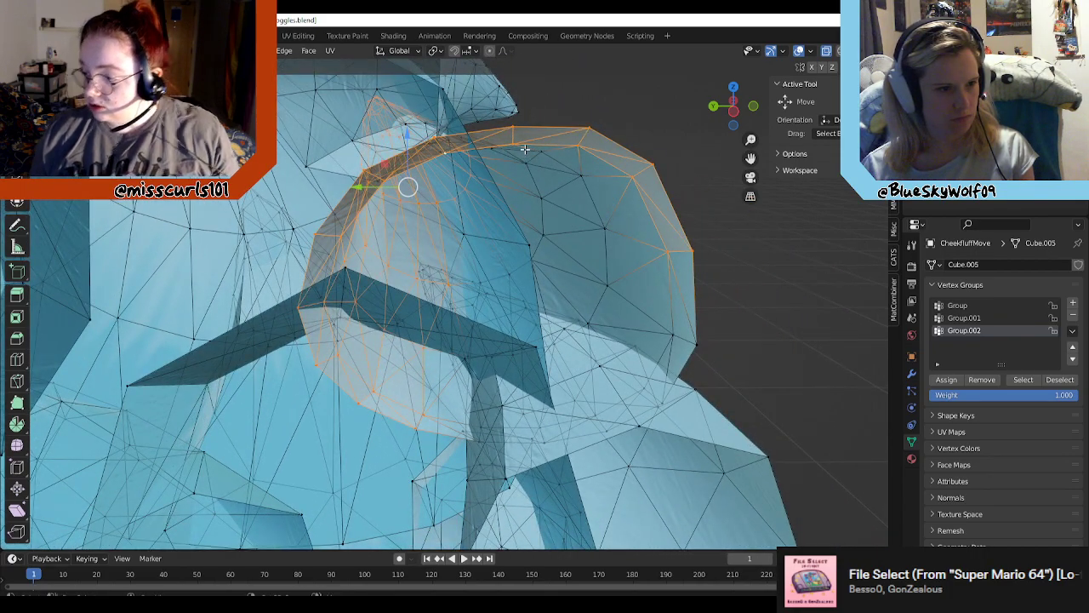
left_click_drag(633, 232, 634, 235)
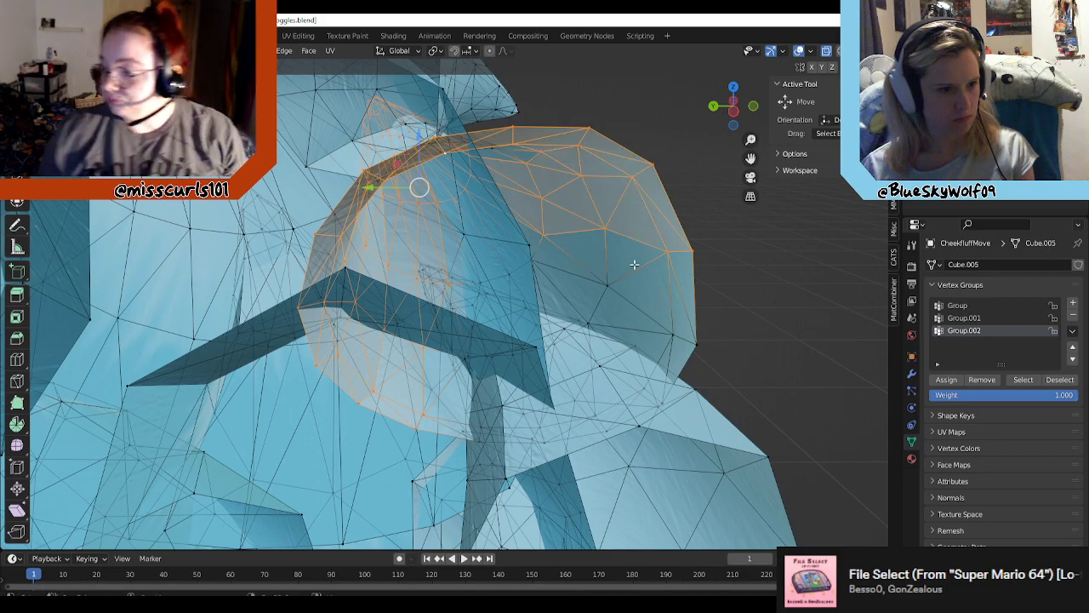
left_click_drag(583, 300, 583, 300)
Step: Add the unselected vertices near the tuft's pointed end and along its rounded outer edge to the selection
middle_click_drag(583, 300, 525, 150)
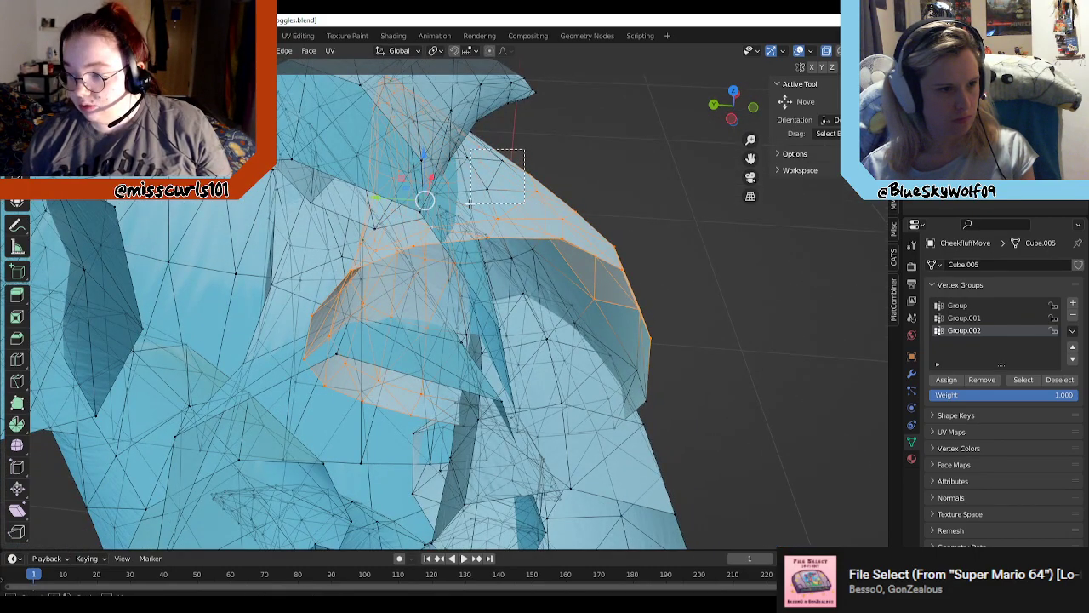
middle_click_drag(475, 213, 463, 191)
scroll(529, 228, "up", 3)
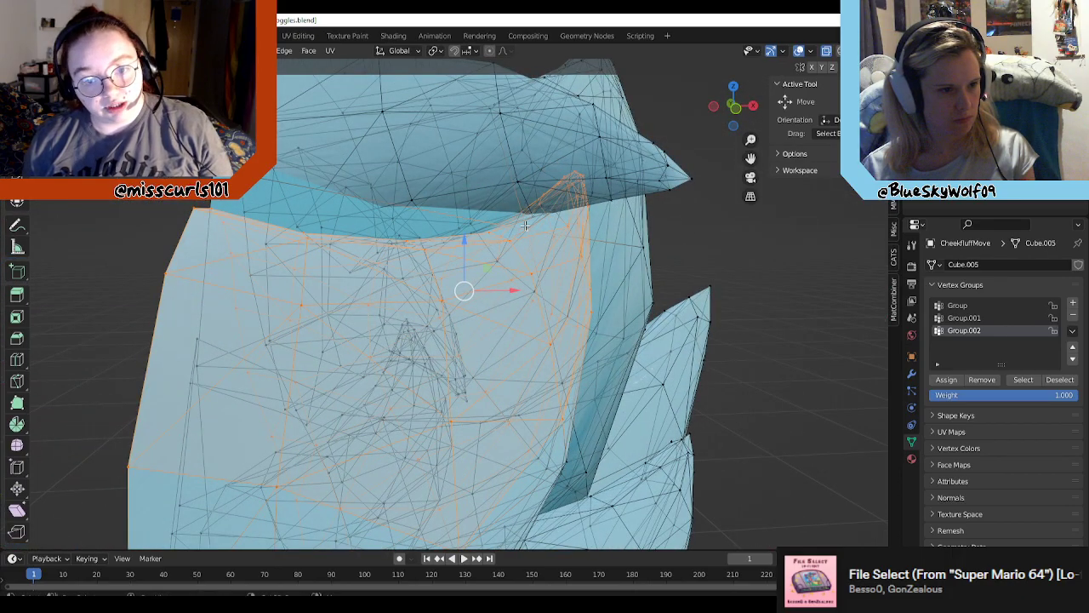
middle_click_drag(571, 228, 559, 249)
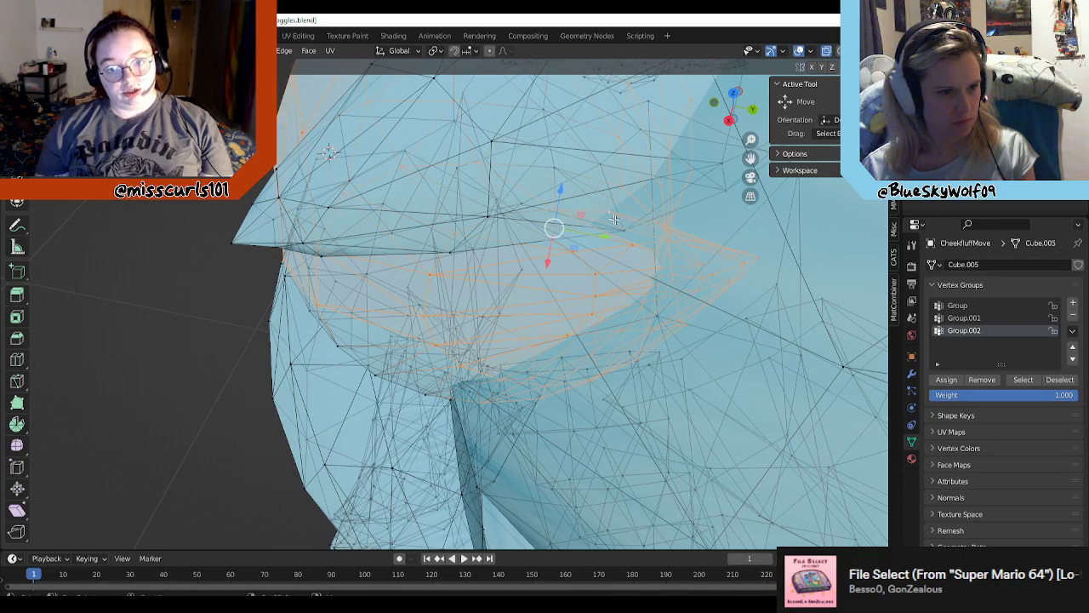
middle_click_drag(615, 220, 556, 202)
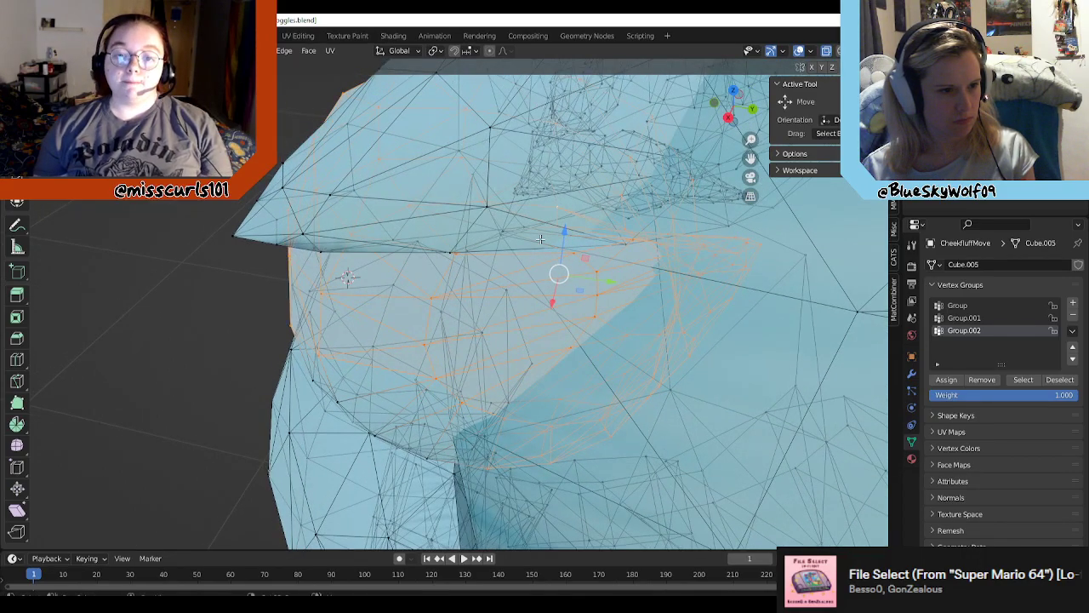
middle_click_drag(506, 249, 331, 325)
middle_click_drag(594, 336, 631, 185)
scroll(631, 356, "up", 2)
scroll(681, 265, "up", 2)
left_click(669, 220, "shift")
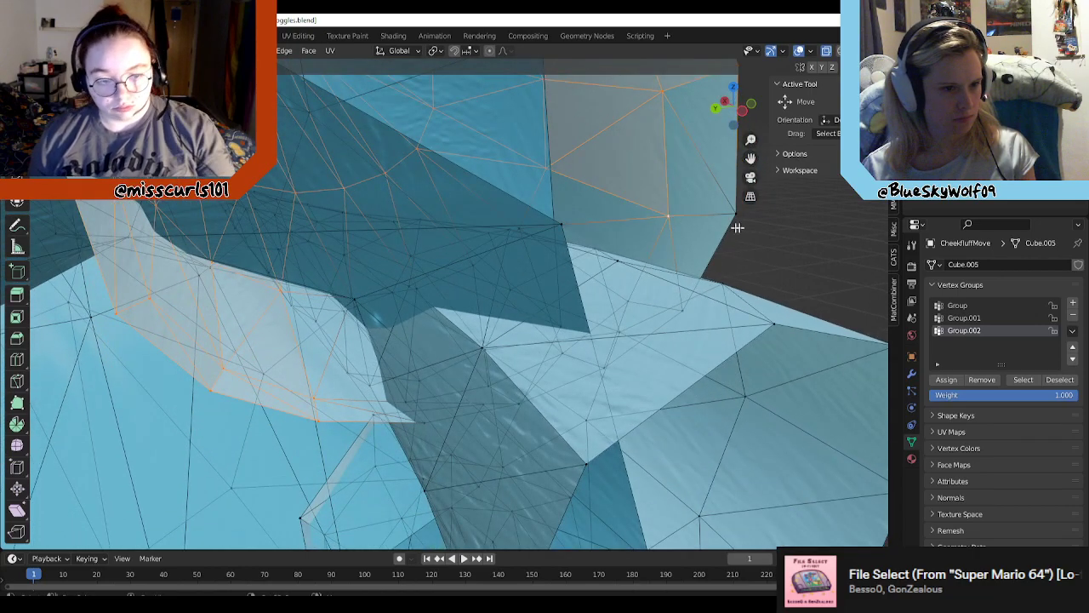
left_click(725, 221, "shift")
Step: Add the vertices along the tuft's lower curved rim and the inner surface just above it to the selection
middle_click_drag(683, 304, 630, 213)
middle_click_drag(679, 246, 745, 281)
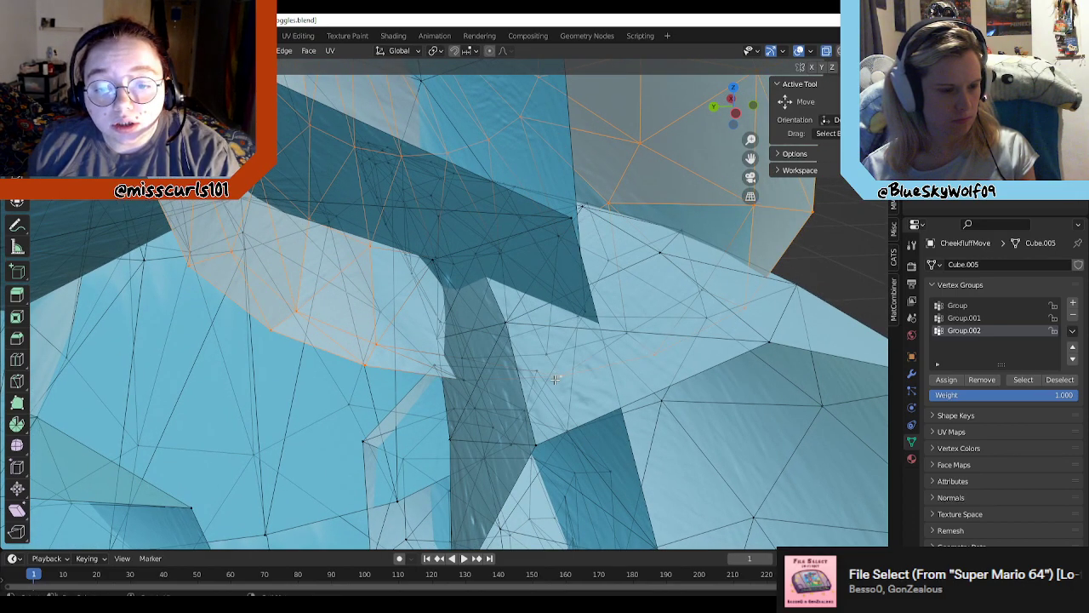
middle_click_drag(554, 380, 543, 420)
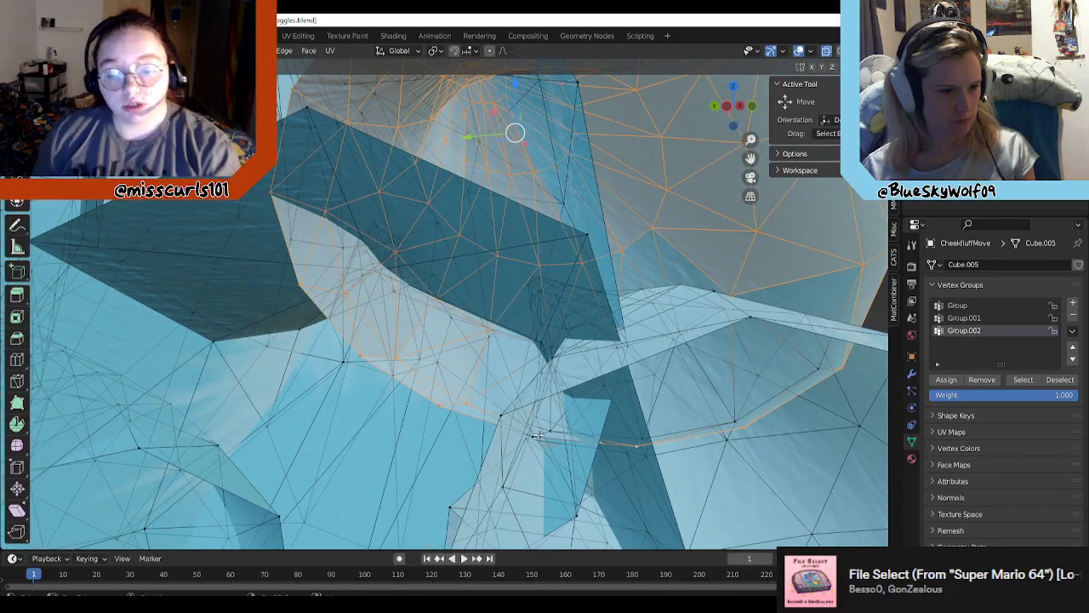
middle_click_drag(738, 423, 757, 407)
left_click(806, 363, "shift")
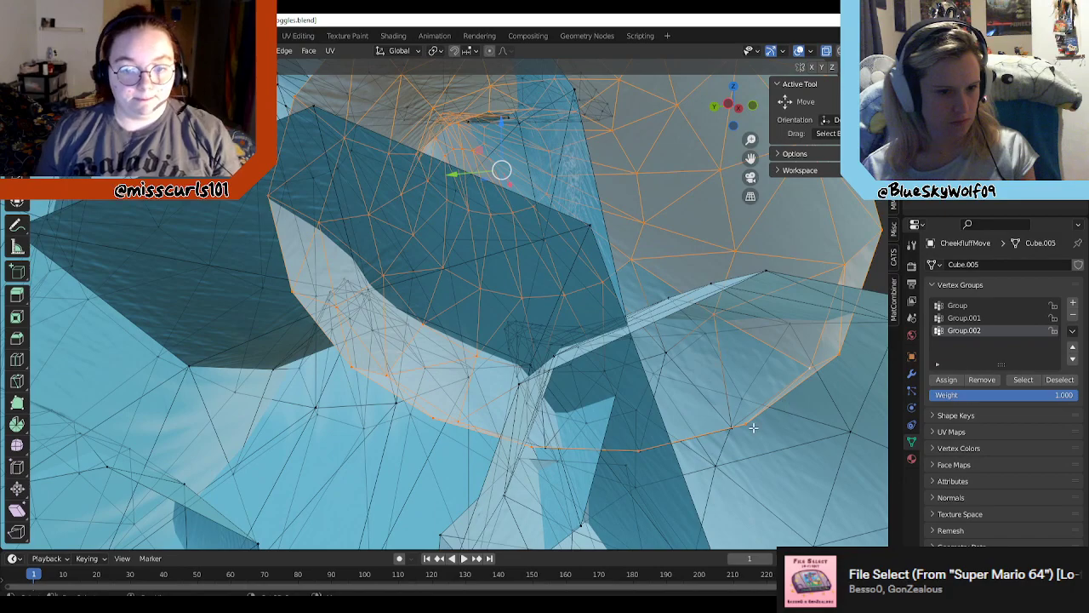
left_click(732, 429, "shift")
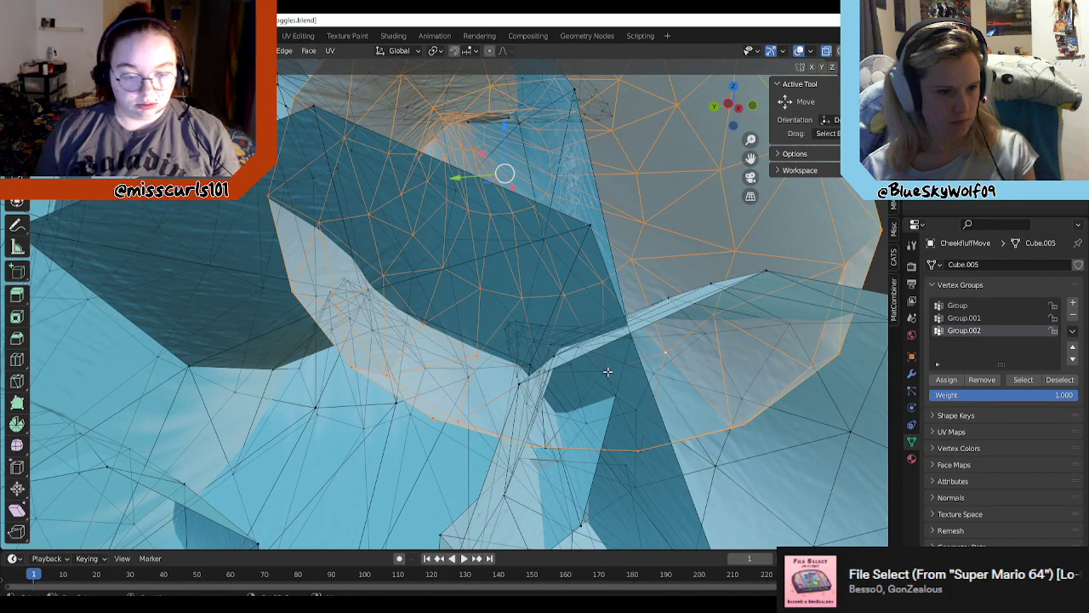
Step: Try moving the selected tuft away from the cheek to reveal missed vertices, and undo the move
middle_click_drag(607, 372, 509, 316)
key("g")
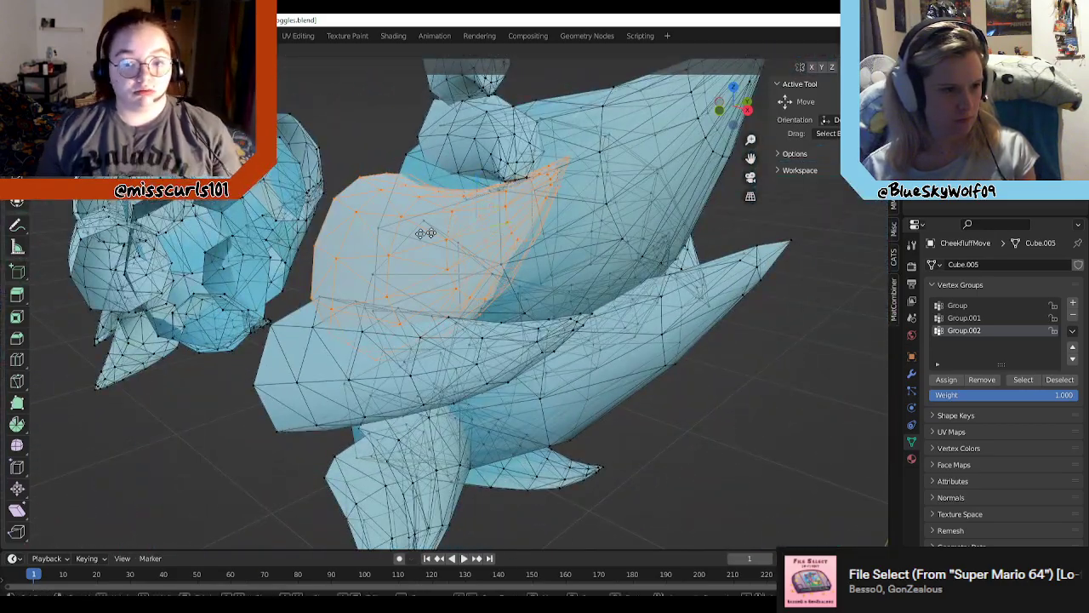
left_click(341, 162)
key("ctrl+z")
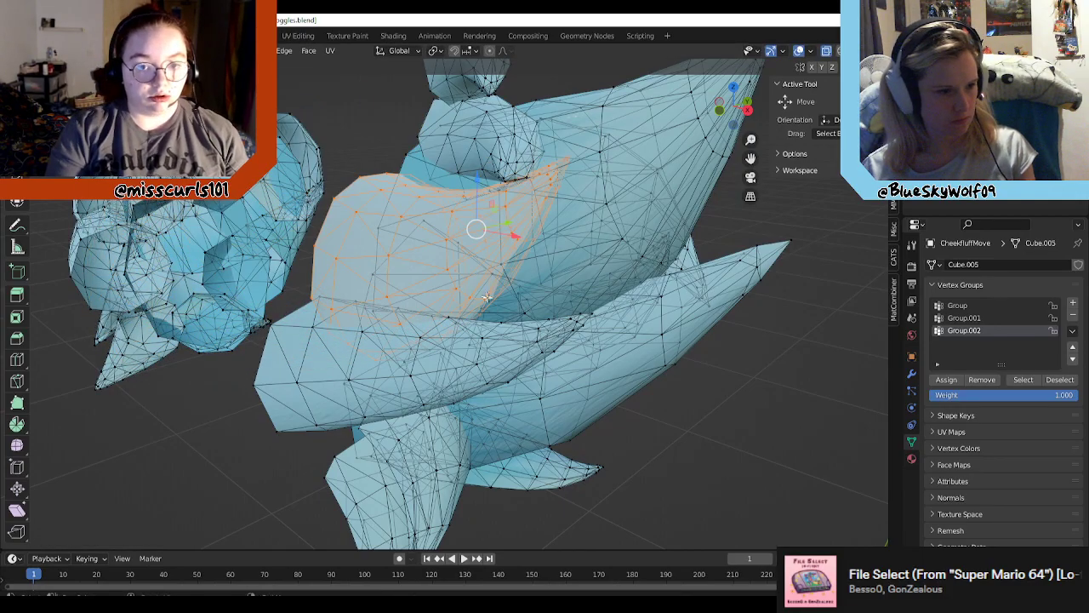
Step: Add the missed vertices on the tuft's underside where it overlaps the lower tuft, checking the selection with an undone test move
scroll(315, 357, "up", 3)
middle_click_drag(299, 367, 707, 263, "shift")
scroll(554, 273, "up", 4)
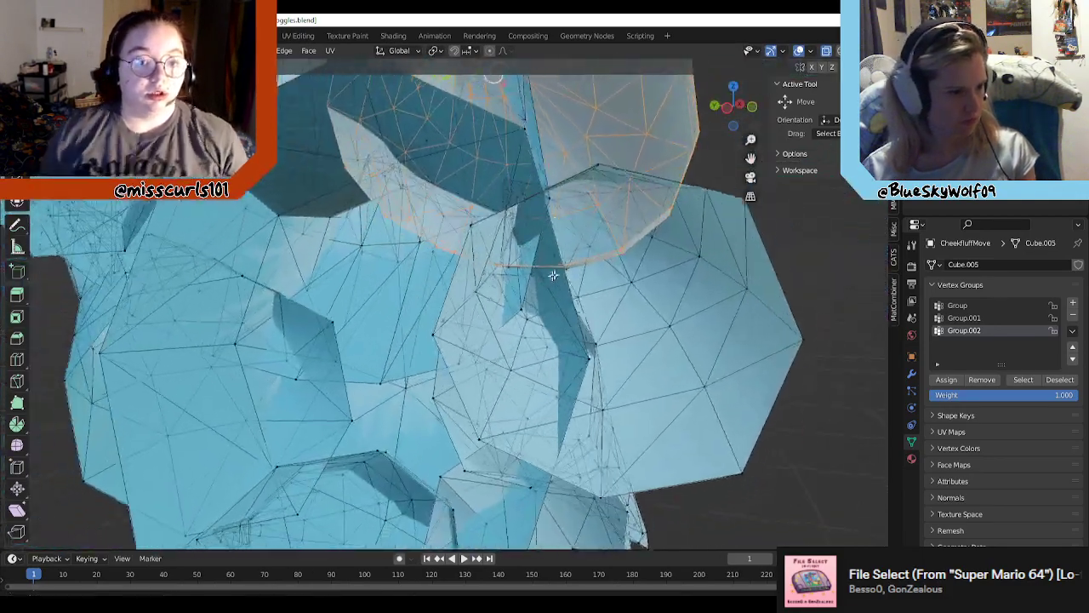
middle_click_drag(407, 283, 434, 421, "shift")
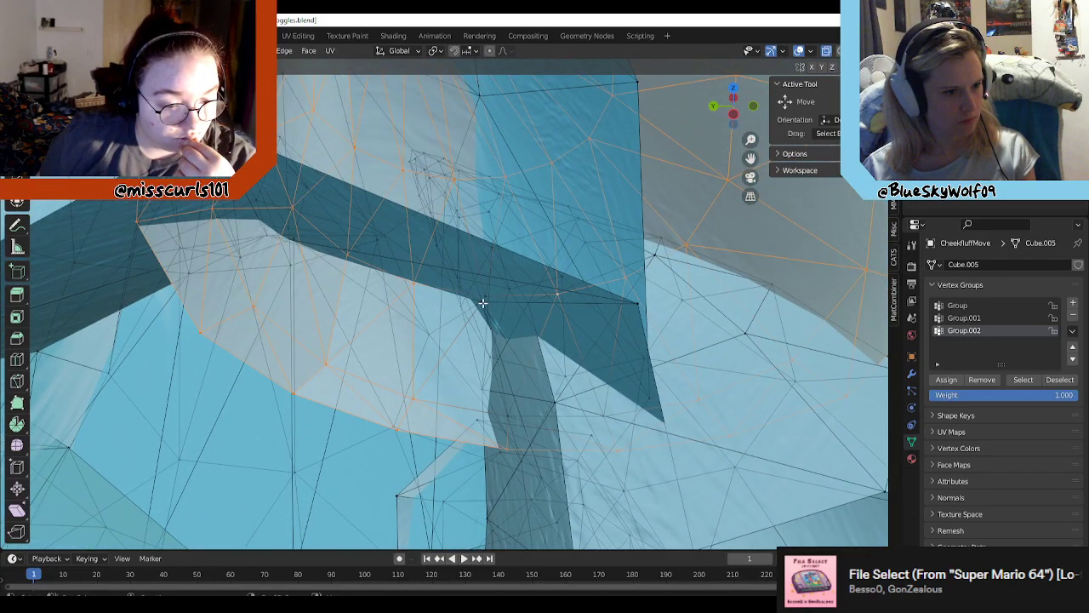
middle_click_drag(502, 306, 470, 257)
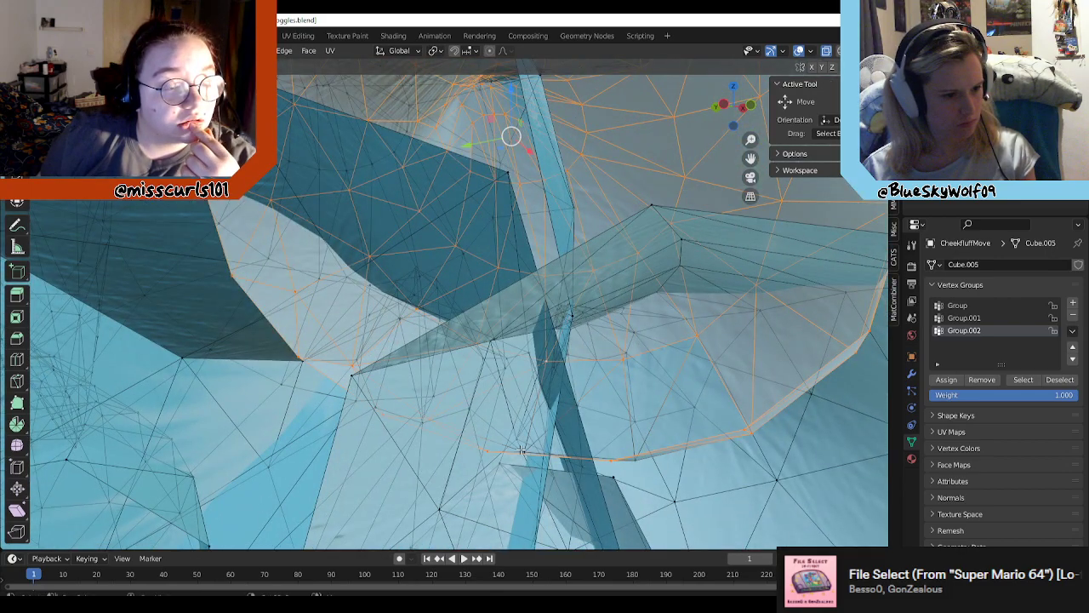
middle_click_drag(521, 450, 577, 424)
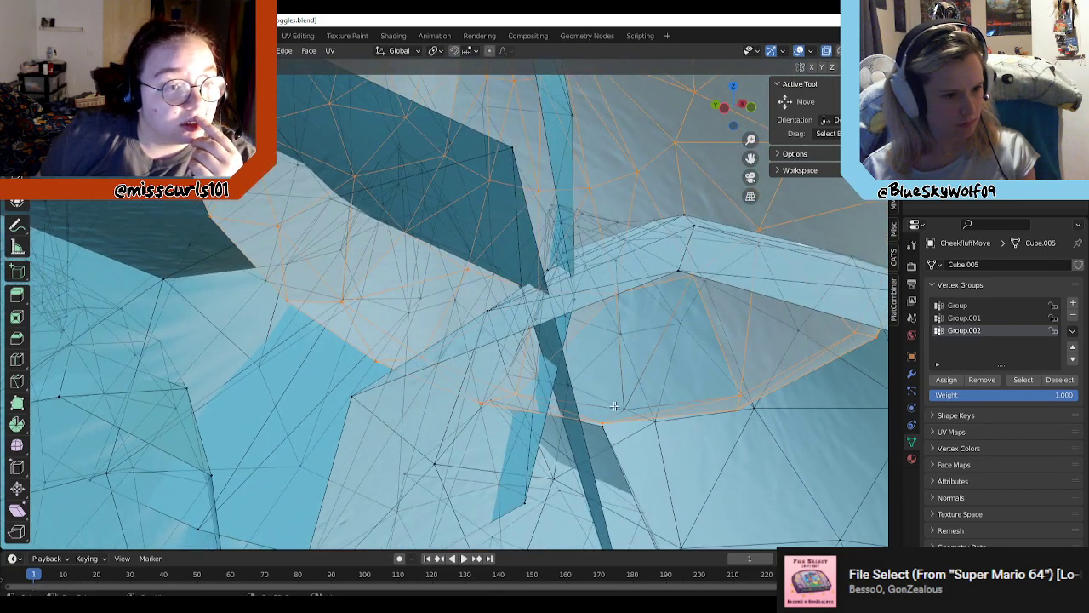
scroll(619, 409, "down", 5)
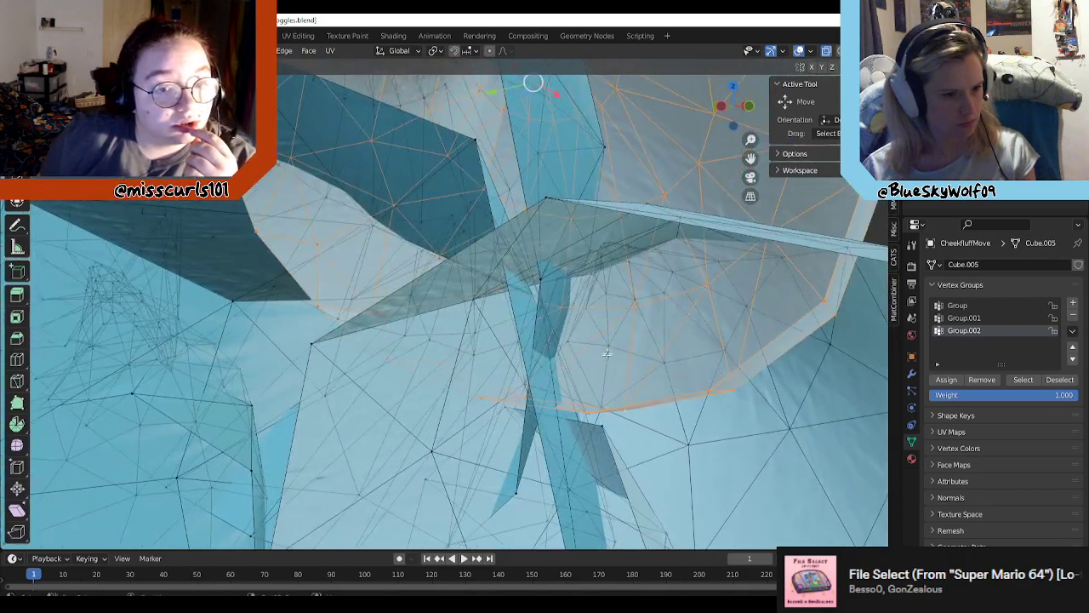
scroll(582, 384, "down", 6)
left_click_drag(479, 263, 631, 214)
key("ctrl+z")
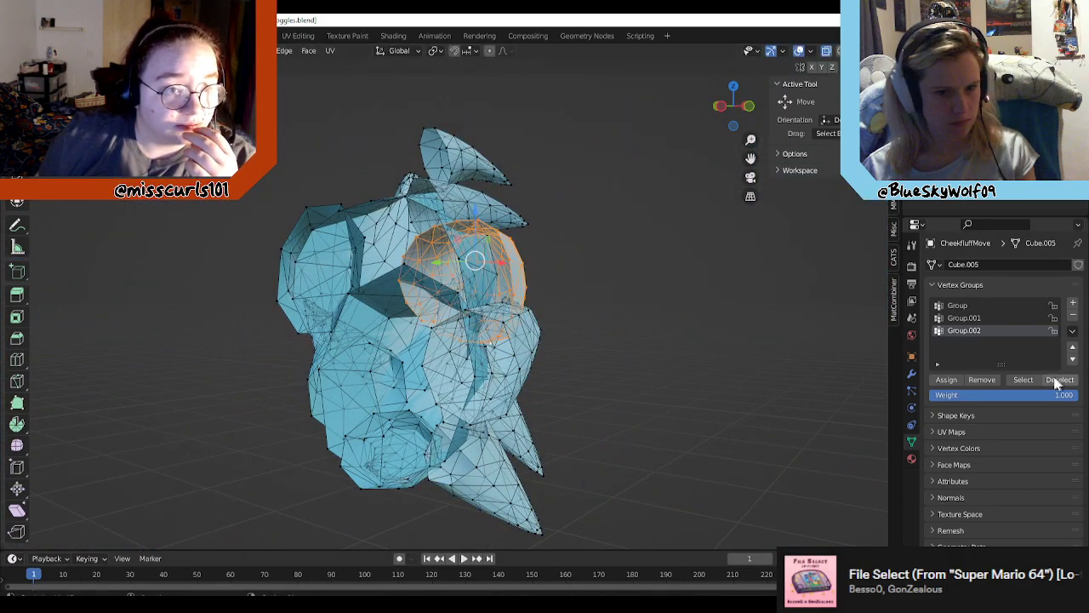
Step: Create a fourth vertex group for the selected tuft, assign its vertices, and check the group by reselecting and test-moving it
left_click(1073, 304)
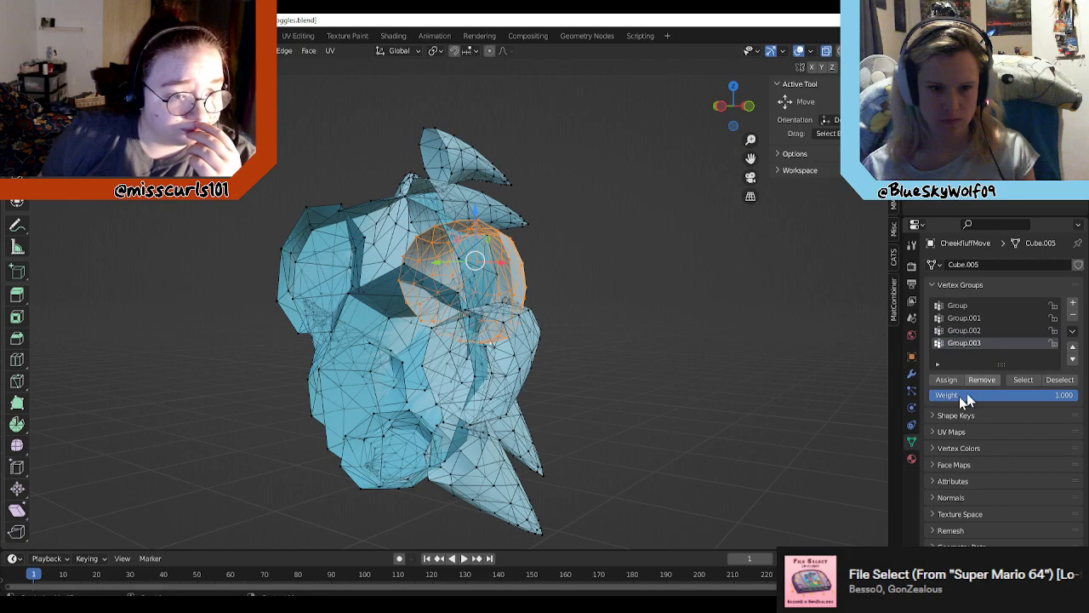
left_click(1067, 380)
left_click(1040, 380)
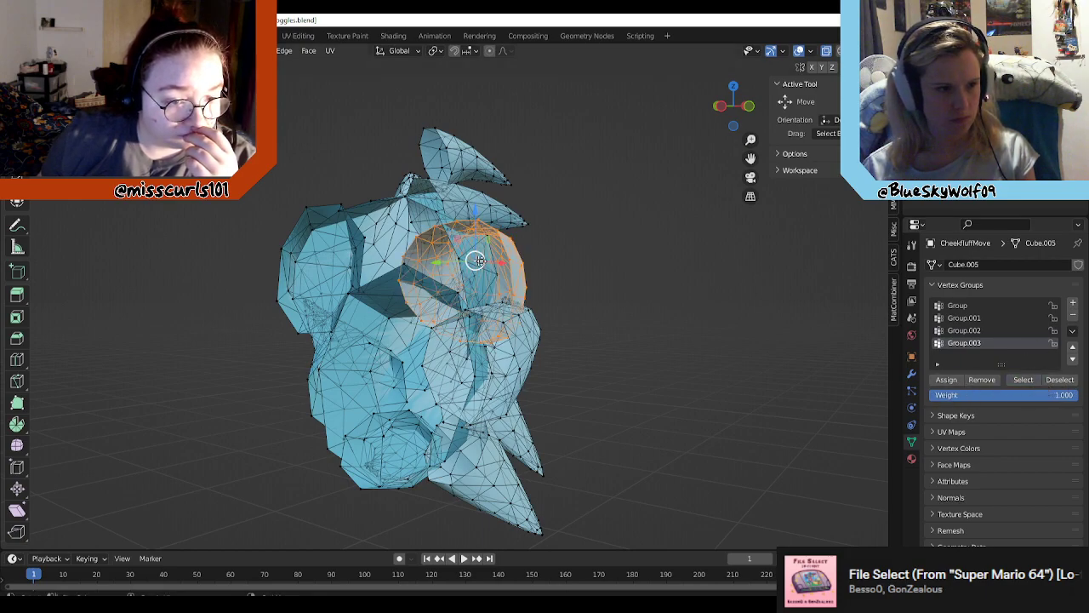
left_click_drag(480, 261, 593, 231)
key("ctrl+z")
Step: Make the character's body and the goggles visible again around the cheek fluff
scroll(681, 372, "down", 3)
middle_click_drag(735, 360, 713, 388)
scroll(725, 400, "up", 2)
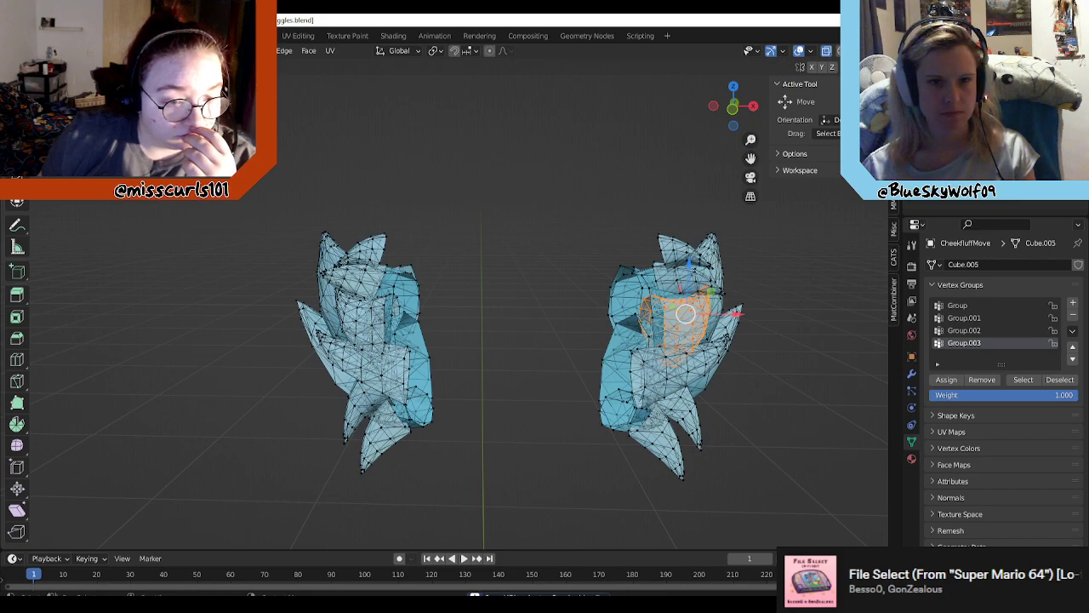
left_click(1063, 127)
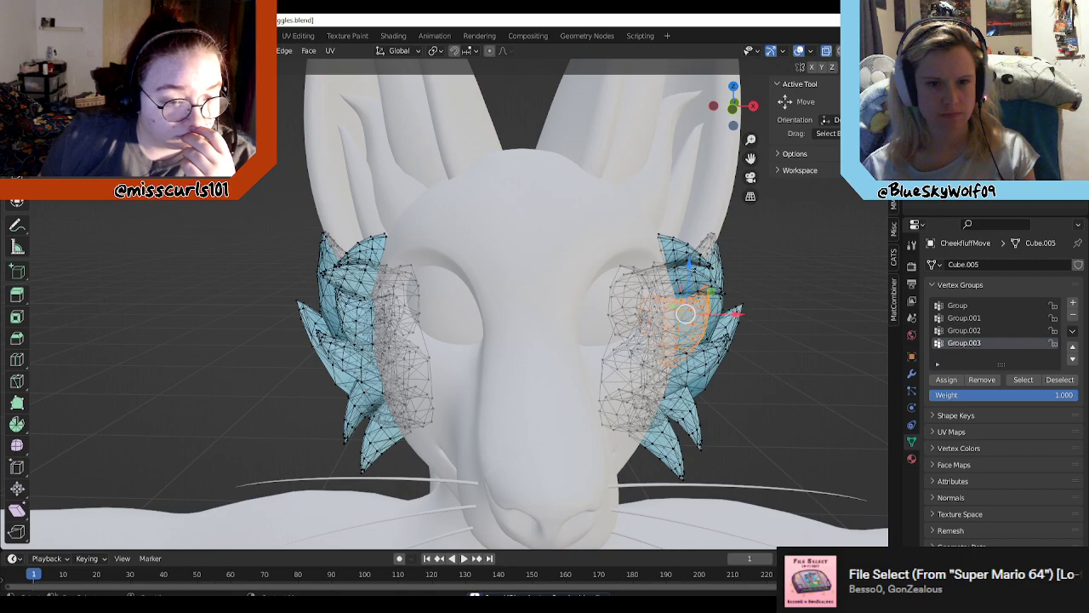
scroll(741, 336, "down", 1)
scroll(780, 367, "down", 1)
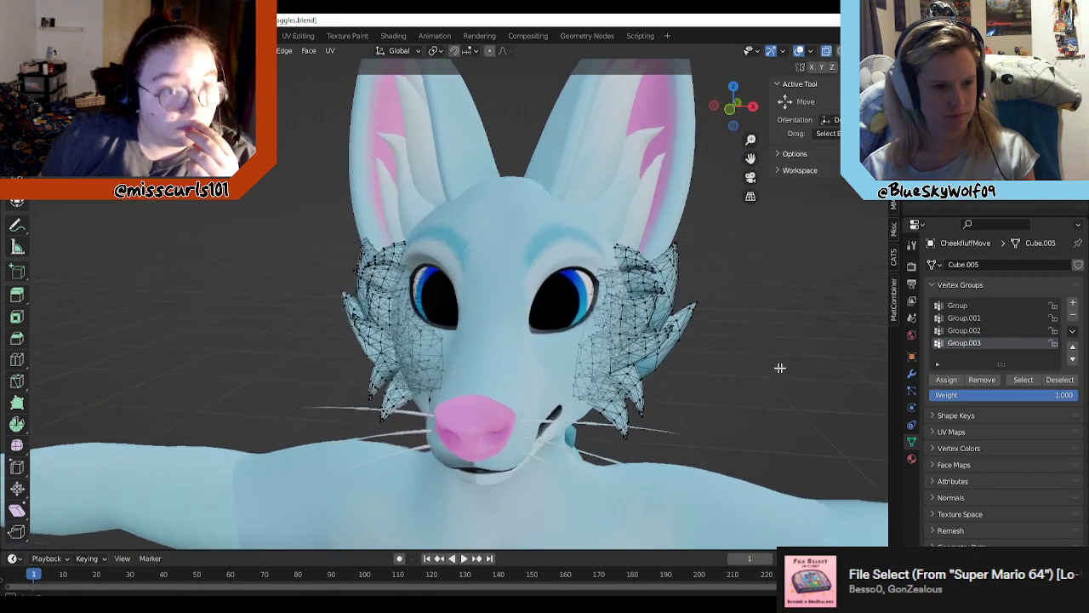
middle_click_drag(780, 368, 810, 363)
left_click(1063, 127)
scroll(776, 388, "down", 2)
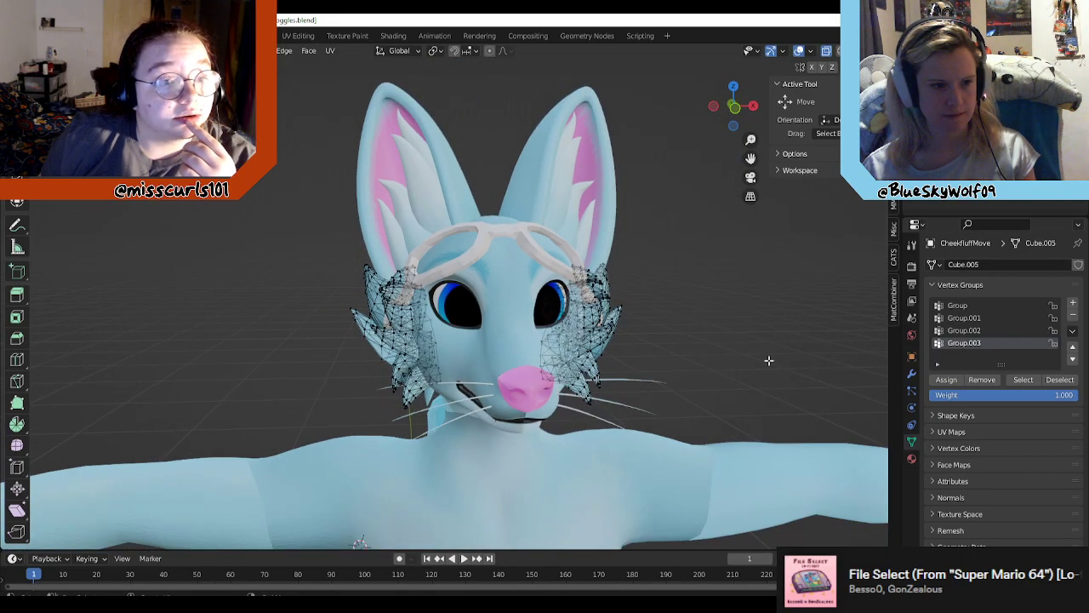
mouse_move(732, 366)
middle_mouse_down()
mouse_move(770, 363)
mouse_move(720, 373)
middle_mouse_up()
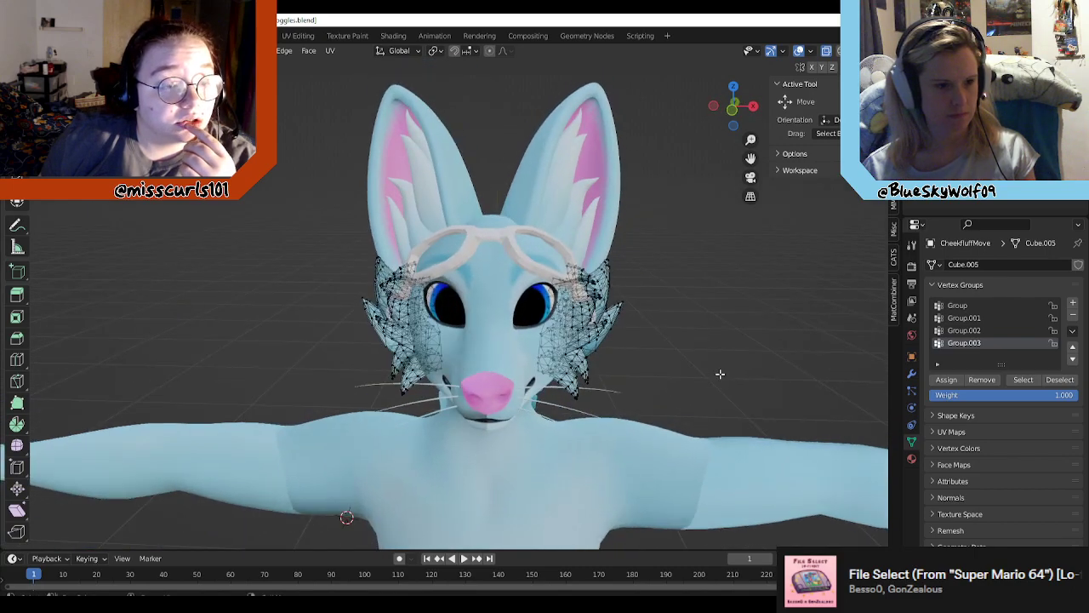
Step: Leave Edit Mode and examine how the cheek tufts sit against the goggles' strap beside the eye
key("Tab")
scroll(702, 381, "up", 2)
left_click_drag(751, 383, 753, 378)
middle_click_drag(754, 378, 808, 390)
left_click(494, 354)
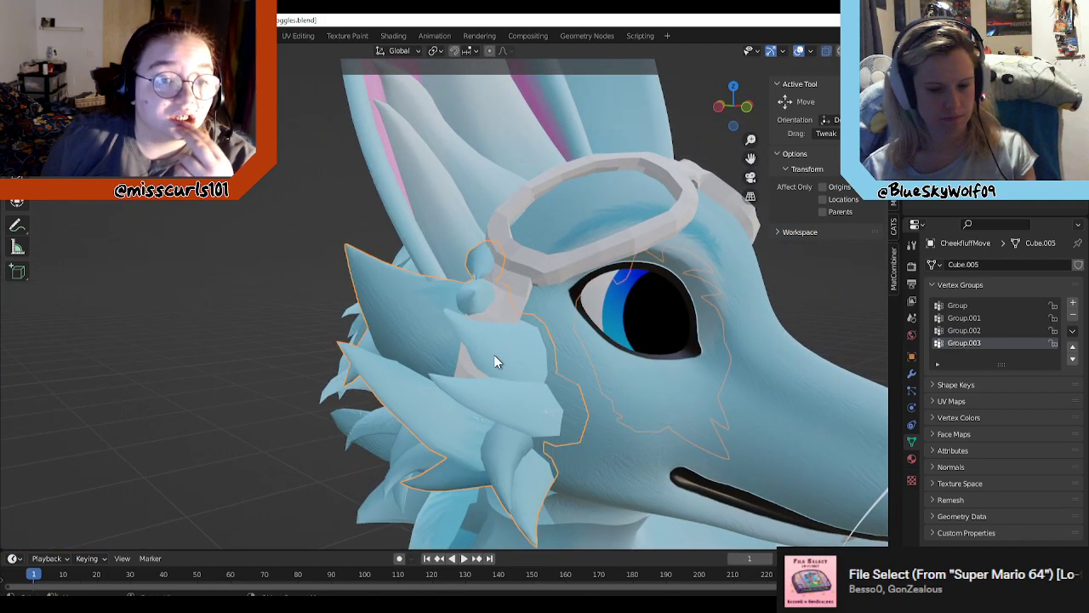
Step: Select the matching tufts on both cheeks in Edit Mode using vertex groups Group.002 and Group.003
key("Tab")
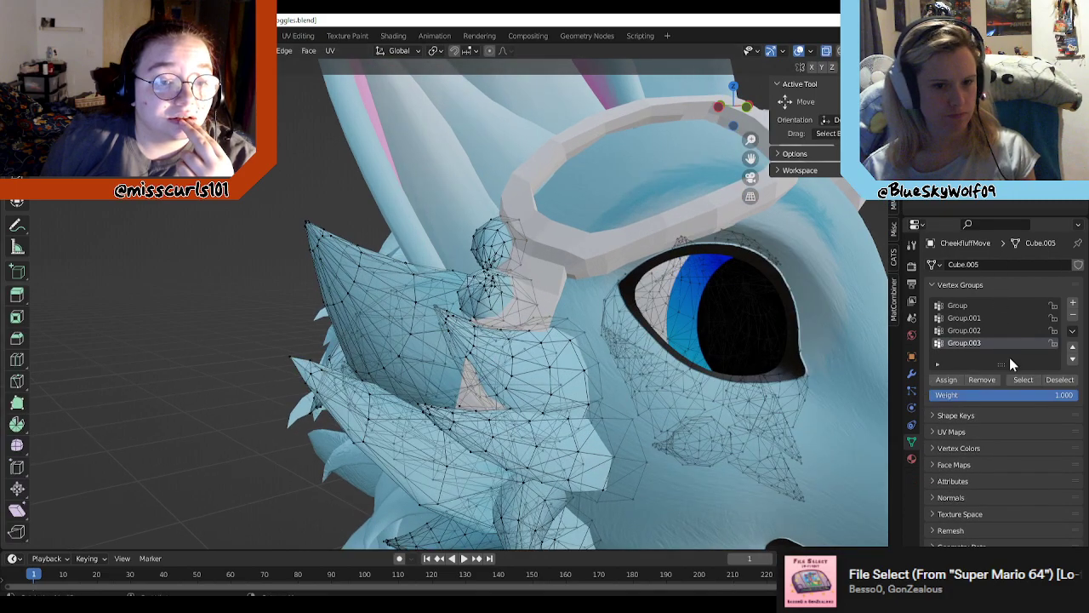
left_click(989, 331)
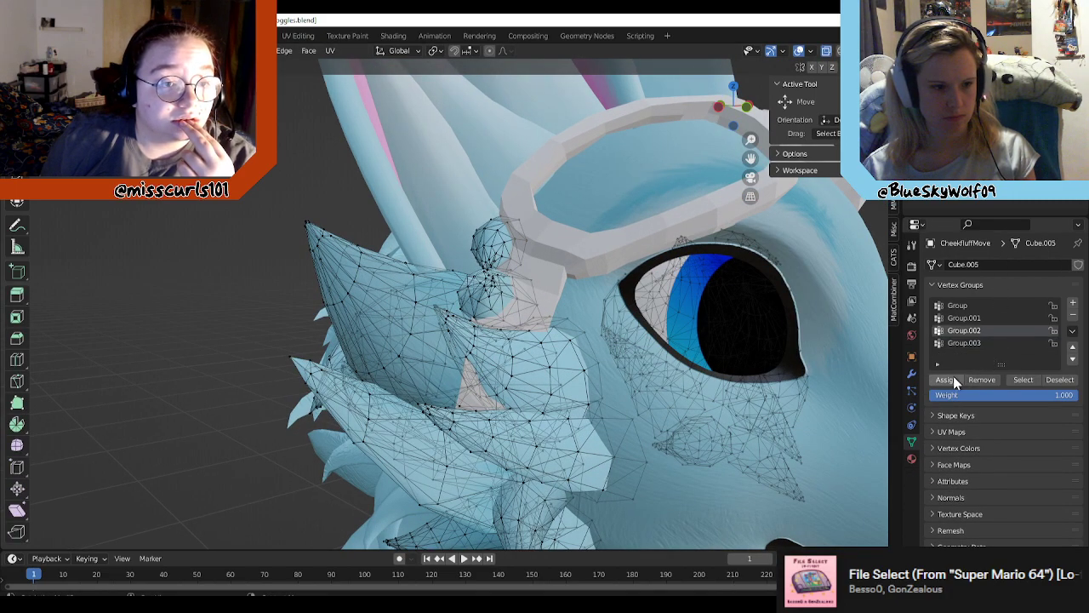
left_click(1018, 379)
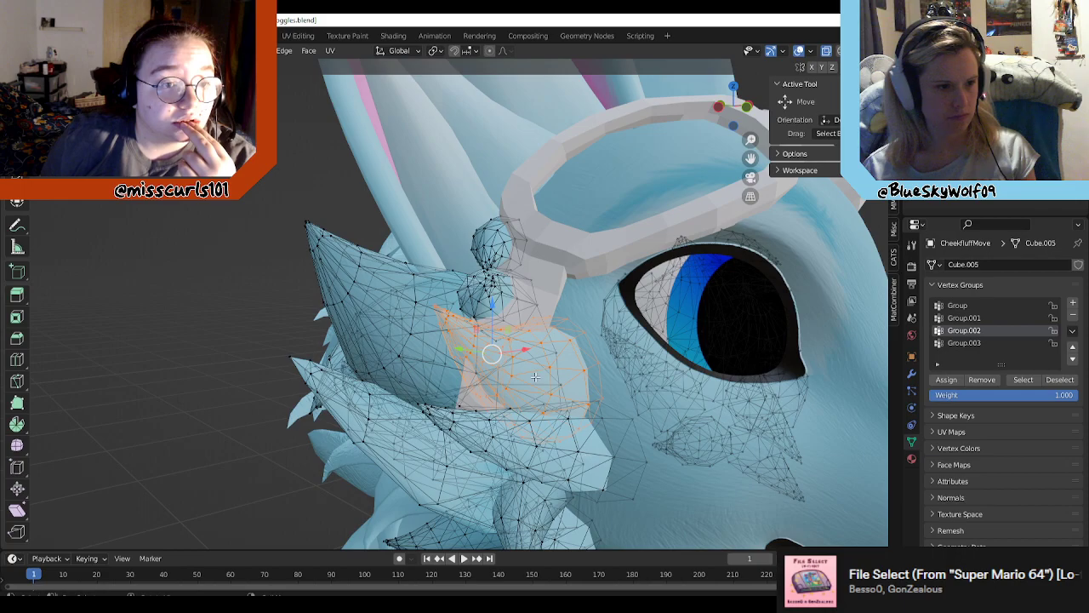
middle_click_drag(598, 397, 656, 406)
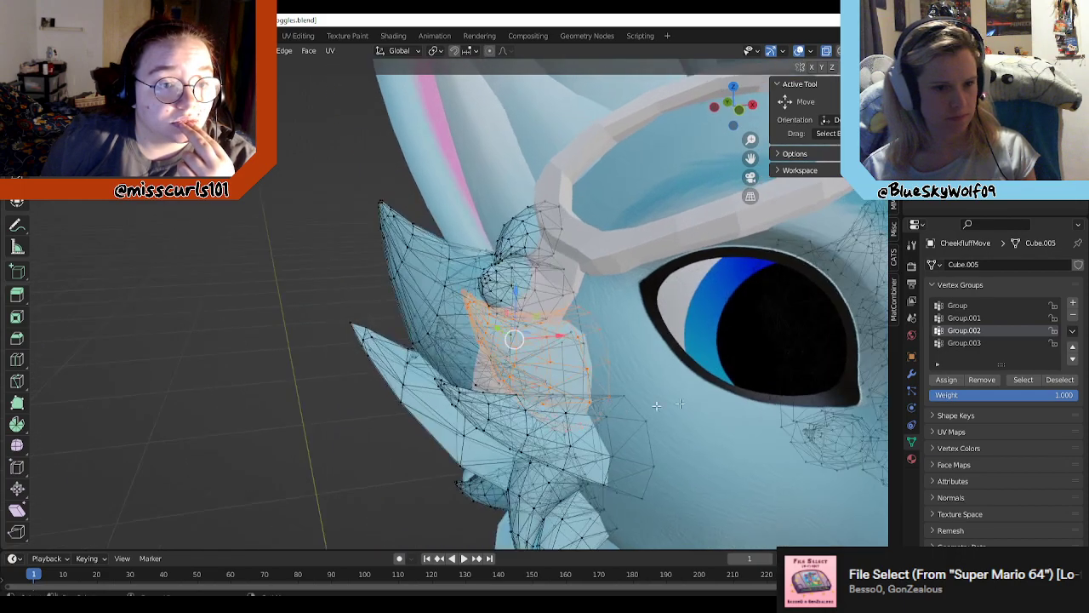
left_click(987, 343)
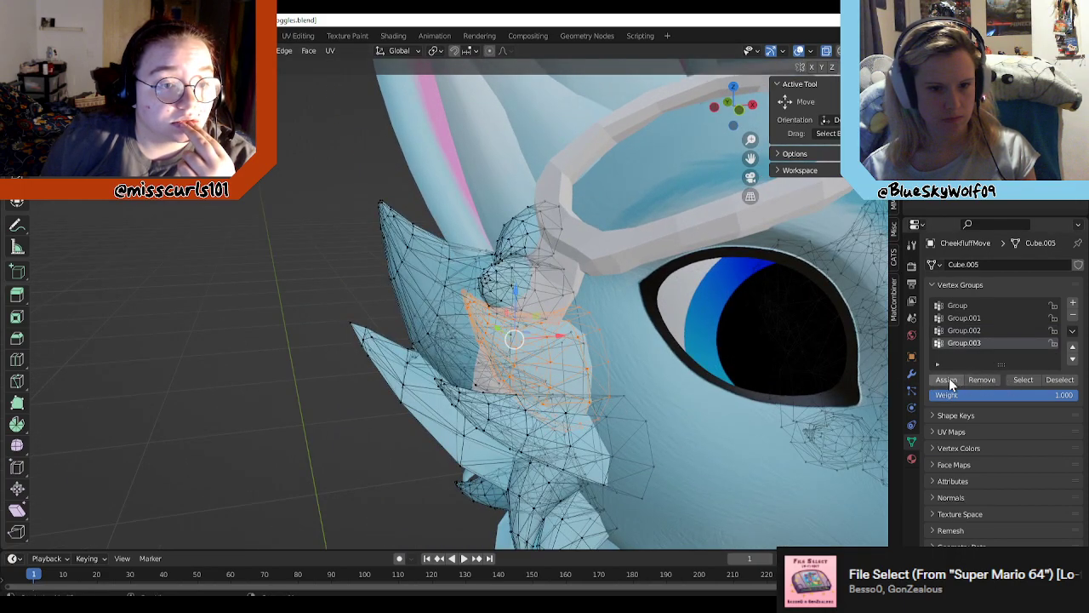
left_click(1019, 381)
middle_click_drag(851, 379, 781, 361)
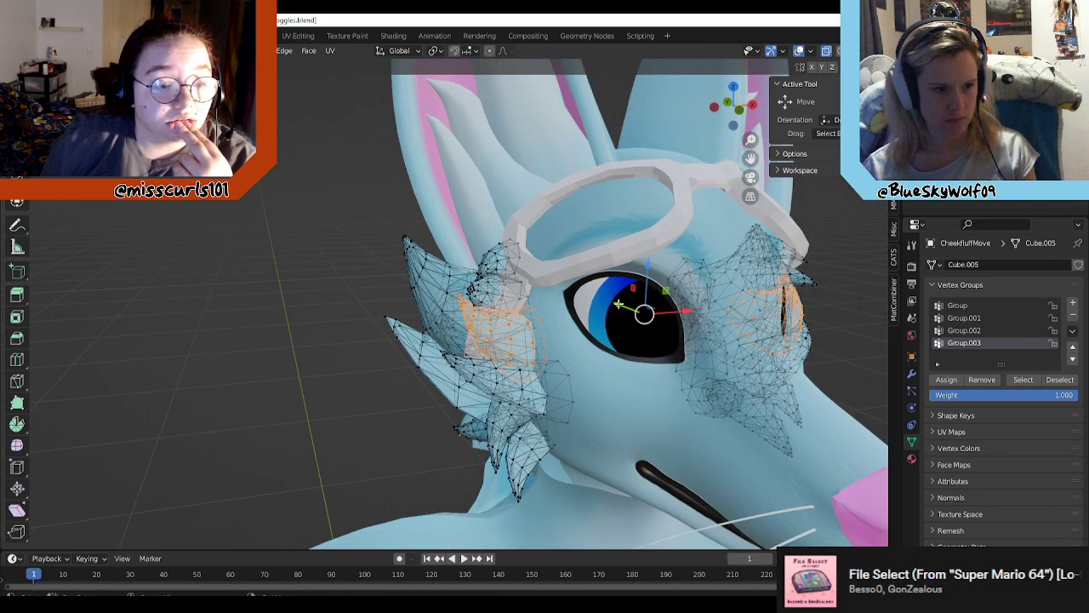
Step: Move both tufts about -0.009 m along the Y axis, nudge them slightly further along Y, and return to Object Mode
key("g")
key("y")
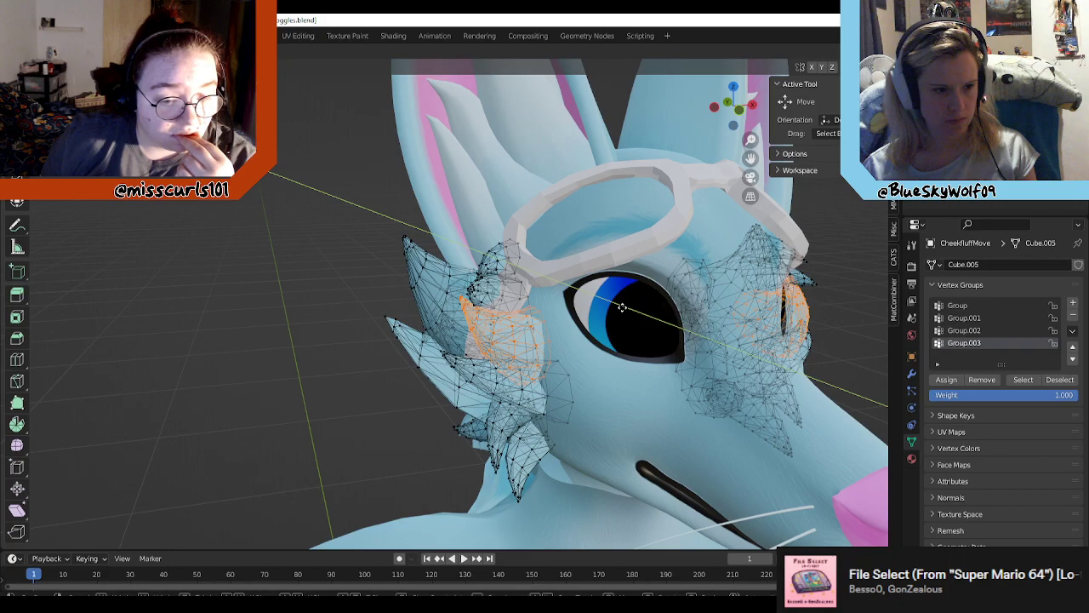
left_click(624, 308)
middle_click_drag(626, 310, 569, 336)
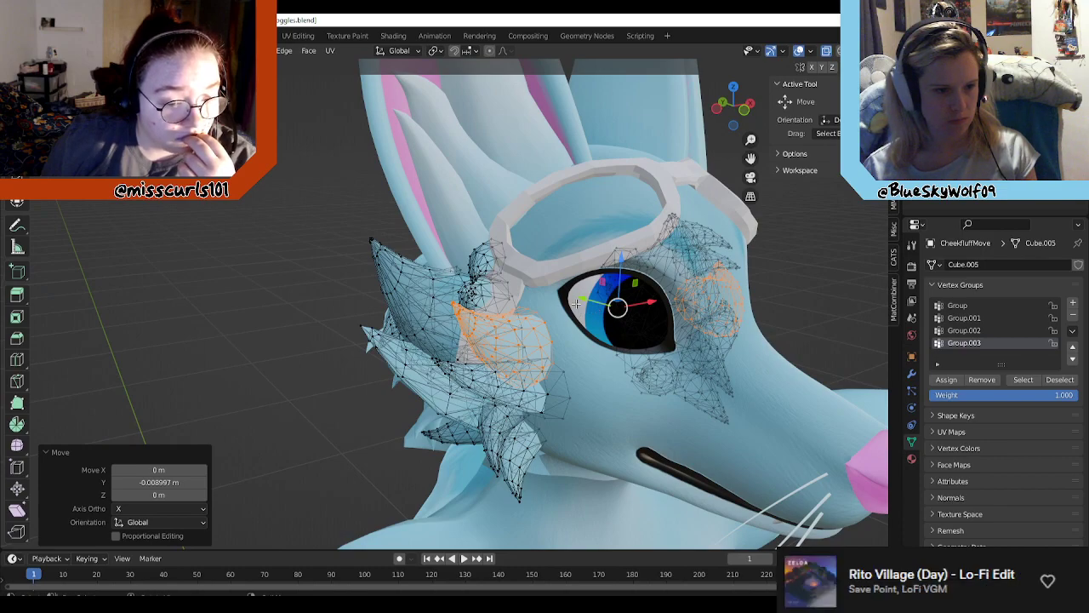
key("g")
key("y")
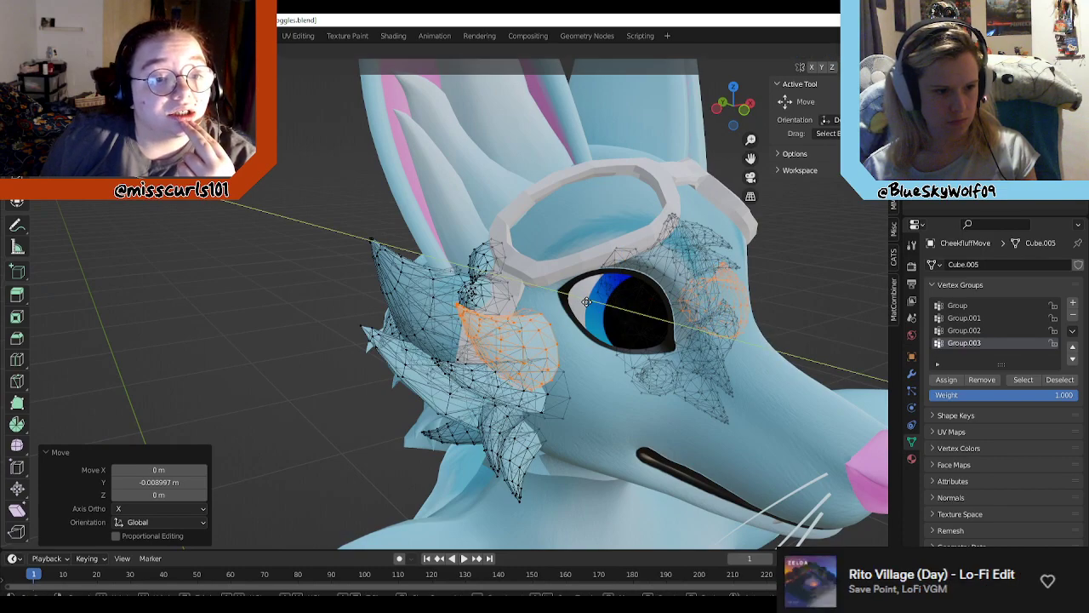
left_click(588, 302)
key("Tab")
scroll(667, 348, "down", 2)
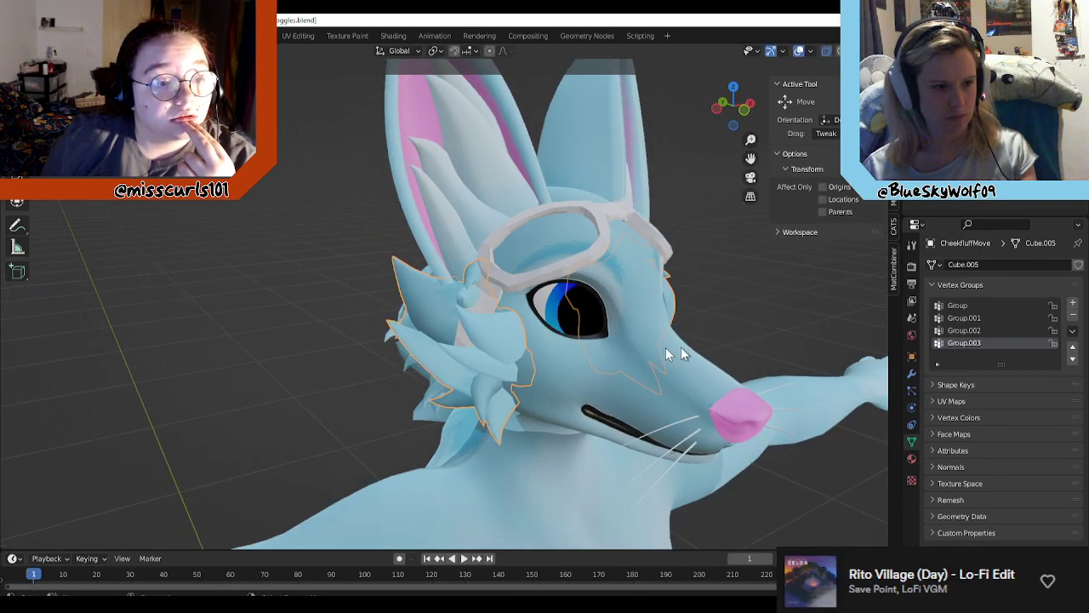
Step: Raise both cheek tufts about 0.005 m along the Z axis in Edit Mode
middle_click_drag(665, 348, 862, 392)
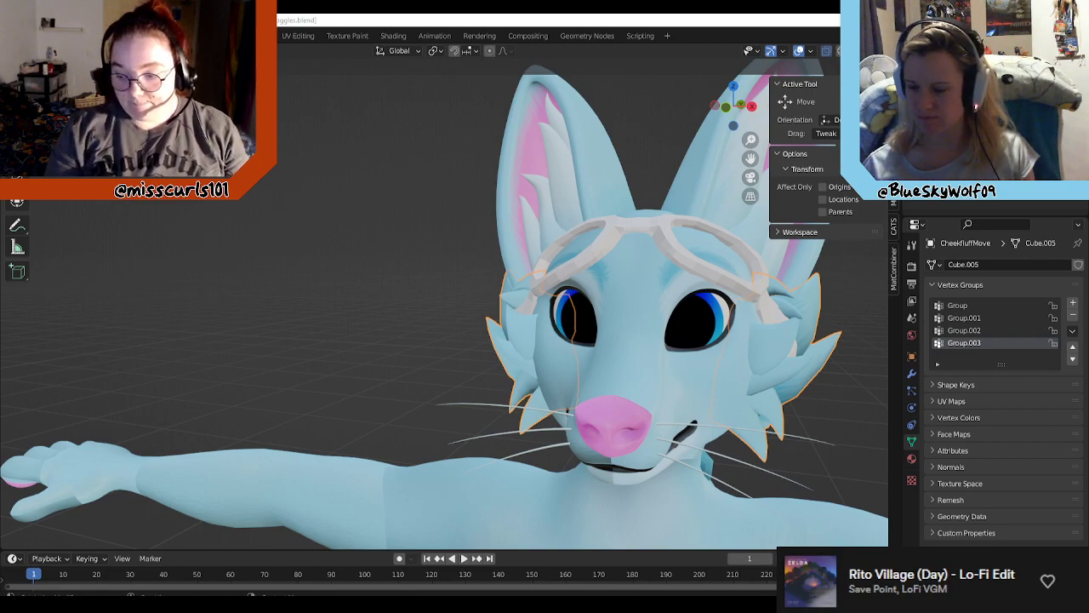
middle_click_drag(729, 391, 778, 405)
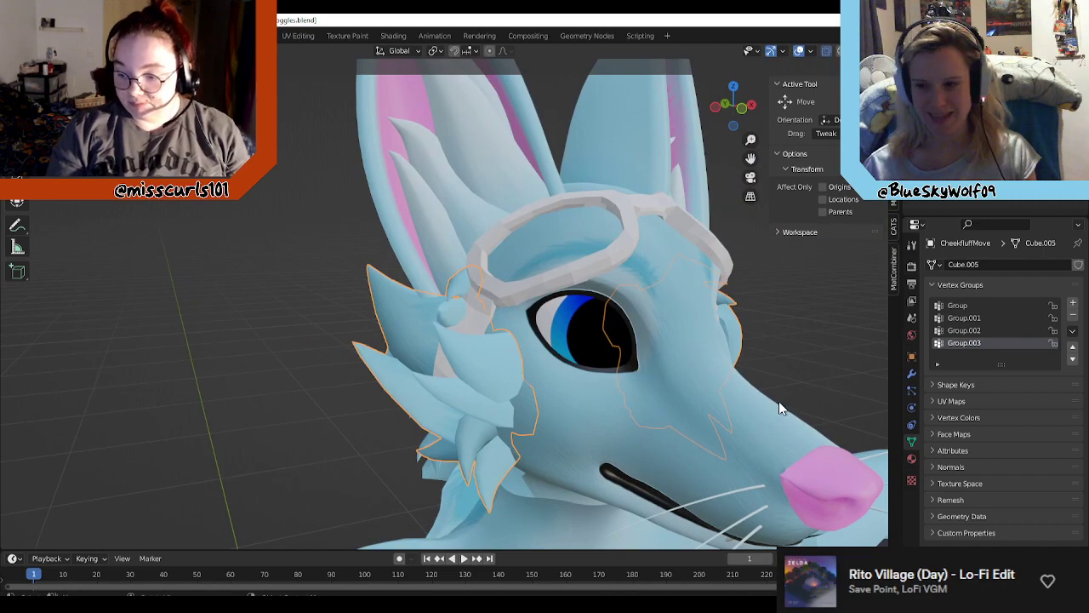
scroll(763, 401, "up", 4)
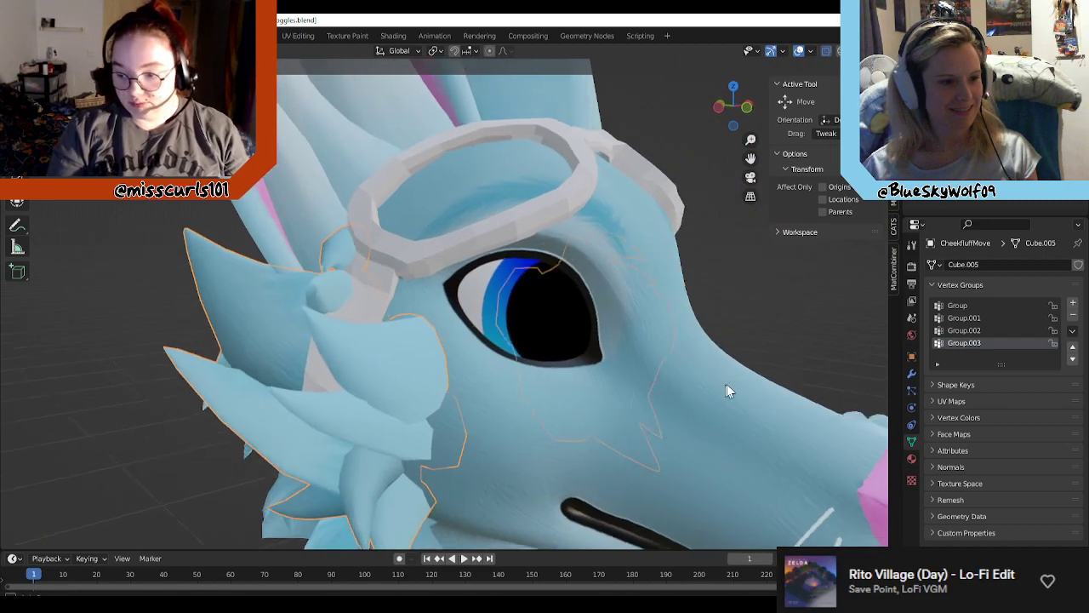
middle_click_drag(527, 364, 643, 264)
scroll(619, 309, "down", 2)
middle_click_drag(618, 309, 579, 193)
scroll(517, 317, "up", 2)
key("Tab")
scroll(583, 327, "down", 2)
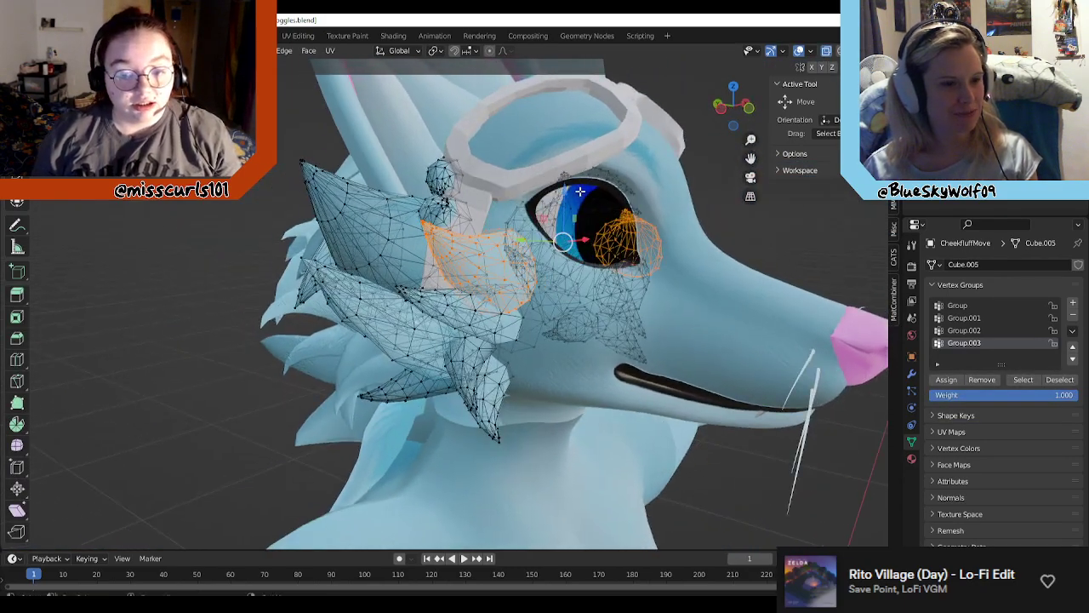
left_click_drag(567, 192, 570, 179)
middle_click_drag(552, 225, 529, 267)
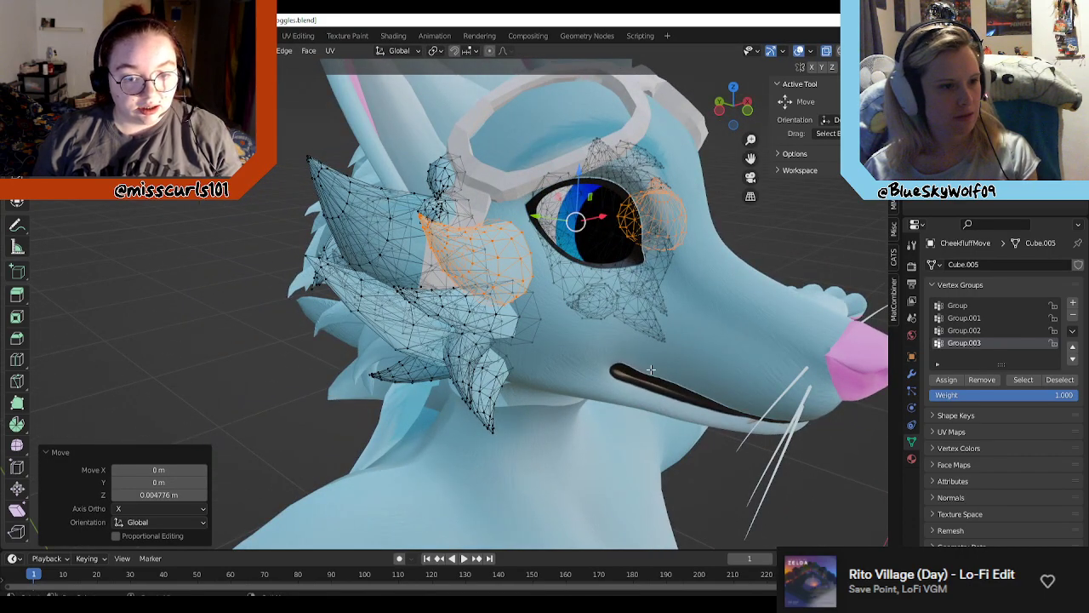
Step: Scale both tufts to about 0.951 and lower them about 0.0026 m along the Z axis
key("g")
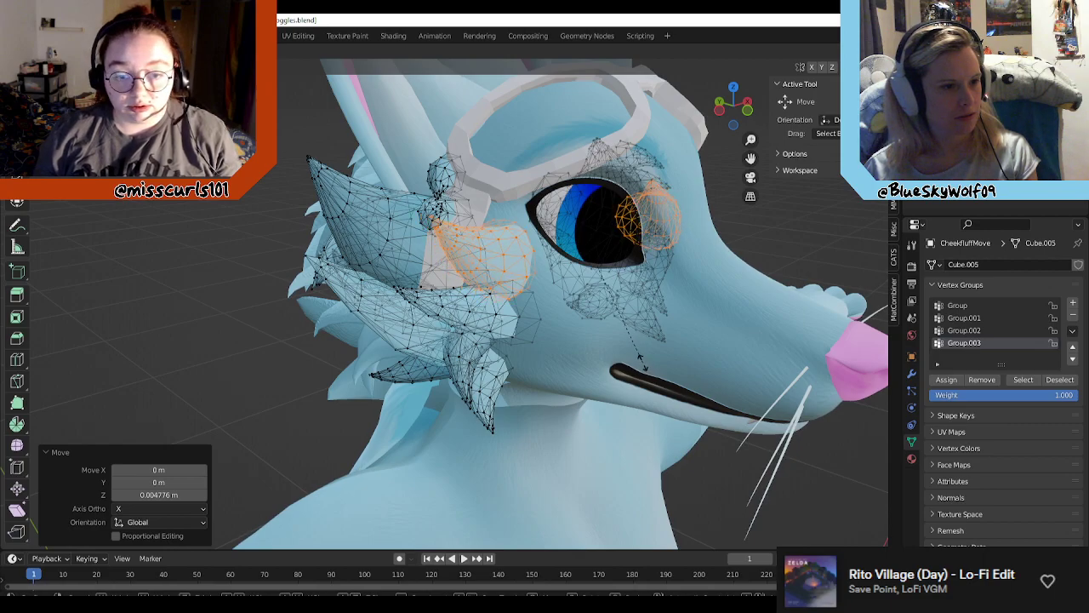
left_click(641, 361)
middle_click_drag(641, 361, 637, 328)
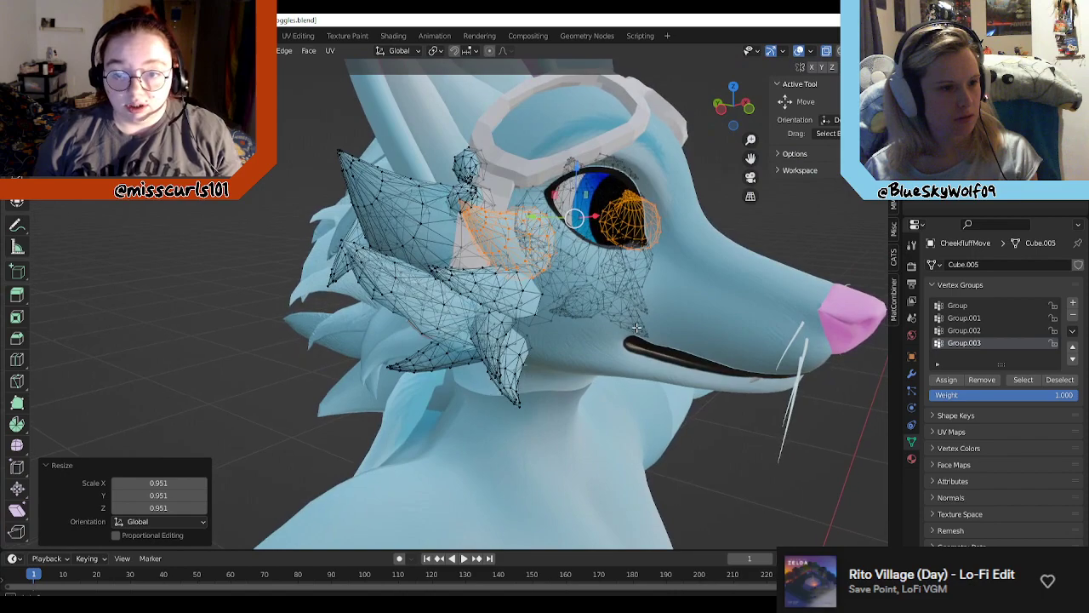
scroll(637, 328, "up", 1)
left_click_drag(598, 151, 599, 156)
middle_click_drag(729, 251, 722, 283)
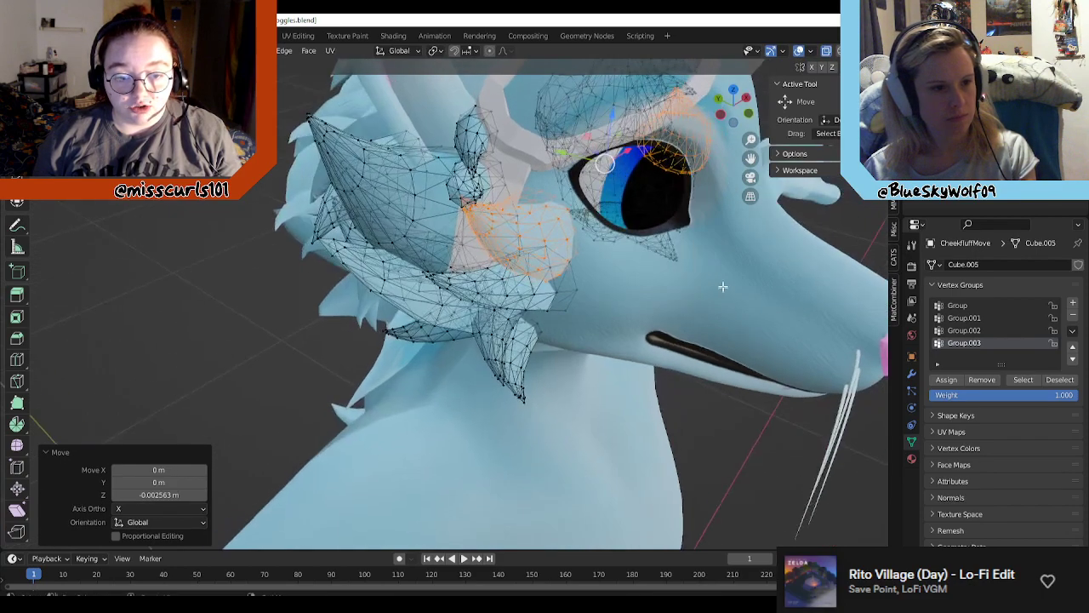
Step: Try scaling both tufts up slightly, and undo the change
key("s")
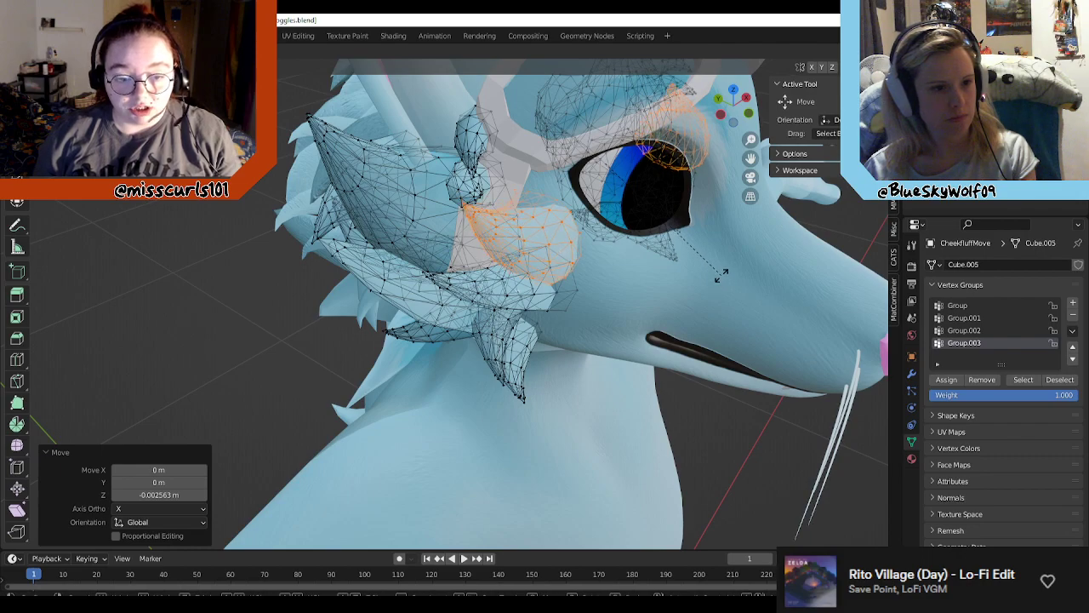
left_click(720, 275)
key("ctrl+z")
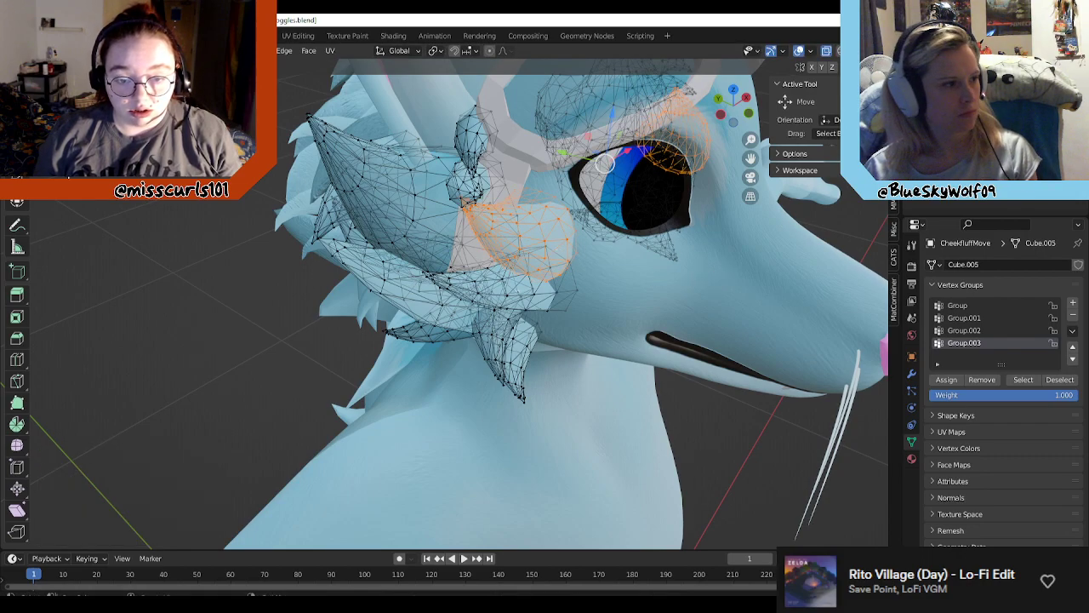
Step: Rotate both tufts about -22.6° around the X axis and deselect them
left_click(17, 158)
middle_click_drag(713, 238, 670, 274)
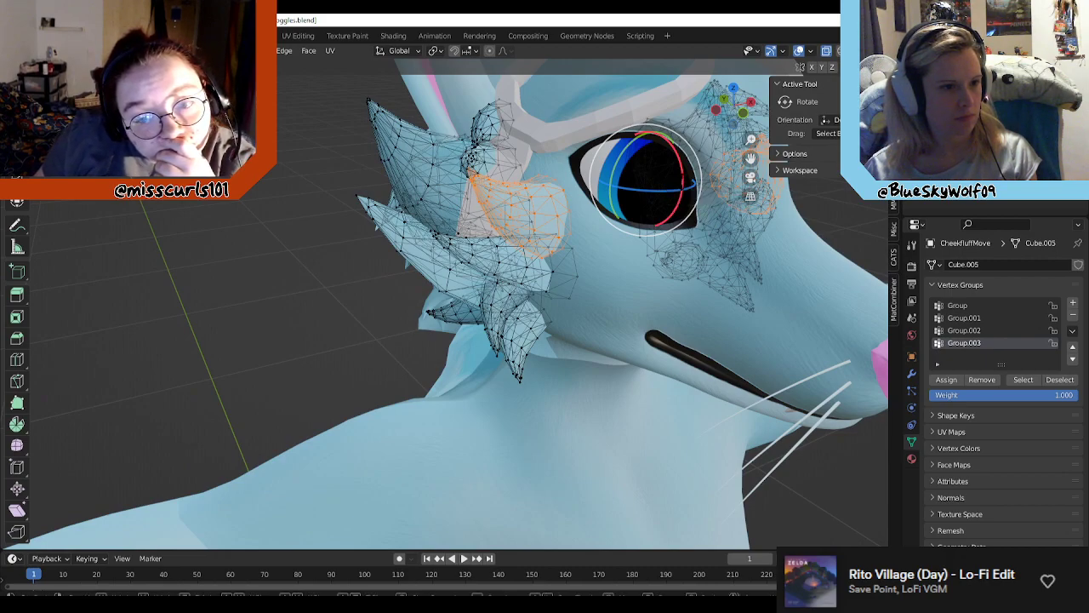
left_click_drag(682, 183, 678, 157)
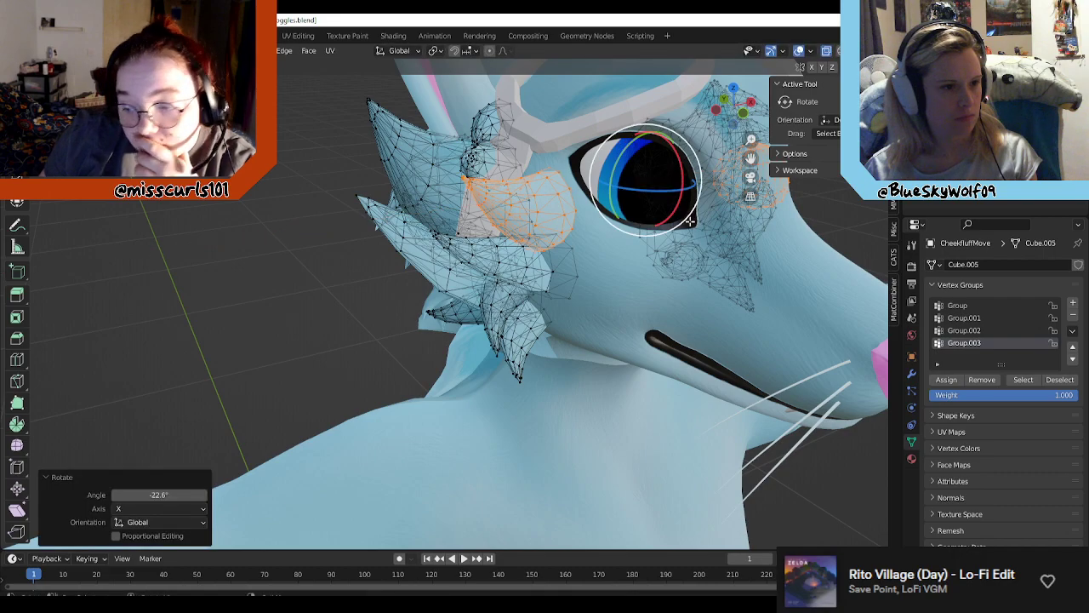
middle_click_drag(678, 157, 704, 320)
left_click(755, 242)
Step: Examine the rotated tufts against the goggles' strap from several angles in Object Mode
middle_click_drag(766, 266, 703, 238)
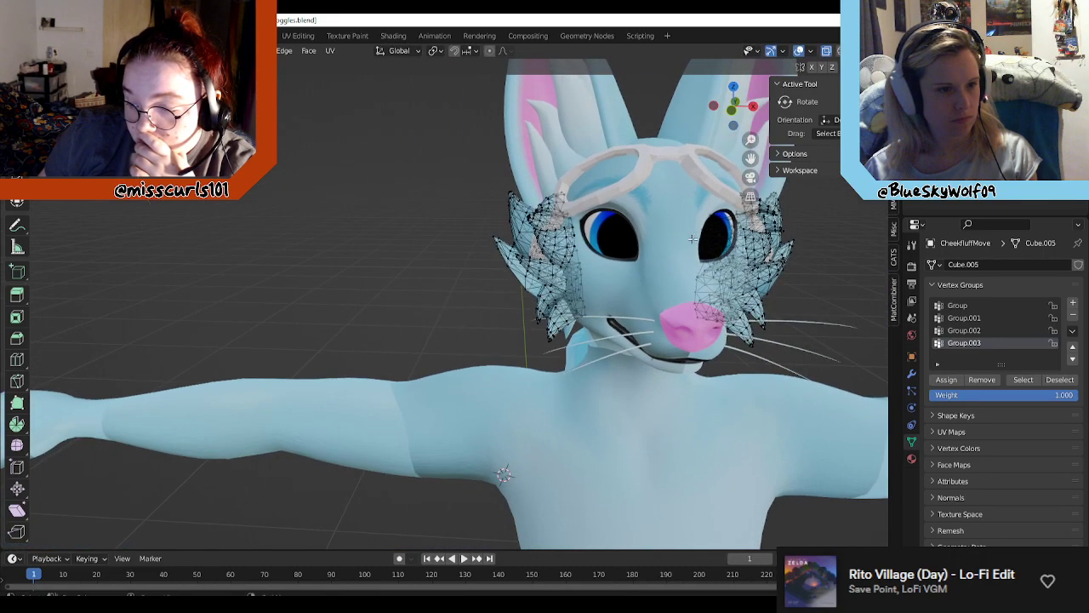
key("Tab")
middle_click_drag(699, 295, 809, 287)
key("Tab")
middle_click_drag(739, 286, 697, 326)
key("Tab")
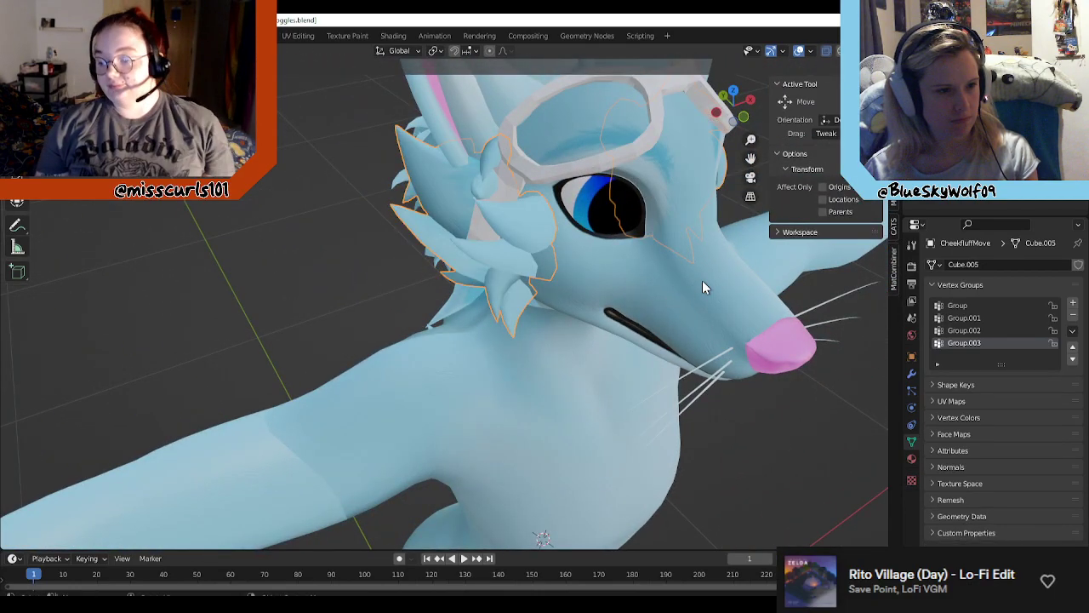
Step: Reselect both tufts in Edit Mode using Group.003 and Group.002 and move them about 0.011 m along the Y axis
key("Tab")
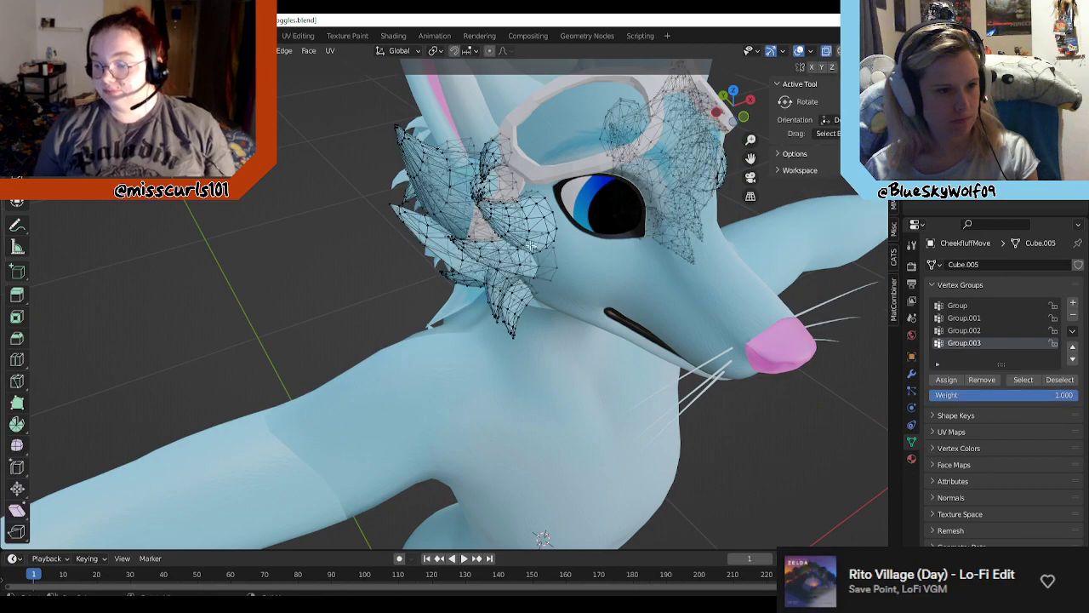
left_click(1020, 381)
left_click(970, 330)
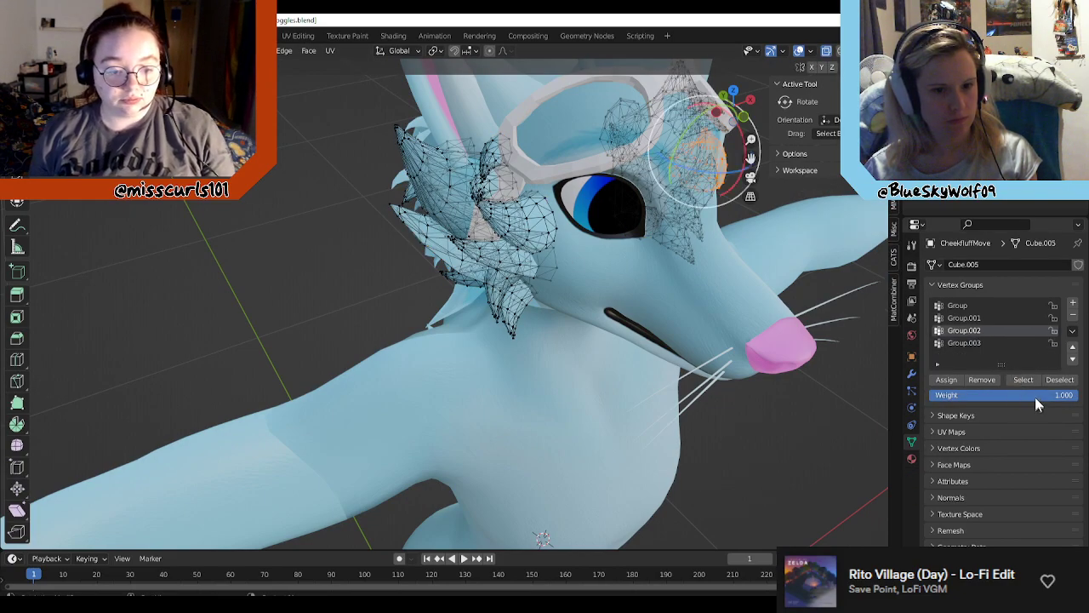
left_click(1026, 380)
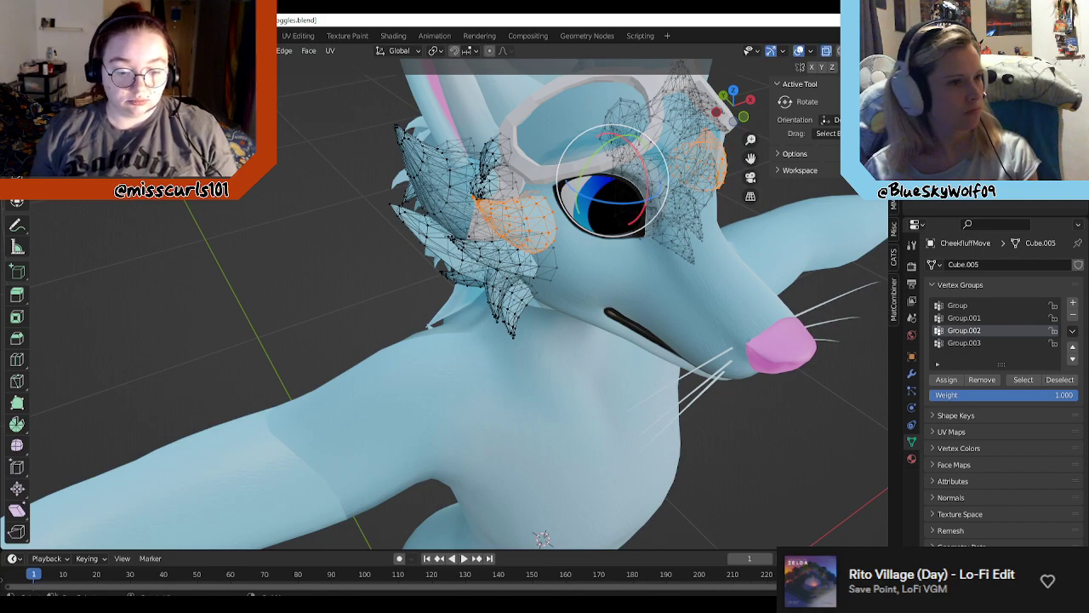
left_click(17, 136)
key("g")
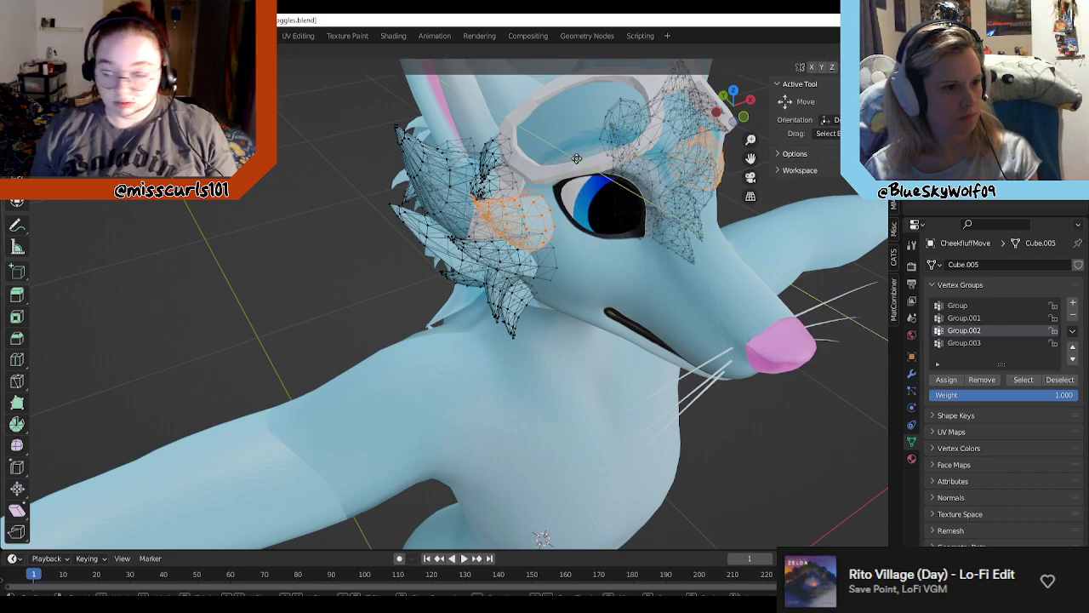
left_click(572, 154)
middle_click_drag(783, 231, 729, 219)
mouse_move(683, 185)
middle_mouse_down()
mouse_move(699, 226)
mouse_move(693, 185)
middle_mouse_up()
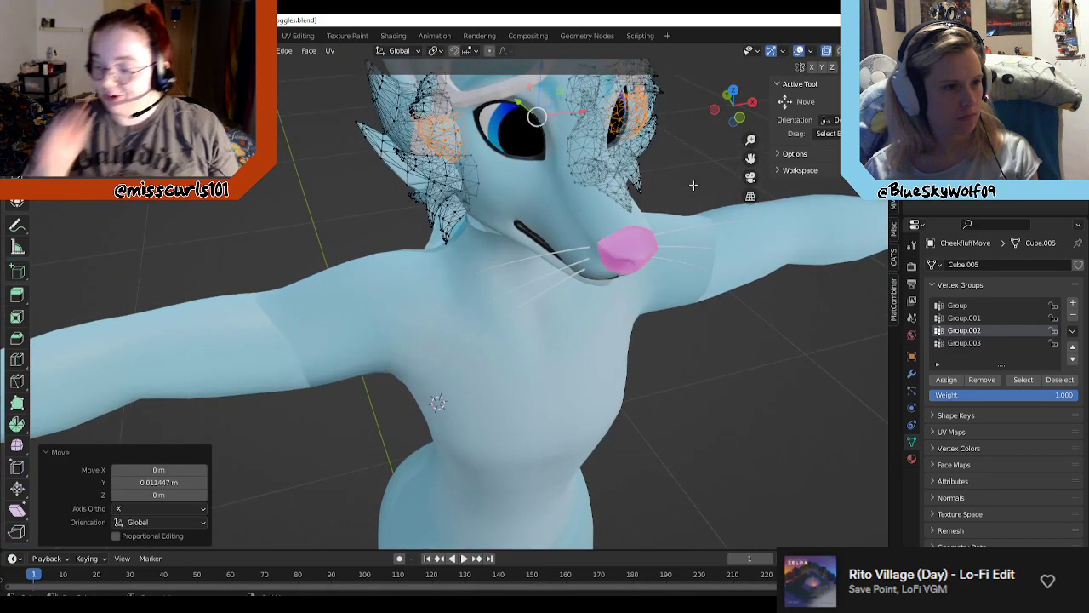
Step: Try moving both tufts about -0.008 m along the Y axis, and undo the move
scroll(592, 226, "up", 2)
middle_click_drag(551, 175, 565, 278, "shift")
scroll(528, 251, "up", 2)
middle_click_drag(499, 235, 591, 261, "shift")
key("g")
key("y")
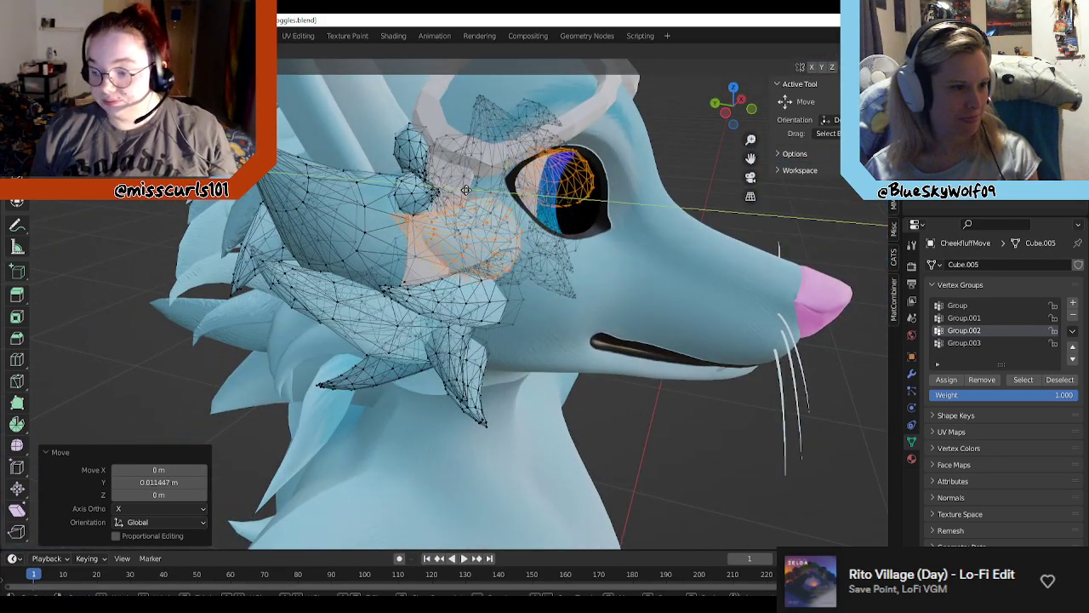
left_click(466, 187)
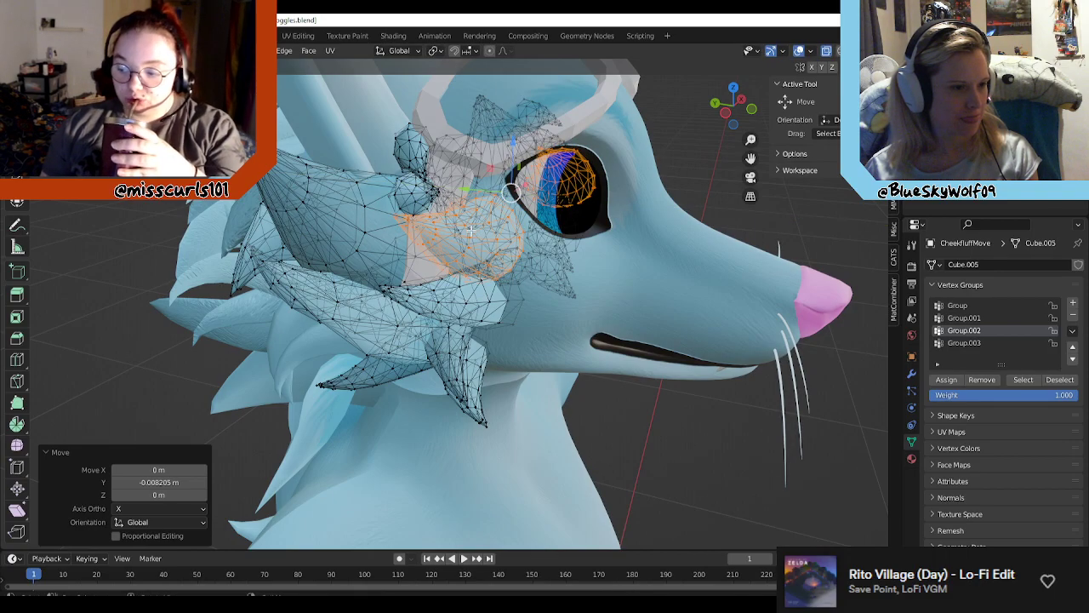
middle_click_drag(466, 187, 452, 239)
key("ctrl+z")
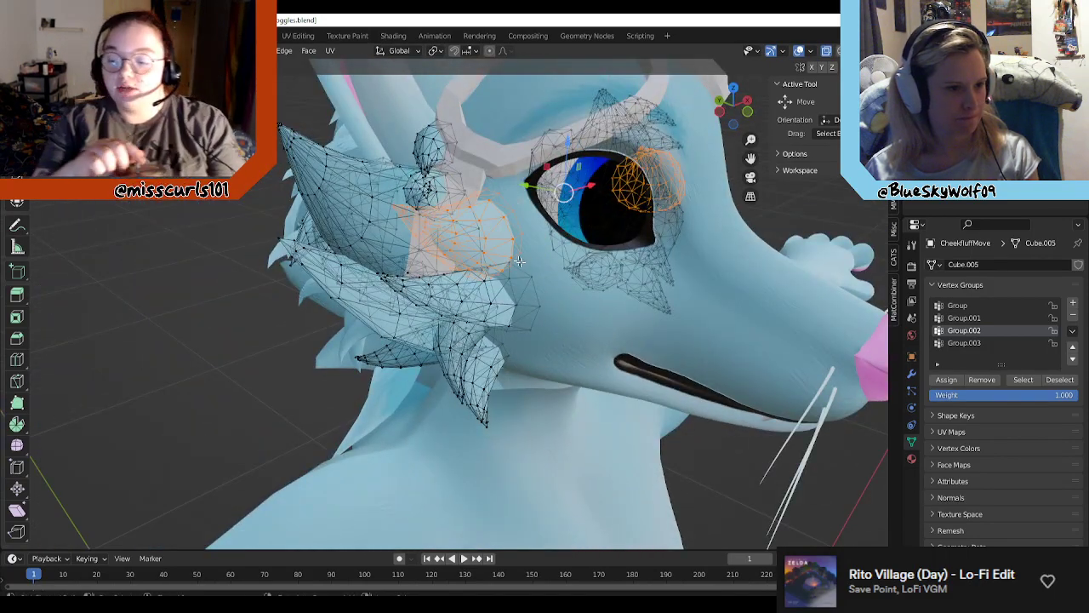
Step: Select only the Group.002 tuft and rotate it about 25.3° around the Z axis
key("alt+a")
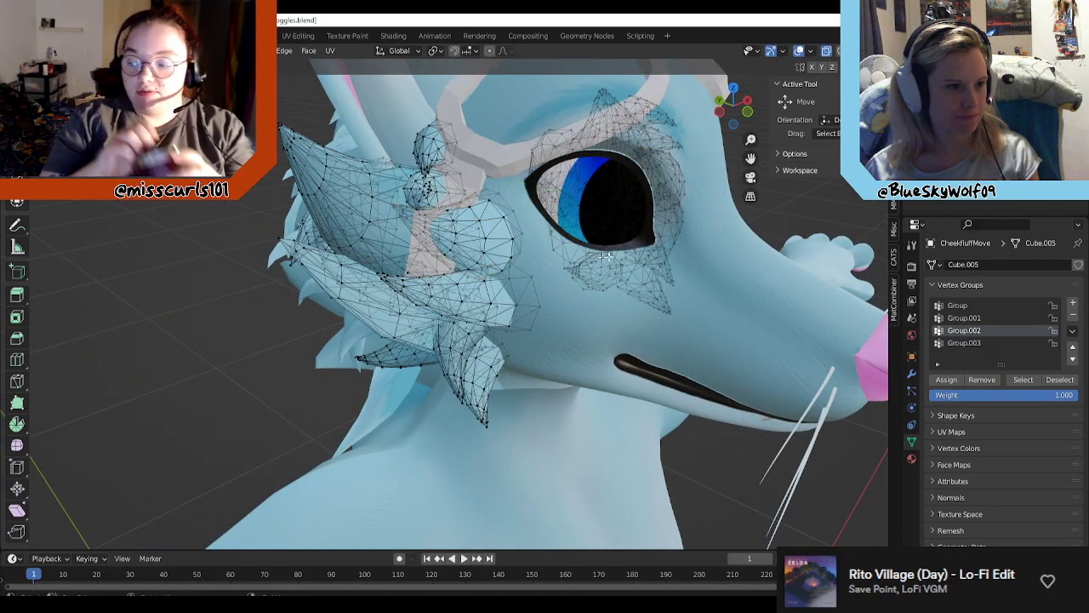
left_click(1023, 380)
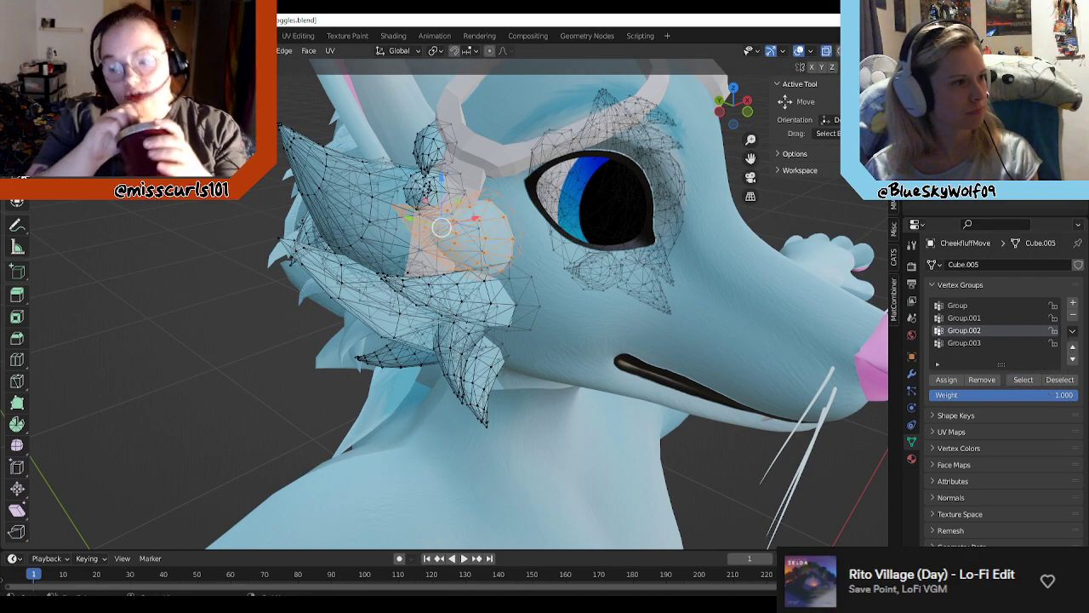
left_click(17, 160)
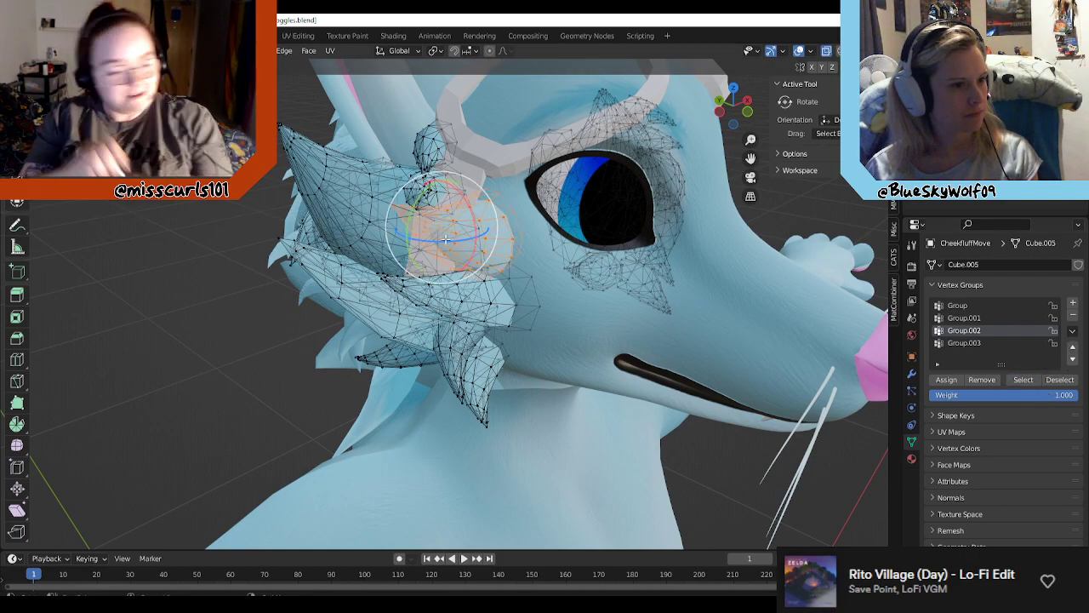
left_click_drag(445, 240, 457, 241)
middle_click_drag(618, 253, 528, 293)
key("w")
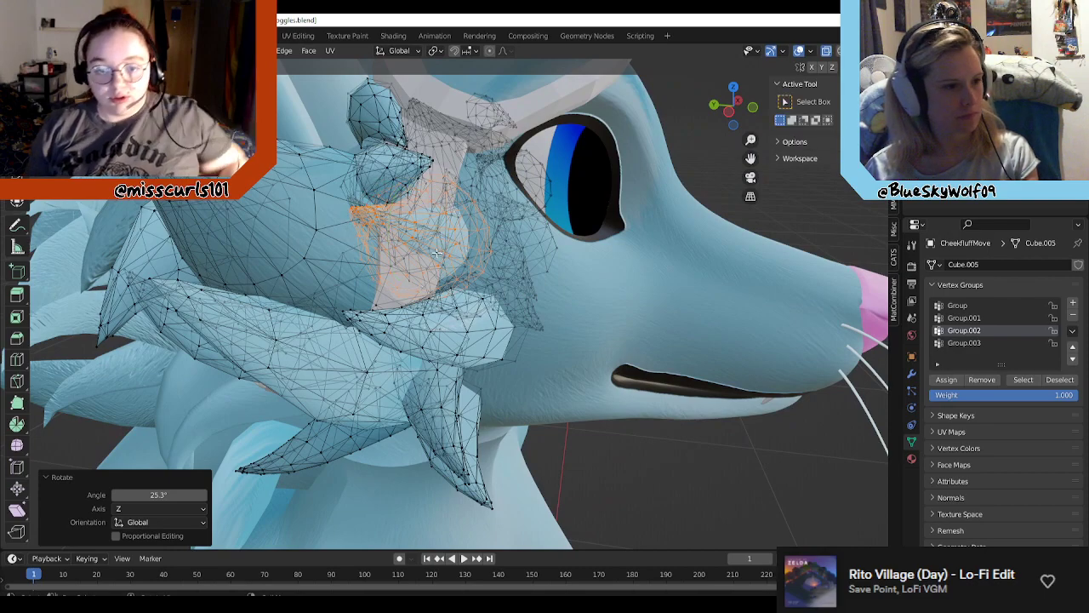
Step: Move the Group.002 tuft slightly along the Y axis and check its fit at the strap in Object Mode
left_click(17, 135)
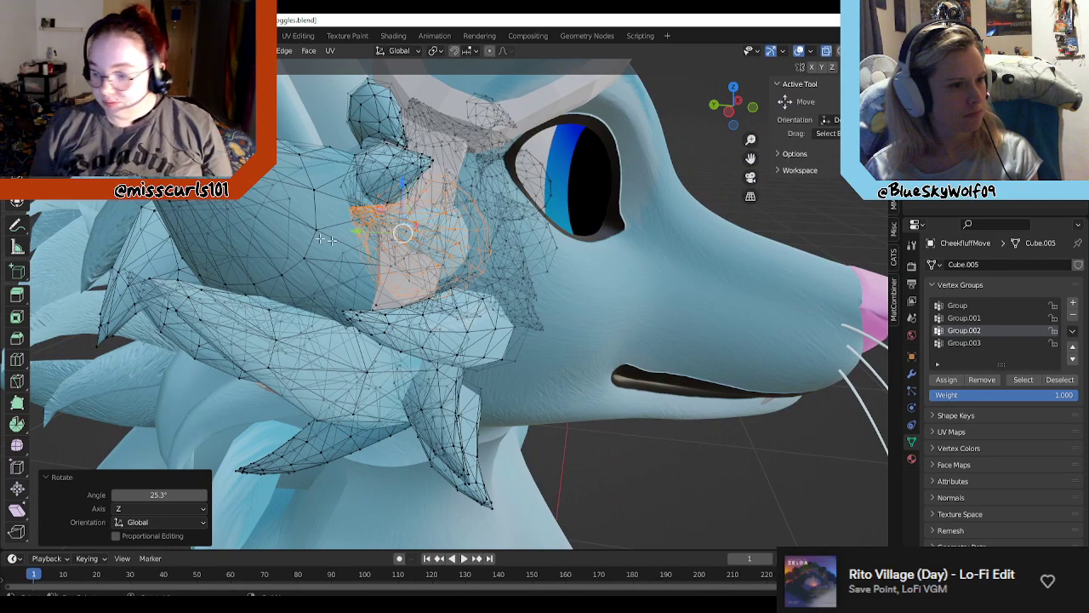
left_click_drag(365, 234, 379, 240)
middle_click_drag(379, 240, 475, 290)
key("Tab")
key("Tab")
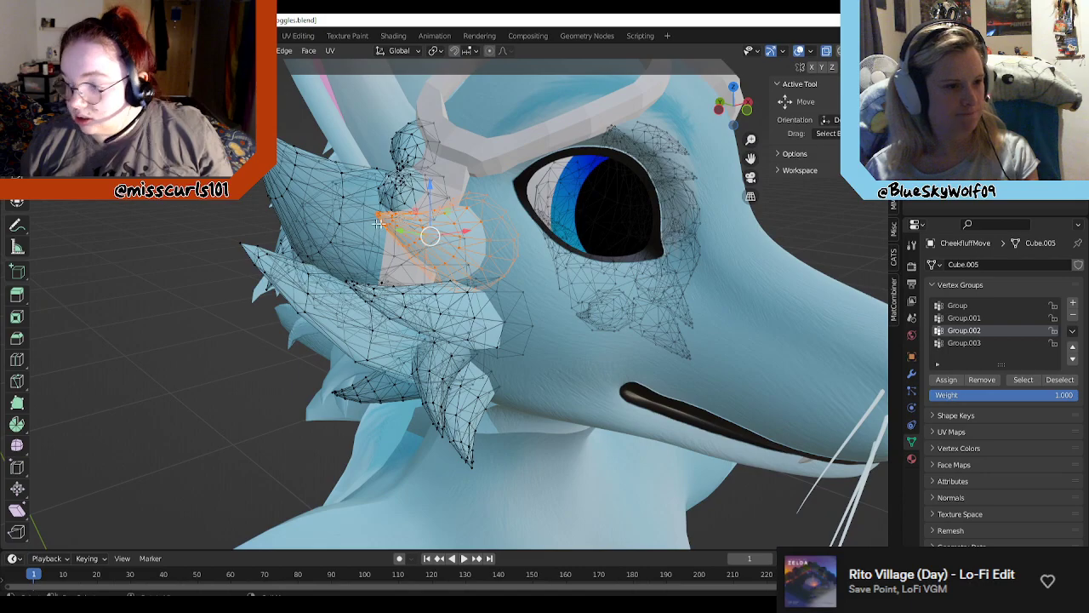
key("Tab")
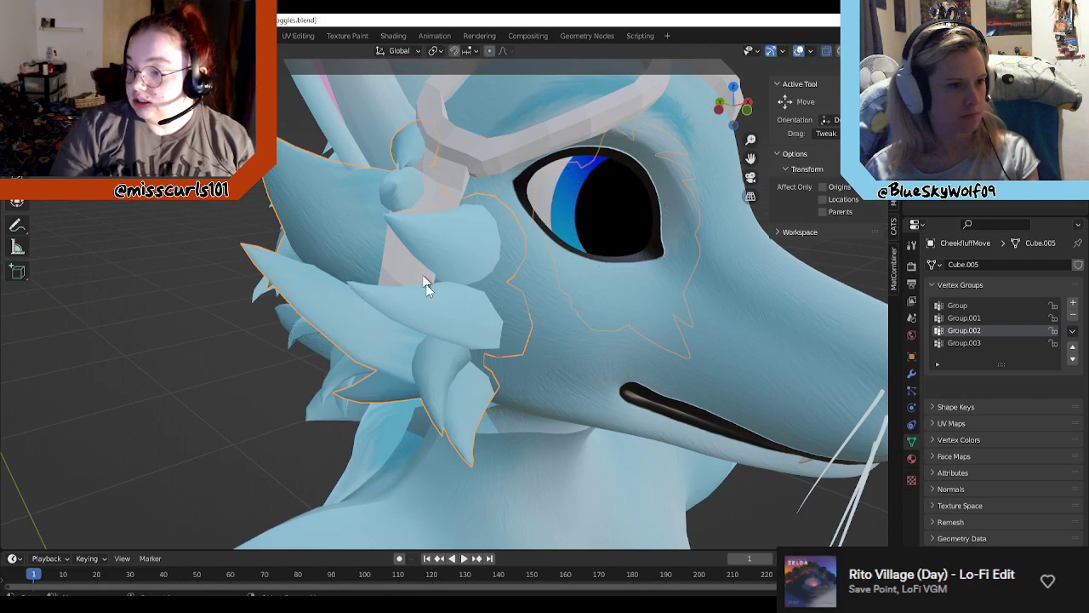
middle_click_drag(502, 358, 497, 310)
scroll(475, 366, "down", 4)
middle_click_drag(745, 338, 545, 315)
scroll(544, 315, "up", 1)
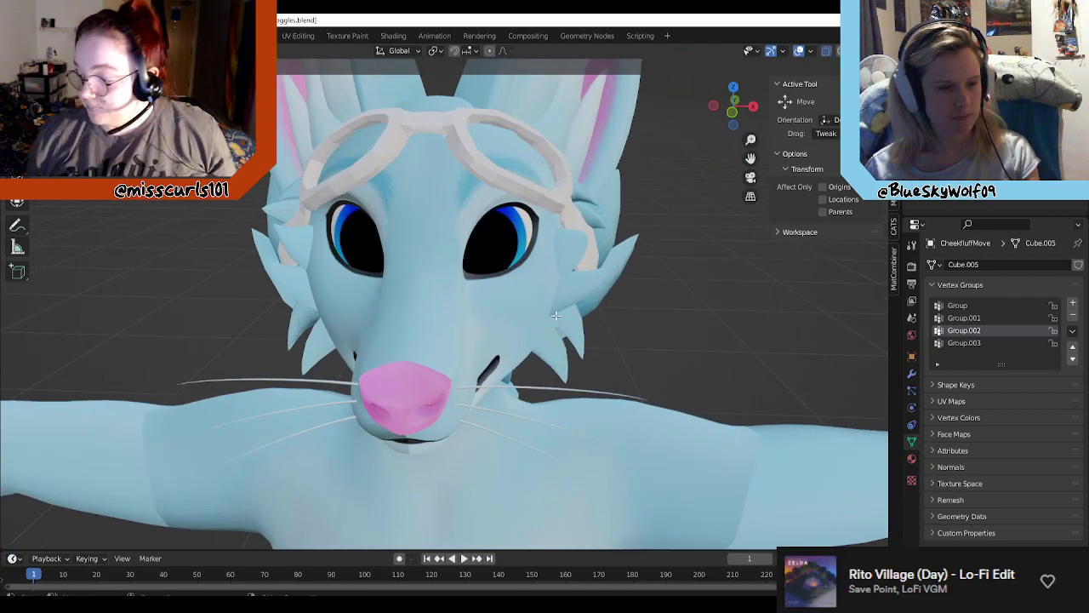
Step: Select only the opposite cheek's tuft in Edit Mode by adding Group.003 to the selection and deselecting Group.002
key("Tab")
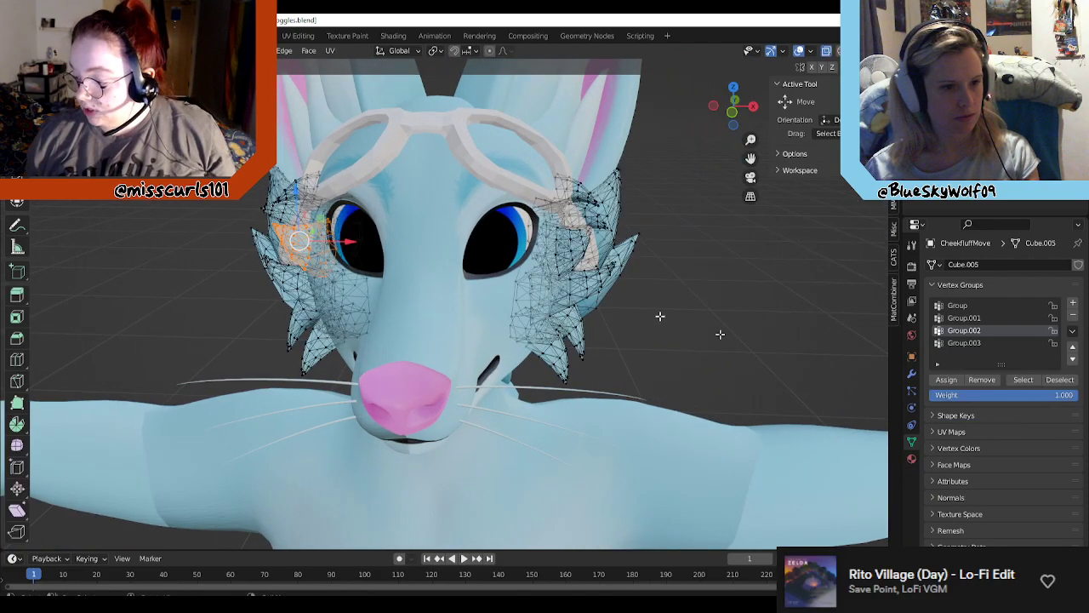
left_click(985, 339)
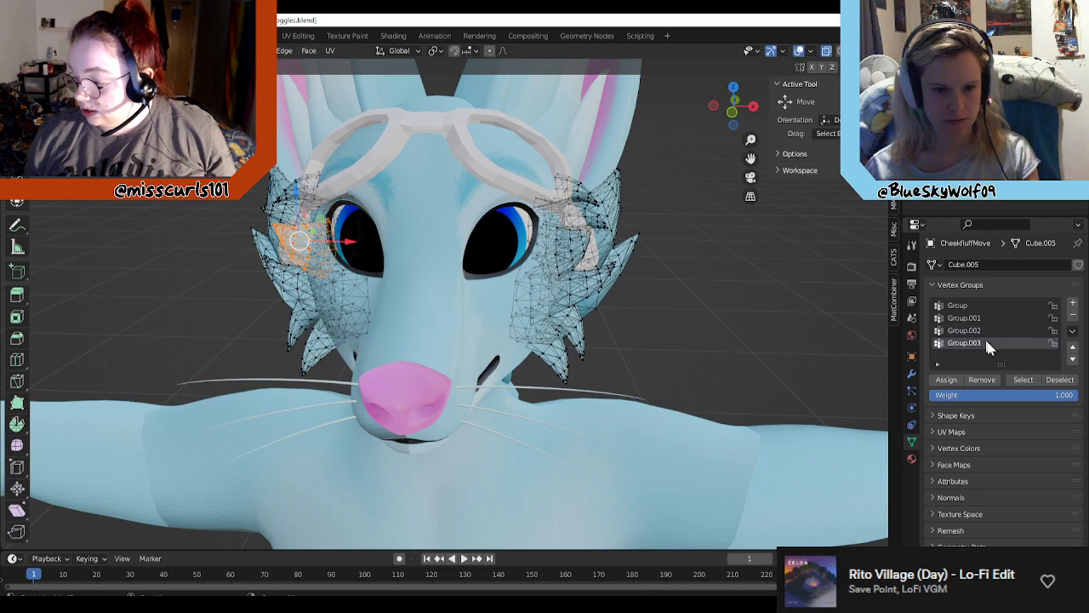
left_click(1028, 379)
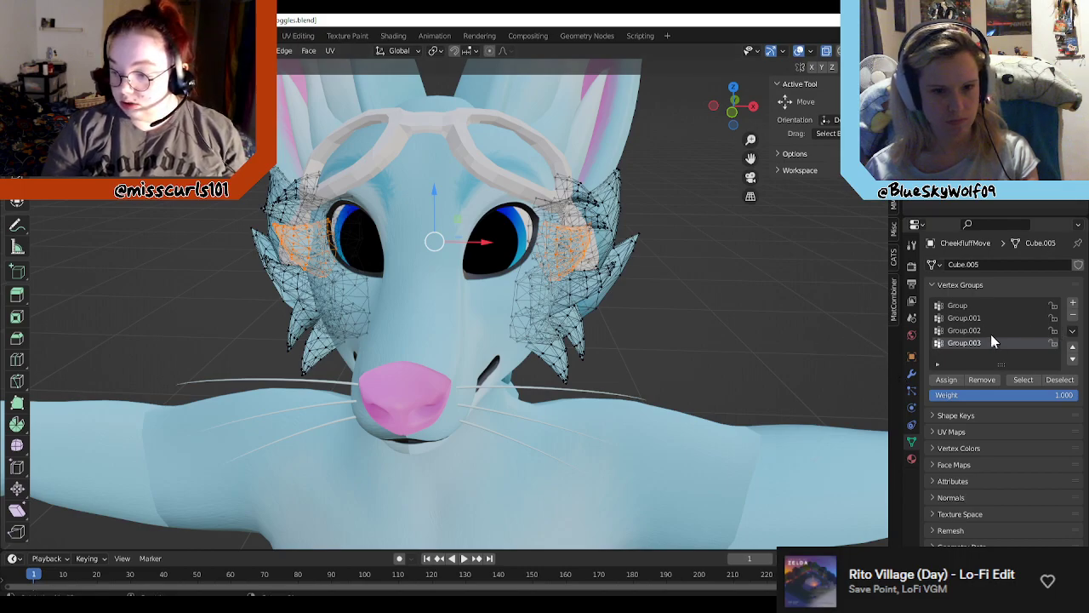
left_click(991, 332)
left_click(1066, 384)
middle_click_drag(698, 314, 638, 308)
scroll(718, 299, "up", 3)
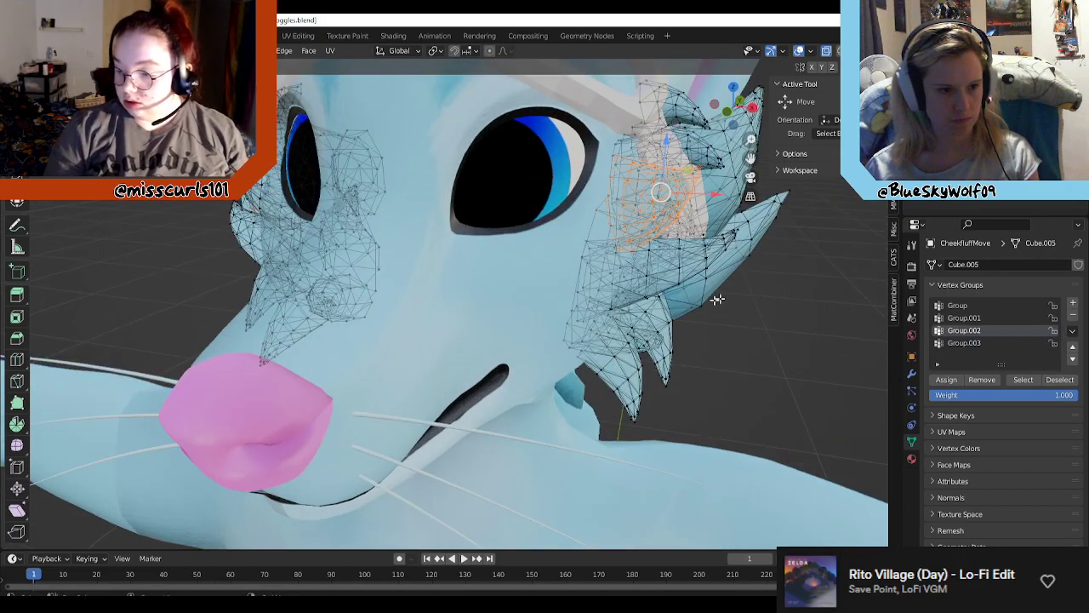
middle_click_drag(717, 299, 582, 245)
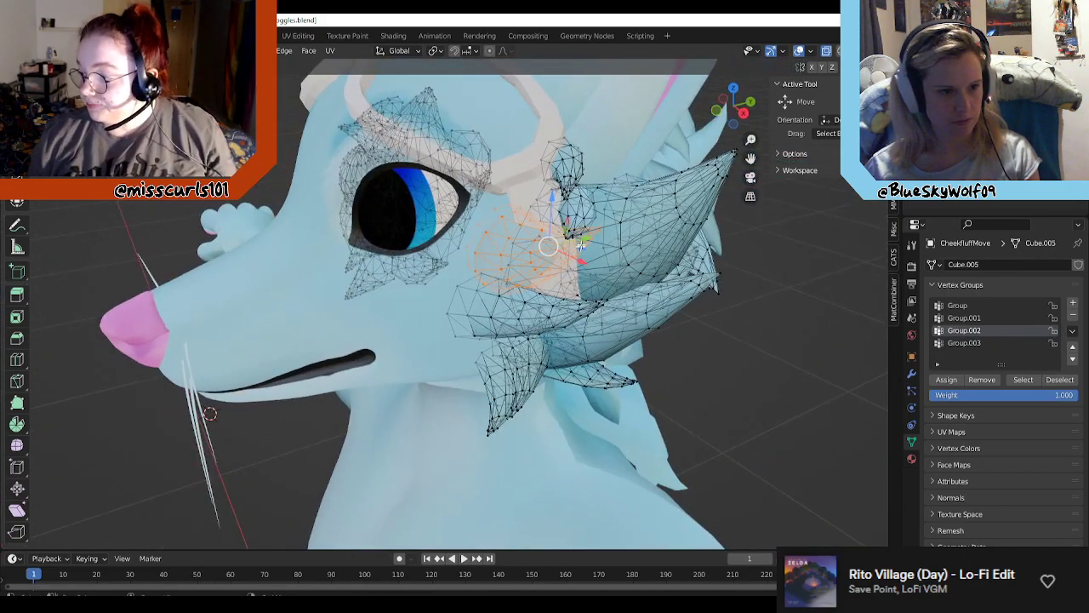
Step: Move the selected Group.003 tuft about -0.005 m along the Y axis
left_click_drag(587, 238, 576, 236)
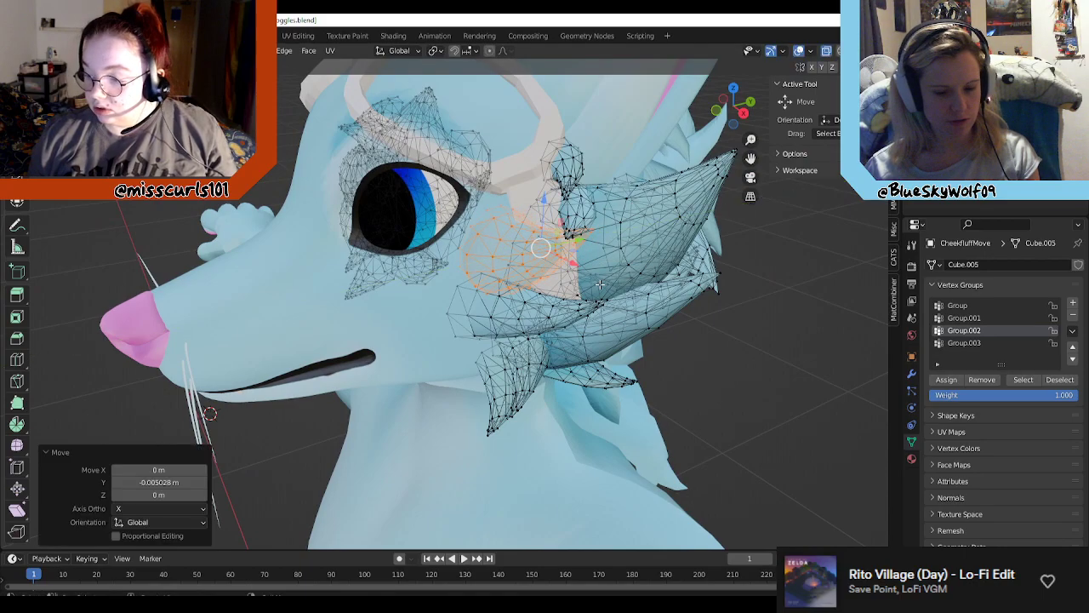
middle_click_drag(582, 247, 703, 290)
Step: Try rotating the selected cheek tuft freely, and undo the rotation
key("r")
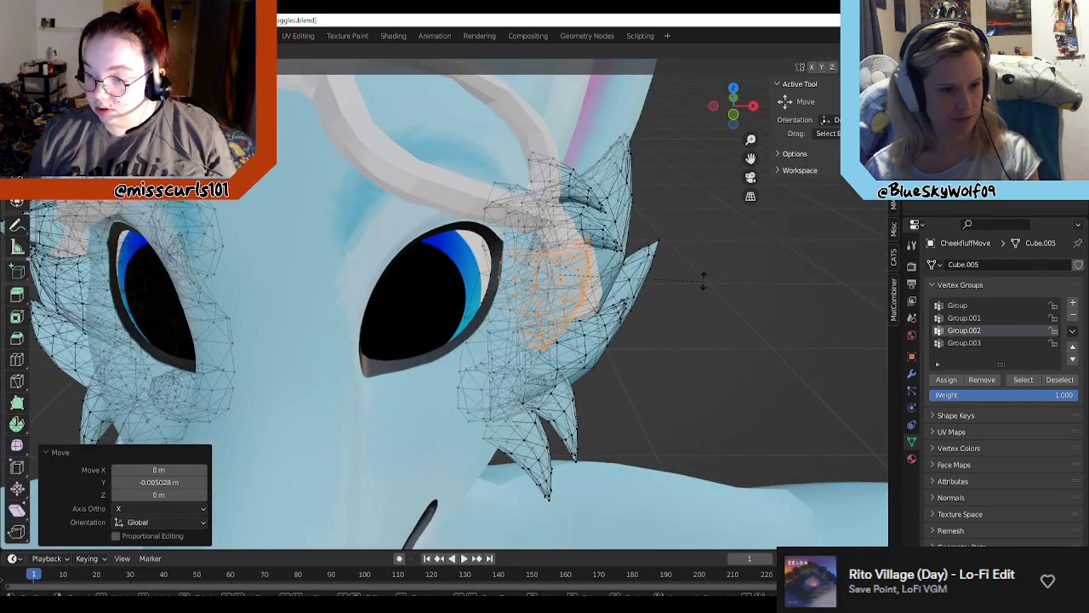
left_click(703, 282)
key("ctrl+z")
scroll(684, 347, "down", 1)
middle_click_drag(682, 348, 637, 357)
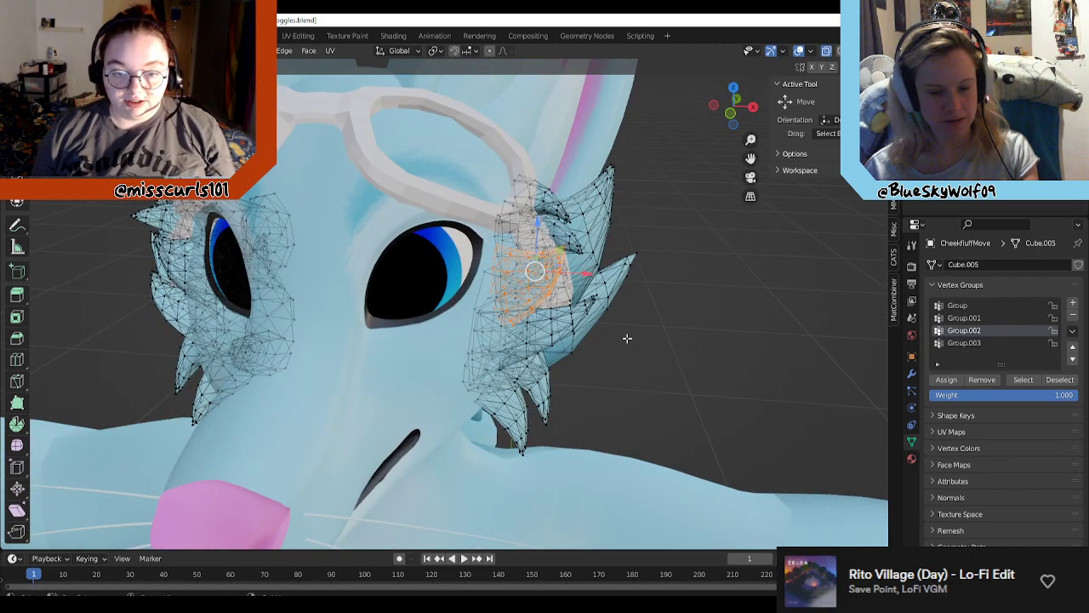
Step: Rotate the selected cheek tuft around the Z axis with the Rotate tool and check it in Object Mode
left_click(17, 159)
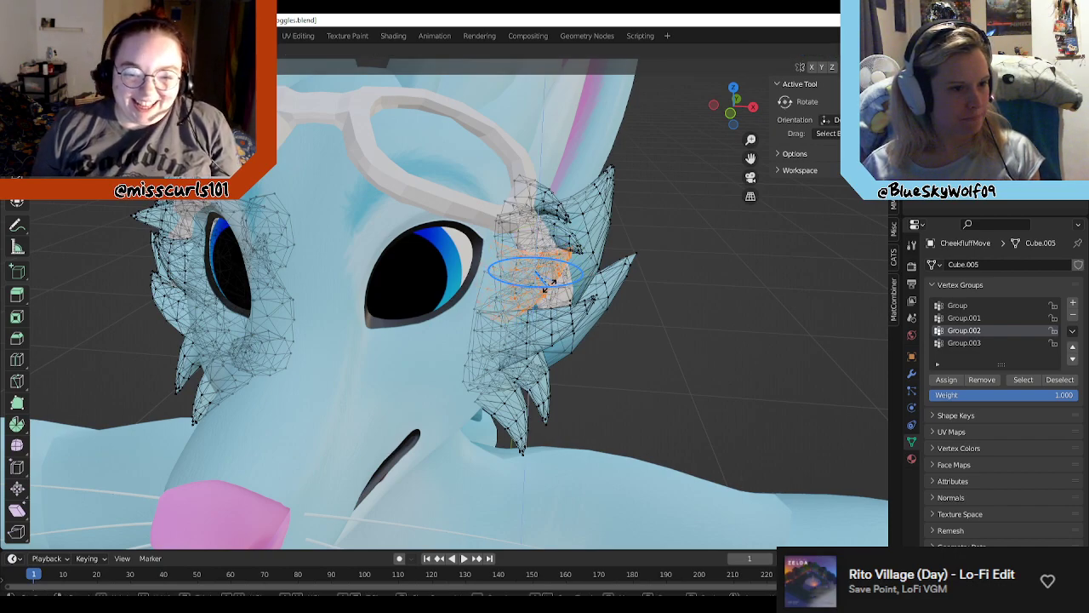
left_click(549, 285)
middle_click_drag(549, 285, 659, 352)
key("Tab")
key("Tab")
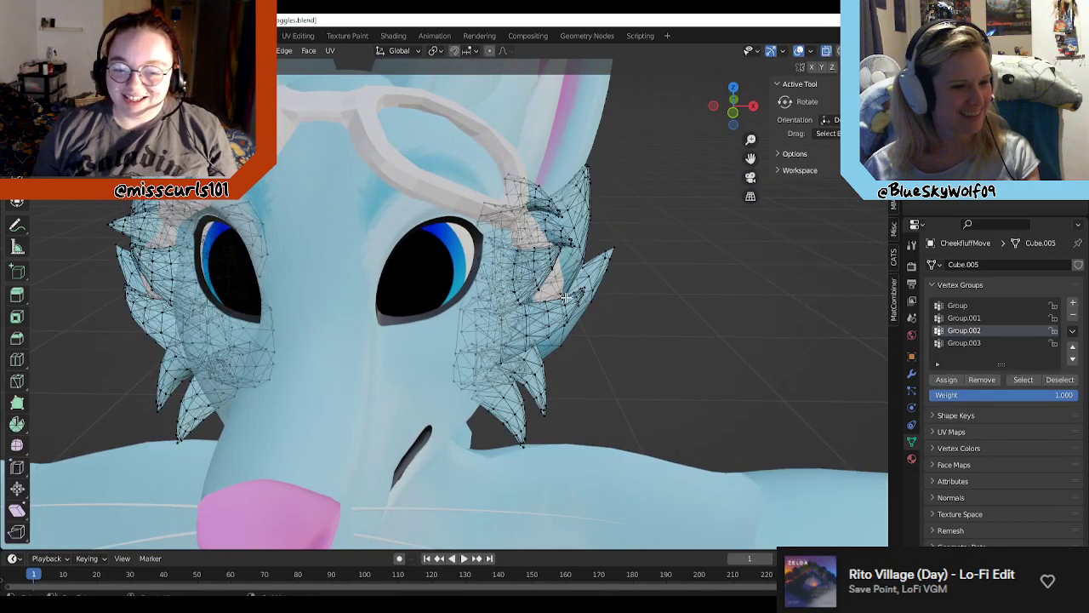
Step: Select the vertices of the Group.003 tuft again and move them slightly along the Y axis
left_click(998, 343)
left_click(1023, 379)
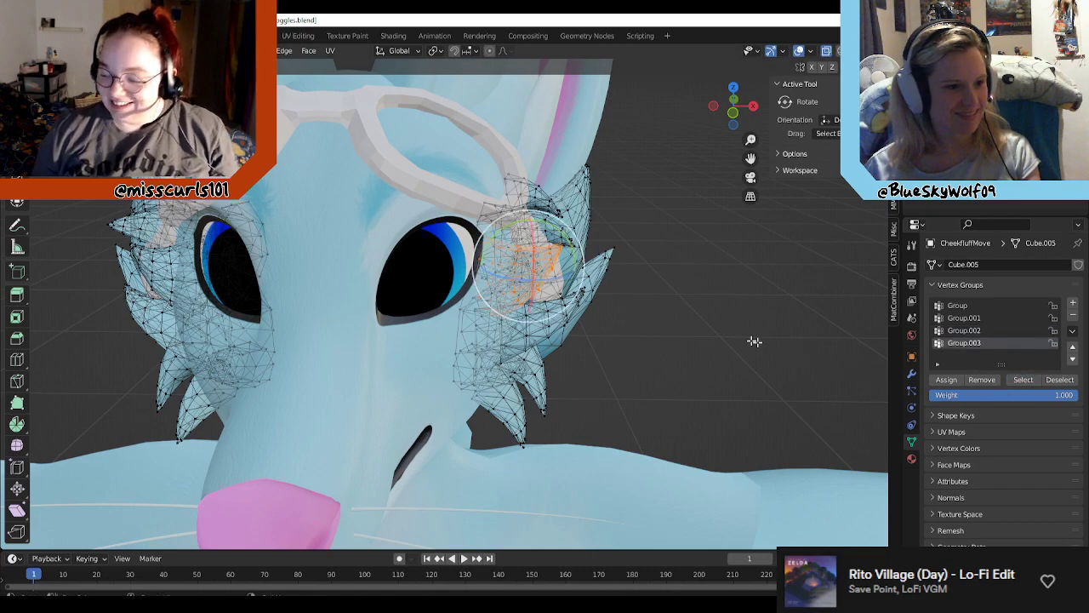
key("c")
left_click(17, 138)
middle_click_drag(620, 298, 629, 331)
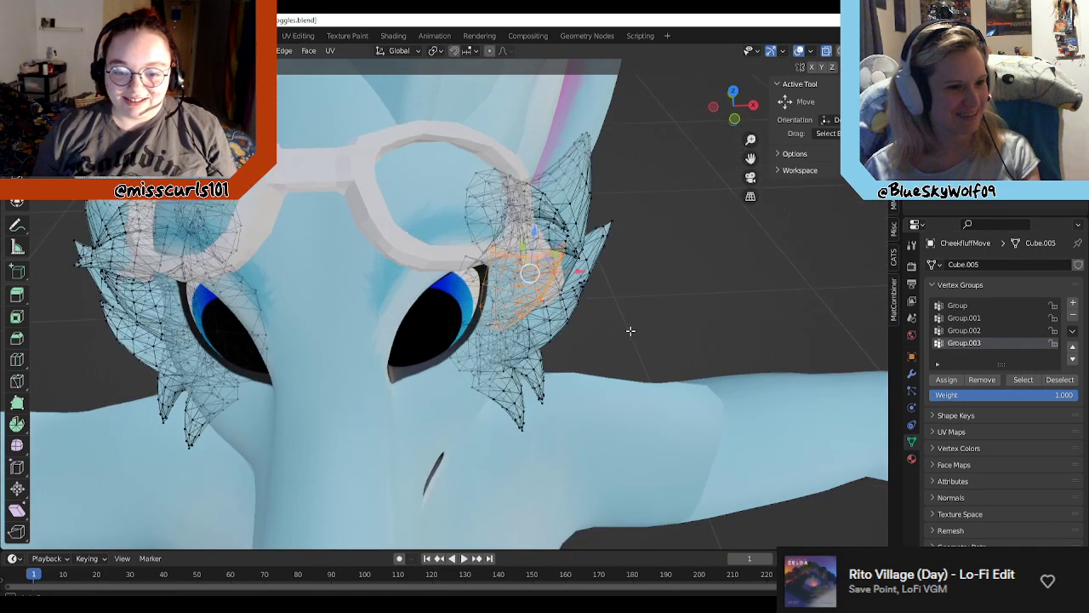
key("g")
key("y")
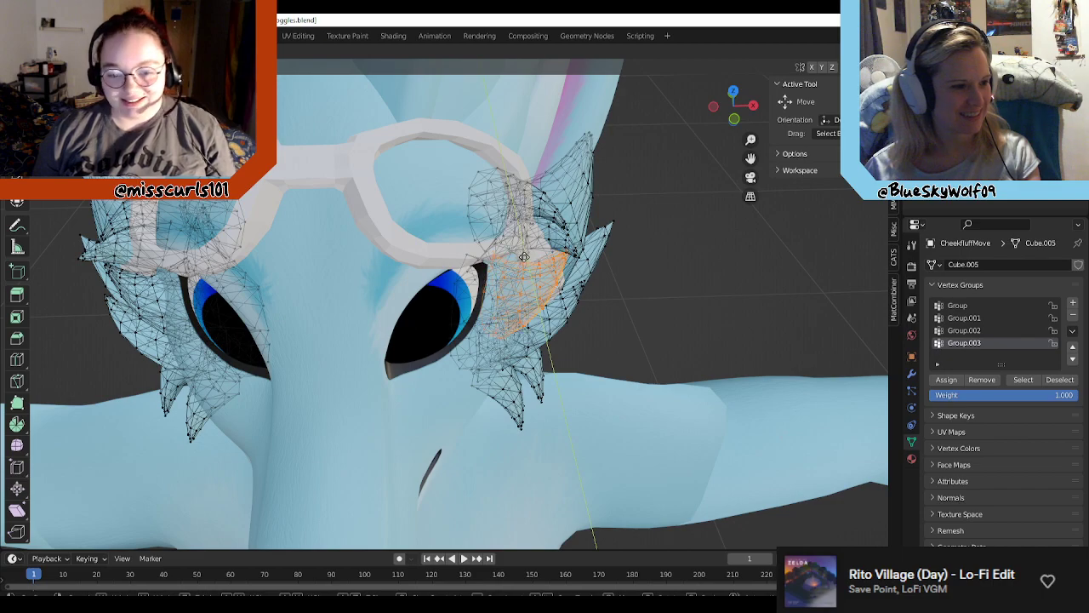
left_click(525, 257)
Step: Check the Group.003 tuft's fit at the strap in Object Mode, and rotate it about -2.4° around the view axis in Edit Mode
key("Tab")
middle_click_drag(688, 352, 692, 307)
scroll(706, 297, "up", 8)
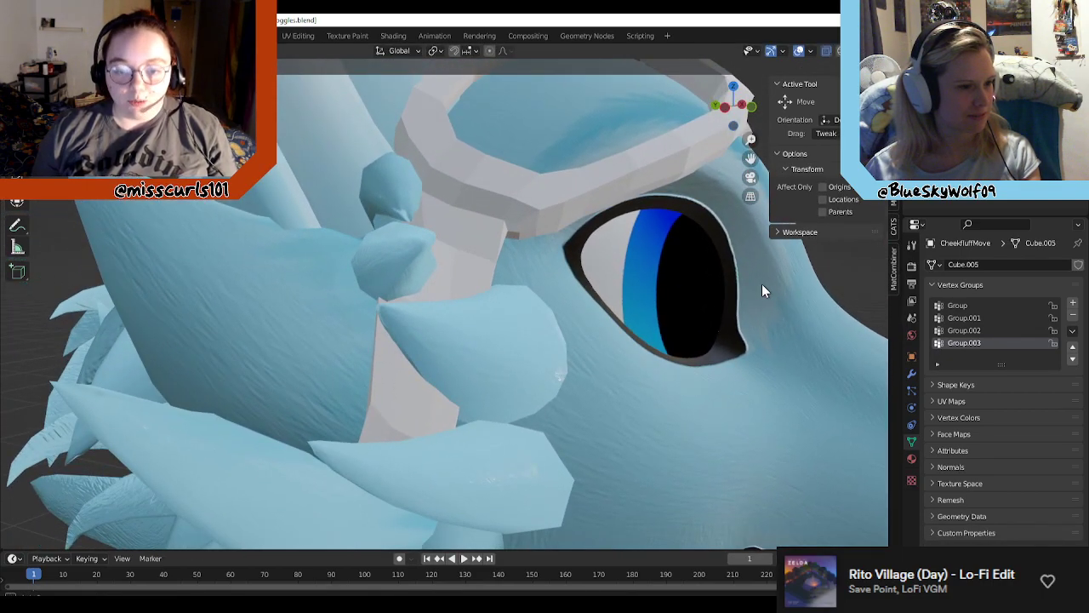
scroll(762, 283, "down", 5)
middle_click_drag(762, 284, 669, 302)
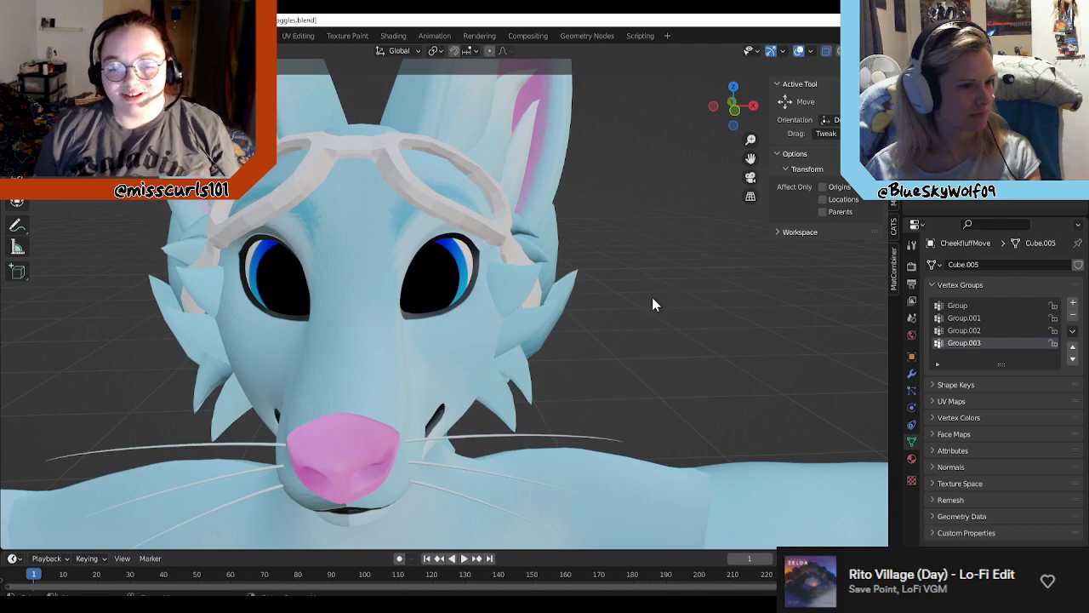
key("Tab")
key("g")
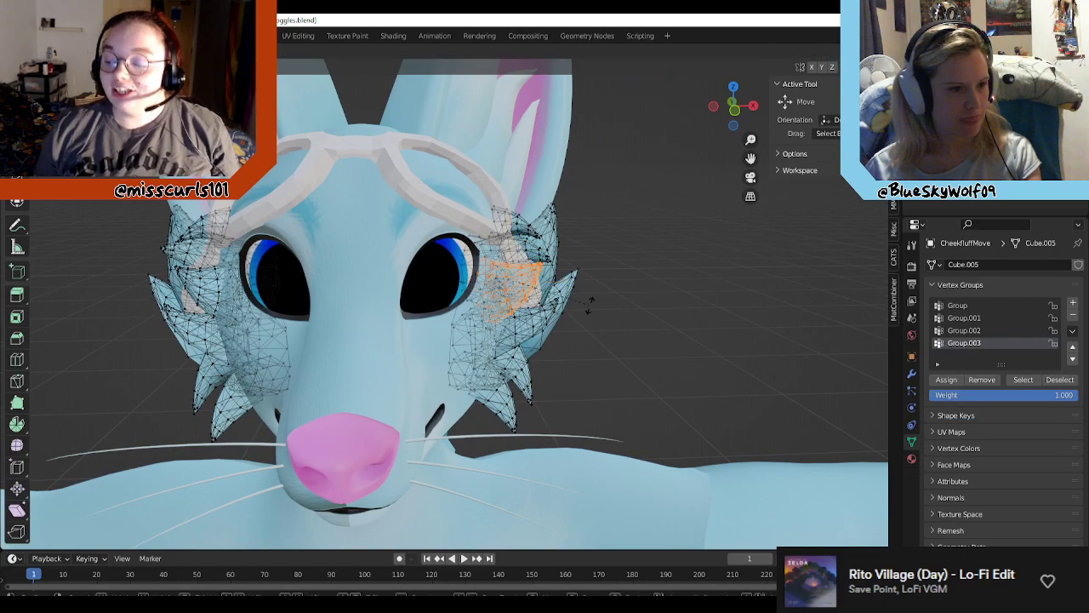
left_click(594, 304)
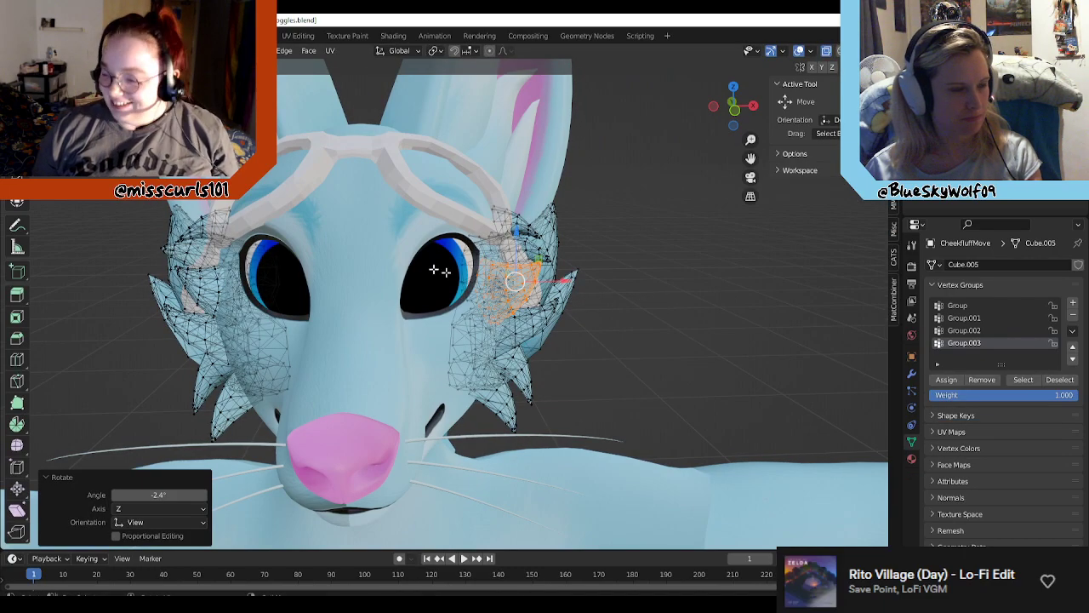
Step: Rotate the Group.003 tuft slightly around the Z axis with the Rotate tool and clear the selection
left_click(17, 159)
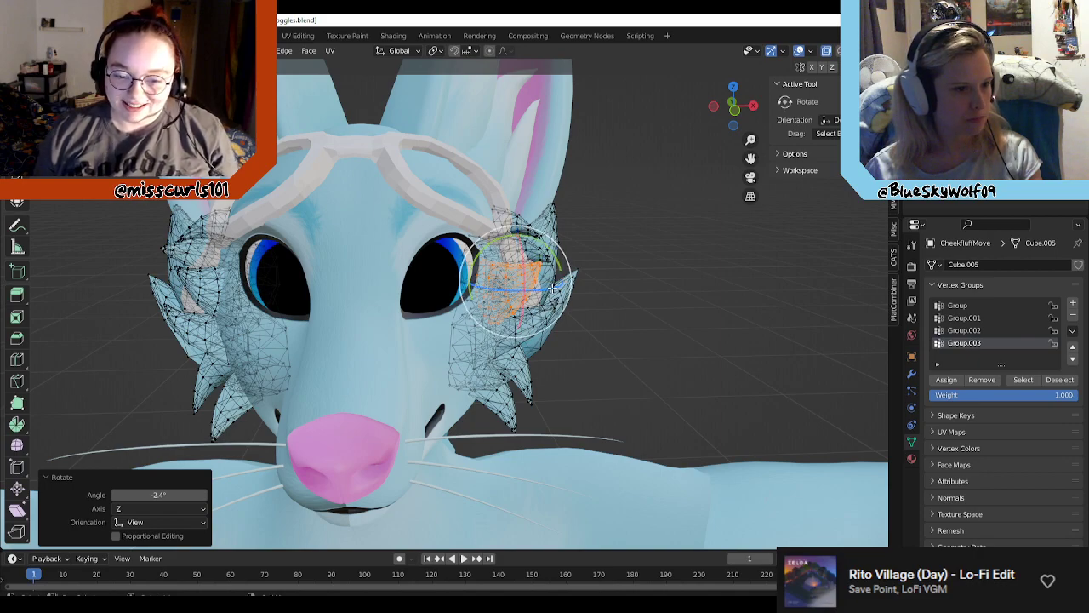
left_click_drag(553, 298, 533, 290)
left_click(628, 333)
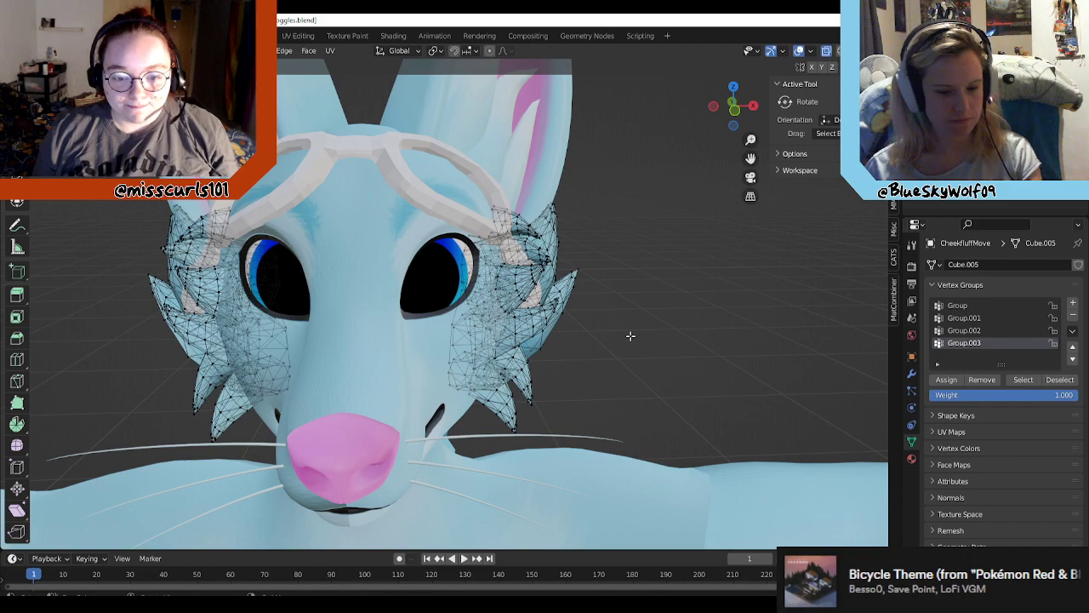
Step: Examine how the tufts on both cheeks sit around the goggles' strap in Object Mode, from straight ahead, above and the side
key("Tab")
scroll(617, 339, "down", 4)
middle_click_drag(617, 339, 567, 330)
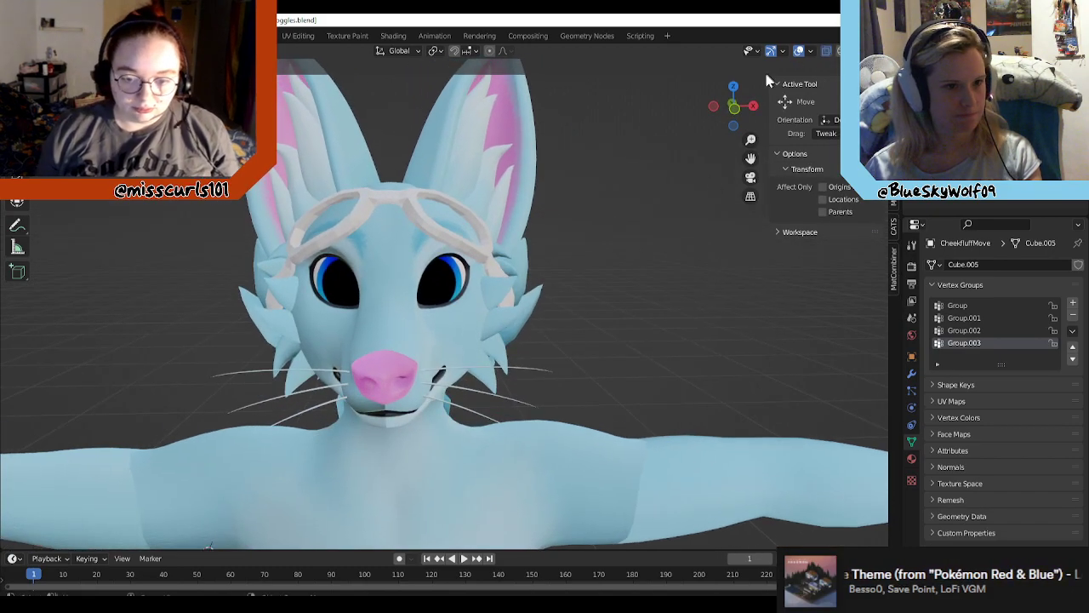
left_click(736, 108)
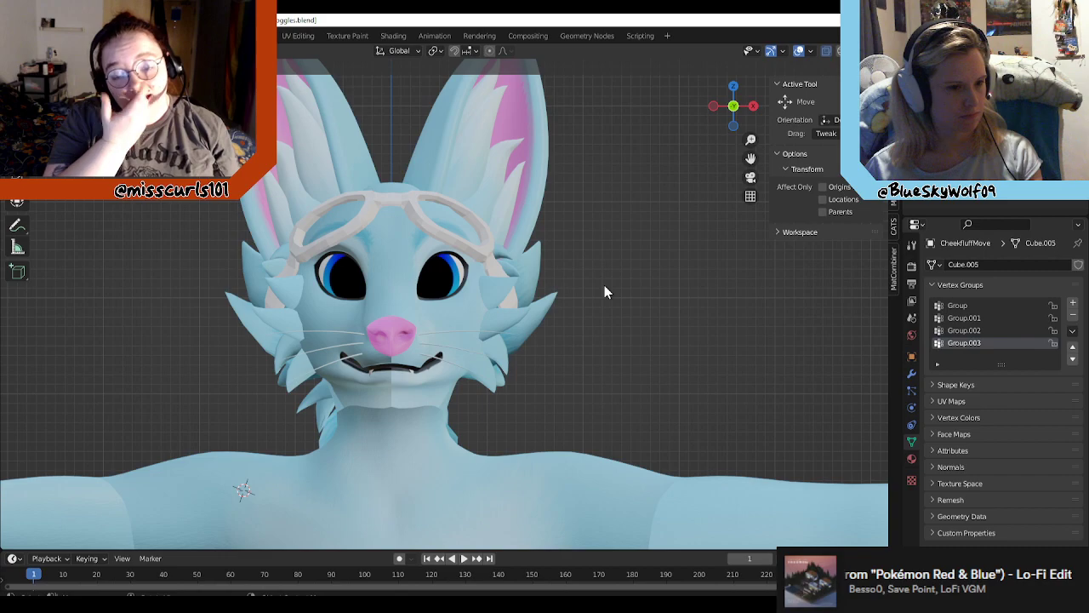
middle_click_drag(603, 278, 683, 247)
left_click(737, 106)
scroll(674, 288, "up", 4)
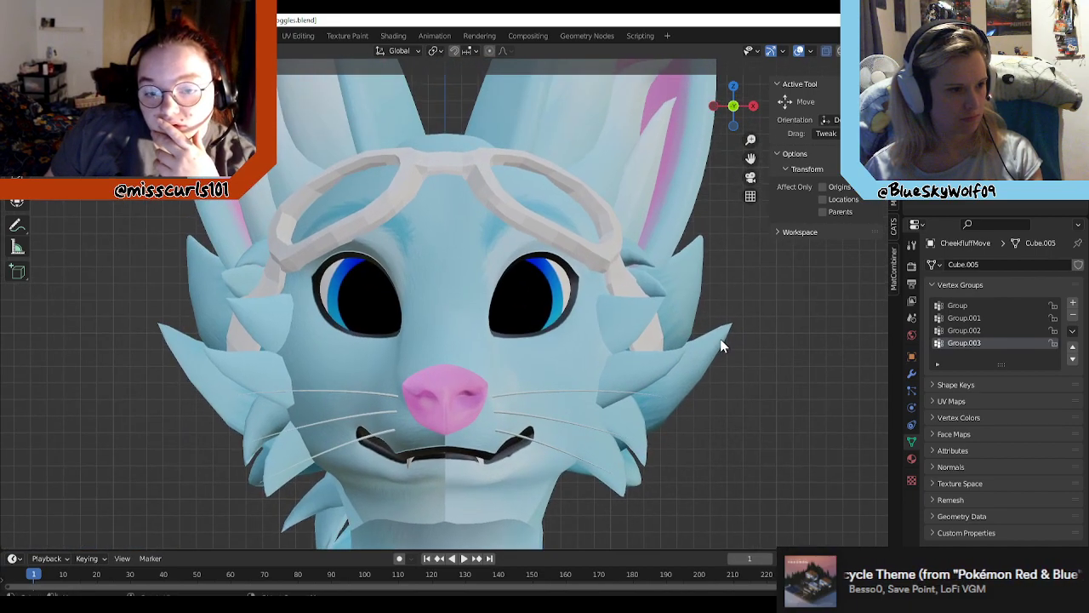
scroll(741, 360, "up", 3)
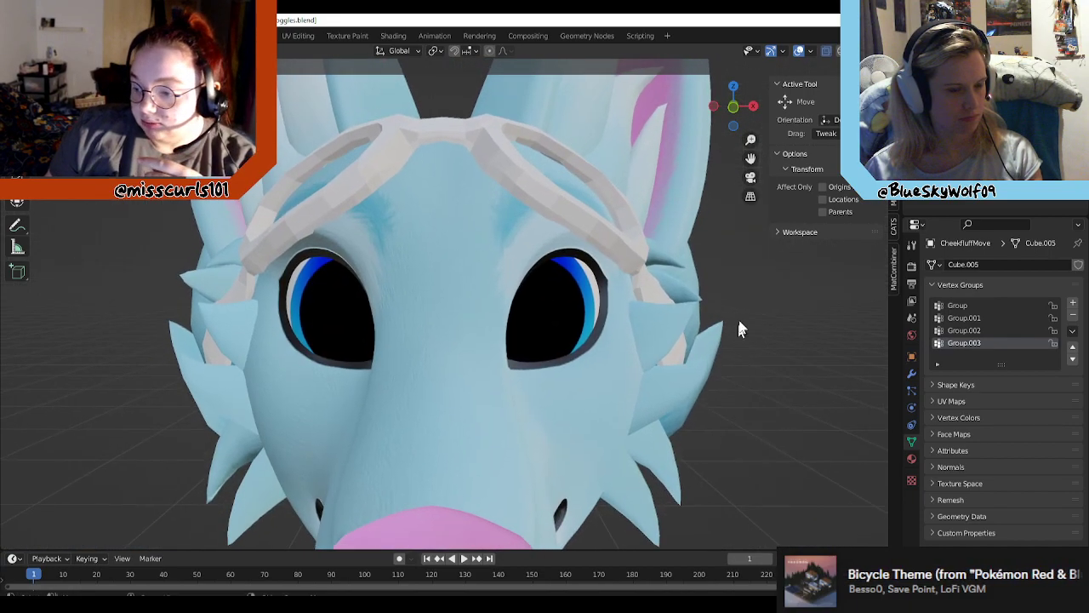
left_click(733, 107)
left_click(733, 107)
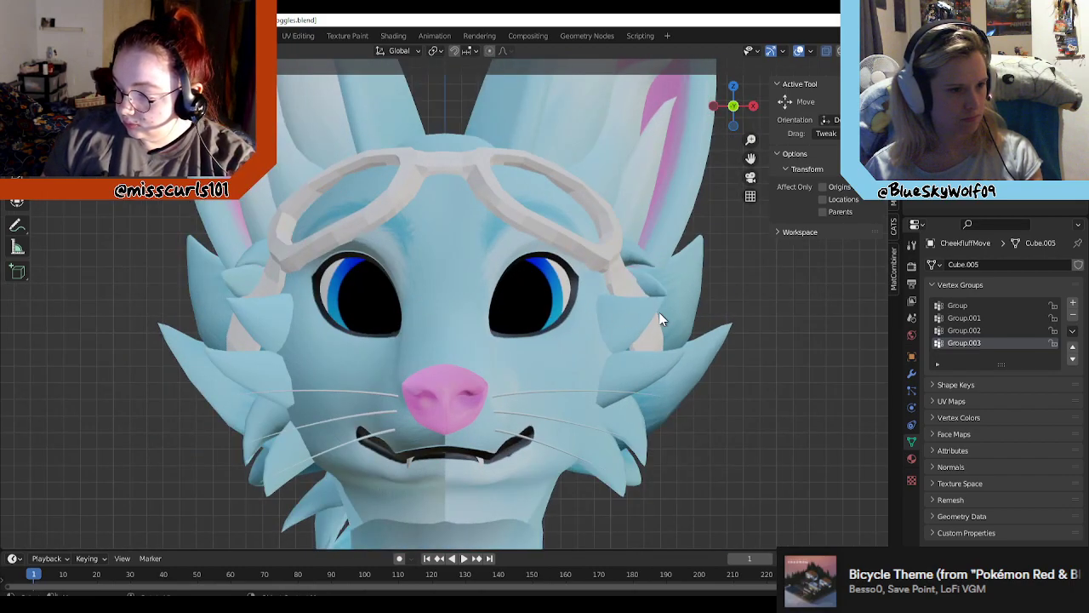
scroll(663, 322, "down", 4)
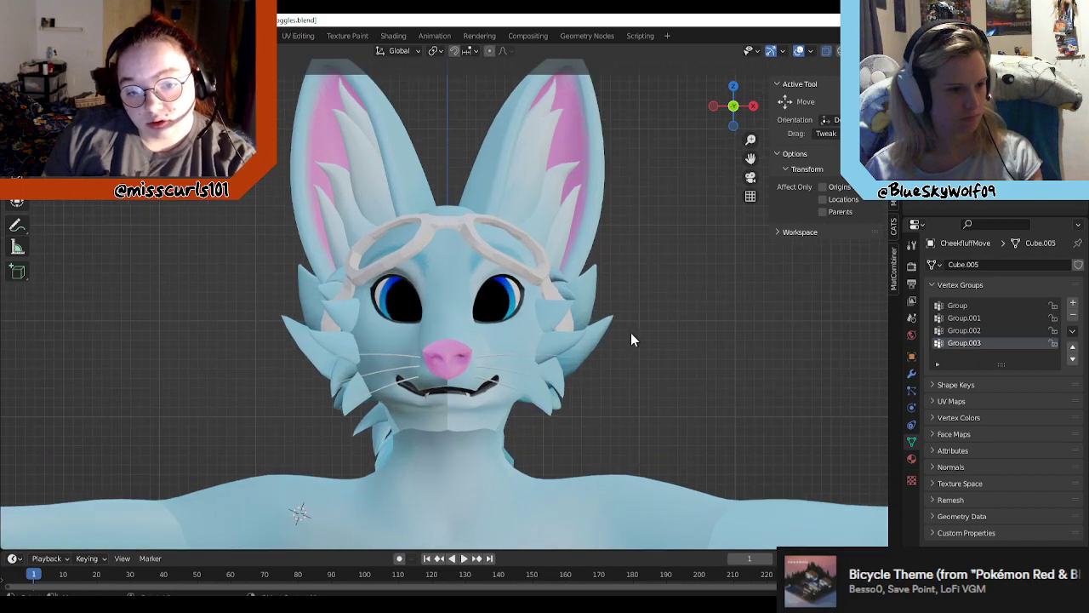
scroll(634, 337, "up", 2)
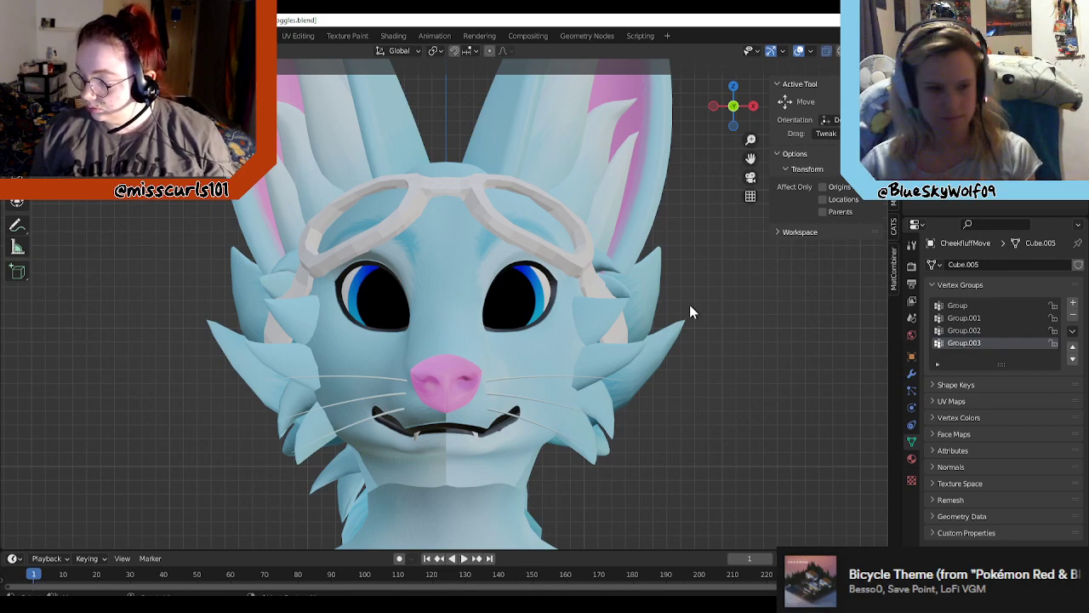
middle_click_drag(690, 307, 698, 351)
scroll(719, 332, "down", 2)
scroll(685, 360, "down", 5)
scroll(630, 322, "up", 3)
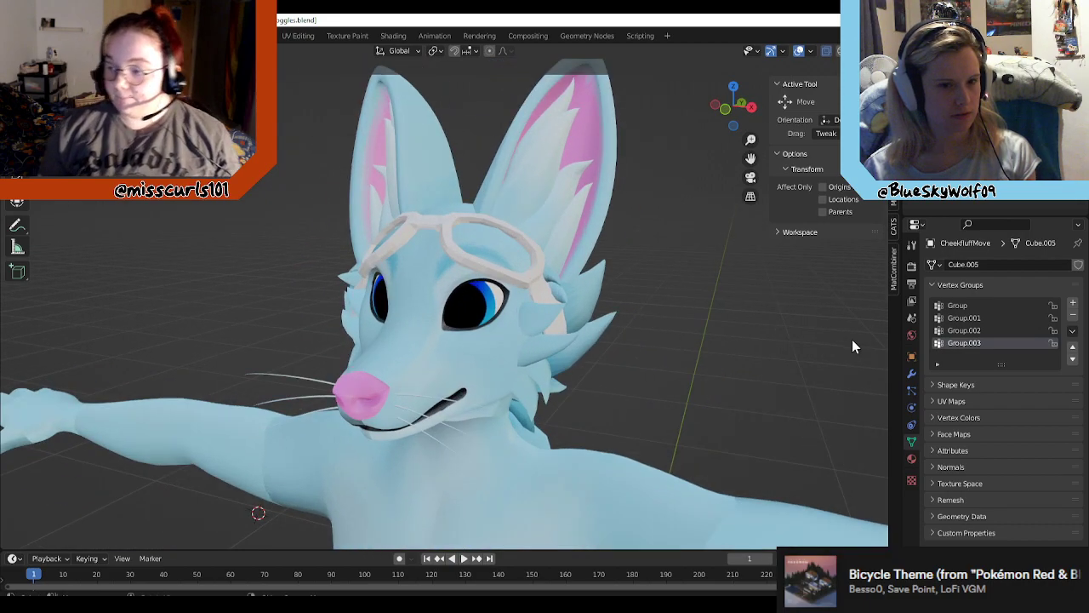
middle_click_drag(530, 316, 780, 367)
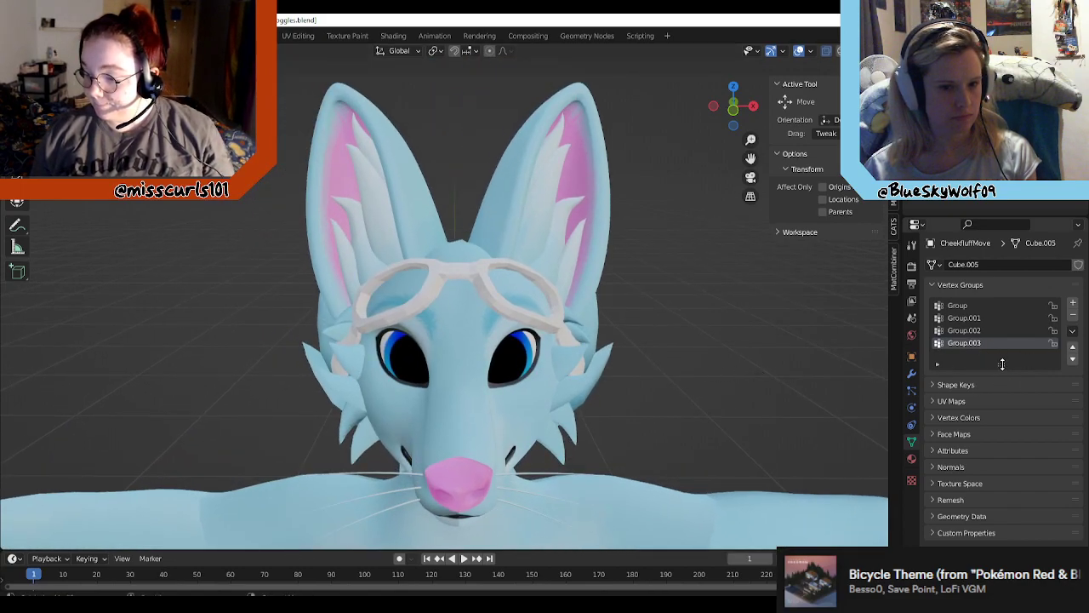
Step: Return to Edit Mode, select the Group.003 tuft's vertices and activate the Move tool
key("Tab")
middle_click_drag(601, 283, 659, 269)
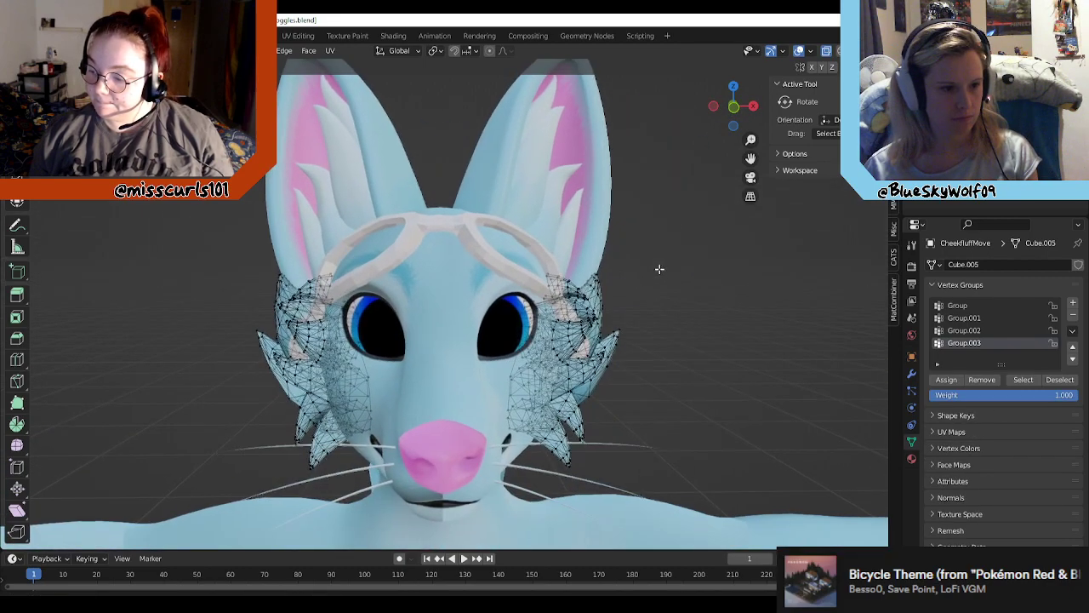
left_click(1025, 379)
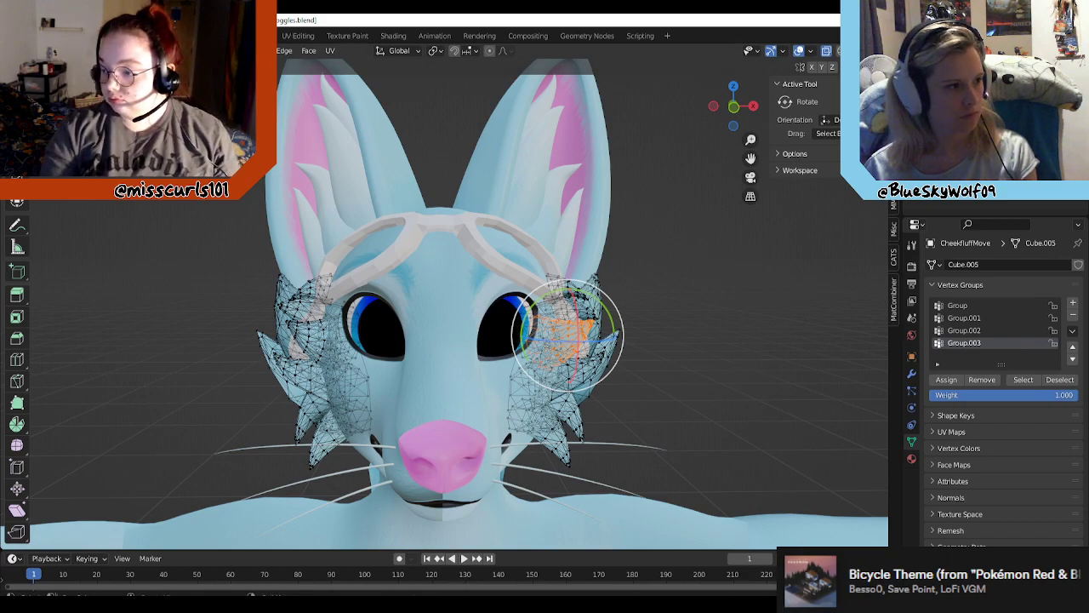
left_click(17, 137)
left_click_drag(569, 336, 720, 336)
middle_click_drag(746, 388, 664, 417)
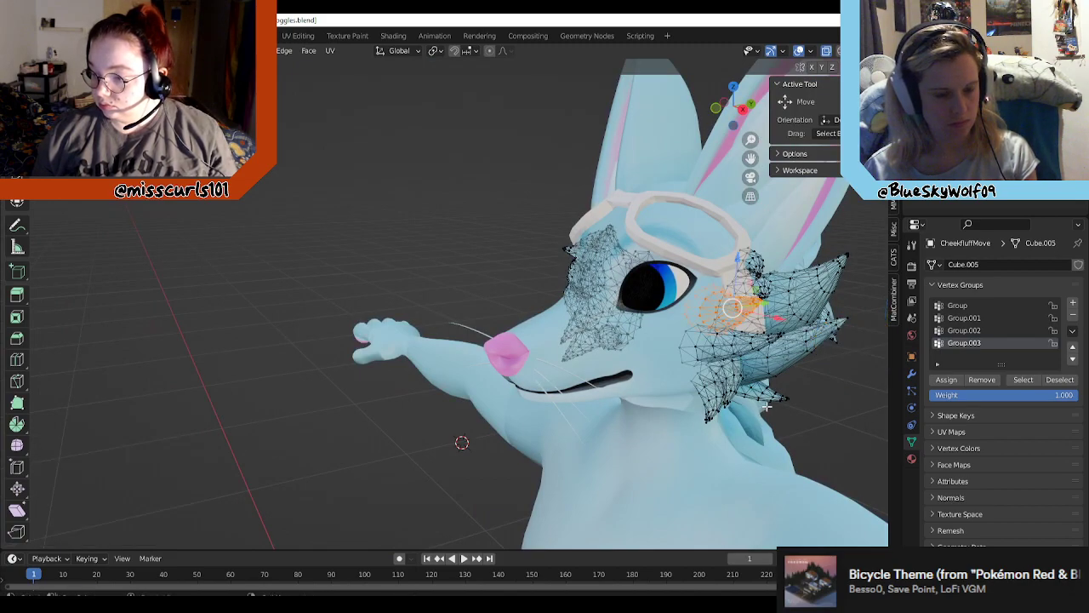
middle_click_drag(759, 412, 647, 383)
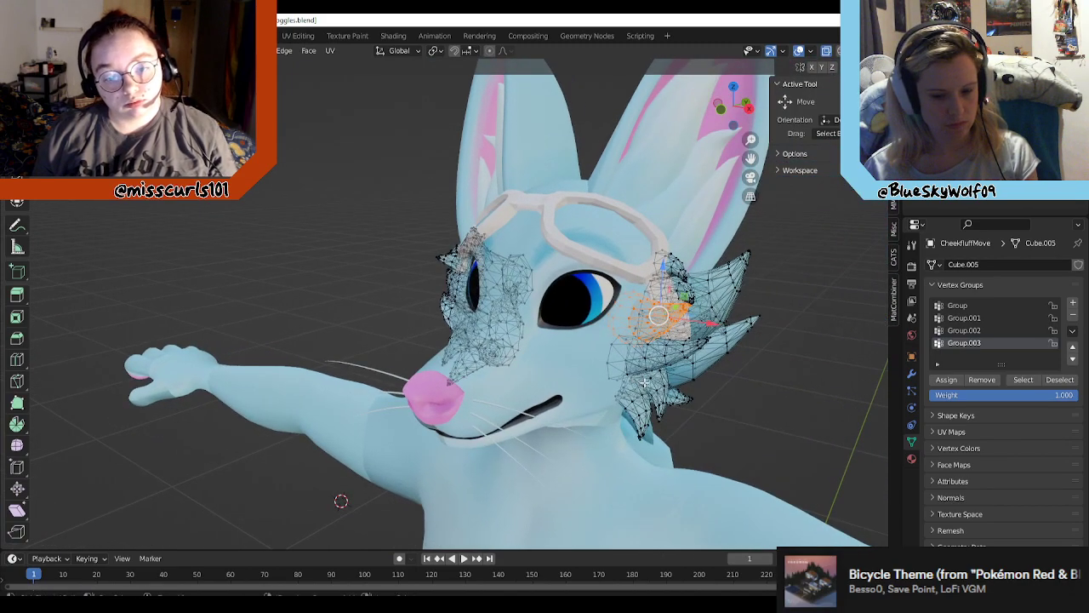
key("ctrl+v")
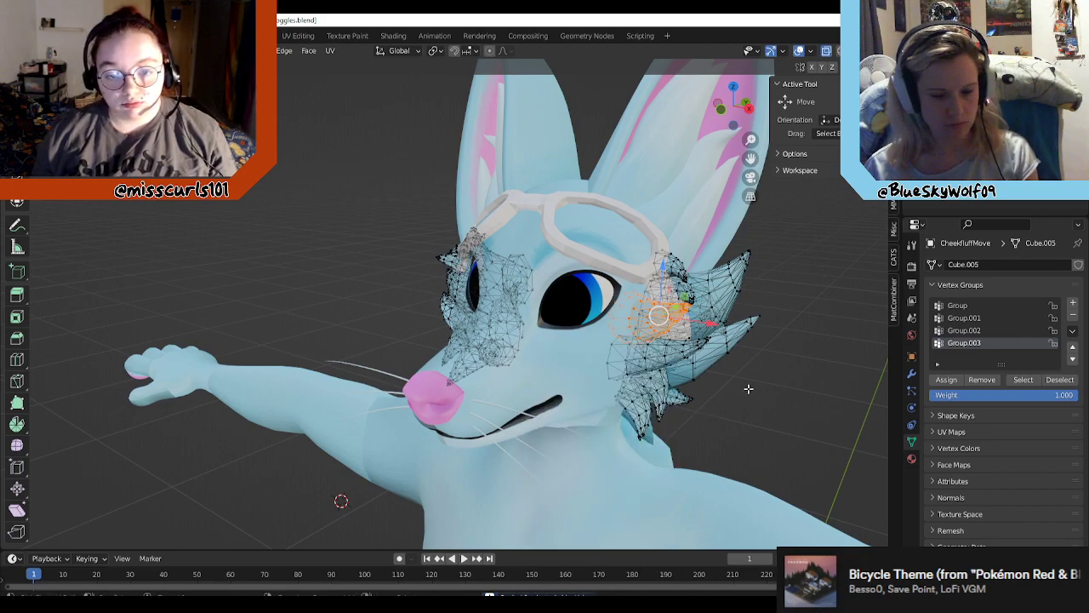
key("ctrl+v")
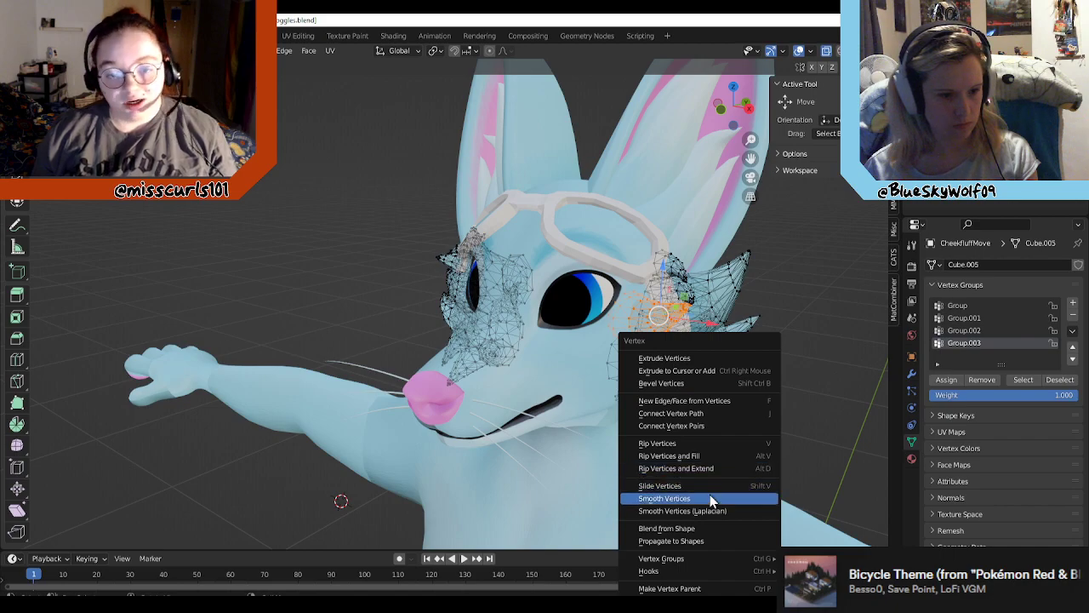
mouse_move(701, 562)
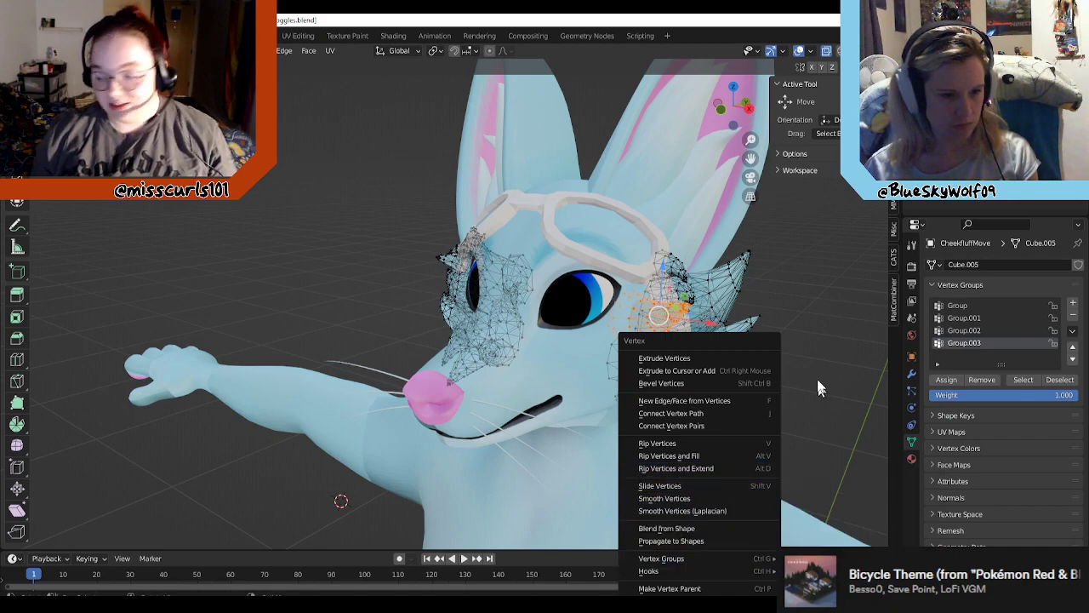
middle_click_drag(722, 372, 775, 381)
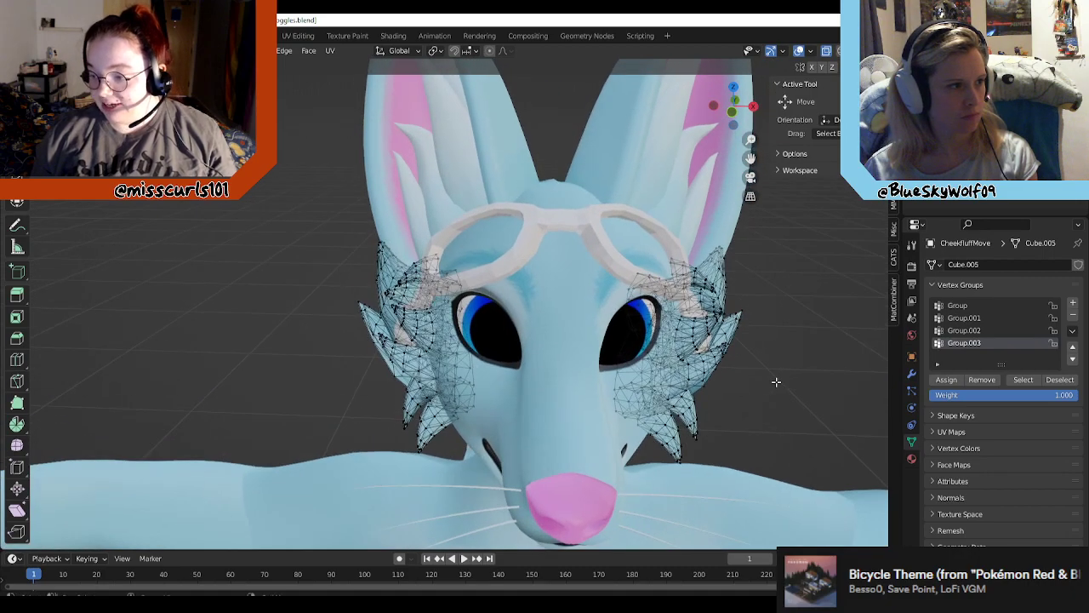
left_click(49, 36)
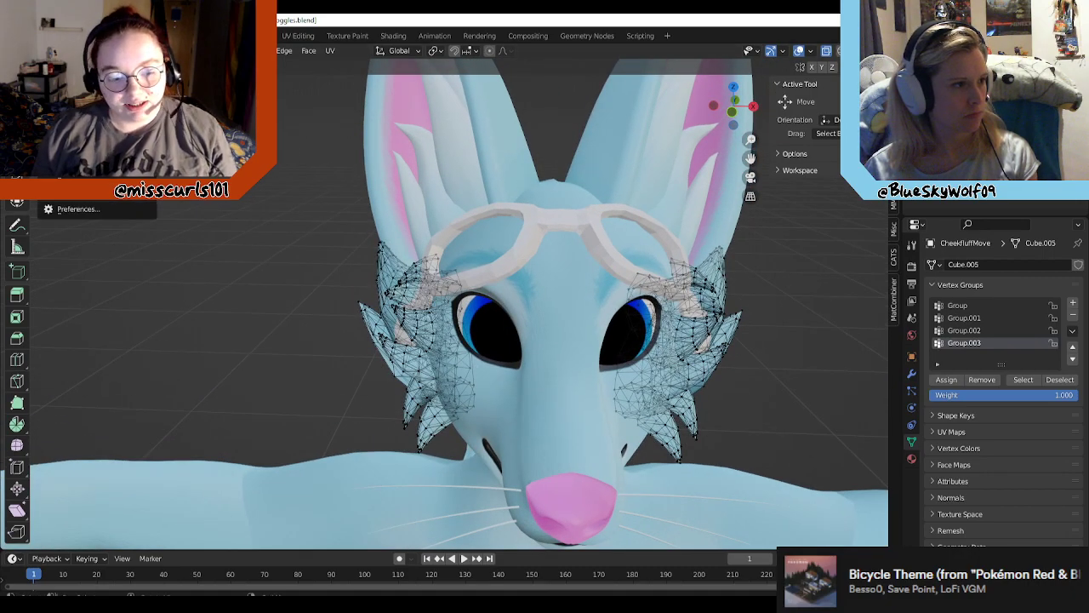
Step: Check the cheek fluff from the side and in three-quarter view, and reselect the Group.003 tuft
scroll(283, 270, "down", 1)
middle_click_drag(770, 383, 645, 375)
scroll(826, 361, "up", 1)
scroll(737, 350, "down", 3)
scroll(651, 367, "down", 1)
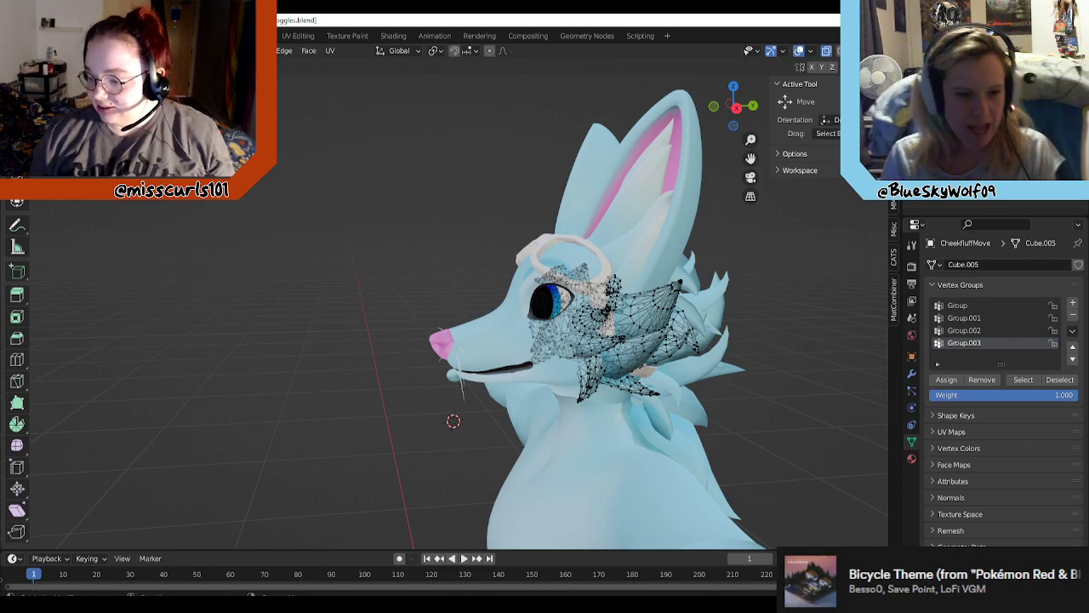
middle_click_drag(885, 386, 739, 364)
scroll(645, 380, "up", 2)
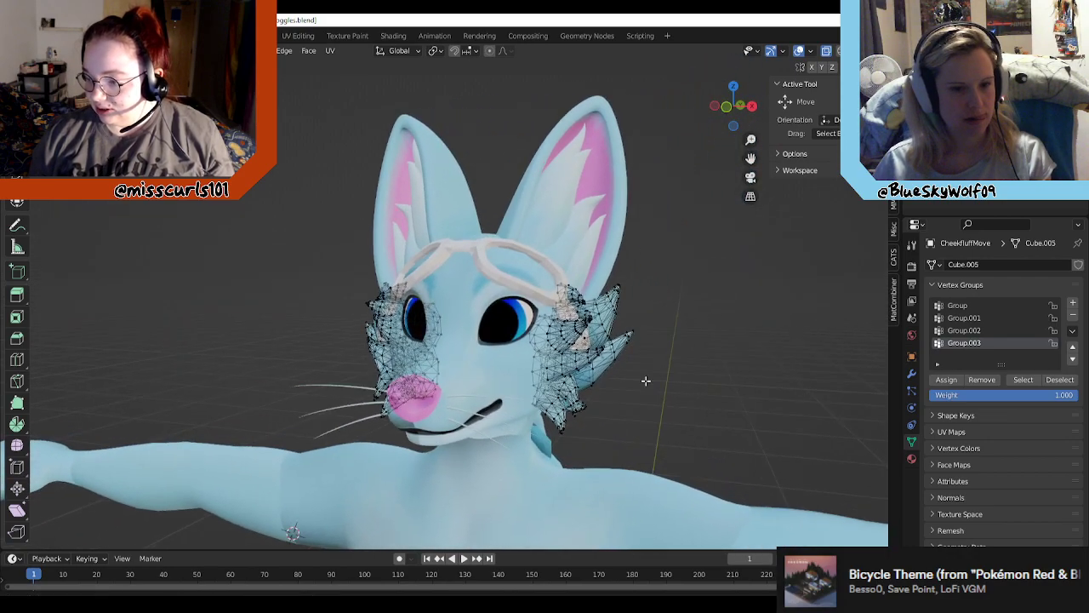
scroll(644, 379, "up", 2)
left_click(1020, 380)
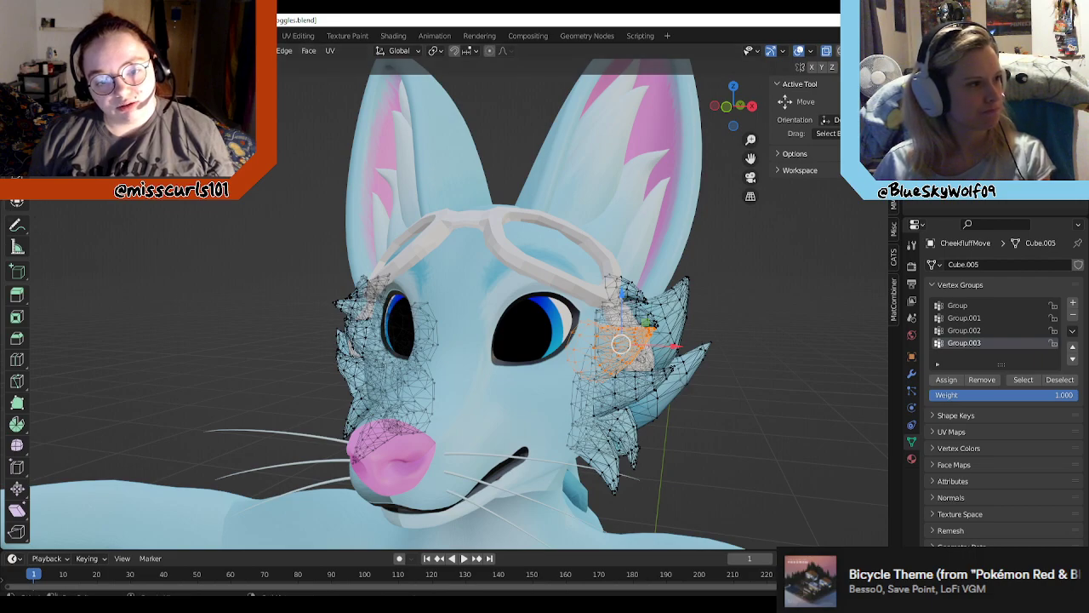
Step: Check the cheek fluff in Object Mode from the front and side, return to Edit Mode and clear the vertex selection
left_click(17, 92)
middle_click_drag(197, 244, 233, 271)
key("Tab")
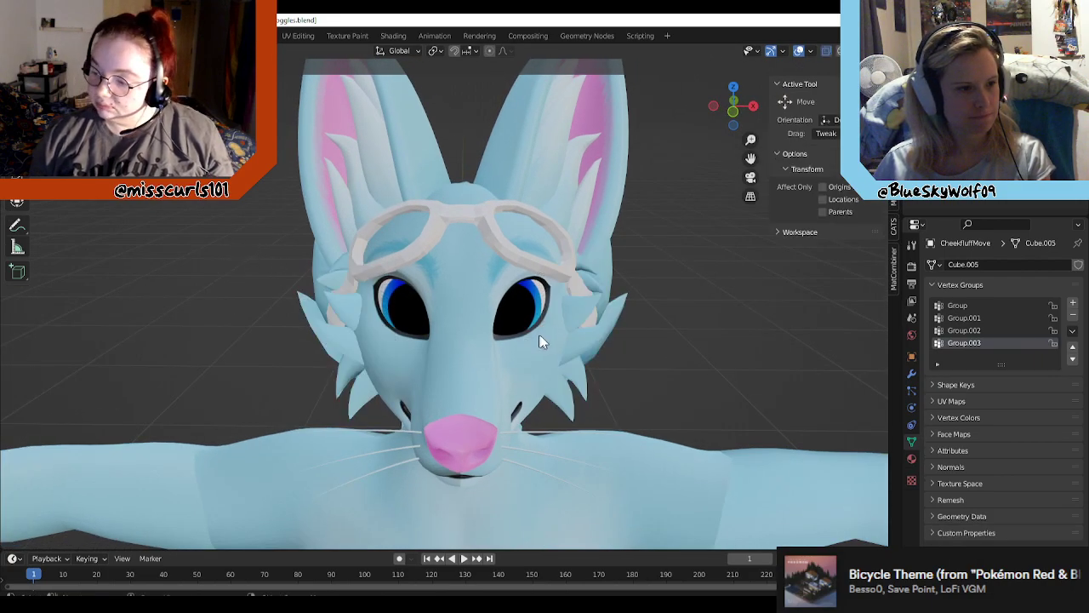
middle_click_drag(542, 338, 707, 358)
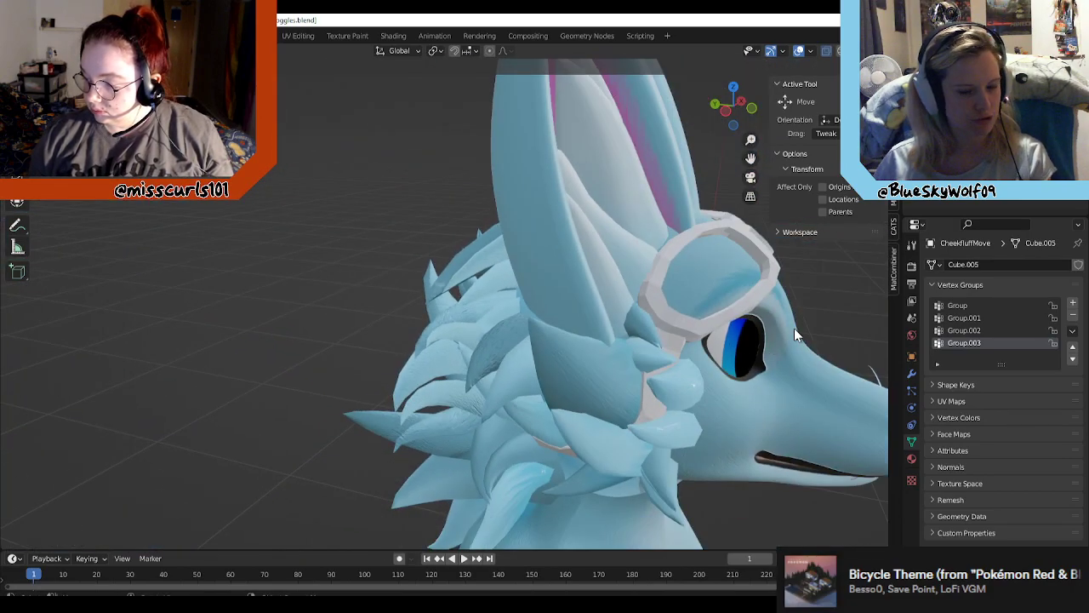
middle_click_drag(794, 328, 603, 311)
left_click(603, 311)
key("Tab")
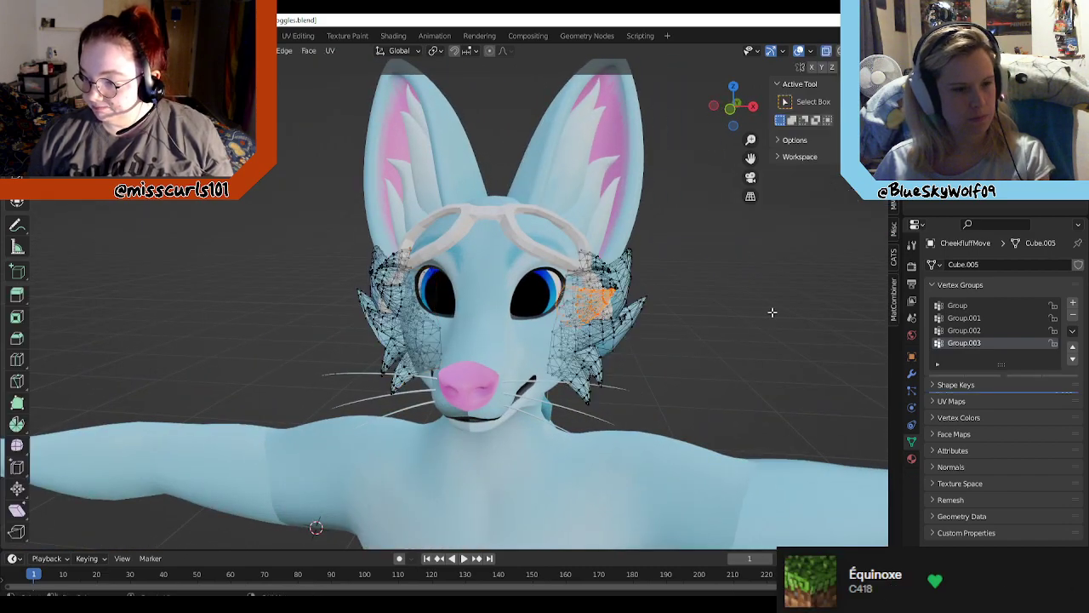
left_click(700, 334)
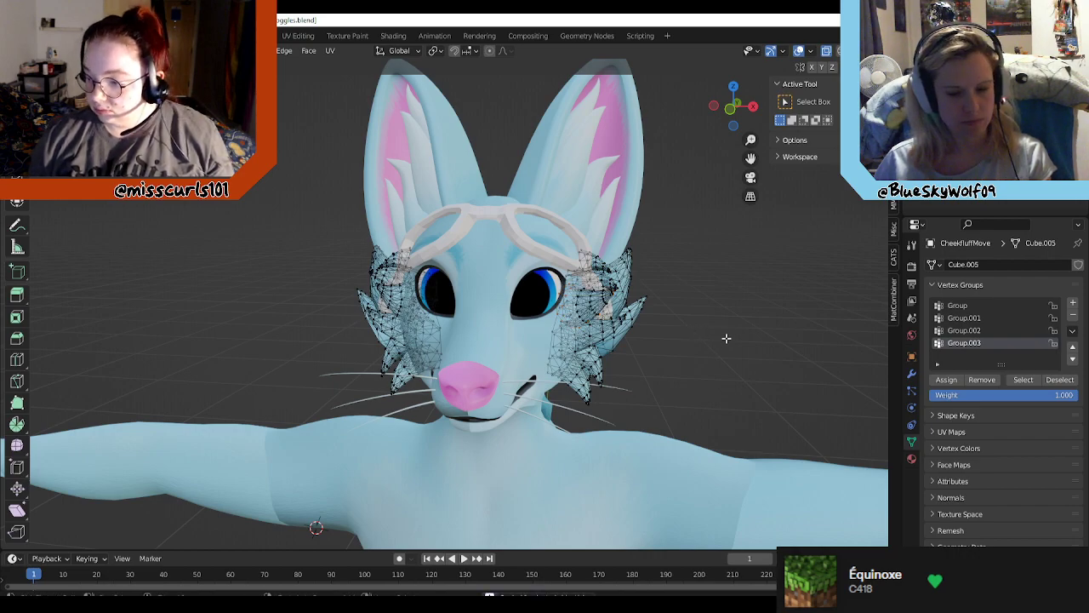
Step: Switch the cheek fluff object from Edit Mode back to Object Mode
right_click(728, 340)
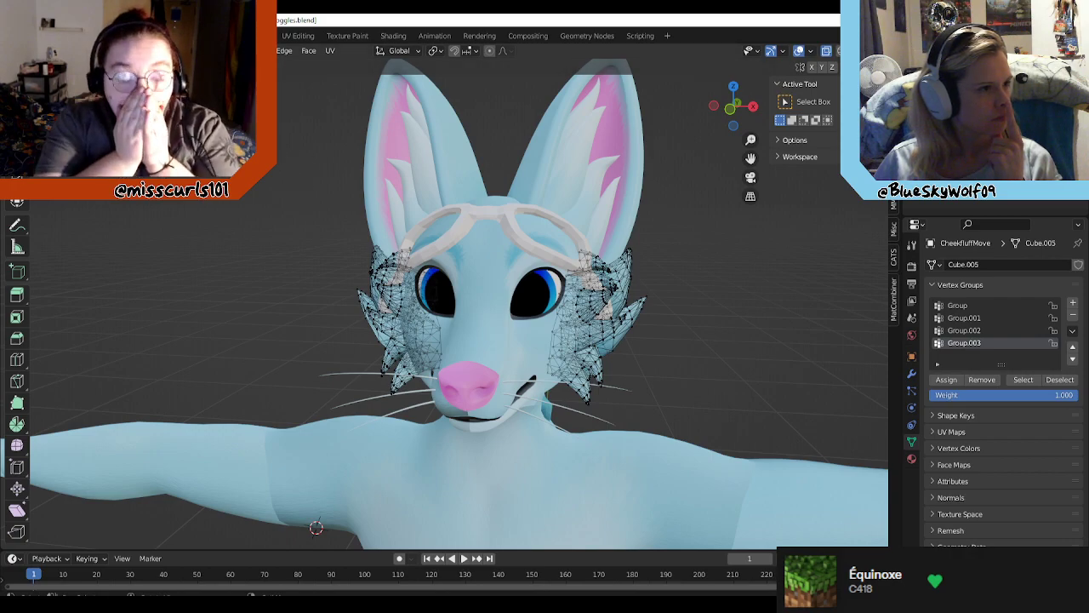
left_click(227, 51)
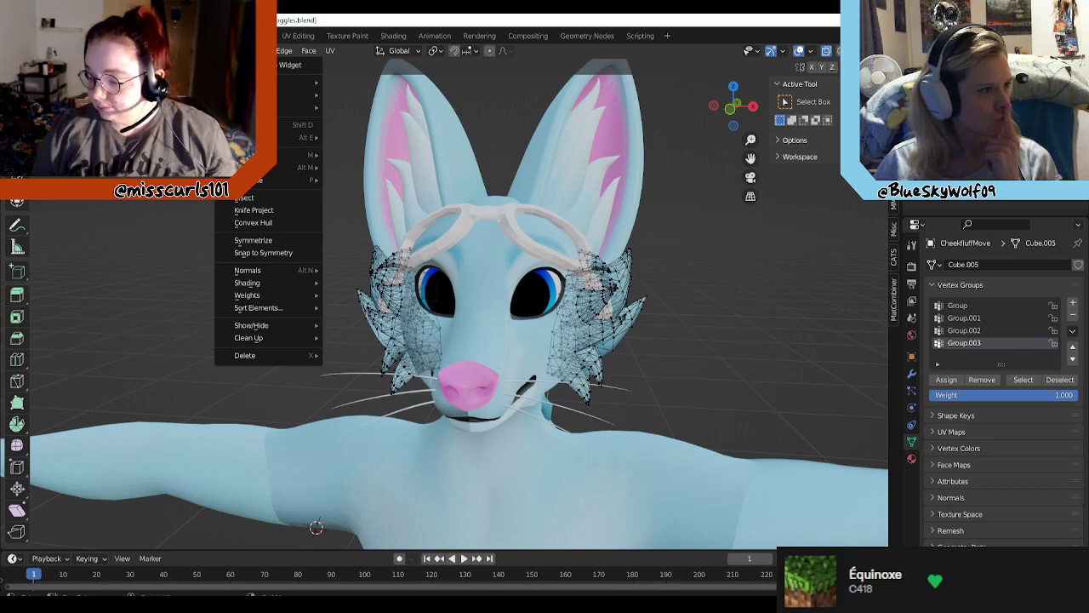
key("Escape")
left_click(49, 36)
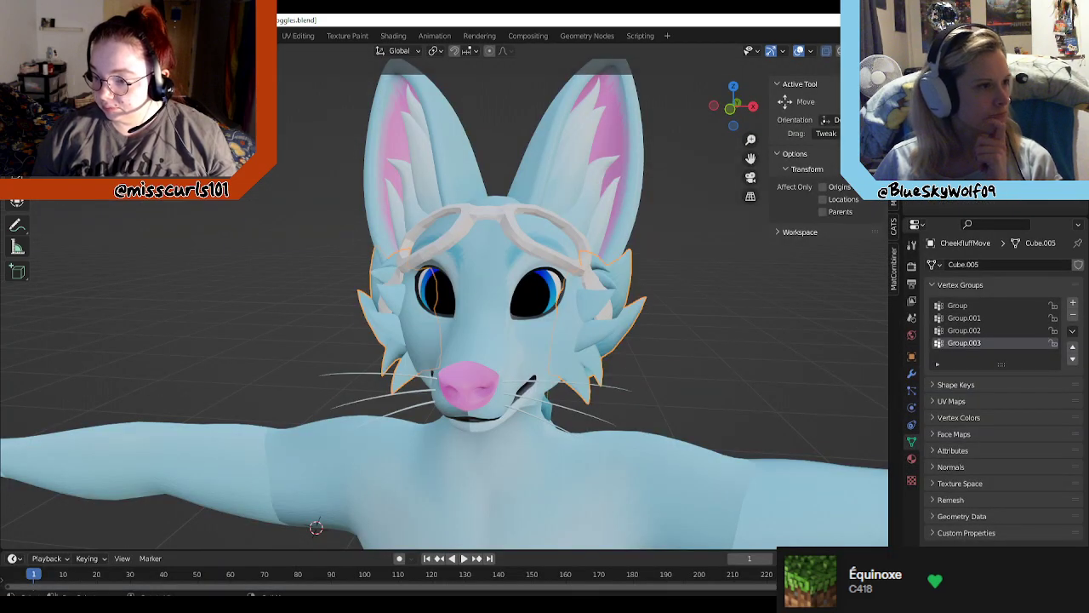
left_click(140, 51)
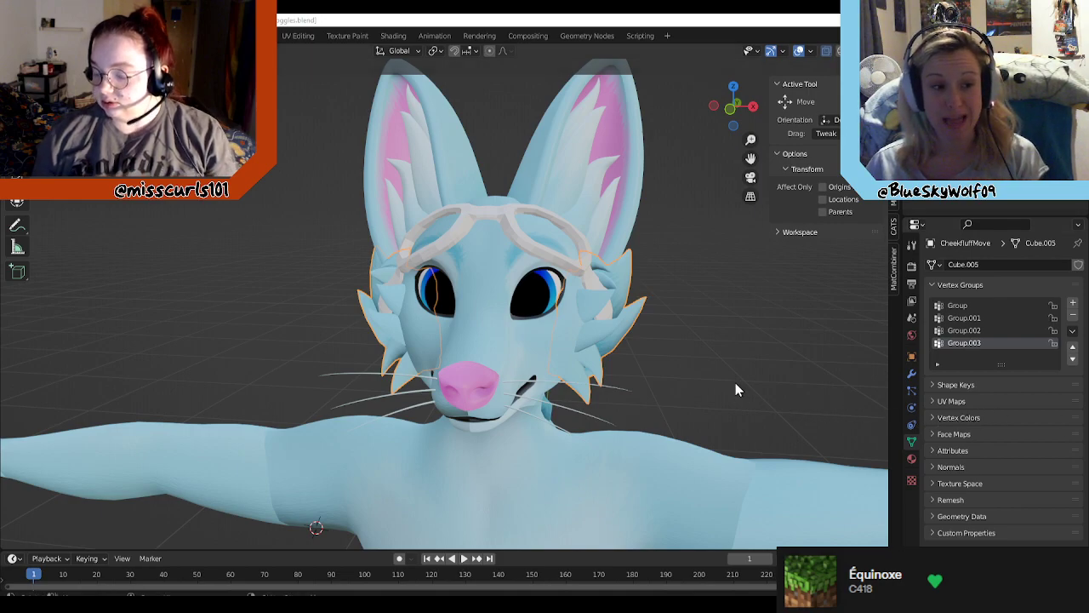
Step: Examine the cheek fluff around the goggles' strap from the side, in three-quarter view, at full-body distance and from the front
middle_click_drag(737, 377, 786, 339)
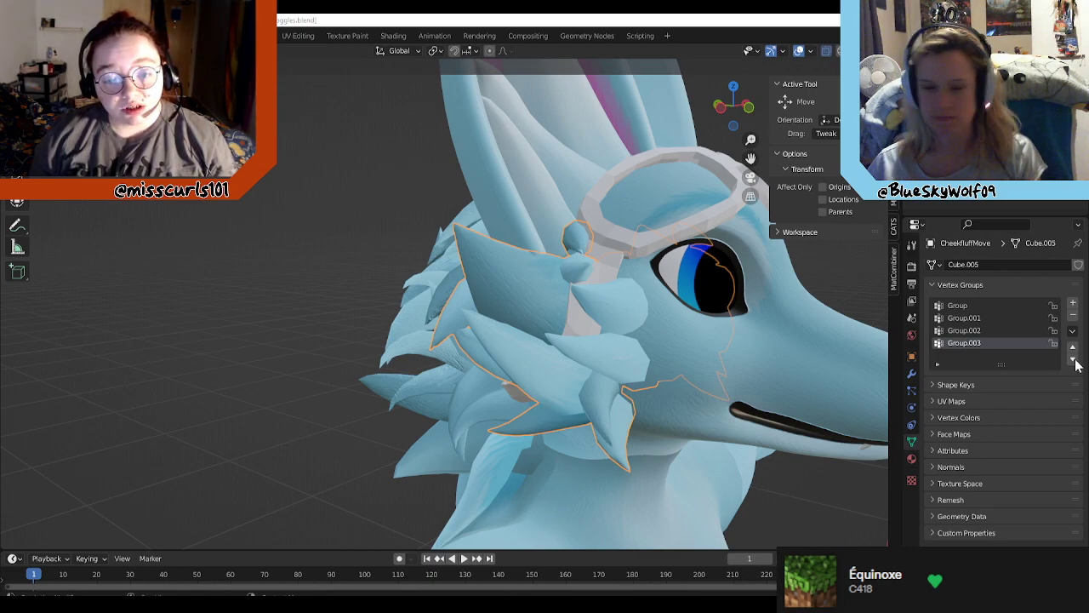
middle_click_drag(737, 344, 700, 380)
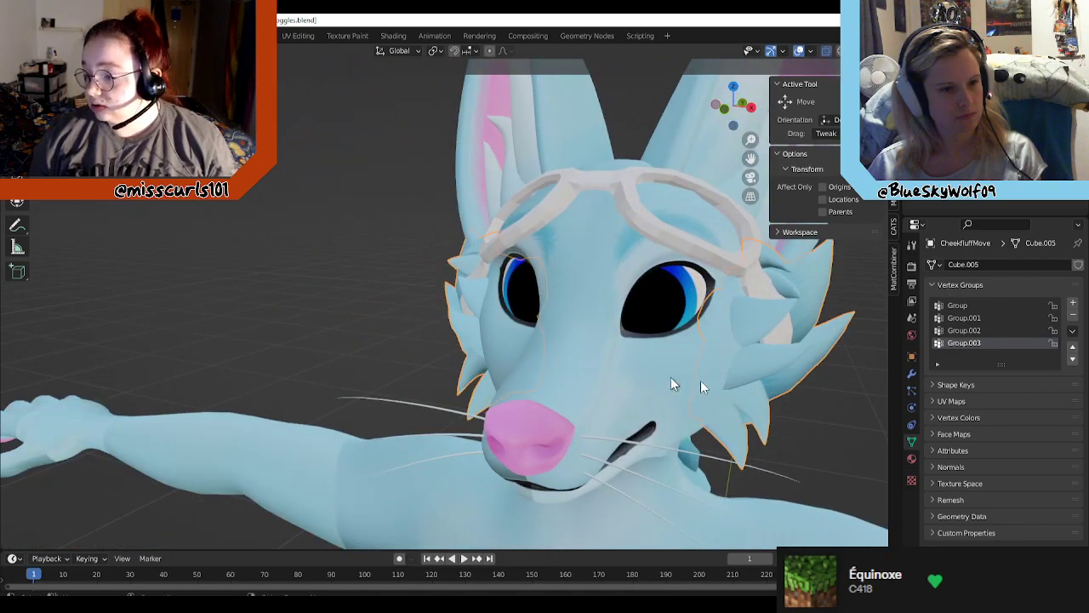
scroll(791, 410, "down", 10)
scroll(733, 404, "down", 2)
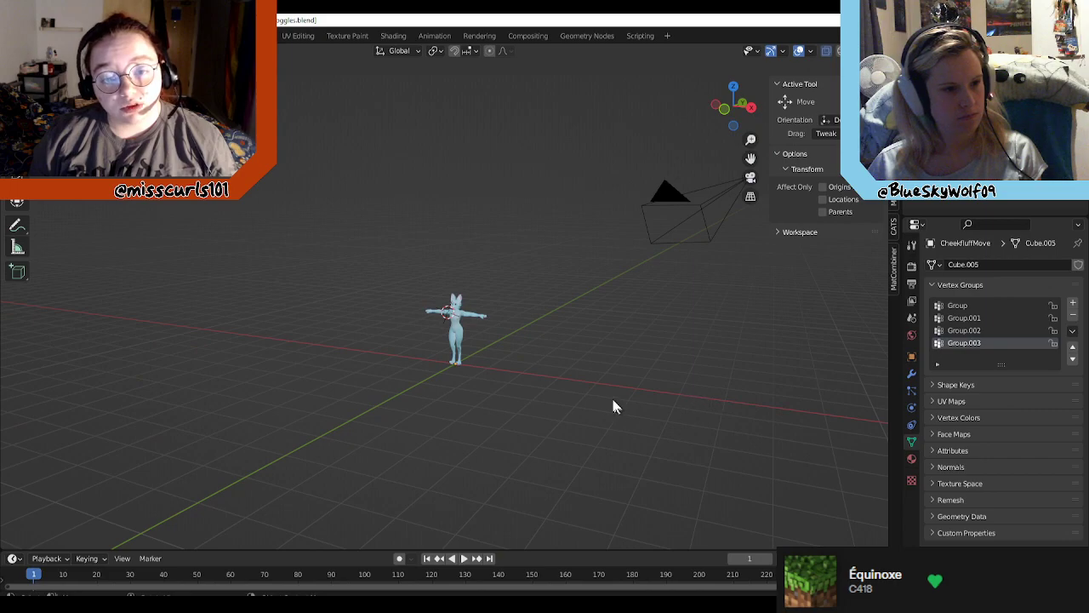
scroll(562, 381, "up", 5)
middle_click_drag(557, 378, 596, 369)
scroll(537, 378, "up", 2)
scroll(537, 381, "up", 3)
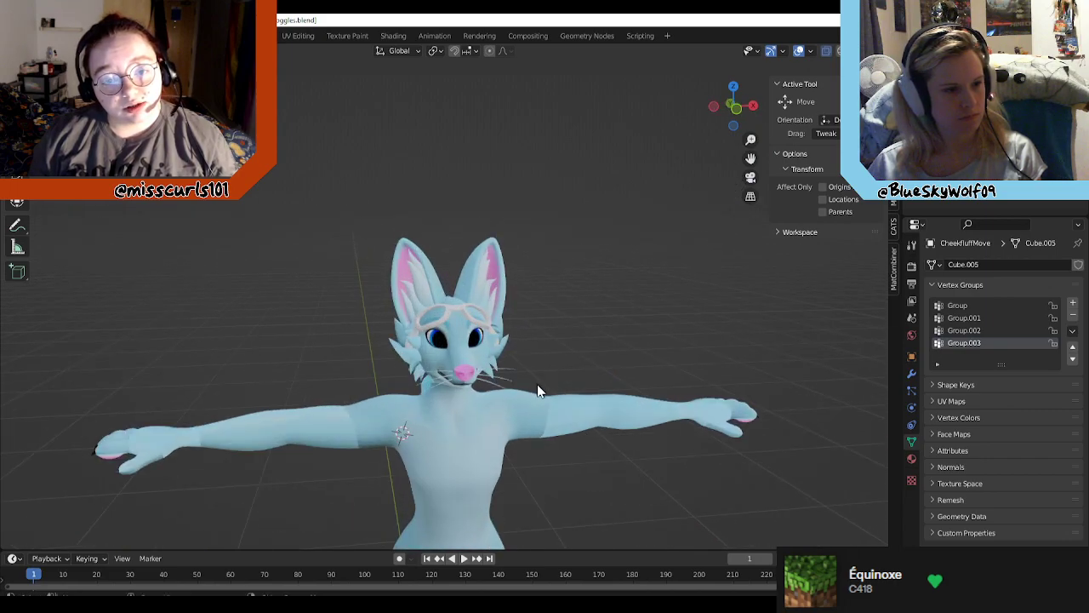
scroll(617, 320, "up", 4)
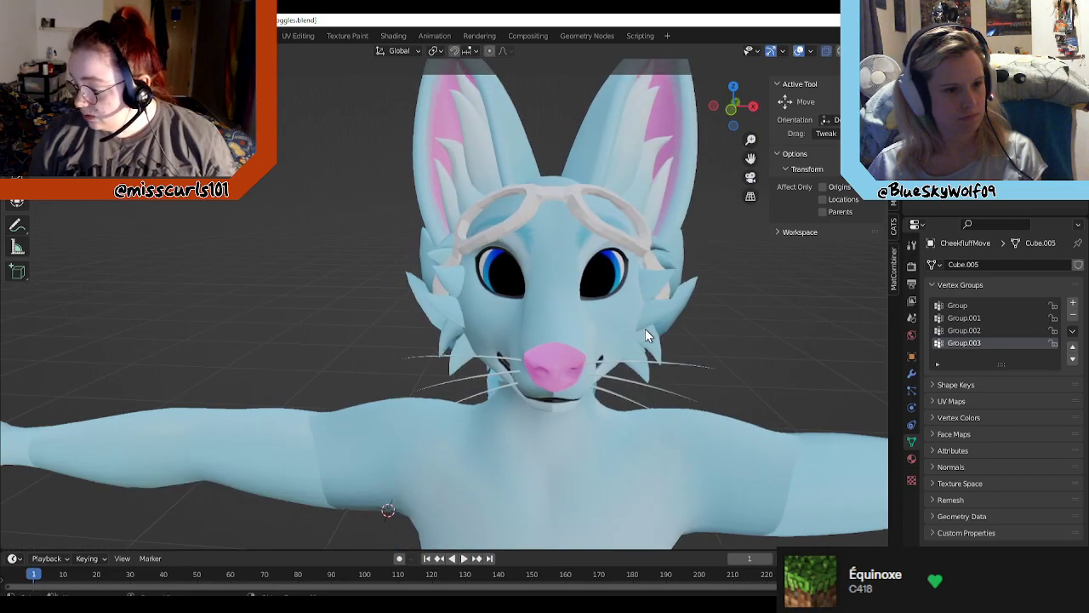
Step: Copy the cheek fluff object and paste a duplicate of it in place
left_click(663, 285)
middle_click_drag(753, 312, 632, 312)
left_click(698, 320)
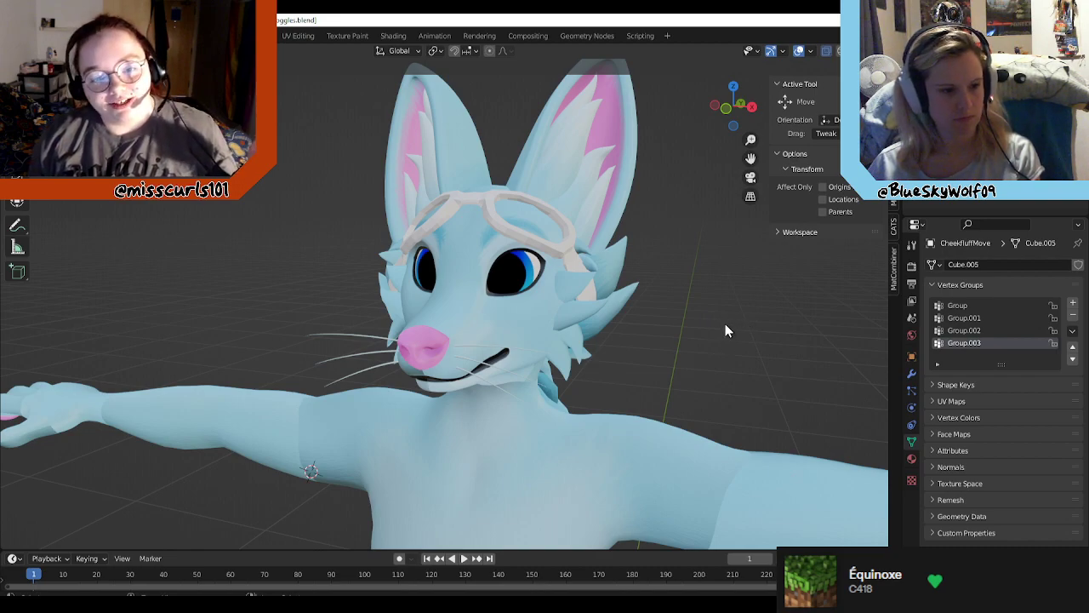
key("ctrl+v")
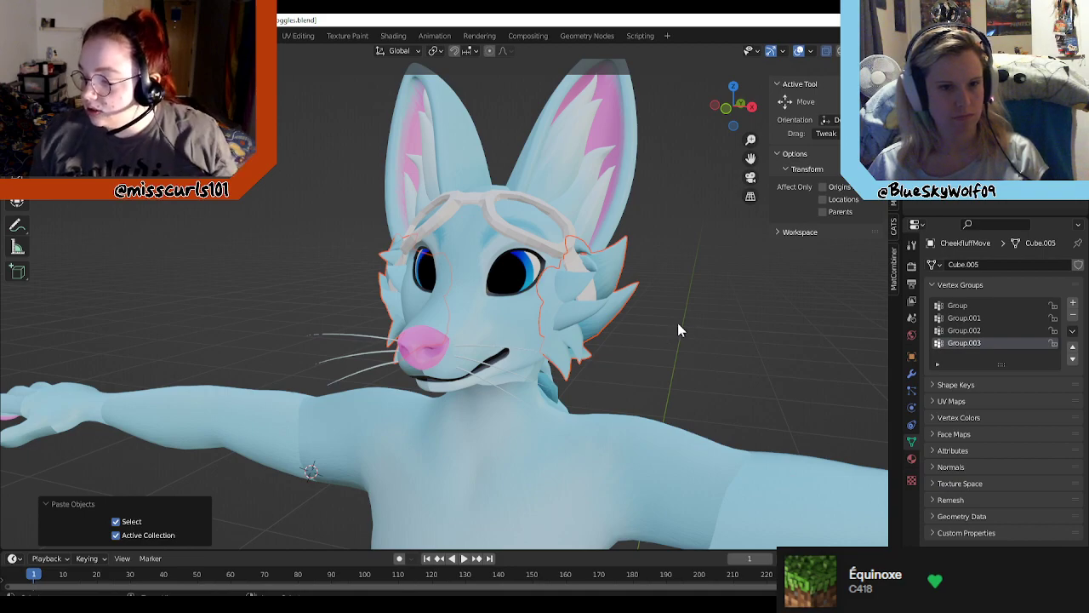
scroll(678, 322, "down", 1)
scroll(735, 273, "up", 1)
middle_click_drag(681, 262, 721, 269)
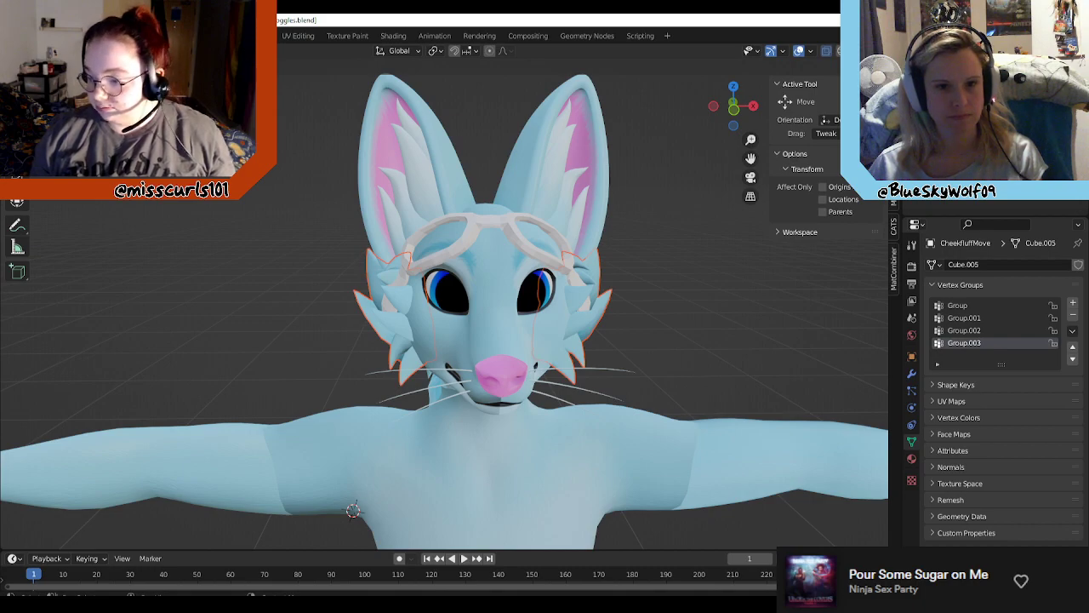
Step: Hide and reveal the pasted cheek fluff copy to tell it from the original, and rename the copy "Hair?"
key("h")
key("alt+h")
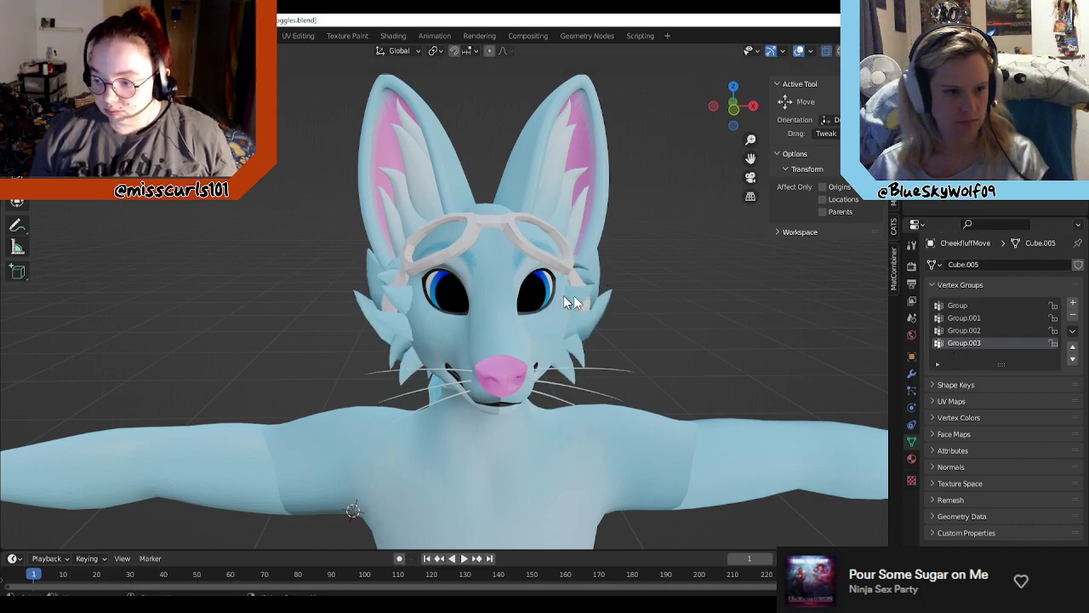
left_click(970, 192)
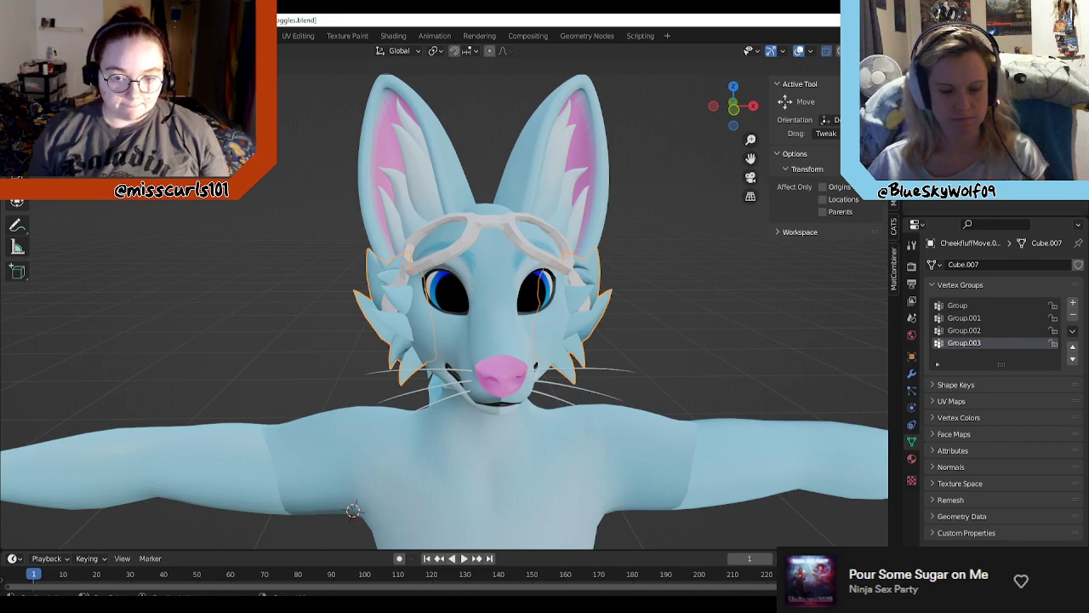
type("Hair?")
key("Return")
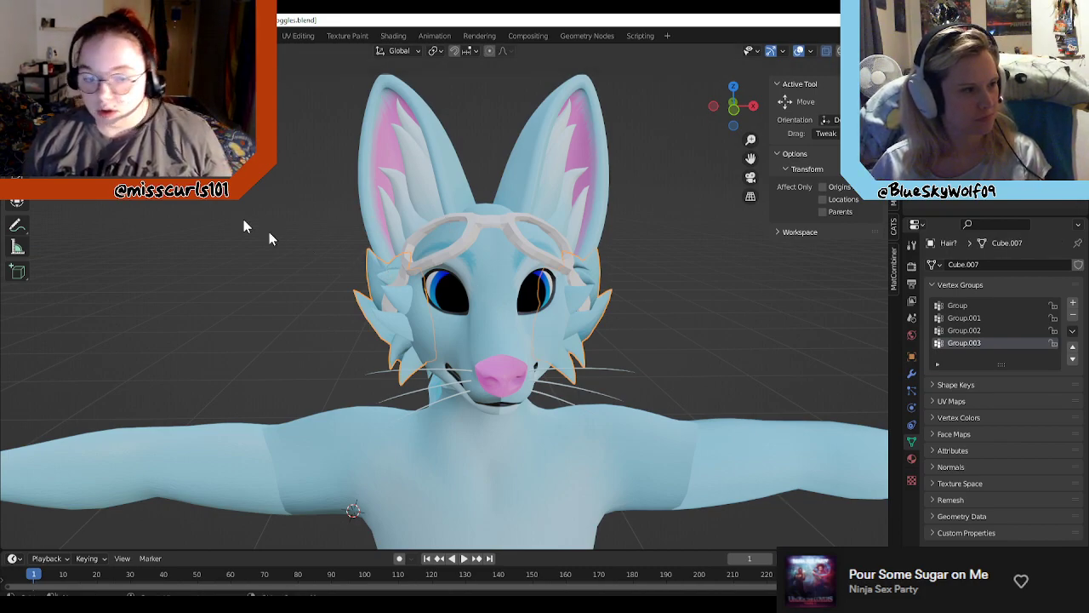
Step: Move the Hair? copy straight up along Z by about 0.43 m so it sits above the ears
scroll(630, 432, "down", 6)
scroll(630, 425, "down", 2)
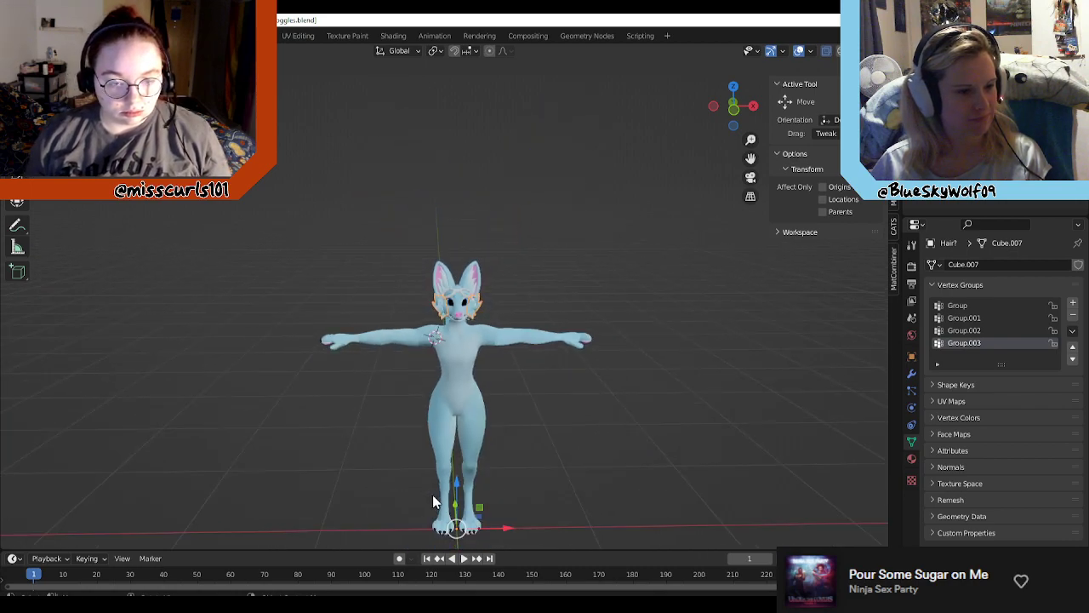
left_click_drag(455, 476, 460, 417)
scroll(471, 372, "up", 6)
middle_click_drag(585, 156, 575, 241, "shift")
scroll(587, 243, "up", 4)
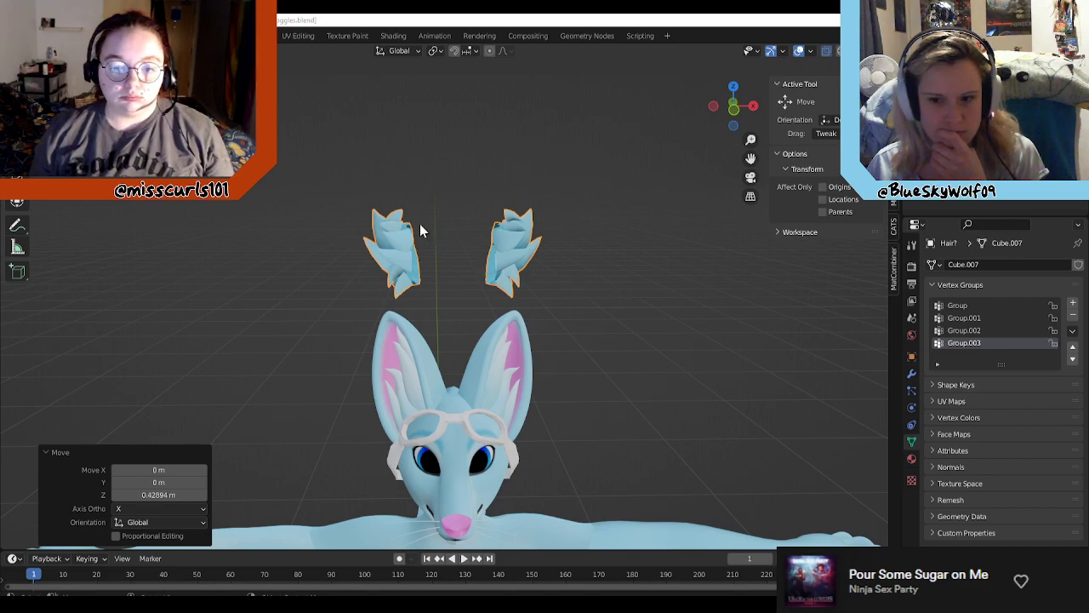
scroll(417, 239, "up", 3)
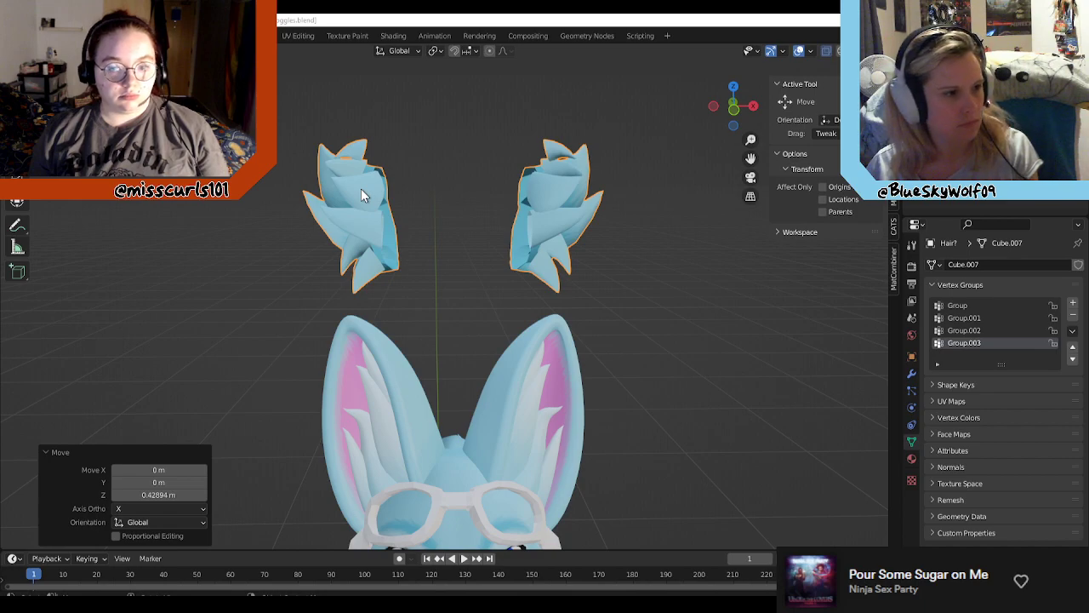
Step: Reselect the Hair? object and snap the 3D cursor to the world origin
left_click(450, 218)
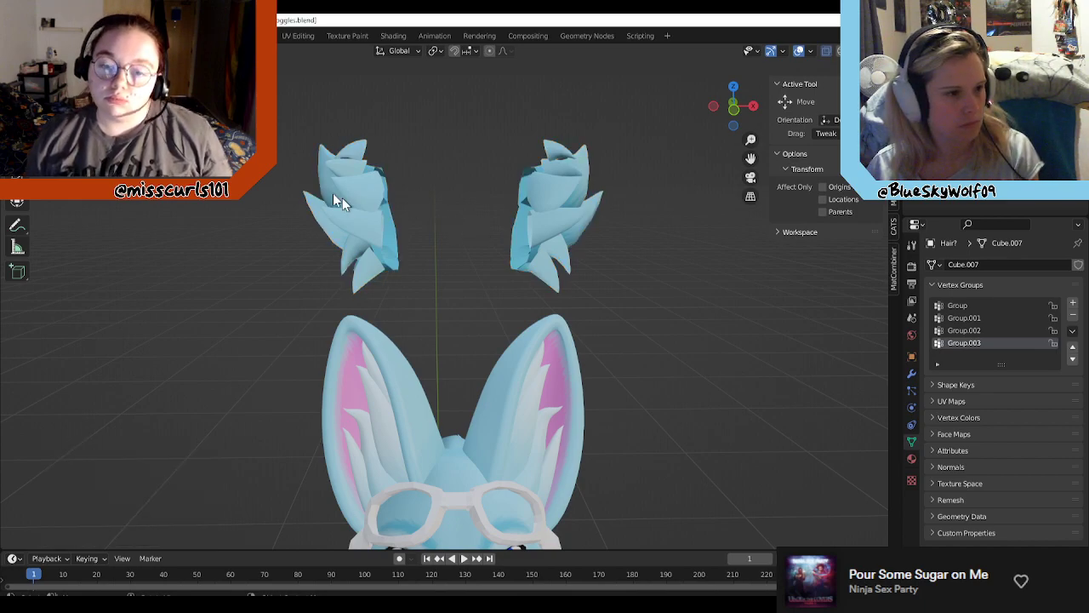
left_click(353, 186)
key("shift+s")
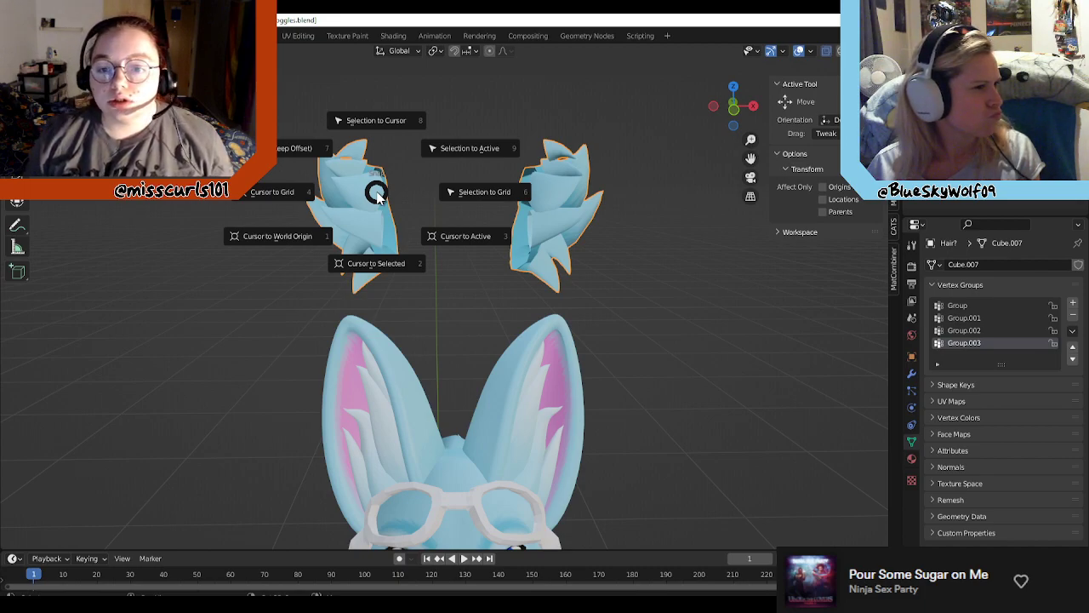
left_click(292, 241)
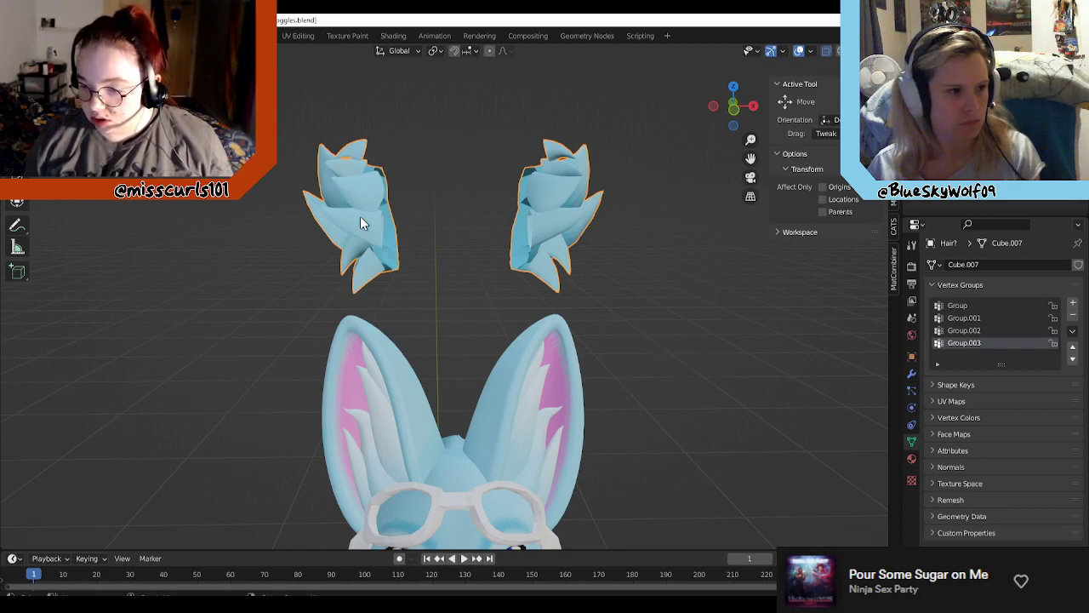
Step: Try snapping the Hair? object to the 3D cursor with its offset kept and raising it along Z, and undo both
key("shift+s")
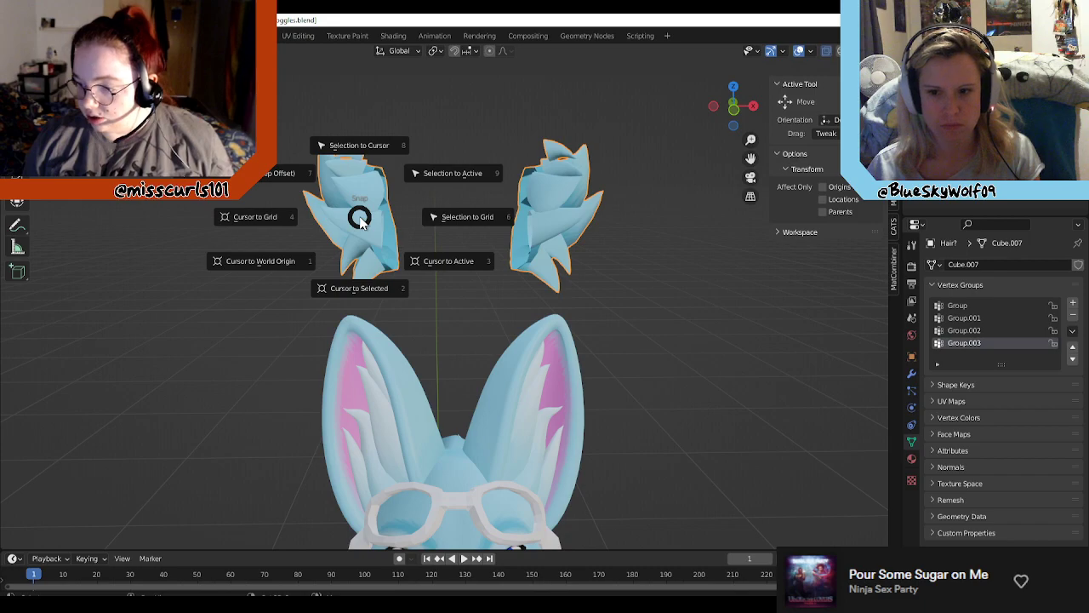
left_click(295, 174)
scroll(641, 360, "down", 5)
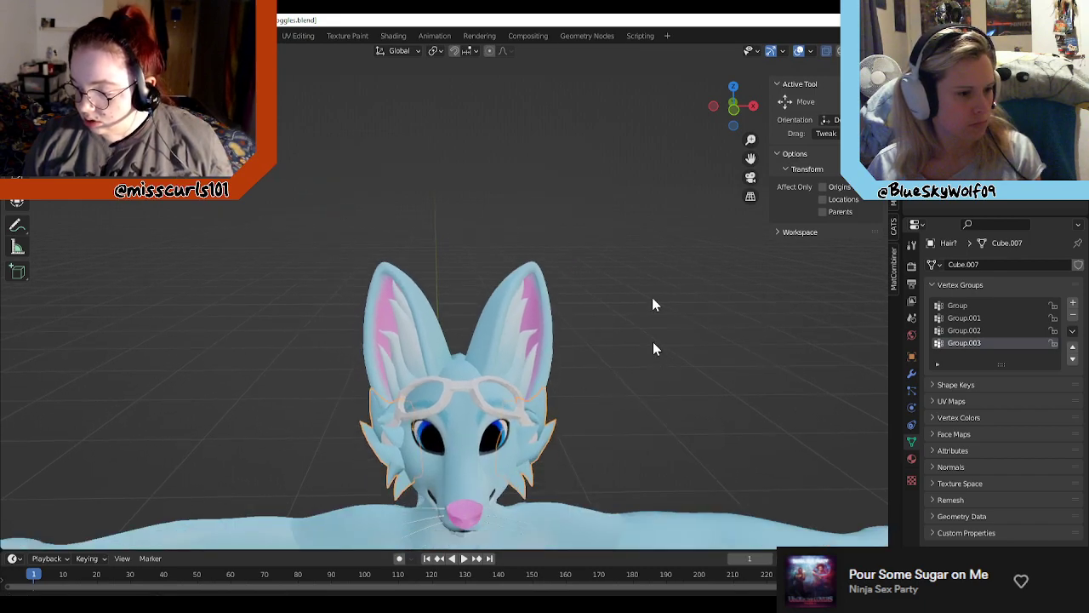
scroll(618, 249, "down", 4)
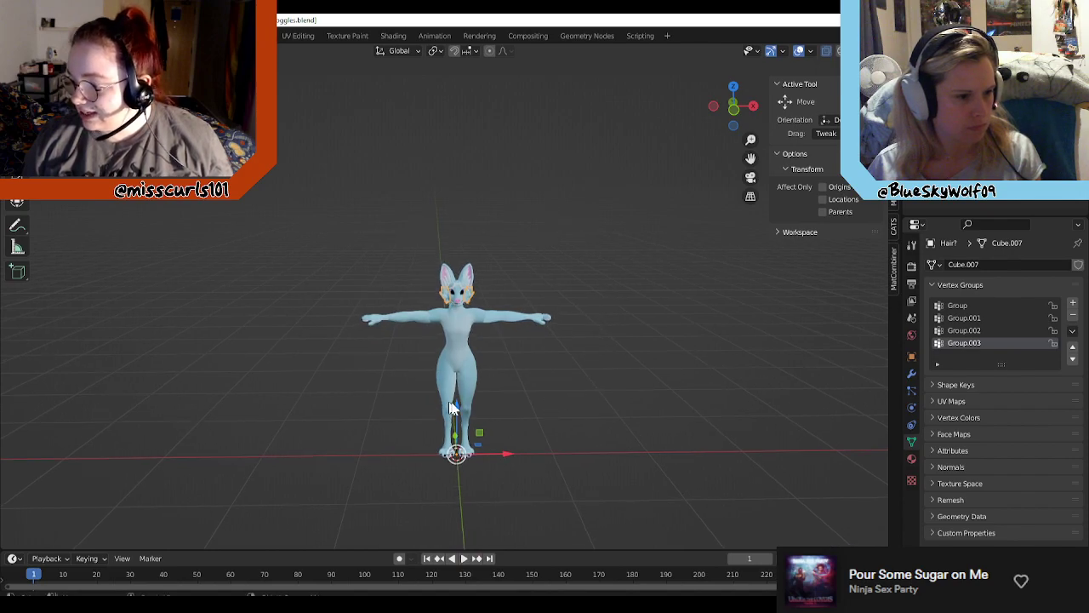
left_click_drag(457, 413, 587, 256)
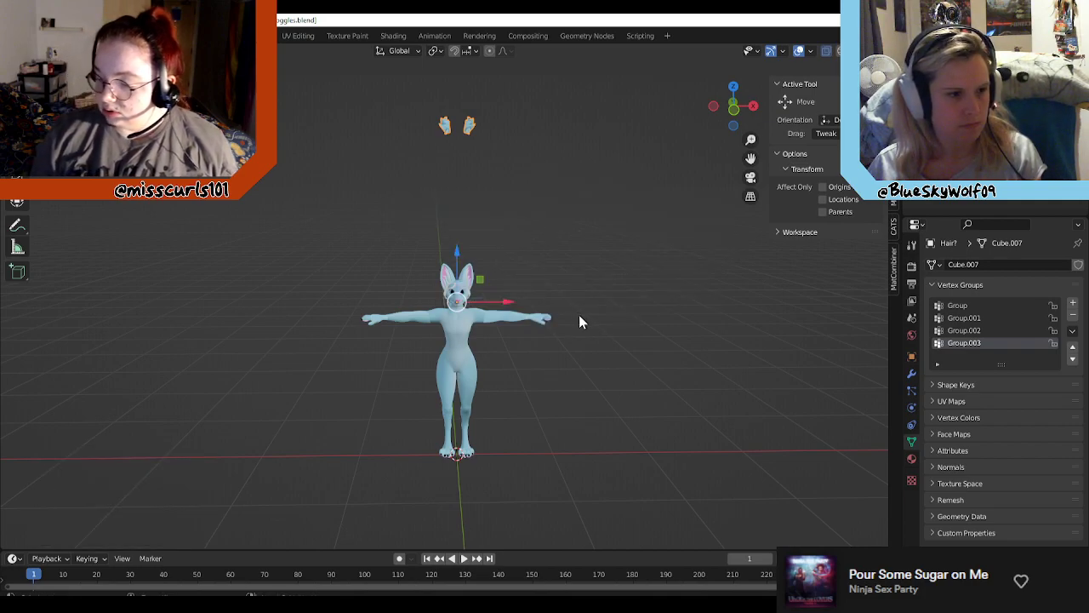
key("ctrl+z")
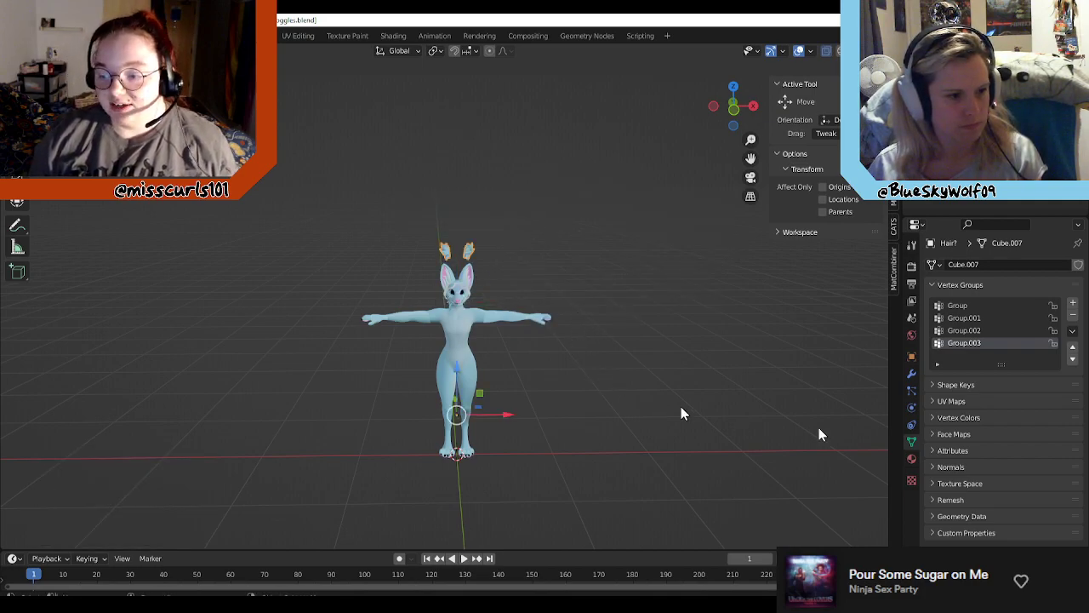
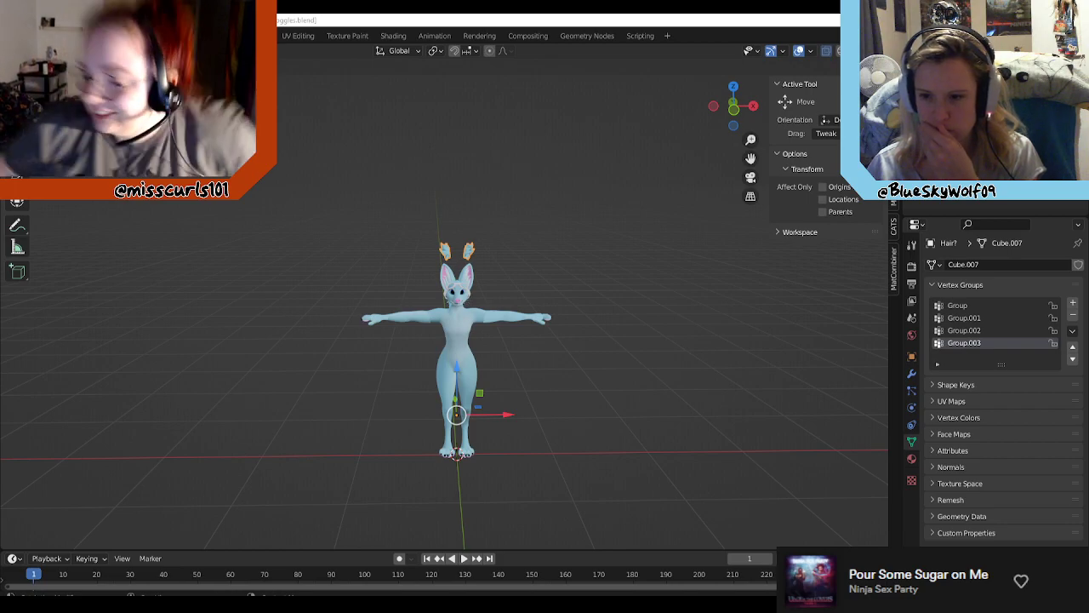
Step: Reselect the Hair? object above the head and snap the 3D cursor to it
scroll(573, 278, "up", 4)
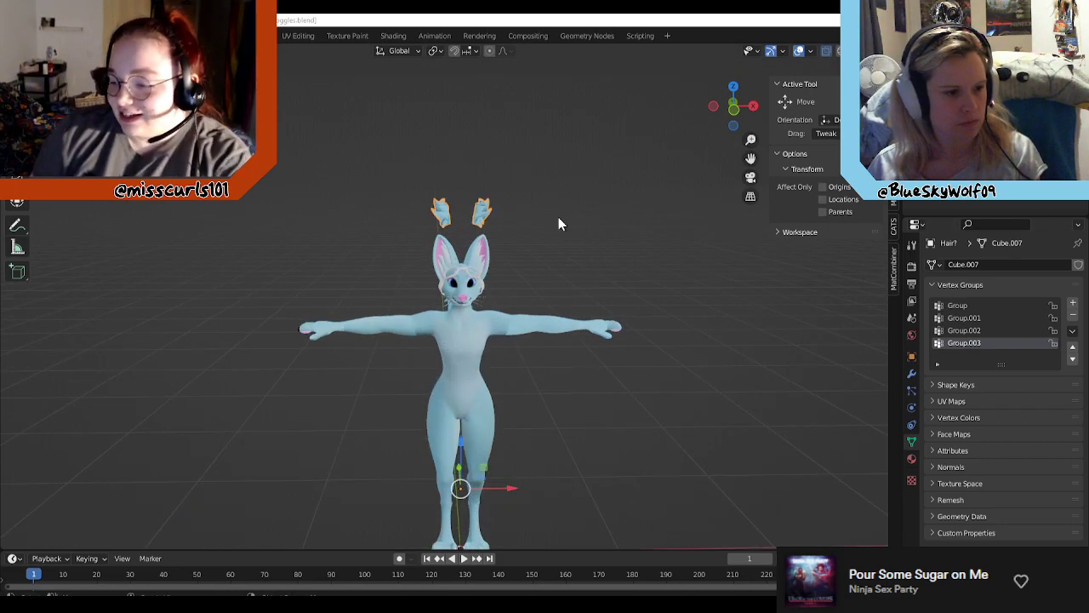
left_click(501, 231)
left_click(481, 219)
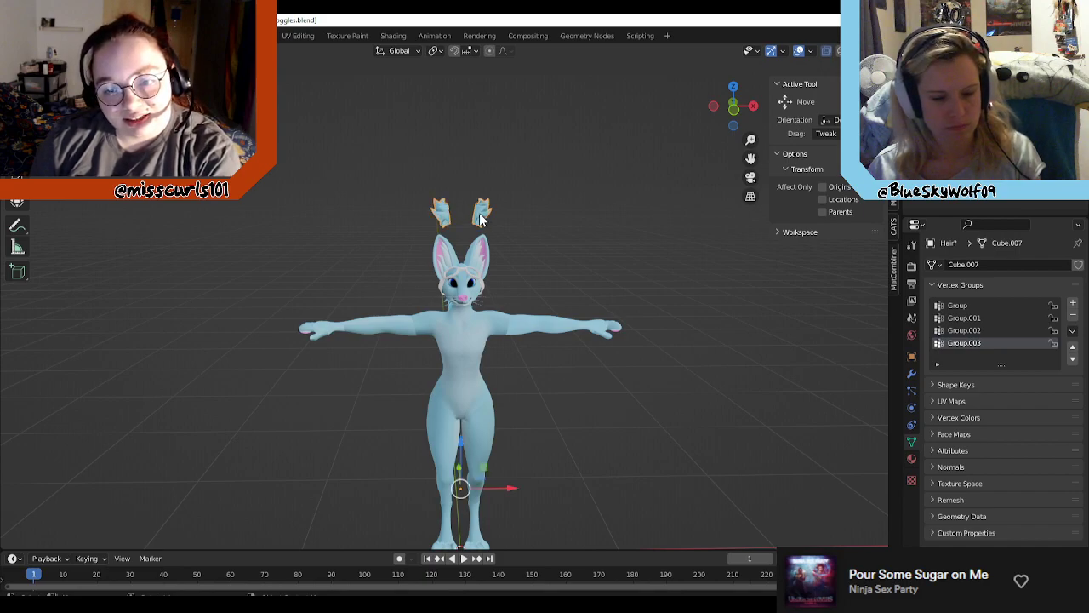
key("shift+s")
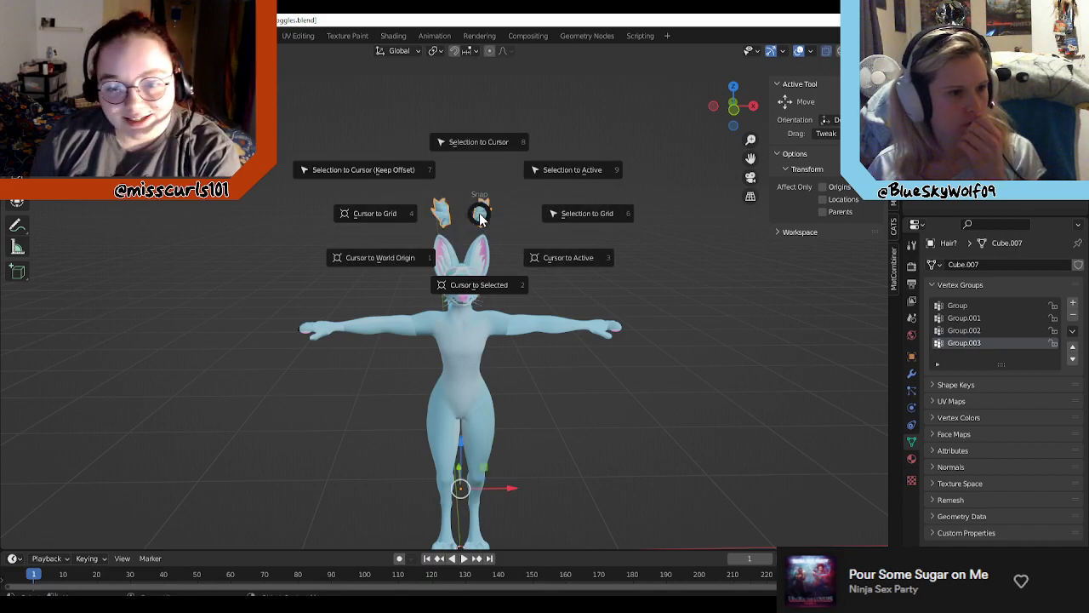
left_click(498, 291)
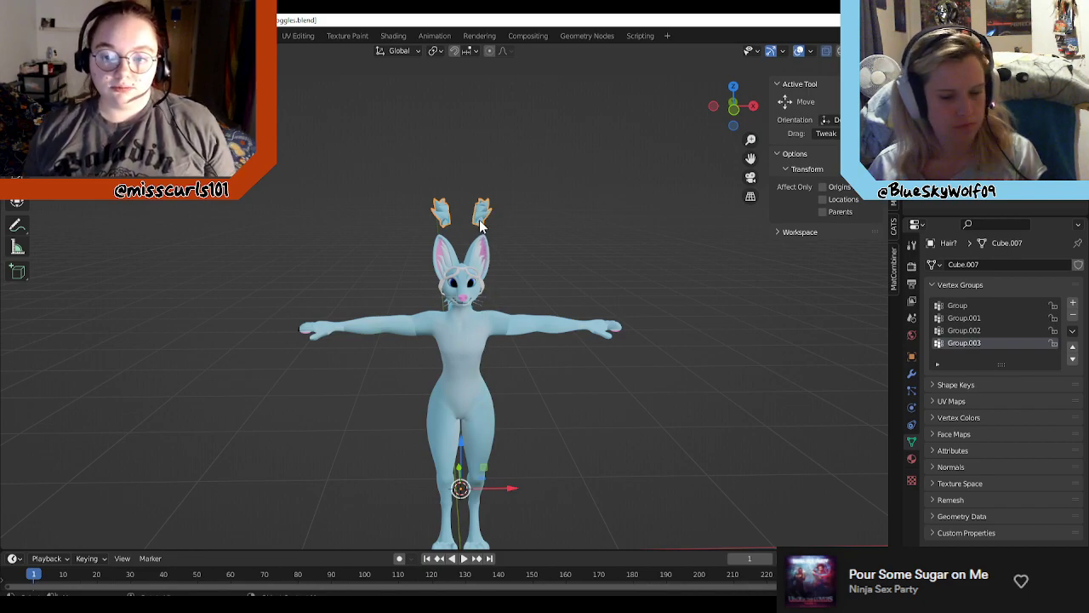
Step: Snap the Hair? object to the 3D cursor, and return the 3D cursor to the world origin
key("shift+s")
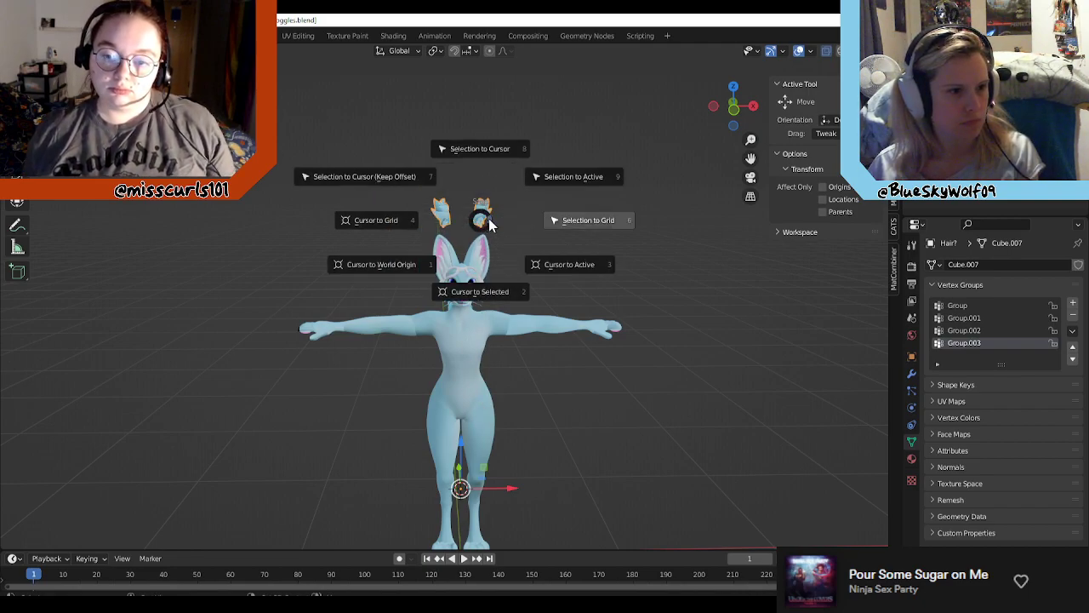
left_click(475, 150)
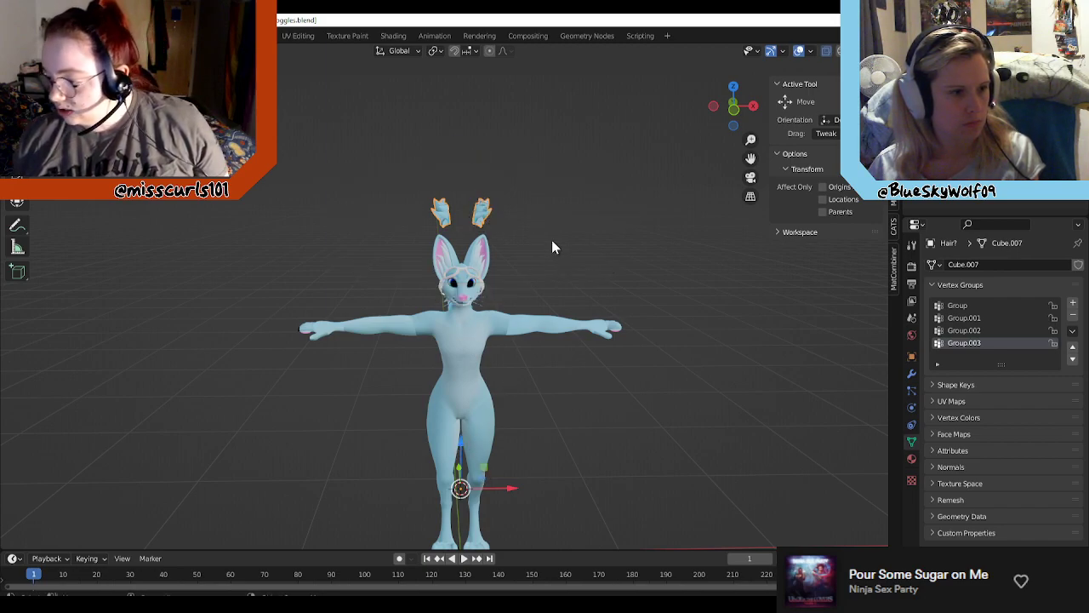
key("shift+s")
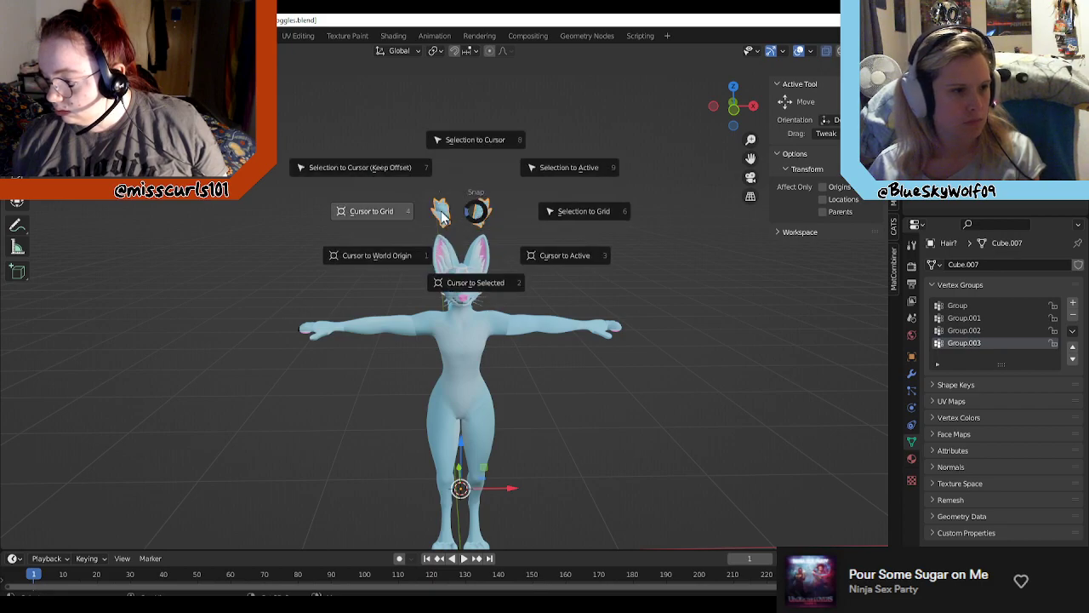
left_click(399, 257)
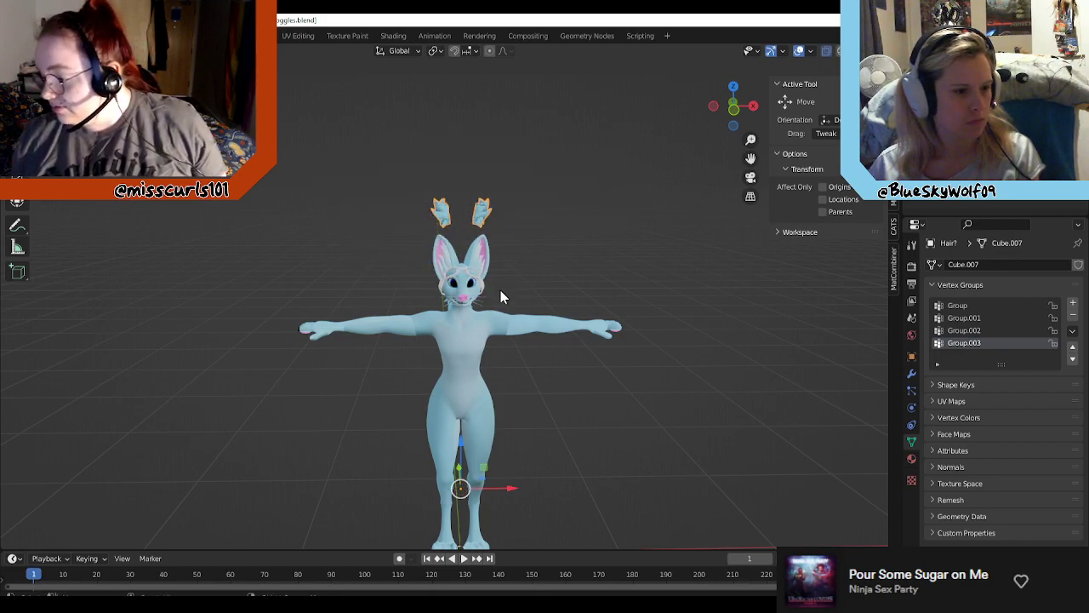
Step: Move the Hair? object straight down along Z by about 1.79 m to the shins
scroll(505, 375, "down", 2)
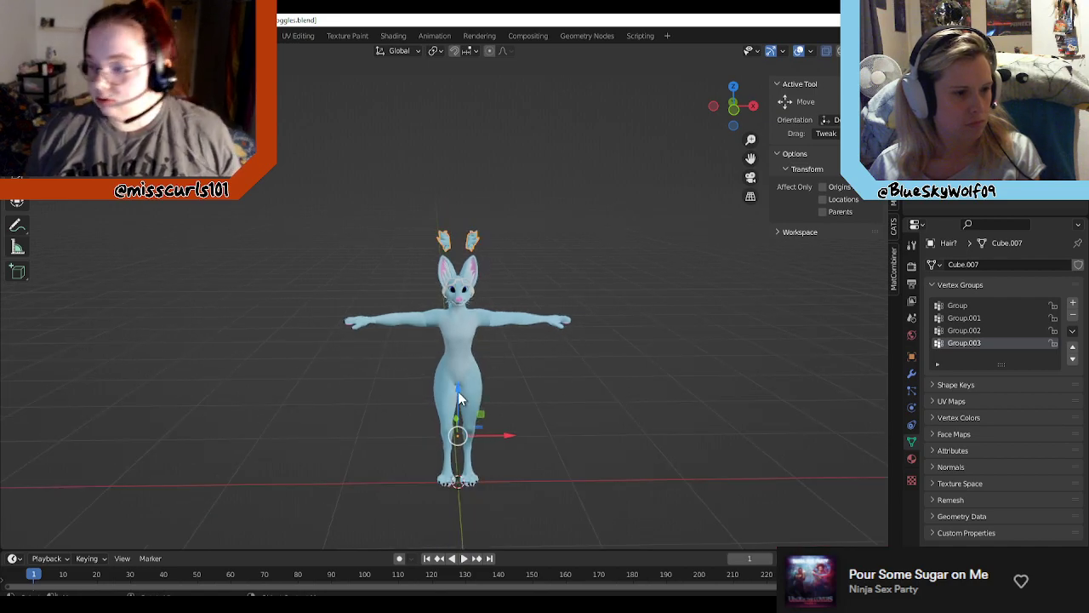
key("g")
key("z")
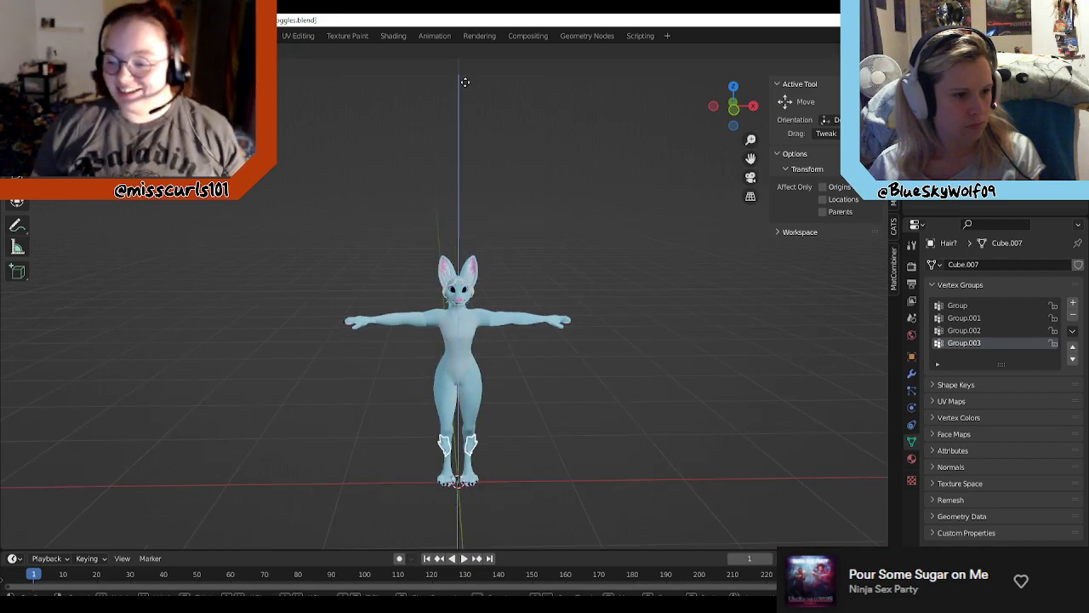
left_click(466, 75)
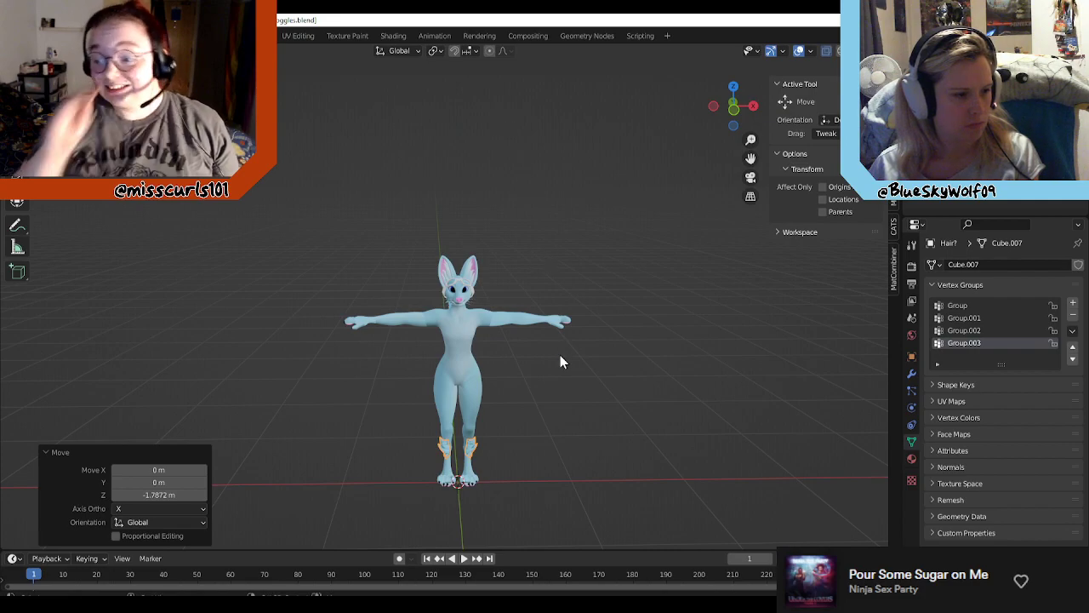
Step: Snap the 3D cursor to the world origin and snap the Hair? object to it with its offset kept
key("shift+s")
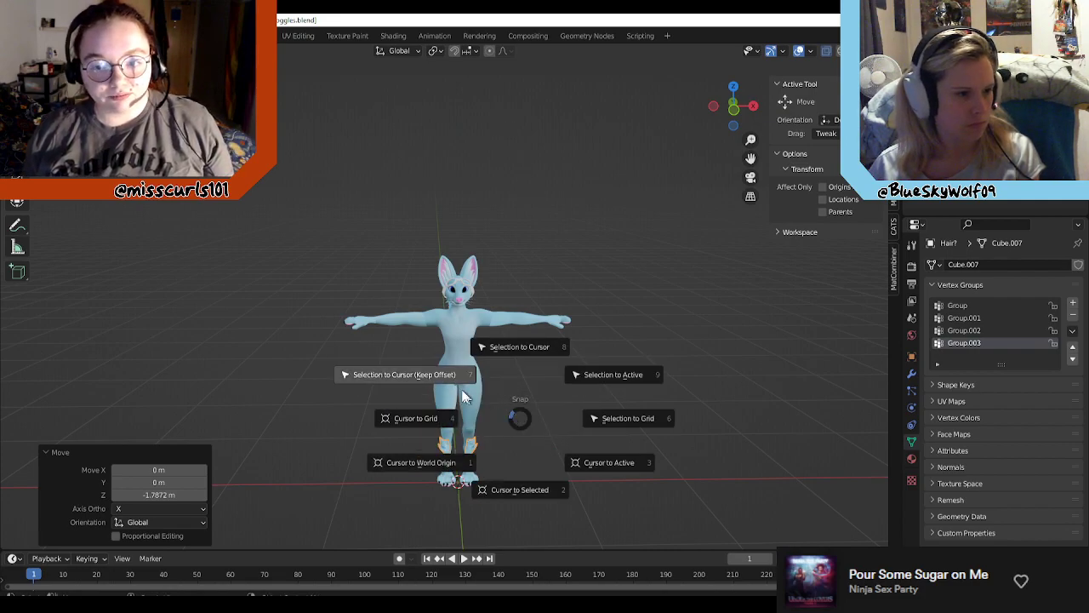
left_click(400, 462)
key("shift+s")
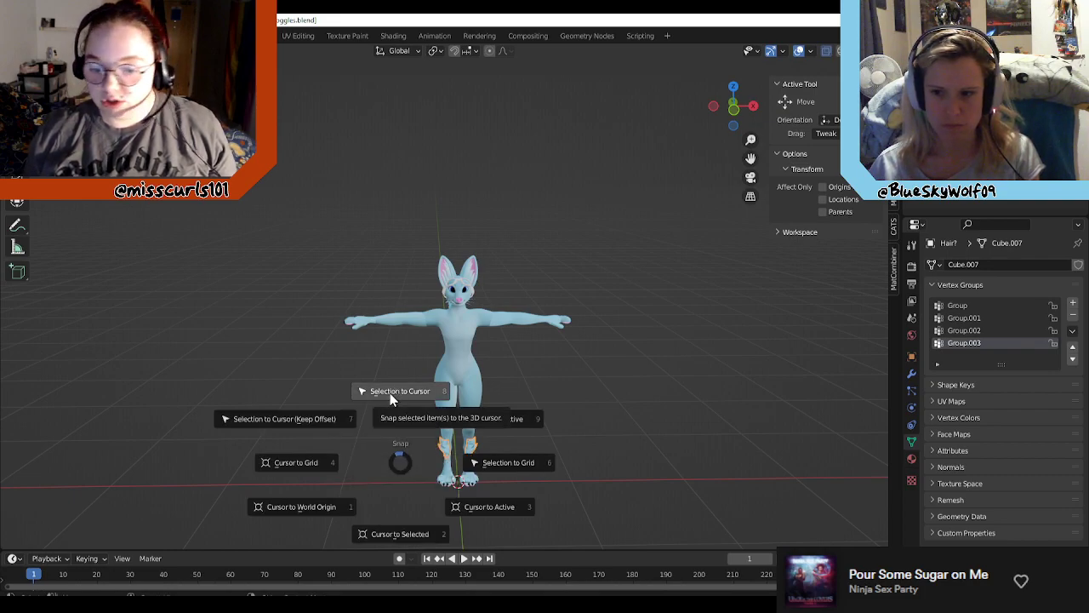
left_click(316, 416)
Step: Raise the Hair? object along Z by about 0.37 m so it sits above the ears
scroll(492, 434, "up", 1)
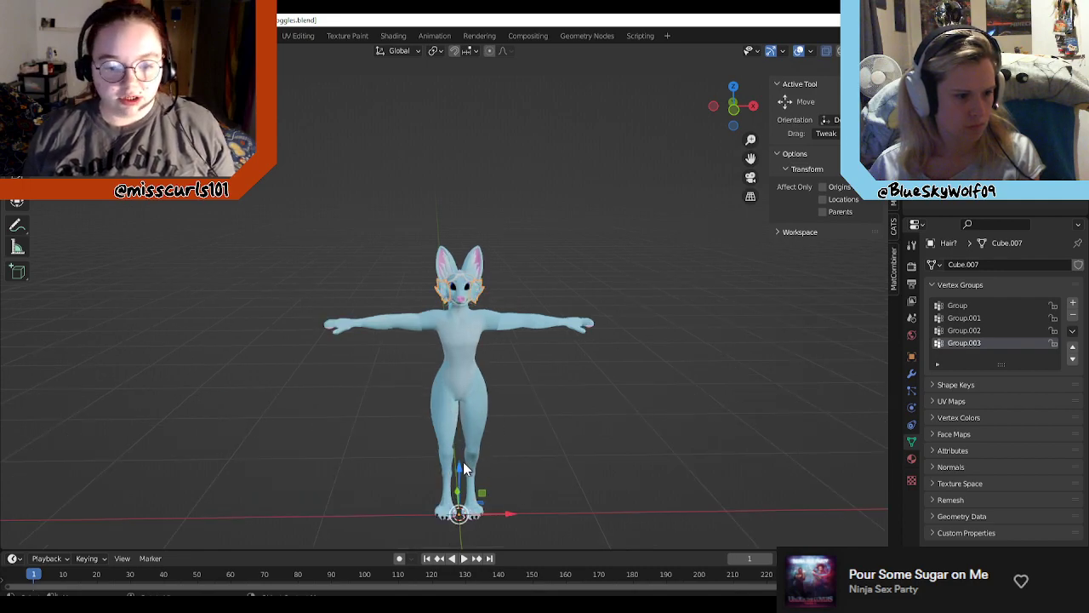
left_click_drag(463, 466, 464, 441)
scroll(566, 208, "up", 3)
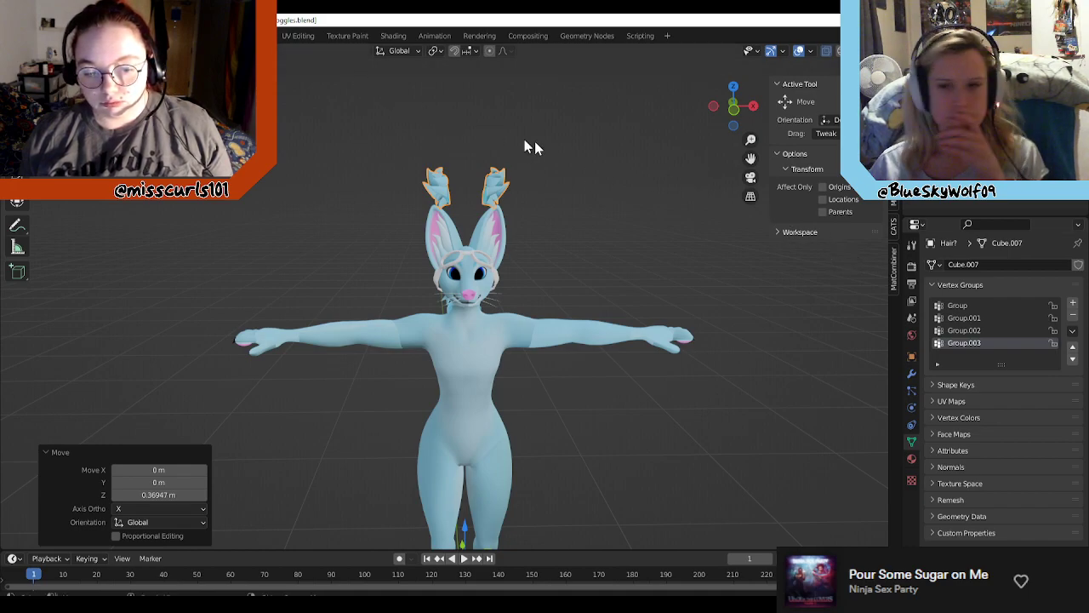
Step: Set the Hair? object's geometry to its origin
right_click(435, 179)
mouse_move(425, 215)
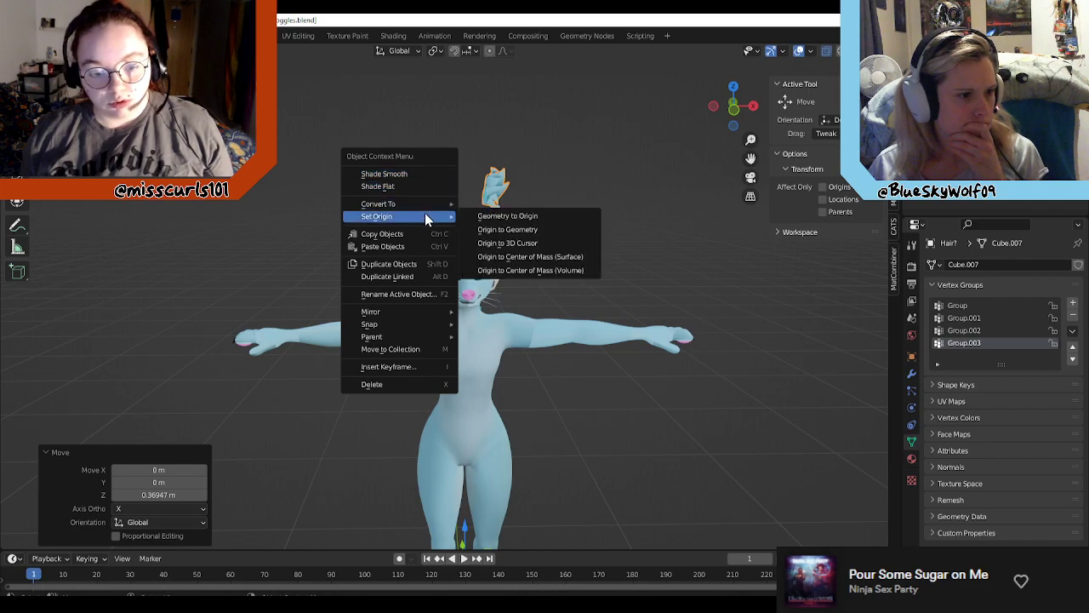
left_click(495, 219)
scroll(596, 358, "down", 3)
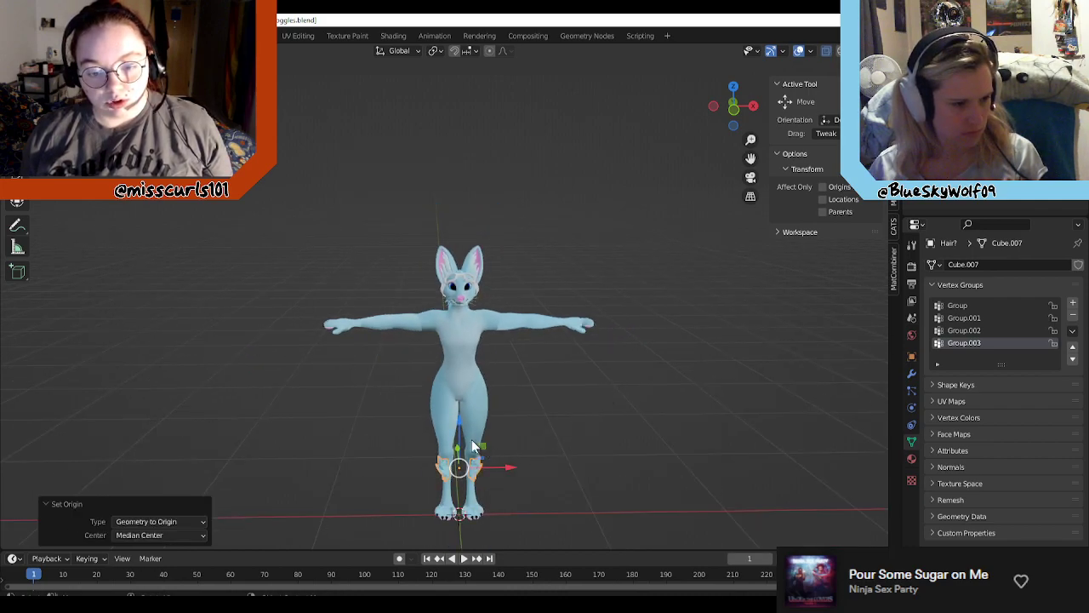
Step: Raise the Hair? object along Z by about 1.64 m, and farther until it clears the ear tips
left_click_drag(458, 423, 464, 179)
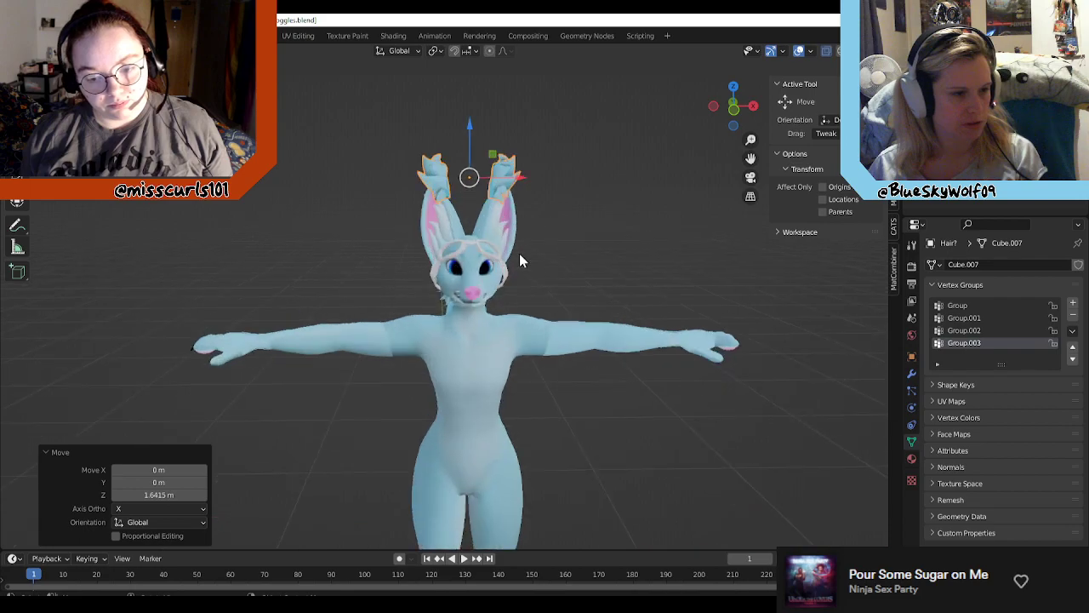
scroll(519, 254, "up", 3)
scroll(591, 256, "up", 3)
middle_click_drag(594, 160, 523, 316, "shift")
scroll(553, 310, "up", 2)
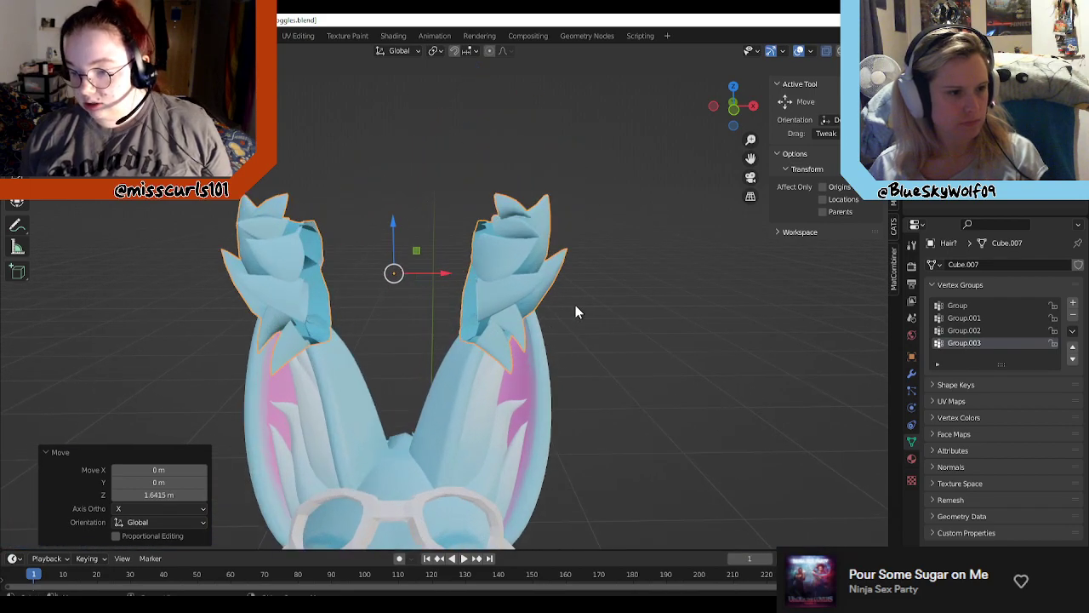
left_click(508, 252)
left_click_drag(391, 223, 391, 119)
left_click(499, 171)
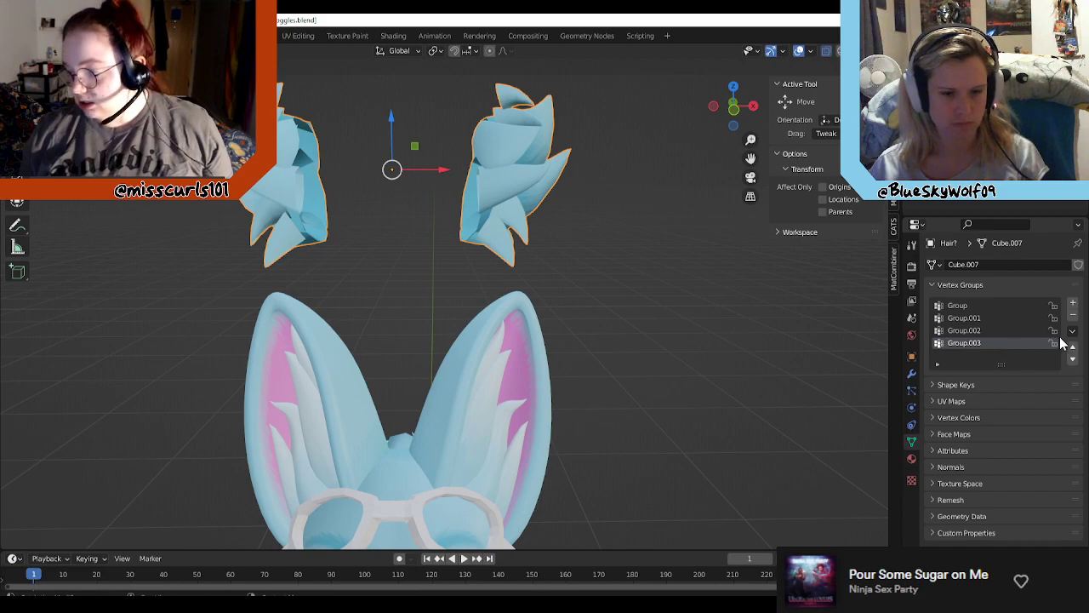
Step: Enter Edit Mode on the Hair? object and invert the selection so everything except the one rounded front tuft is selected
key("Tab")
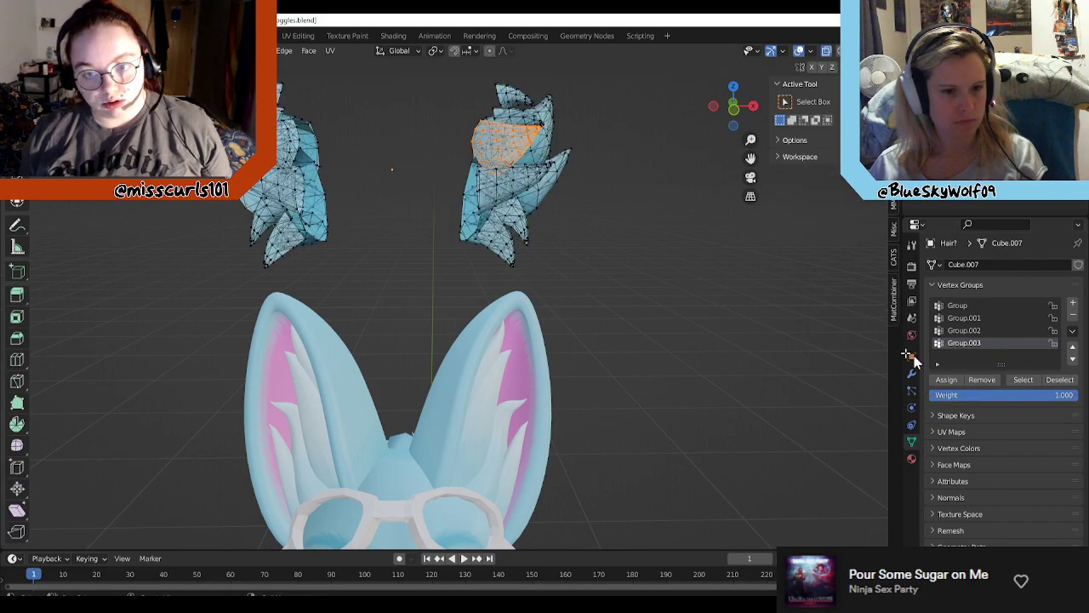
middle_click_drag(690, 281, 674, 247)
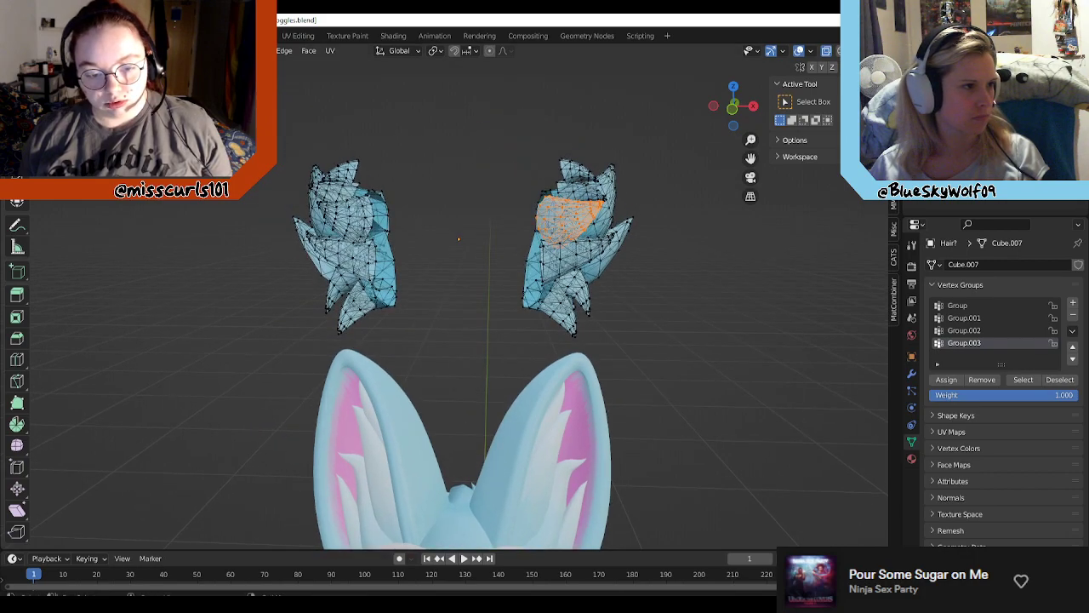
left_click(180, 51)
left_click(189, 91)
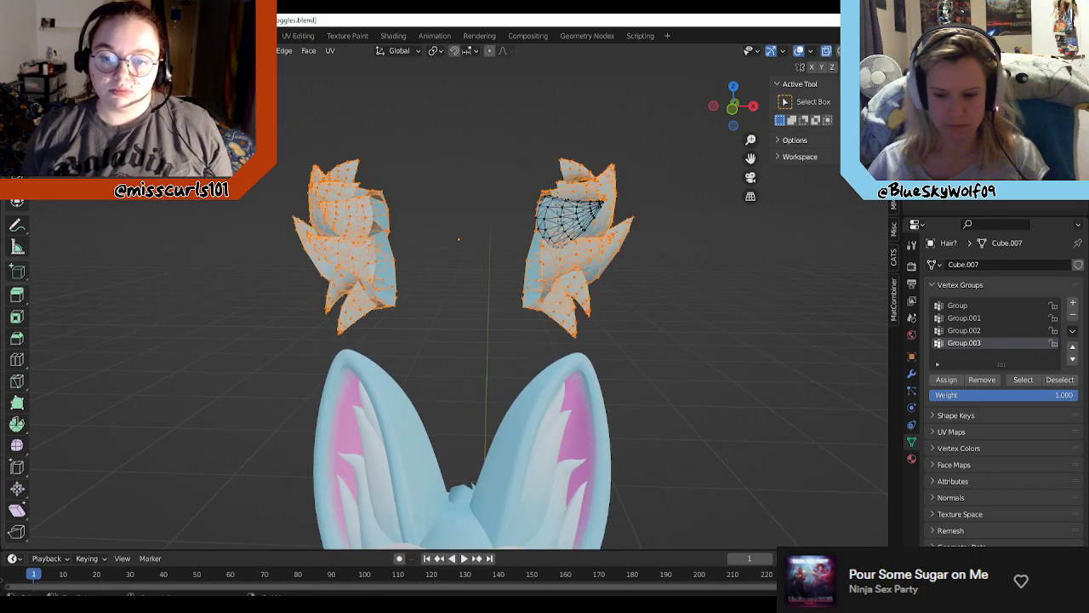
Step: Select the Group.003 vertices, invert the selection, and delete all other vertices so only that hair tuft remains
middle_click_drag(457, 318, 408, 328)
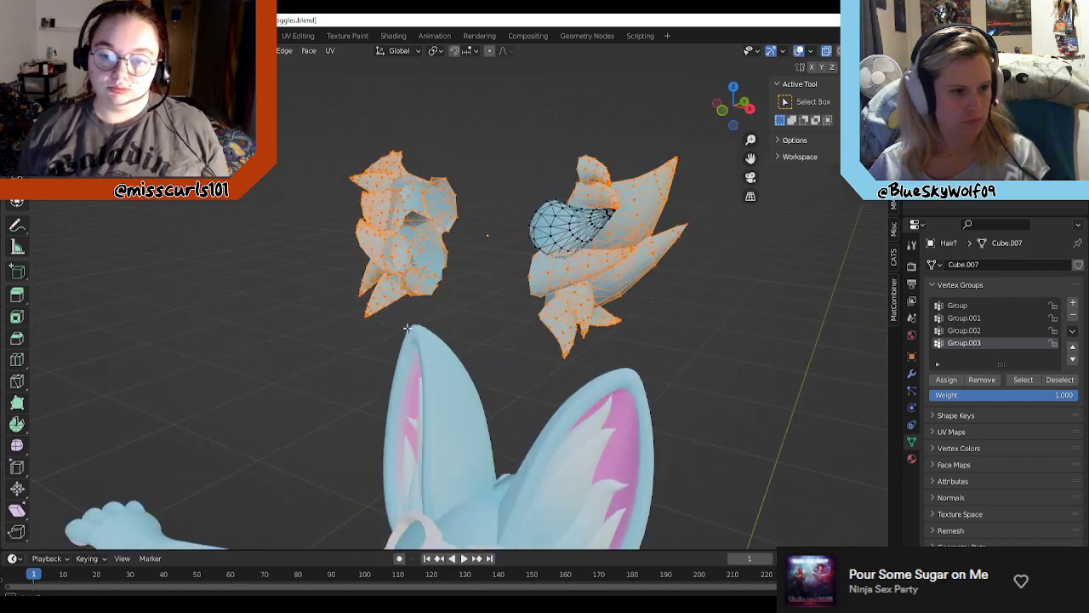
left_click(641, 345)
middle_click_drag(640, 343, 692, 338)
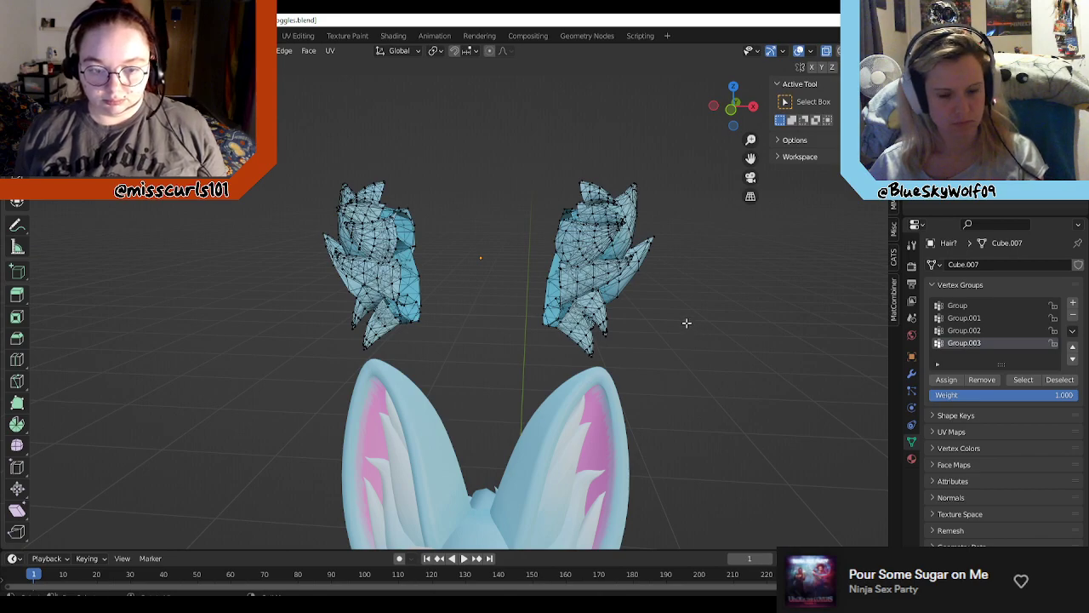
left_click(1023, 381)
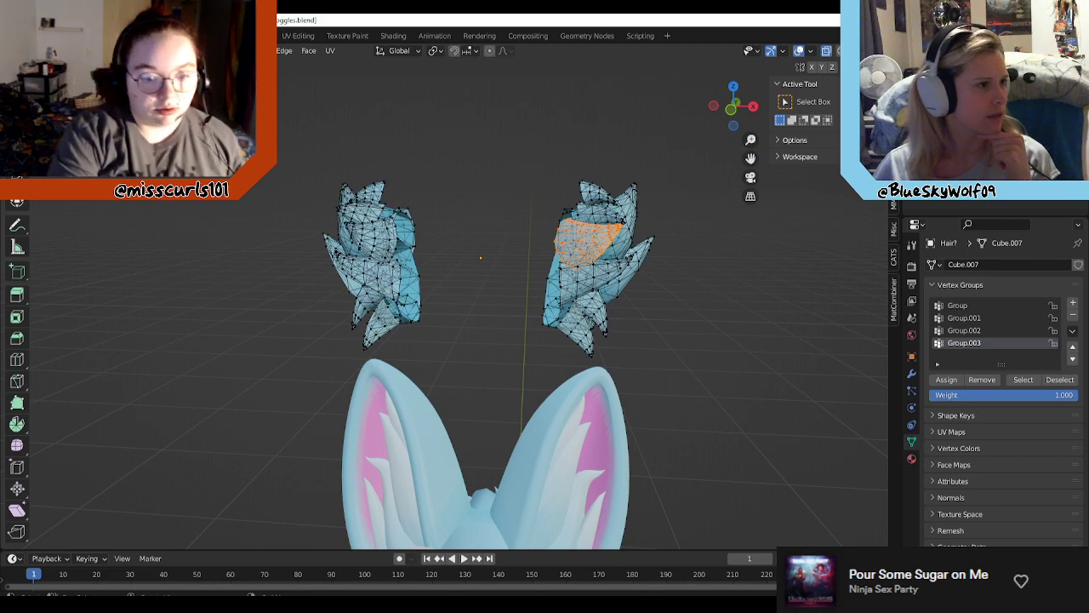
left_click(178, 51)
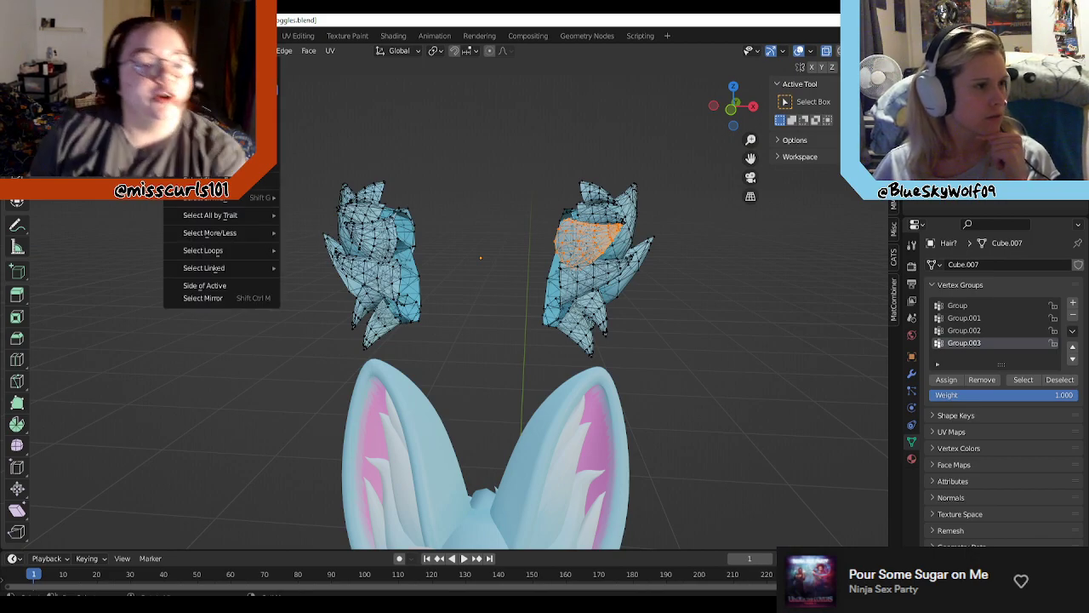
left_click(204, 100)
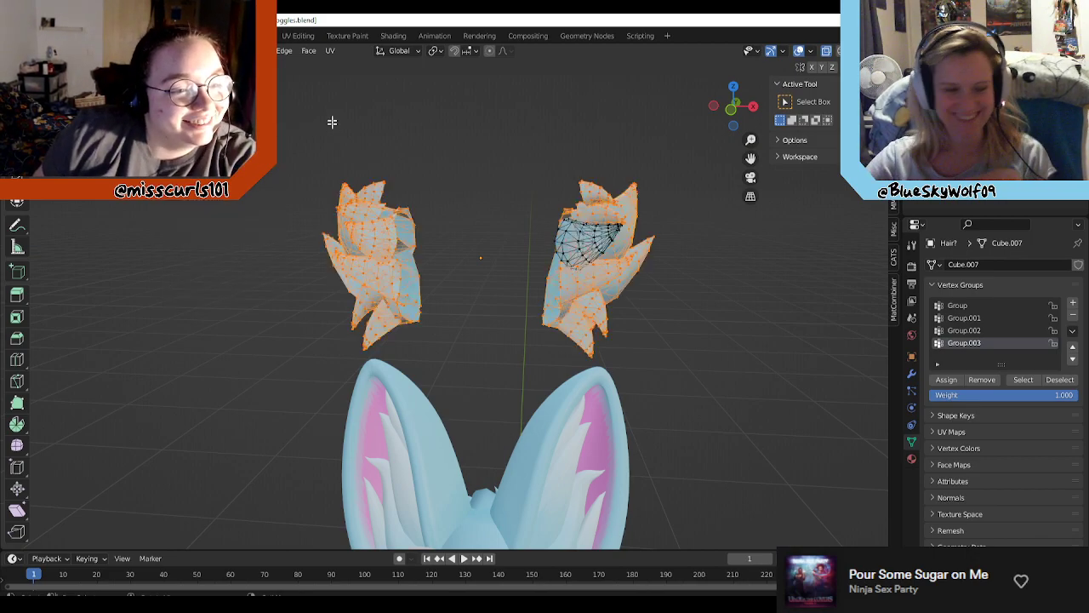
key("x")
left_click(453, 129)
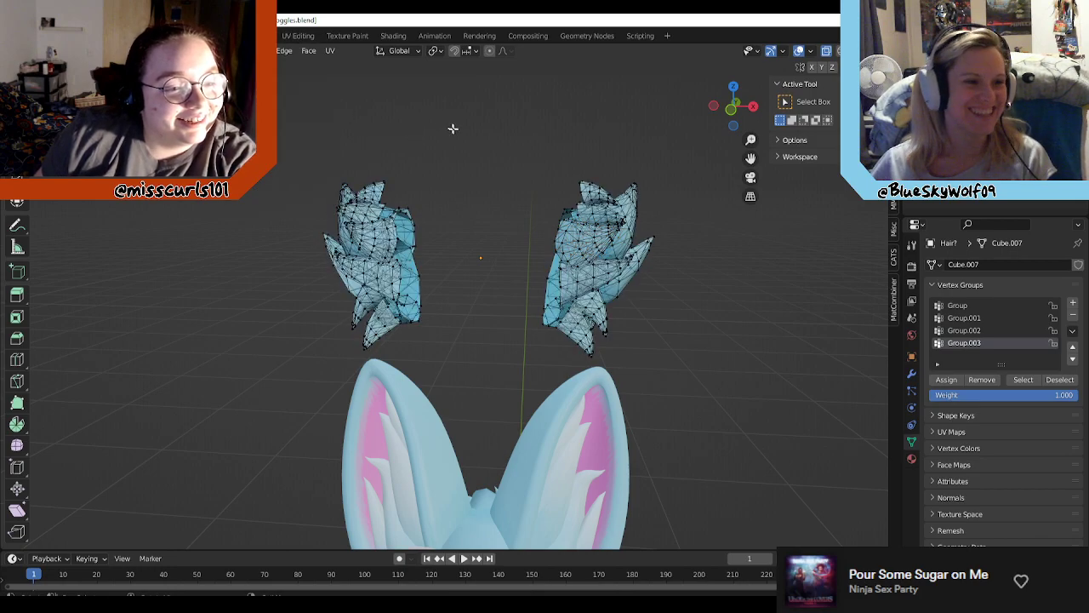
key("ctrl+z")
key("x")
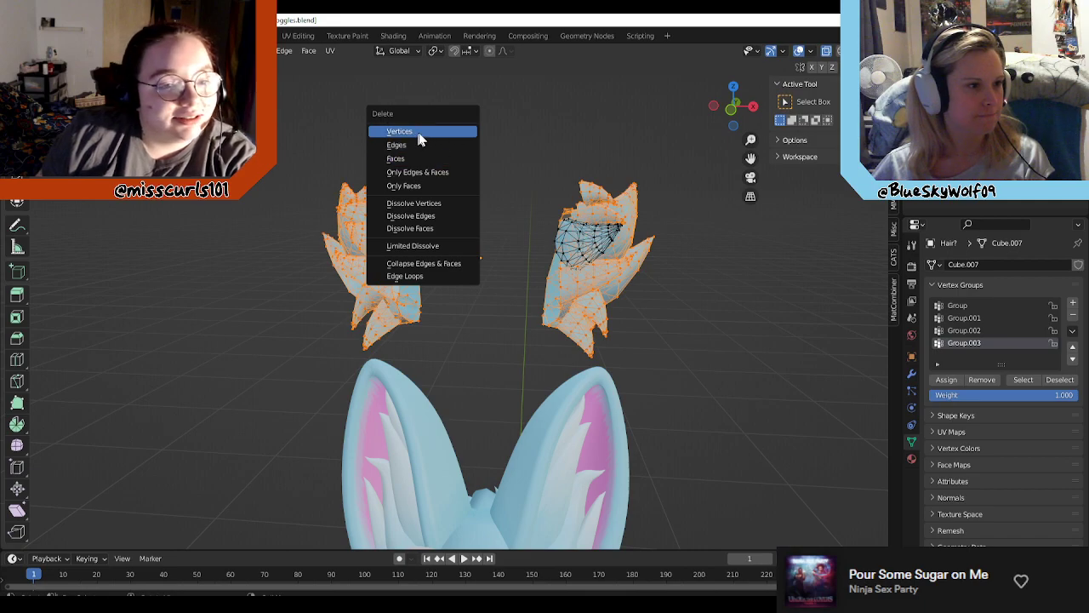
left_click(426, 130)
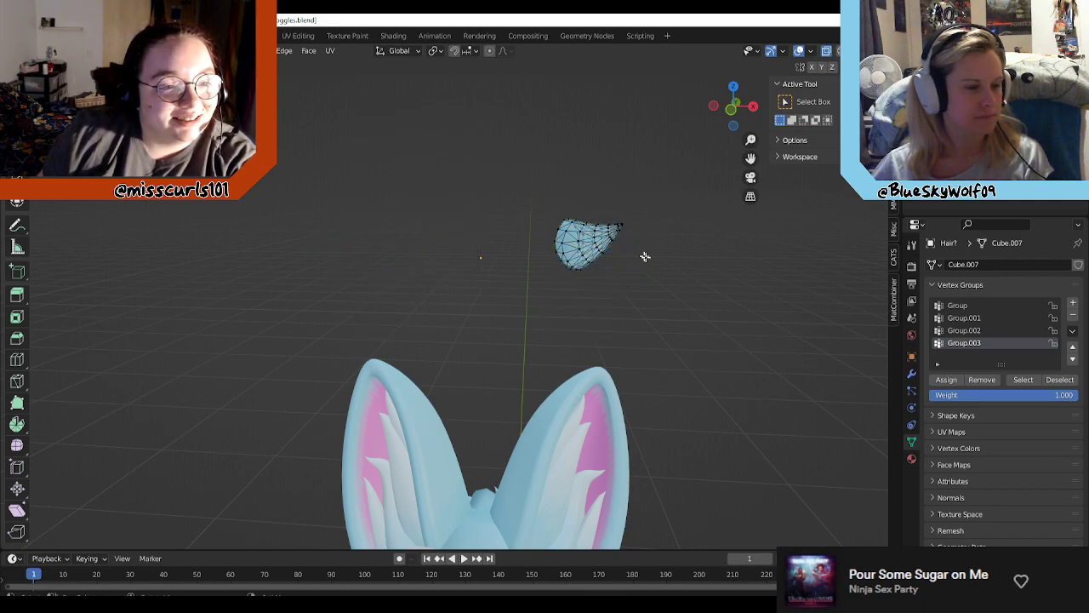
Step: Return to Object Mode and set the remaining hair tuft's origin to its geometry
middle_click_drag(645, 256, 675, 252)
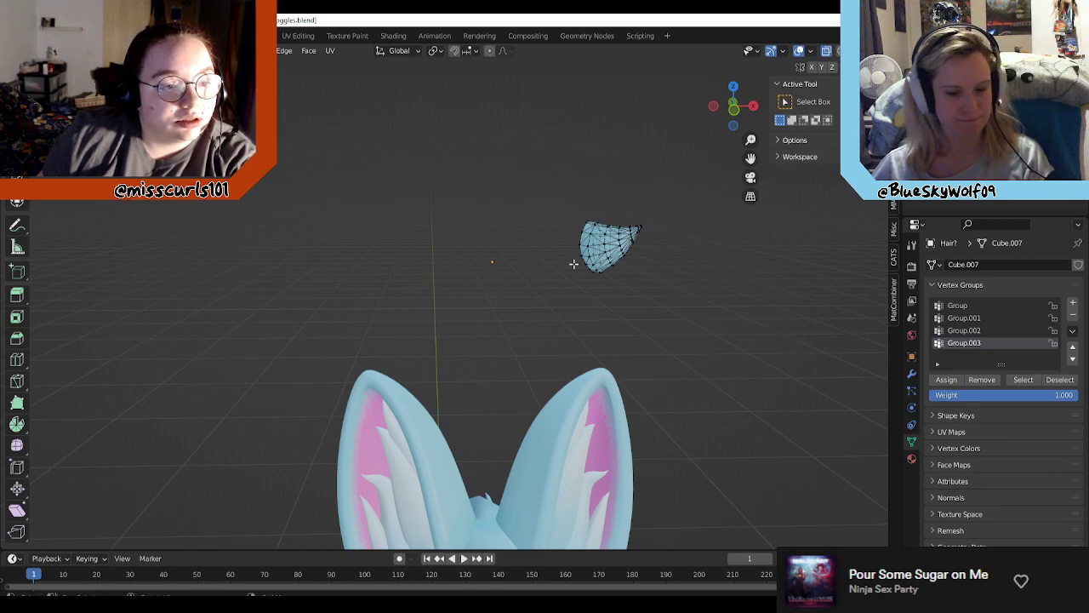
key("Tab")
right_click(608, 241)
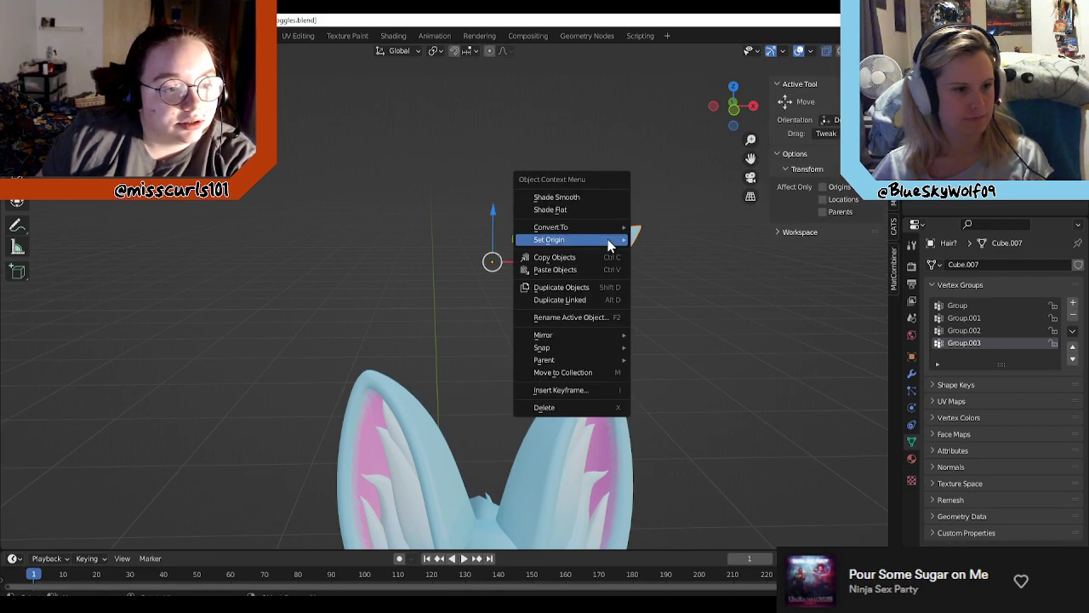
mouse_move(607, 239)
left_click(698, 253)
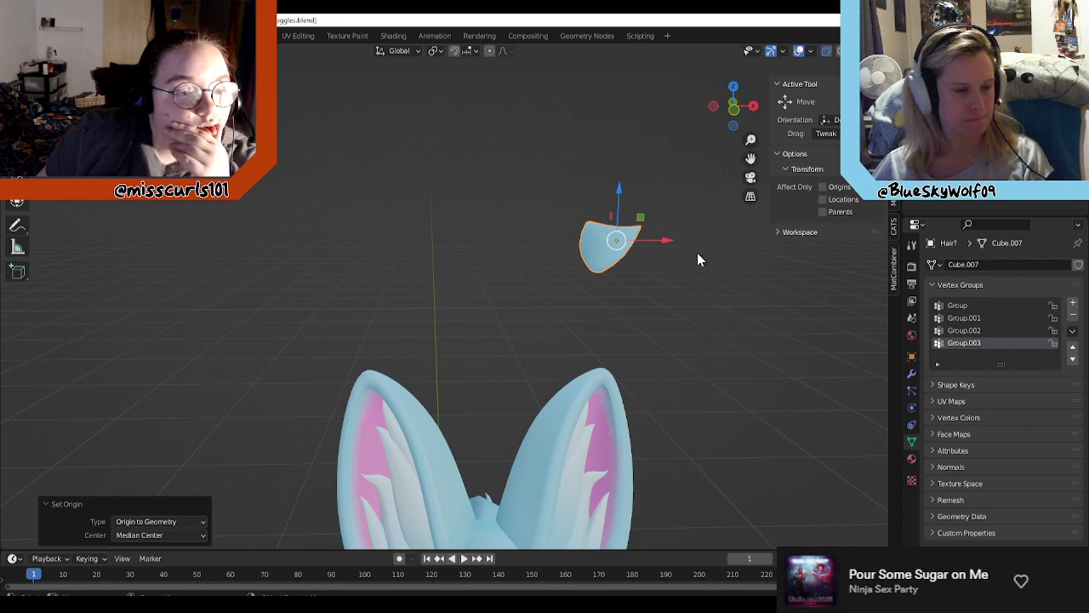
Step: Move the hair tuft about -0.093 m along X and about -0.241 m along Z, level with the ears
middle_click_drag(717, 281, 650, 292)
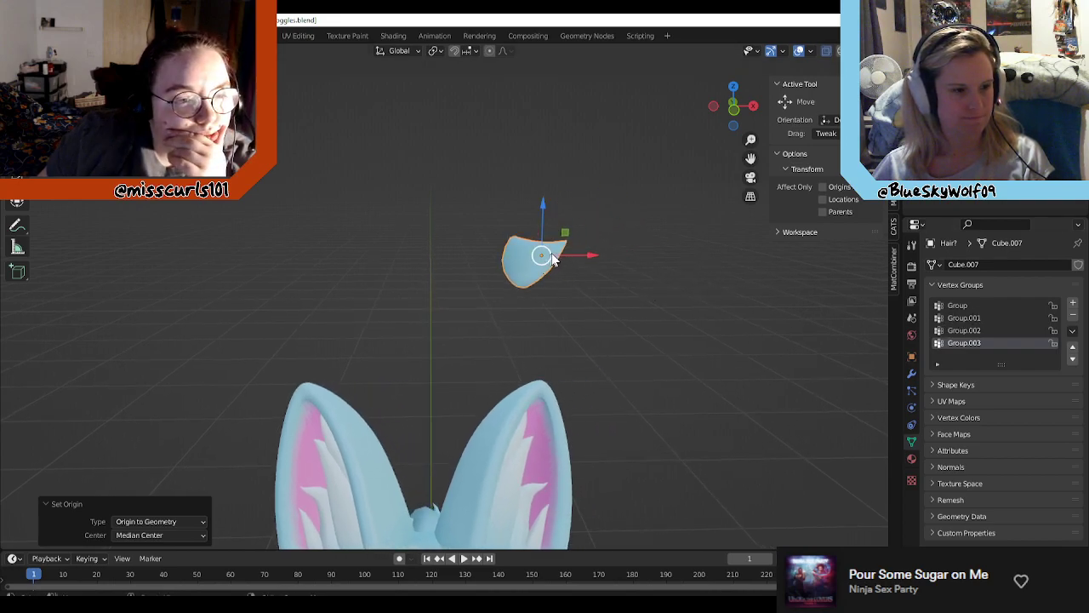
left_click_drag(586, 255, 485, 261)
middle_click_drag(485, 262, 468, 232)
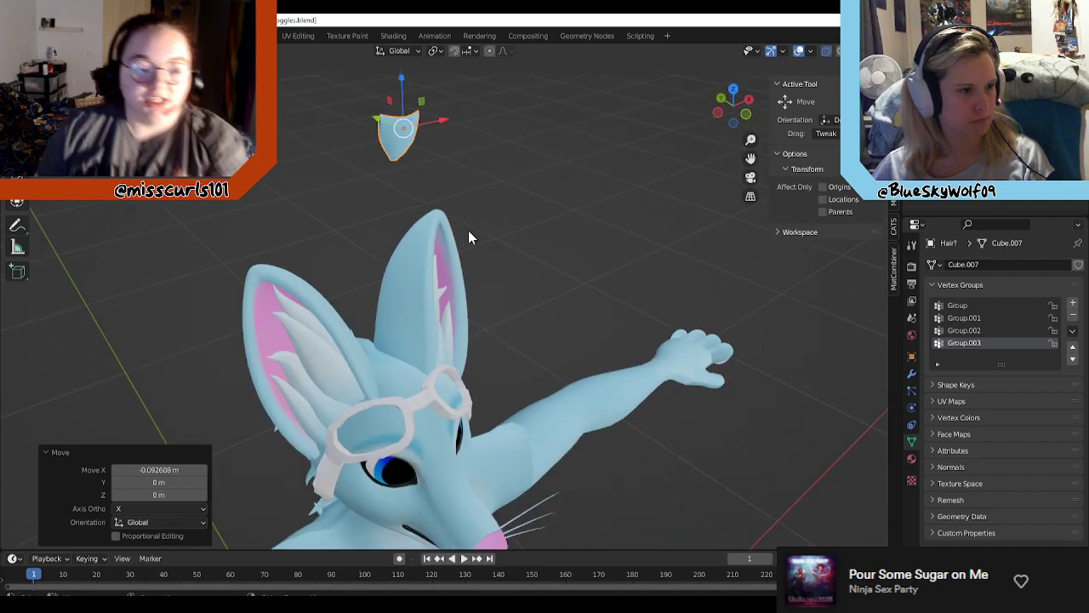
left_click_drag(402, 94, 417, 294)
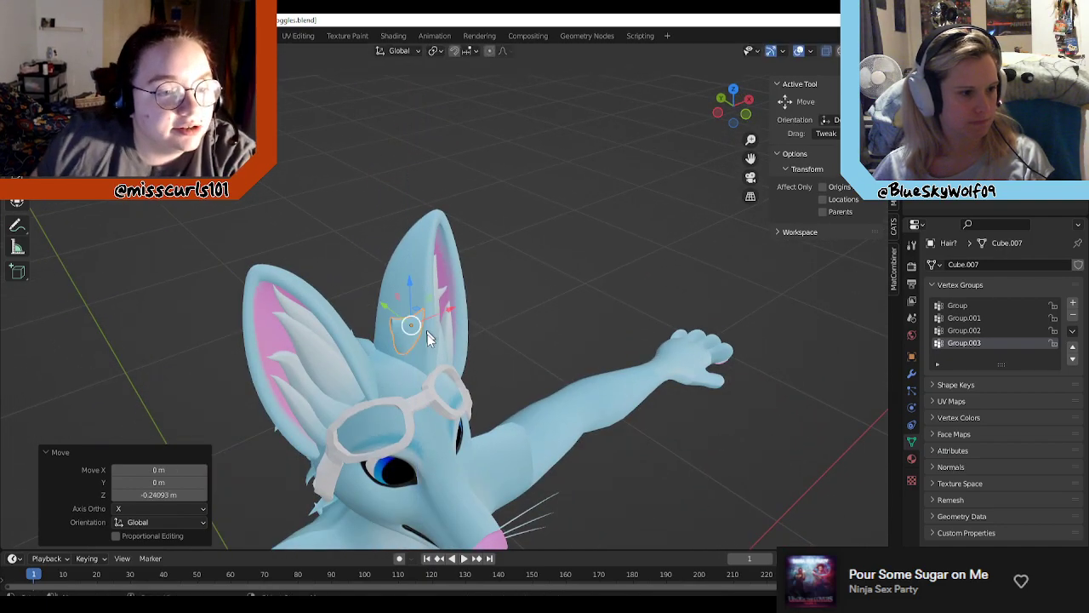
Step: Rotate the tuft about 67.2° in the view plane, and rotate it again freehand from a more side-on view
scroll(442, 345, "up", 4)
middle_click_drag(411, 332, 467, 316)
key("r")
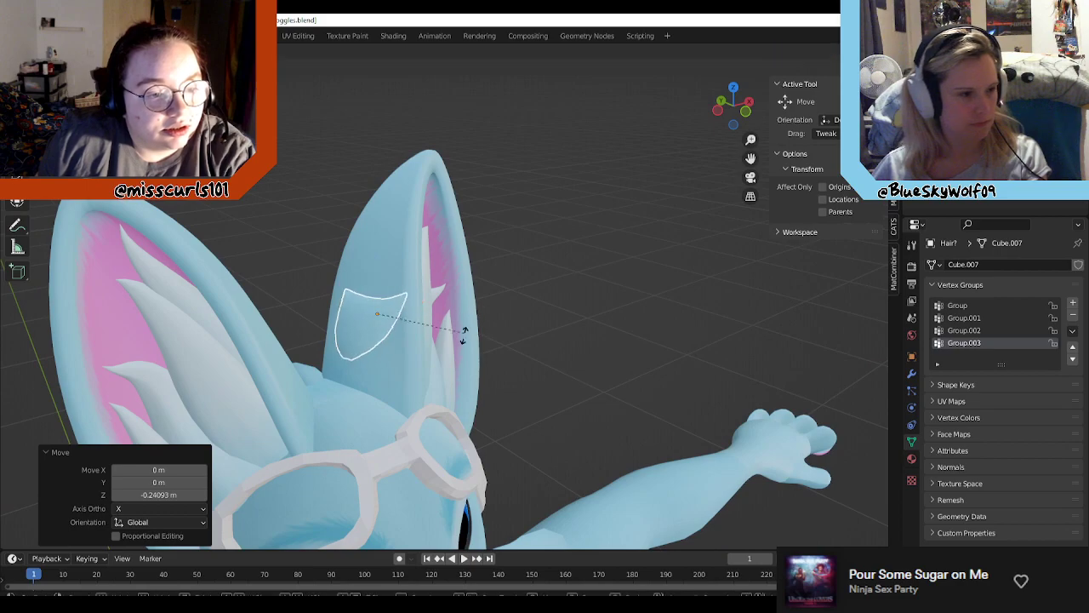
left_click(432, 378)
middle_click_drag(436, 381, 525, 371)
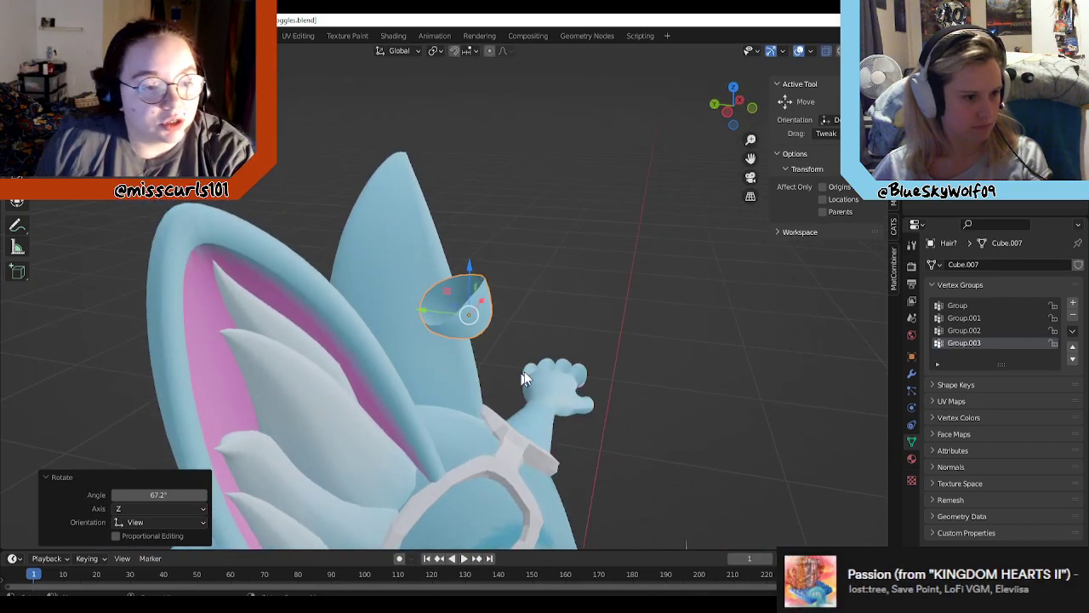
left_click(524, 336)
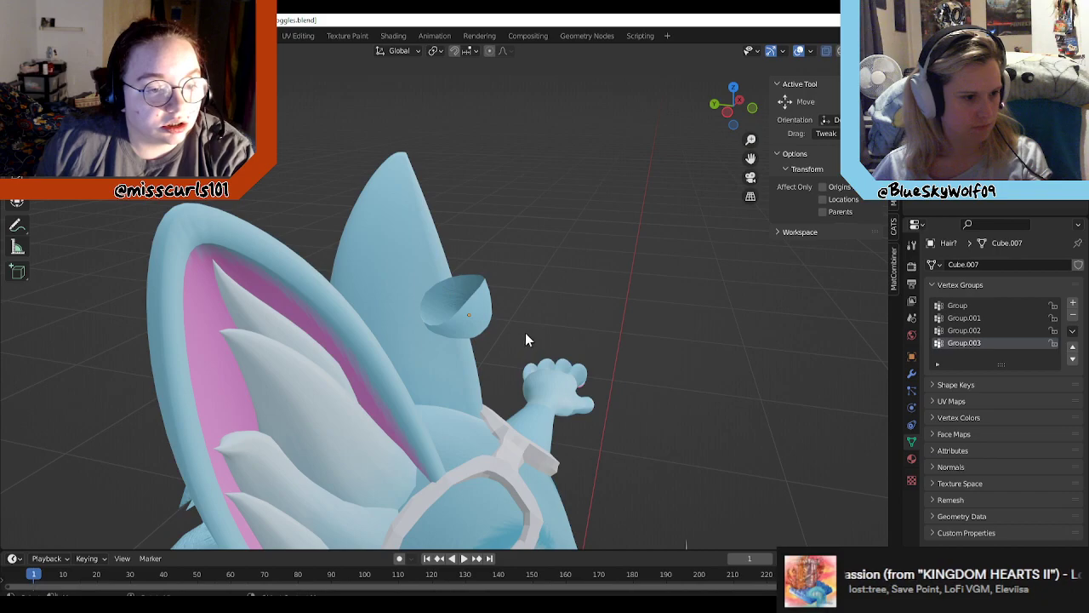
left_click(463, 300)
key("r")
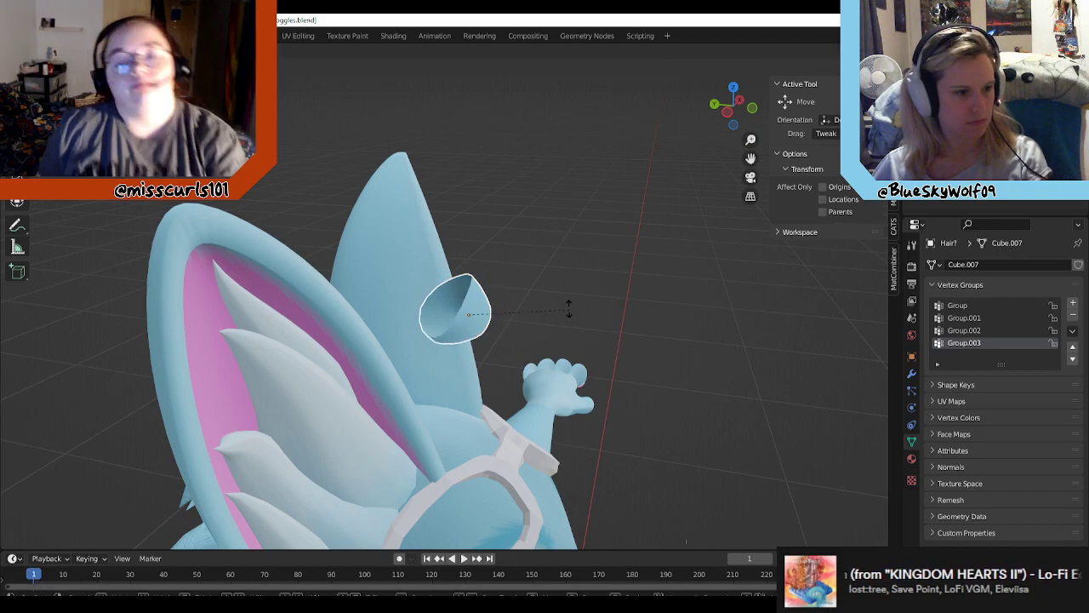
left_click(549, 289)
Step: Turn the tuft about -82.5° around global Z with the Rotate tool, and fine-tune its tilt until its tip points outward
key("shift+space")
key("r")
middle_click_drag(322, 229, 408, 305)
left_click_drag(419, 310, 393, 342)
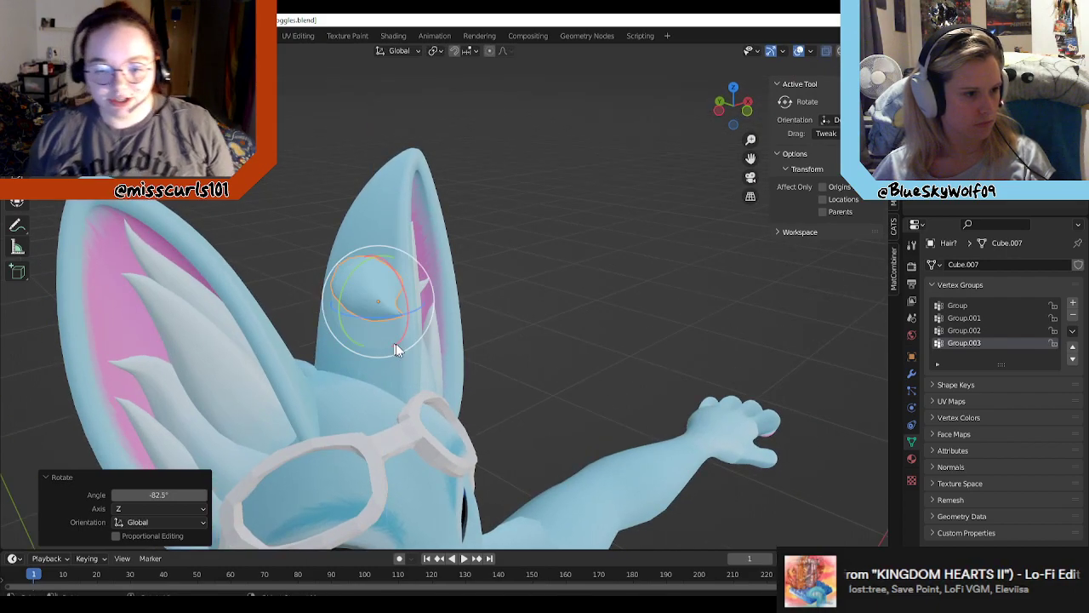
middle_click_drag(395, 343, 423, 339)
left_click_drag(415, 298, 400, 247)
left_click_drag(352, 301, 328, 303)
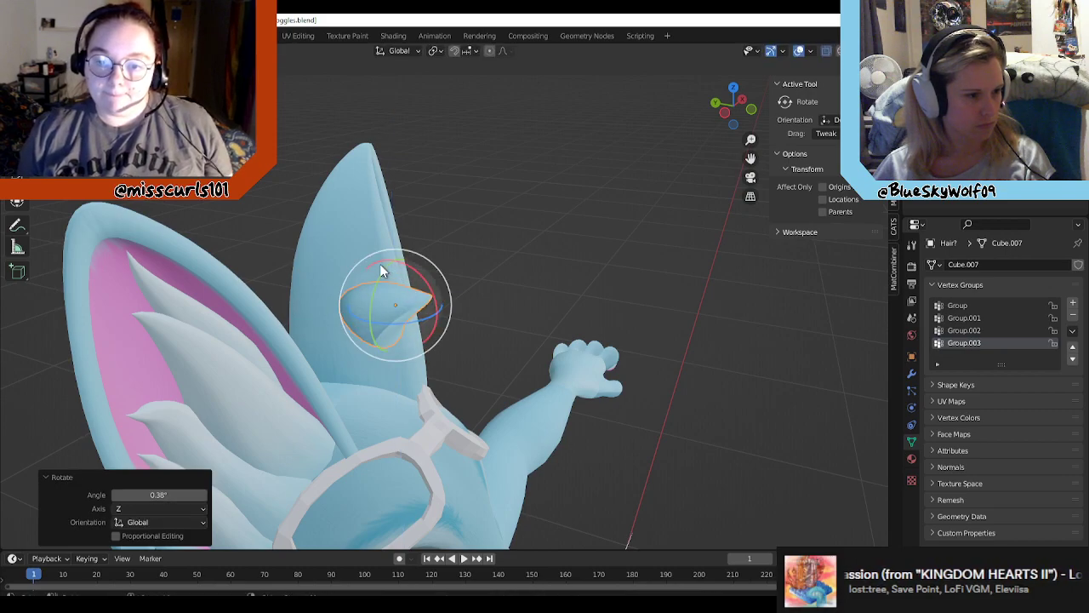
Step: Scale the hair tuft down uniformly to about 0.427
left_click(17, 180)
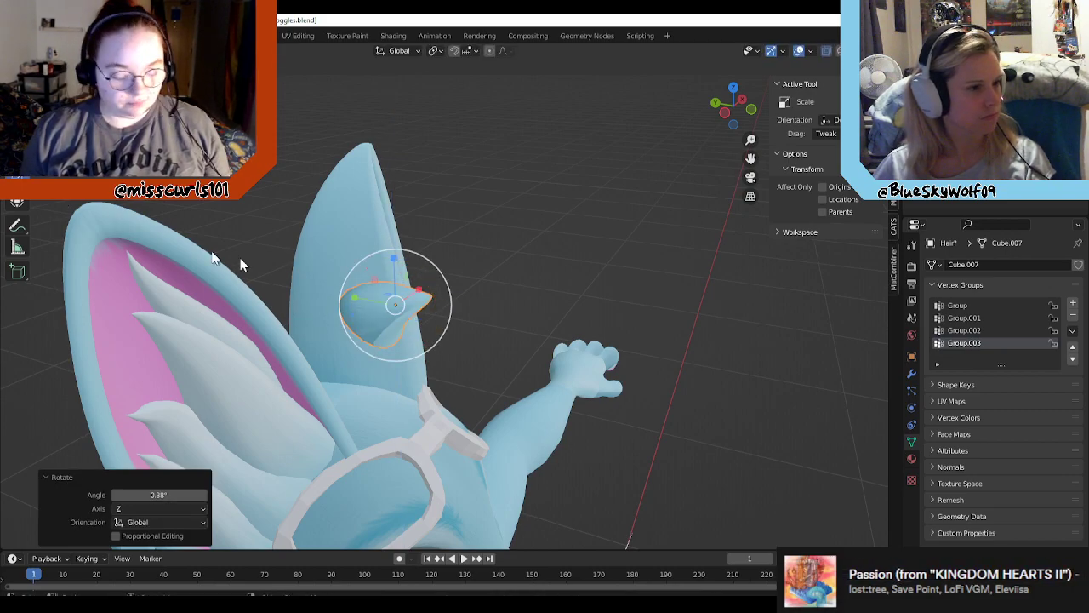
middle_click_drag(433, 312, 377, 270)
scroll(477, 310, "up", 1)
left_click_drag(377, 270, 394, 284)
key("ctrl+z")
key("s")
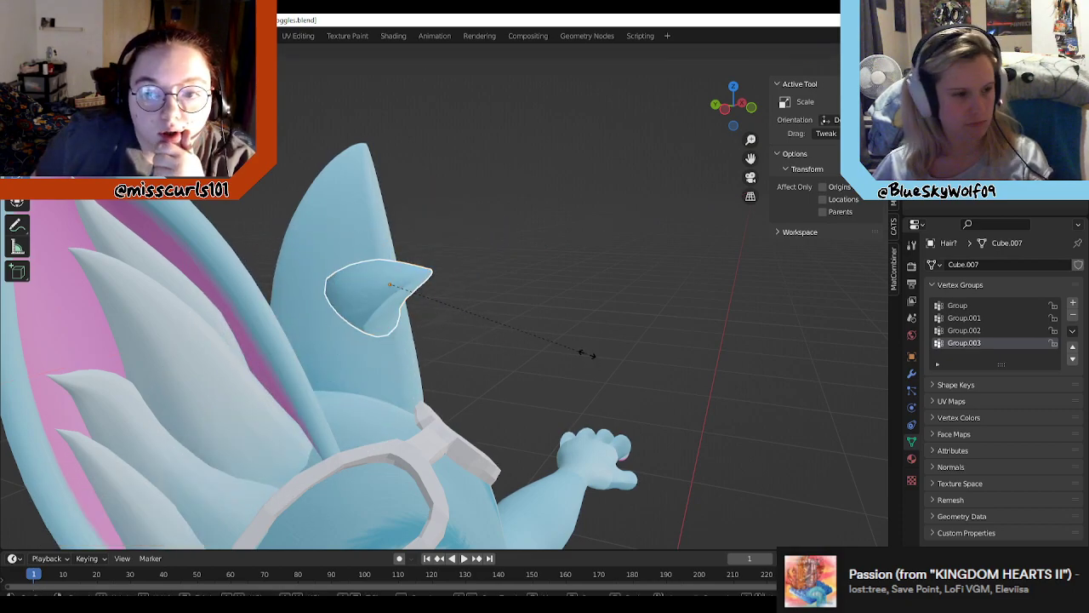
left_click(475, 316)
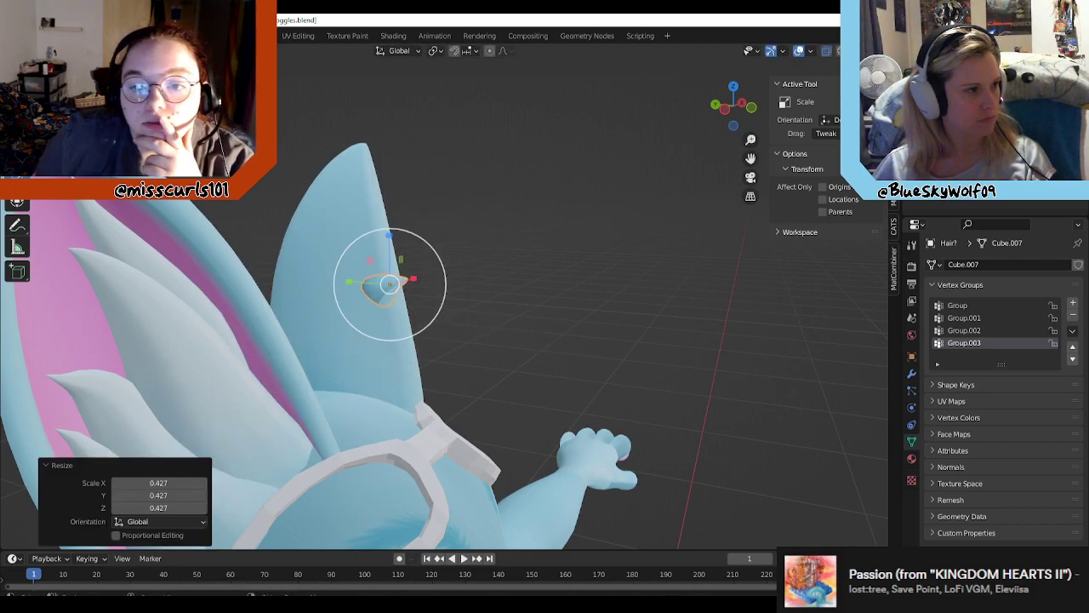
Step: Reselect the shrunken tuft and move it down and about -0.053 m along Y to the goggles above the forehead
key("w")
middle_click_drag(541, 307, 583, 239)
left_click(583, 232)
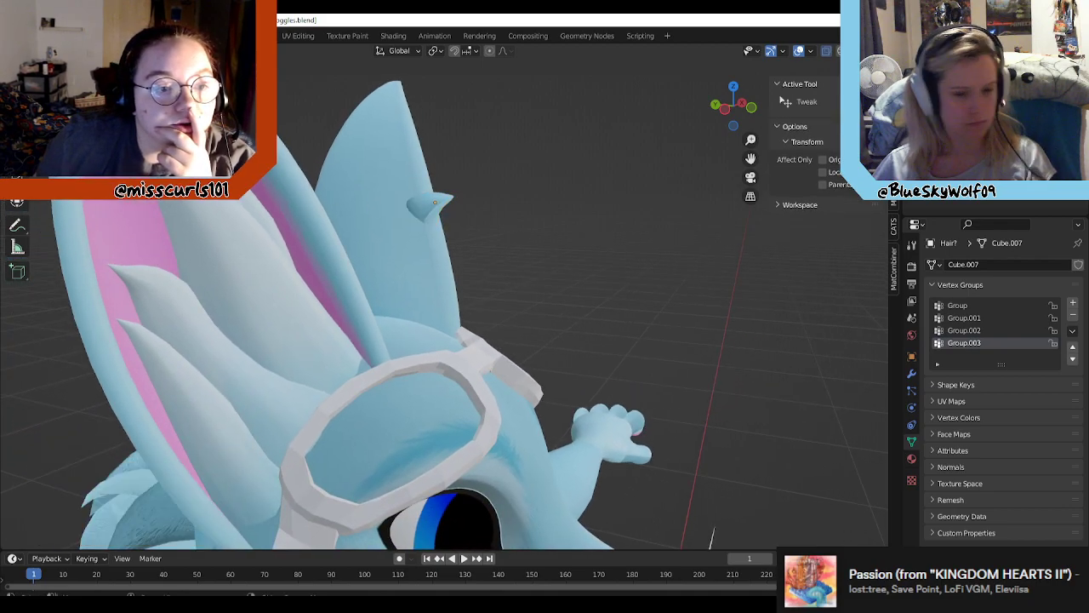
left_click(430, 201)
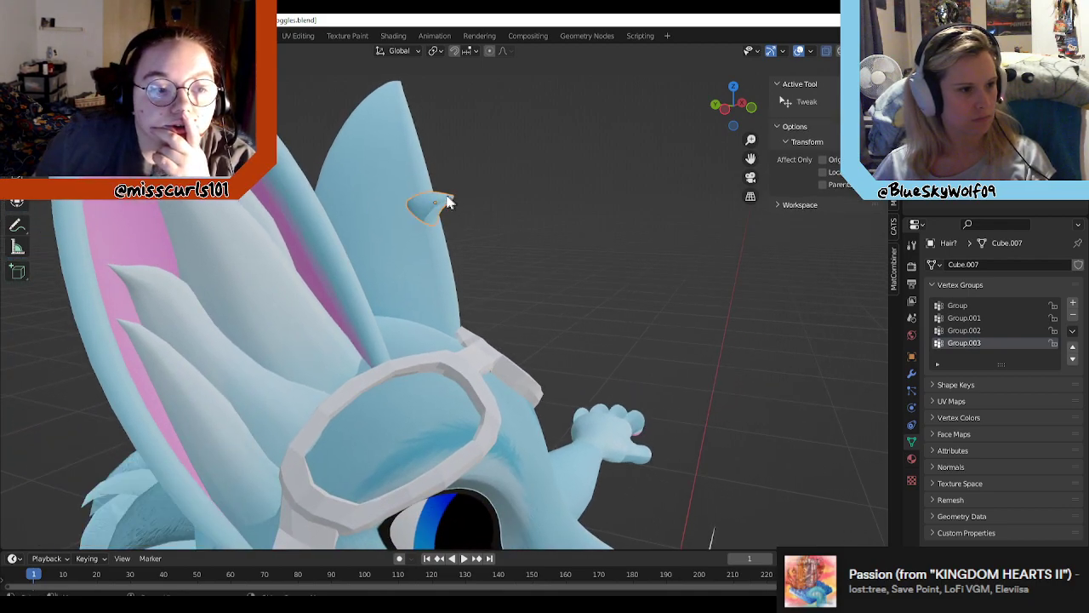
key("shift+space")
key("g")
middle_click_drag(472, 212, 466, 262)
left_click_drag(452, 211, 460, 296)
middle_click_drag(528, 336, 557, 314)
left_click_drag(651, 297, 591, 299)
Step: Move the tuft about -0.014 m along Z and -0.016 m along X to the goggles' bridge
middle_click_drag(596, 300, 631, 358)
scroll(631, 358, "up", 1)
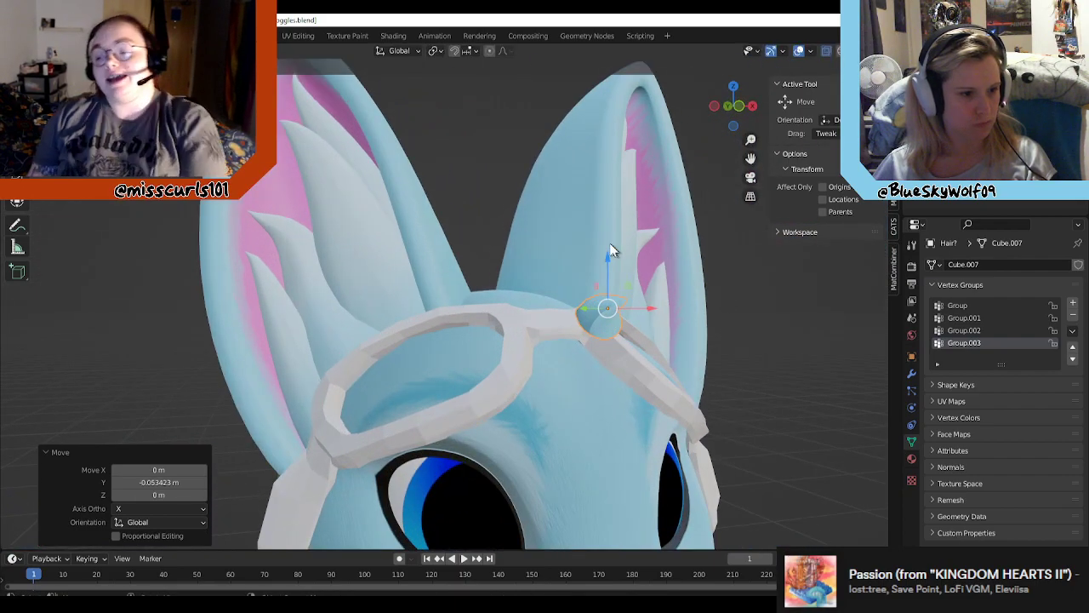
left_click_drag(608, 250, 605, 282)
left_click_drag(649, 341, 618, 342)
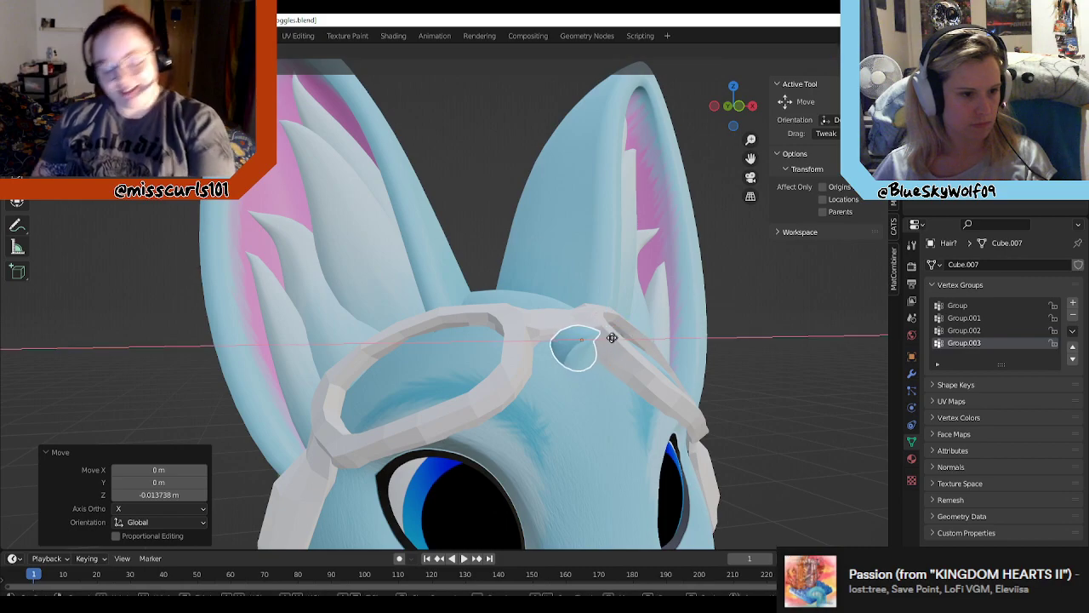
Step: Scale the tuft down uniformly to about 0.773 beside the goggles' bridge
middle_click_drag(618, 342, 569, 352)
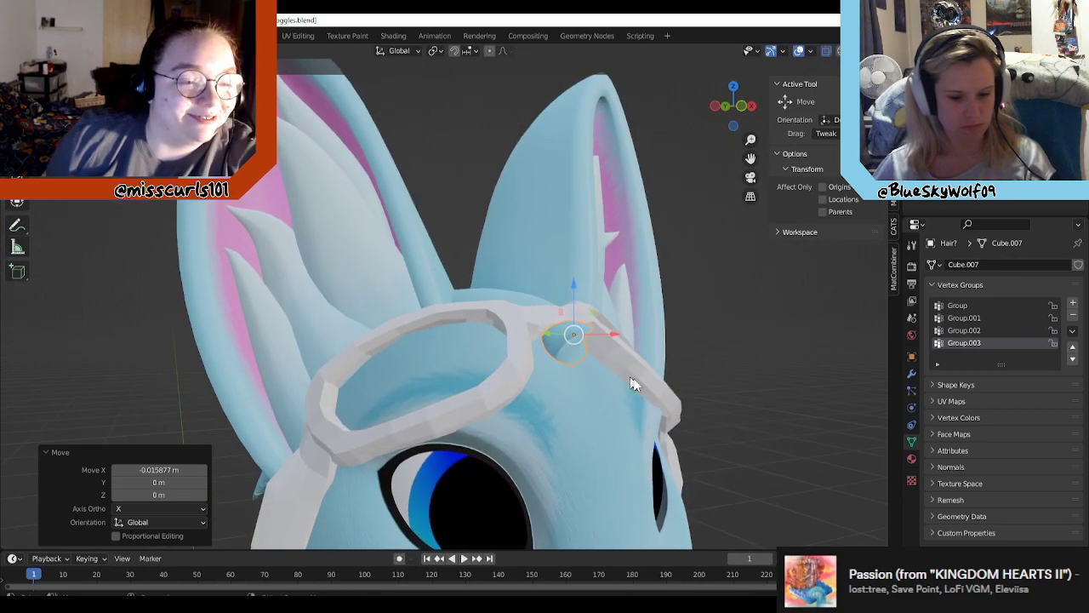
key("s")
left_click(668, 383)
Step: Rotate the tuft about 16.5° around global X to follow the slope of the forehead
middle_click_drag(668, 382, 500, 257)
scroll(710, 383, "up", 2)
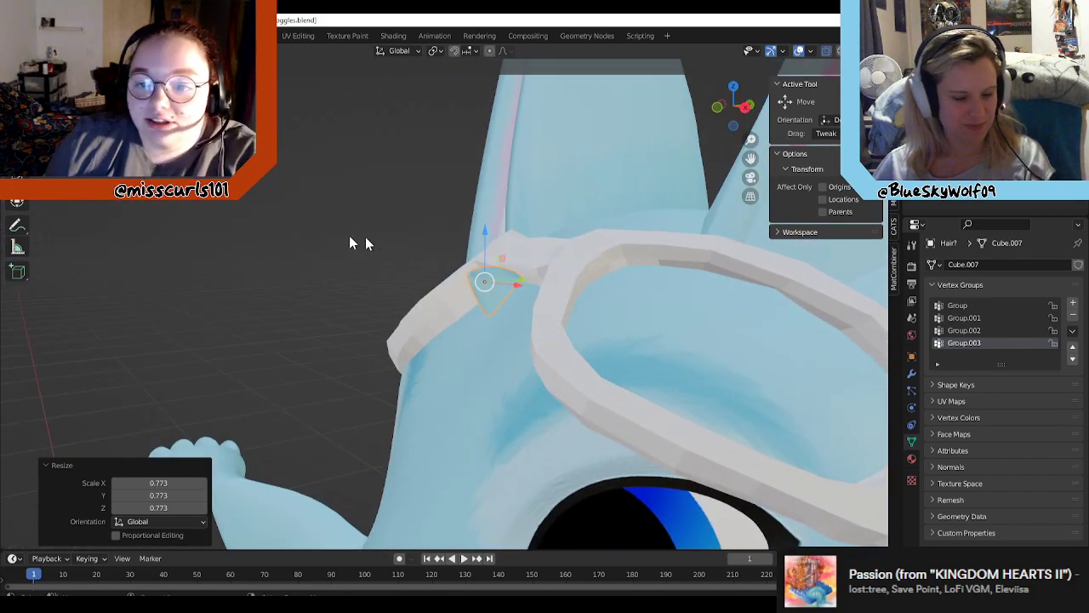
left_click(17, 158)
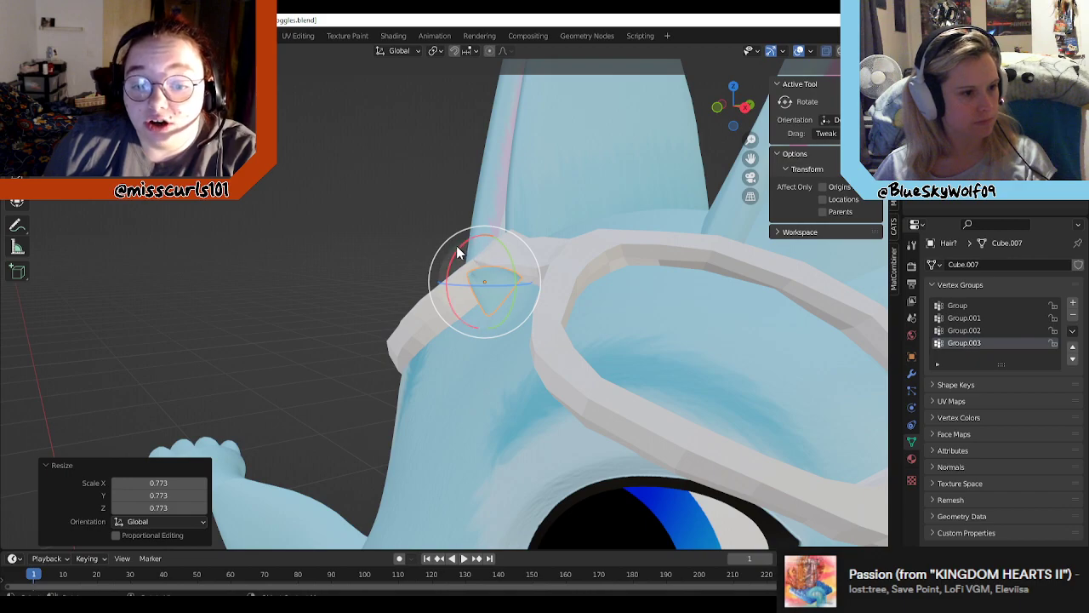
left_click_drag(458, 247, 492, 284)
Step: Shift the tuft by about -0.0025, 0.0033 and -0.0036 m in X, Y and Z, and slide it about 0.008 m along X
middle_click_drag(492, 285, 612, 301)
left_click(17, 137)
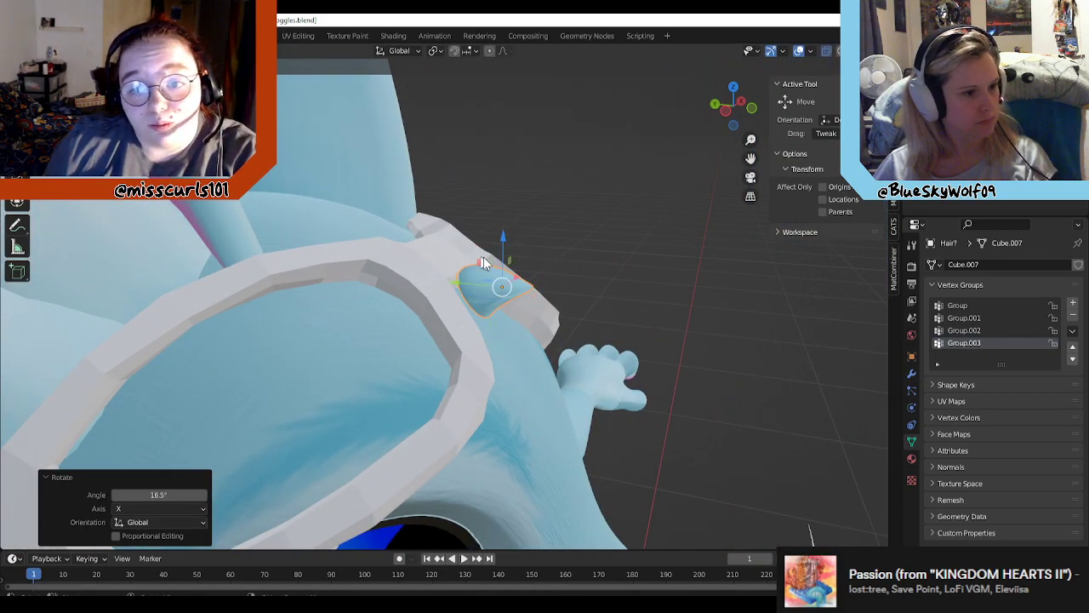
left_click_drag(497, 287, 483, 298)
middle_click_drag(486, 300, 438, 306)
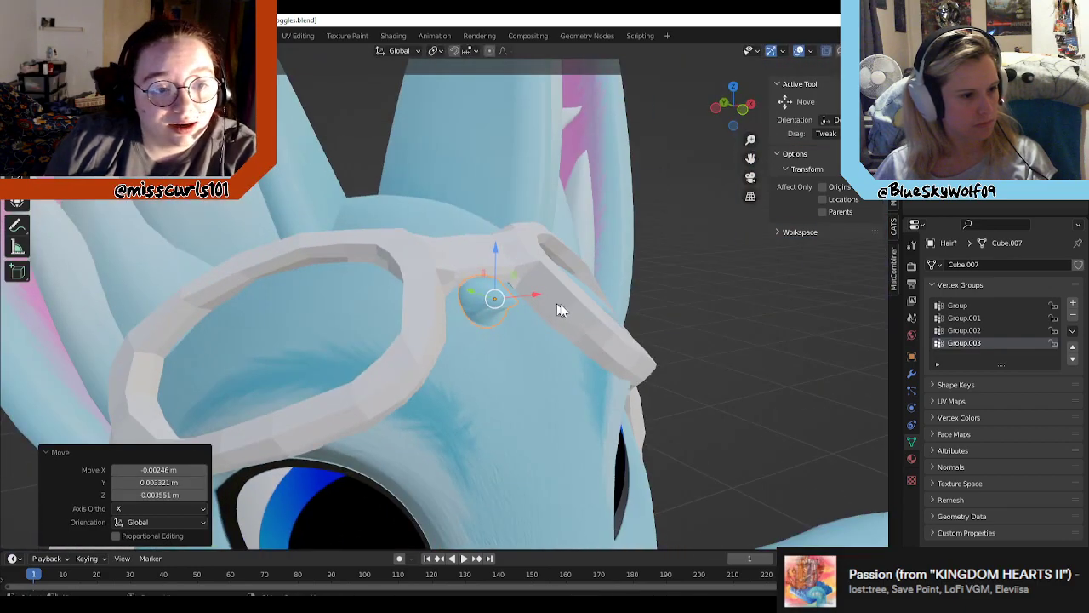
middle_click_drag(558, 310, 517, 291)
left_click_drag(526, 295, 556, 312)
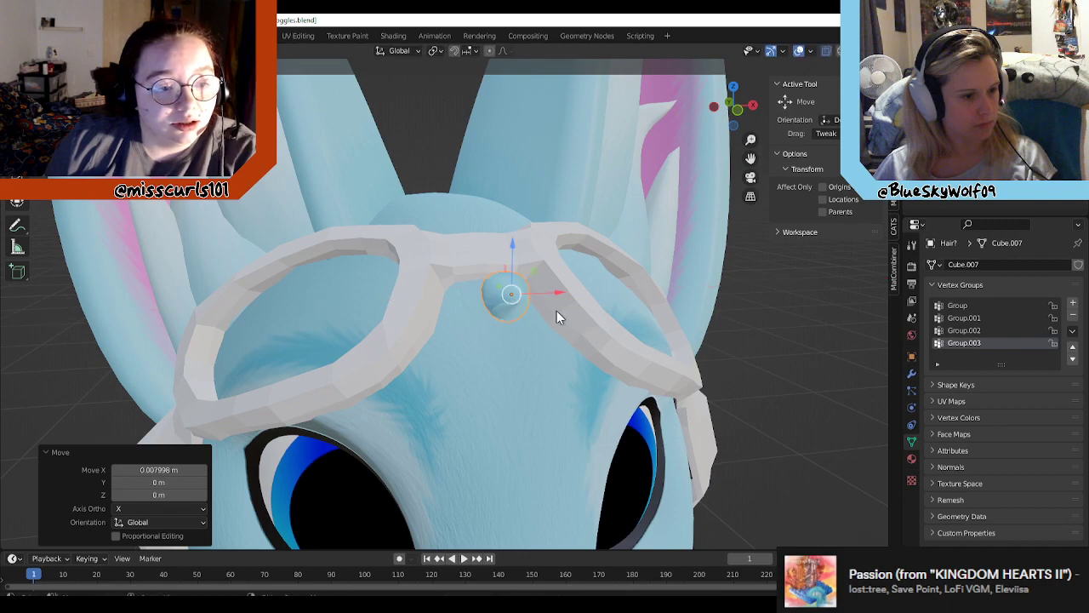
Step: Undo the last move and nudge the tuft slightly along X beneath the goggles' bridge
middle_click_drag(557, 311, 587, 303)
scroll(591, 306, "down", 2)
key("ctrl+z")
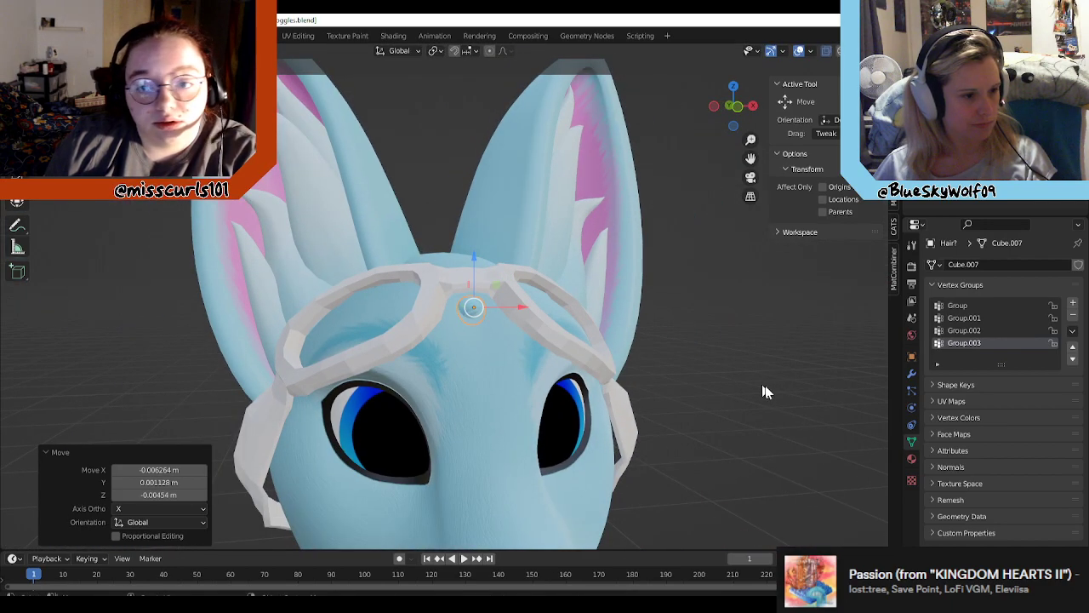
scroll(655, 350, "up", 2)
left_click_drag(489, 301, 498, 301)
middle_click_drag(498, 302, 557, 329)
scroll(638, 371, "up", 3)
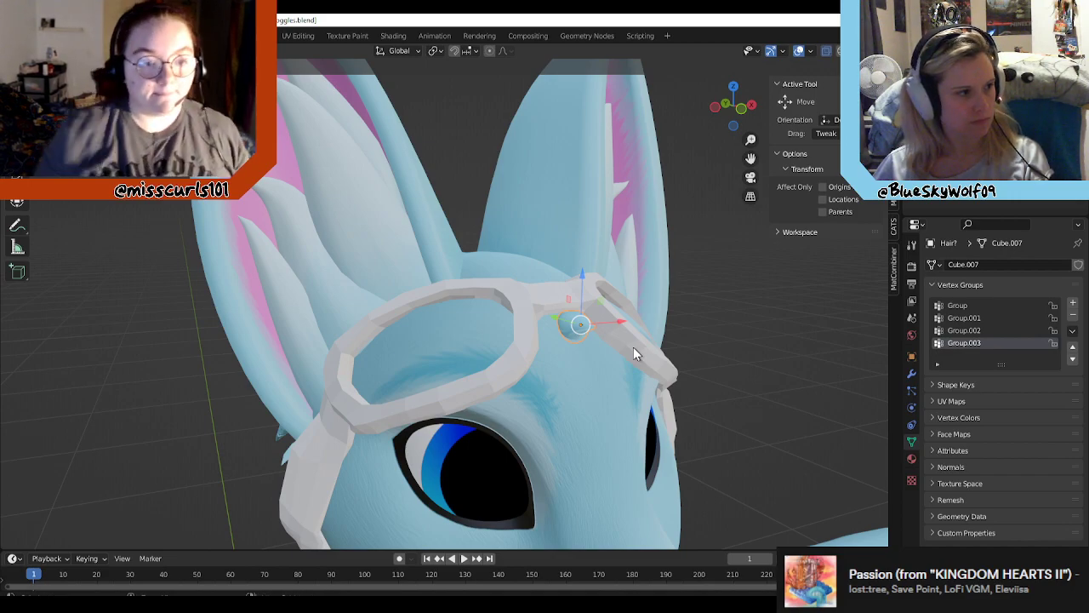
Step: Duplicate the forehead tuft and place the copy above the goggles' bridge, offset about -0.0166, 0.0220 and 0.0263 m in X, Y and Z
left_click(584, 272)
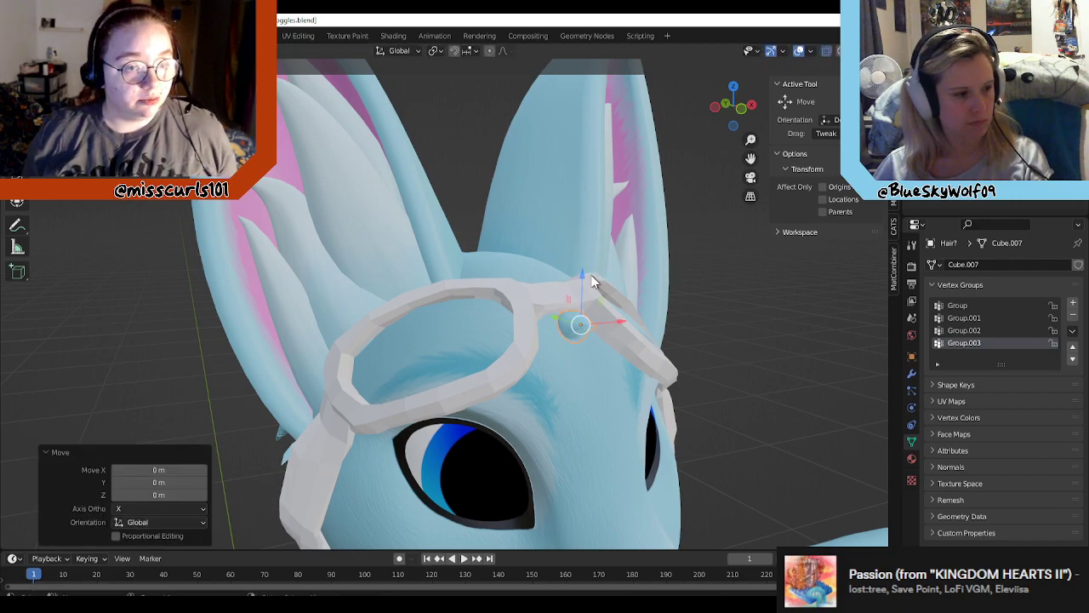
middle_click_drag(594, 304, 707, 378)
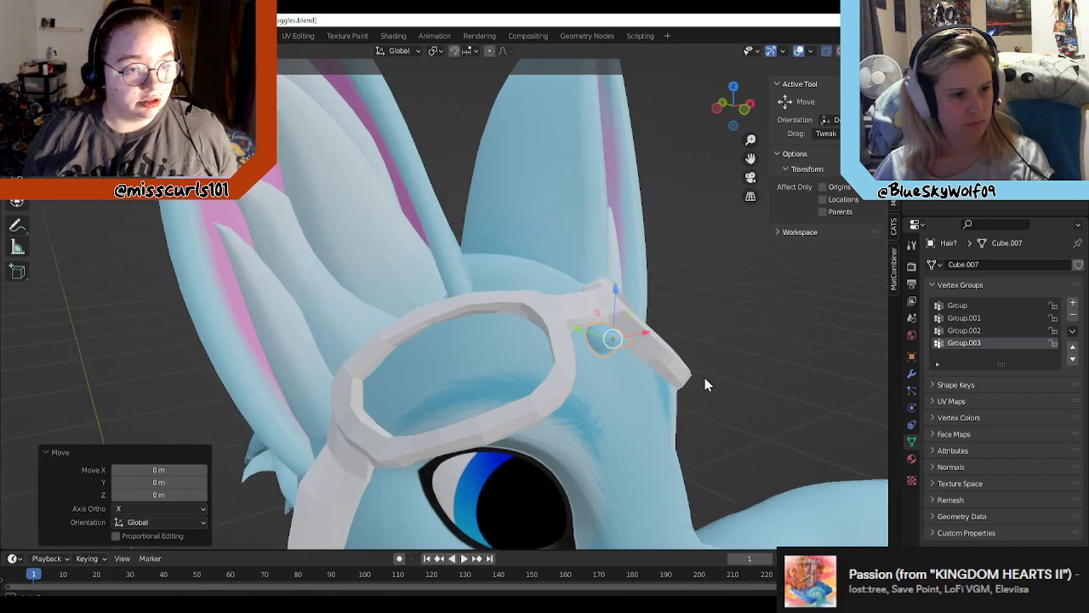
scroll(713, 381, "up", 2)
key("shift+d")
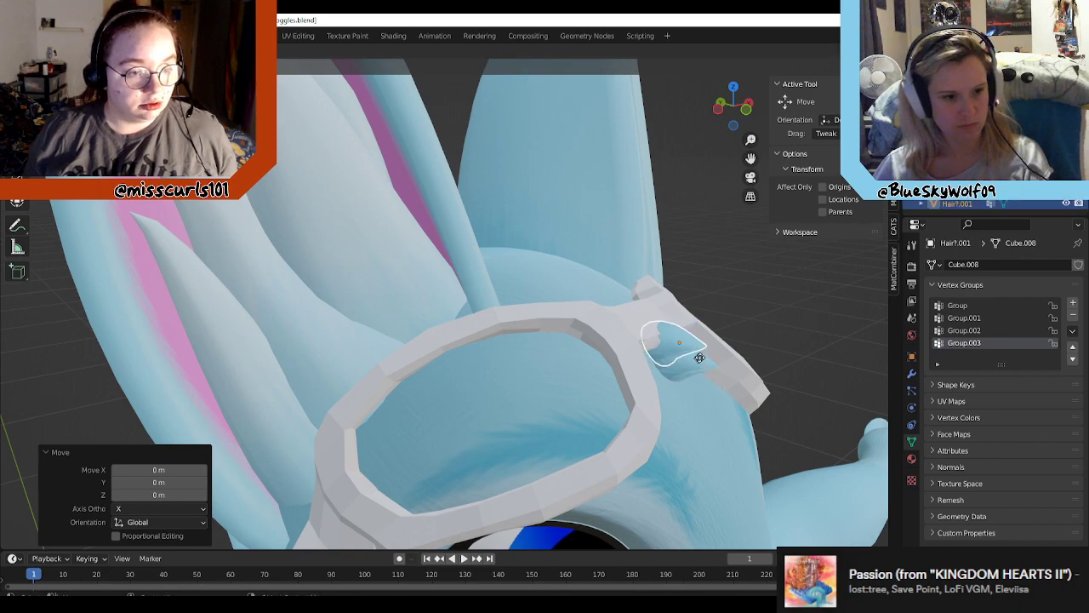
left_click(637, 300)
middle_click_drag(634, 303, 624, 331)
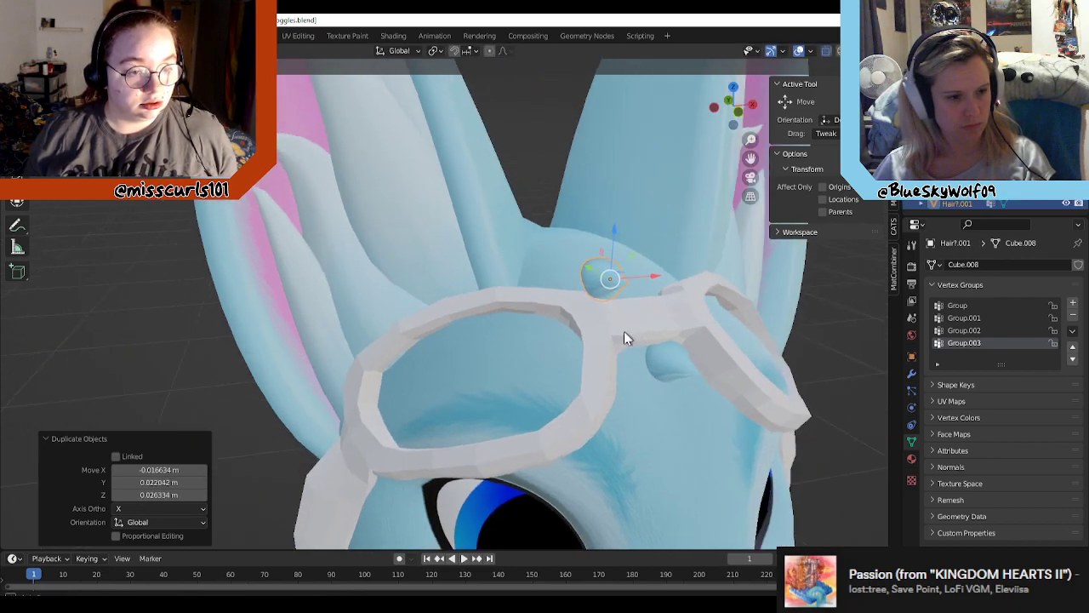
Step: Locate the duplicate Hair?.001 in the outliner and reposition it within the collection
left_click(921, 203)
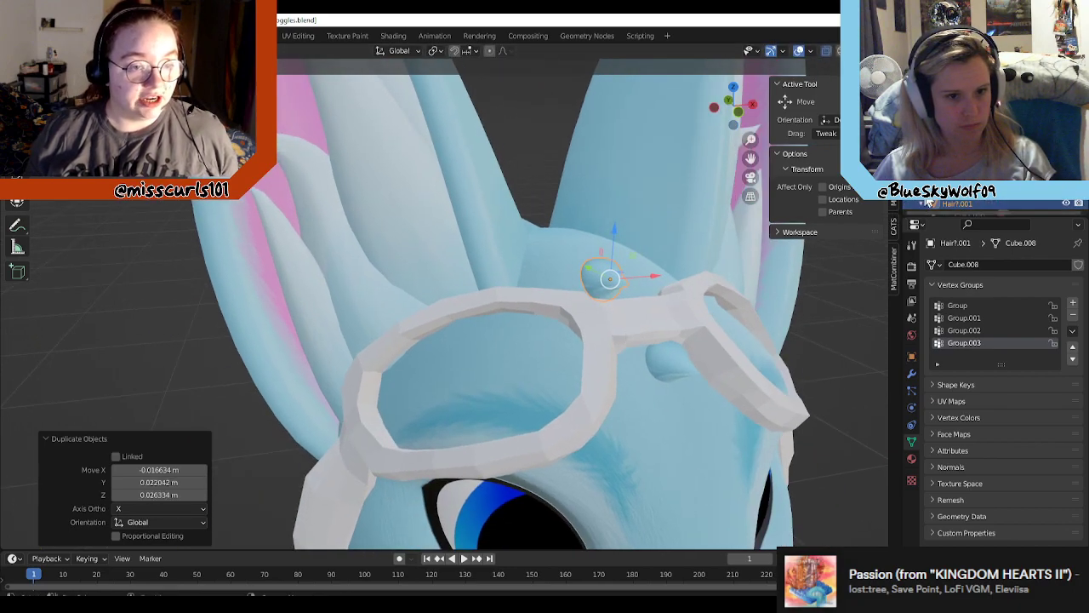
scroll(968, 200, "down", 2)
scroll(952, 202, "up", 2)
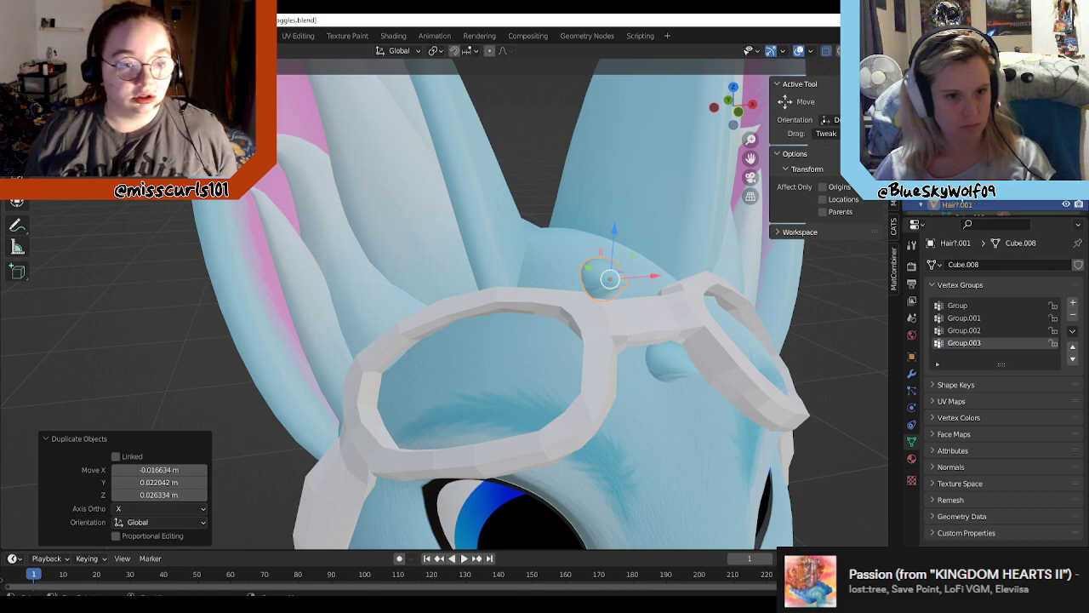
scroll(948, 214, "down", 2)
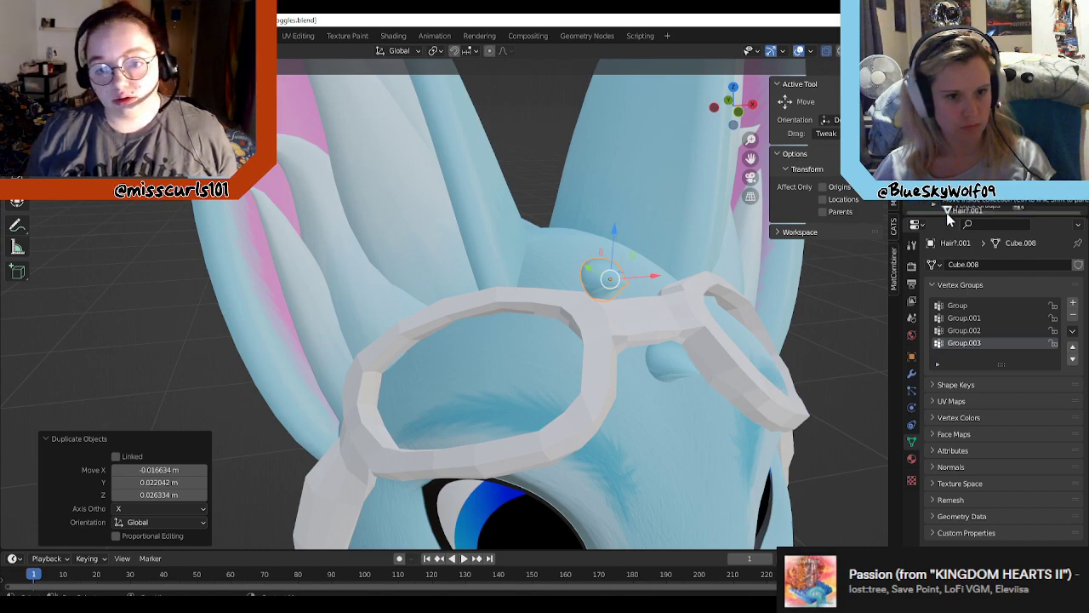
left_click(948, 212)
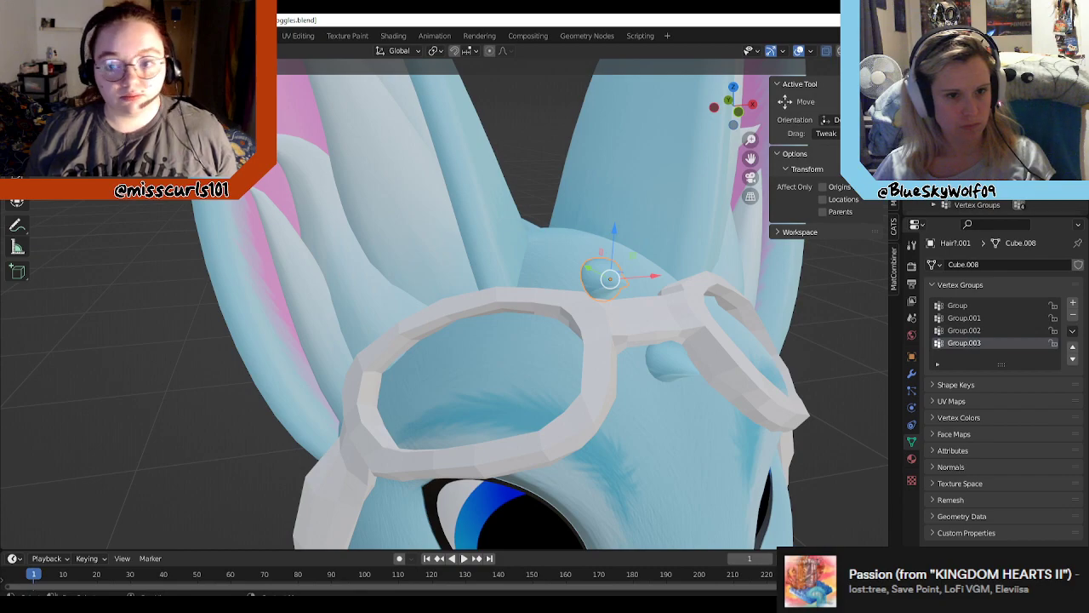
mouse_move(630, 298)
middle_mouse_down()
mouse_move(496, 289)
mouse_move(646, 306)
middle_mouse_up()
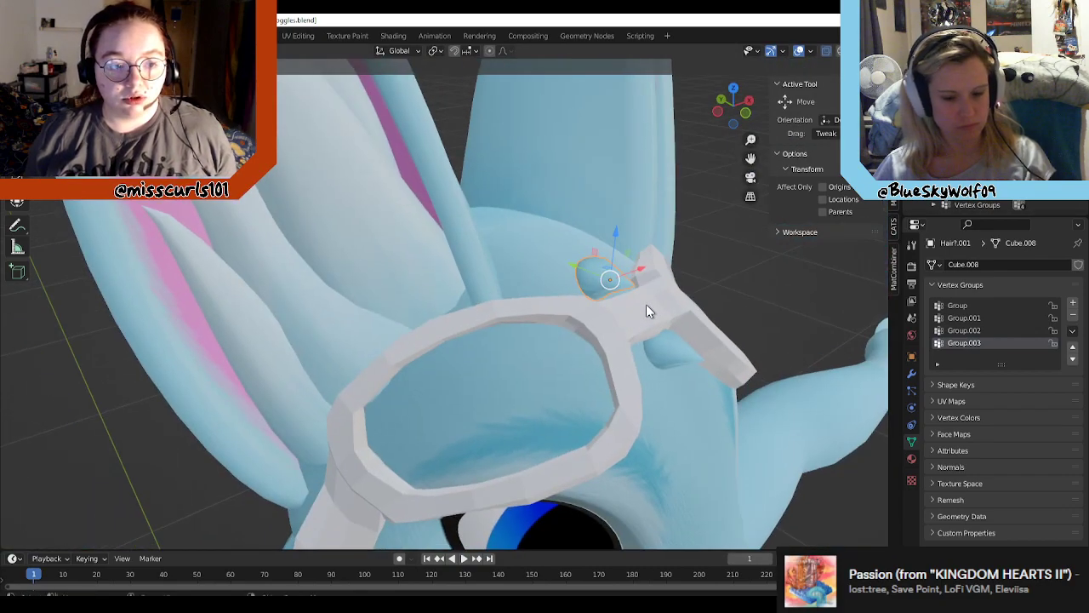
key("s")
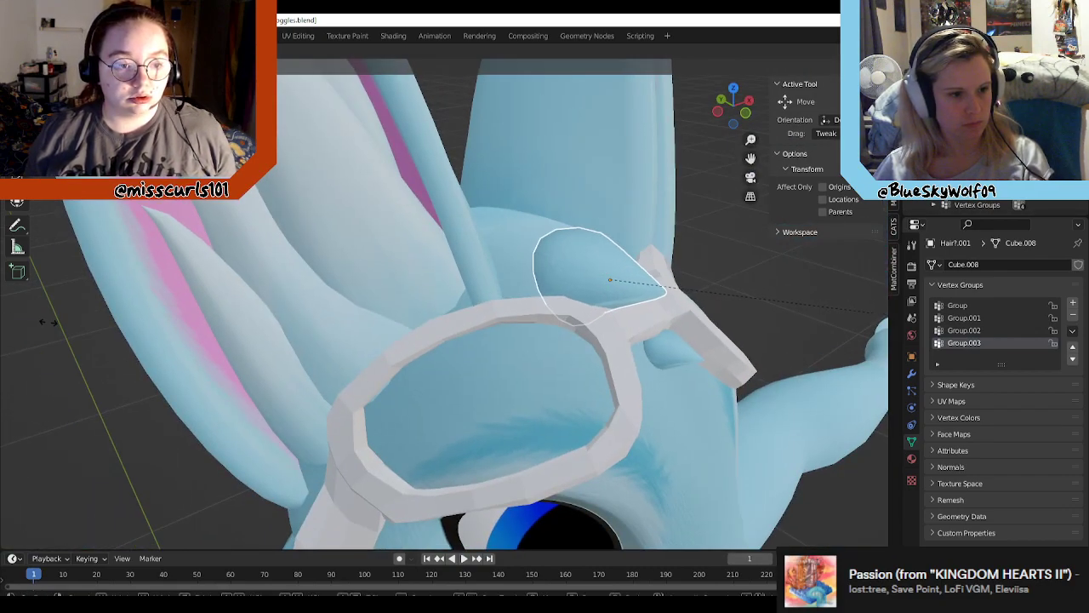
left_click(903, 317)
key("ctrl+z")
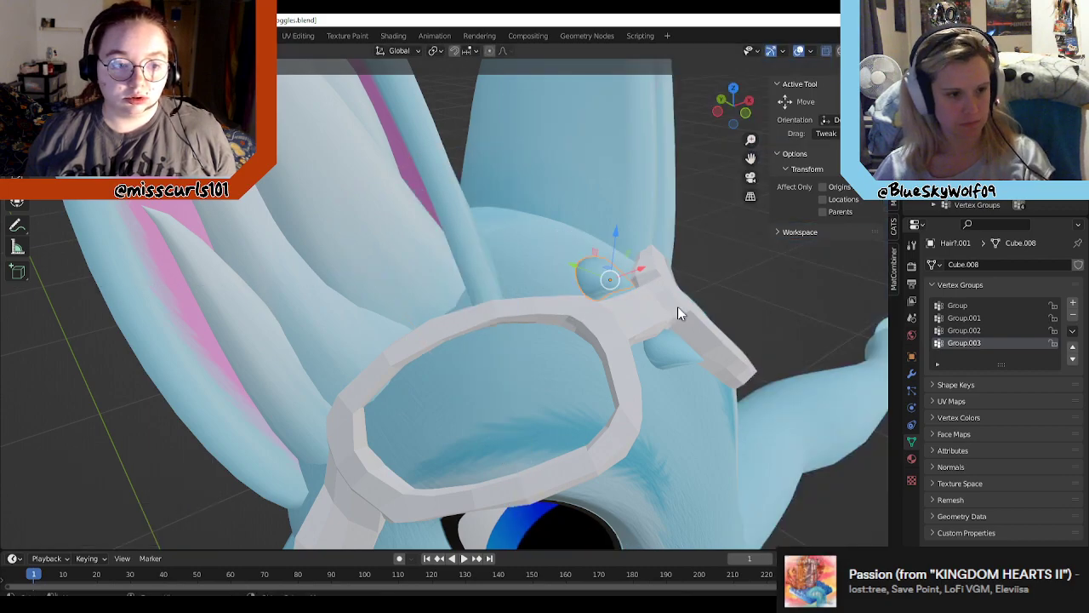
Step: Scale the duplicate tuft up uniformly to about 2.126 above the goggles' bridge
key("s")
left_click(749, 305)
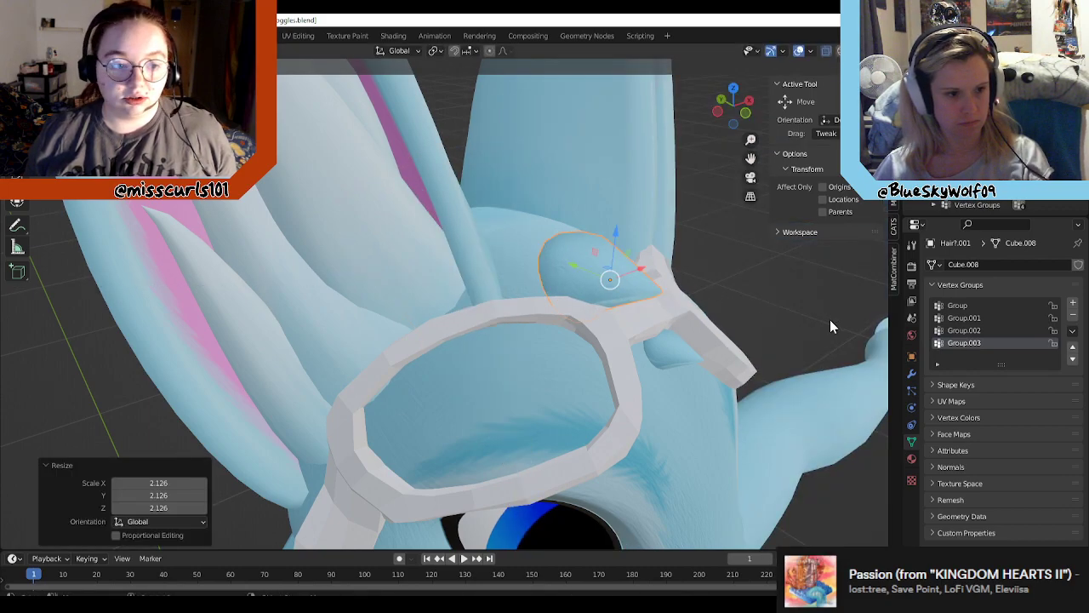
Step: Slide the enlarged tuft about 0.0142 m along X over the goggles' bridge and rotate it freehand
middle_click_drag(749, 304, 604, 223)
middle_click_drag(662, 256, 609, 269)
key("g")
key("x")
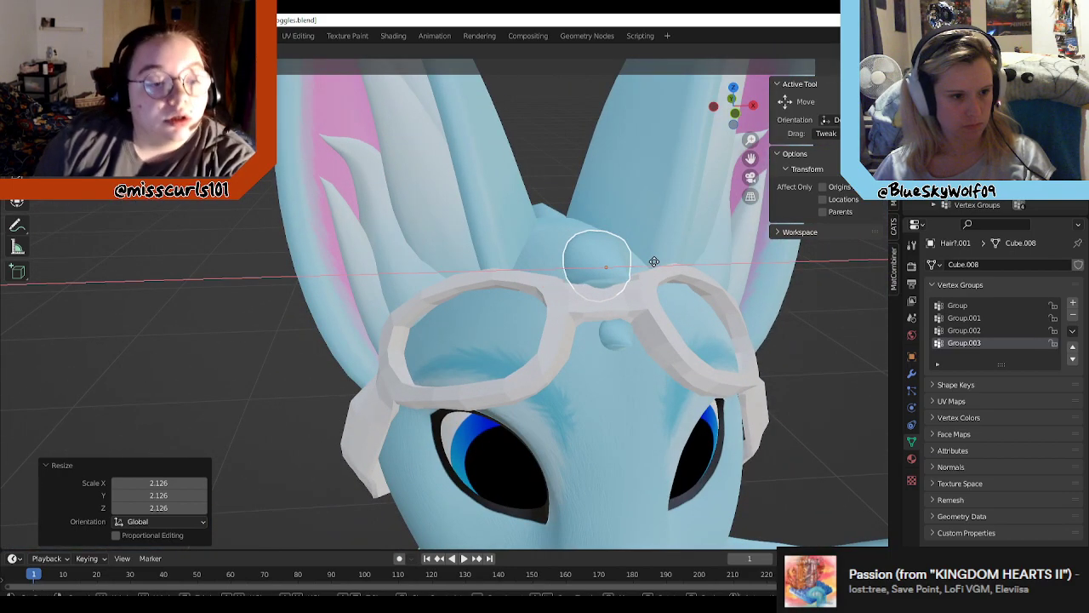
left_click(660, 266)
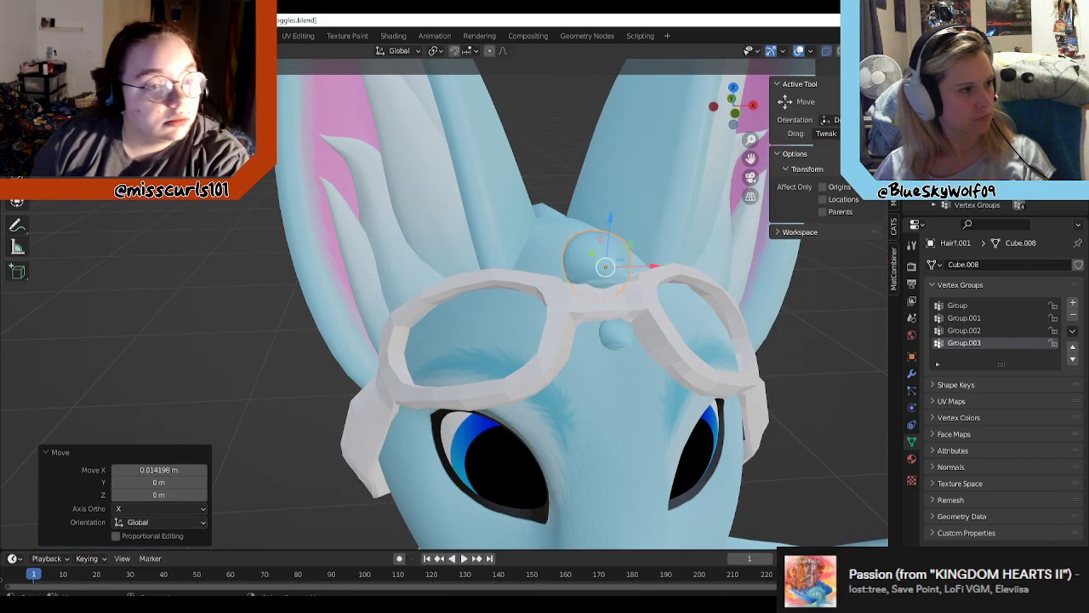
left_click(17, 158)
left_click_drag(644, 280, 625, 260)
left_click(755, 287)
key("Tab")
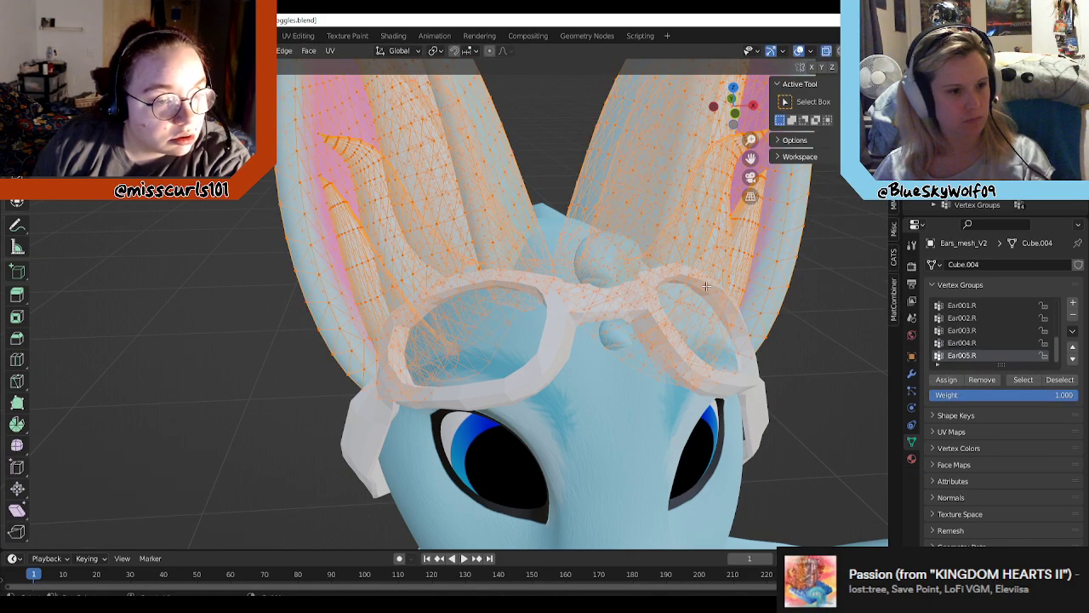
key("Tab")
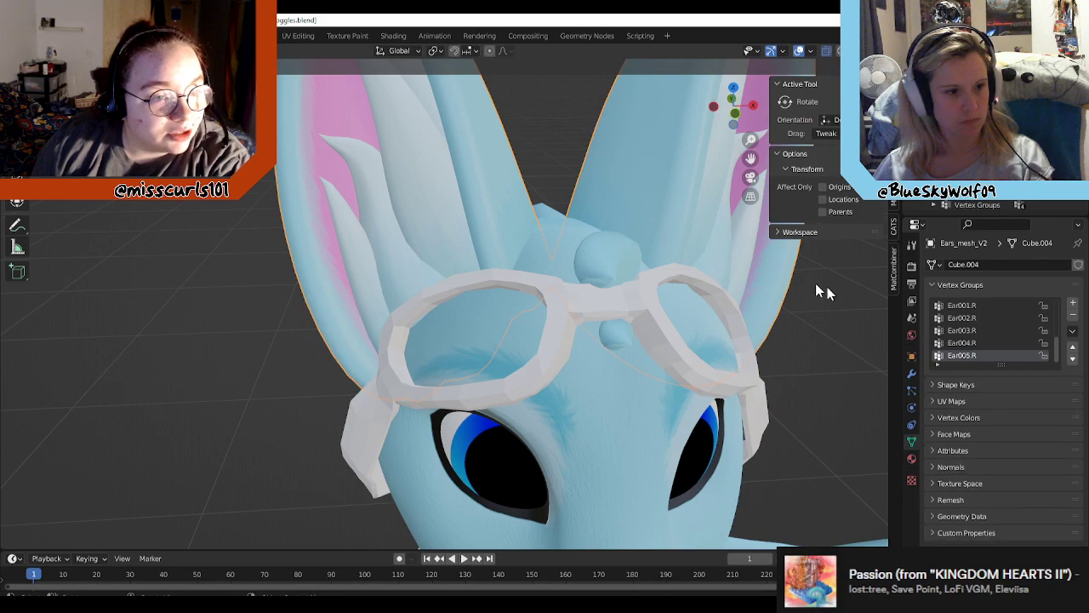
Step: In Edit Mode, select the upper tuft's whole mesh and rotate it, including about -14.4° around global X
left_click(630, 254)
key("Tab")
scroll(768, 293, "up", 2)
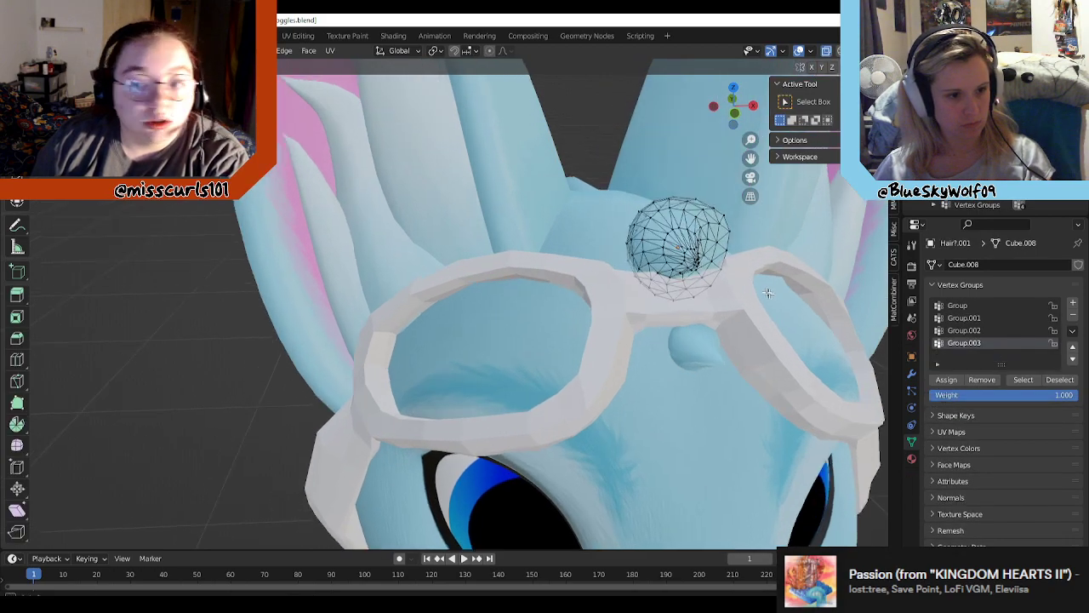
middle_click_drag(768, 293, 691, 285)
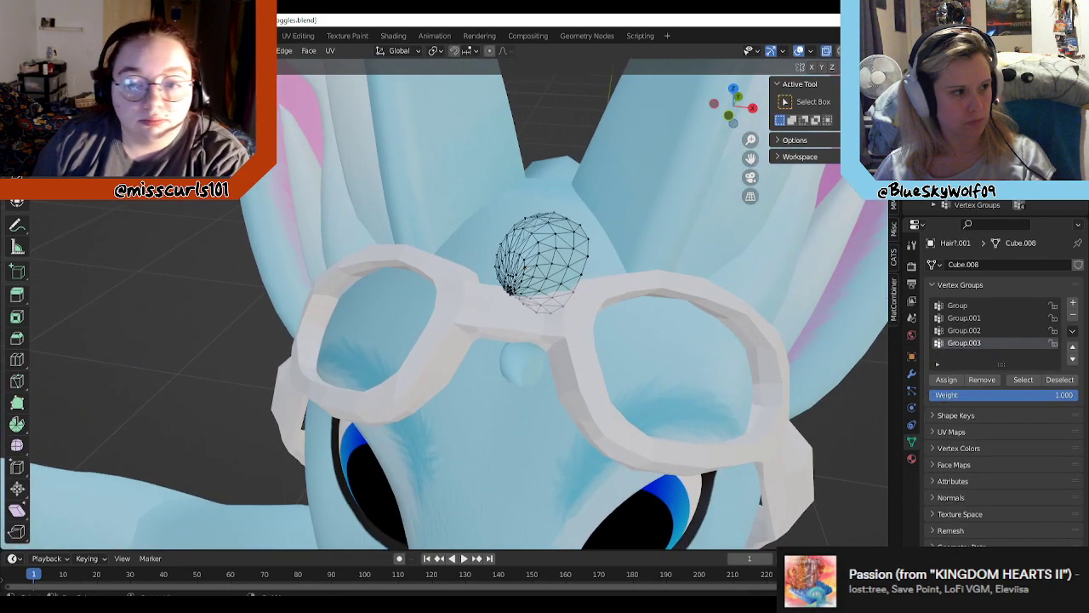
left_click(17, 159)
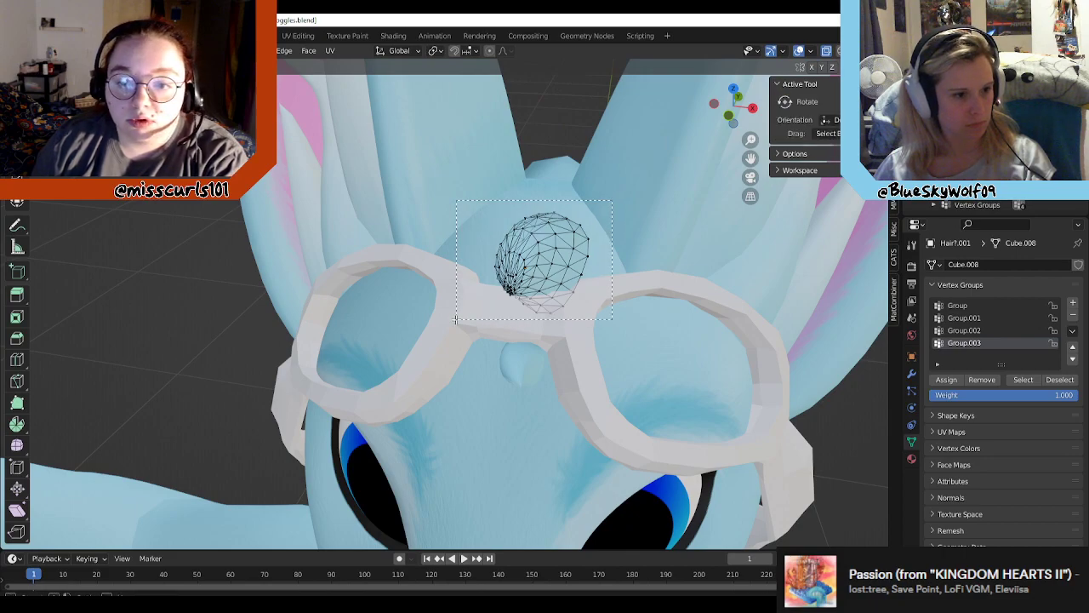
key("a")
middle_click_drag(612, 200, 530, 281)
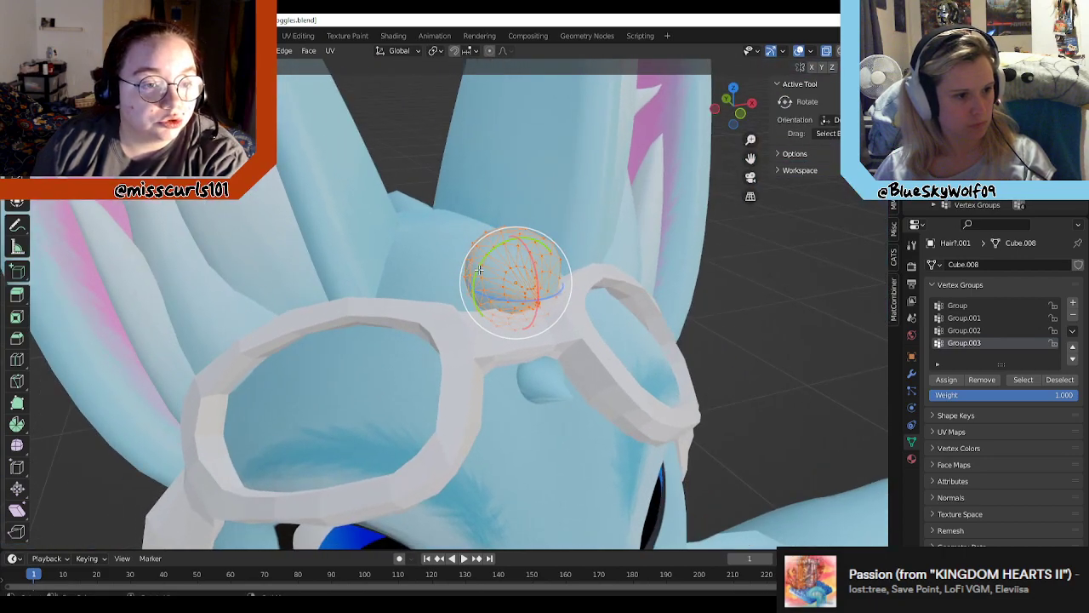
left_click_drag(479, 270, 509, 244)
middle_click_drag(510, 245, 600, 248)
mouse_move(597, 247)
left_mouse_down()
mouse_move(606, 231)
mouse_move(565, 231)
mouse_move(596, 243)
left_mouse_up()
Step: Select the vertices of the tuft's pointed end and pull them outward and upward
left_click(17, 136)
middle_click_drag(653, 322, 652, 269)
scroll(652, 270, "up", 1)
scroll(690, 240, "up", 5)
scroll(688, 240, "down", 5)
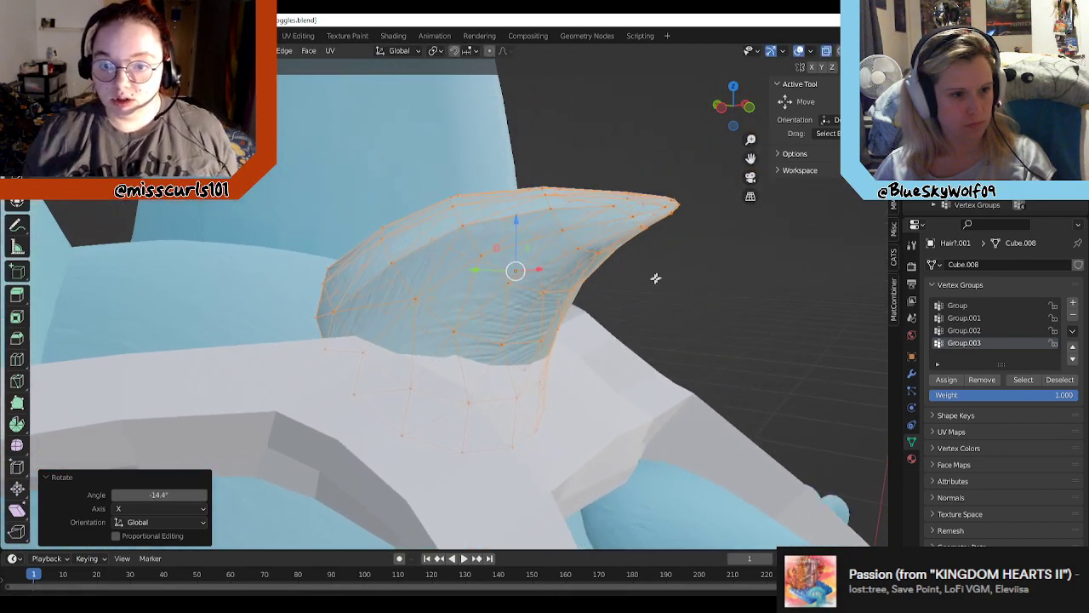
left_click_drag(689, 168, 522, 257)
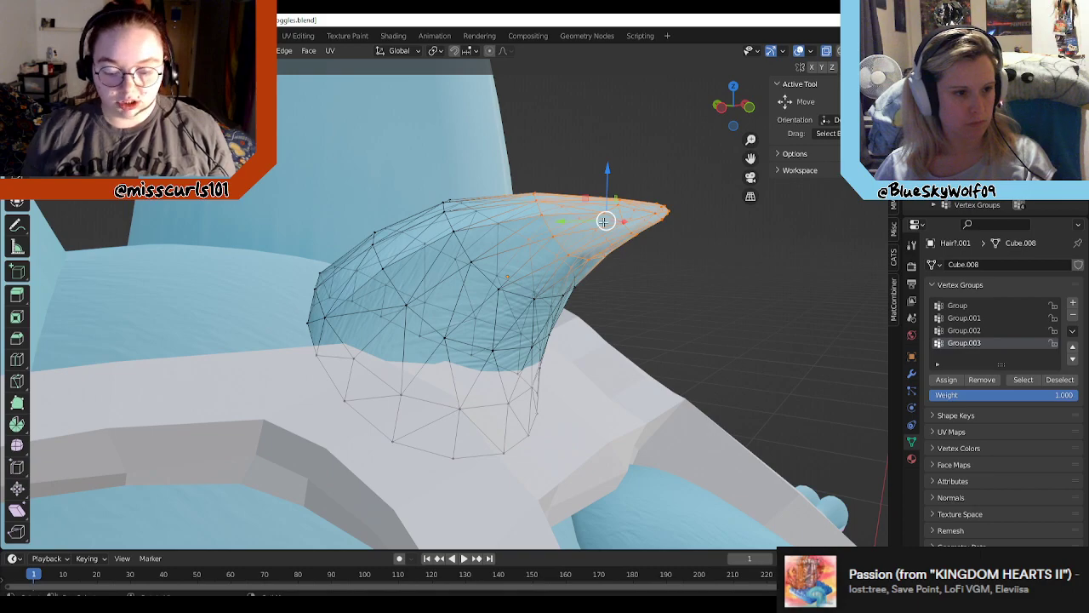
left_click_drag(604, 221, 638, 202)
Step: Select only the tuft's tip vertices and move them about 0.0014, -0.0021 and 0.0014 m in X, Y and Z
middle_click_drag(678, 248, 595, 300)
left_click_drag(654, 160, 613, 194)
middle_click_drag(616, 197, 673, 231)
middle_click_drag(728, 327, 698, 293)
scroll(681, 297, "down", 3)
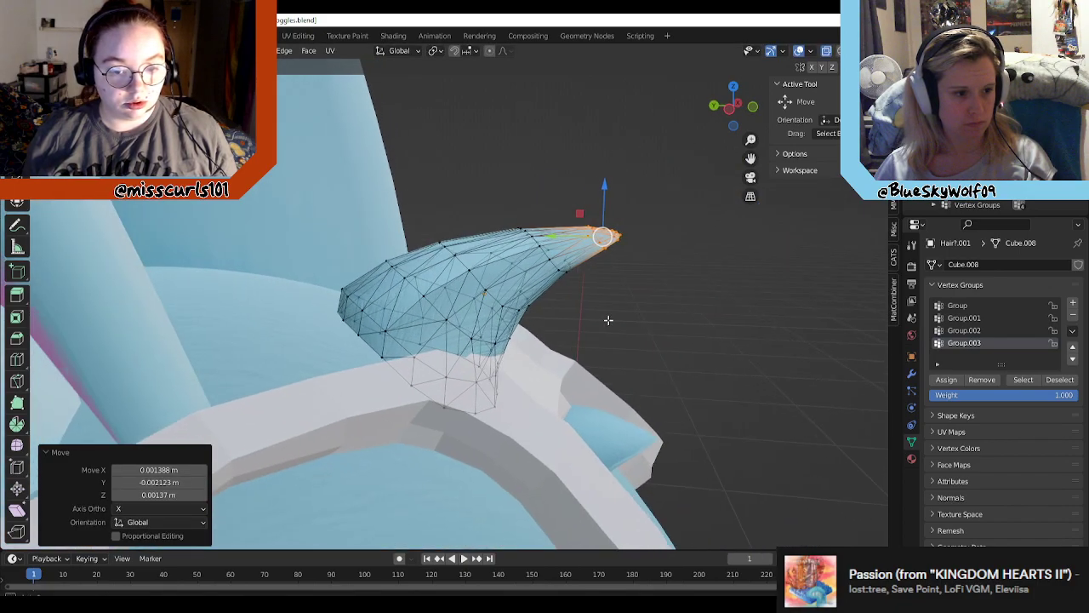
Step: Select the tuft's outer half, move it about 0.0009, -0.0033 and 0.0011 m in X, Y and Z, and rotate it about 4.97° around X
left_click_drag(482, 313, 483, 313)
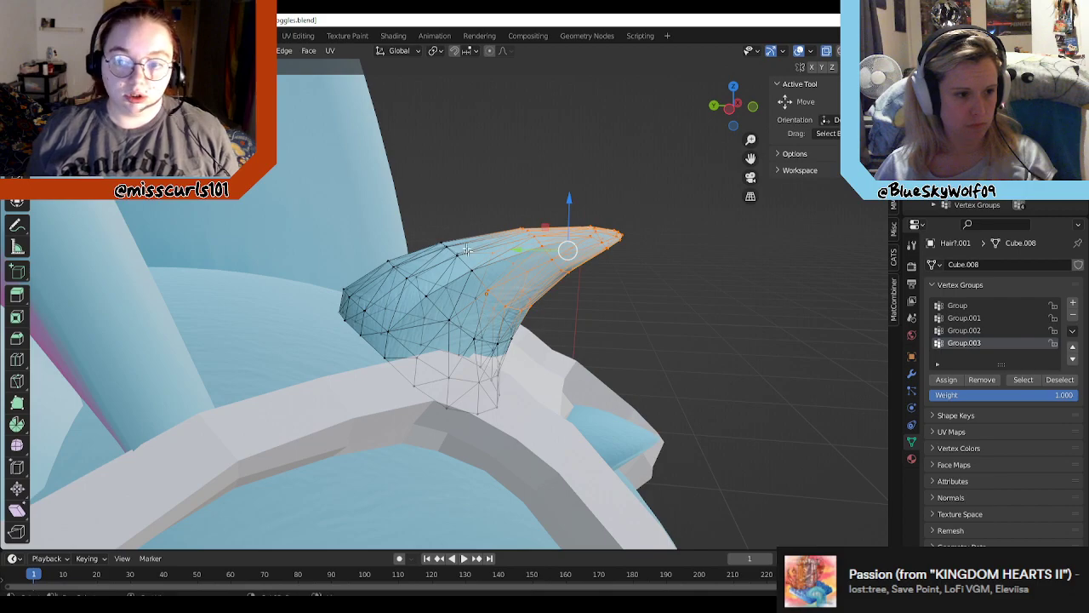
left_click_drag(479, 254, 501, 275, "shift")
left_click_drag(552, 249, 573, 244)
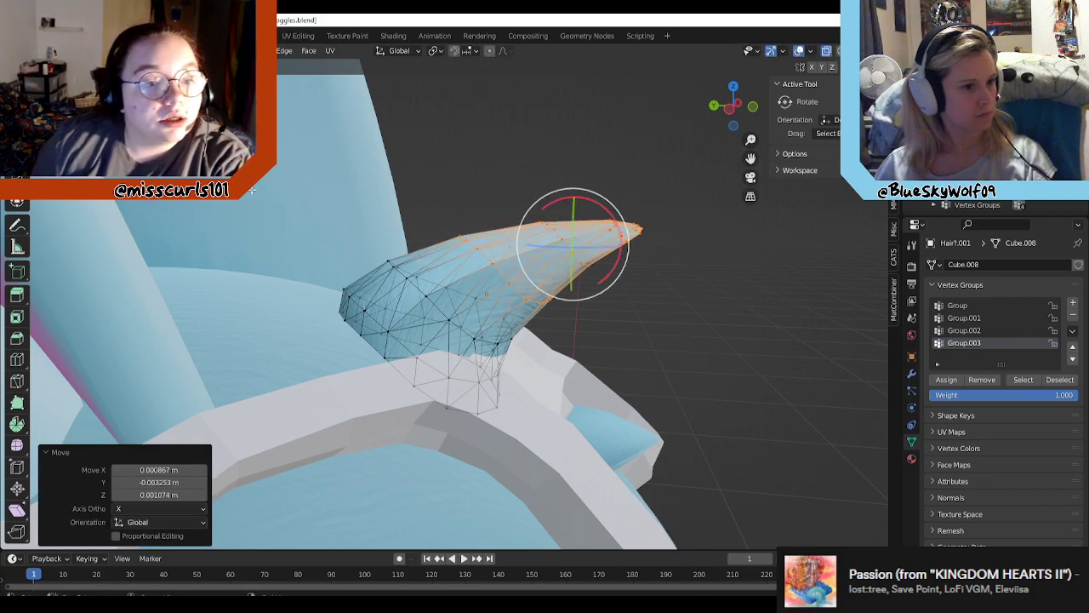
left_click_drag(561, 201, 567, 195)
Step: Shift the tuft's selected outer half about -0.0008 m along X
middle_click_drag(643, 223, 640, 246)
left_click(17, 137)
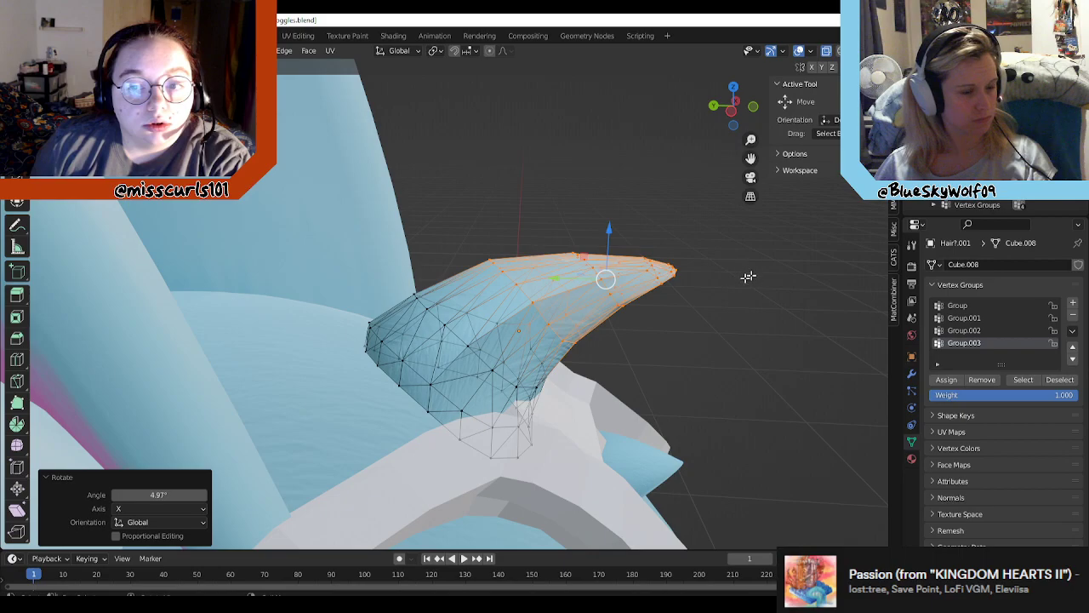
middle_click_drag(628, 291, 642, 409)
left_click_drag(640, 390, 633, 387)
Step: Select the tuft's entire mesh and narrow it to about 0.787 along X
middle_click_drag(633, 387, 706, 321)
scroll(702, 350, "down", 3)
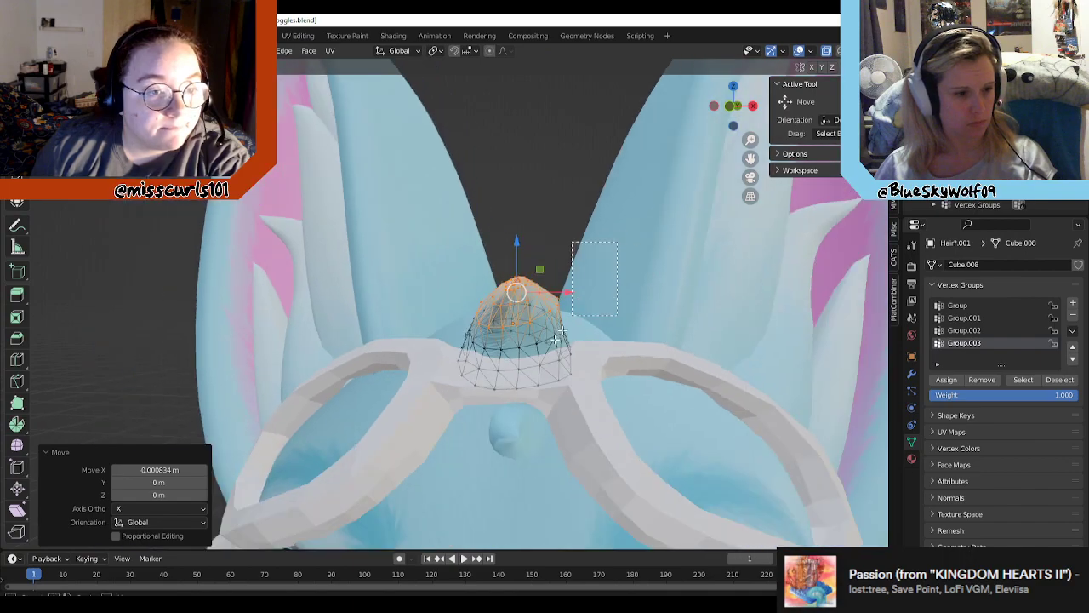
left_click_drag(454, 402, 454, 402)
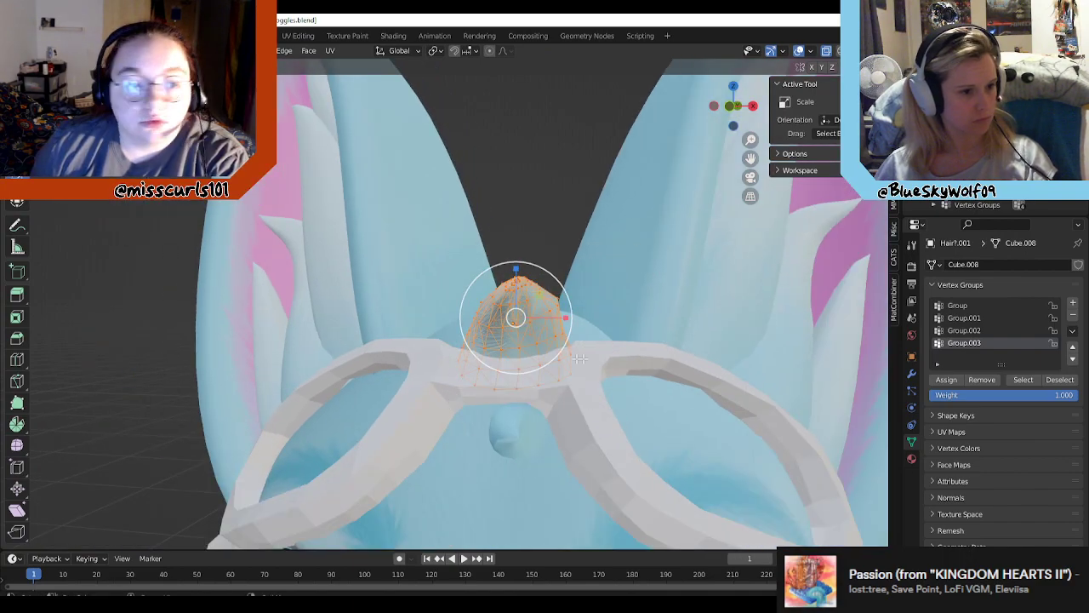
left_click_drag(566, 317, 552, 313)
Step: Rotate the entire tuft about 4.81° around global X and about 10.5° around global Z
middle_click_drag(552, 313, 440, 372)
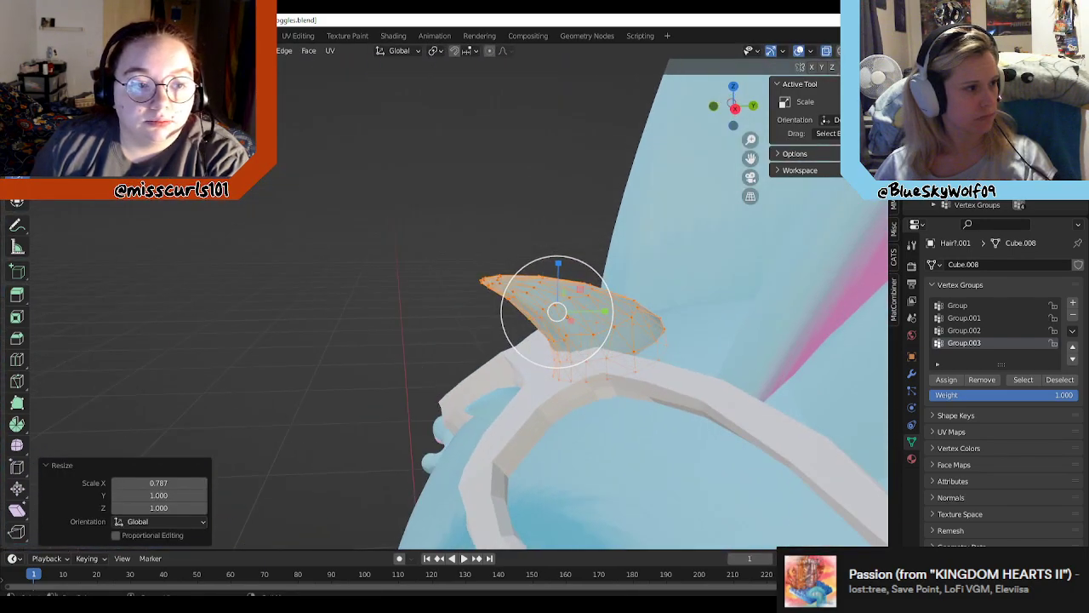
left_click(17, 137)
middle_click_drag(508, 294, 530, 292)
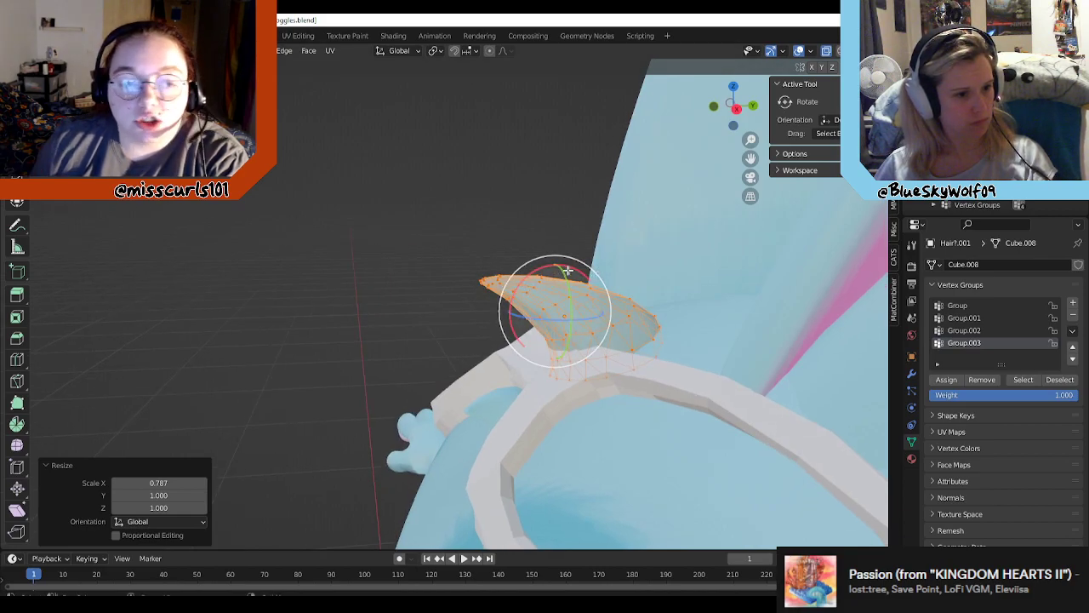
left_click_drag(543, 266, 538, 271)
middle_click_drag(538, 271, 572, 301)
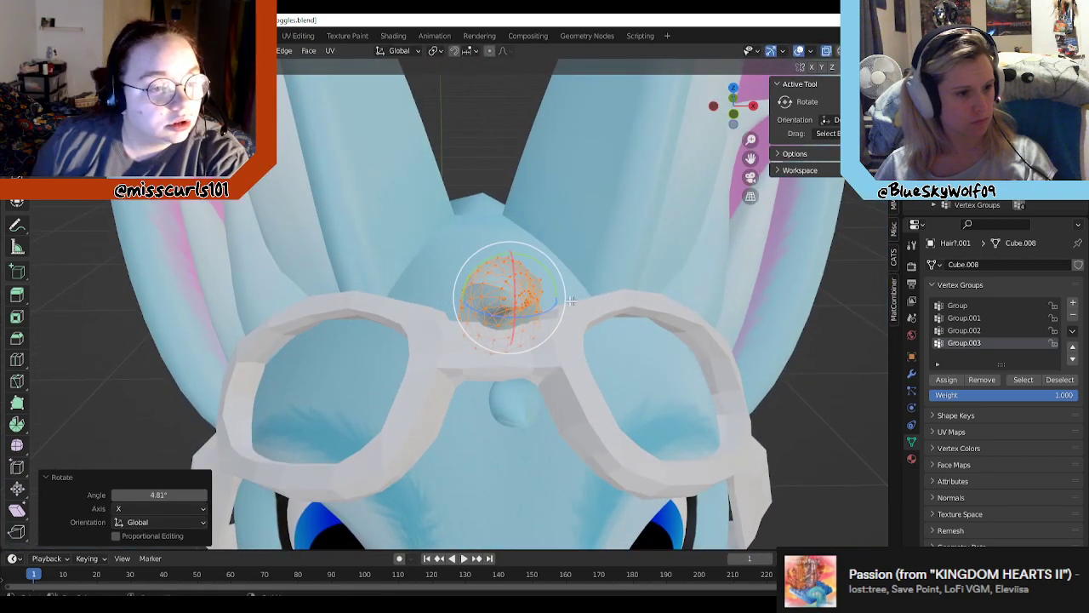
left_click_drag(555, 302, 545, 303)
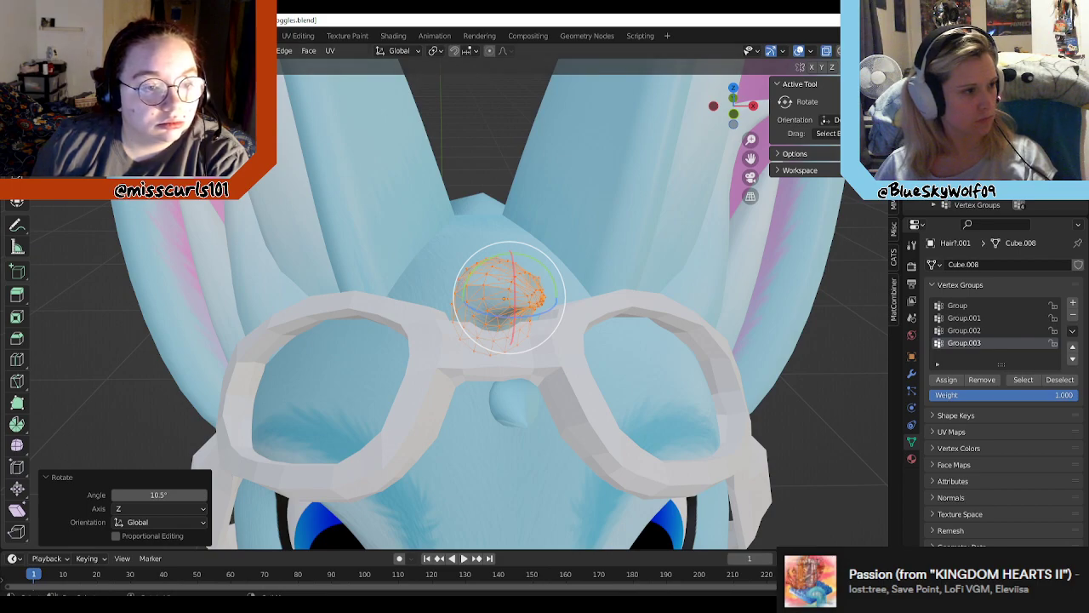
Step: Clear the mesh selection and examine how the larger tuft sits above the goggles, from afar and up close
left_click(17, 137)
mouse_move(609, 320)
middle_mouse_down()
mouse_move(581, 315)
mouse_move(616, 327)
middle_mouse_up()
scroll(724, 326, "down", 3)
left_click(659, 380)
mouse_move(659, 380)
middle_mouse_down()
mouse_move(753, 332)
mouse_move(652, 362)
middle_mouse_up()
scroll(753, 332, "down", 3)
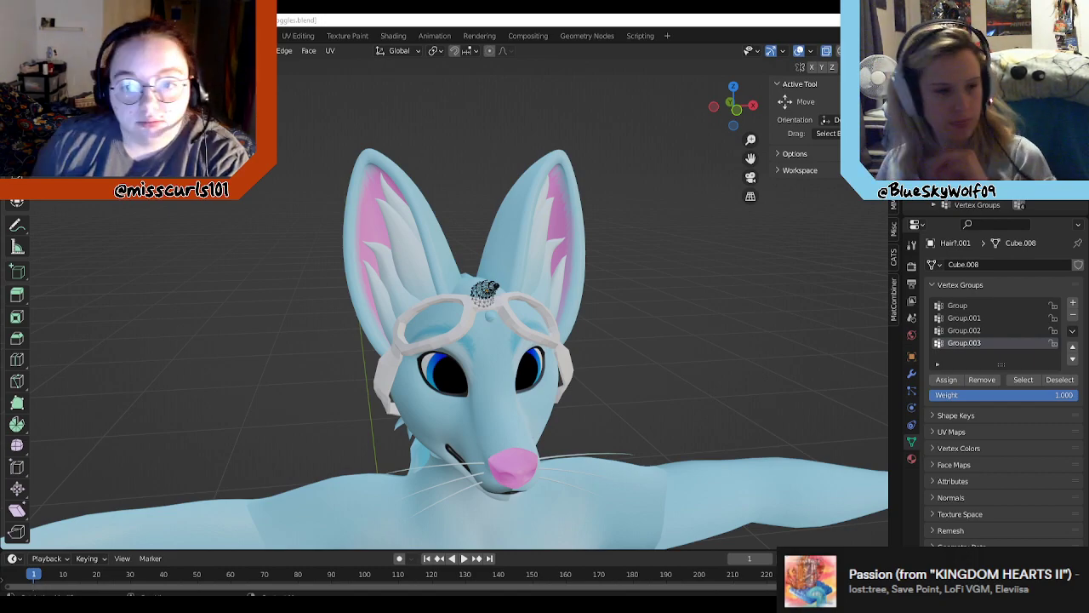
middle_click_drag(662, 343, 636, 364)
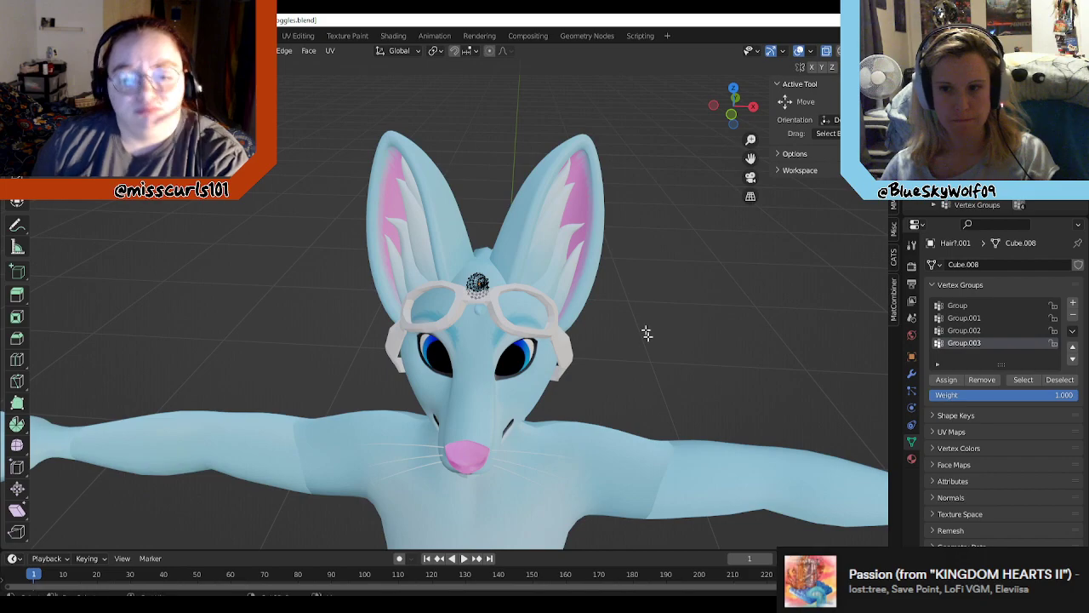
scroll(647, 333, "up", 8)
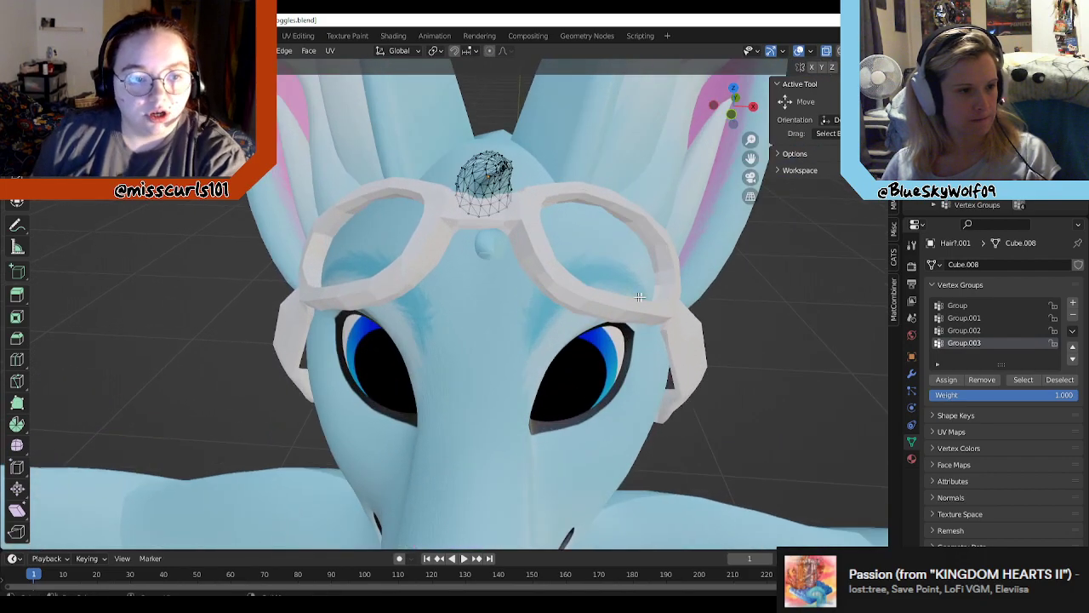
Step: Leave mesh editing and duplicate the larger tuft, moving the copy about -0.0188 m in X, 0.0165 m in Y and 0.0082 m in Z
scroll(723, 301, "down", 4)
key("Tab")
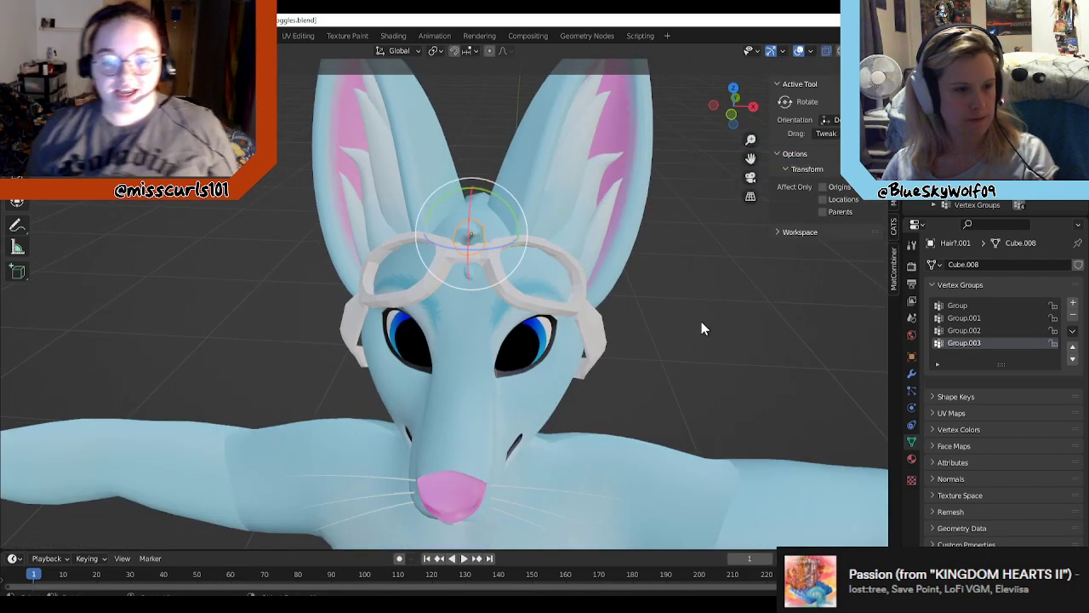
middle_click_drag(701, 321, 498, 253)
scroll(779, 341, "down", 3)
scroll(502, 251, "up", 4)
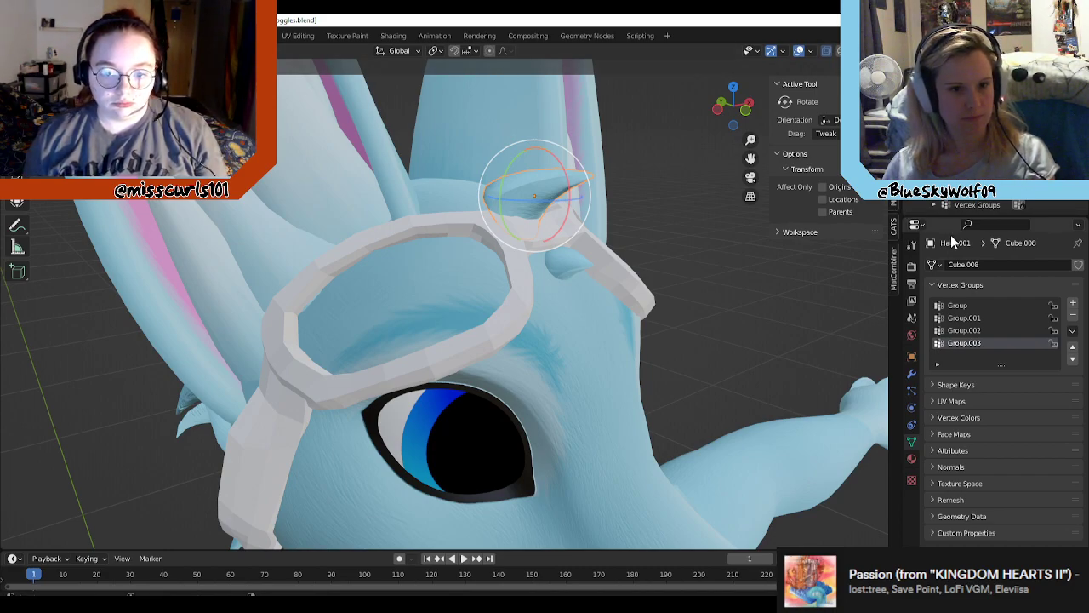
middle_click_drag(564, 194, 623, 223)
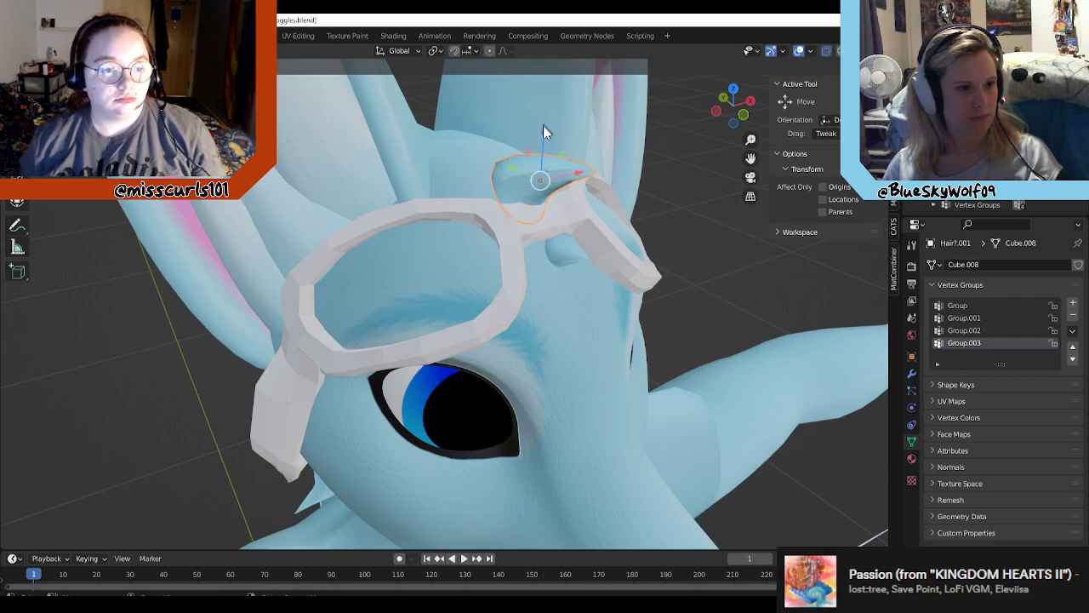
left_click_drag(545, 132, 545, 109)
key("ctrl+z")
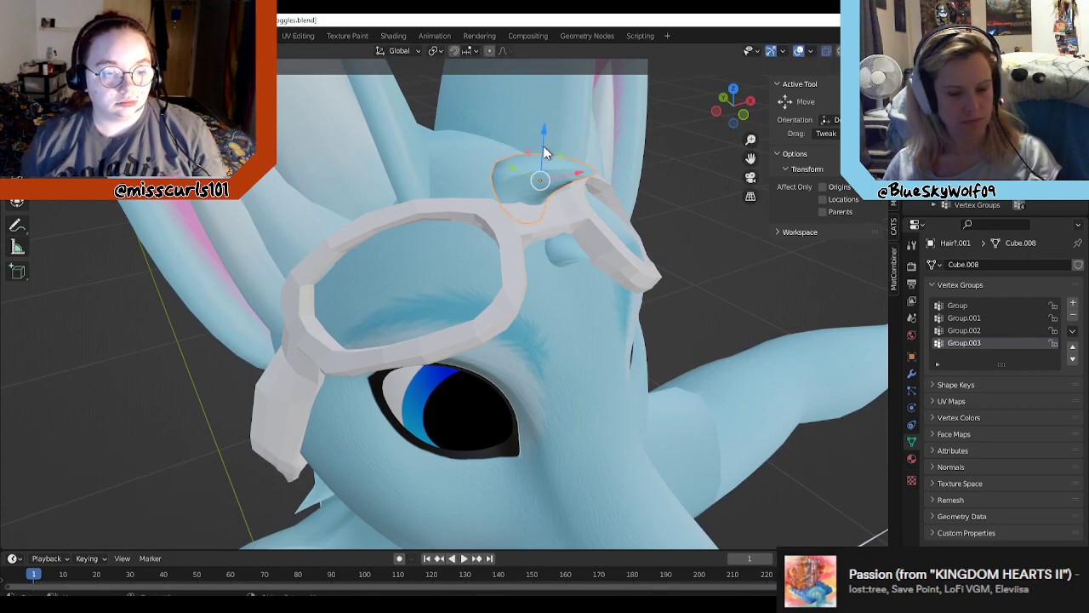
key("shift+d")
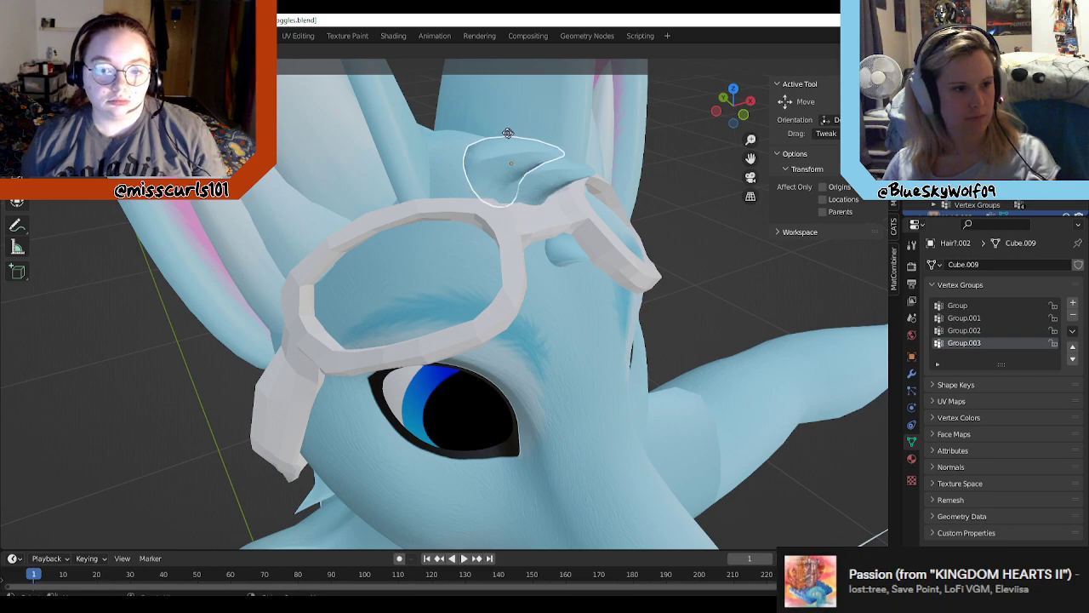
left_click(486, 128)
Step: Stretch the new tuft copy to about 2.847 along global X
middle_click_drag(594, 192, 493, 187)
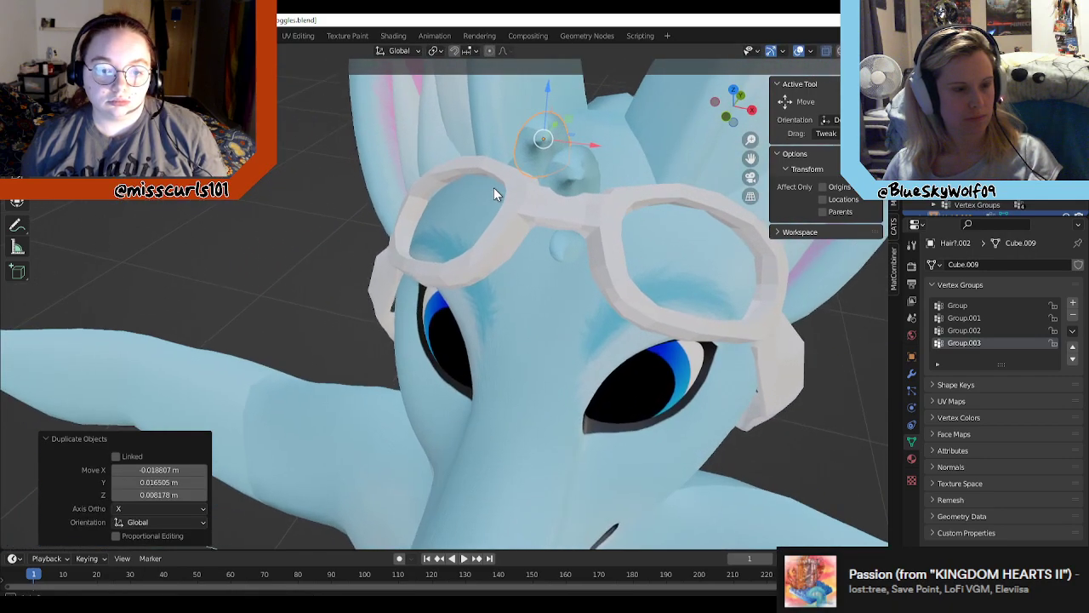
middle_click_drag(638, 186, 601, 172)
scroll(607, 182, "down", 3)
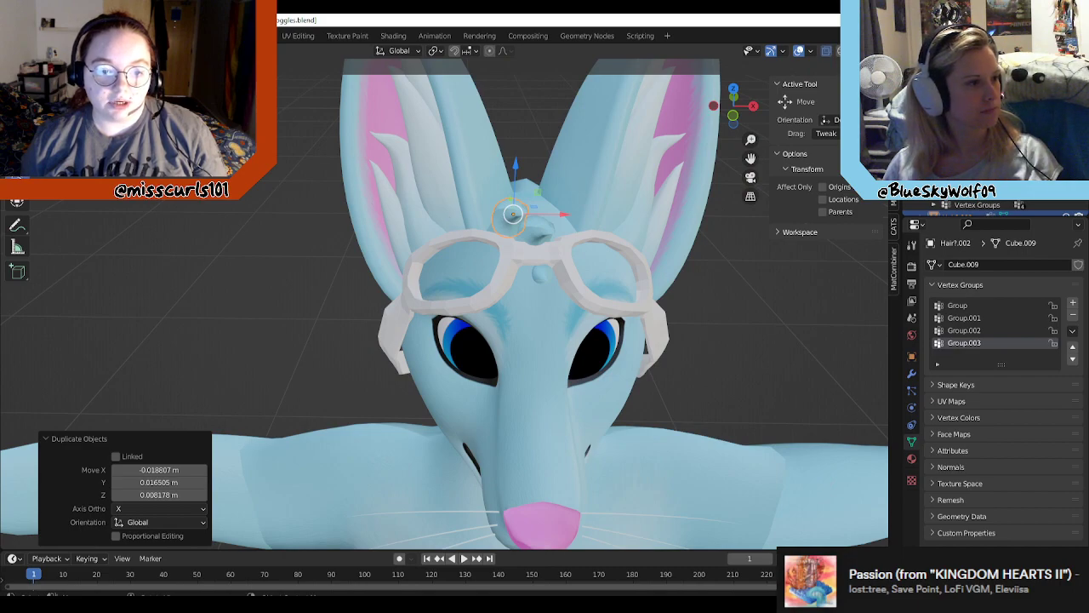
middle_click_drag(561, 209, 569, 227)
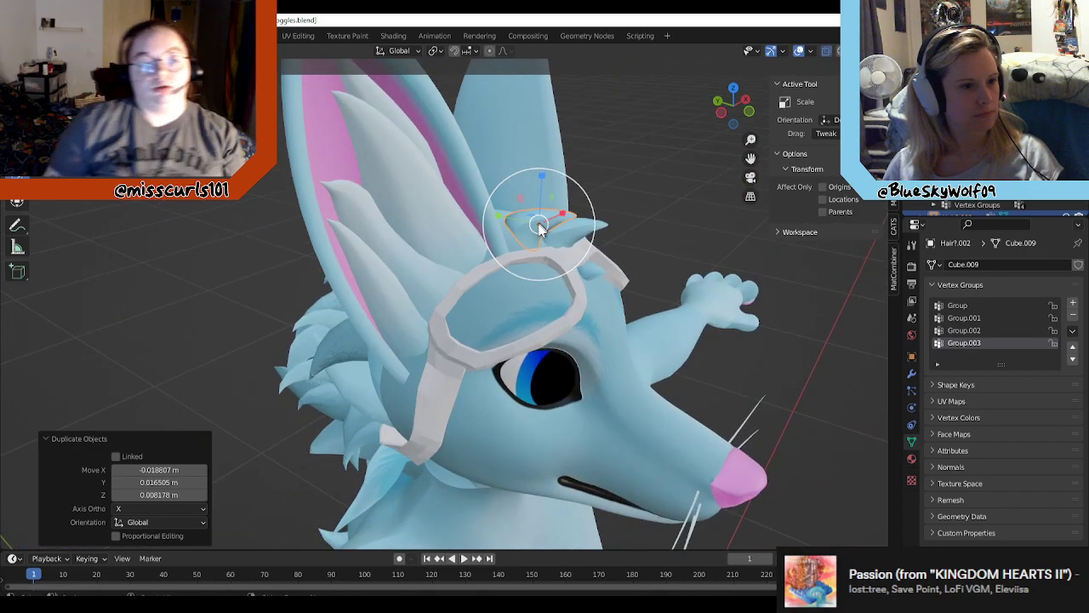
key("g")
key("x")
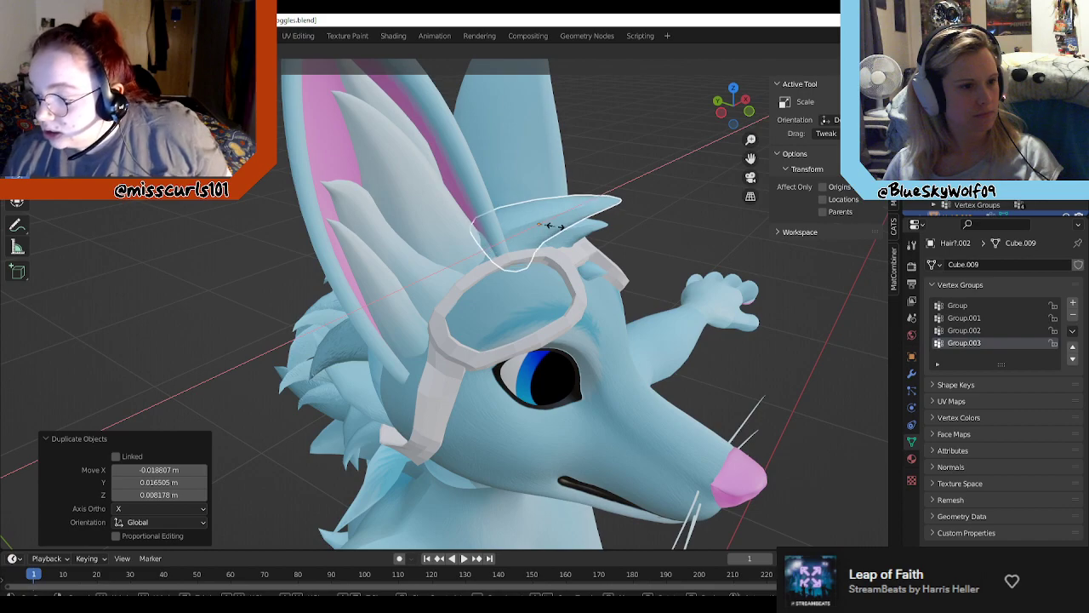
left_click(584, 232)
Step: Rotate the stretched tuft freely by trackball, about 1.15° and -33.2°, and deselect it
middle_click_drag(584, 233, 492, 244)
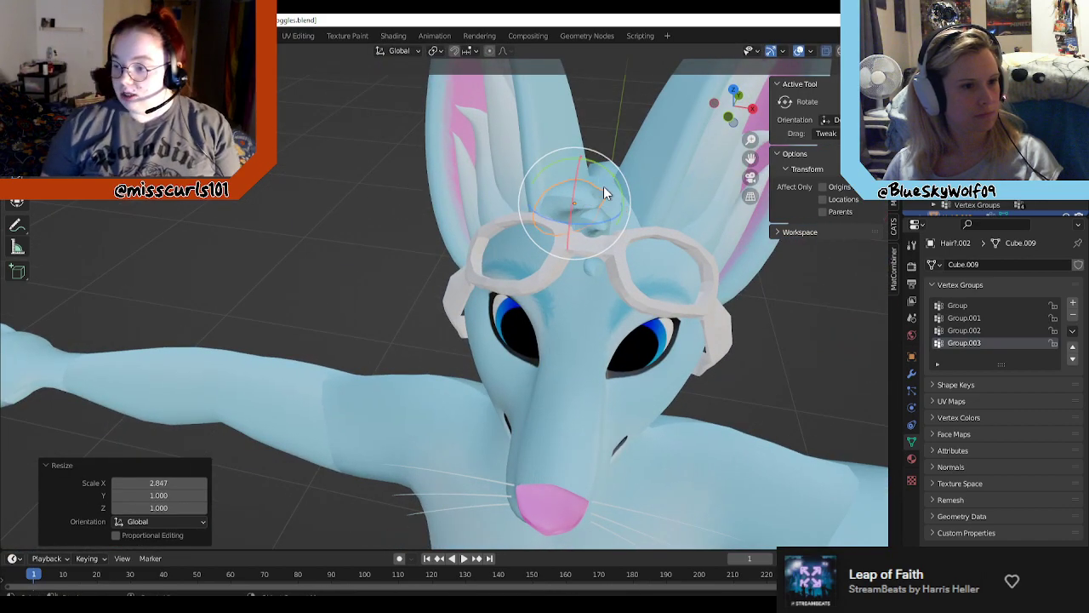
left_click_drag(605, 193, 591, 186)
left_click(628, 223)
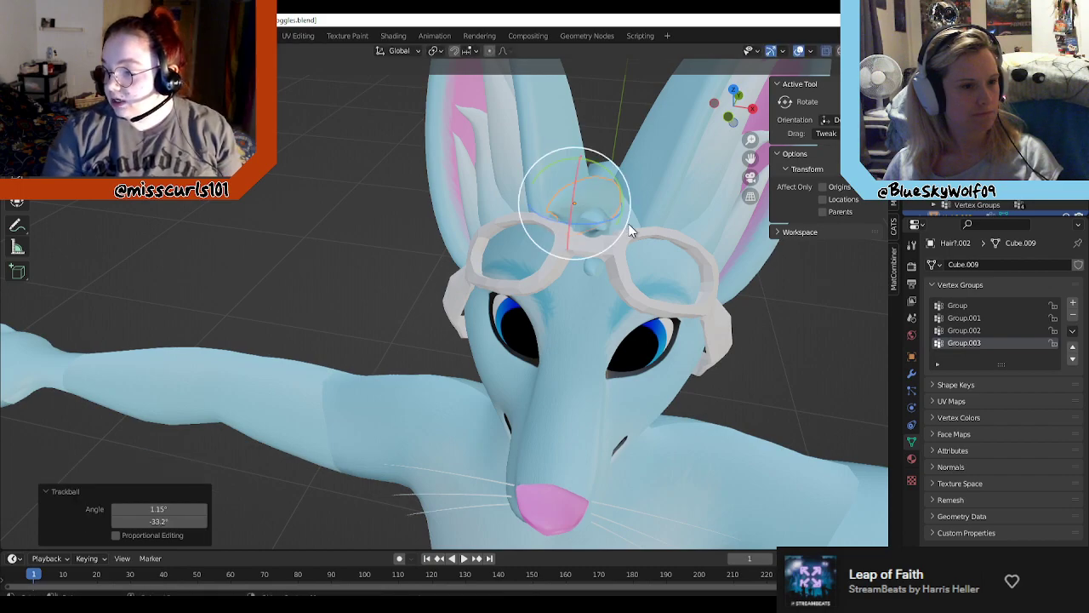
middle_click_drag(628, 223, 707, 168)
scroll(712, 218, "down", 3)
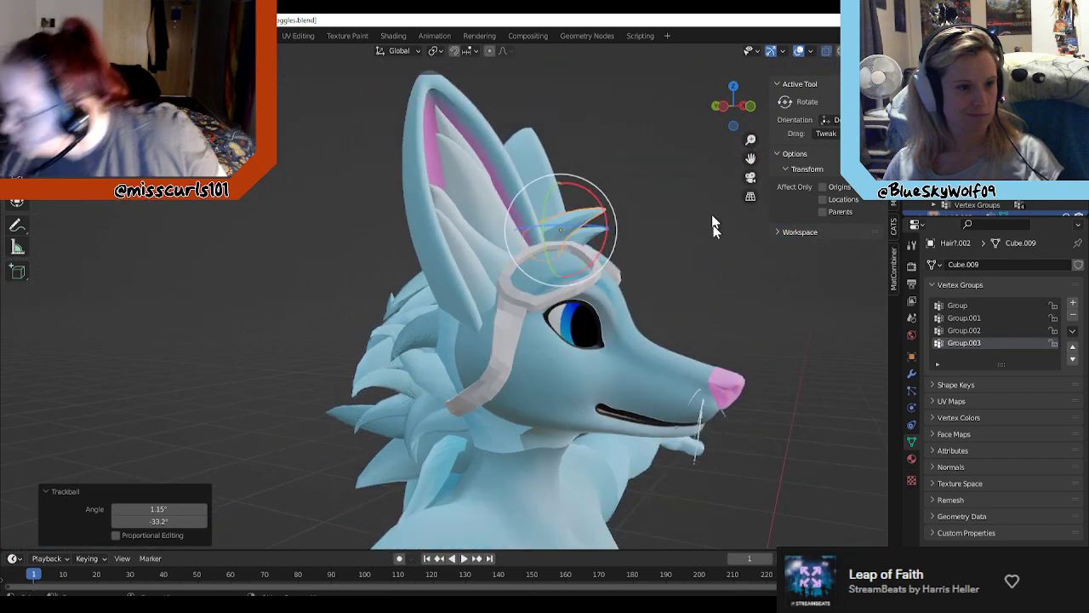
left_click(708, 263)
Step: Select the small tuft below the goggles' bridge and rotate it around global Y
middle_click_drag(738, 298, 632, 306)
scroll(632, 307, "up", 4)
middle_click_drag(756, 274, 633, 360)
scroll(633, 360, "up", 4)
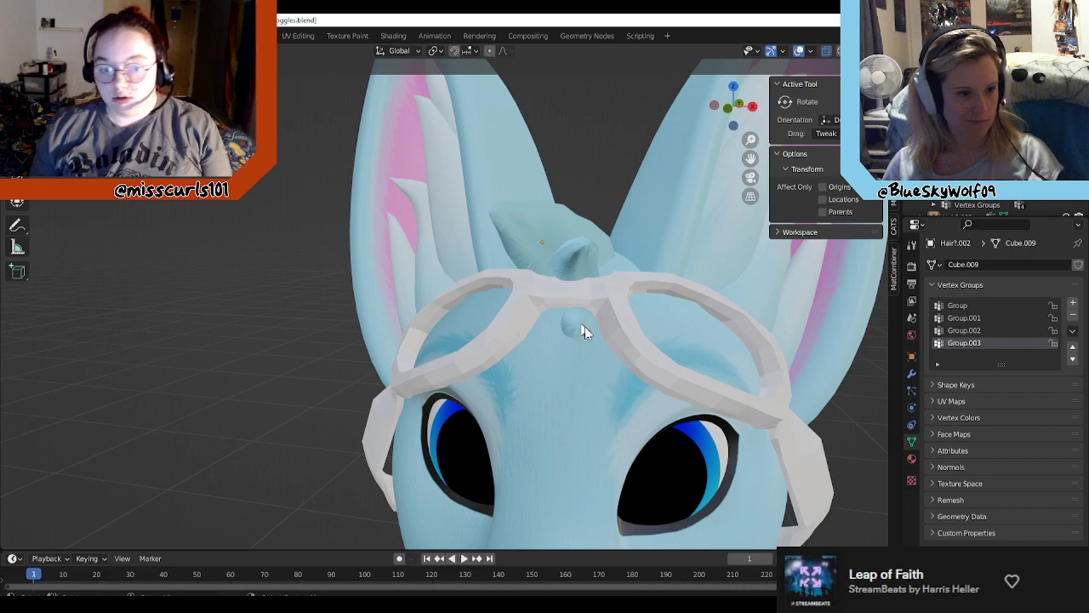
left_click(584, 326)
scroll(697, 358, "up", 3)
mouse_move(697, 357)
middle_mouse_down()
mouse_move(724, 360)
mouse_move(671, 365)
mouse_move(691, 348)
mouse_move(731, 343)
mouse_move(730, 375)
mouse_move(755, 335)
mouse_move(703, 364)
middle_mouse_up()
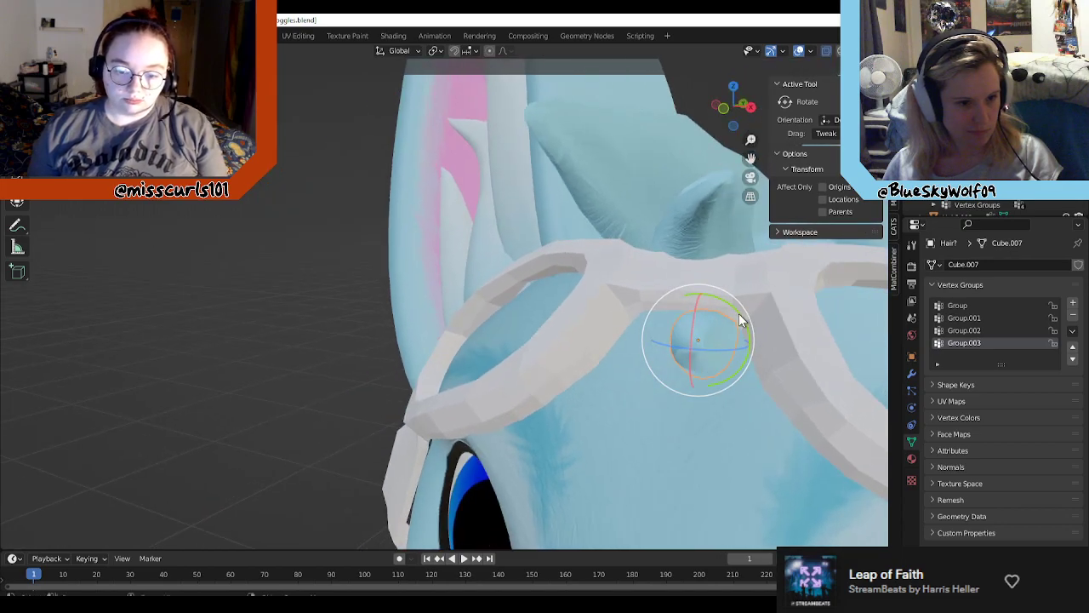
left_click_drag(742, 317, 749, 319)
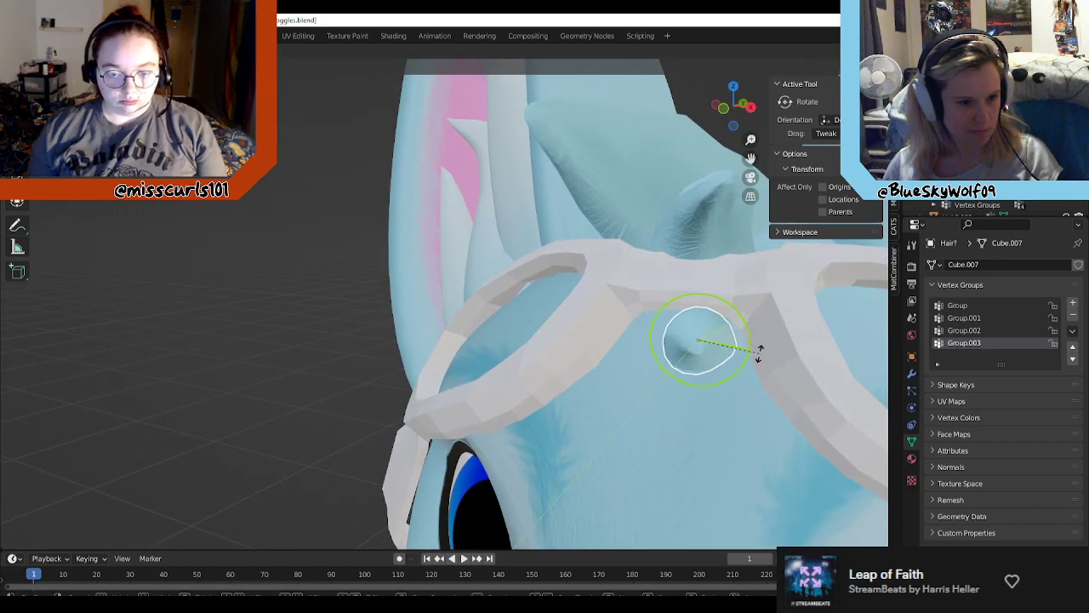
left_click_drag(762, 366, 764, 368)
mouse_move(765, 368)
middle_mouse_down()
mouse_move(788, 374)
mouse_move(851, 360)
mouse_move(864, 430)
mouse_move(778, 457)
mouse_move(760, 368)
middle_mouse_up()
left_click_drag(760, 343, 768, 347)
middle_click_drag(768, 347, 748, 365)
scroll(746, 358, "down", 3)
left_click(740, 322)
Step: Examine how the three tufts sit around the goggles' bridge, from several angles and distances
middle_click_drag(740, 322, 626, 323)
scroll(625, 324, "down", 2)
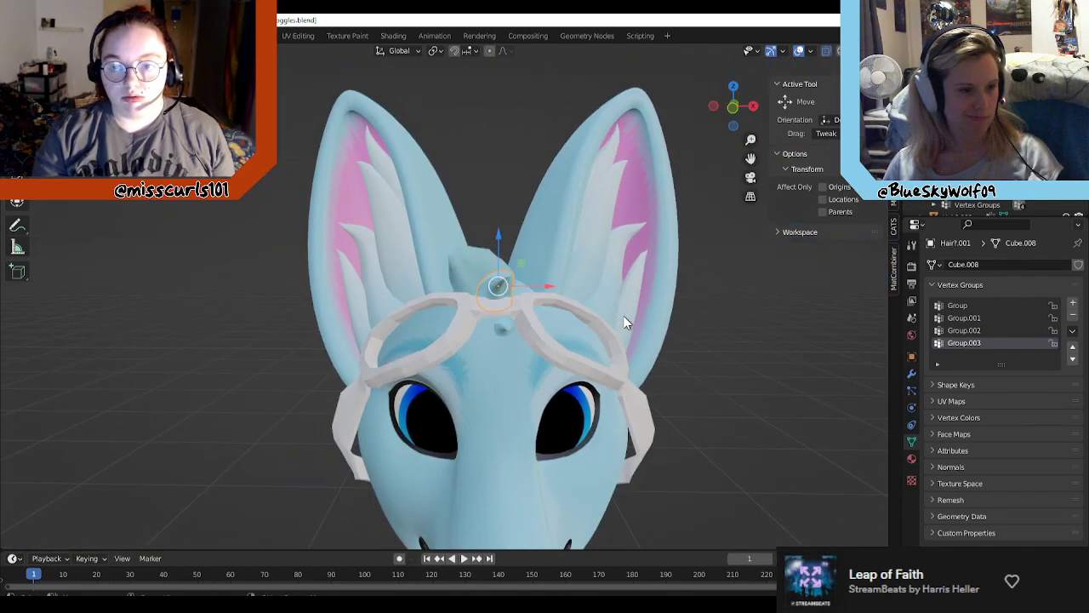
scroll(632, 366, "down", 5)
scroll(632, 366, "up", 7)
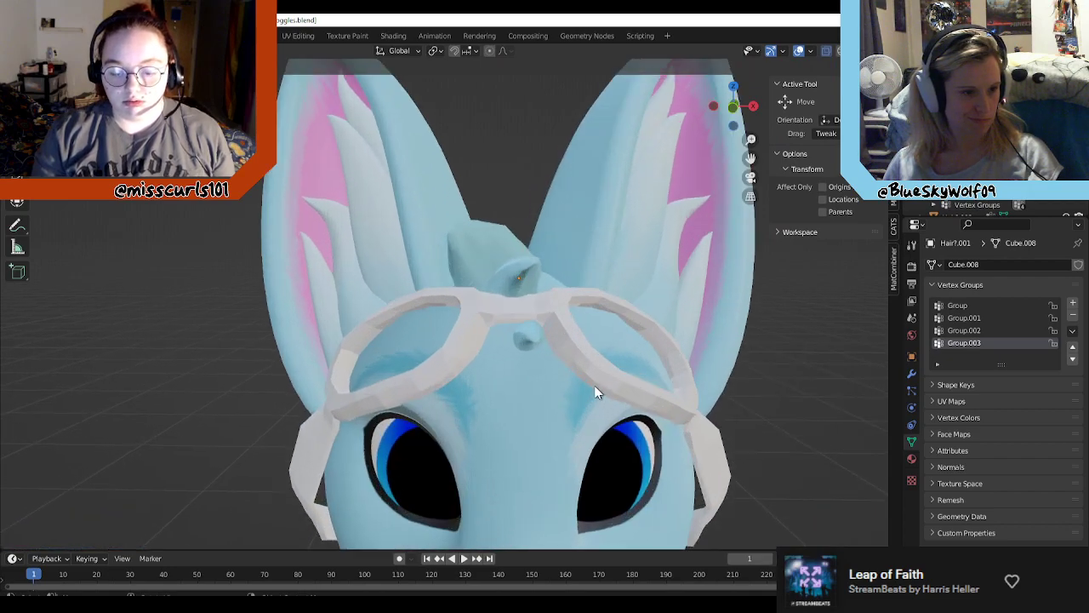
middle_click_drag(594, 388, 693, 355)
left_click(552, 244)
middle_click_drag(642, 262, 752, 305)
left_click(772, 349)
middle_click_drag(814, 367, 472, 301)
scroll(606, 297, "down", 4)
scroll(619, 320, "up", 5)
Step: Edit the stretched tuft's mesh and pull vertices on its rounded edge inward, the last by about -0.0014 m in X and 0.0004 m in Y
key("Tab")
scroll(479, 247, "up", 4)
scroll(480, 249, "up", 2)
scroll(473, 302, "up", 1)
scroll(473, 301, "up", 2)
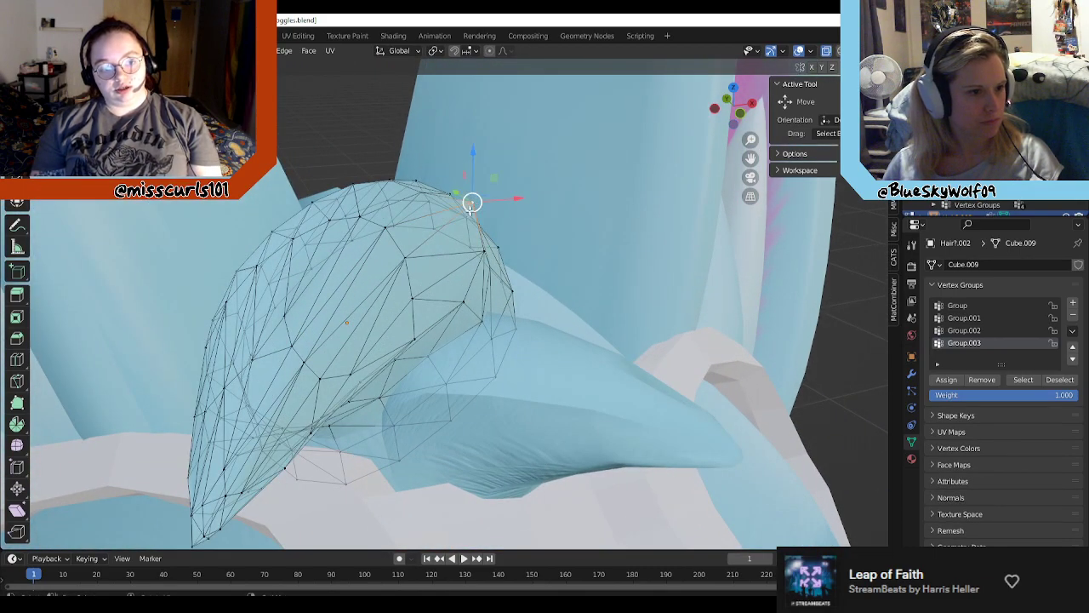
left_click_drag(471, 203, 452, 215)
left_click(488, 256)
left_click(474, 248)
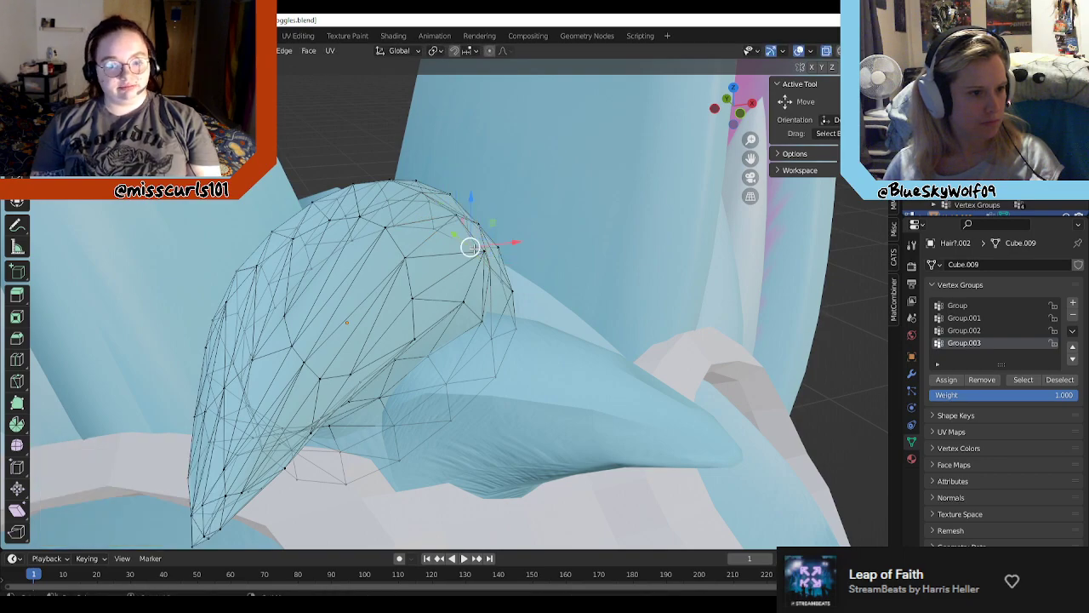
left_click_drag(483, 251, 463, 255)
middle_click_drag(457, 267, 395, 264)
Step: Switch mesh editing to the tuft just above the goggles' bridge and pull the protruding vertex on its upper edge inward
middle_click_drag(699, 335, 504, 252, "shift")
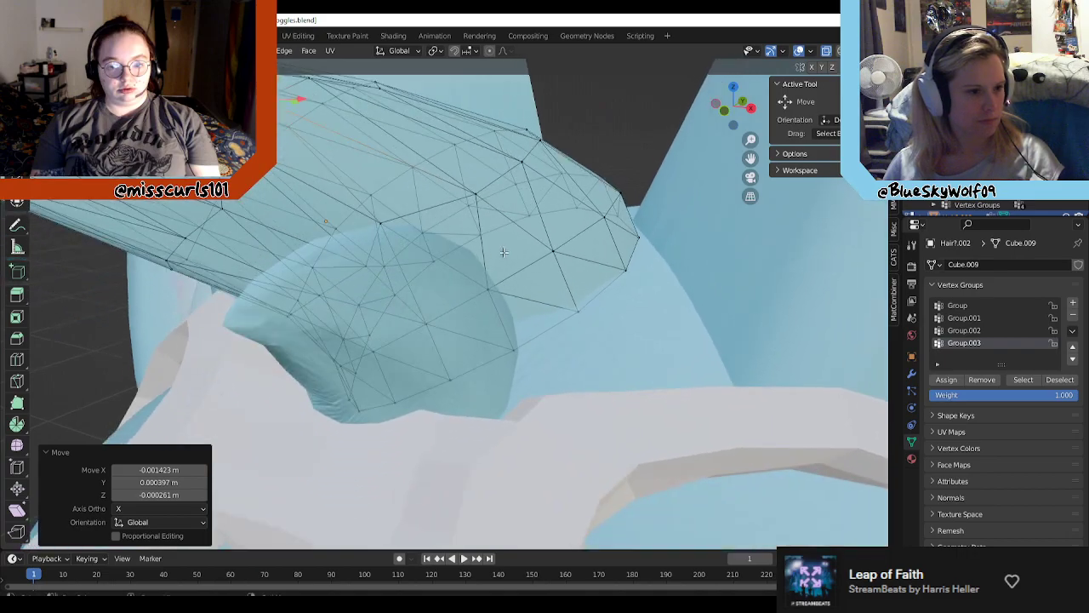
key("Tab")
left_click(478, 364)
key("Tab")
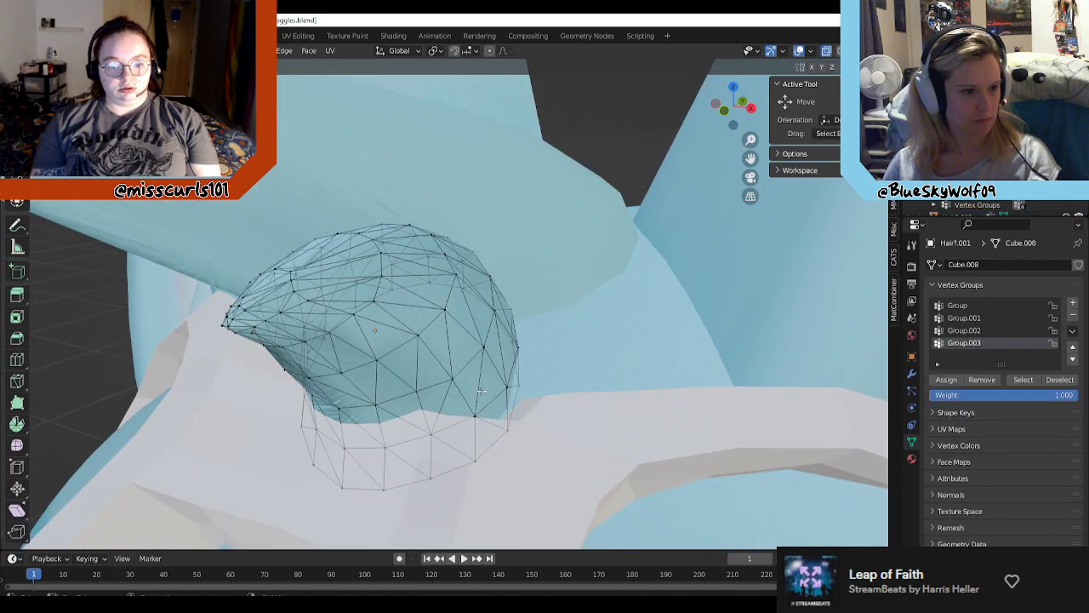
middle_click_drag(484, 377, 493, 300)
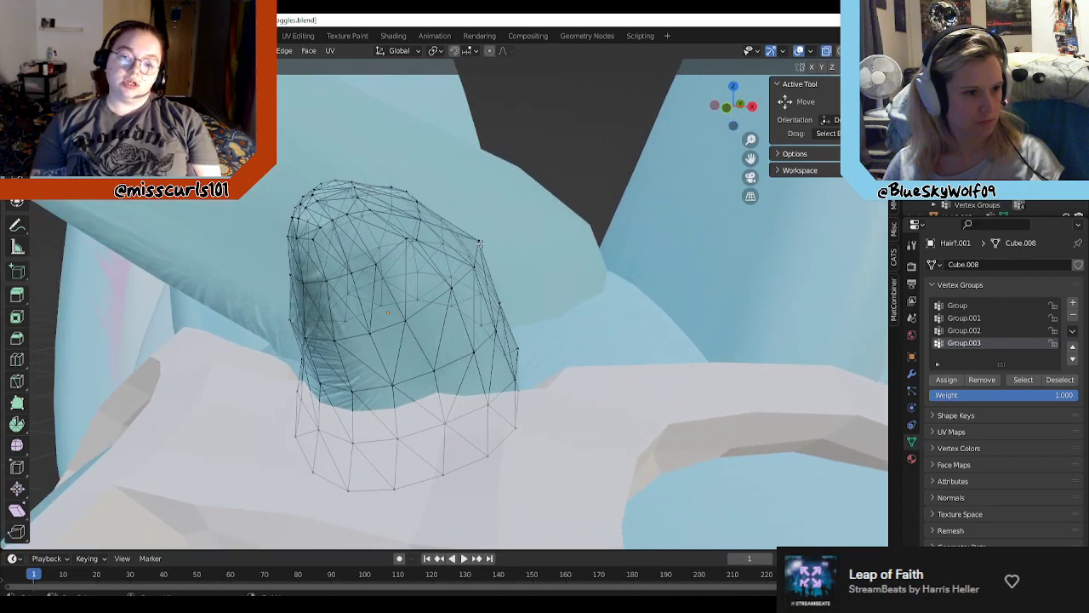
left_click_drag(478, 241, 461, 270)
left_click(559, 299)
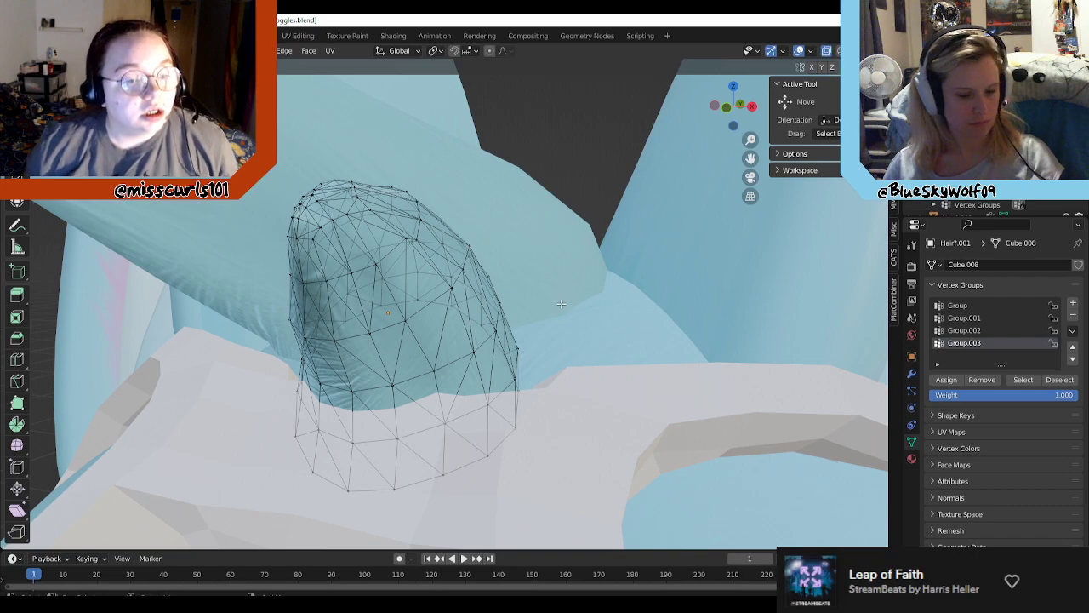
Step: Leave mesh editing, shift the tuft above the bridge about 0.0062 m in X and 0.0013 m in Y, and deselect it
key("Tab")
middle_click_drag(560, 312, 508, 336)
scroll(509, 336, "down", 3)
left_click_drag(651, 349, 660, 349)
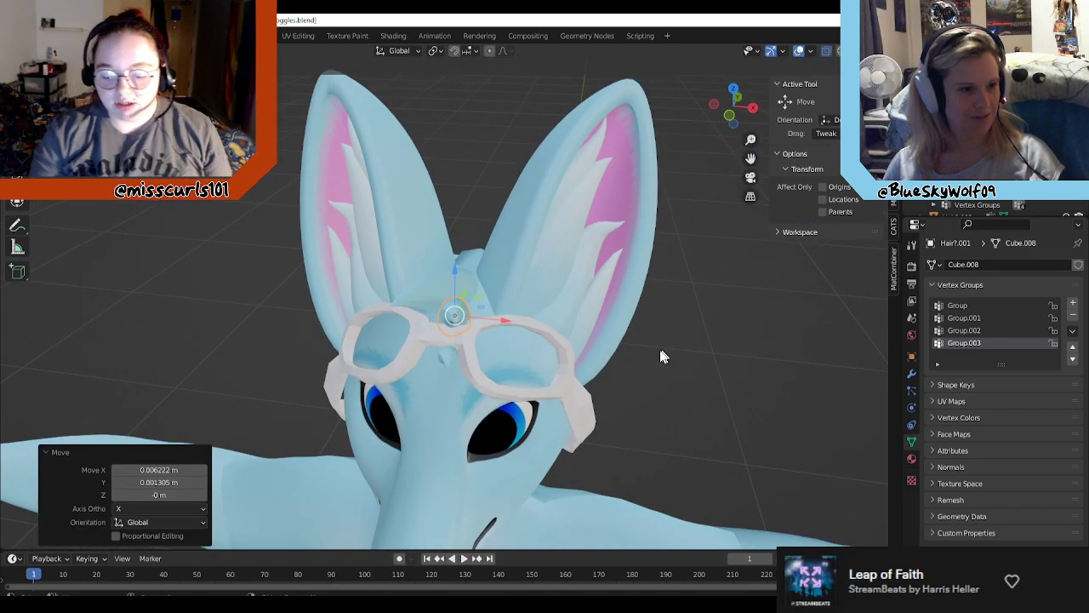
left_click(661, 357)
Step: Inspect the tufts up close and check the Hair?.002 and Hair? objects in the scene hierarchy
middle_click_drag(664, 365, 665, 332)
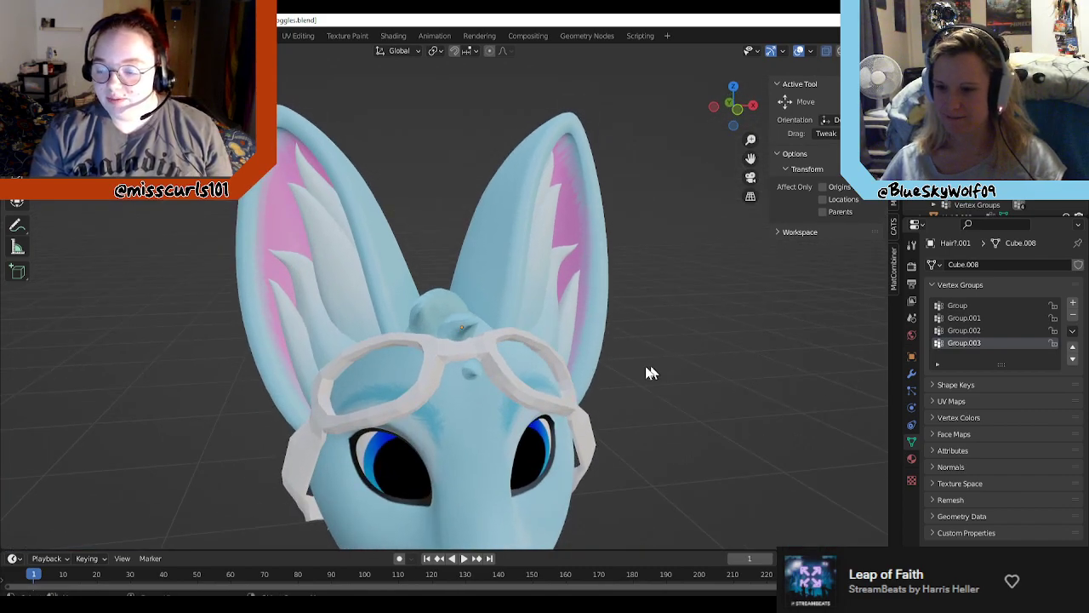
middle_click_drag(568, 363, 548, 383)
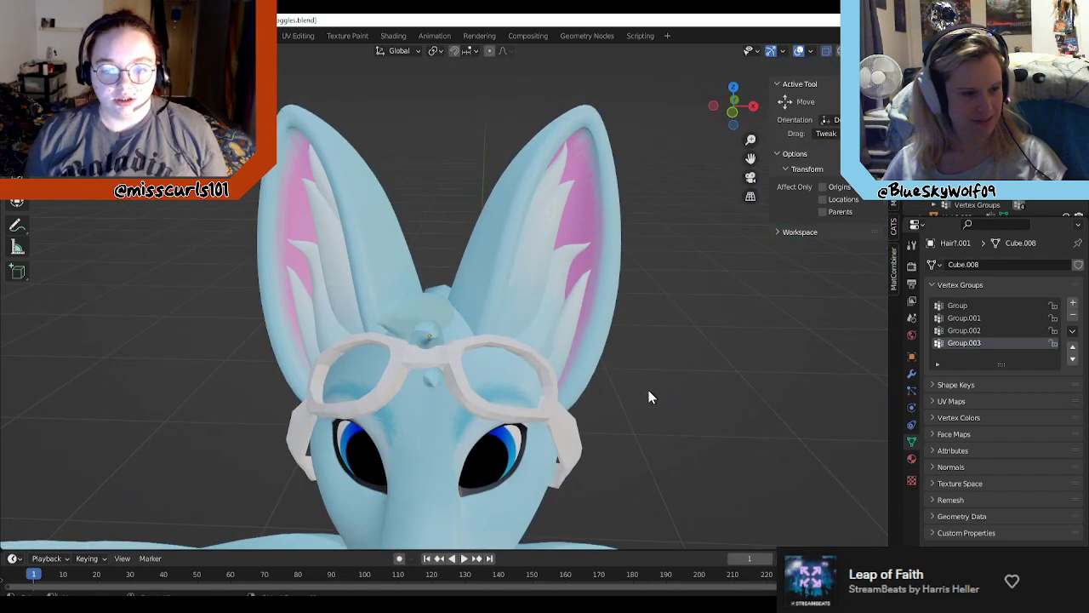
scroll(629, 405, "up", 4)
scroll(622, 404, "up", 2)
left_click(349, 325)
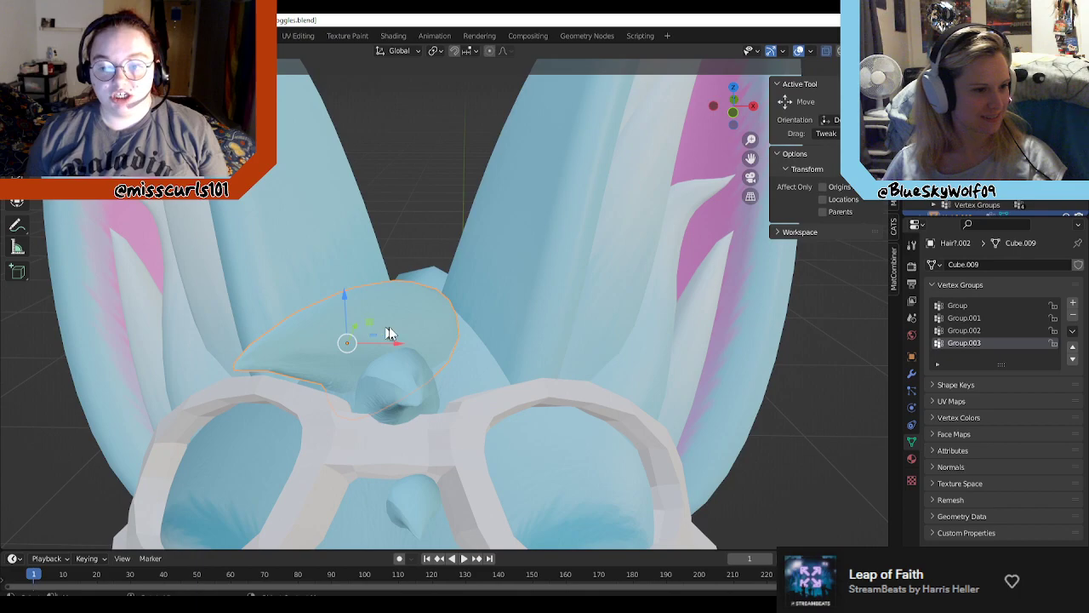
scroll(994, 195, "down", 1)
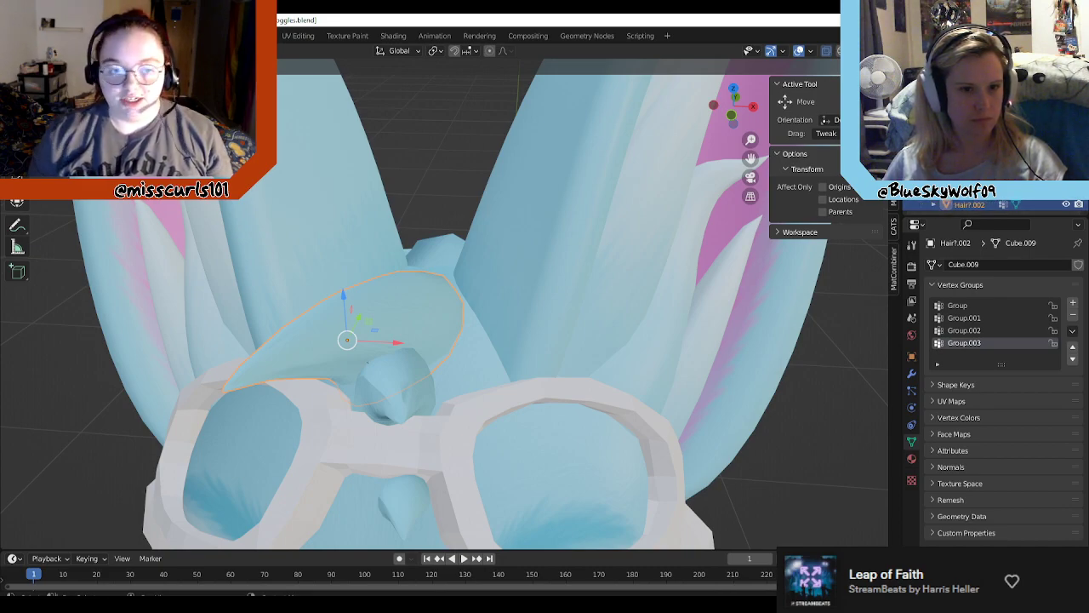
left_click(971, 213)
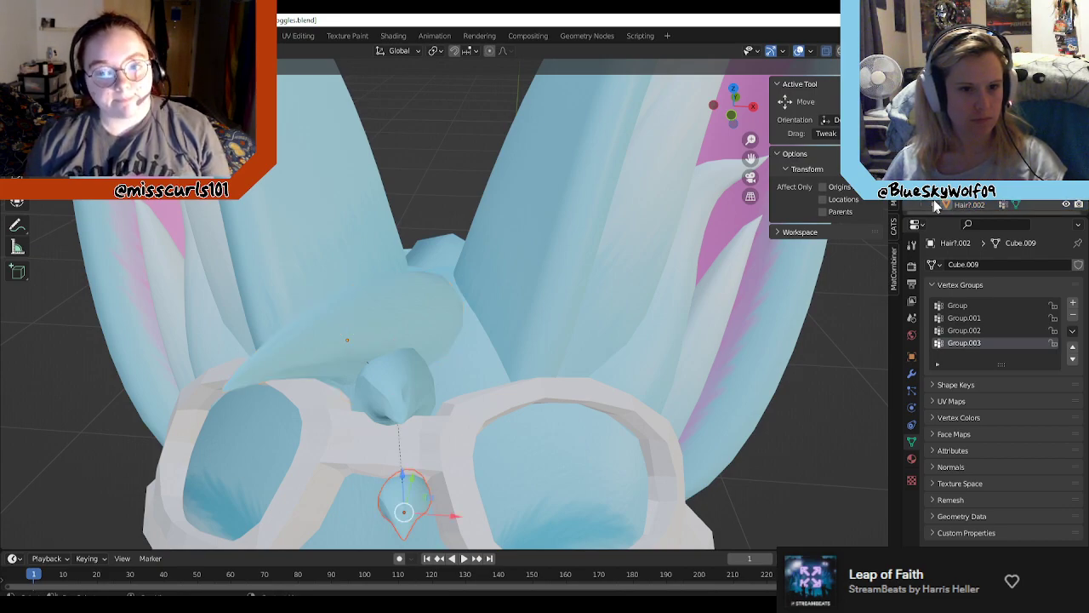
scroll(945, 205, "down", 2)
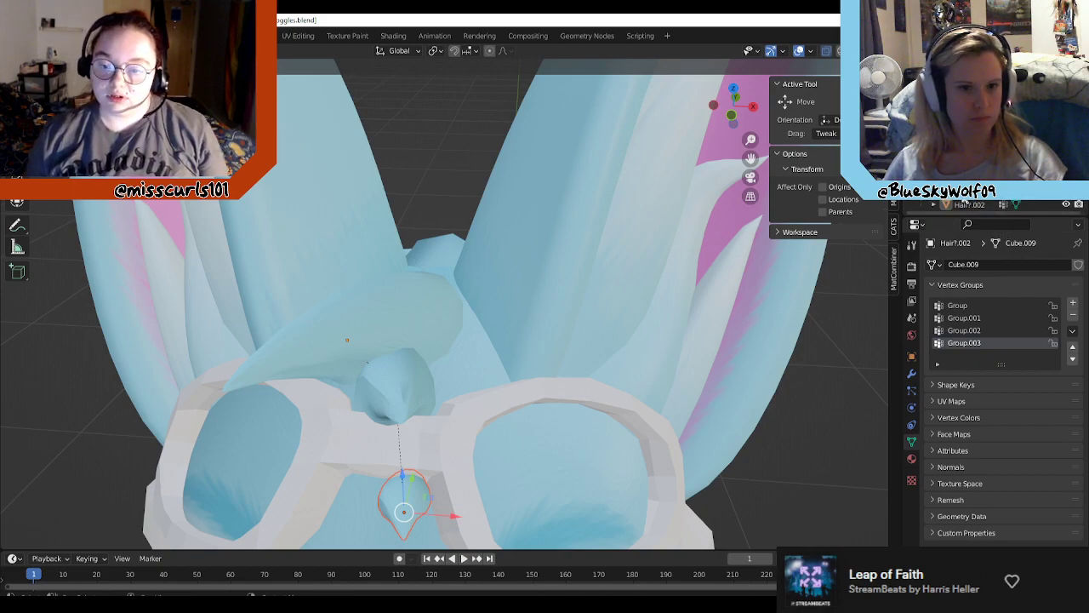
left_click(971, 205)
left_click(968, 195)
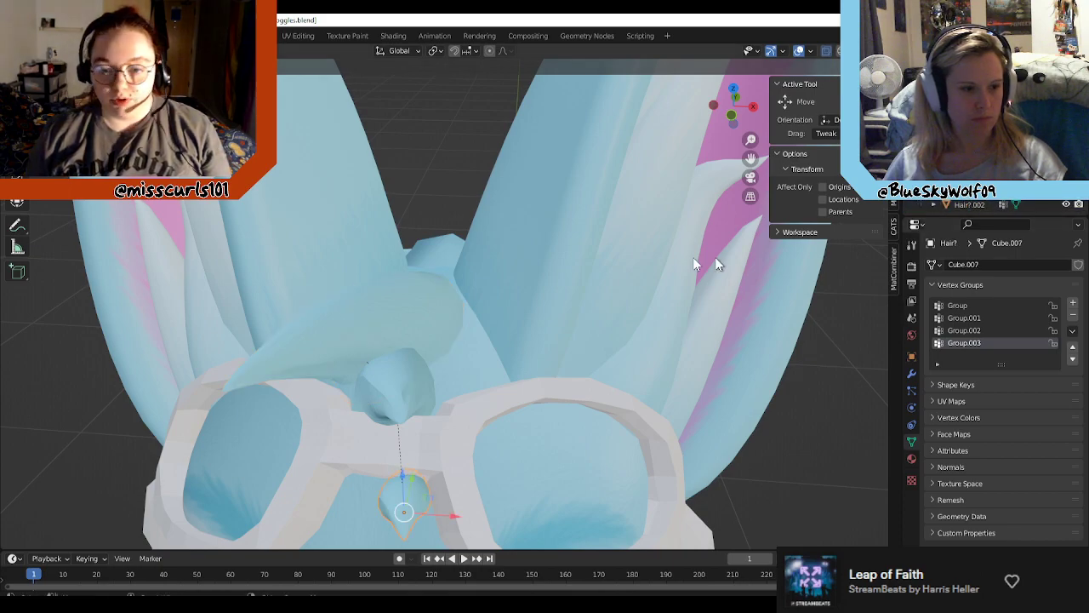
Step: Duplicate the stretched tuft, moving the copy about 0.0051 m in X, 0.0107 m in Y and 0.0165 m in Z
left_click(396, 321)
middle_click_drag(396, 321, 474, 330)
key("shift+d")
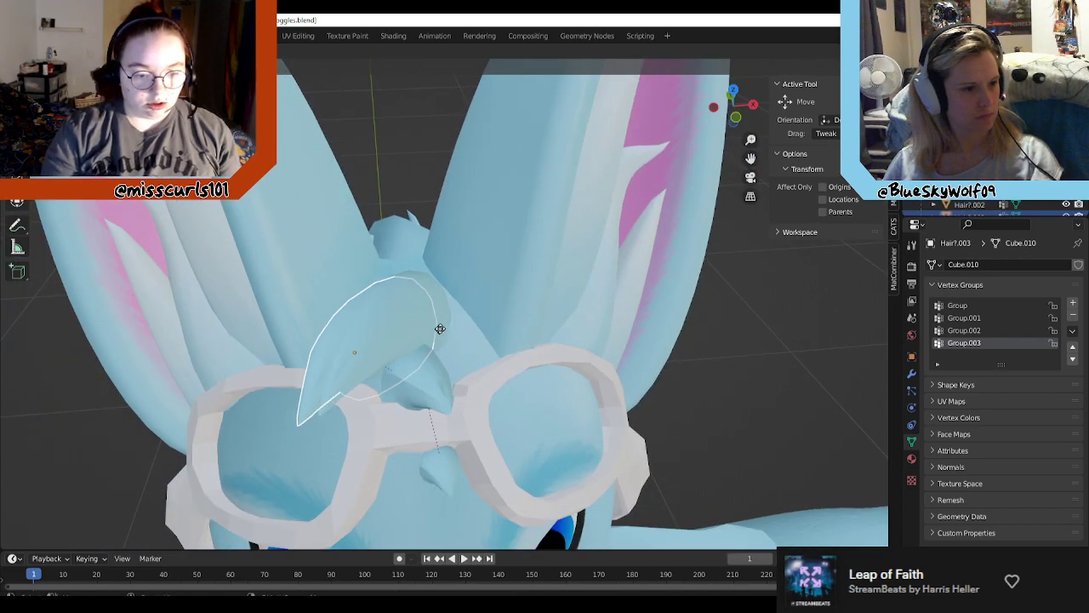
left_click(453, 291)
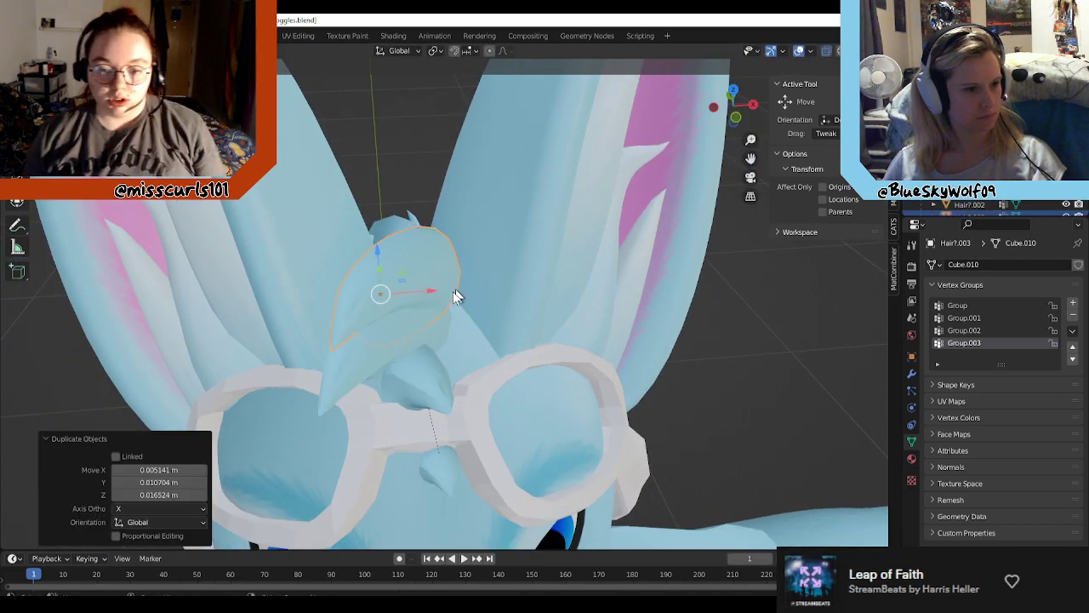
Step: Rotate the duplicated tuft about 31.8° around global Z and about -13.7° around global X
middle_click_drag(453, 291, 535, 320)
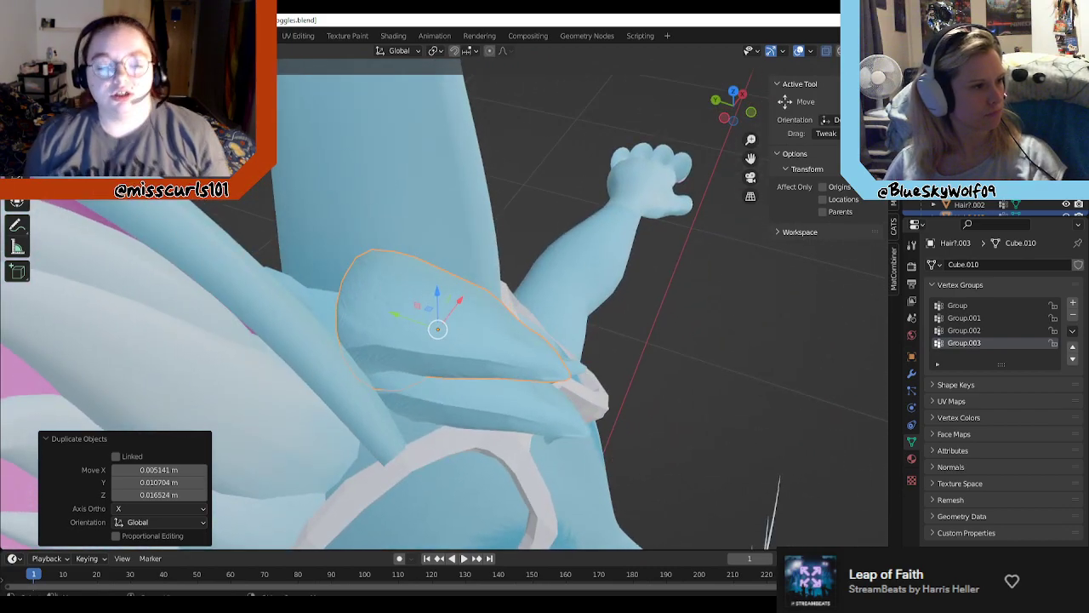
middle_click_drag(368, 242, 414, 272)
left_click_drag(462, 341, 450, 297)
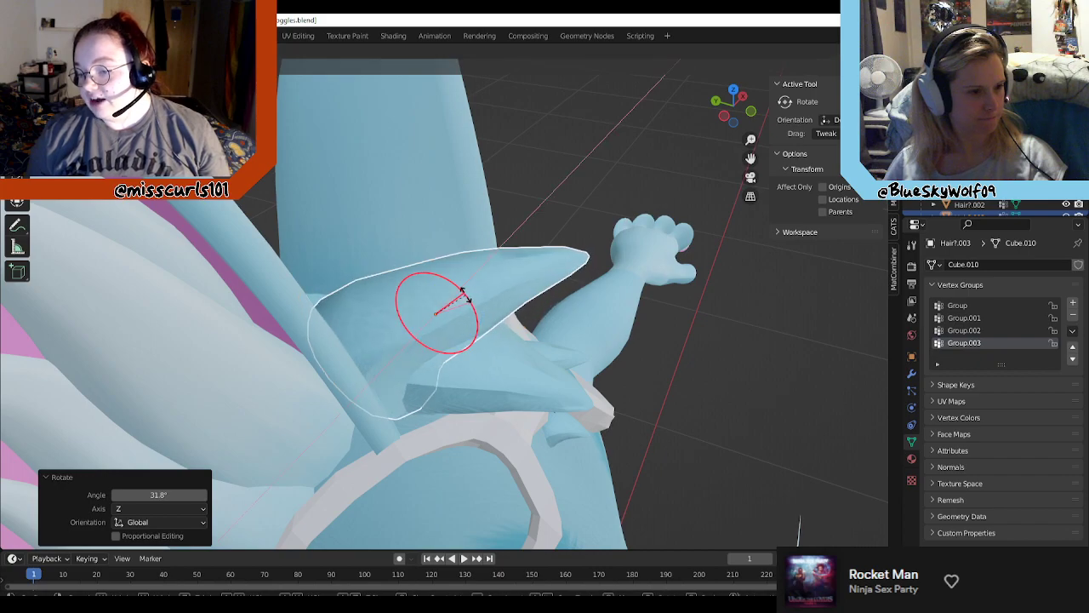
middle_click_drag(451, 297, 493, 355)
key("w")
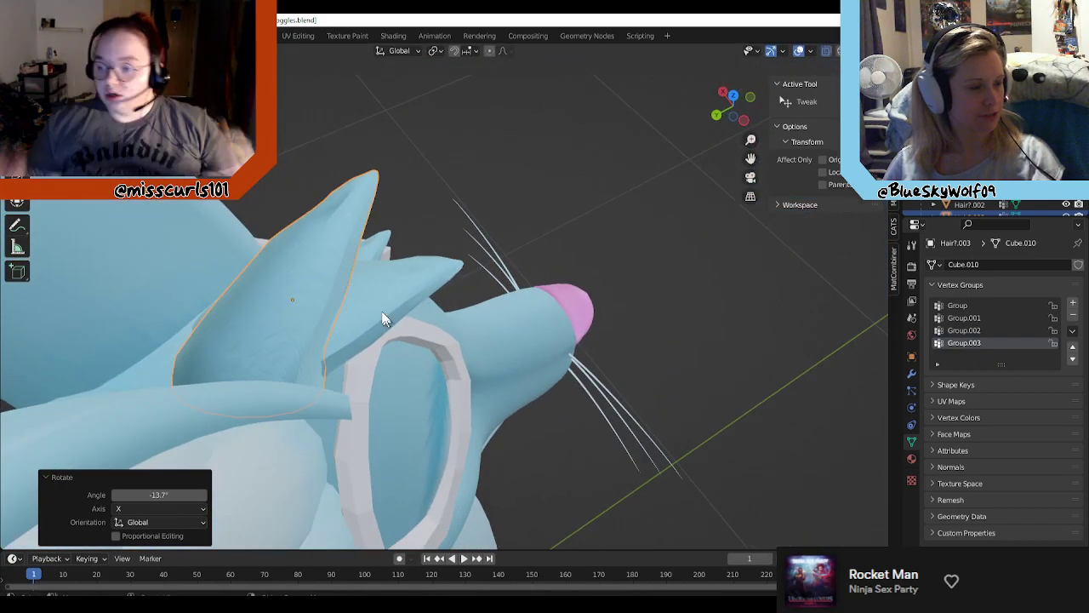
Step: Move the rotated tuft back between the ears, finishing with a shift of about 0.0138 m along Y
middle_click_drag(381, 310, 520, 266)
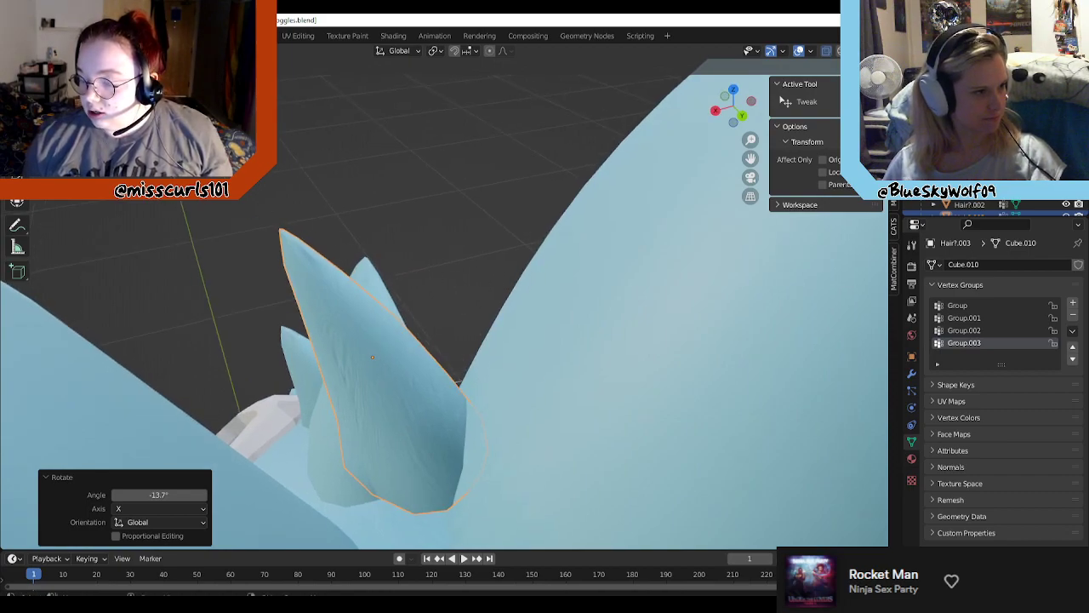
key("shift+space")
key("g")
middle_click_drag(380, 337, 459, 350)
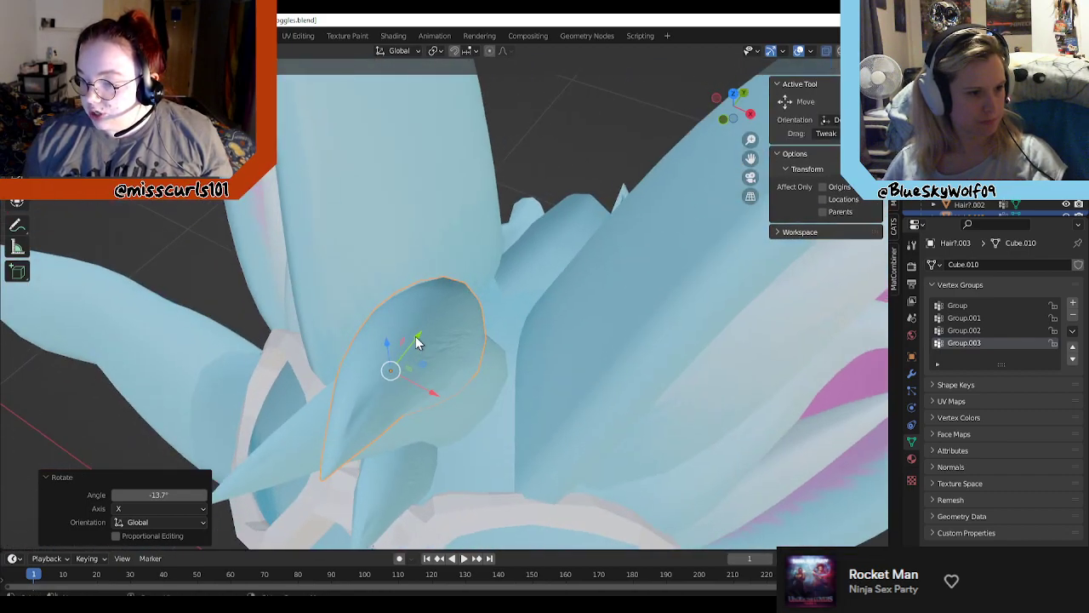
left_click_drag(417, 342, 474, 370)
left_click_drag(475, 366, 499, 375)
left_click_drag(472, 335, 497, 305)
middle_click_drag(528, 321, 664, 347)
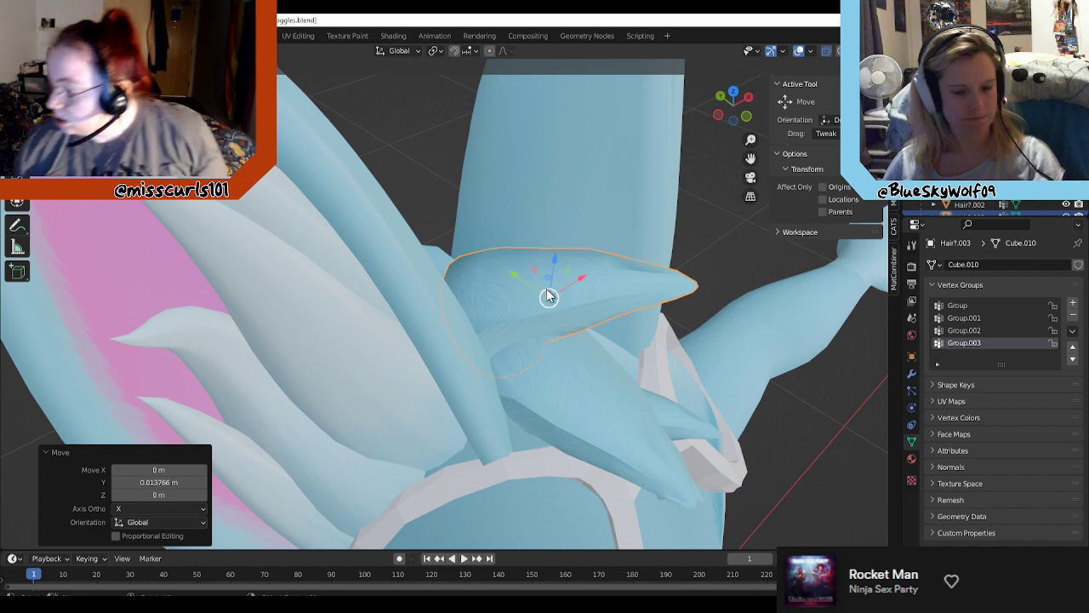
Step: Open the tuft copy for mesh editing and pull its rear base vertex about 0.0034 m in X, 0.0032 m in Y and -0.0008 m in Z
key("Tab")
middle_click_drag(548, 296, 441, 312)
left_click(373, 402)
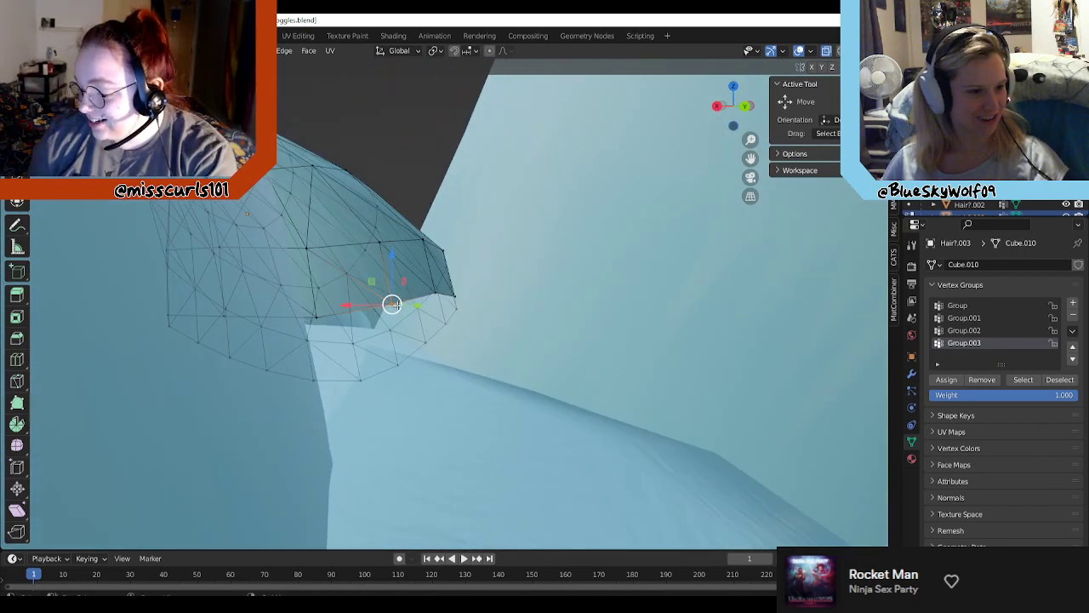
left_click_drag(392, 304, 428, 328)
middle_click_drag(428, 329, 440, 462)
left_click_drag(465, 303, 450, 333)
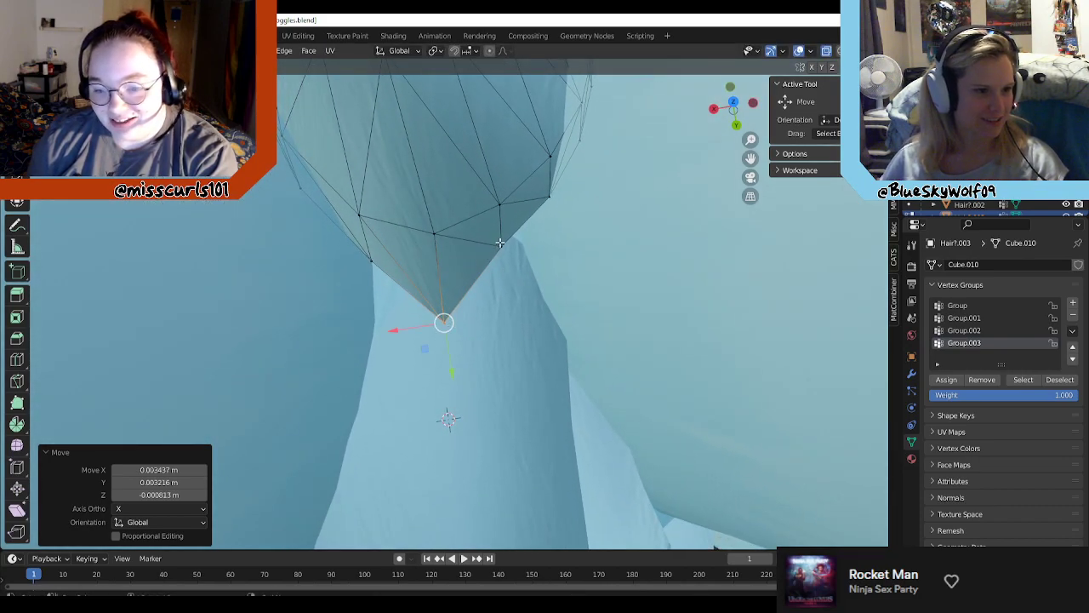
Step: Pull the base vertices on both sides of the rear vertex backward to round off the tuft's back edge
left_click(503, 248)
left_click_drag(502, 249, 518, 300)
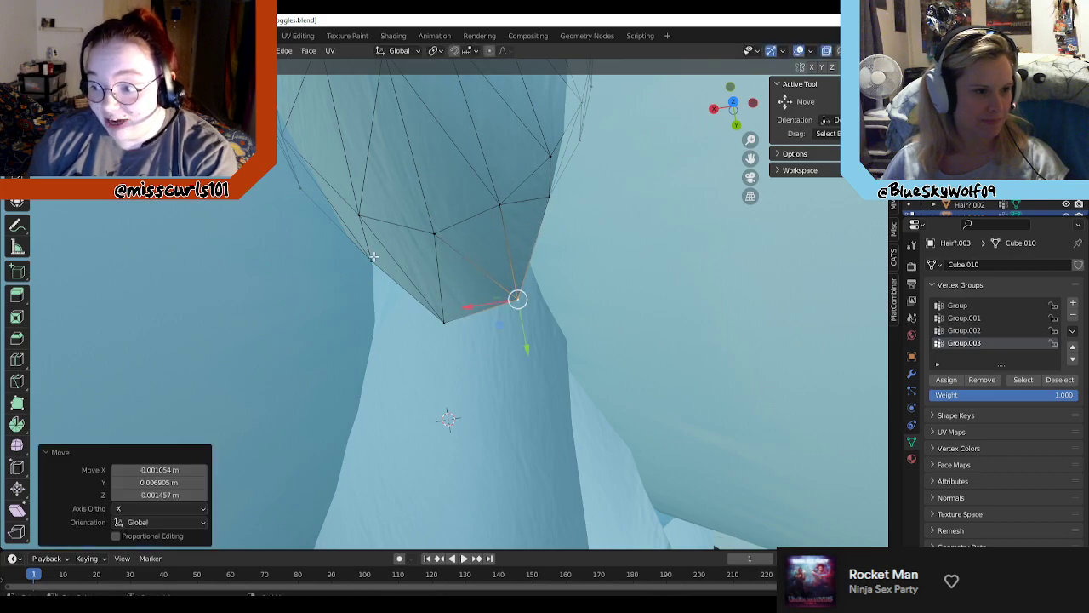
left_click_drag(373, 256, 368, 292)
left_click(548, 201)
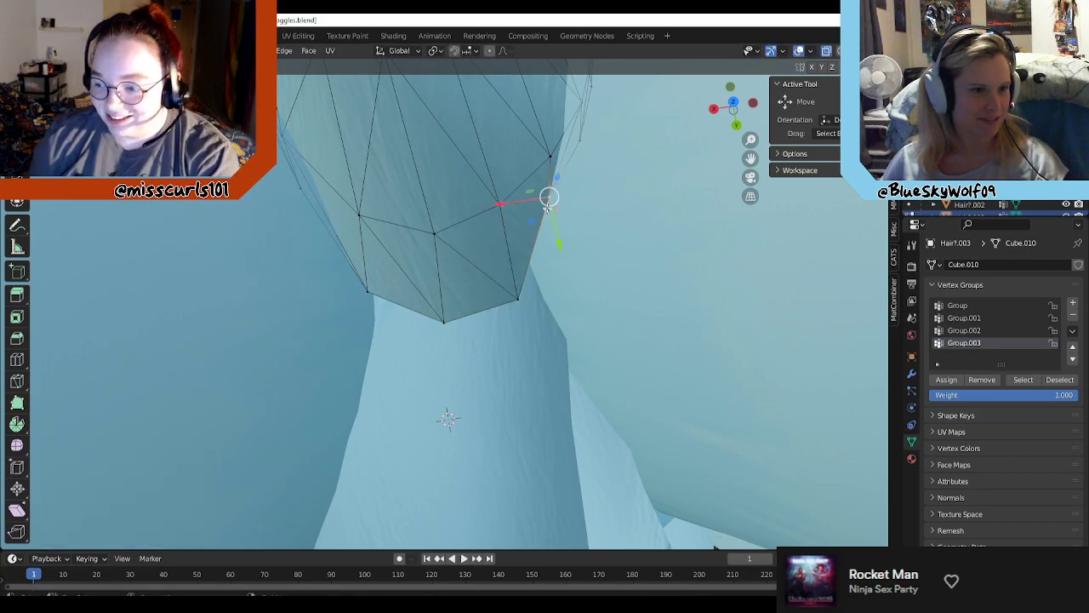
left_click_drag(549, 204, 557, 235)
middle_click_drag(542, 205, 506, 172)
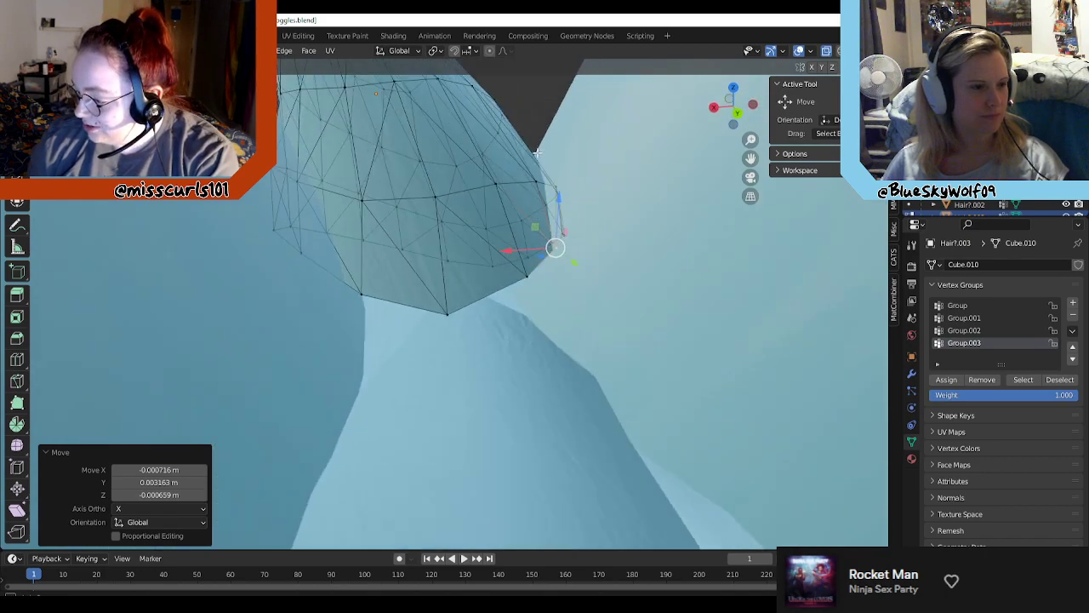
Step: Lower the protruding vertex on the tuft's upper edge about 0.0052 m in Z and shift it about 0.0023 m in Y
scroll(502, 174, "down", 4)
middle_click_drag(398, 189, 511, 180)
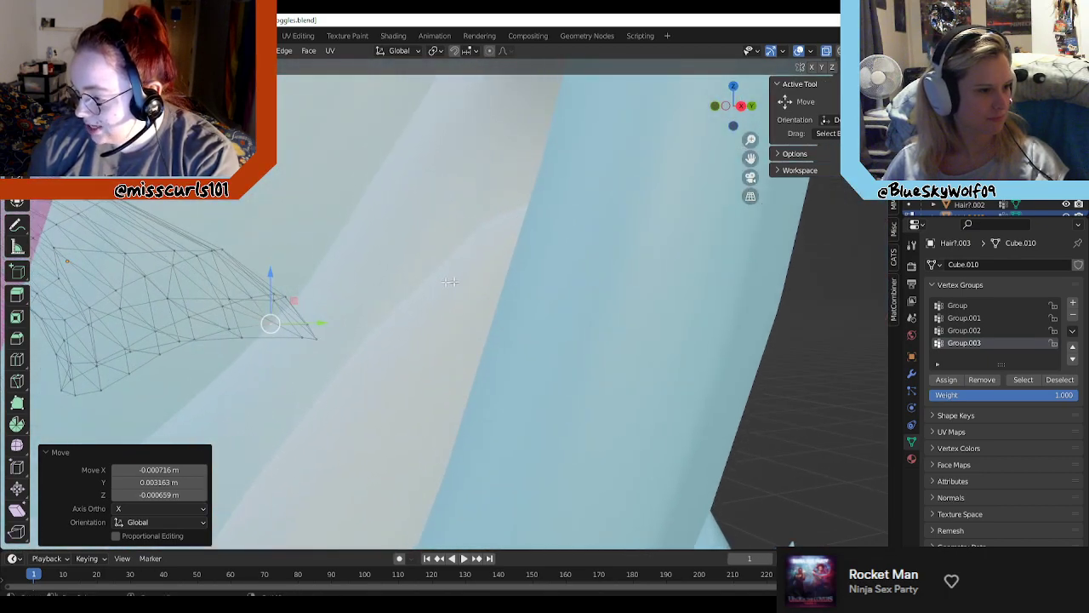
scroll(509, 191, "down", 3)
middle_click_drag(489, 274, 673, 230, "shift")
scroll(652, 222, "up", 3)
left_click(644, 261)
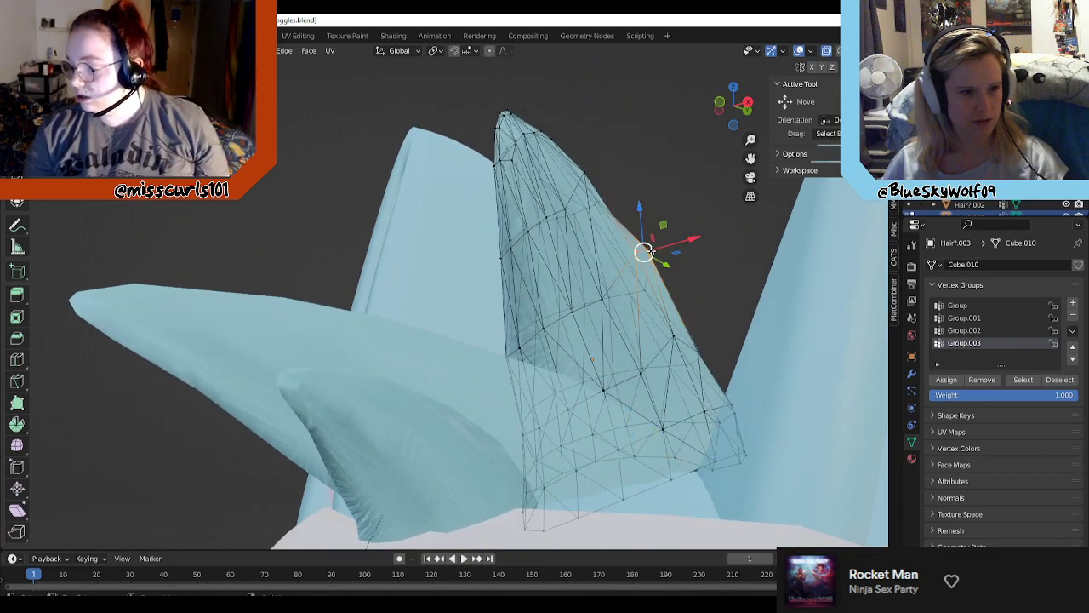
left_click_drag(644, 252, 652, 279)
middle_click_drag(652, 279, 573, 308)
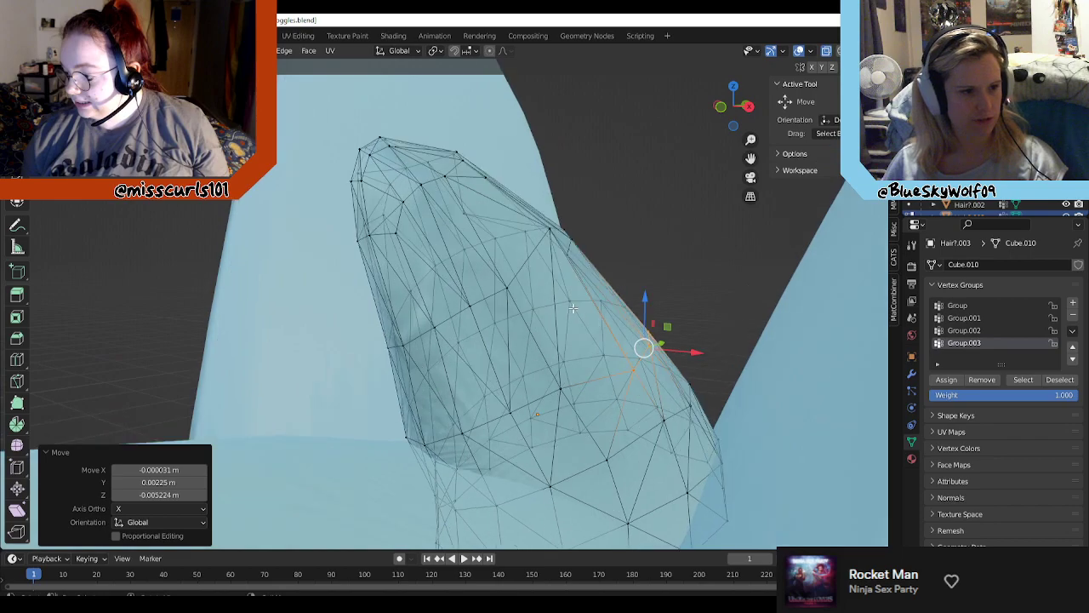
Step: Move the next upper-edge vertex nearer the tip about 0.0003 m in X, -0.0006 m in Y and -0.0014 m in Z
left_click(552, 224)
left_click_drag(548, 228, 549, 256)
key("ctrl+z")
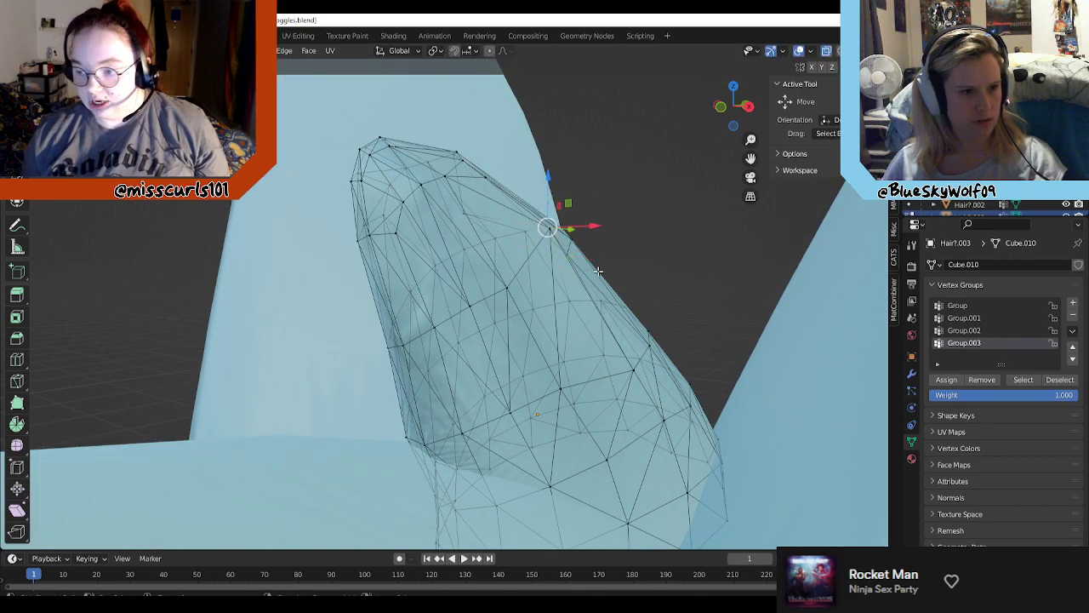
middle_click_drag(645, 259, 545, 301)
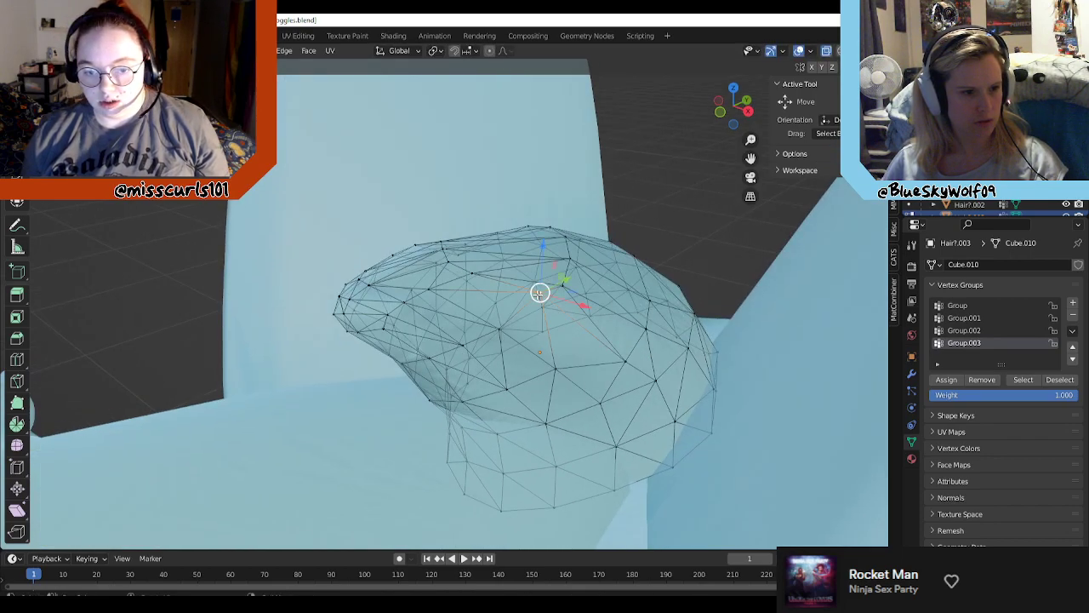
left_click_drag(539, 293, 532, 314)
middle_click_drag(532, 314, 478, 296)
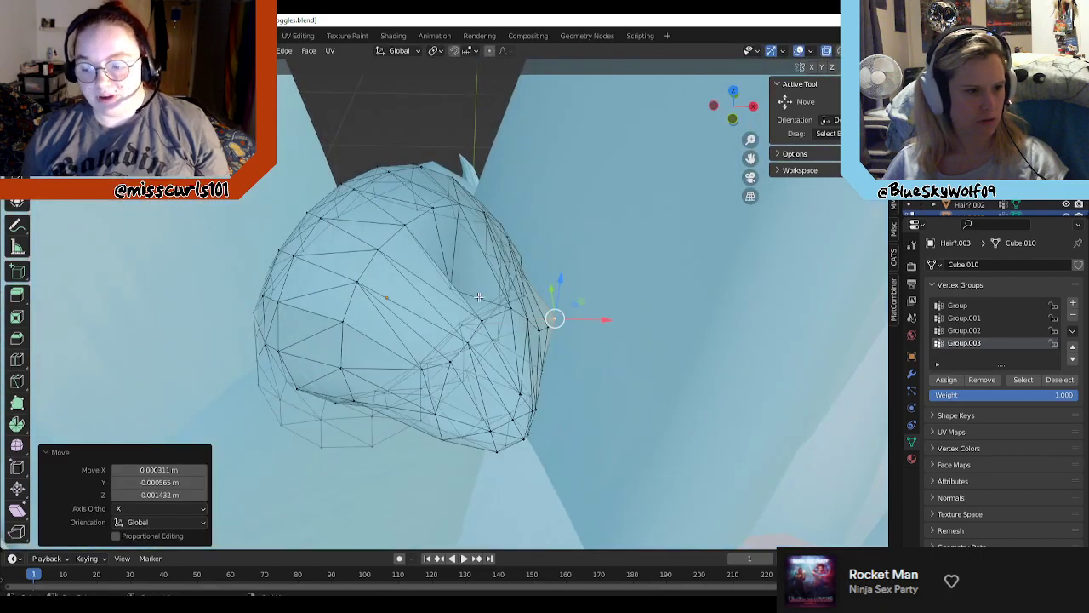
Step: Raise the sunken vertex on the tuft's surface and shift another near the tip about -0.0003 m in X, 0.003 m in Y and -0.001 m in Z
left_click(474, 292)
key("g")
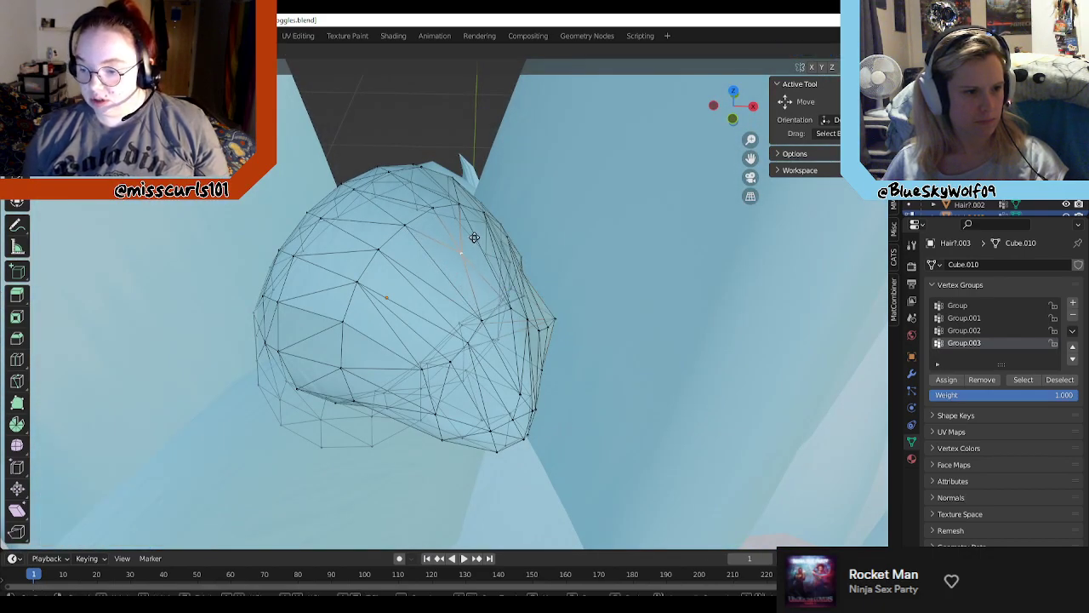
left_click(472, 240)
middle_click_drag(473, 240, 562, 175)
left_click(489, 340)
left_click_drag(482, 343, 537, 358)
scroll(536, 357, "down", 2)
middle_click_drag(446, 353, 480, 339)
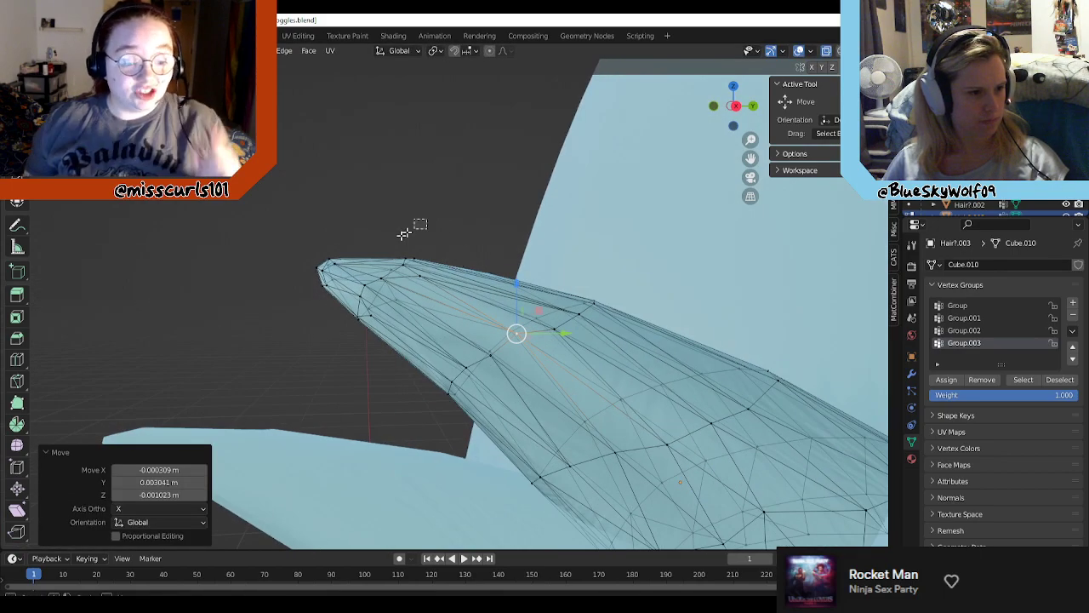
Step: Rotate the tuft's tip vertices to tilt the tip downward, and rotate a larger front section to curl the strand
left_click_drag(404, 234, 326, 322)
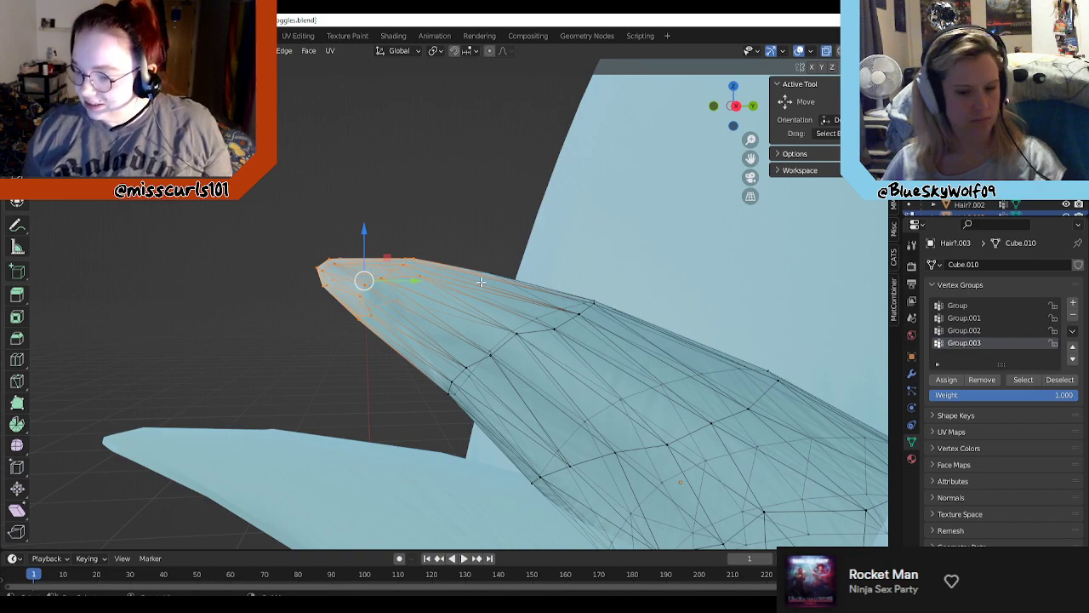
key("s")
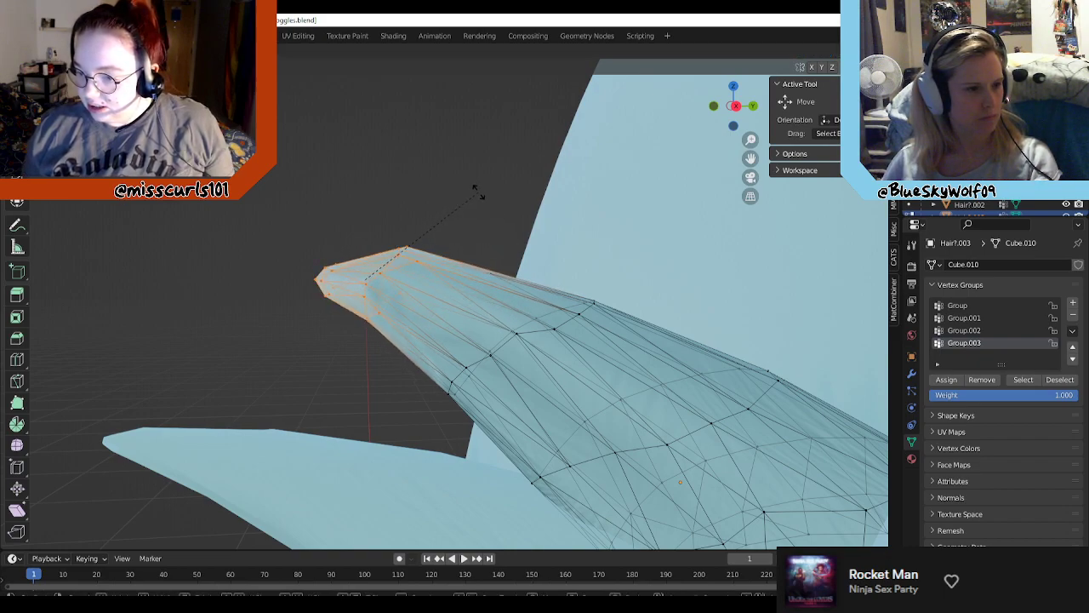
left_click(480, 194)
left_click_drag(218, 172, 606, 412)
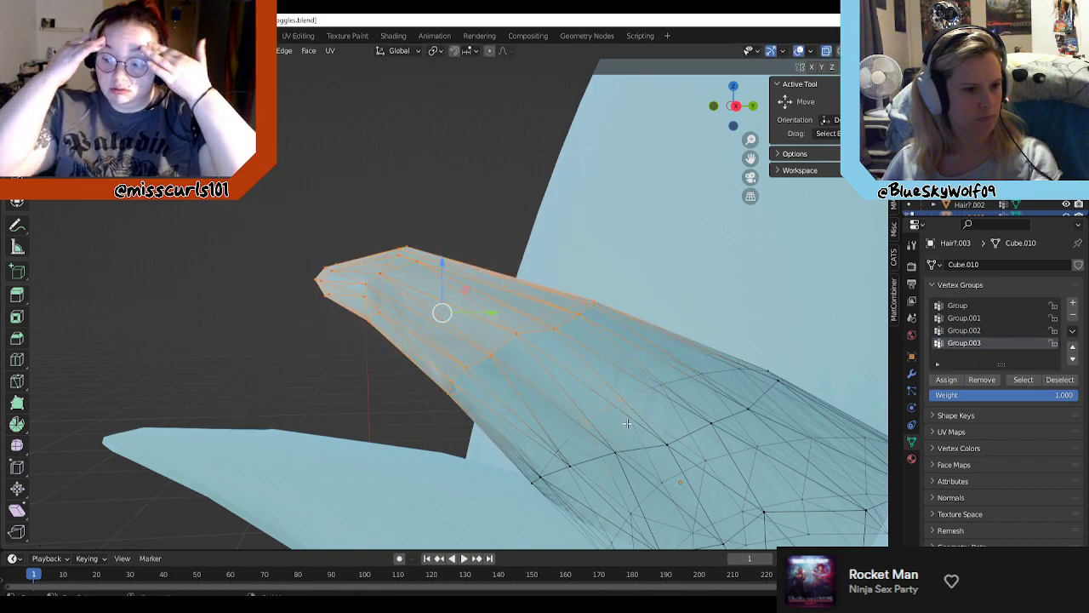
key("r")
left_click(673, 244)
middle_click_drag(672, 244, 573, 311)
Step: Deselect the mesh and examine the curled tuft's shape from the front and sides
left_click_drag(444, 257, 445, 262)
left_click(389, 251)
middle_click_drag(460, 261, 535, 320)
middle_click_drag(473, 305, 537, 313)
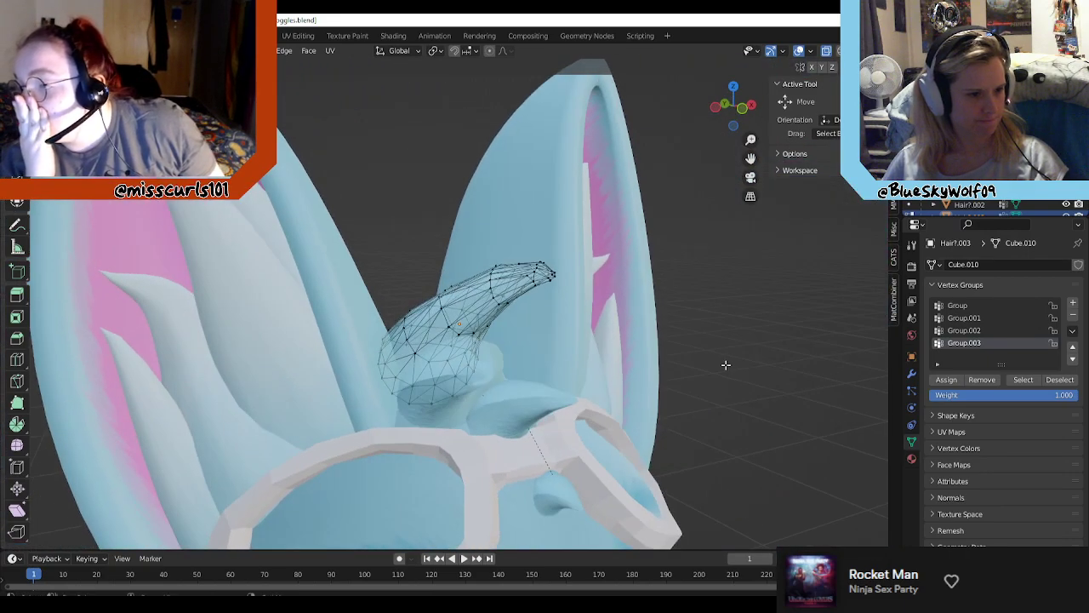
scroll(724, 367, "down", 4)
middle_click_drag(715, 361, 606, 348)
mouse_move(652, 376)
middle_mouse_down()
mouse_move(728, 409)
mouse_move(757, 379)
mouse_move(634, 384)
middle_mouse_up()
scroll(662, 386, "up", 3)
scroll(728, 374, "up", 3)
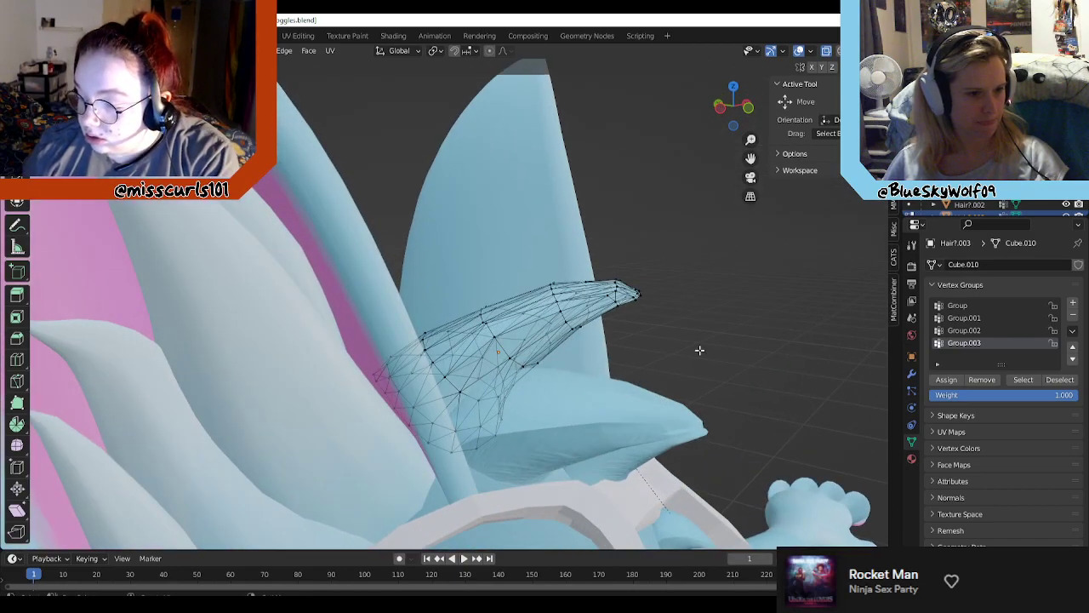
mouse_move(701, 350)
middle_mouse_down()
mouse_move(743, 337)
mouse_move(706, 330)
middle_mouse_up()
Step: Select the front half of the tuft's mesh, try rotating it 7.68° in the view, and undo the rotation
left_click_drag(729, 270, 531, 396)
middle_click_drag(531, 397, 627, 385)
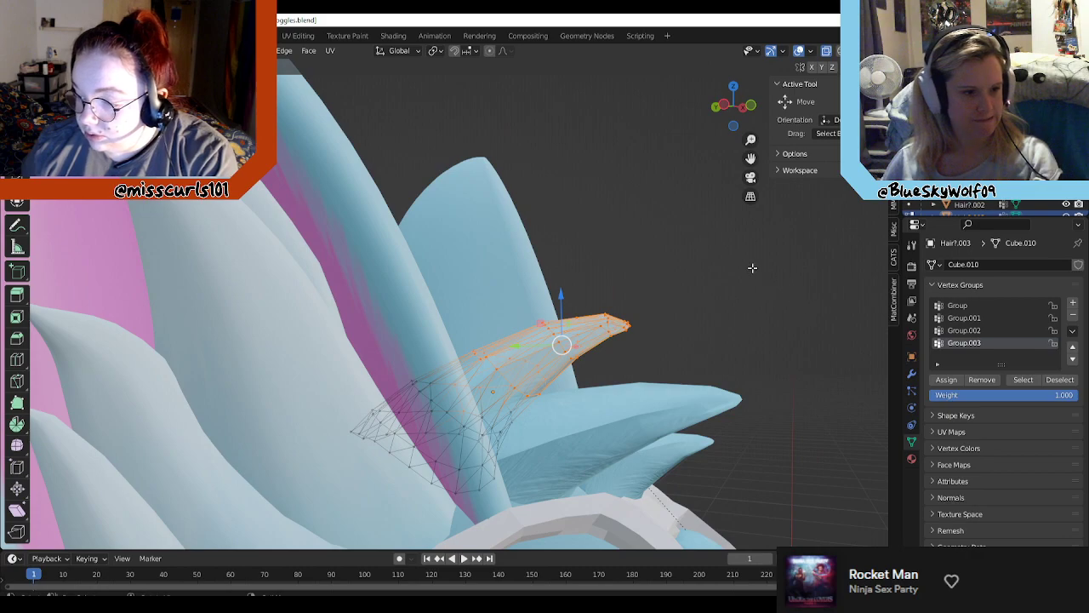
key("s")
left_click(767, 292)
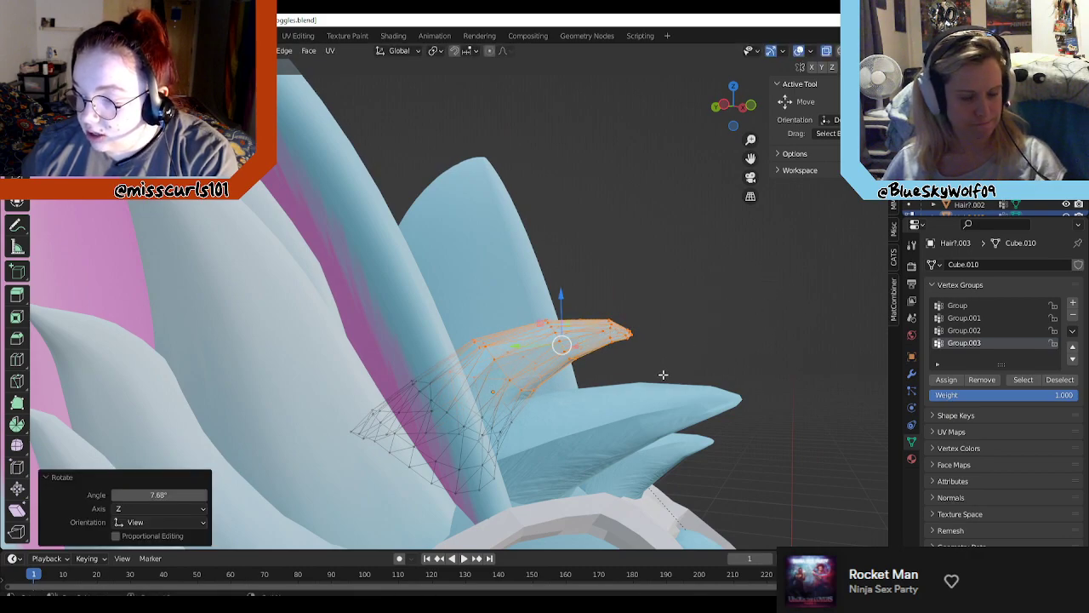
key("ctrl+z")
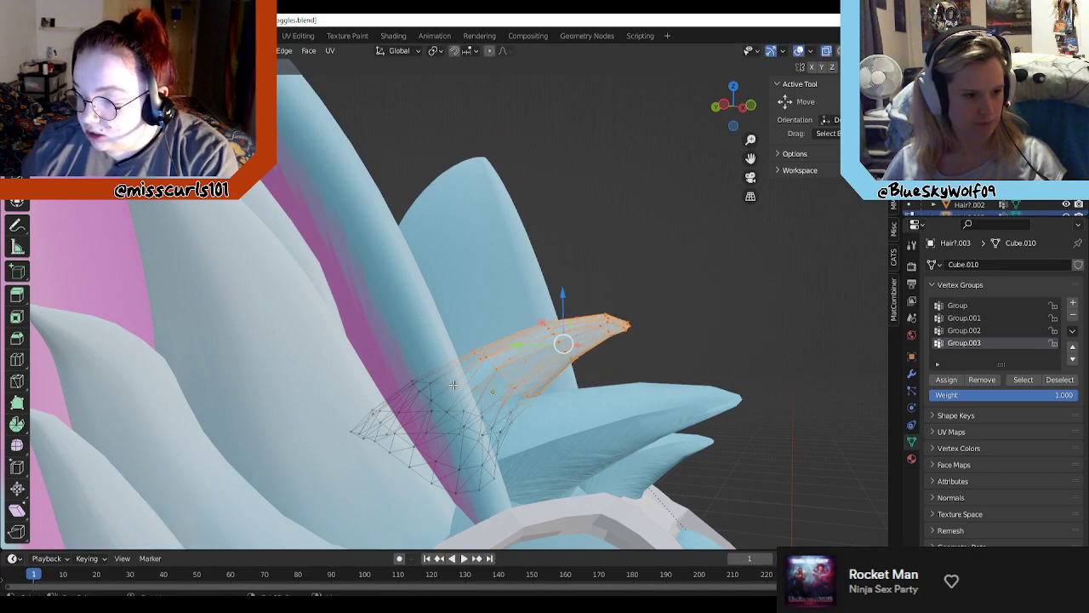
Step: Rotate the tuft's front half about -15.7° in the side view and move it about -0.0014 m in X, -0.0042 m in Y and -0.0057 m in Z
middle_click_drag(454, 385, 422, 378)
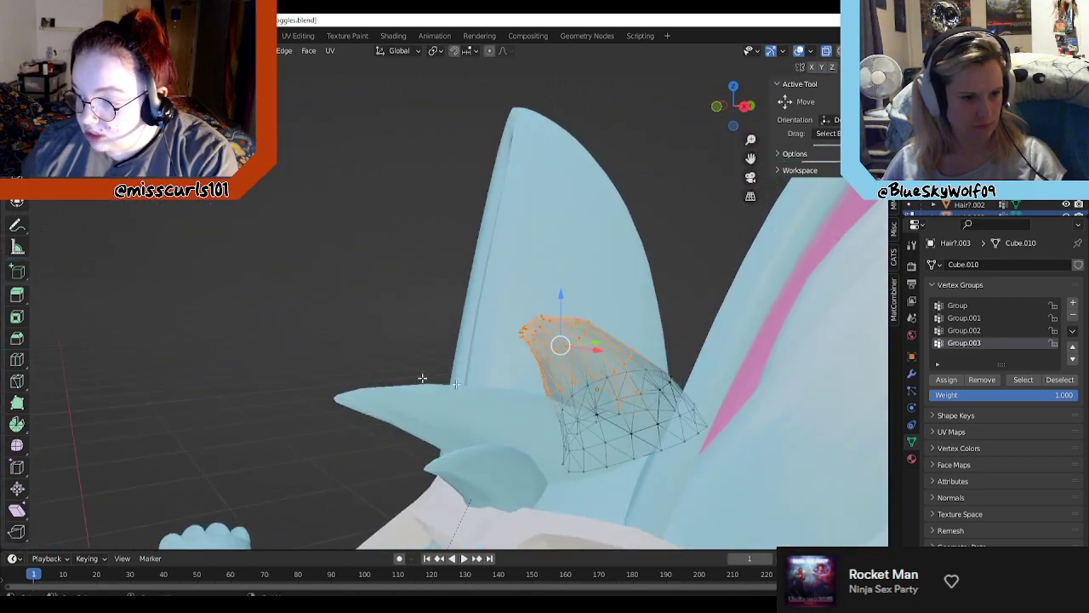
middle_click_drag(650, 381, 642, 349)
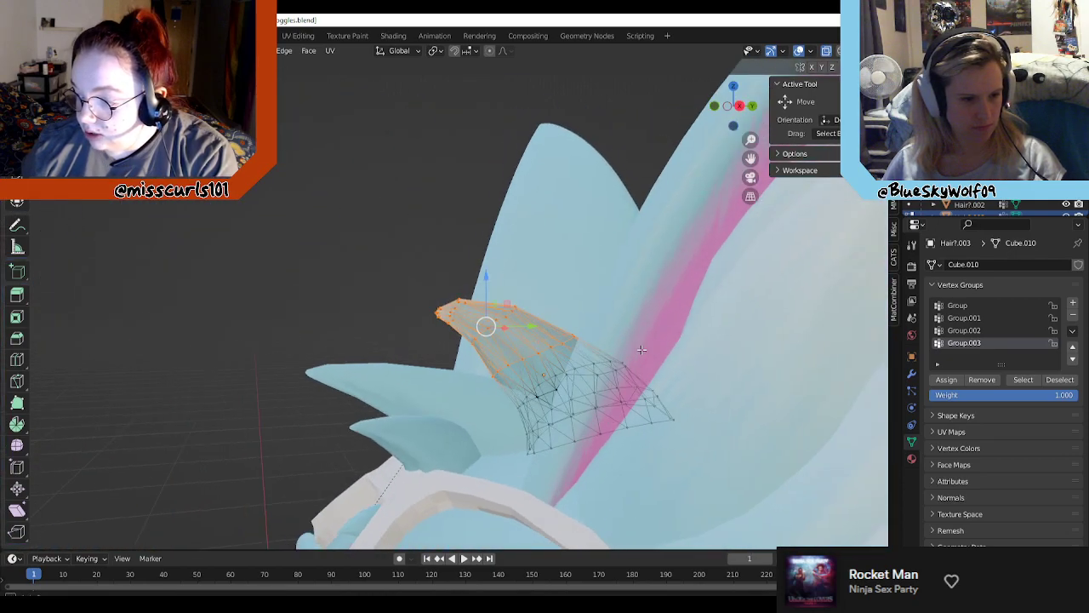
left_click(616, 268)
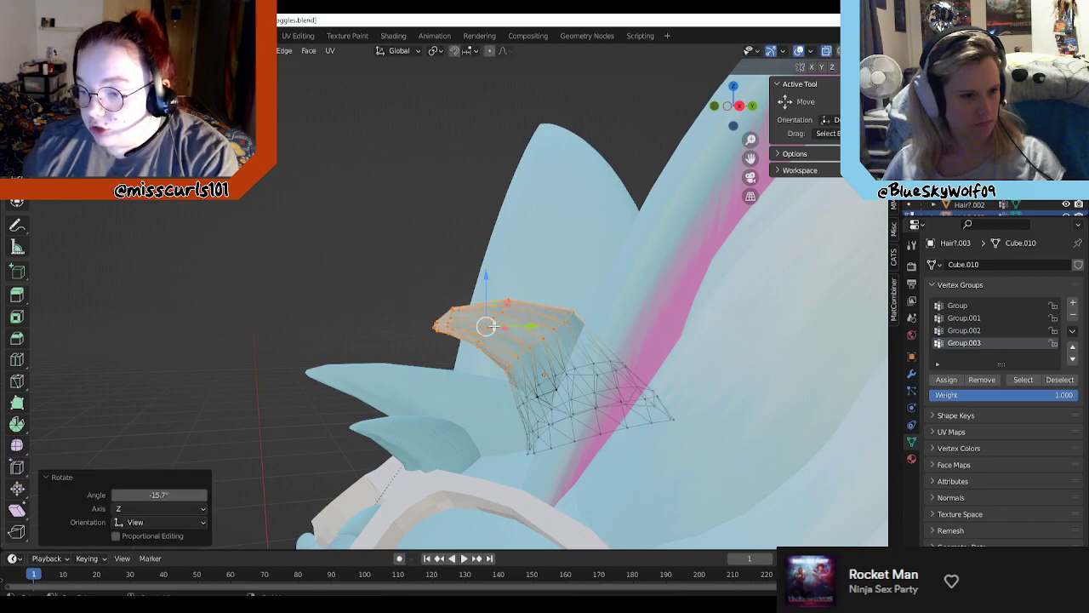
left_click_drag(487, 326, 474, 341)
Step: Move the vertex on the tuft's lower back side about 0.0005 m in X, 0.0002 m in Y and -0.003 m in Z
scroll(590, 372, "up", 4)
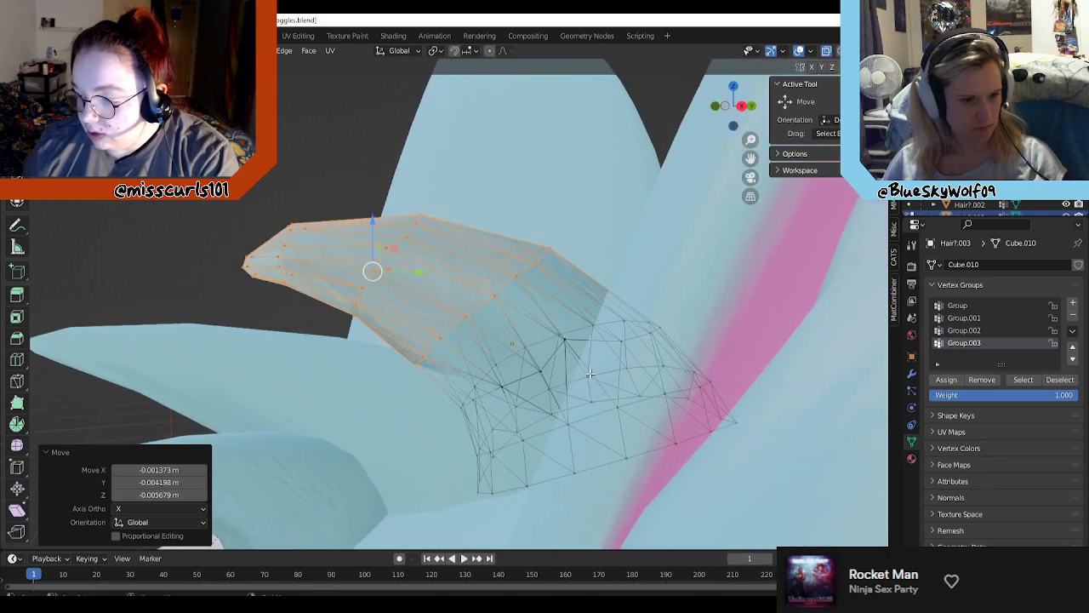
middle_click_drag(590, 374, 629, 372)
left_click(478, 333)
left_click_drag(475, 331, 478, 347)
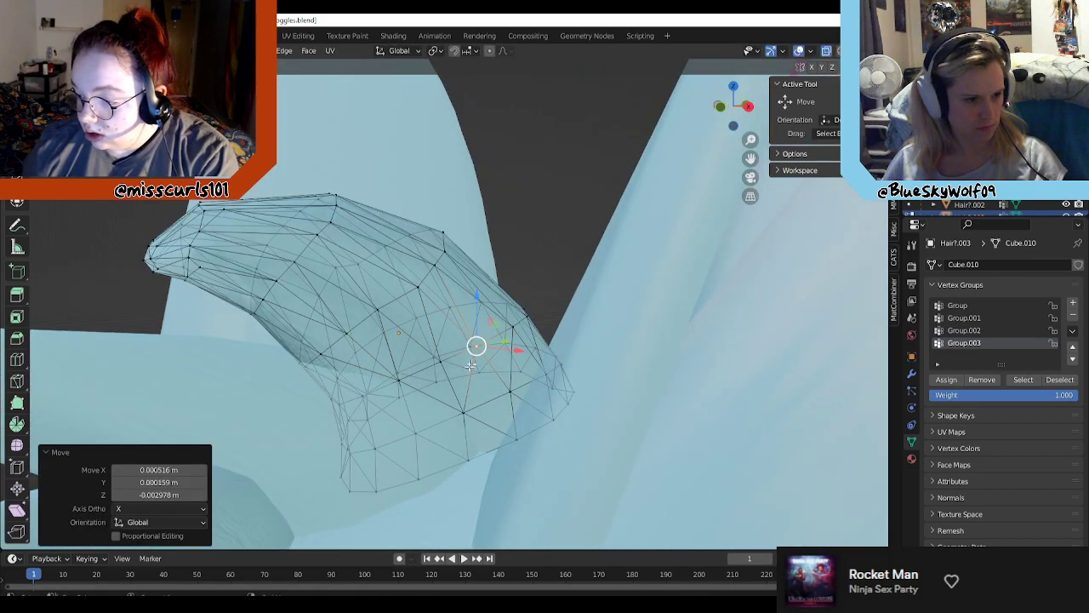
Step: Select the band of vertices across the middle of the tuft and rotate it about -11.4° in the view
left_click(437, 364)
left_click(481, 351)
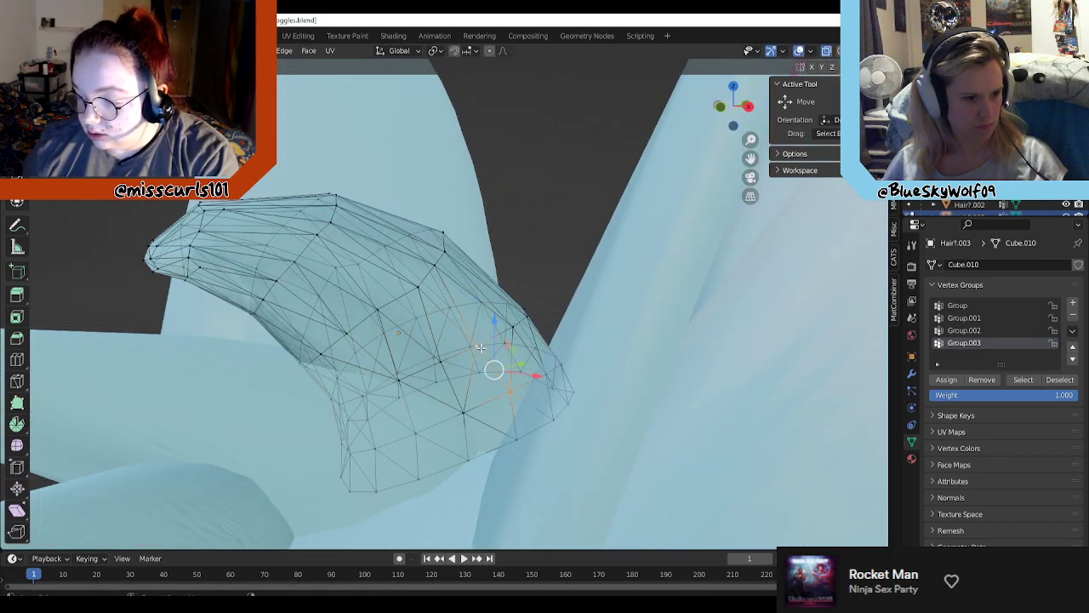
left_click(481, 345)
left_click(480, 344)
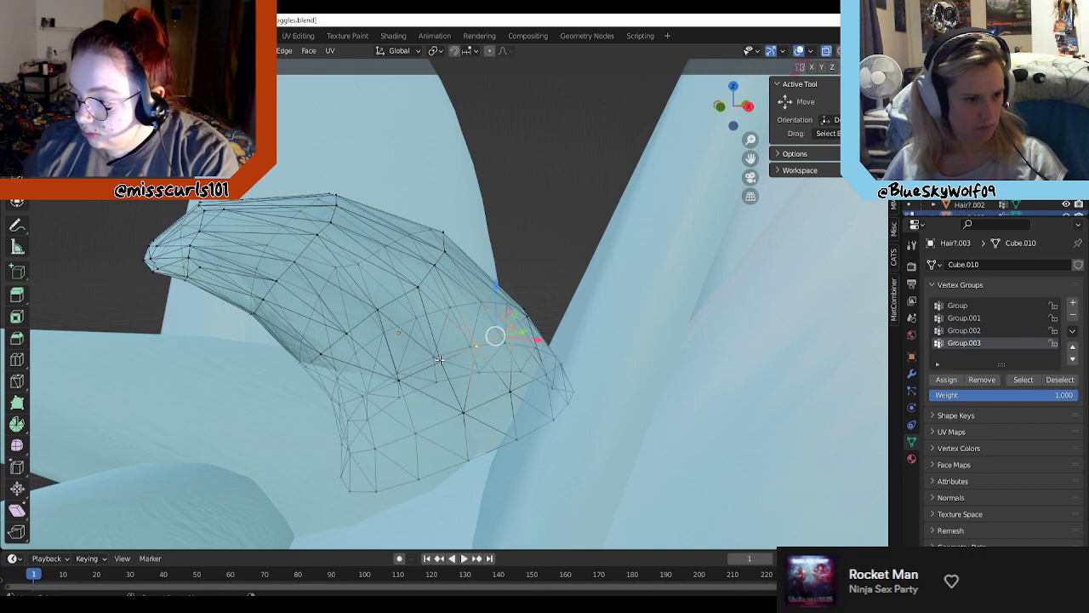
left_click(440, 360)
left_click(397, 378)
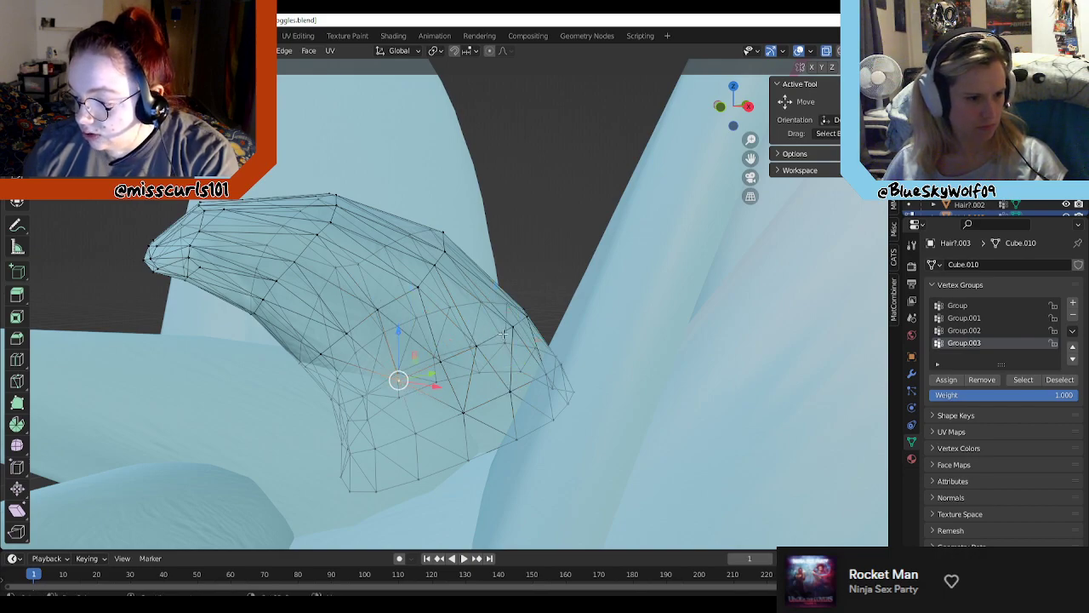
middle_click_drag(503, 333, 455, 309)
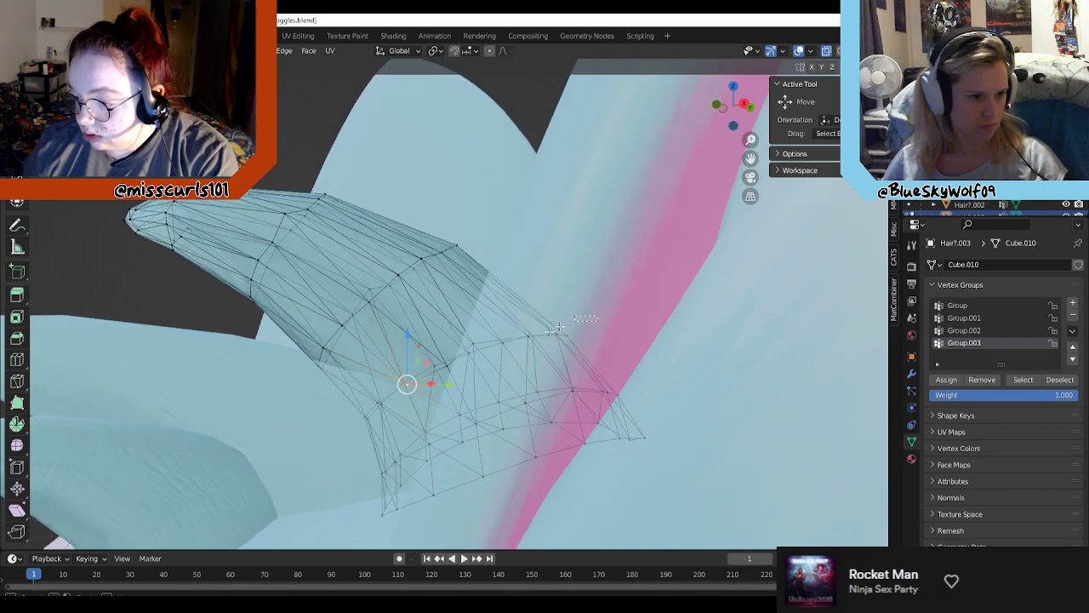
left_click_drag(462, 365, 380, 369)
left_click_drag(387, 428, 353, 396, "shift")
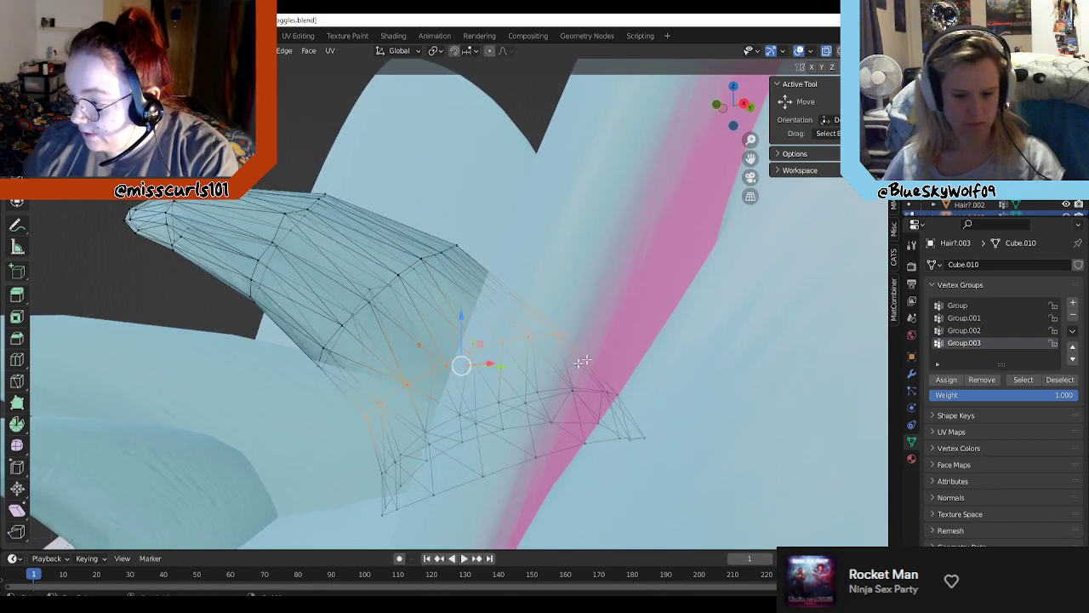
key("s")
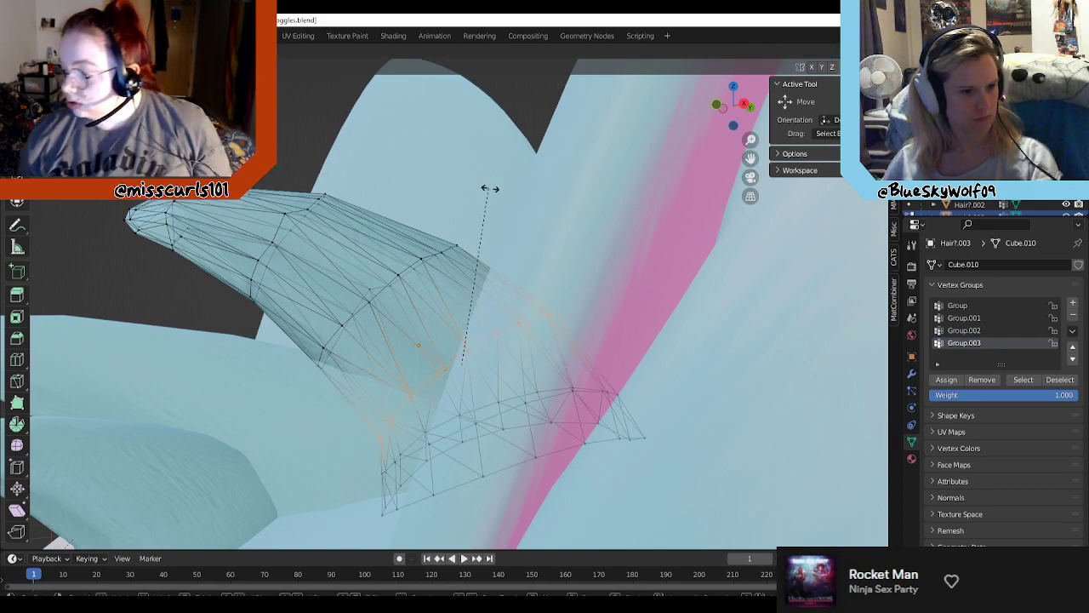
left_click(491, 187)
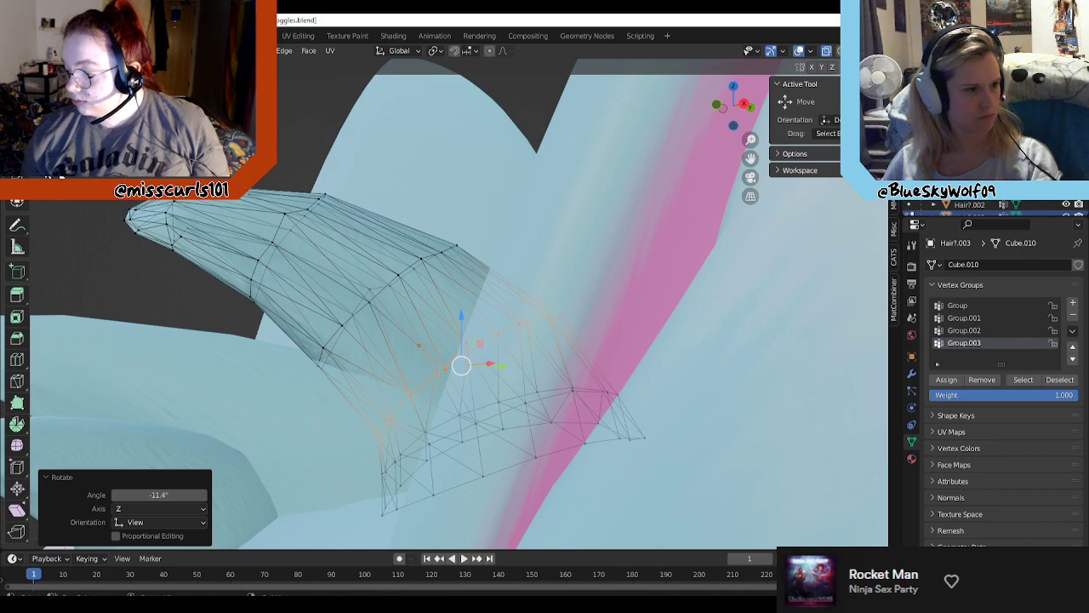
Step: Select the tuft's front half, rotate it about -8.58° in the view and move it about -0.0023 m in Z
left_click_drag(83, 169, 491, 323)
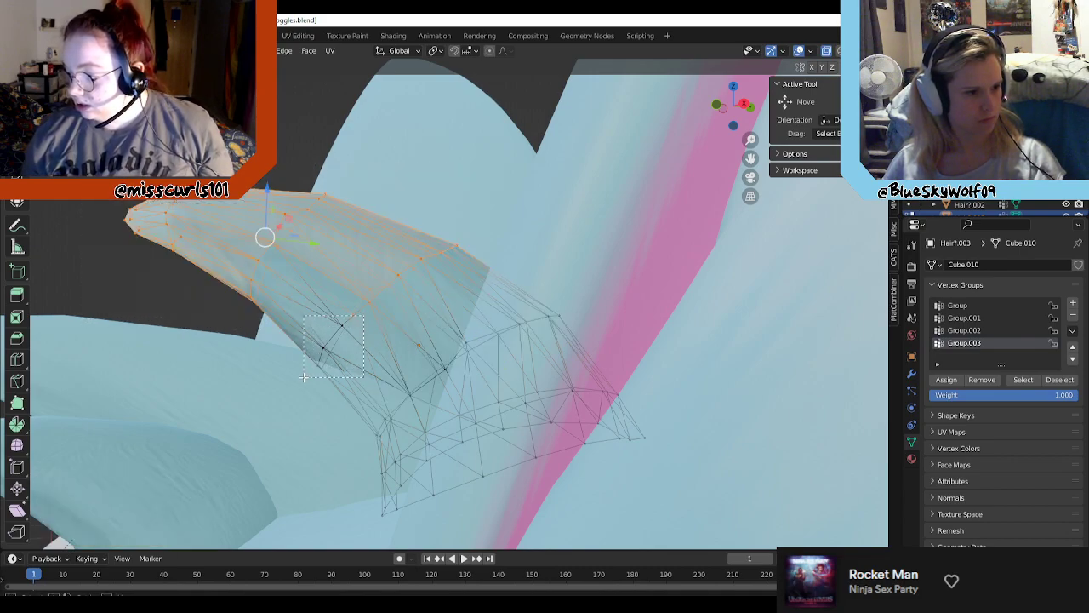
left_click_drag(304, 377, 331, 377, "shift")
key("r")
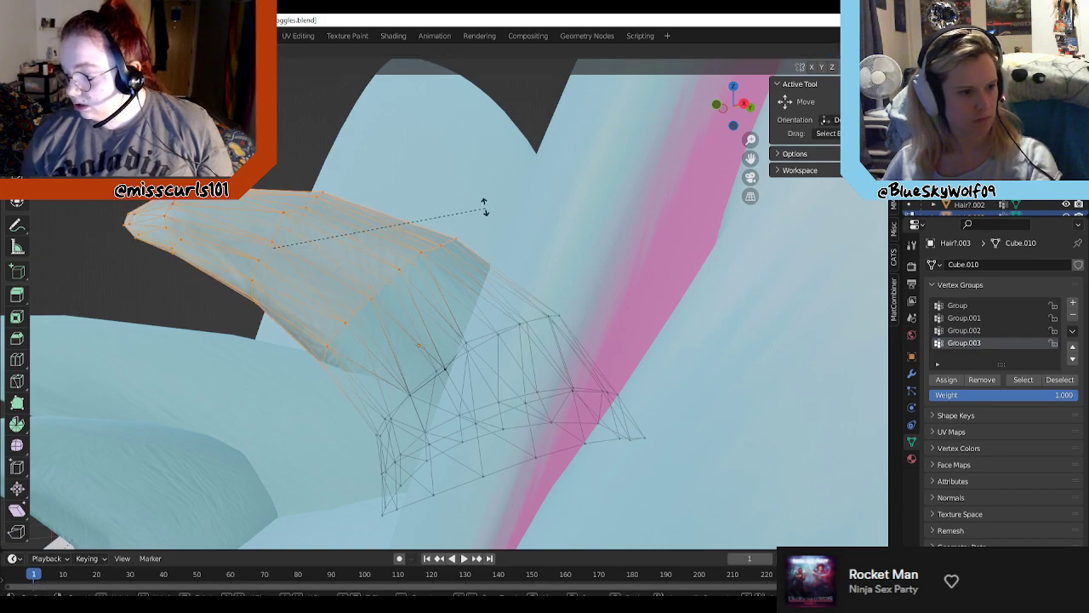
left_click(461, 191)
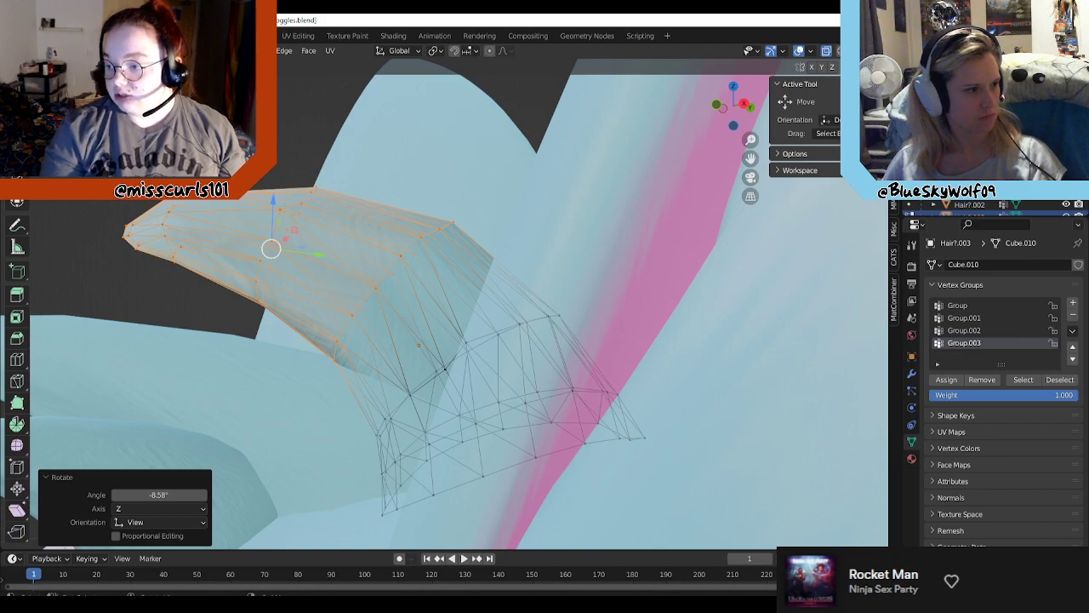
left_click_drag(273, 200, 249, 212)
middle_click_drag(356, 347, 418, 358)
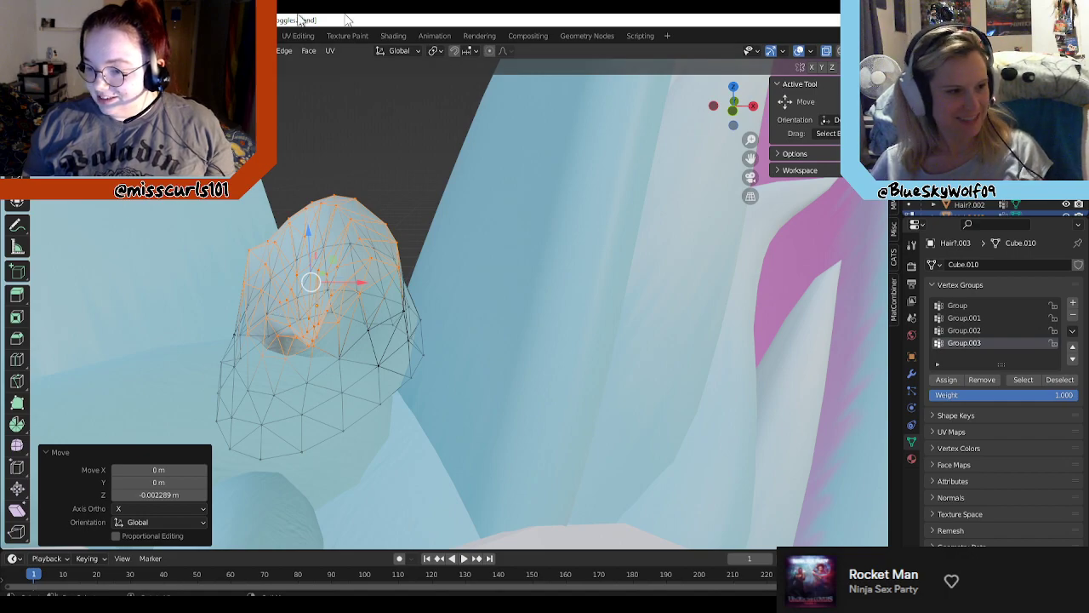
Step: Pull two neighbouring vertices on the tuft's side inward, the second about 0.001 m in X, -0.0006 m in Y and -0.0009 m in Z
middle_click_drag(483, 154, 535, 155)
scroll(506, 189, "up", 3)
middle_click_drag(506, 189, 506, 293)
left_click(237, 249)
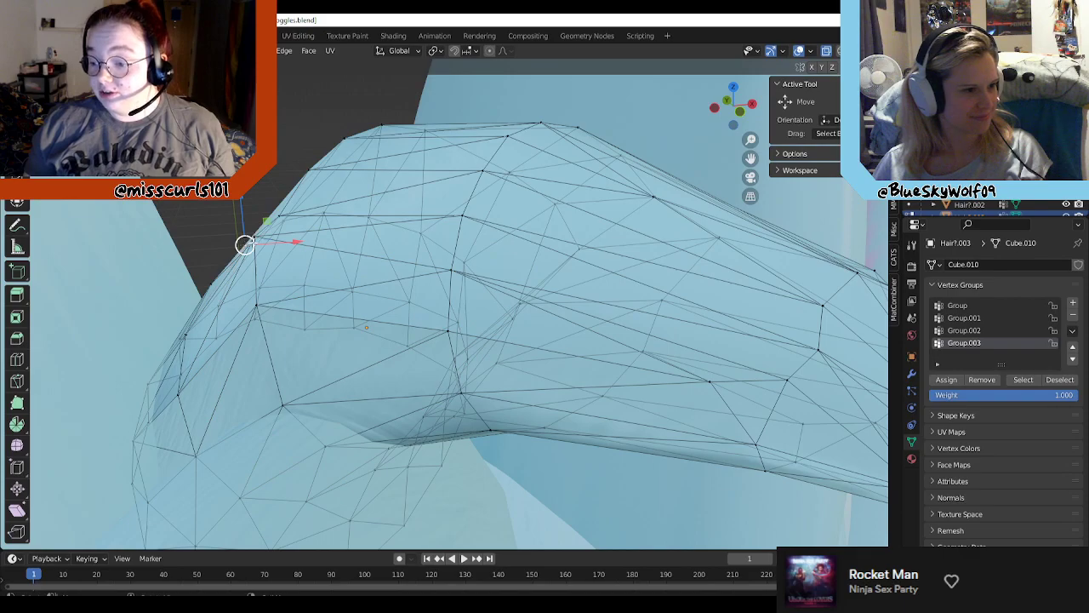
left_click(255, 239)
left_click_drag(256, 239, 273, 252)
left_click(263, 296)
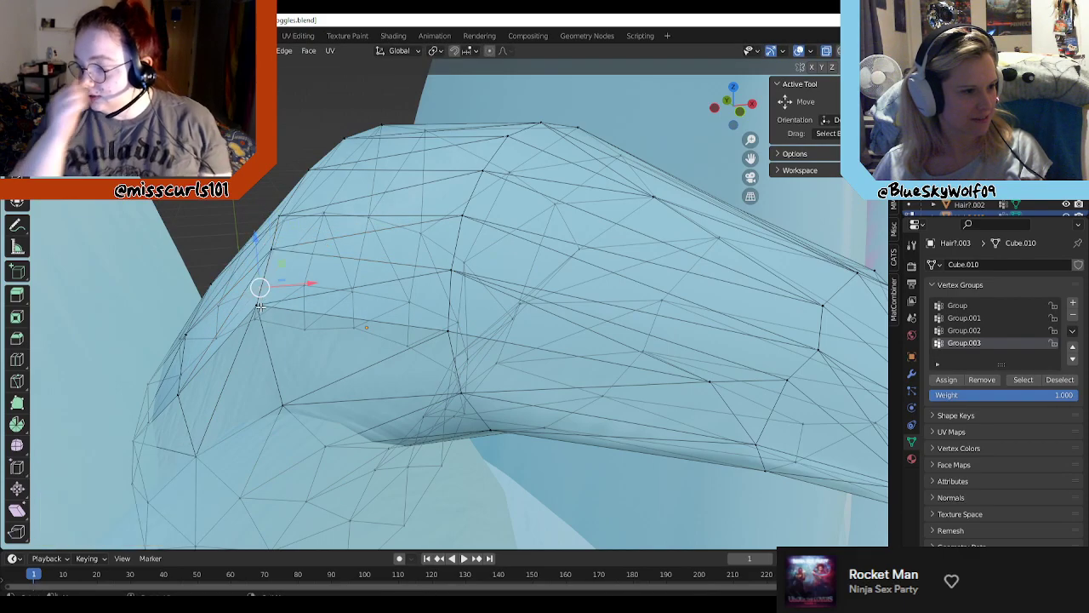
left_click(257, 309)
left_click_drag(257, 308, 268, 319)
Step: Move the vertex at the tuft's lower back rim about -0.0019 m in X, 0.0018 m in Y and -0.0046 m in Z
scroll(283, 333, "down", 1)
middle_click_drag(283, 334, 387, 371)
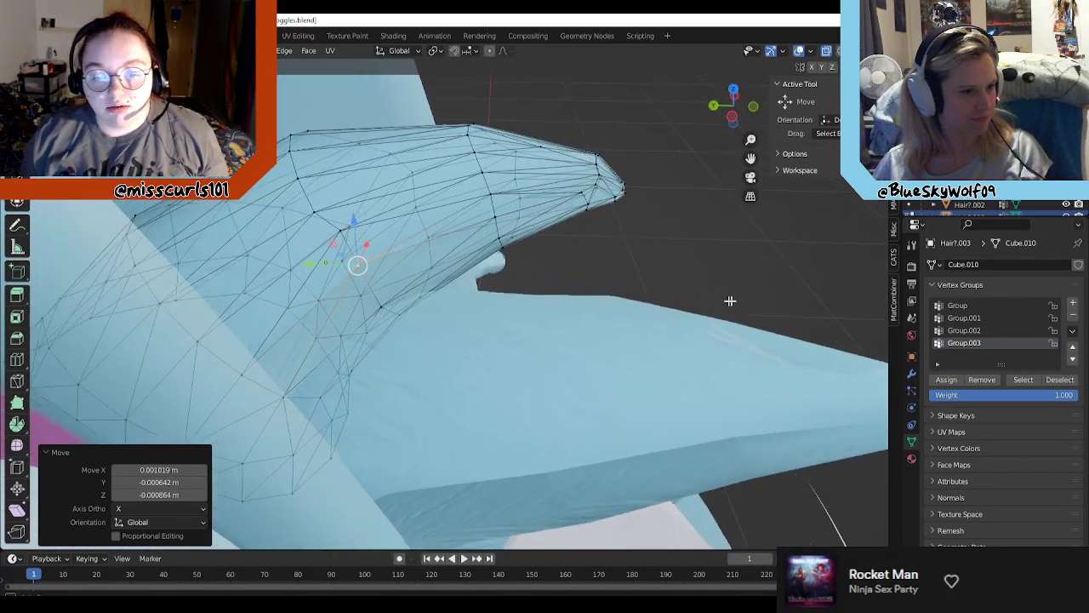
scroll(729, 301, "down", 2)
middle_click_drag(729, 301, 265, 311)
scroll(710, 294, "down", 2)
left_click_drag(272, 328, 281, 341)
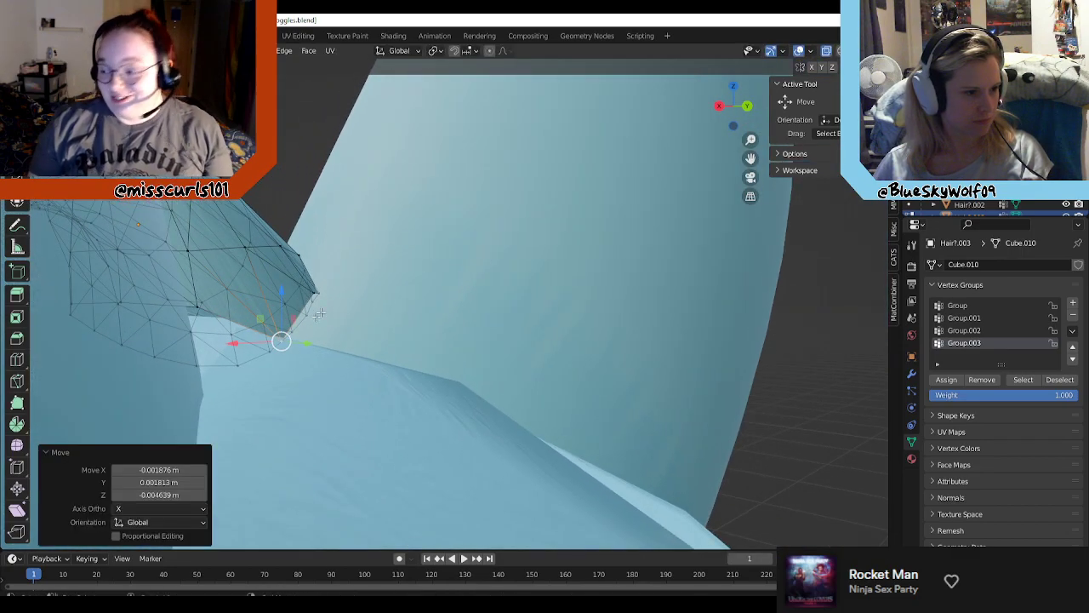
Step: Lower three more vertices around the tuft's rim, the last about 0.0016 m in X, -0.0001 m in Y and -0.0012 m in Z
left_click(313, 292)
left_click_drag(314, 293, 333, 315)
middle_click_drag(333, 315, 316, 381)
left_click(189, 346)
left_click_drag(191, 349, 209, 368)
left_click_drag(305, 352, 313, 350)
middle_click_drag(277, 300, 244, 283)
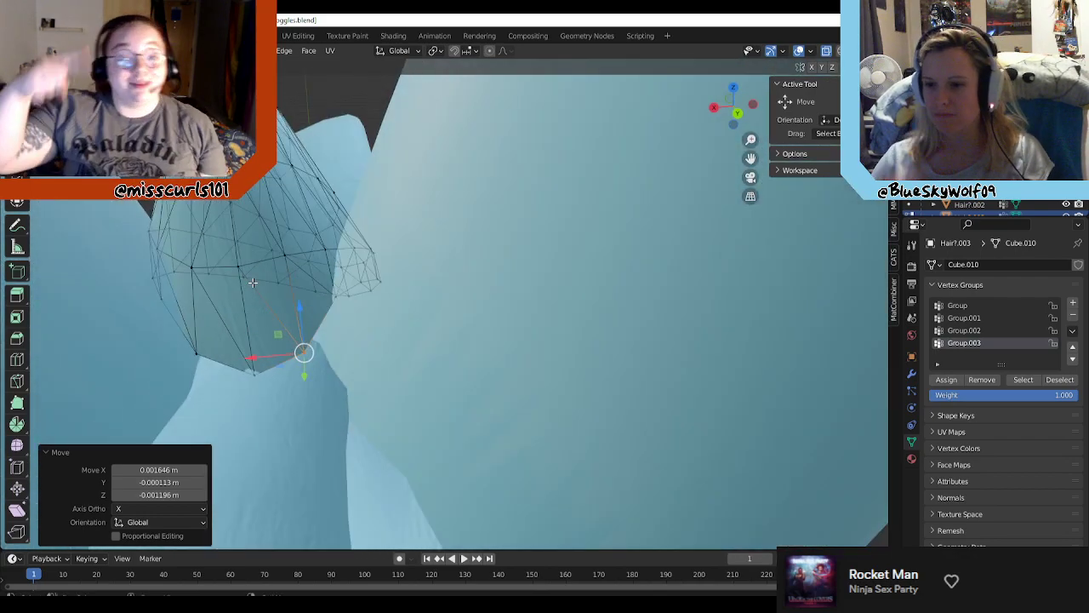
Step: Leave mesh editing and examine the reshaped tuft against the ears and goggles from several angles
middle_click_drag(286, 304, 464, 311)
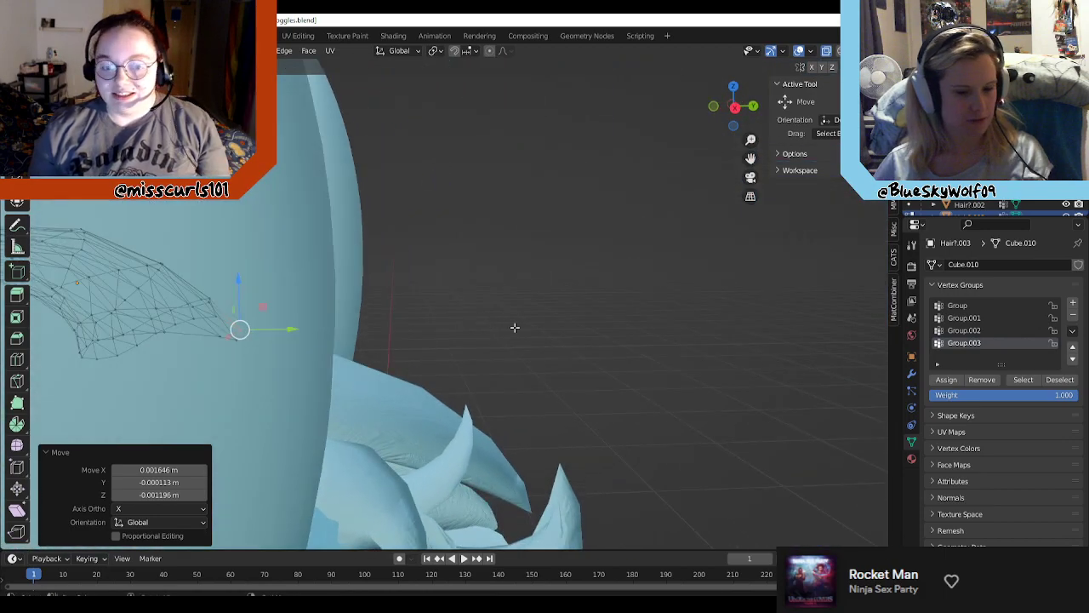
key("Tab")
scroll(495, 332, "down", 8)
middle_click_drag(405, 331, 505, 394)
scroll(431, 342, "up", 4)
scroll(432, 342, "down", 4)
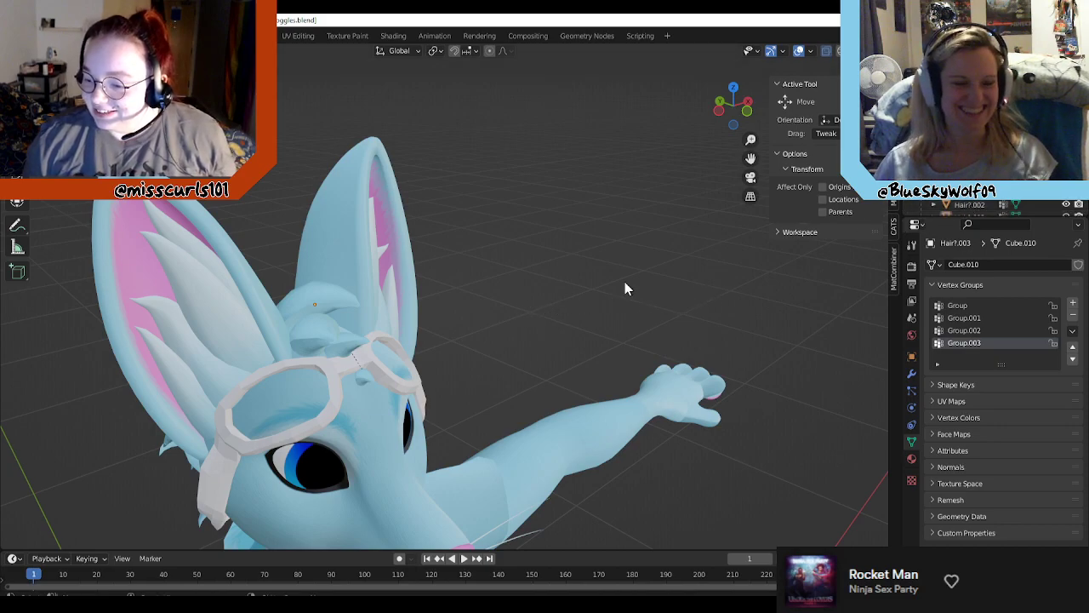
scroll(511, 302, "up", 3)
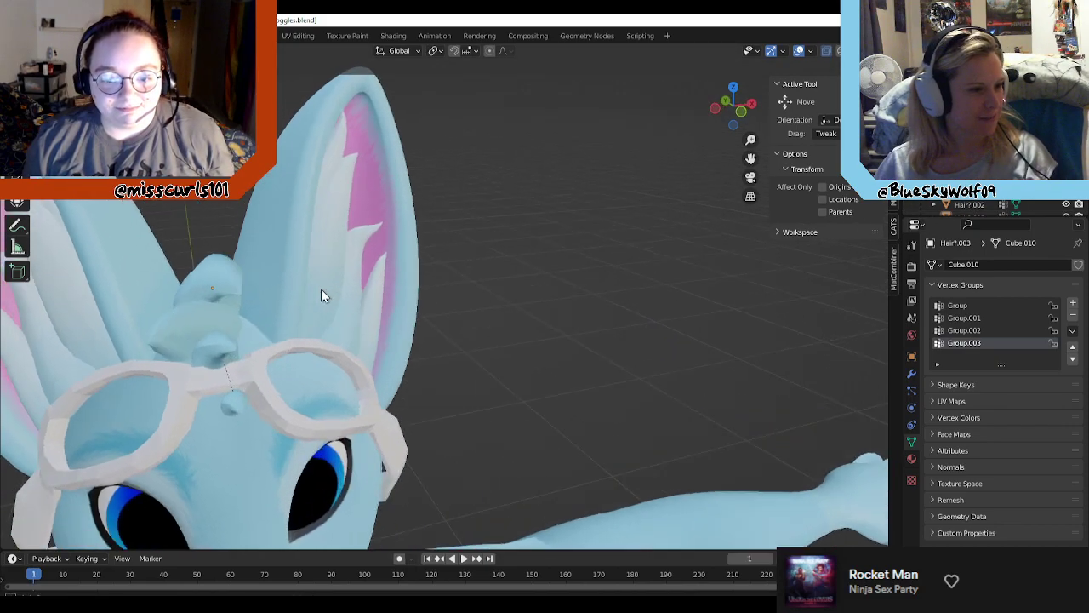
scroll(316, 281, "up", 1)
middle_click_drag(355, 264, 354, 270)
Step: Select the curled tuft between the ears and scale it by 1.338 along X, then uniformly by 1.082
key("w")
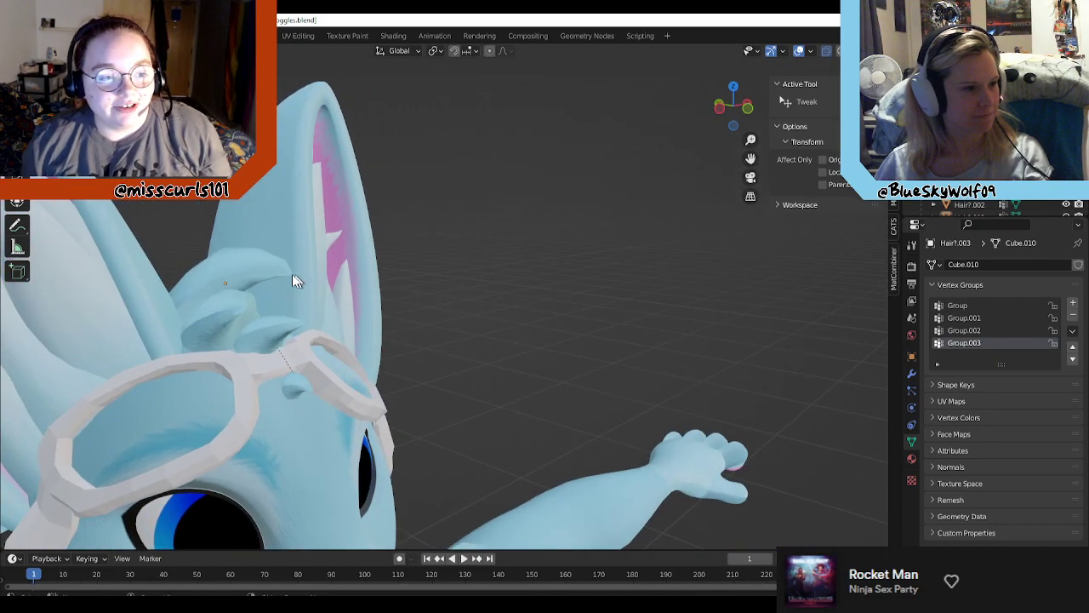
left_click(251, 270)
left_click(17, 137)
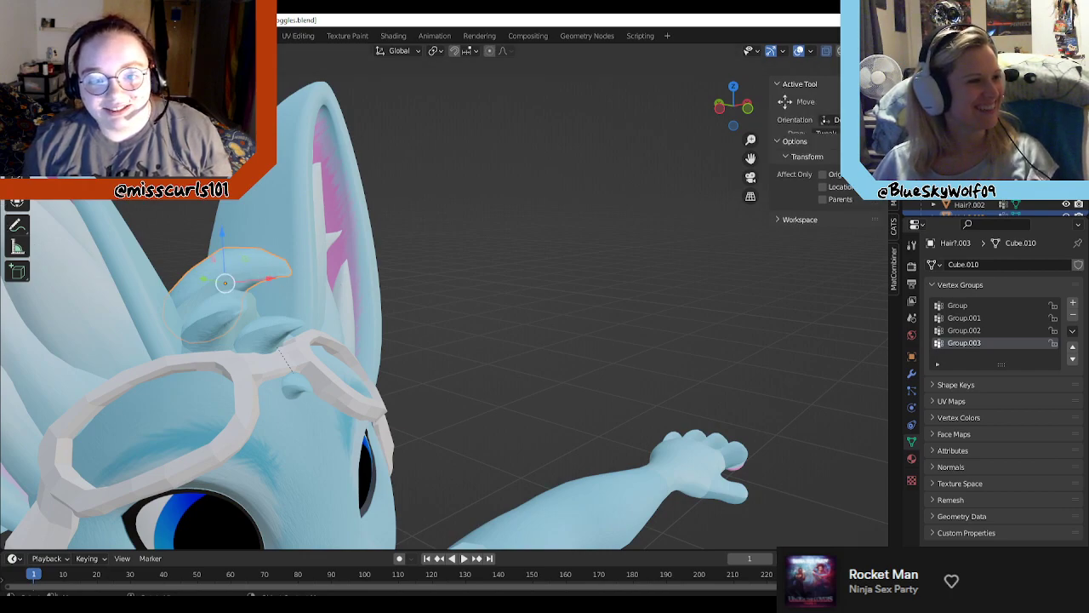
middle_click_drag(336, 277, 374, 285)
left_click_drag(307, 281, 315, 284)
key("s")
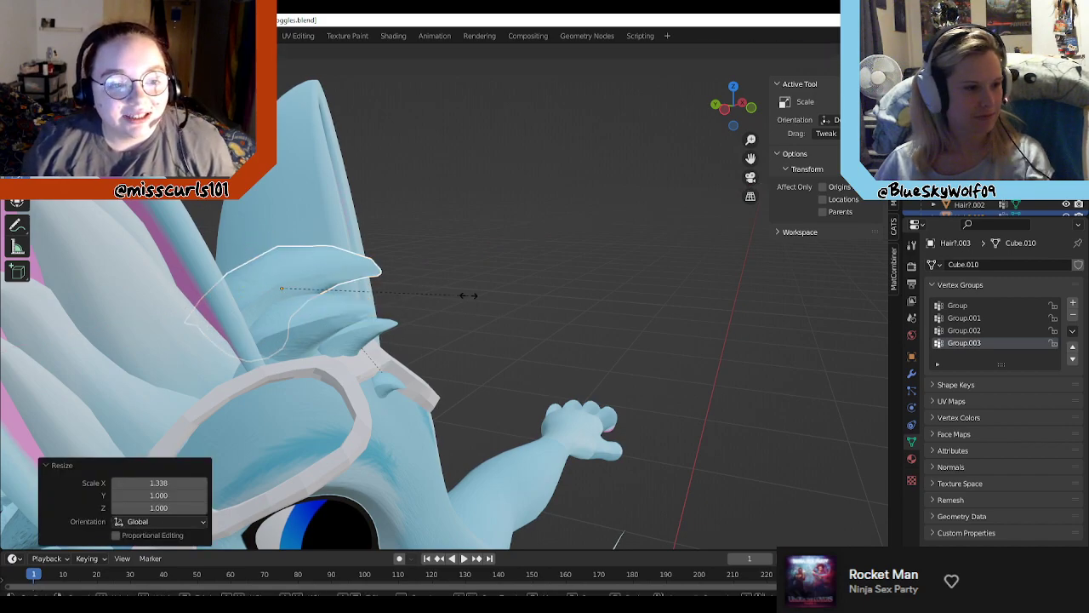
left_click(478, 295)
middle_click_drag(304, 281, 332, 335)
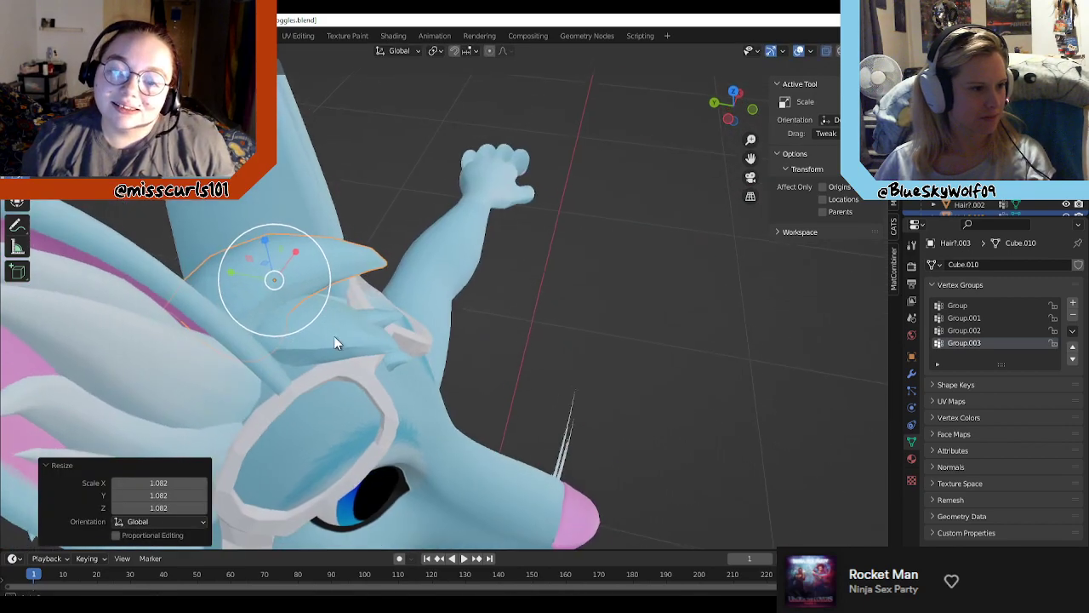
Step: Scale the tuft along Y, then by -0.148 along Z and 1.028 along X
left_click_drag(232, 274, 207, 263)
left_click_drag(266, 246, 381, 311)
middle_click_drag(381, 313, 358, 283)
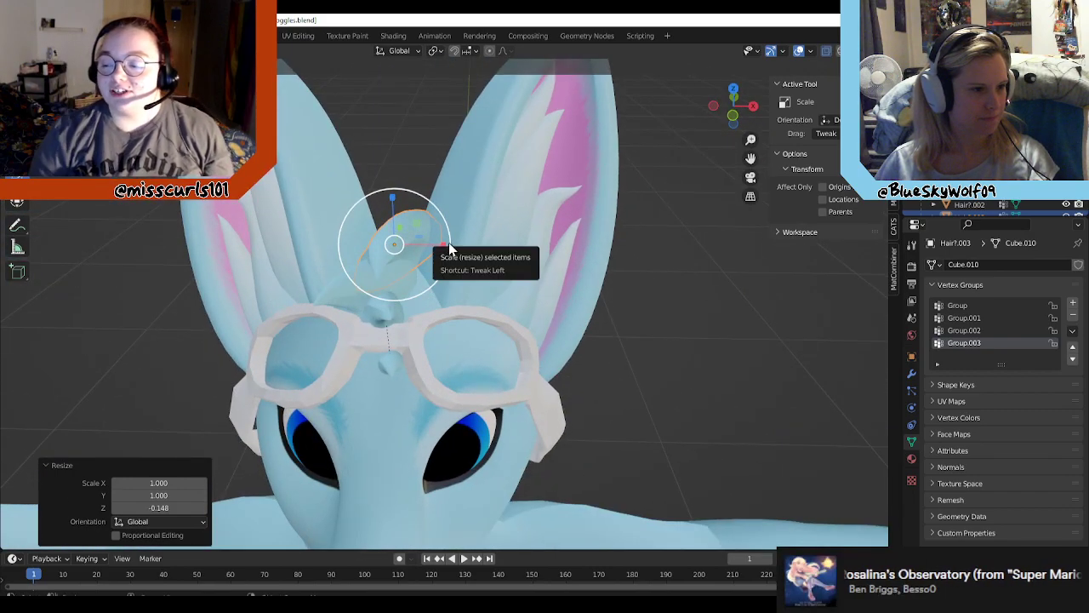
left_click_drag(444, 245, 452, 255)
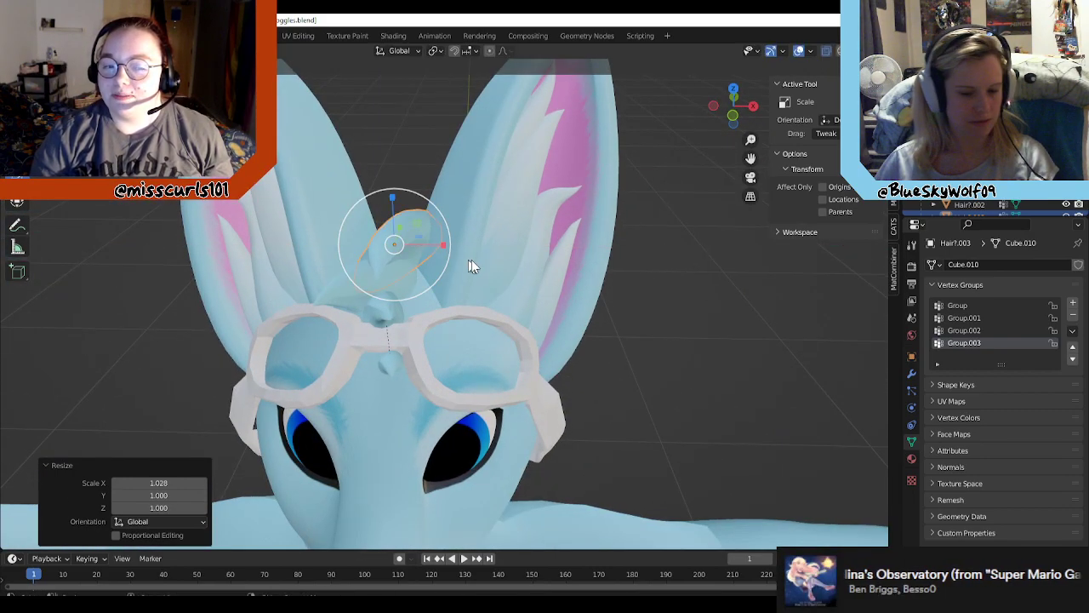
Step: Rotate the tuft to stand upright in the front view and scale it along Z by 1.258, then by 0.371
key("s")
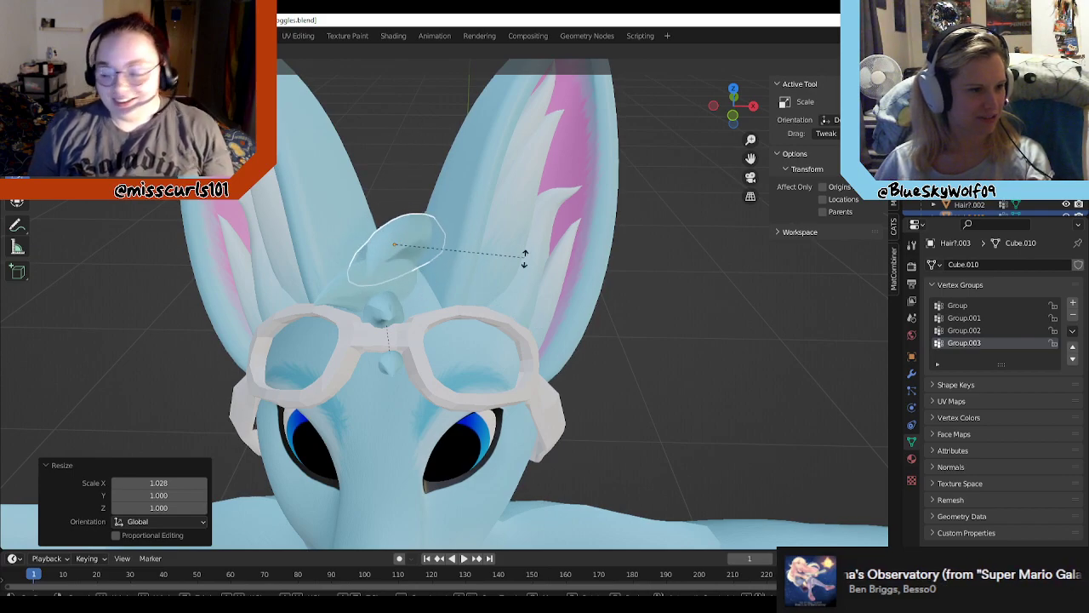
left_click(452, 174)
middle_click_drag(417, 221, 443, 243)
left_click_drag(397, 201, 407, 192)
middle_click_drag(464, 218, 406, 212)
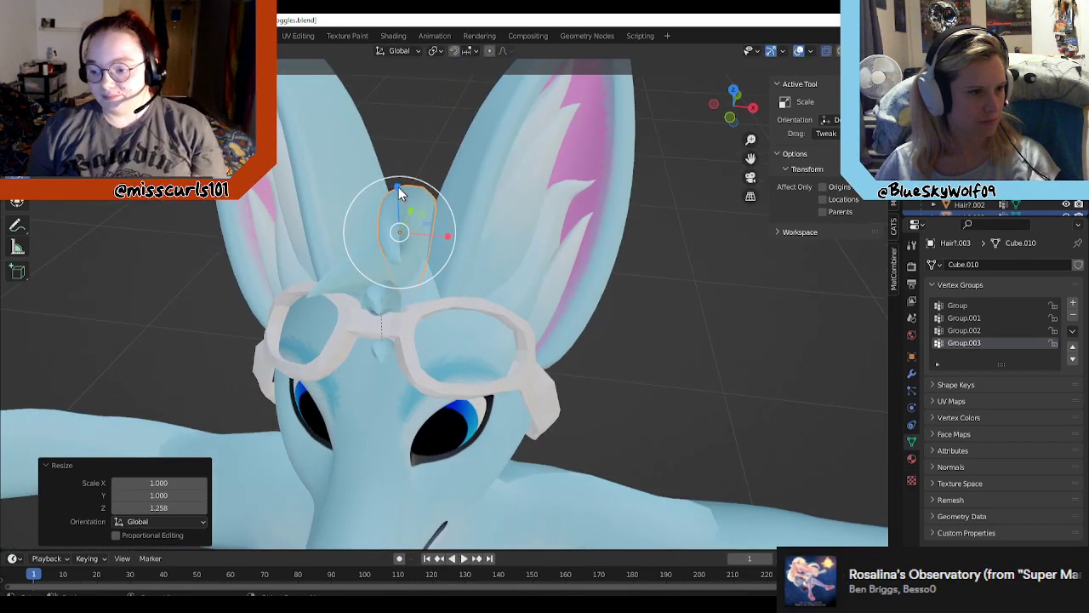
left_click_drag(399, 186, 407, 217)
middle_click_drag(430, 227, 97, 259)
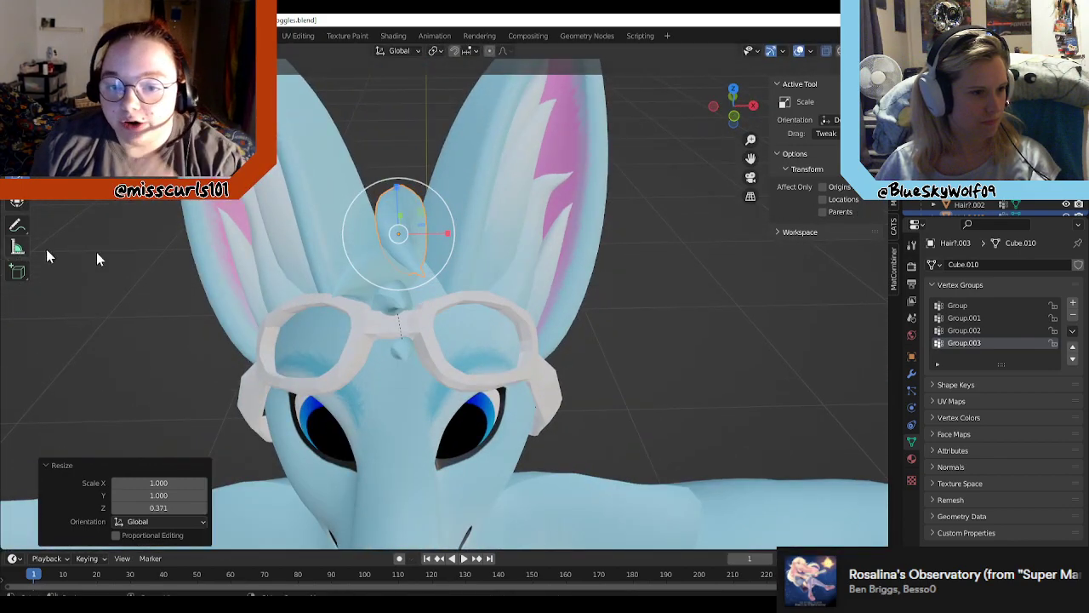
middle_click_drag(522, 276, 475, 223)
Step: Move the tuft about -0.0143 m in Z, then about -0.0015 m in X, -0.0006 m in Y and -0.0008 m in Z
key("w")
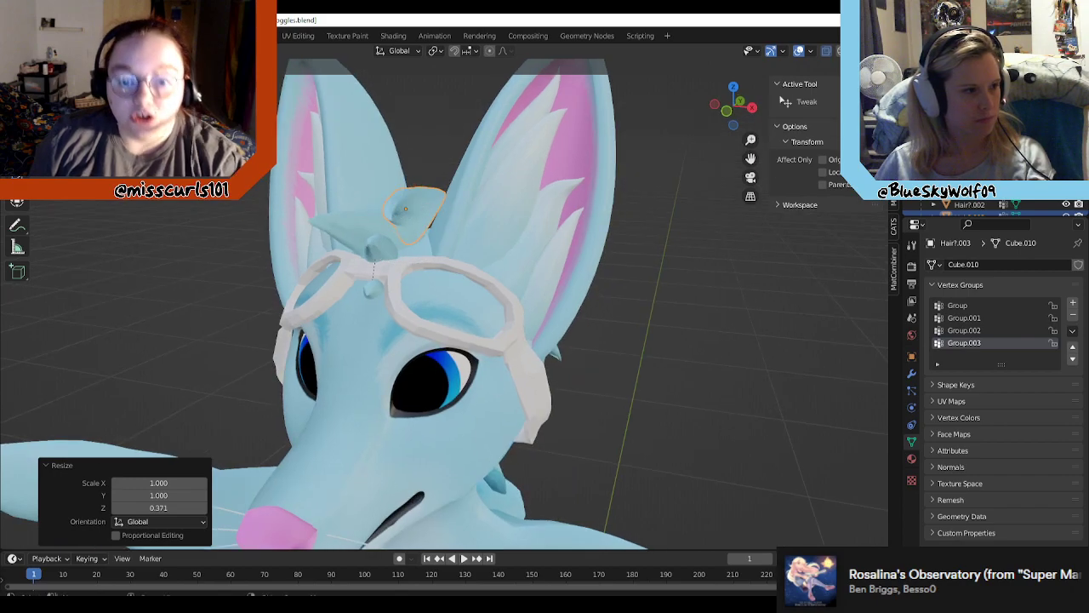
left_click(17, 137)
left_click_drag(403, 160, 413, 177)
scroll(511, 250, "up", 5)
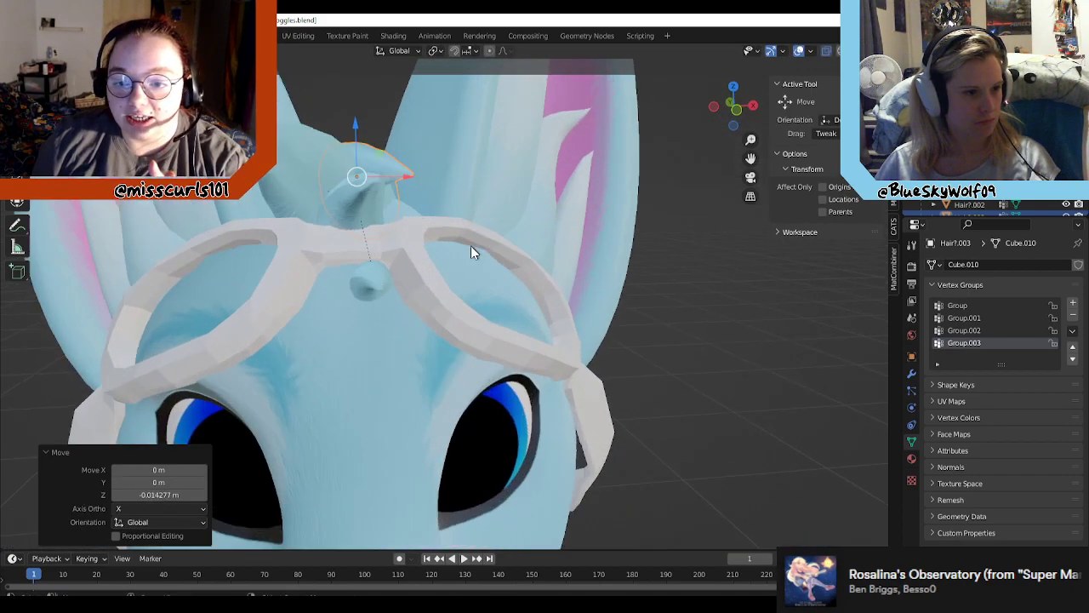
scroll(696, 300, "down", 3)
middle_click_drag(673, 301, 611, 302)
scroll(646, 304, "up", 3)
left_click_drag(711, 307, 706, 312)
middle_click_drag(705, 312, 625, 281)
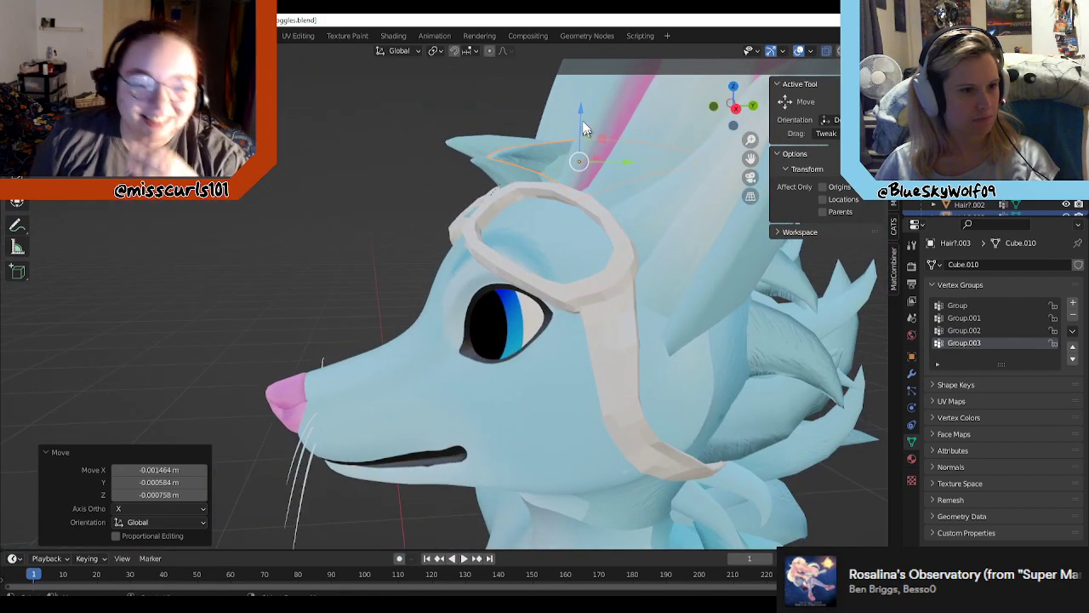
Step: Move the tuft forward about -0.018 m in Y and raise it about 0.0074 m in Z
left_click_drag(577, 111, 595, 148)
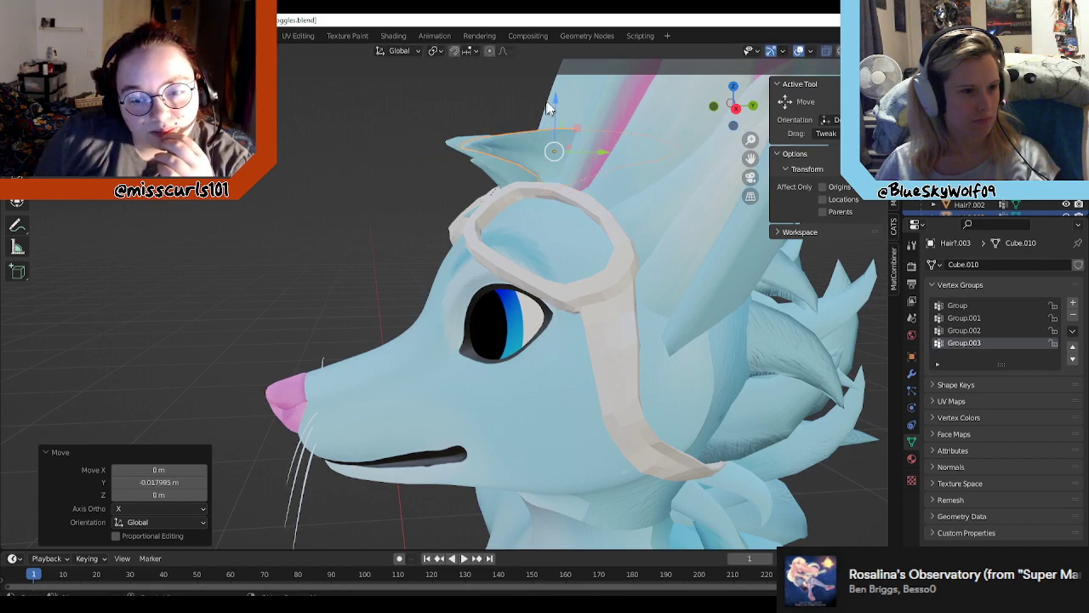
left_click_drag(553, 95, 552, 83)
middle_click_drag(557, 131, 618, 183)
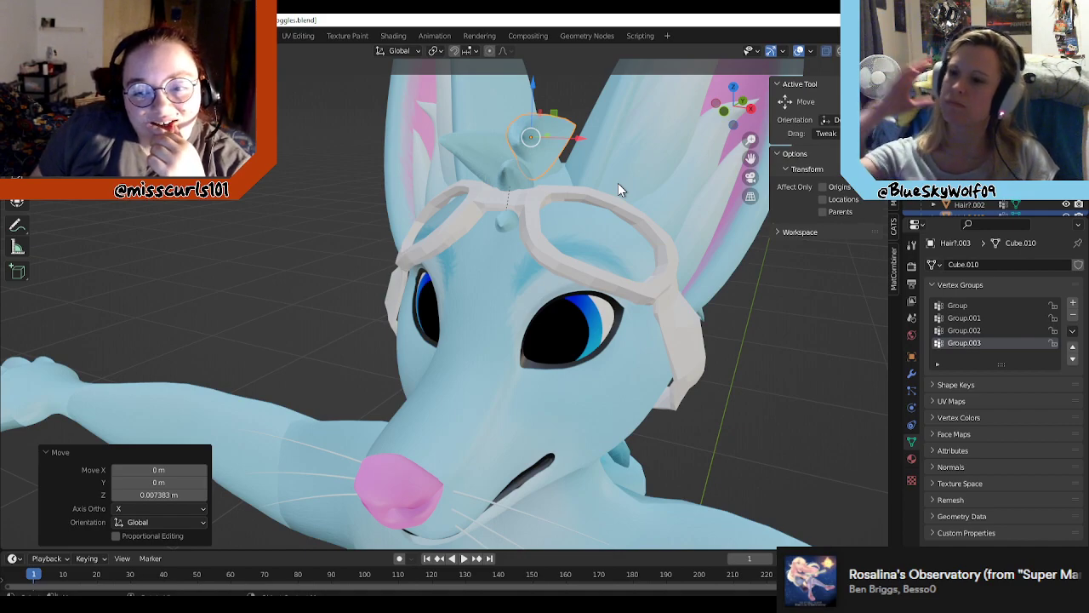
Step: Examine the forehead hair from both sides of the head and select the uppermost tuft
middle_click_drag(445, 245, 774, 363)
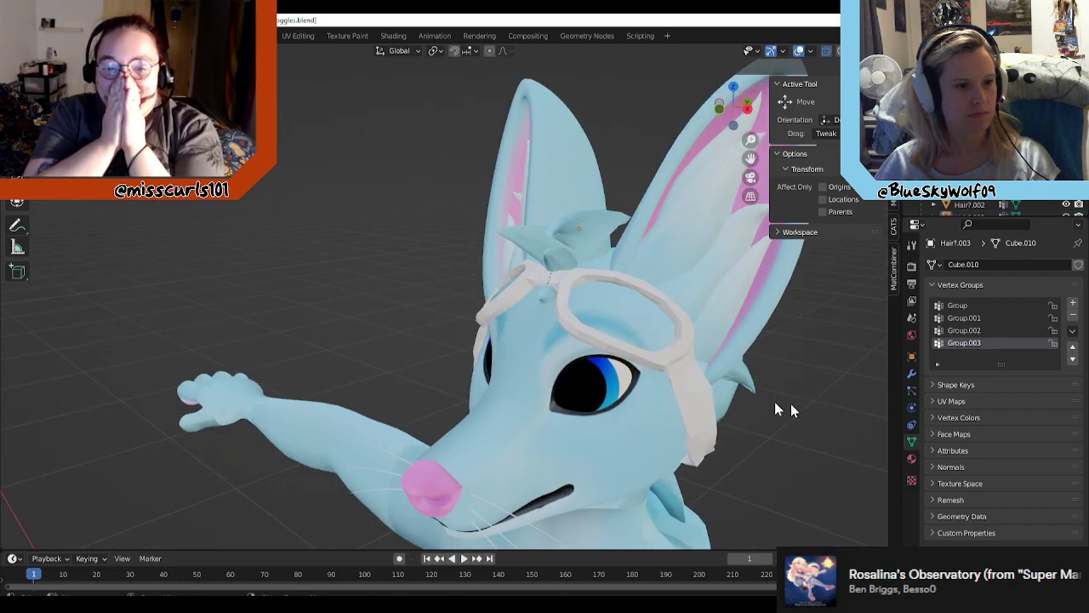
middle_click_drag(606, 297, 761, 266)
left_click(574, 217)
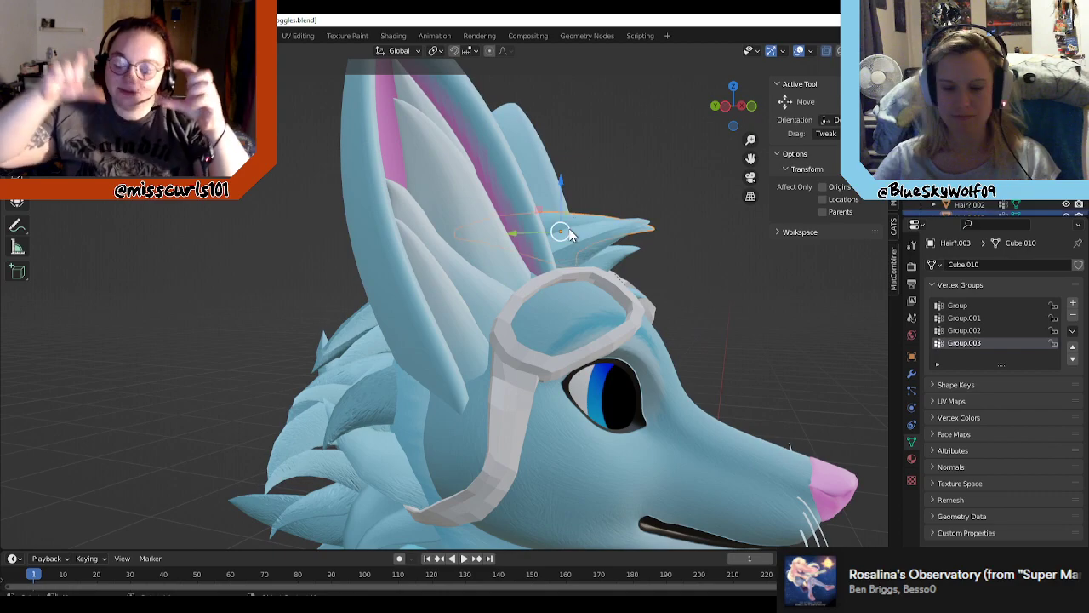
Step: Delete the uppermost forehead tuft and hide the remaining forehead hair tufts
key("x")
left_click(570, 254)
middle_click_drag(612, 255, 550, 332)
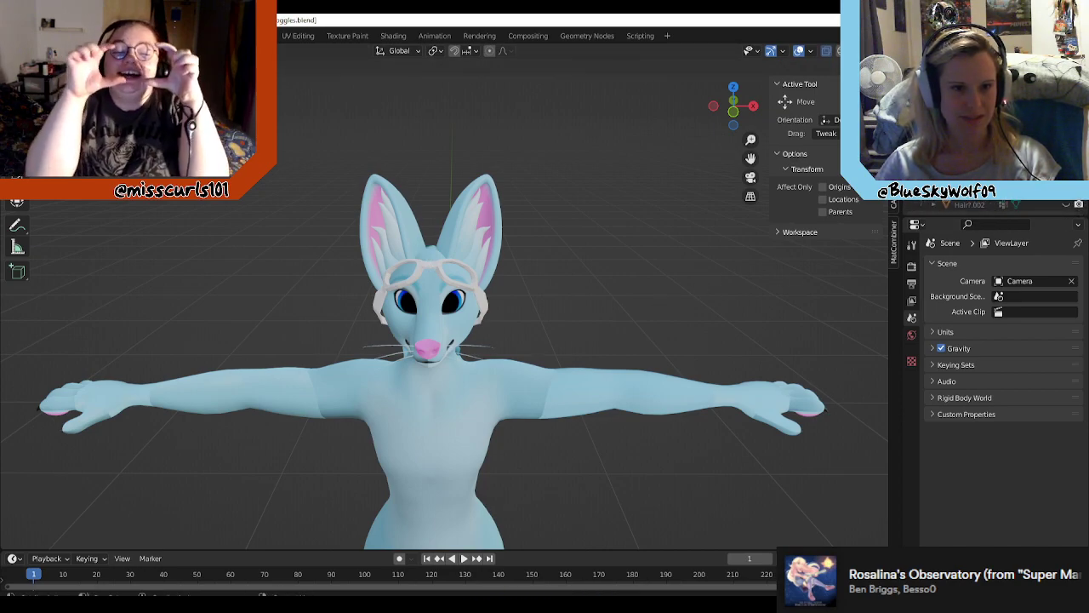
Step: Examine the head, goggles and cheek fluff from the front and both sides with the forehead hair hidden
middle_click_drag(455, 285, 531, 251)
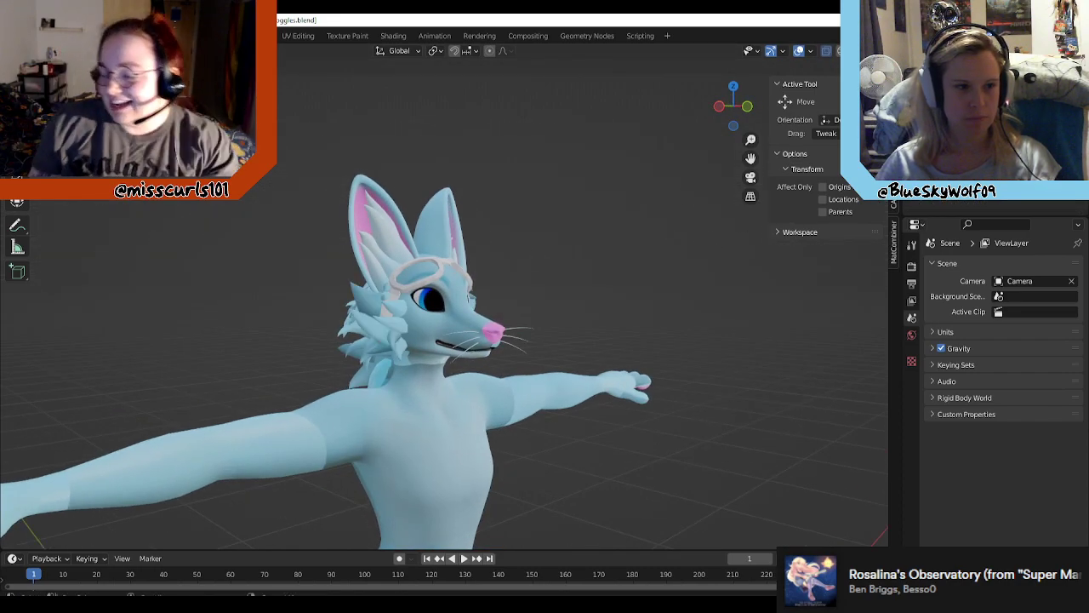
scroll(650, 301, "up", 7)
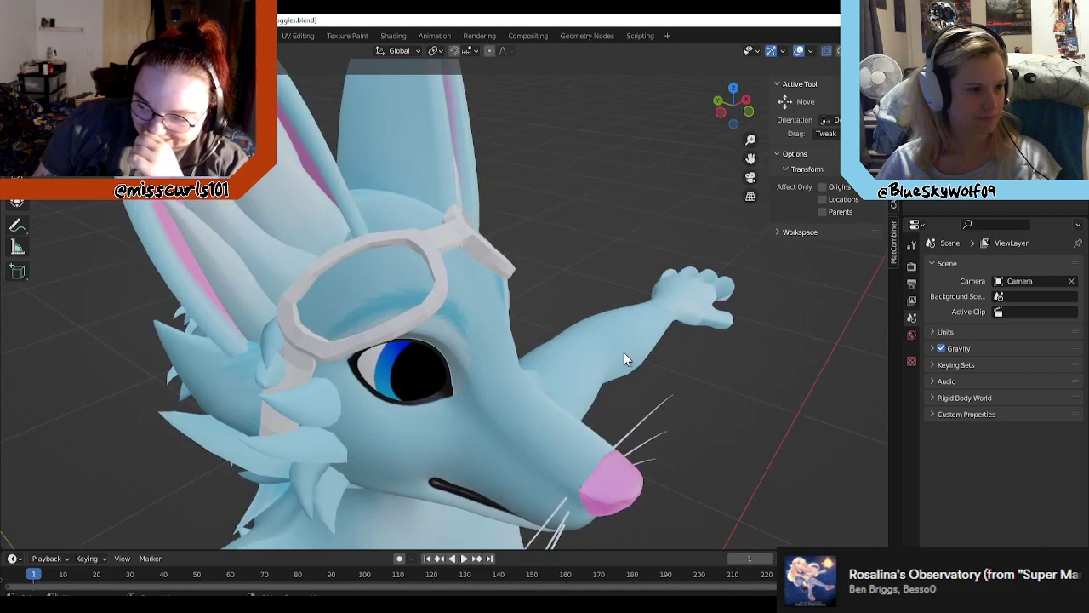
scroll(623, 351, "down", 5)
middle_click_drag(623, 354, 501, 335)
middle_click_drag(536, 281, 676, 286)
scroll(655, 259, "up", 3)
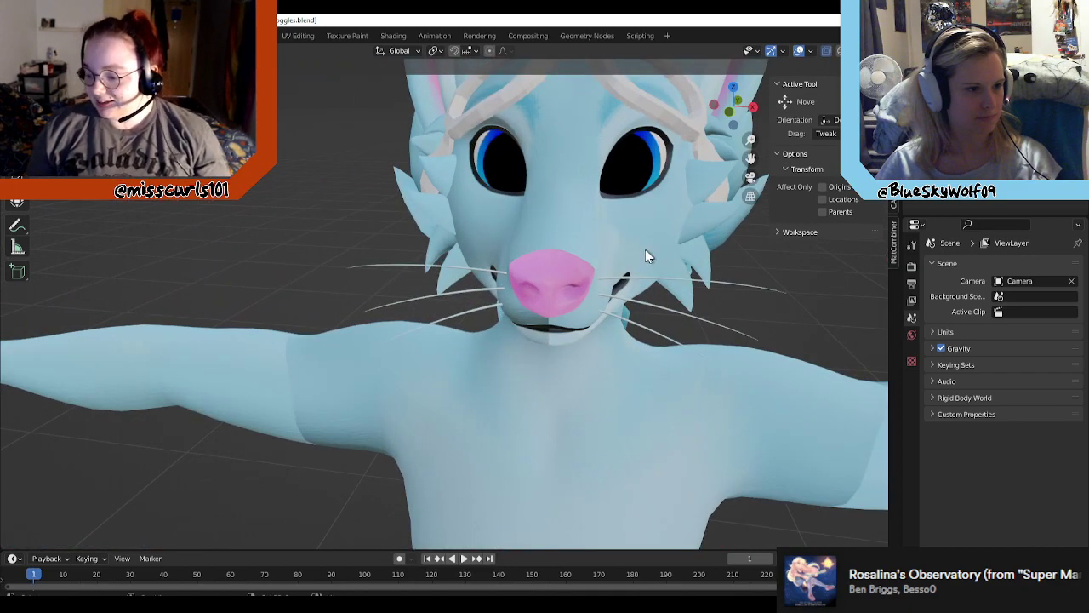
middle_click_drag(645, 249, 601, 274)
scroll(608, 257, "up", 3)
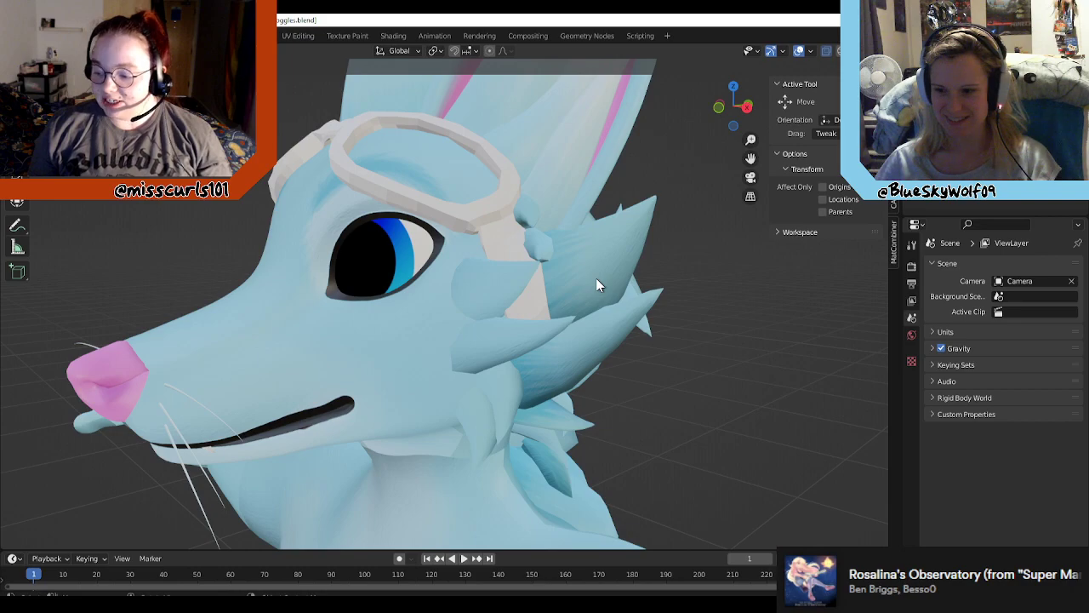
middle_click_drag(473, 271, 453, 253)
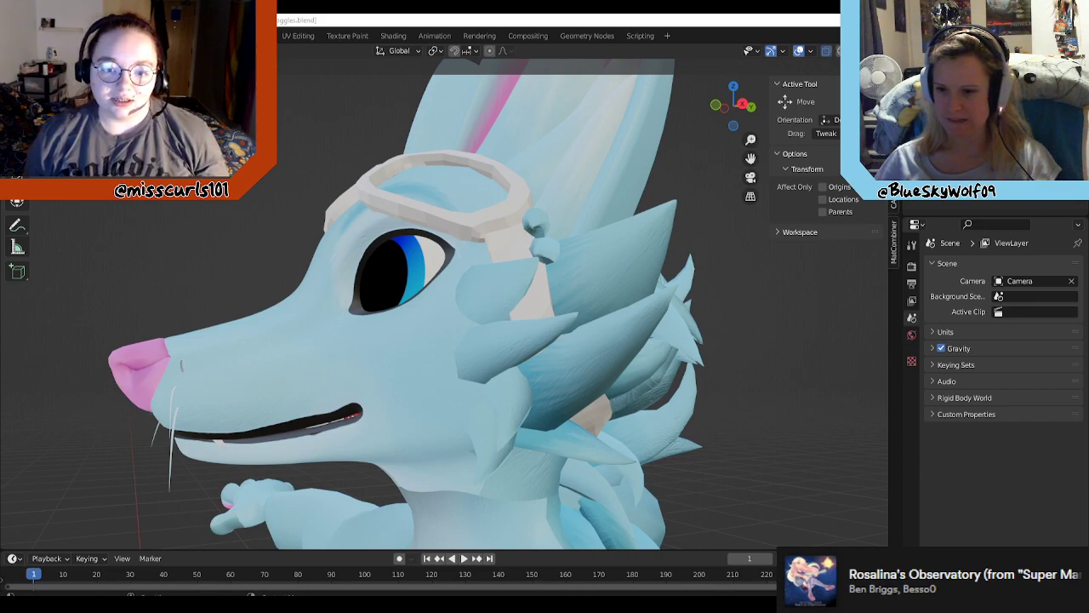
middle_click_drag(746, 442, 663, 437)
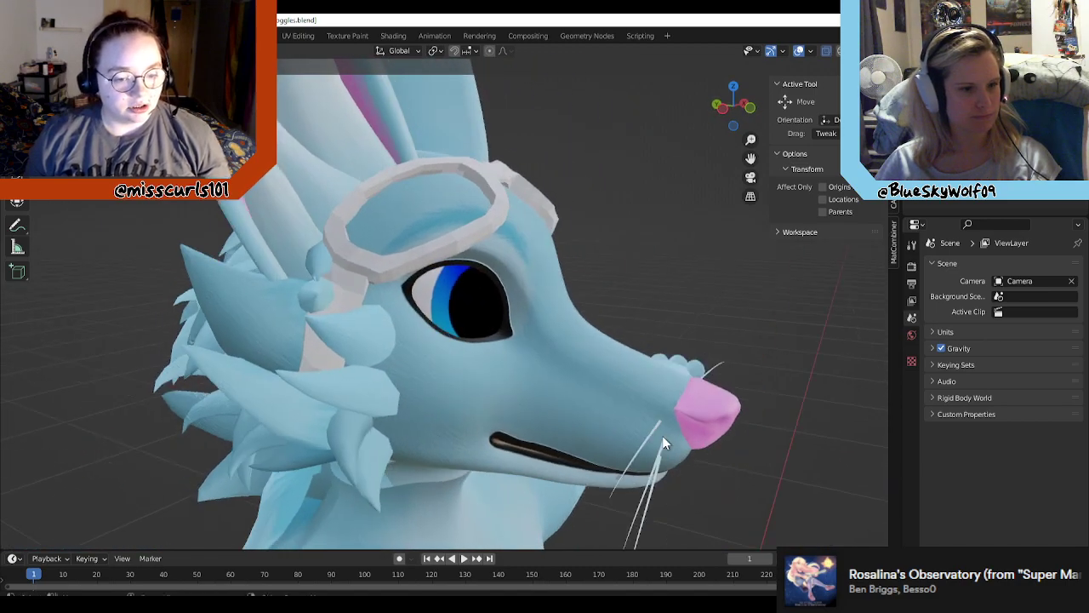
Step: Inspect the raised goggles' mesh and strap in Edit Mode from several angles, and return to Object Mode
left_click(426, 247)
scroll(417, 285, "up", 2)
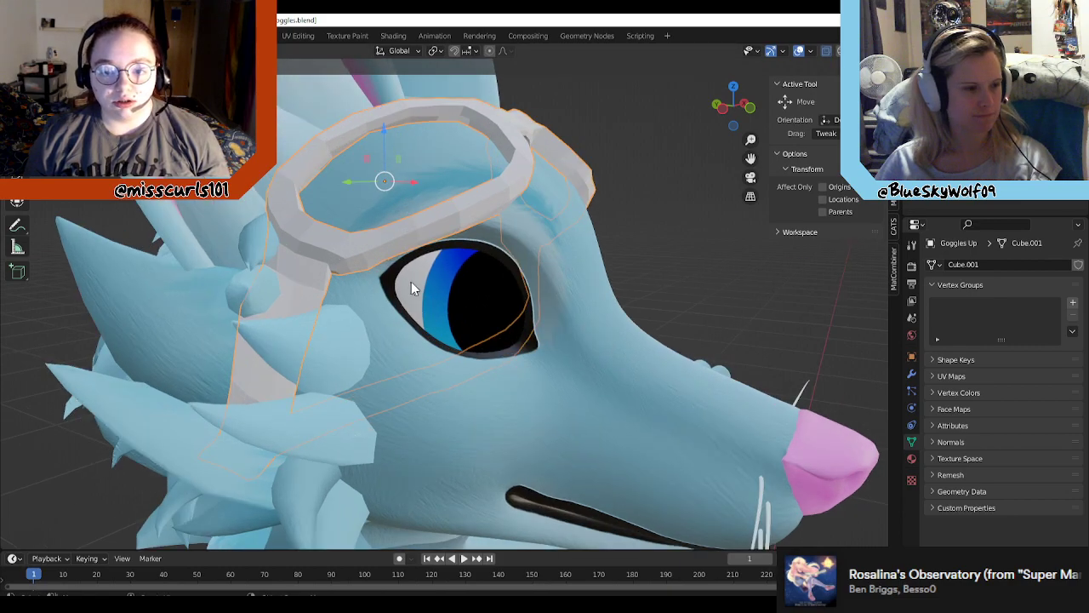
middle_click_drag(411, 281, 486, 286)
scroll(454, 280, "up", 1)
key("Tab")
scroll(486, 286, "down", 3)
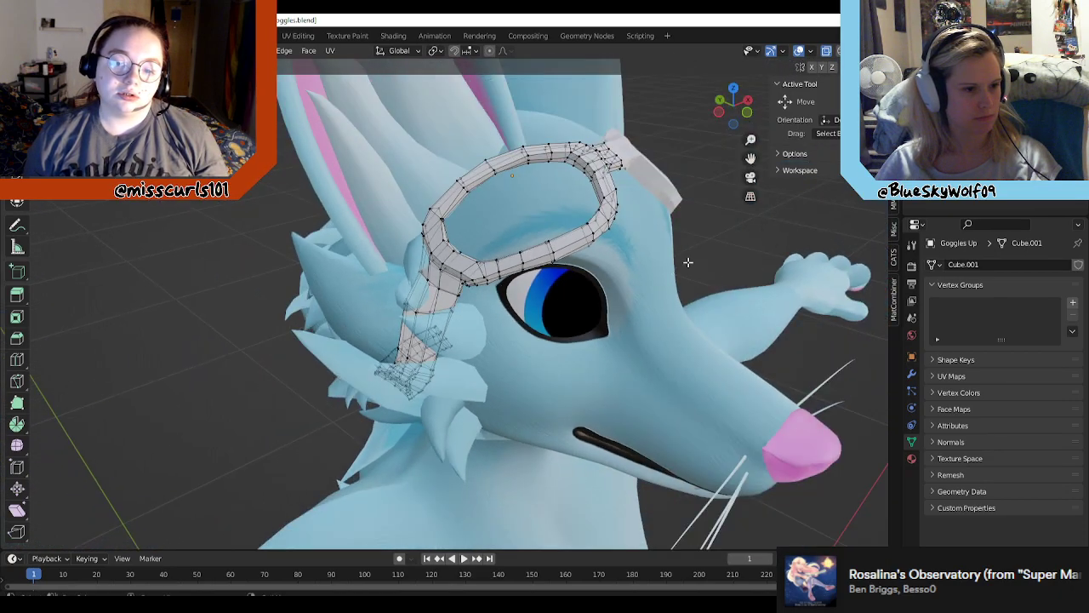
middle_click_drag(838, 263, 762, 319)
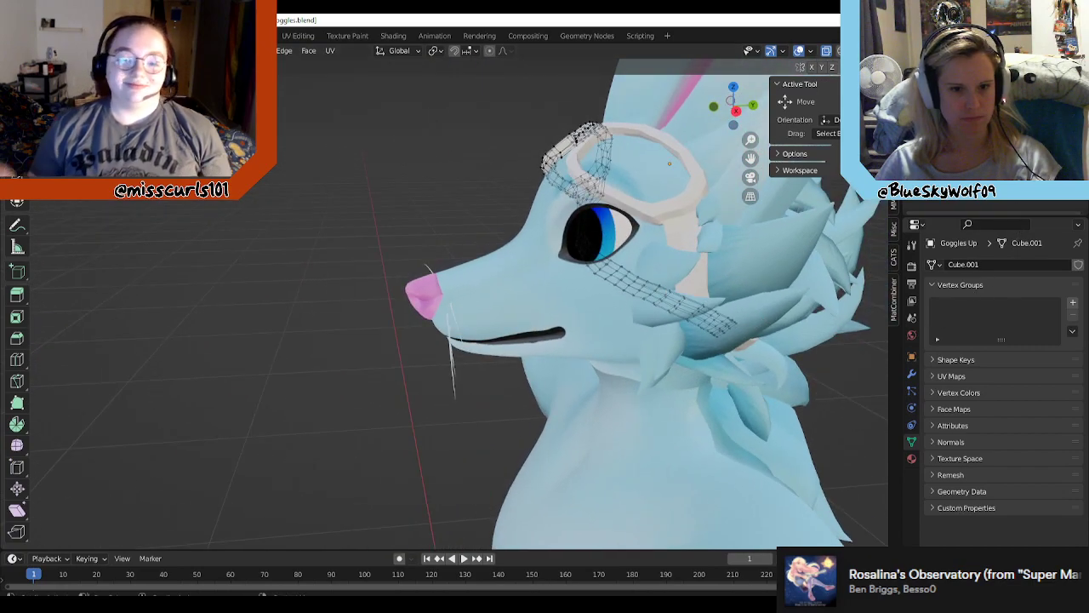
left_click(1061, 162)
left_click(1062, 162)
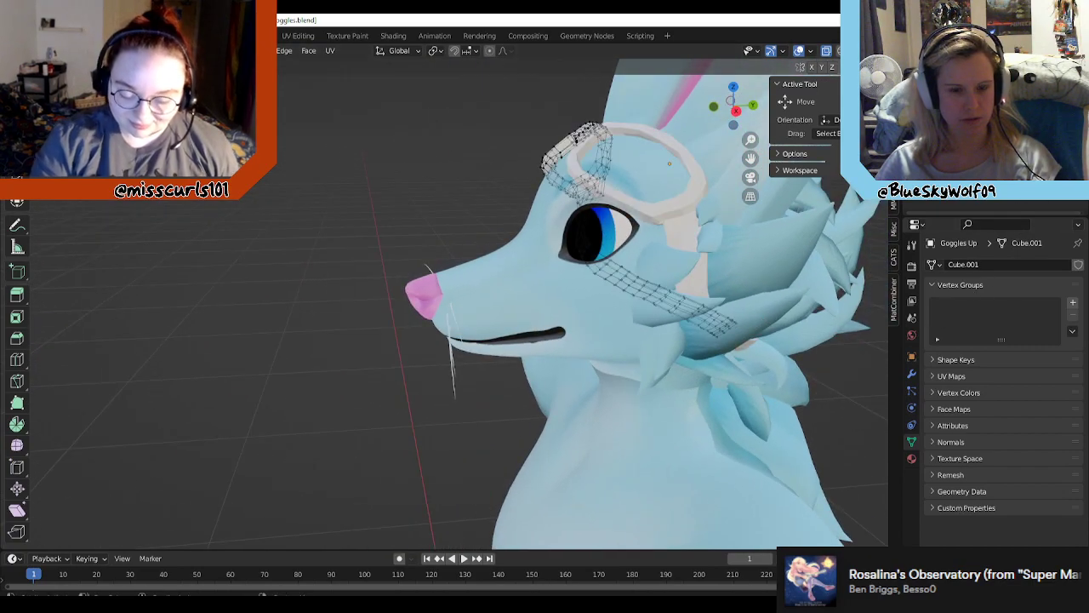
middle_click_drag(508, 256, 634, 266)
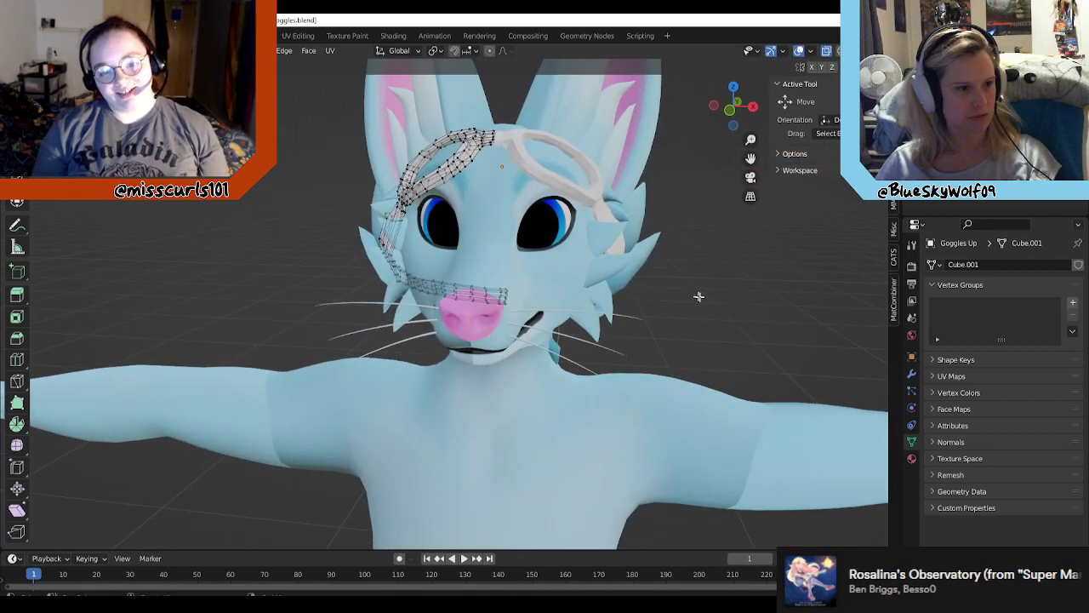
key("Tab")
Step: Select the goggles with the Tweak tool and set up an FBX export limited to selected objects and the Mesh type
middle_click_drag(619, 303, 677, 383)
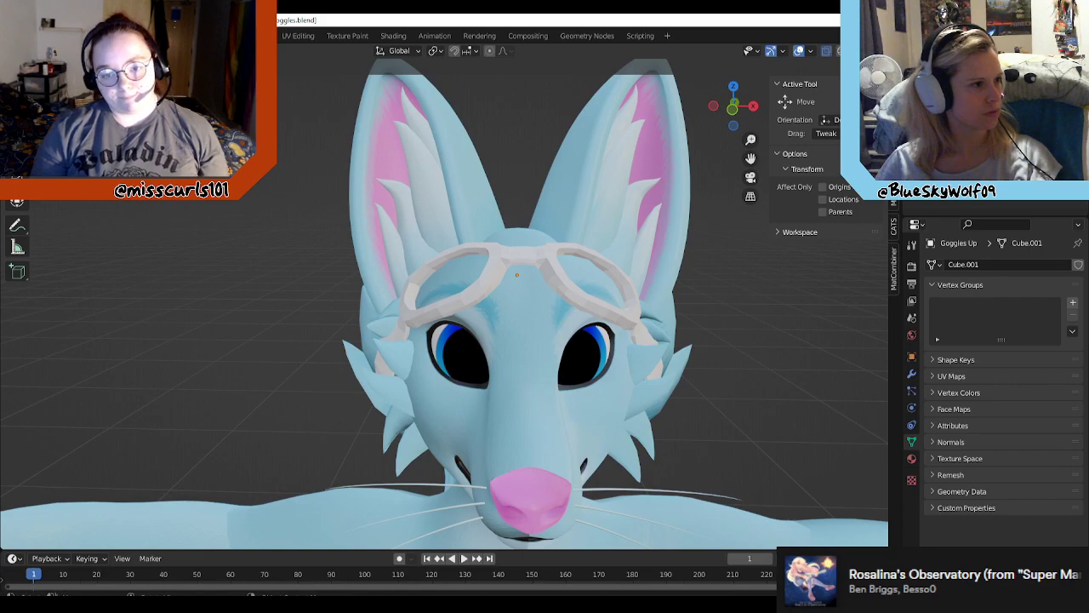
left_click(17, 88)
left_click(431, 258)
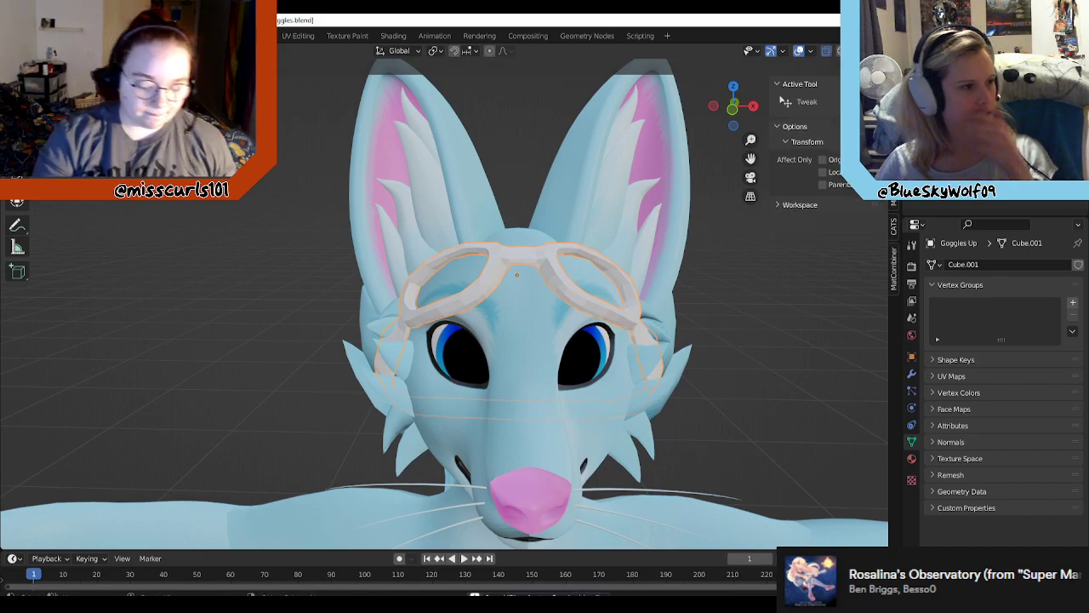
left_click(32, 36)
mouse_move(68, 213)
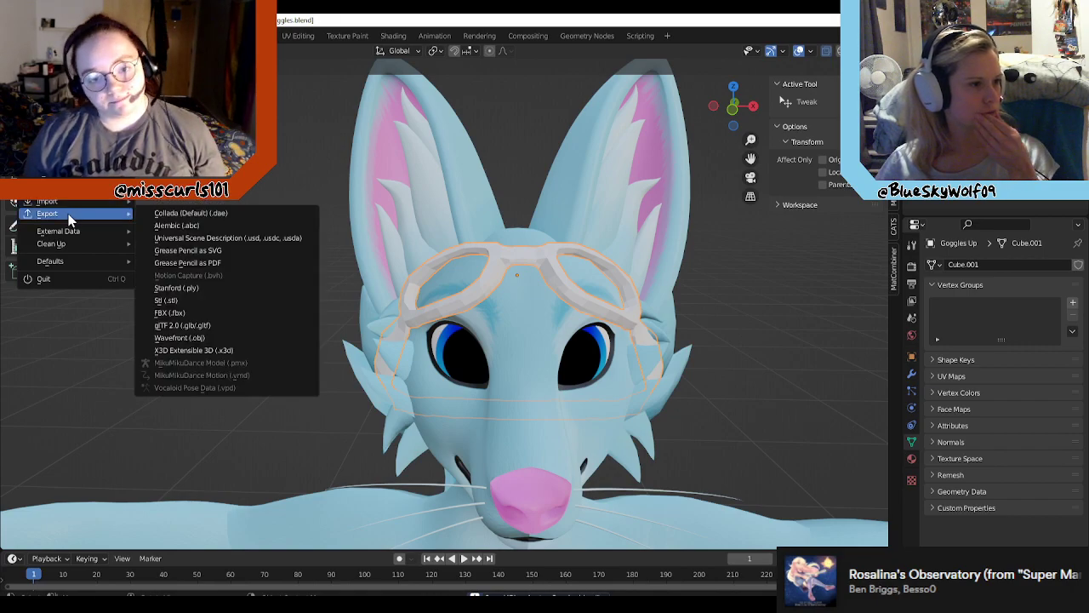
left_click(195, 312)
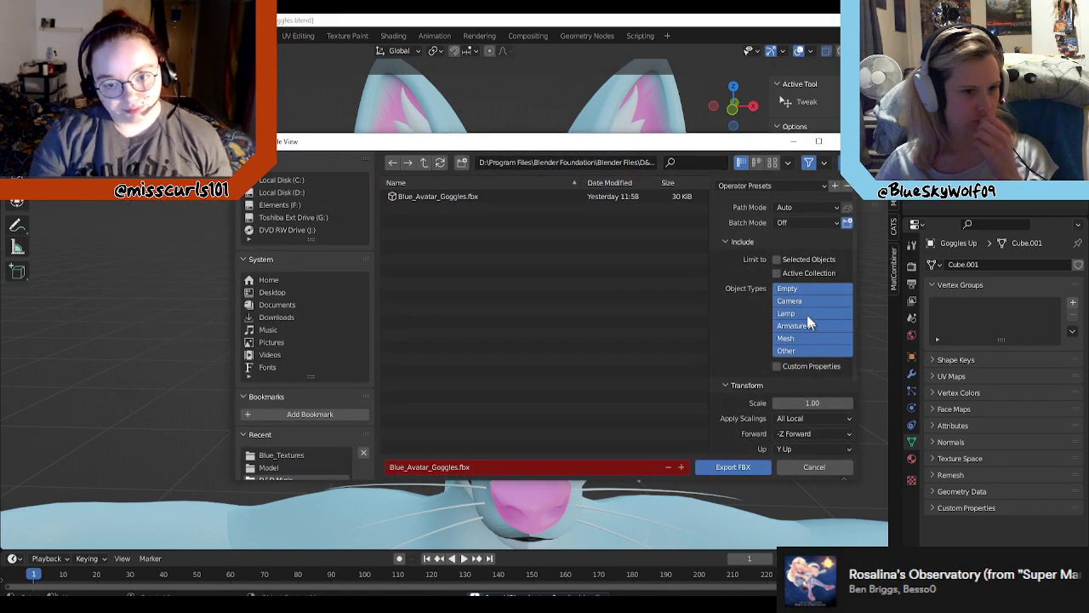
left_click(777, 259)
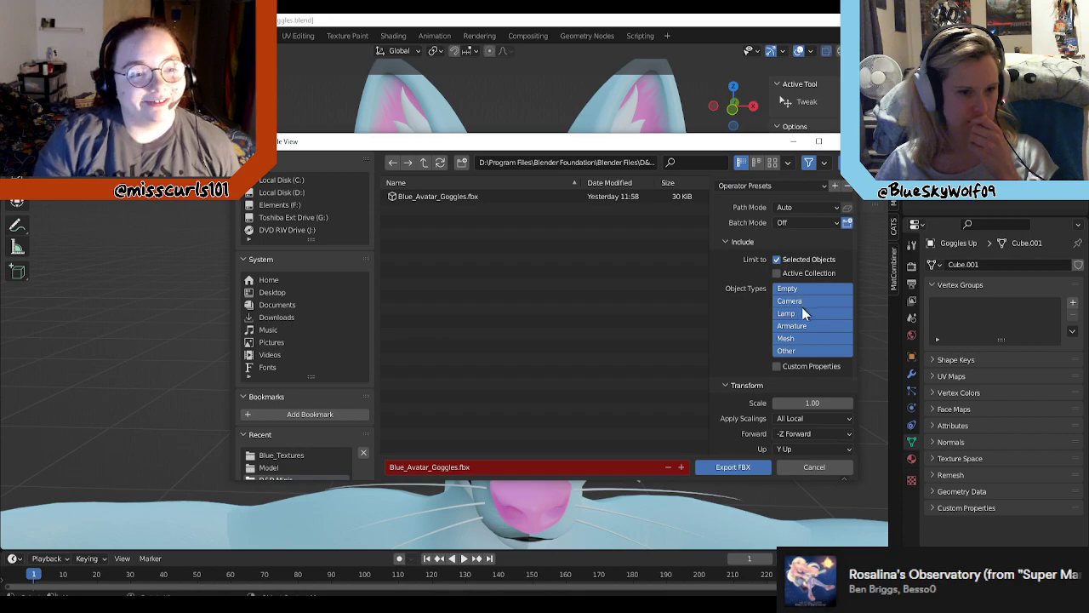
left_click(800, 338)
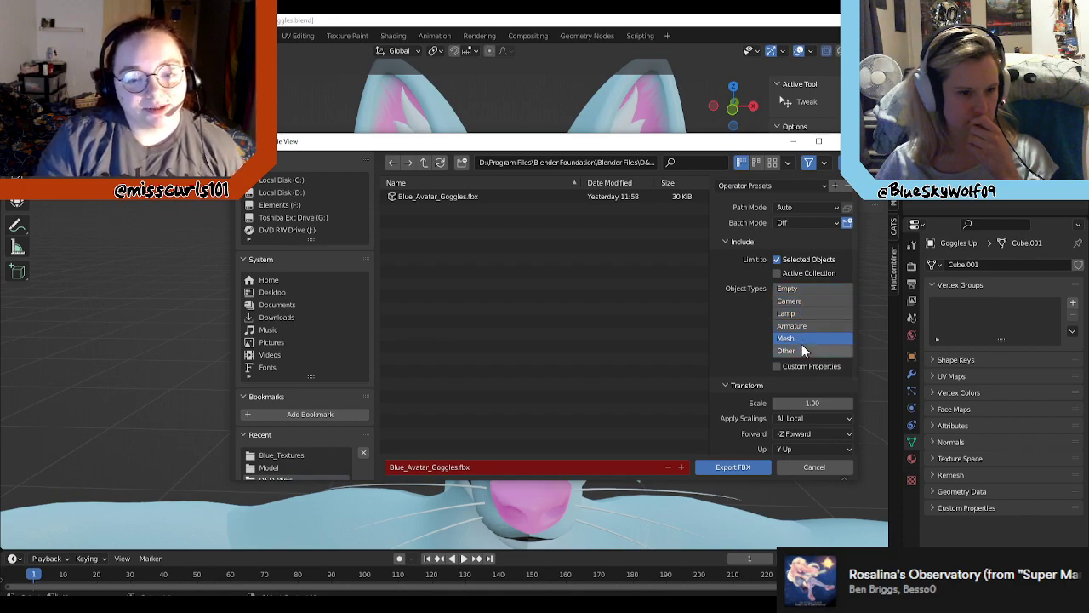
Step: Name the export file Blue_Avatar_GogglesV2.fbx and export the goggles
left_click(448, 467)
left_click(460, 467)
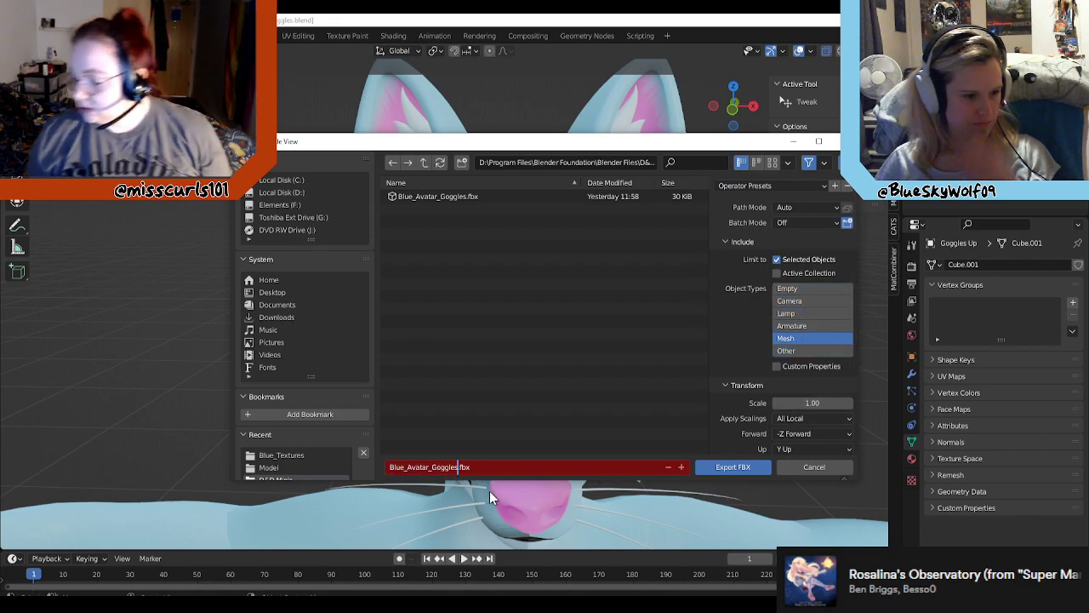
type("V2")
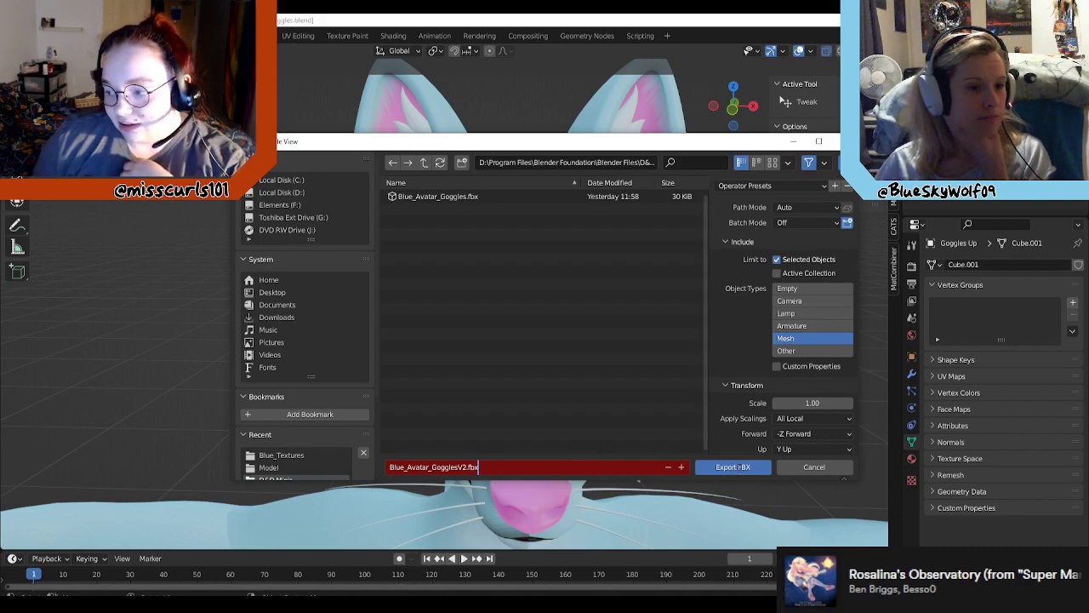
left_click(740, 476)
left_click(734, 469)
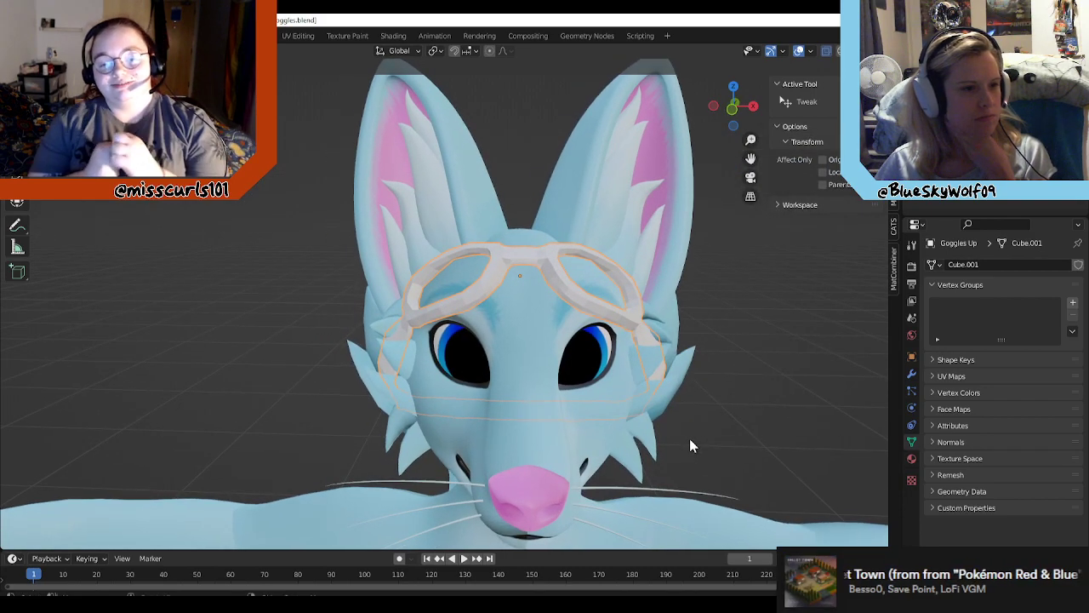
Step: Select the cheek fluff and open an FBX export for it
middle_click_drag(661, 445, 729, 406)
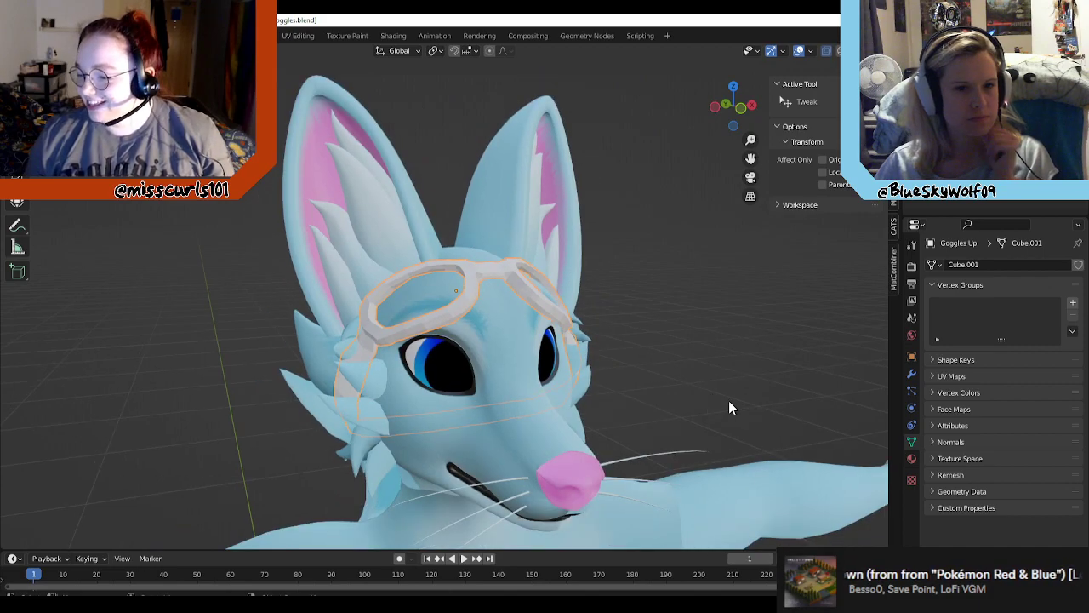
left_click(309, 396)
left_click(29, 36)
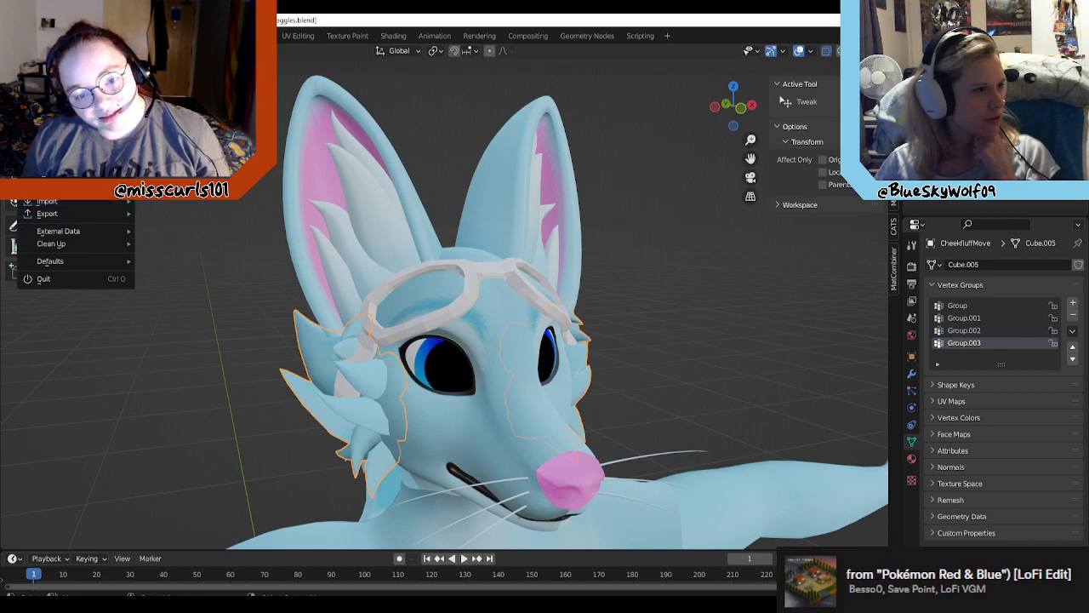
mouse_move(96, 212)
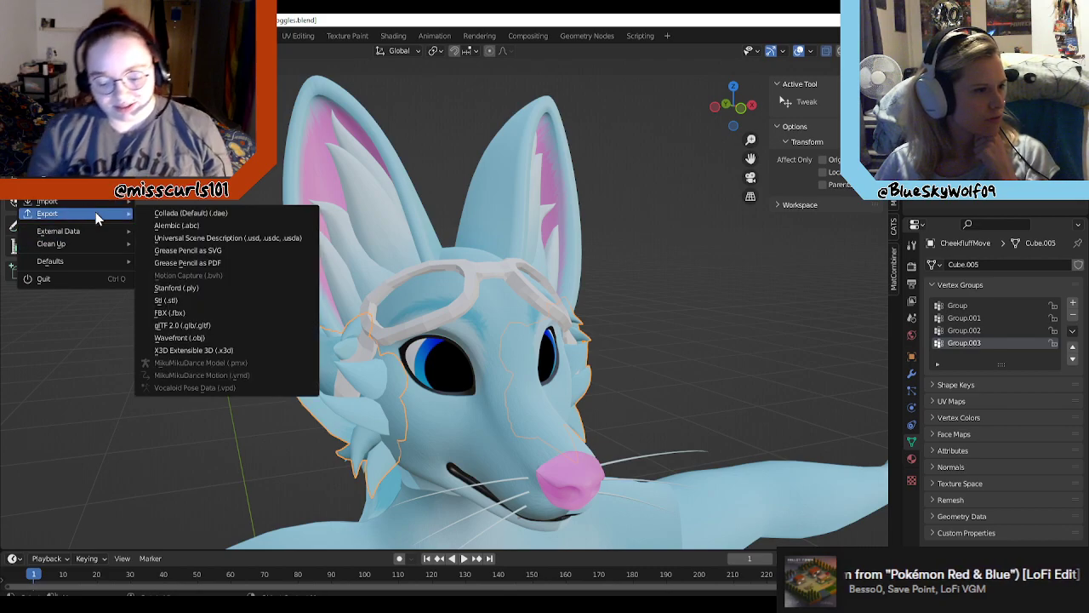
left_click(169, 313)
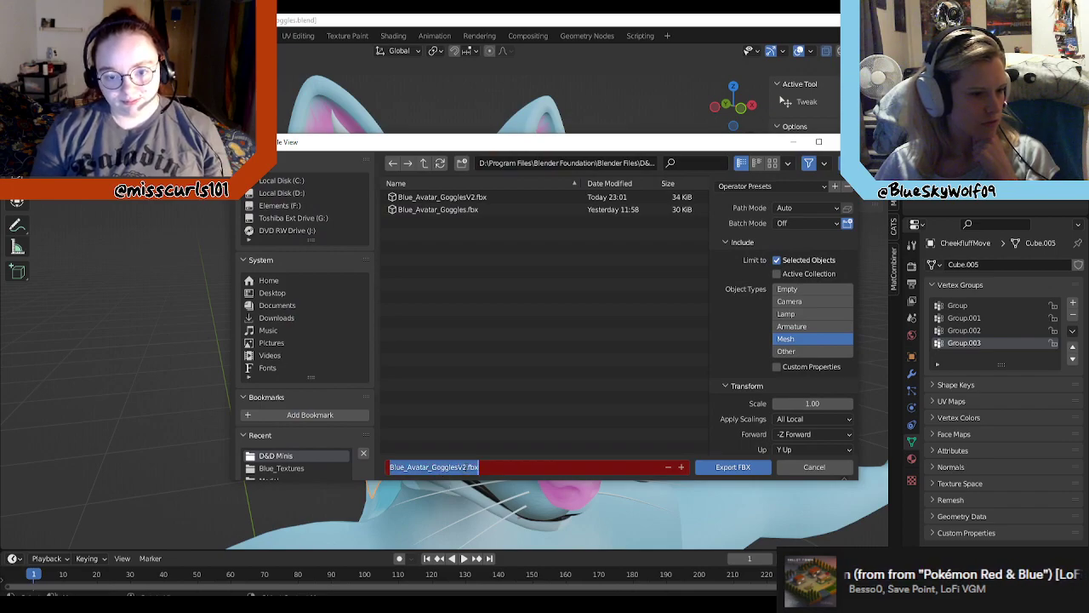
Step: Export the cheek fluff as Cheek_fluff_Modifed.fbx and deselect it
left_click_drag(467, 467, 387, 467)
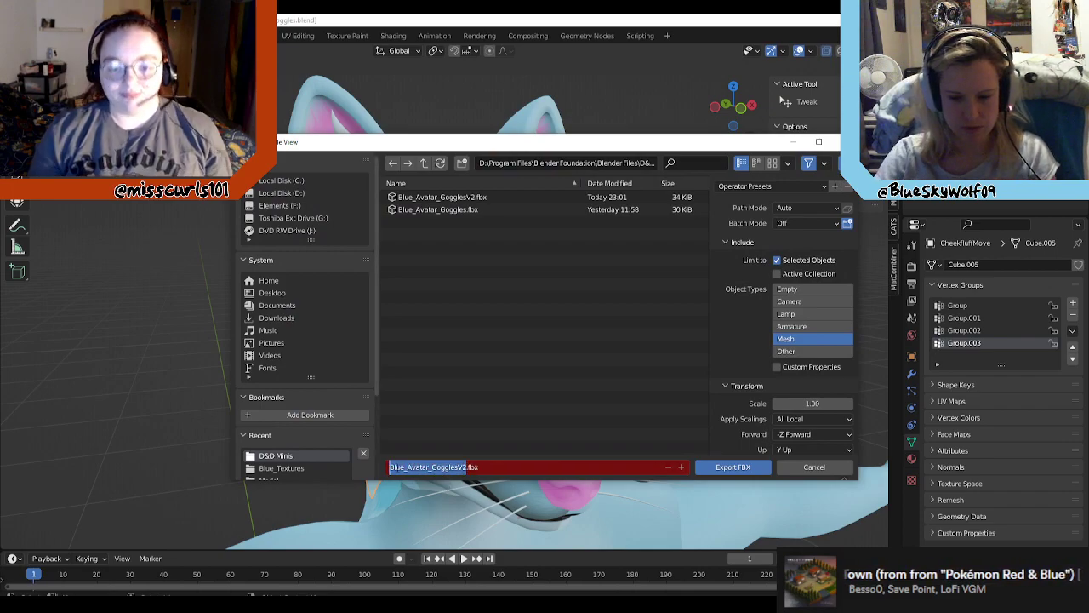
type("Cheek")
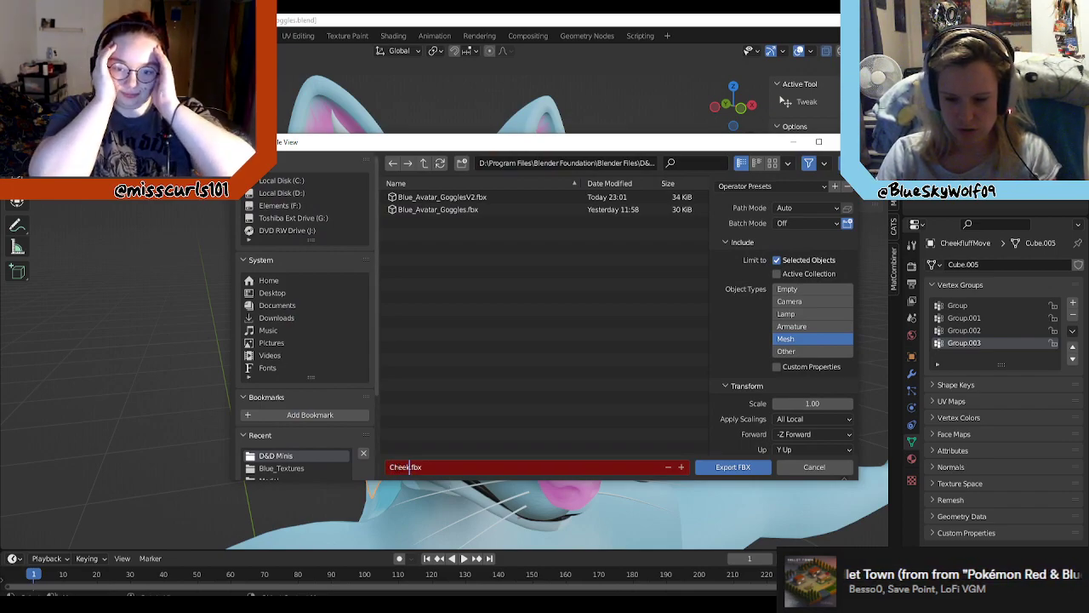
type("_fluff")
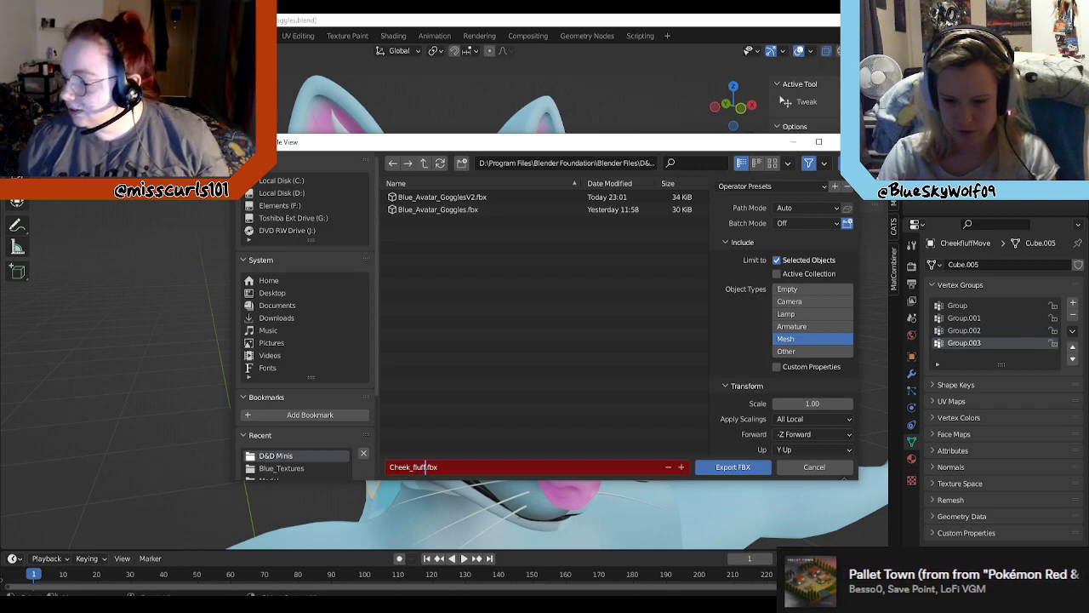
type("_Mod")
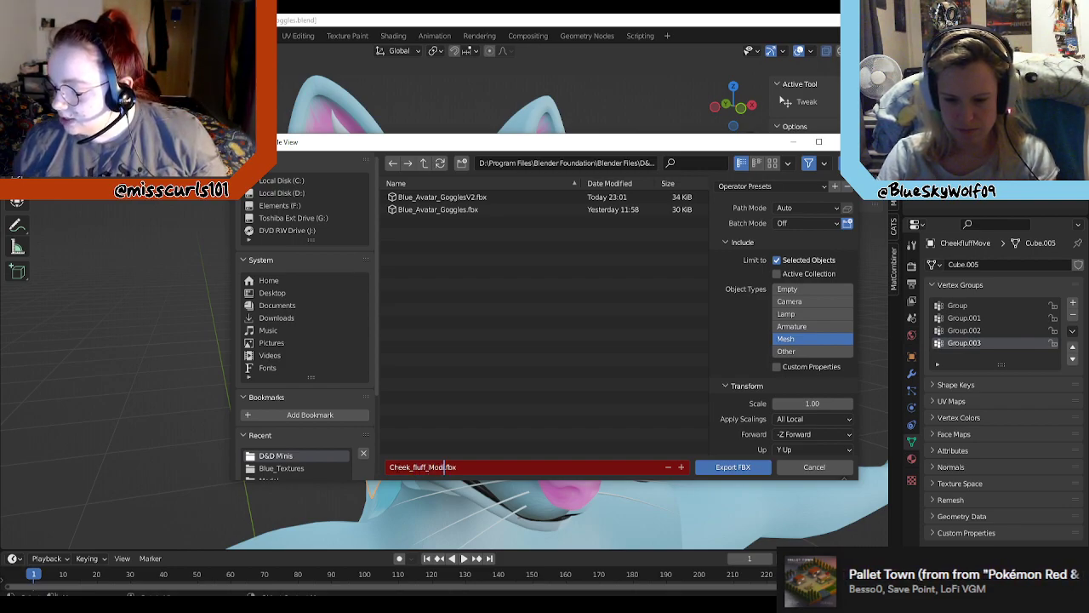
type("ified")
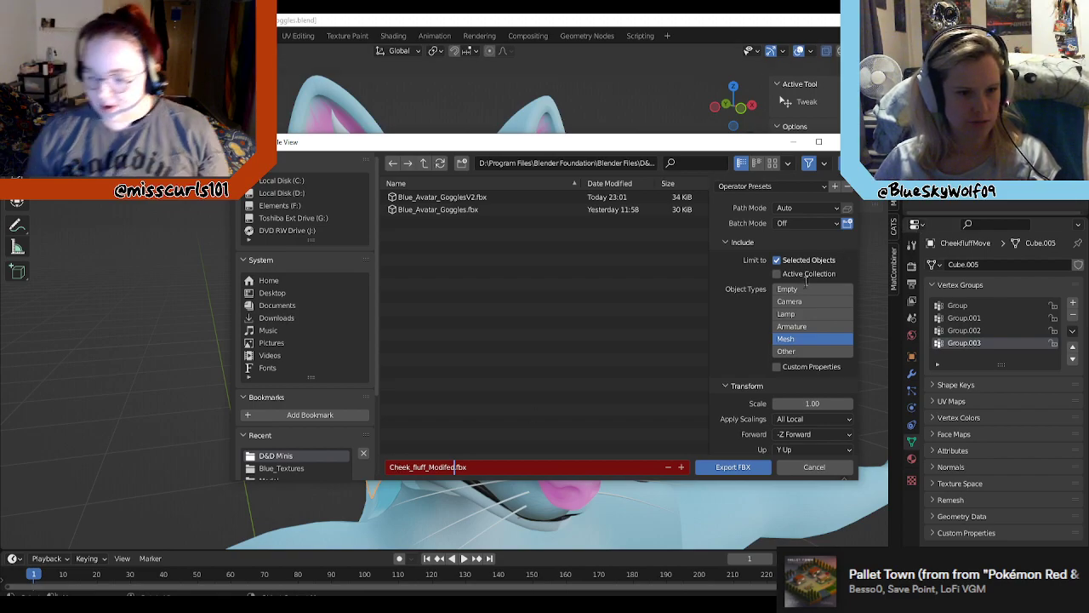
left_click(730, 468)
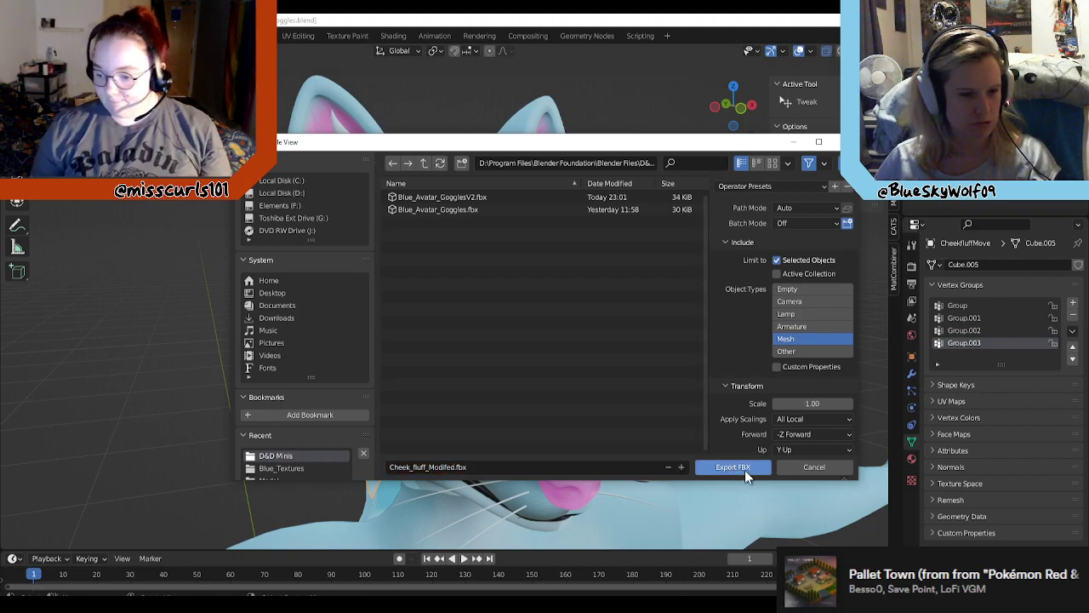
left_click(744, 470)
left_click(723, 342)
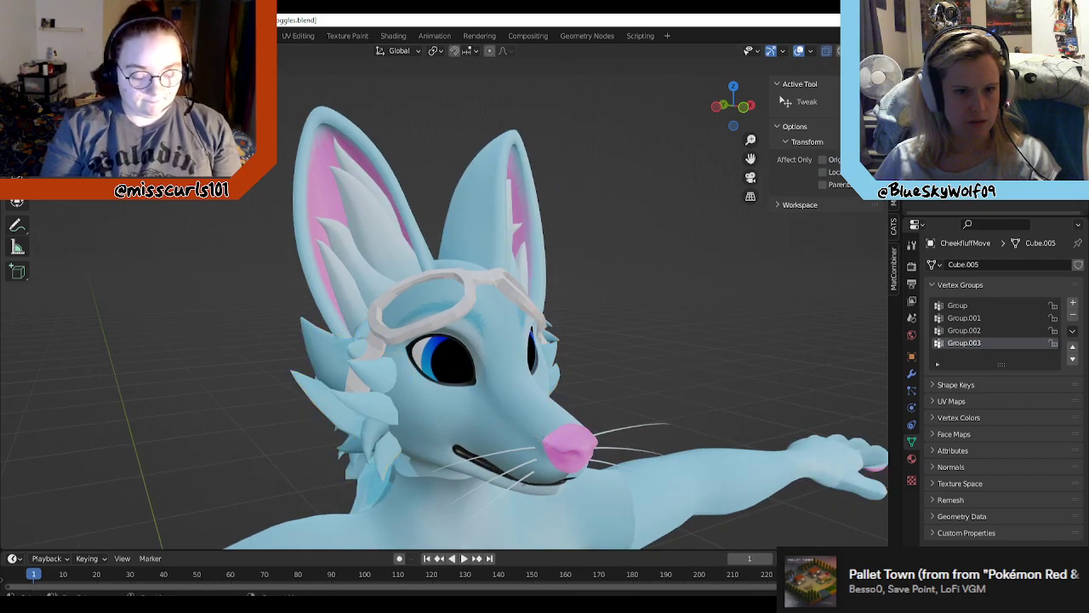
Step: Select the forehead hair tufts and examine their meshes together in Edit Mode before returning to Object Mode
left_click(962, 202)
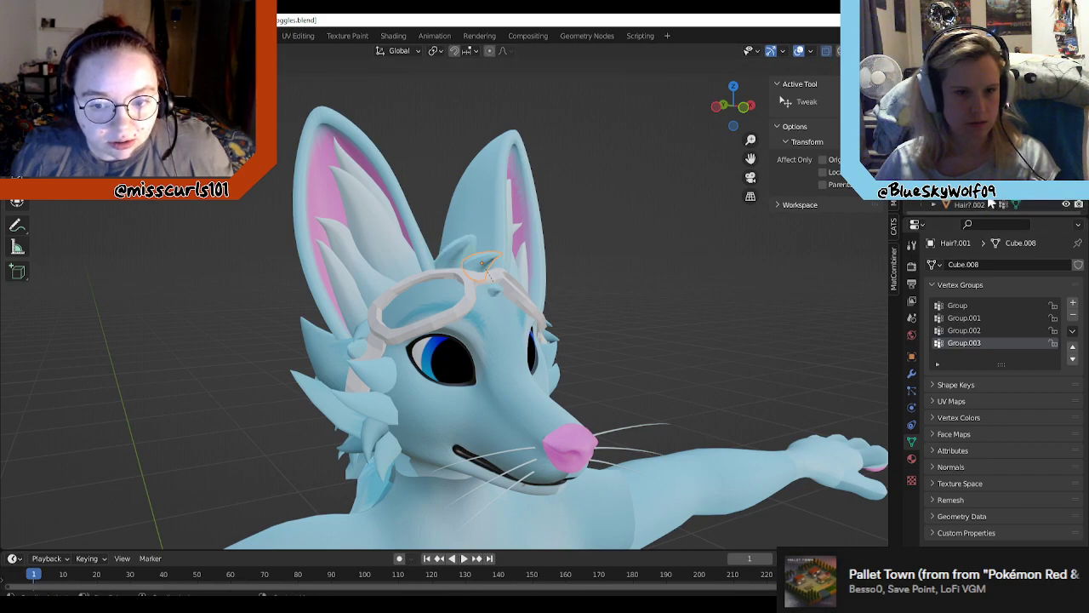
left_click(969, 204)
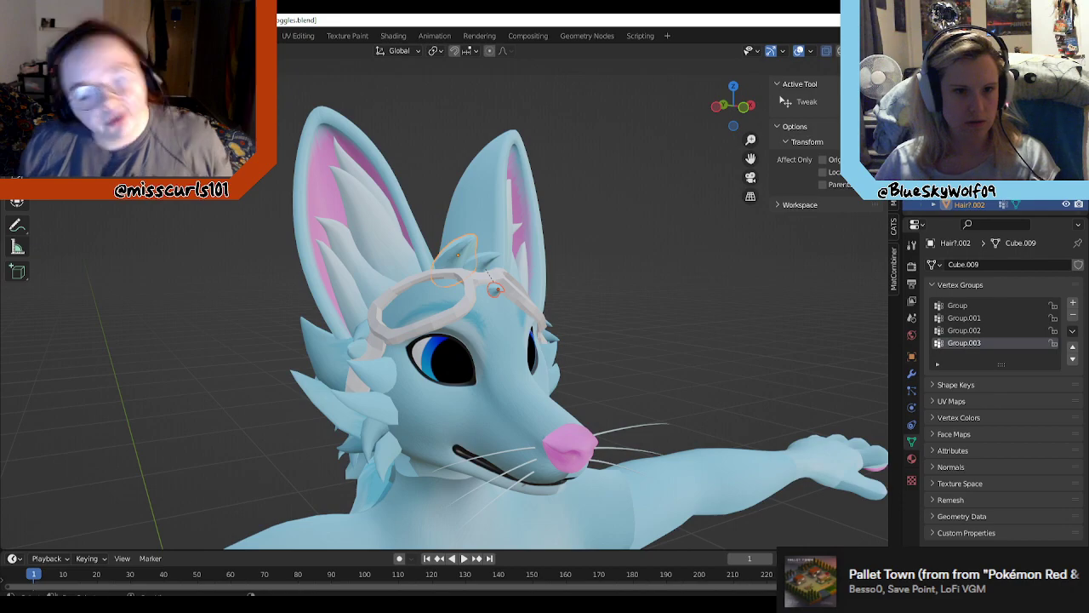
left_click(969, 194, "shift")
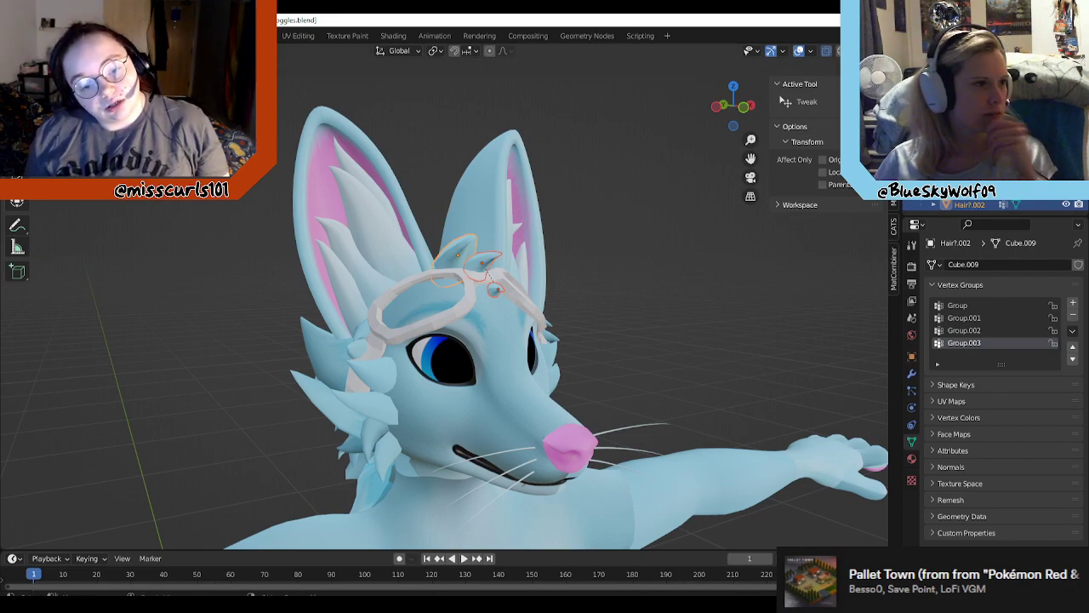
key("Tab")
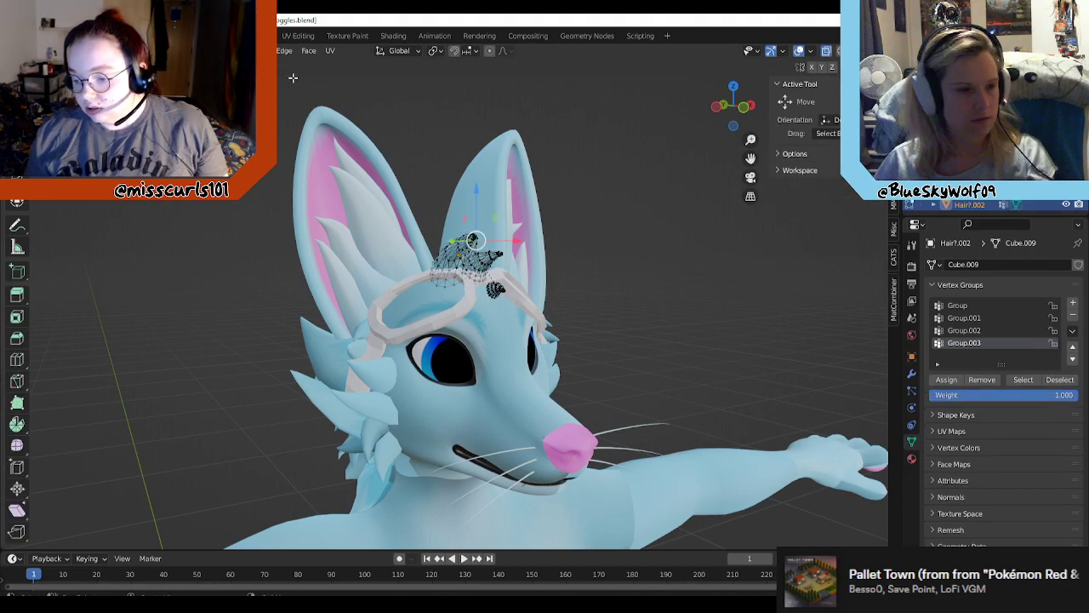
left_click(228, 51)
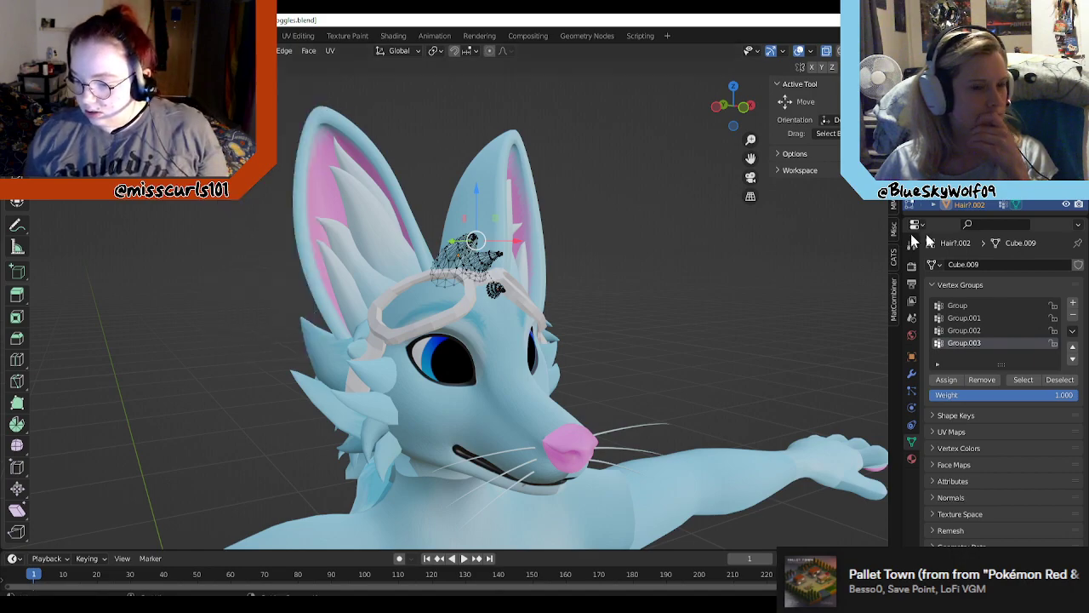
middle_click_drag(723, 310, 720, 282)
scroll(684, 282, "up", 3)
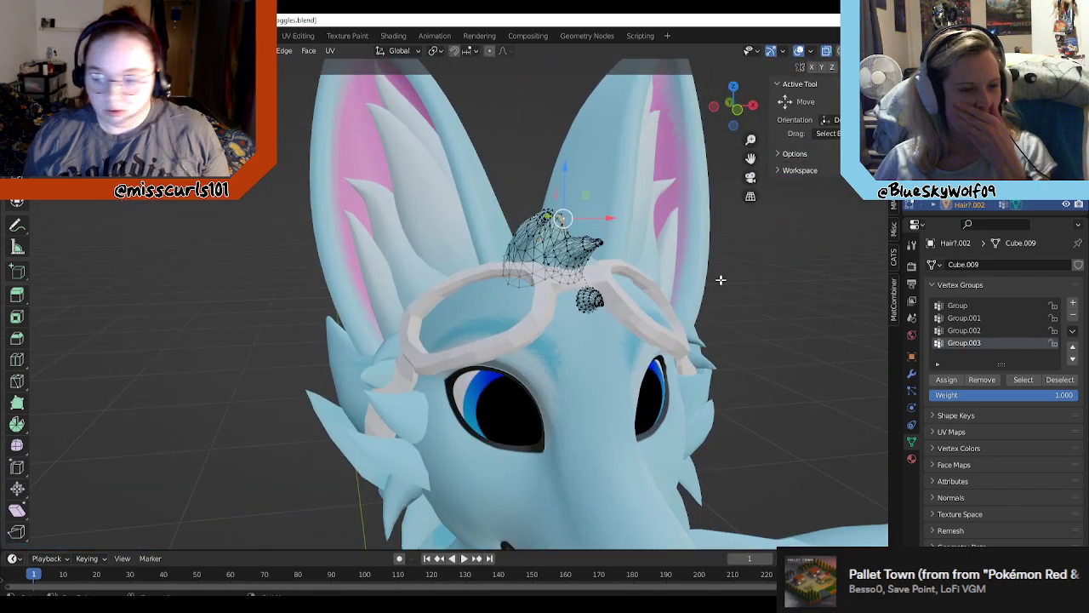
left_click(968, 193)
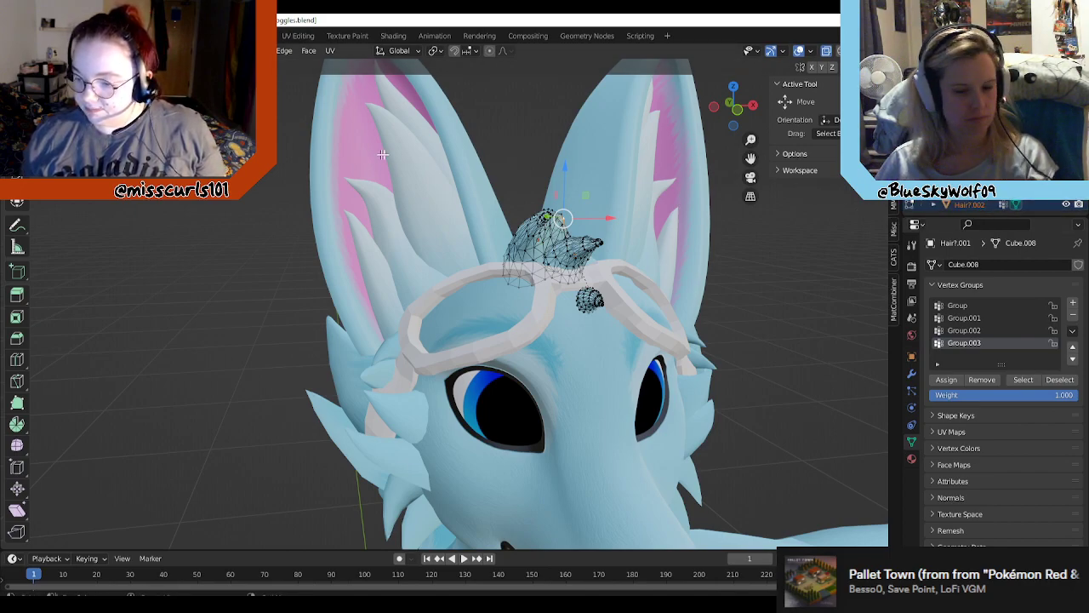
key("Tab")
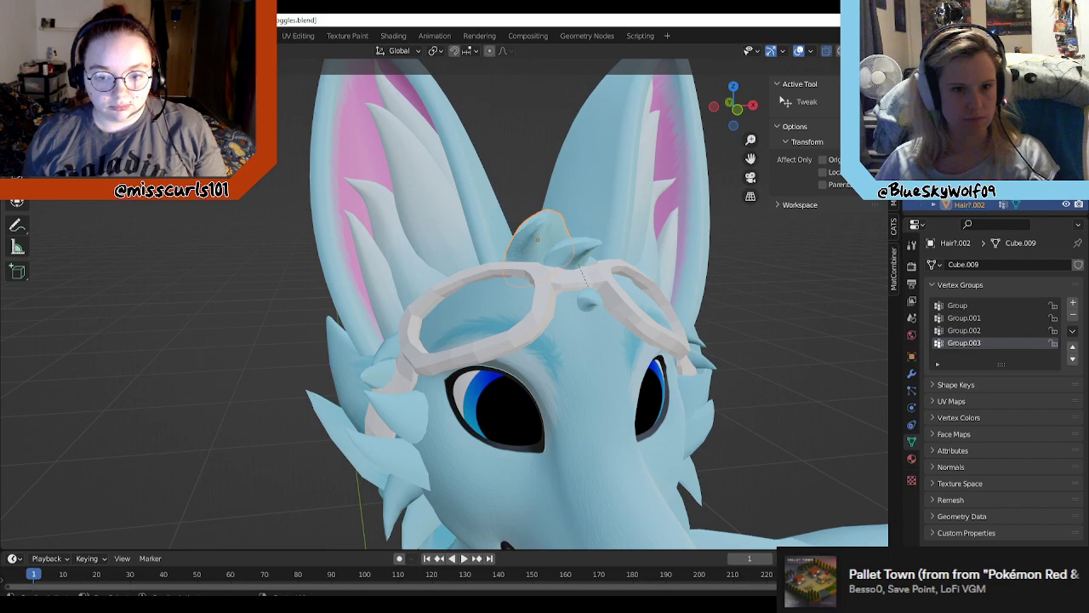
Step: Select all three forehead hair tufts and open an FBX export for them
middle_click_drag(694, 277, 749, 274)
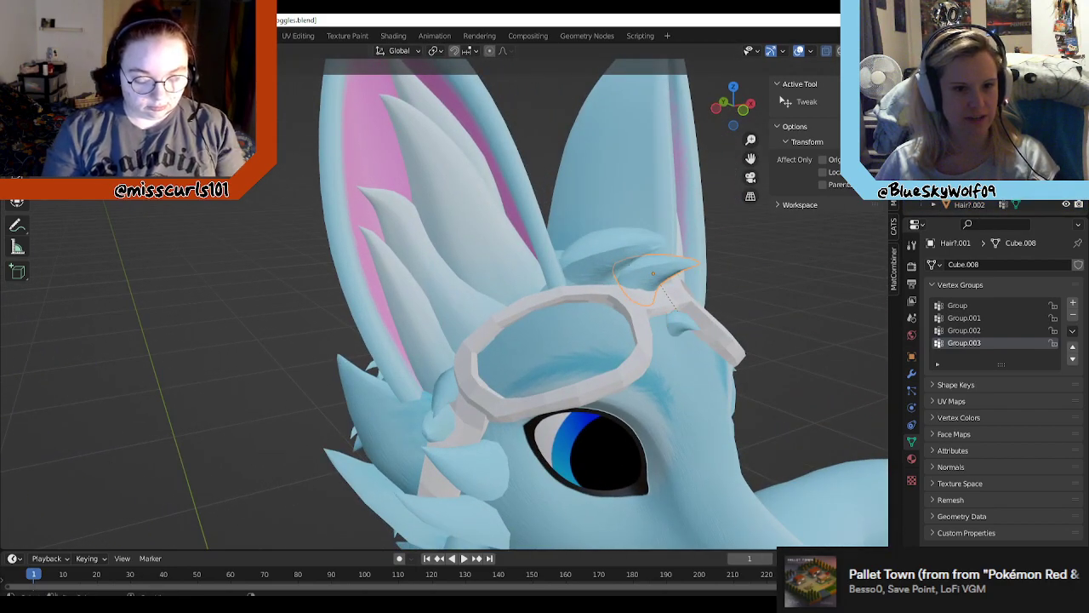
left_click(971, 204, "shift")
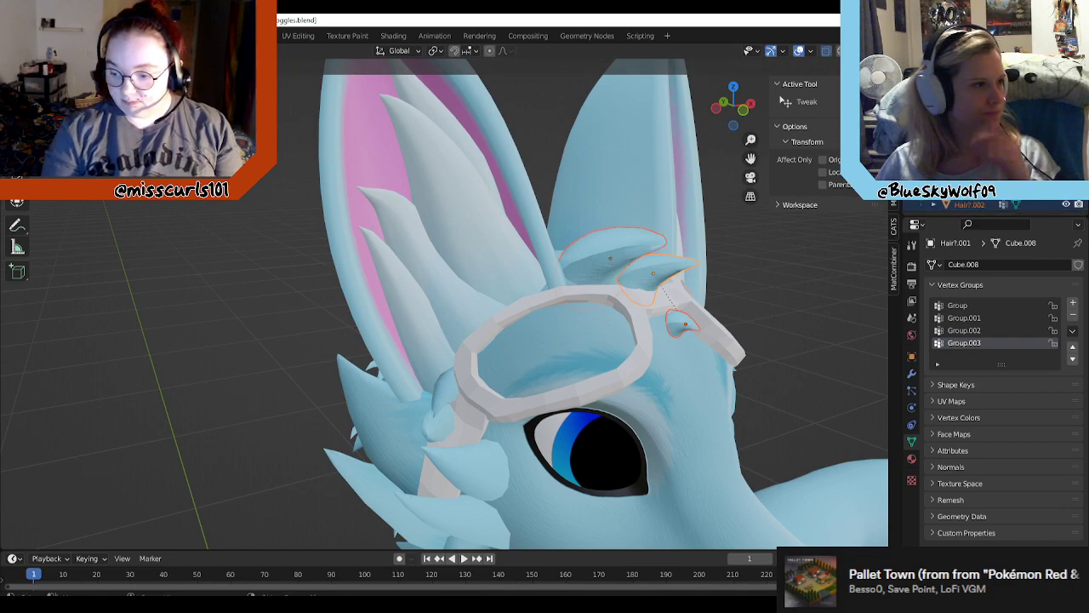
left_click(26, 35)
mouse_move(74, 212)
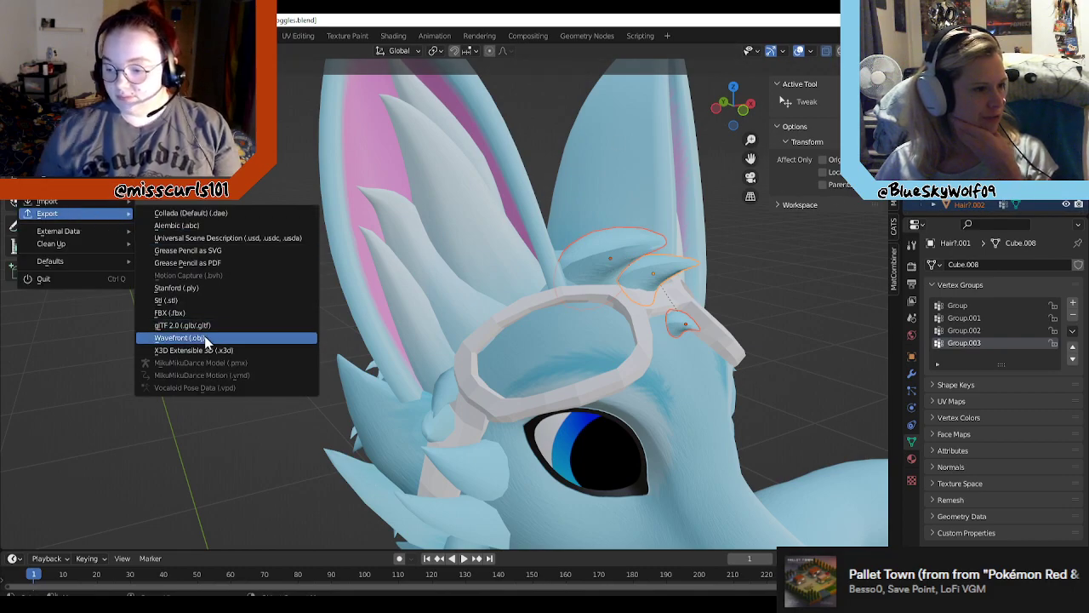
left_click(172, 312)
Step: Export the hair tufts as Hair_Fluff_Test.fbx and deselect them
left_click(456, 461)
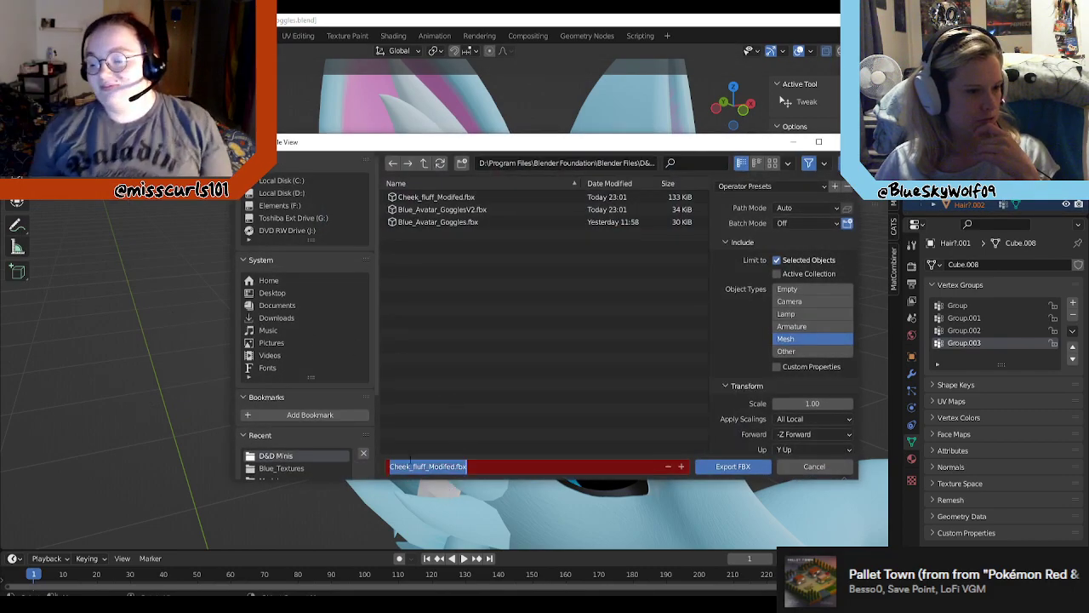
left_click_drag(390, 467, 456, 466)
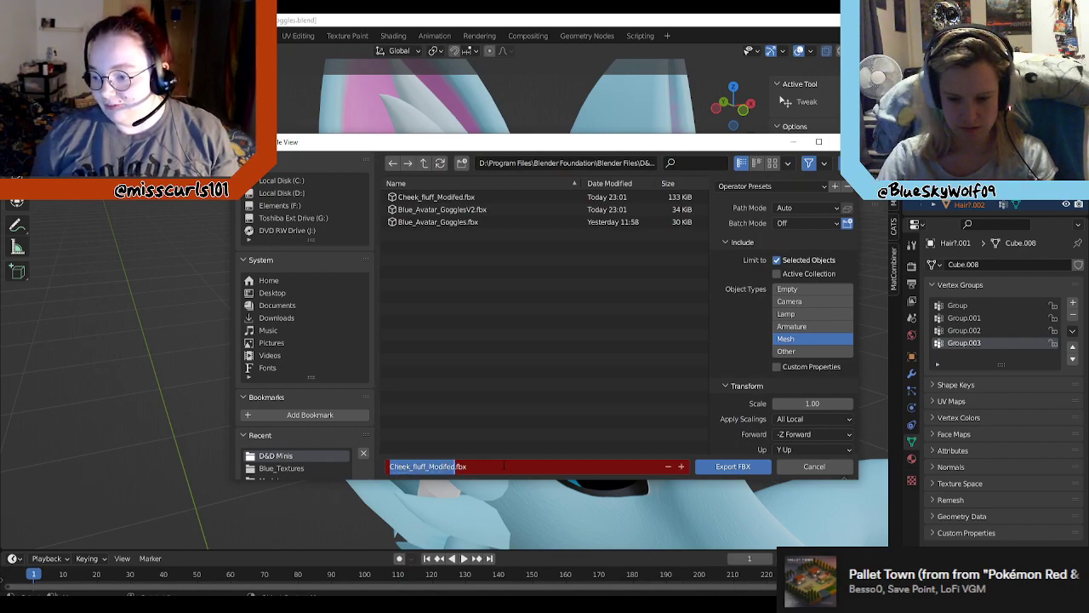
type("Hair_F")
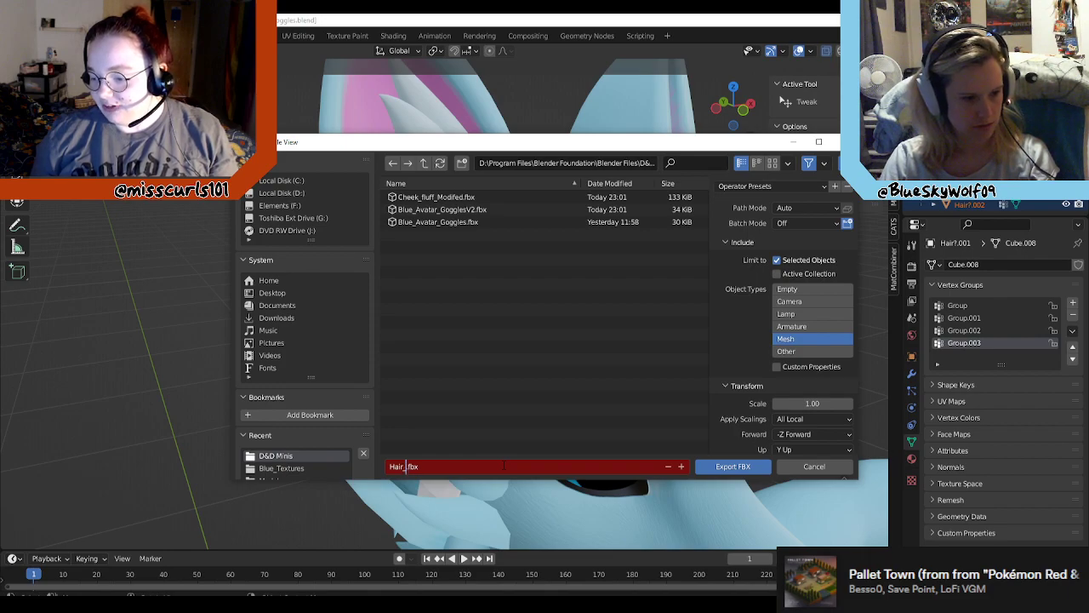
type("lu")
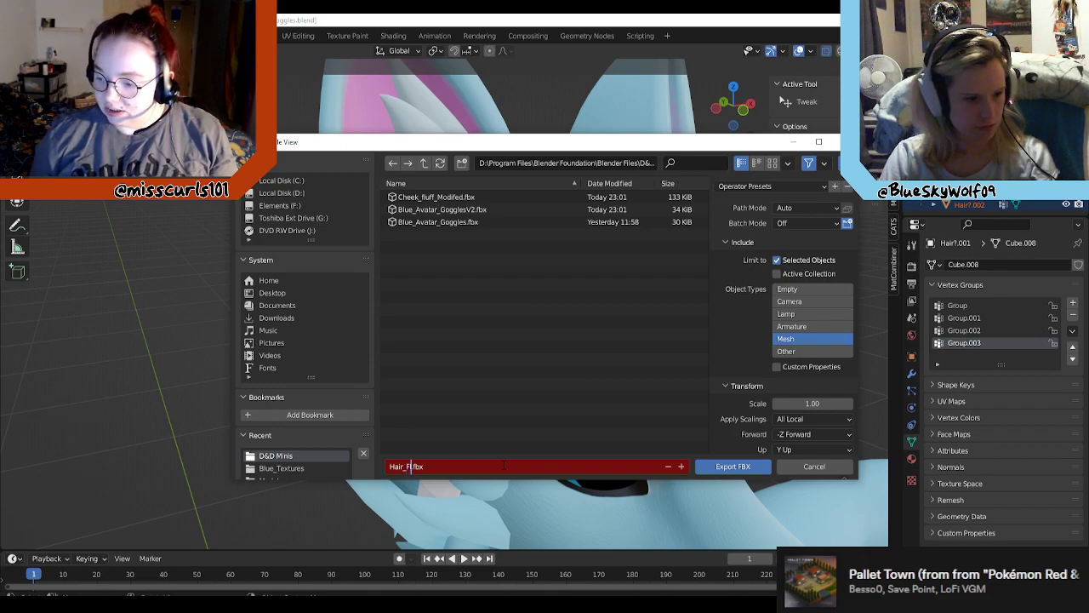
type("ff_Test")
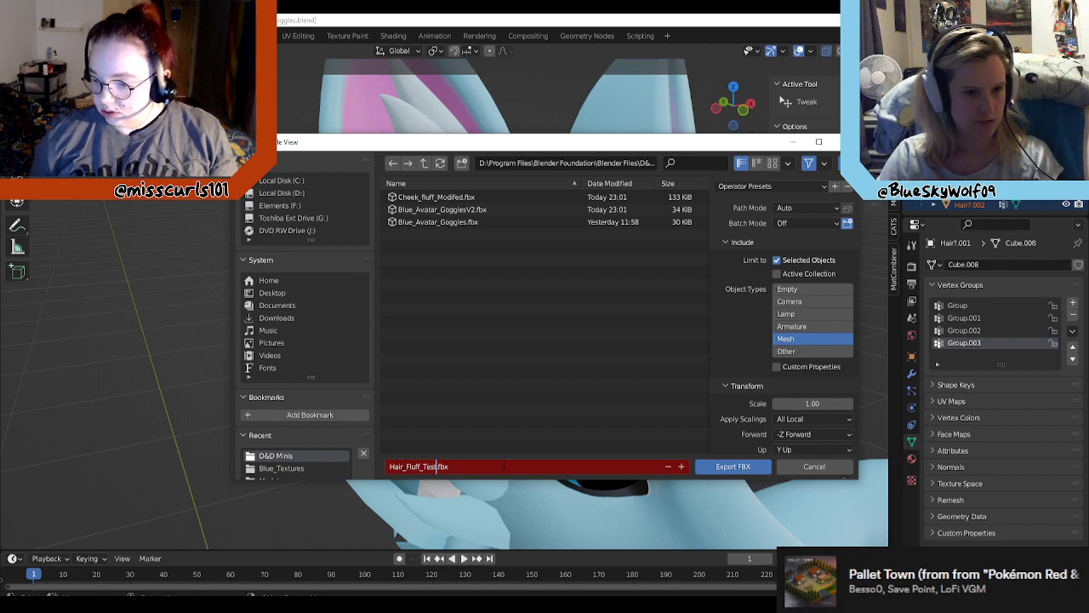
key("Return")
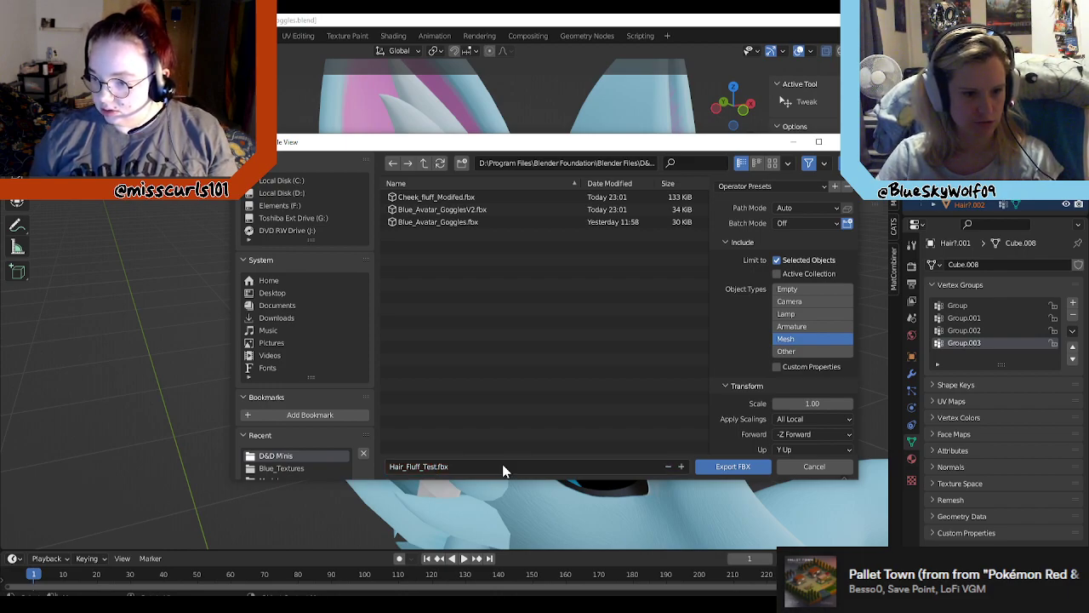
left_click(723, 468)
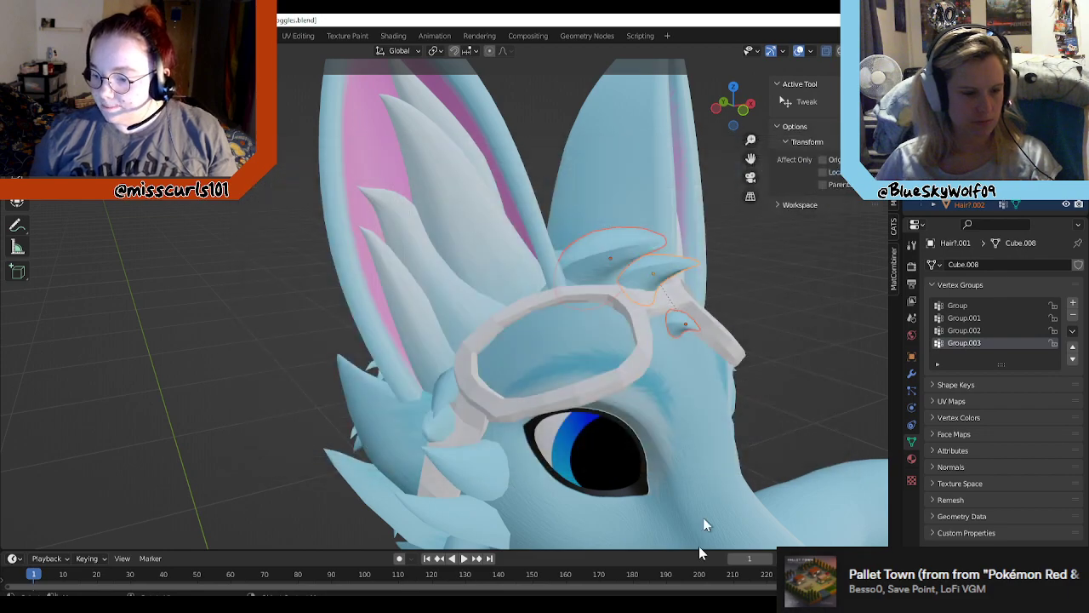
scroll(768, 416, "down", 6)
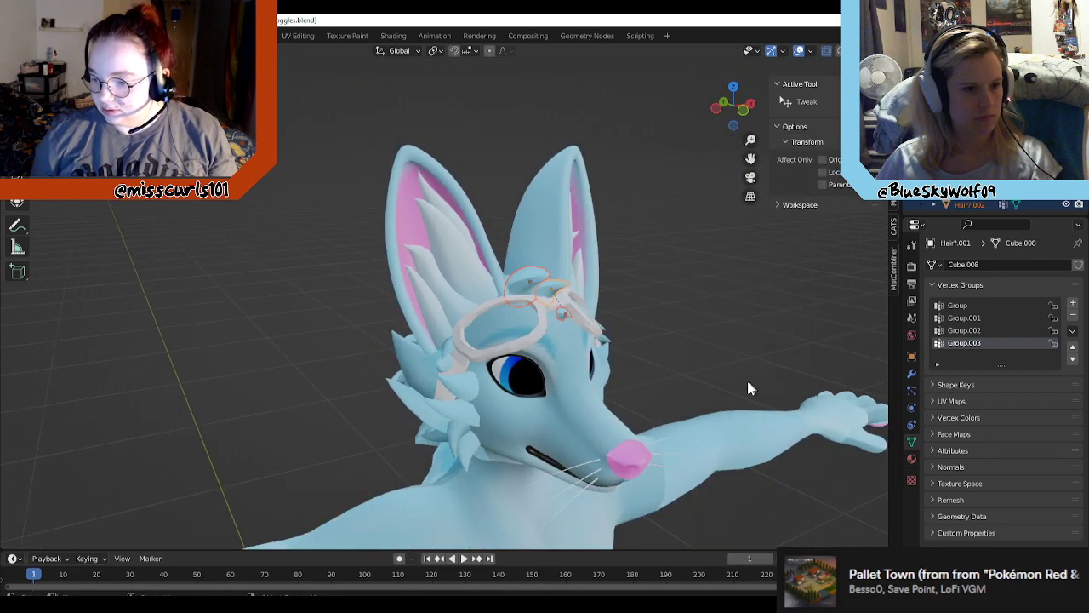
middle_click_drag(708, 394, 688, 377)
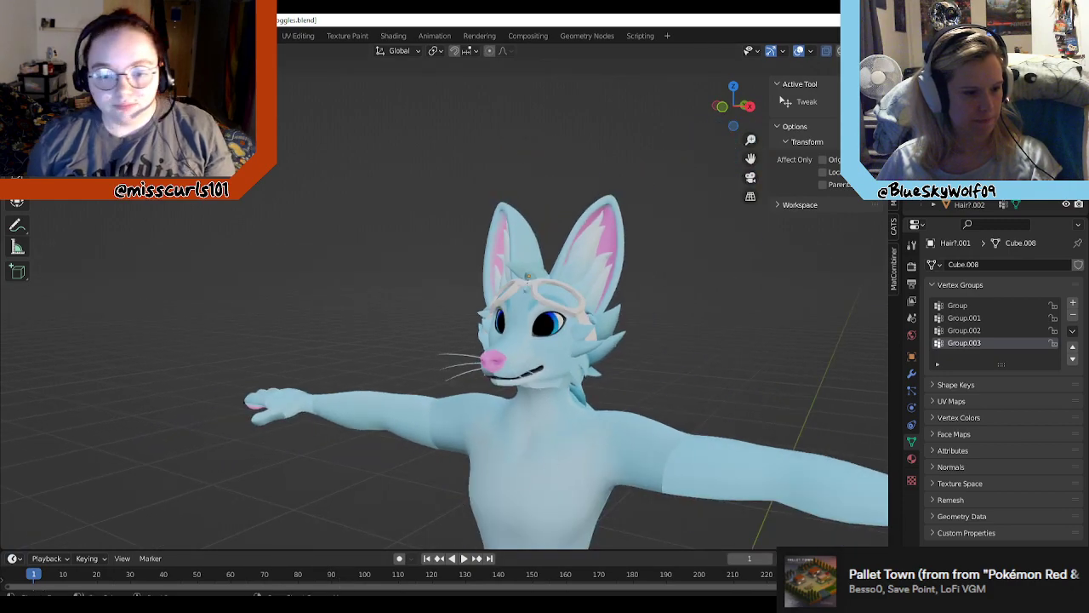
Step: Switch to Unity, find the avatar through its root object, and frame its head and torso in the scene with nothing selected
key("alt+Tab")
scroll(614, 338, "down", 6)
scroll(617, 321, "up", 6)
middle_click_drag(620, 318, 641, 310)
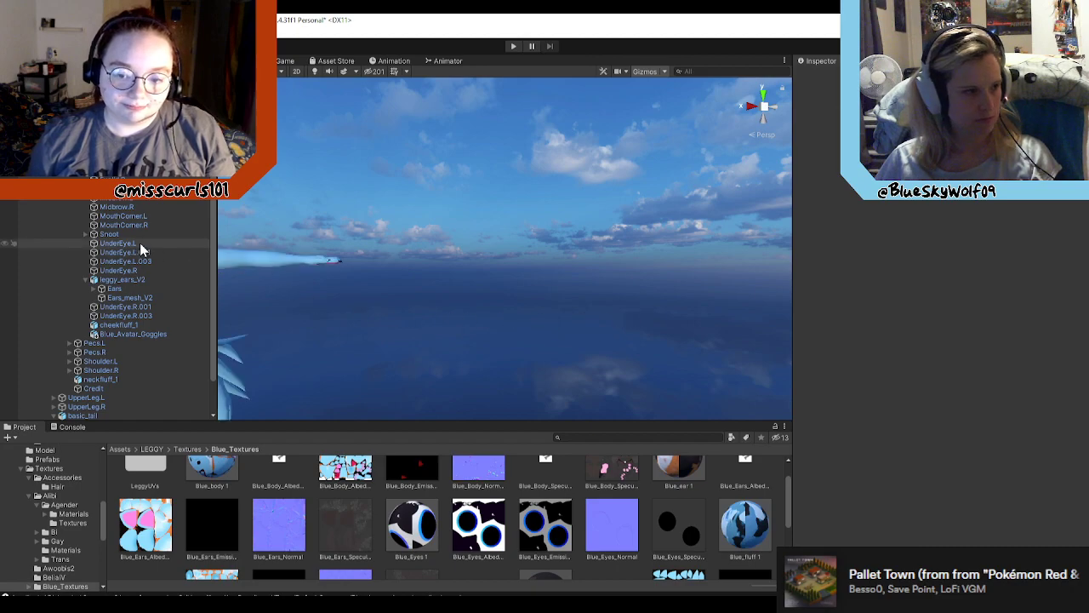
scroll(140, 245, "up", 5)
left_click(68, 117)
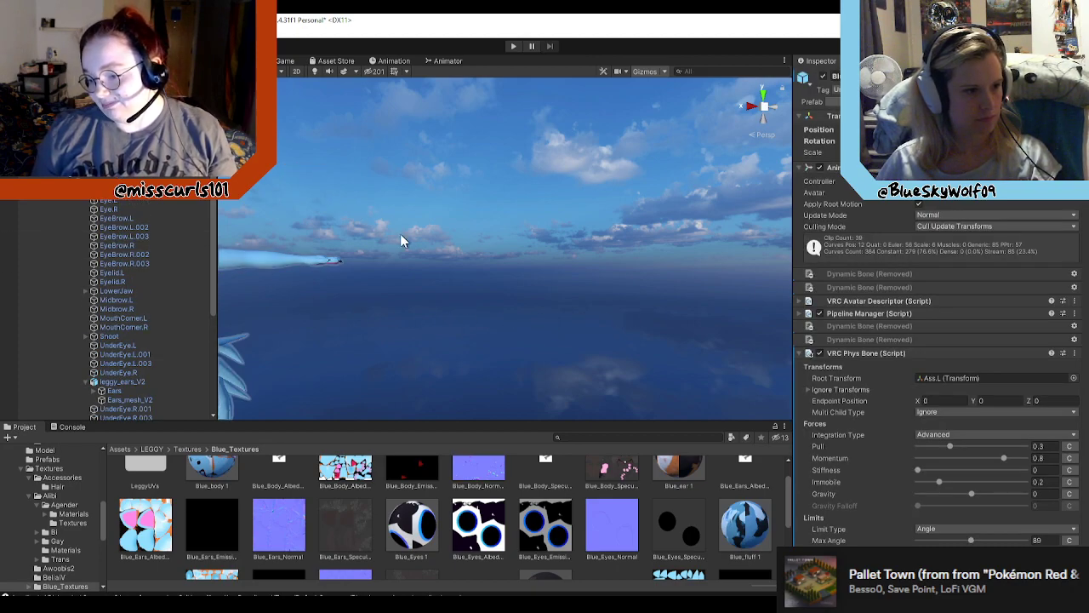
scroll(447, 247, "down", 5)
middle_click_drag(375, 281, 494, 272)
scroll(502, 271, "up", 2)
middle_click_drag(554, 247, 609, 243)
scroll(625, 214, "up", 4)
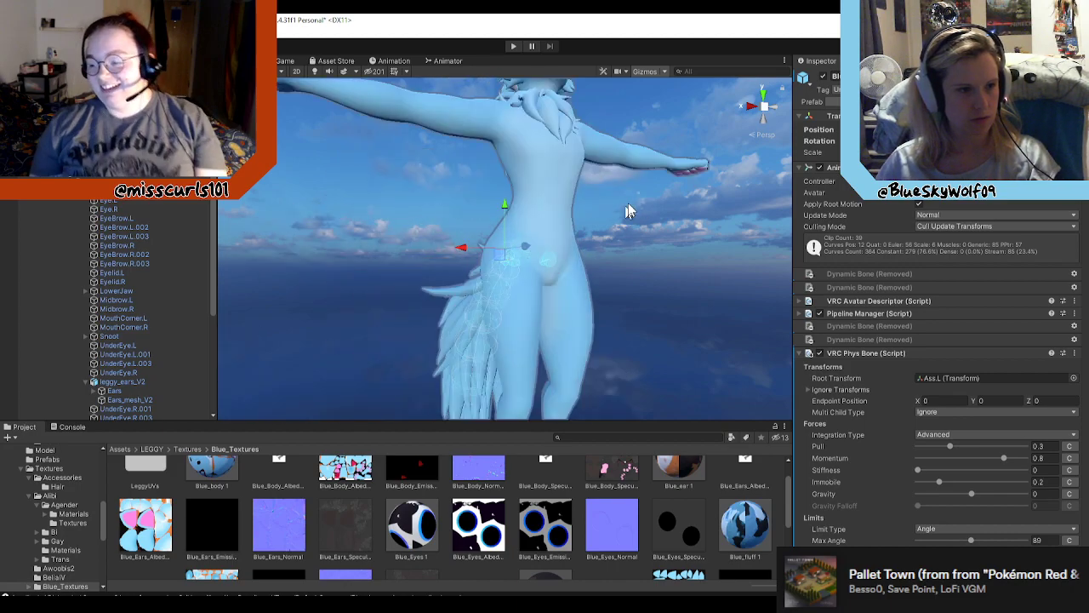
middle_click_drag(673, 102, 631, 210)
left_click(631, 211)
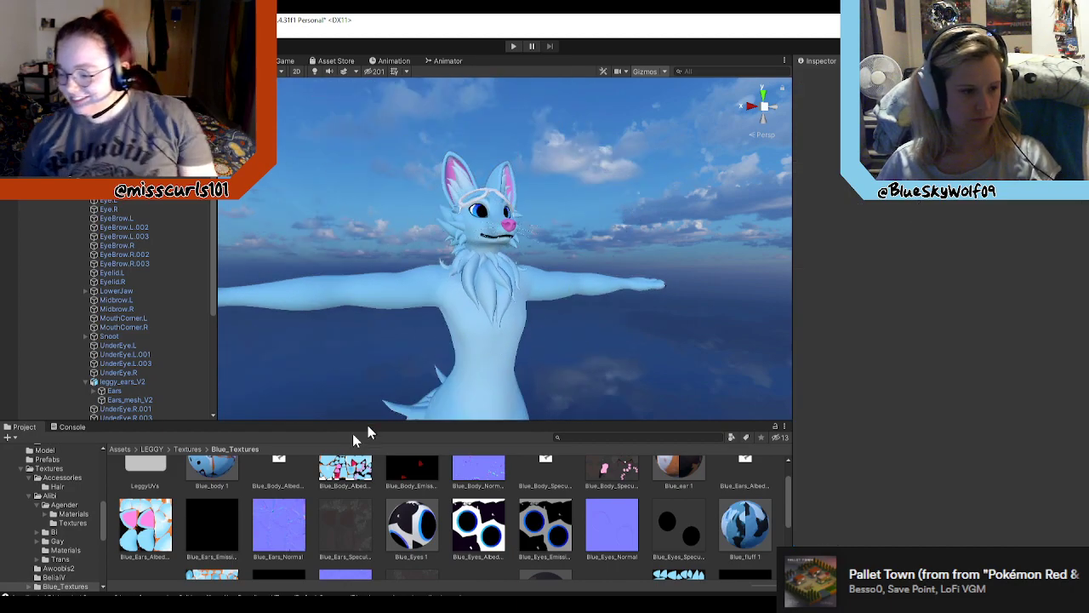
Step: Open the LEGGY folder in the project assets
scroll(192, 457, "up", 2)
left_click(187, 449)
left_click(150, 448)
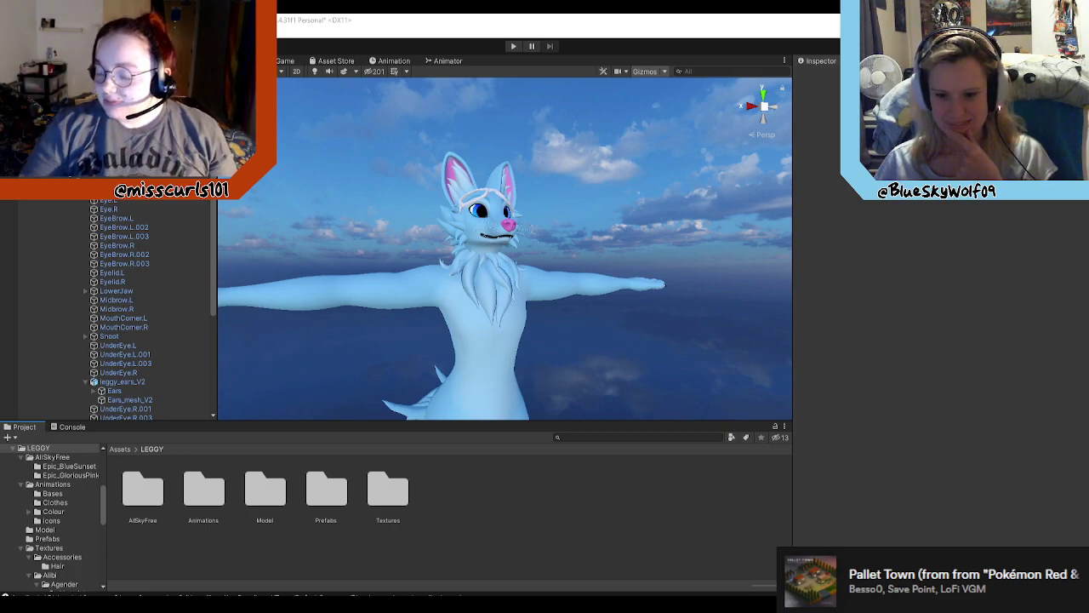
Step: Switch to Blender, check the destination folder path in the FBX export dialog, and close it without exporting
key("alt+Tab")
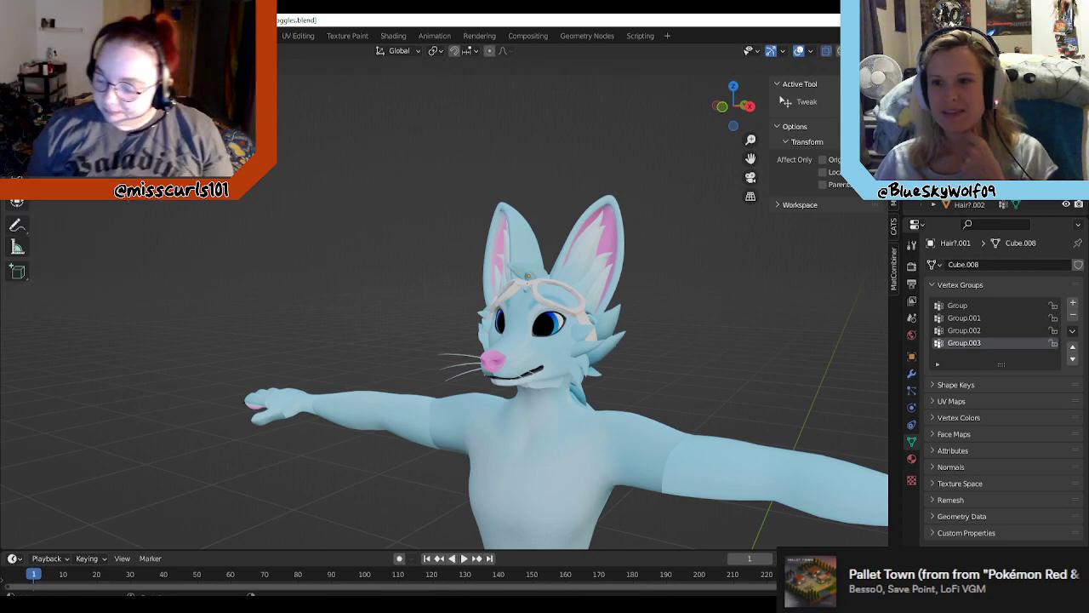
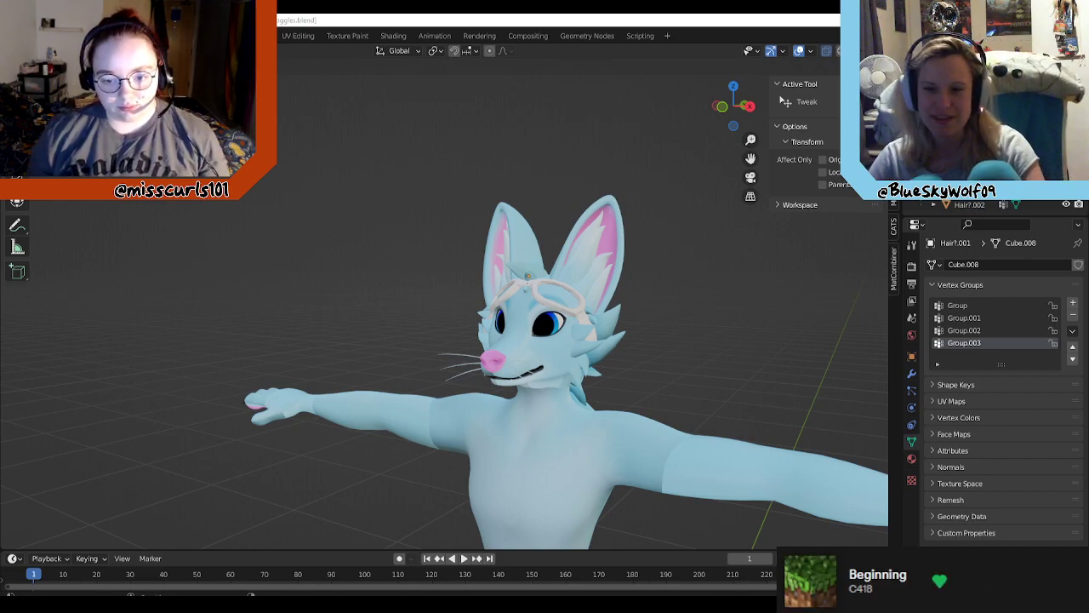
scroll(543, 331, "down", 1)
middle_click_drag(543, 329, 632, 340)
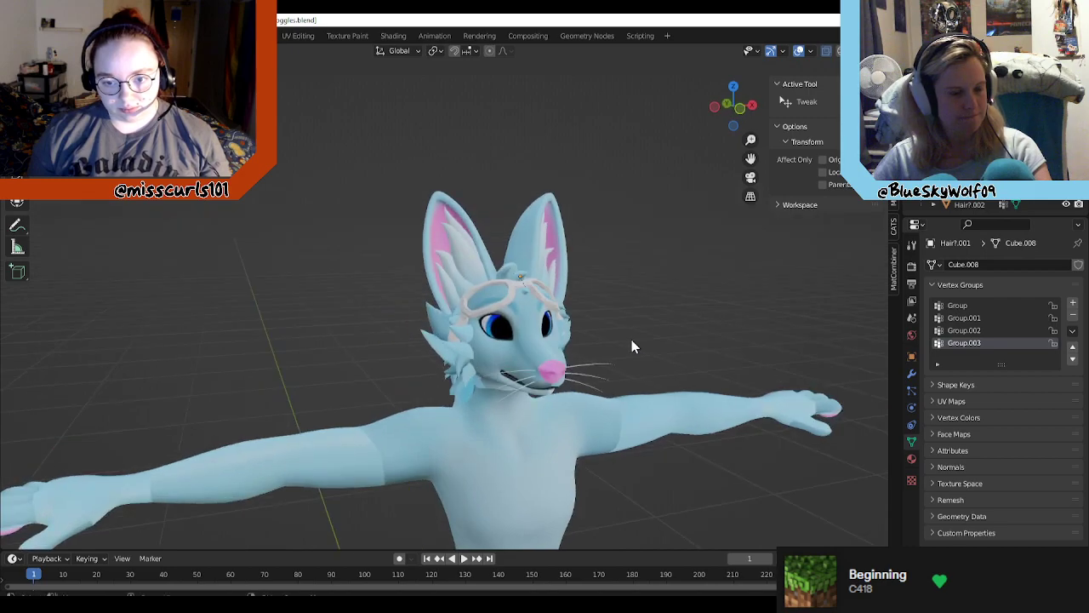
scroll(631, 340, "up", 3)
left_click(32, 36)
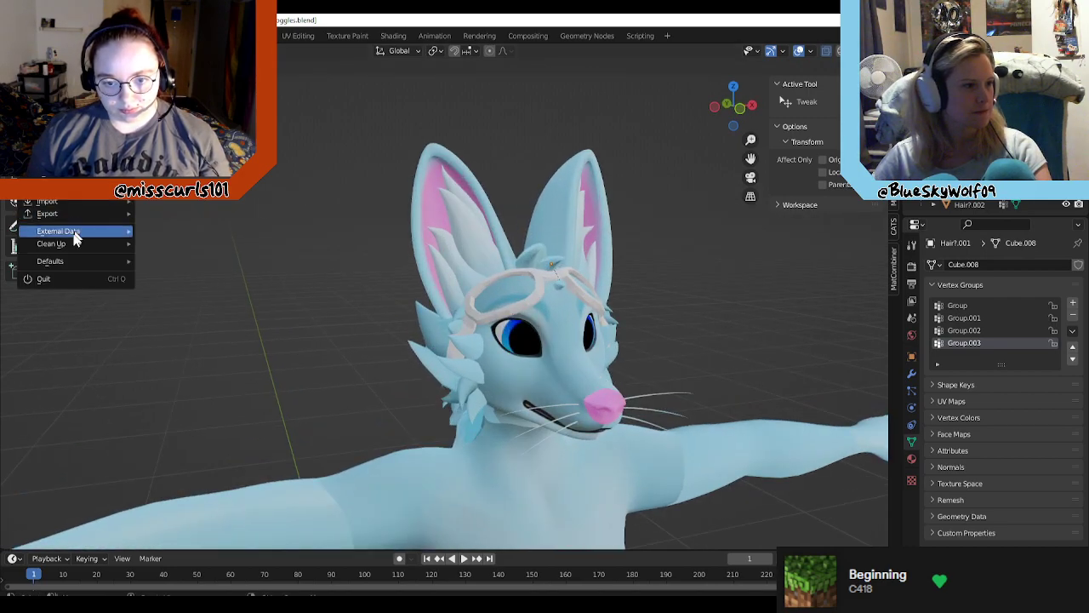
mouse_move(66, 214)
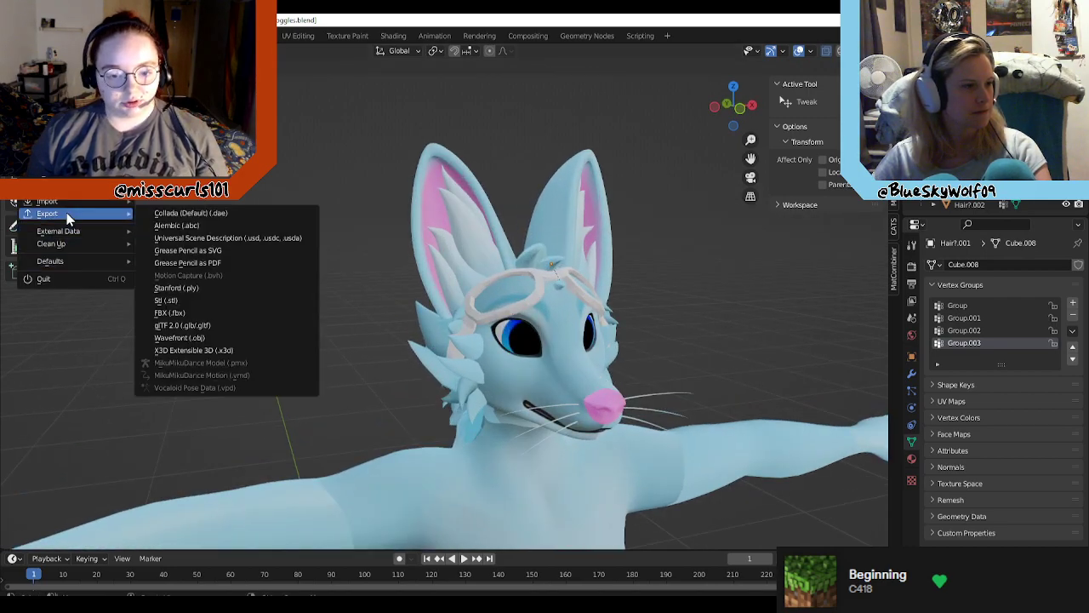
left_click(182, 315)
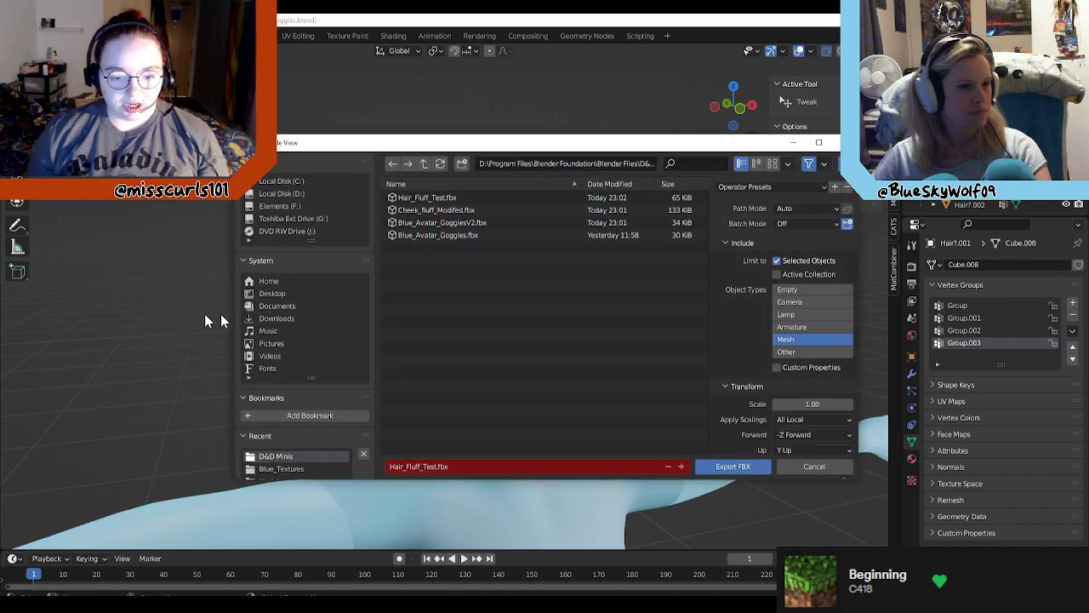
left_click(599, 165)
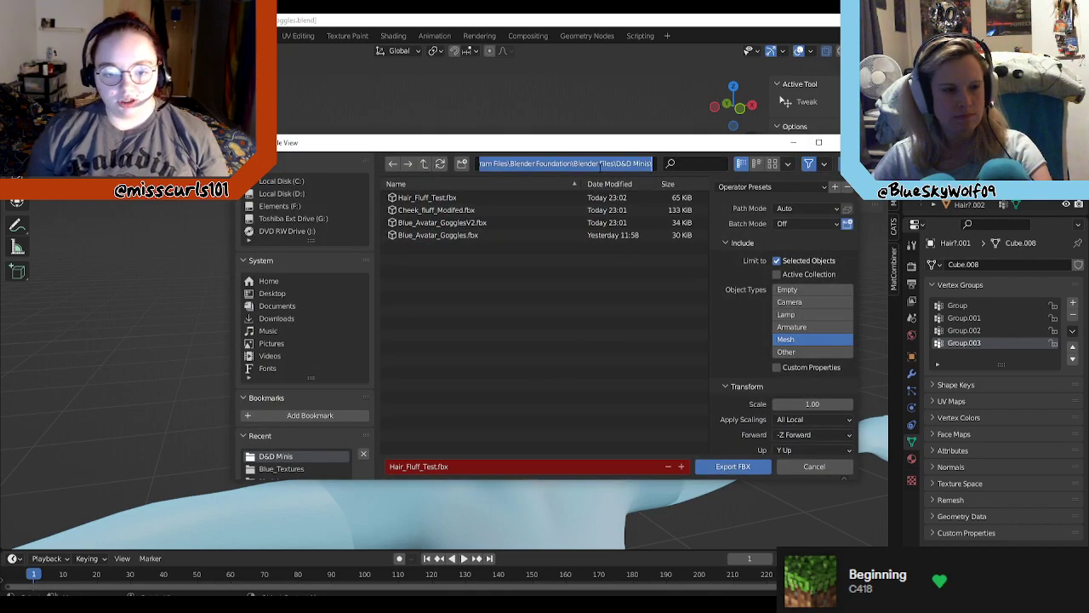
left_click(836, 143)
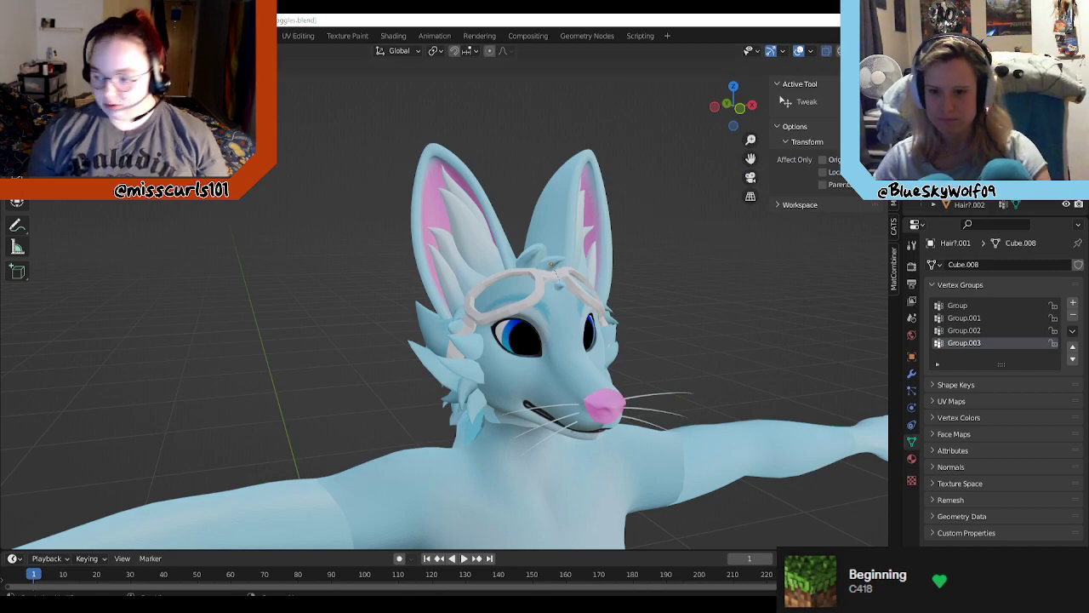
Step: Switch back to Unity and view the avatar's head and upper body in the scene
key("alt+Tab")
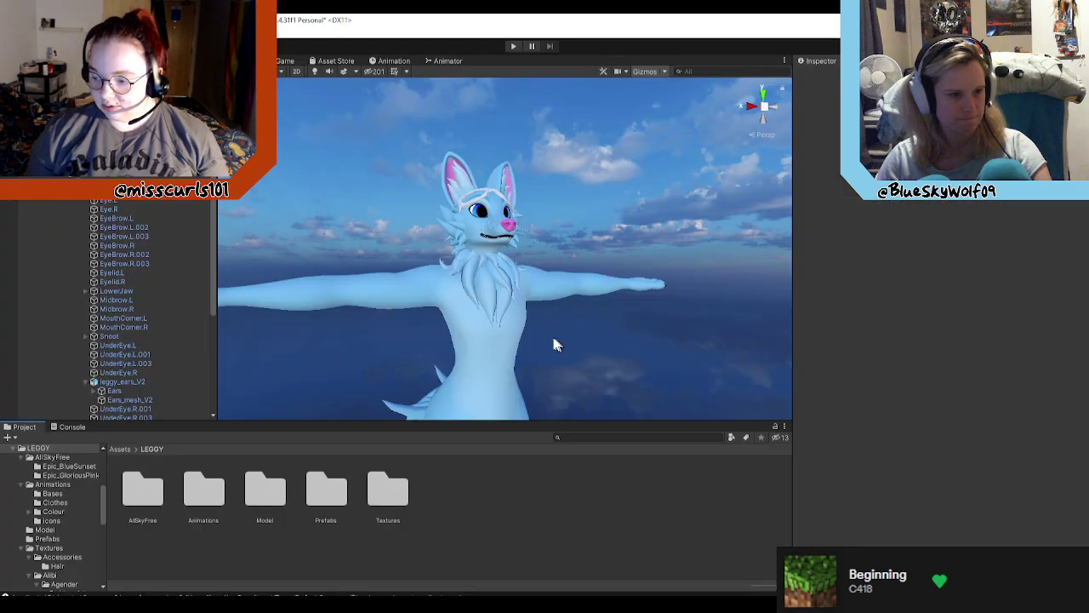
middle_click_drag(554, 330, 617, 310)
right_click_drag(604, 309, 595, 327)
middle_click_drag(626, 235, 616, 287)
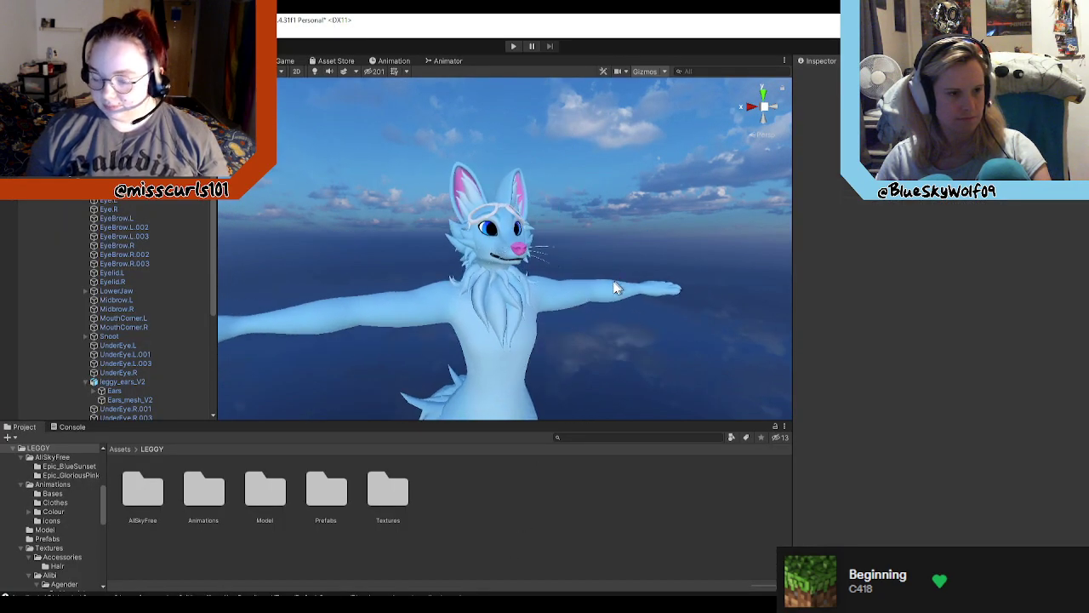
Step: Open the Model folder in the project assets and deactivate the old Blue_Avatar_Goggles object in the avatar's head hierarchy
double_click(264, 500)
scroll(663, 555, "down", 1)
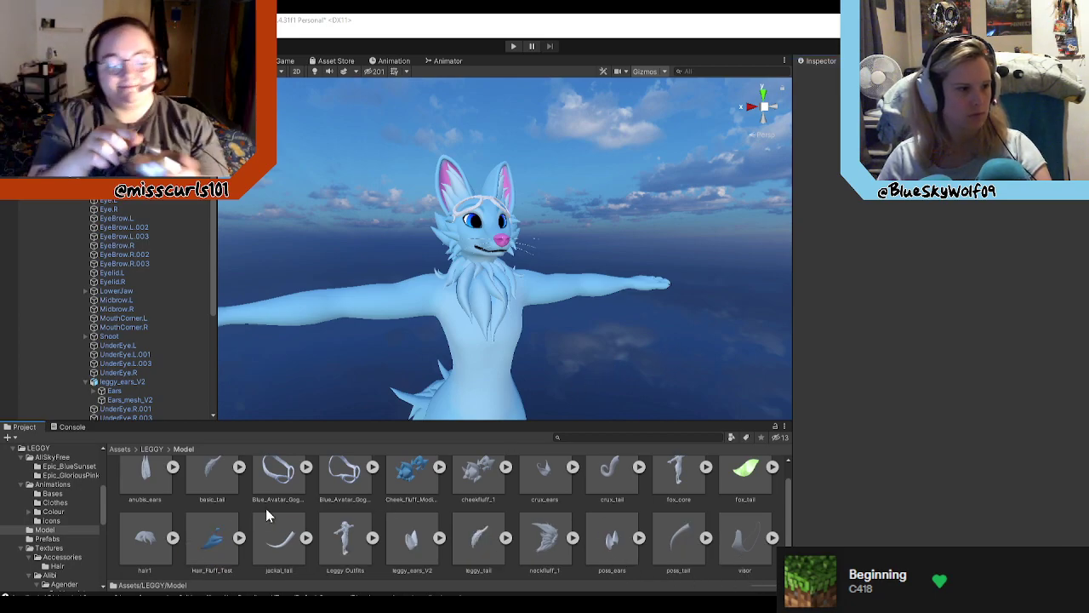
scroll(132, 378, "down", 4)
left_click(134, 334)
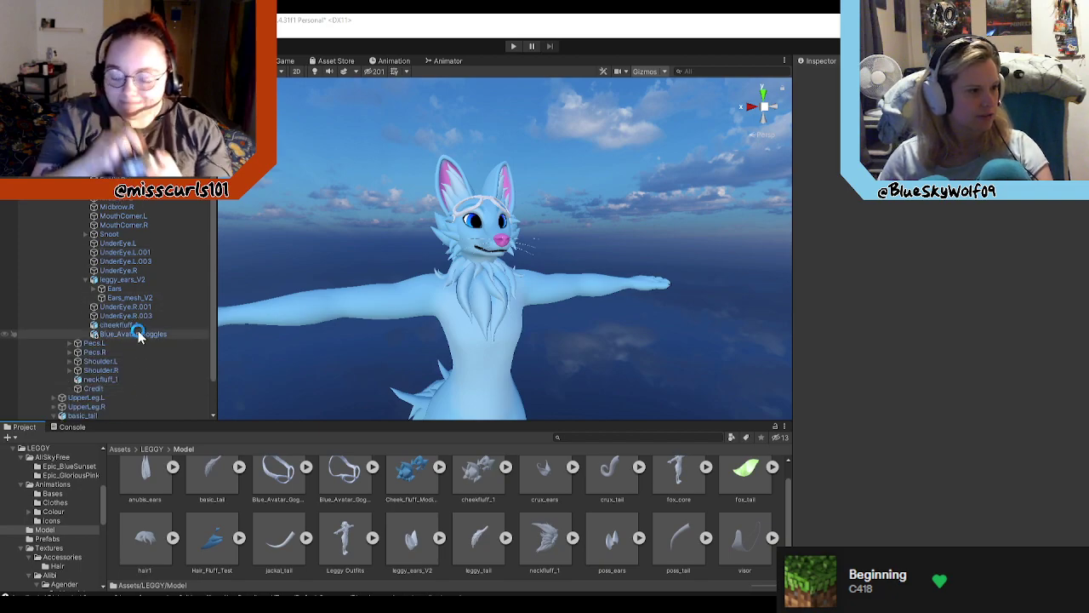
left_click(822, 79)
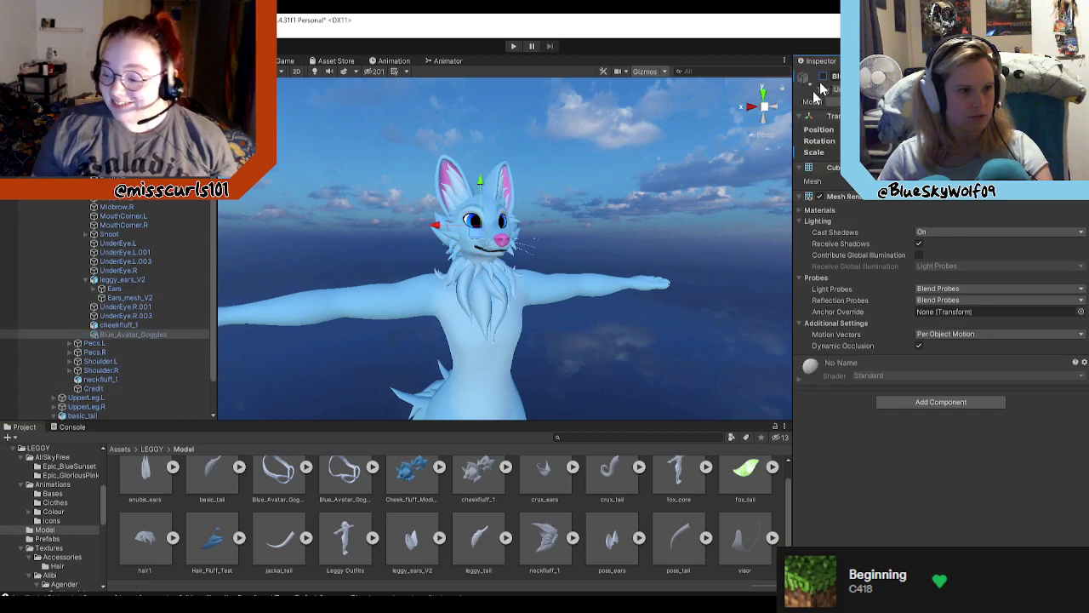
Step: Try parenting the Blue_Avatar_GogglesV2 model inside the avatar's head hierarchy beside the old goggles, and delete it again
left_click(342, 482)
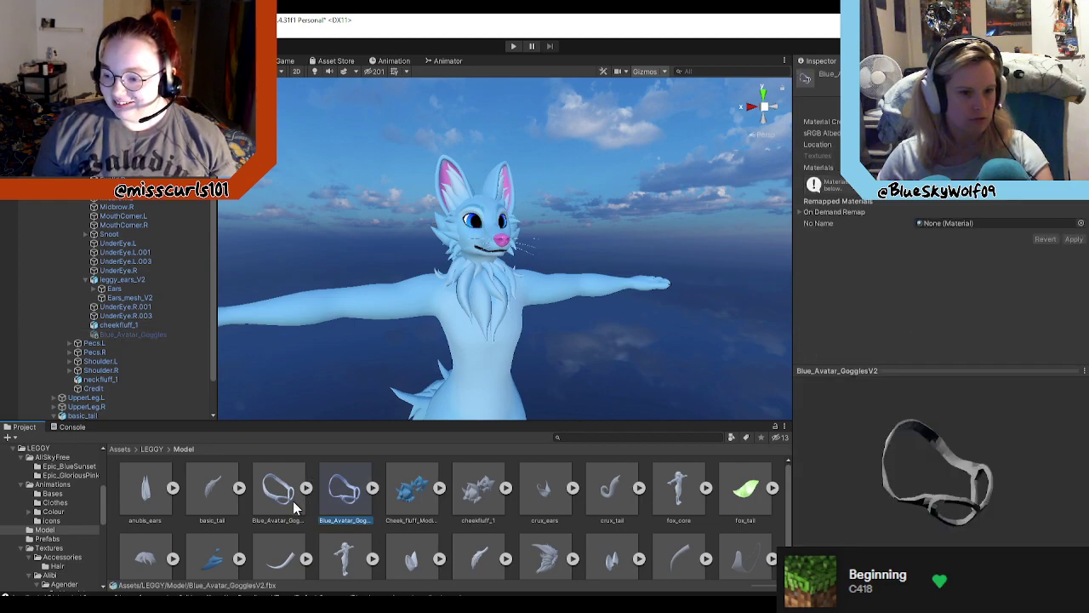
left_click_drag(333, 500, 116, 292)
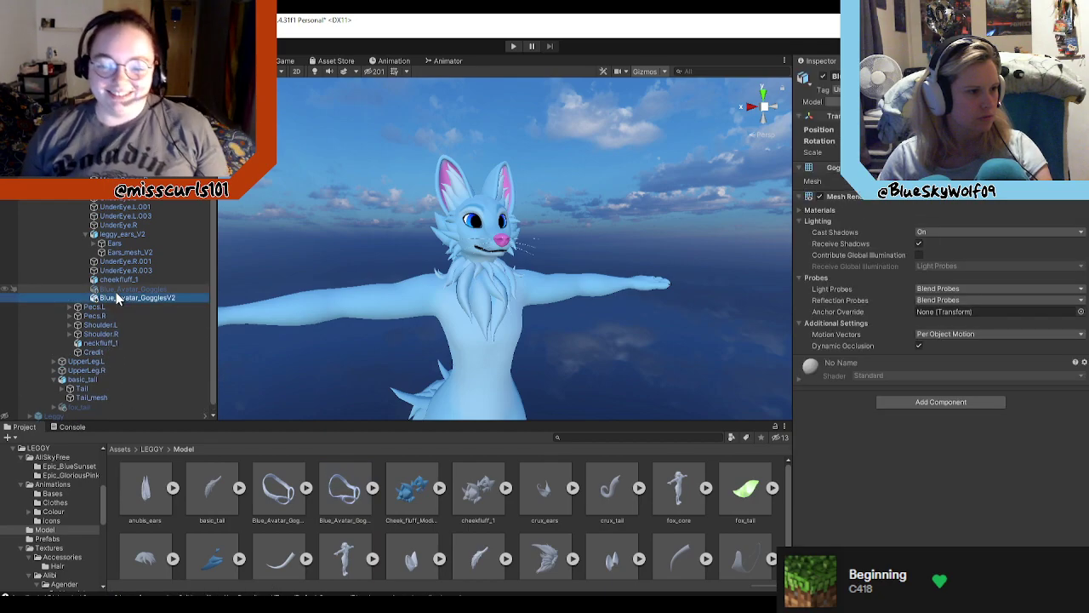
scroll(473, 335, "down", 10)
middle_click_drag(587, 364, 616, 342)
right_click_drag(535, 348, 575, 352)
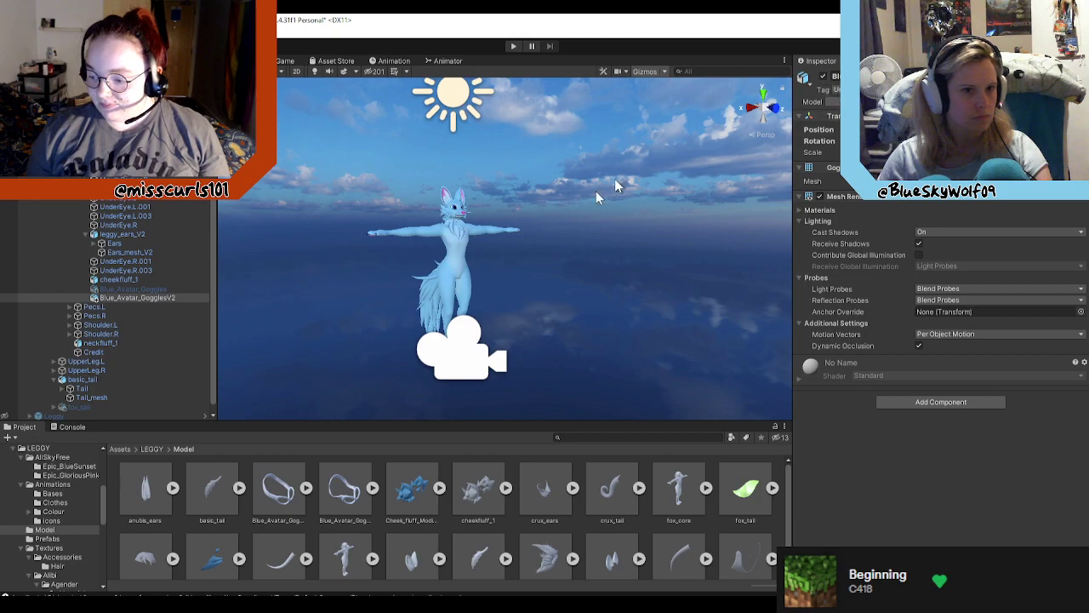
middle_click_drag(598, 197, 571, 330)
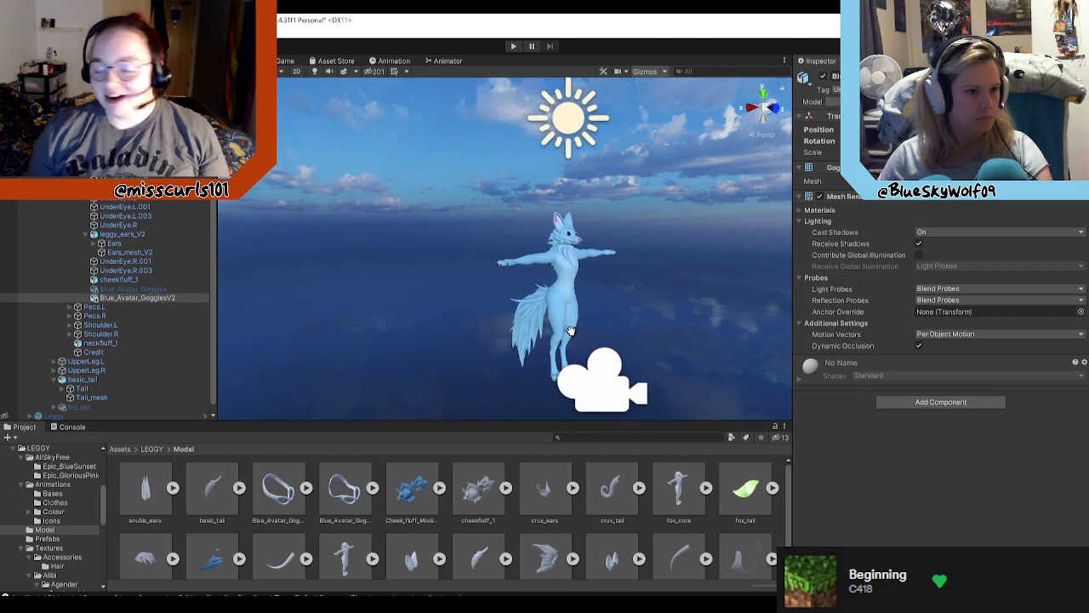
scroll(651, 315, "up", 2)
scroll(669, 315, "up", 2)
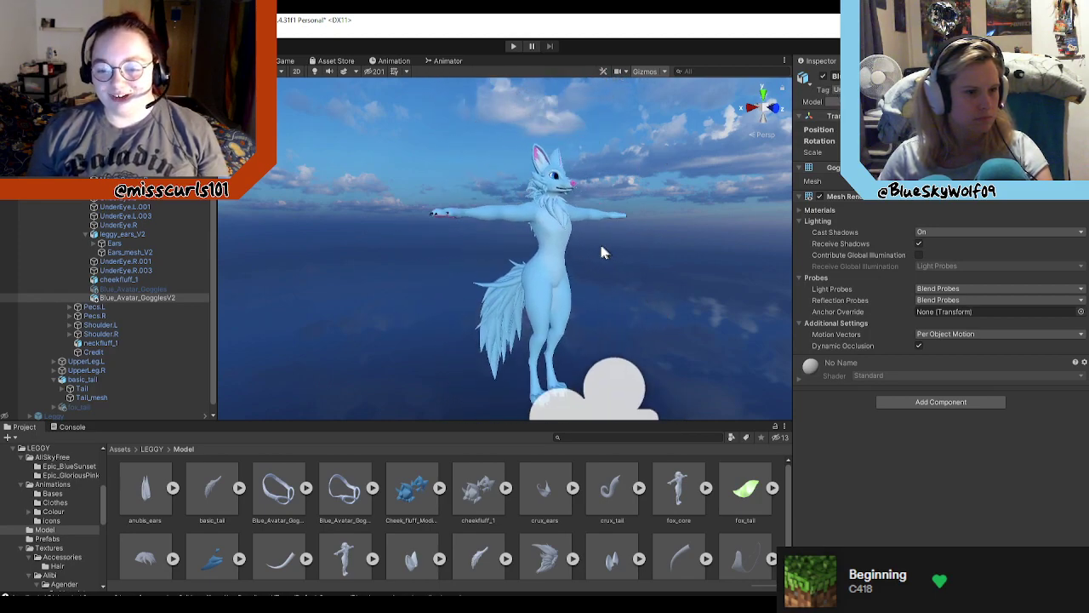
scroll(601, 252, "down", 4)
left_click(133, 298)
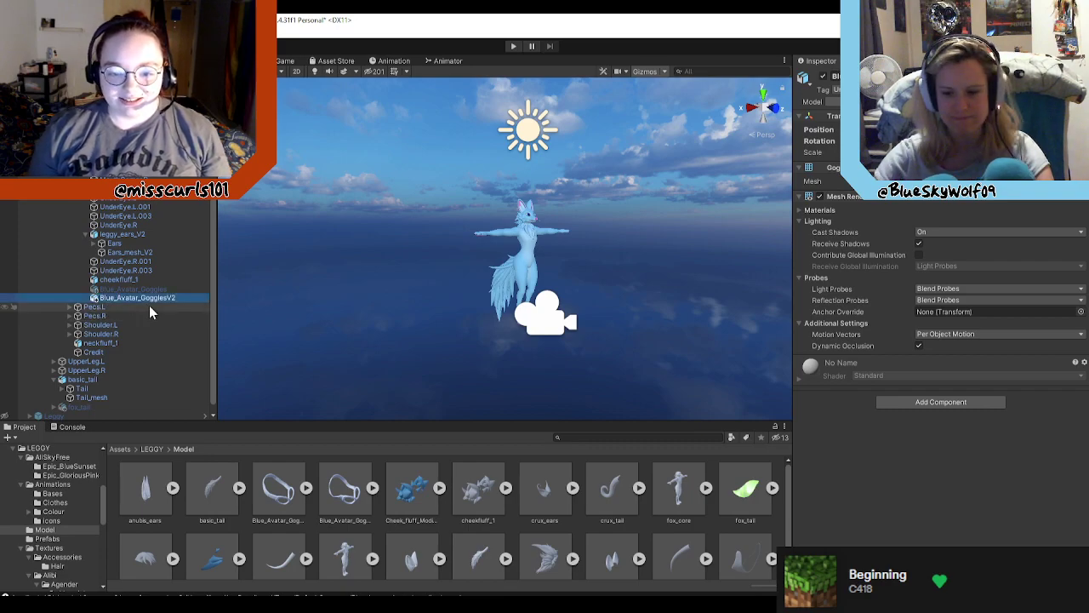
key("Delete")
Step: Add the Blue_Avatar_GogglesV2 model to the scene outside the bone hierarchy and check its fit on the avatar's head
left_click(342, 489)
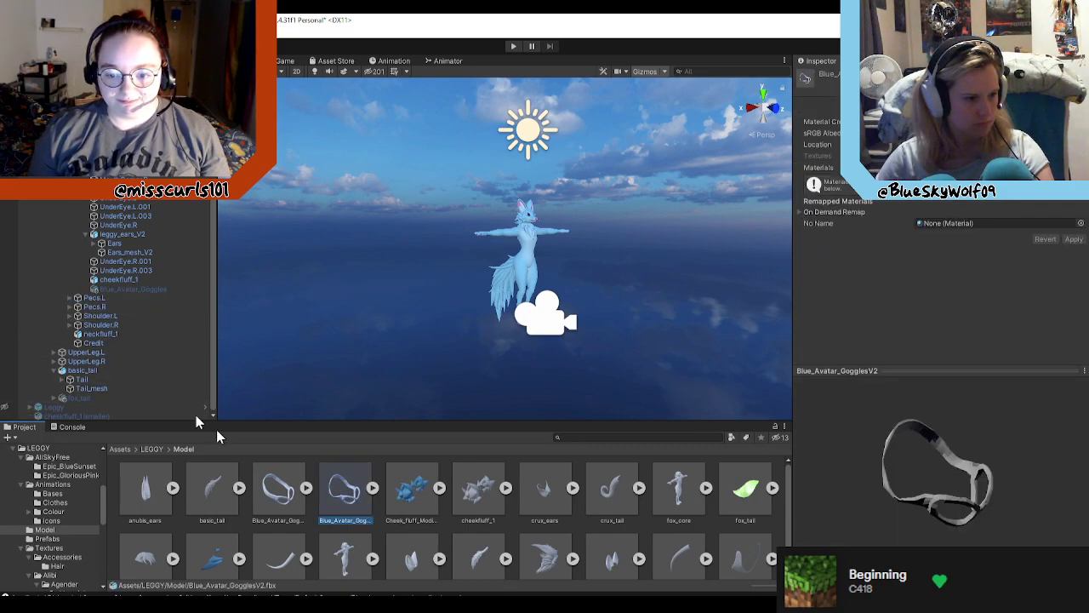
scroll(100, 253, "up", 4)
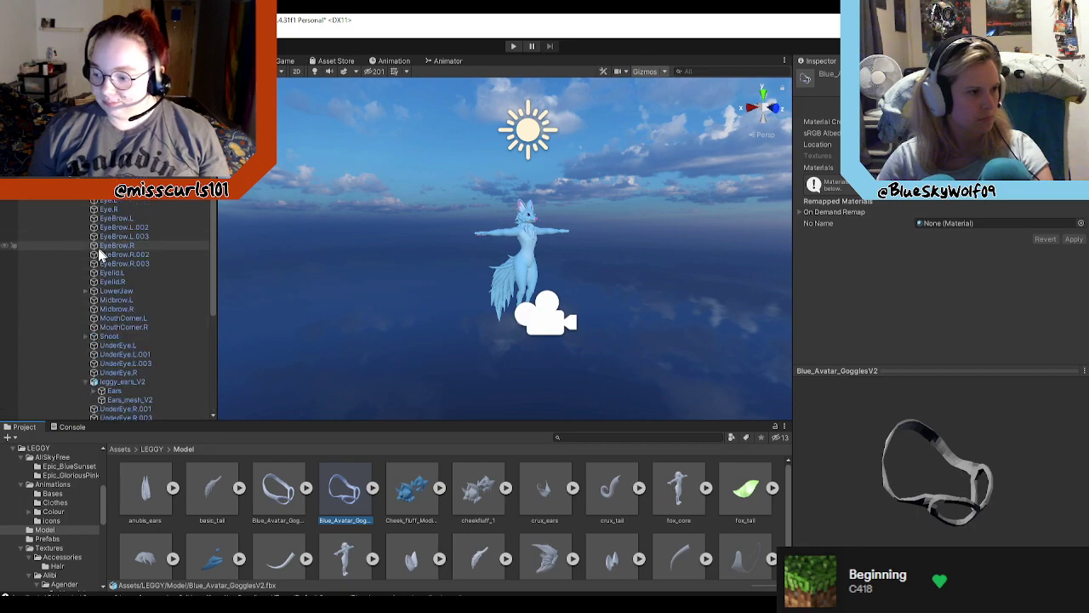
left_click(30, 119)
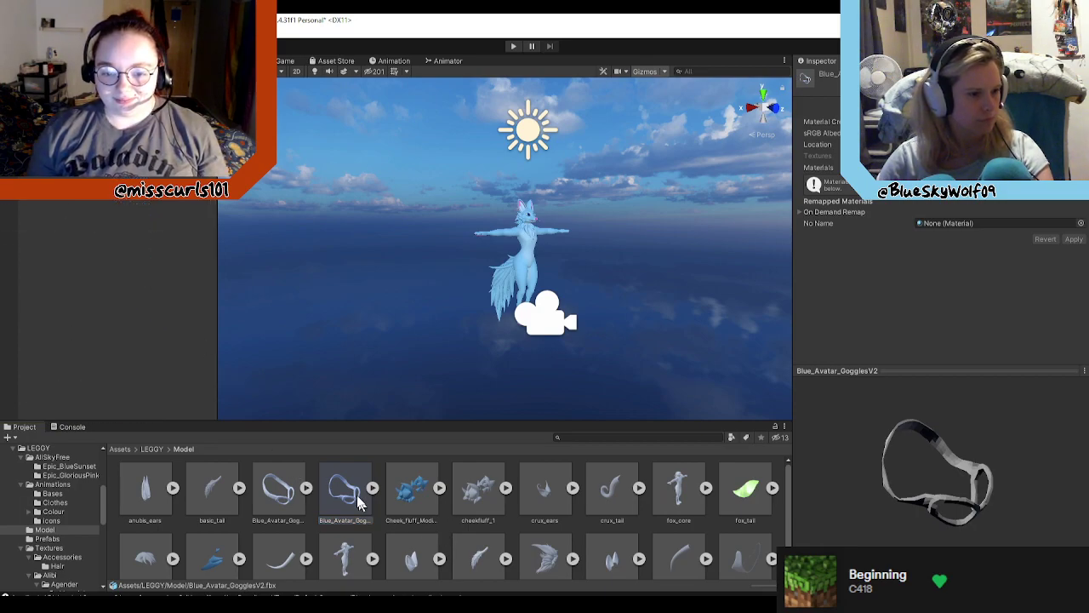
left_click_drag(269, 434, 151, 347)
scroll(580, 223, "up", 5)
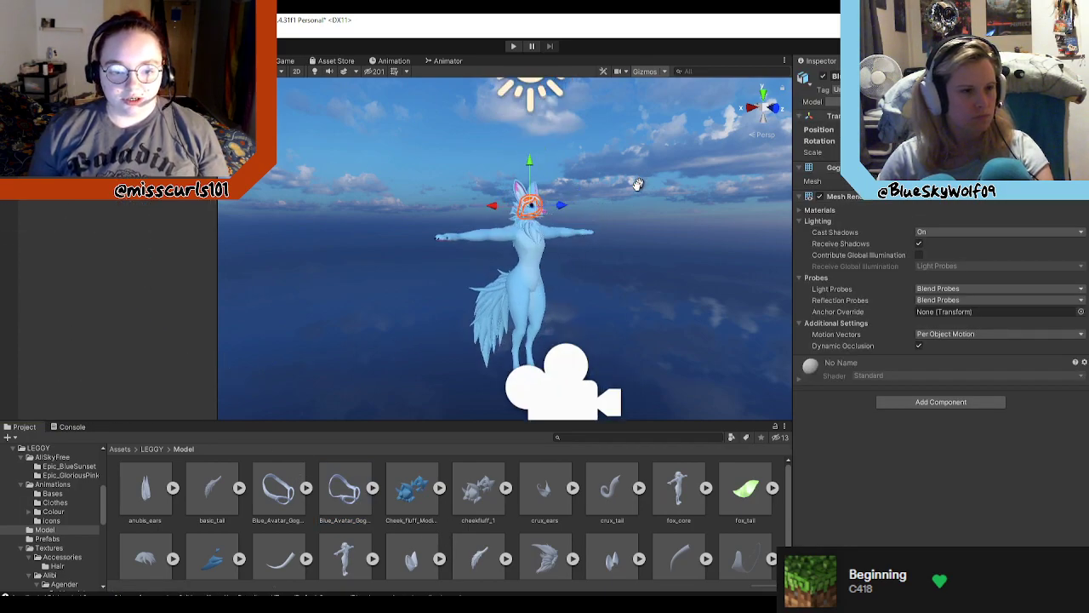
middle_click_drag(635, 181, 596, 242)
key("f")
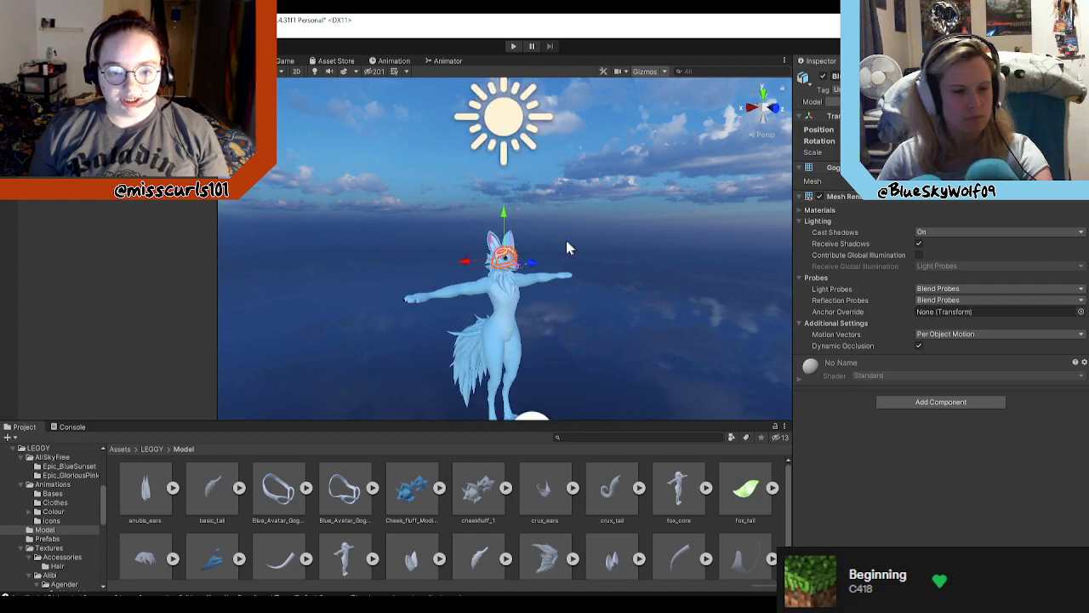
scroll(571, 247, "up", 3)
scroll(582, 267, "up", 8)
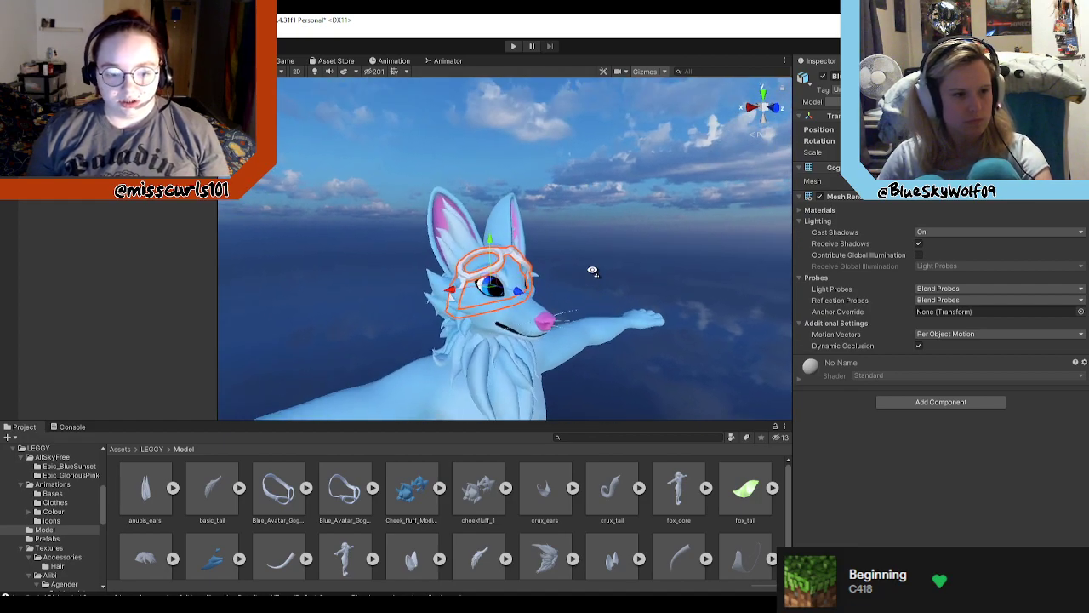
right_click_drag(549, 279, 317, 296)
left_click(532, 335)
left_click_drag(481, 333, 724, 332, "alt")
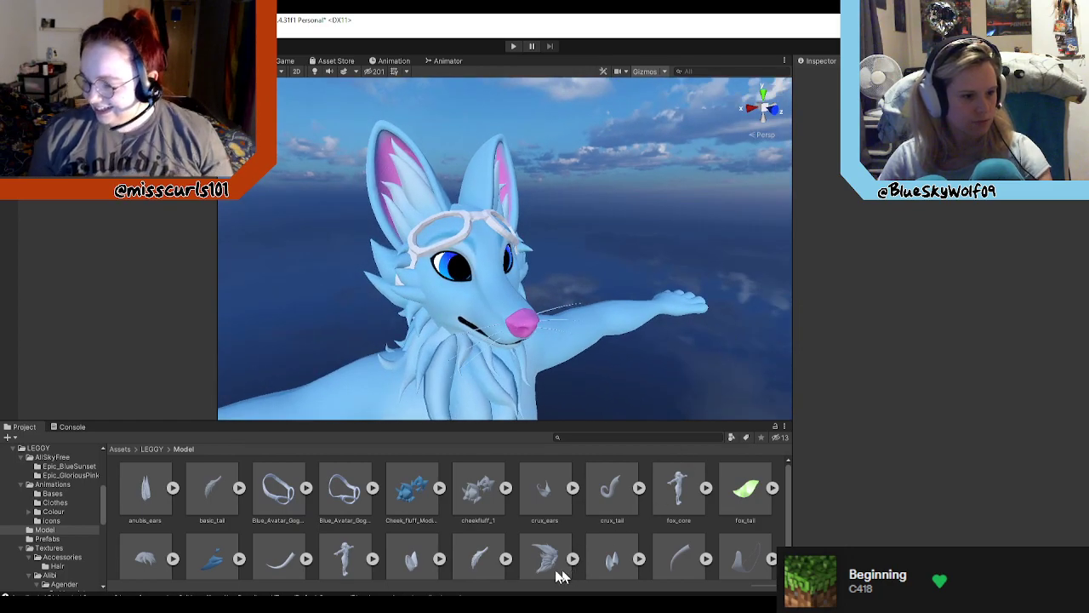
Step: Add the Cheek_fluff_Modifed model to the scene and check it on the side of the avatar's face
left_click(423, 499)
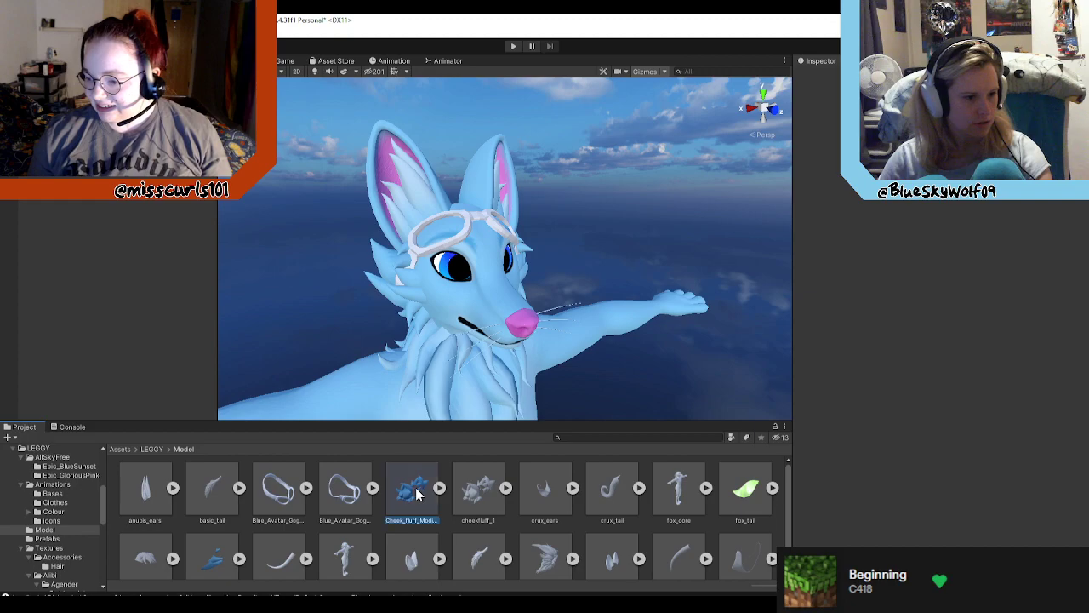
left_click(49, 275)
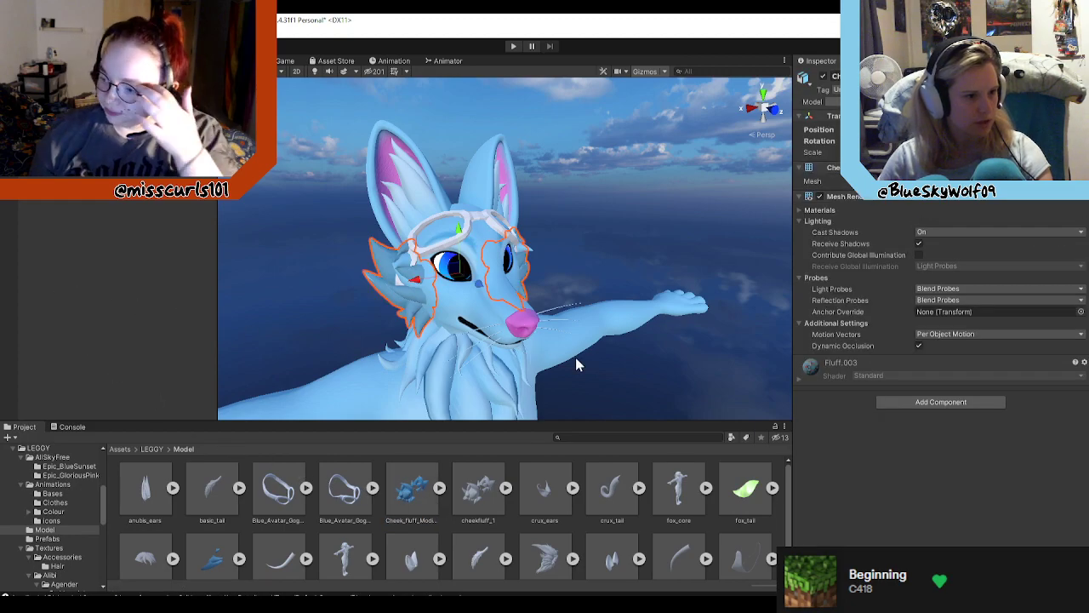
left_click_drag(577, 364, 613, 384, "alt")
scroll(610, 357, "up", 4)
scroll(610, 384, "down", 3)
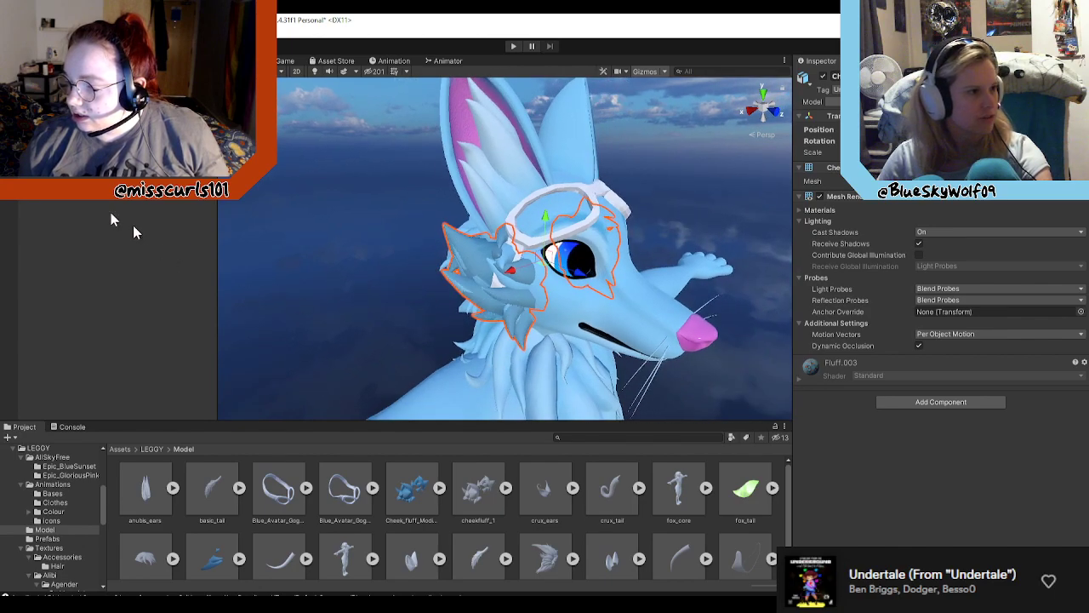
Step: Apply the Blue_fluff 1 material from the Blue_Textures folder to the modified cheek fluff
left_click(441, 489)
left_click(488, 500)
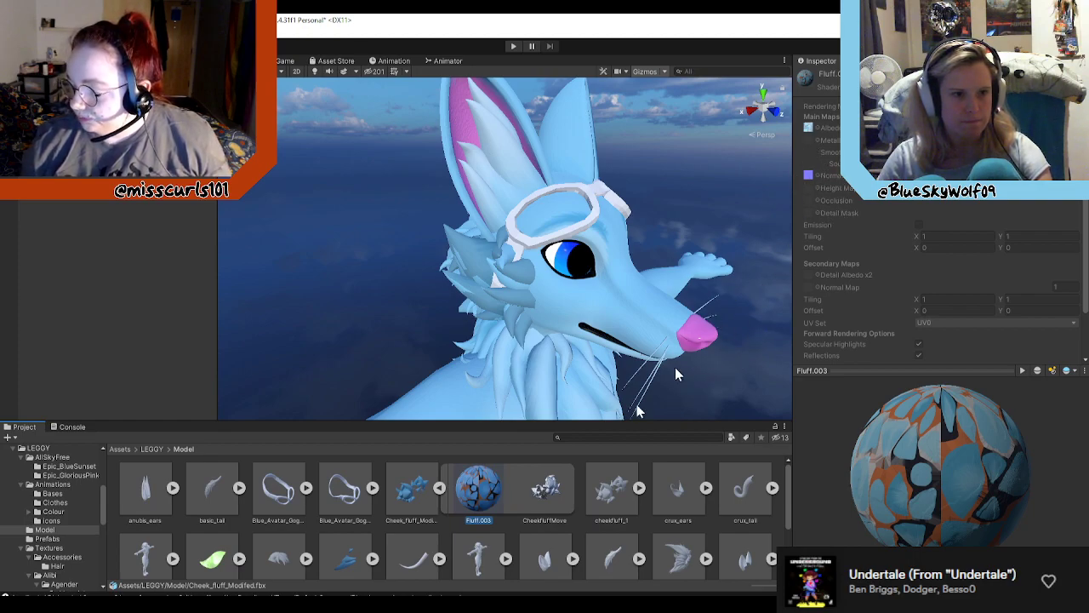
left_click(417, 506)
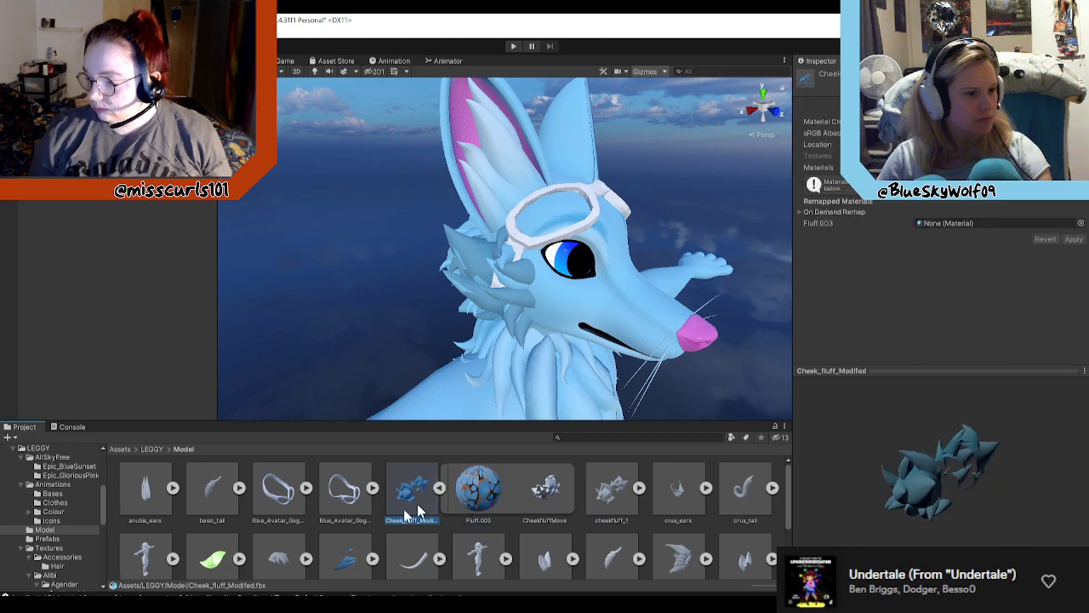
left_click(150, 450)
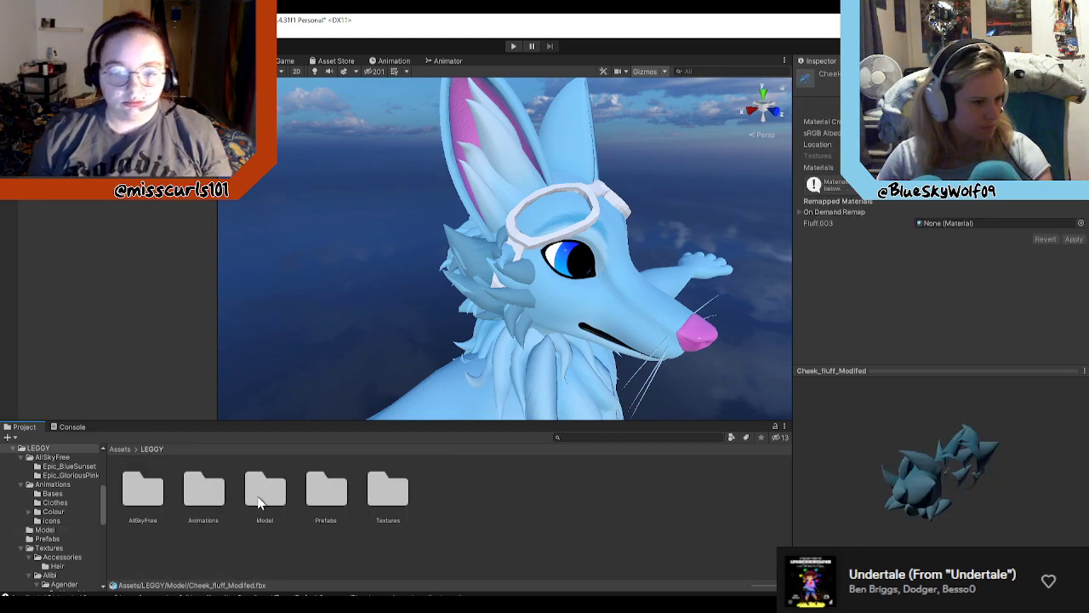
double_click(385, 493)
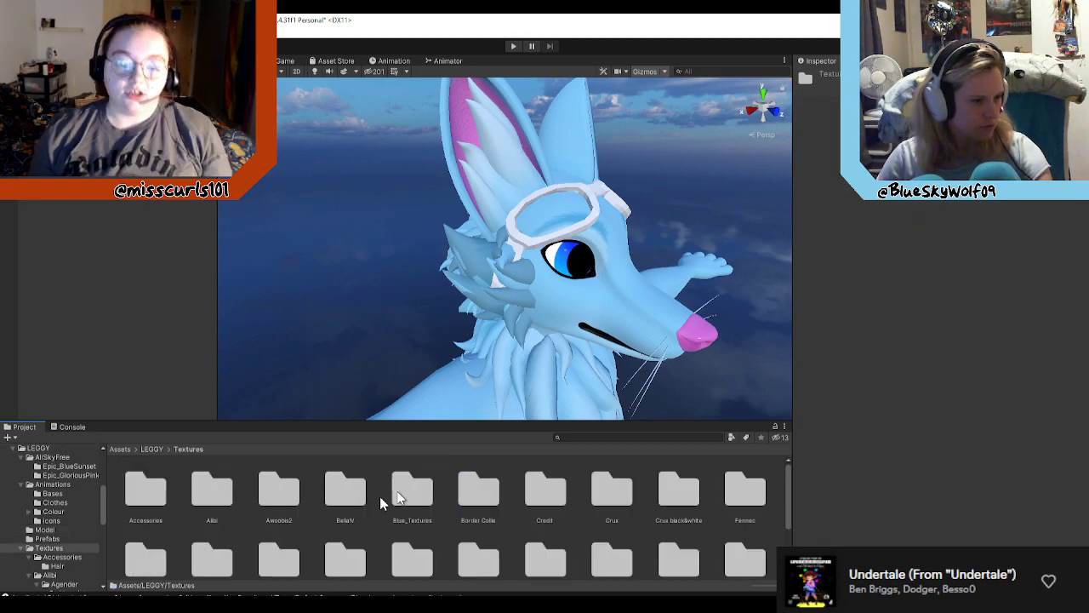
left_click(419, 498)
double_click(419, 494)
scroll(510, 511, "down", 1)
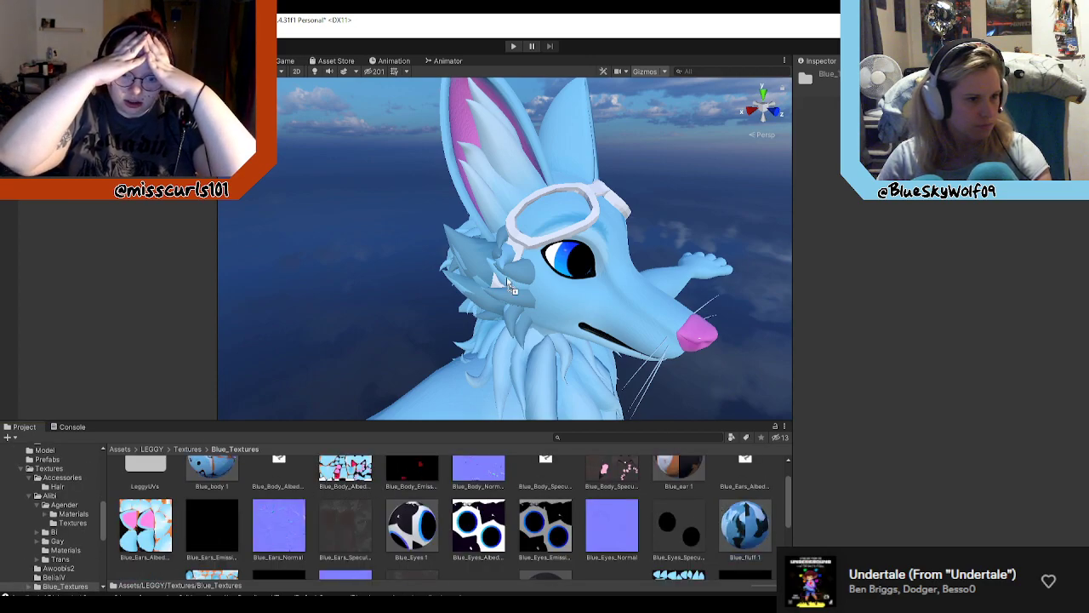
right_click_drag(699, 322, 645, 322)
key("d")
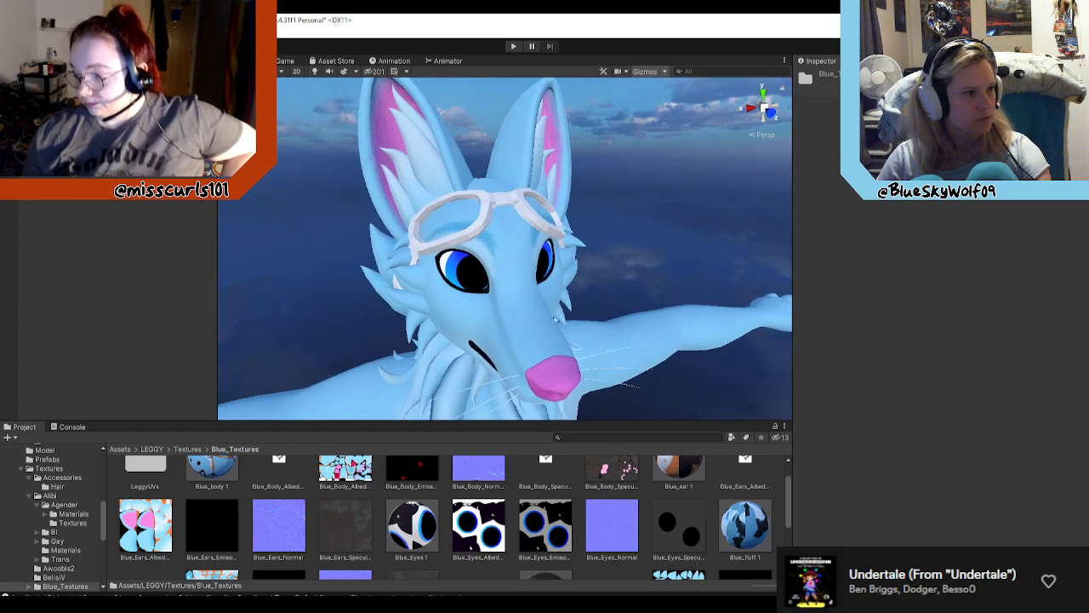
left_click(382, 245)
mouse_move(566, 307)
right_mouse_down()
mouse_move(615, 282)
mouse_move(562, 315)
right_mouse_up()
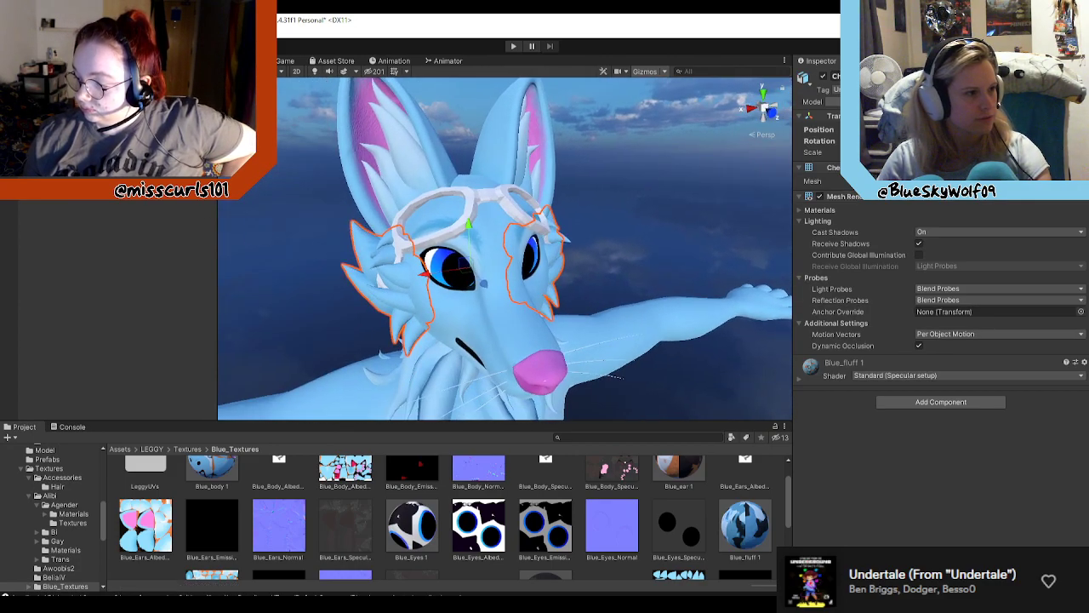
Step: Return to the LEGGY Model folder and add the Hair_Fluff_Test model to the scene
left_click(188, 450)
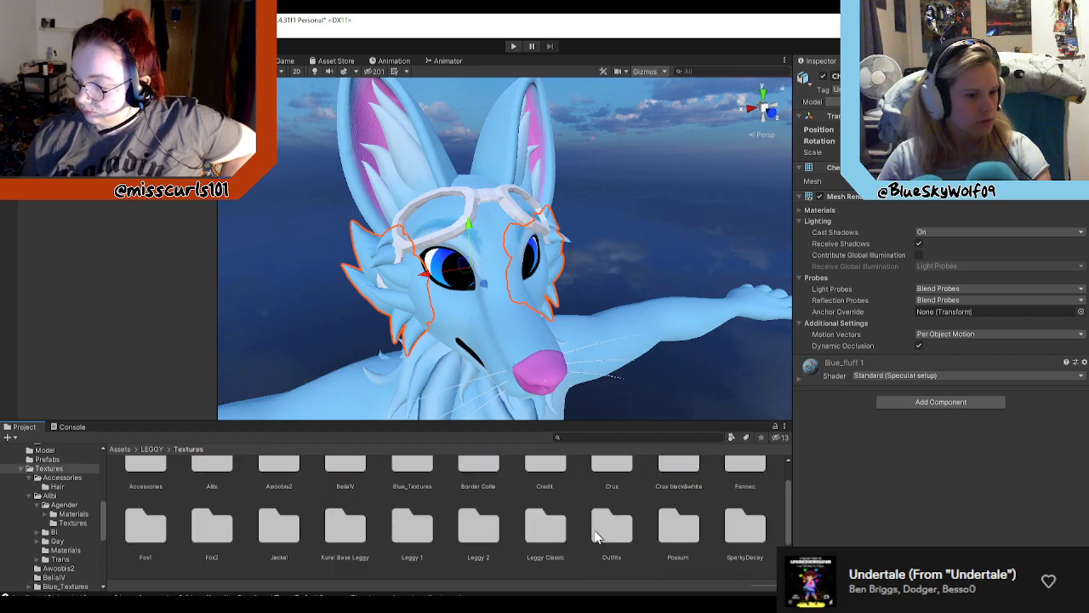
scroll(630, 528, "up", 2)
scroll(545, 536, "down", 2)
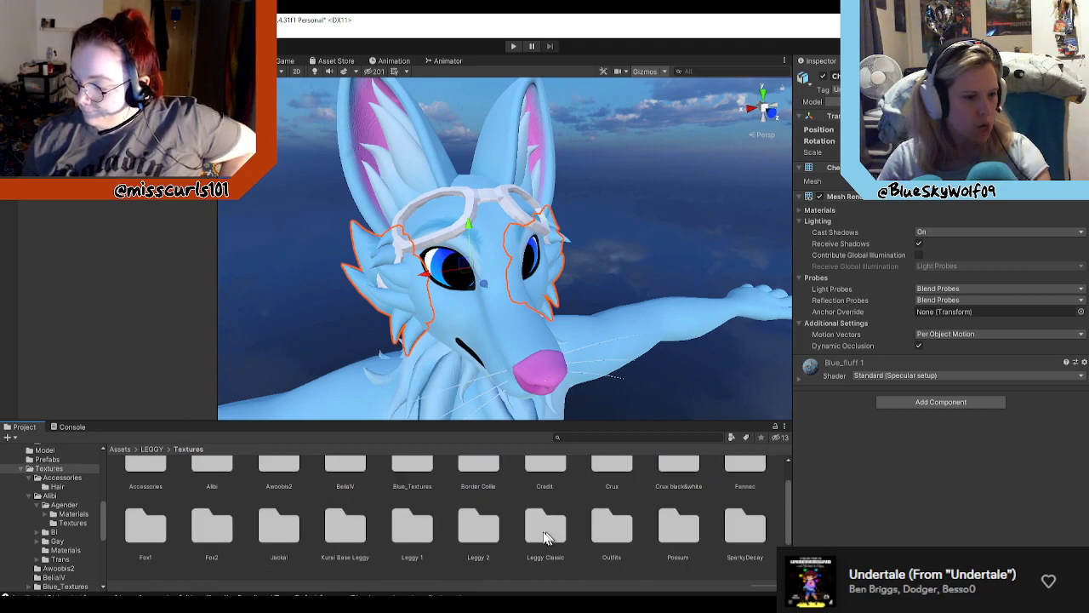
left_click(151, 450)
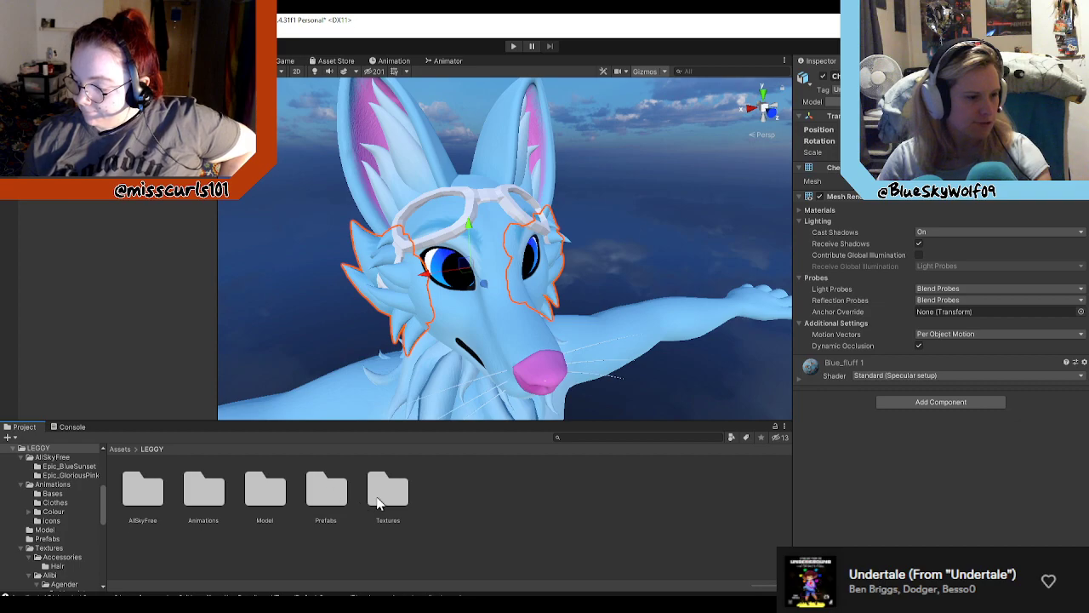
double_click(262, 495)
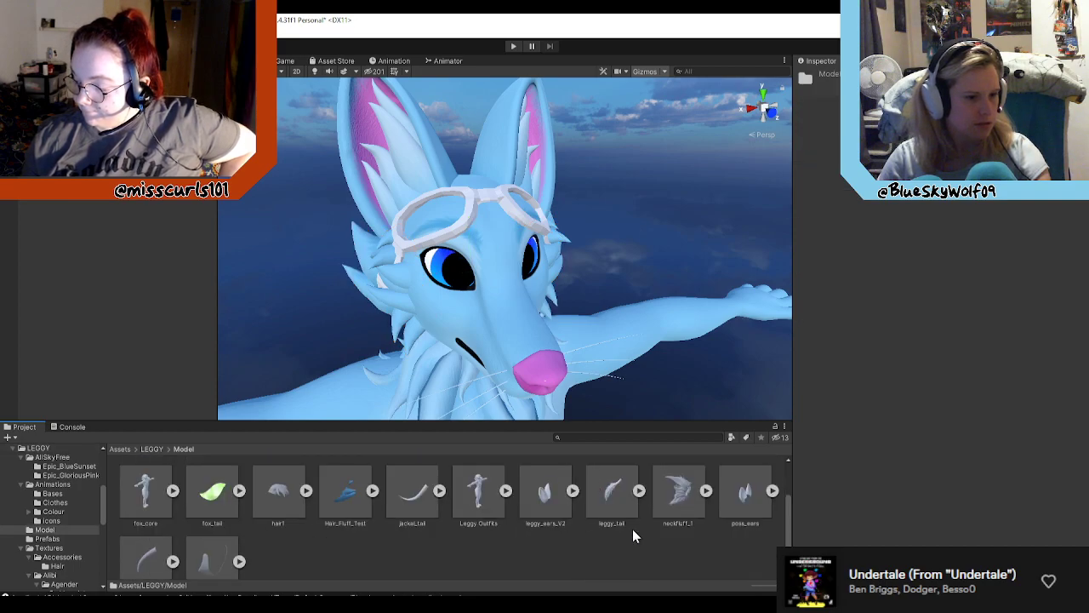
scroll(579, 534, "up", 2)
left_click(439, 488)
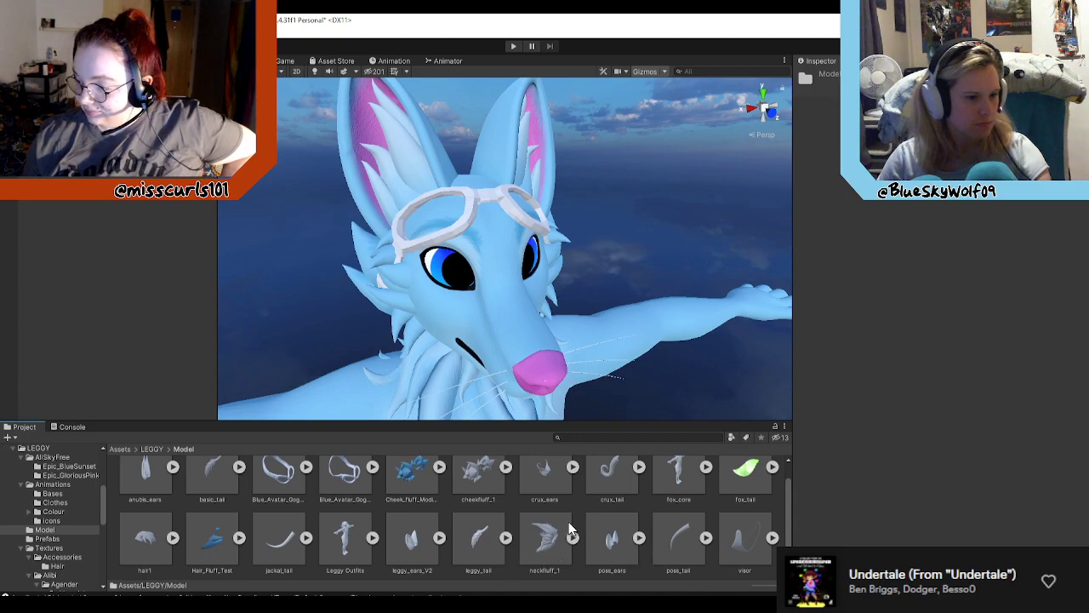
left_click(219, 557)
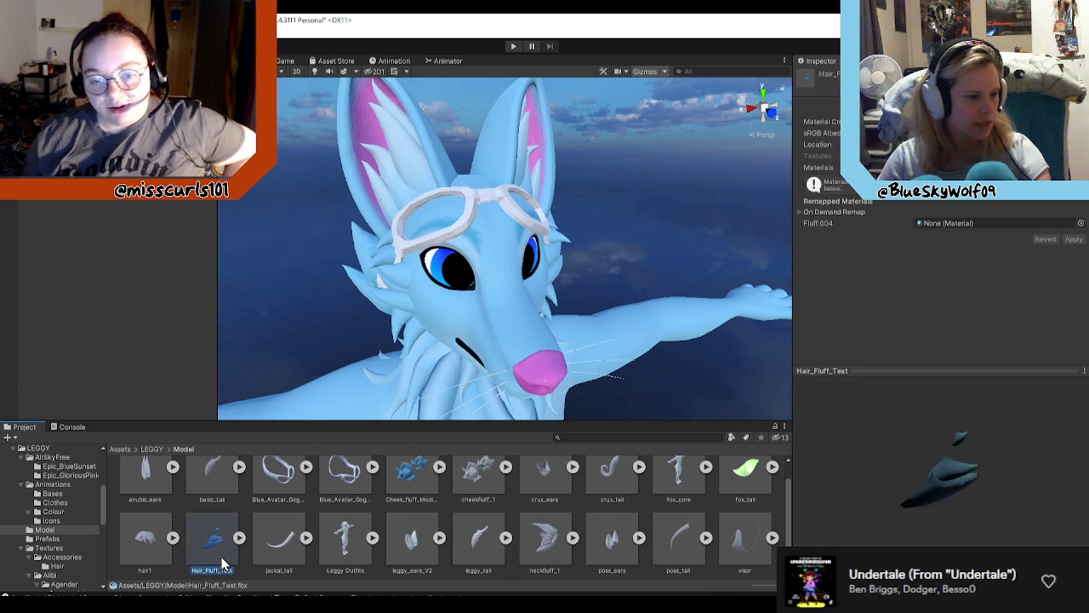
left_click_drag(218, 553, 114, 277)
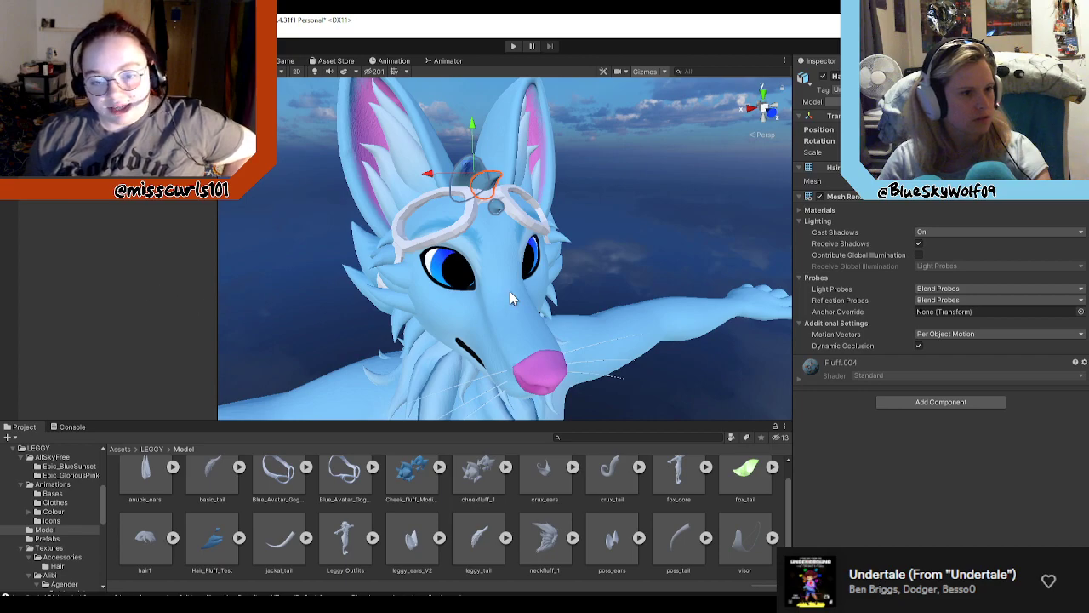
Step: Find the Blue_fluff 1 material in the Blue_Textures folder and apply it to the rear hair tuft on the avatar's head
left_click(151, 450)
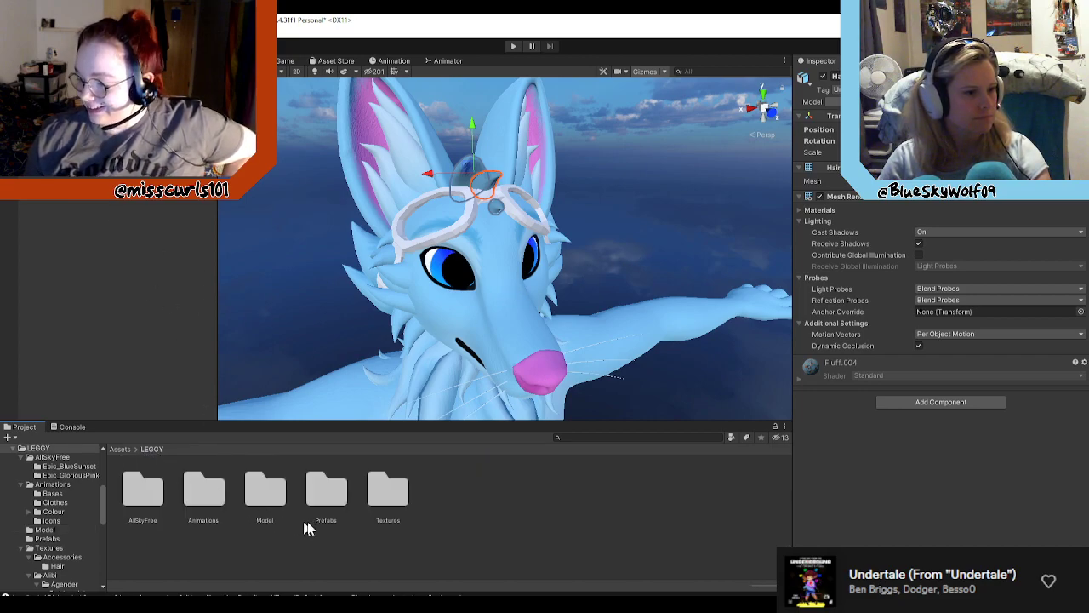
double_click(387, 494)
scroll(596, 527, "down", 1)
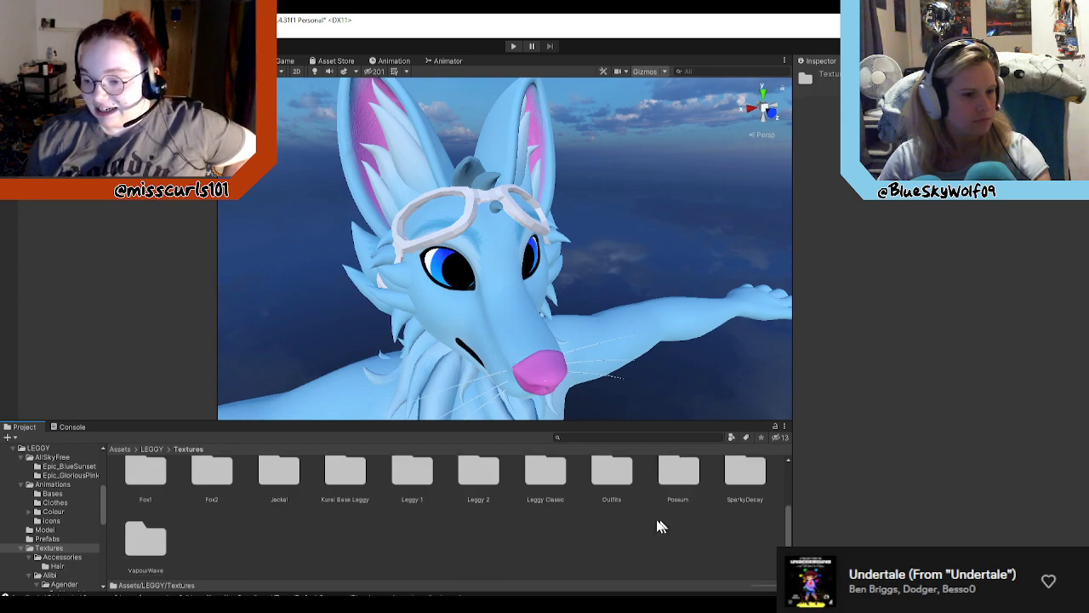
scroll(596, 528, "up", 1)
scroll(460, 557, "down", 1)
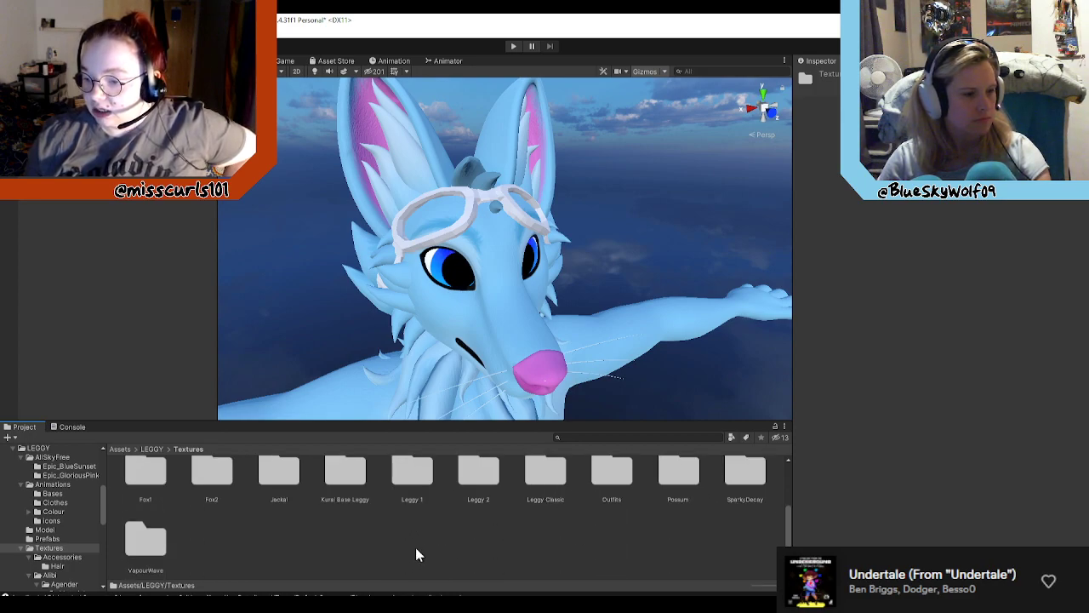
scroll(379, 546, "up", 3)
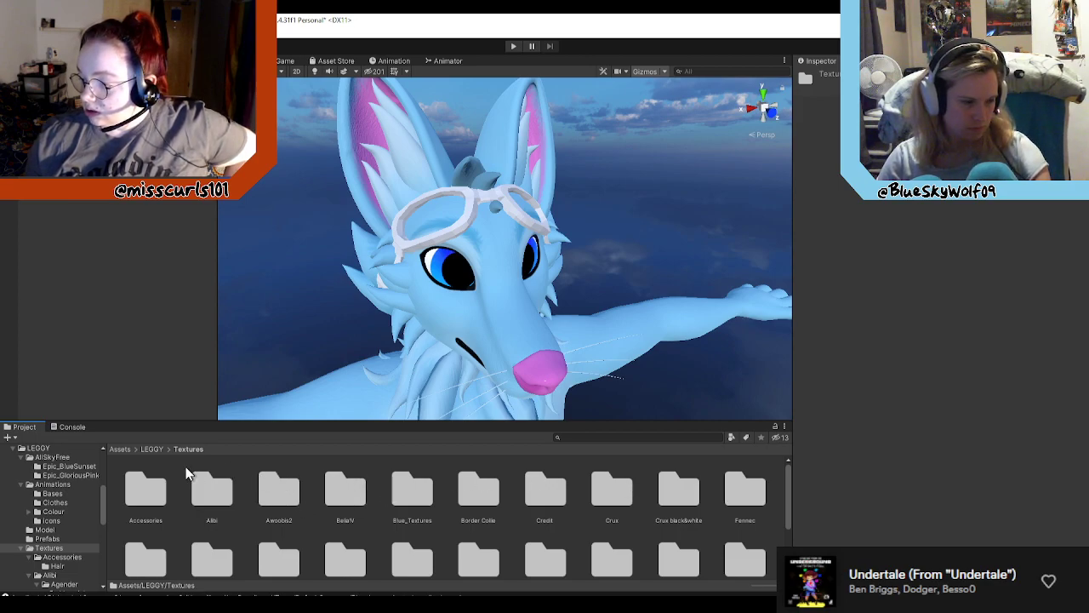
left_click(155, 450)
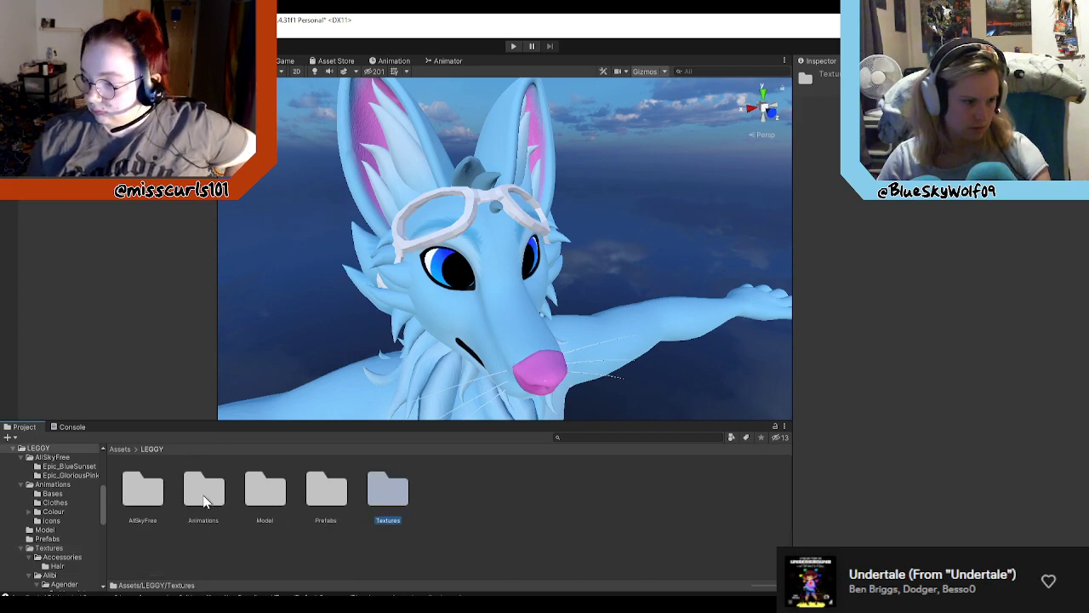
double_click(409, 492)
double_click(410, 489)
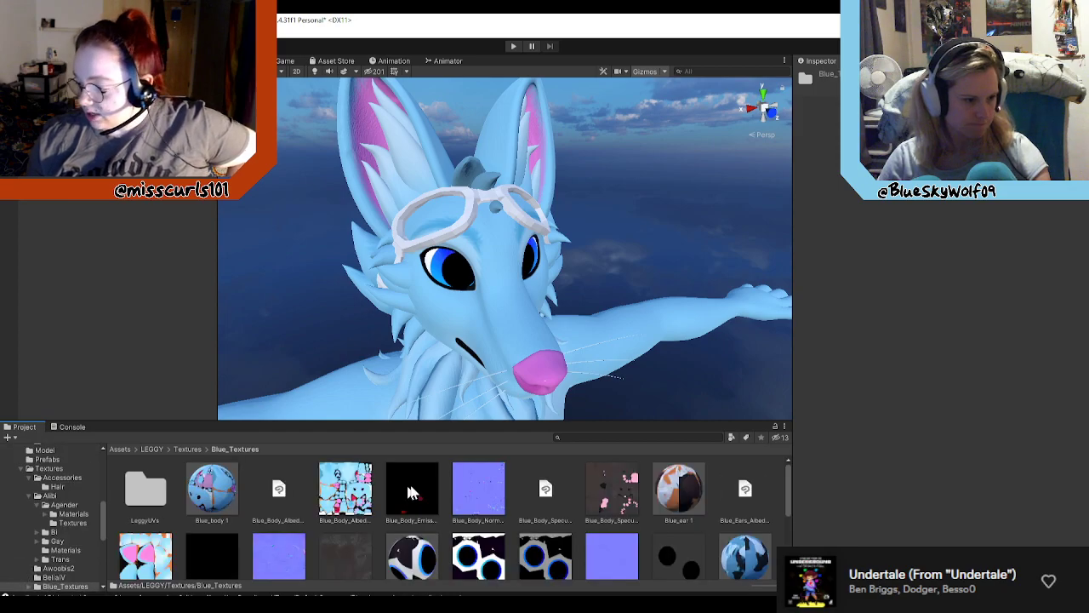
scroll(545, 502, "down", 1)
left_click_drag(745, 504, 478, 170)
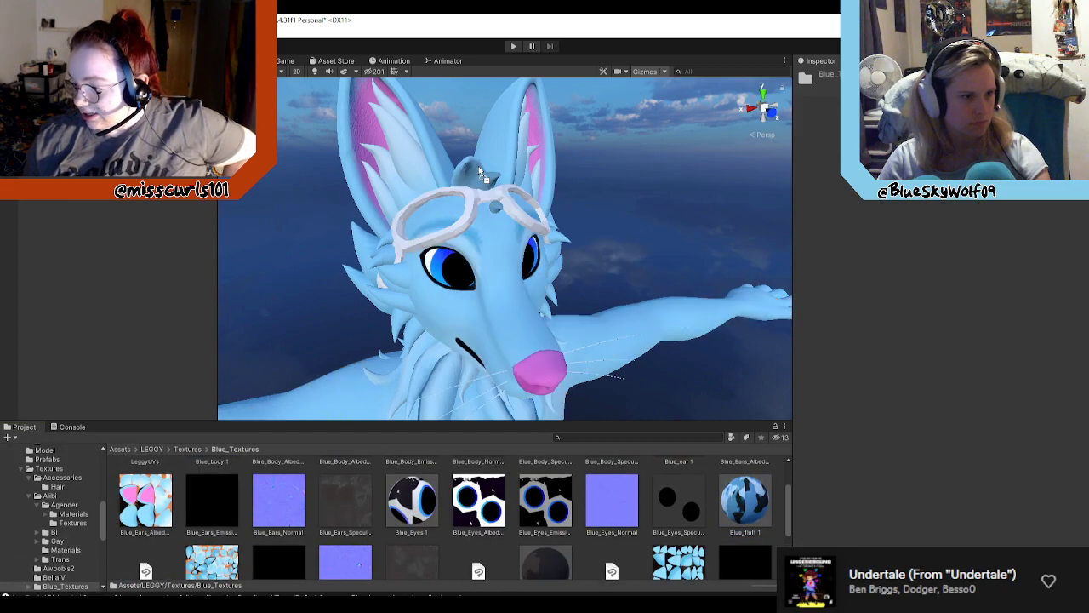
Step: Parent Blue_Avatar_GogglesV2 to the head bone, alongside the disabled original Blue_Avatar_Goggles
right_click_drag(656, 248, 720, 235)
key("w")
key("s")
key("d")
key("a")
key("d")
key("a")
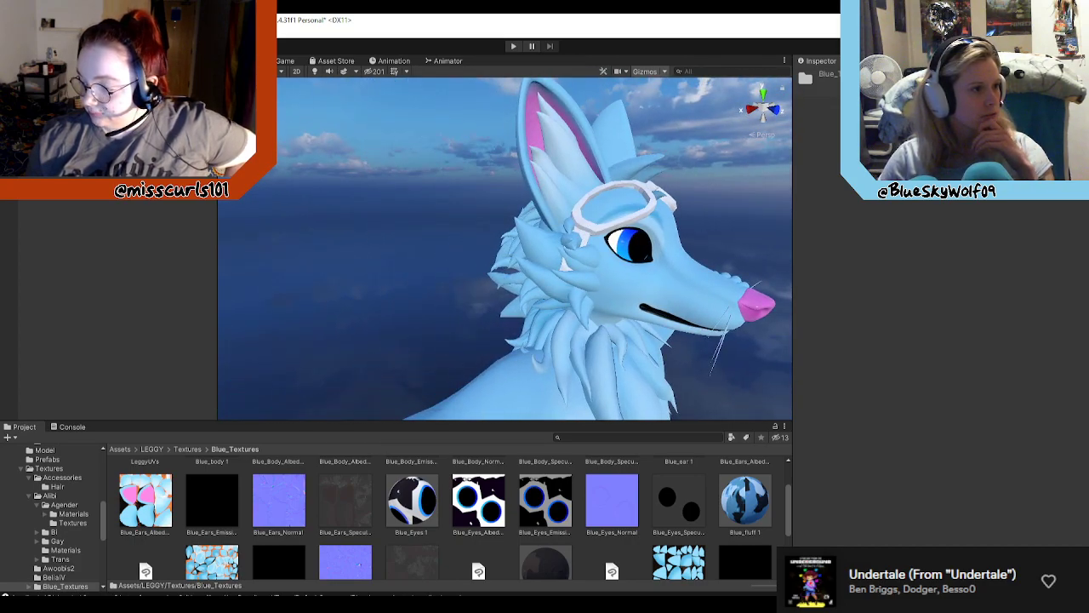
scroll(174, 347, "down", 10)
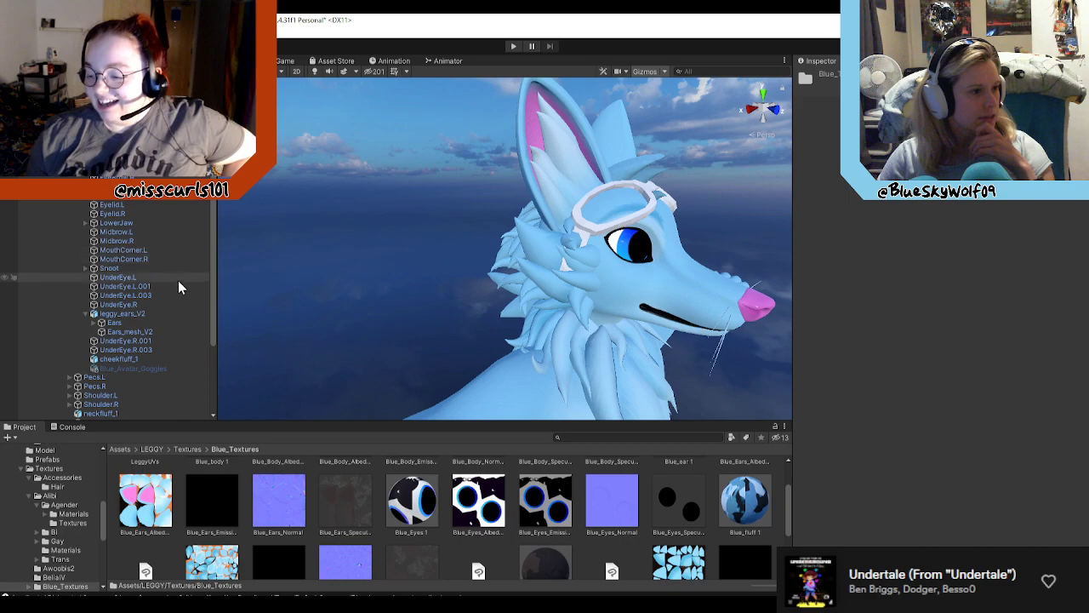
scroll(174, 348, "down", 2)
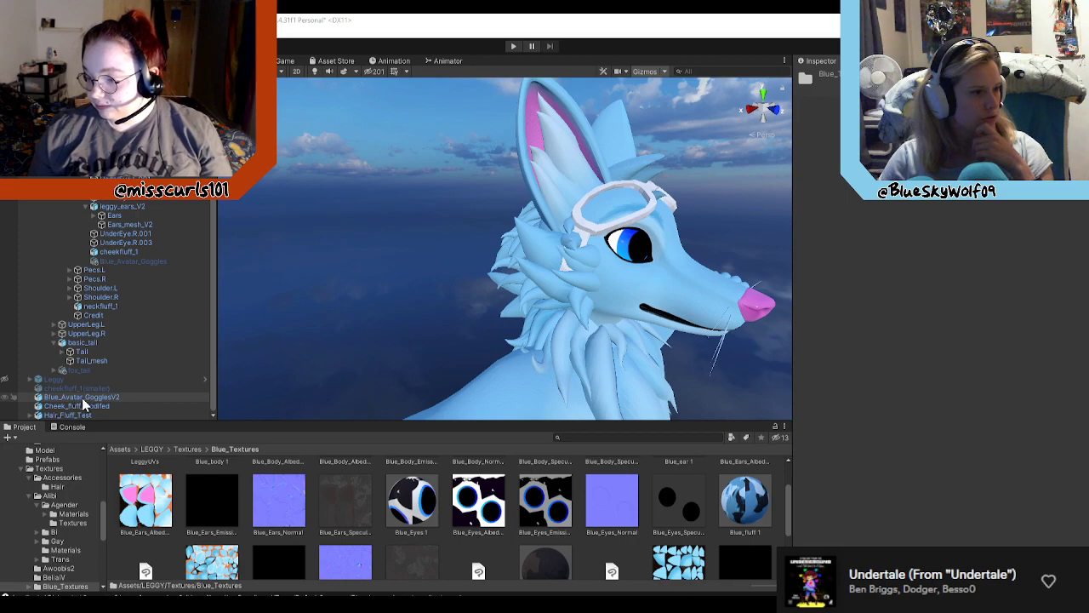
left_click_drag(83, 405, 119, 269)
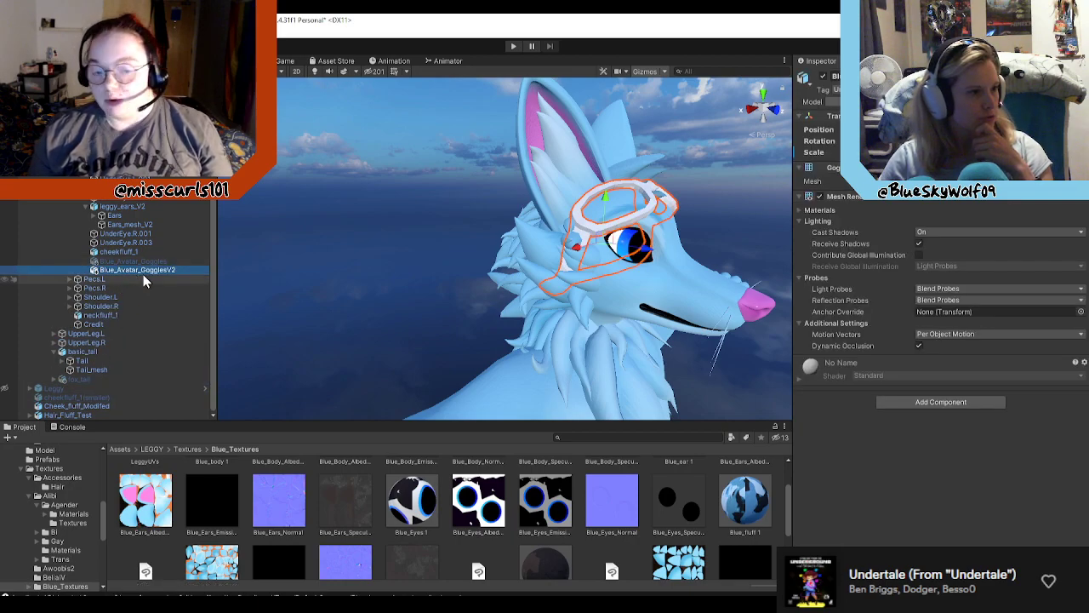
Step: Parent Cheek_fluff_Modifed to the same head bone and disable the original cheekfluff_1 object
left_click(96, 406)
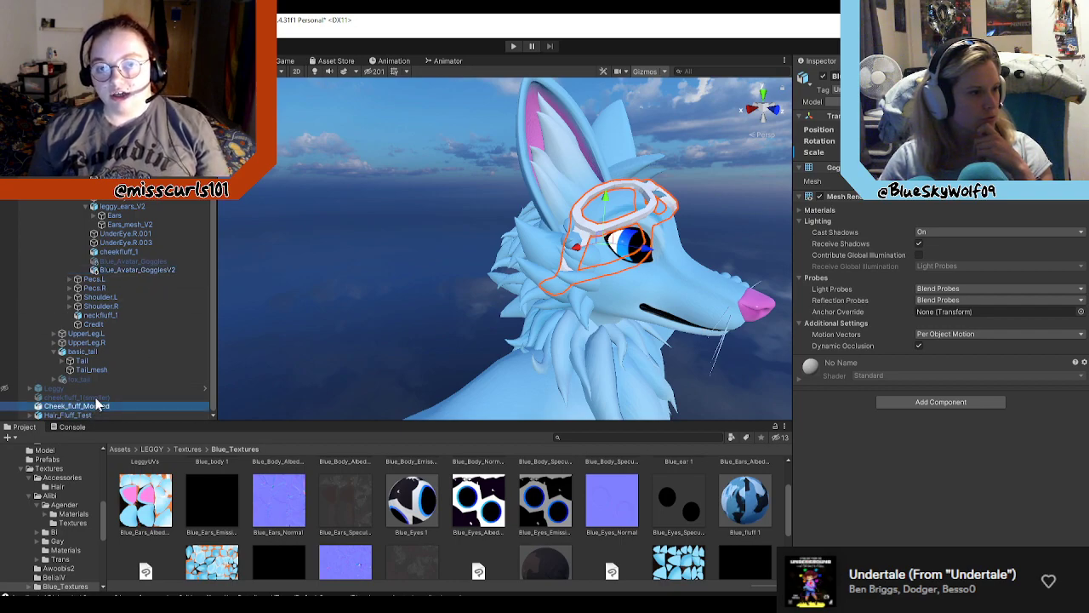
left_click_drag(96, 406, 126, 254)
left_click(126, 253)
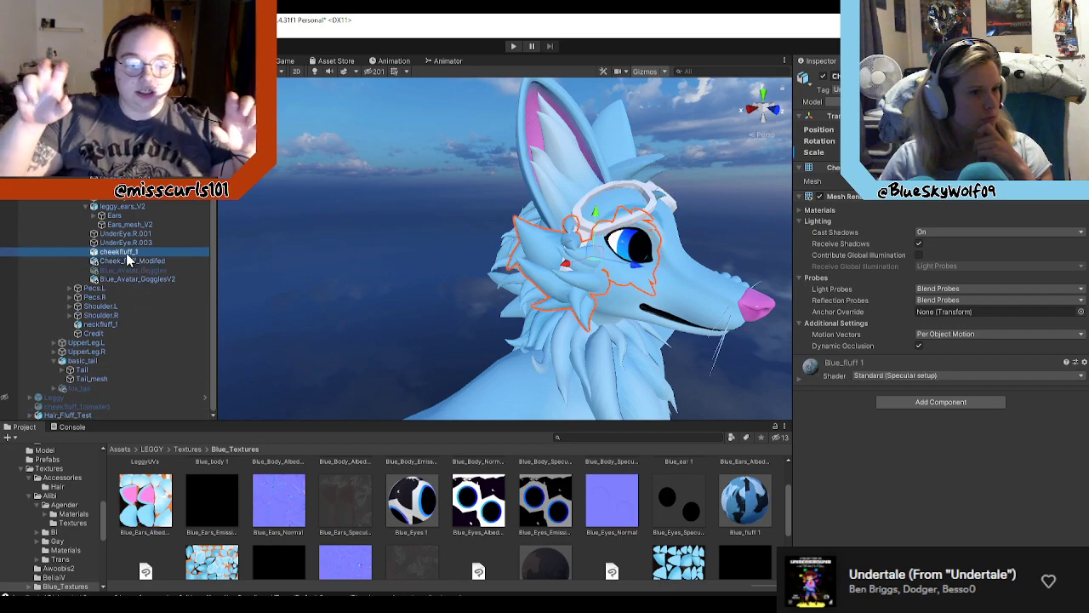
left_click(823, 77)
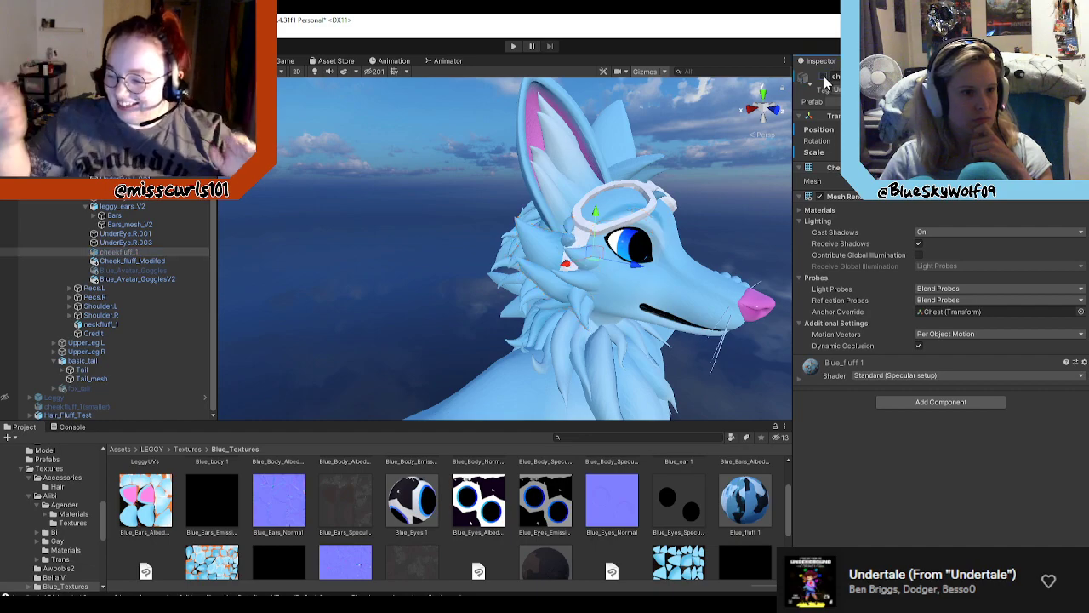
Step: Parent Hair_Fluff_Test to the head bone beside the new goggles and check the avatar from the front
left_click(75, 414)
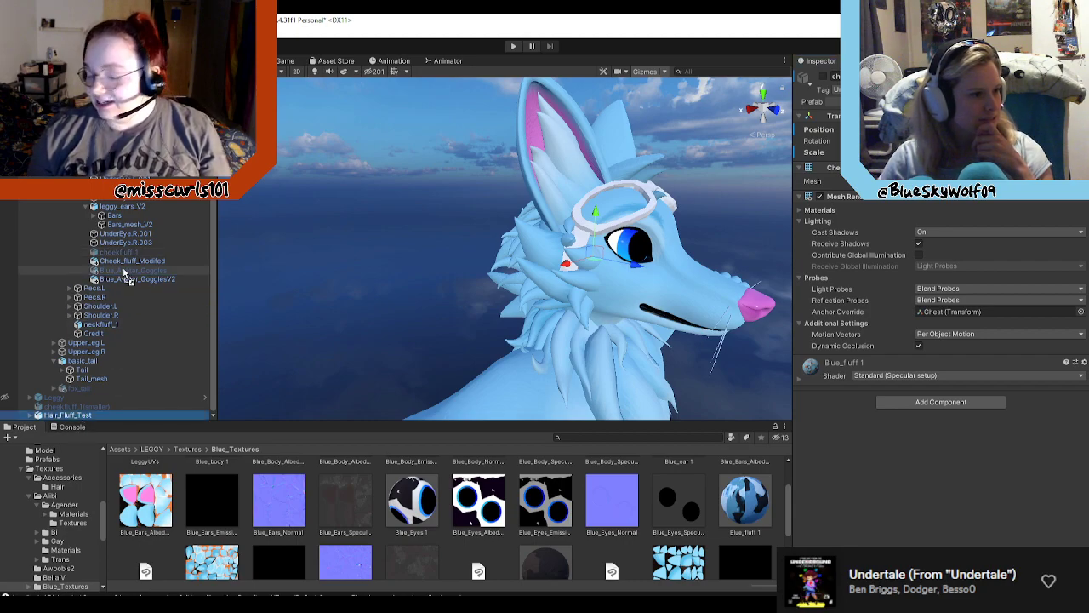
left_click_drag(125, 289, 126, 292)
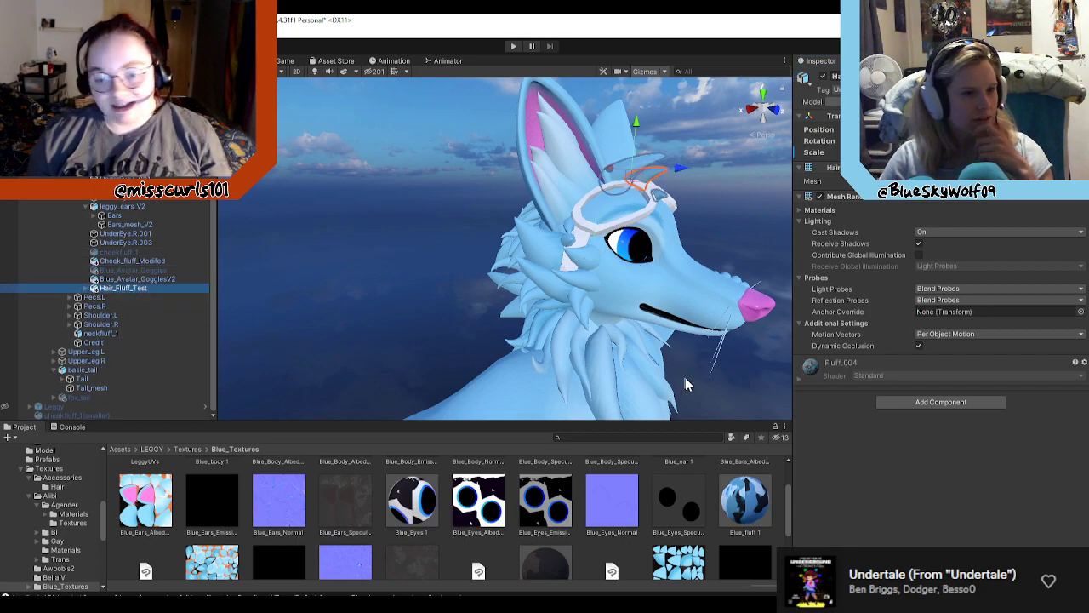
left_click(716, 383)
right_click_drag(716, 387, 643, 294)
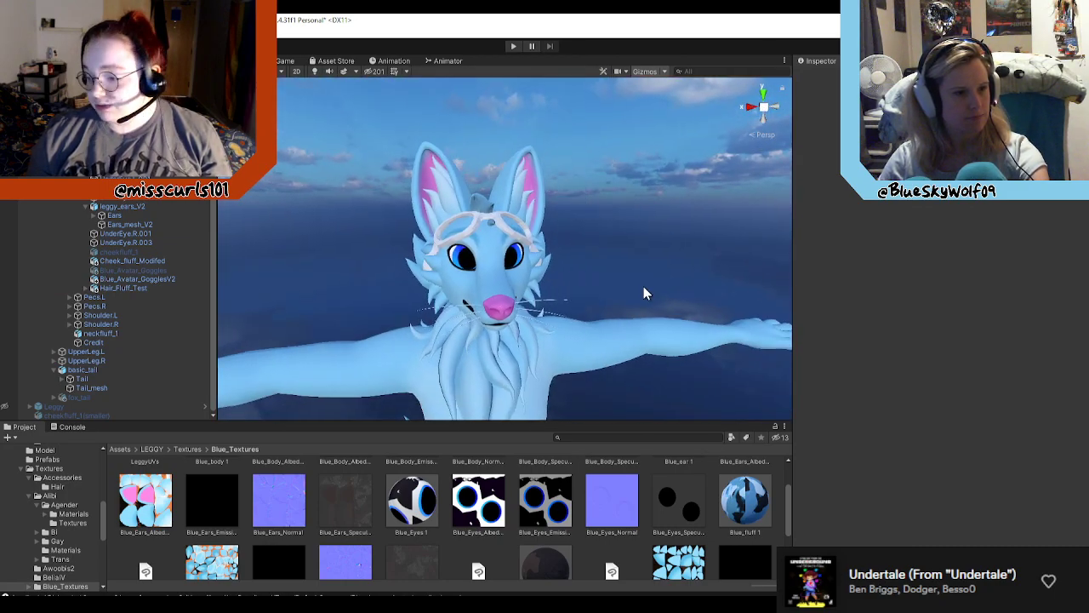
Step: Run the scene in Play mode and inspect the posed avatar from the side in the Scene view
scroll(637, 301, "down", 5)
scroll(622, 346, "up", 5)
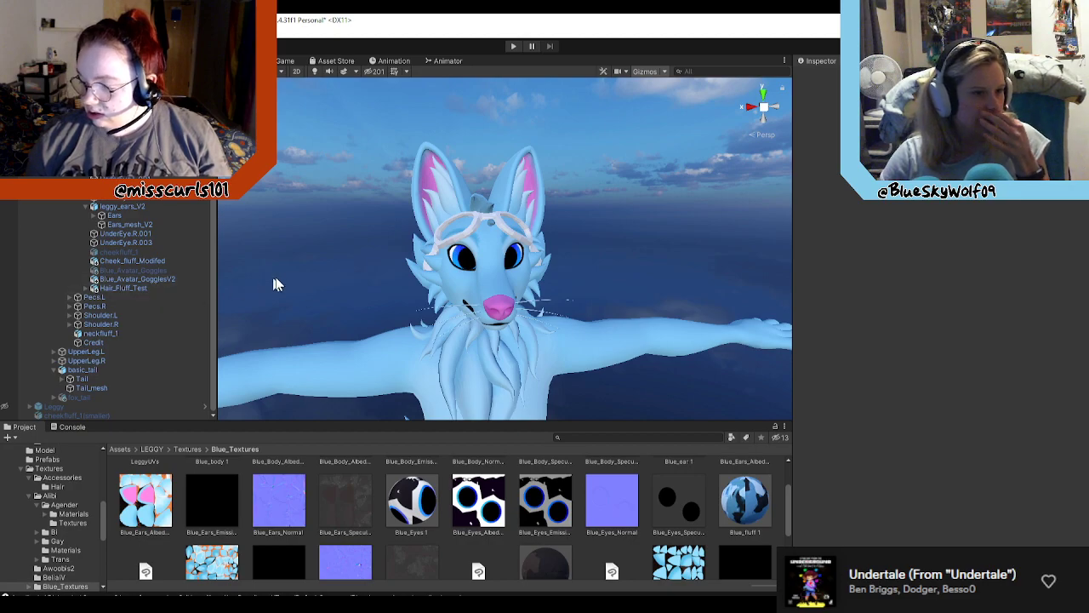
scroll(52, 282, "up", 3)
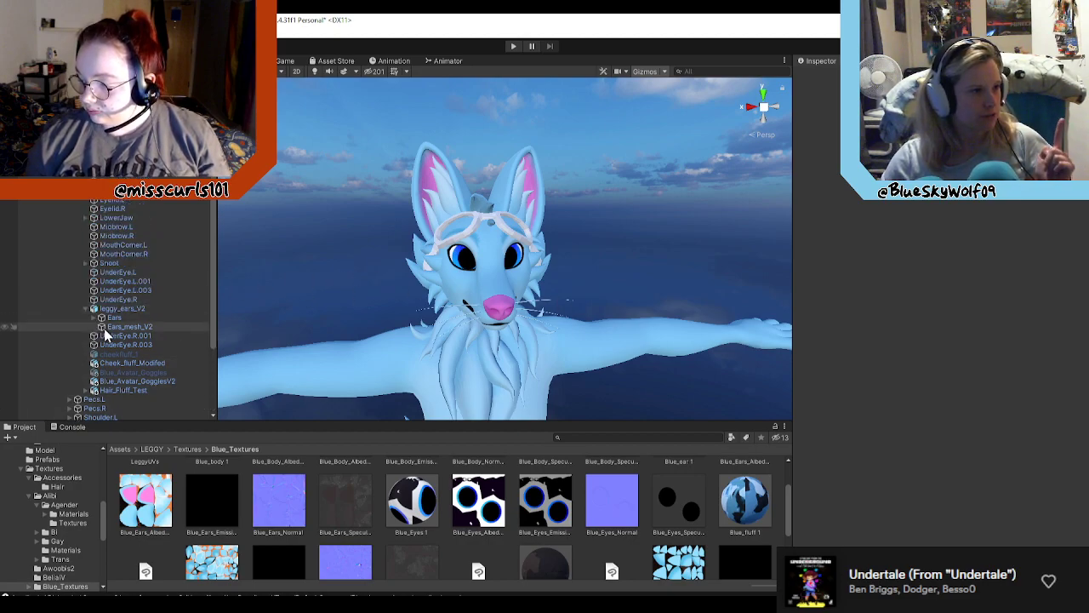
scroll(136, 353, "up", 1)
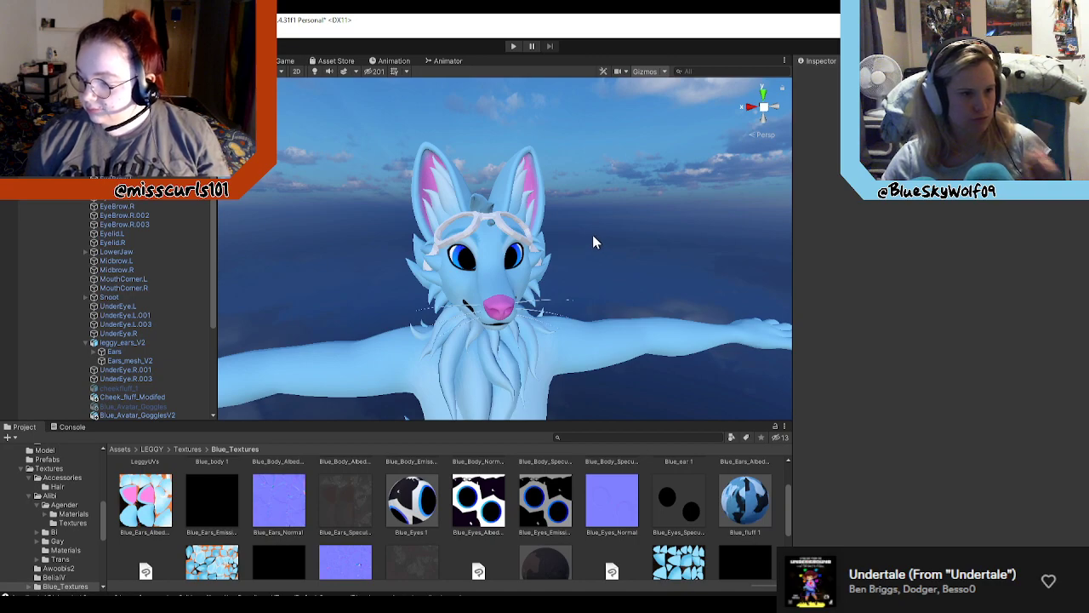
left_click(514, 47)
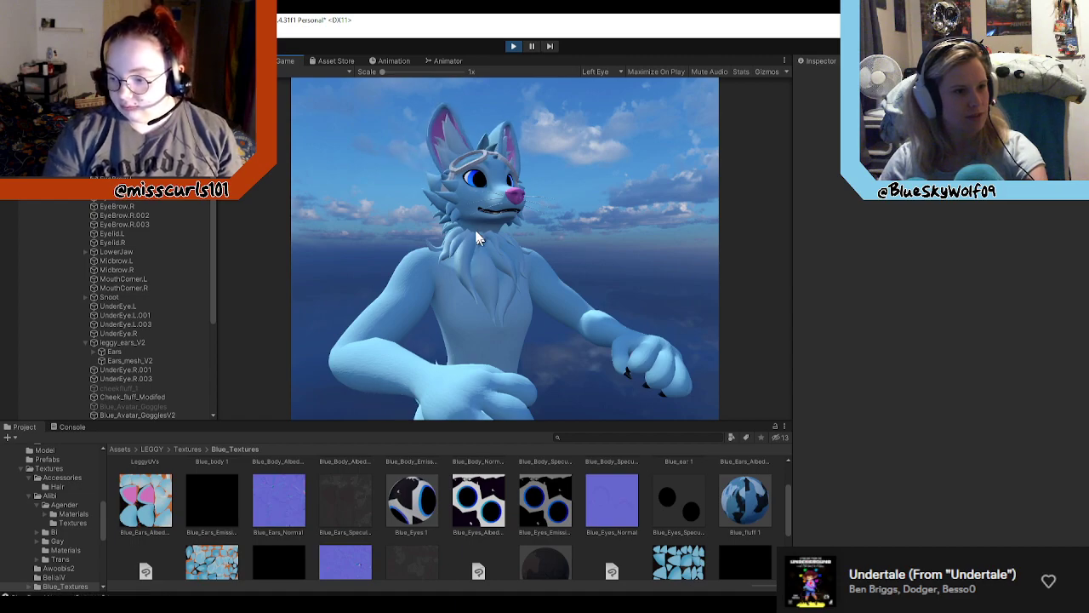
left_click(241, 60)
scroll(561, 279, "down", 5)
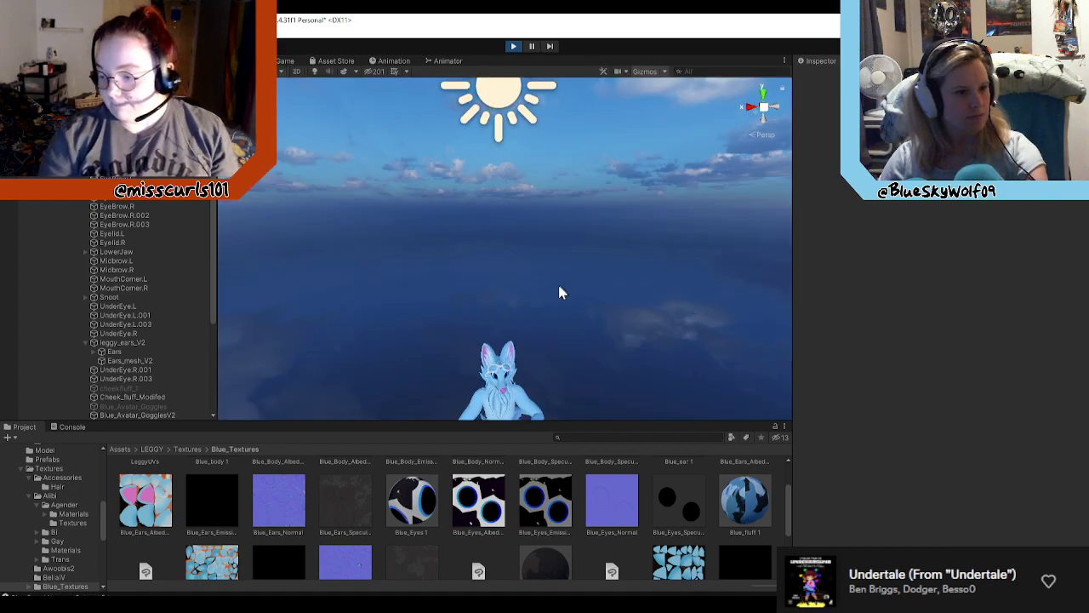
right_click_drag(559, 292, 698, 285)
key("w")
key("s")
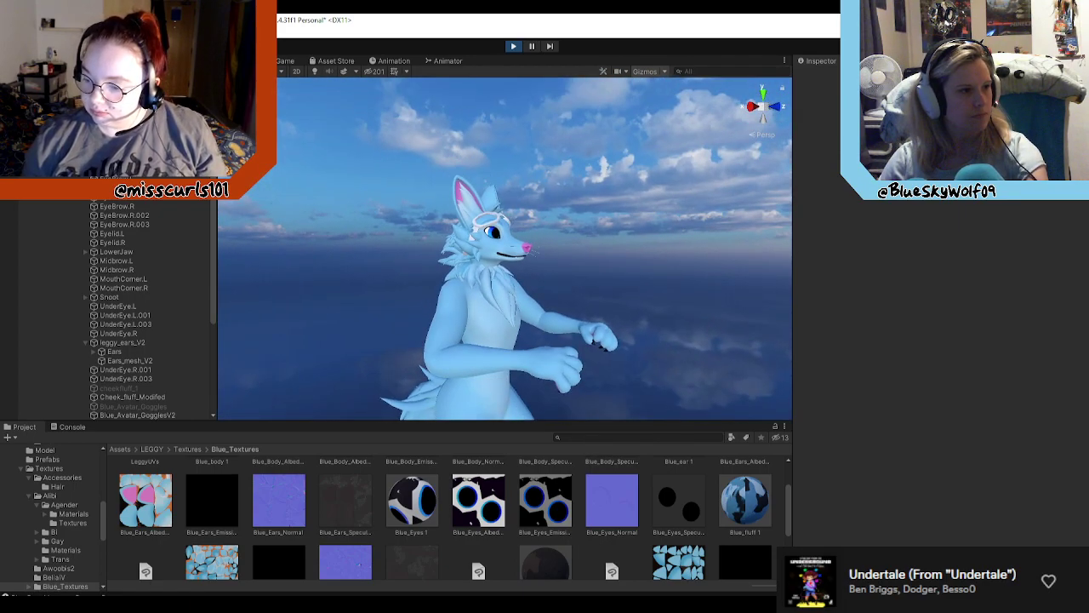
Step: Select the avatar in the running scene, test its tail movement with the rotate tool, and exit Play mode
left_click(95, 143)
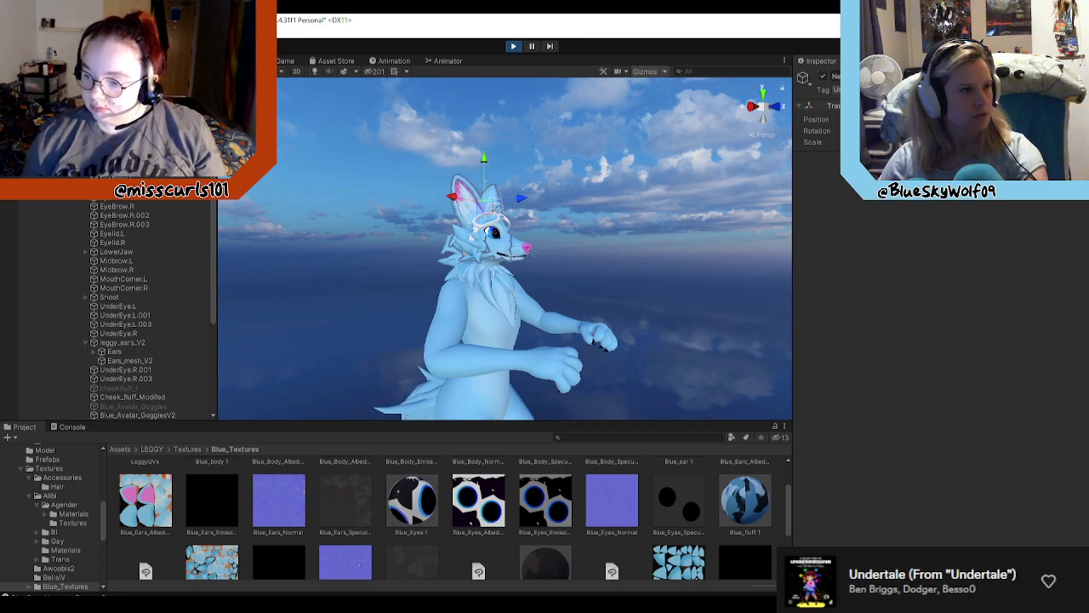
left_click(484, 317)
left_click(460, 379)
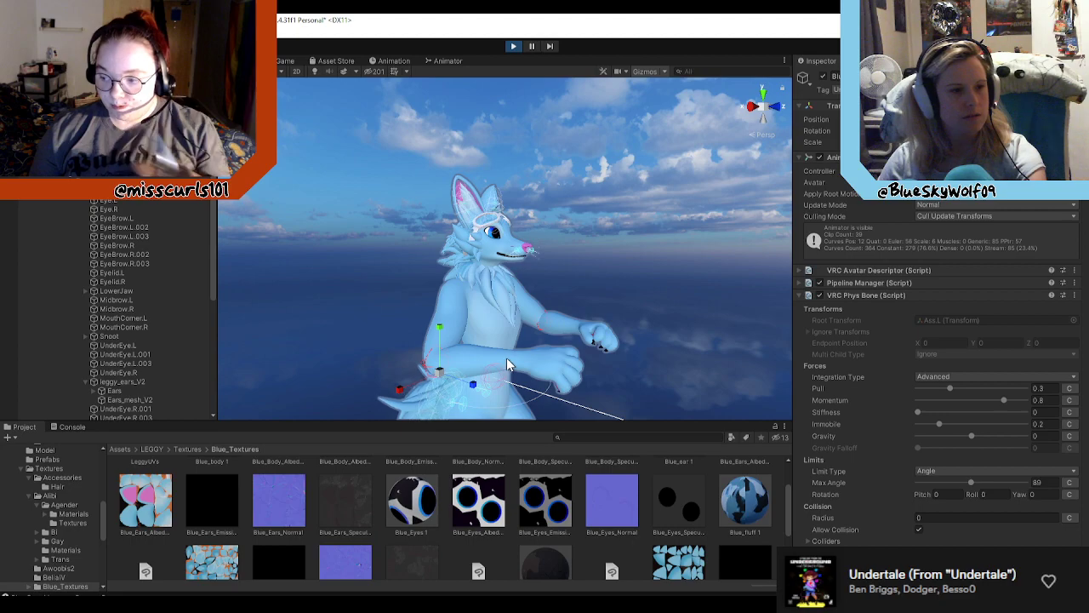
left_click(51, 46)
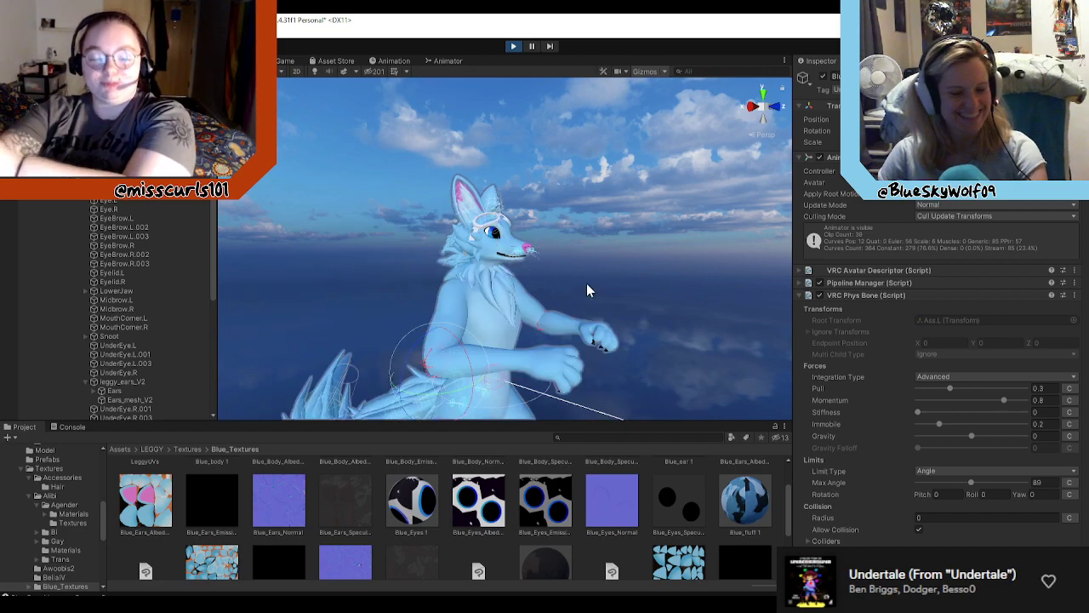
left_click(664, 195)
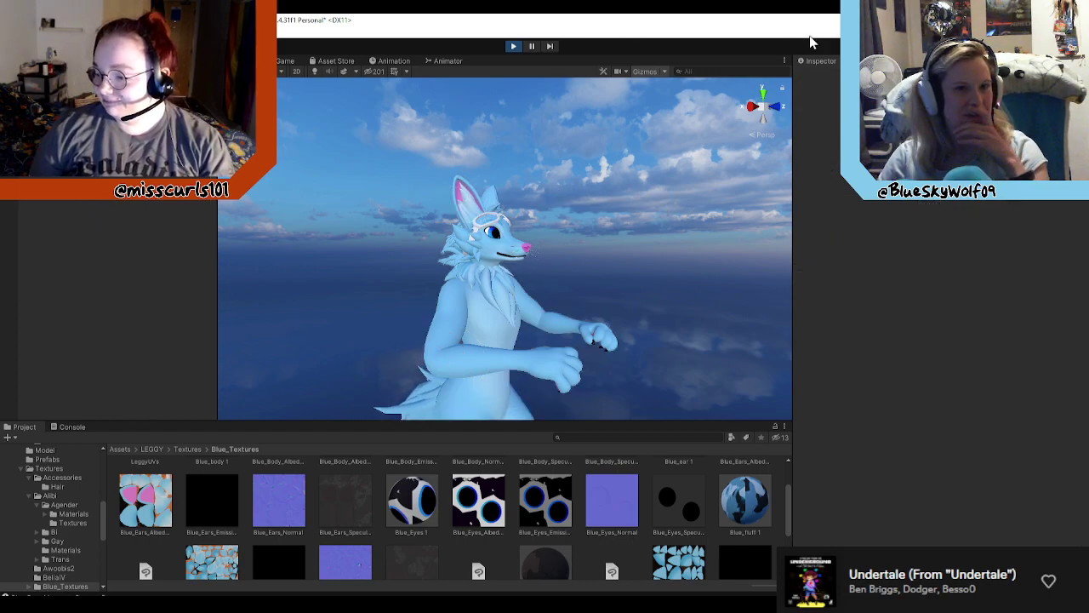
left_click(514, 47)
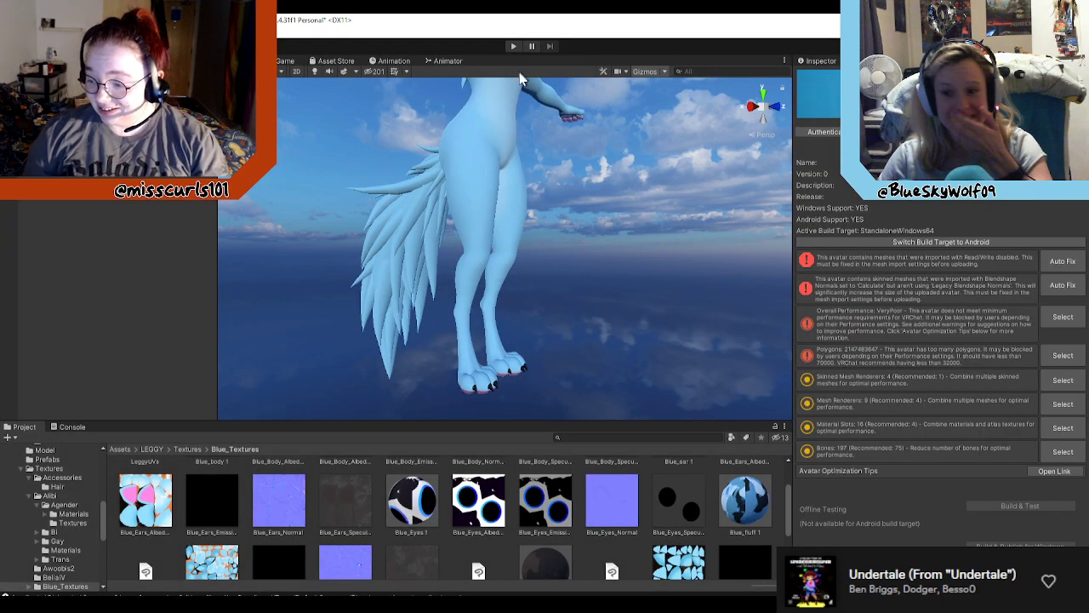
Step: Auto-fix the avatar's disabled mesh Read/Write and Legacy Blendshape Normals import errors in the VRChat SDK
left_click(1064, 273)
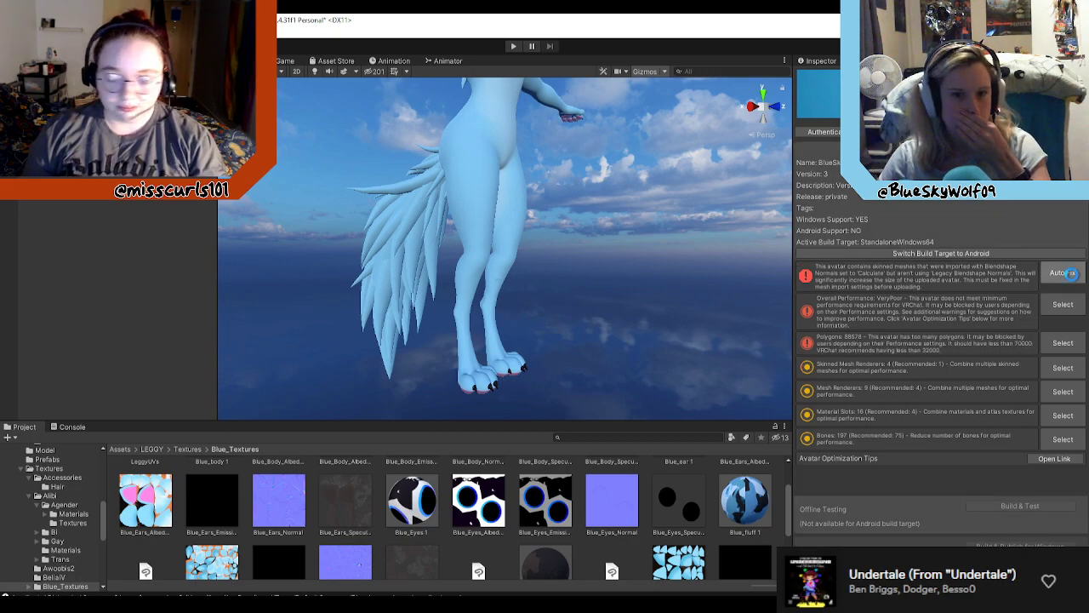
left_click(1071, 276)
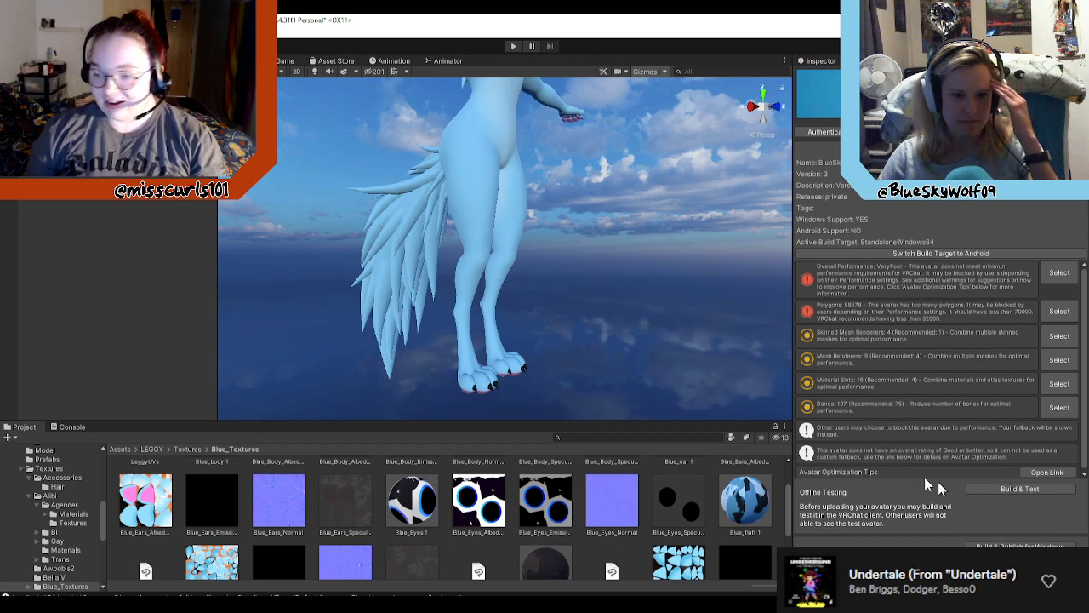
Step: Build the avatar for offline testing with Build & Test and acknowledge the finished build
scroll(556, 196, "down", 3)
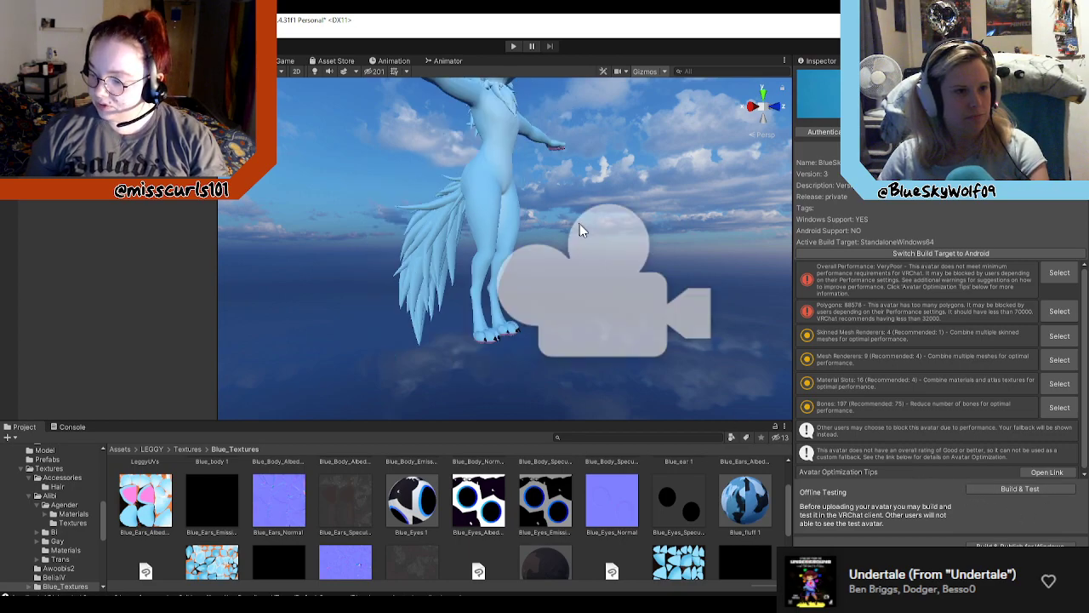
right_click_drag(619, 241, 656, 240)
key("w")
key("w")
key("s")
key("w")
key("s")
key("d")
key("w")
key("s")
key("w")
key("w")
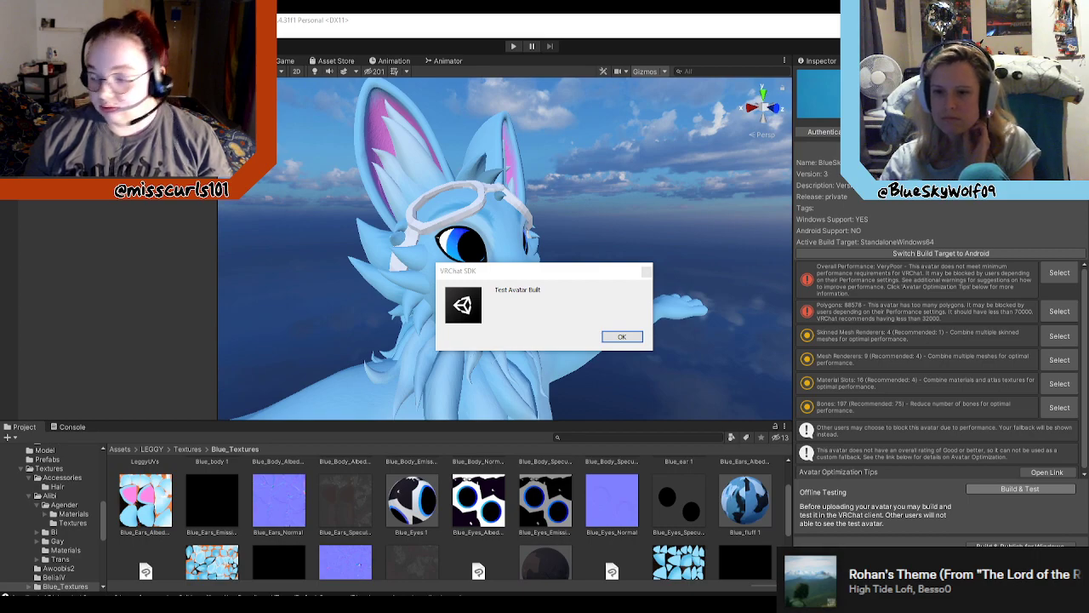
left_click(622, 337)
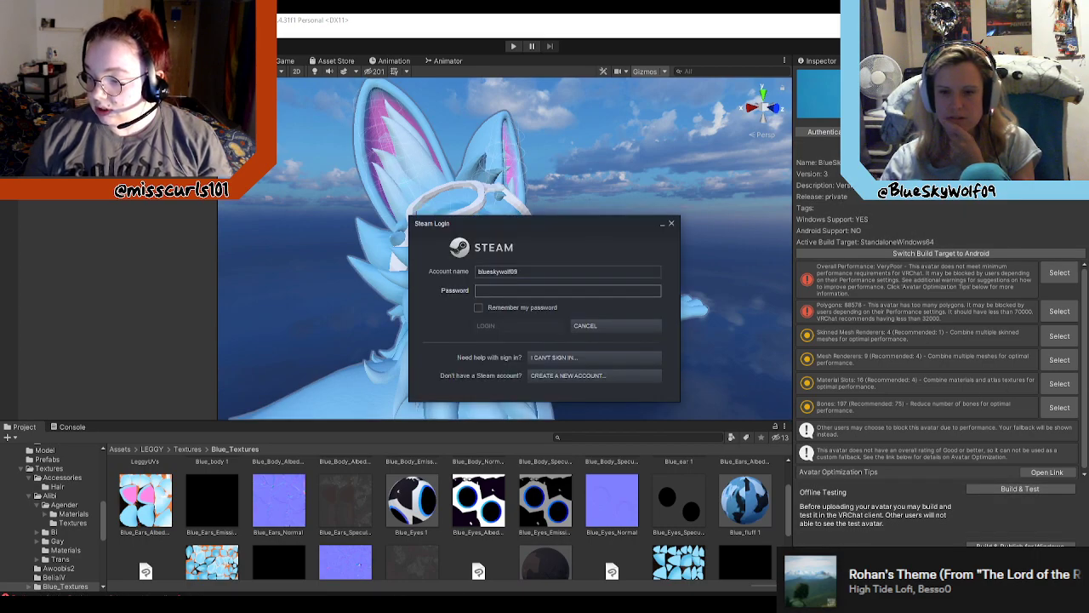
Step: Move the Steam Login window out of view, switch to VRChat and enter the loaded world
left_click_drag(542, 225, 1088, 277)
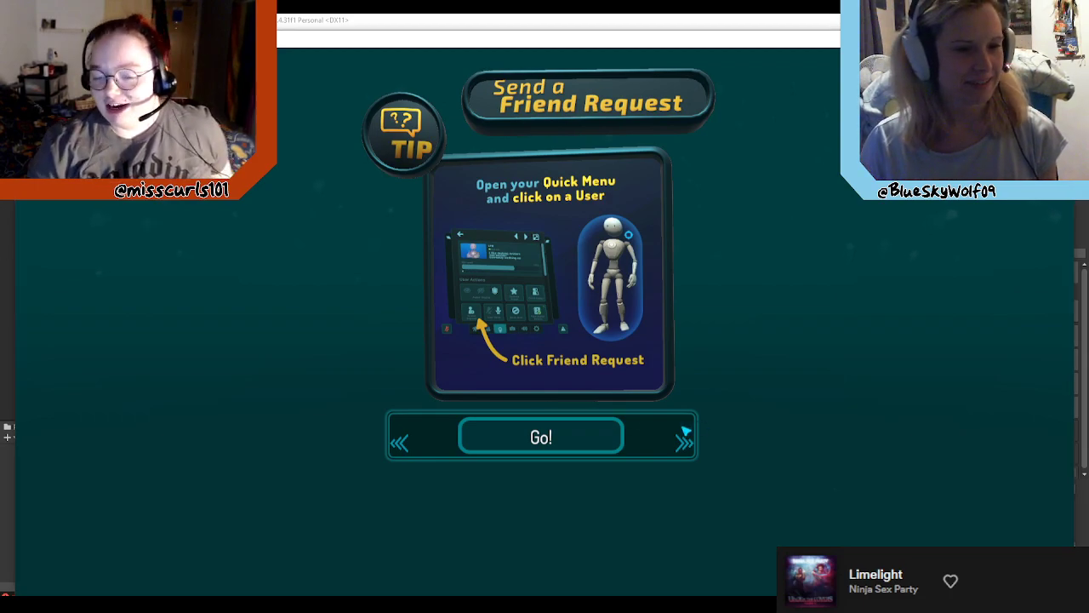
left_click(571, 431)
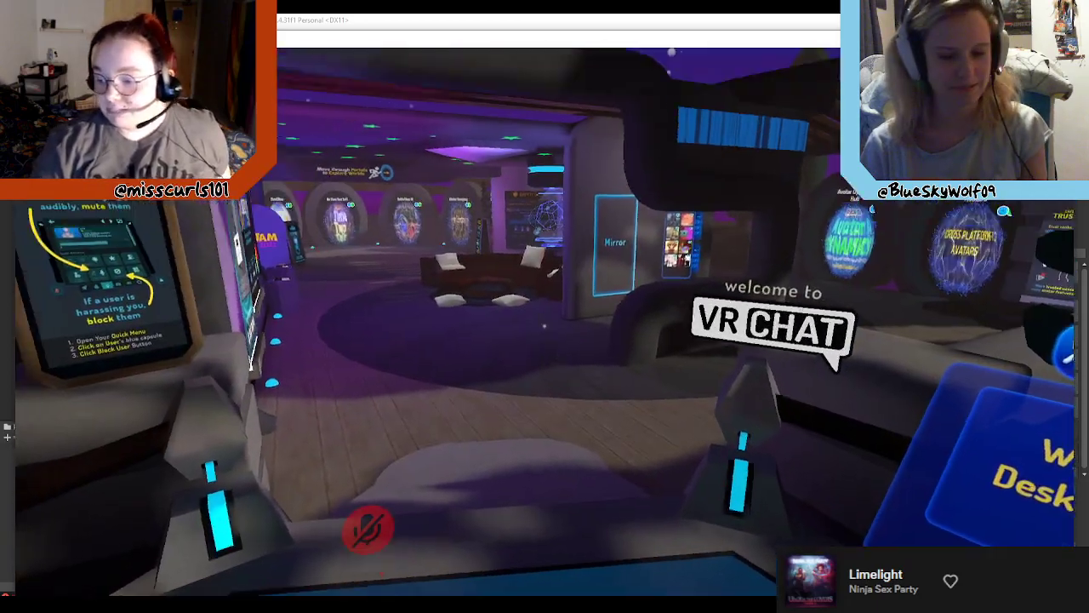
Step: Walk to the world's mirror, turn it on and sidestep in front of it to check the avatar's body and tail movement
key("w")
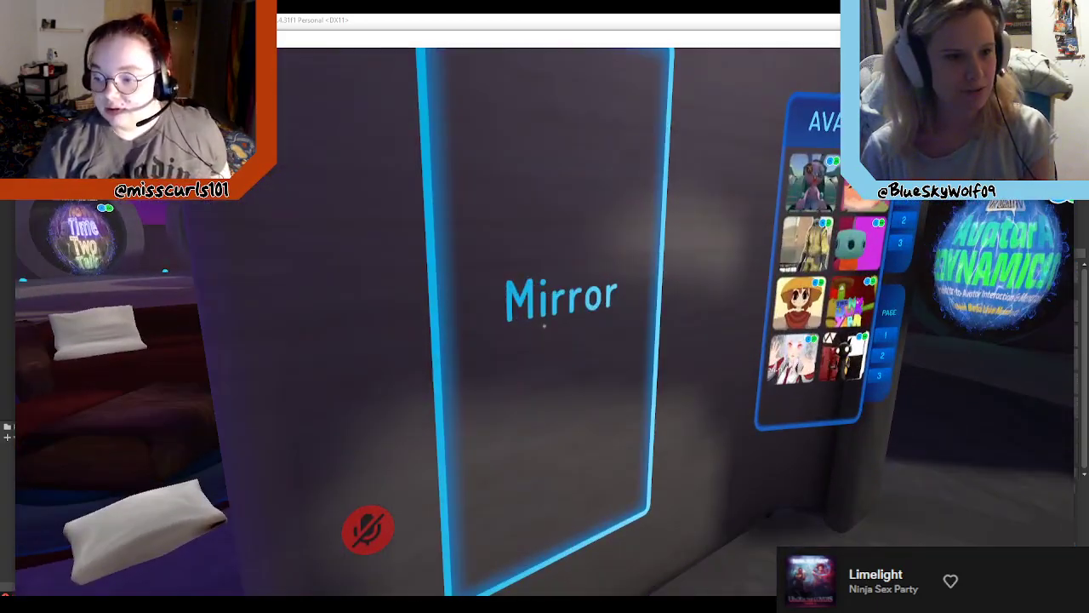
left_click(545, 326)
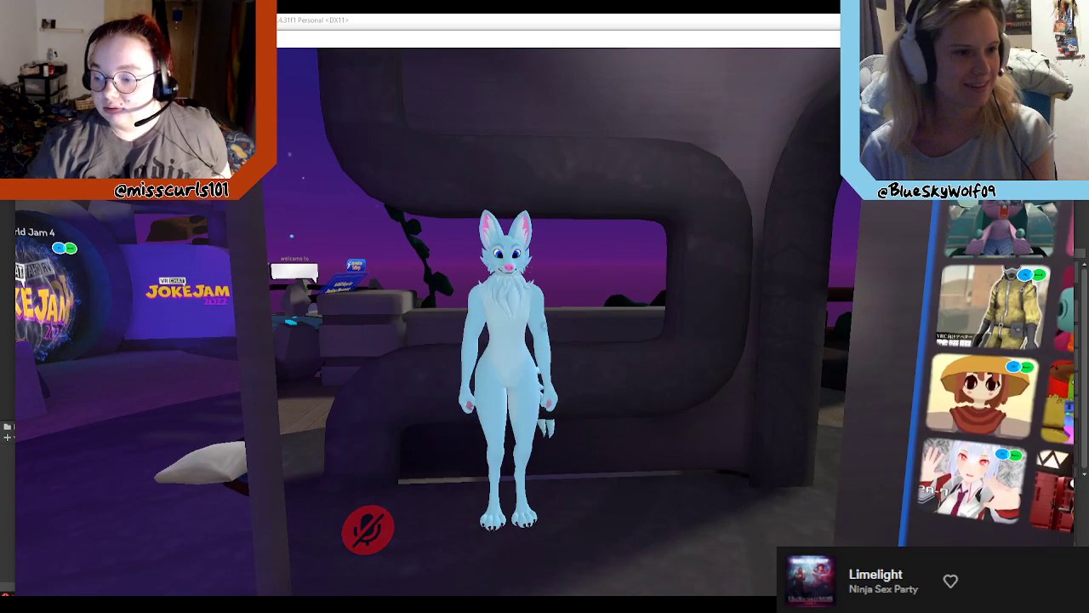
key("d")
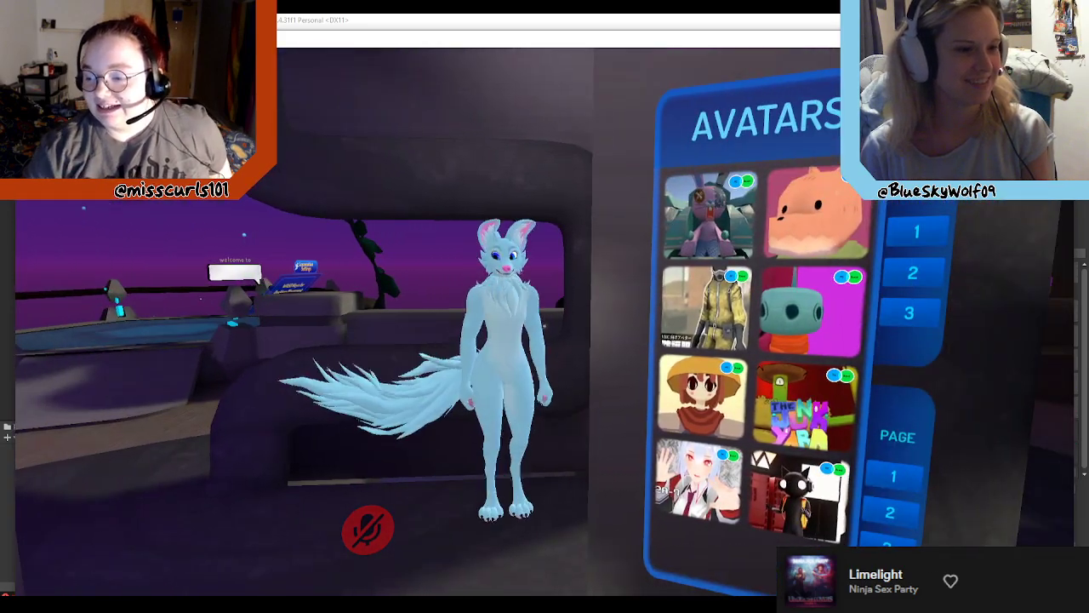
key("d")
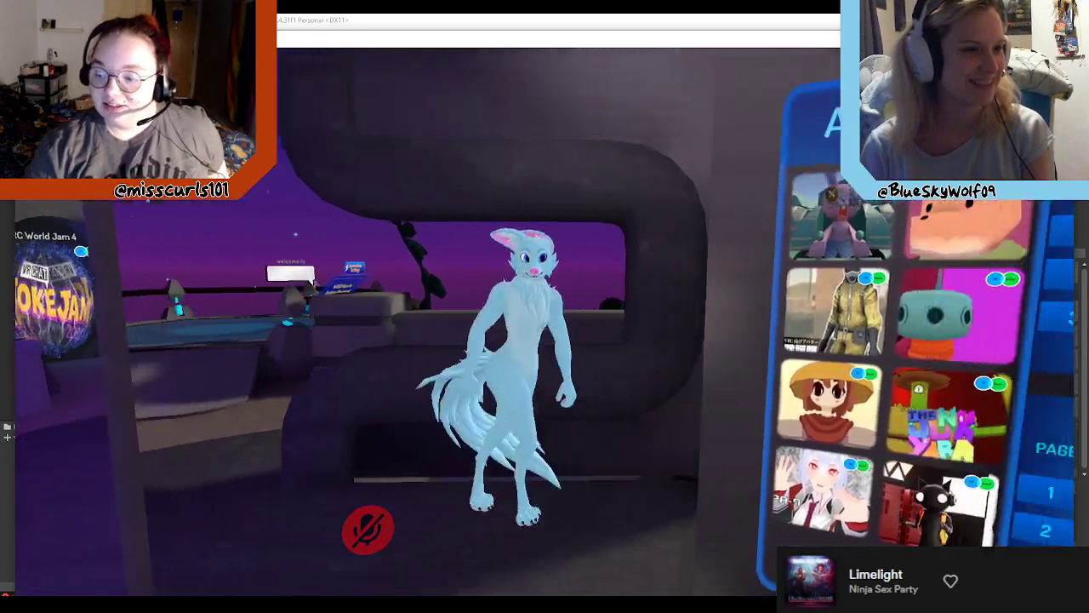
Step: Move back and forth in front of the mirror to examine the avatar's face, ears and chest fluff up close
key("w")
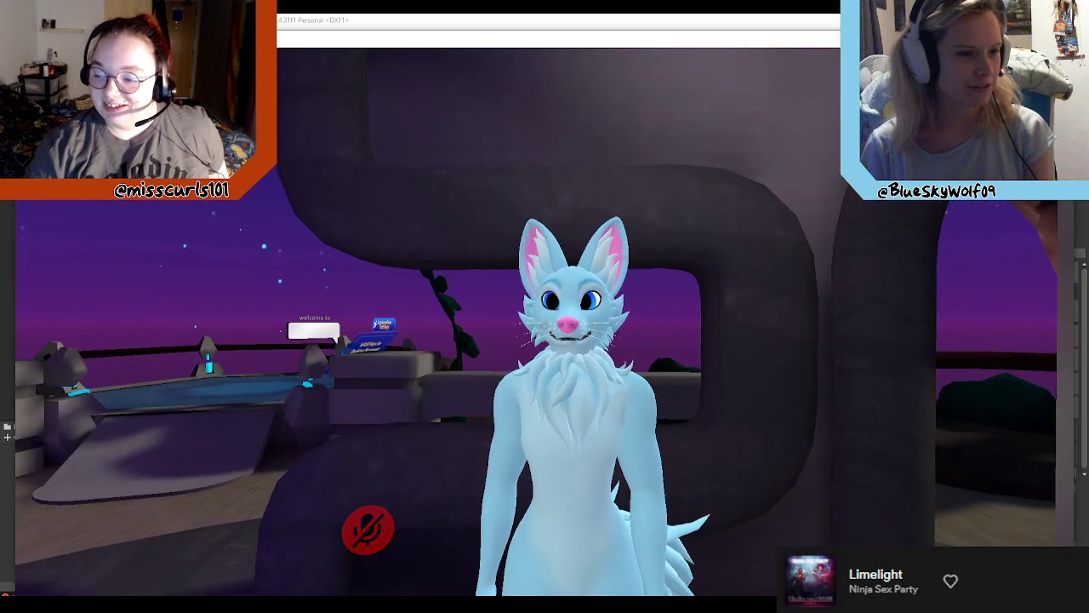
key("s")
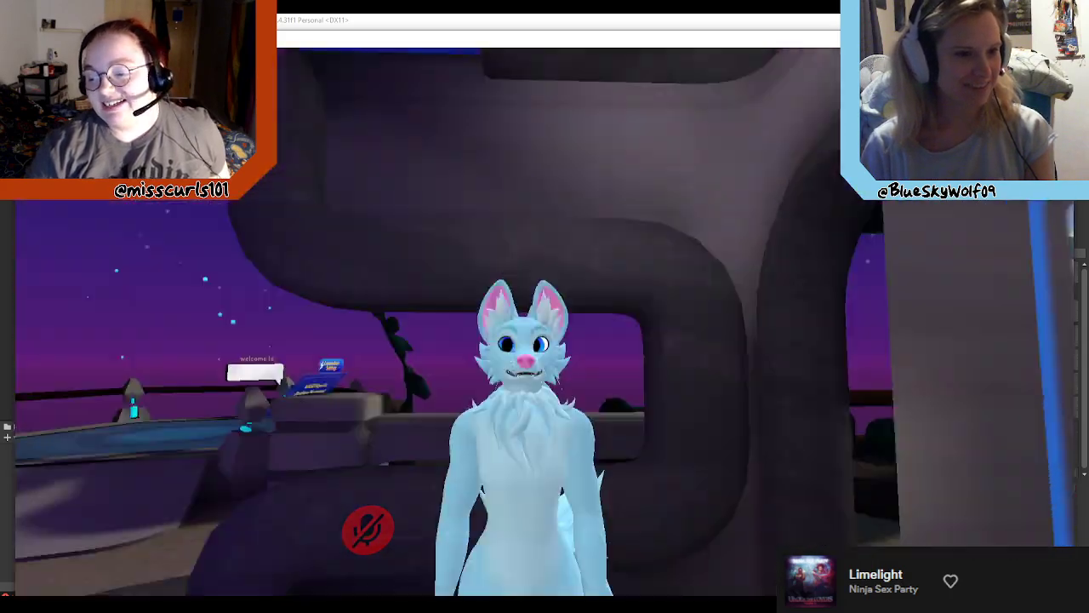
key("w")
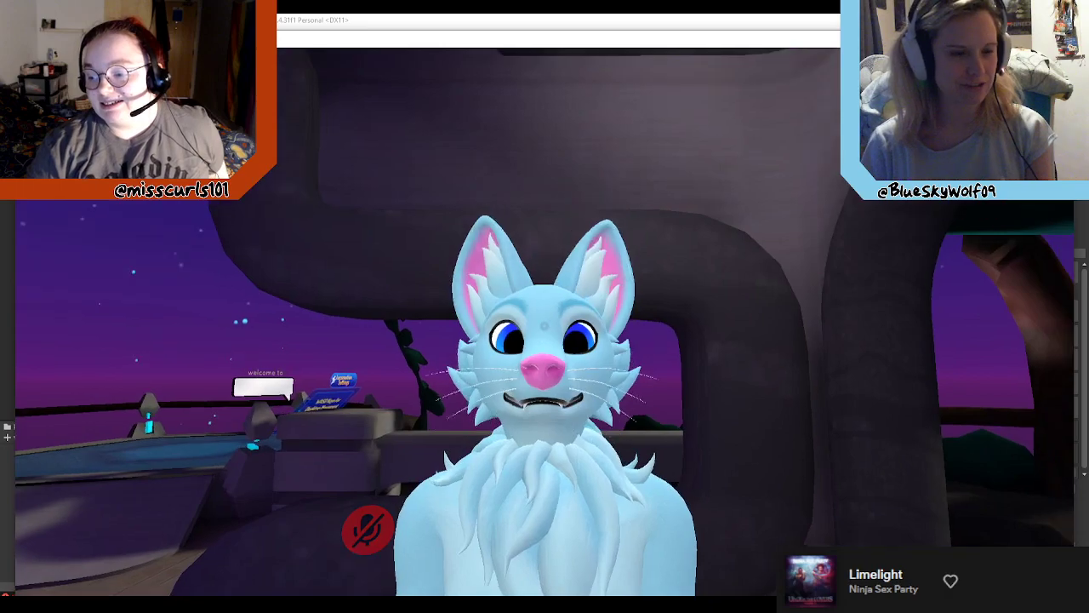
key("w")
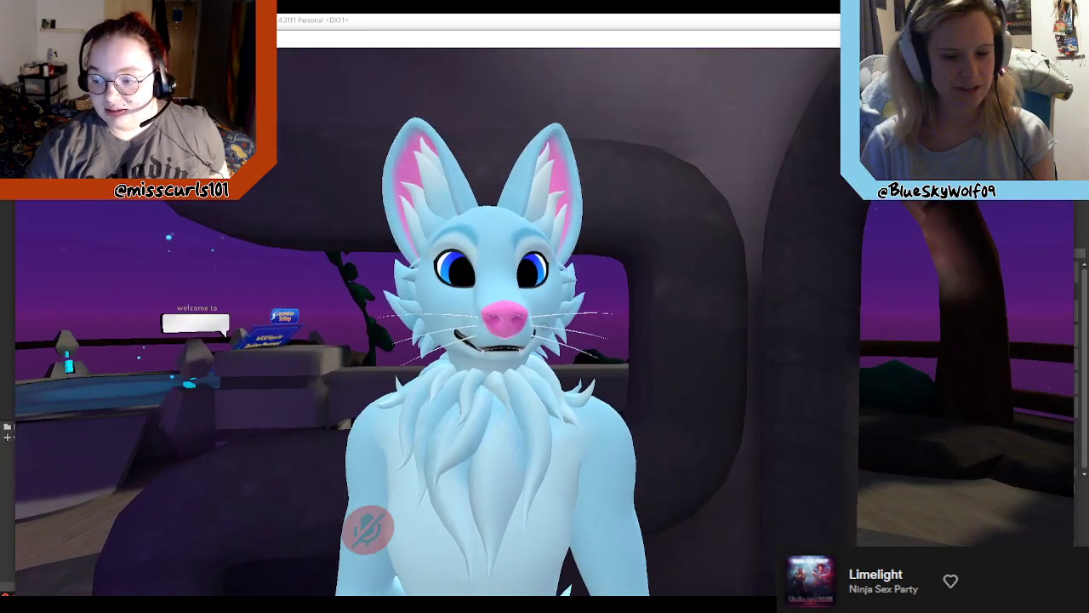
Step: Find the SDK: Blue_Leggy test build among the Other avatars and switch into it for testing
key("Escape")
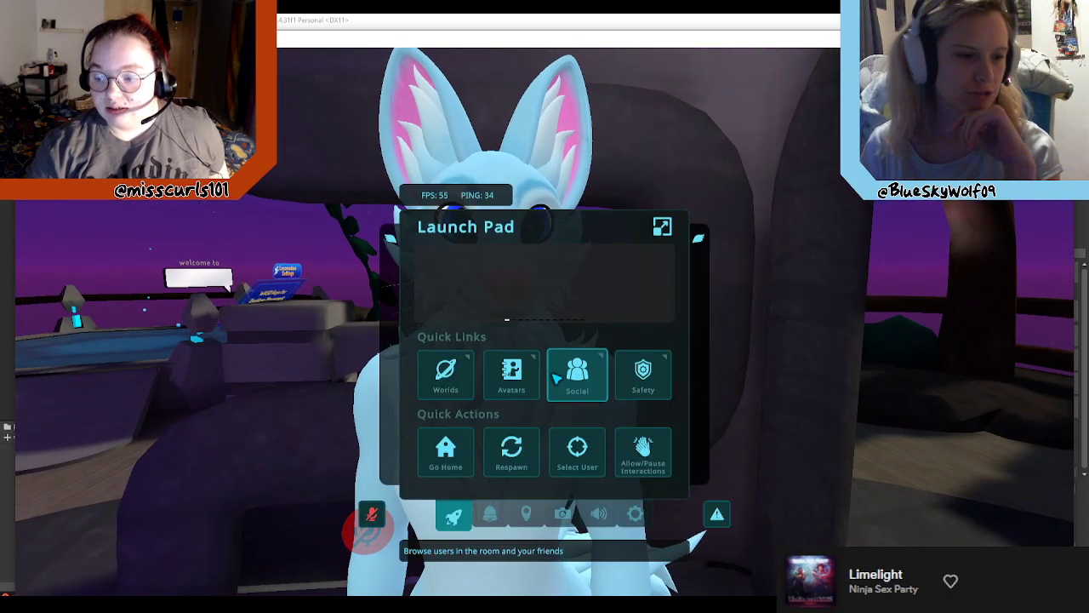
left_click(515, 375)
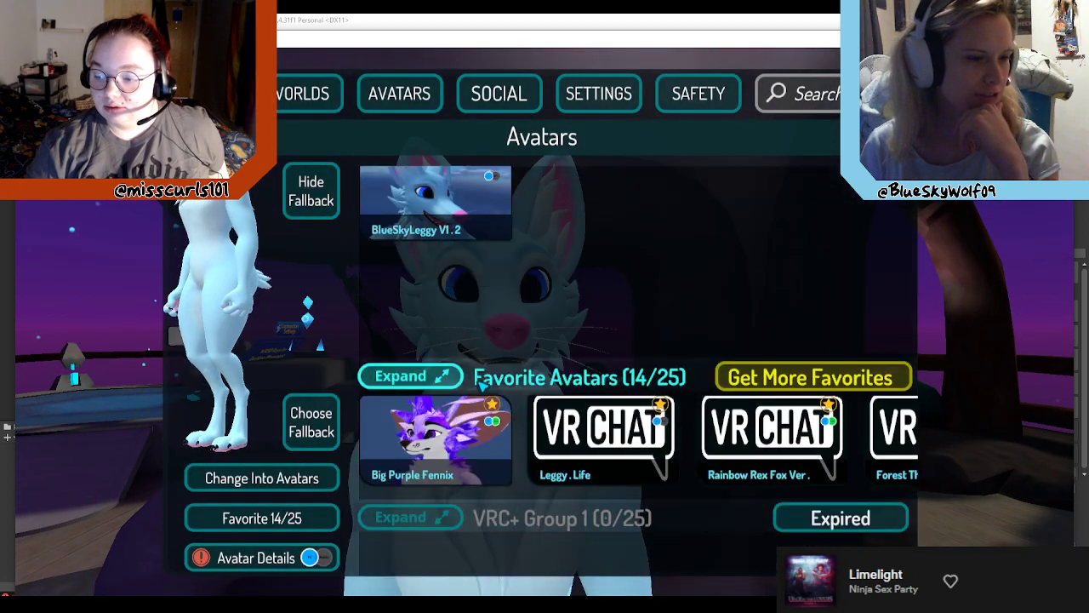
scroll(475, 412, "down", 4)
scroll(475, 411, "down", 5)
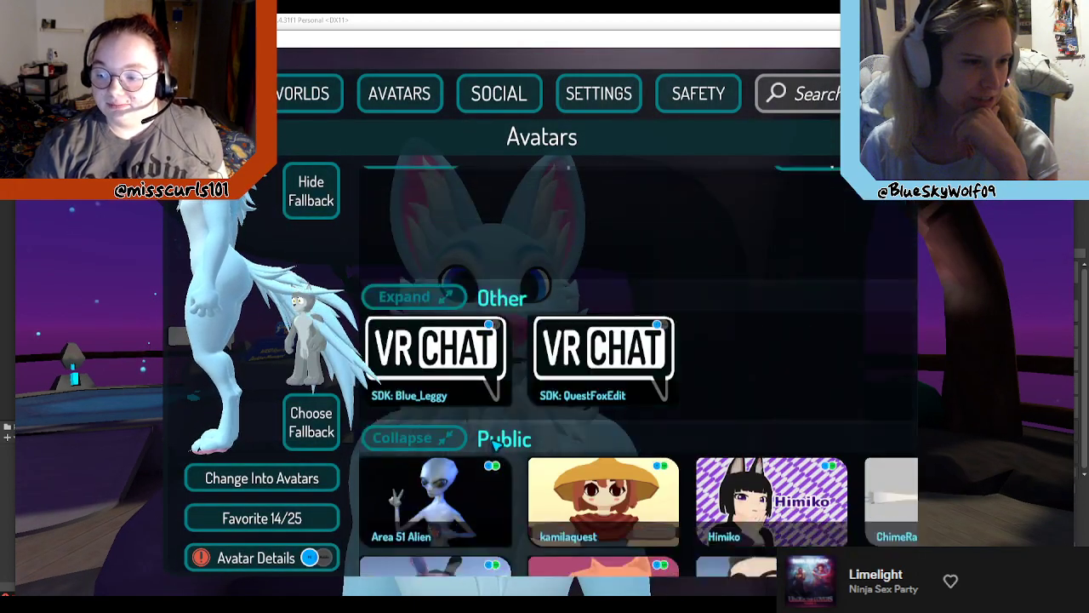
left_click(455, 258)
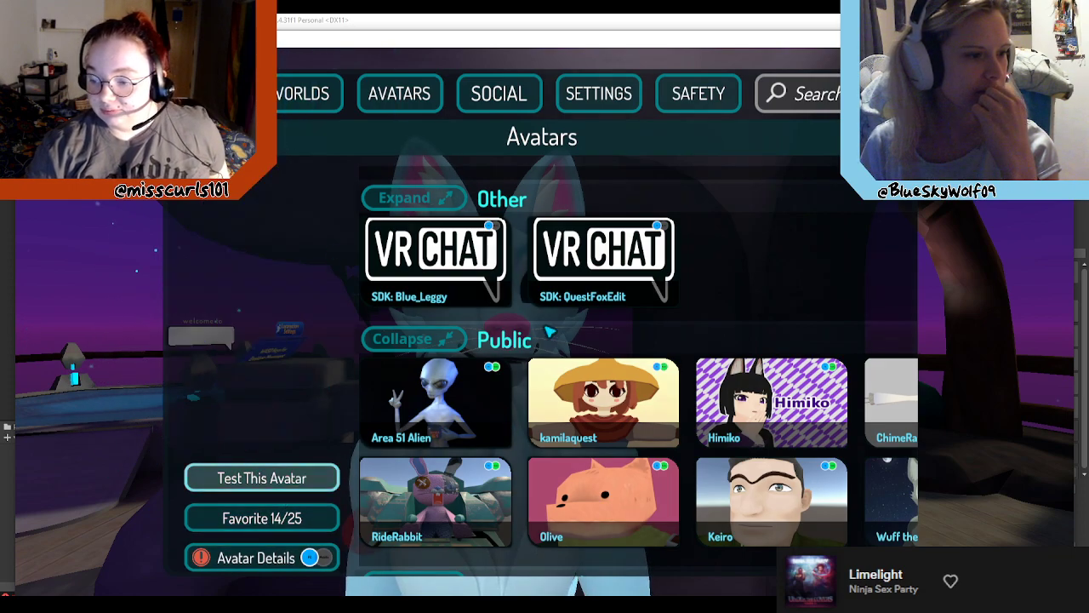
left_click(261, 478)
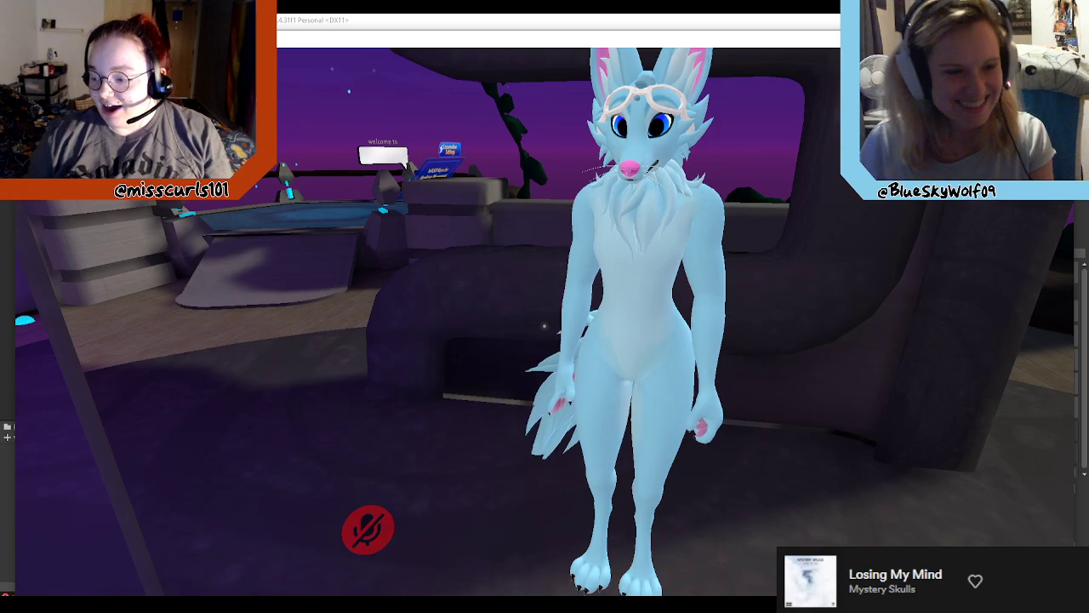
key("Escape")
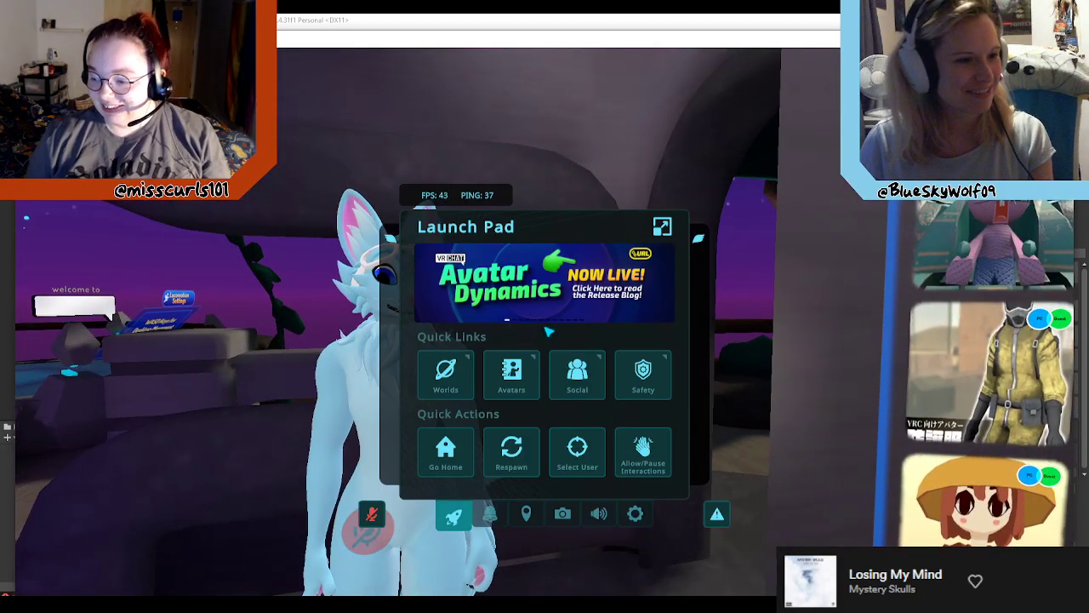
key("Escape")
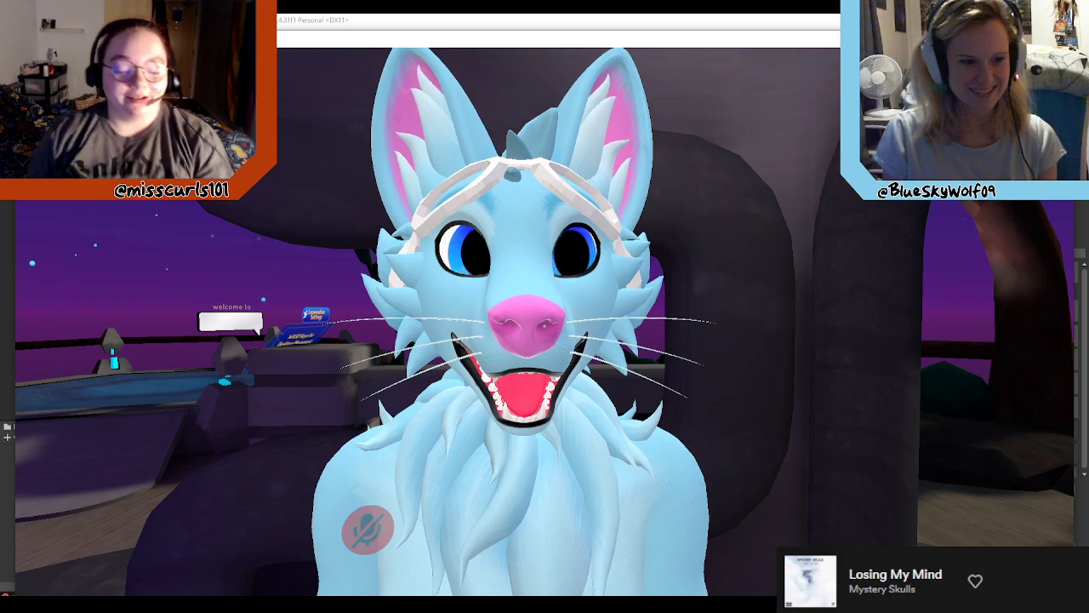
key("Escape")
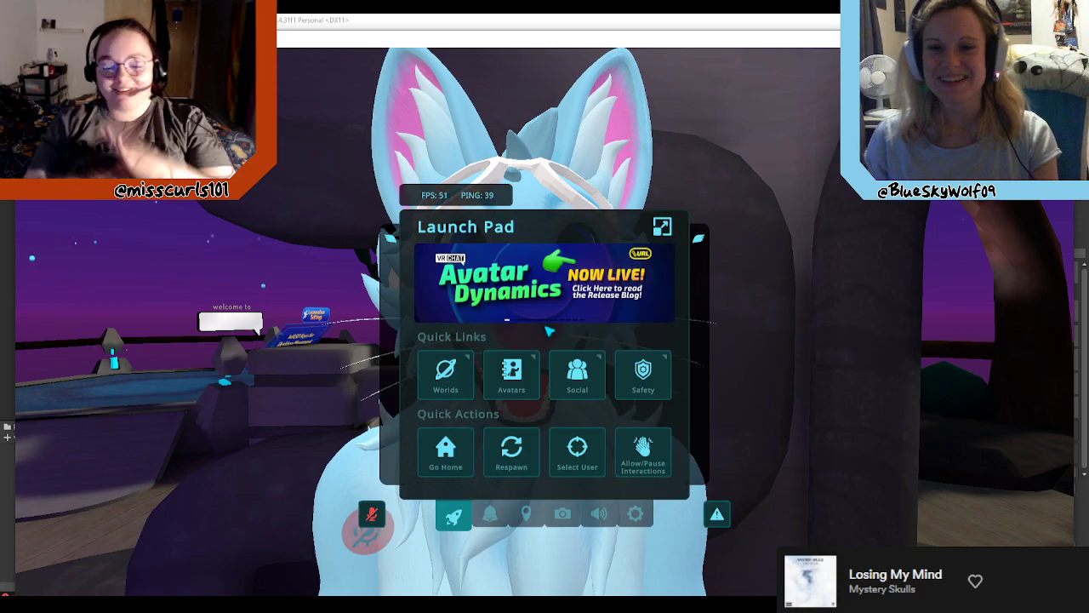
key("Escape")
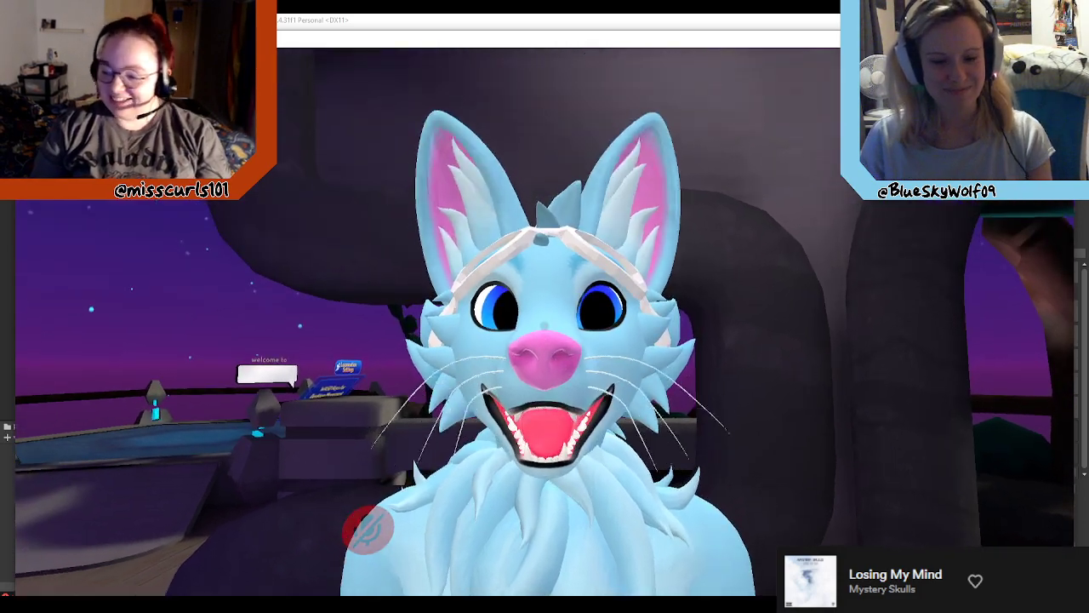